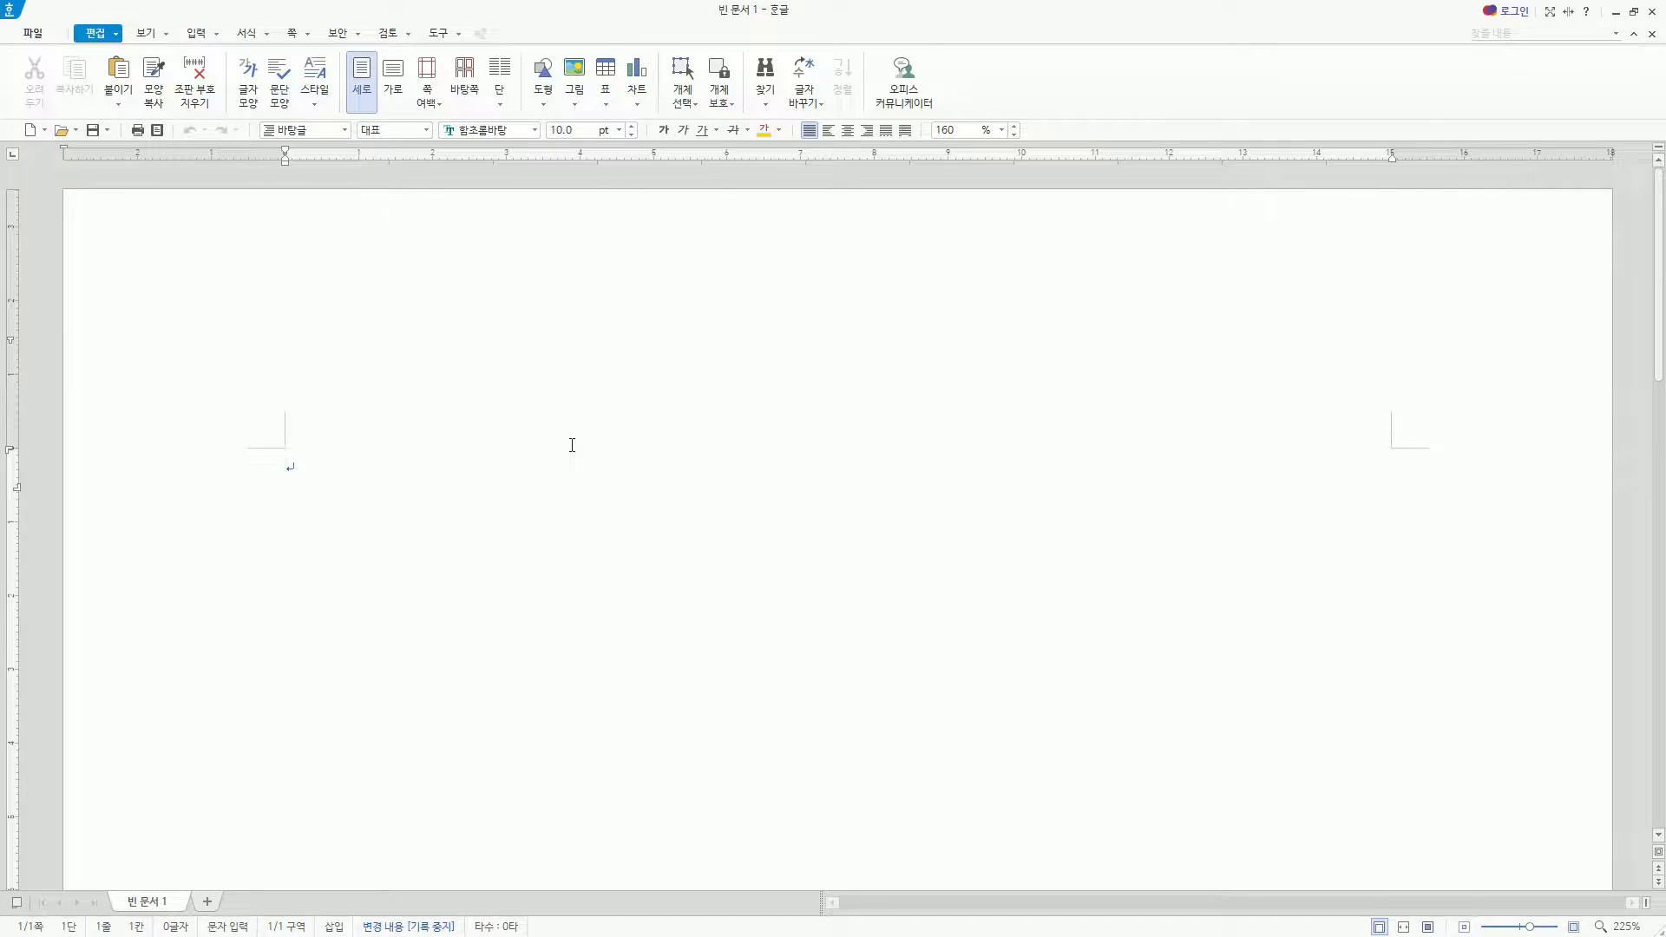
Open the page setup settings (편집 용지) for the blank document
key("Hangul")
key("F7")
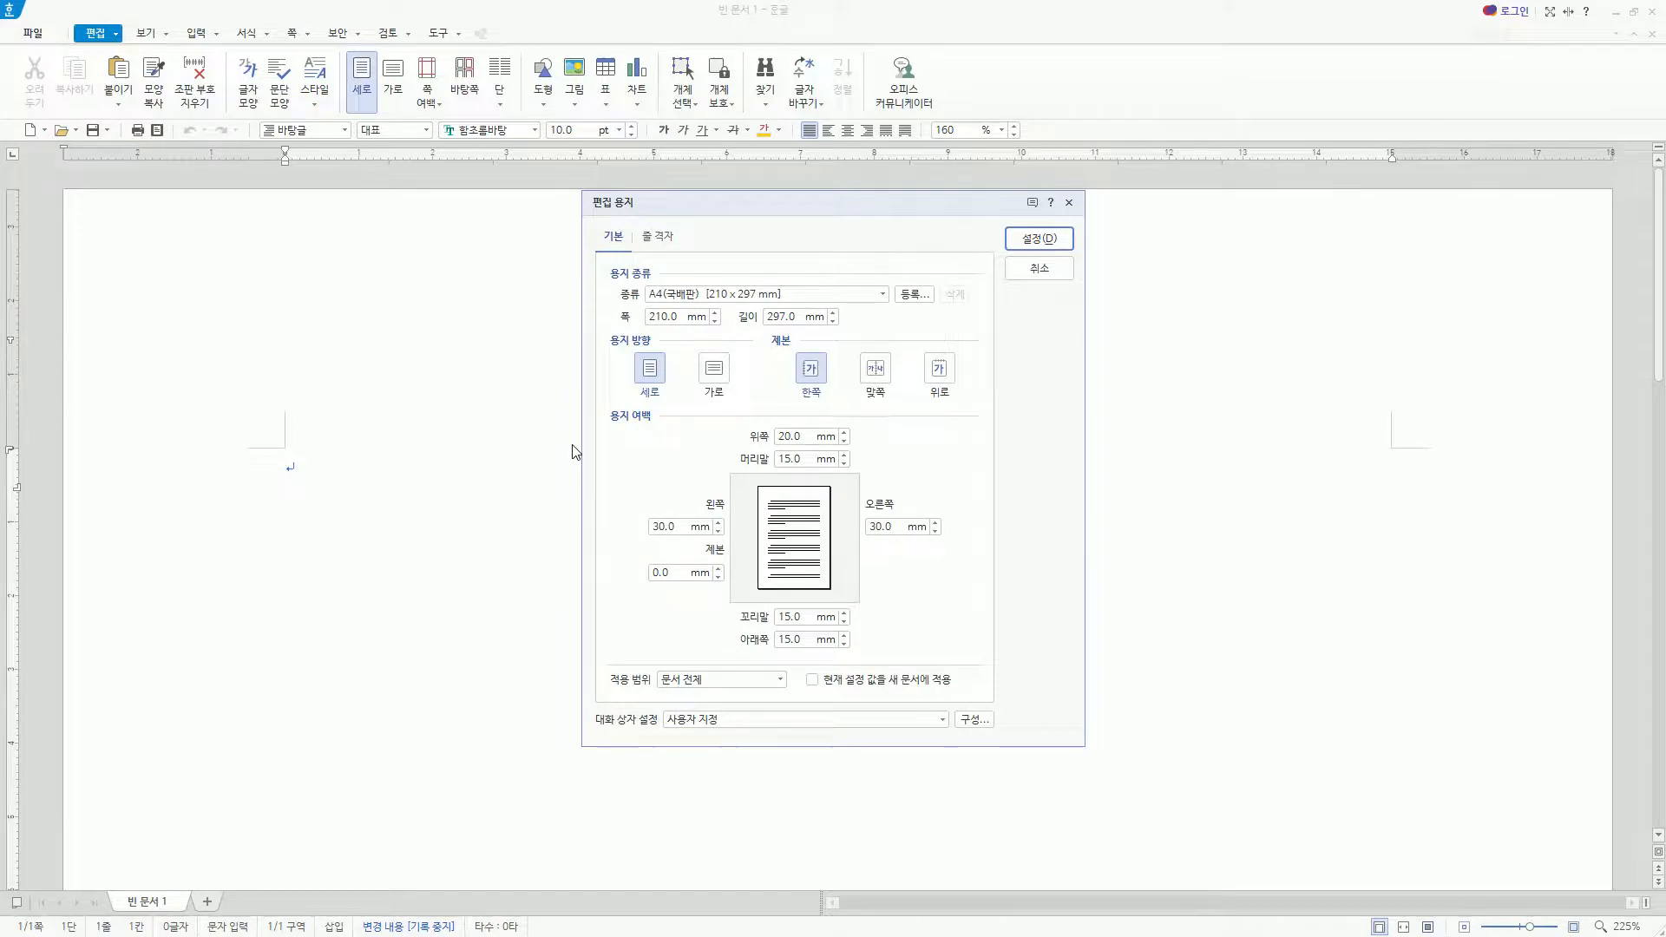
key("ctrl+alt+d")
left_click_drag(646, 280, 668, 306)
left_click_drag(605, 326, 685, 402)
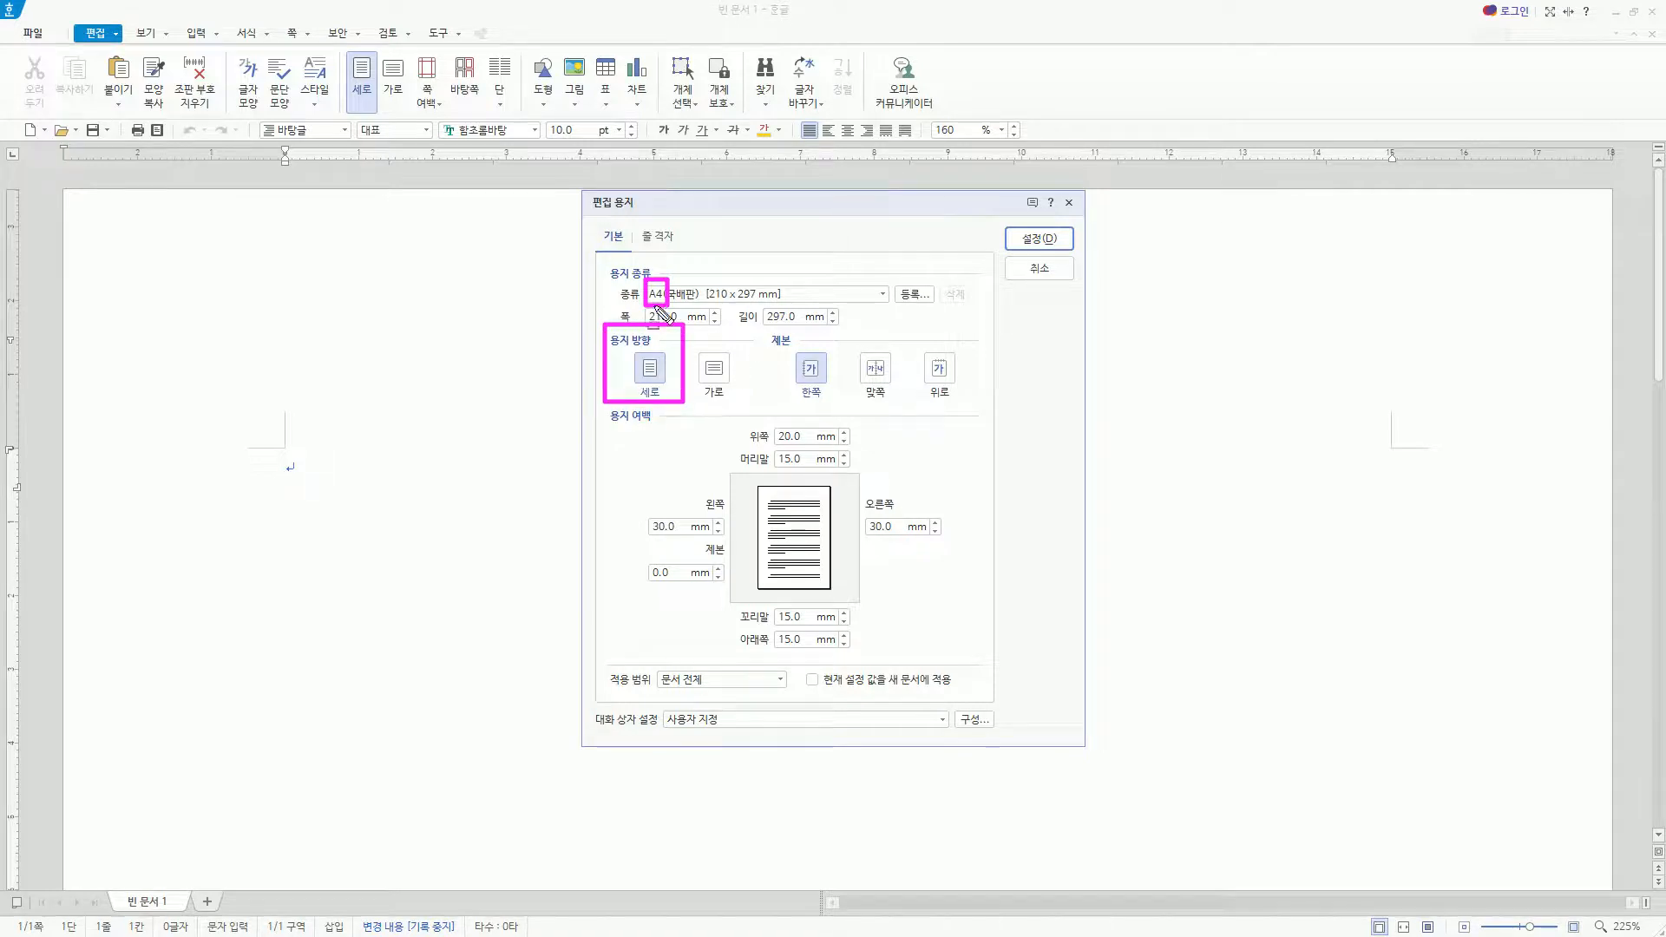
left_click_drag(770, 421, 813, 443)
key("Escape")
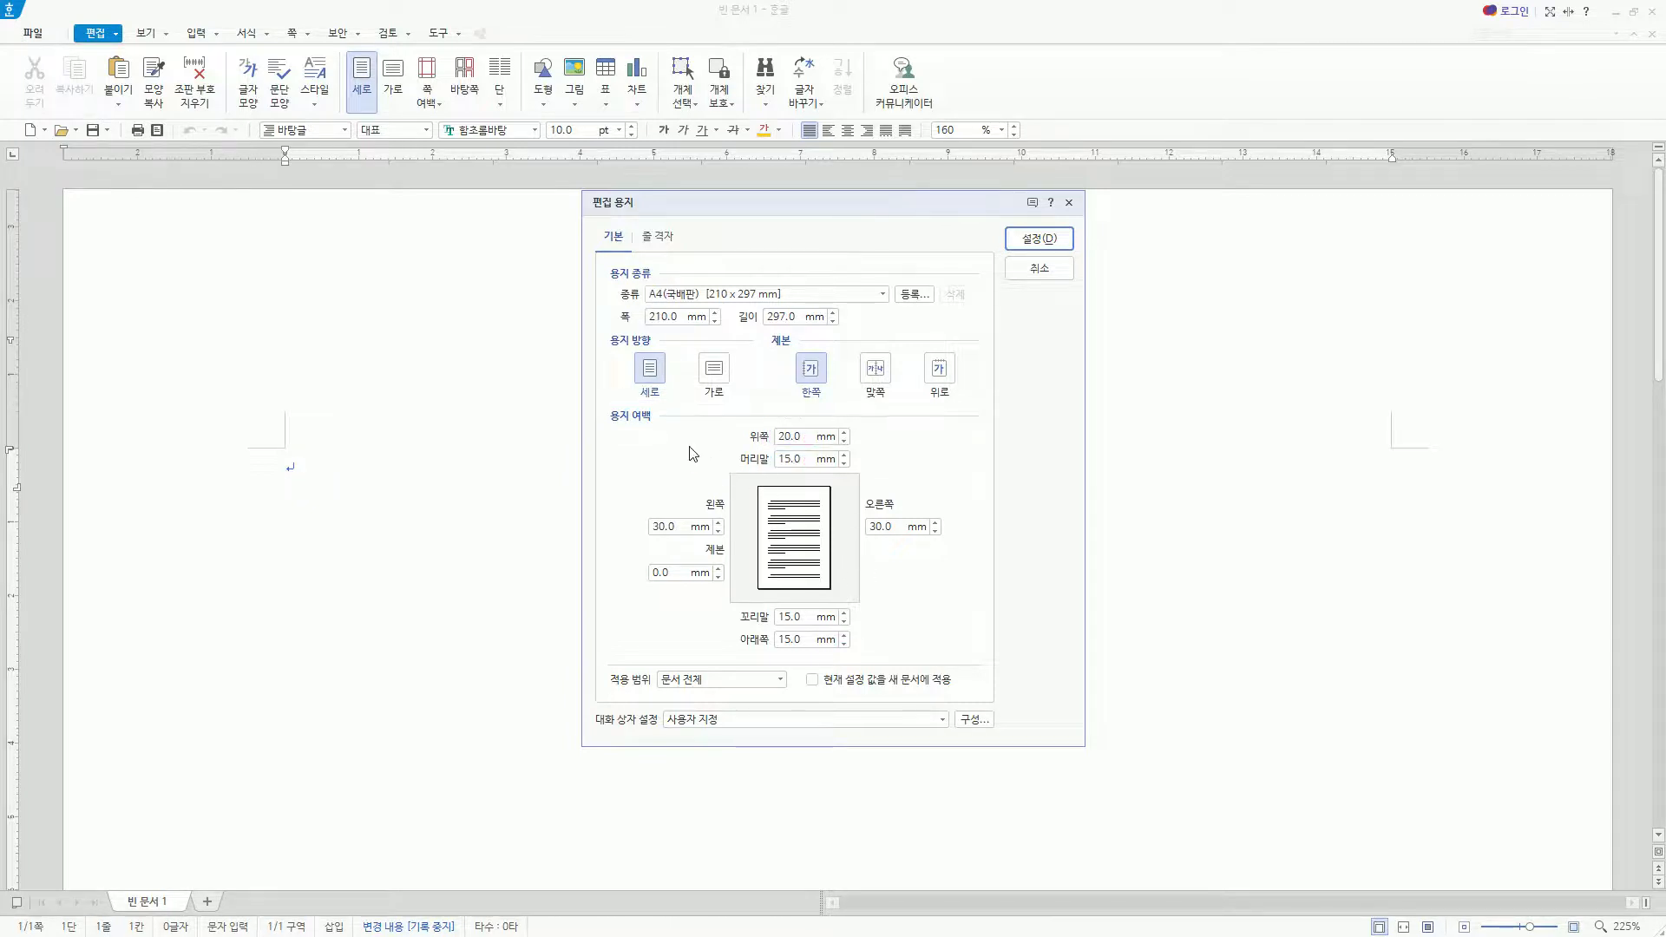
Set the page's top margin to 20 mm and the header margin to 10 mm
key("alt")
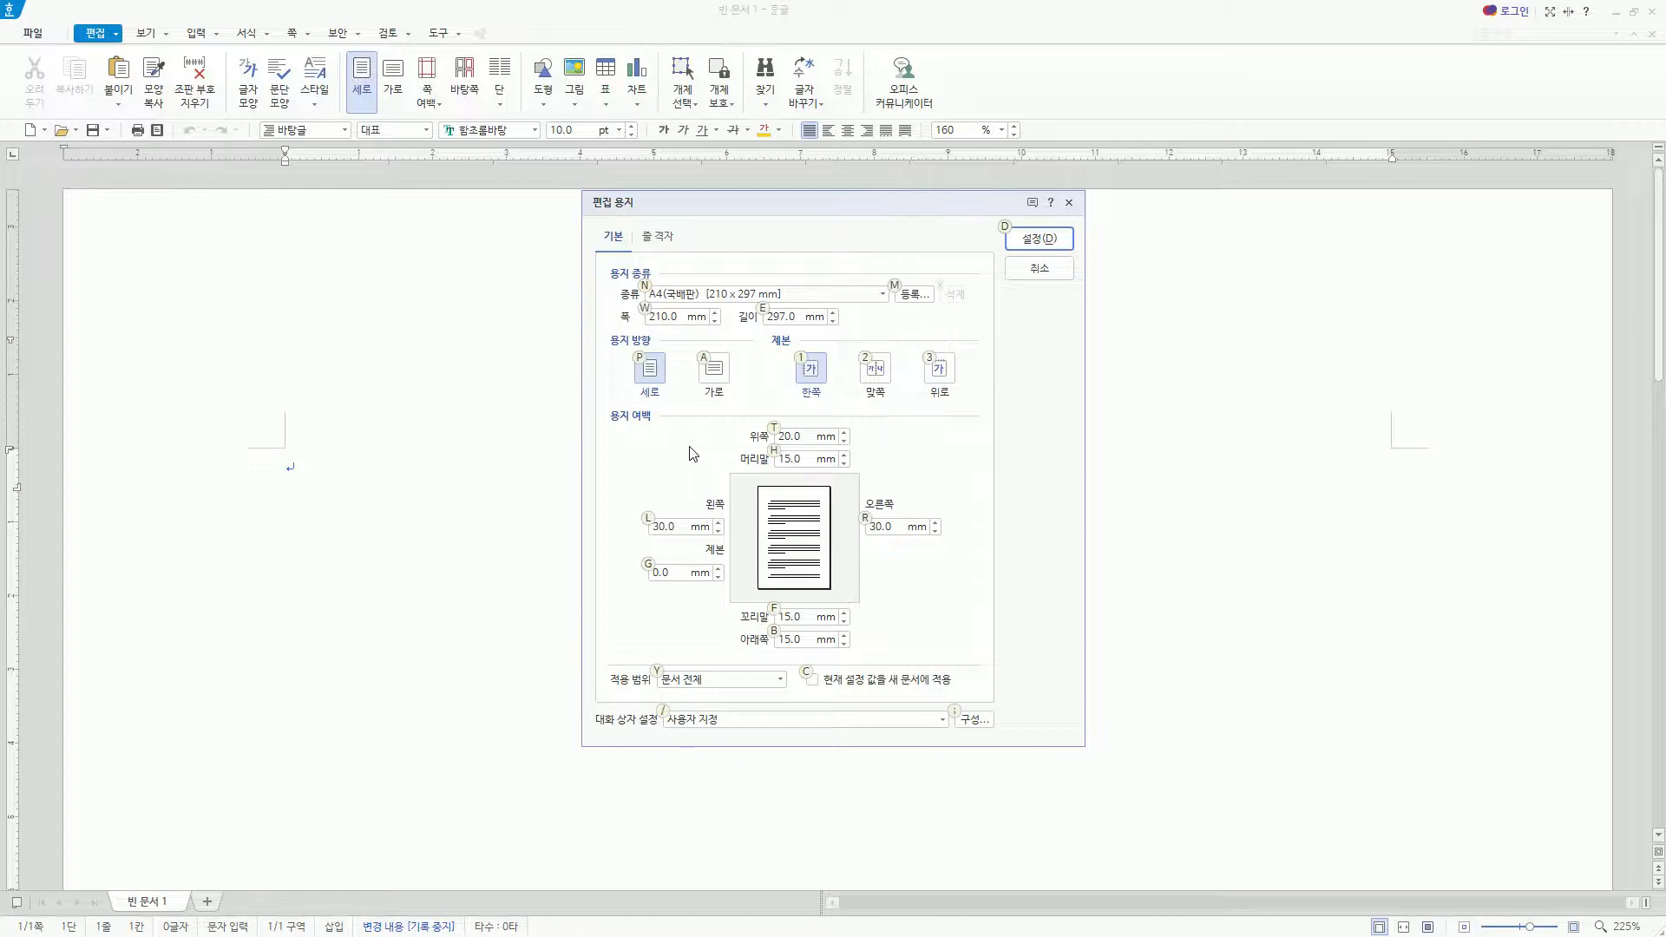
key("alt+t")
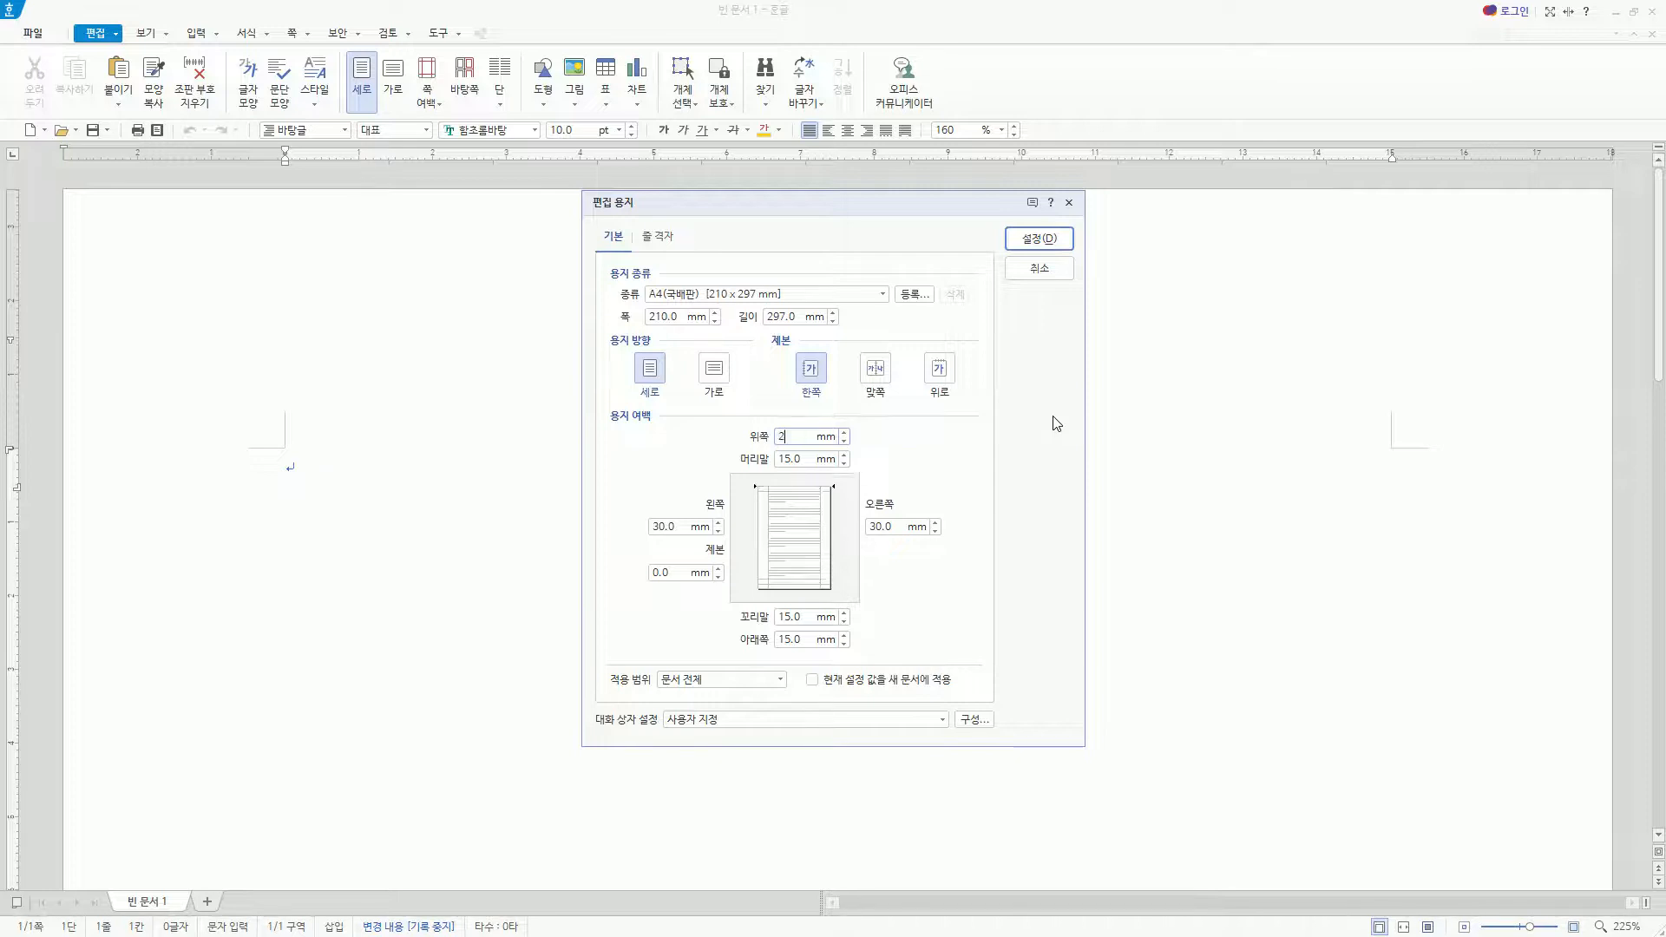
key("Tab")
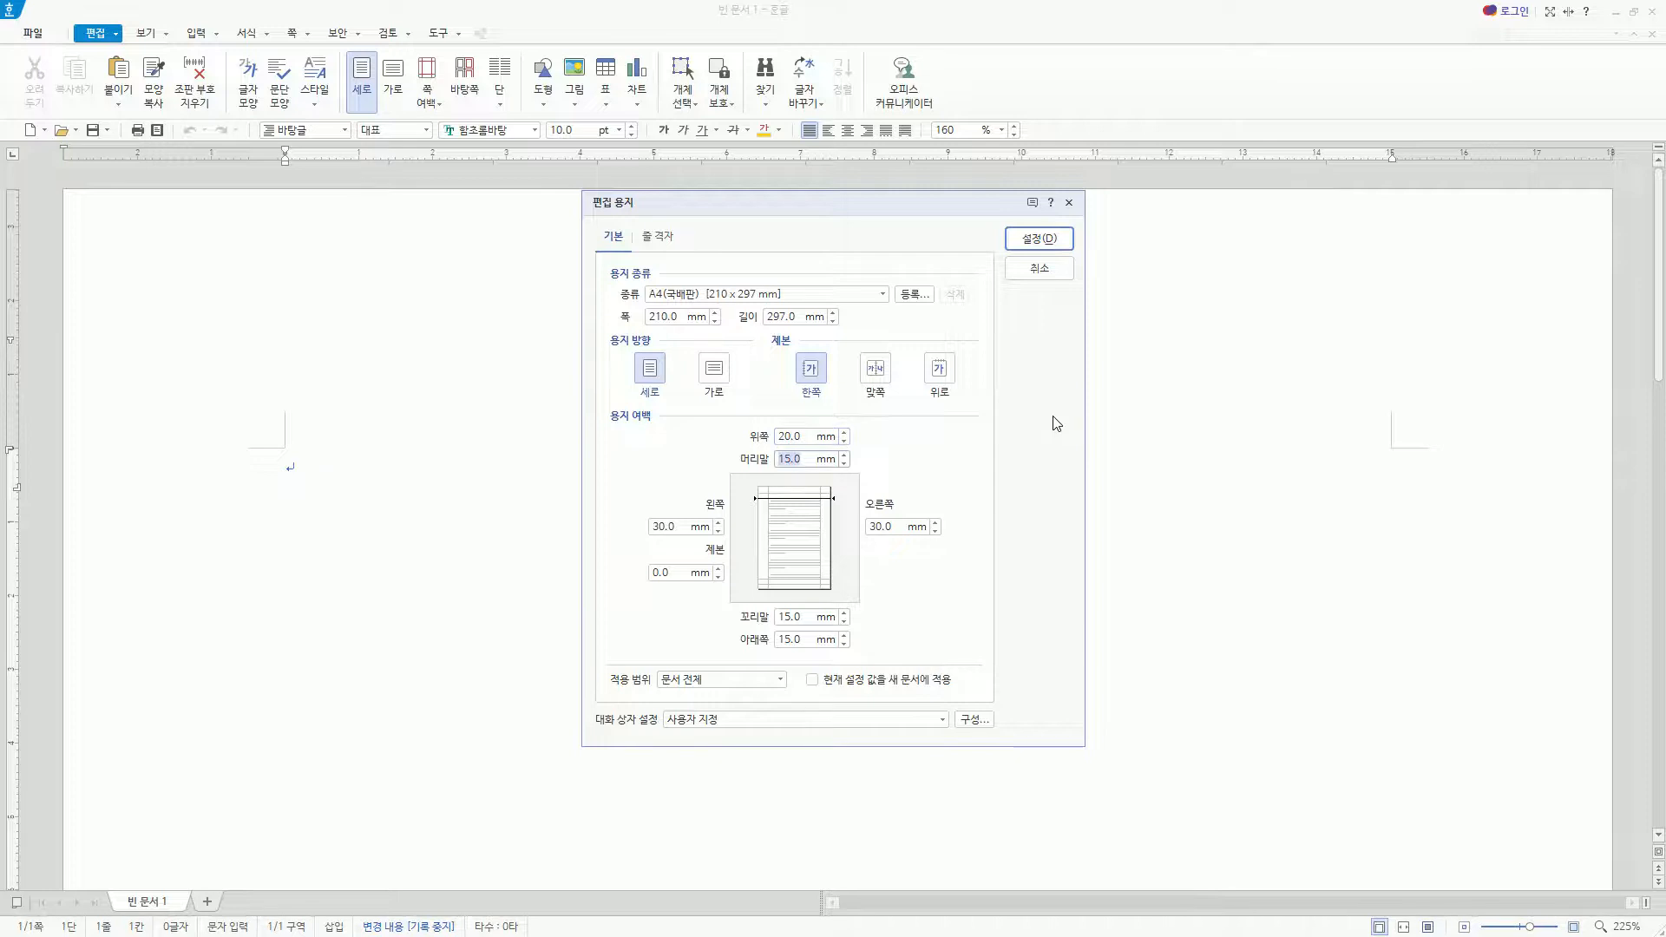
type("10")
key("Tab")
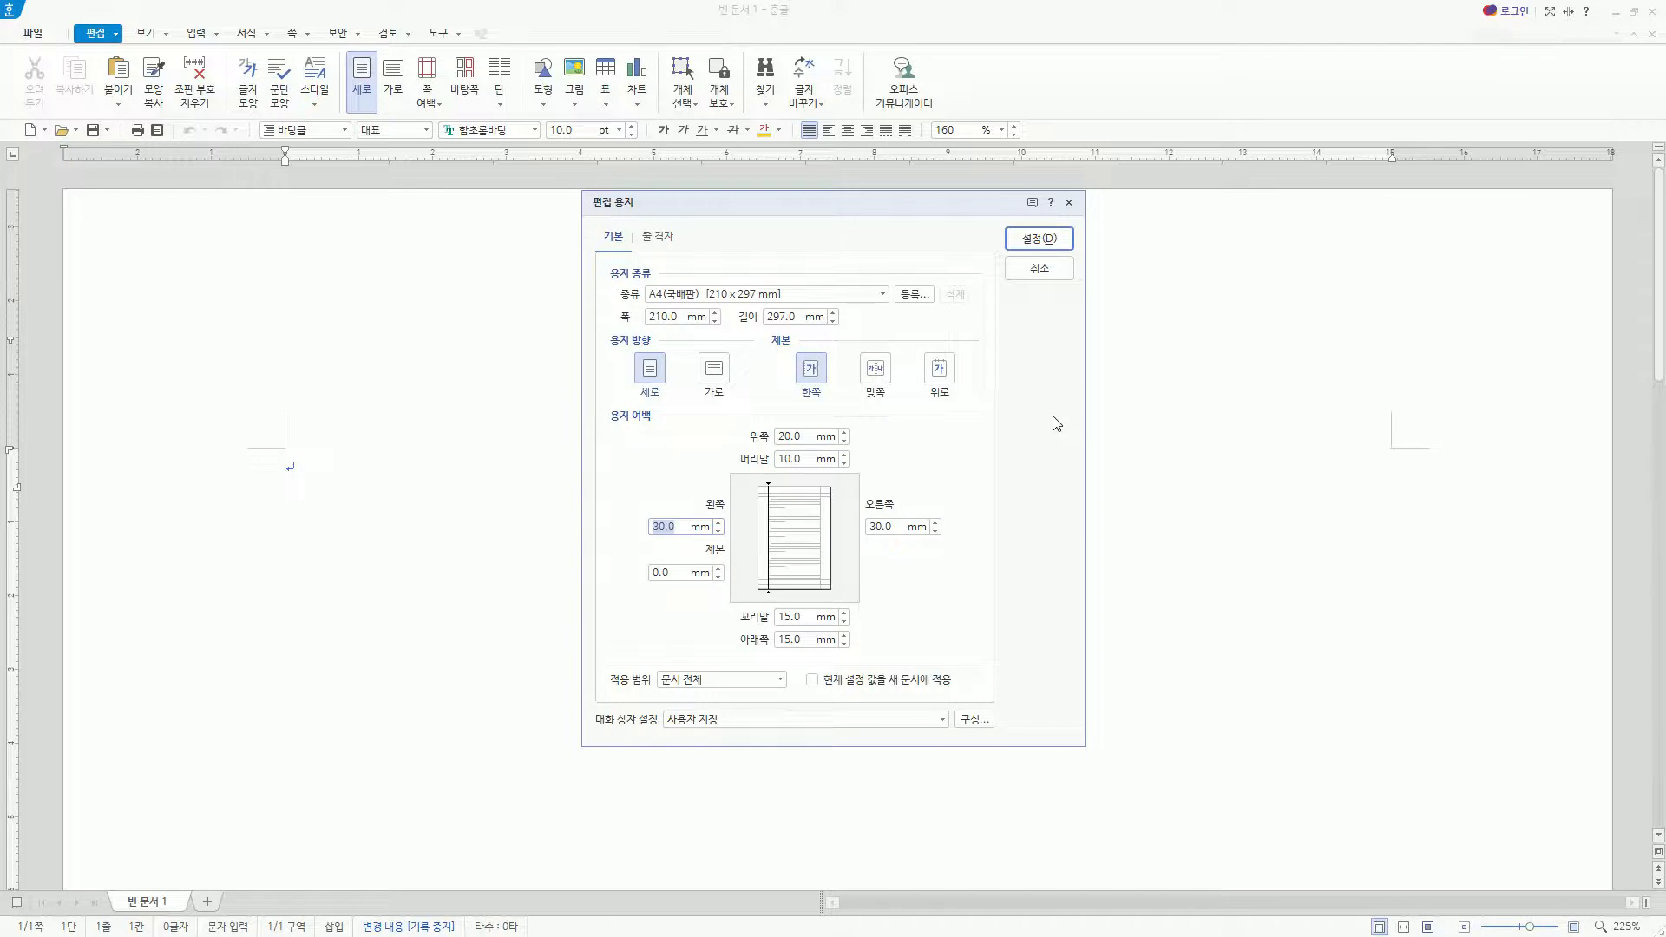
Set both the left and right page margins to 20 mm
type("20")
key("Tab")
key("Tab")
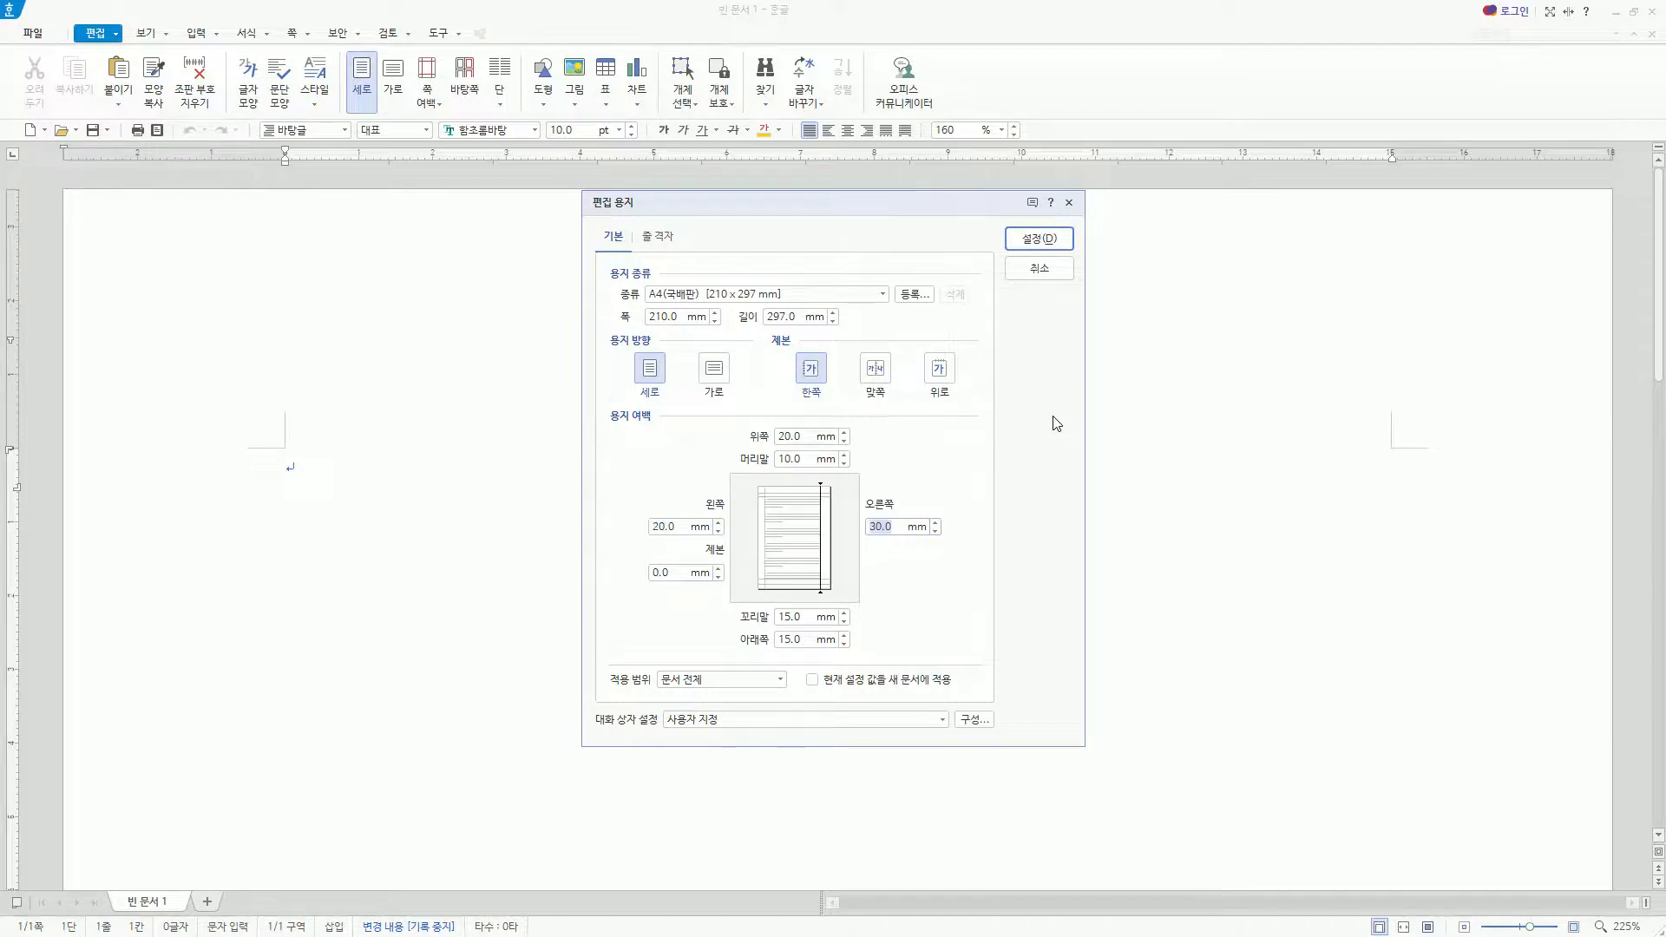
type("20")
key("Tab")
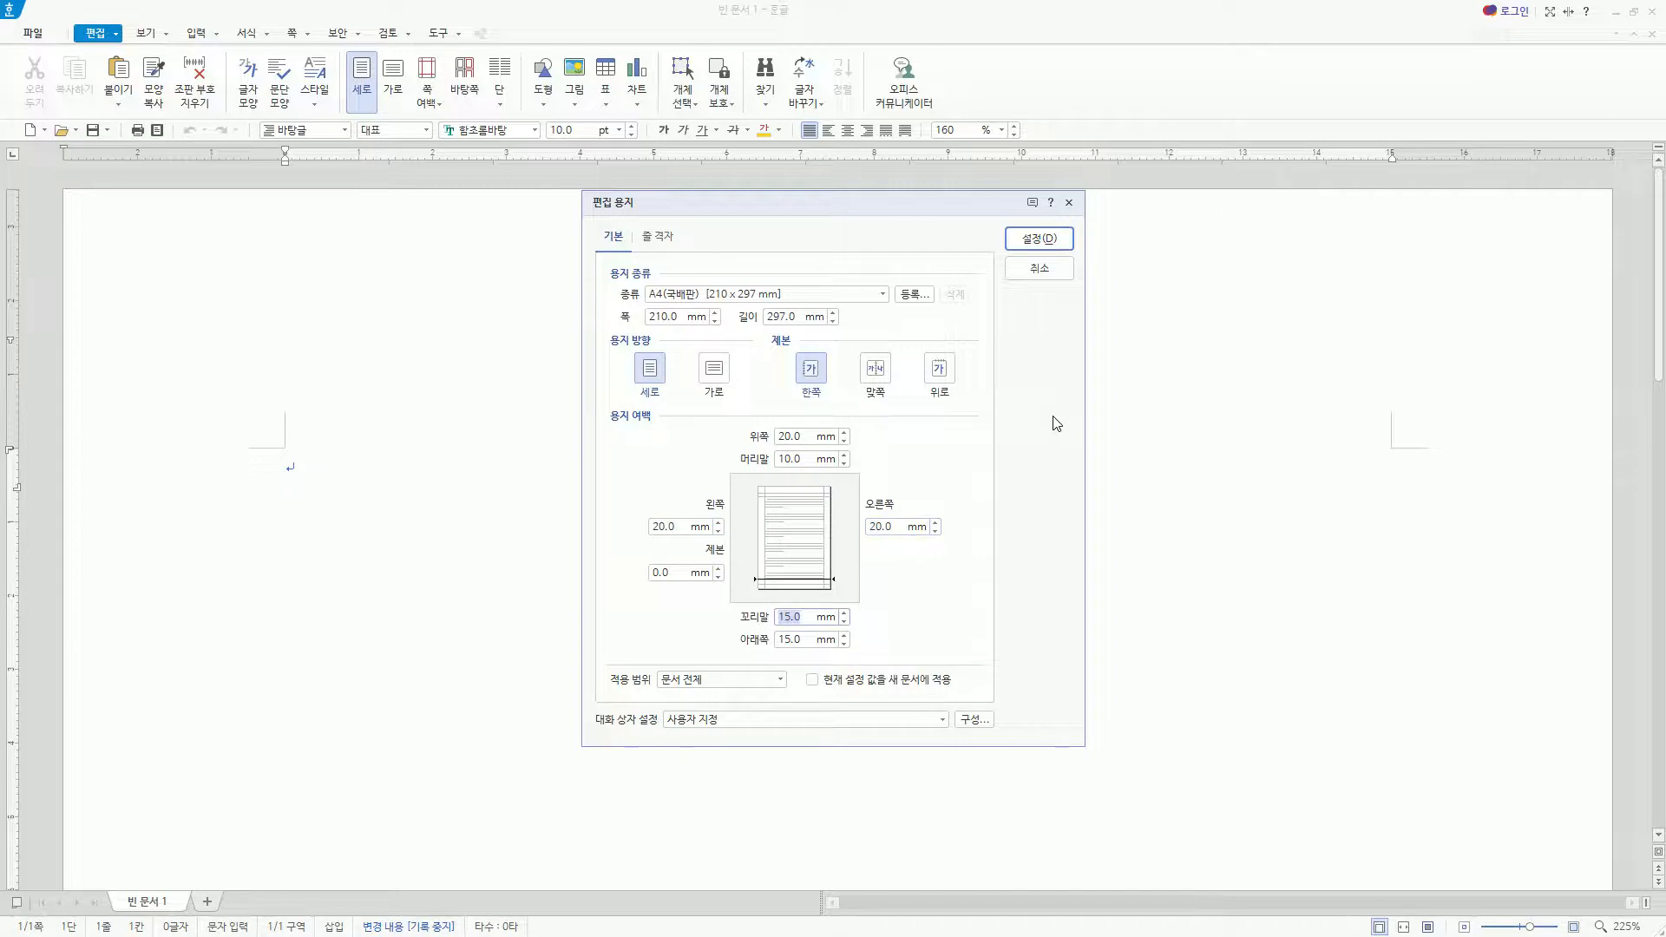
Set the footer margin to 10 mm and the bottom margin to 20 mm, and apply the page setup
type("10")
key("Tab")
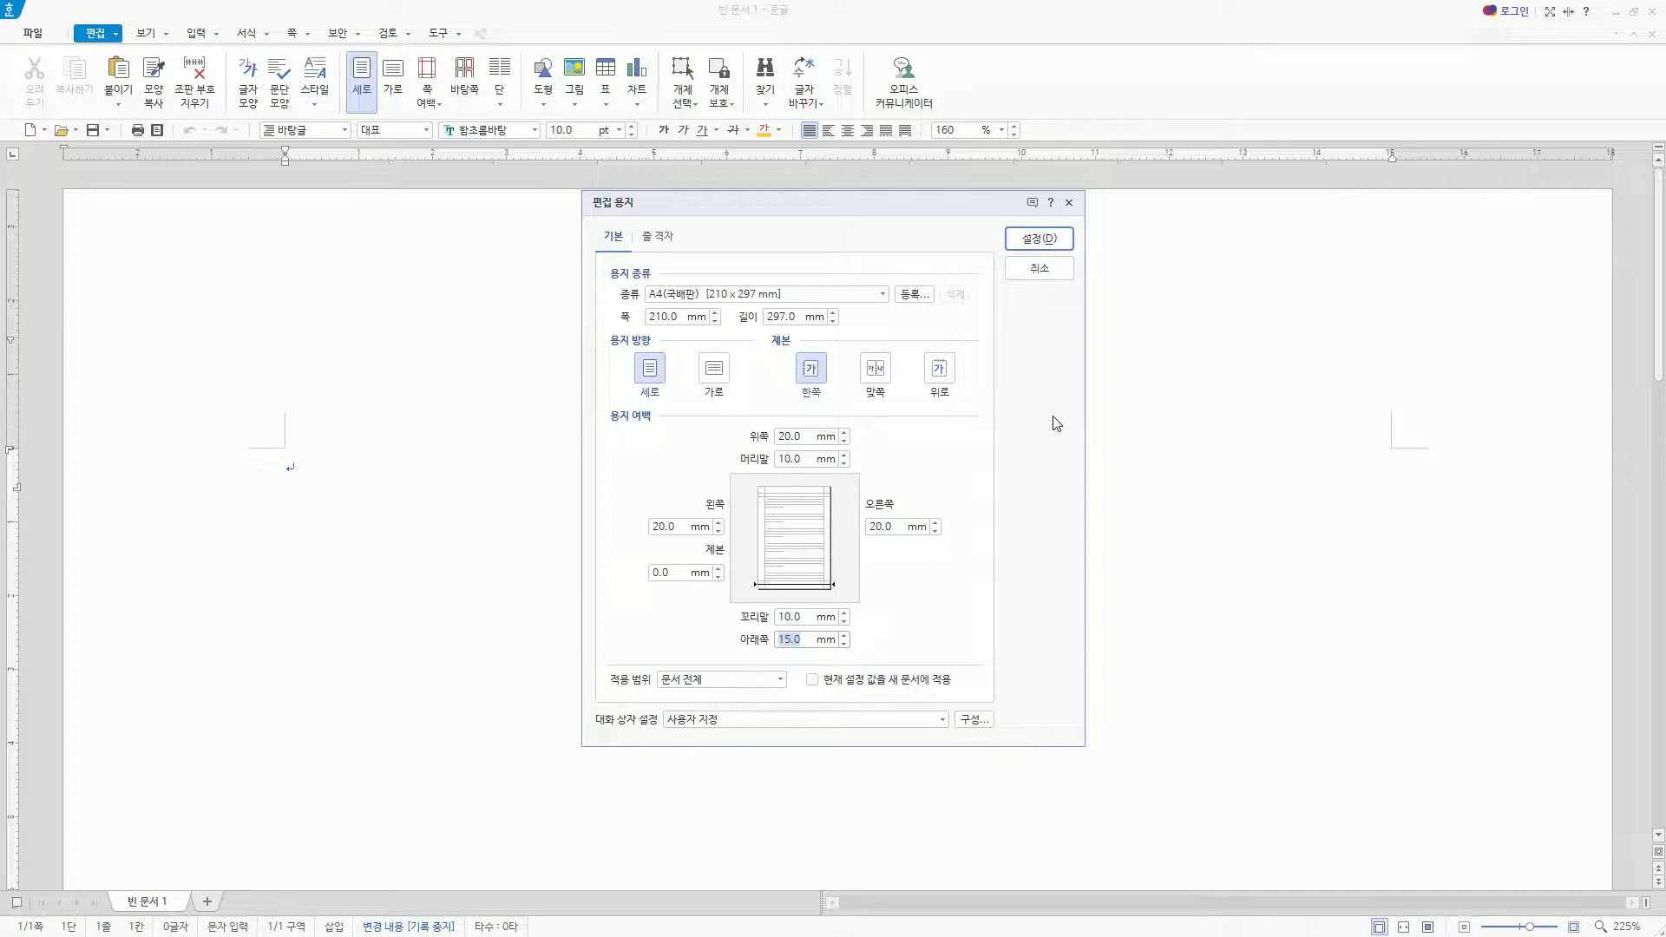
type("20")
left_click(1056, 424)
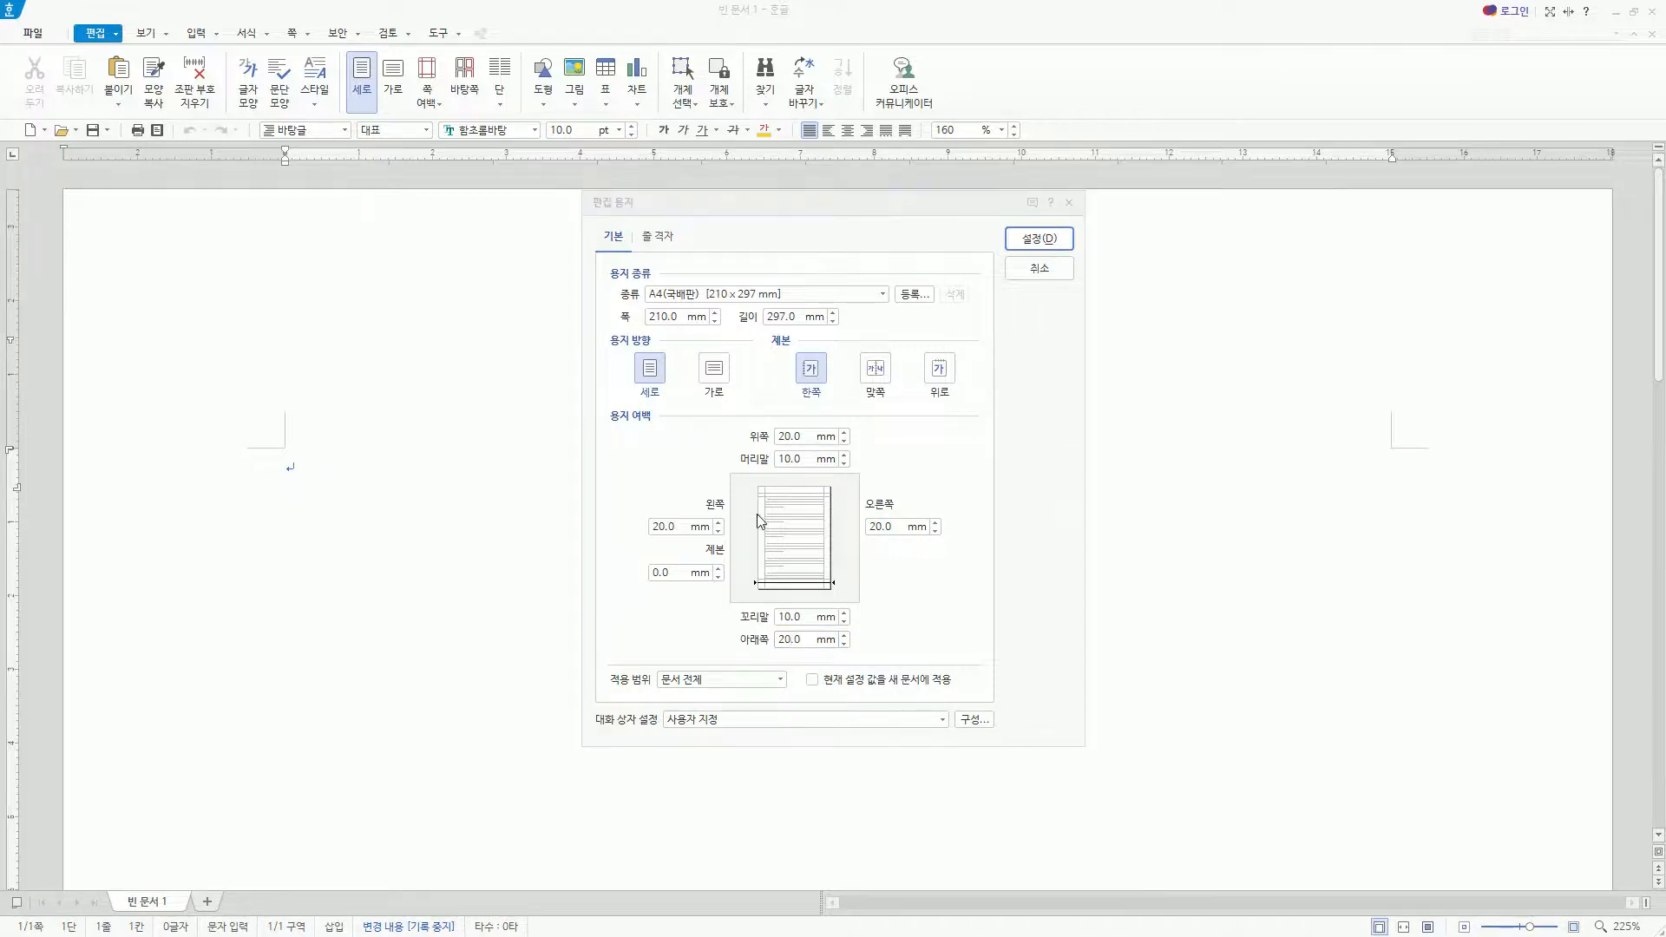
left_click(897, 562)
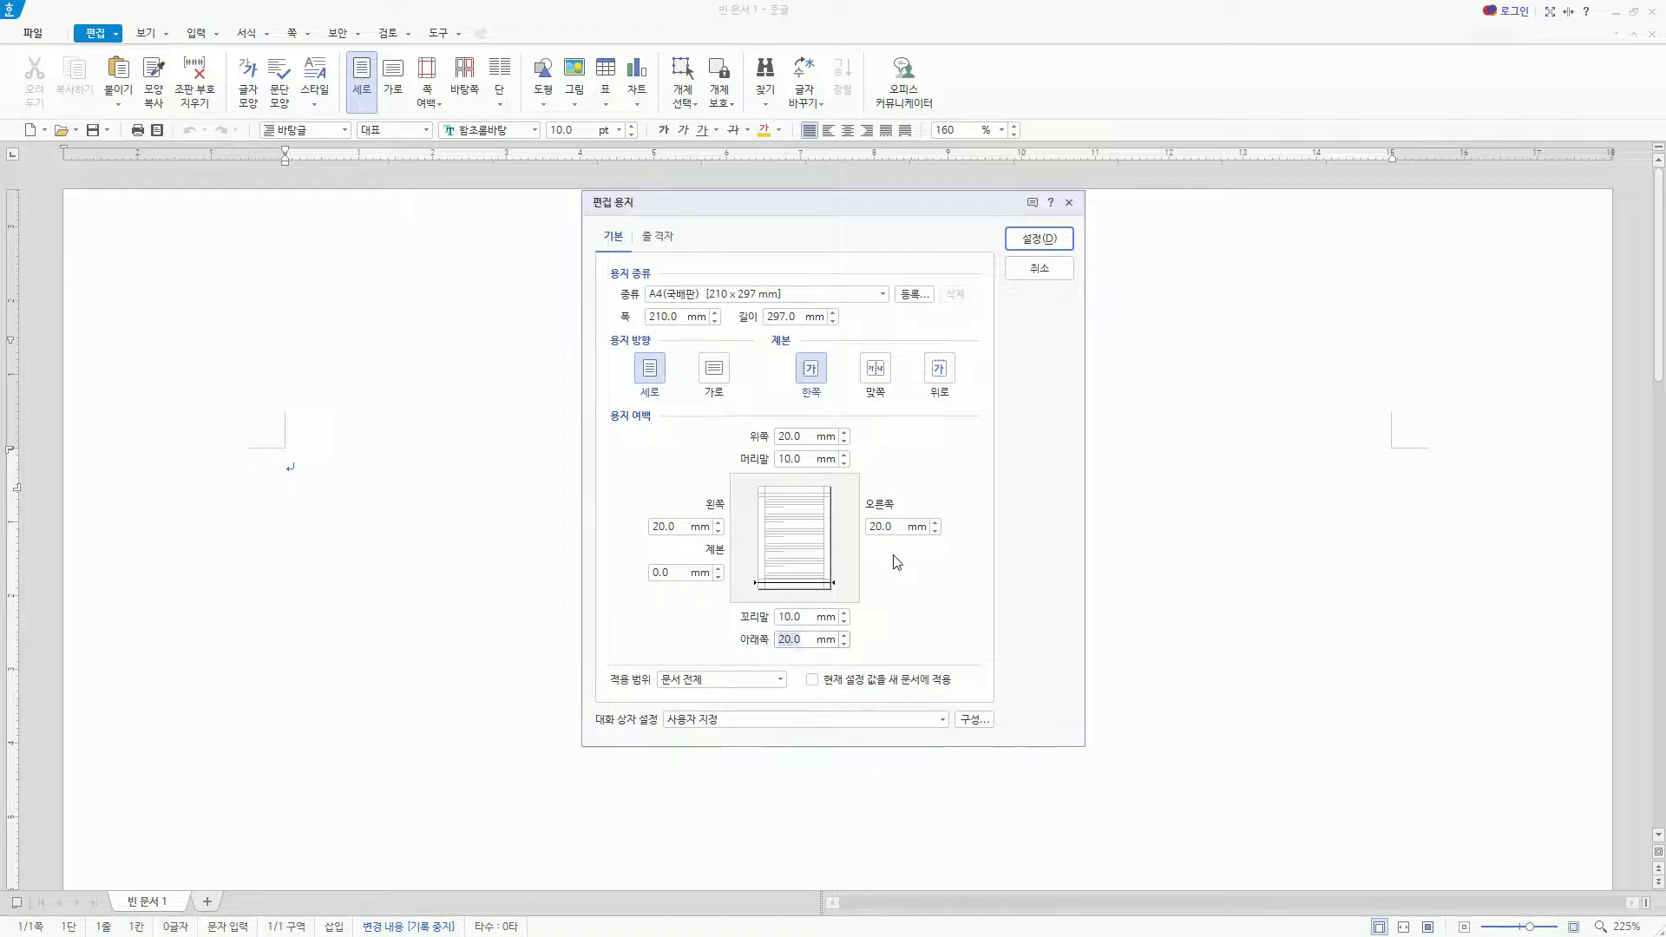
key("Return")
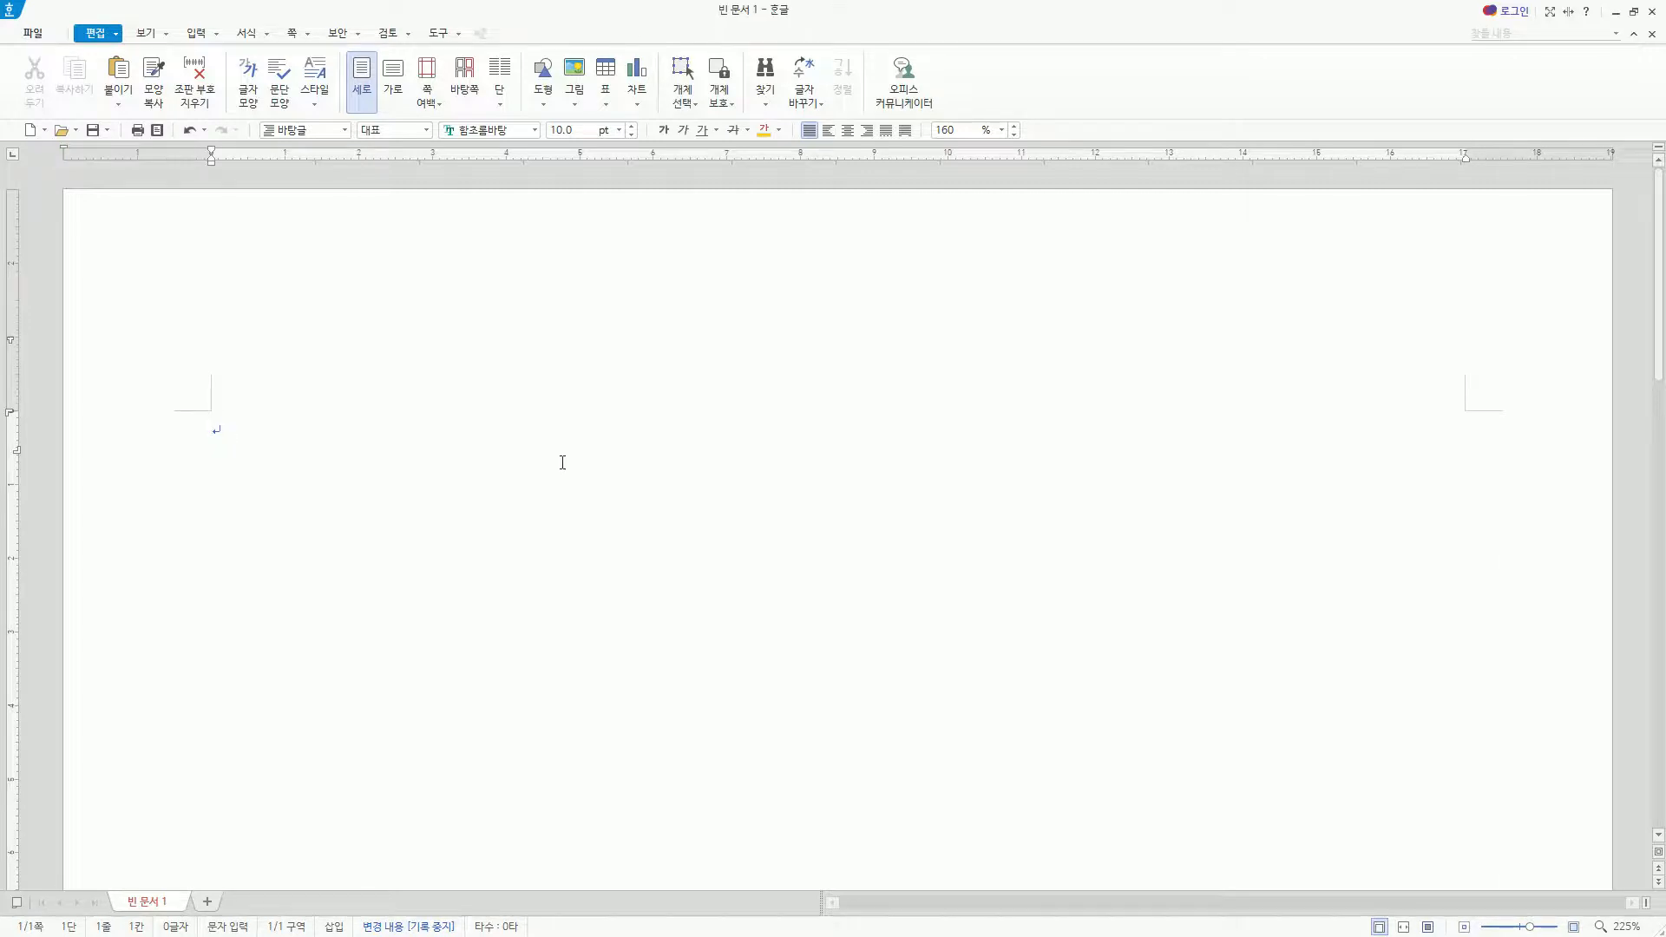
Open the detailed column settings (단 설정) for the document
key("alt")
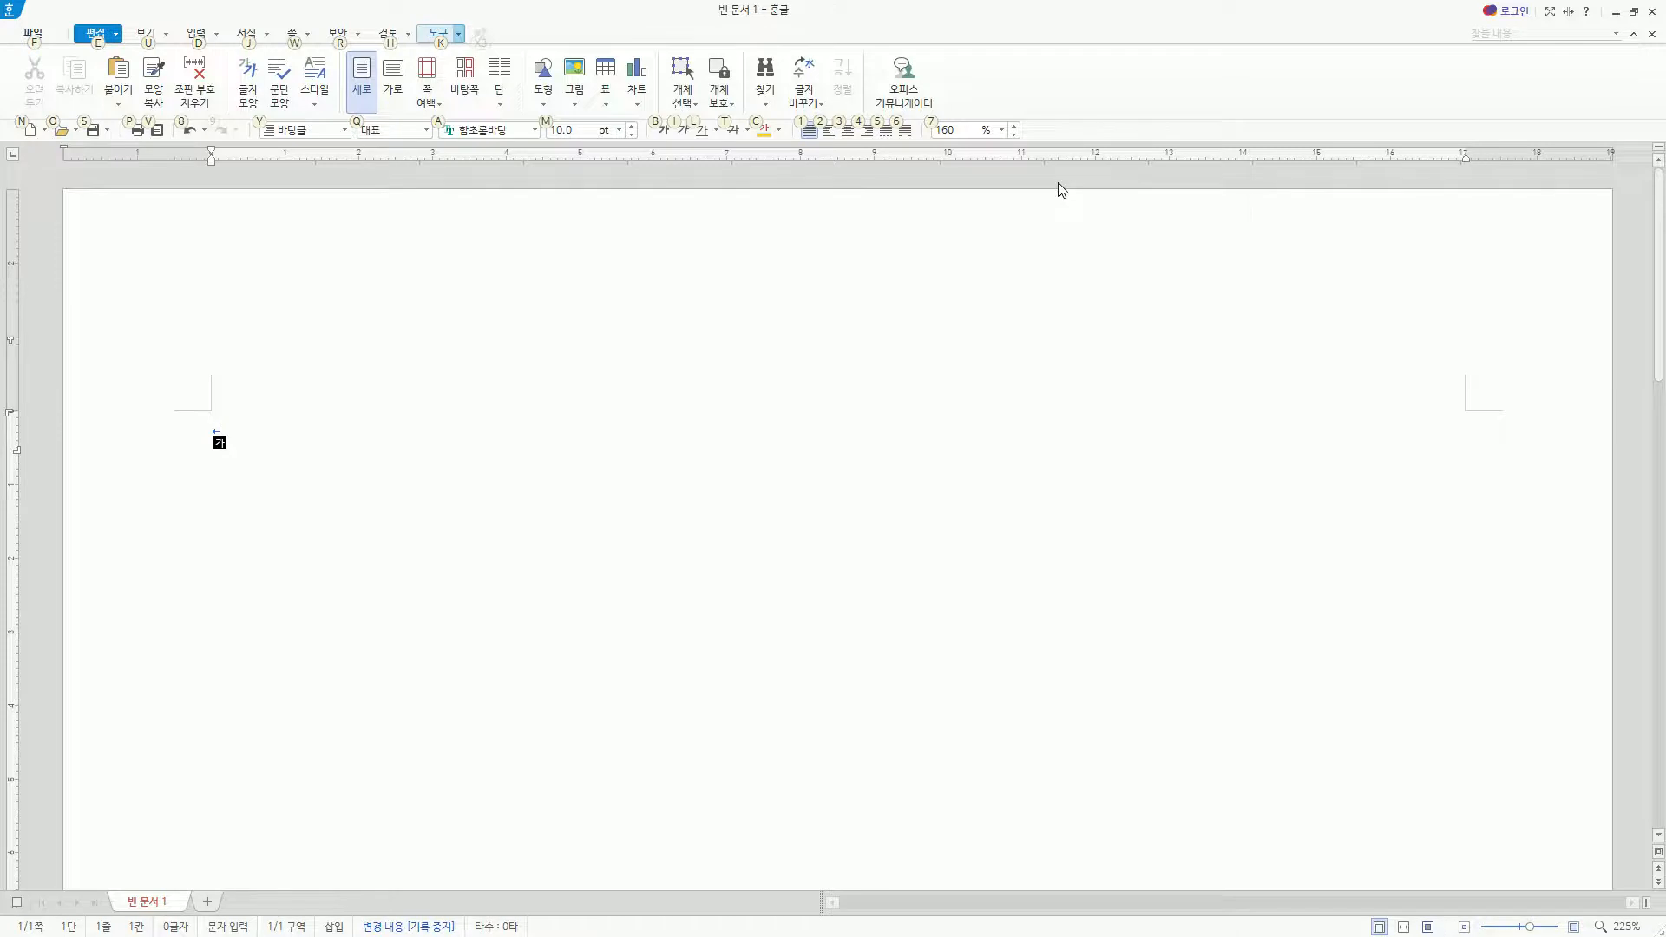
key("w")
key("u")
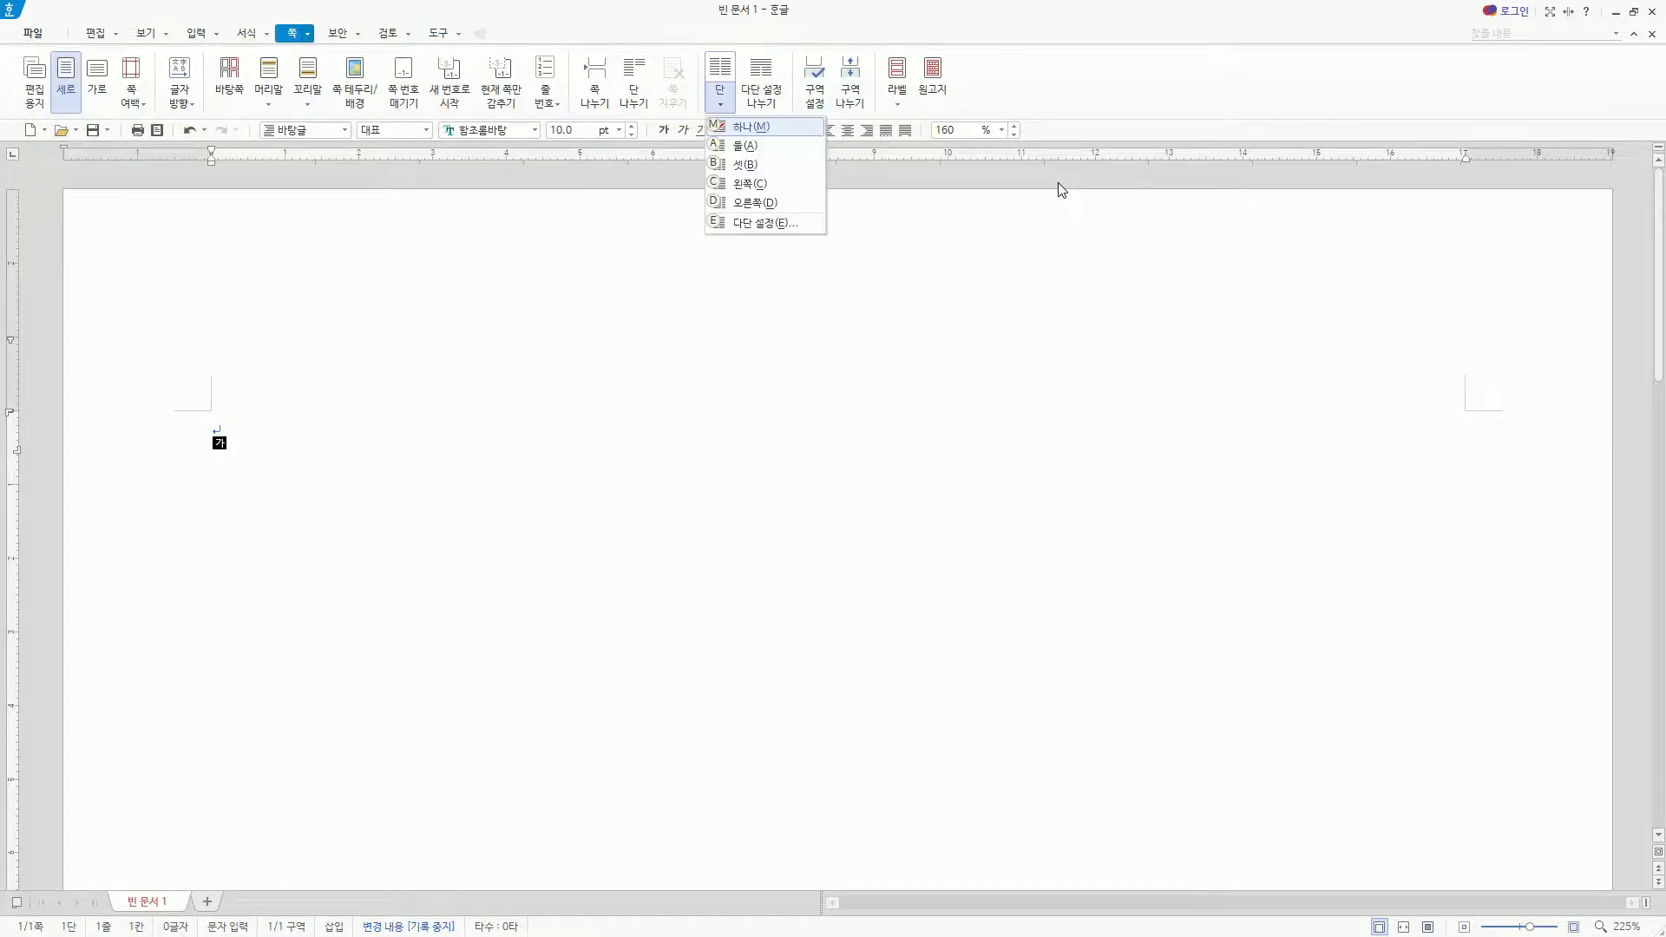
key("e")
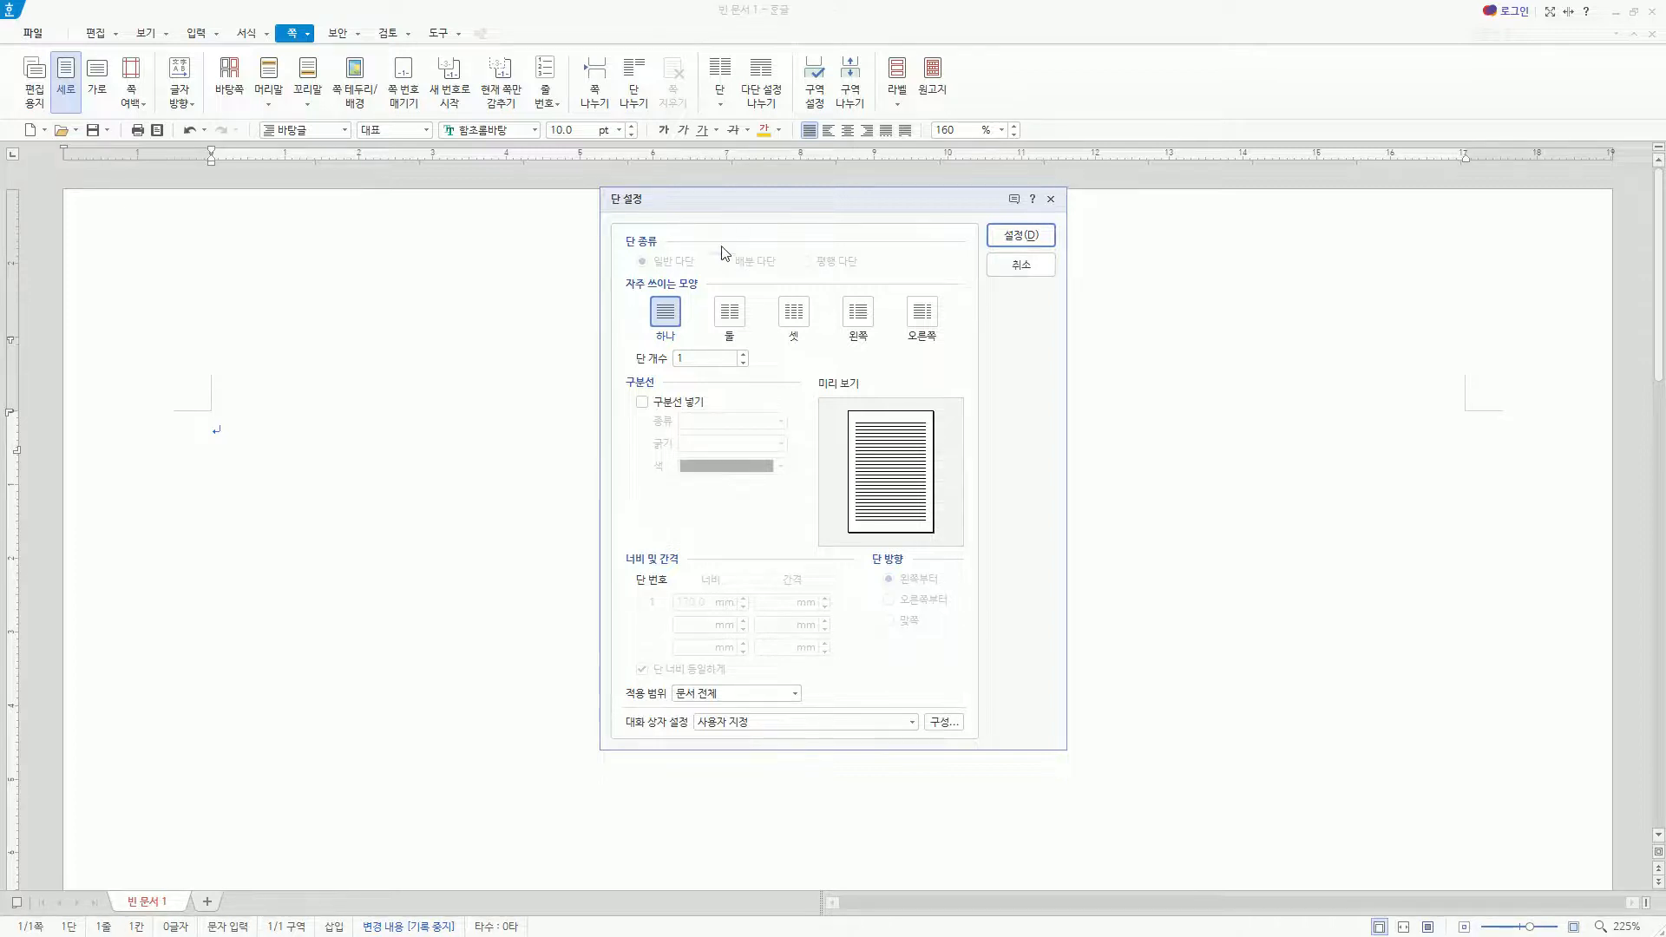
key("ctrl+alt+d")
left_click_drag(711, 292, 755, 340)
mouse_move(620, 368)
left_mouse_down()
mouse_move(654, 404)
mouse_move(737, 420)
left_mouse_up()
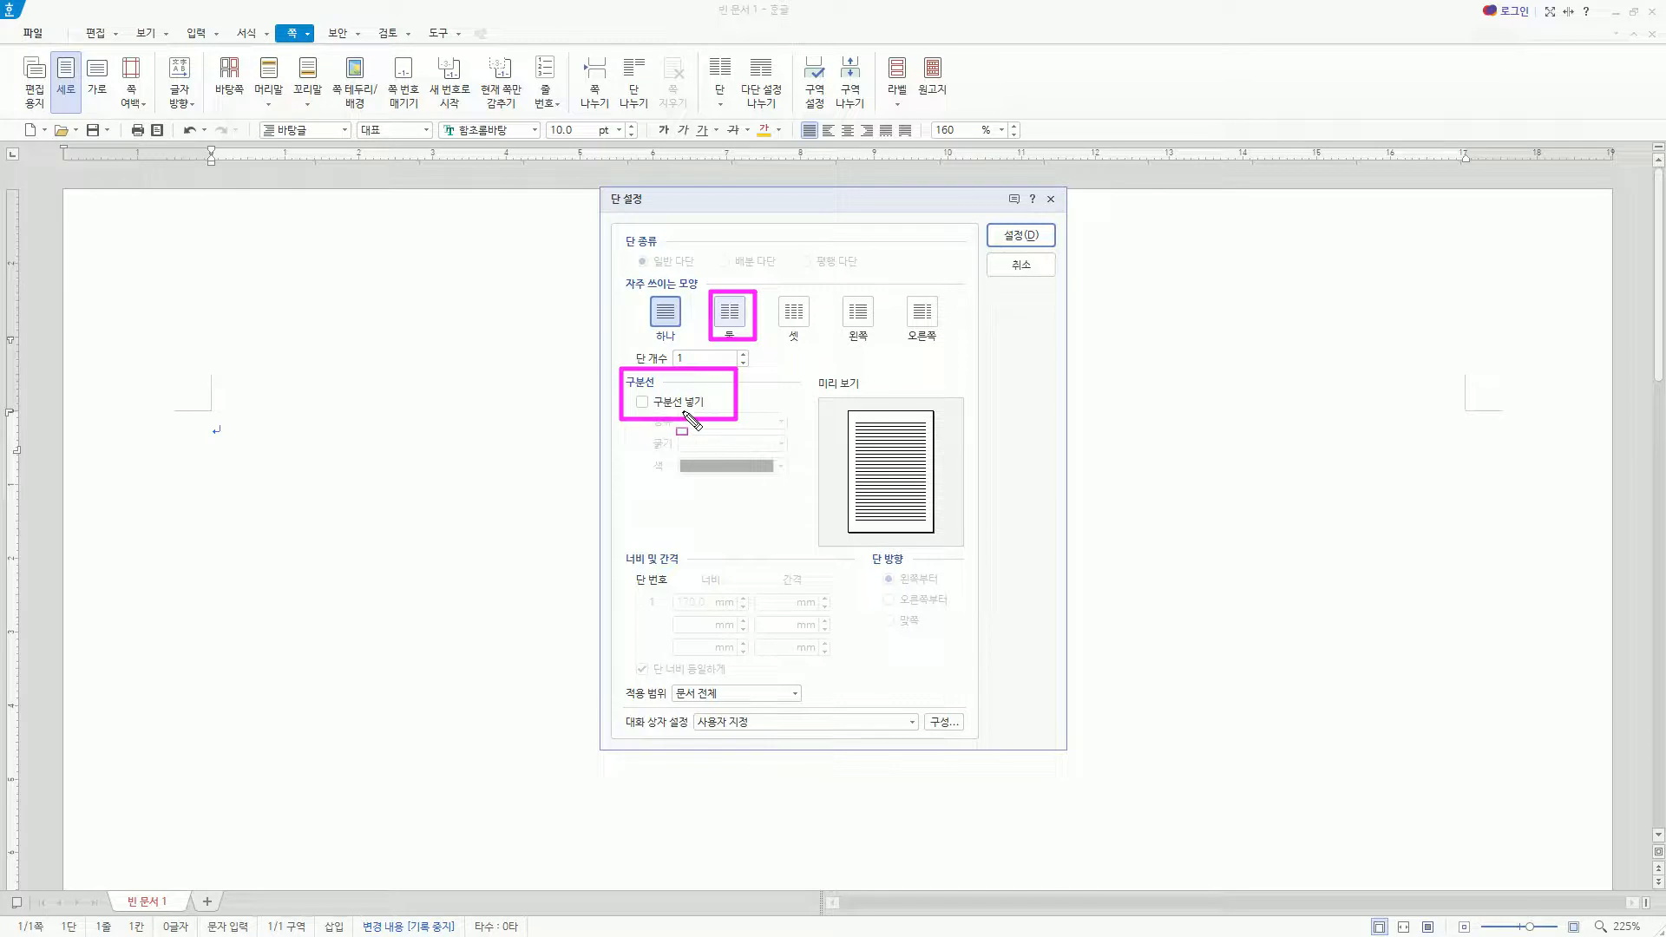
key("Escape")
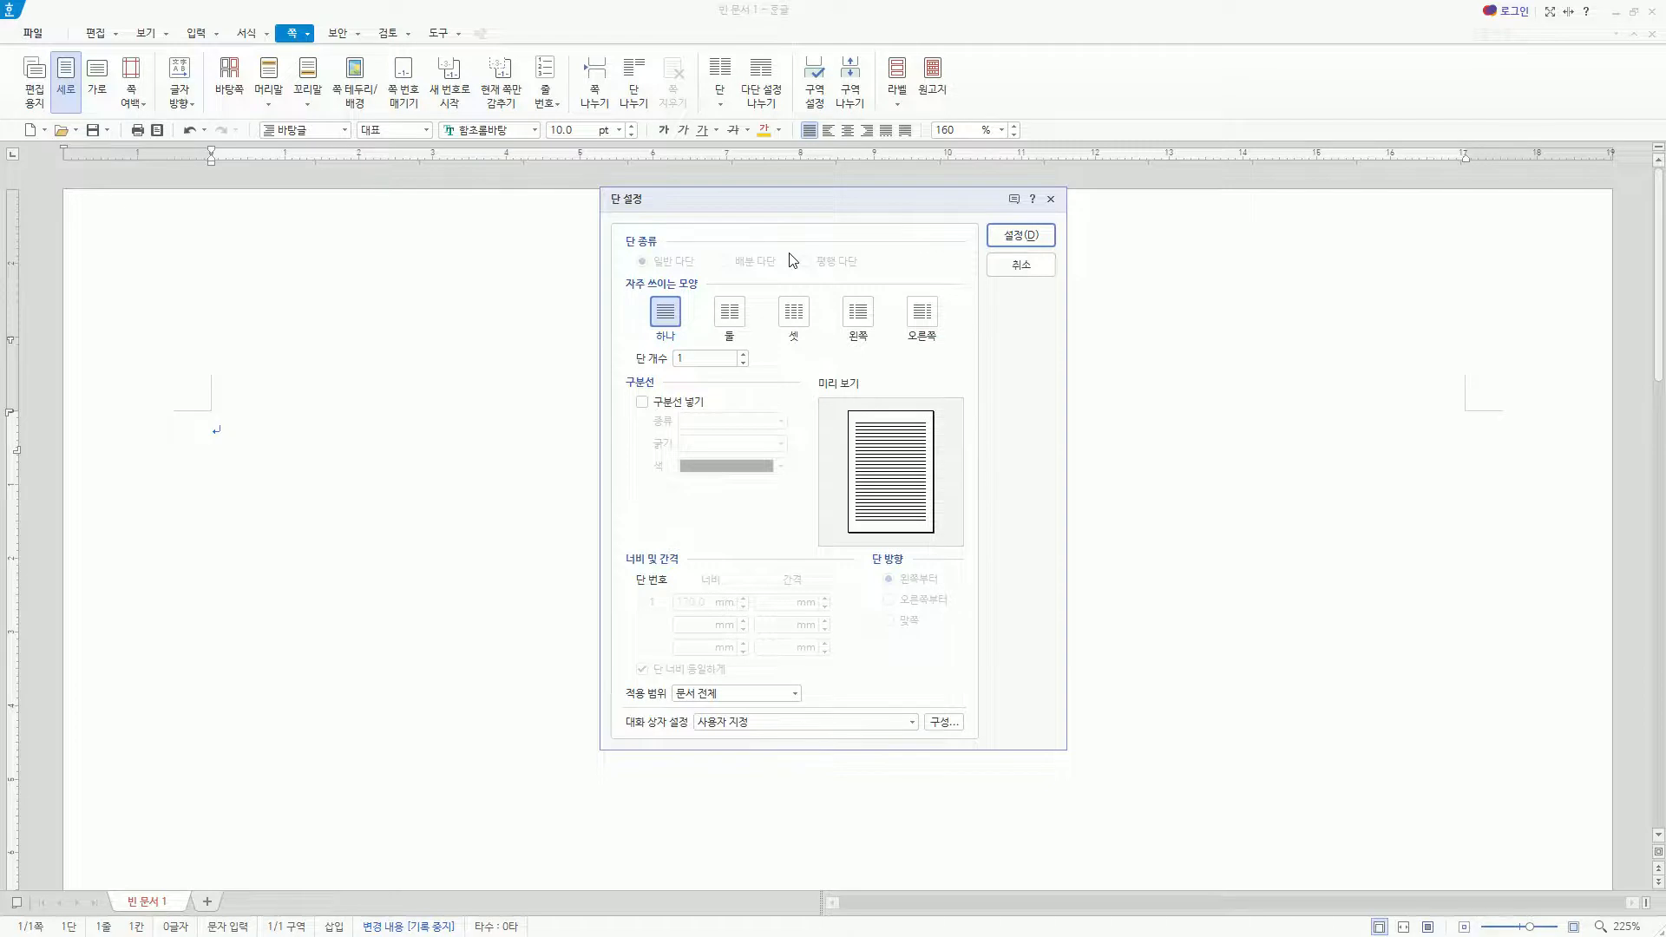
Choose the two-column layout (둘) and enable the separator line between the columns
key("alt")
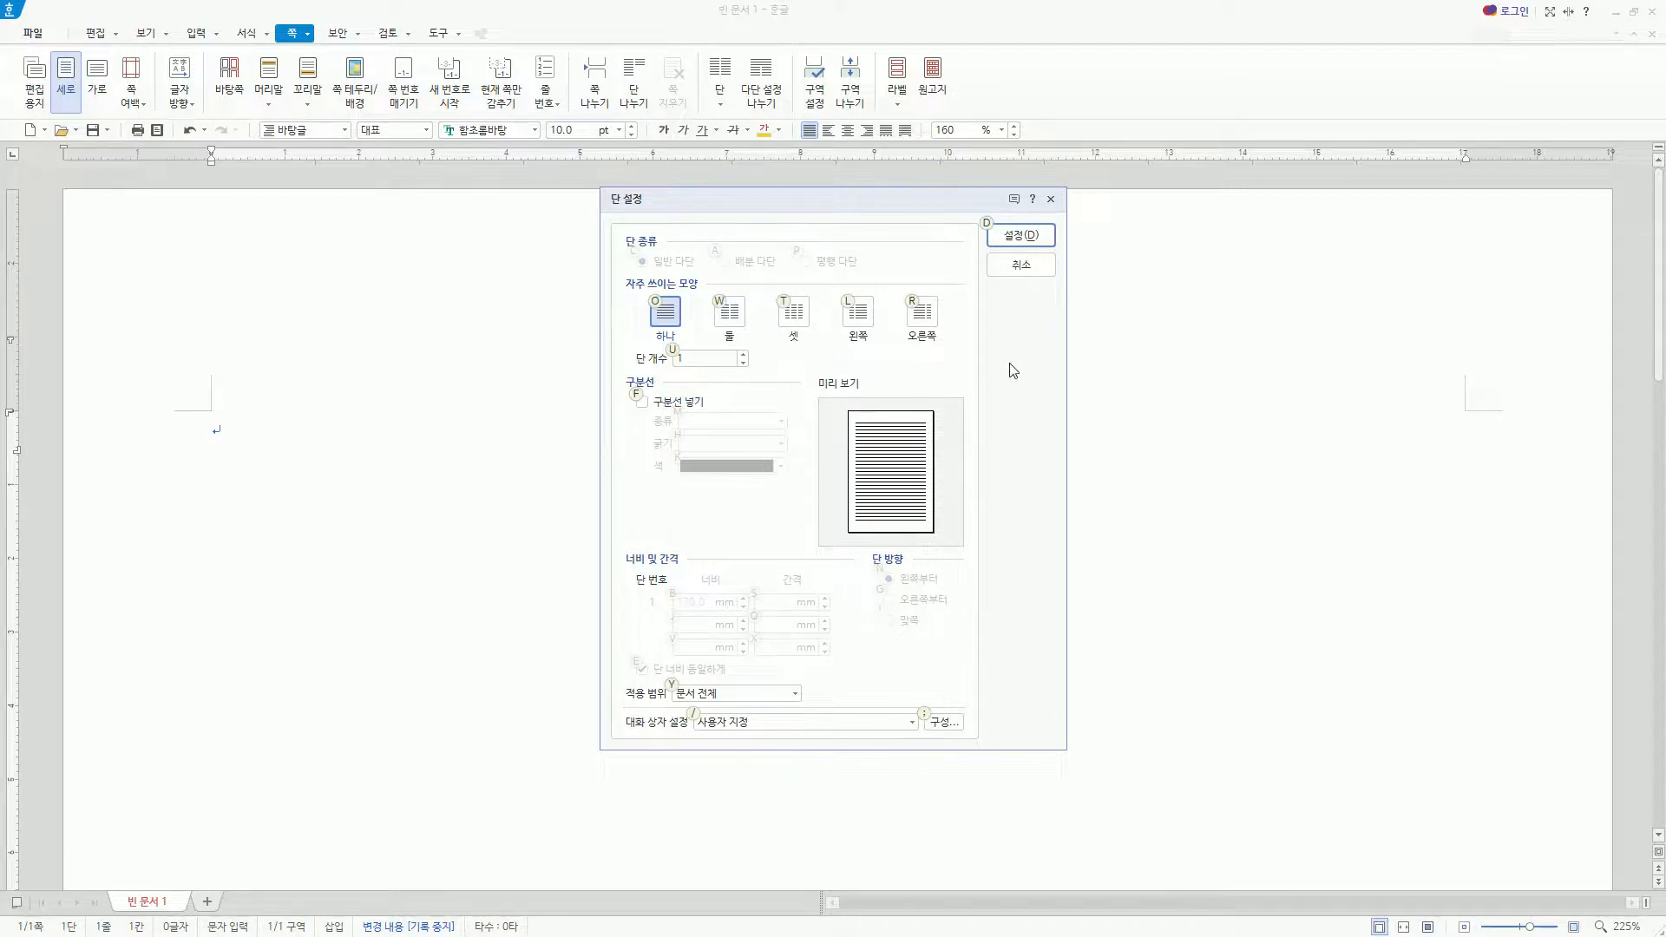
key("alt+w")
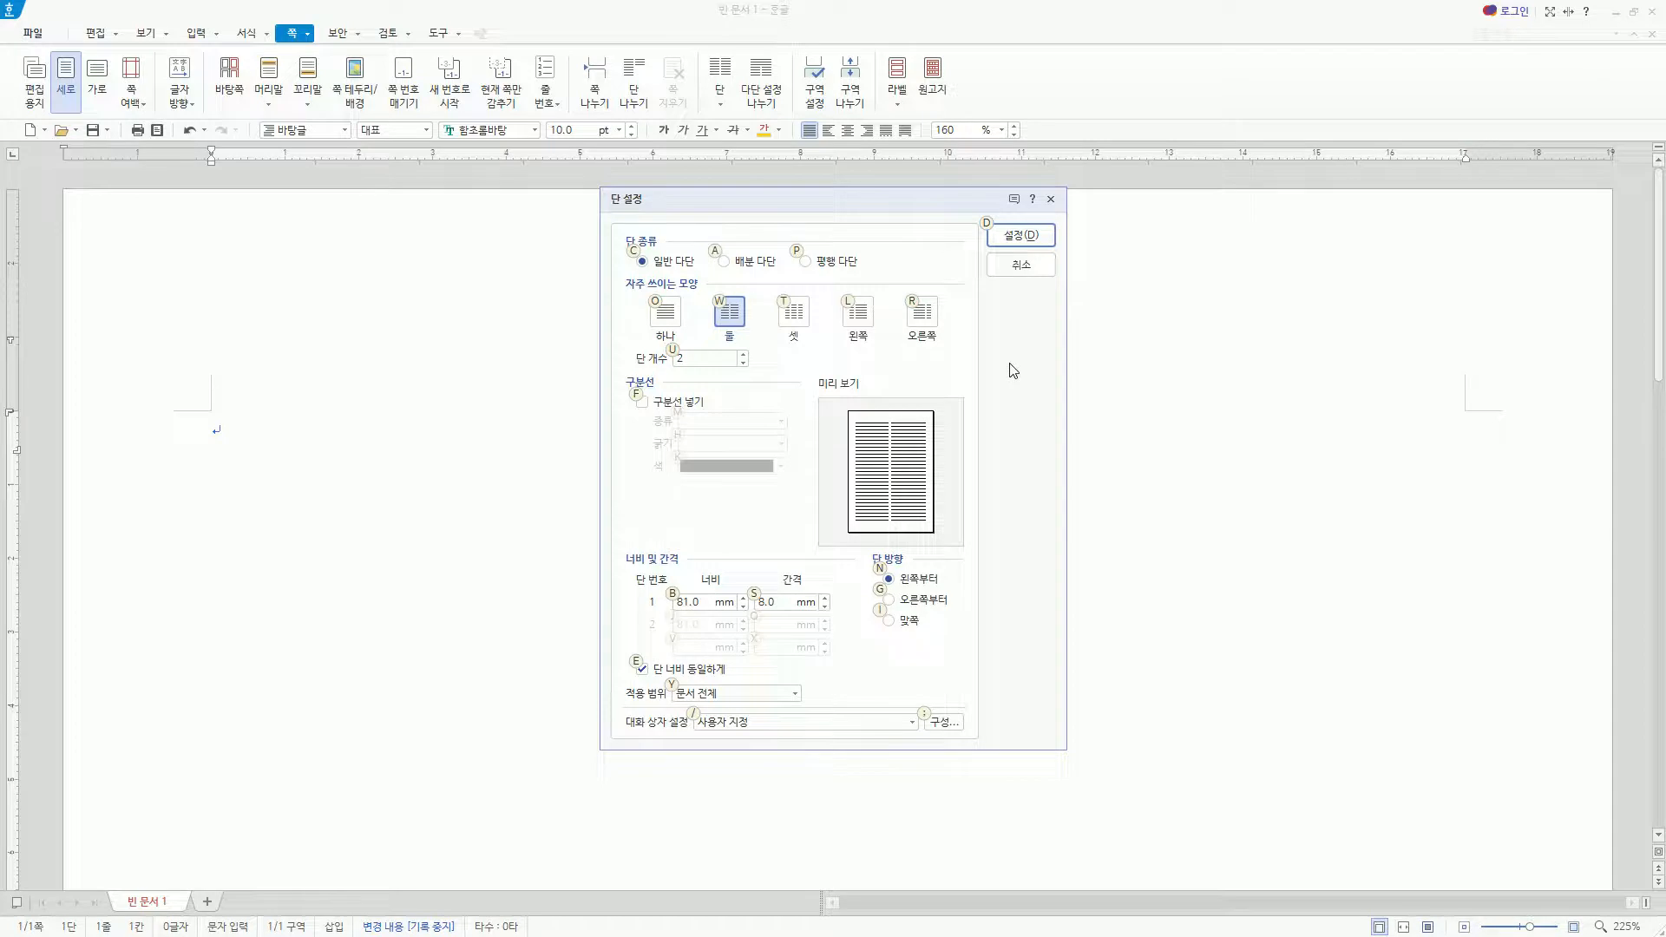
key("alt+f")
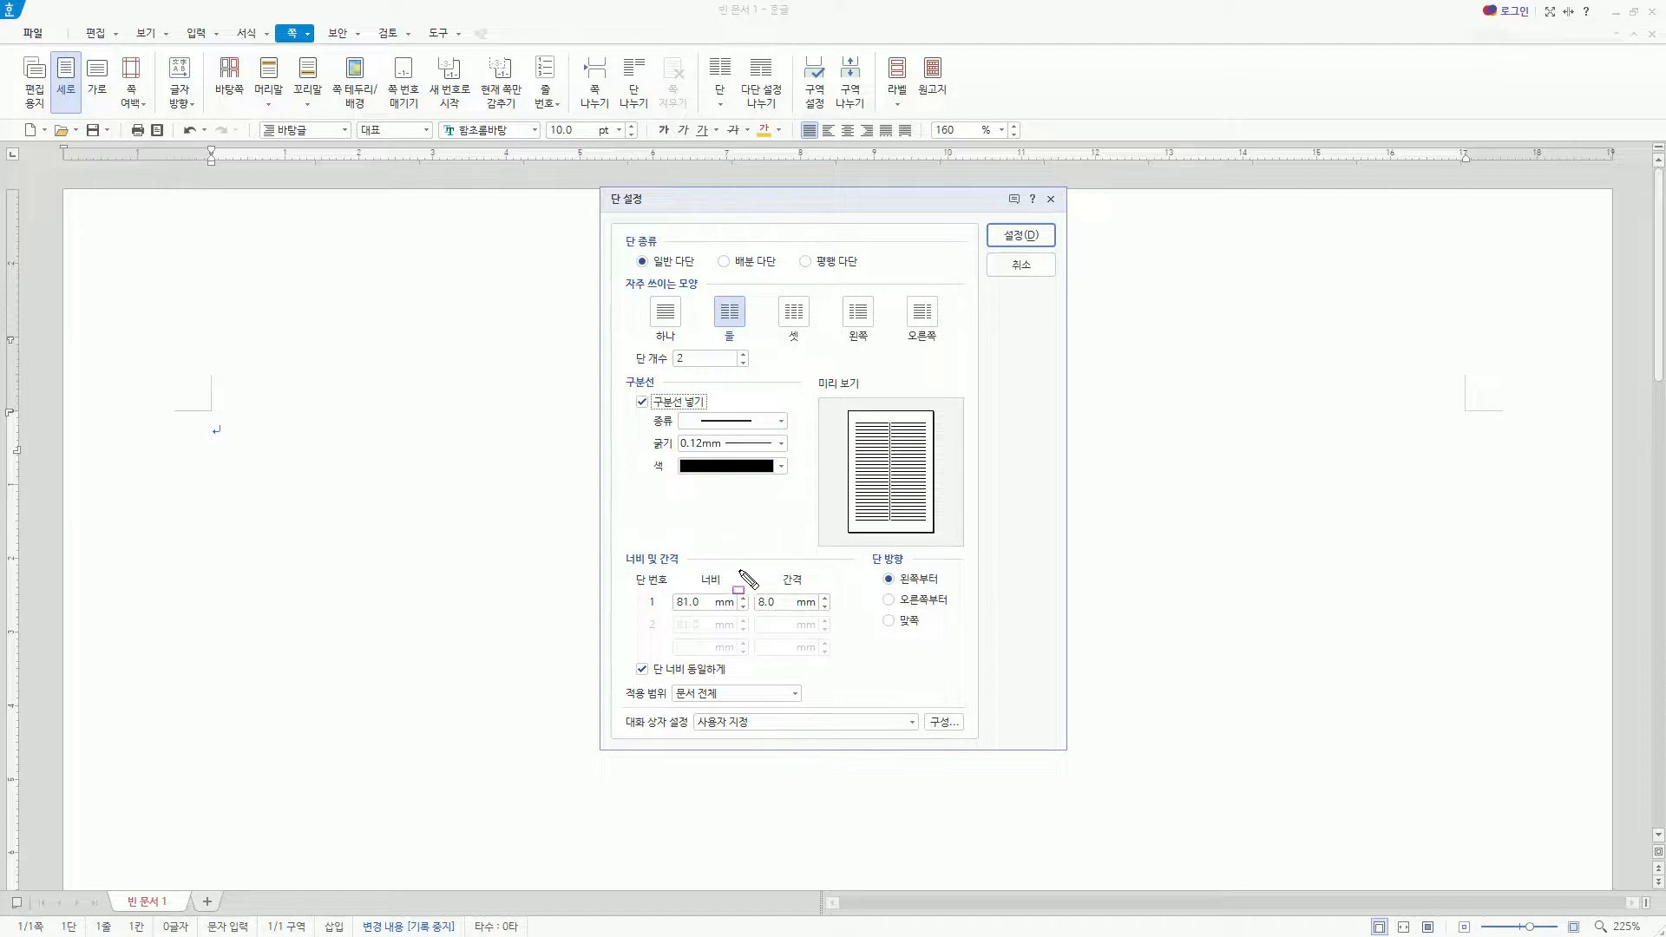
mouse_move(667, 567)
left_mouse_down()
mouse_move(694, 606)
mouse_move(831, 618)
left_mouse_up()
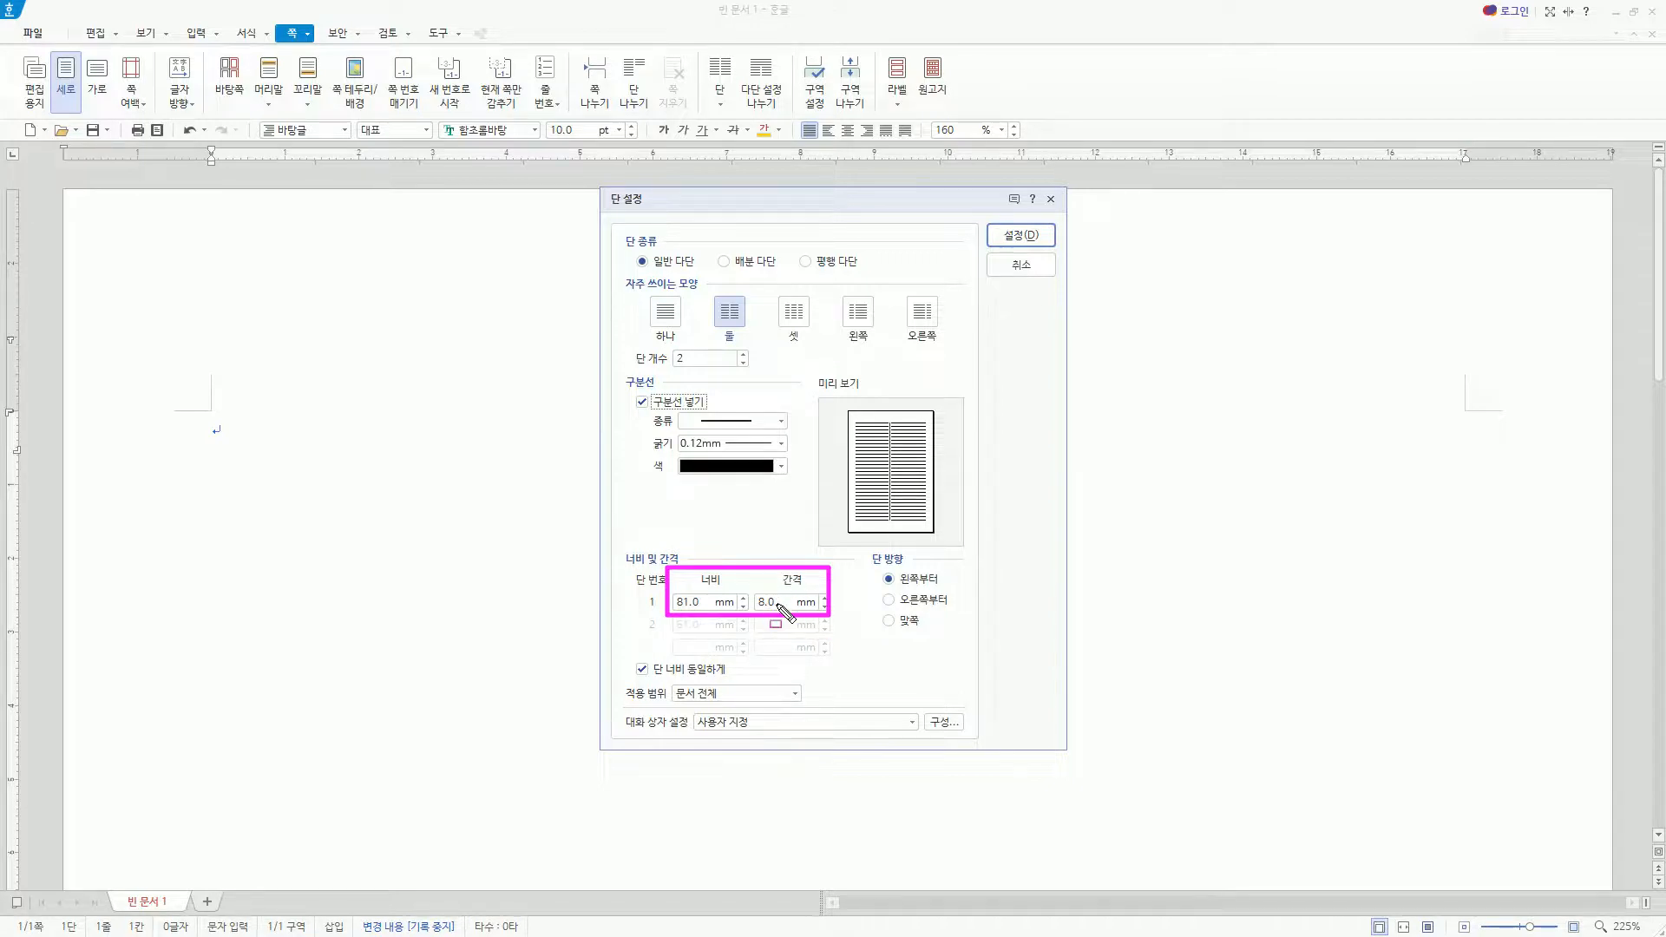
key("Escape")
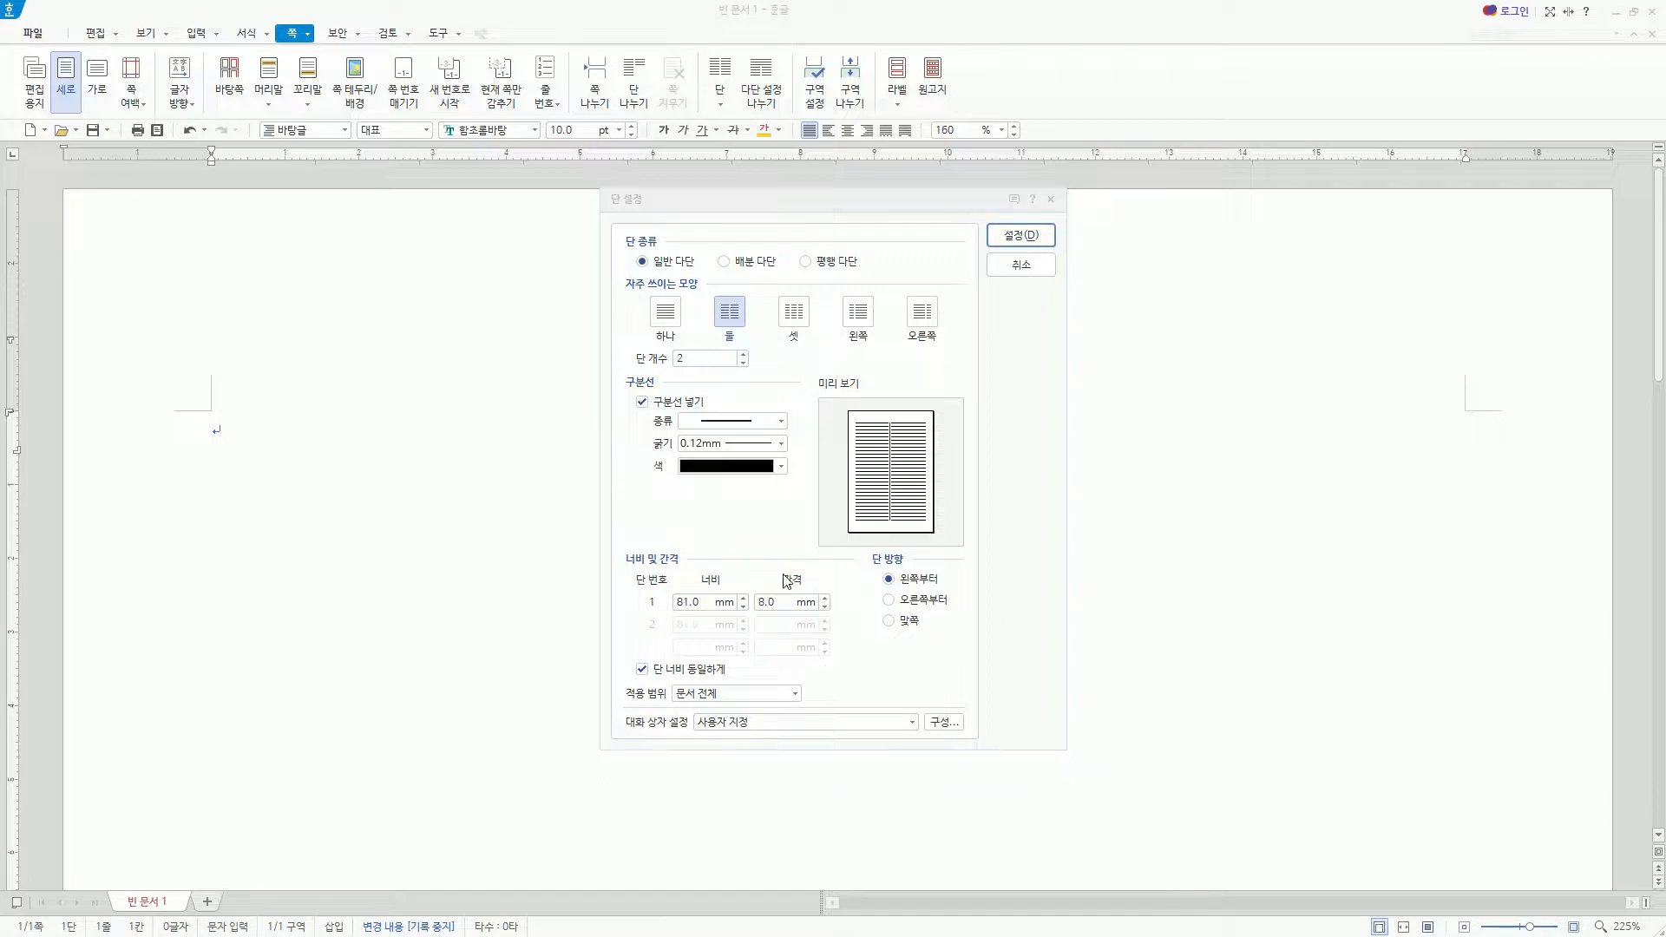
left_click_drag(746, 562, 831, 617)
left_click_drag(654, 408, 804, 458)
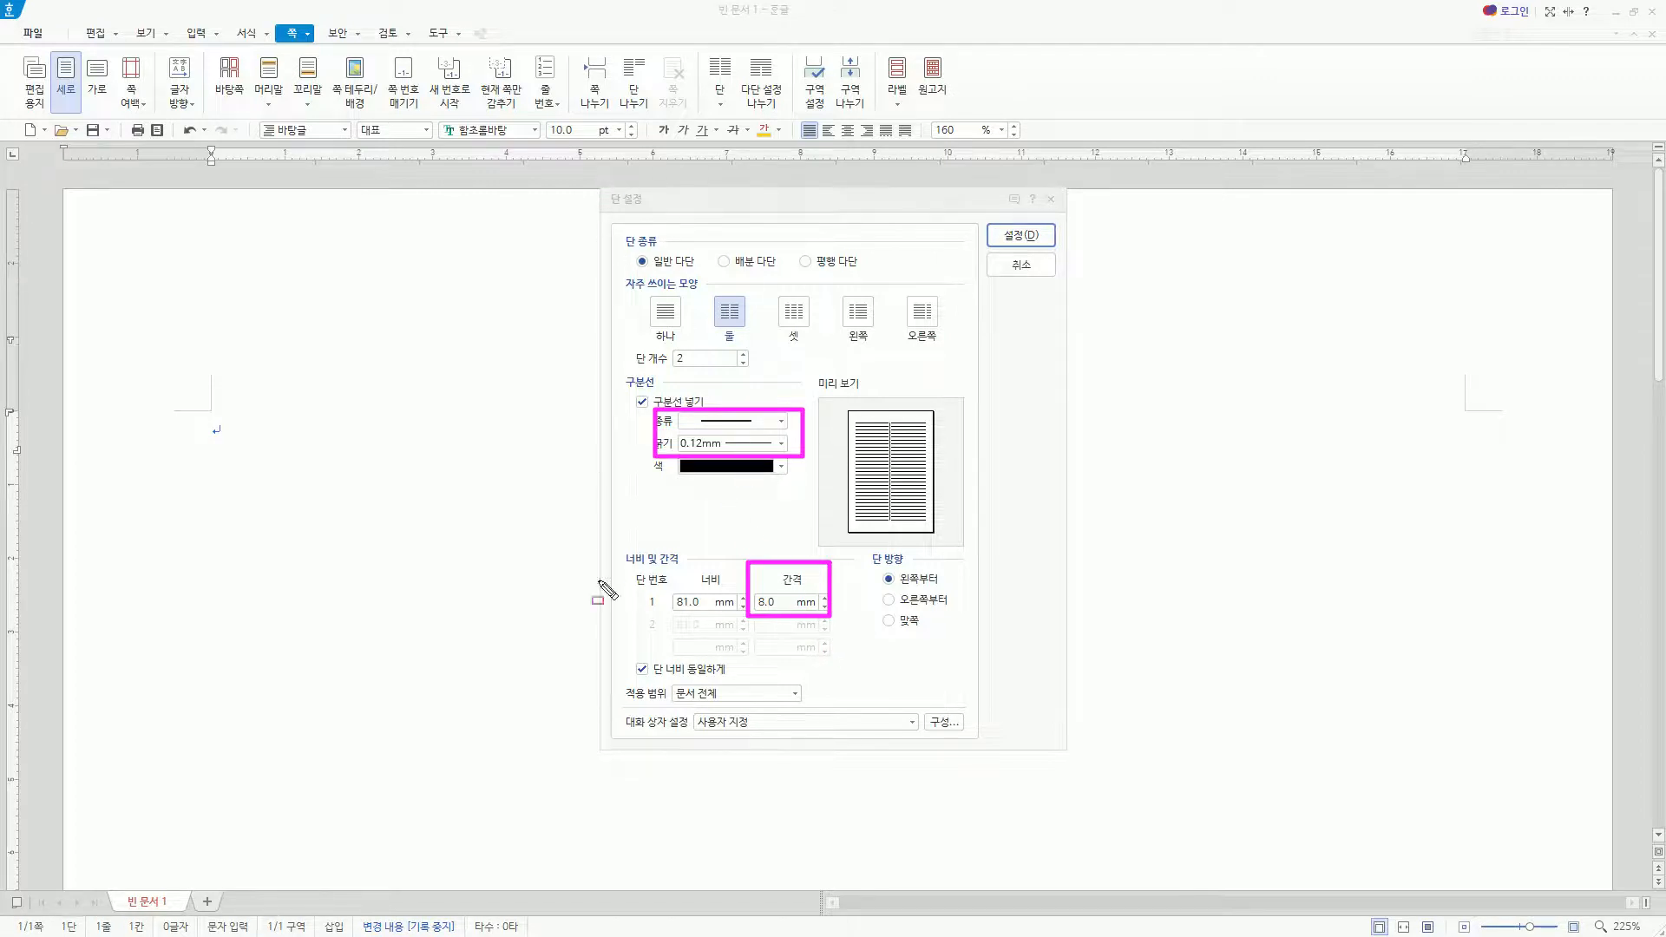
key("Escape")
Apply the two-column settings with the separator line to the document
left_click(717, 203)
key("alt")
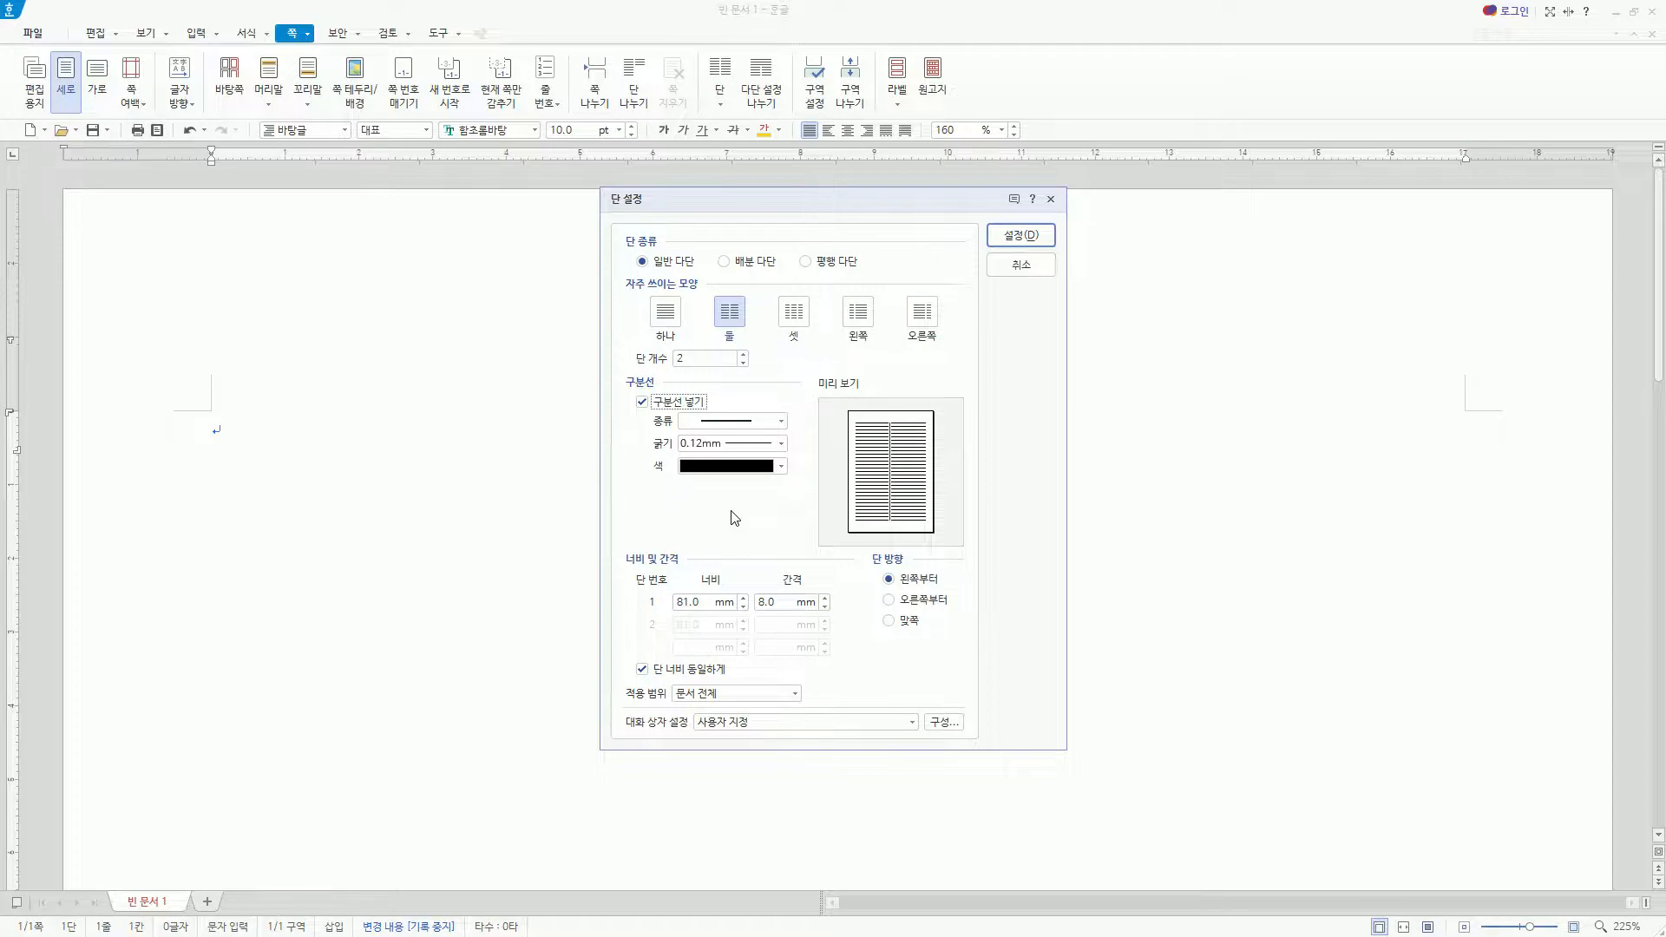
key("Return")
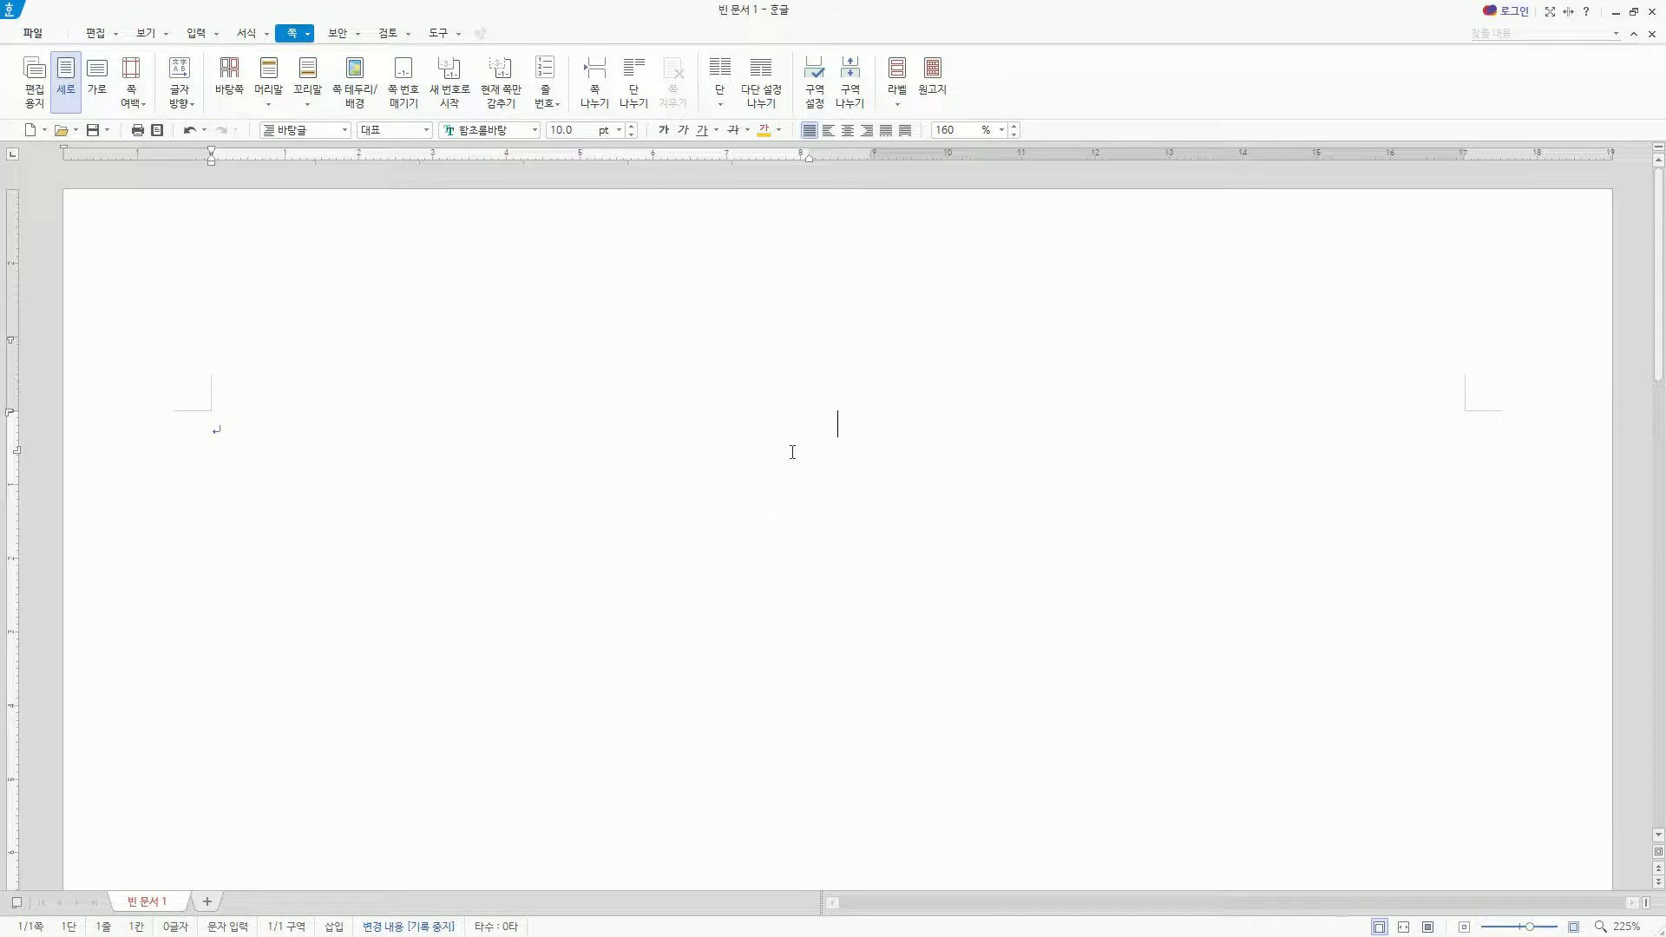
left_click_drag(826, 399, 852, 450)
key("Escape")
left_click(340, 434)
left_click_drag(434, 120, 531, 145)
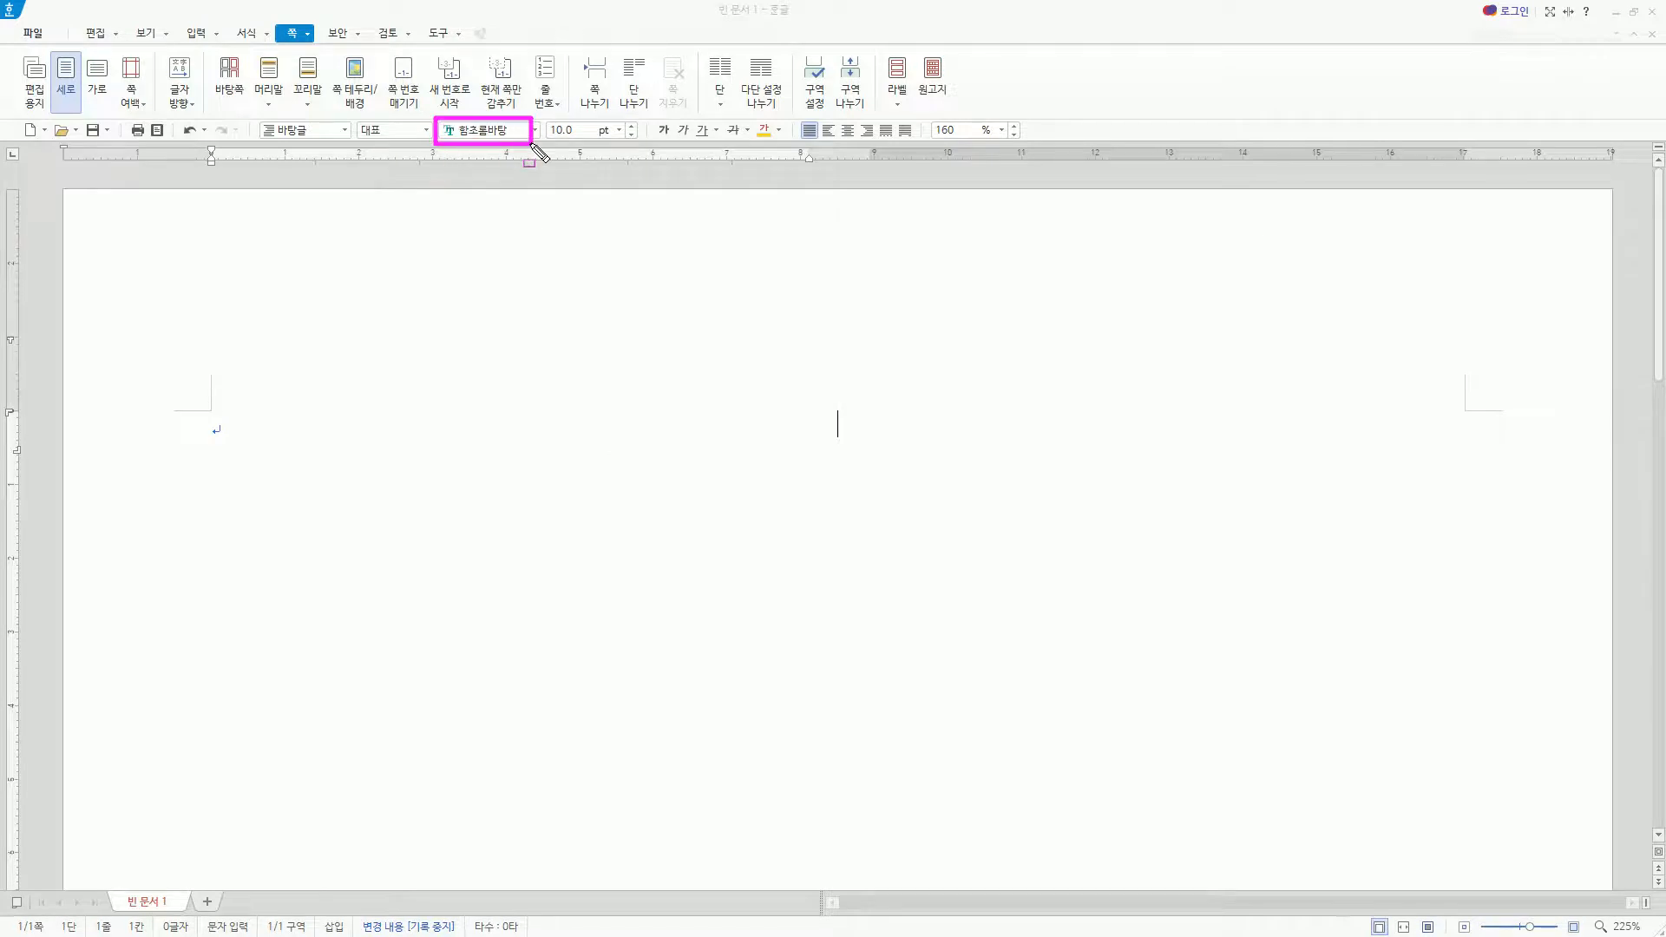
mouse_move(542, 111)
left_mouse_down()
mouse_move(558, 138)
mouse_move(622, 147)
left_mouse_up()
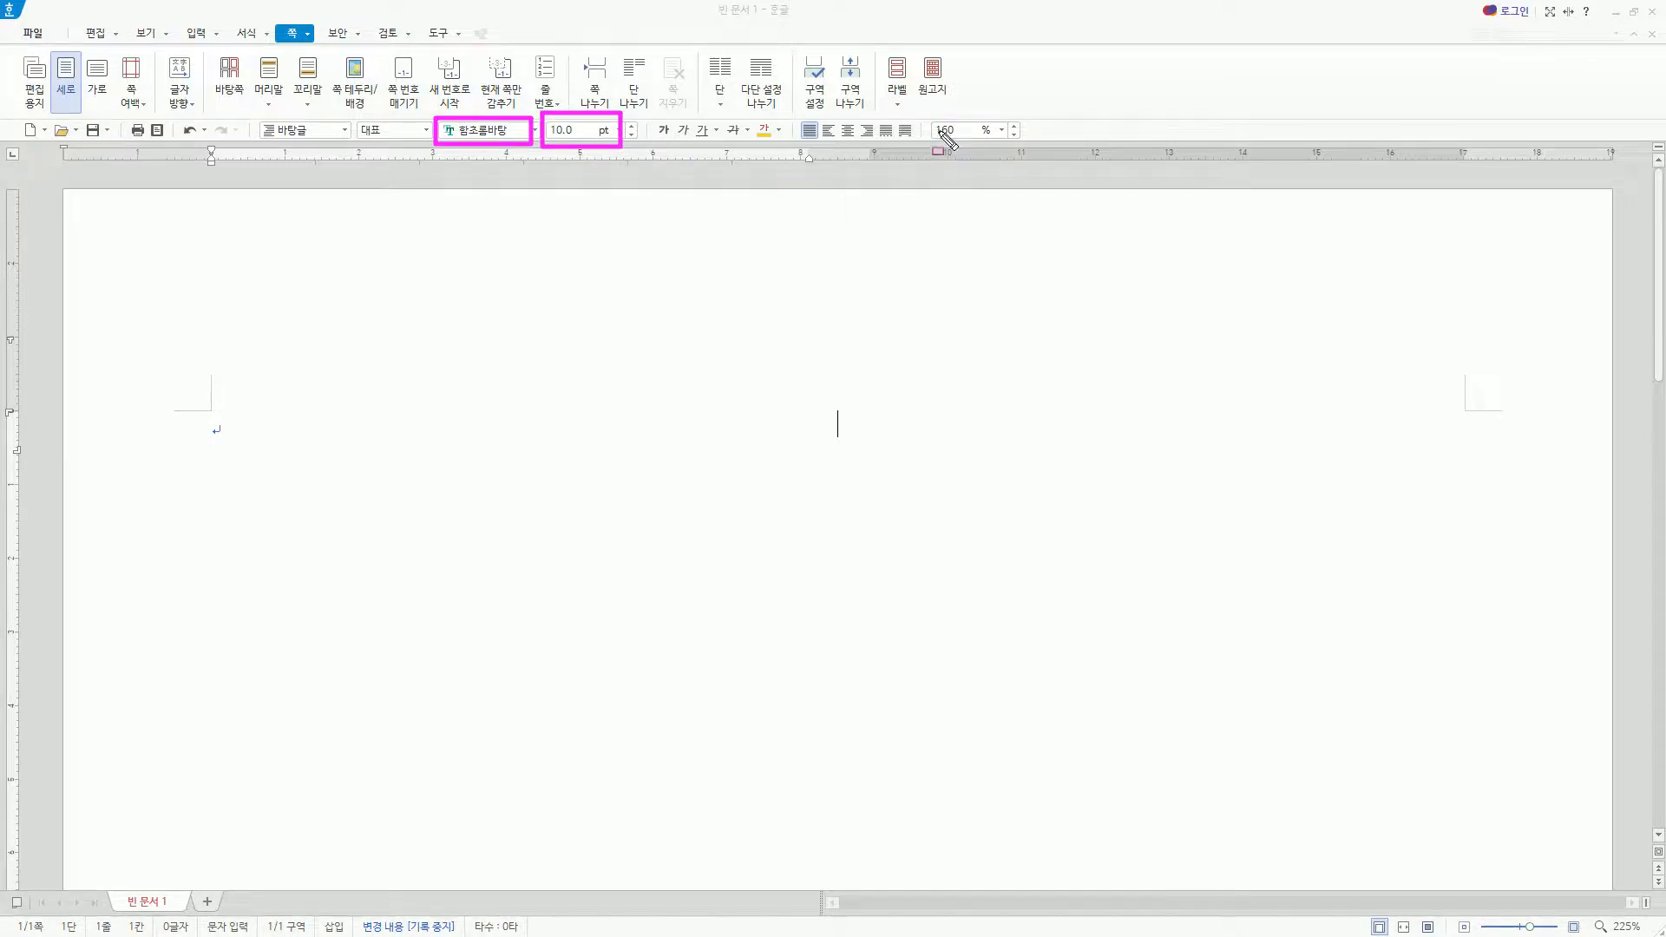
left_click_drag(929, 117, 1016, 140)
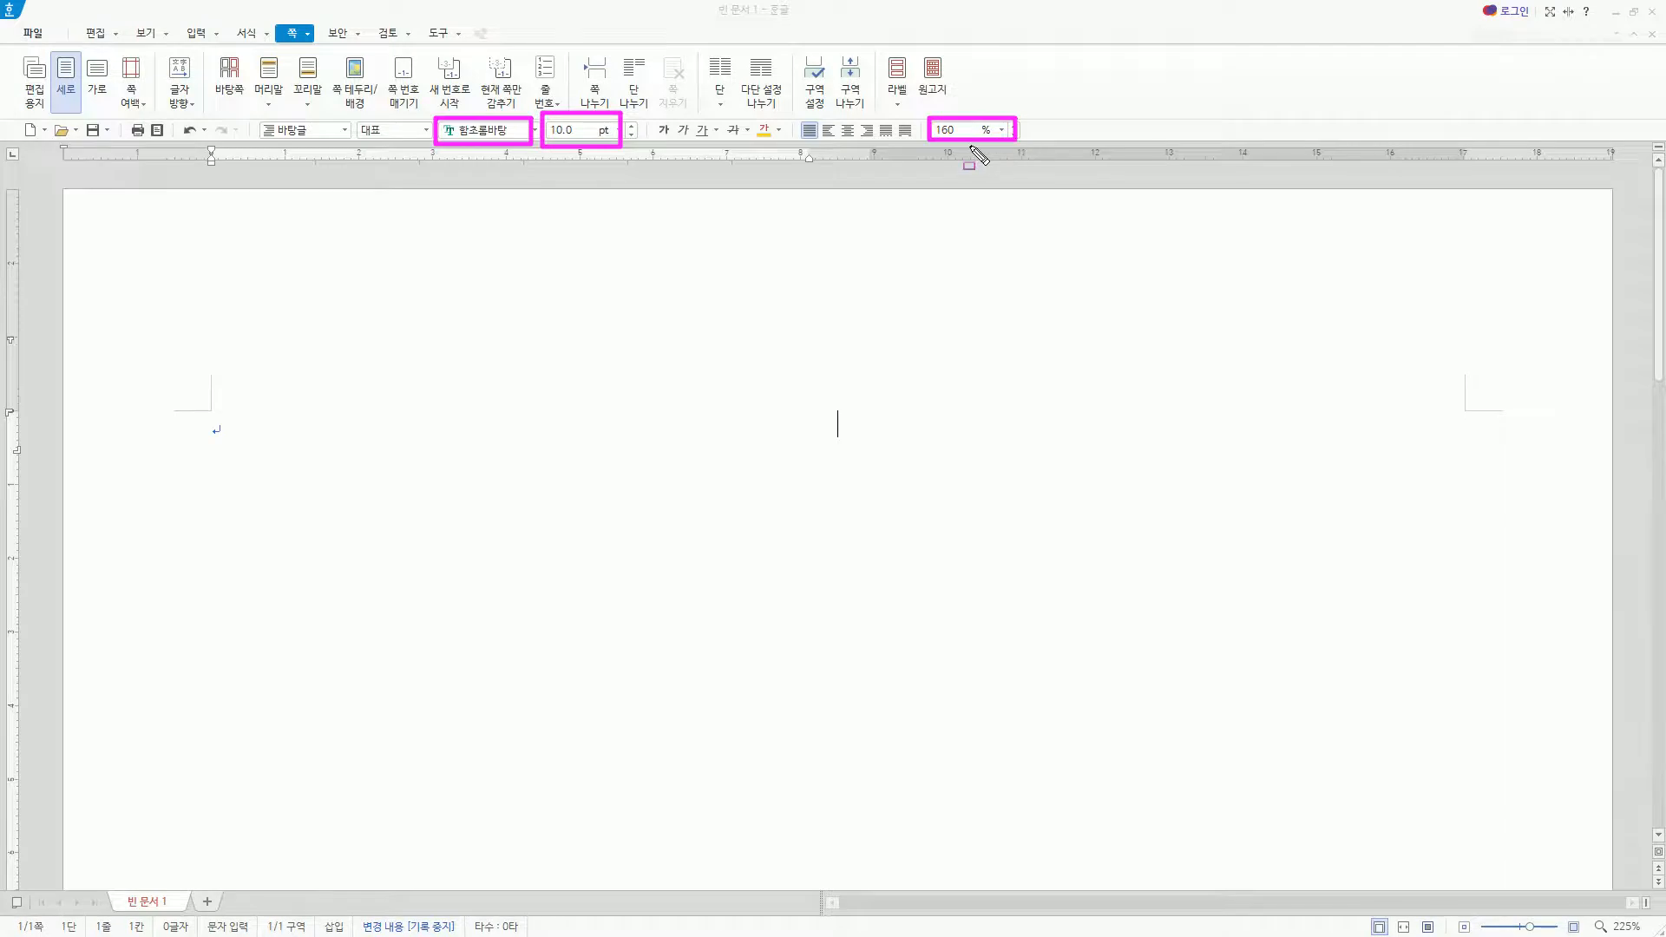
left_click_drag(796, 114, 825, 147)
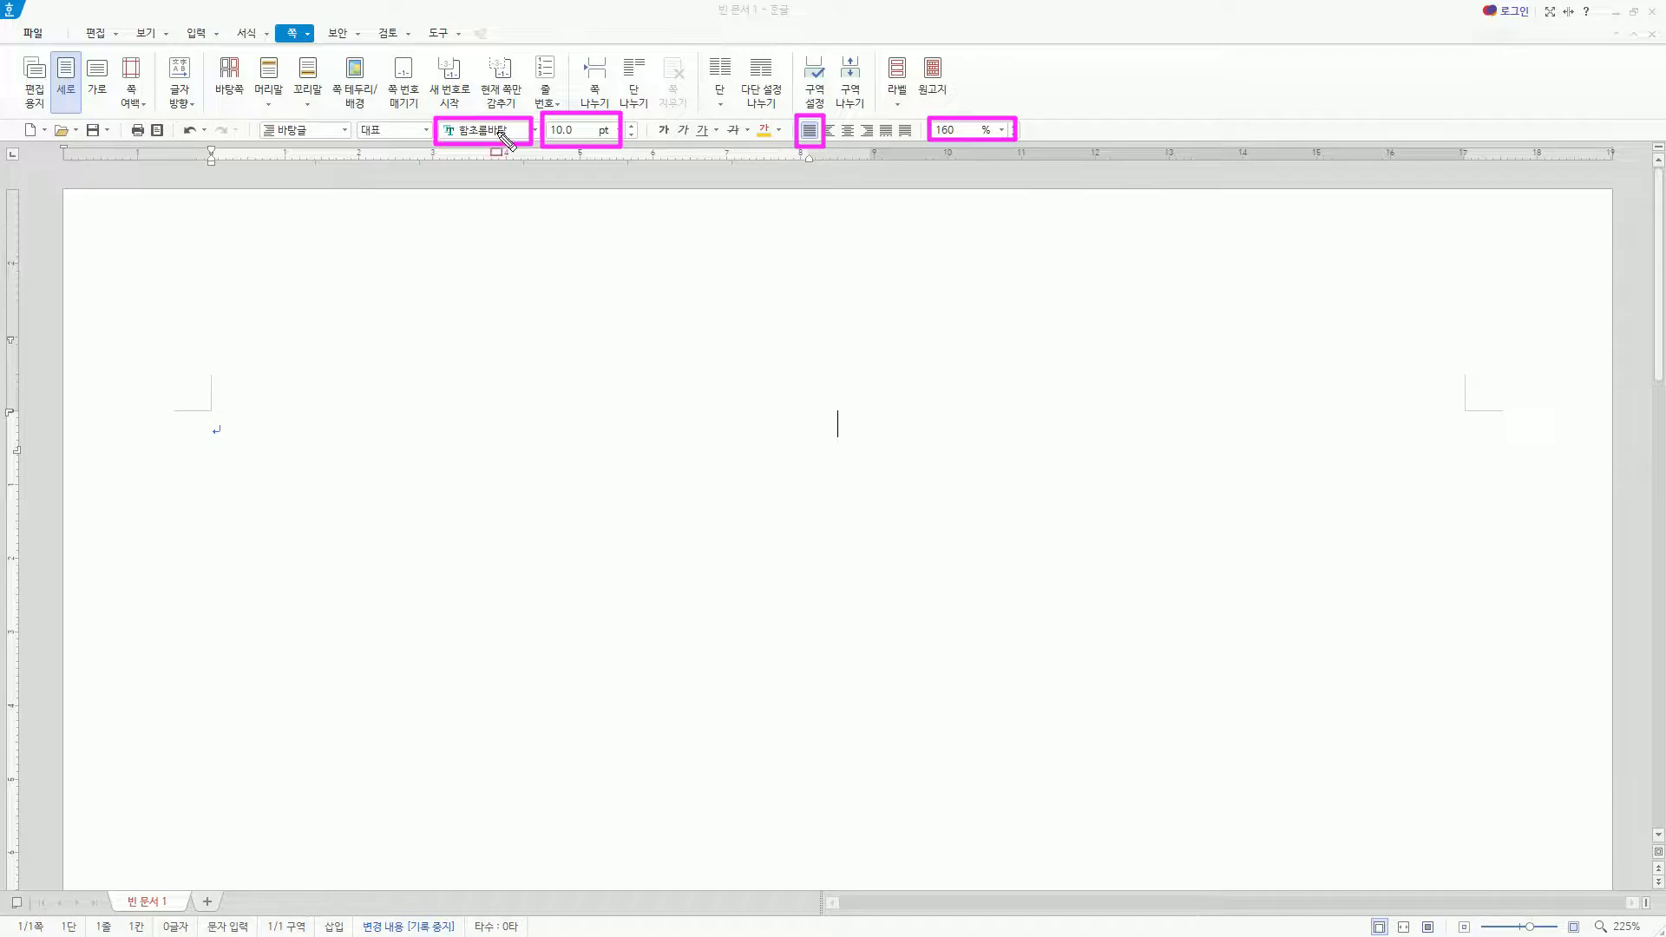
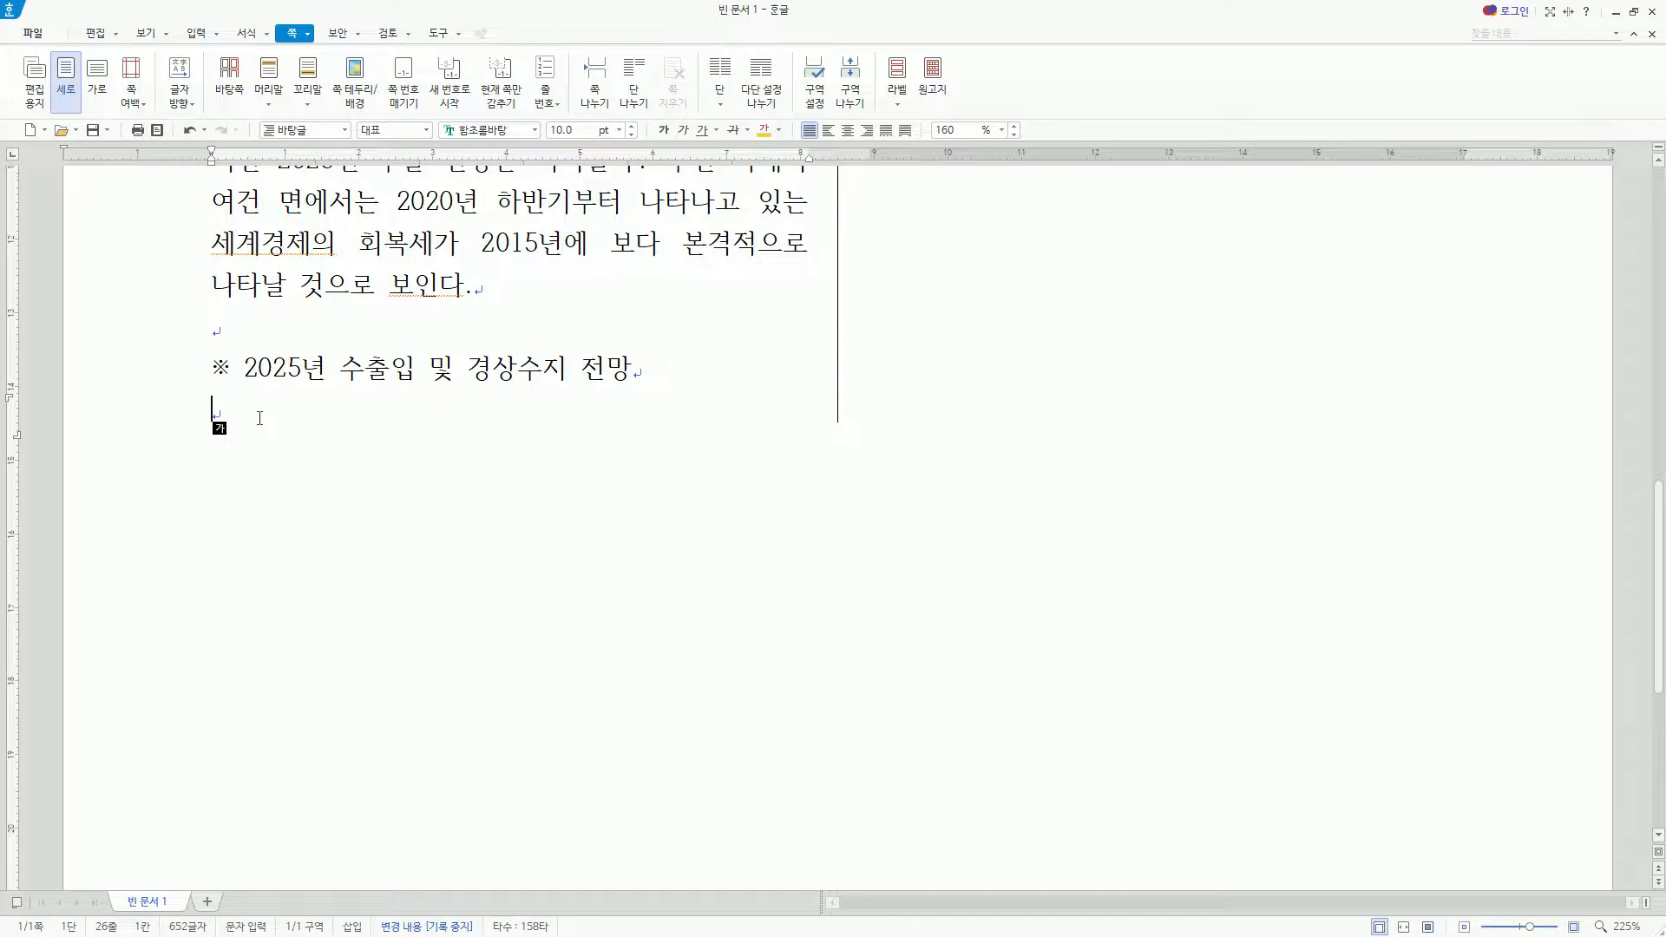
Start a new table with 6 rows and 5 columns below the line "※ 2025년 수출입 및 경상수지 전망"
key("ctrl+n")
key("t")
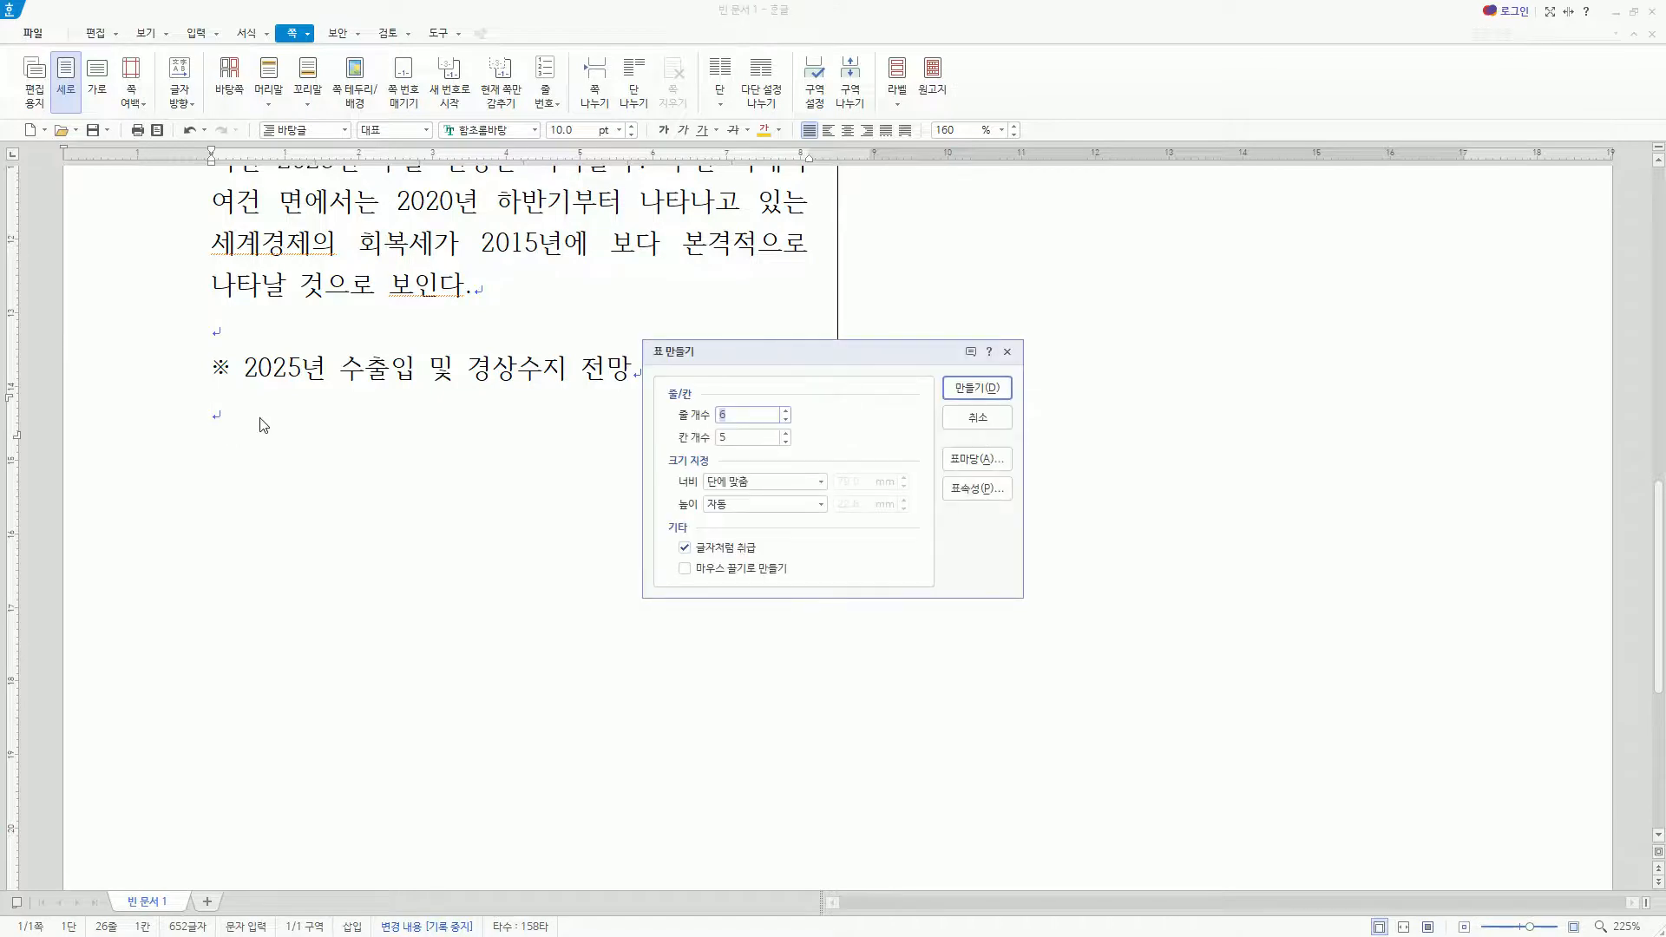
key("Tab")
left_click_drag(670, 527, 761, 560)
key("Escape")
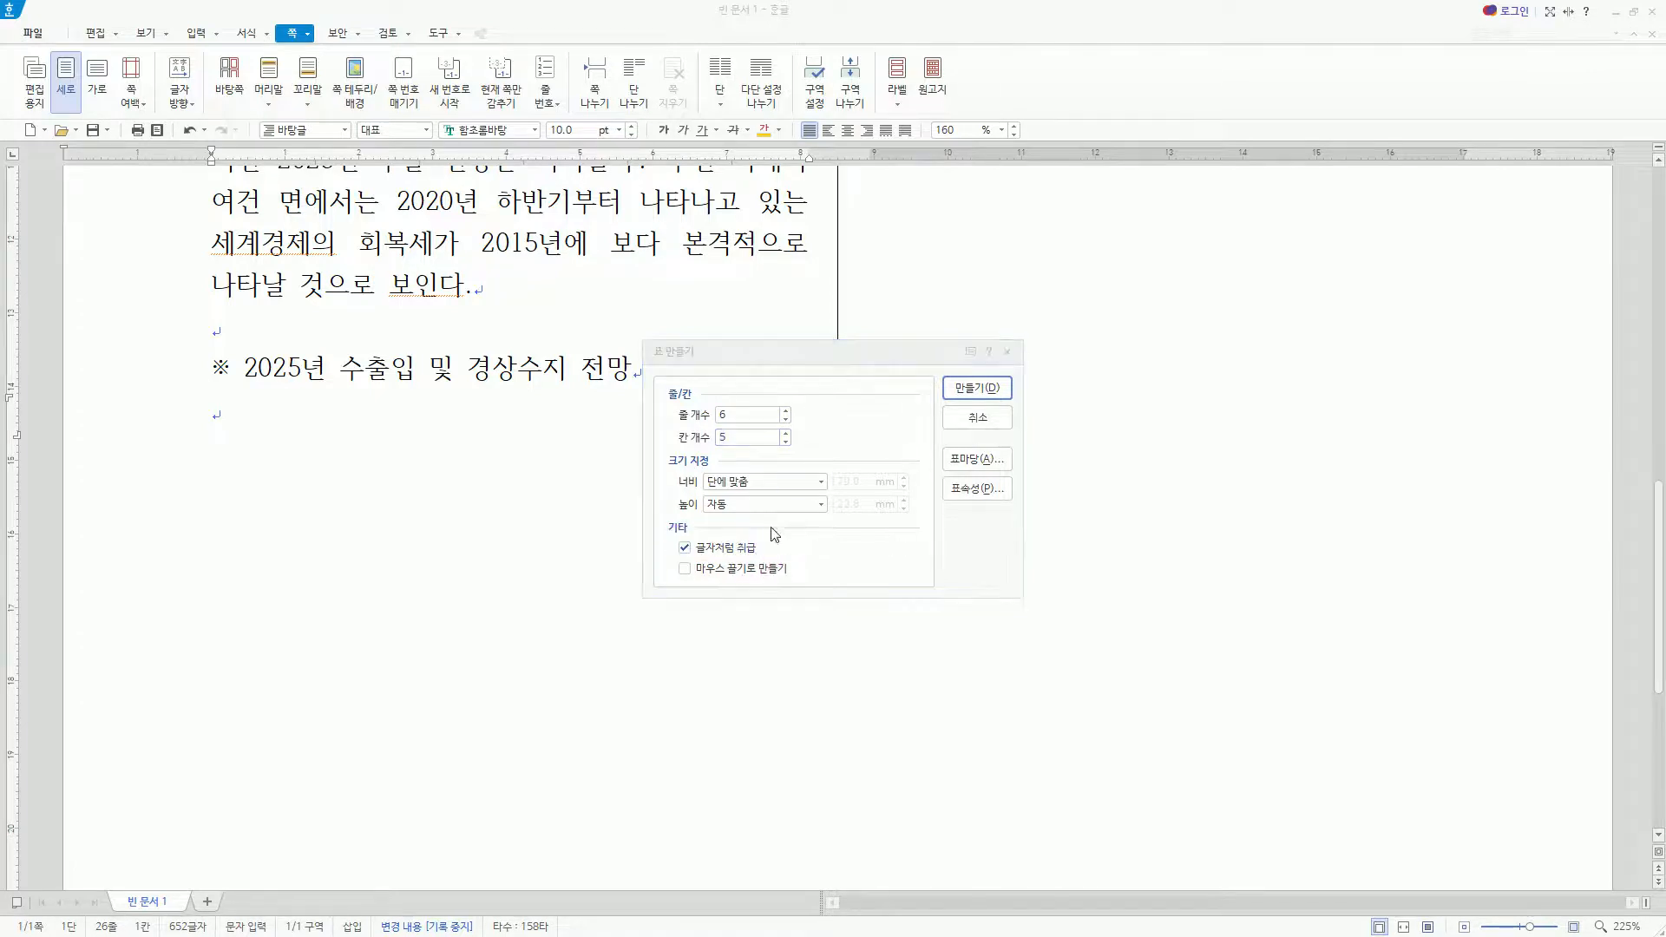
mouse_move(675, 536)
left_mouse_down()
mouse_move(699, 563)
mouse_move(775, 561)
left_mouse_up()
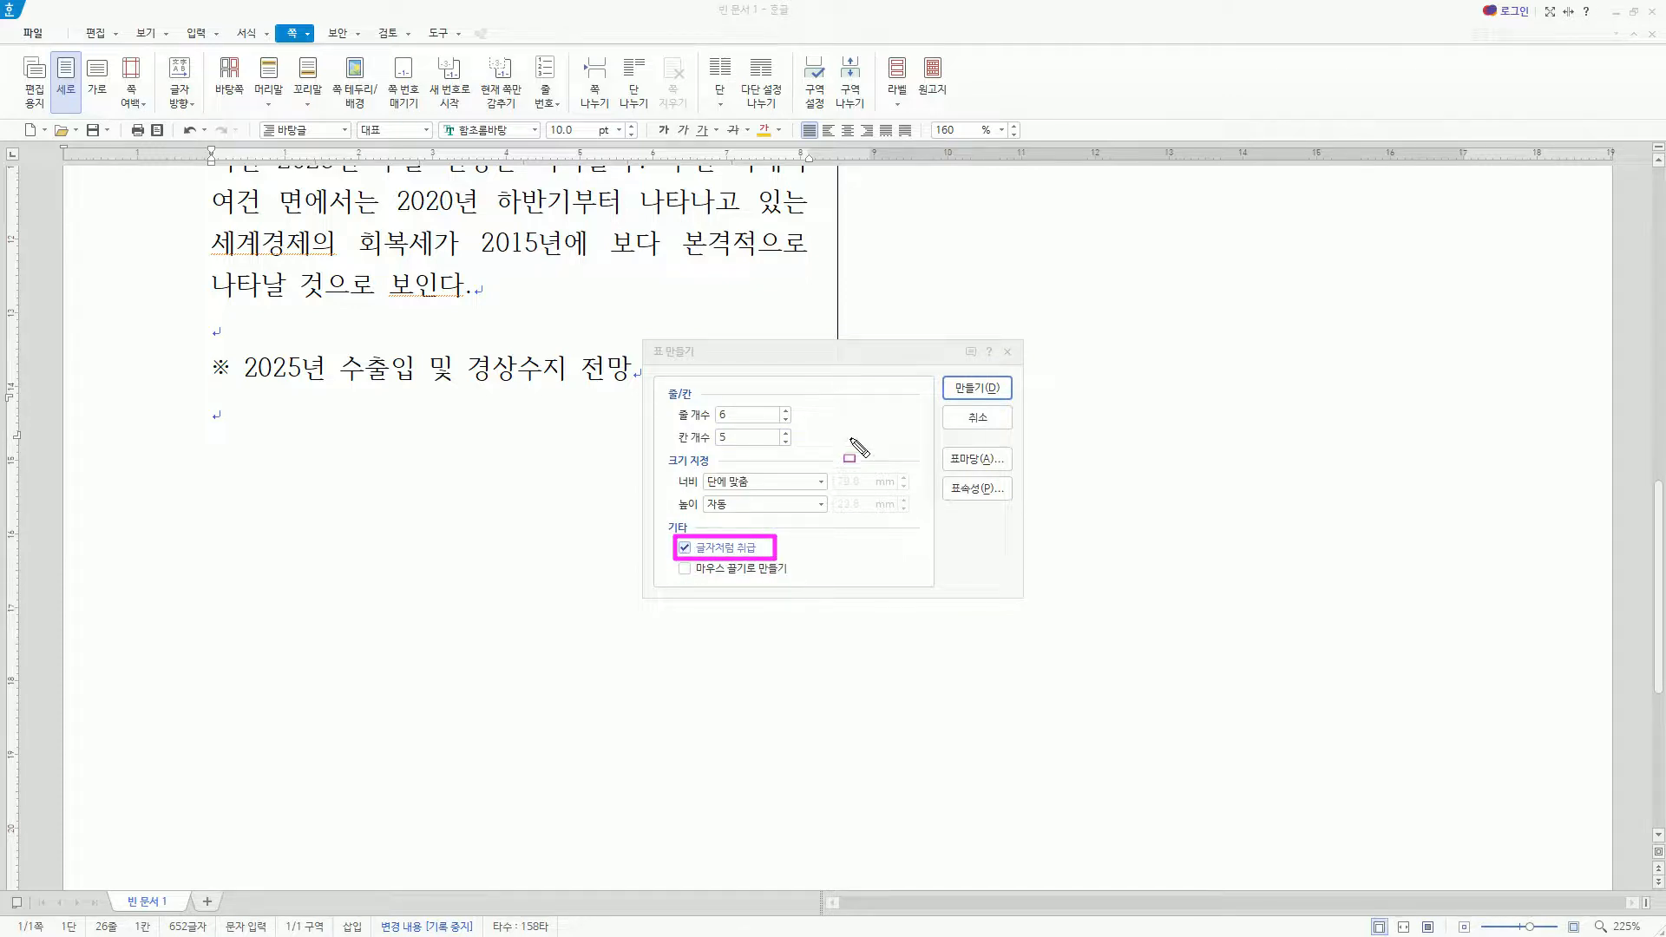
key("Escape")
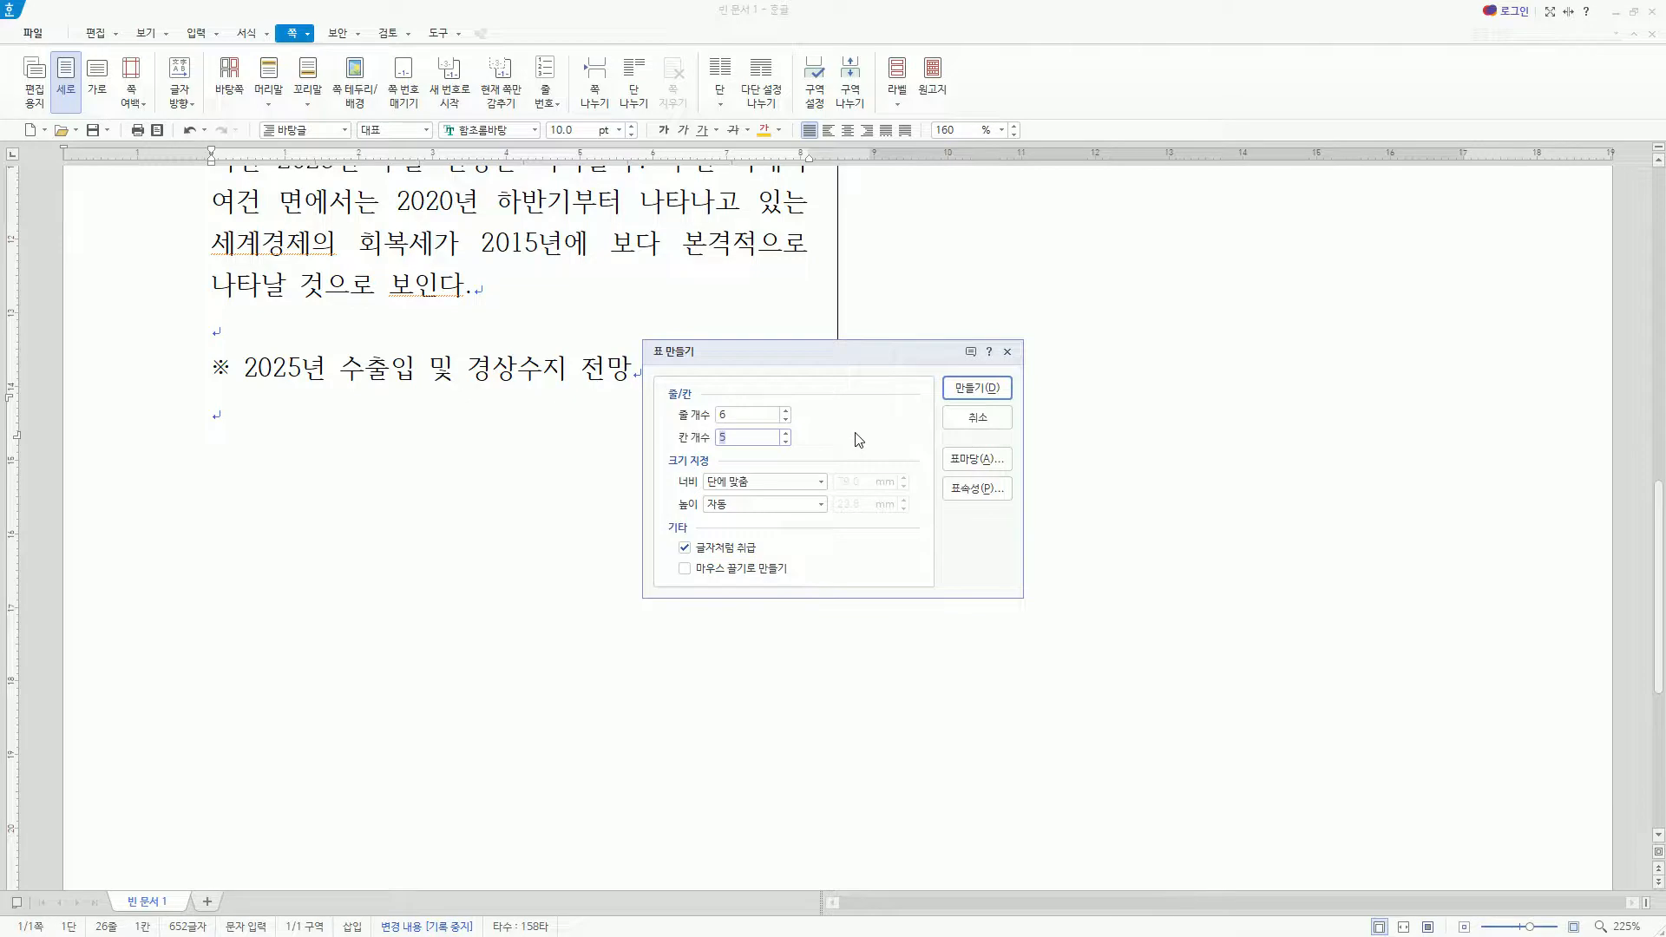
Create the table and fill its header row, leaving the first cell empty, with 2015년, 2020년, 2025년 and 비고
key("Return")
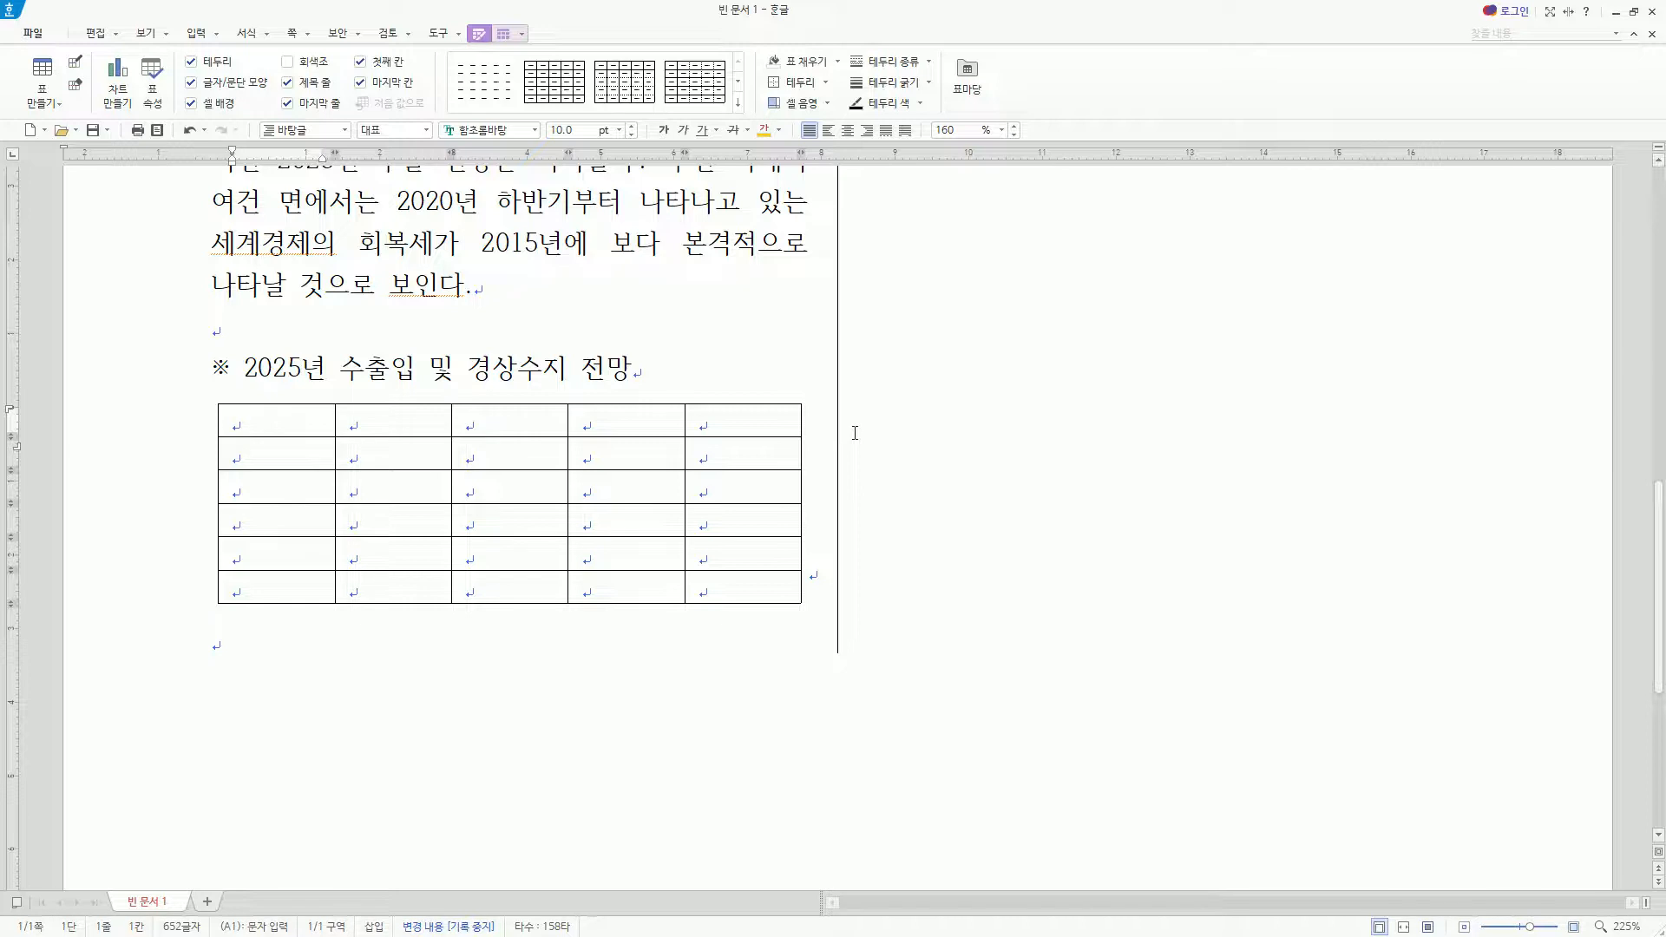
key("Tab")
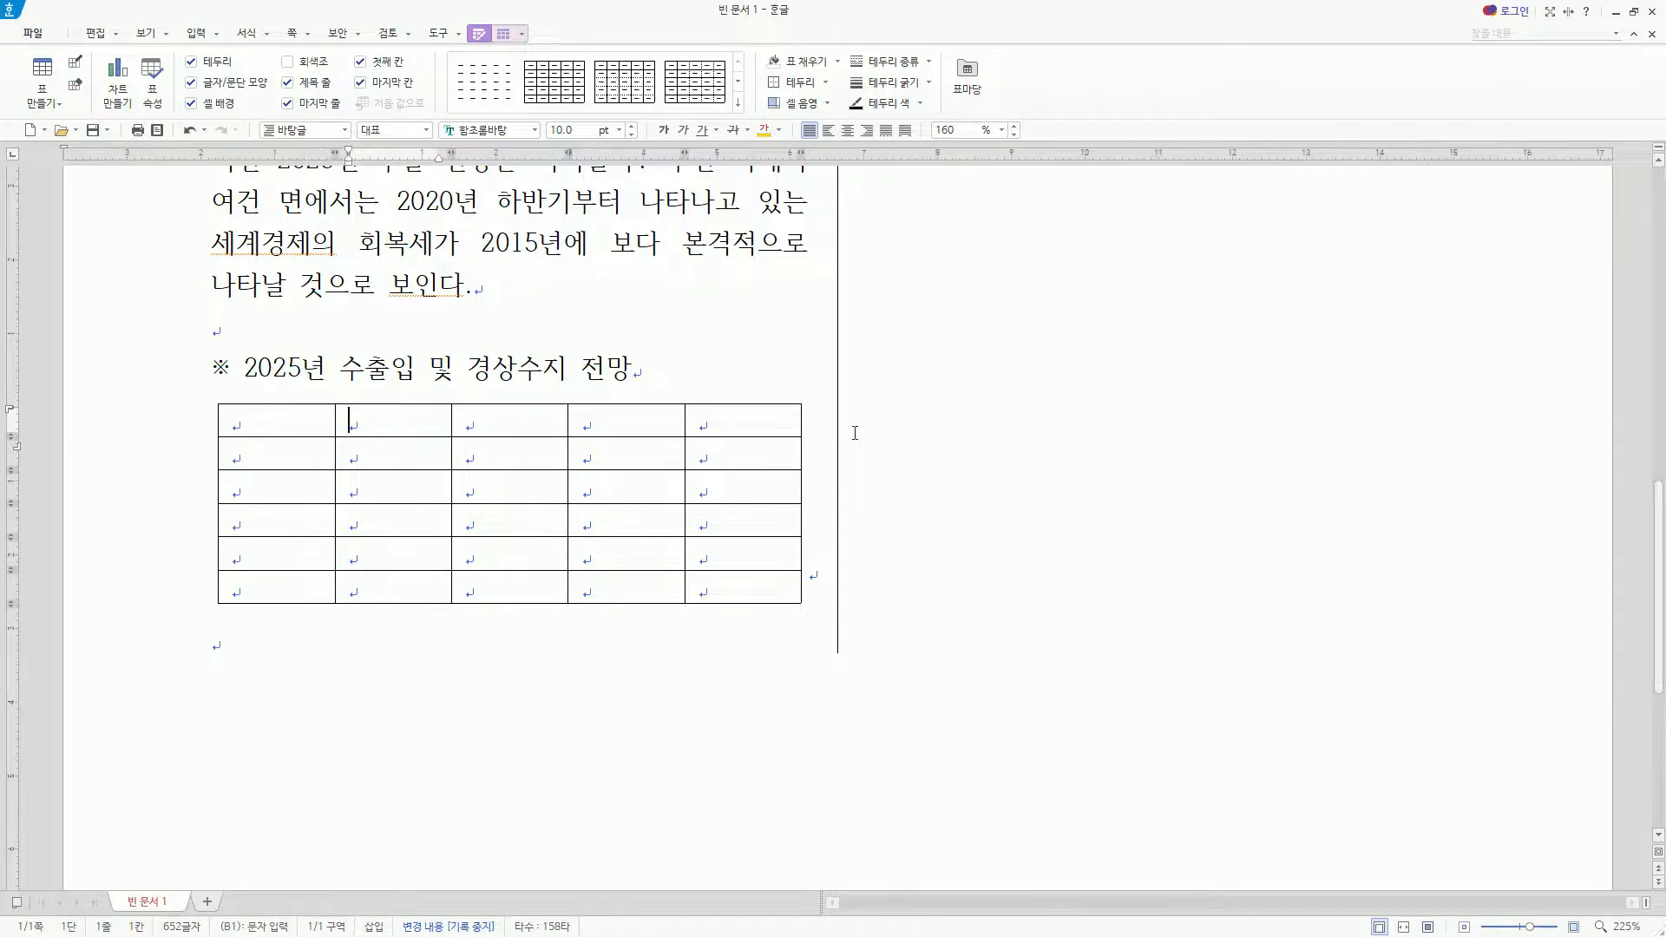
type("2015년")
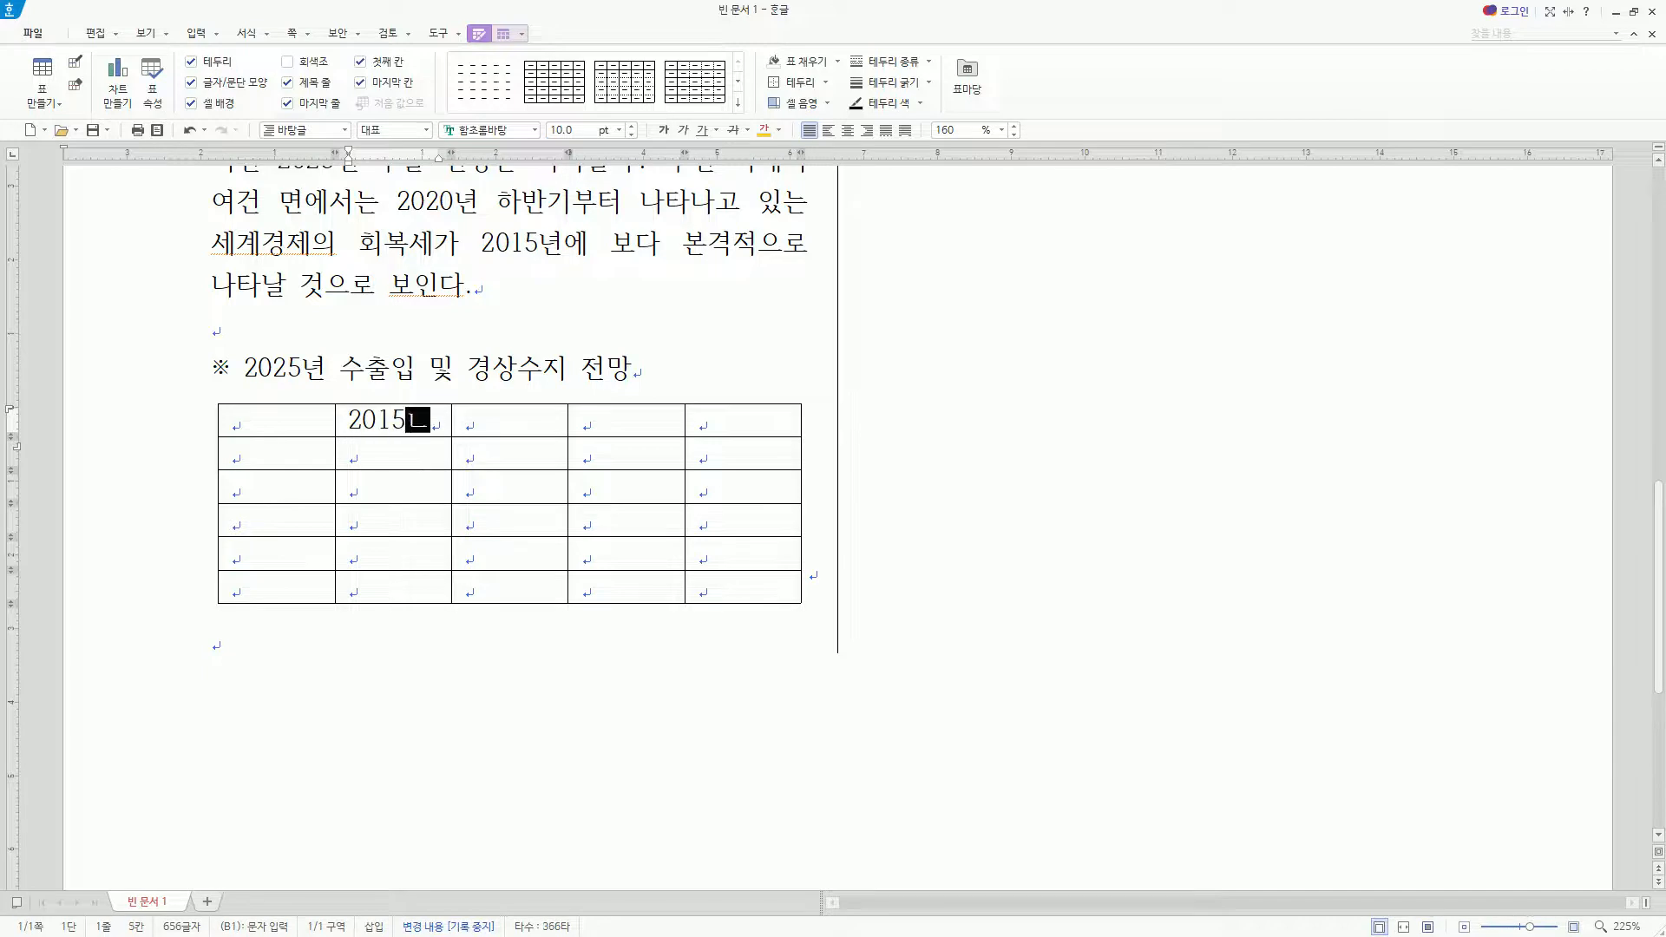
key("Tab")
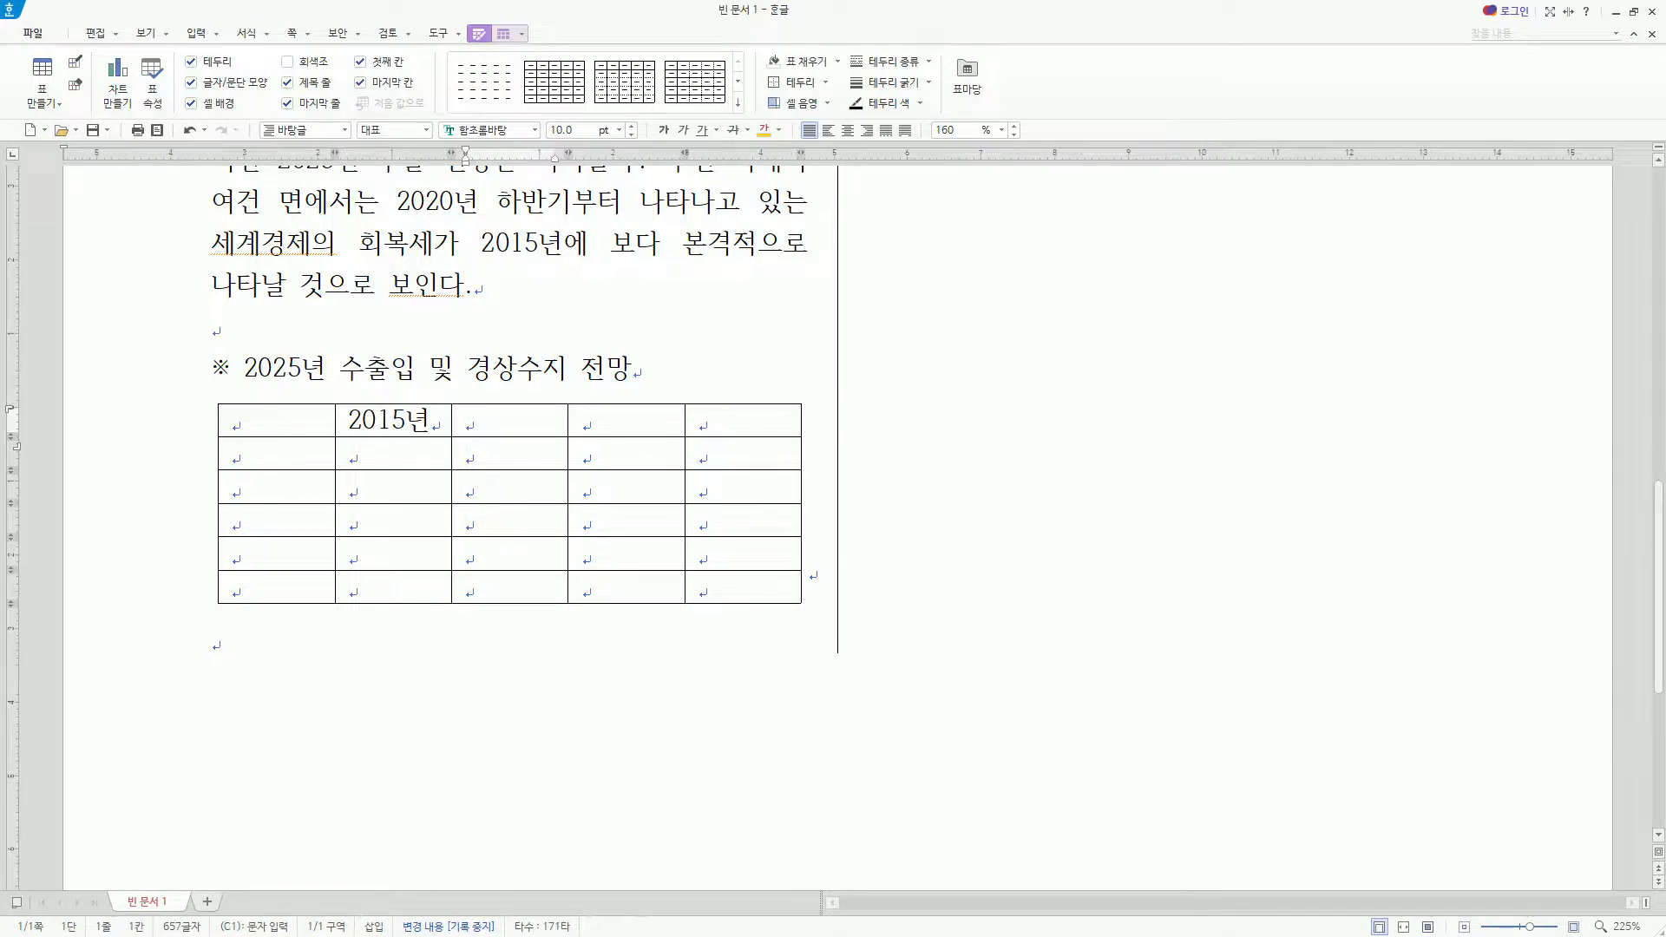
type("2020년")
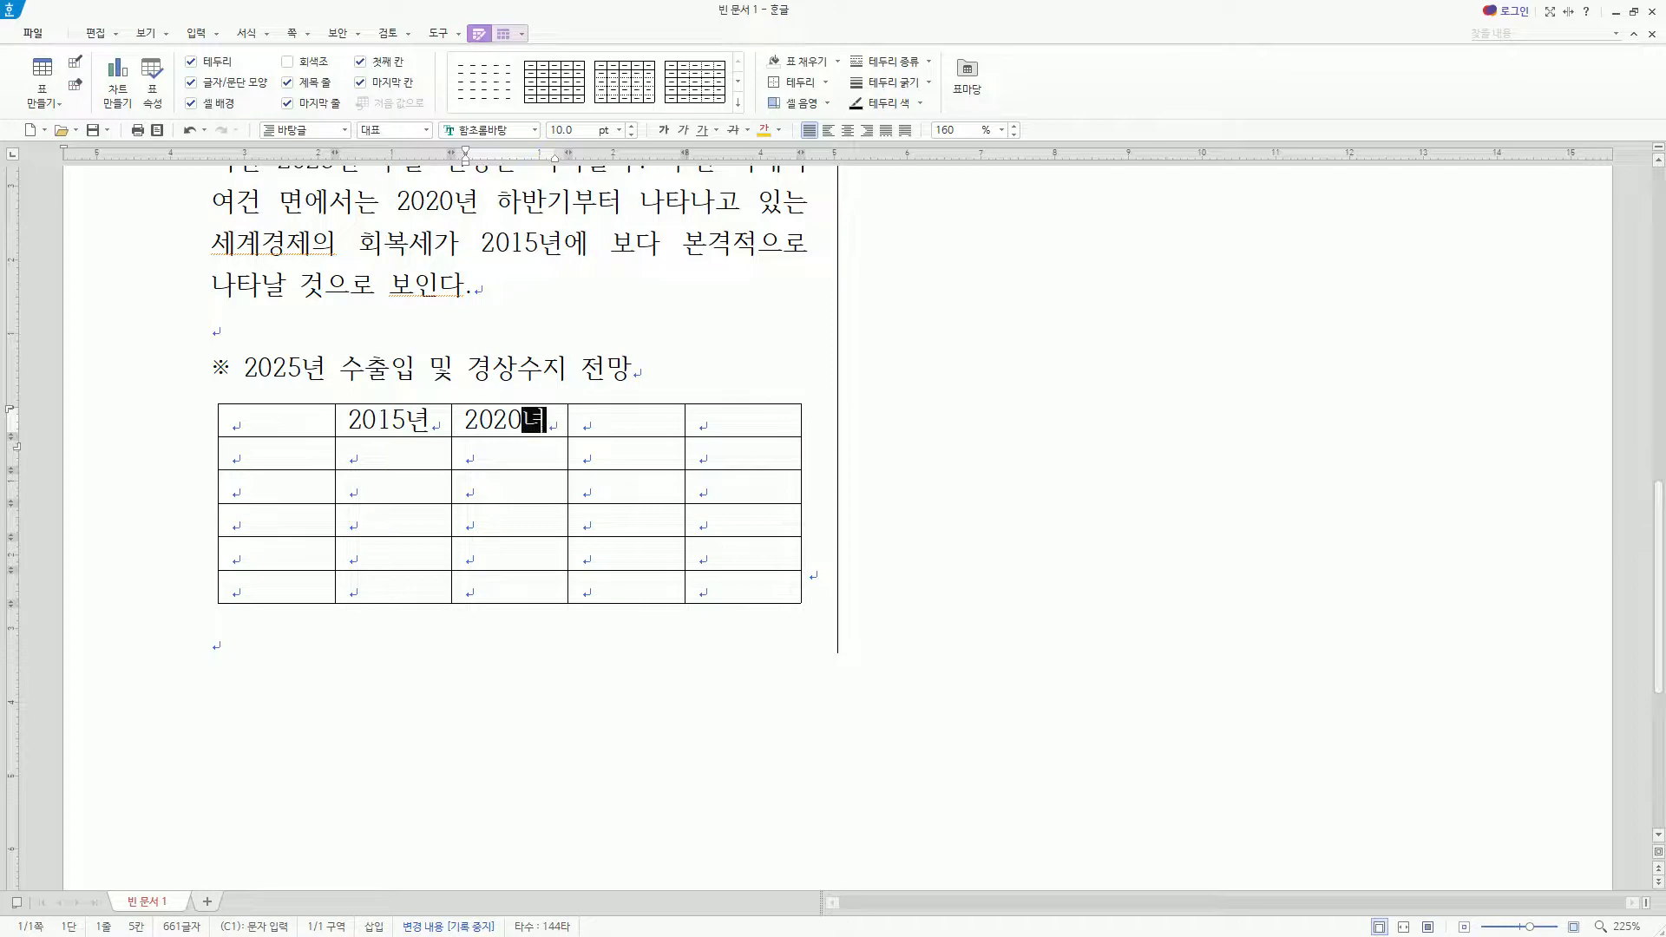
key("Tab")
type("2025년")
key("Tab")
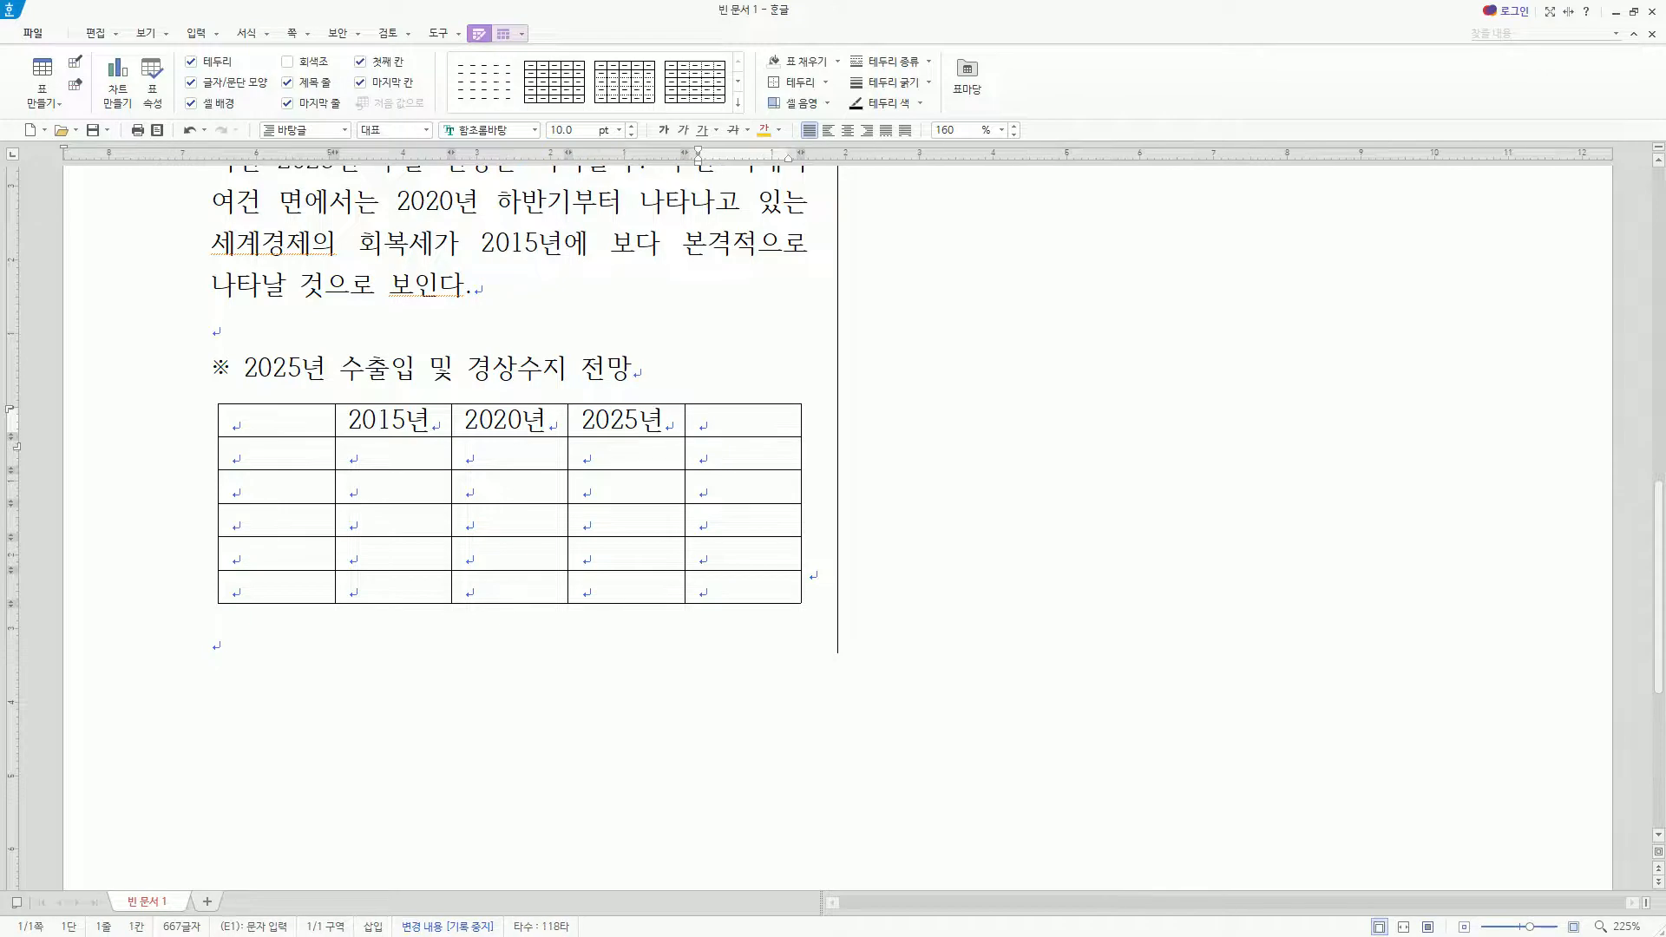
type("비고")
key("Tab")
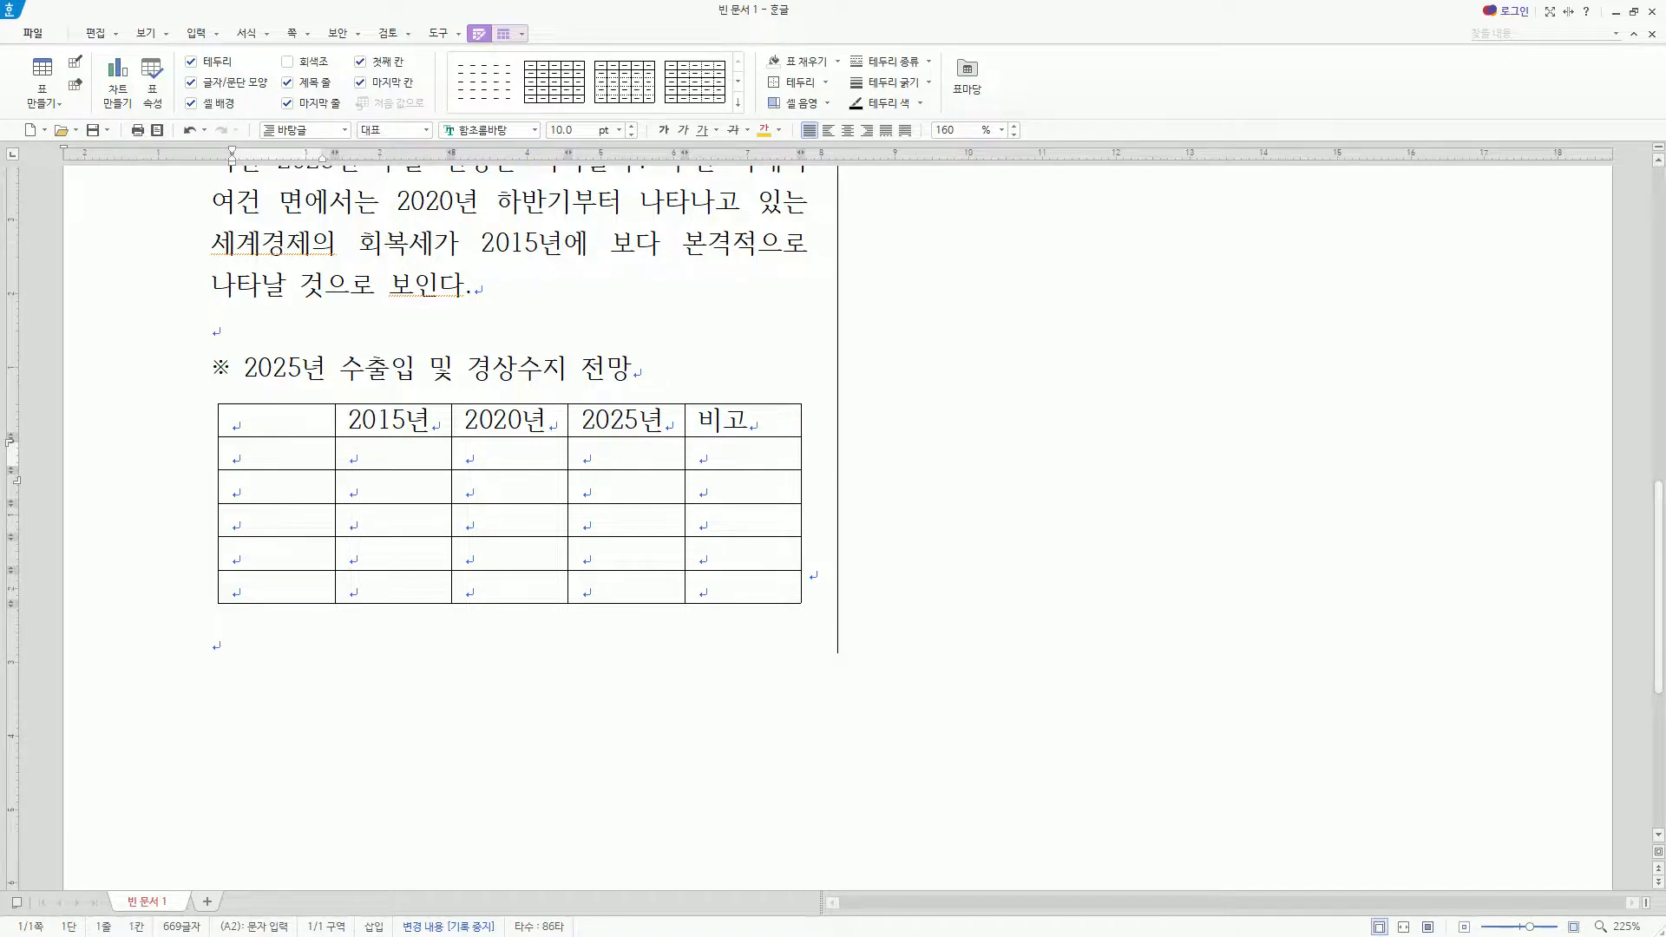
Fill the first column below the header with the row labels 수출, 수입, 수출입차, 경상수지 and 평균
type("수출")
key("Down")
type("수입")
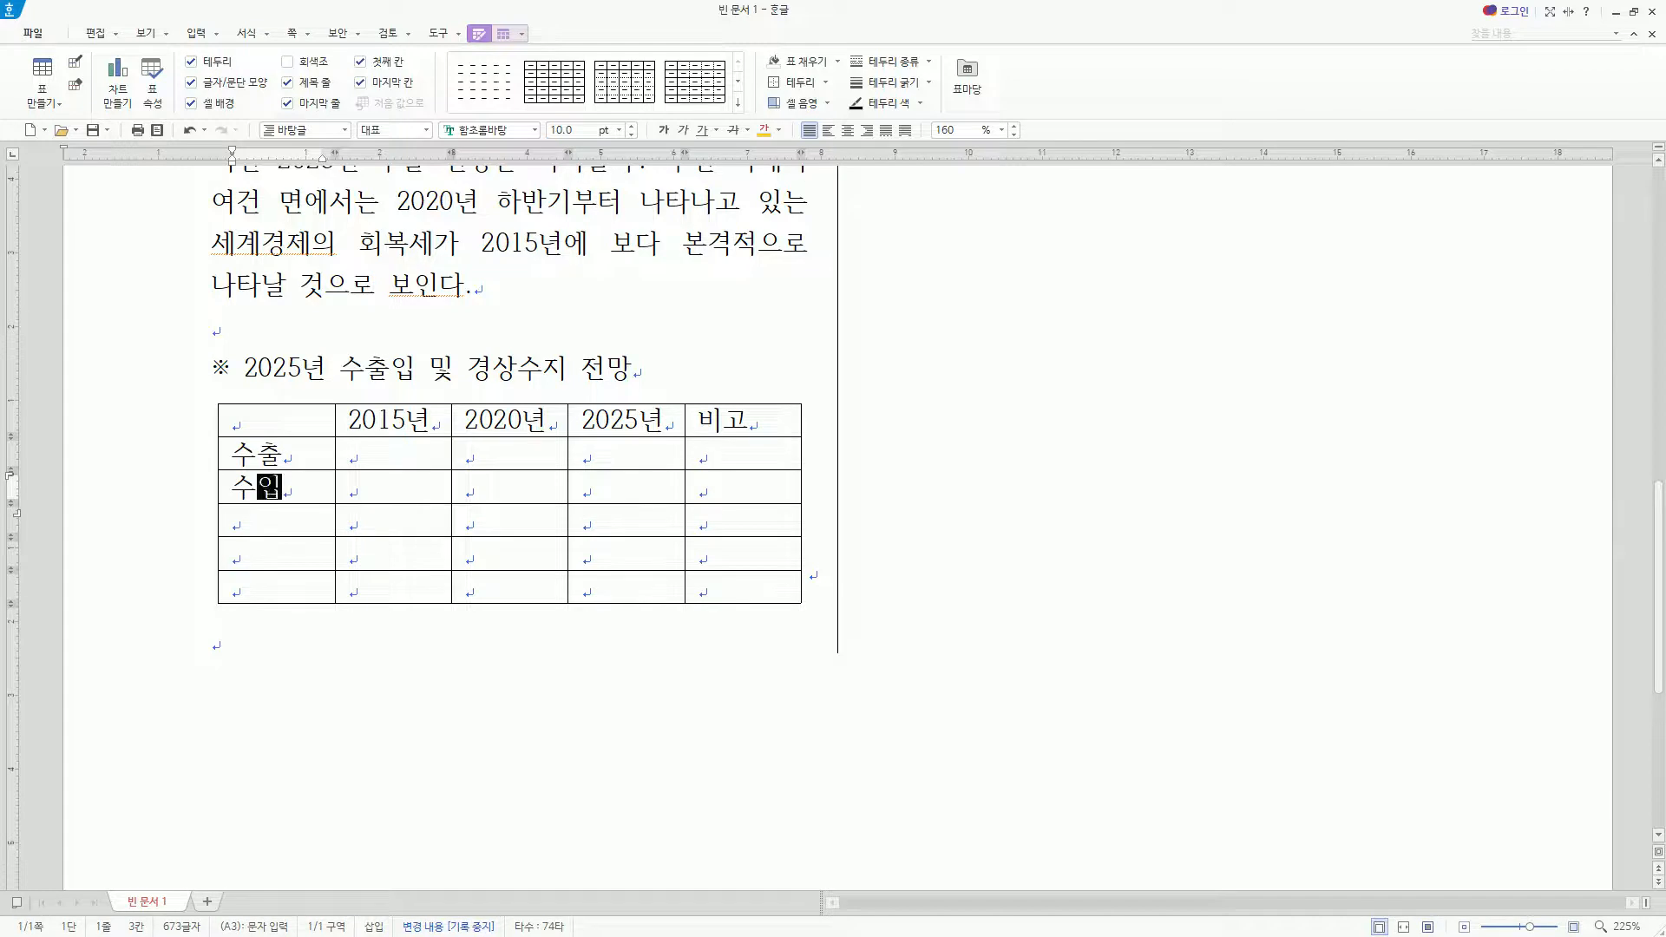
key("Down")
type("수추출입차")
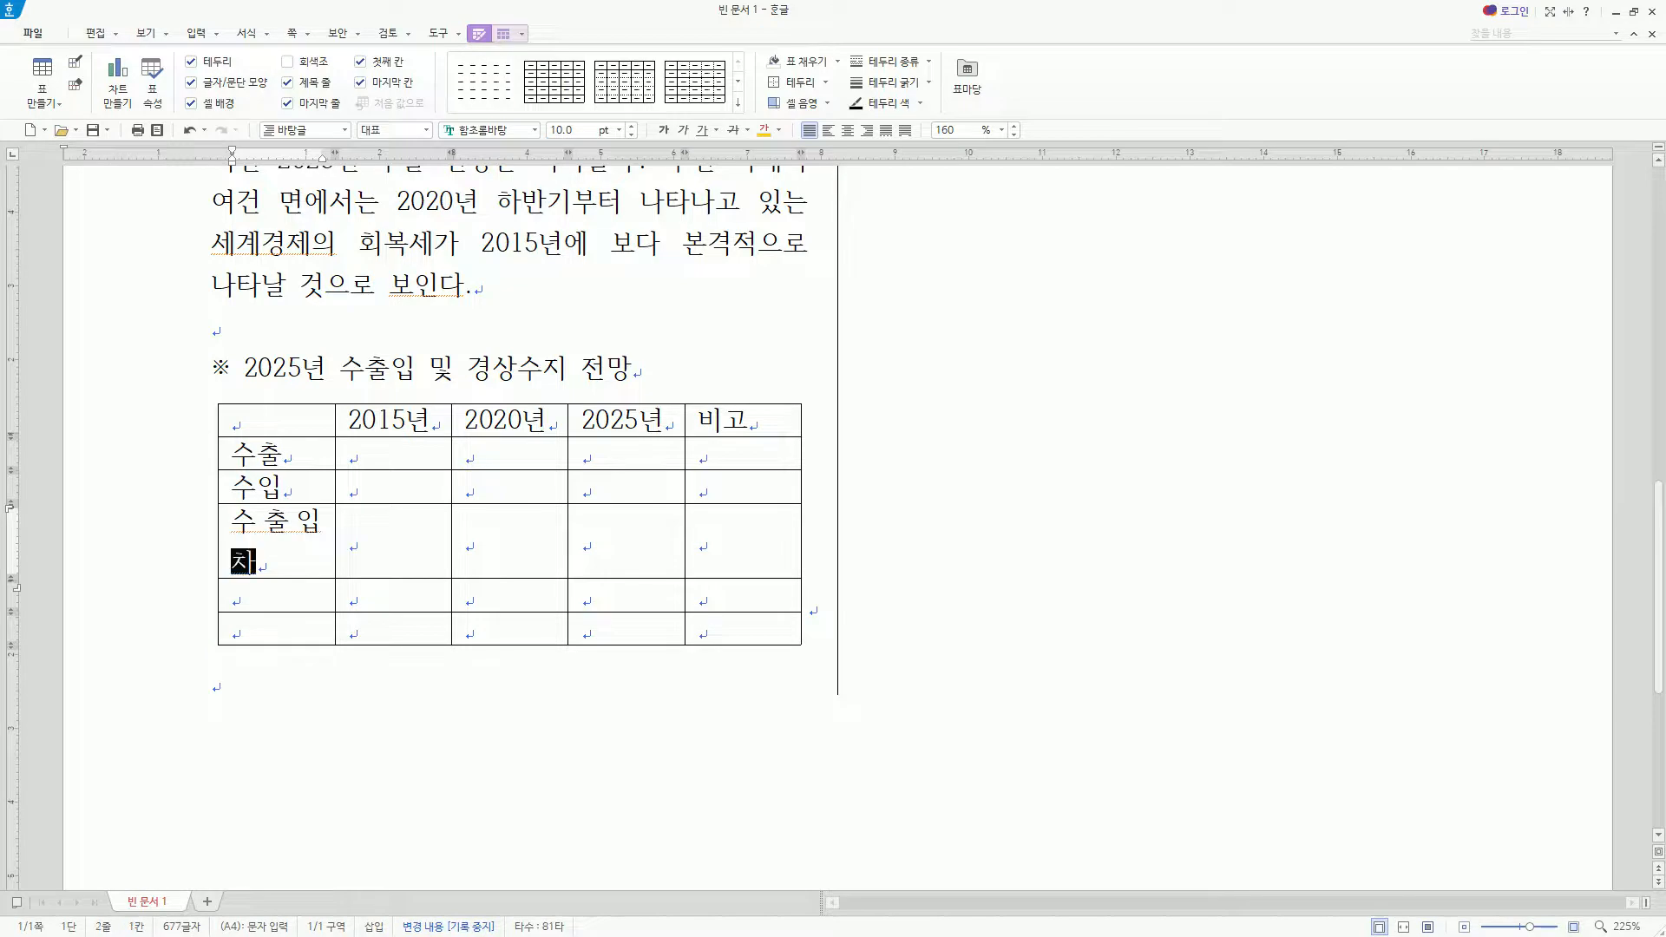
key("Down")
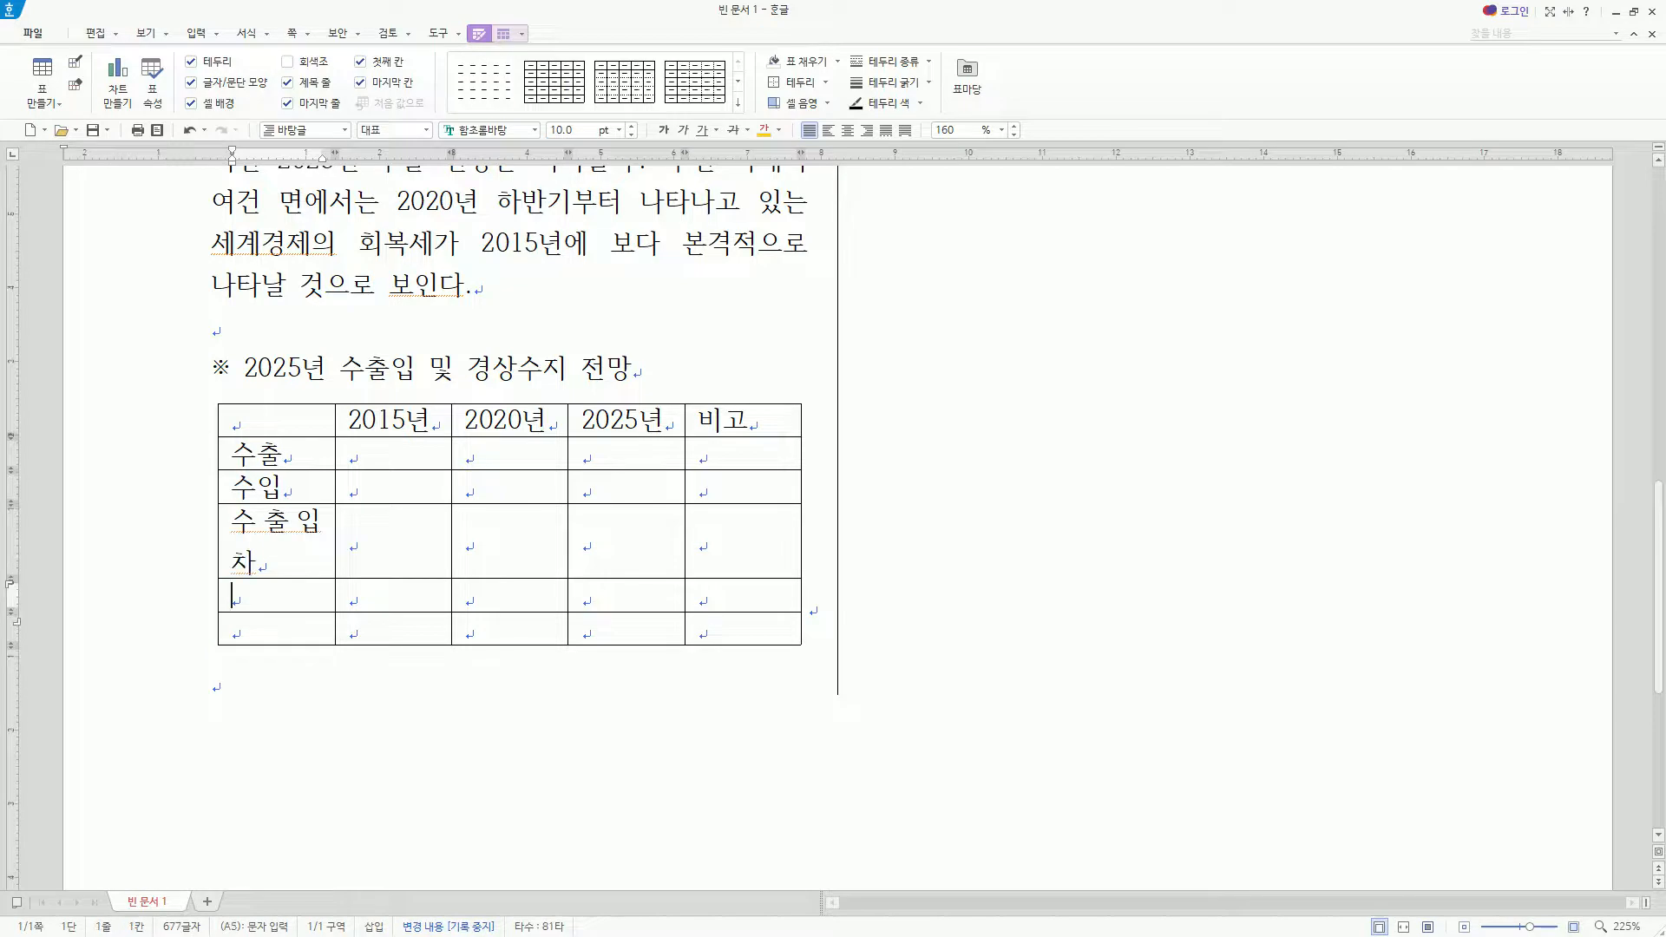
type("경상수지")
key("Down")
type("평ㄱㅠㄴ")
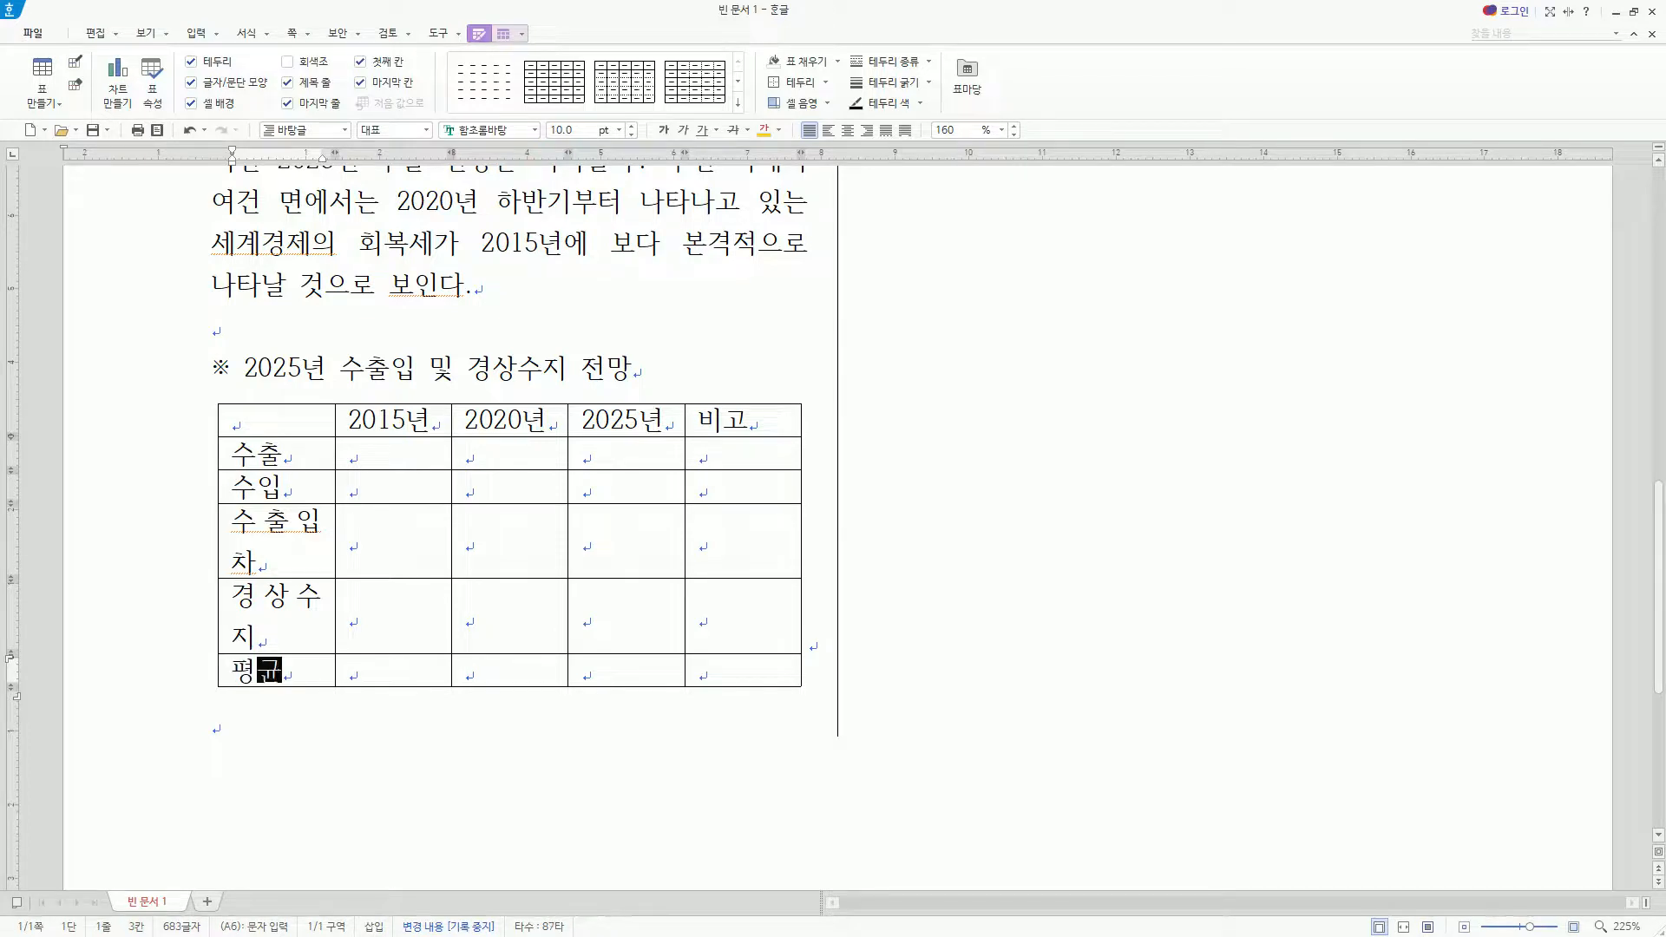
Fill the 2015년 column with 1,323 for 수출, 933 for 수입, 390 for 수출입차 and 306 for 경상수지
key("Right")
key("Right")
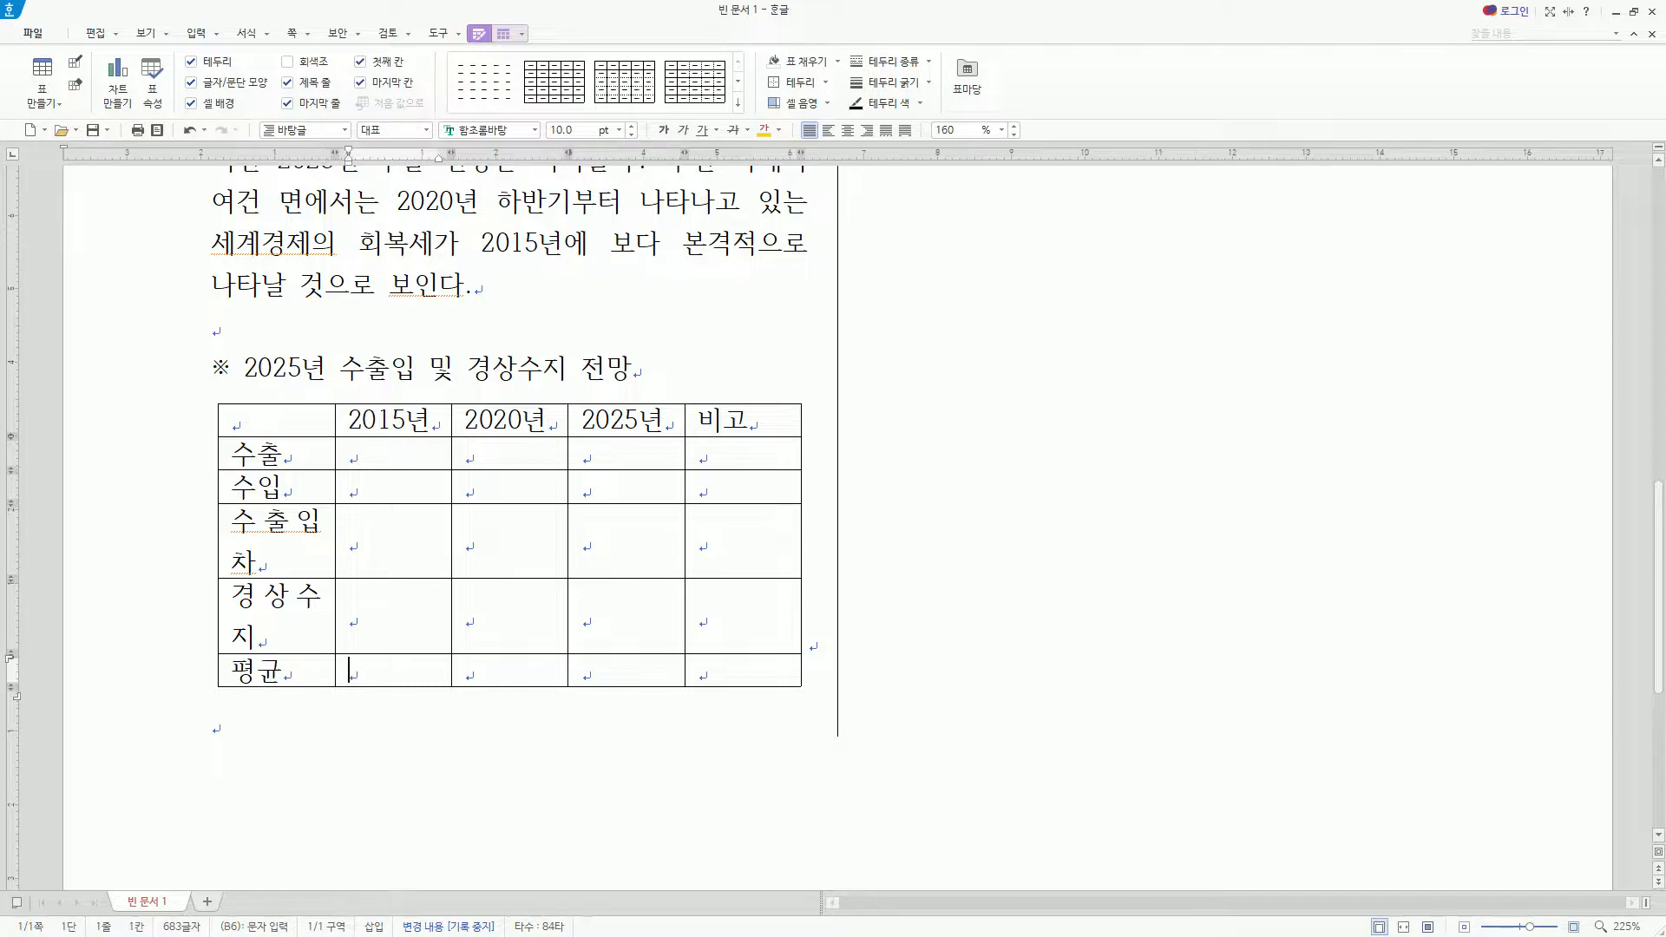
key("Up")
type("306")
key("Up")
type("390")
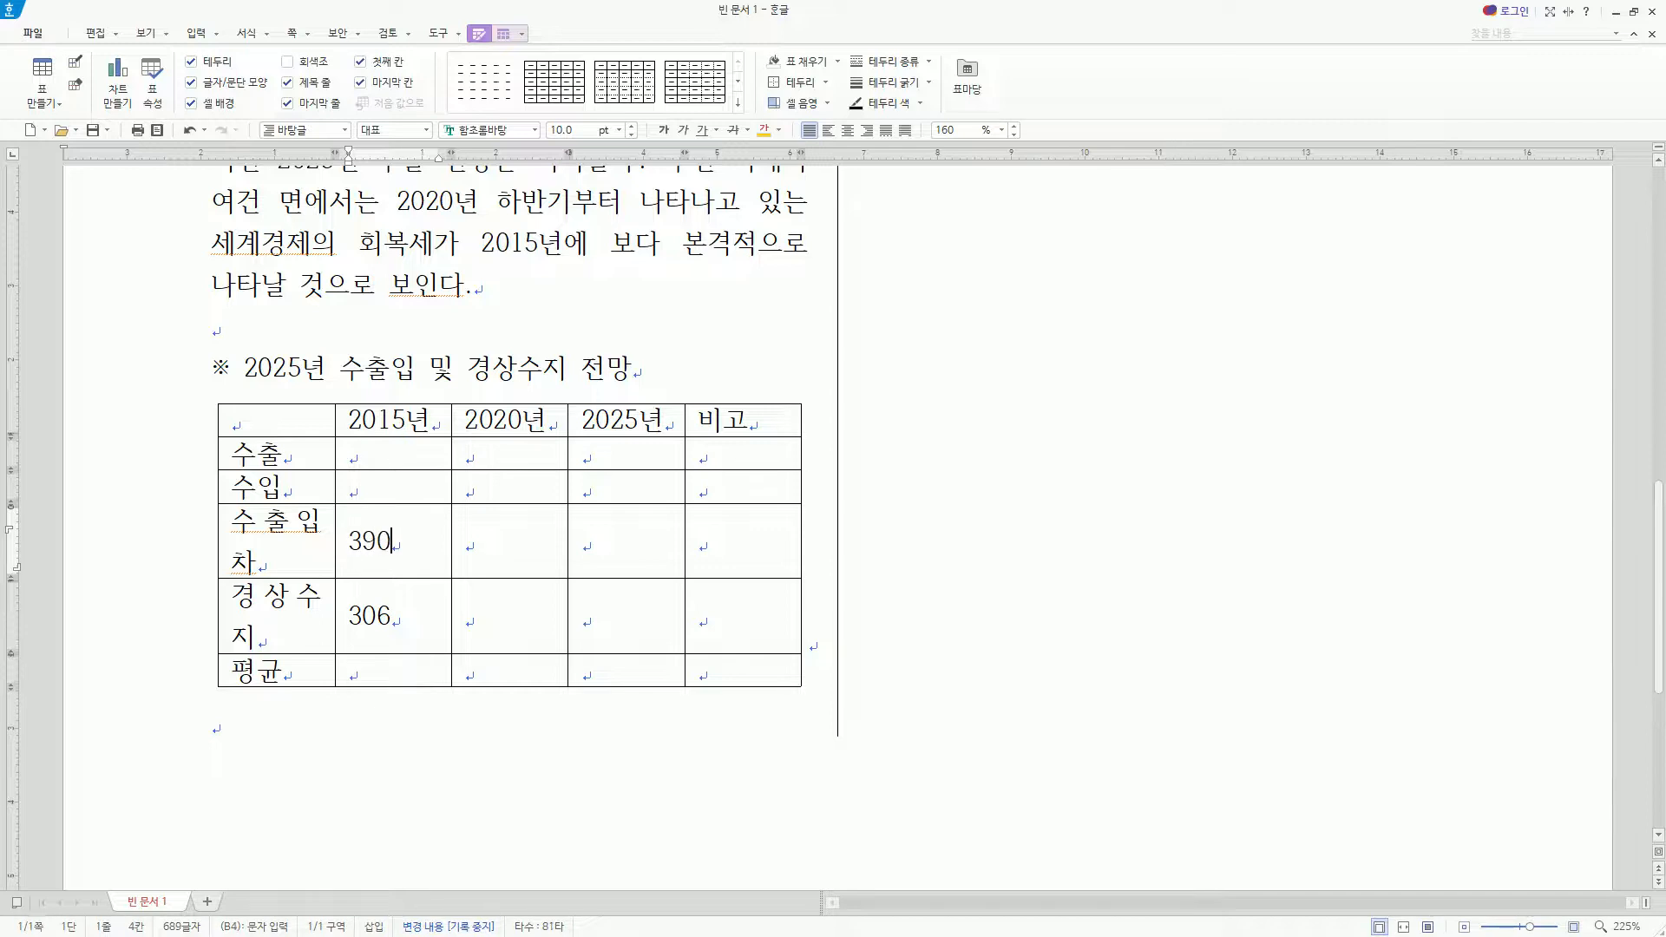
key("Up")
type("933")
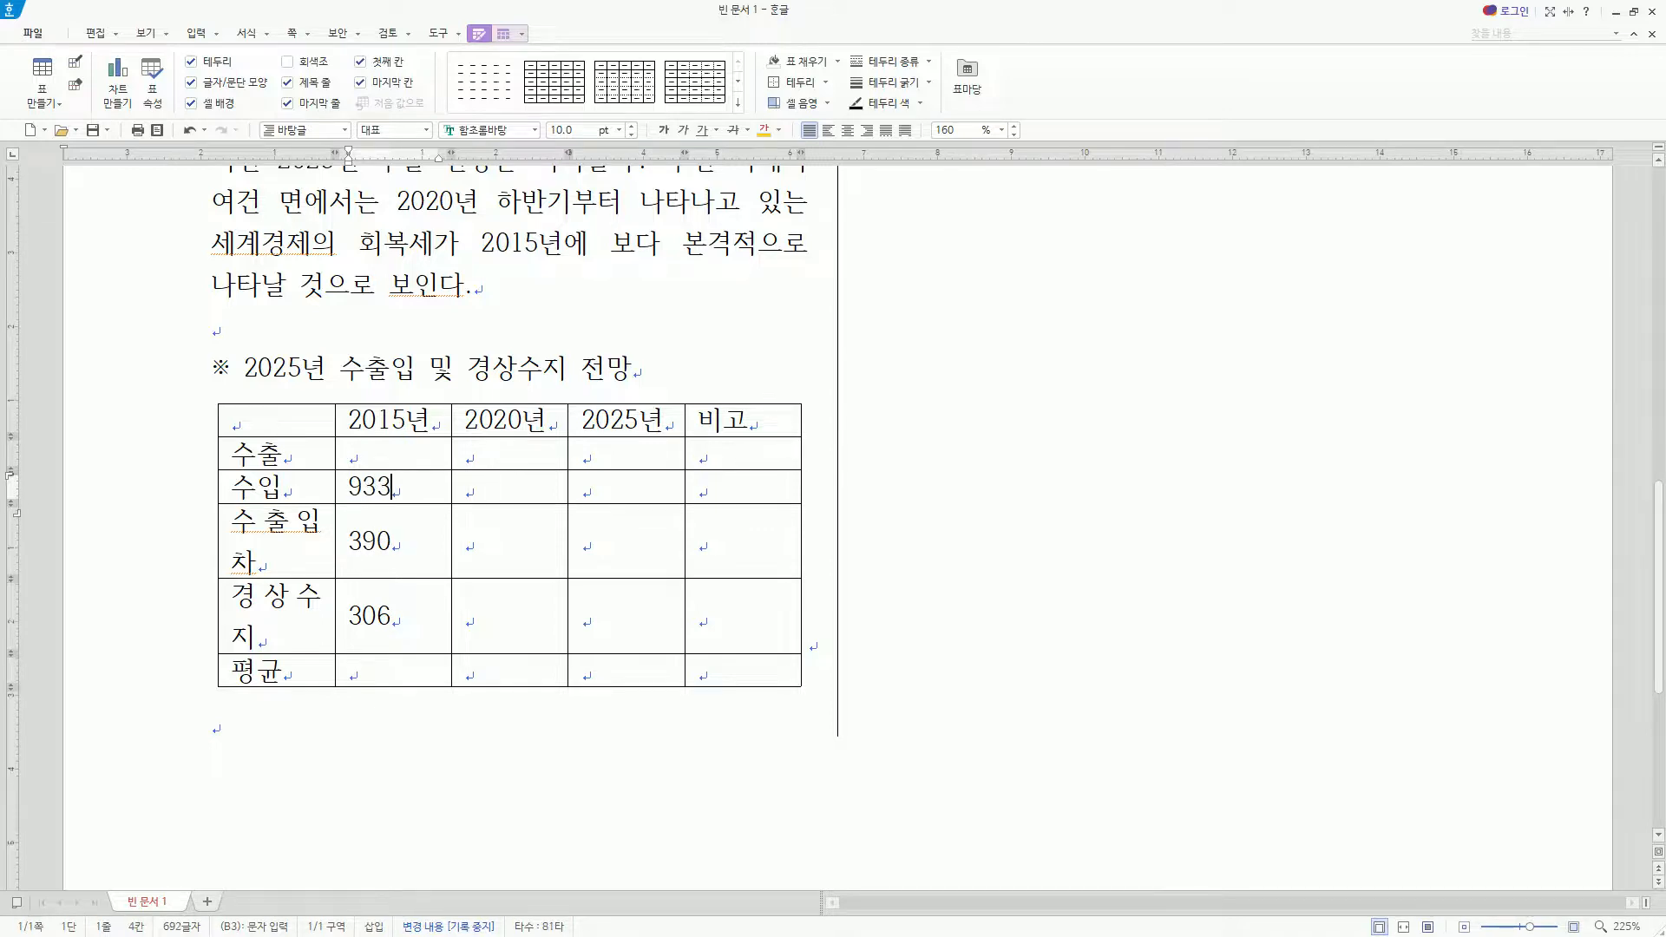
key("Up")
type("1,323")
Fill the 2020년 column with 1,534 for 수출, 1,094 for 수입, 440 for 수출입차 and 357 for 경상수지
key("Tab")
type("1,534")
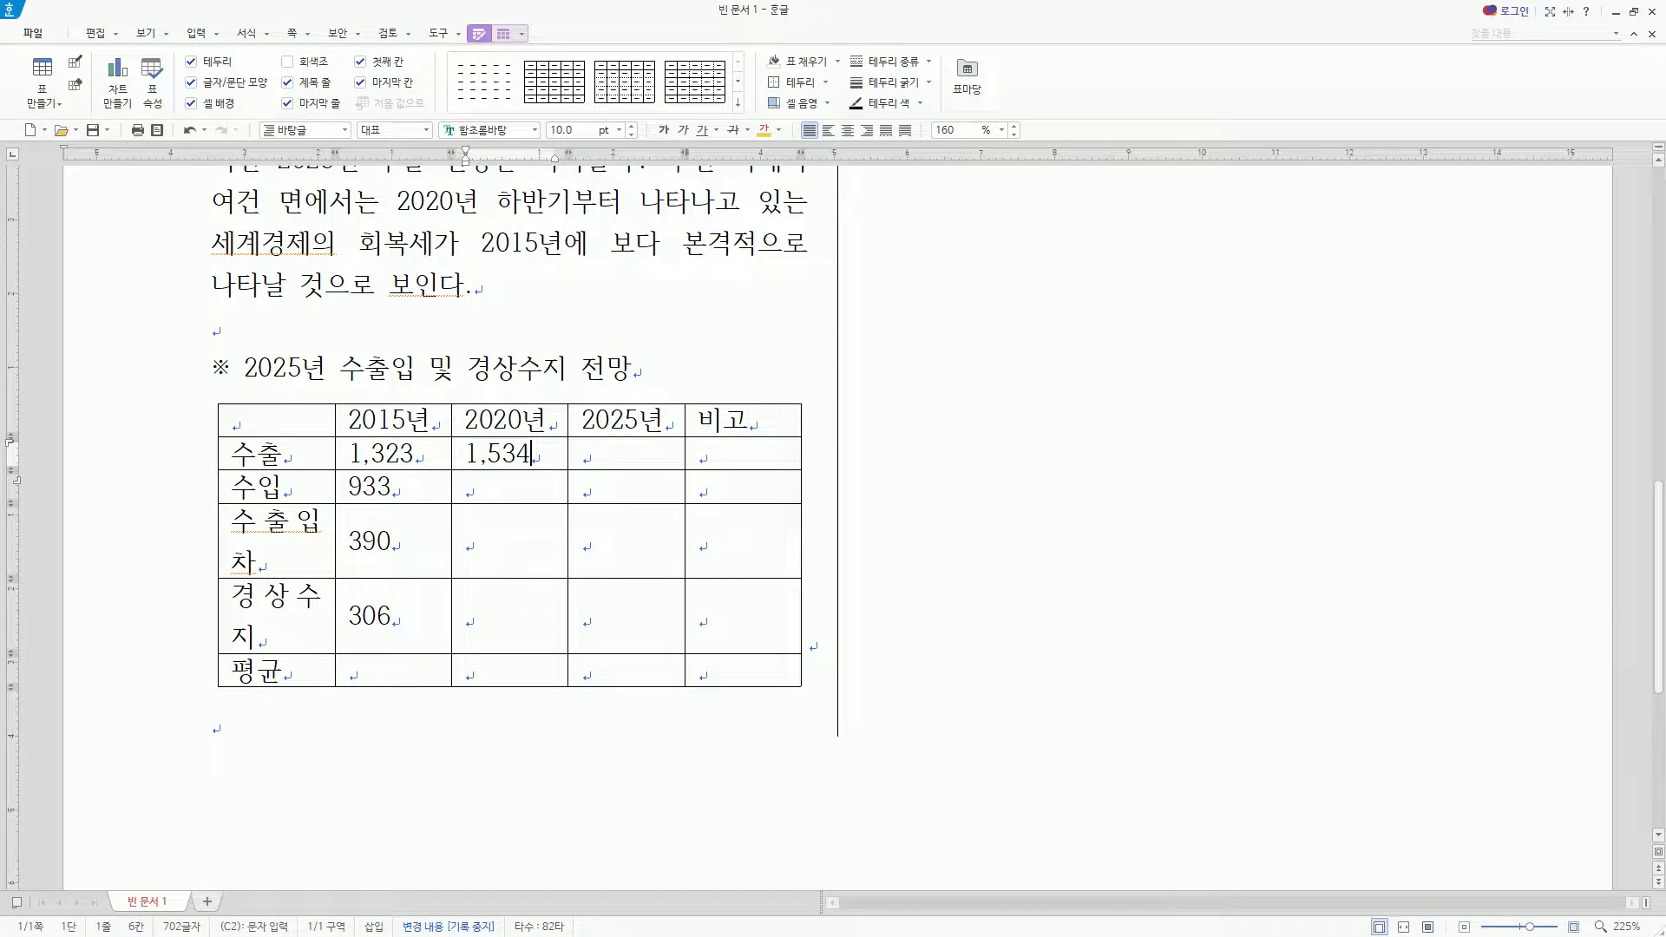
key("Down")
type("1,094")
key("Down")
type("440")
key("Down")
type("357")
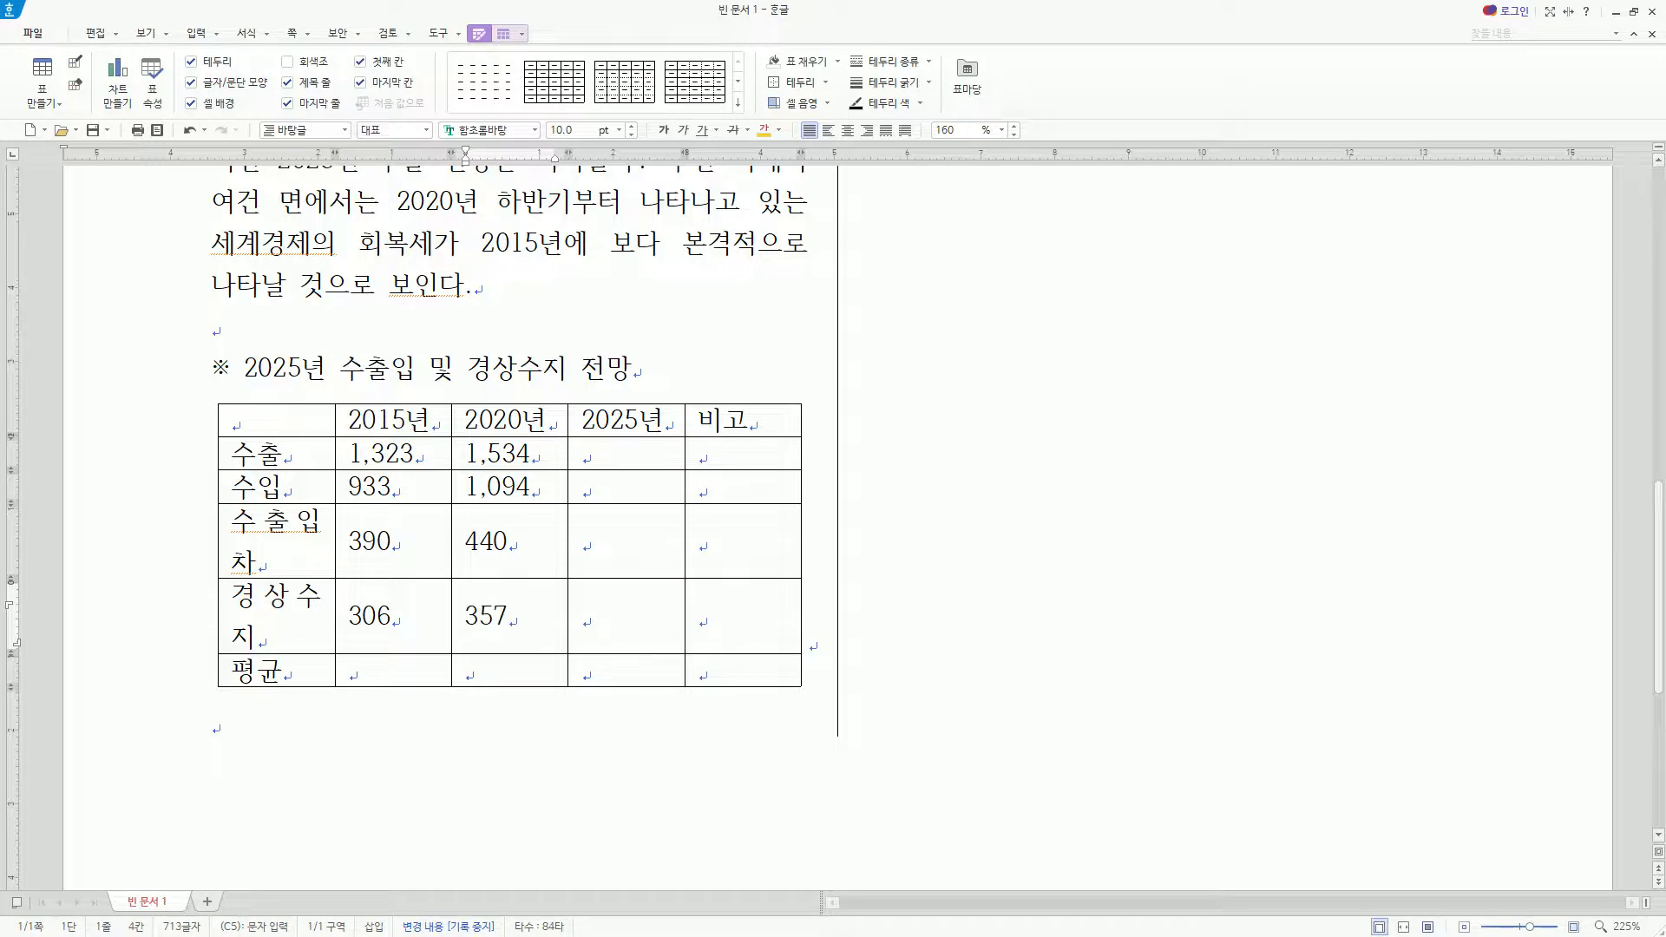
Fill the 2025년 column with 1,763 for 수출, 1,224 for 수입, 539 for 수출입차 and 416 for 경상수지
type("416")
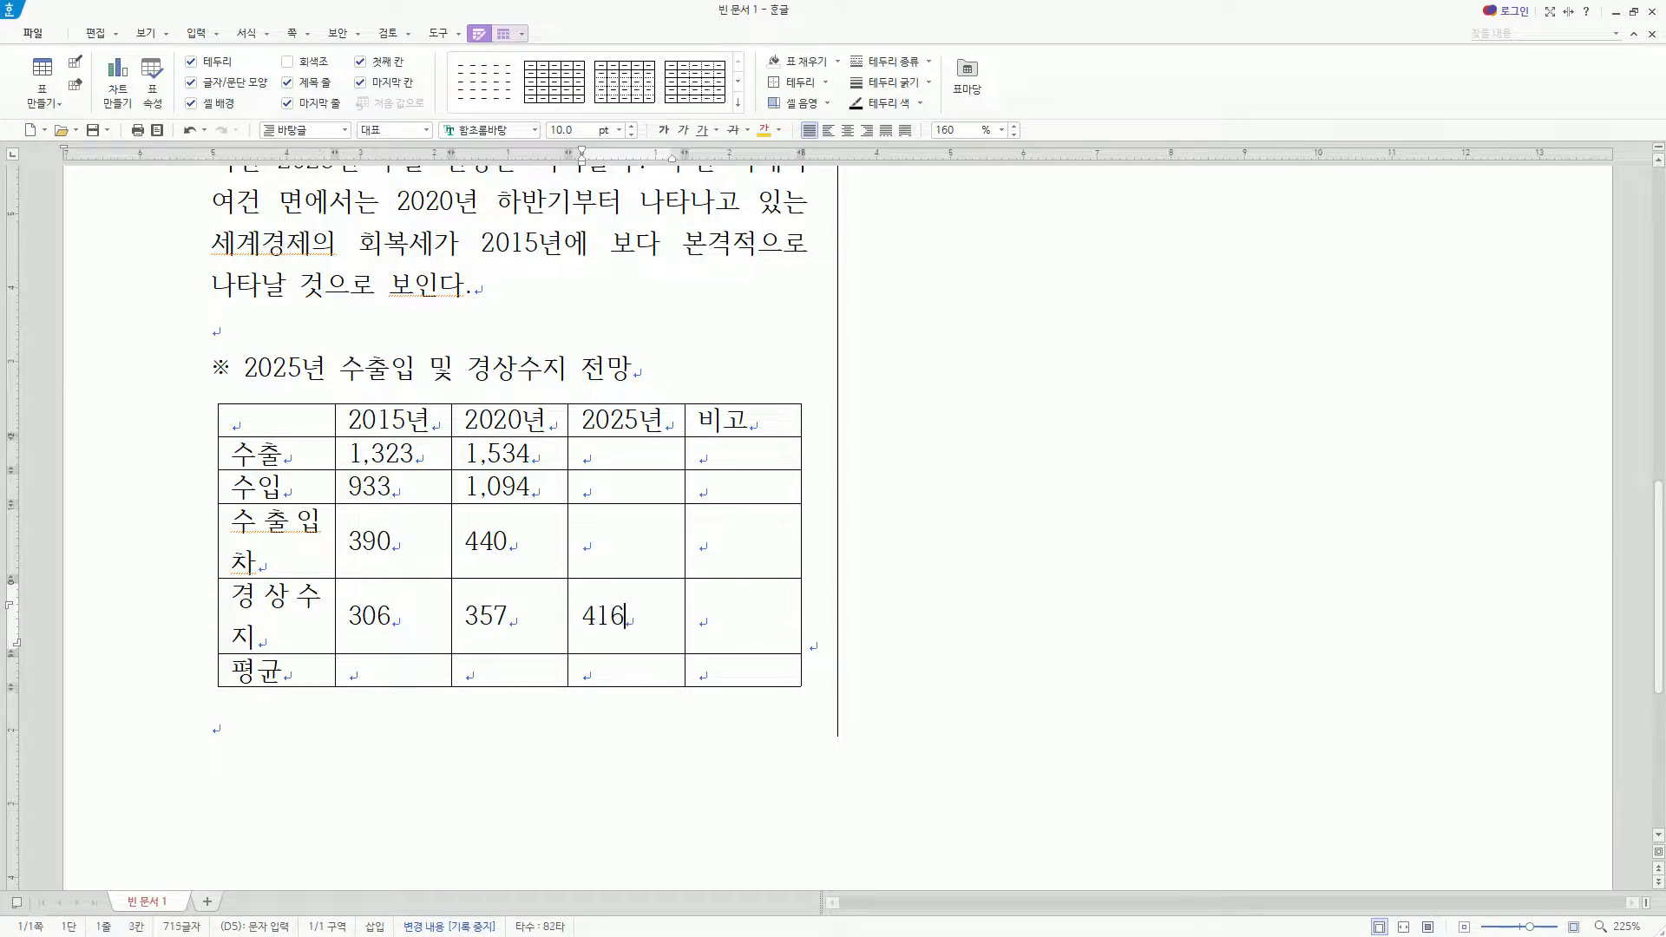
key("Up")
type("539")
key("Up")
type("1,224")
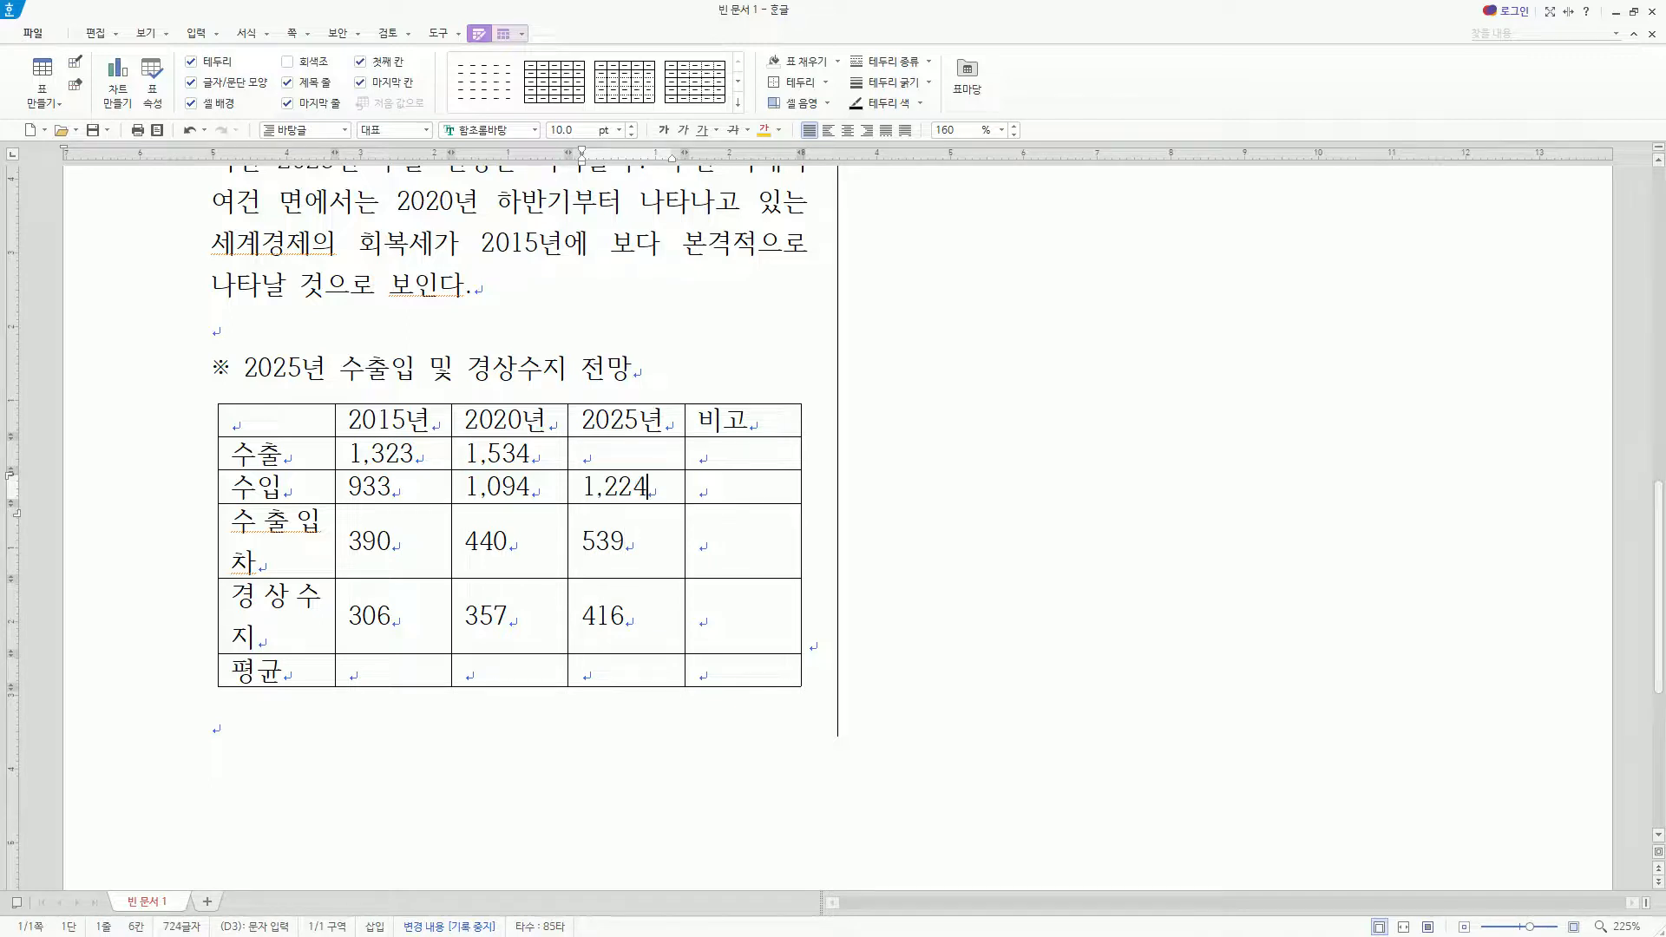
key("Up")
type("1,763")
key("Hangul")
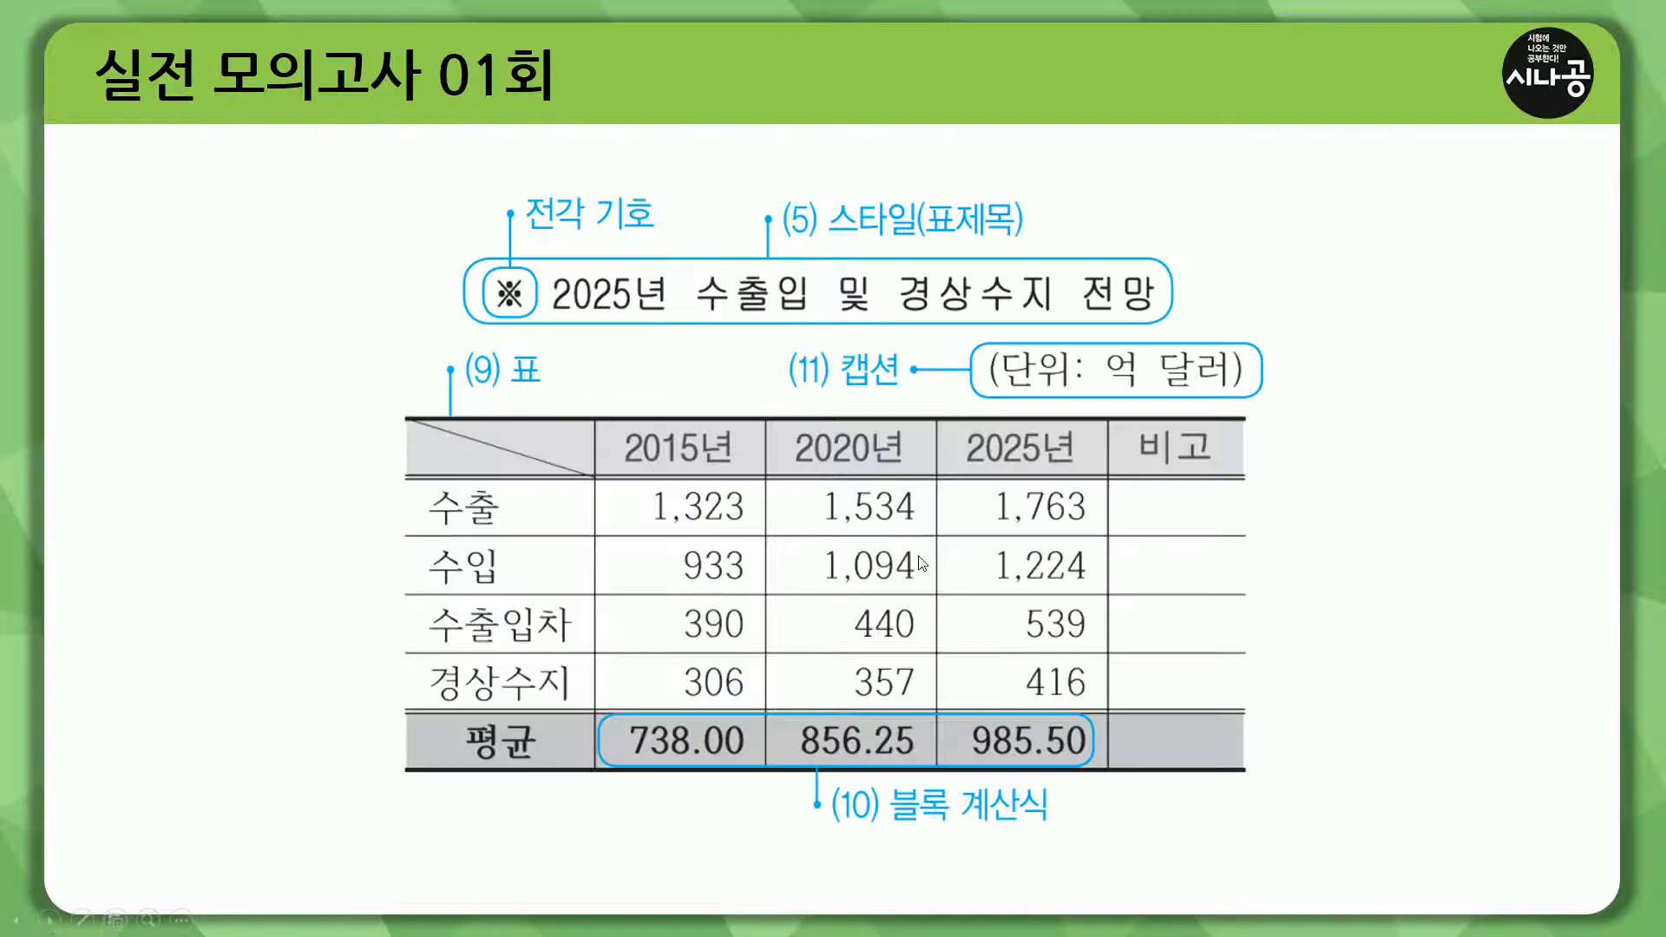
key("ctrl+2")
left_click_drag(995, 334, 995, 343)
left_click_drag(1234, 331, 1234, 342)
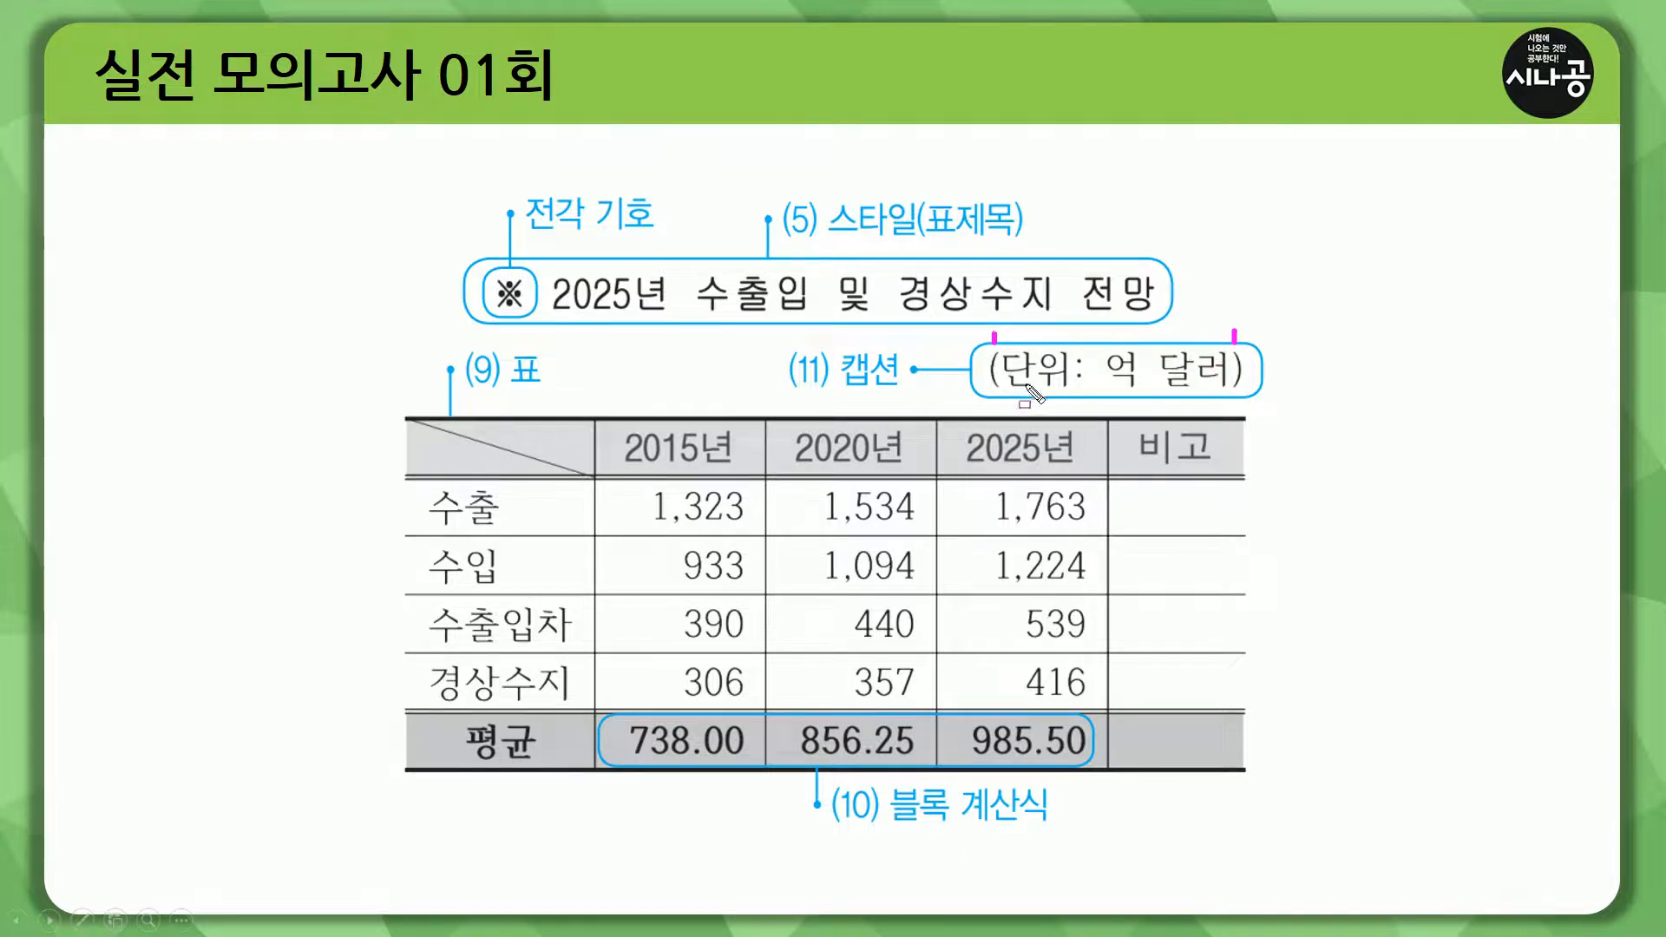
left_click_drag(1009, 388, 1087, 389)
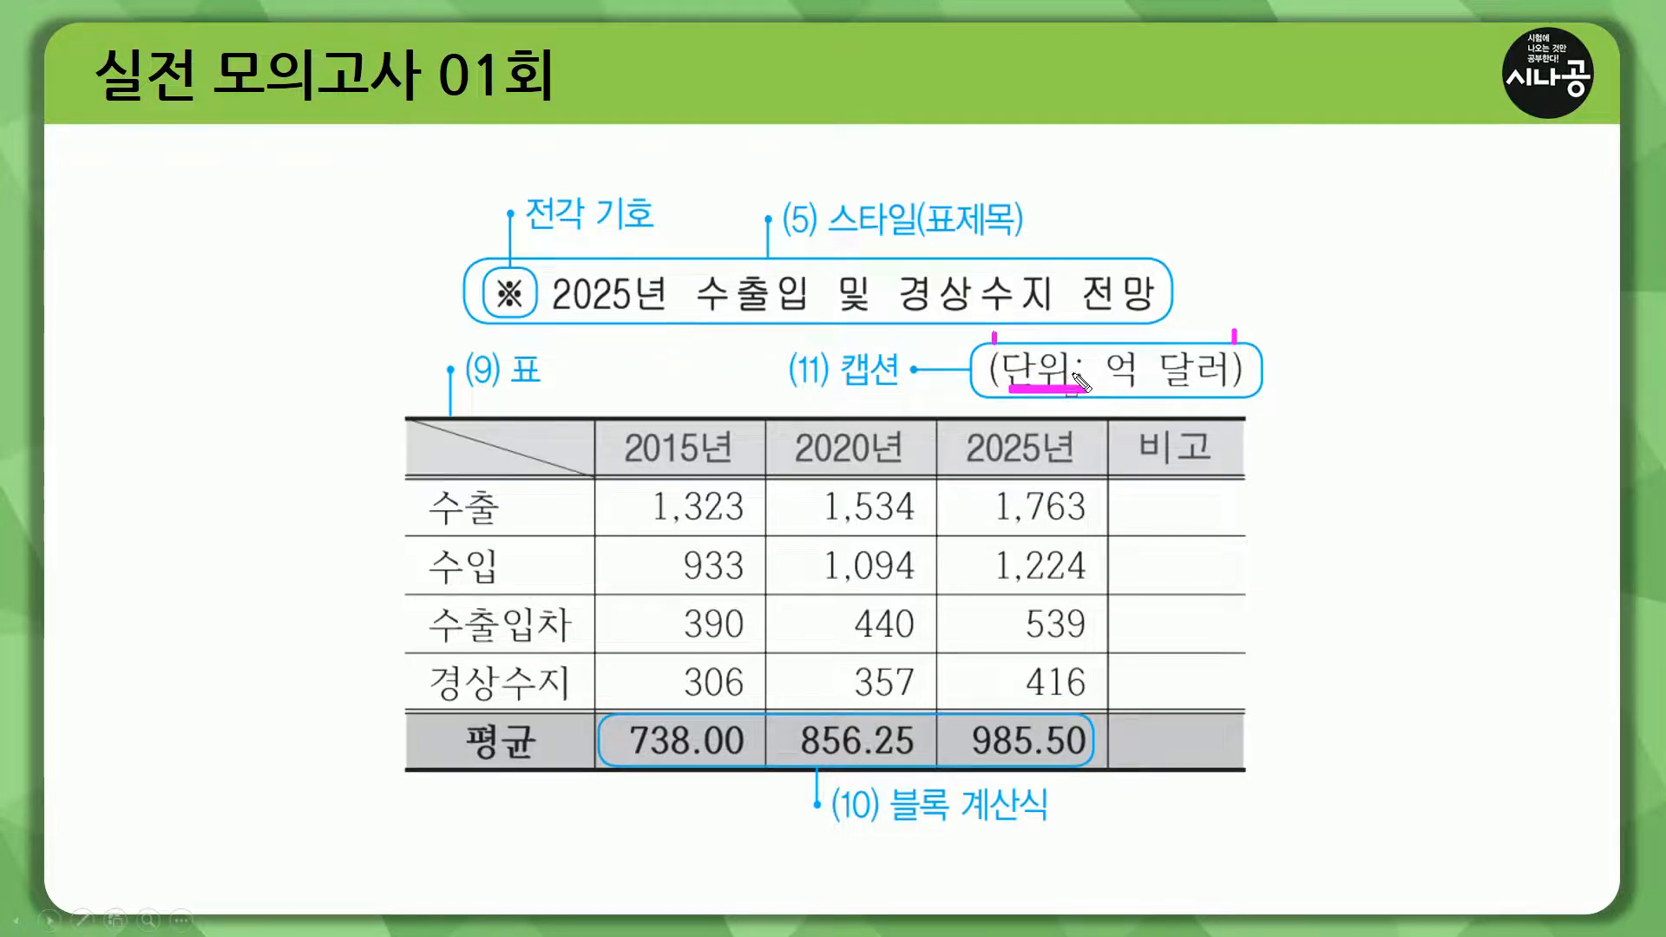
left_click_drag(1091, 355, 1107, 391)
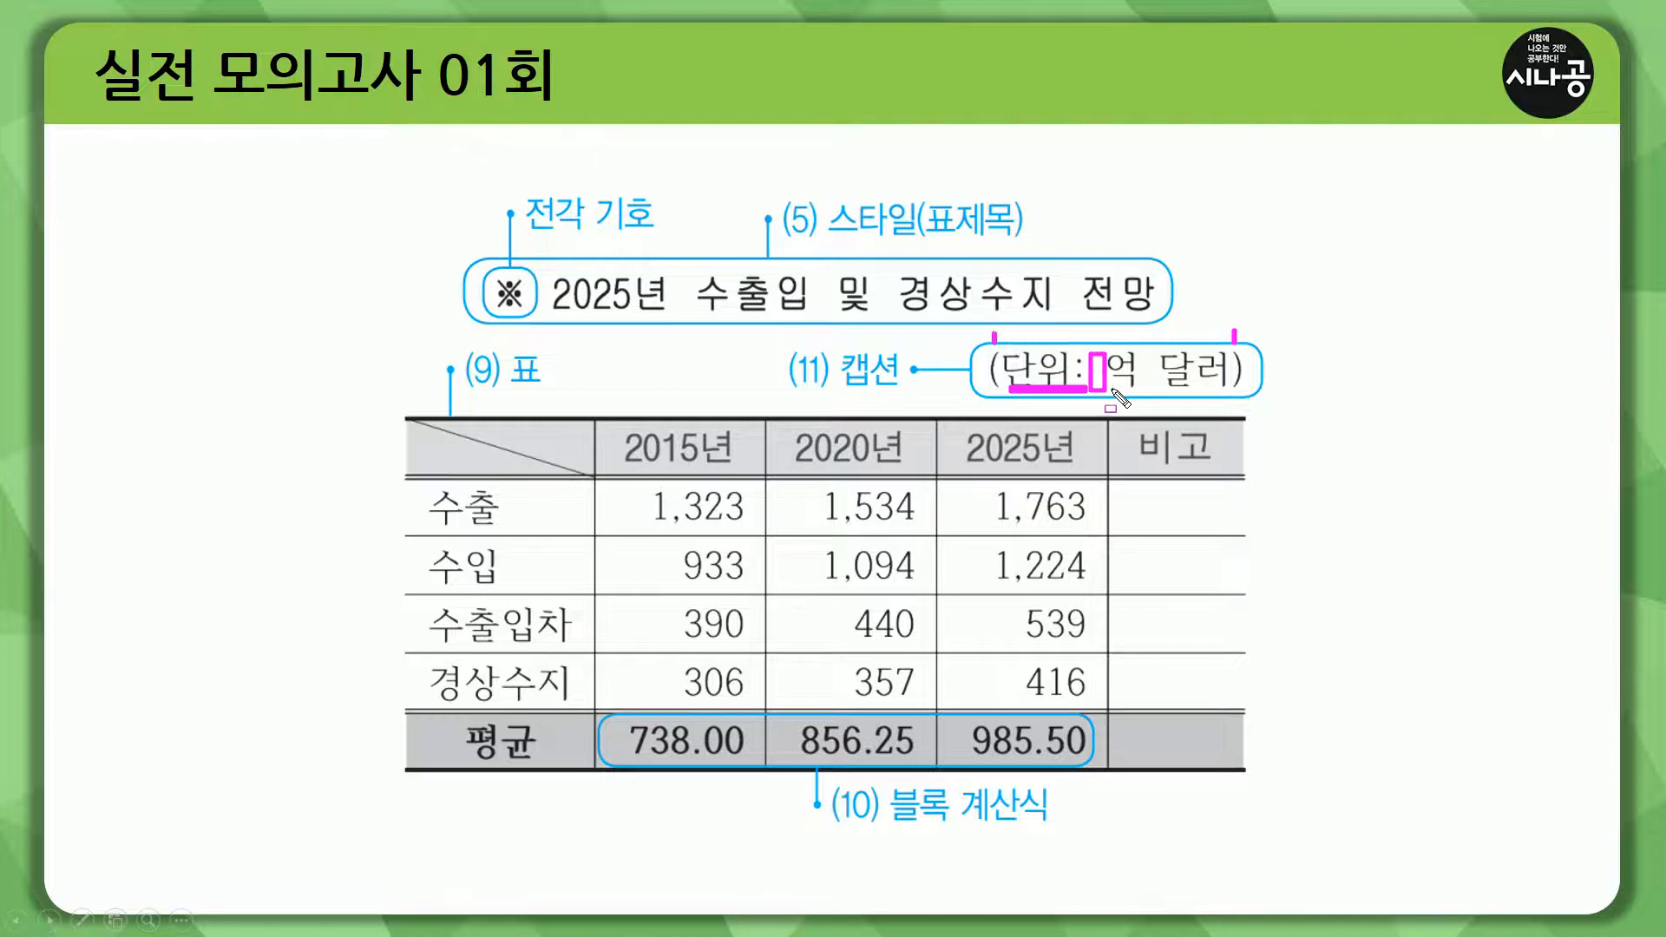
mouse_move(1138, 353)
left_mouse_down()
mouse_move(1139, 387)
mouse_move(1163, 389)
left_mouse_up()
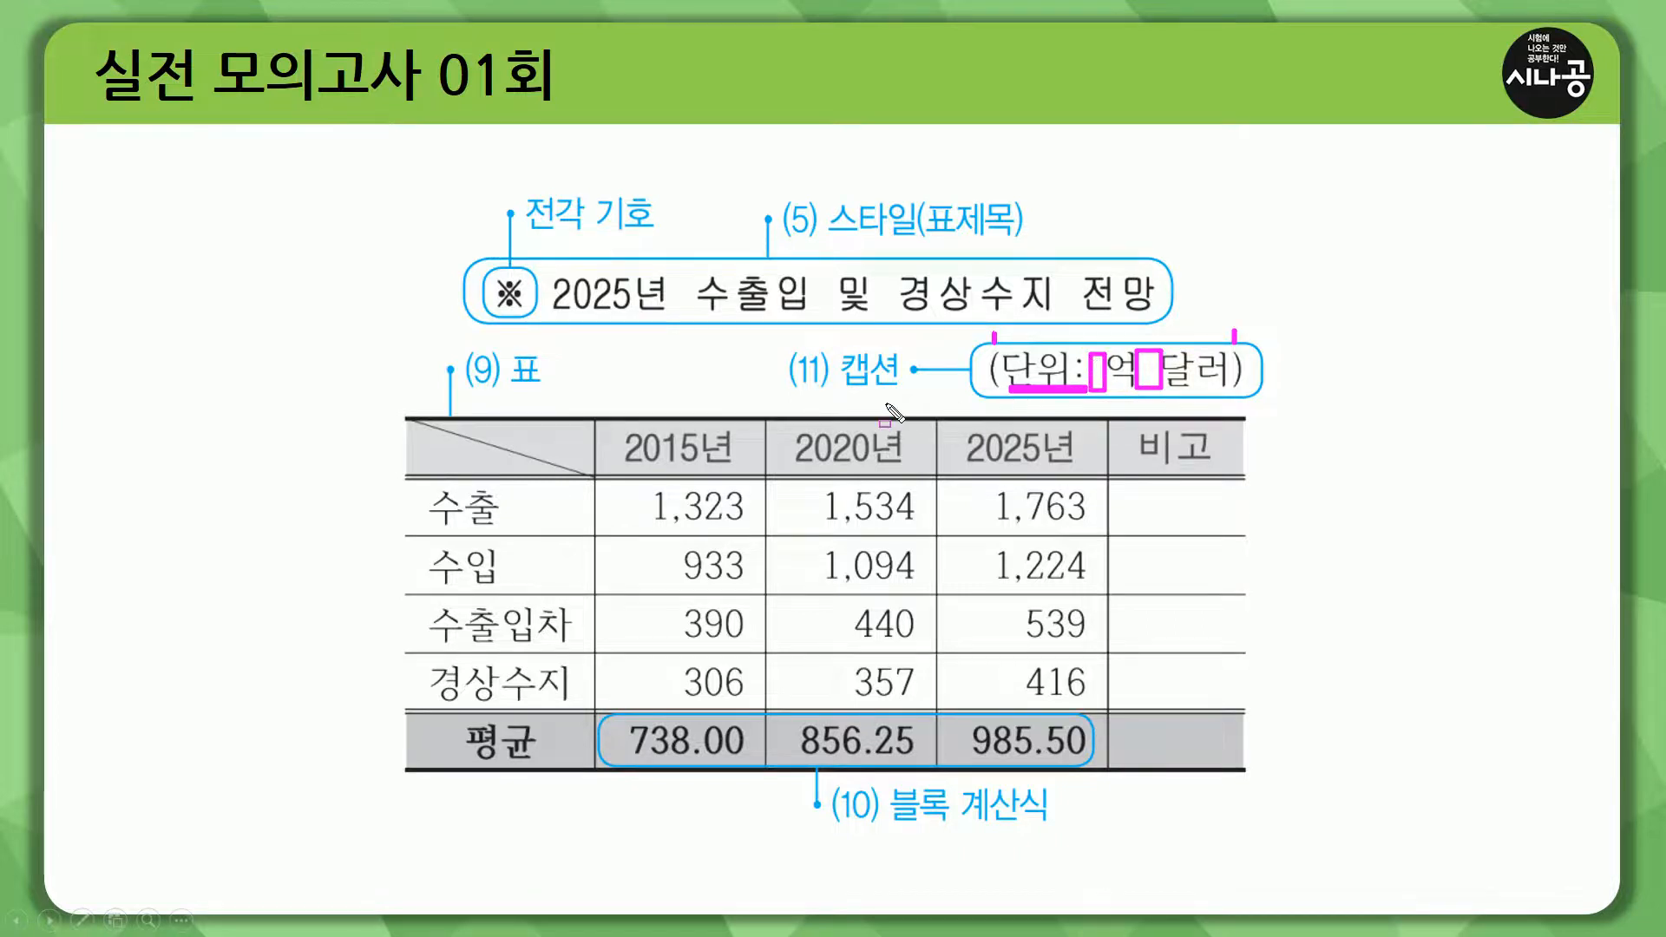
Add a caption to the table and replace its default text with "(단위: 억 달러)"
key("alt+Tab")
left_click(655, 607)
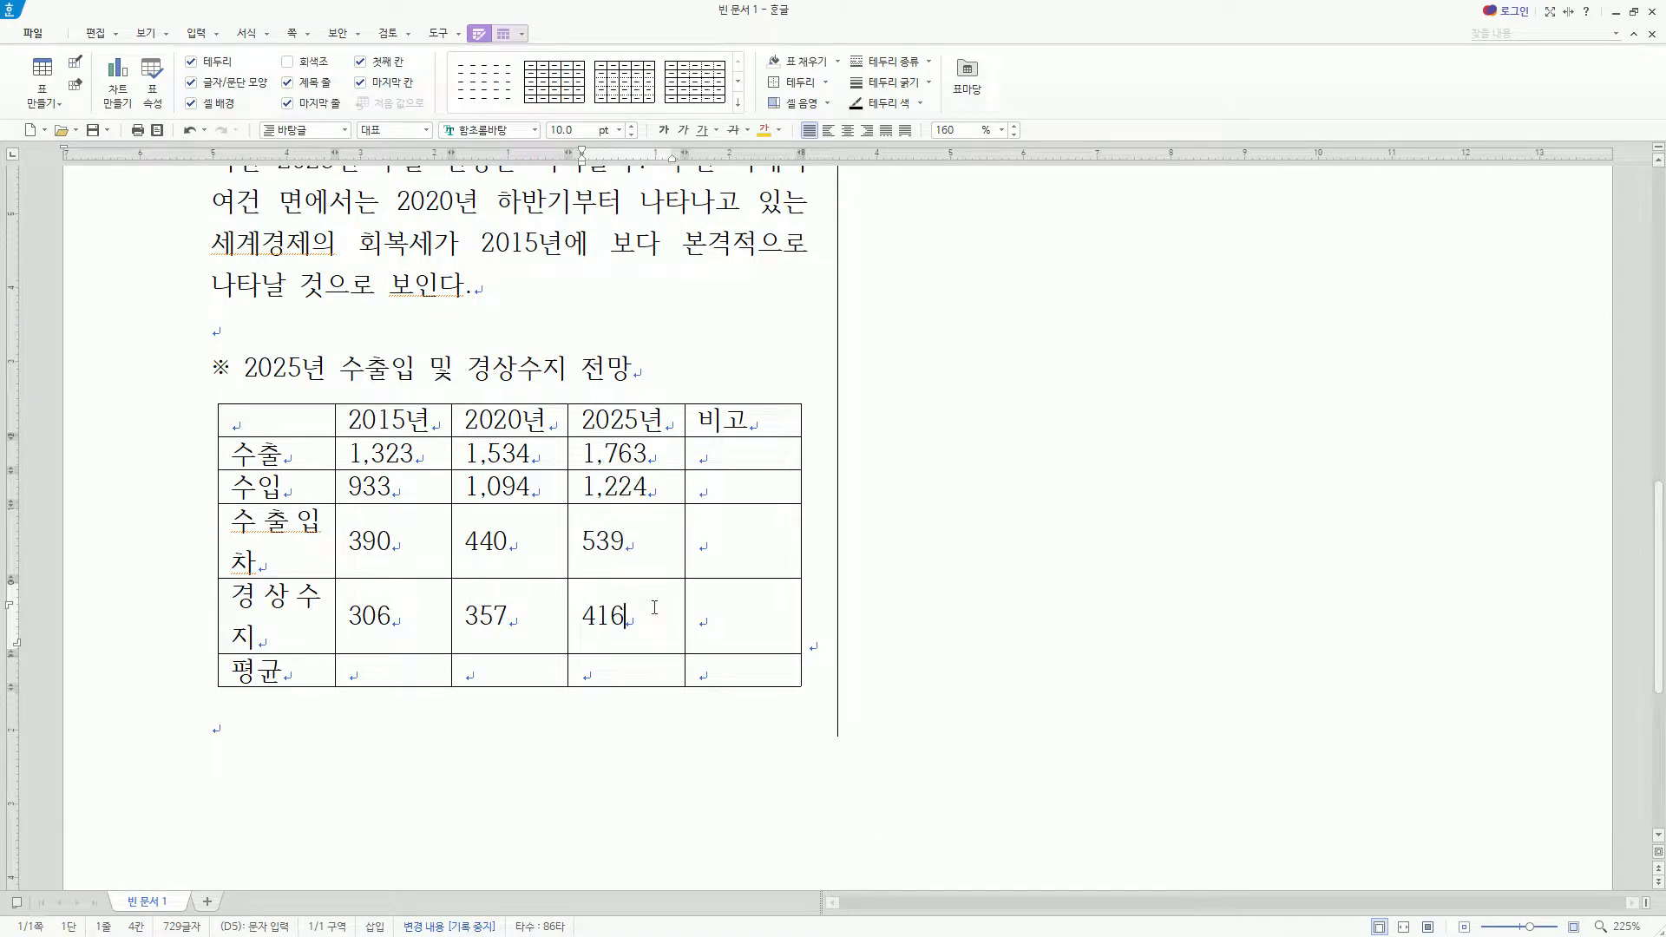
key("ctrl+n")
key("c")
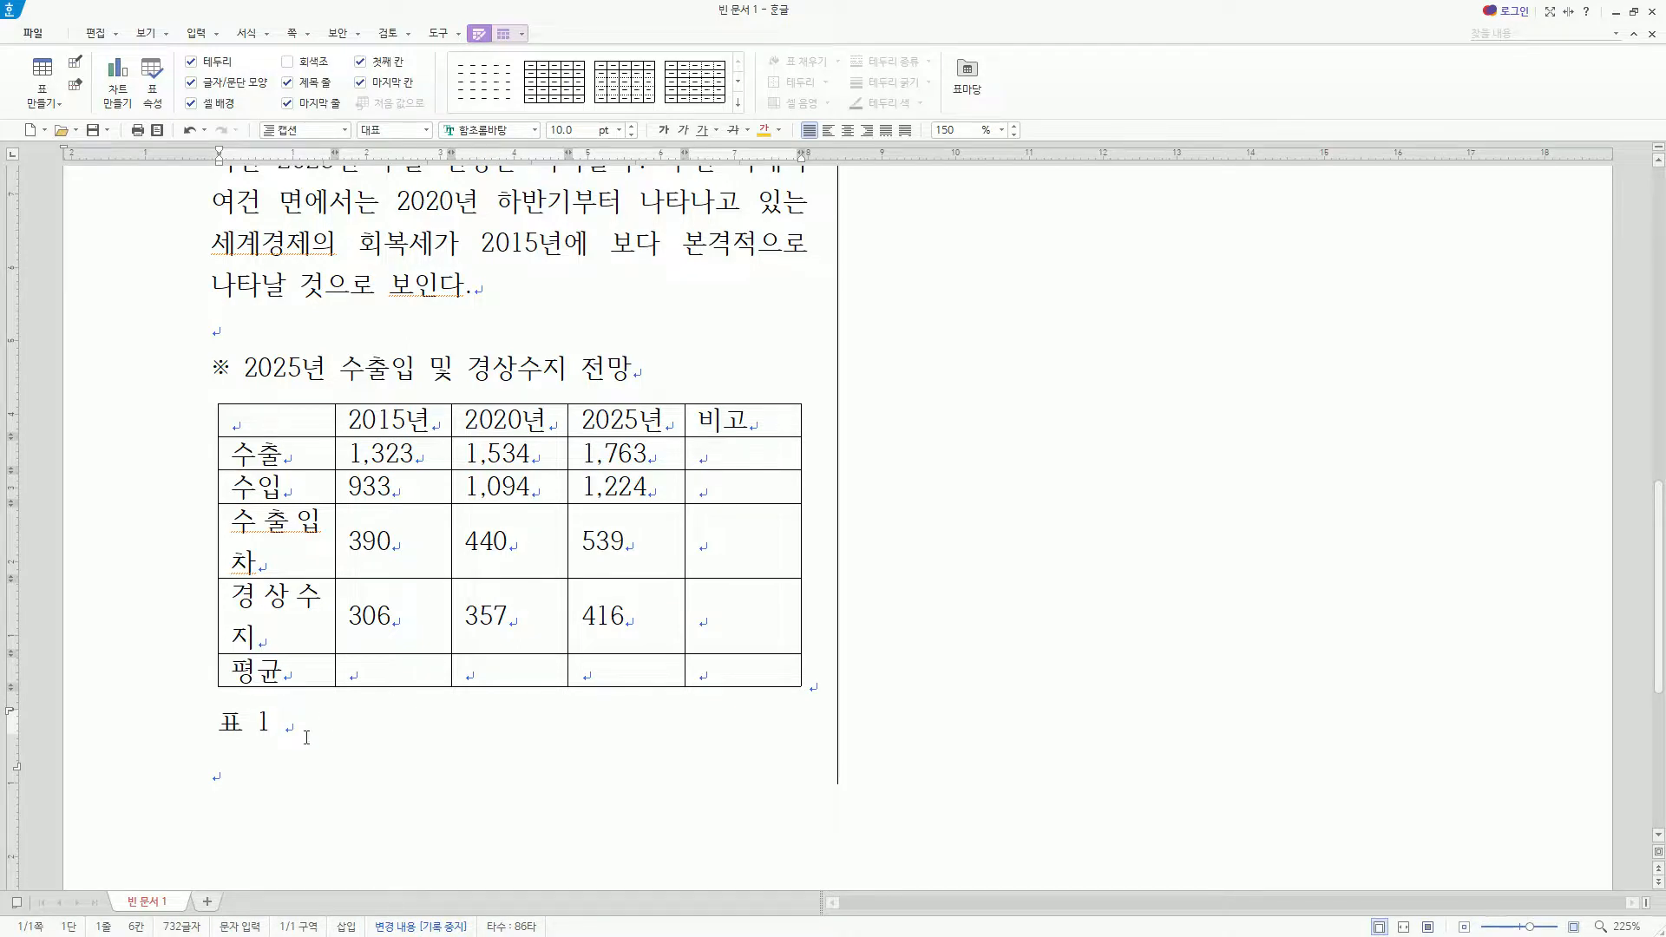
key("Hangul")
key("shift+Home")
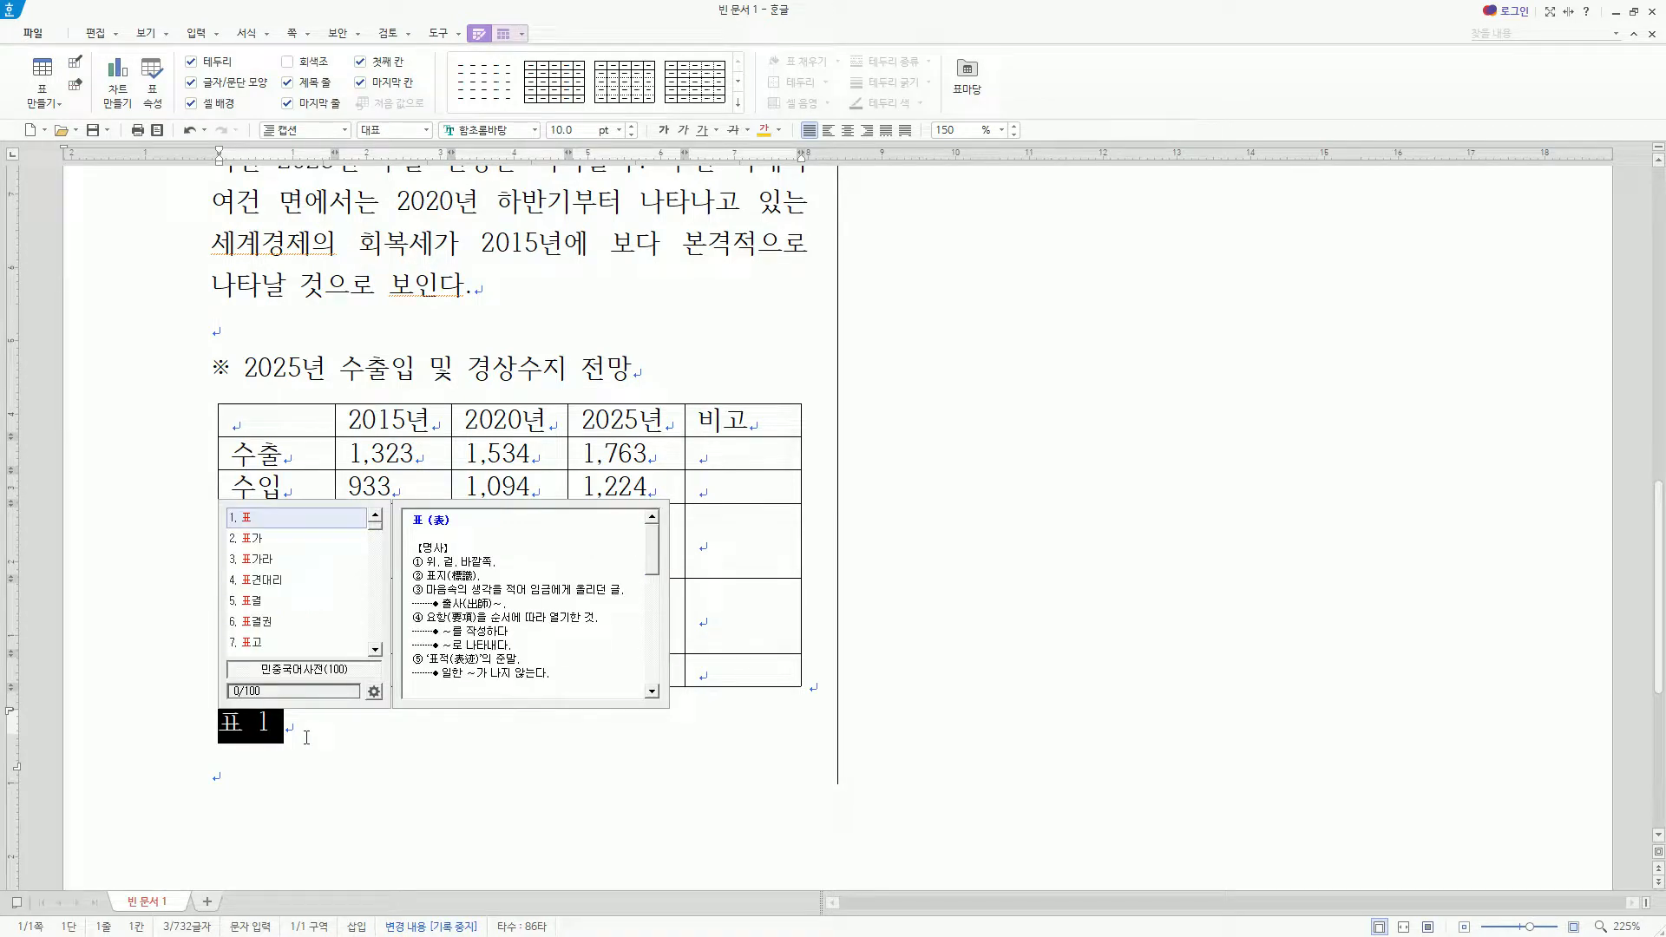
key("Escape")
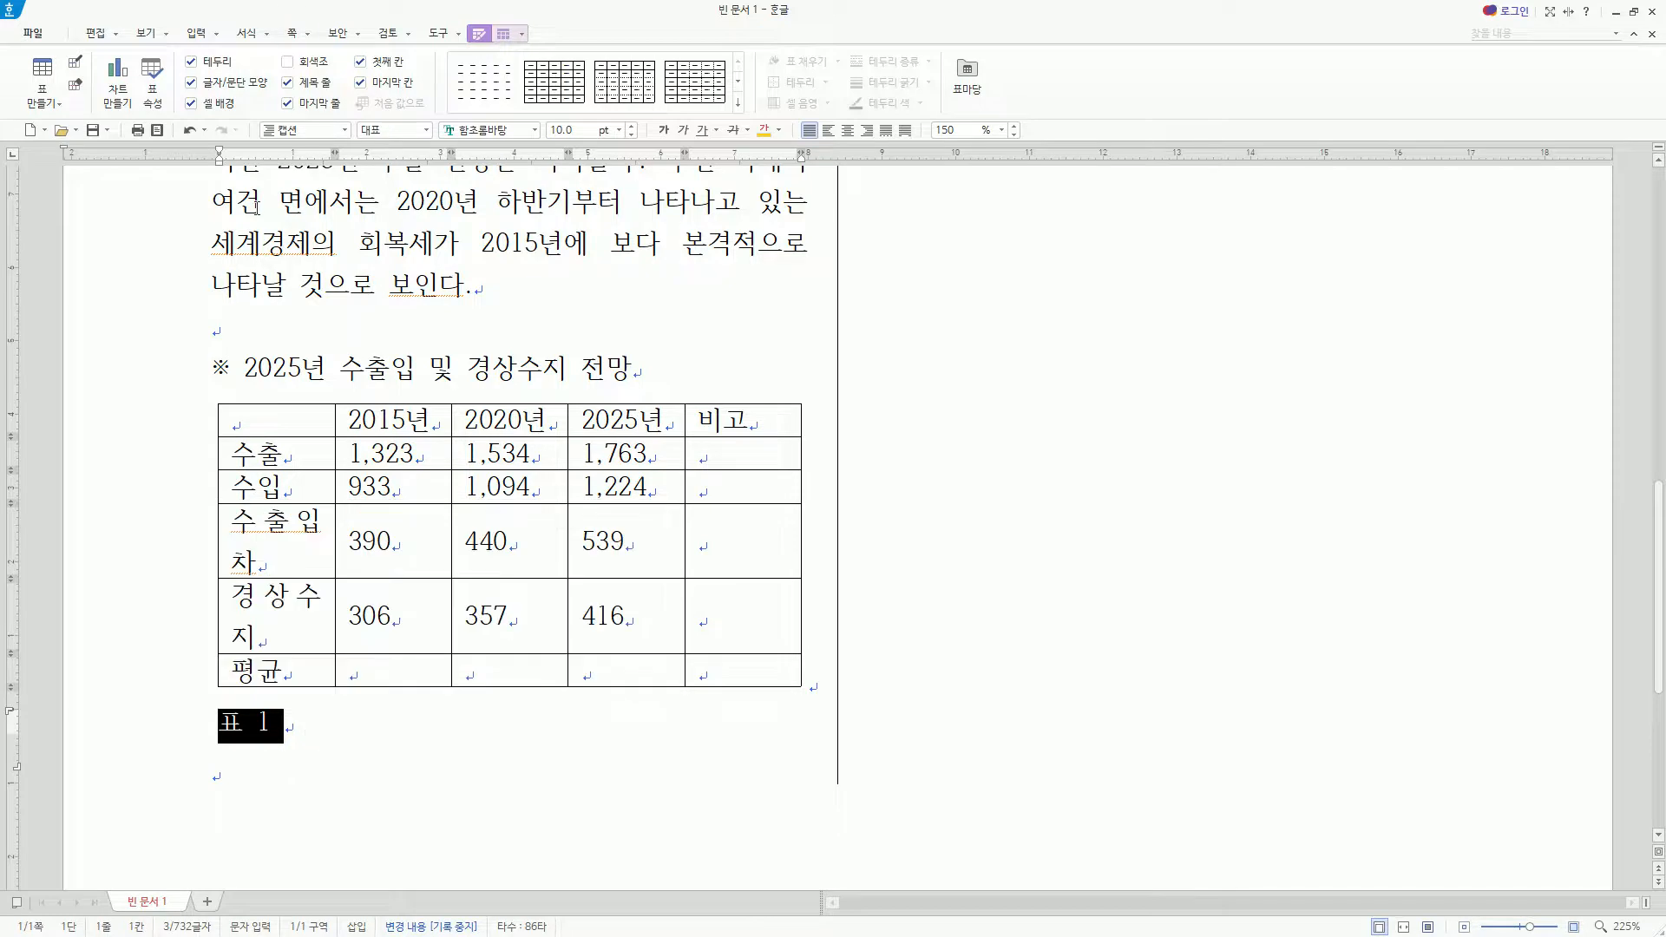
type("(")
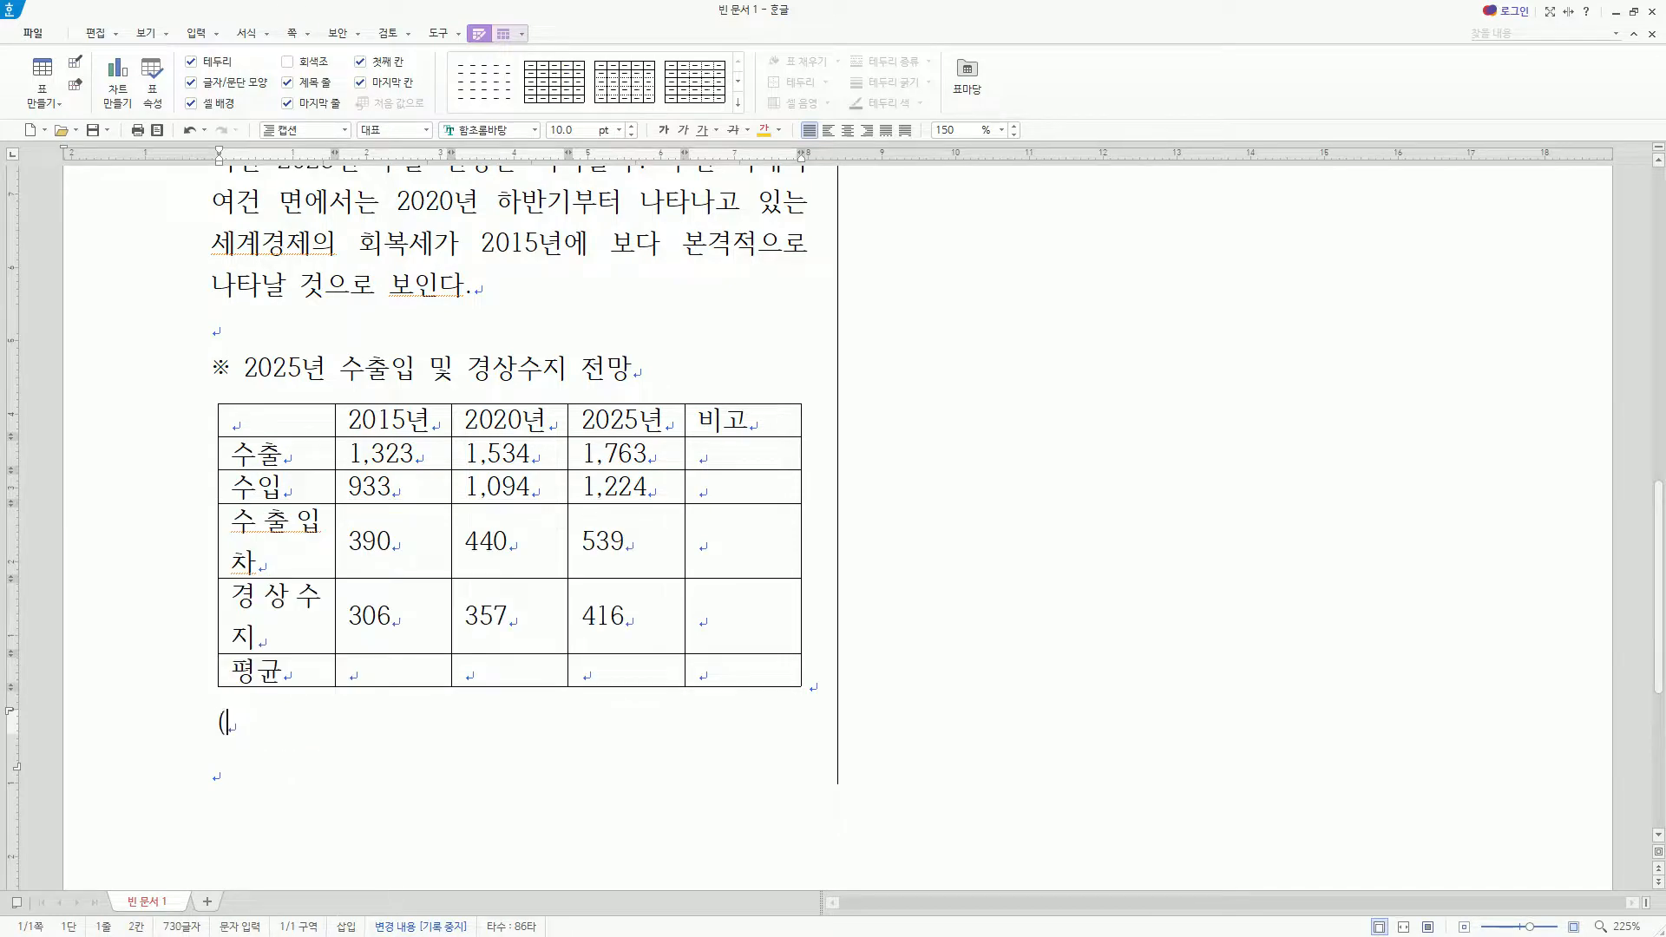
type("단위: ㅇ억")
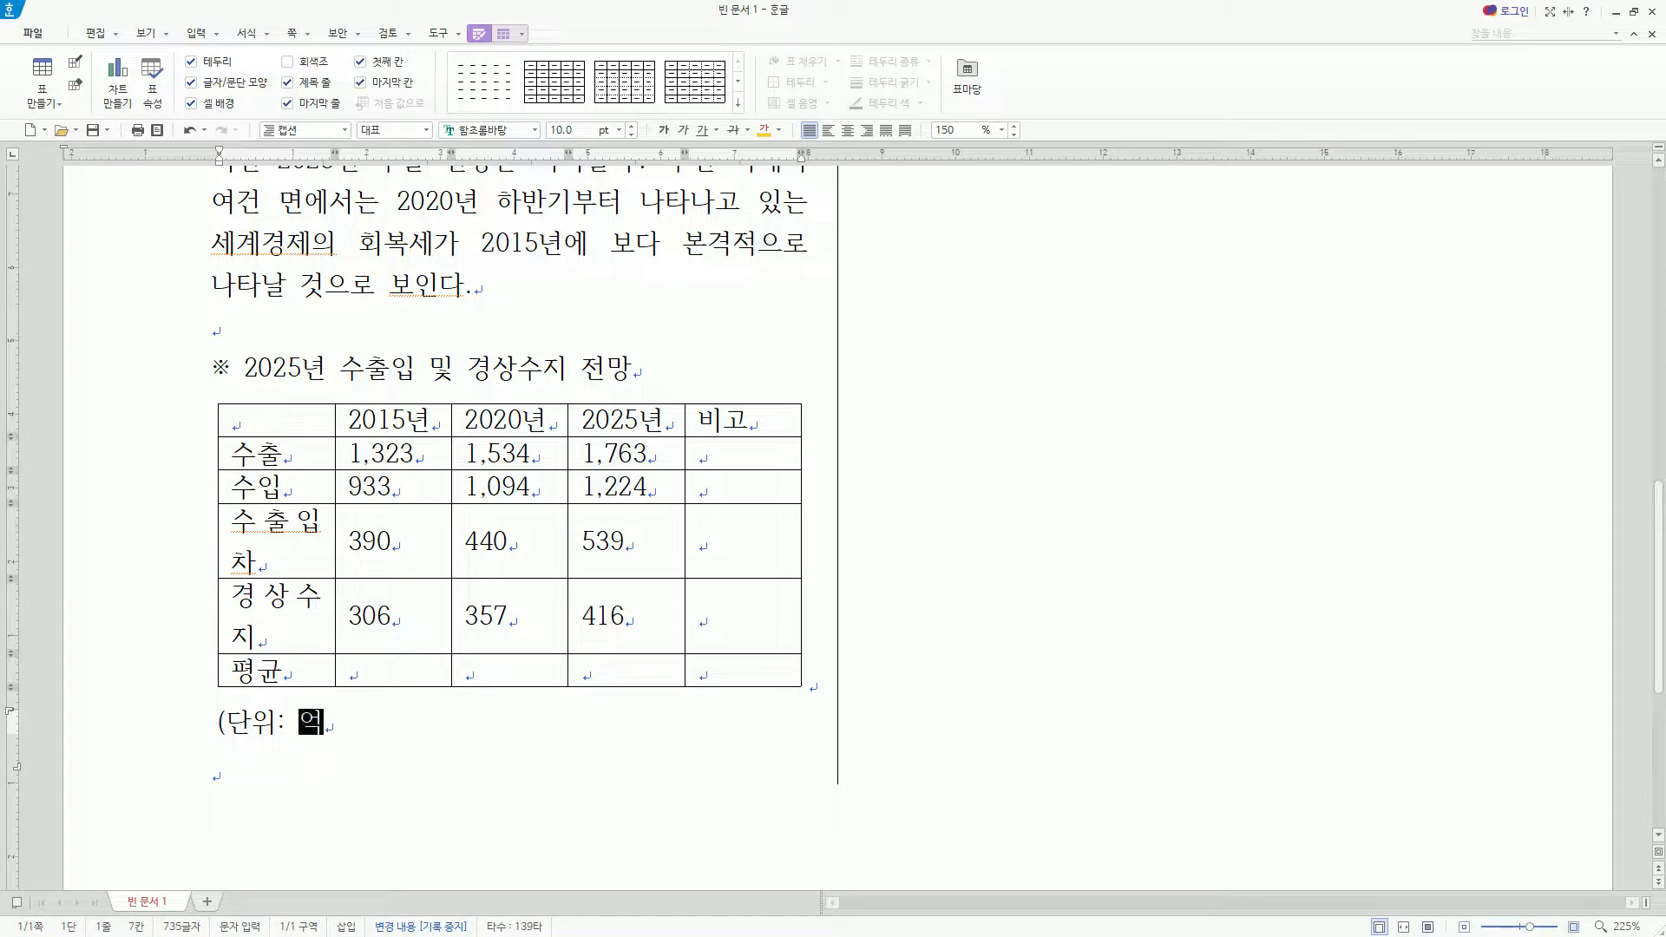
type(" 달ㄹ러)")
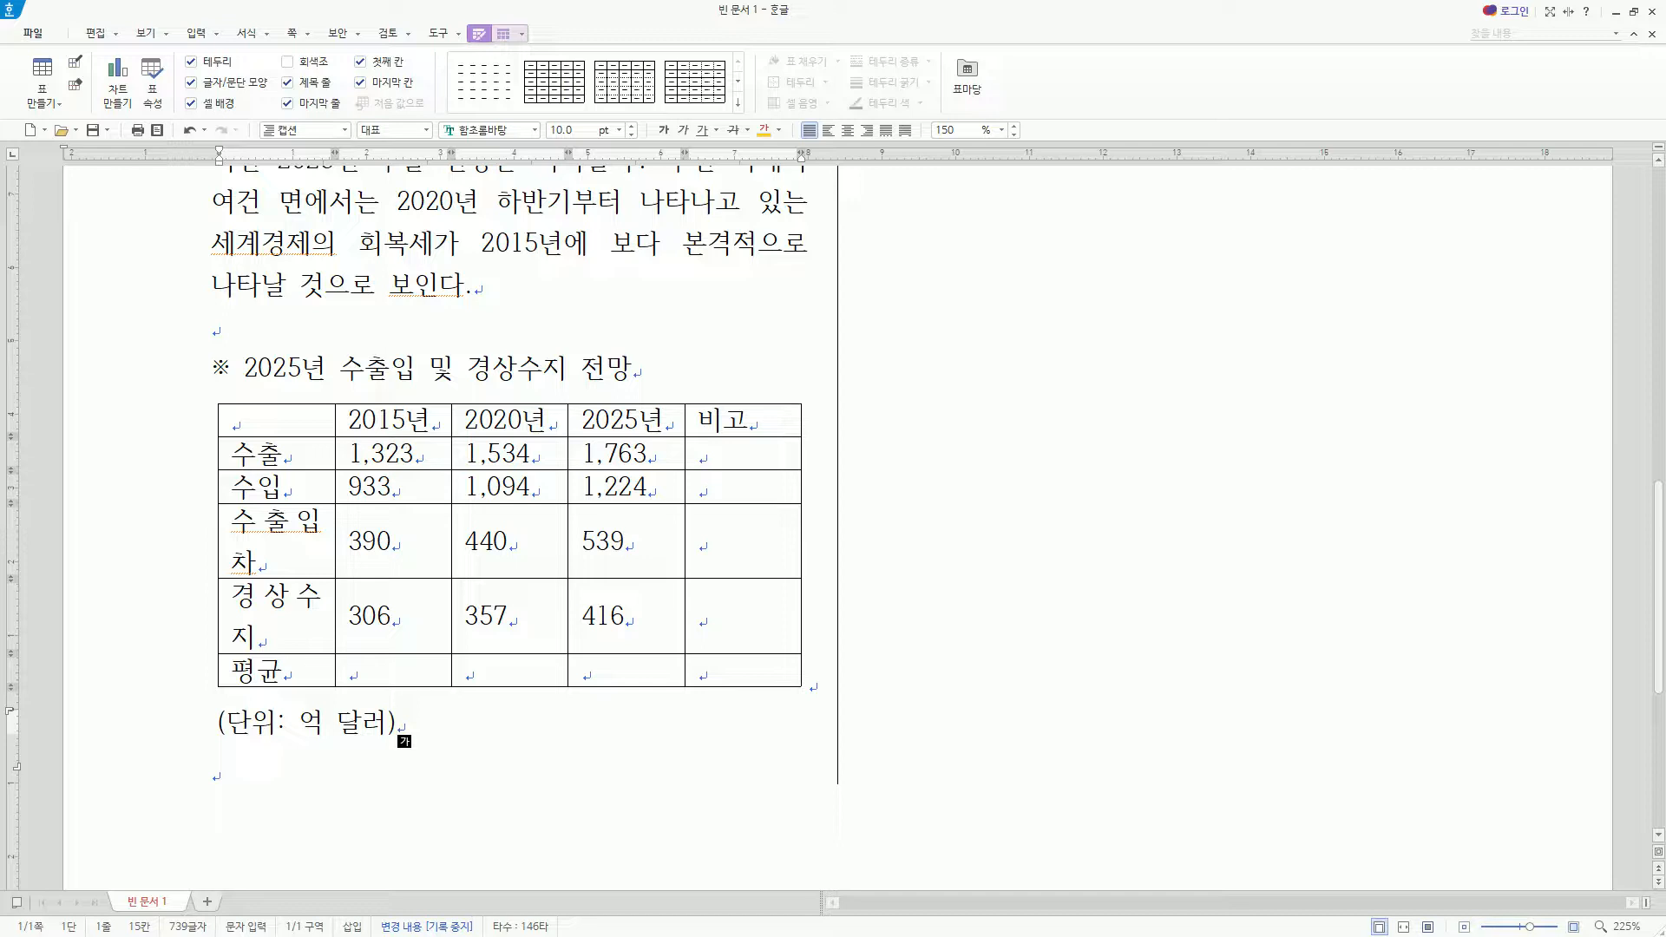
Add a blank line below the table caption and restore the body text starting with "국내 경제성장 전망" through undo
left_click(213, 770)
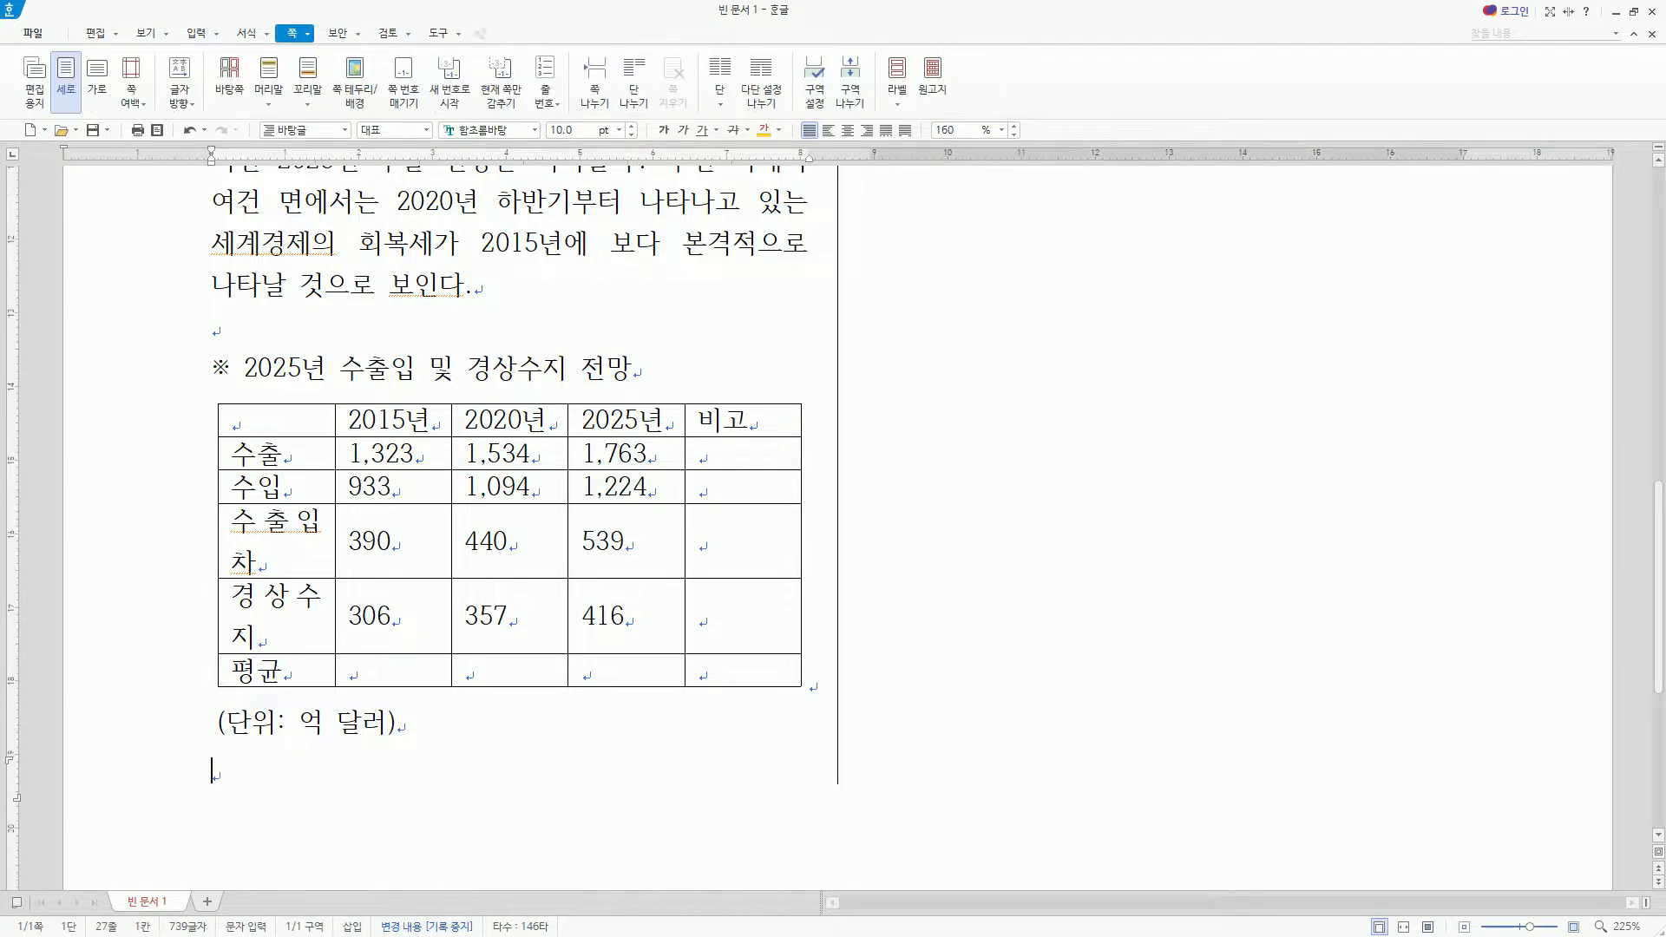
key("Return")
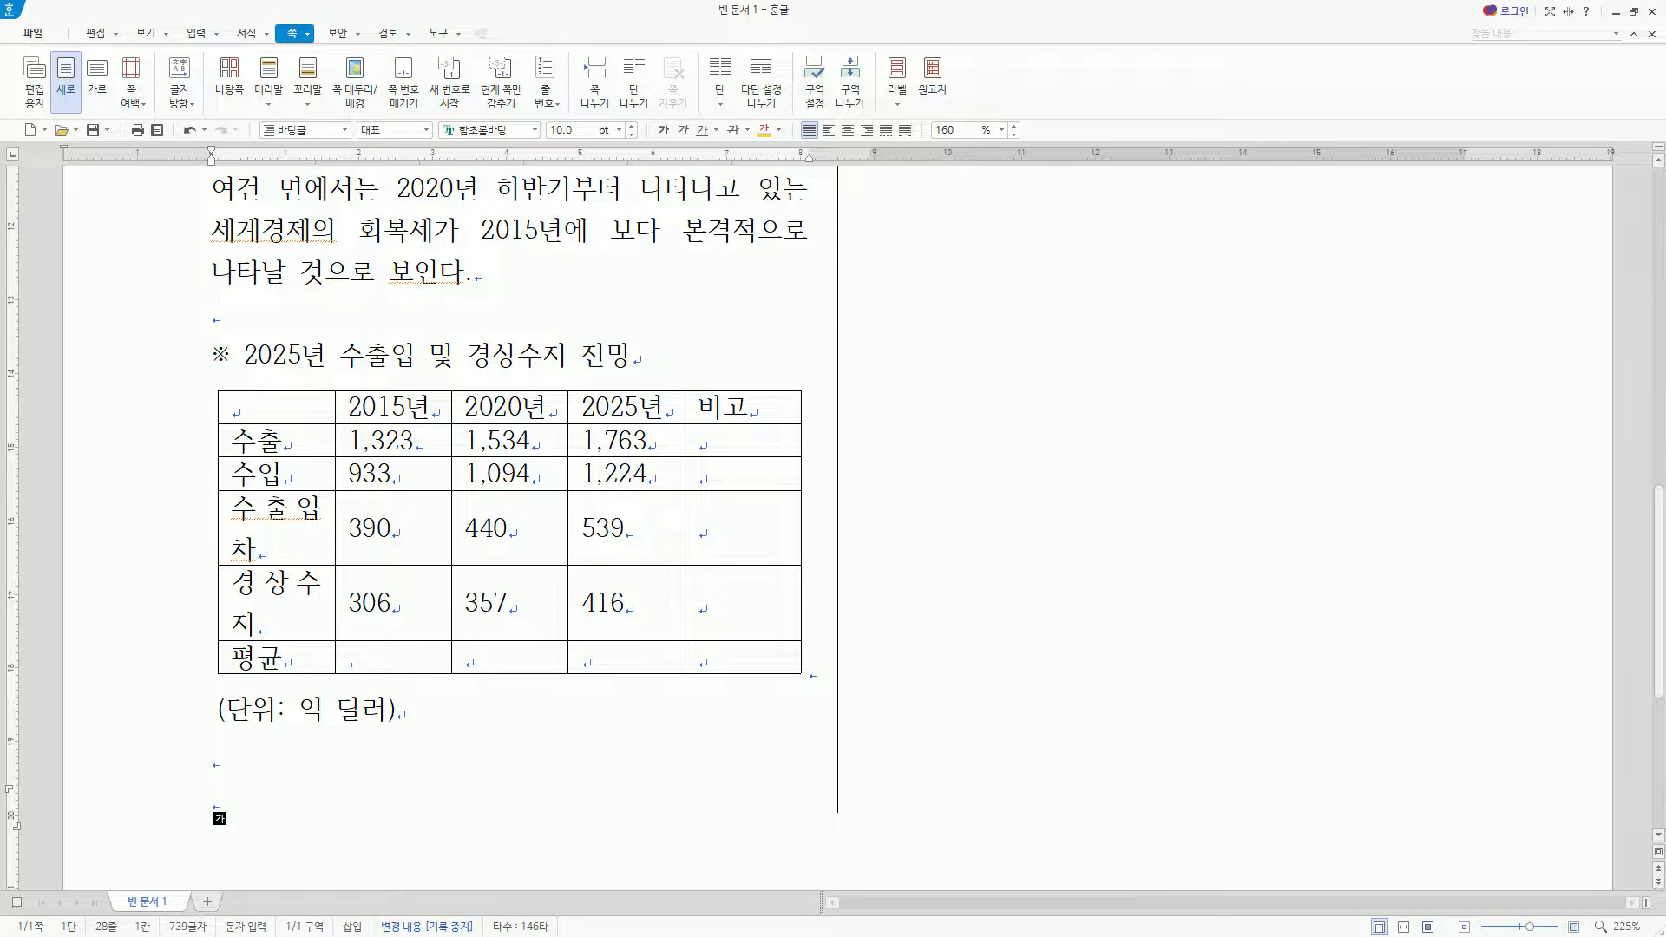
key("ctrl+z")
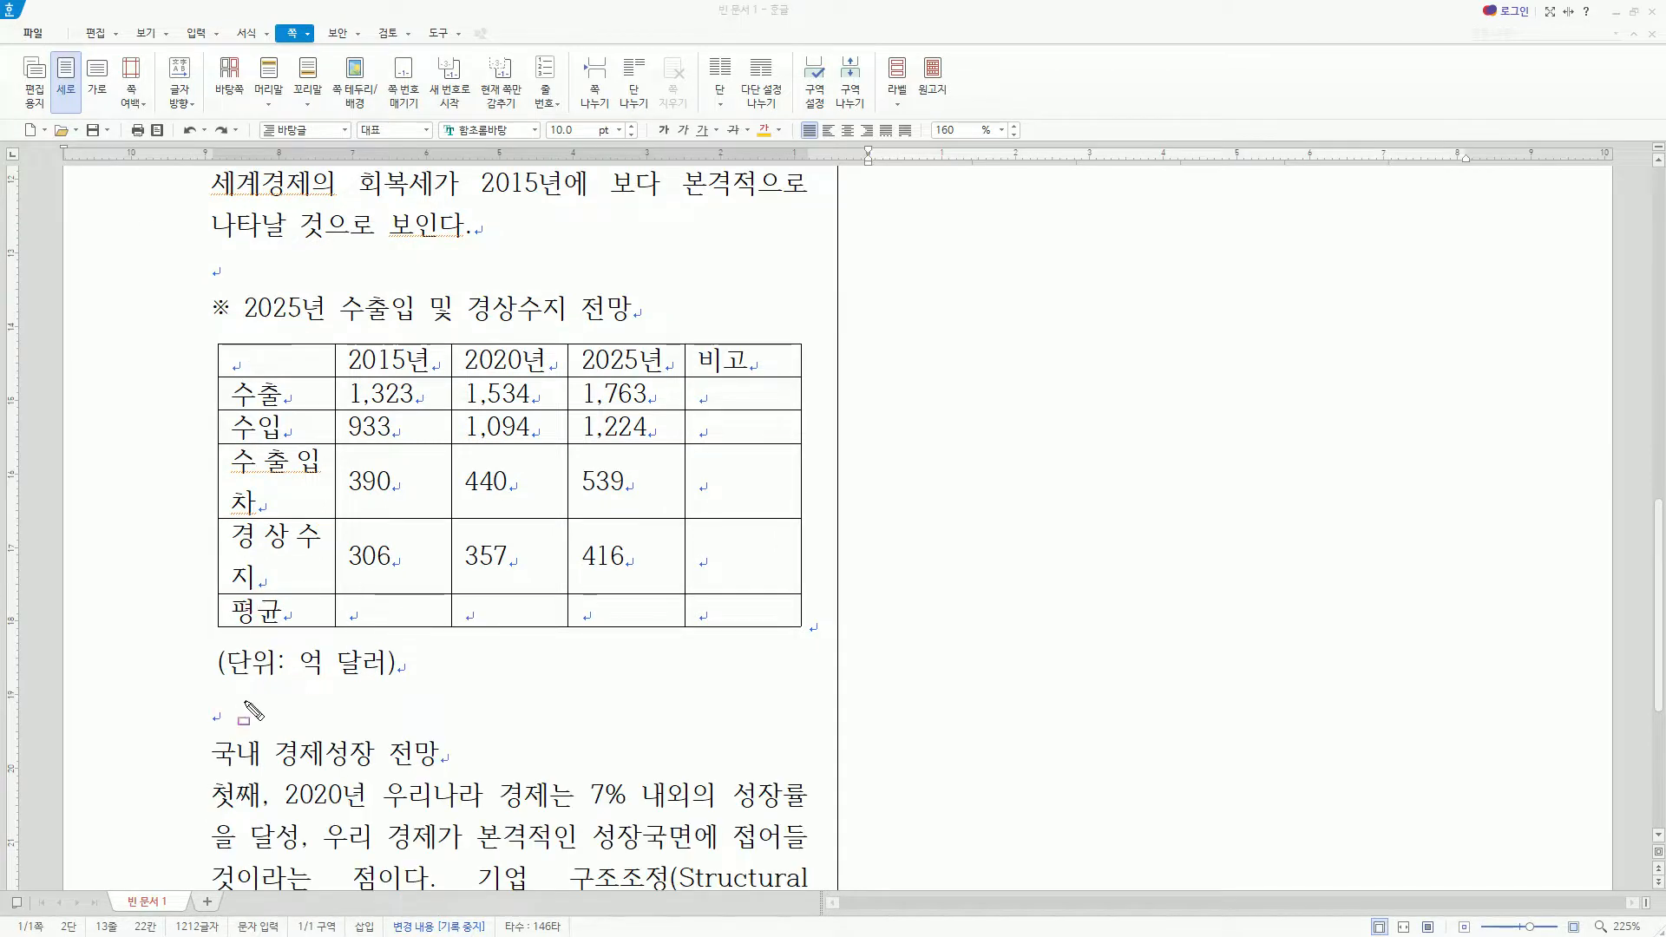
left_click_drag(192, 723, 868, 721)
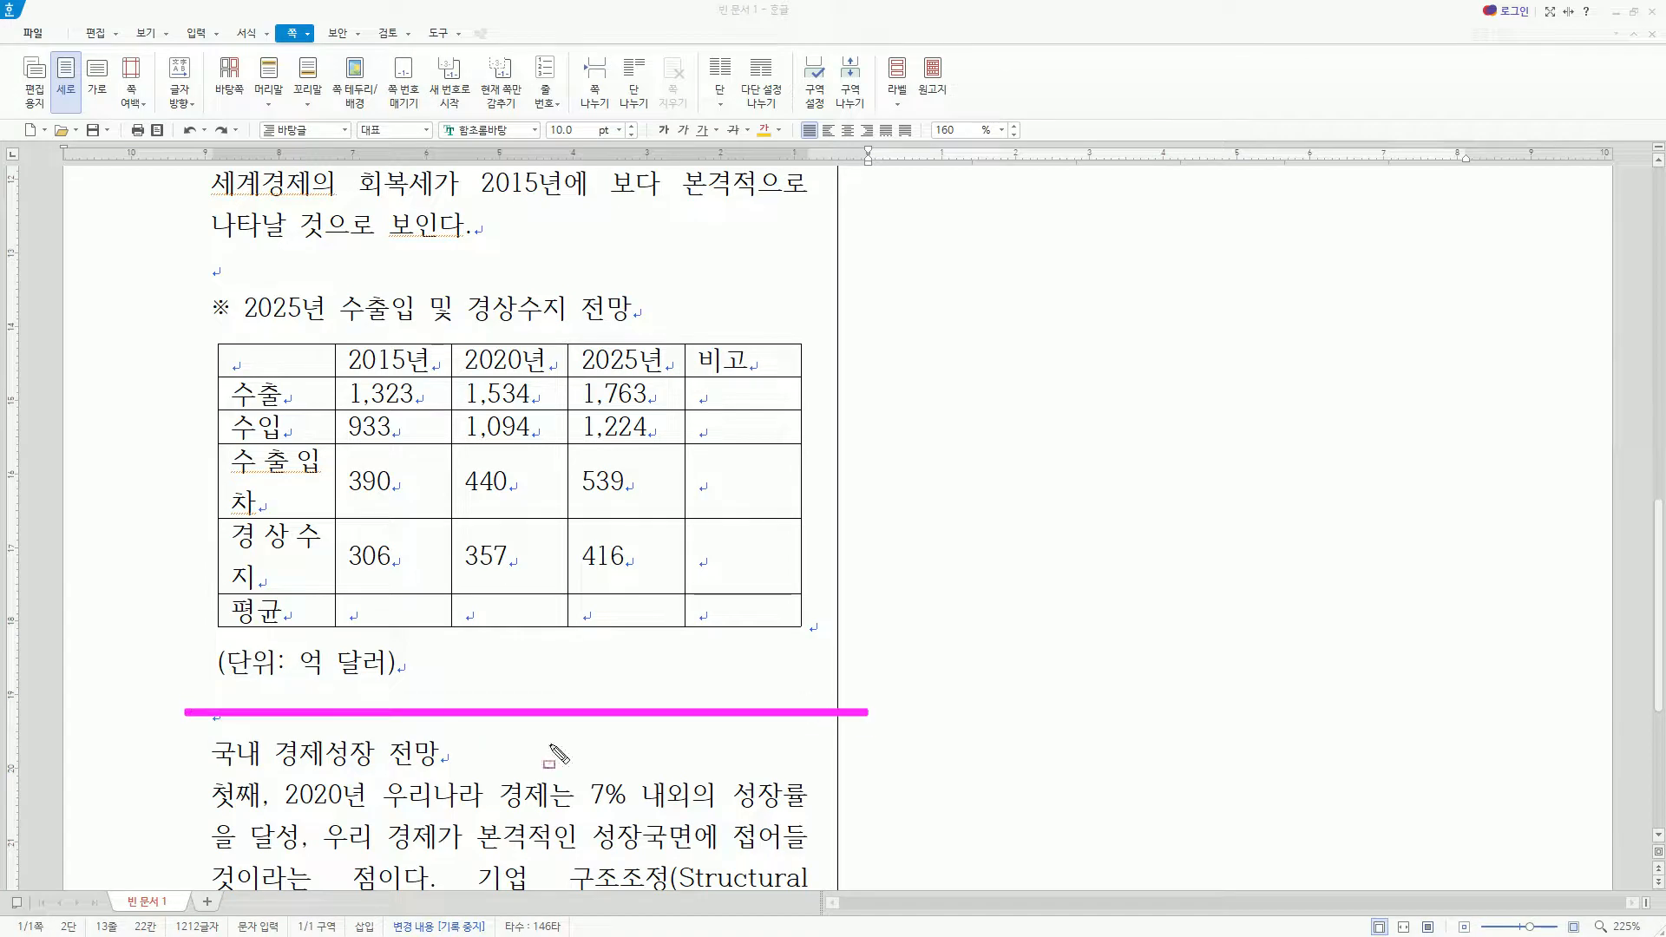
left_click(418, 786)
scroll(1097, 688, "up", 6)
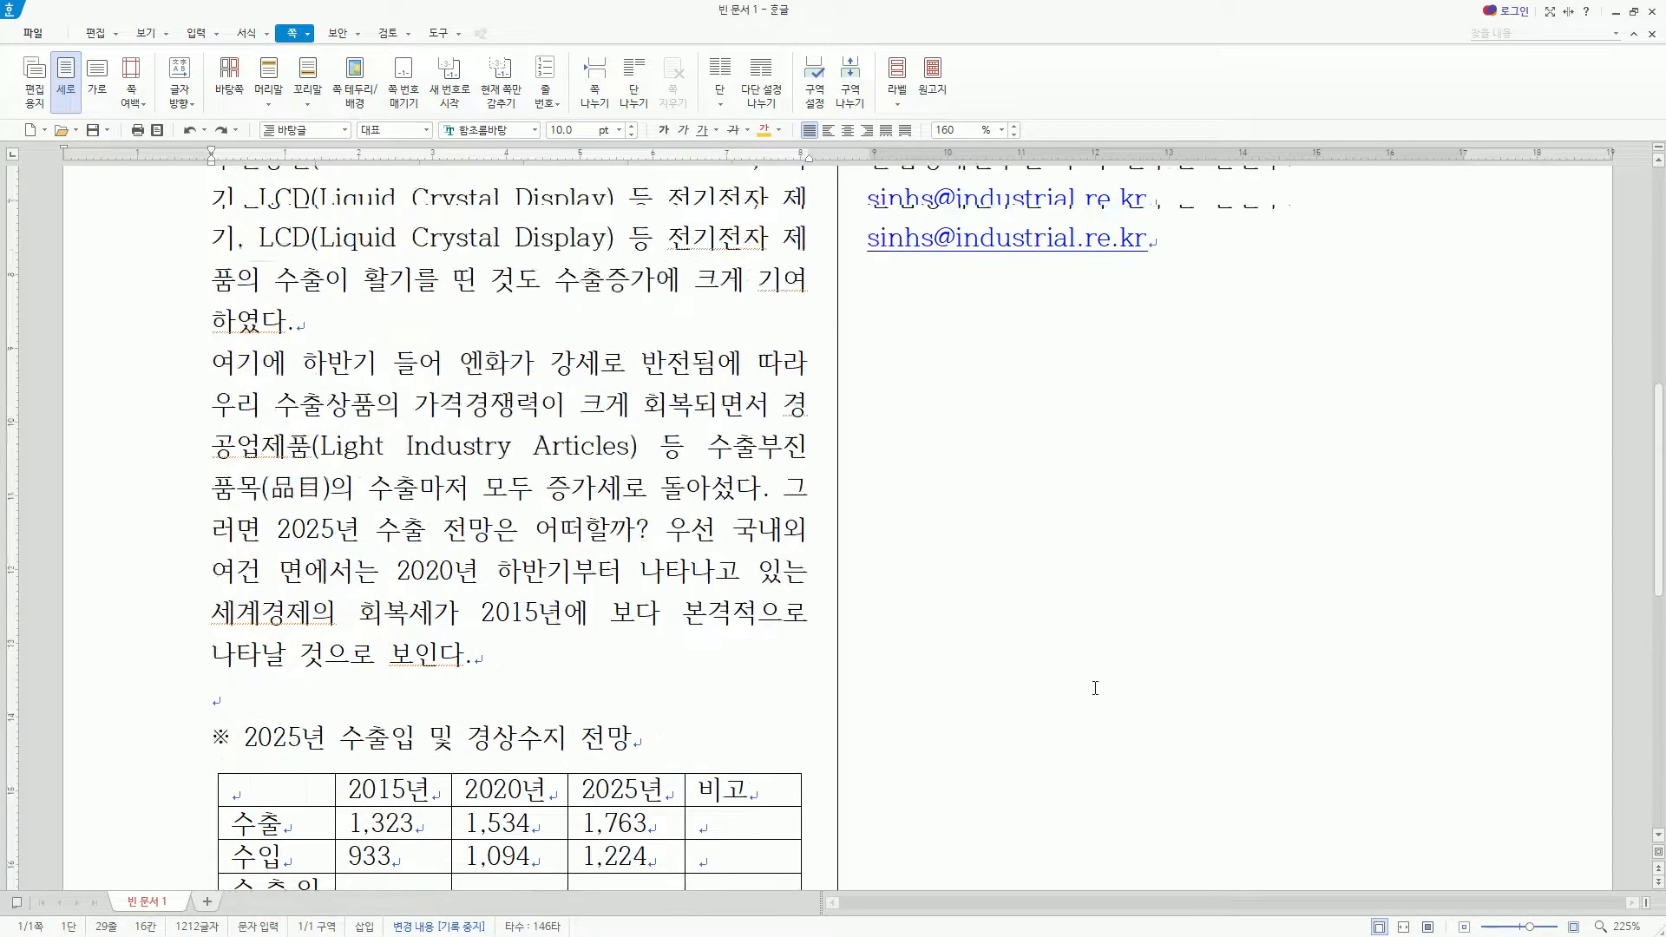
left_click(1306, 629)
scroll(1308, 653, "up", 2)
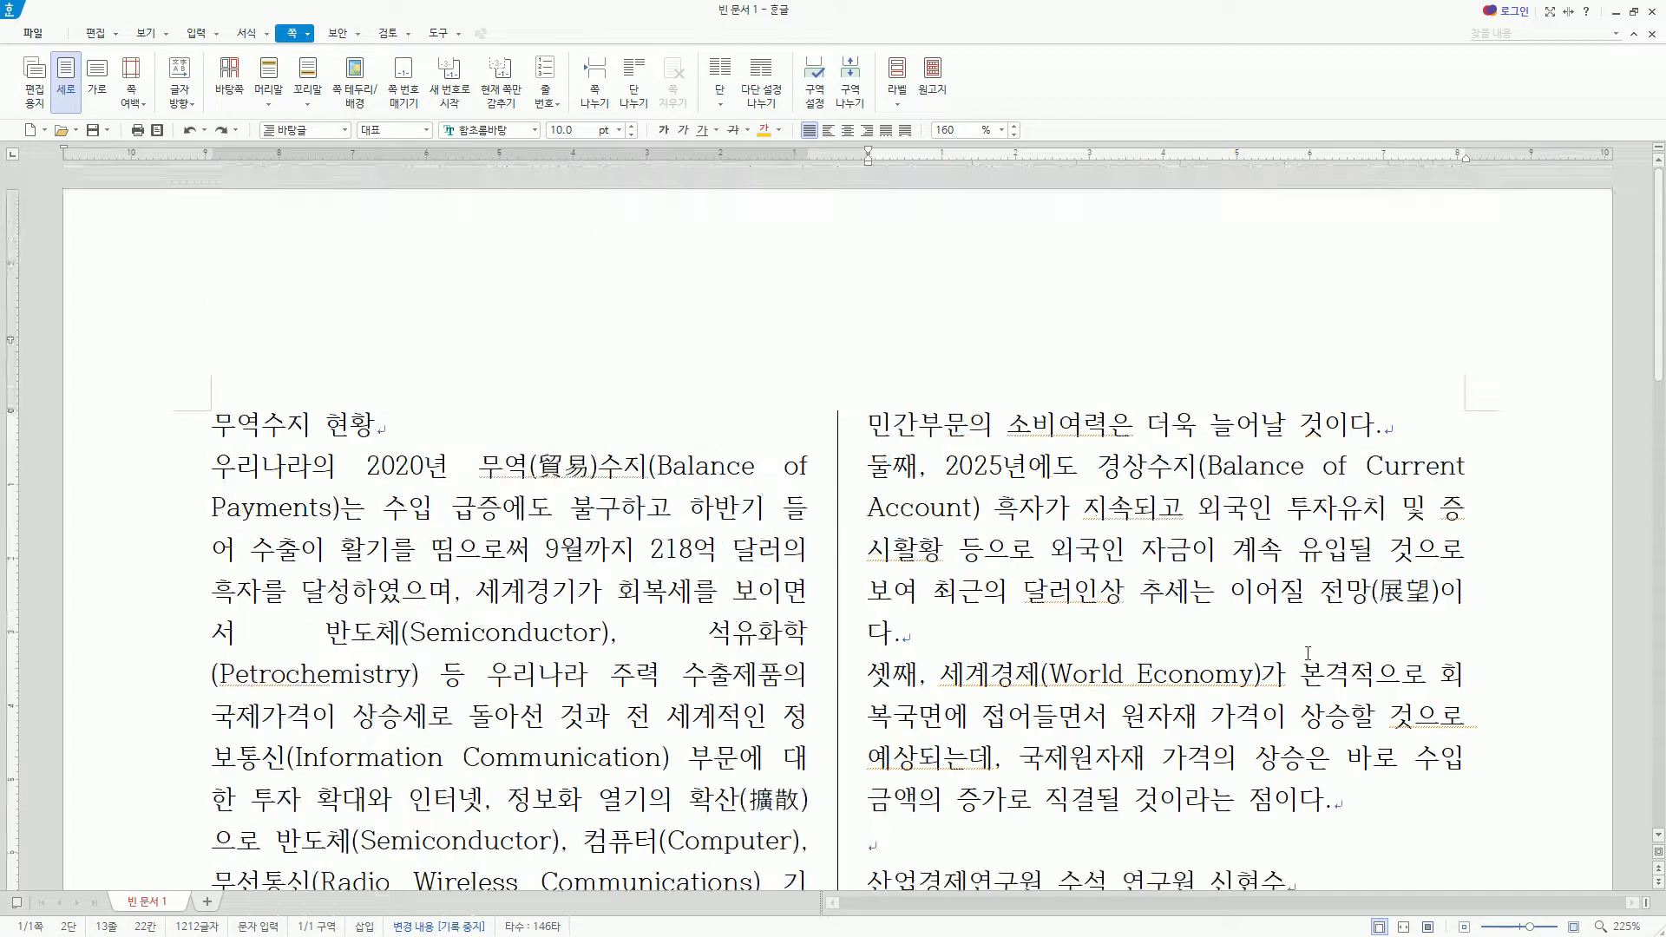
scroll(1308, 653, "down", 3)
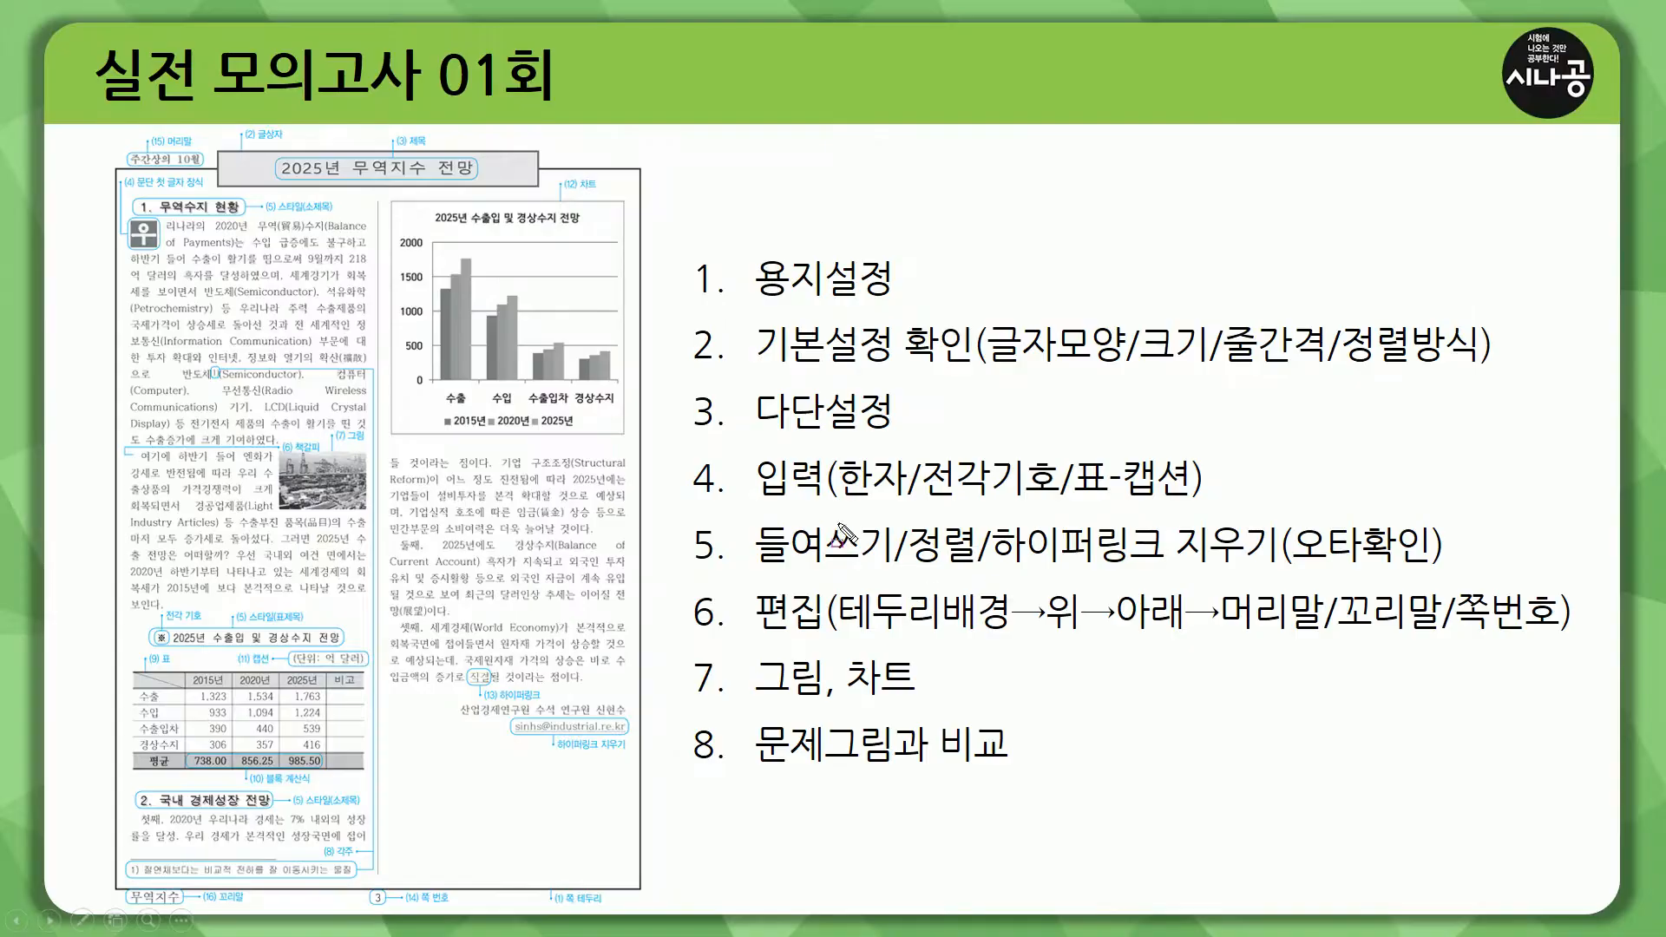
left_click_drag(749, 505, 1277, 503)
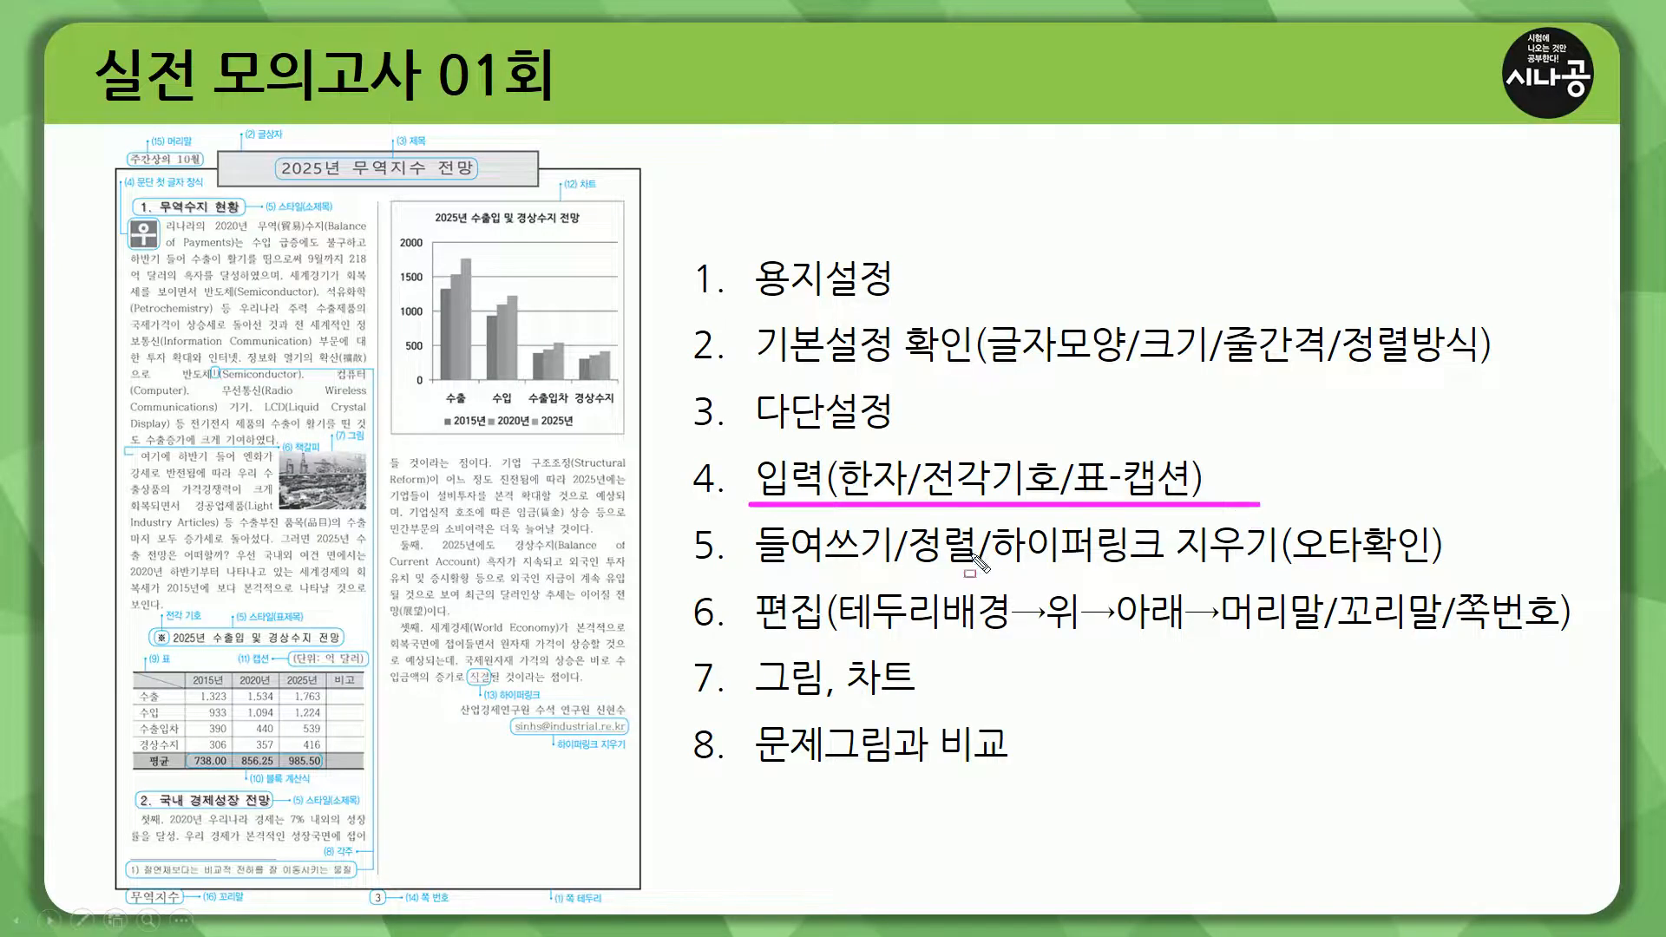
mouse_move(759, 519)
left_mouse_down()
mouse_move(895, 574)
mouse_move(1275, 568)
left_mouse_up()
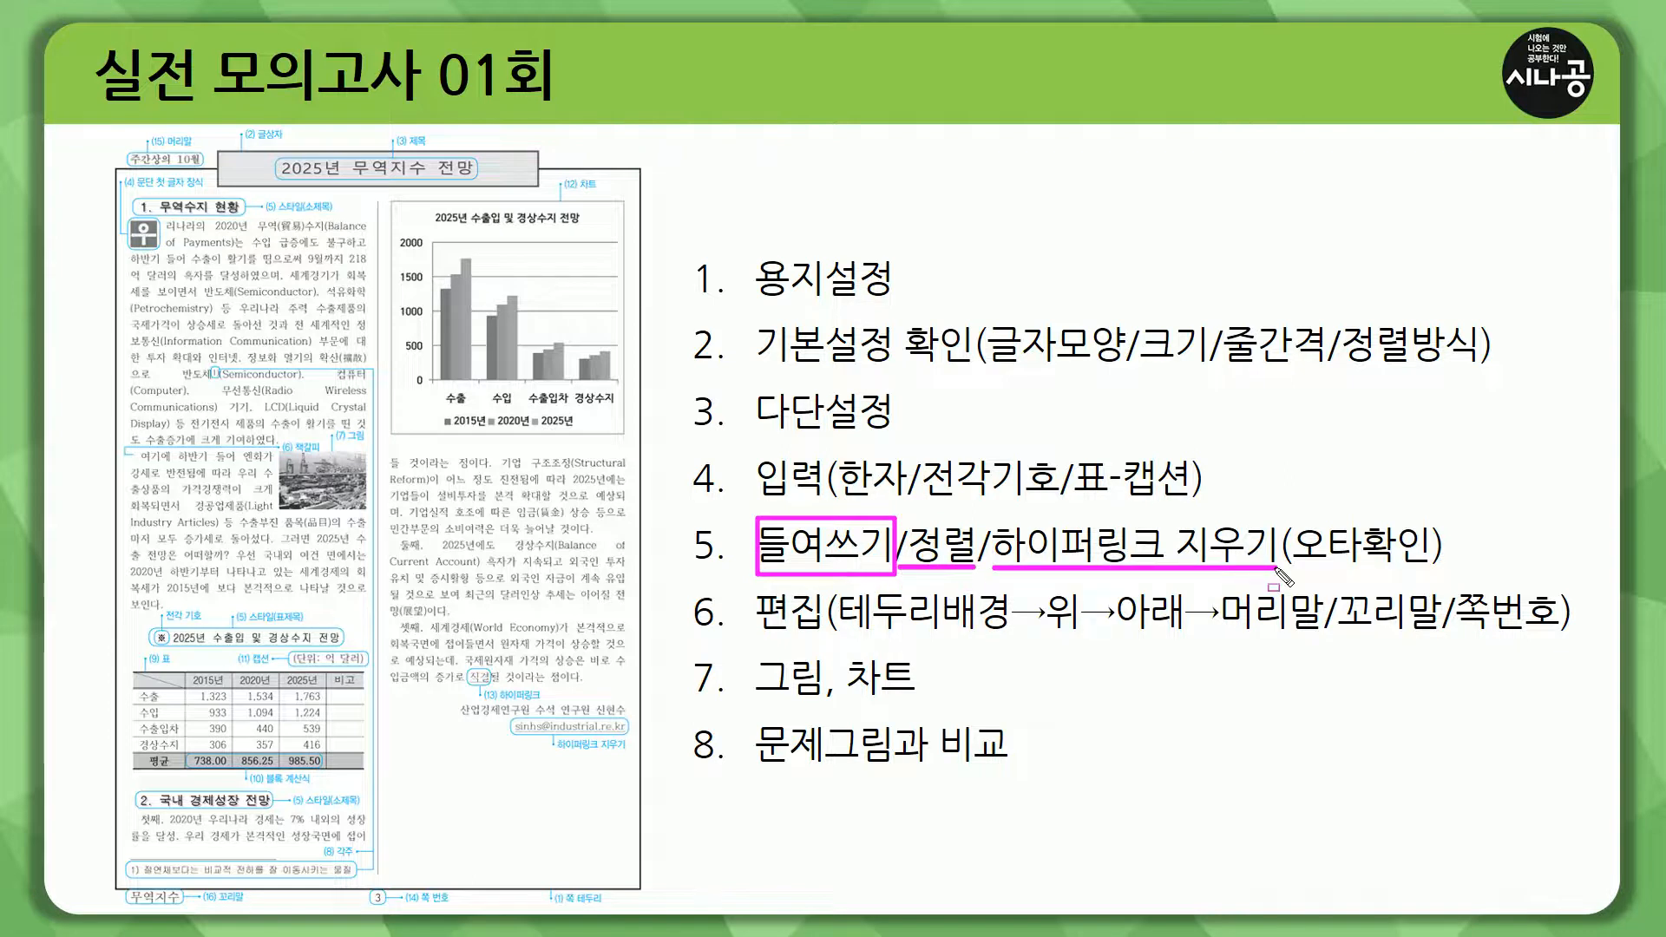
left_click_drag(1299, 568, 1441, 568)
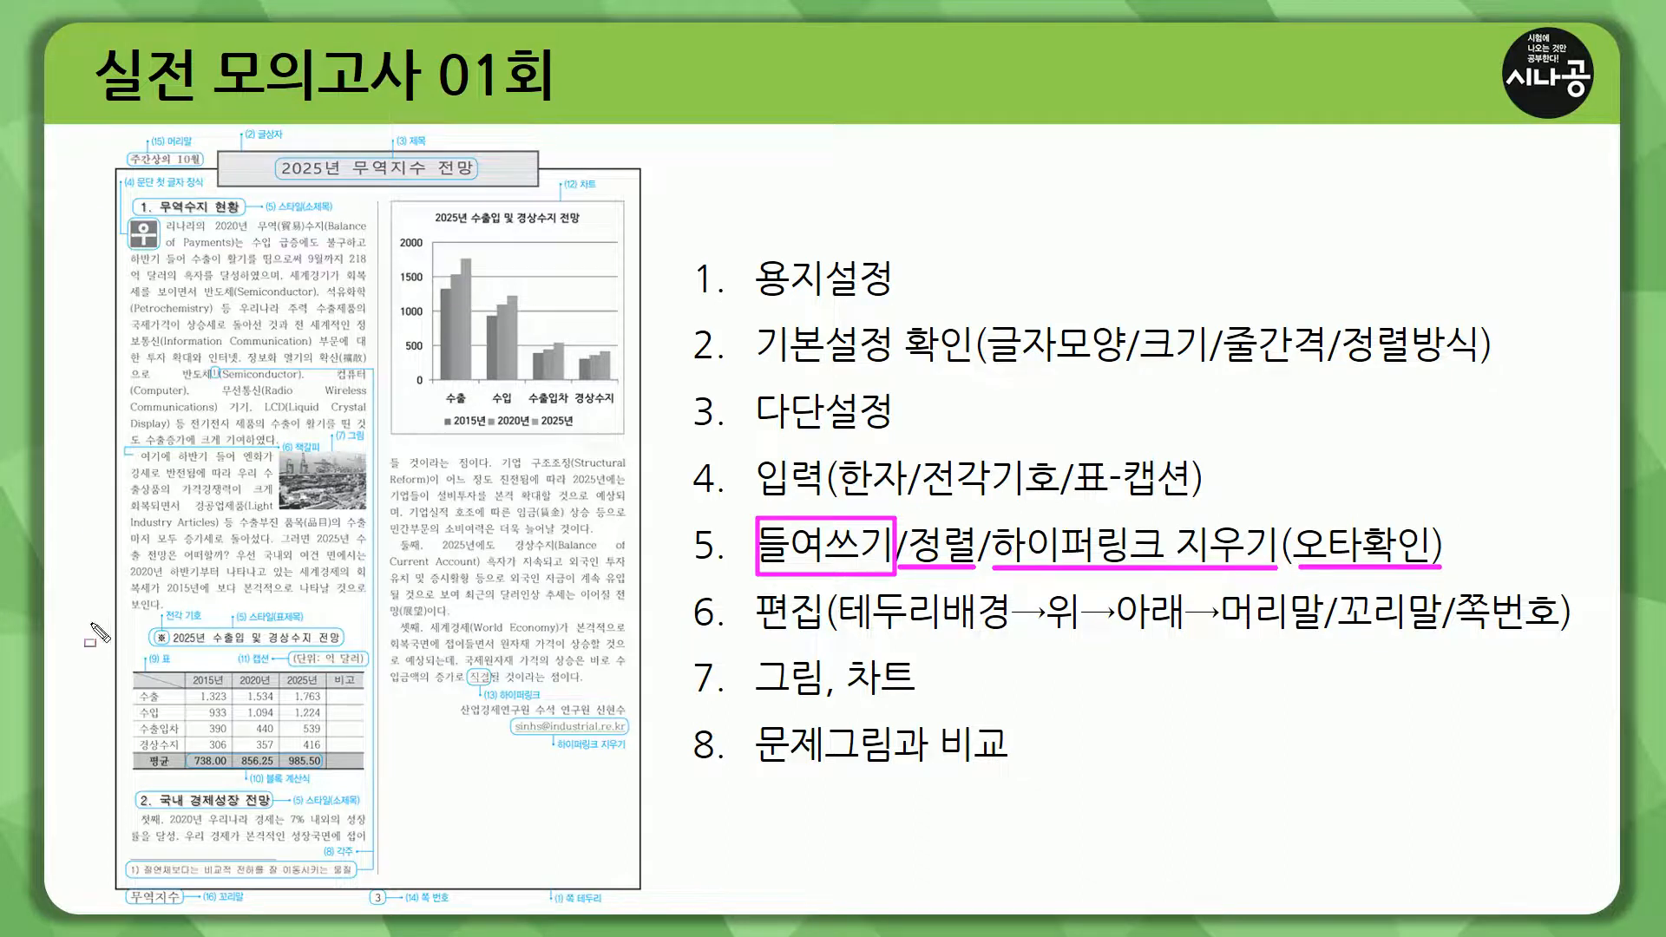
left_click_drag(125, 449, 141, 469)
left_click_drag(129, 815, 144, 828)
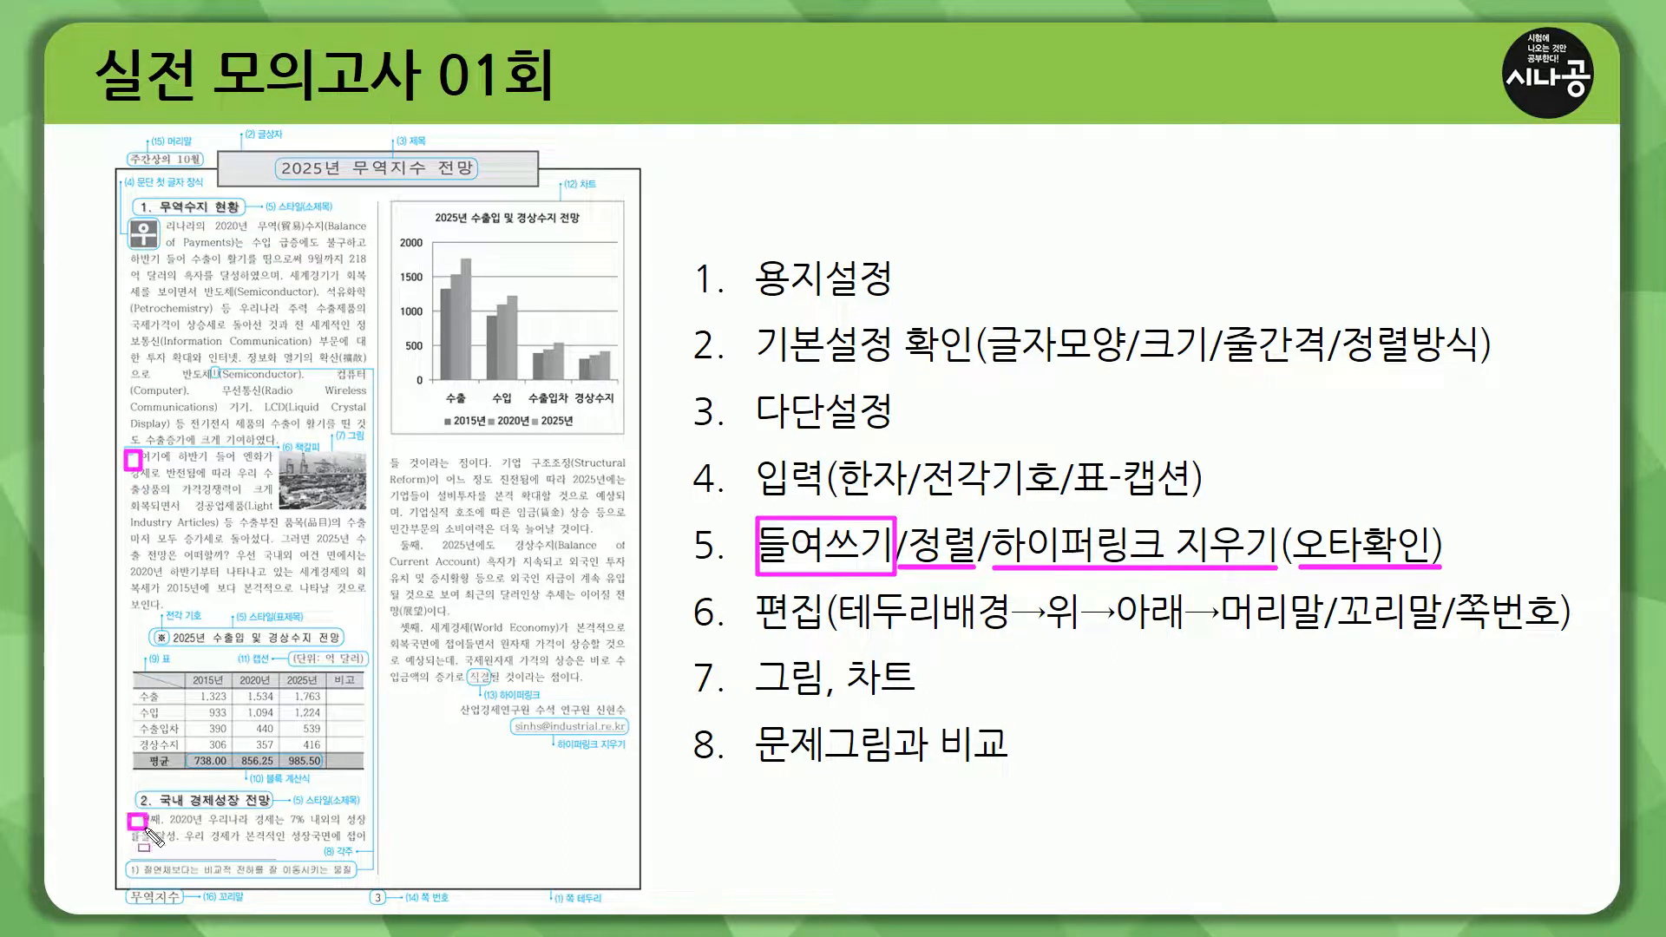
left_click_drag(379, 540, 407, 548)
left_click_drag(378, 619, 402, 635)
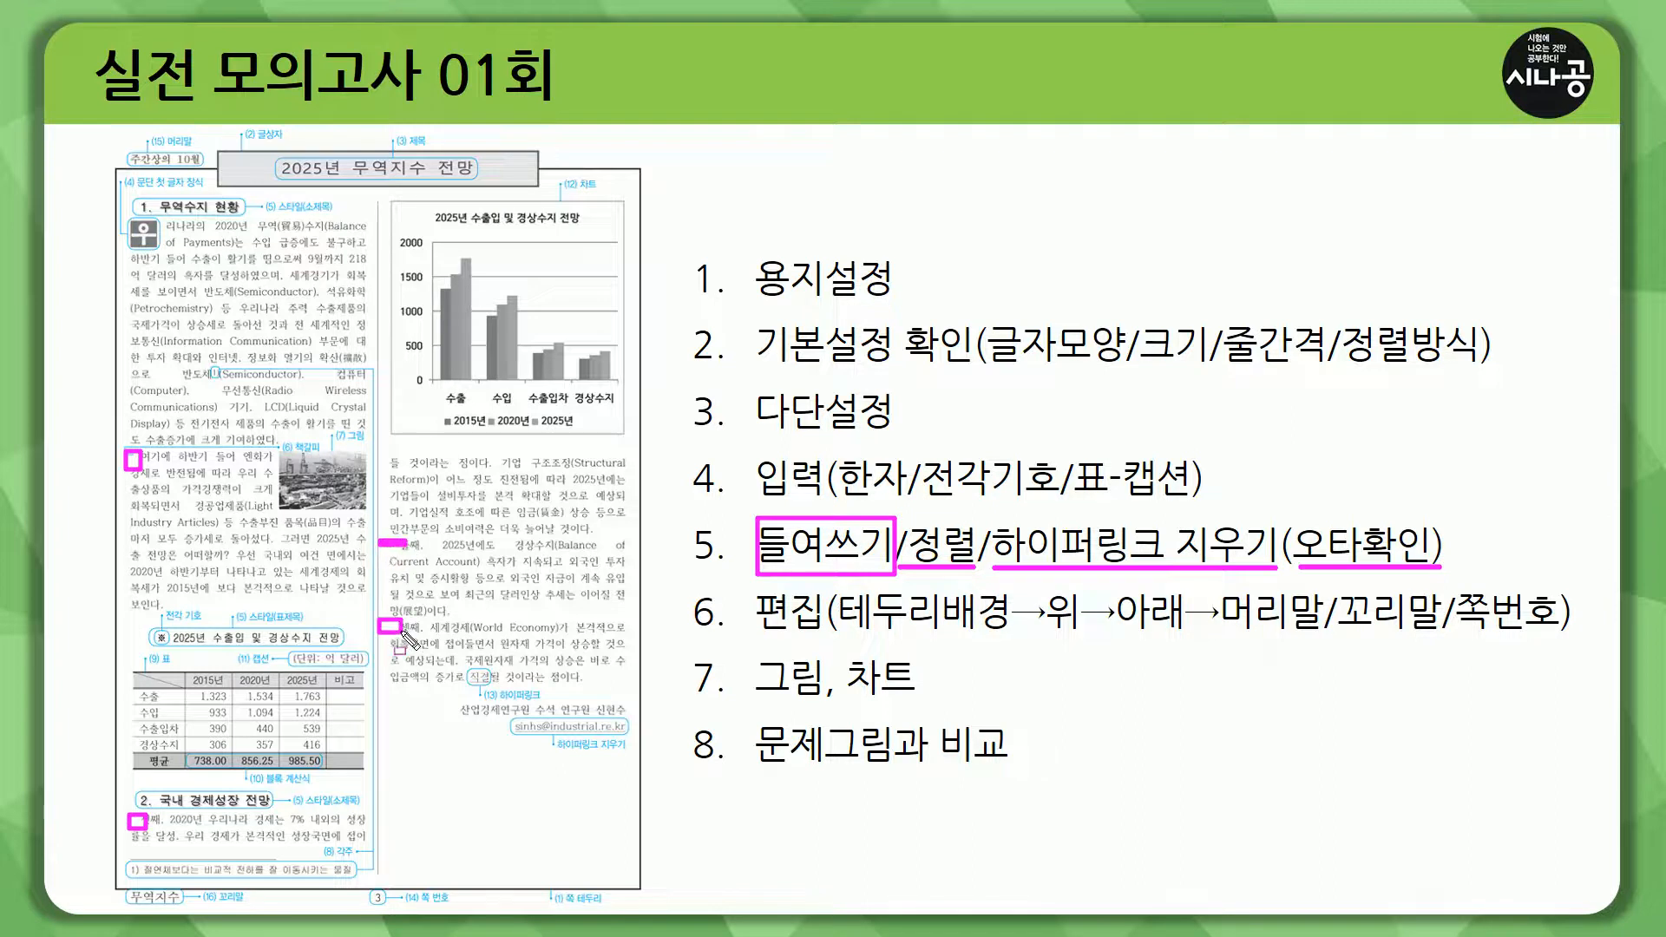
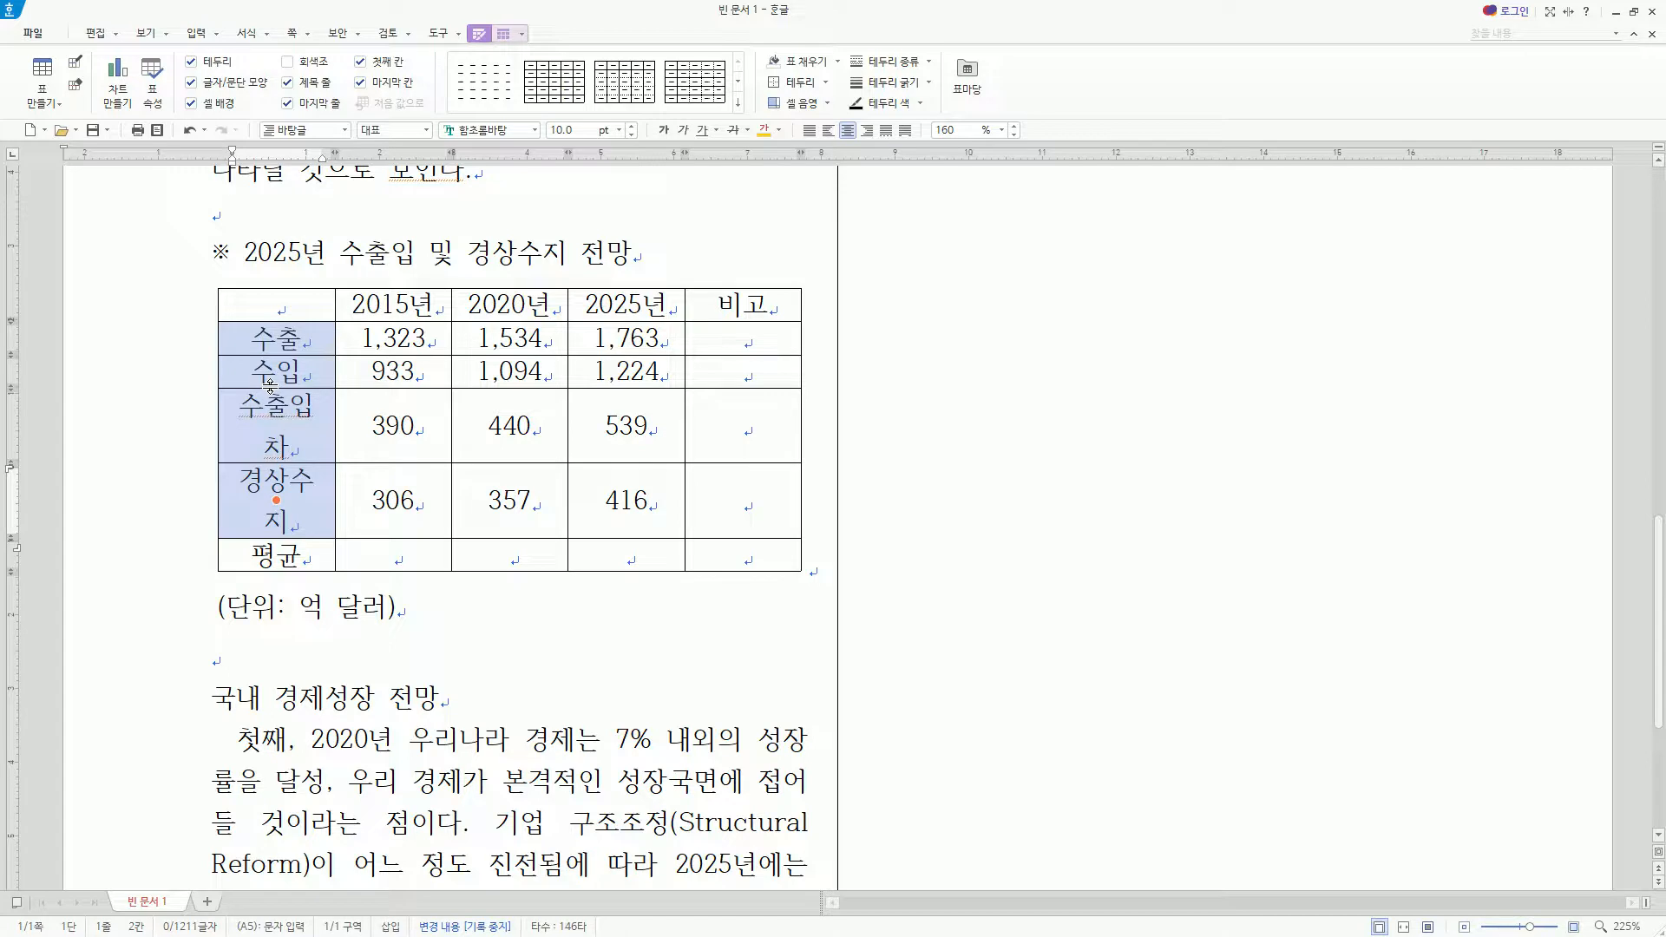
Left-align the row labels 수출 through 경상수지 and right-align the 2015년 to 2025년 value cells, including the 평균 row
key("ctrl+shift+l")
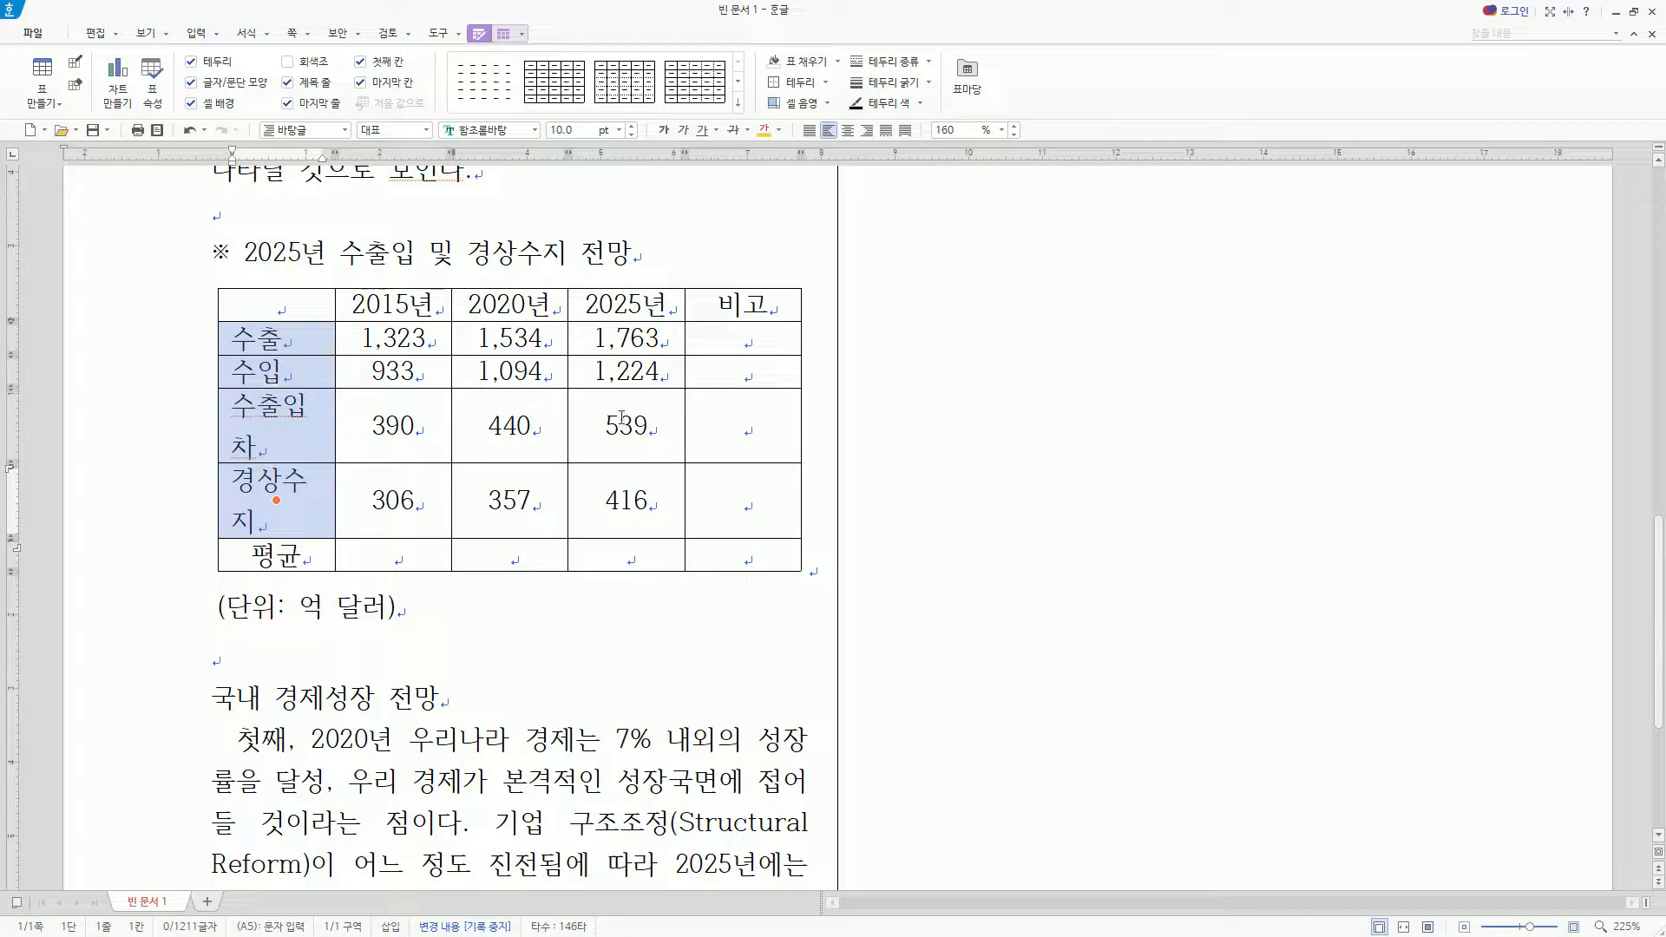
left_click_drag(390, 340, 597, 555)
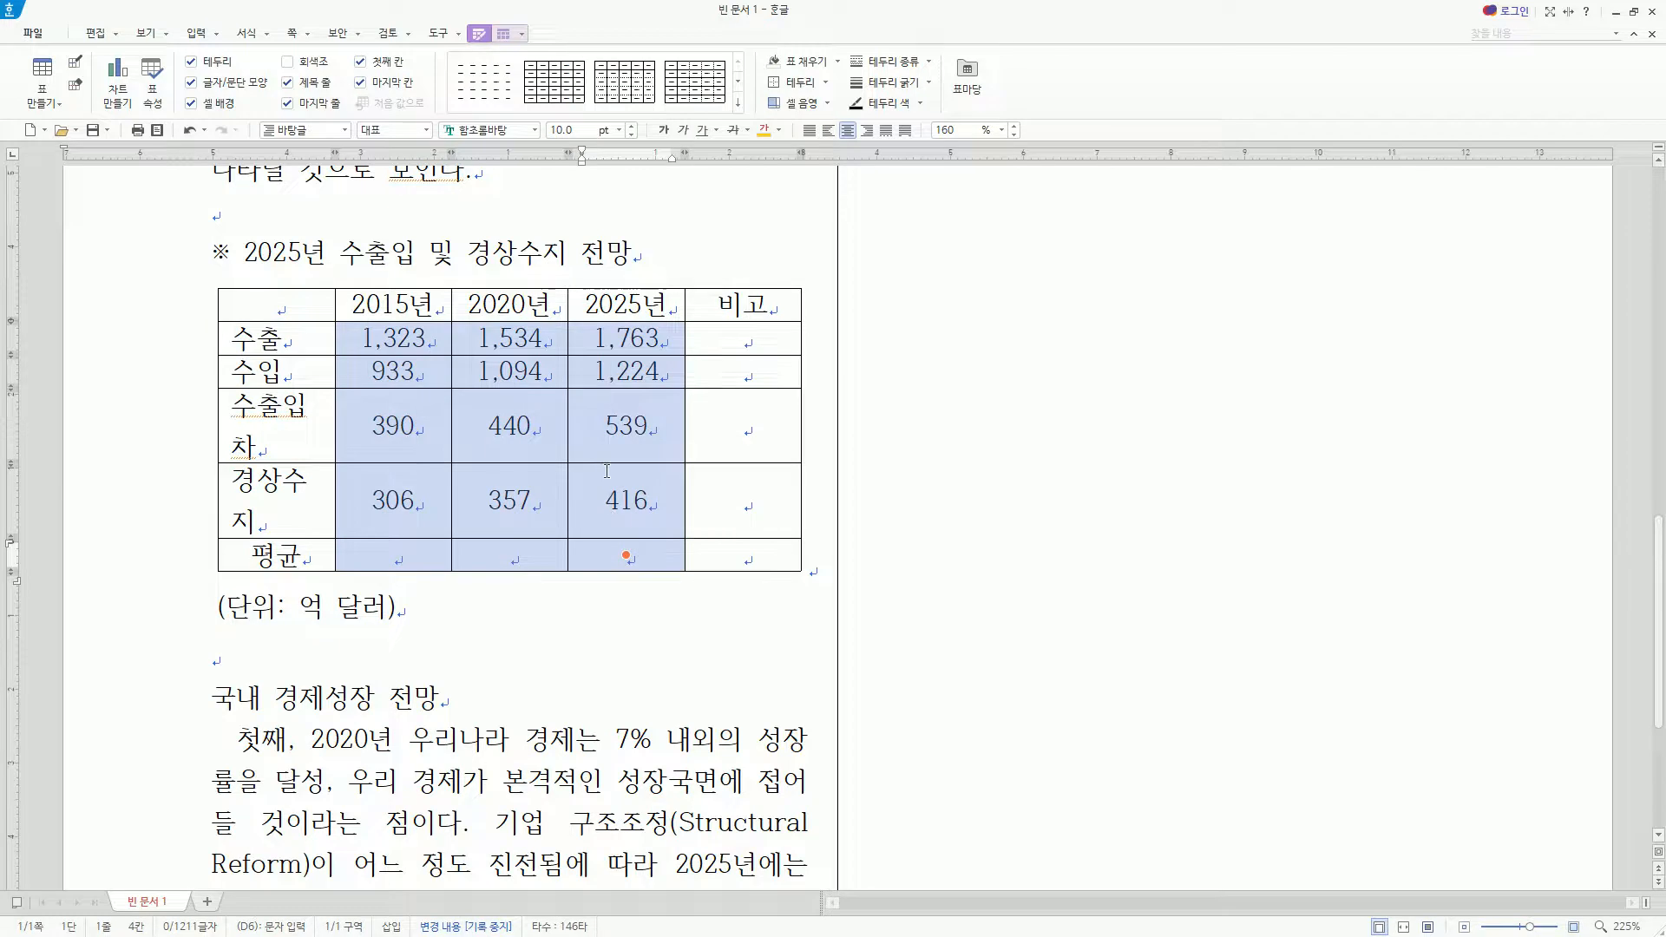
key("ctrl+shift+r")
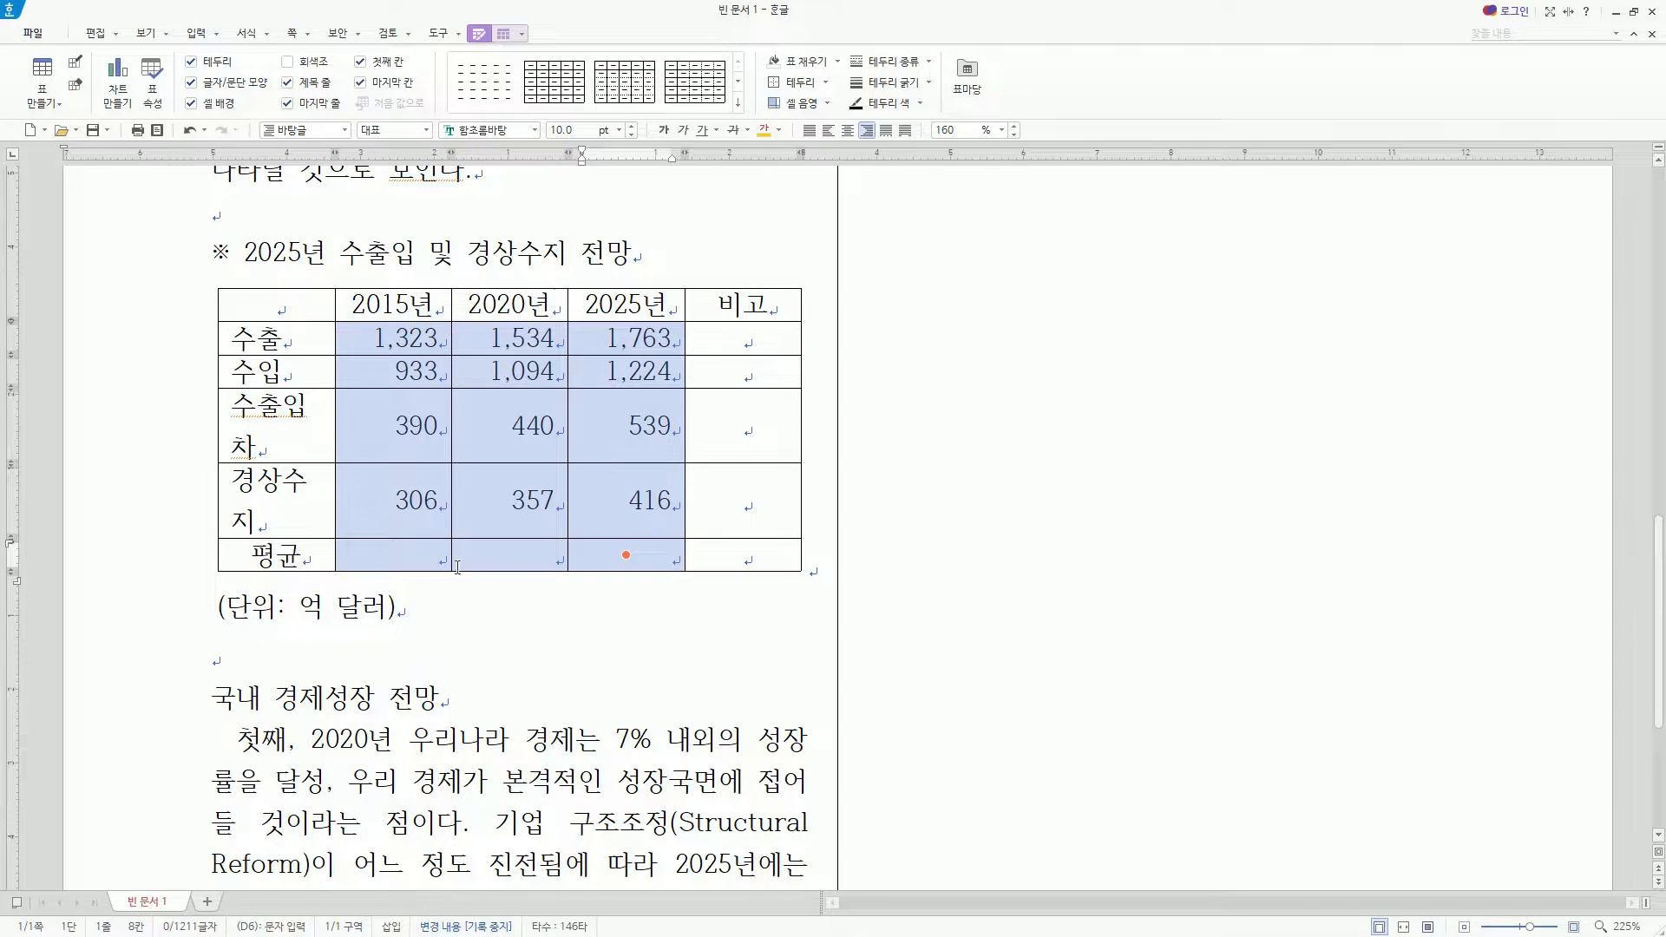
Right-align the table caption "(단위: 억 달러)"
left_click(327, 610)
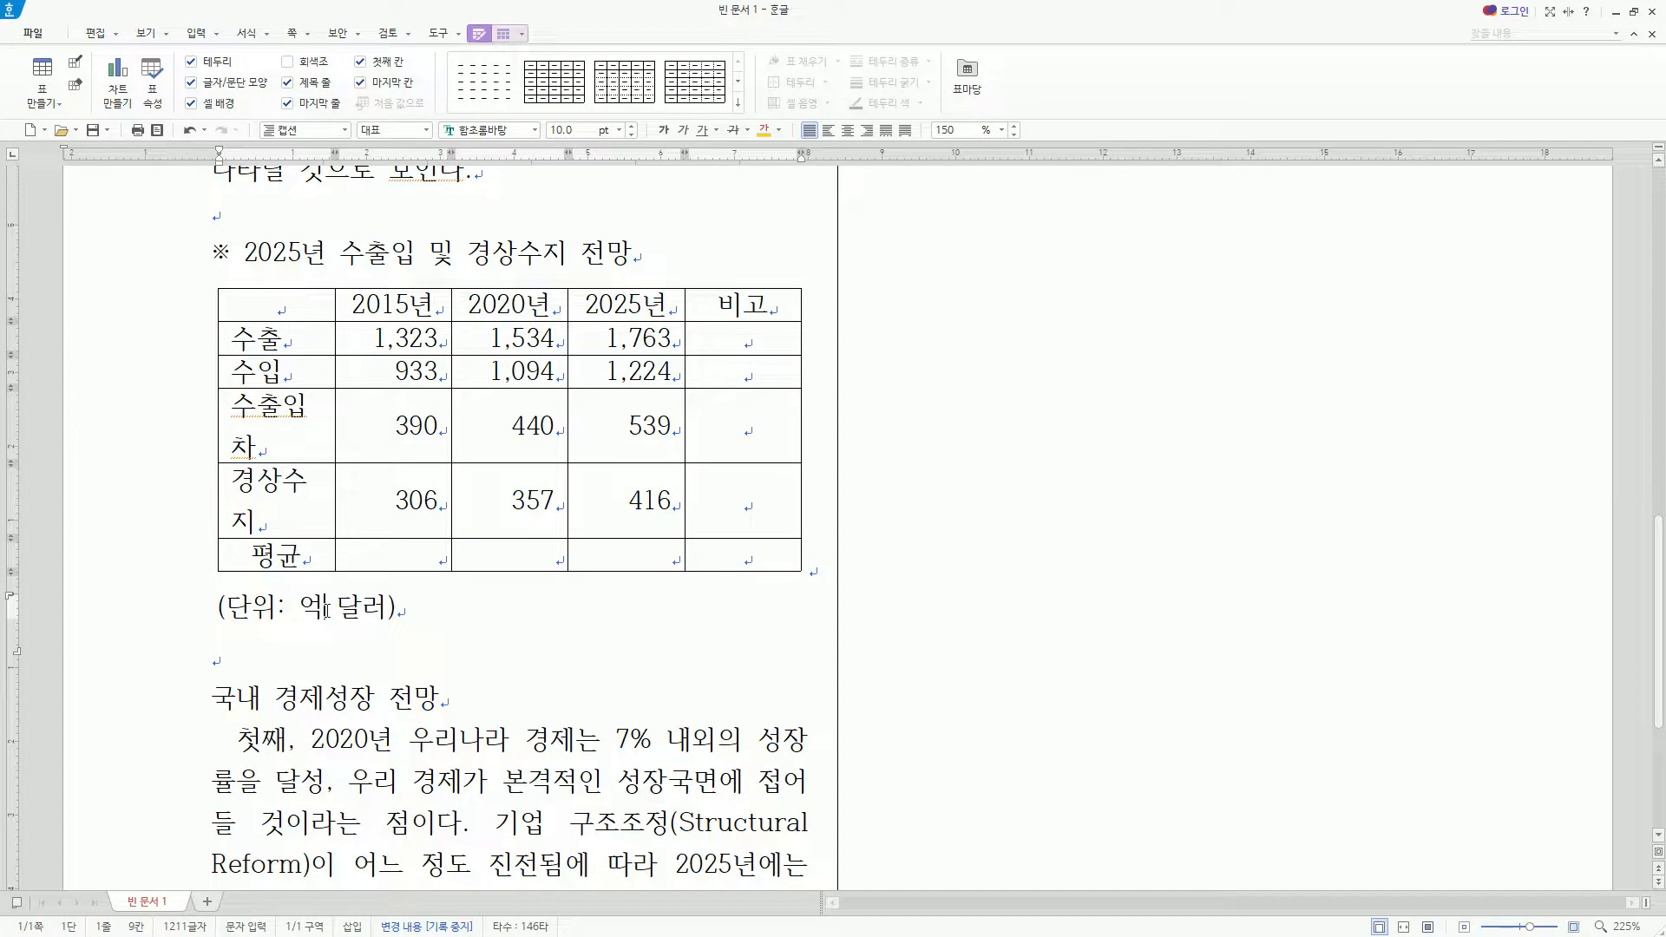
key("ctrl+shift+r")
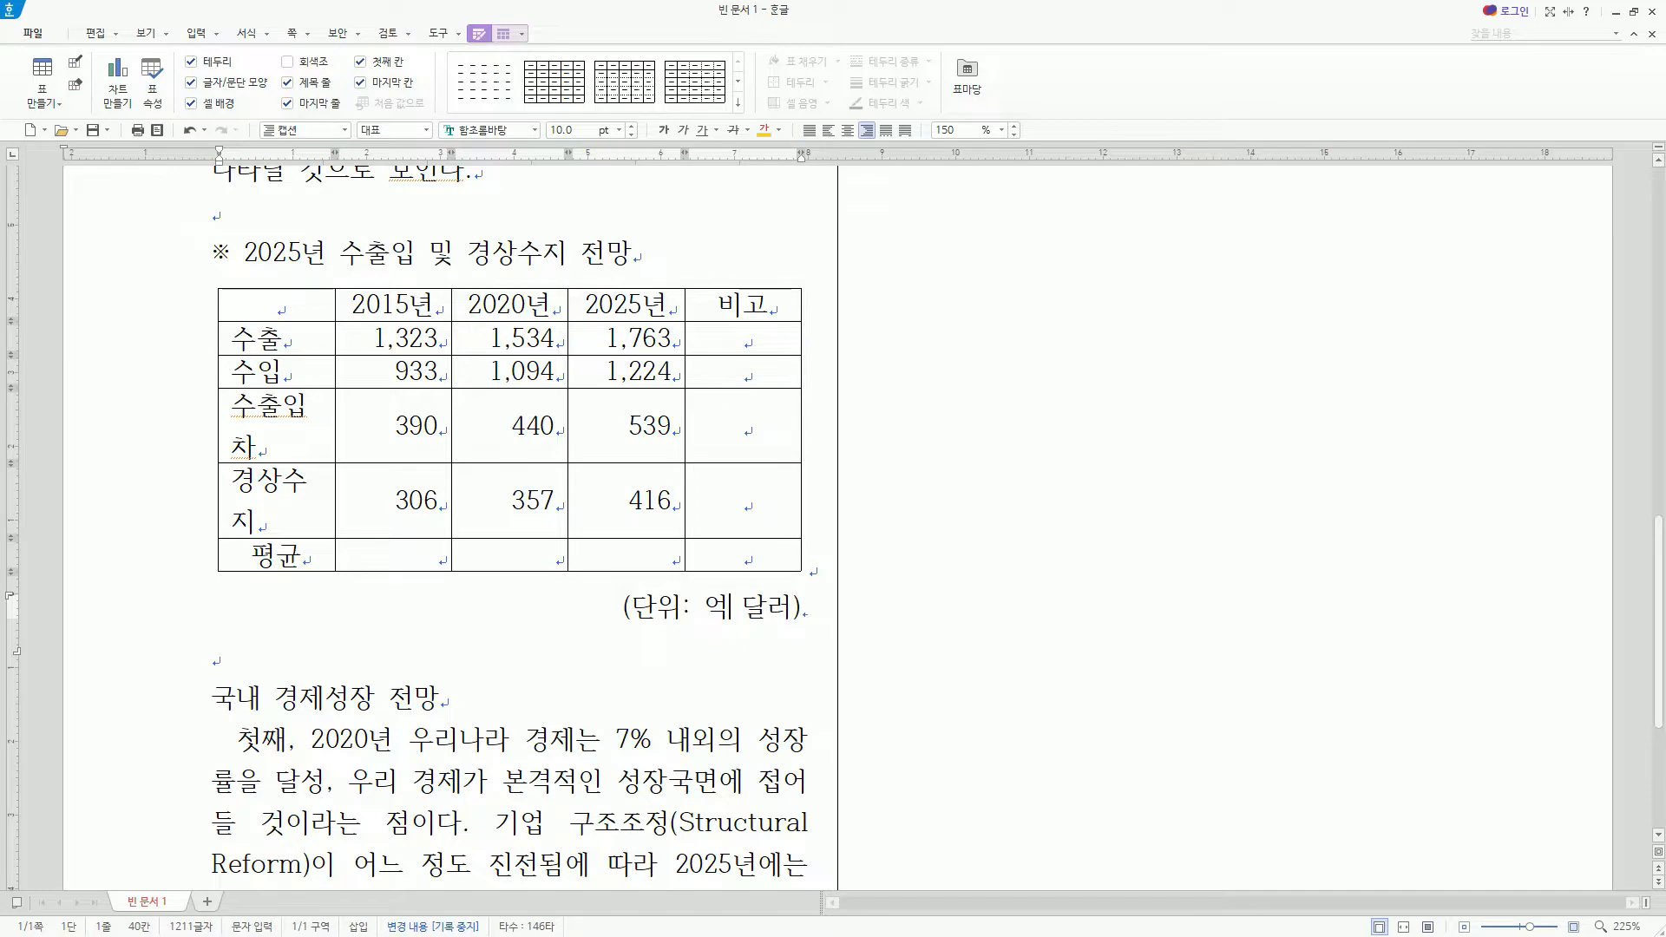
key("alt+Tab")
left_click_drag(696, 576, 1481, 573)
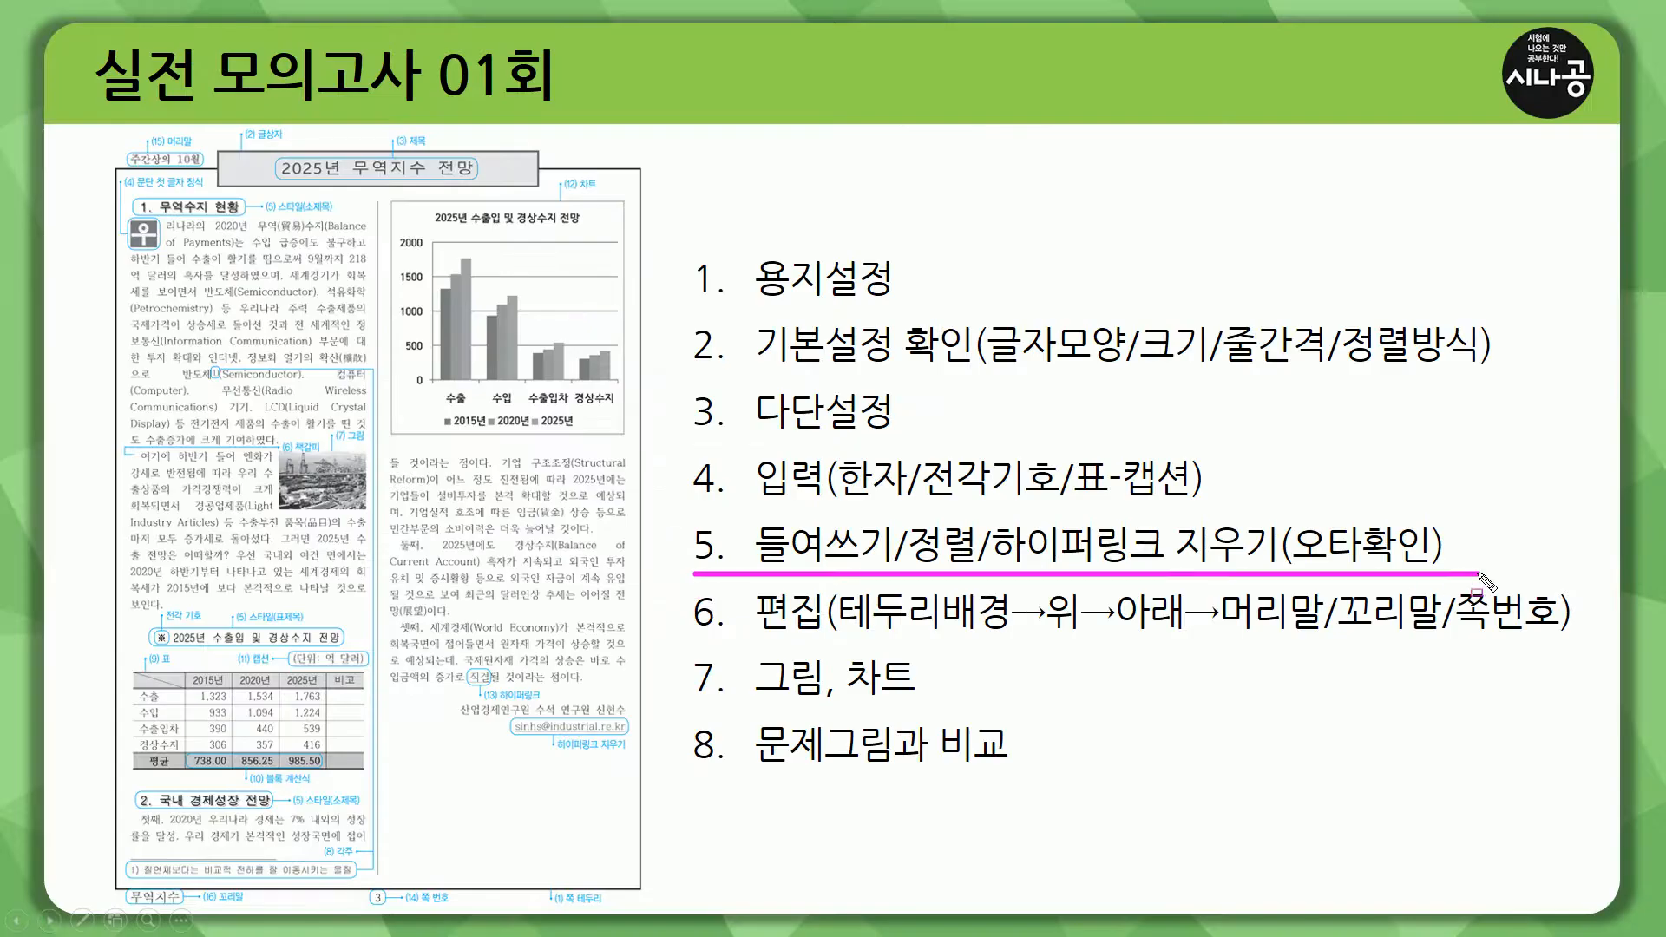
mouse_move(743, 606)
left_mouse_down()
mouse_move(806, 642)
mouse_move(1012, 637)
left_mouse_up()
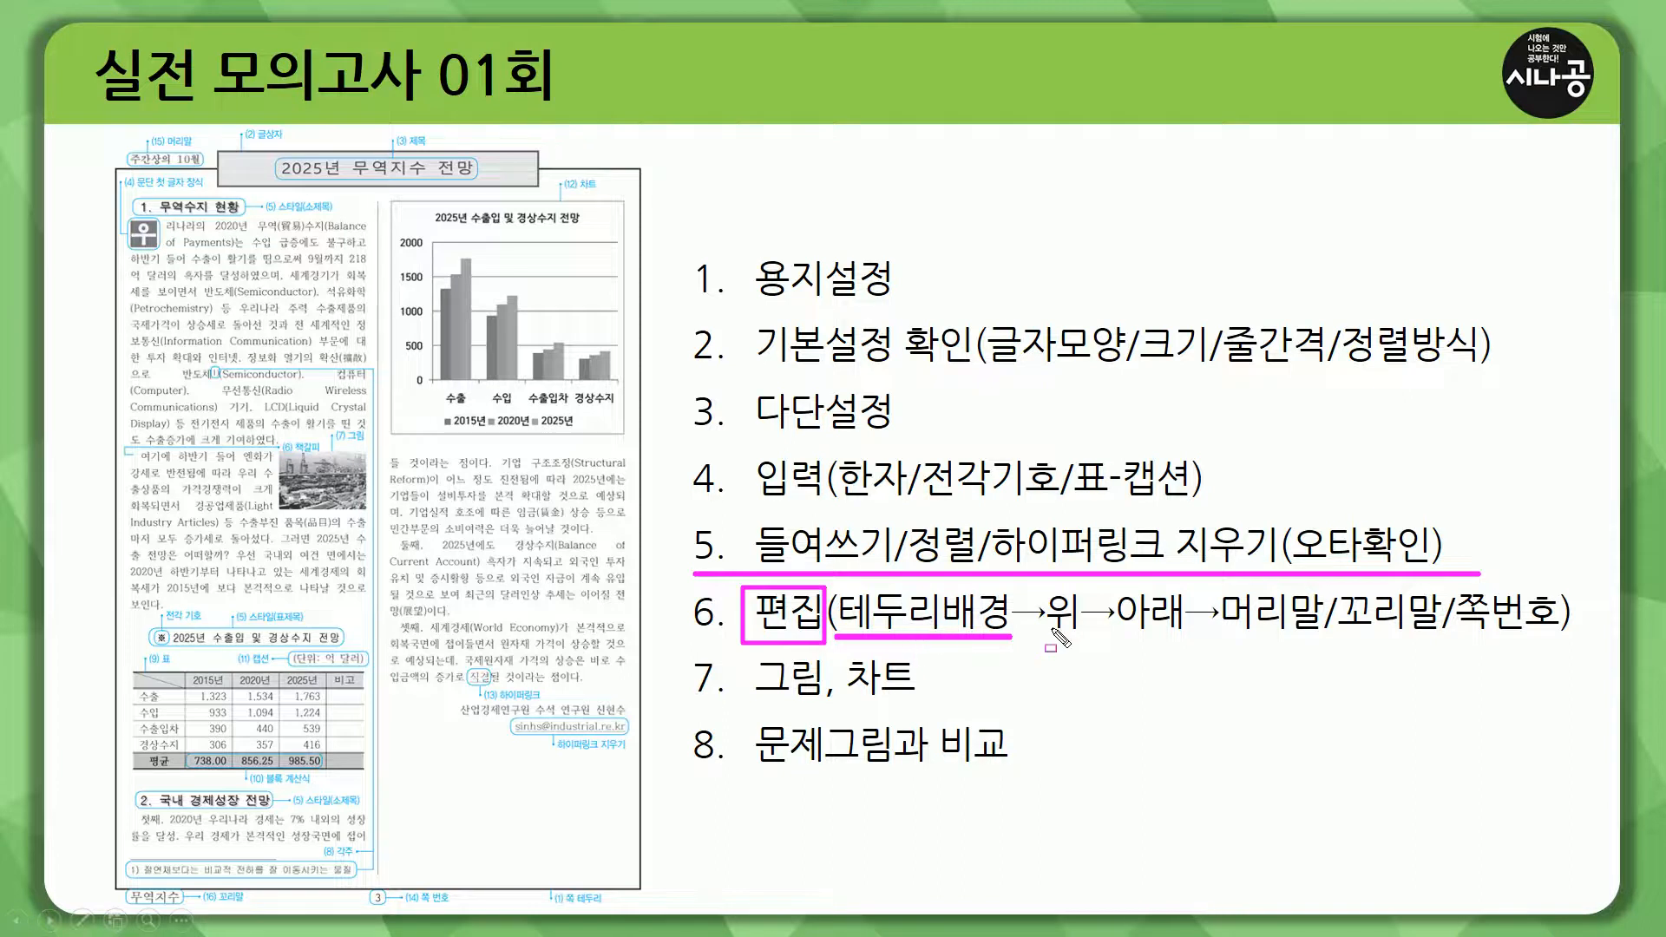
mouse_move(1040, 639)
left_mouse_down()
mouse_move(1100, 634)
mouse_move(1087, 592)
mouse_move(1200, 591)
left_mouse_up()
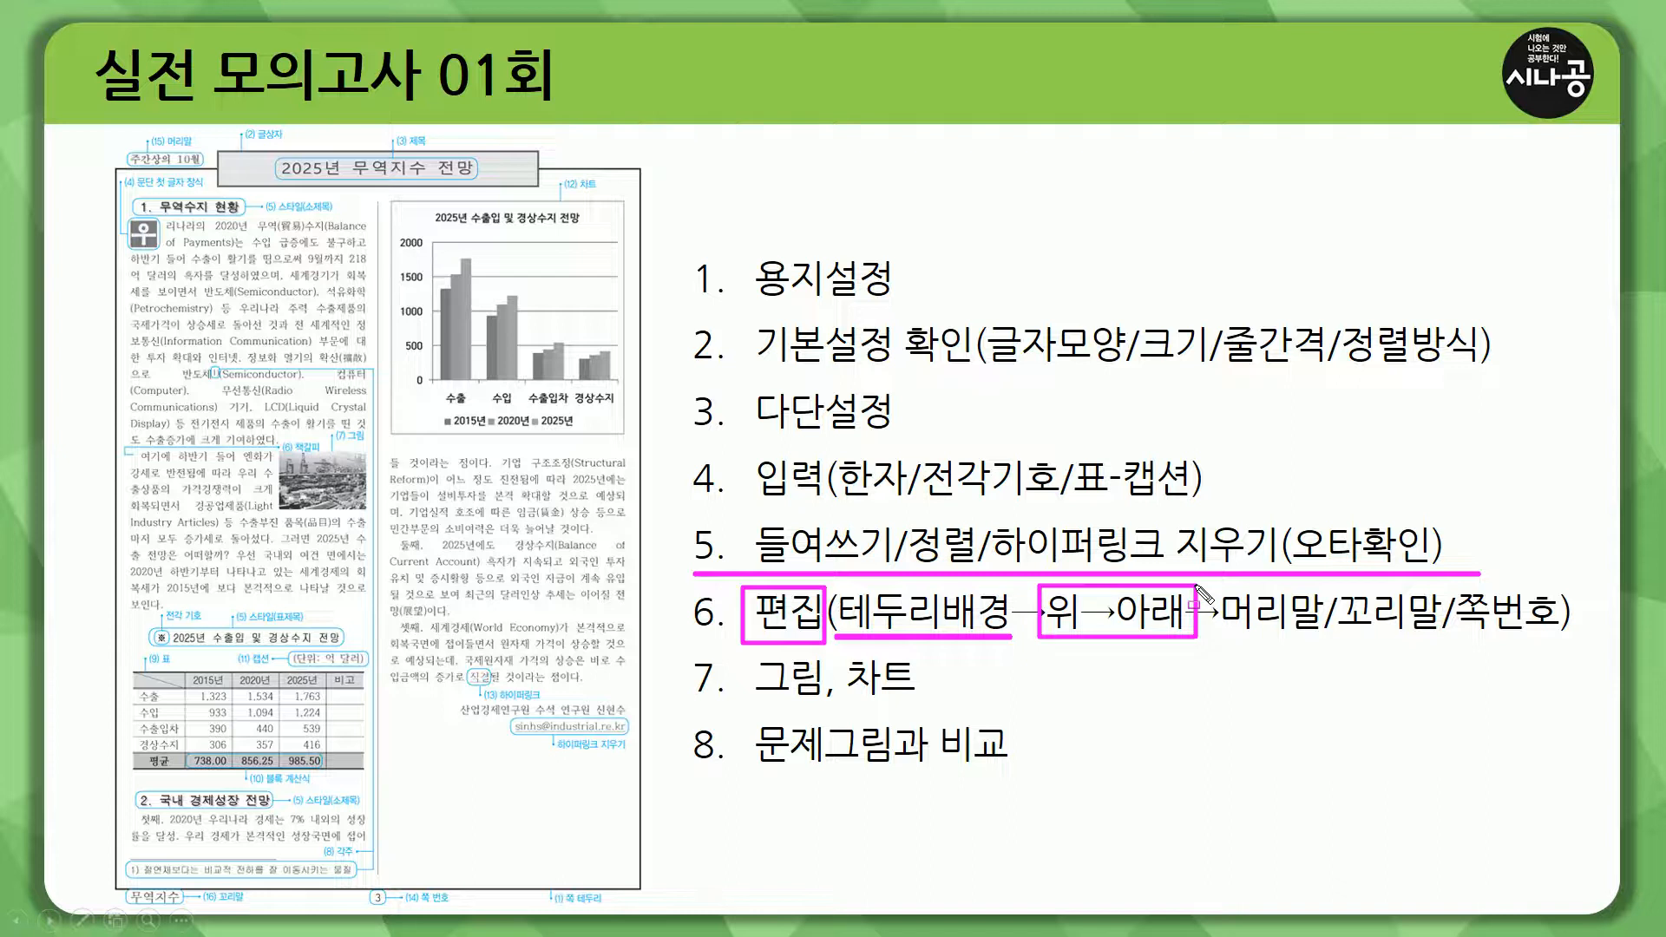
left_click_drag(260, 194, 337, 227)
mouse_move(265, 428)
left_mouse_down()
mouse_move(327, 469)
mouse_move(371, 447)
left_mouse_up()
left_click_drag(163, 600, 341, 651)
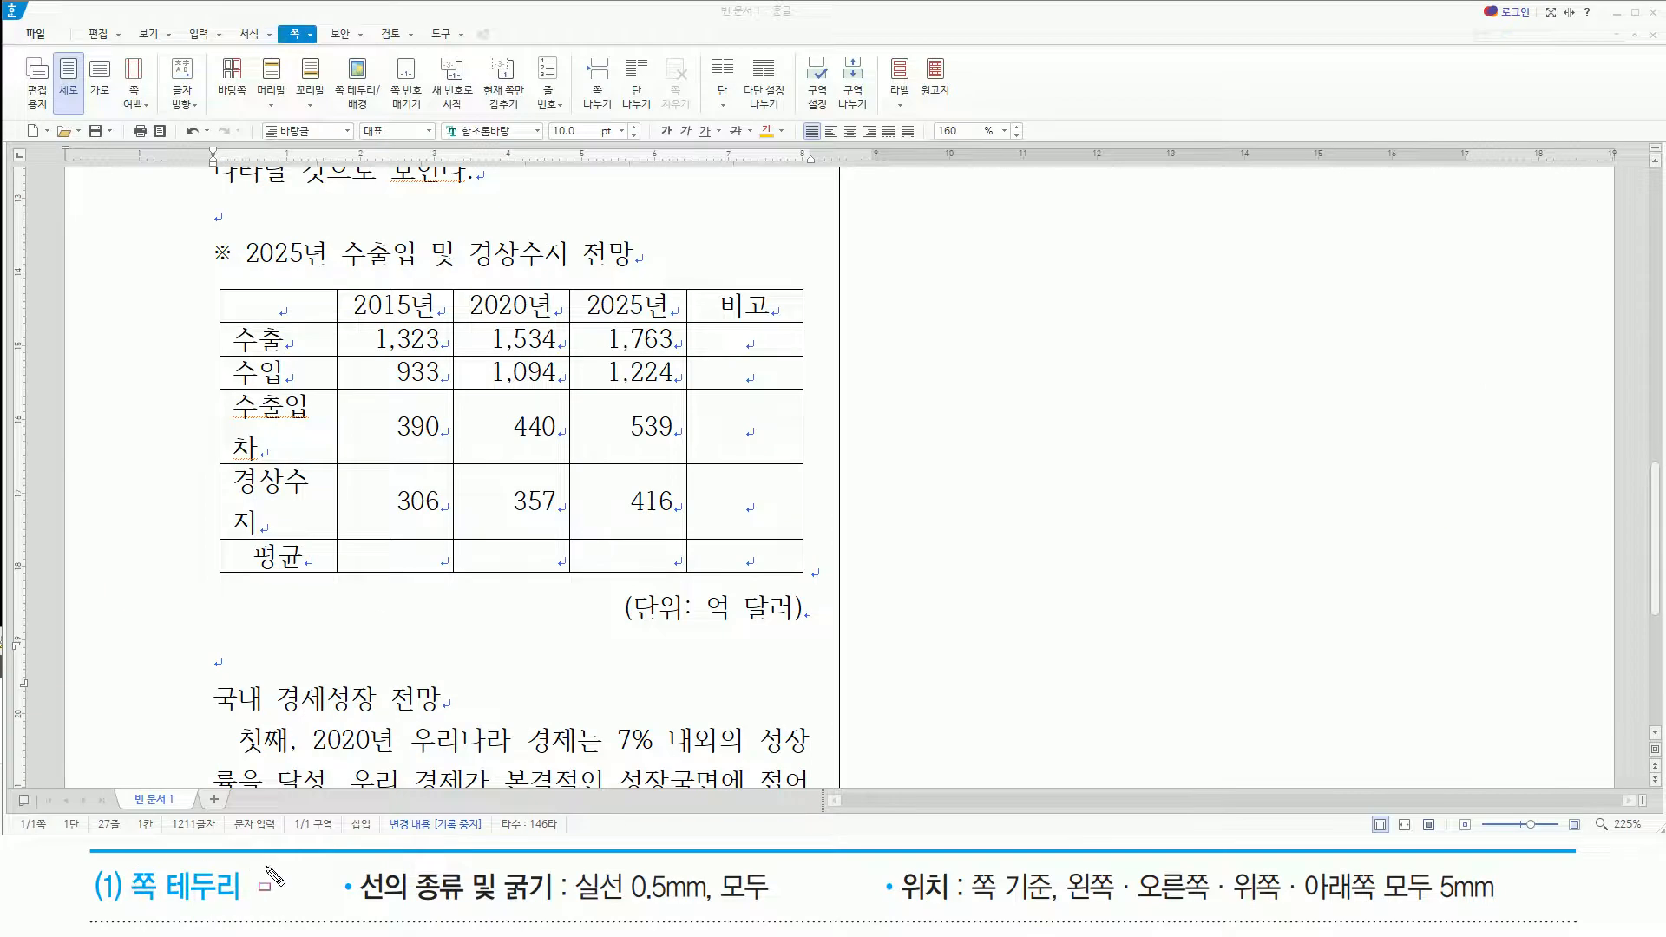
left_click_drag(274, 16, 320, 50)
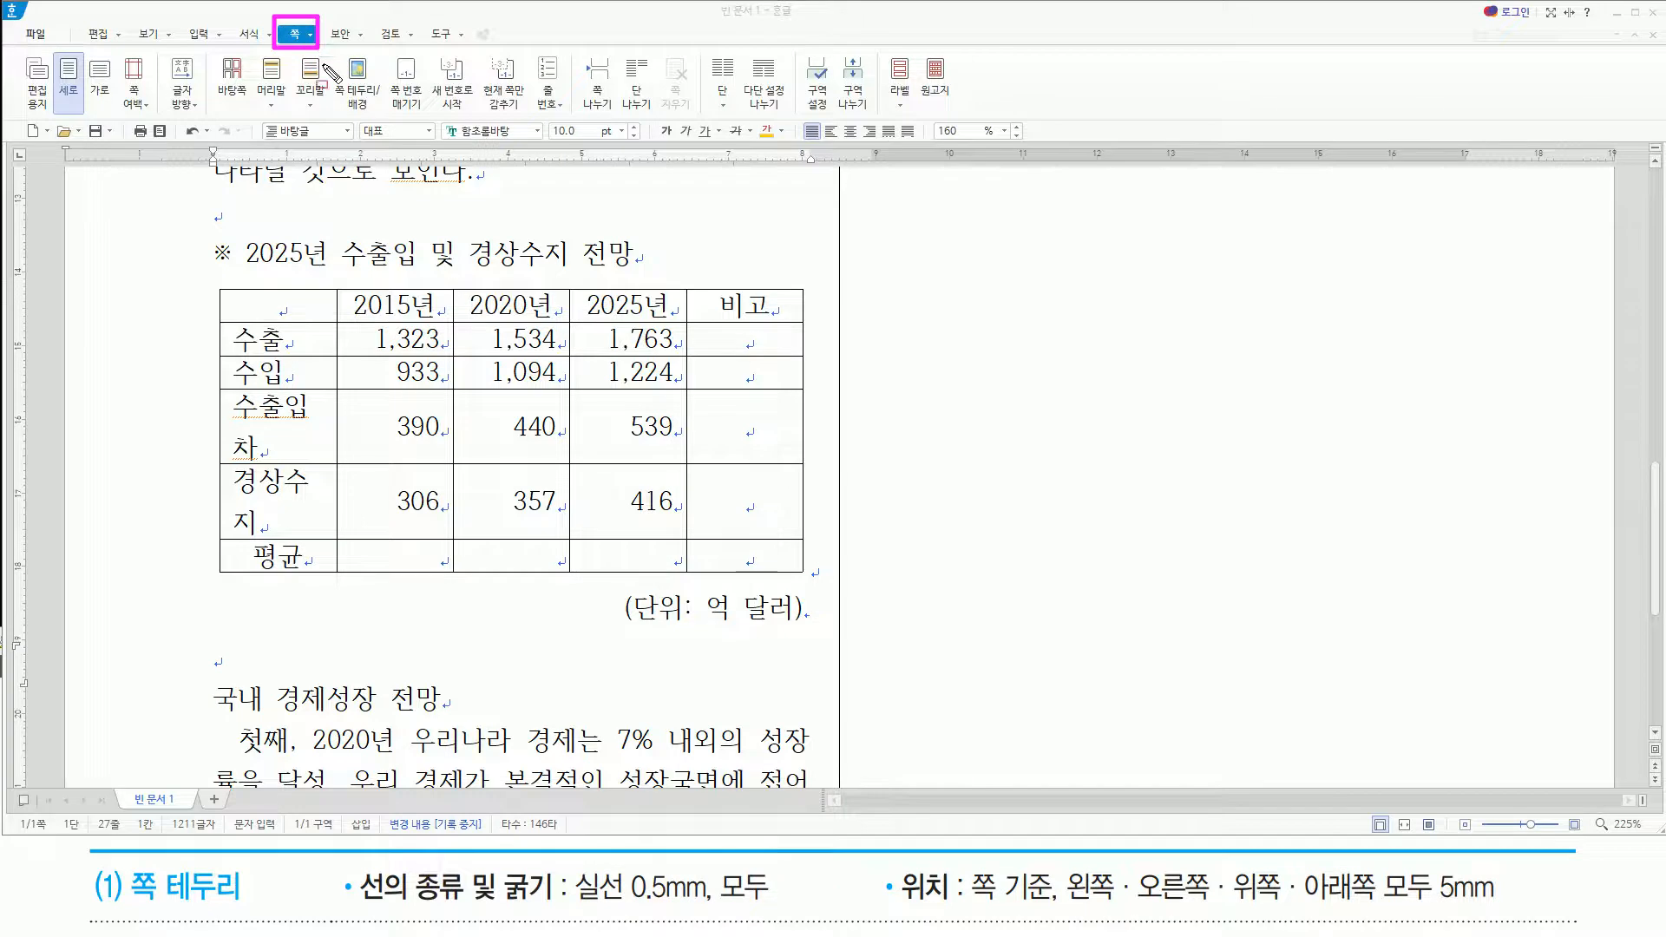
mouse_move(330, 51)
left_mouse_down()
mouse_move(369, 122)
mouse_move(383, 116)
left_mouse_up()
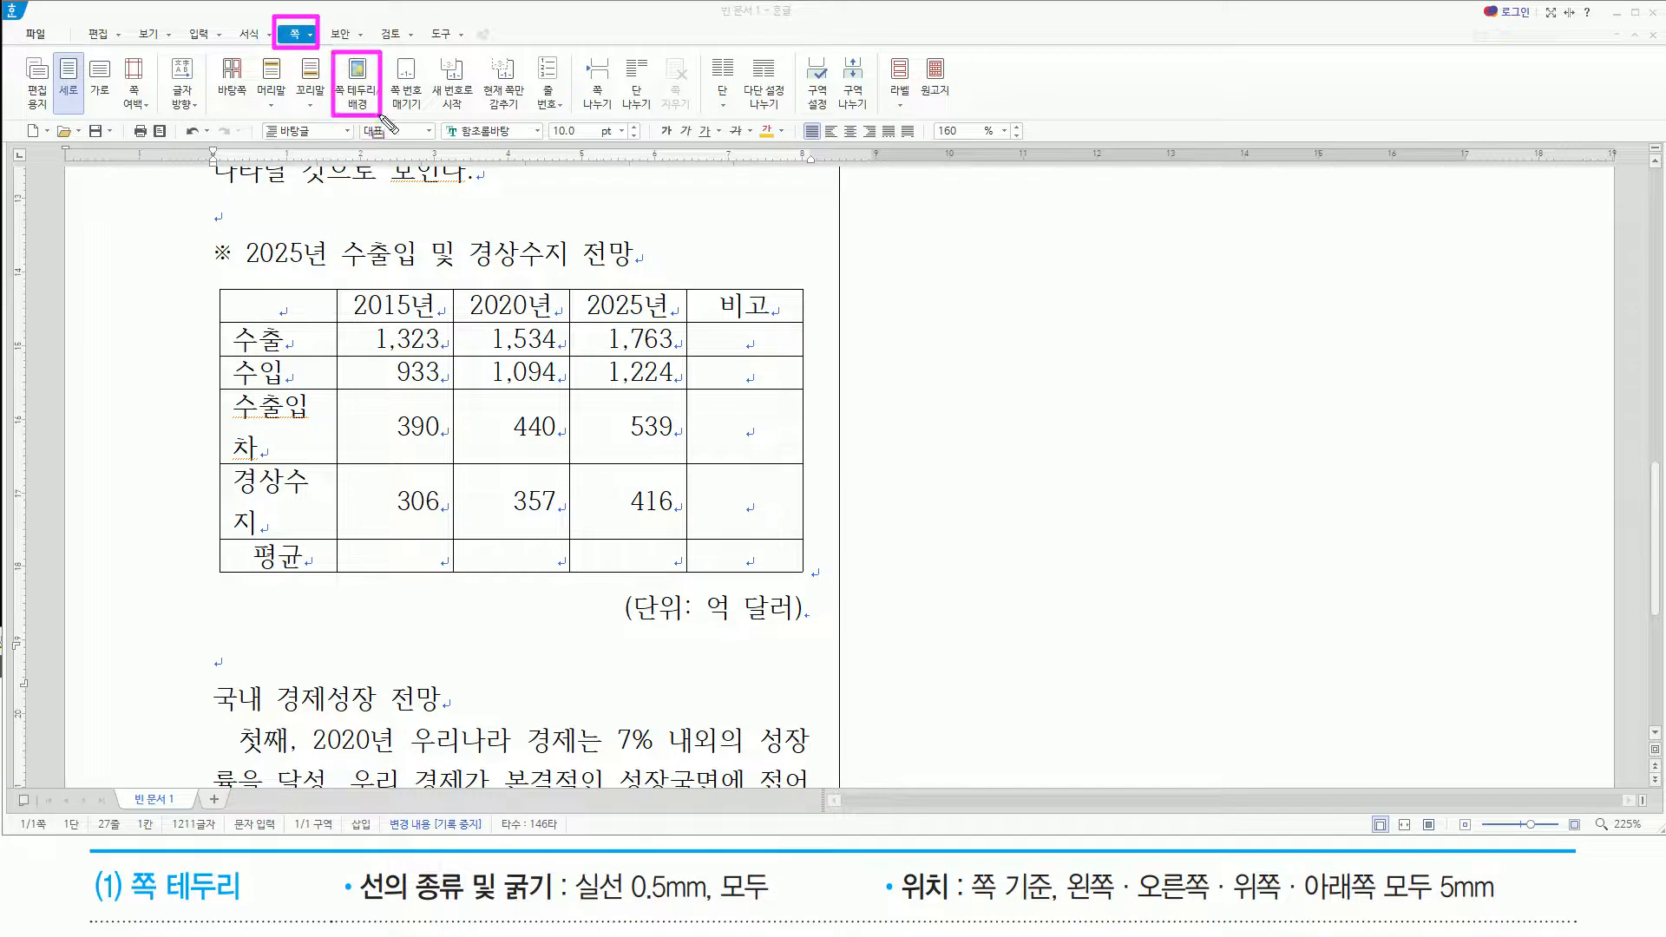
Open the page border and background settings (쪽 테두리/배경)
key("Escape")
left_click(356, 86)
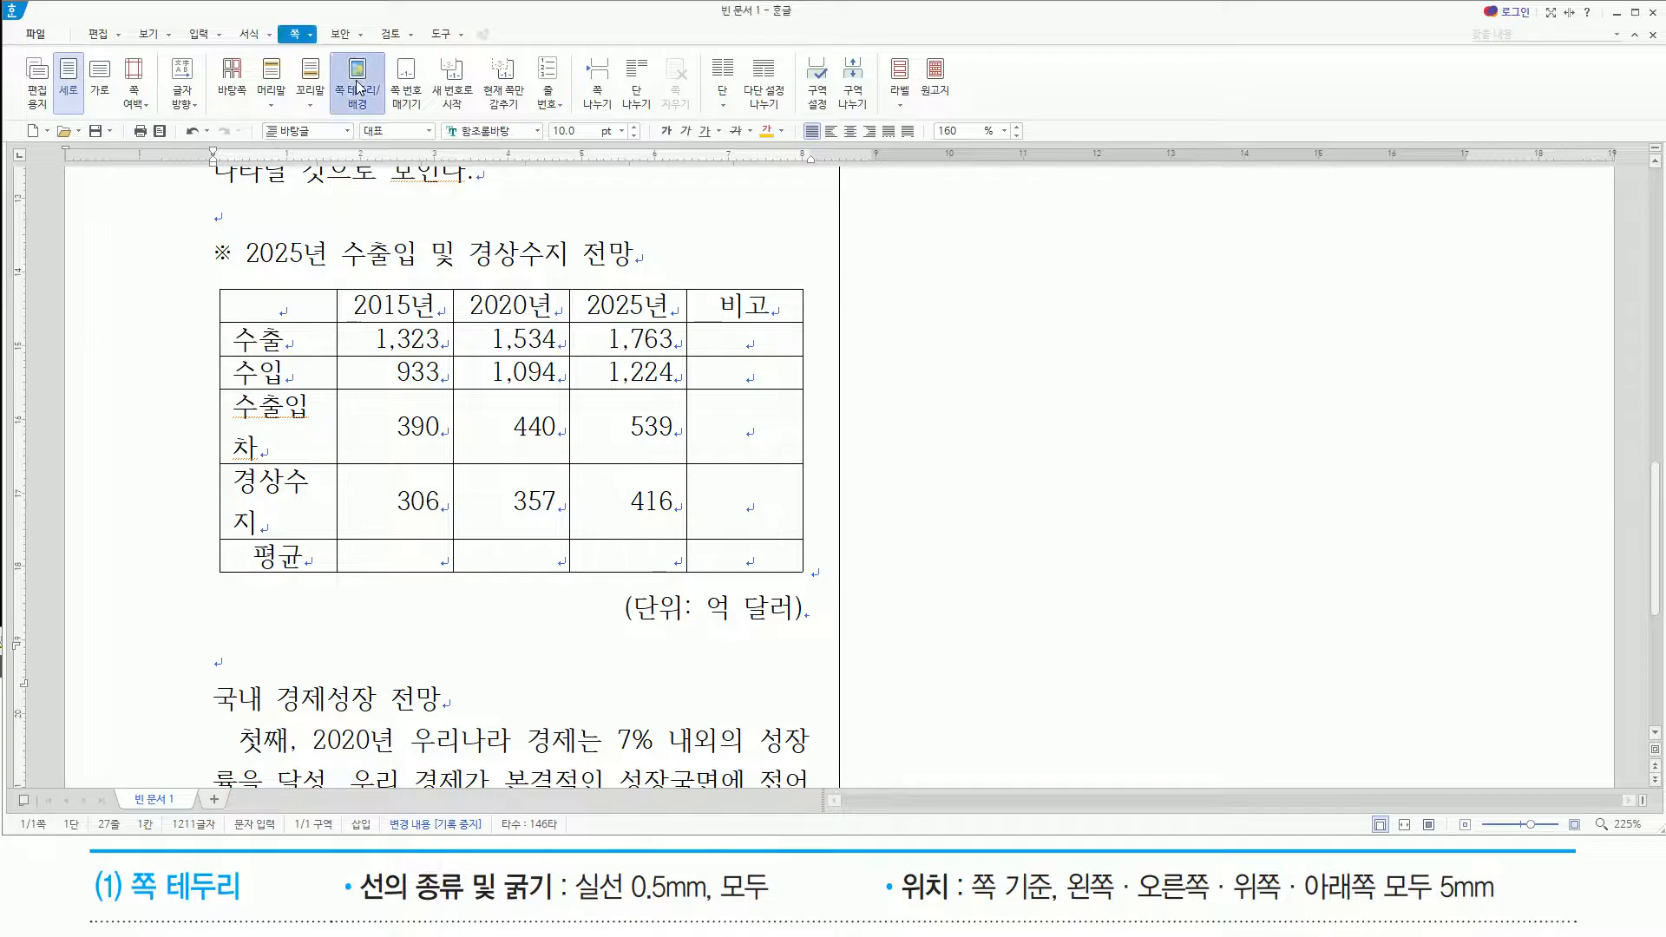
mouse_move(594, 107)
left_mouse_down()
mouse_move(963, 652)
mouse_move(1081, 736)
left_mouse_up()
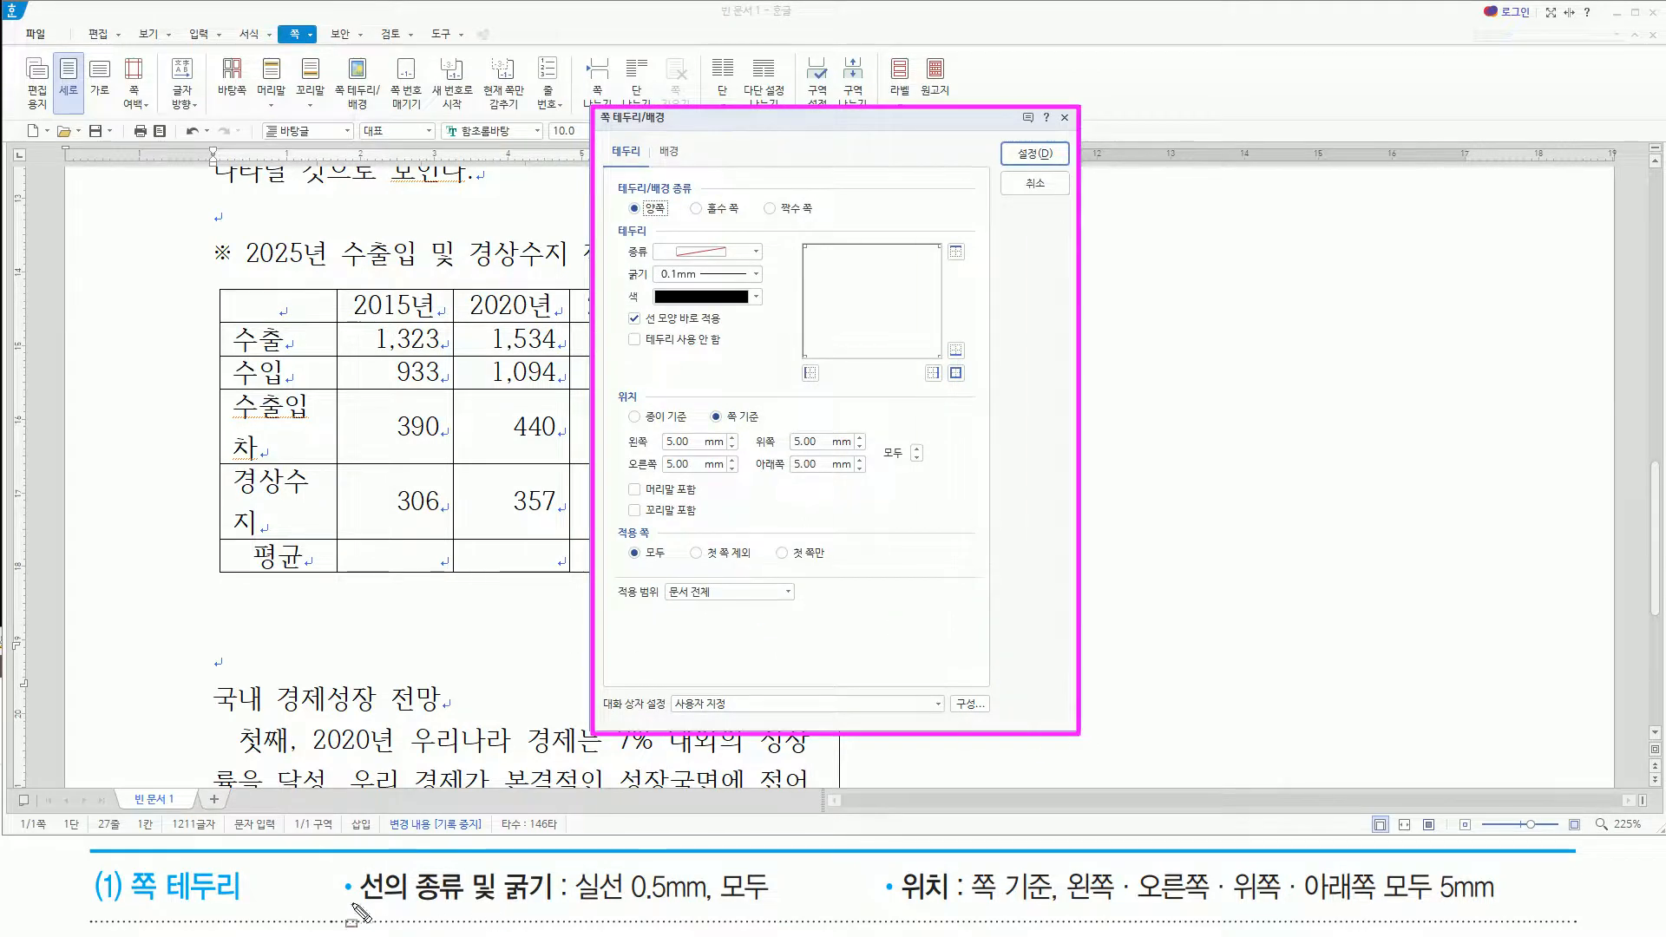
left_click_drag(577, 904, 789, 915)
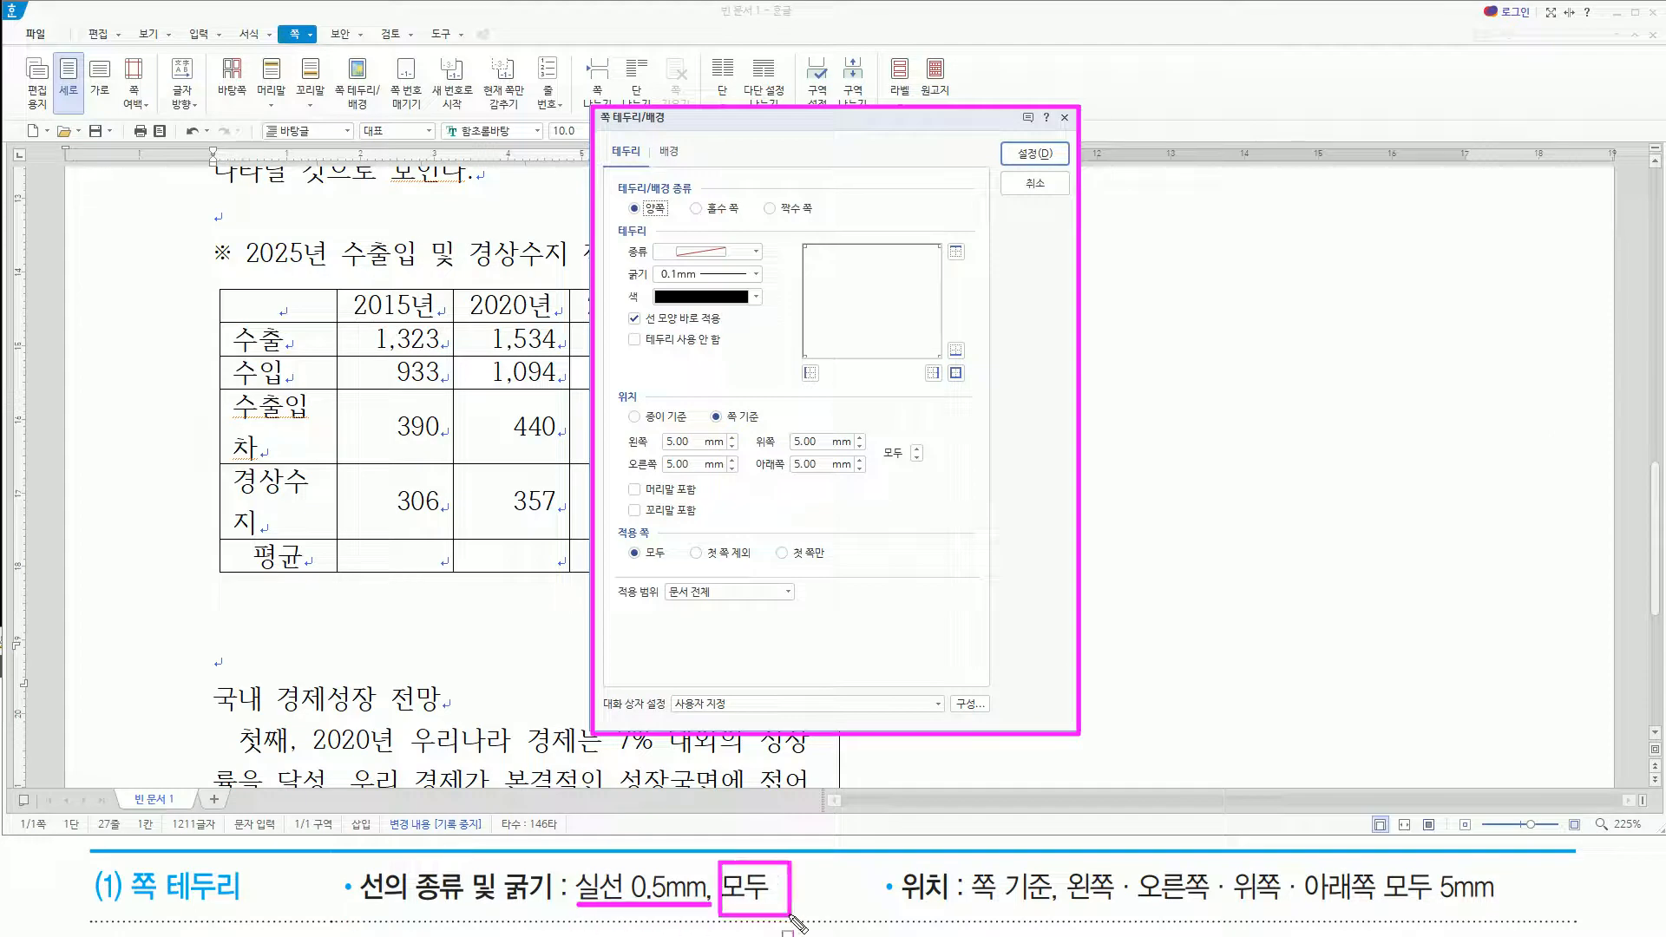
left_click_drag(649, 240, 766, 258)
key("Escape")
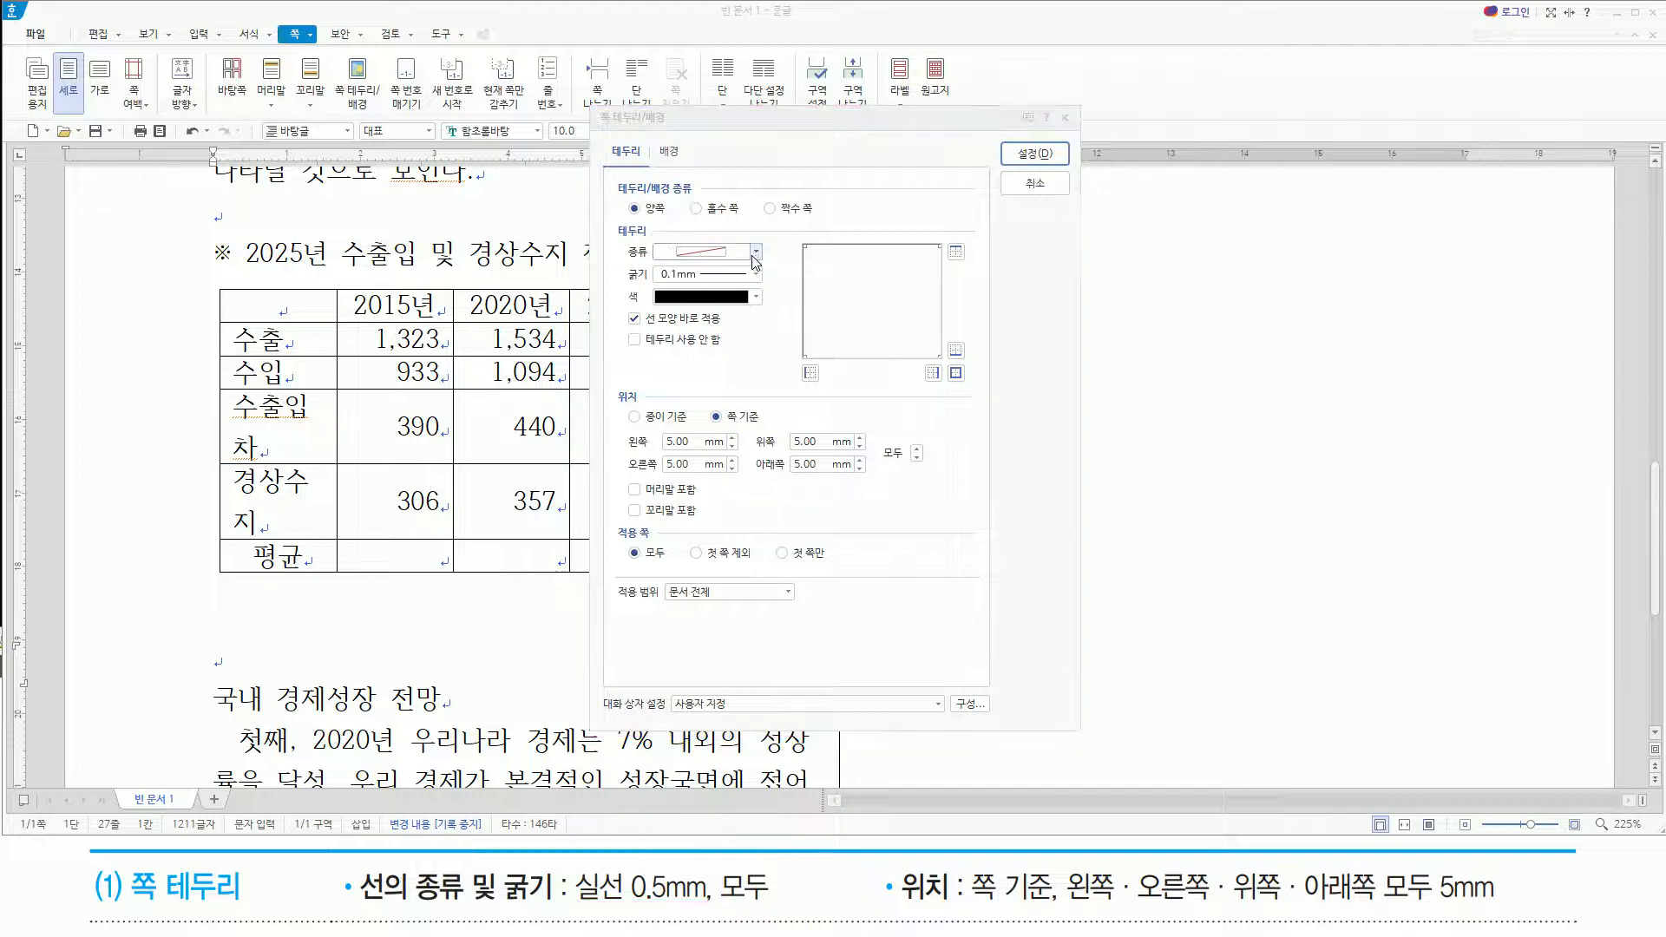
Set a solid 0.5 mm page border on all four sides, with immediate line-style application (선 모양 바로 적용) turned off
left_click(756, 252)
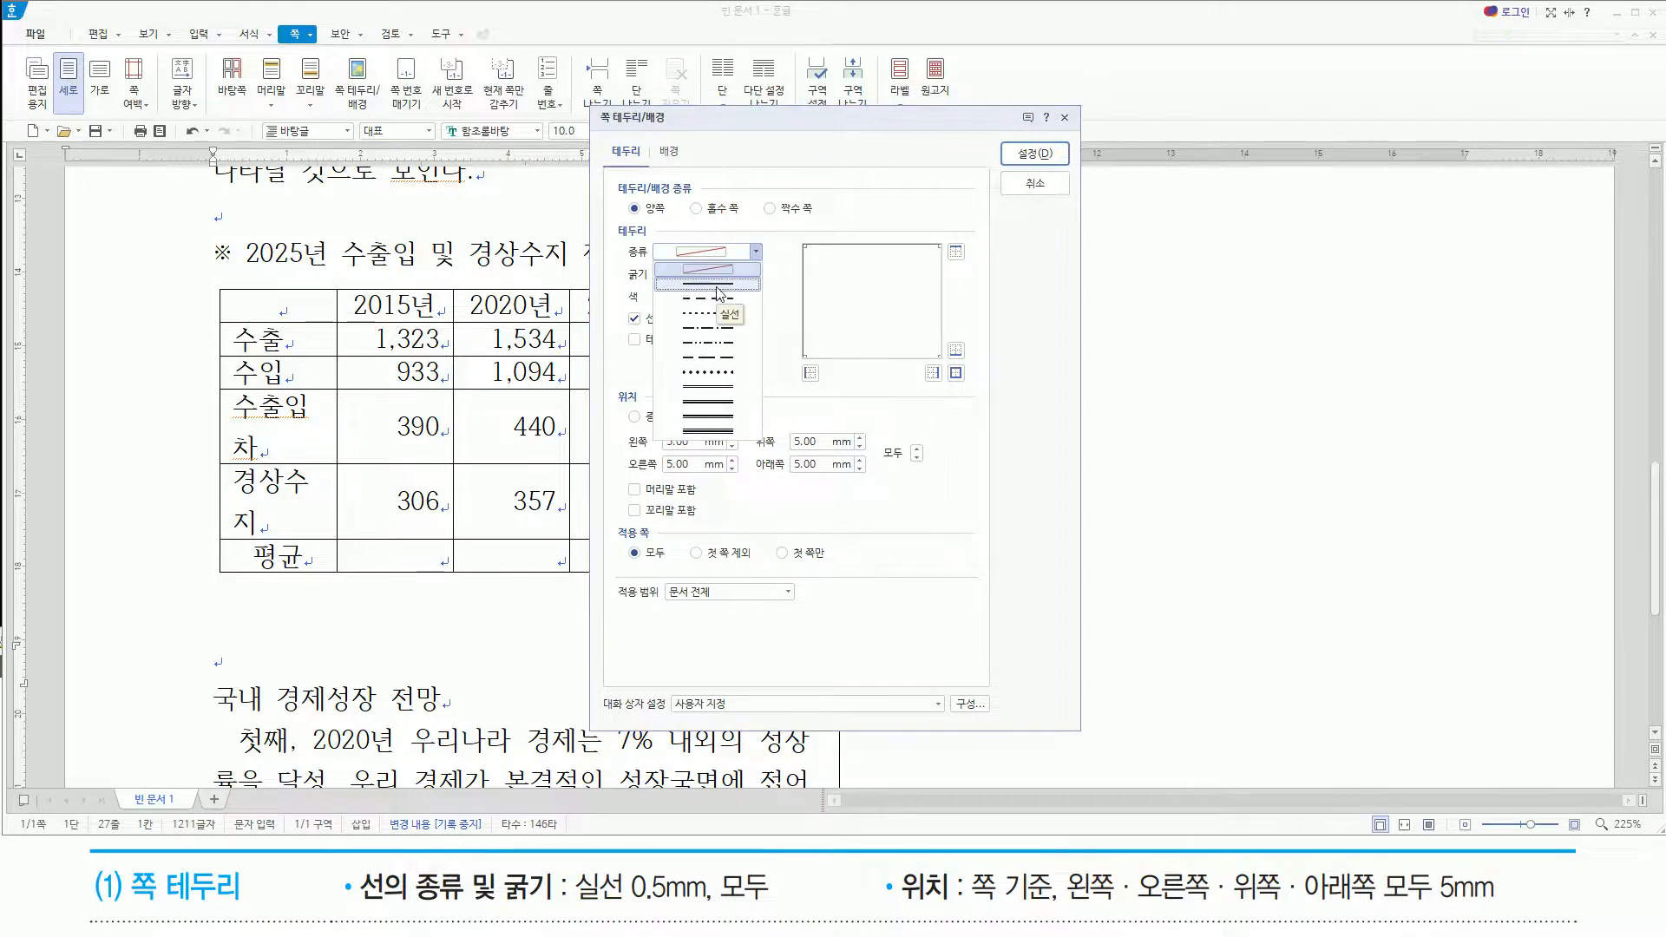
left_click(717, 284)
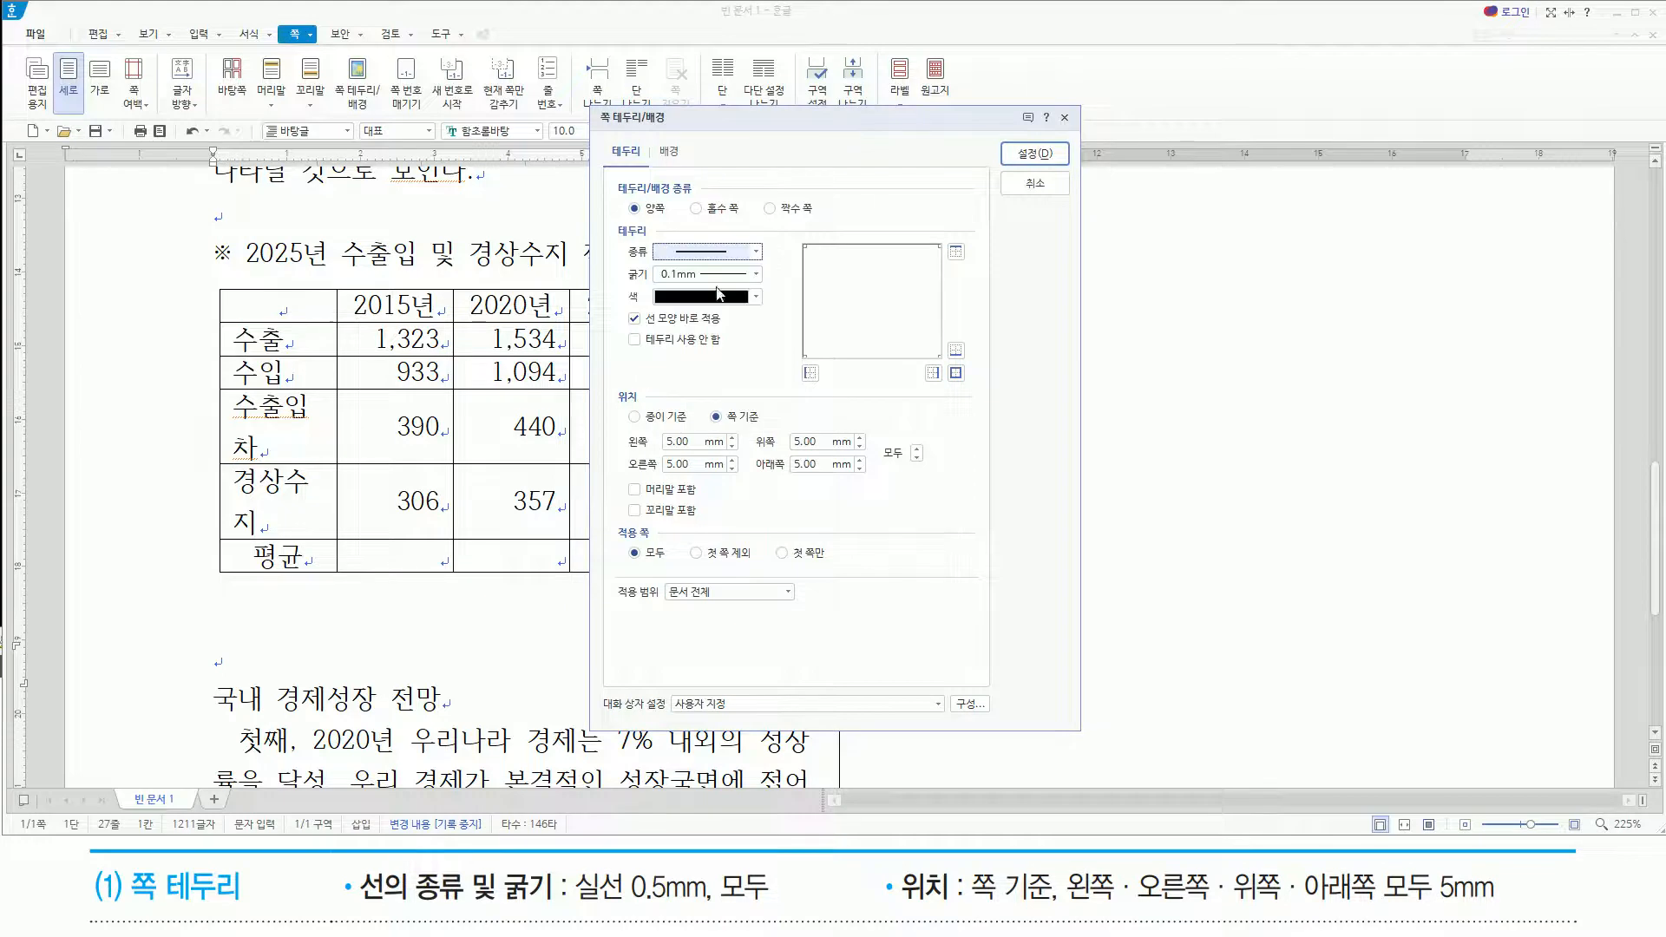
left_click(756, 275)
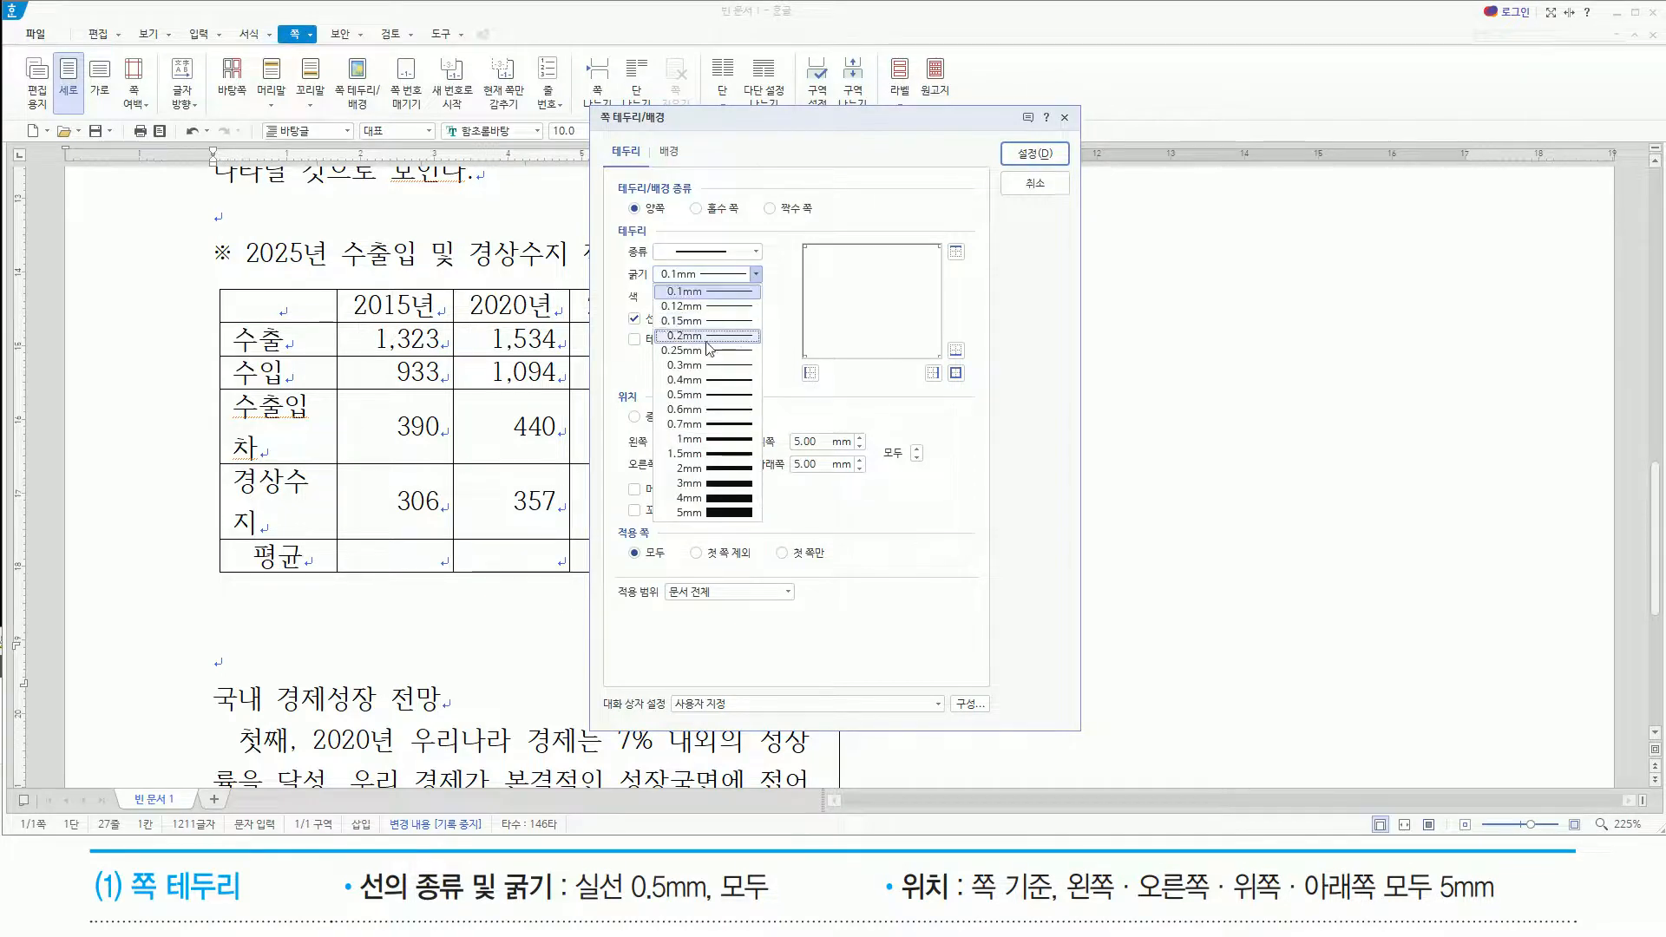
left_click(707, 396)
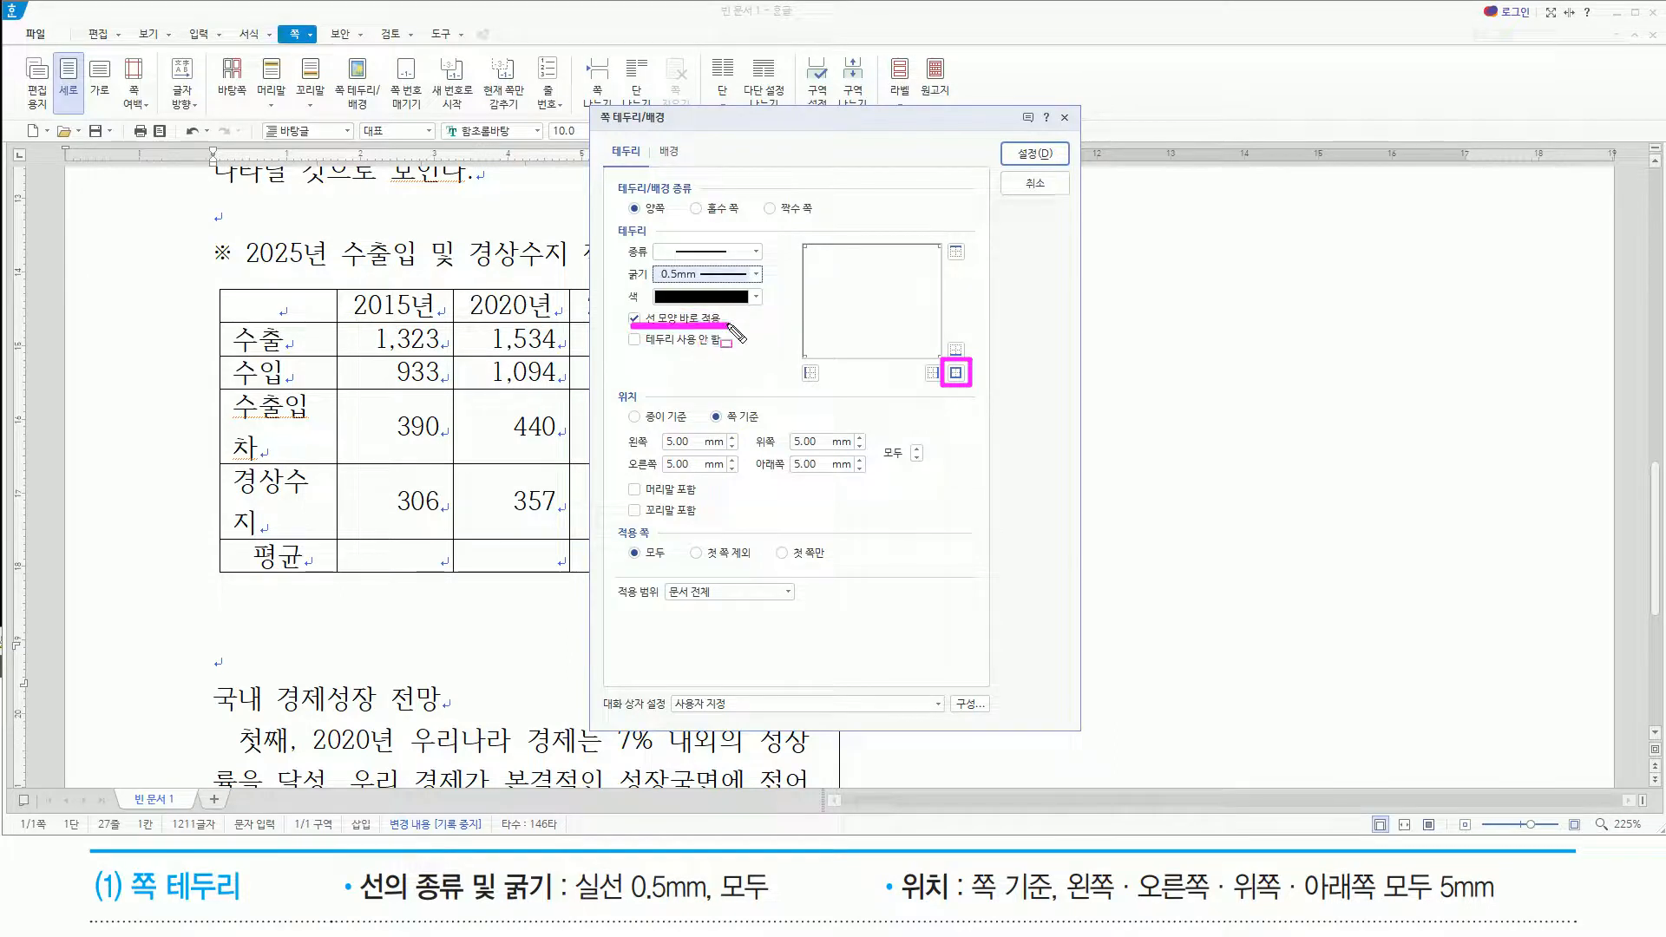
left_click(635, 319)
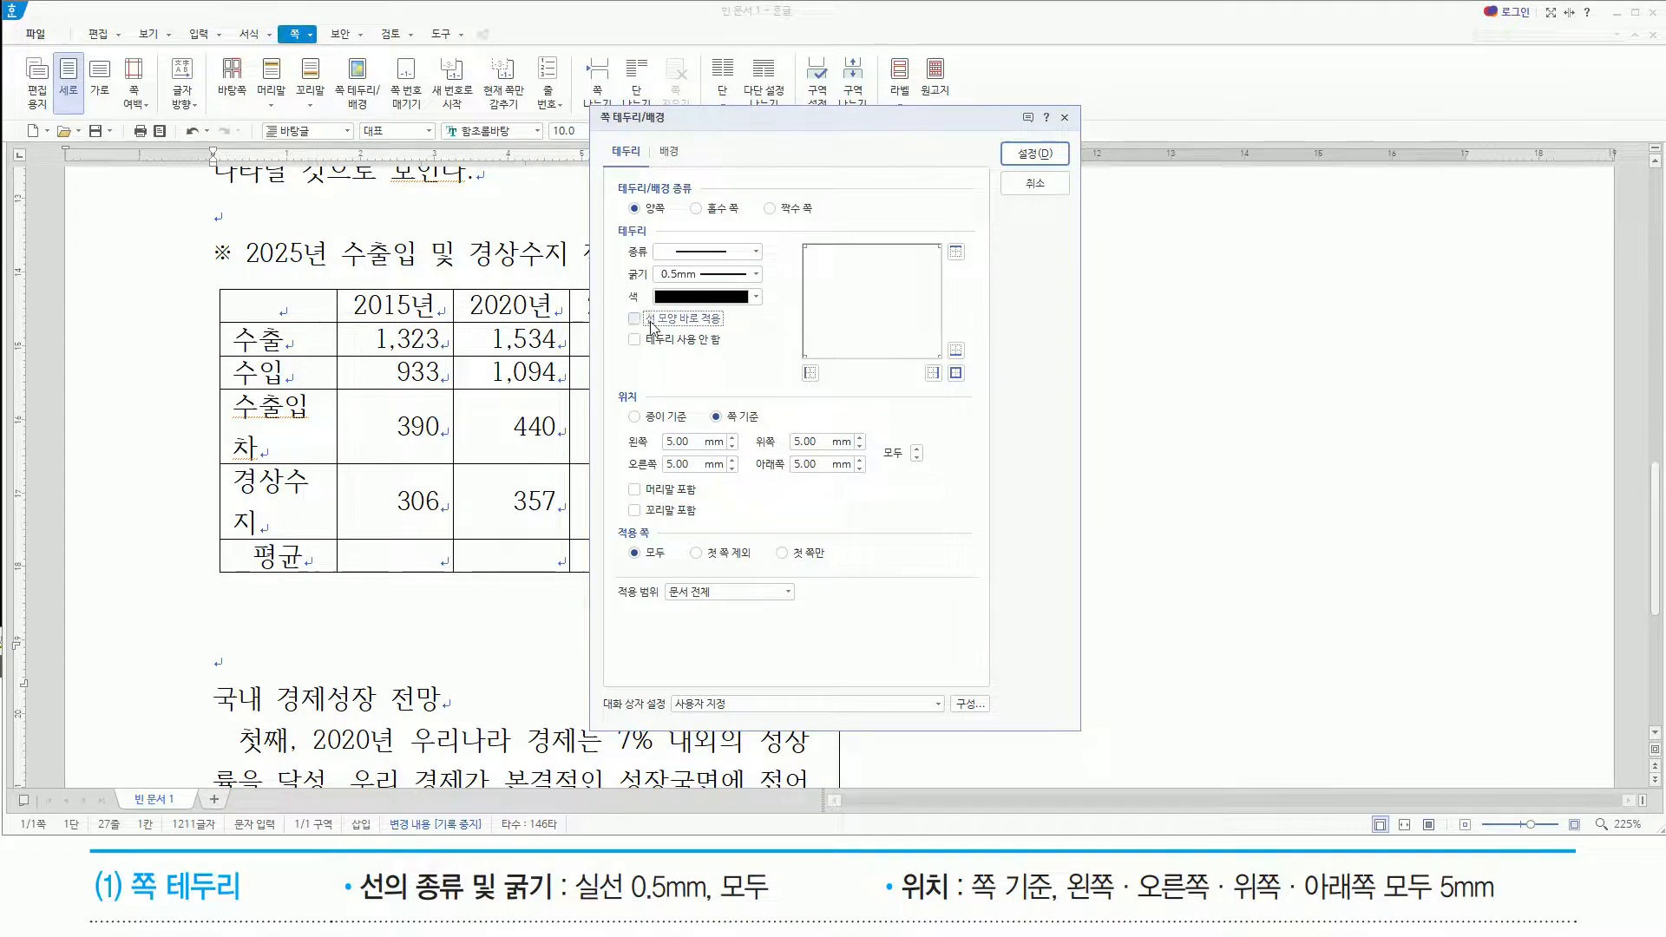
left_click(956, 374)
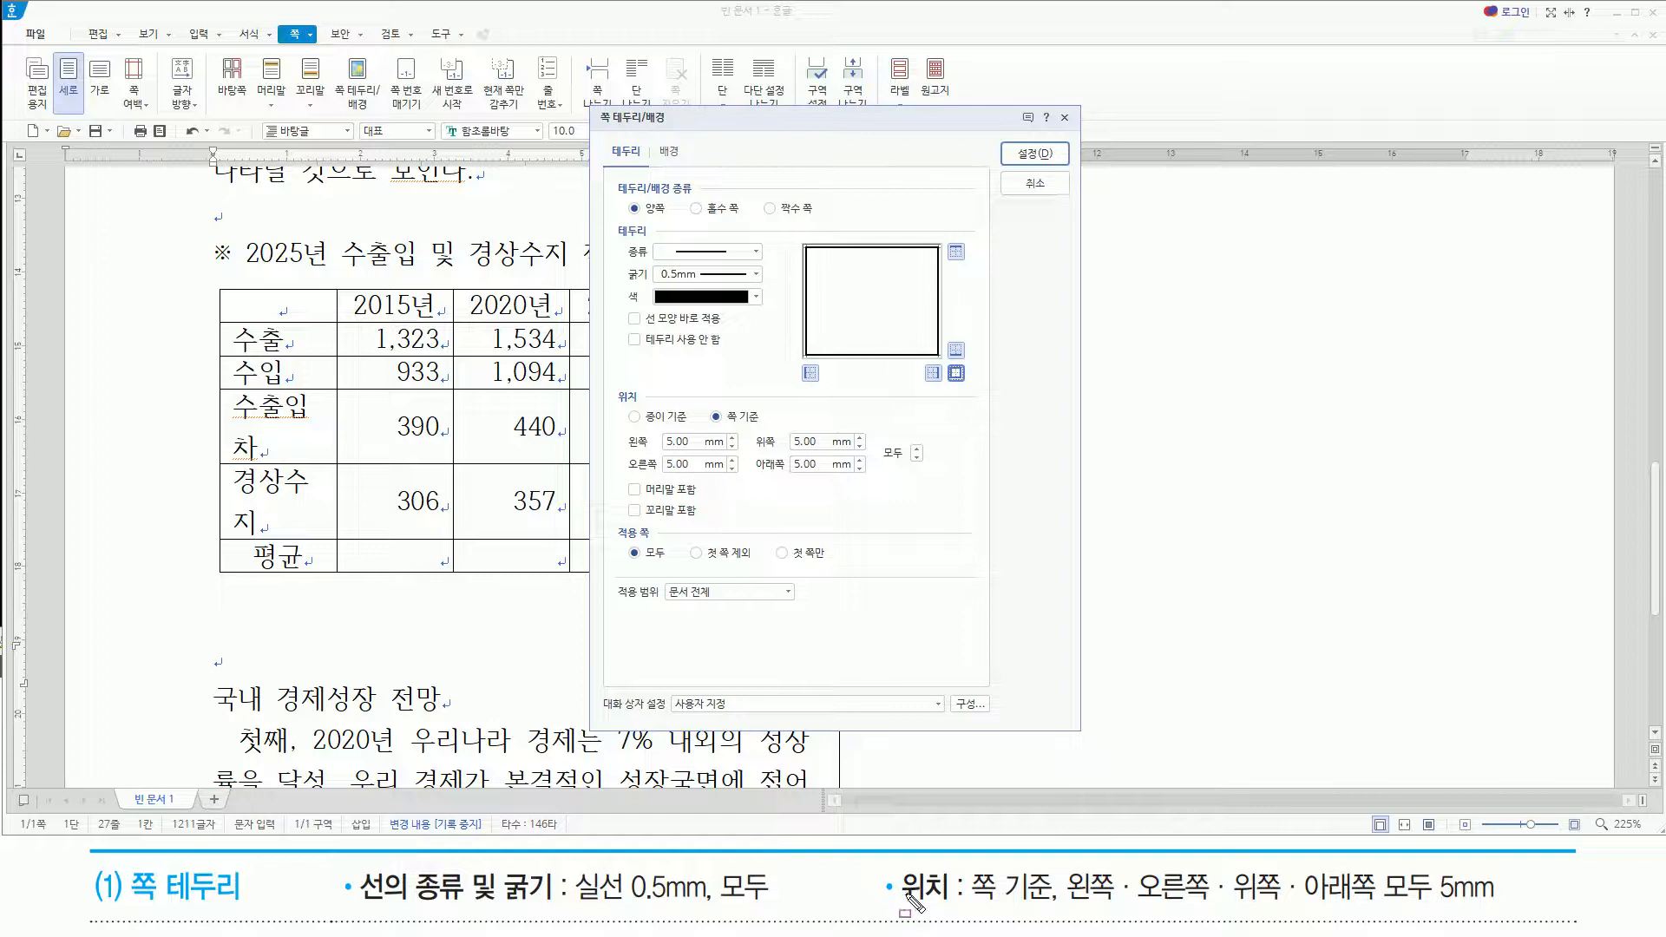
left_click_drag(897, 861, 962, 915)
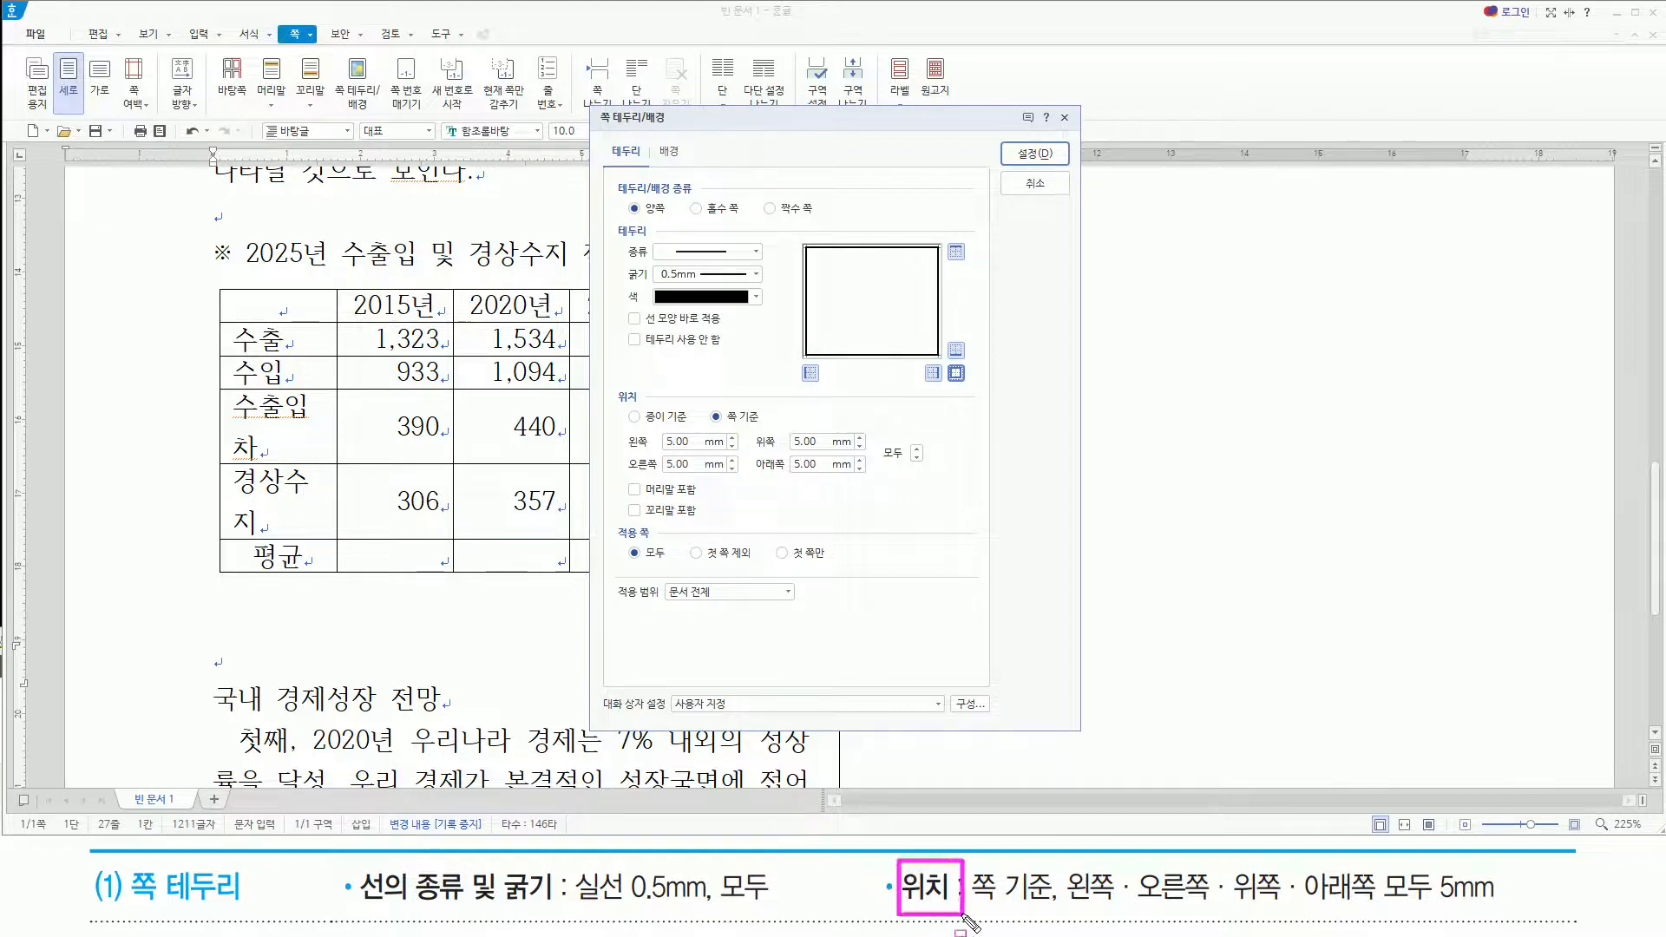
mouse_move(605, 380)
left_mouse_down()
mouse_move(788, 514)
mouse_move(965, 525)
left_mouse_up()
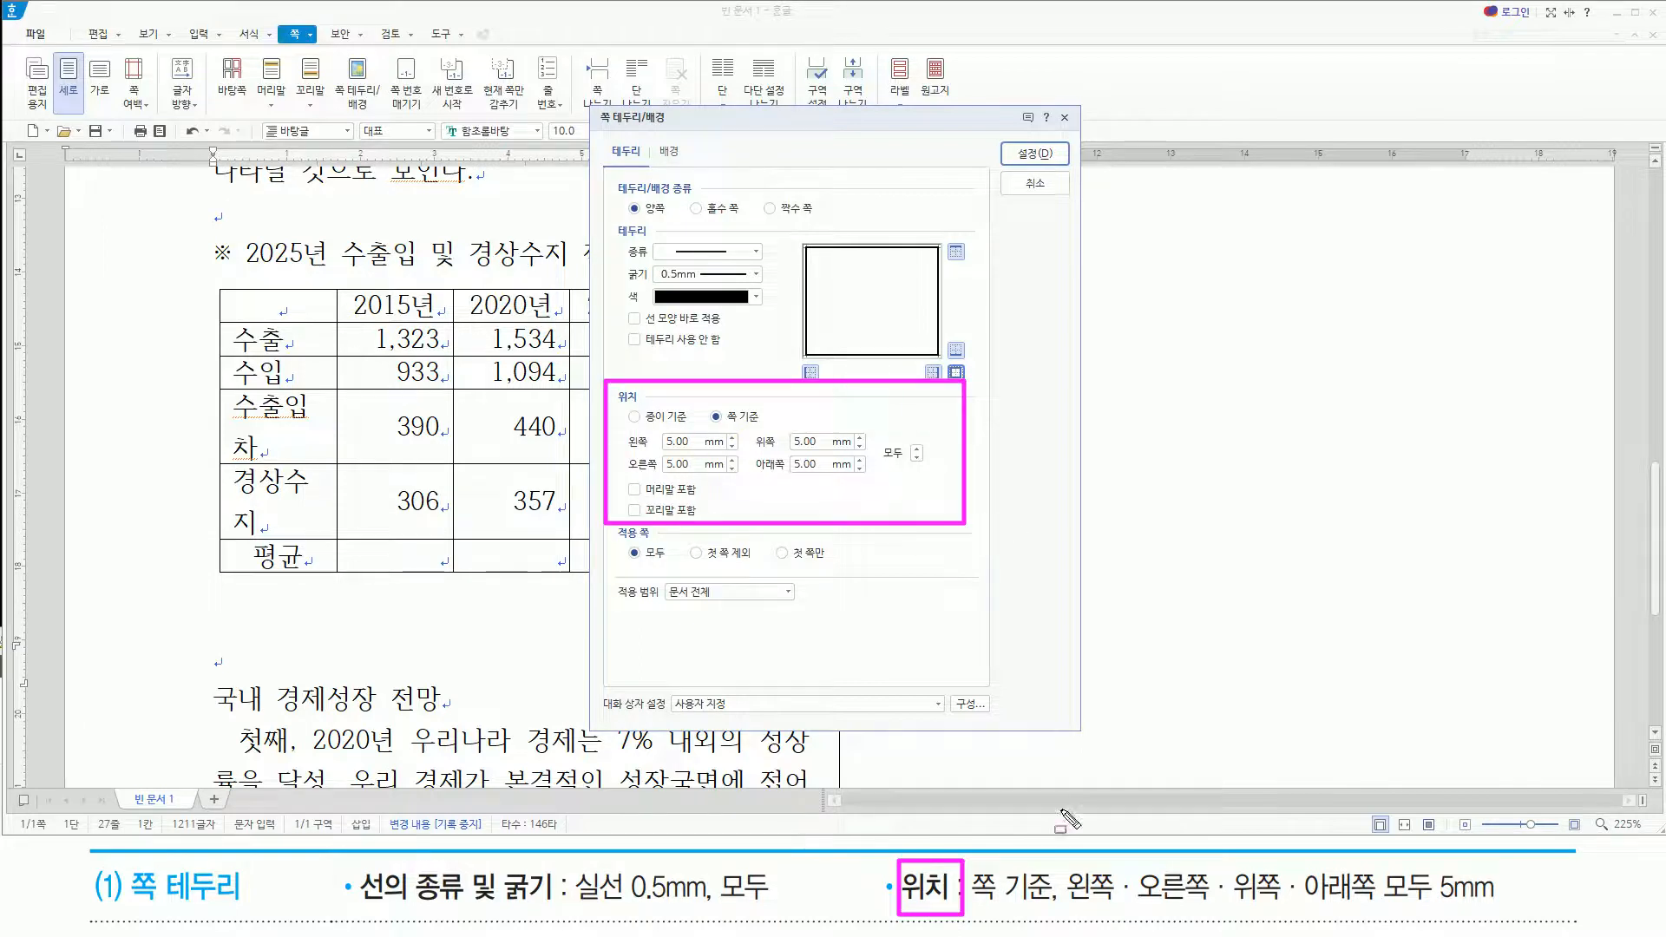
mouse_move(978, 905)
left_mouse_down()
mouse_move(1039, 905)
mouse_move(1076, 878)
mouse_move(1083, 911)
mouse_move(1495, 905)
left_mouse_up()
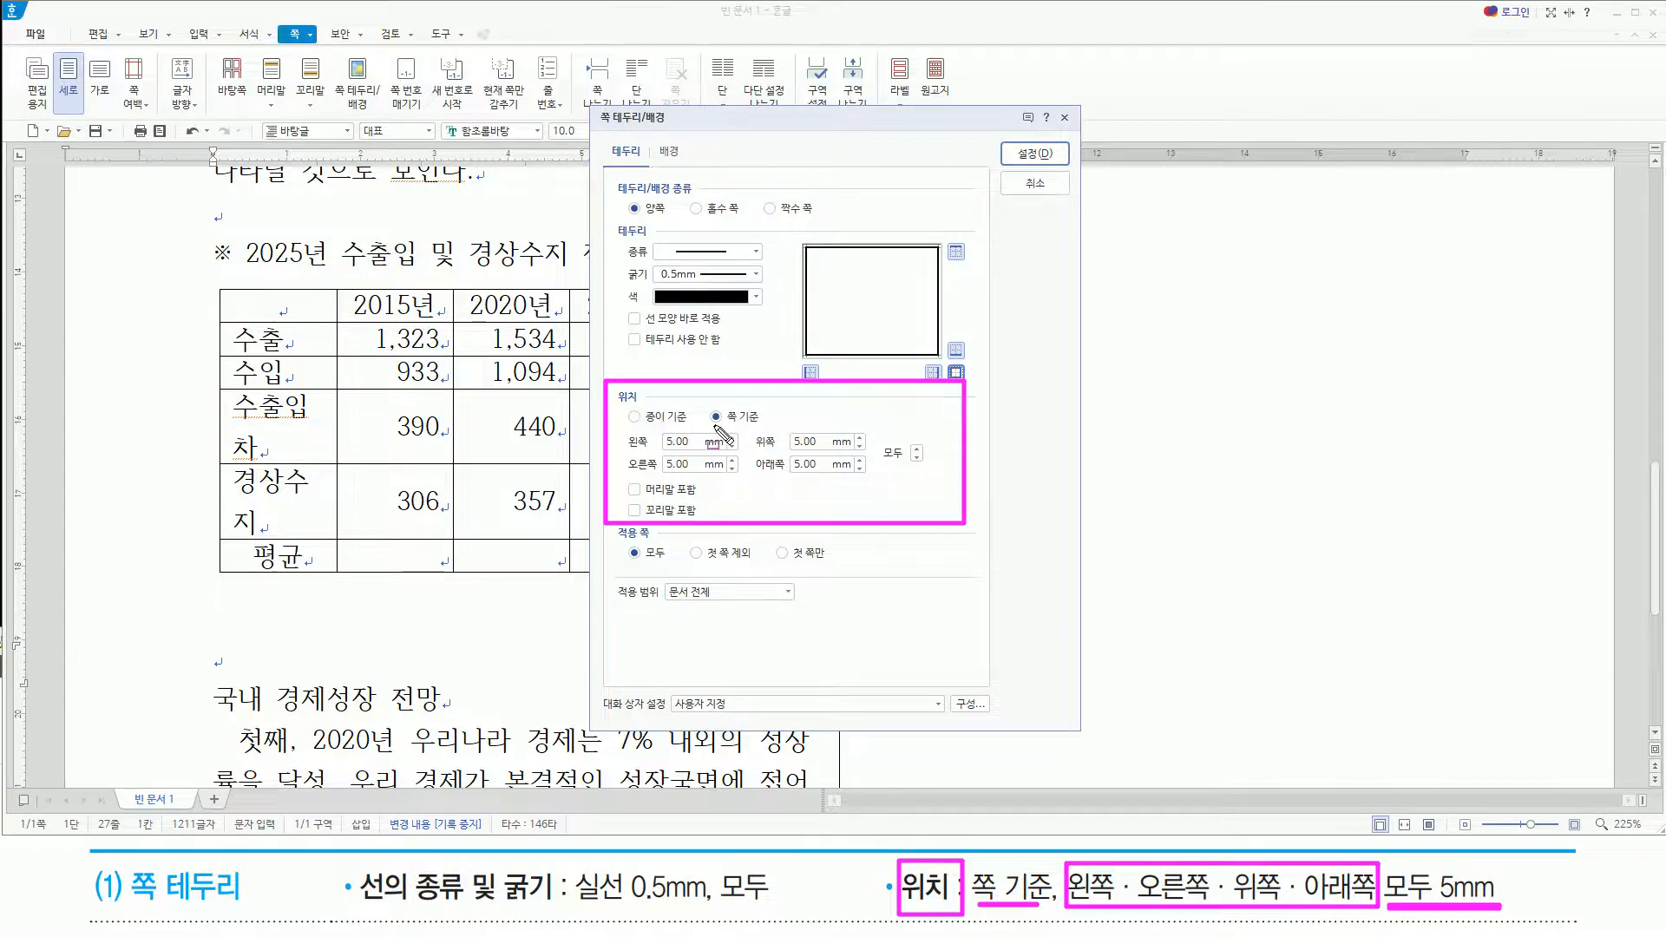
left_click_drag(711, 425, 765, 425)
mouse_move(893, 855)
left_mouse_down()
mouse_move(1119, 911)
mouse_move(1510, 917)
left_mouse_up()
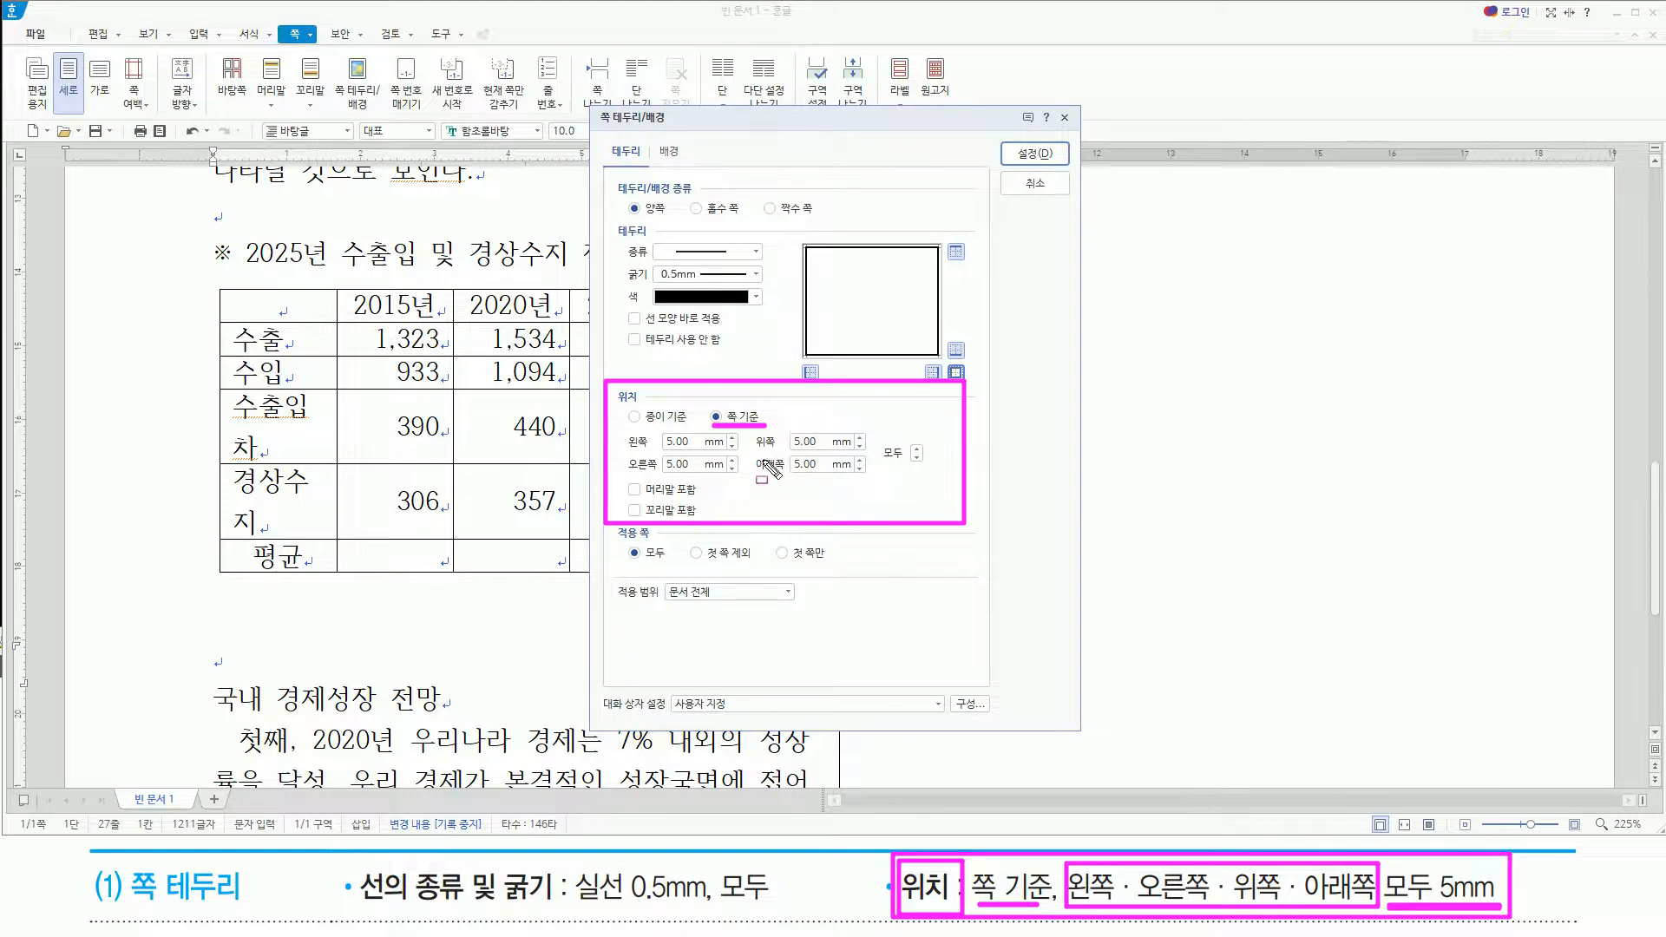
key("Escape")
left_click(660, 122)
key("ctrl+2")
left_click_drag(649, 232, 771, 262)
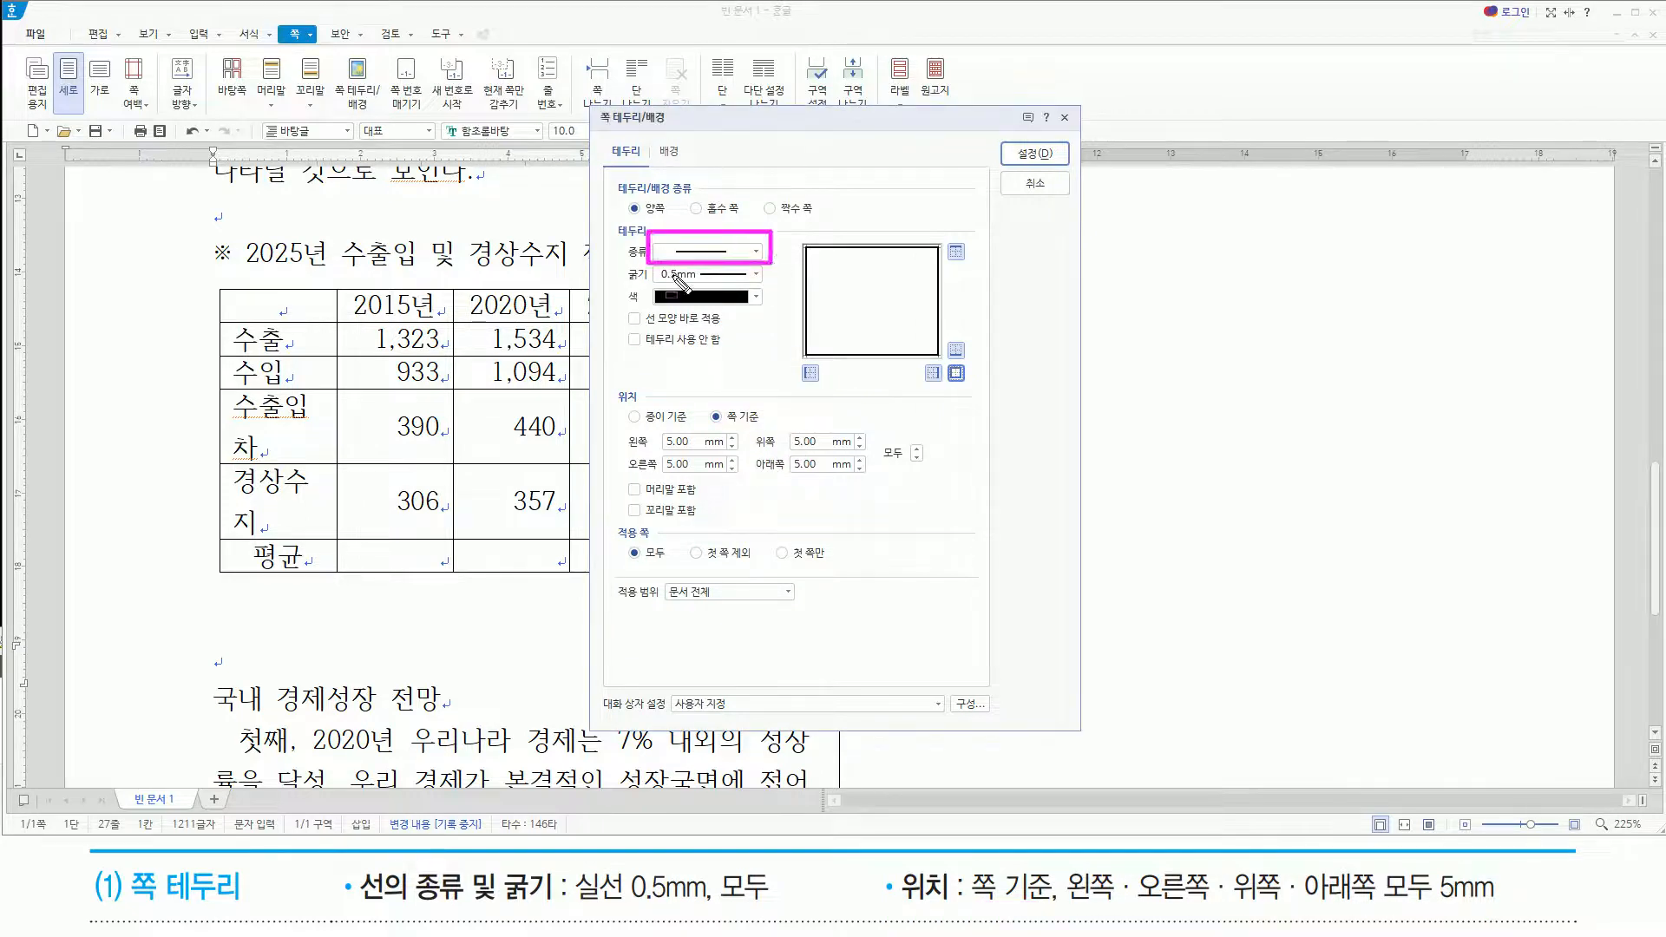
left_click_drag(645, 259, 773, 284)
left_click_drag(631, 328, 719, 328)
left_click_drag(619, 308, 651, 332)
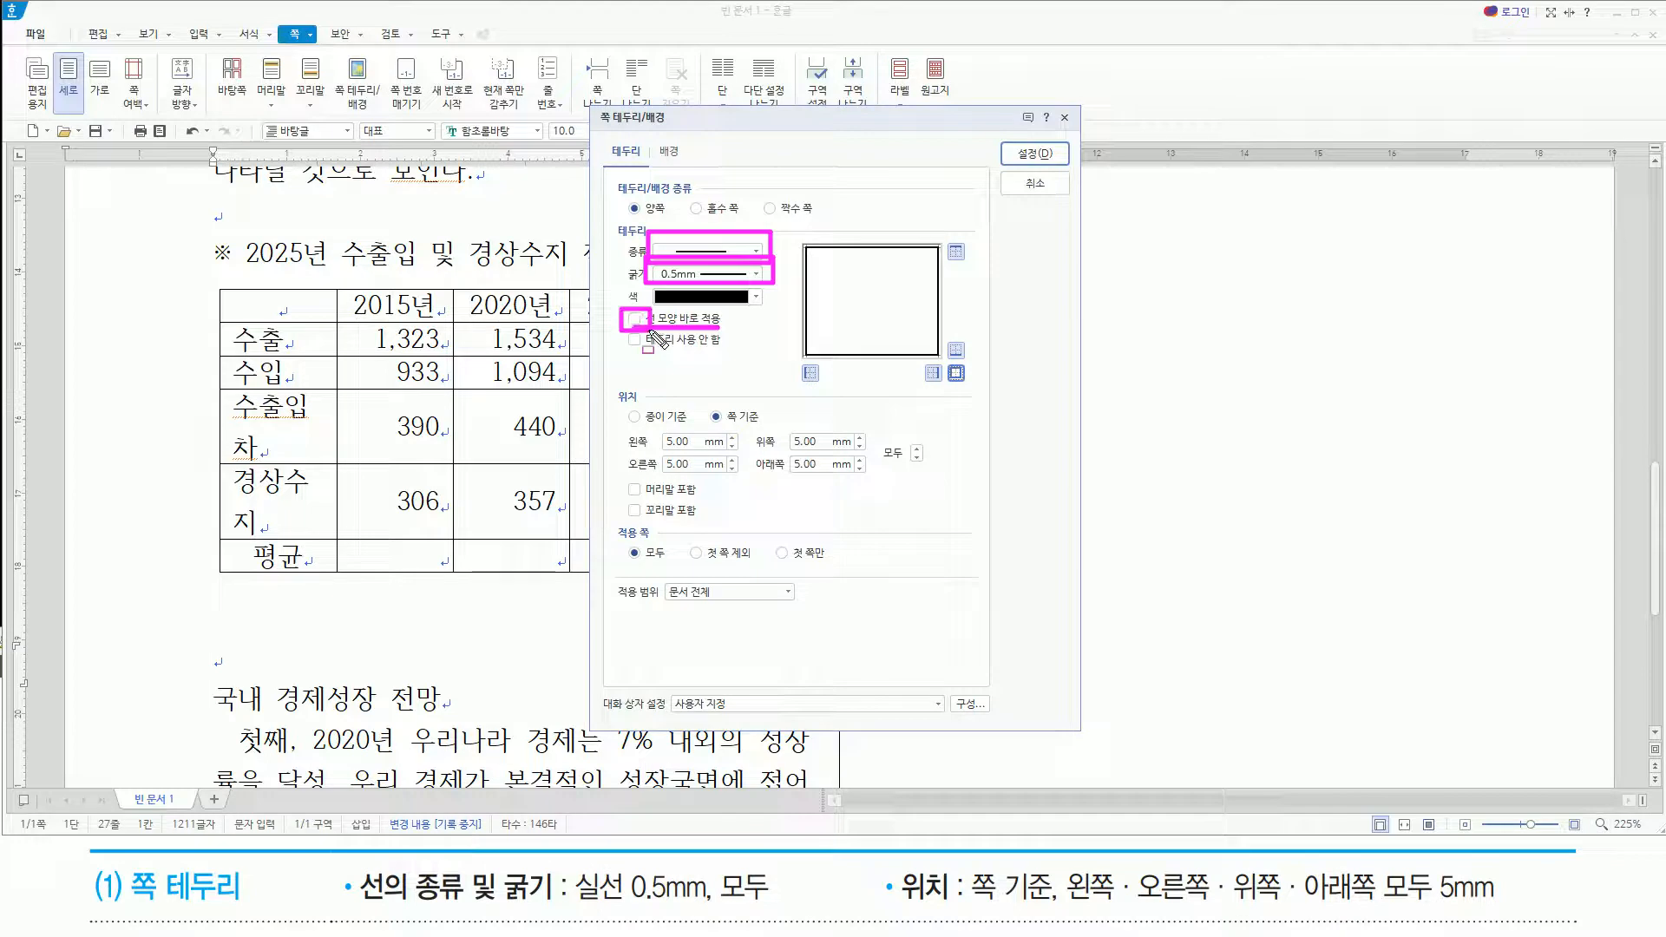
Apply the page border settings and check the border around the whole page
left_click_drag(941, 363, 978, 390)
key("Escape")
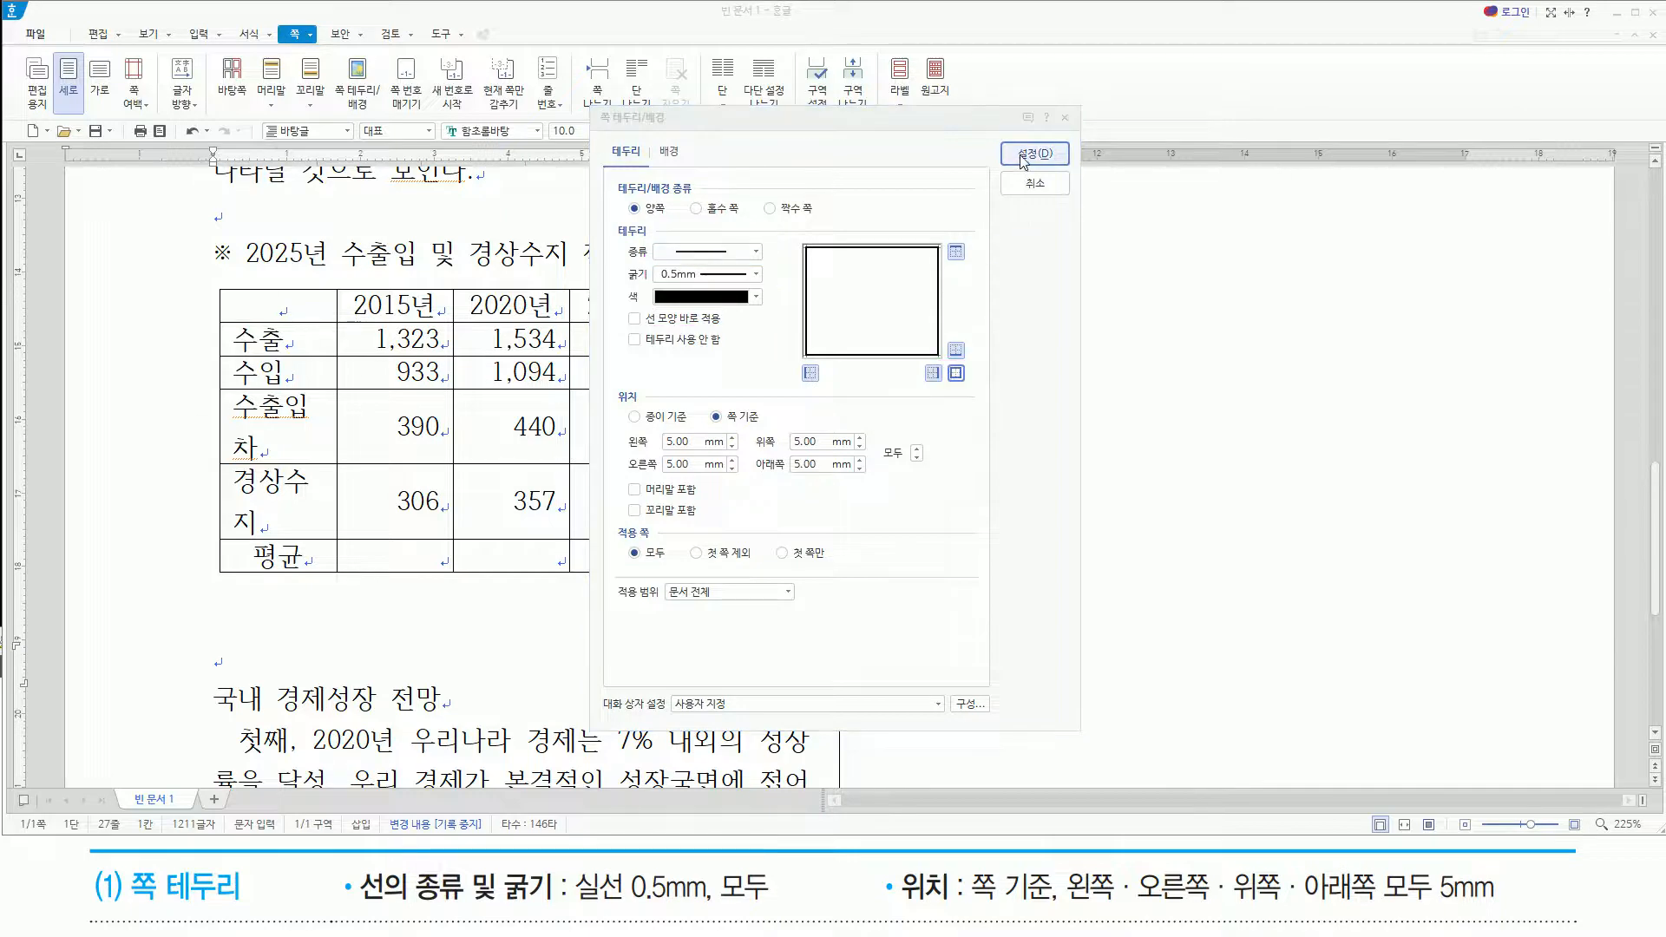
left_click(1024, 154)
scroll(811, 352, "up", 10)
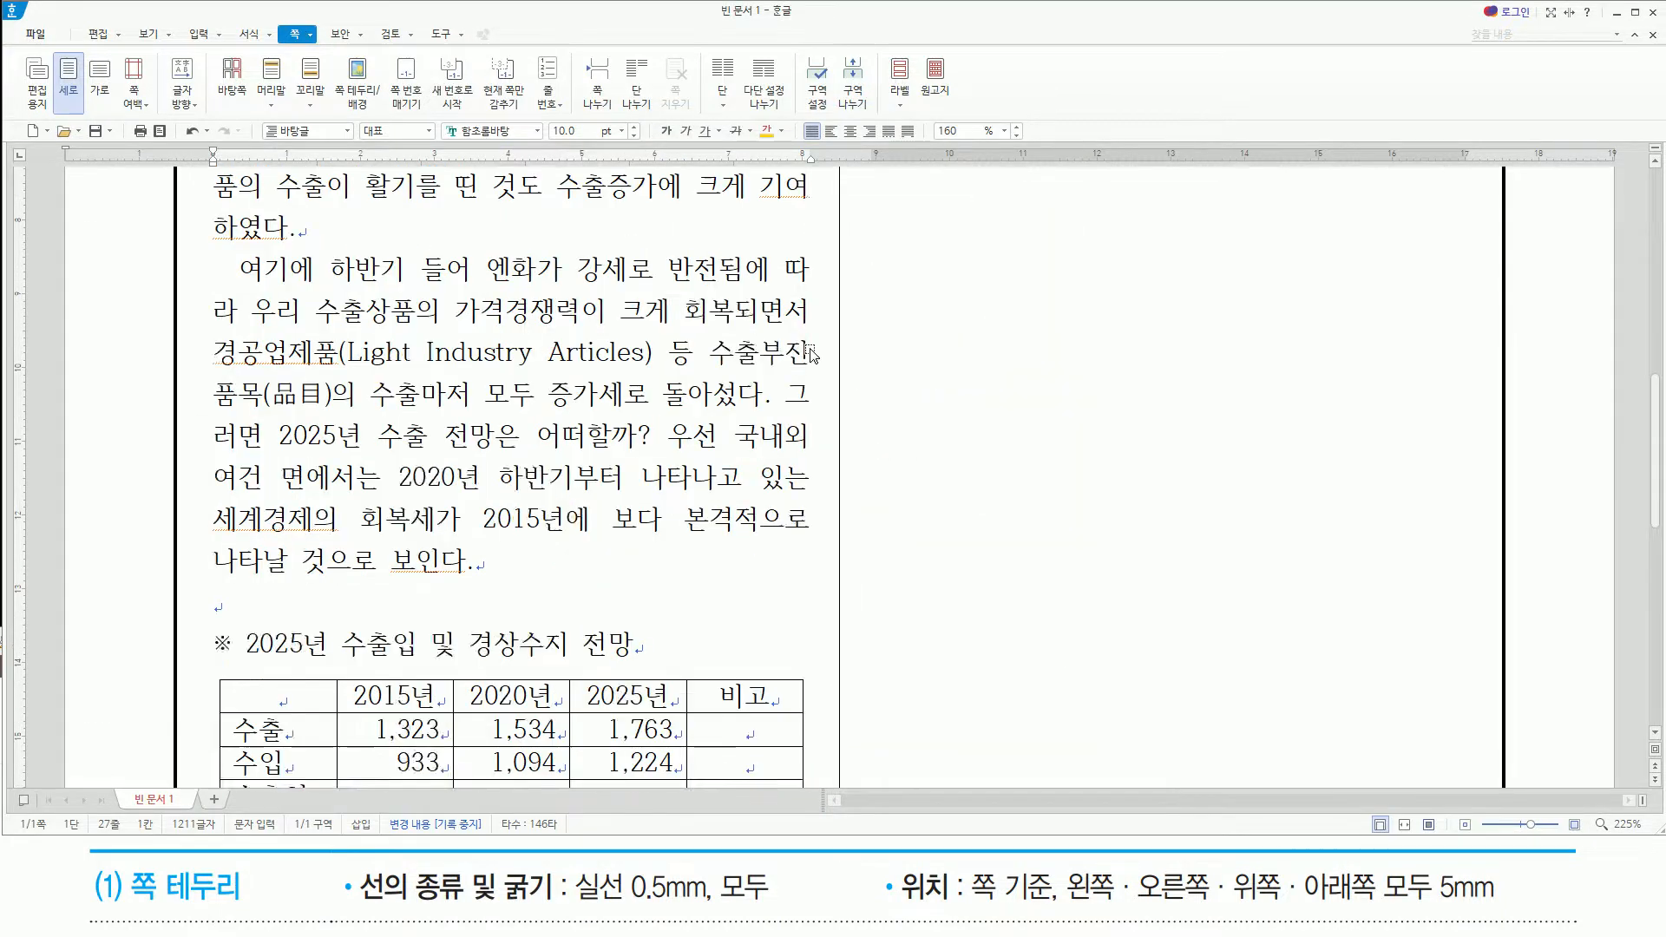
scroll(811, 352, "up", 5)
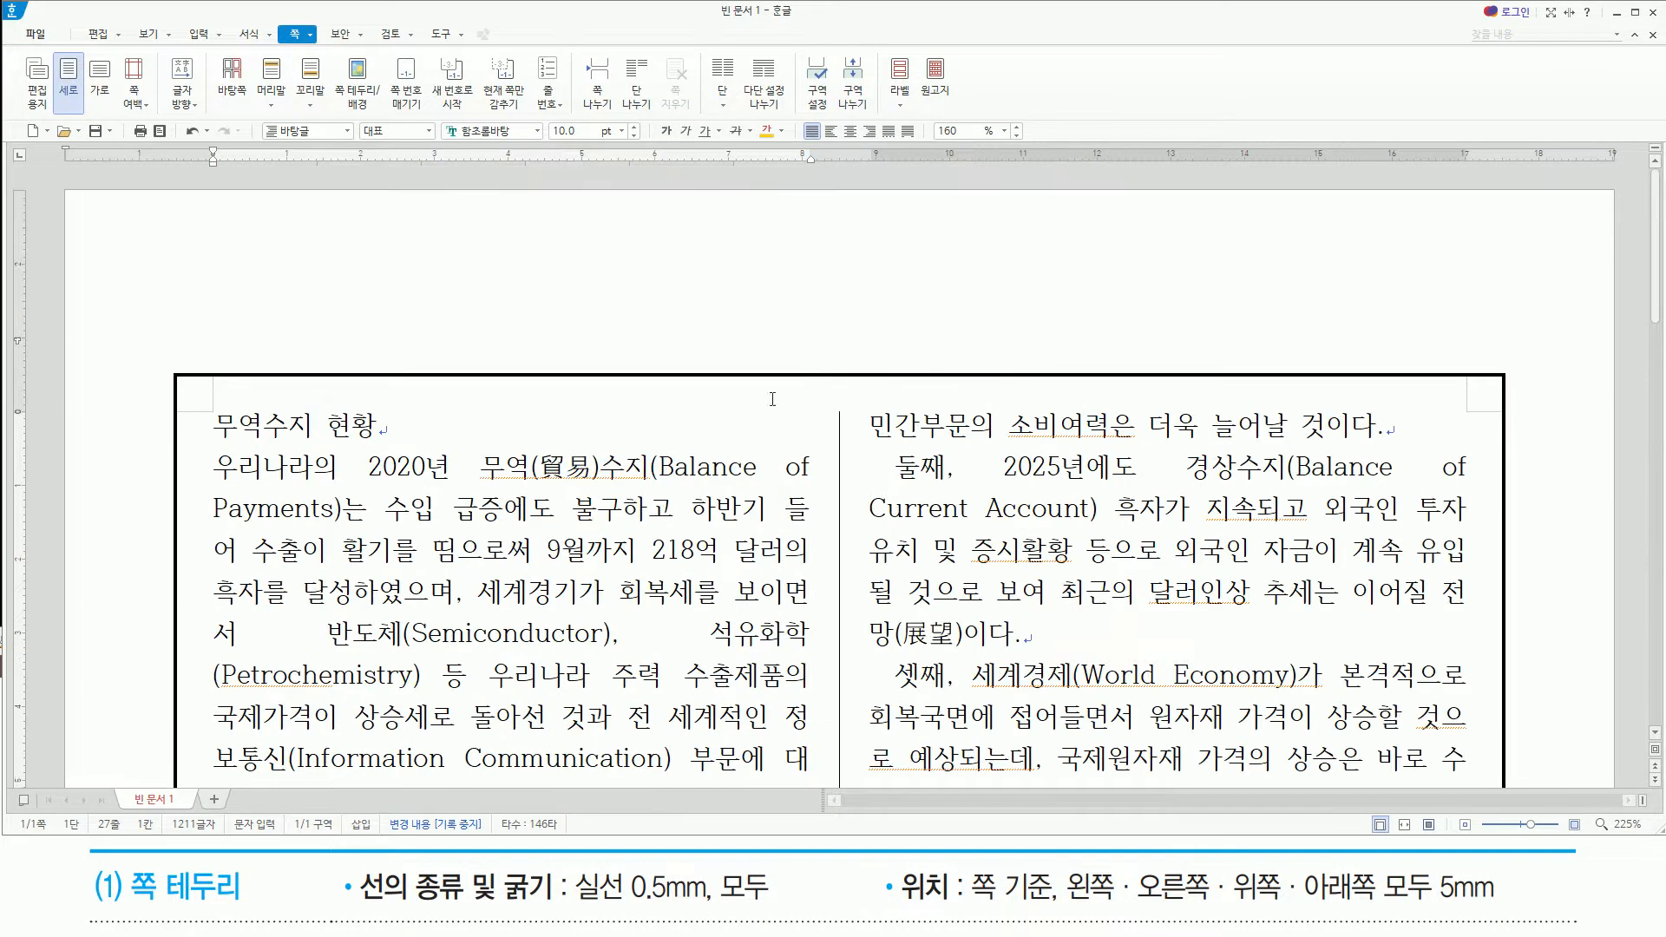
scroll(523, 392, "down", 15)
scroll(523, 393, "up", 14)
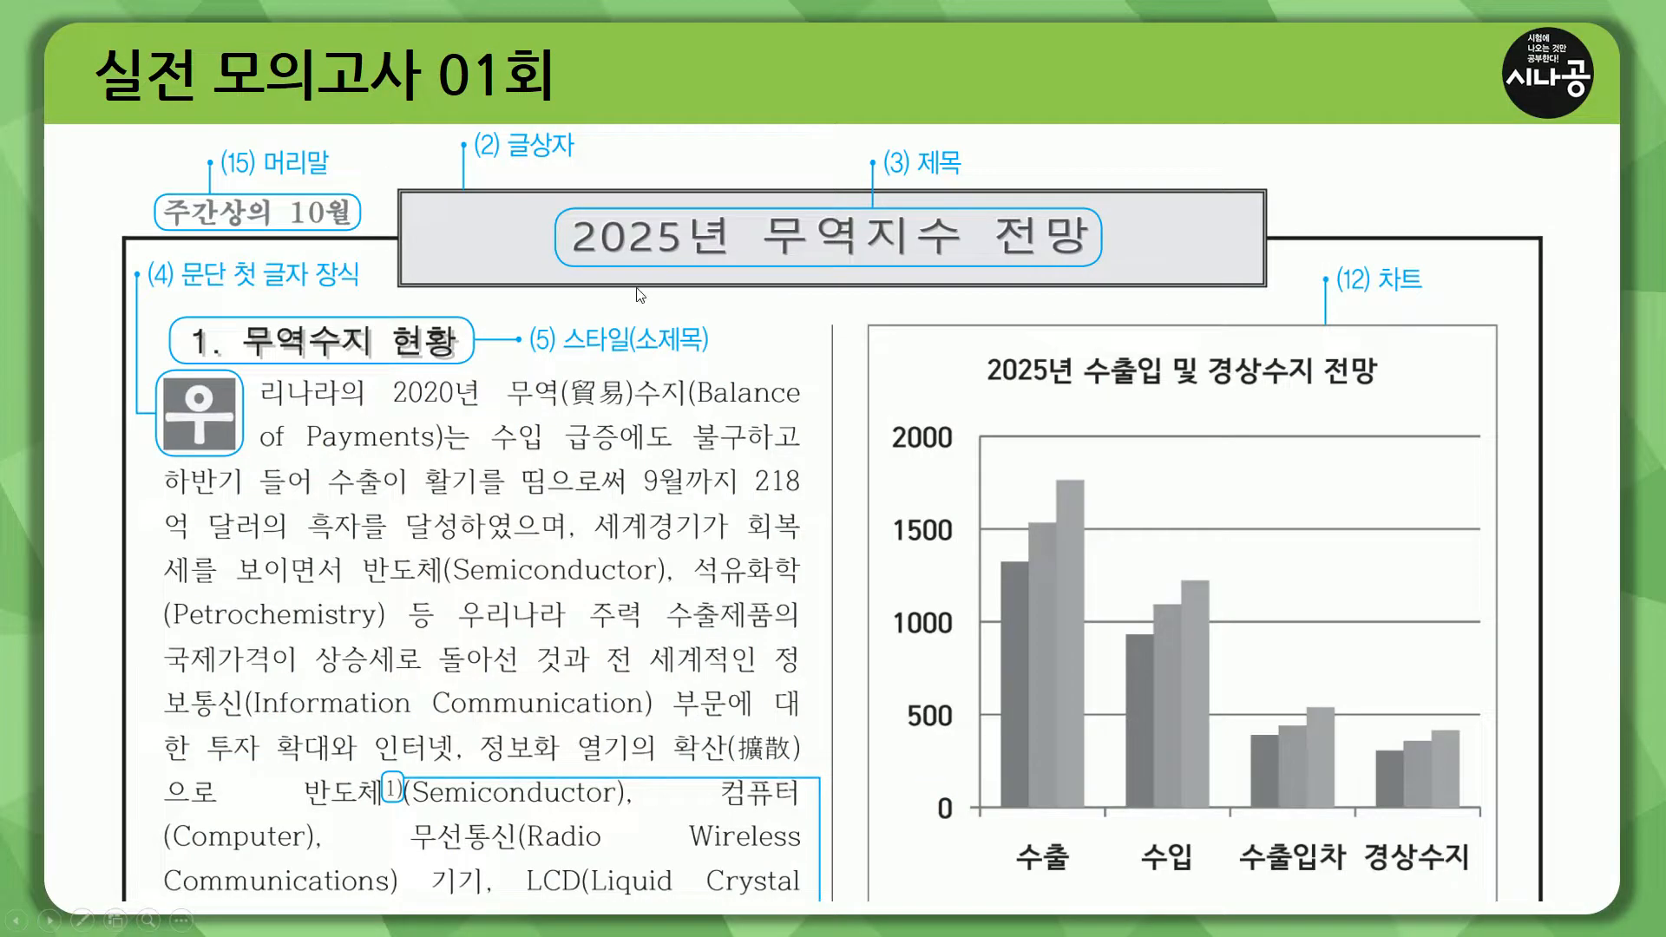
key("ctrl+p")
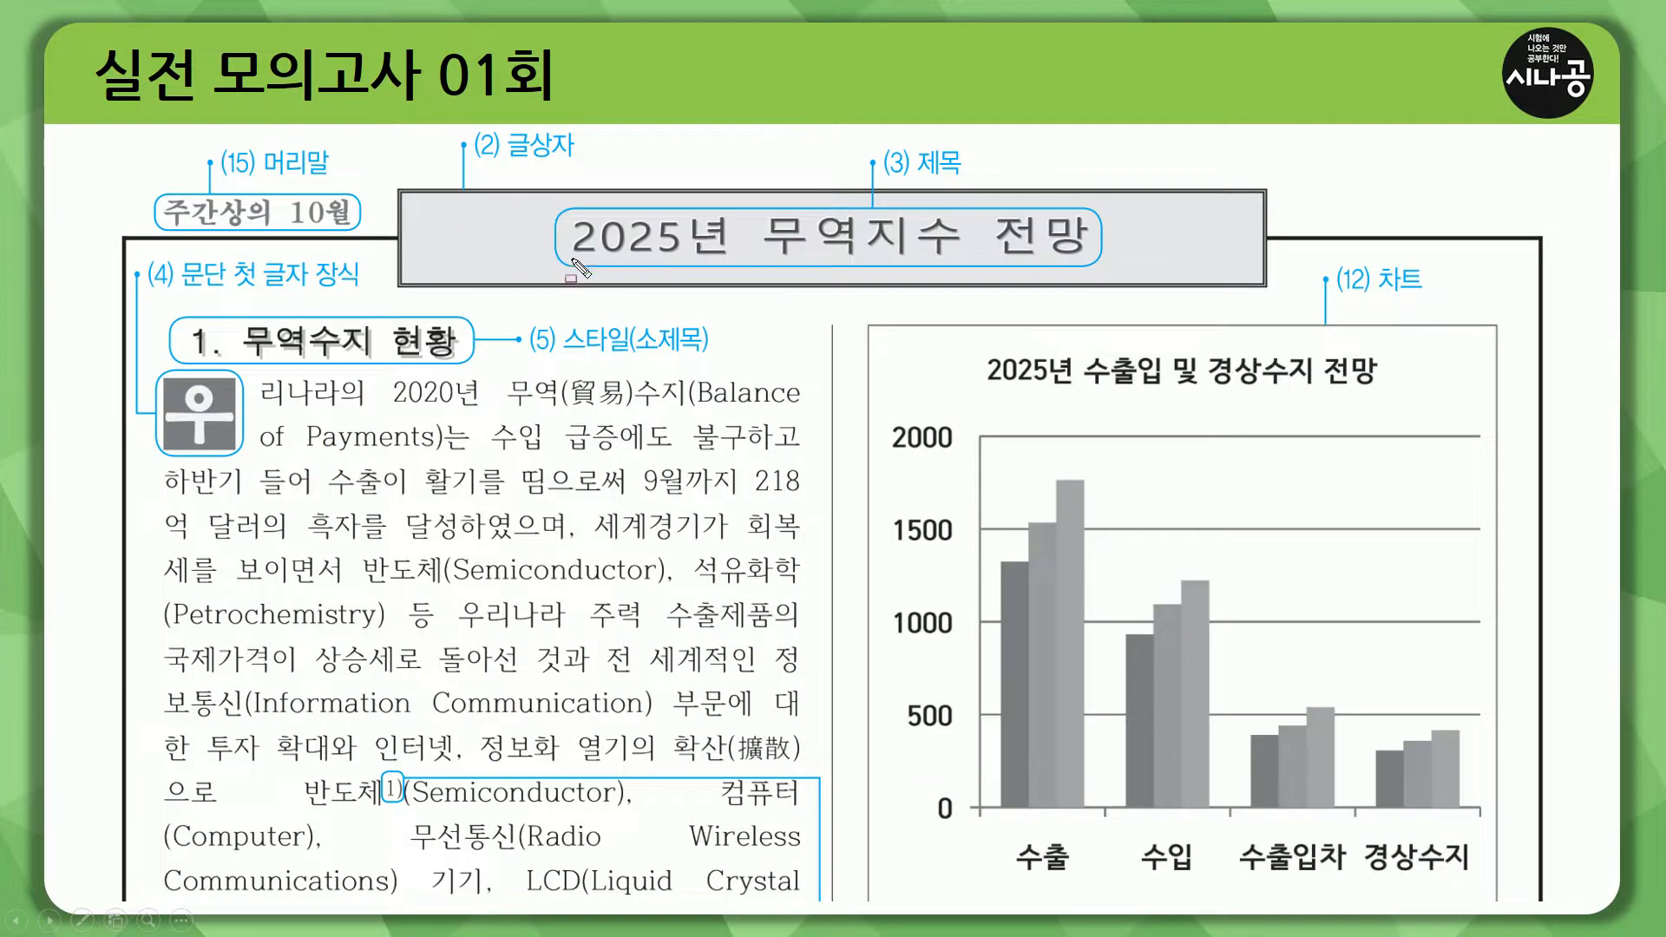
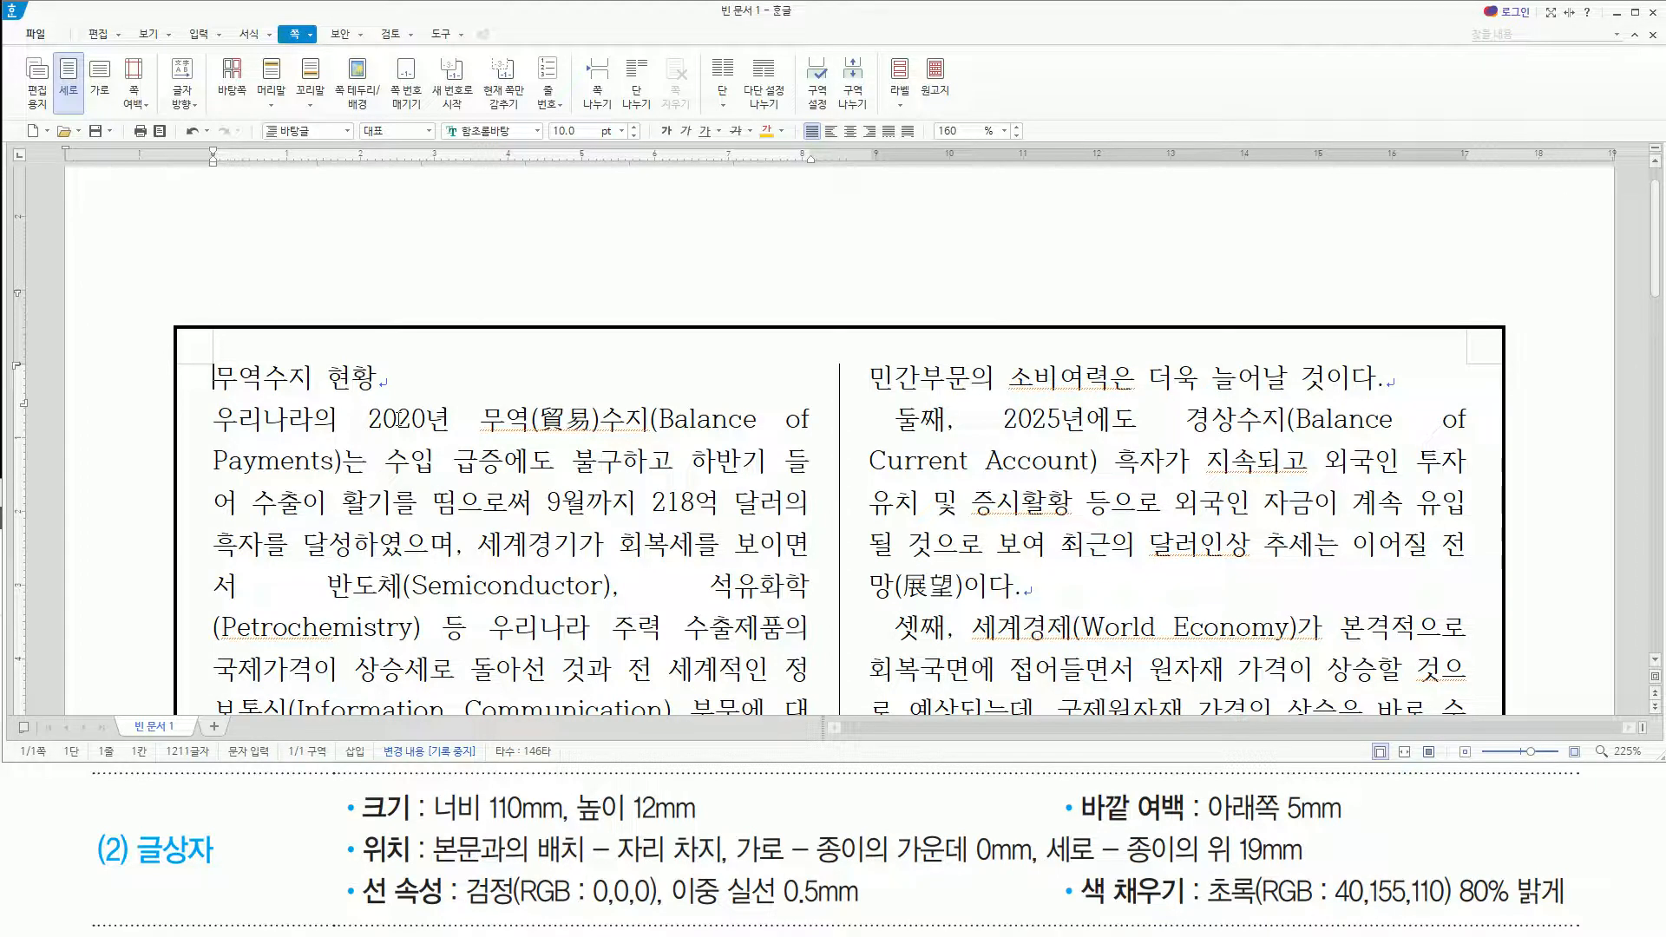
Insert a text box at the start of the document, above 무역수지 현황, containing the title "2025년 무역지수 전망"
key("ctrl+n")
key("b")
left_click(469, 357)
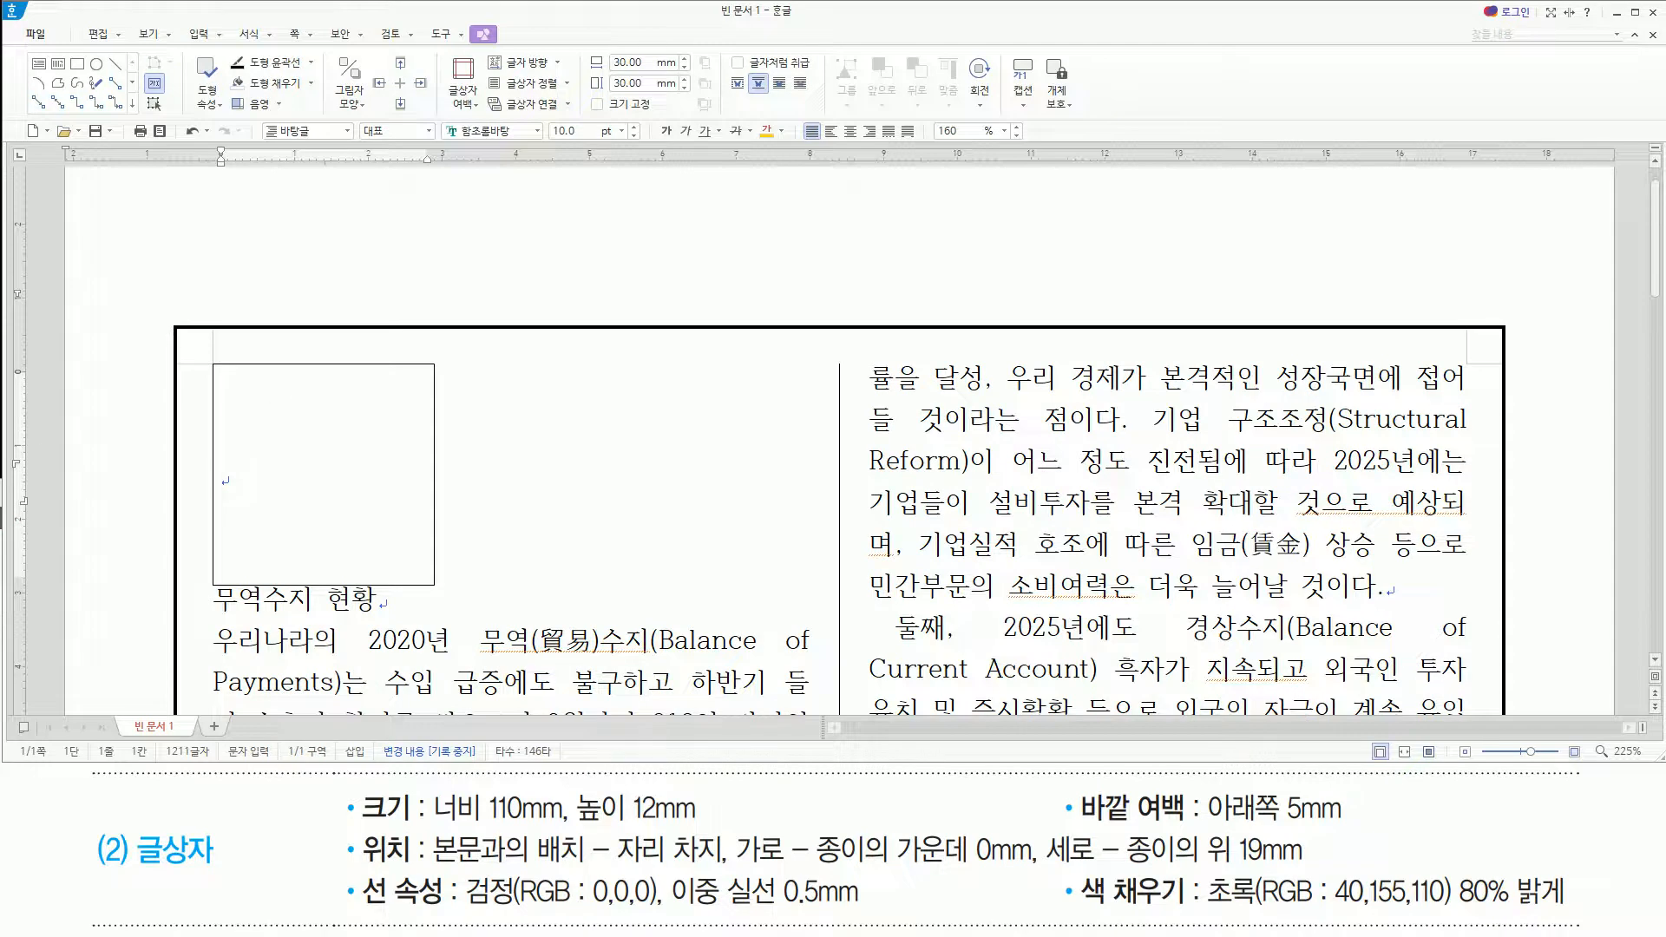
key("ctrl+n")
key("k")
left_click(321, 446)
type("2025년 무")
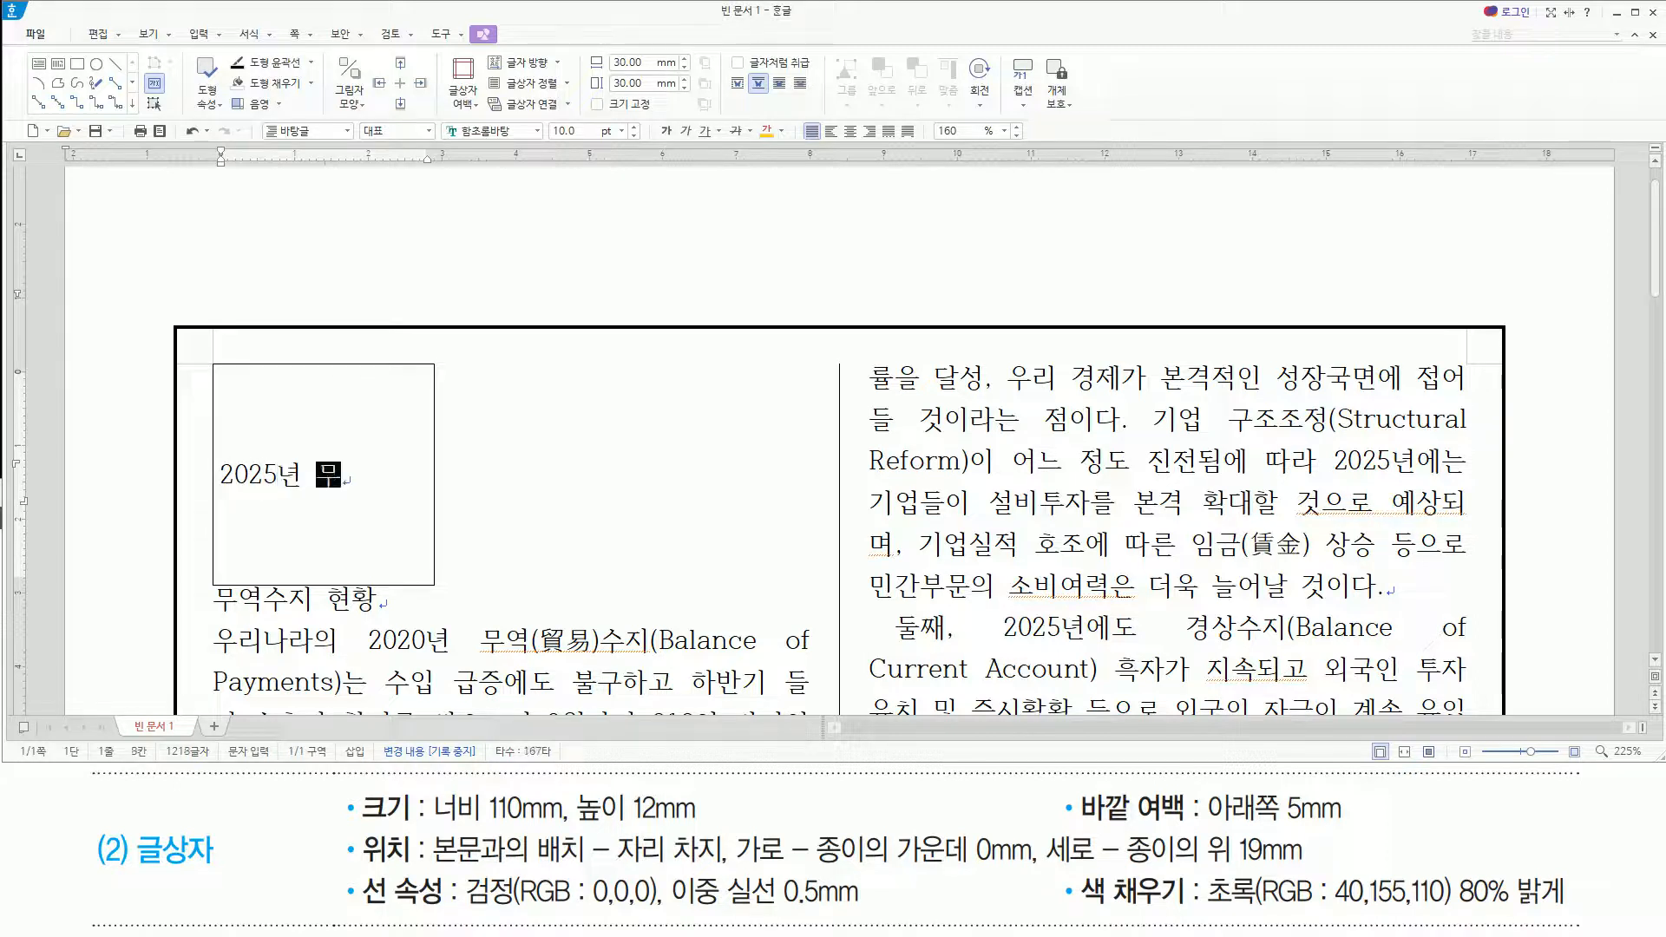
type("역지수 전마")
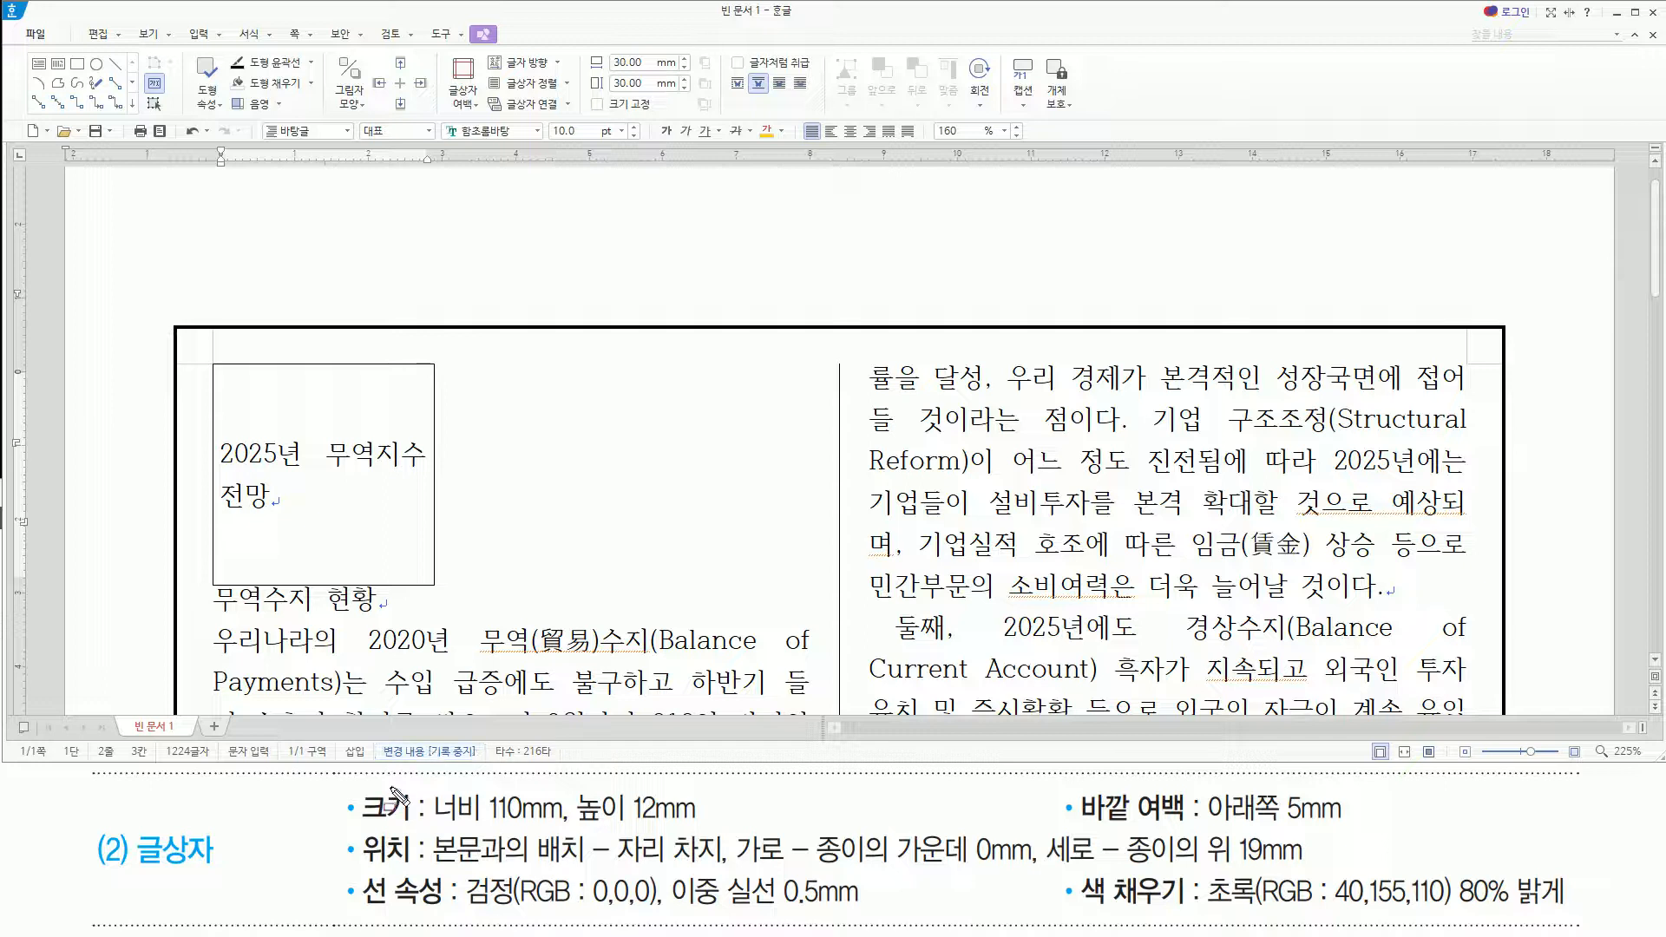
In the title text box's object properties, set the width to 110 mm and height to 12 mm, and turn on 크기 고정
mouse_move(430, 818)
left_mouse_down()
mouse_move(1185, 832)
mouse_move(1364, 853)
mouse_move(1358, 881)
mouse_move(1388, 916)
mouse_move(1581, 921)
left_mouse_up()
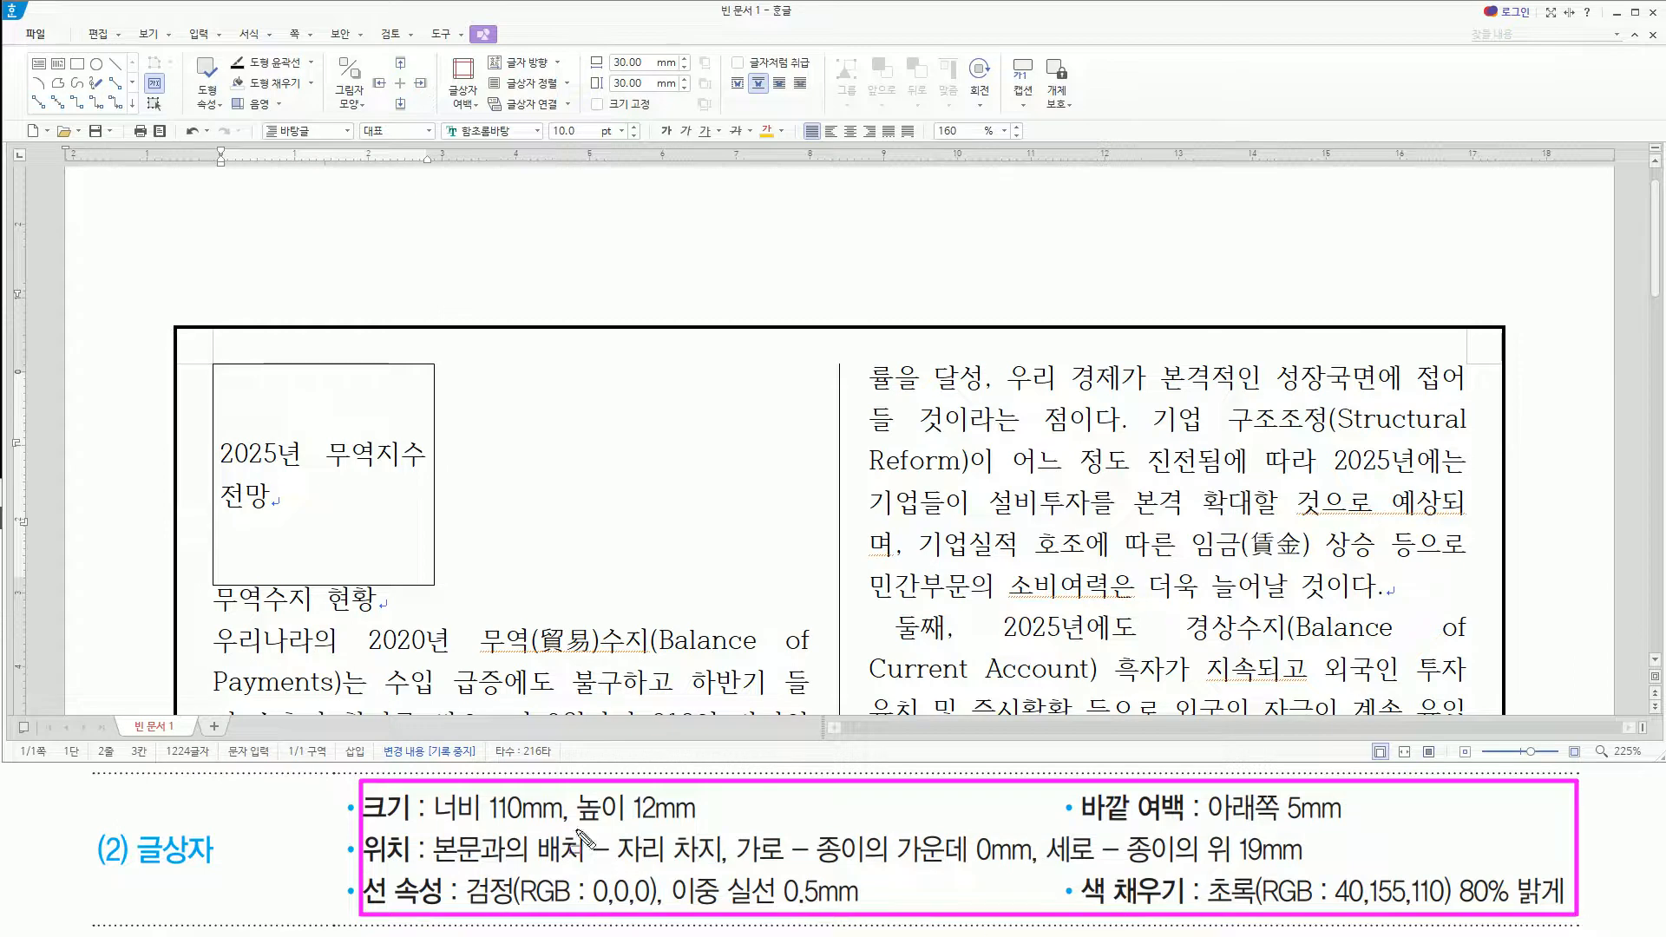
key("Escape")
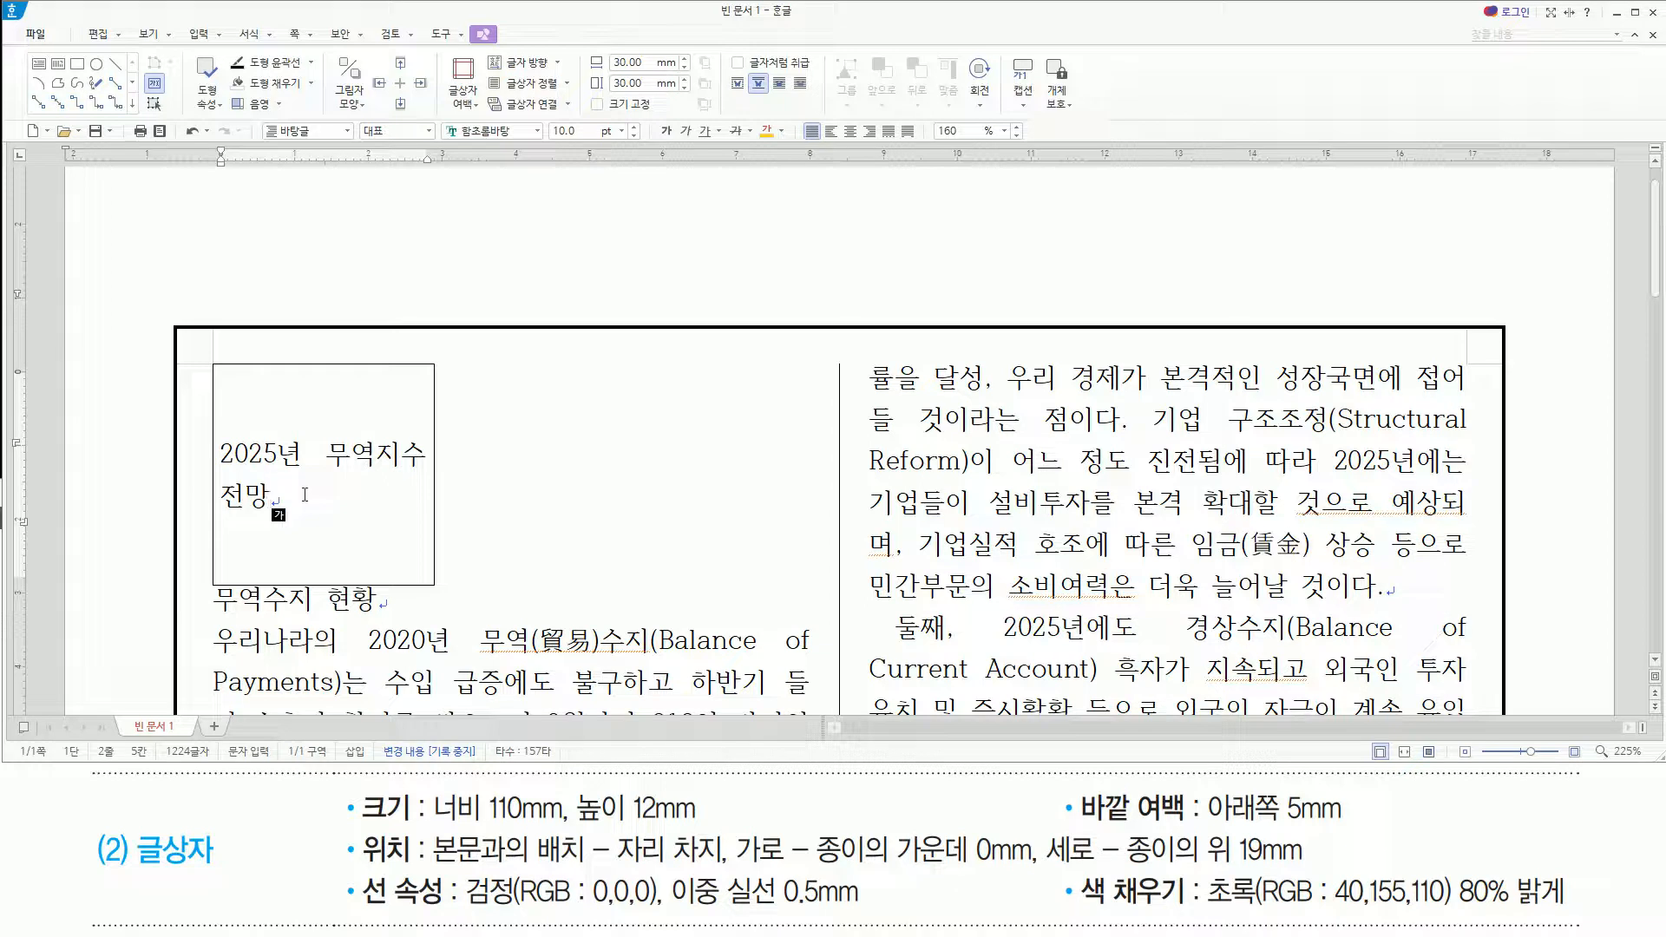
key("ctrl+n")
key("k")
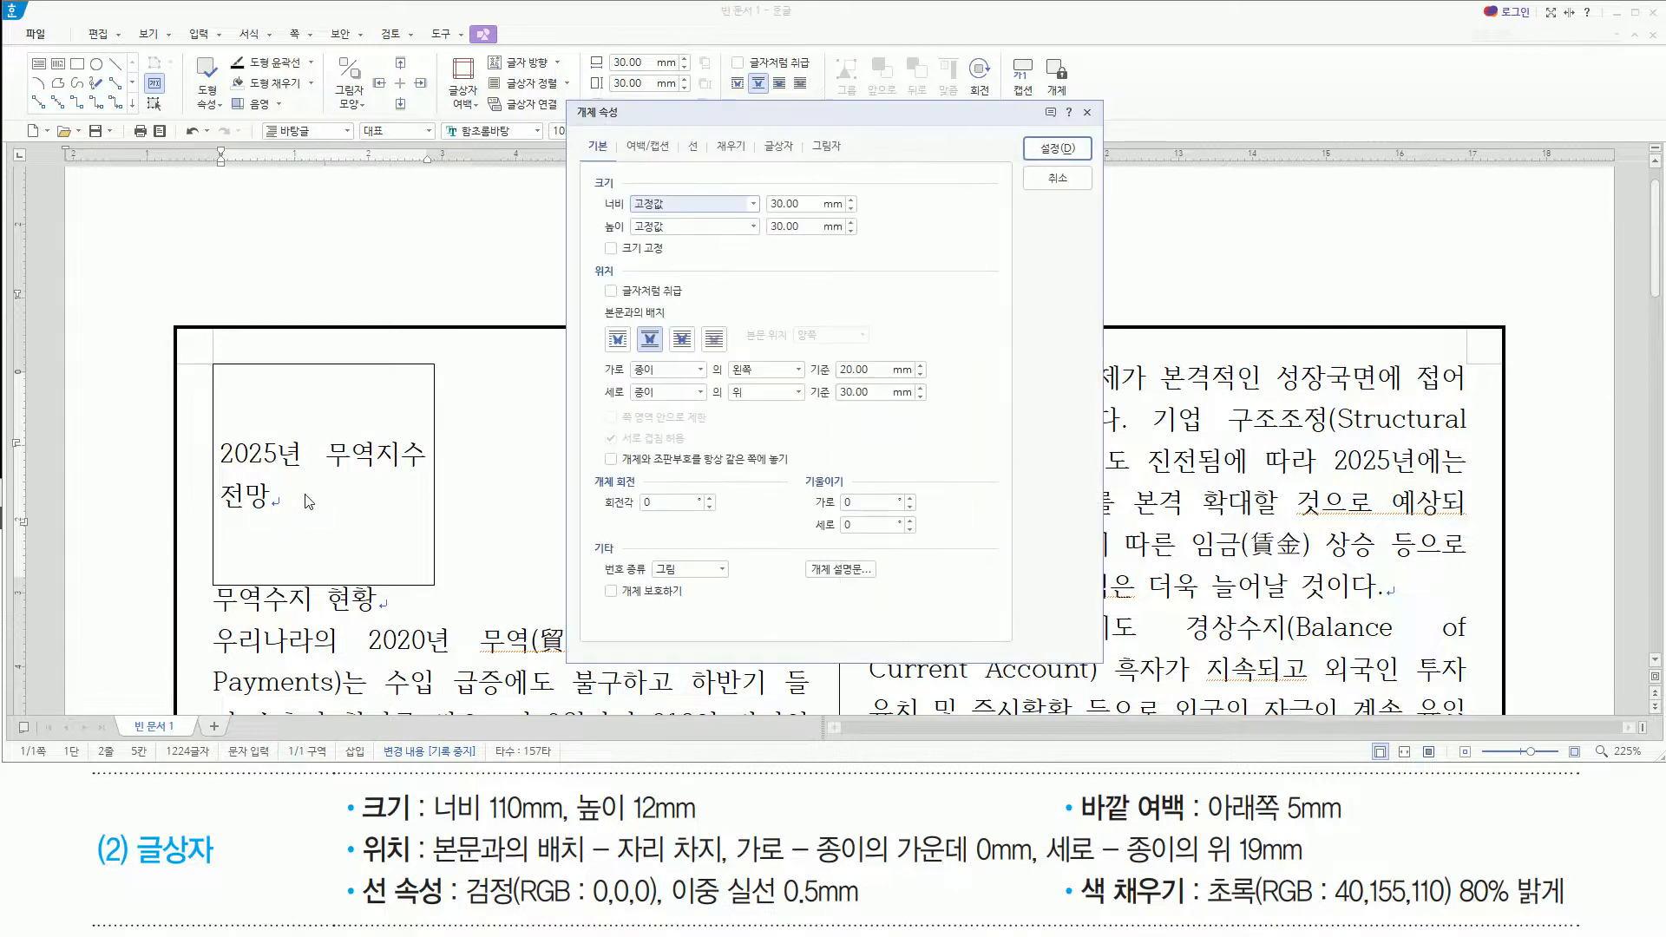
mouse_move(566, 103)
left_mouse_down()
mouse_move(681, 580)
mouse_move(1017, 682)
mouse_move(1104, 665)
left_mouse_up()
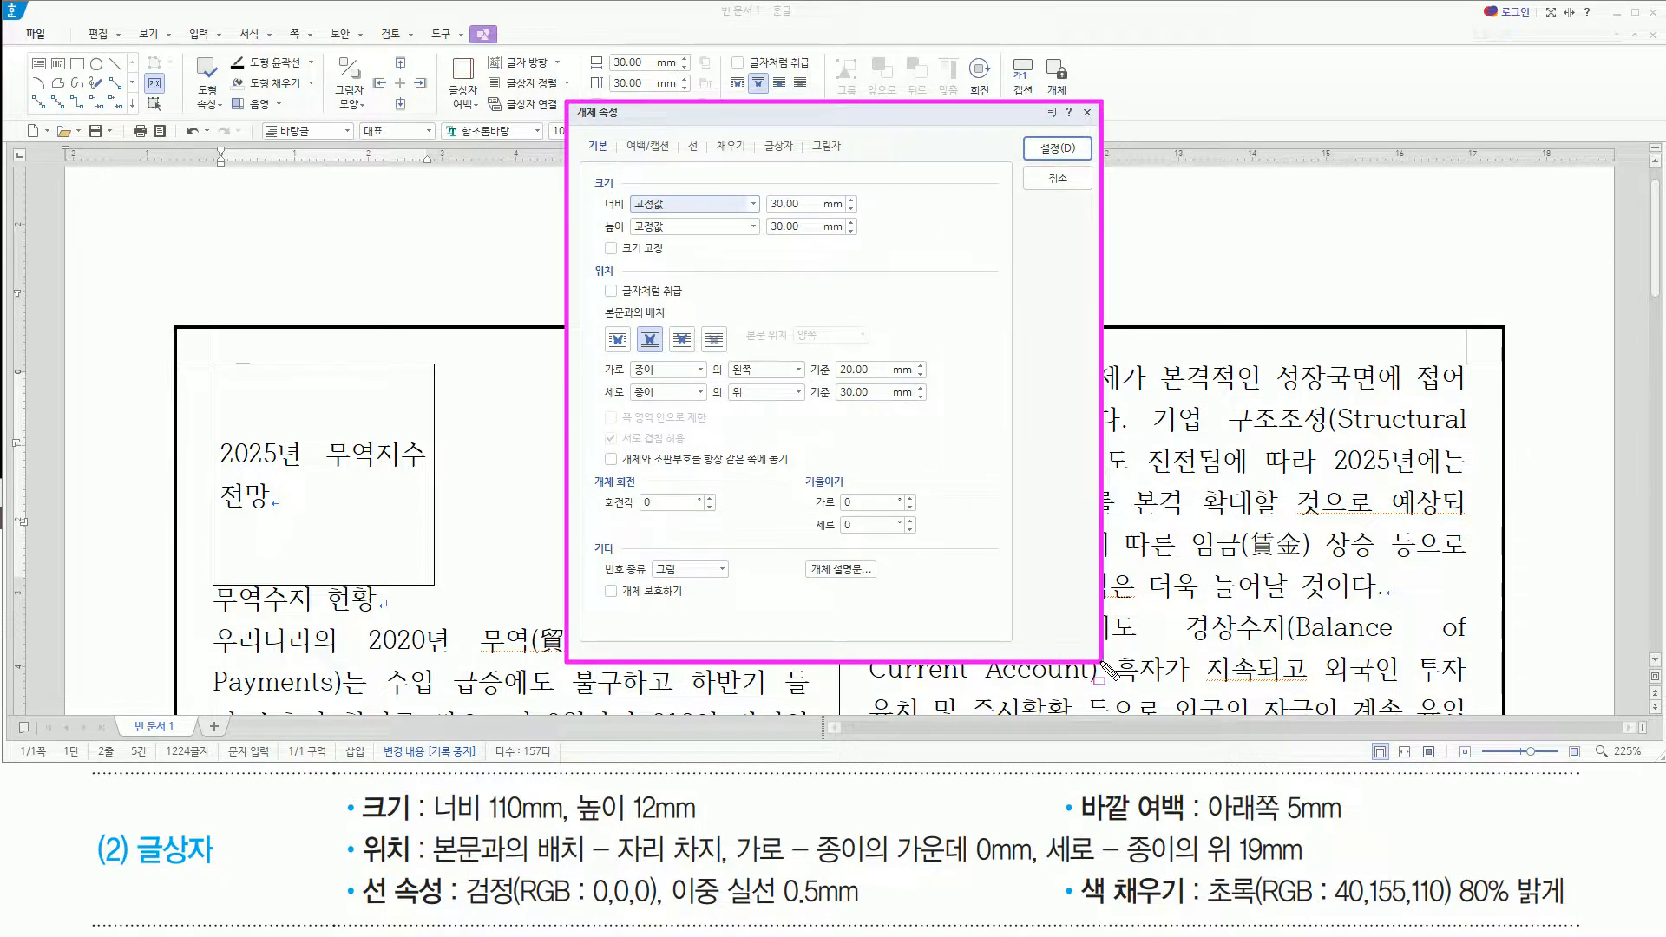
mouse_move(596, 189)
left_mouse_down()
mouse_move(827, 247)
mouse_move(879, 237)
left_mouse_up()
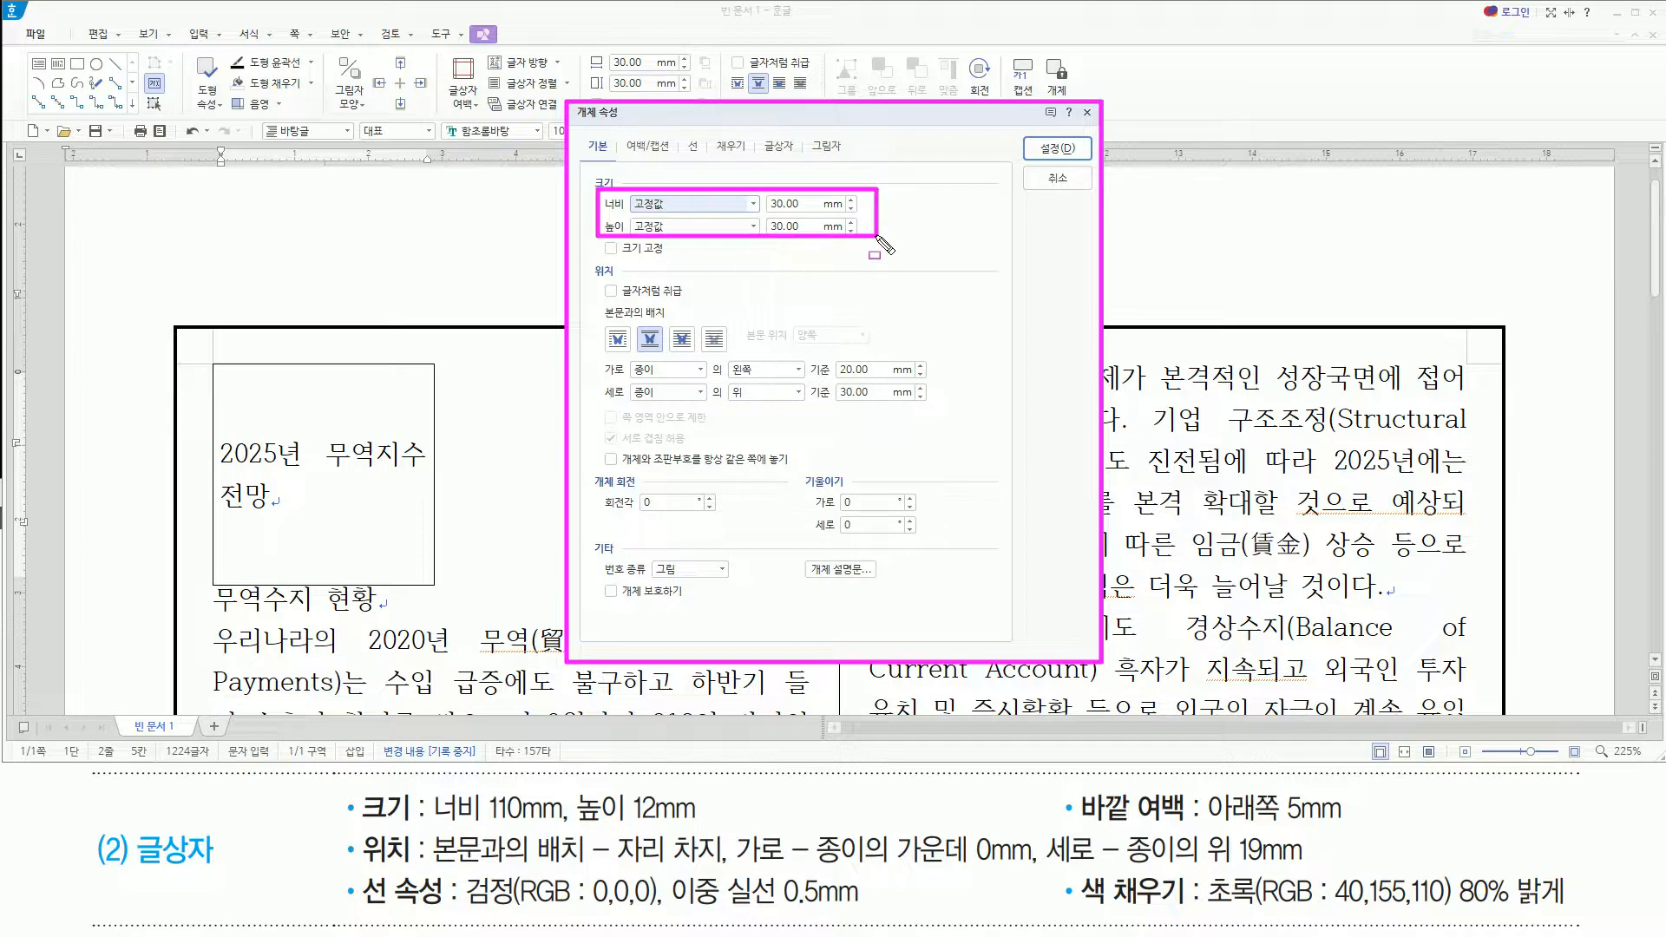
key("Escape")
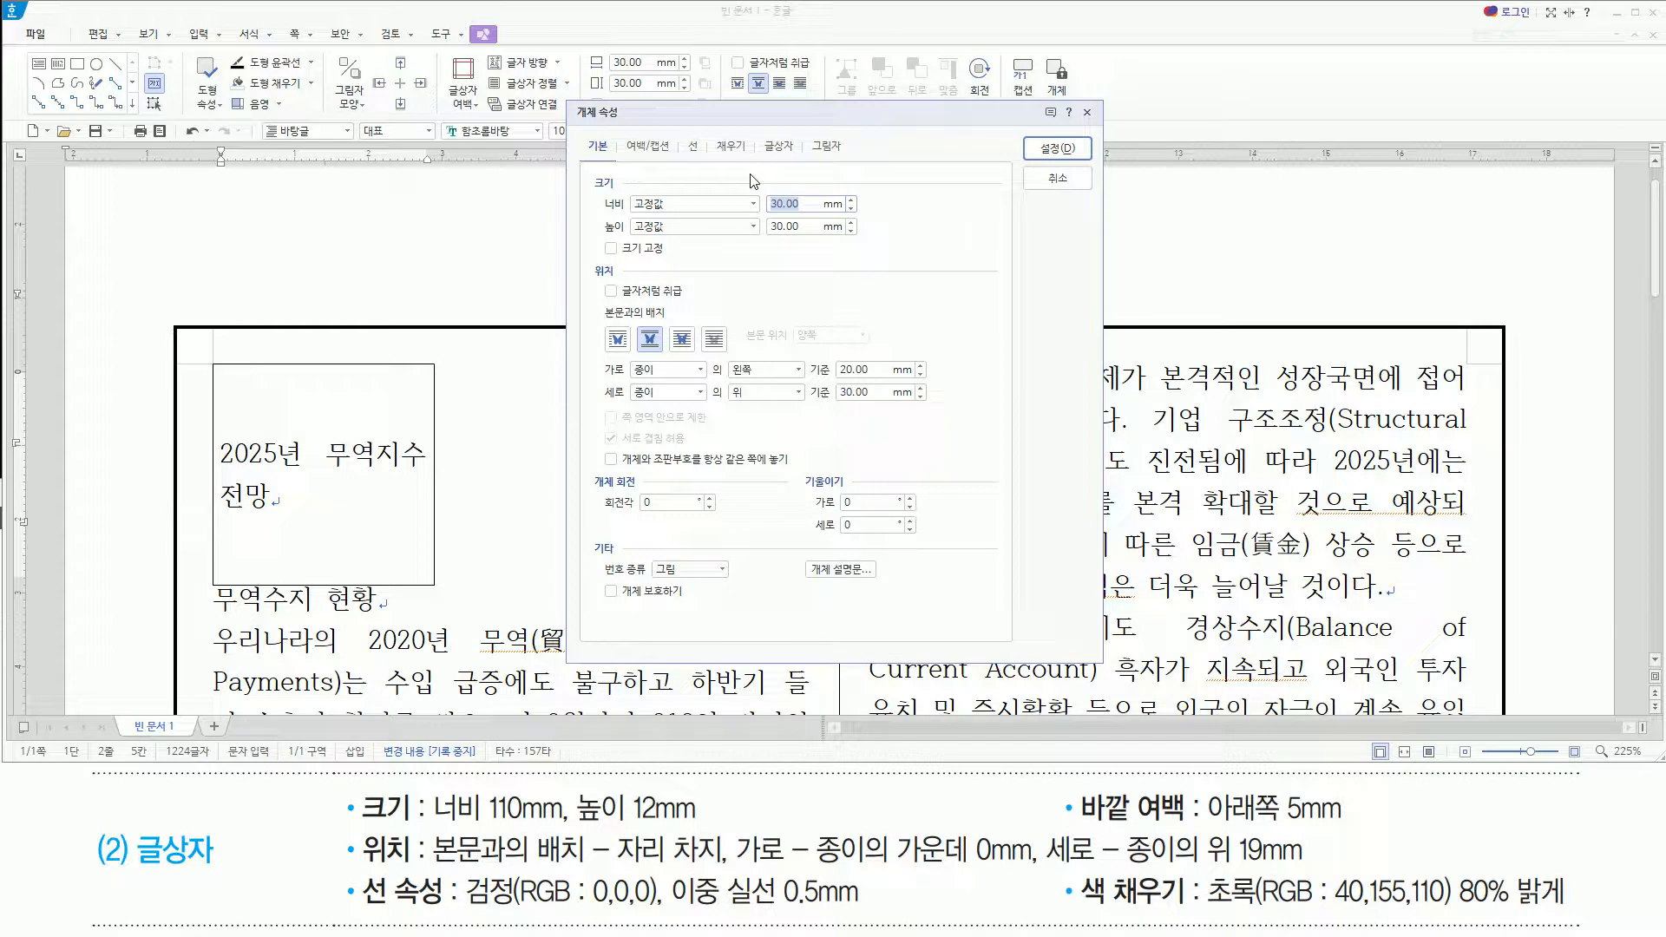
type("110")
key("Tab")
type("1")
key("alt")
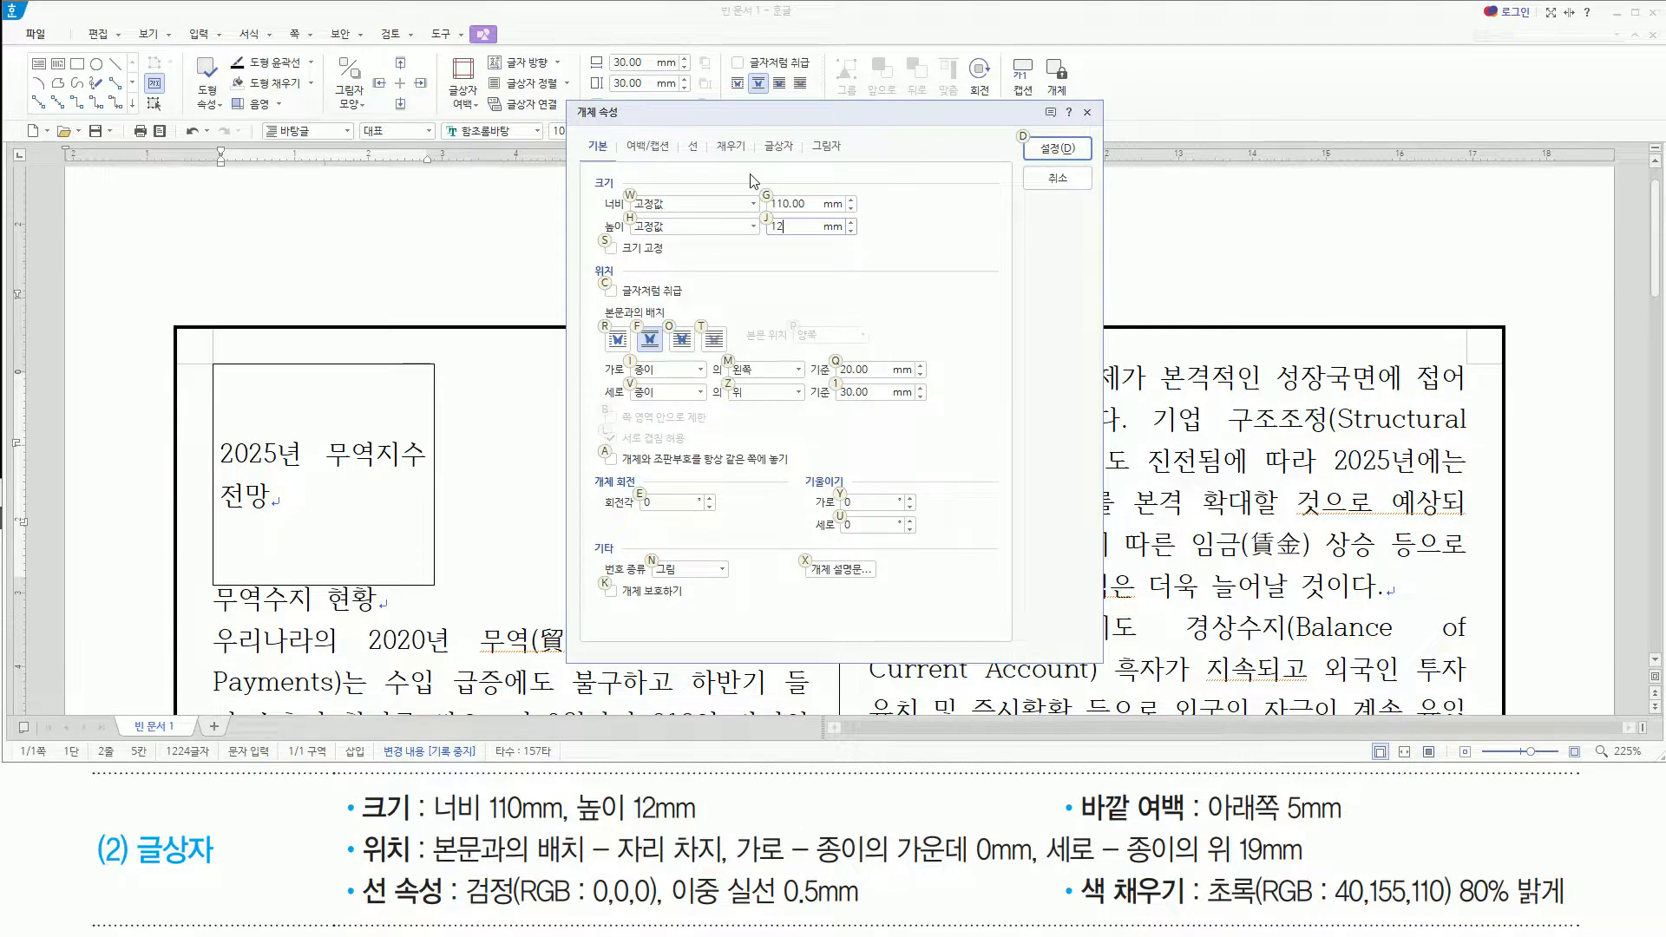
key("s")
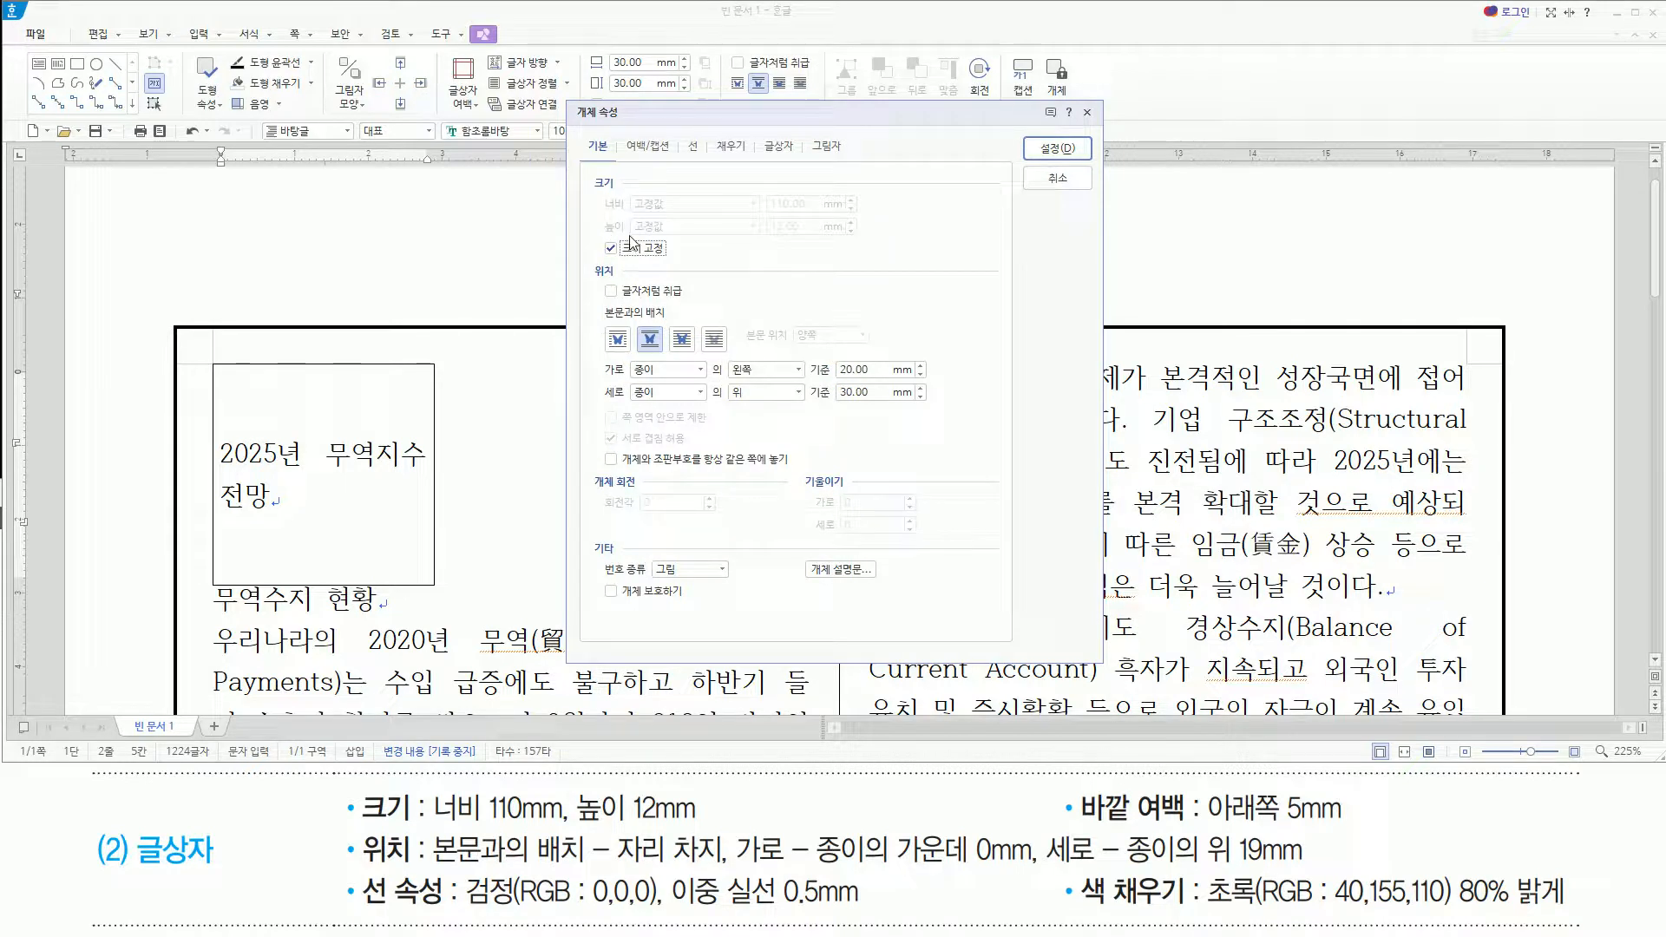
Set the text box's horizontal position to the centre (가운데) of the paper with a 0 mm offset
mouse_move(355, 825)
left_mouse_down()
mouse_move(737, 825)
mouse_move(714, 790)
left_mouse_up()
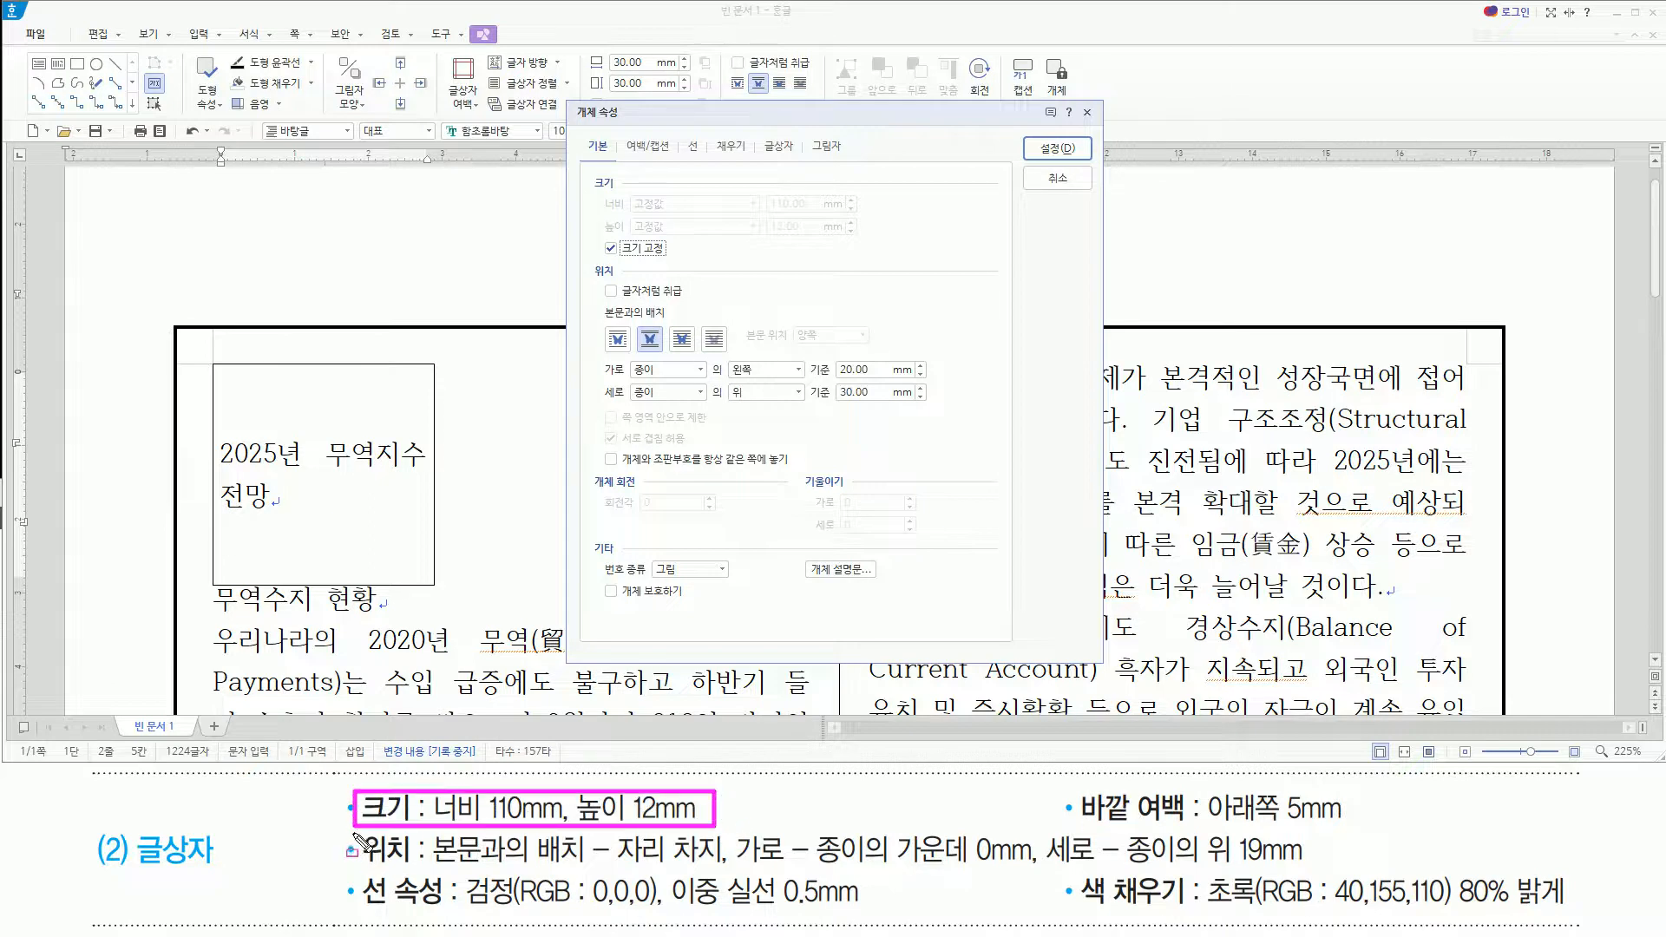
mouse_move(355, 829)
left_mouse_down()
mouse_move(446, 862)
mouse_move(423, 862)
left_mouse_up()
mouse_move(583, 259)
left_mouse_down()
mouse_move(612, 371)
mouse_move(964, 423)
left_mouse_up()
left_click_drag(435, 862, 729, 865)
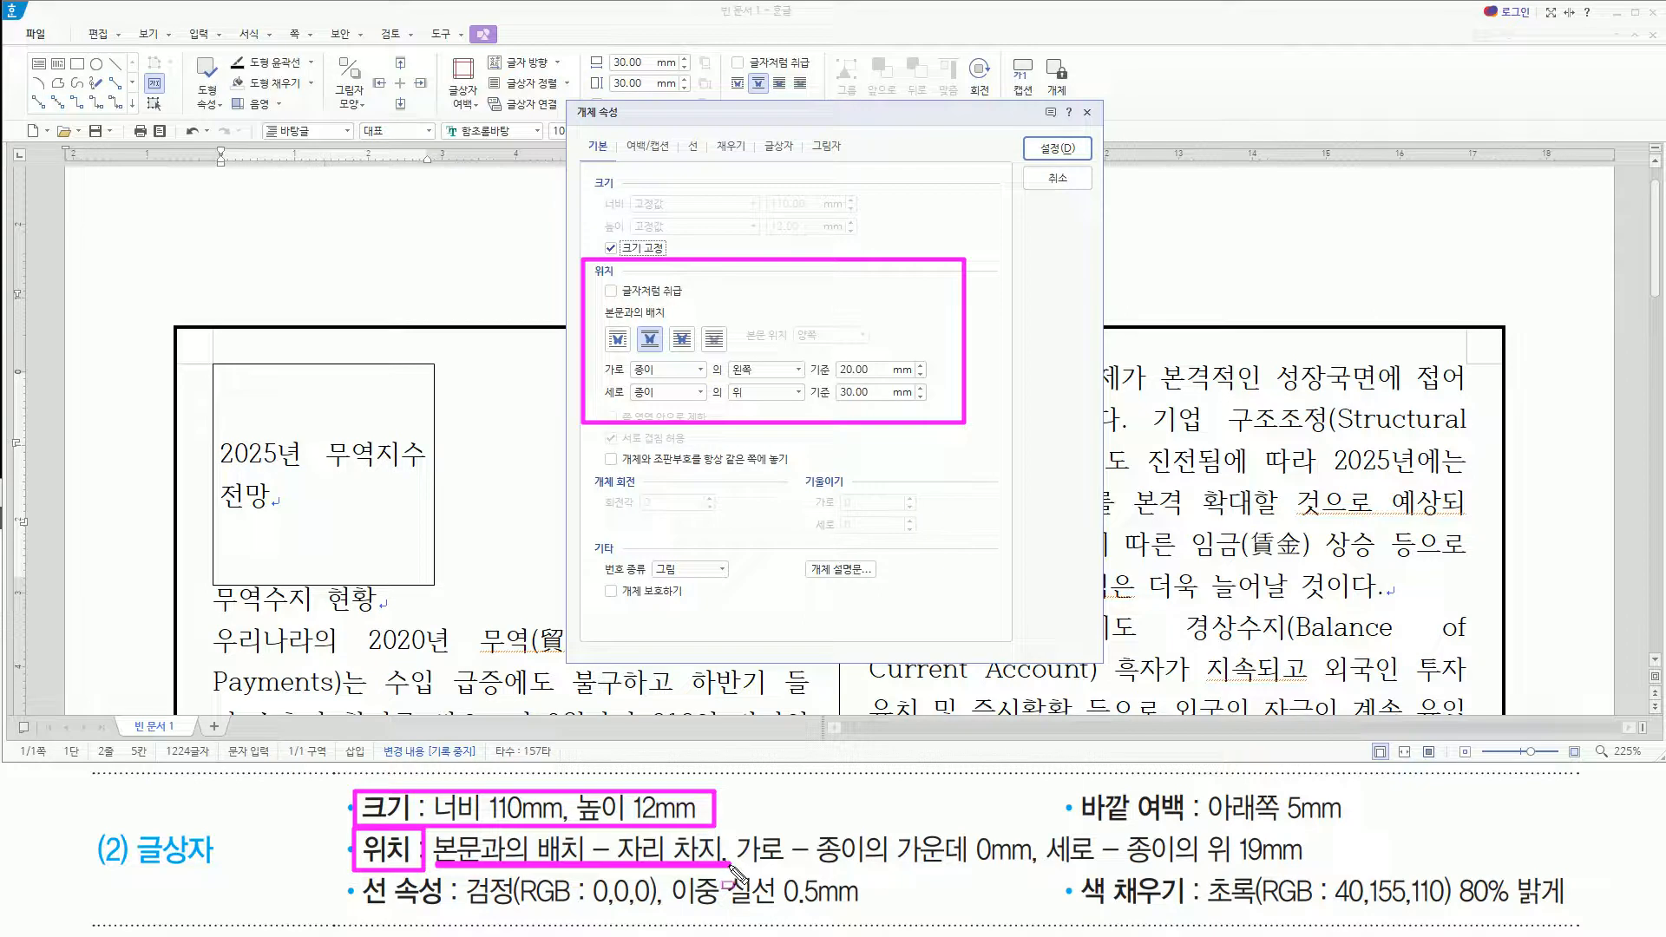
key("Escape")
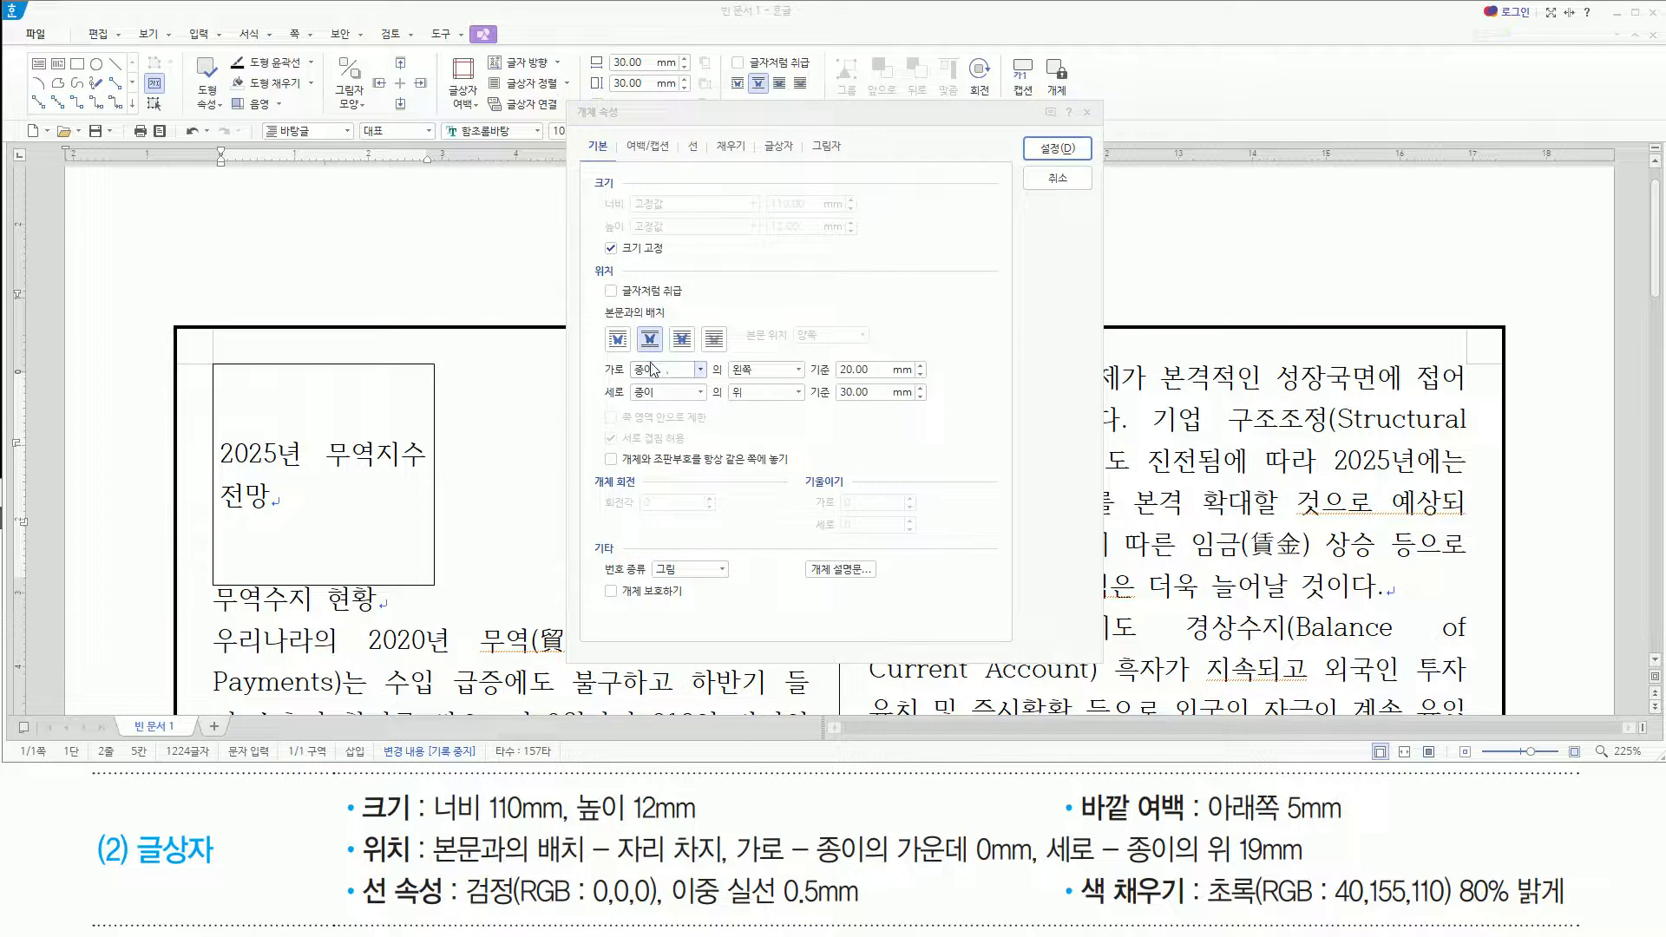
left_click_drag(736, 827, 787, 875)
left_click_drag(1045, 842, 1100, 870)
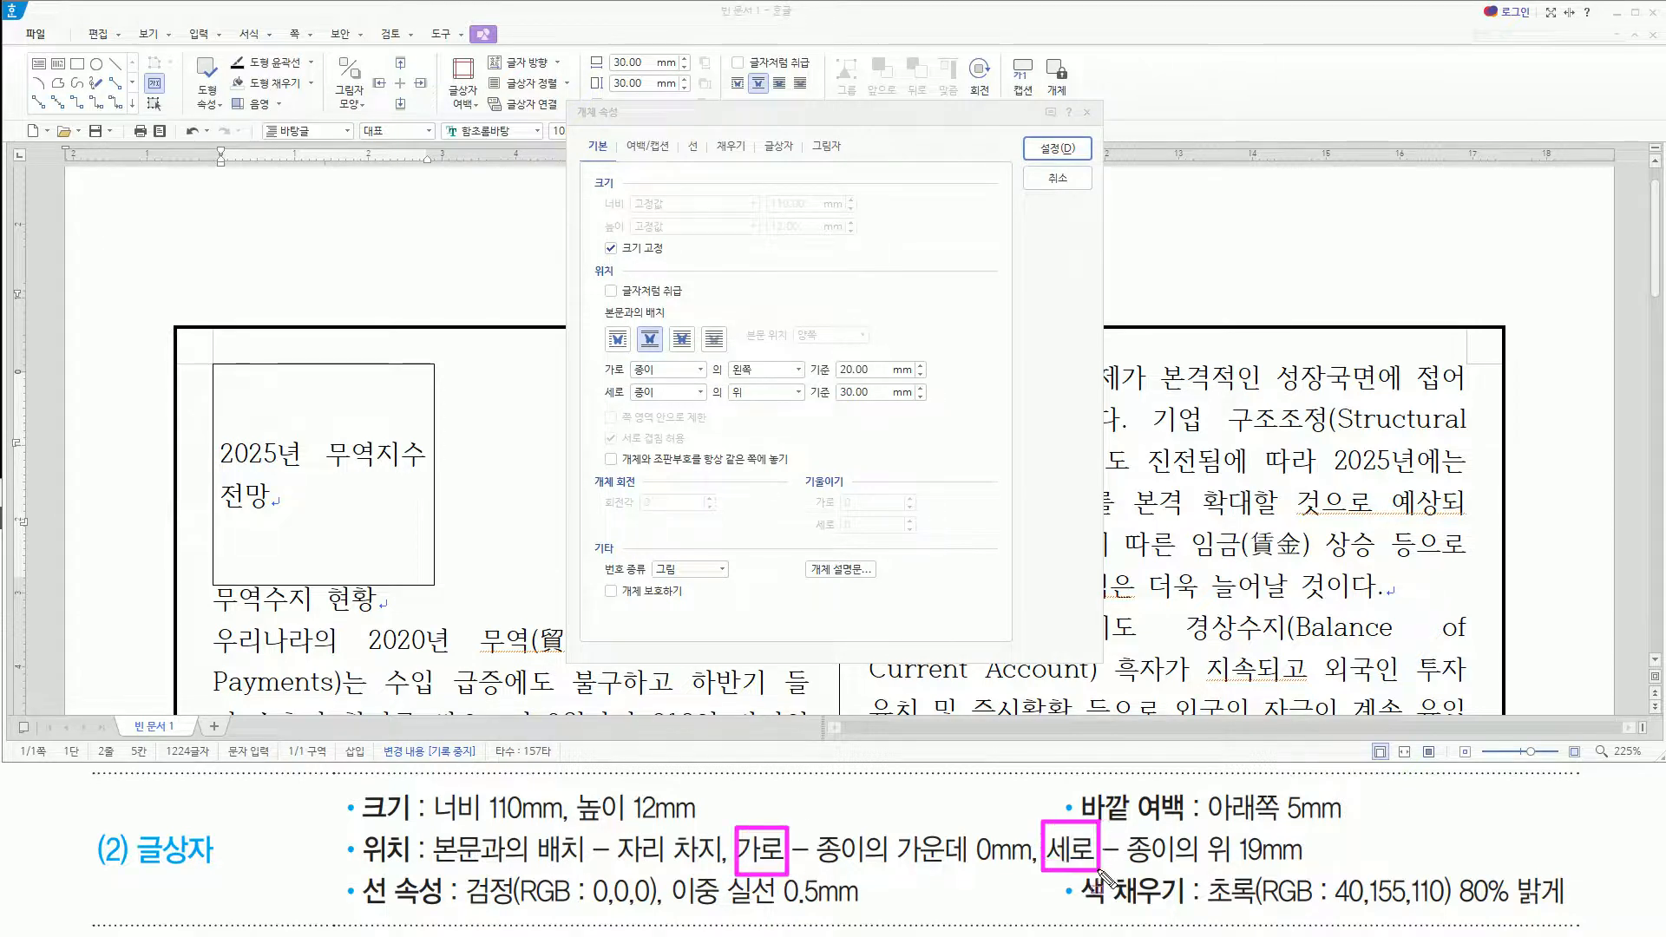
left_click_drag(807, 868, 1302, 867)
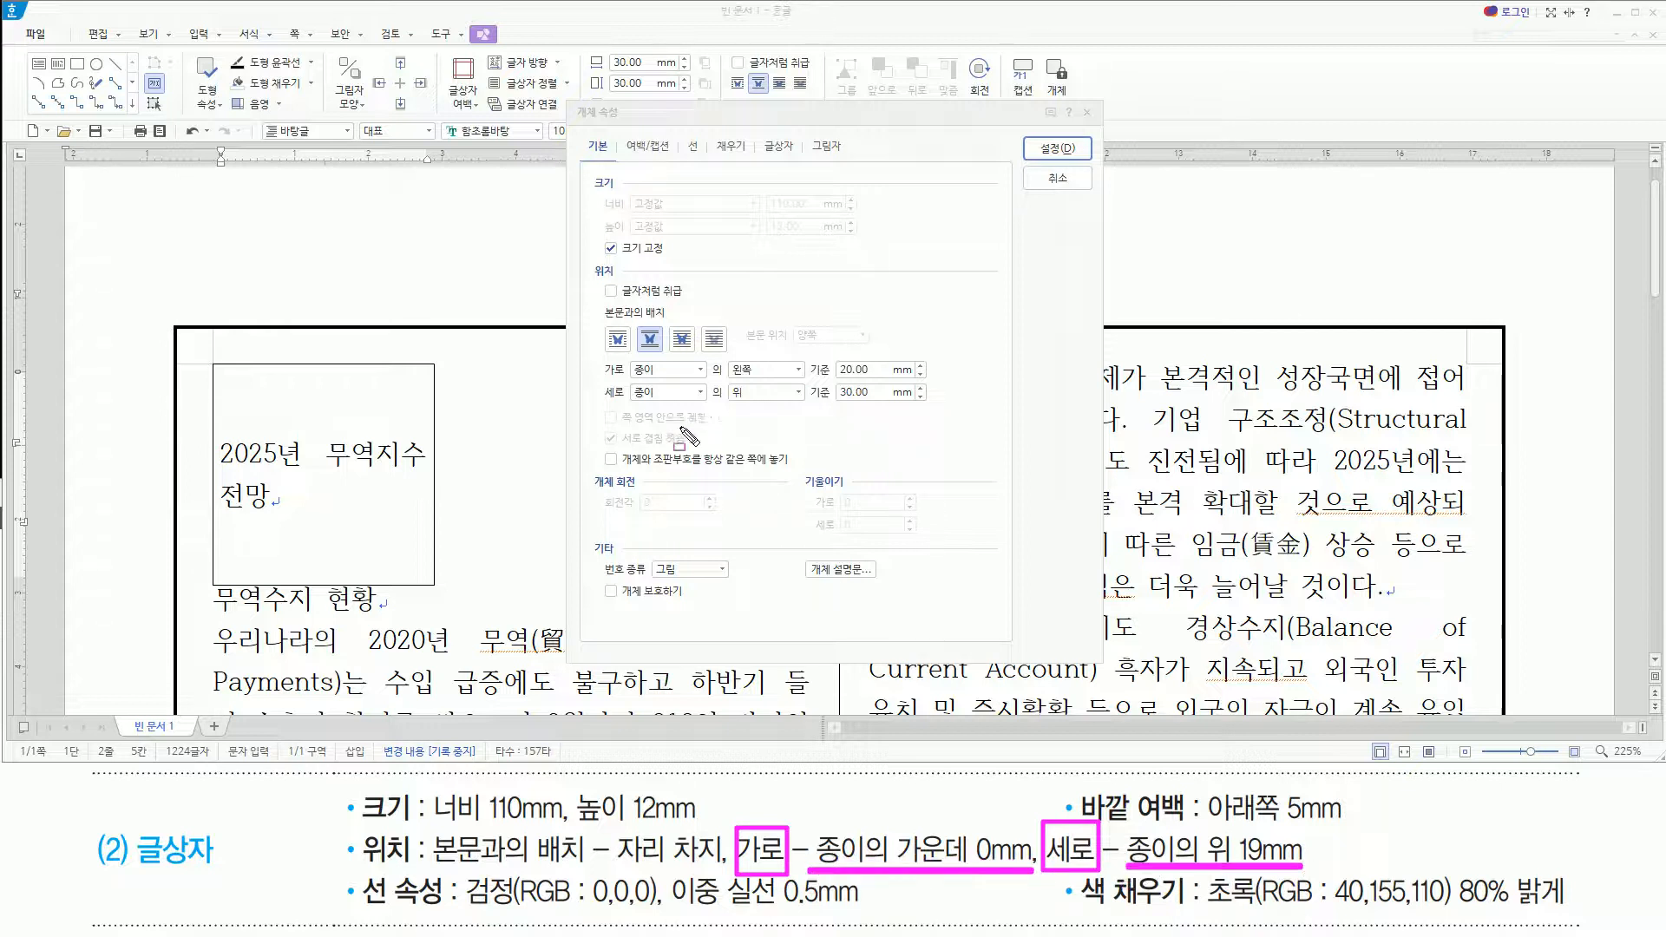
mouse_move(647, 359)
left_mouse_down()
mouse_move(621, 380)
mouse_move(659, 357)
mouse_move(764, 379)
left_mouse_up()
key("Escape")
left_click(763, 369)
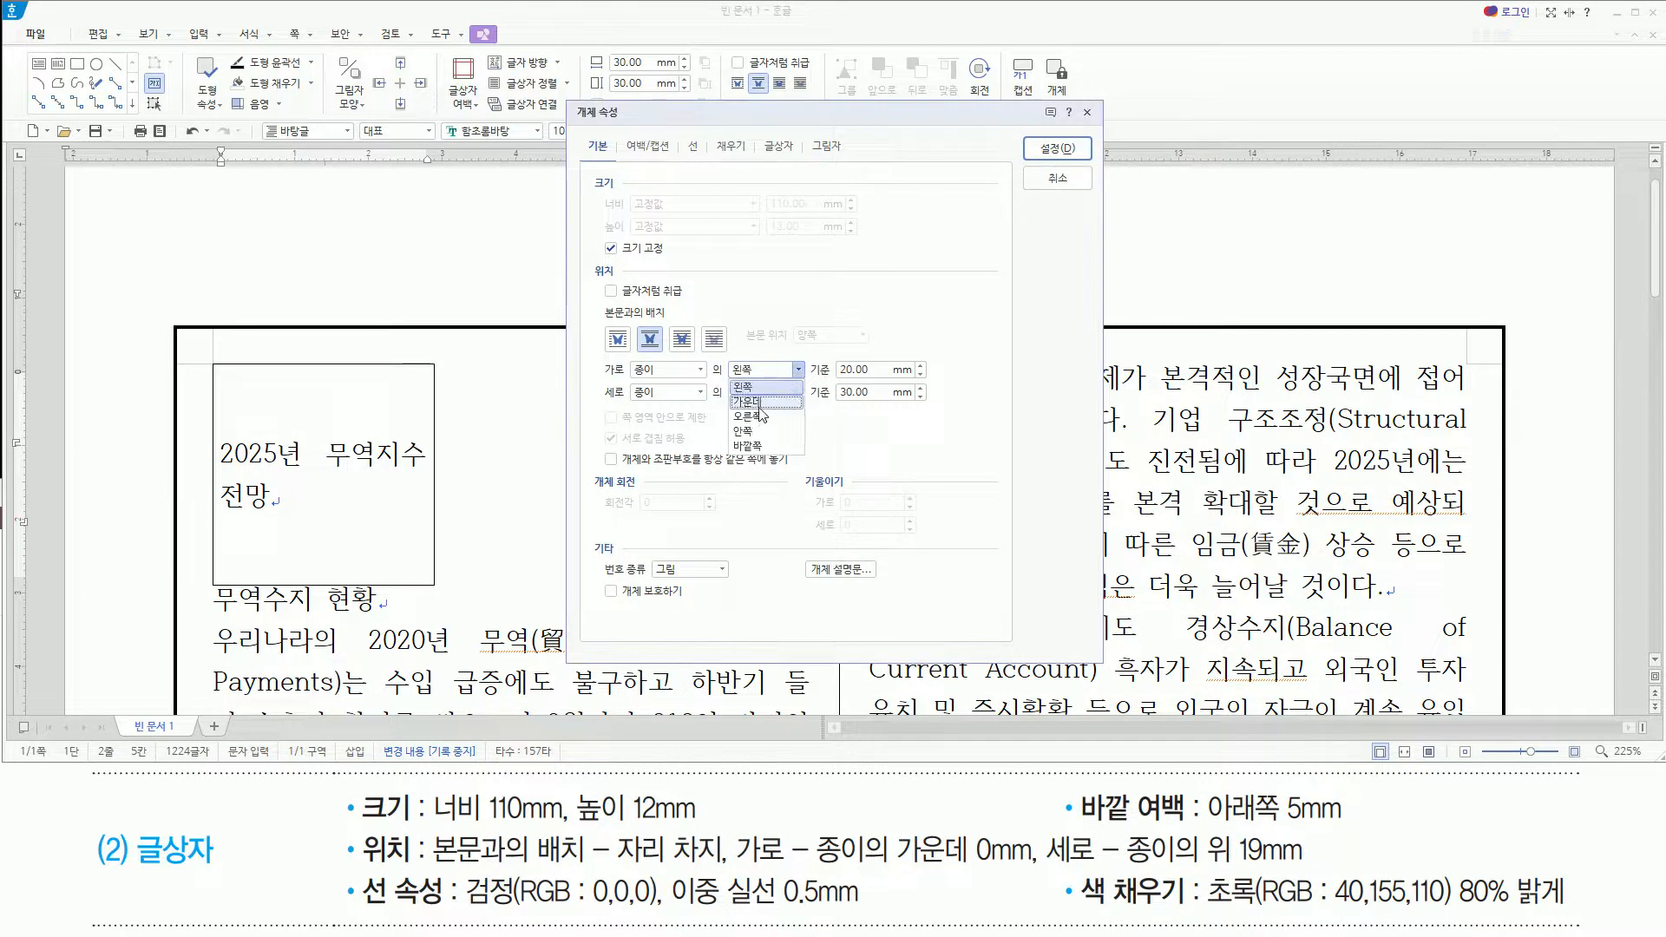
left_click(760, 404)
mouse_move(730, 370)
left_mouse_down()
mouse_move(877, 373)
mouse_move(873, 356)
left_mouse_up()
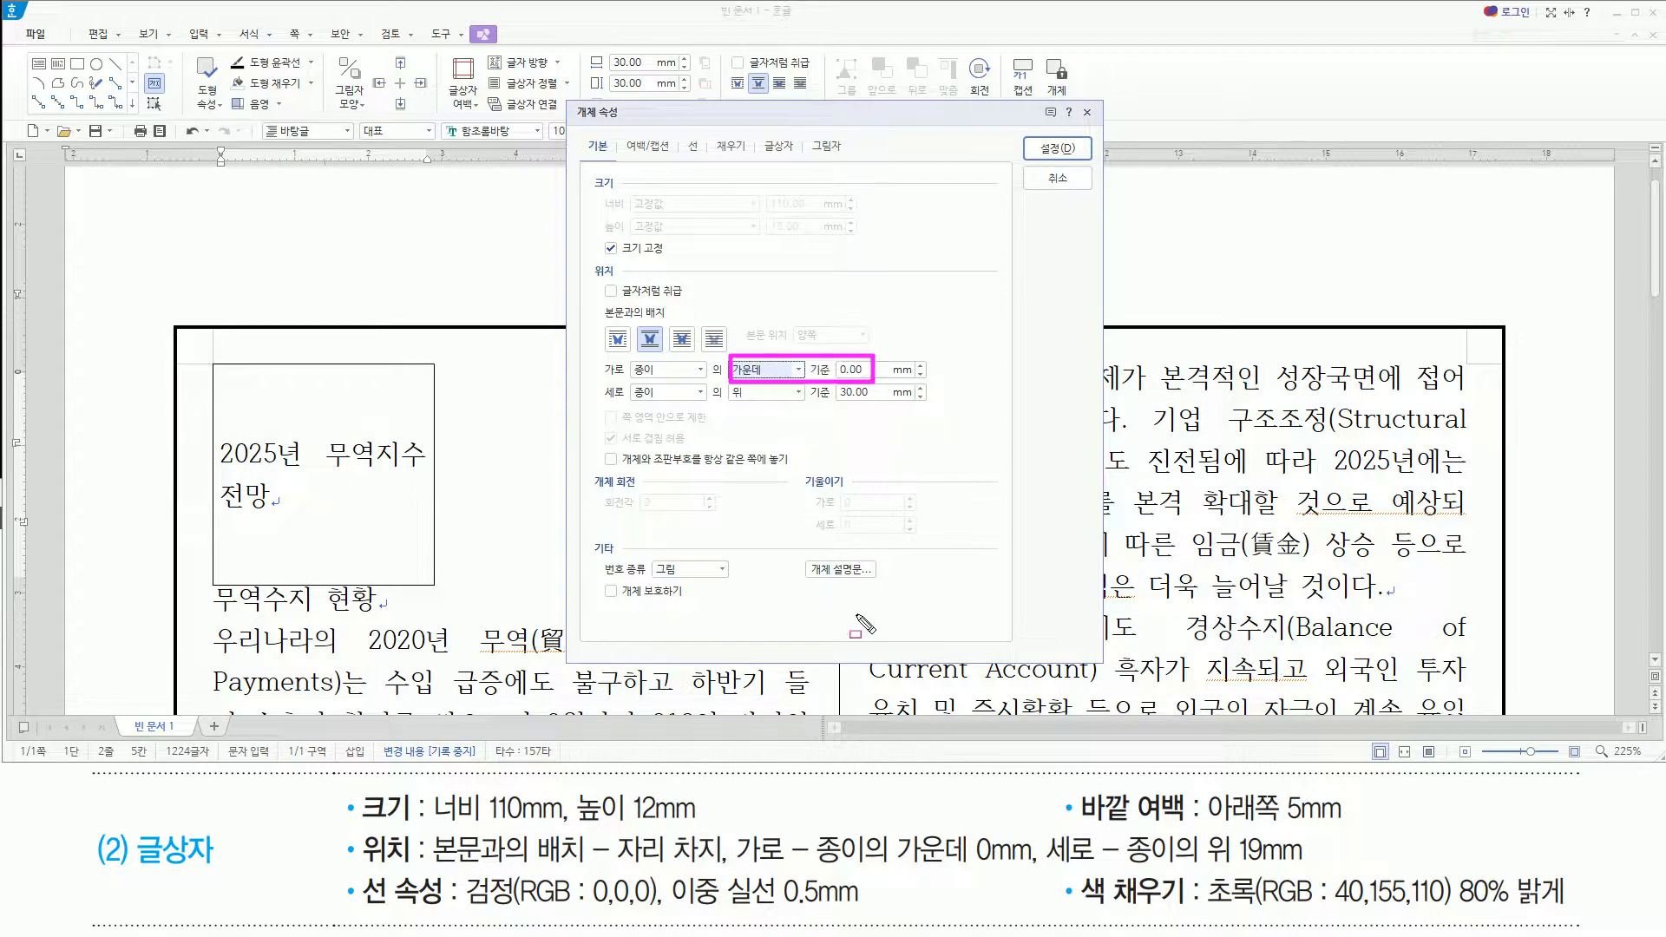
Set the text box's vertical position to 19 mm from the top of the paper
left_click_drag(1120, 867, 1294, 867)
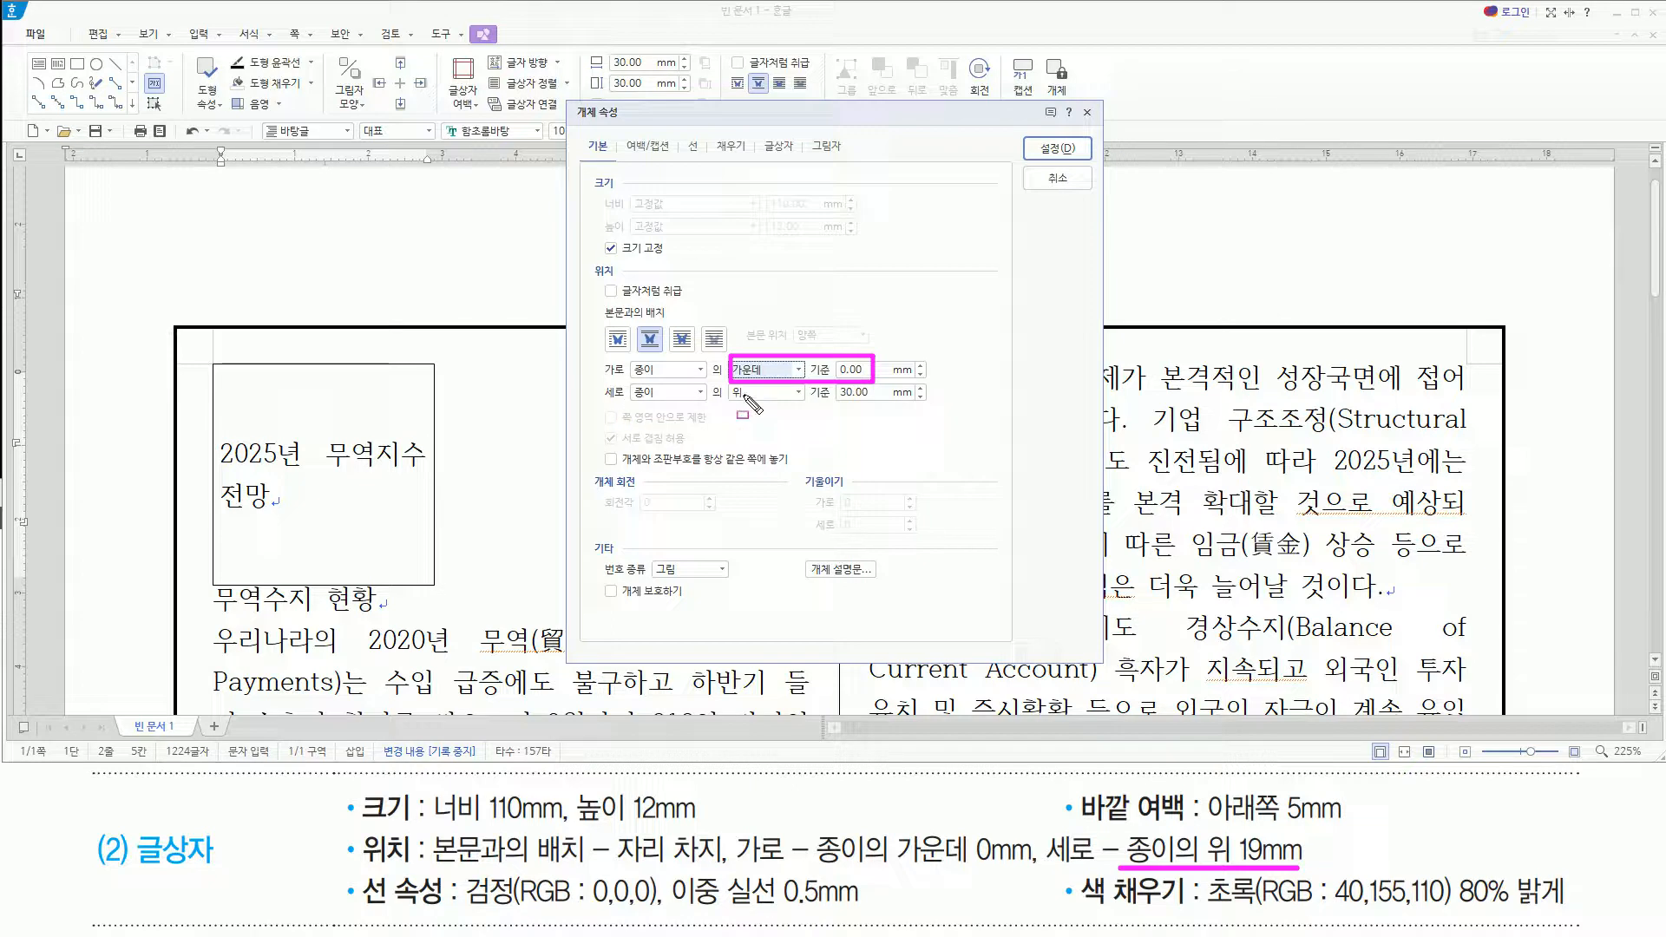
left_click_drag(639, 406, 899, 402)
key("Escape")
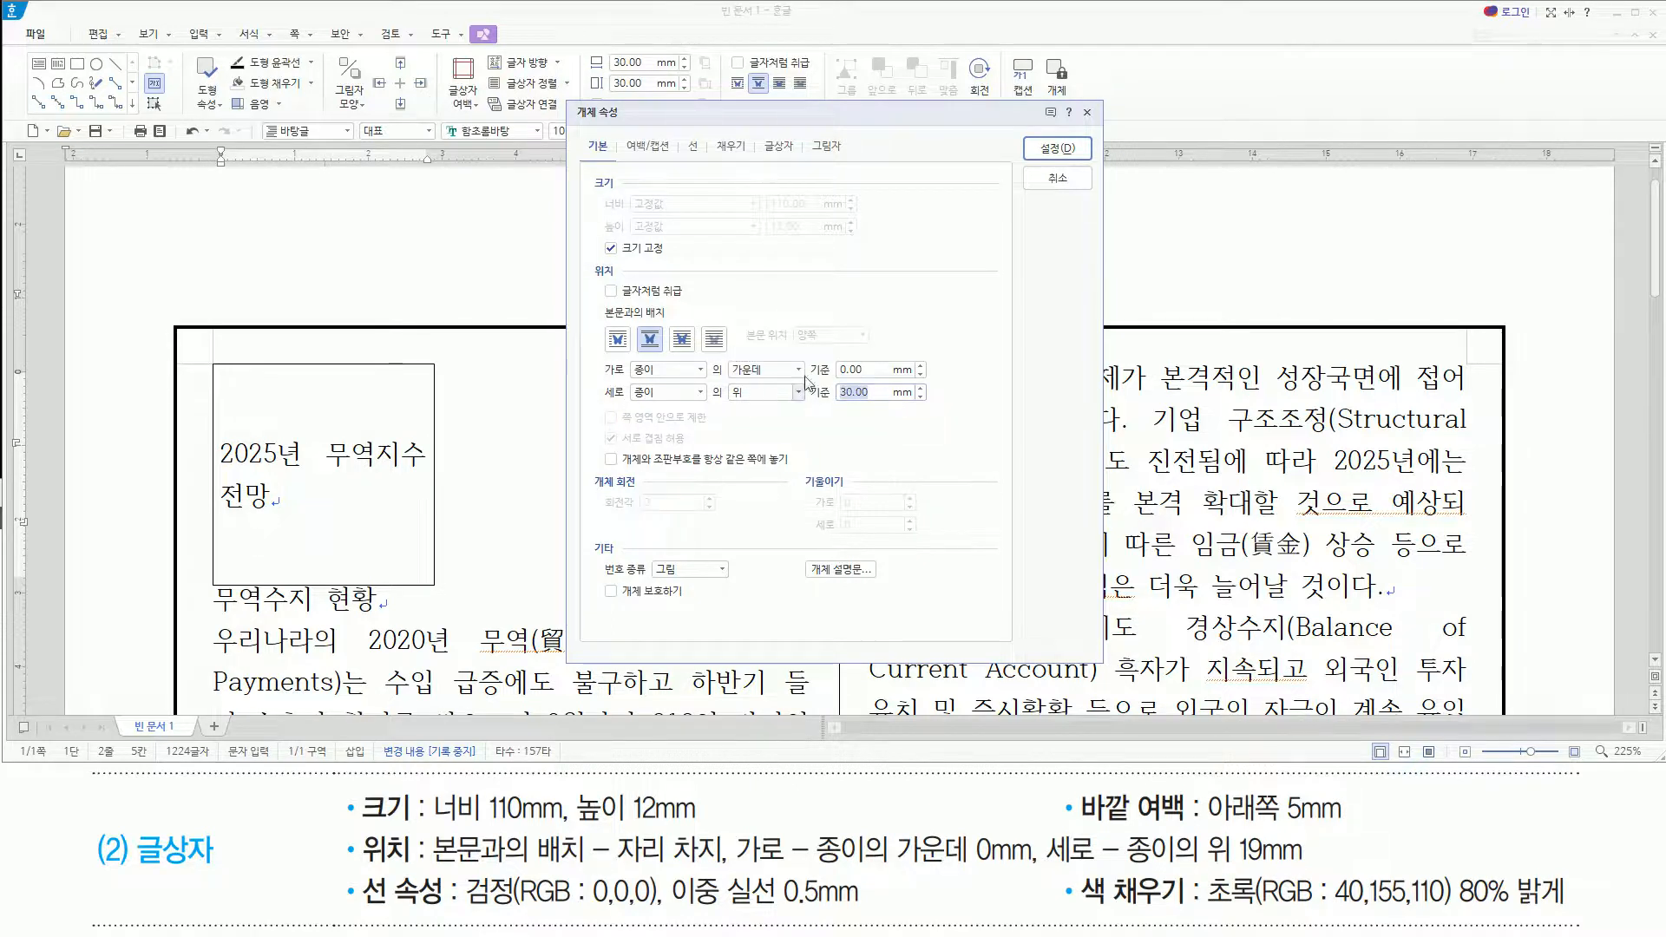
type("19")
key("ctrl+2")
mouse_move(355, 785)
left_mouse_down()
mouse_move(406, 821)
mouse_move(446, 823)
mouse_move(429, 865)
left_mouse_up()
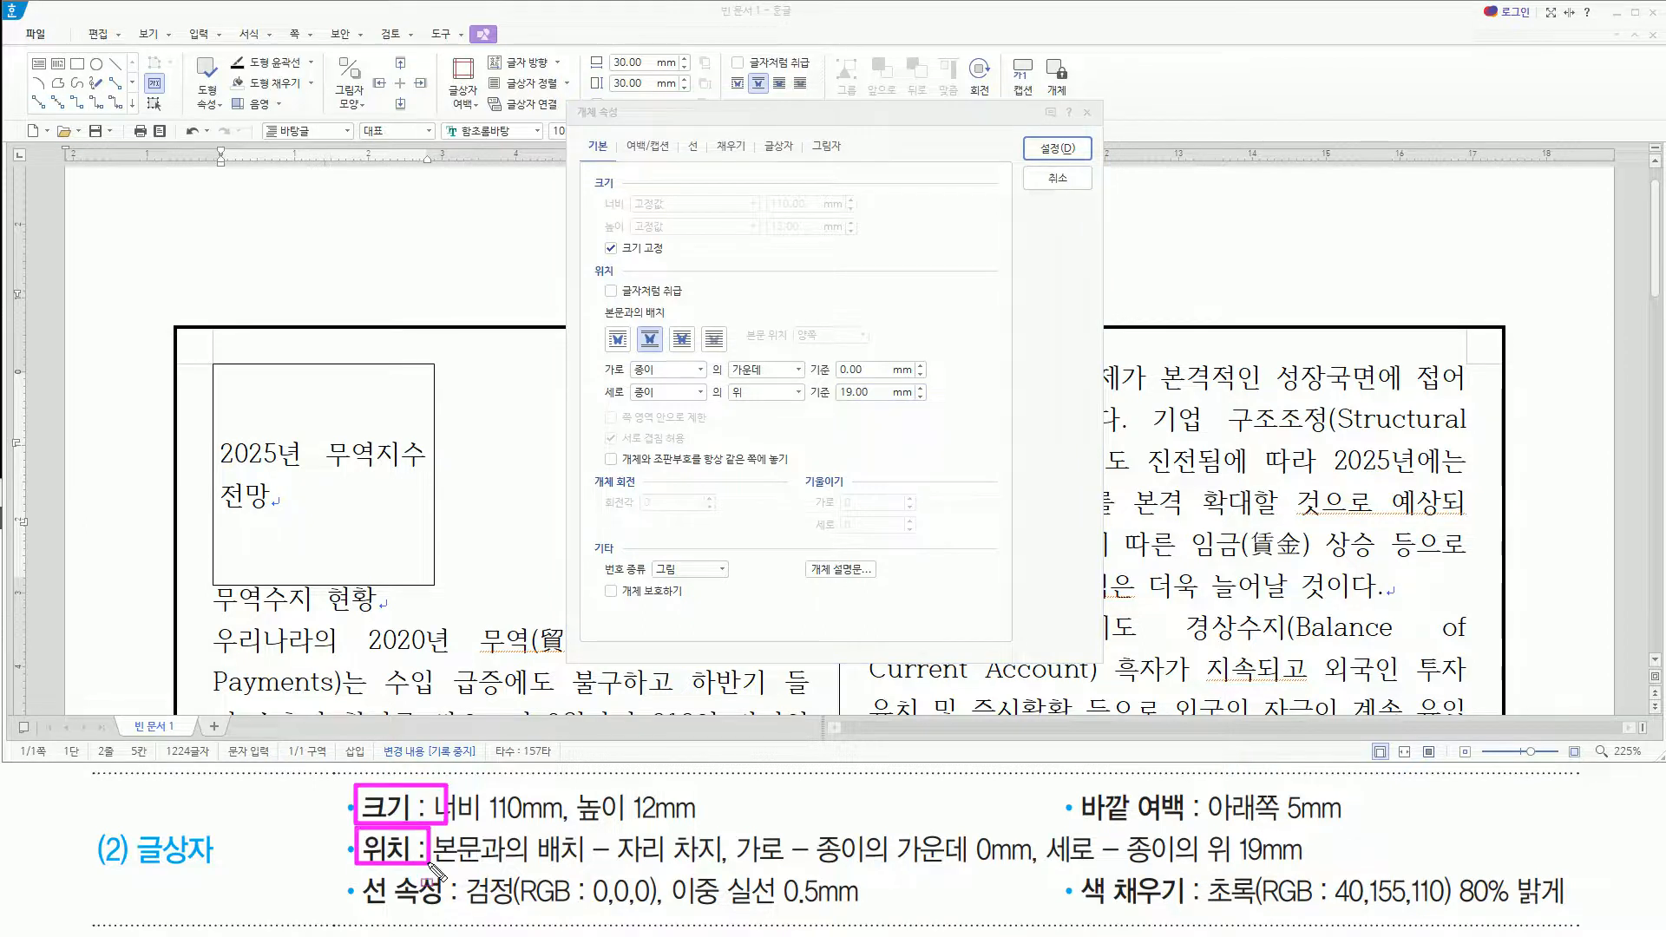
mouse_move(585, 130)
left_mouse_down()
mouse_move(632, 232)
mouse_move(883, 259)
left_mouse_up()
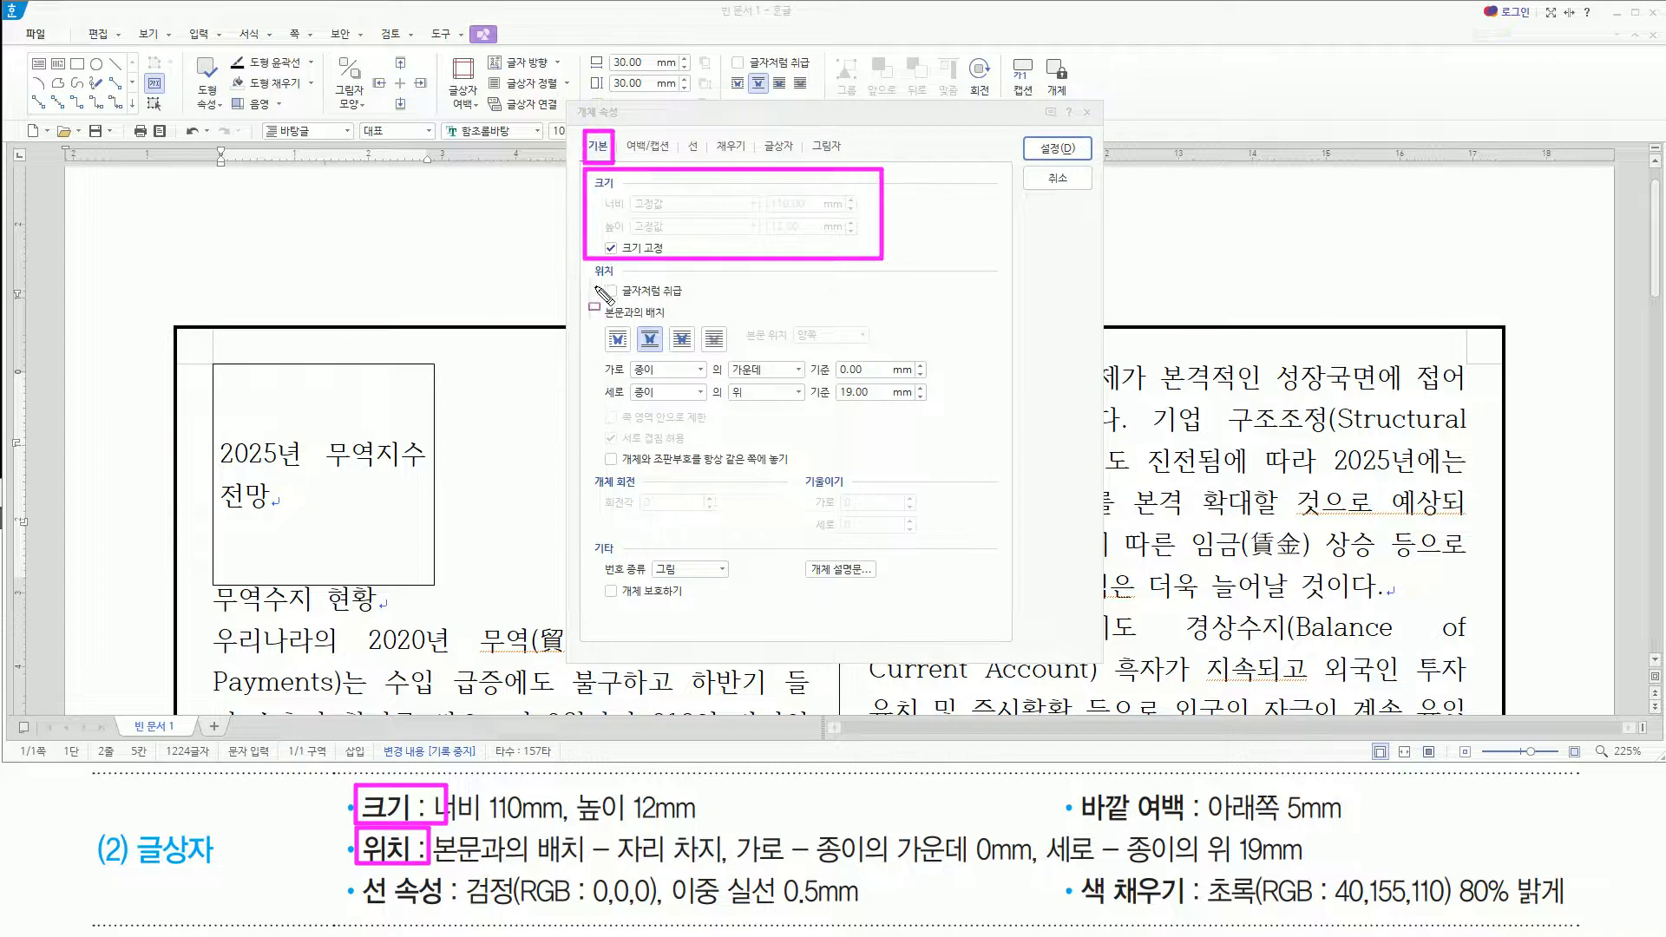
mouse_move(579, 270)
left_mouse_down()
mouse_move(942, 487)
mouse_move(996, 460)
left_mouse_up()
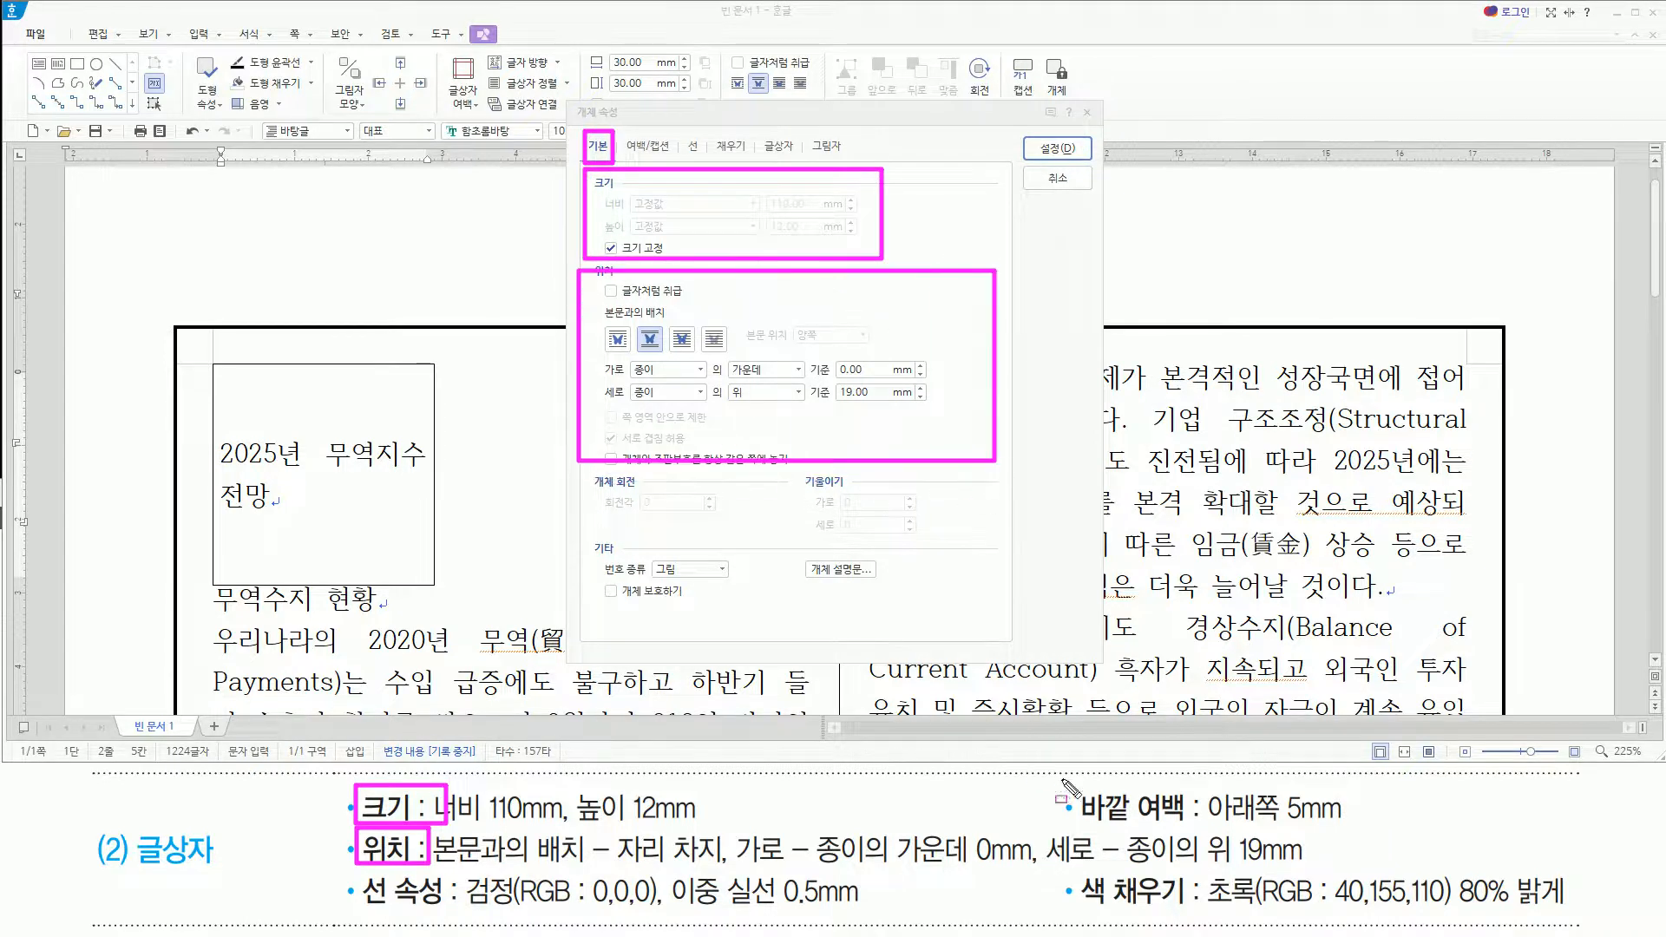
Set the text box's bottom outer margin (바깥 여백, 아래쪽) to 5 mm
mouse_move(1074, 781)
left_mouse_down()
mouse_move(1124, 824)
mouse_move(1351, 829)
left_mouse_up()
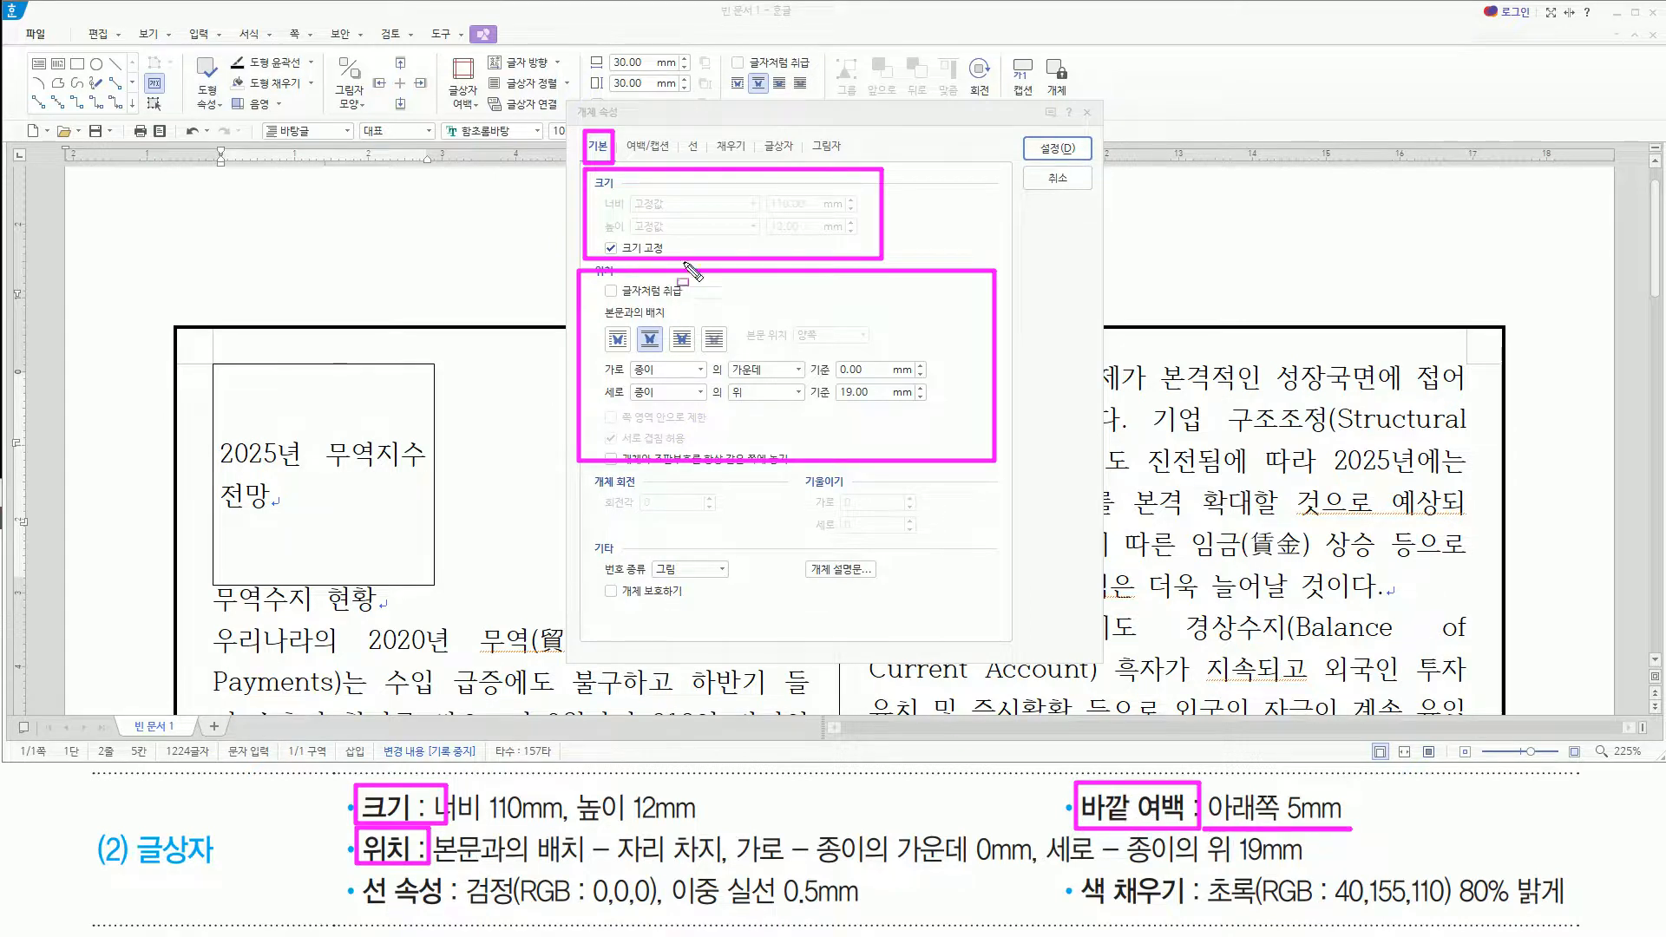
key("e")
left_click_drag(625, 131, 677, 160)
key("Escape")
left_click(645, 149)
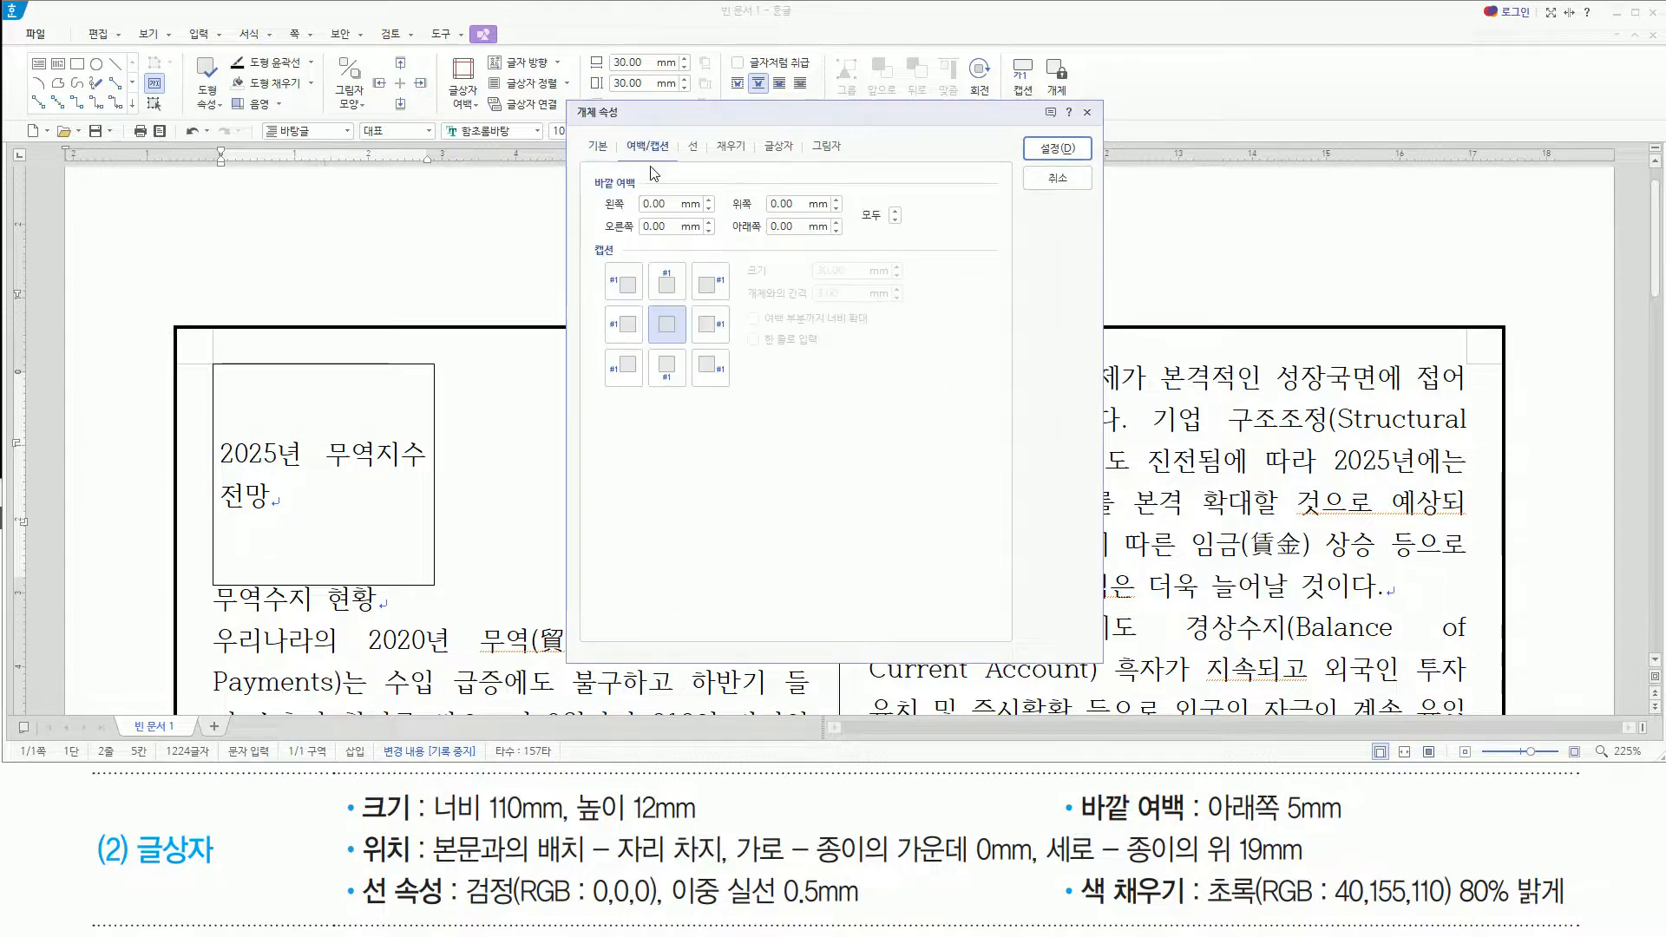
mouse_move(584, 170)
left_mouse_down()
mouse_move(651, 195)
mouse_move(670, 249)
mouse_move(922, 254)
left_mouse_up()
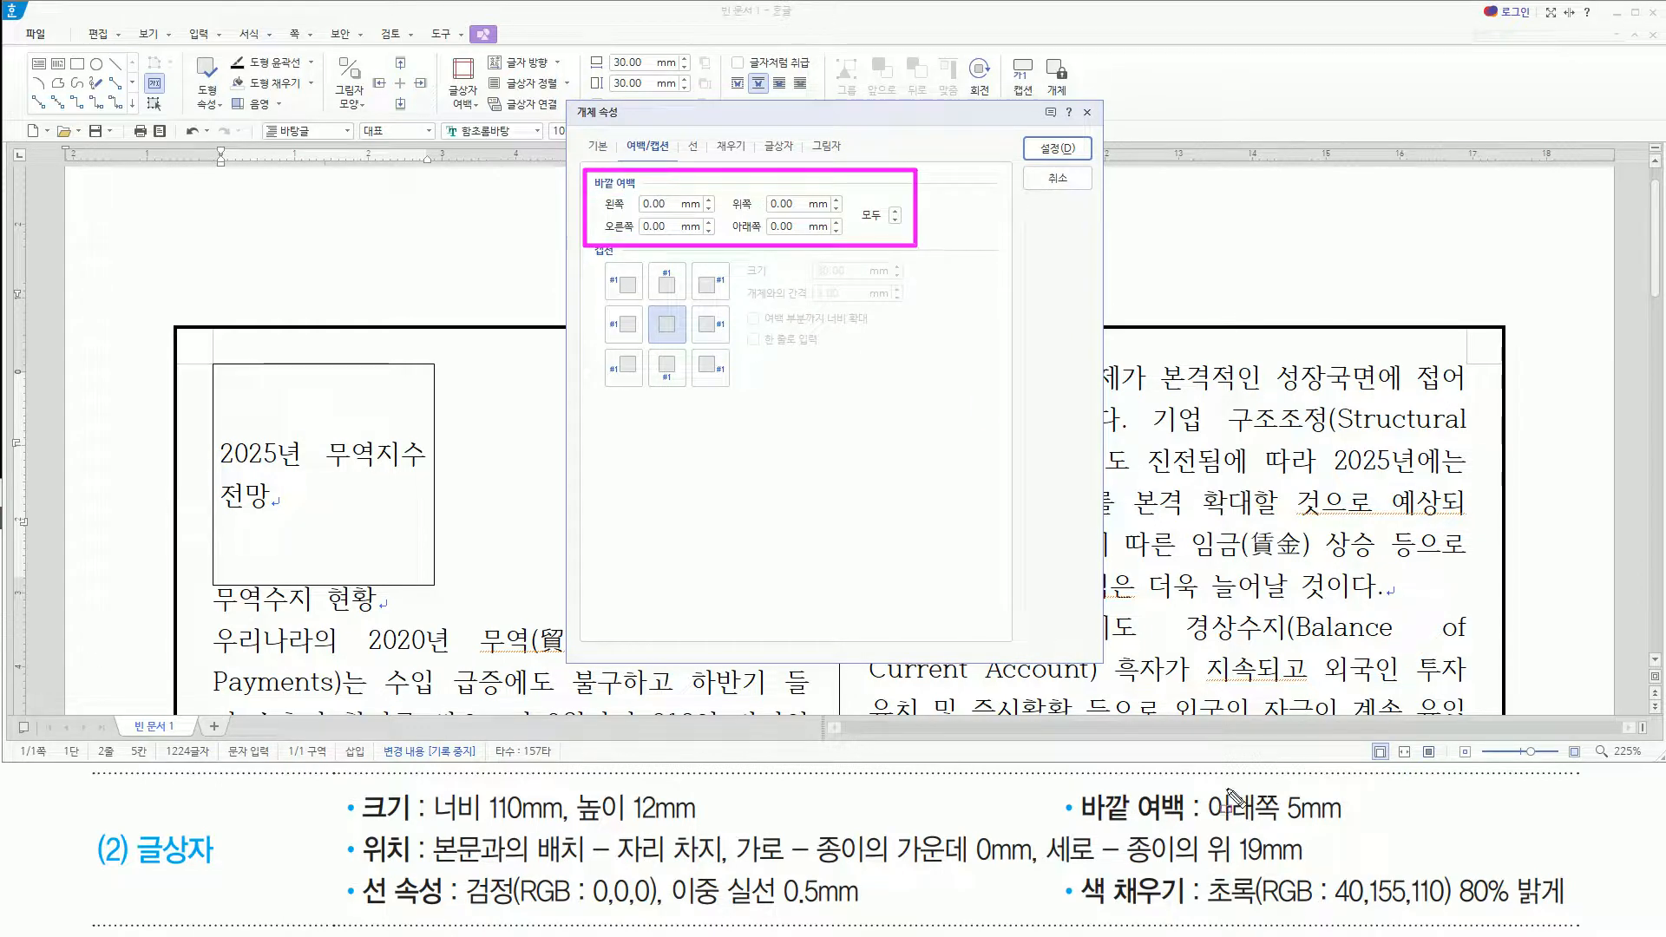
left_click_drag(1202, 820, 1361, 823)
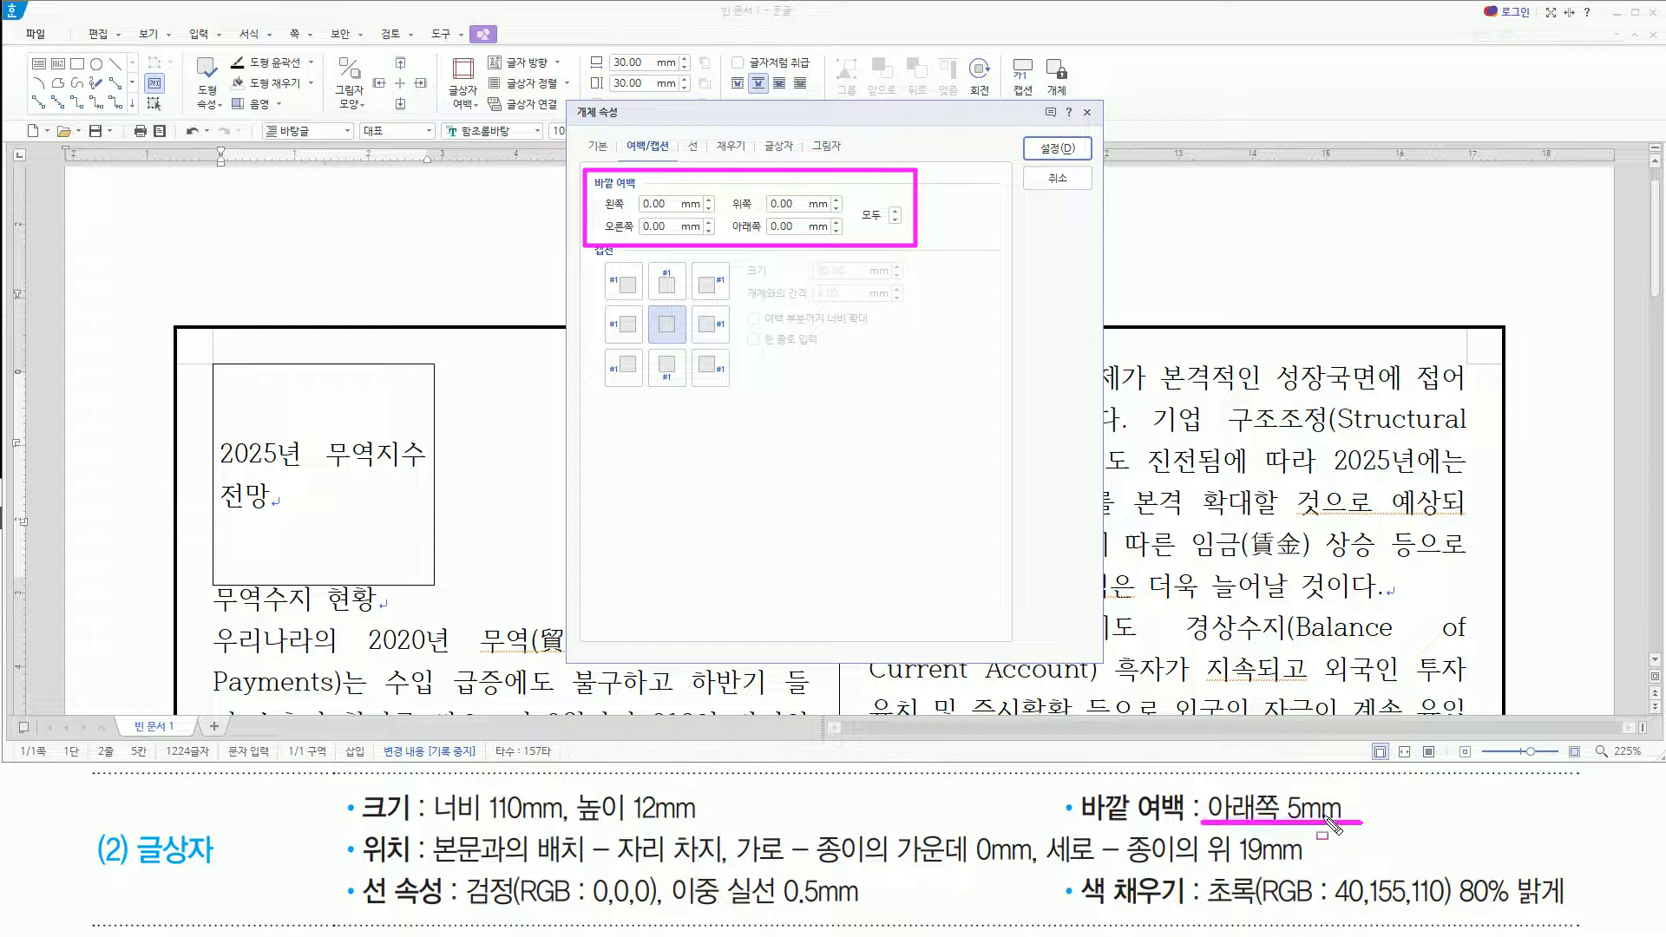
key("Escape")
left_click_drag(795, 230, 770, 227)
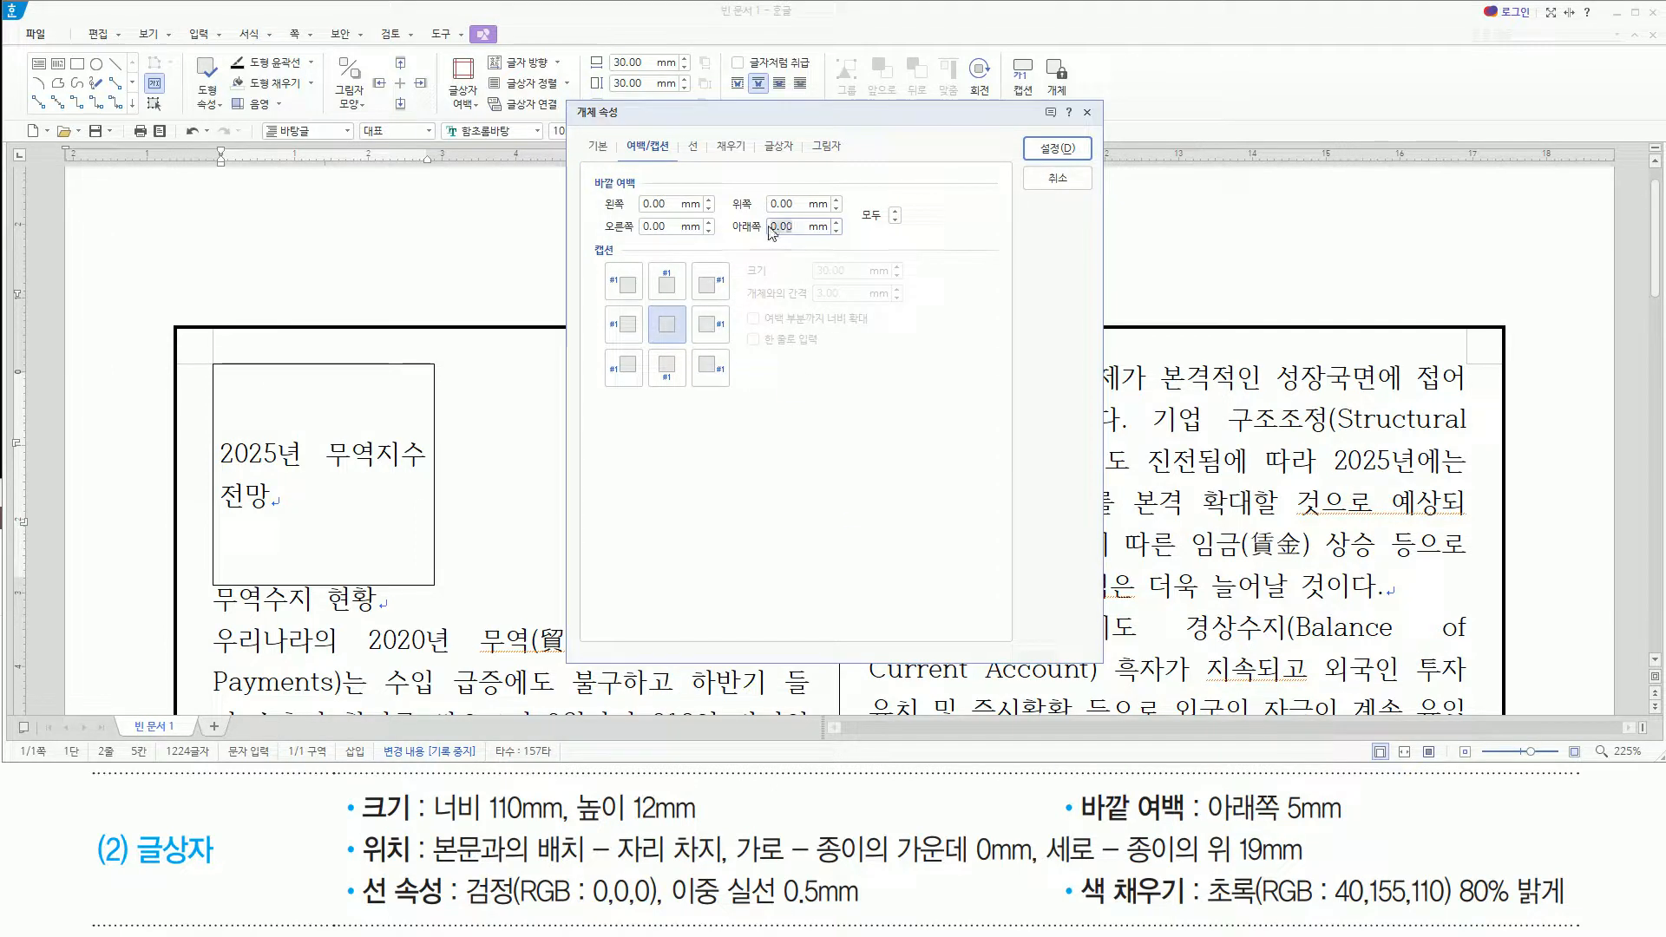
type("5")
mouse_move(360, 871)
left_mouse_down()
mouse_move(443, 915)
mouse_move(871, 913)
left_mouse_up()
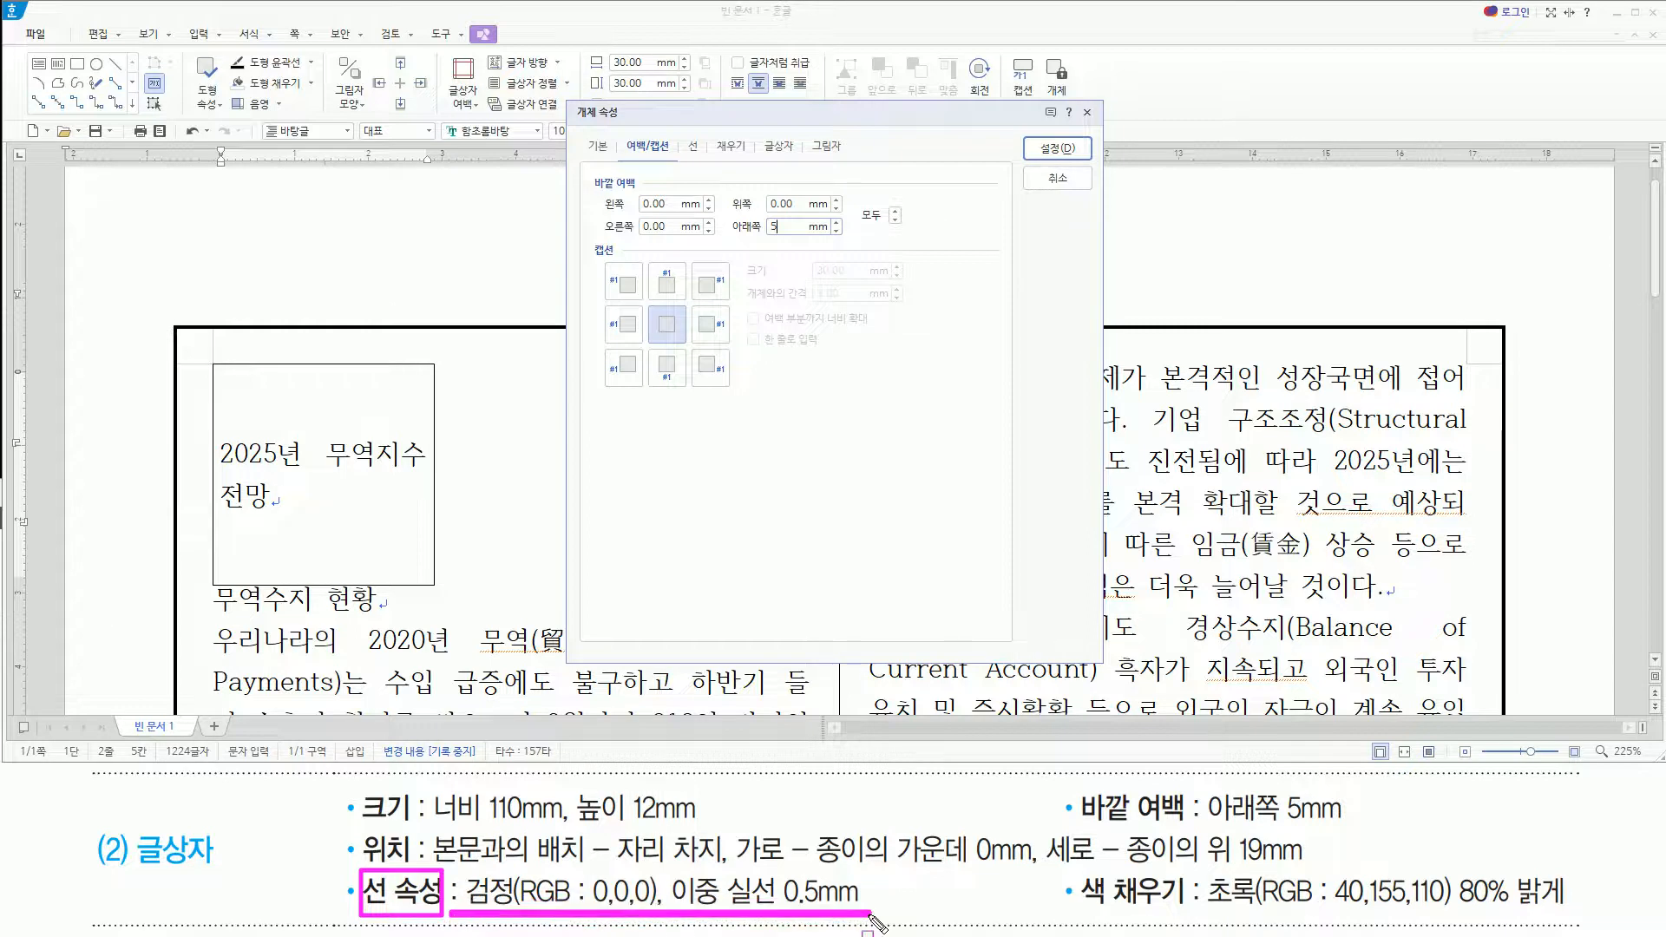
Set the title text box's line to black (RGB: 0,0,0), double solid (이중 실선), 0.5 mm thick
left_click_drag(678, 129, 708, 173)
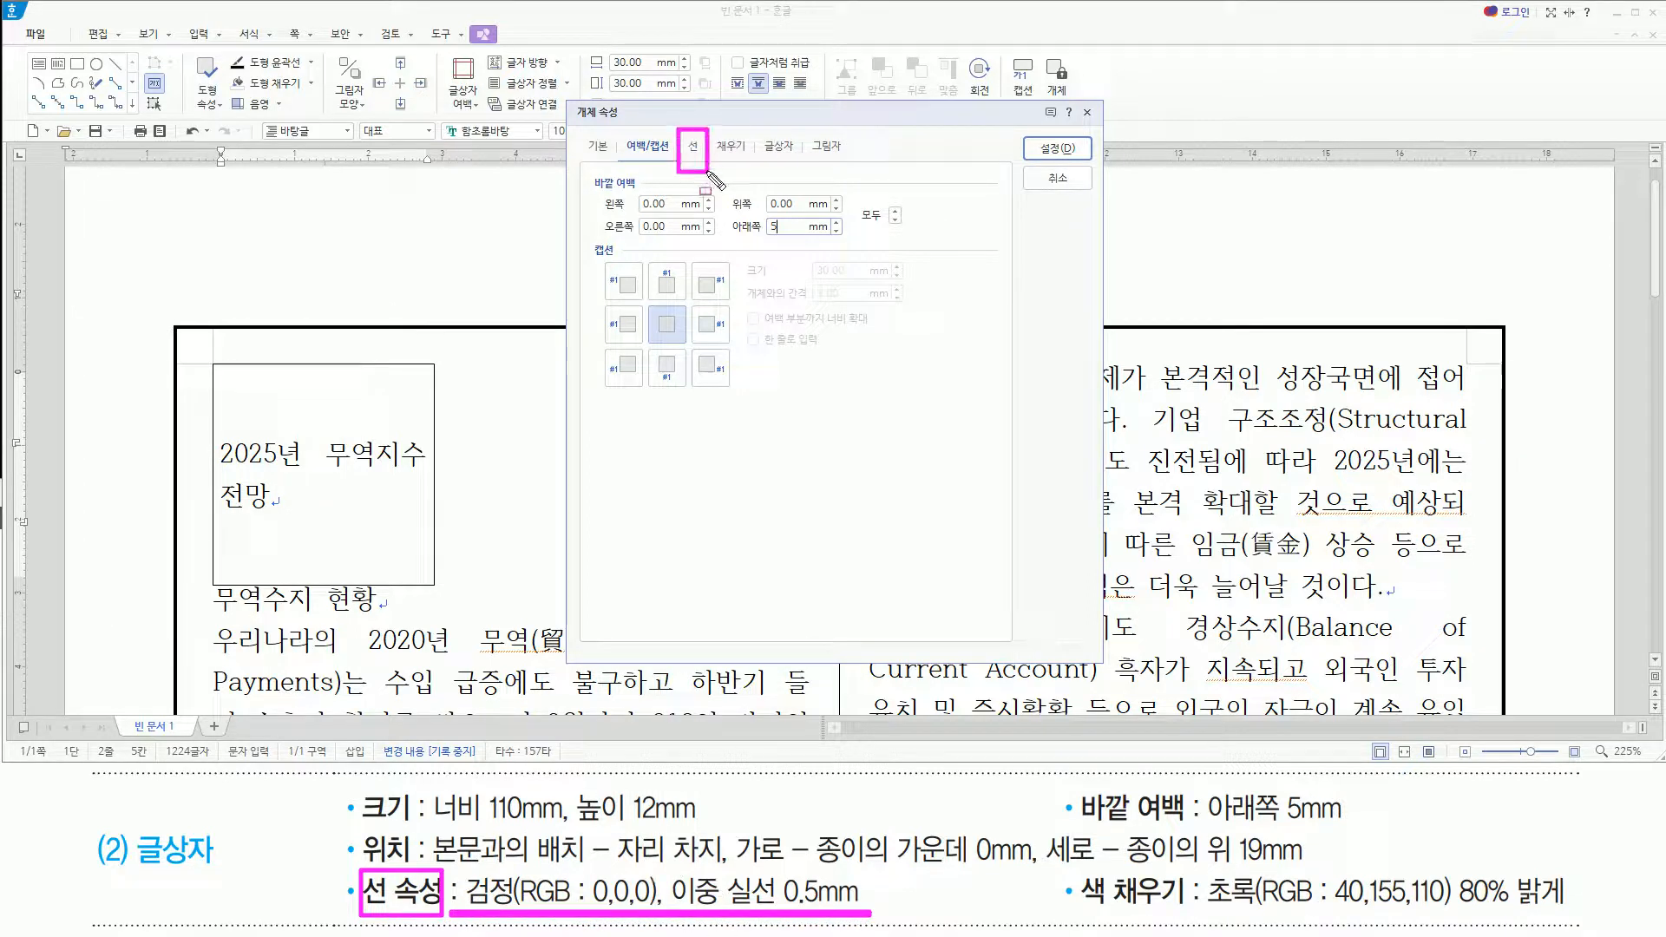
key("Escape")
left_click(693, 148)
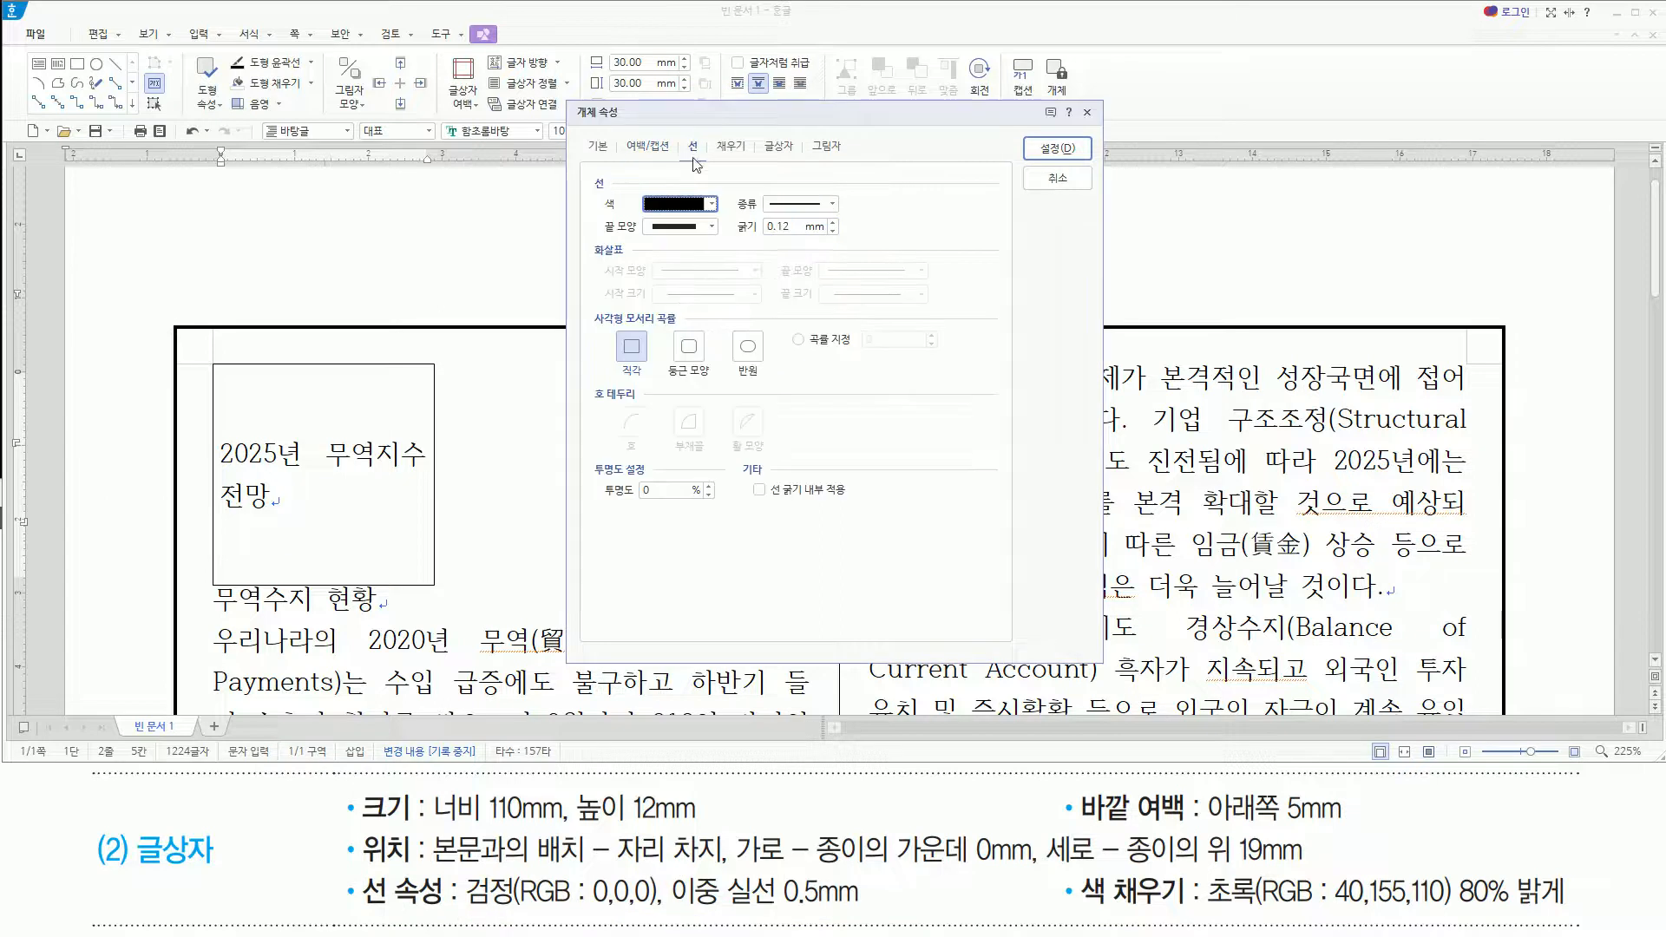
left_click(695, 210)
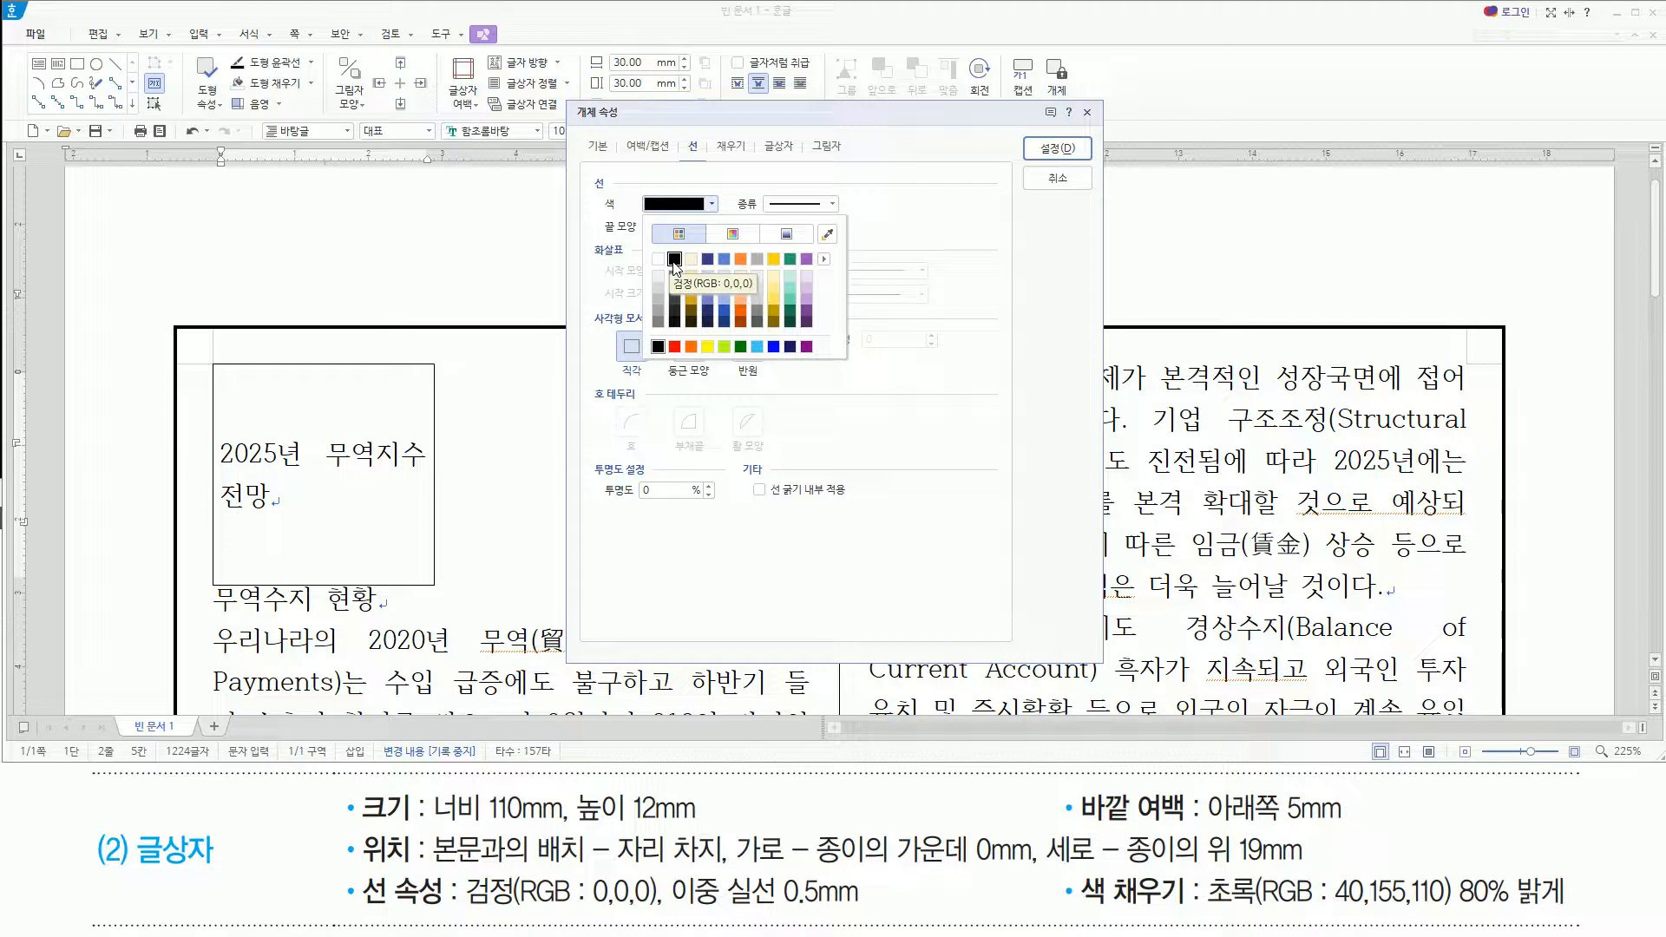
left_click(674, 260)
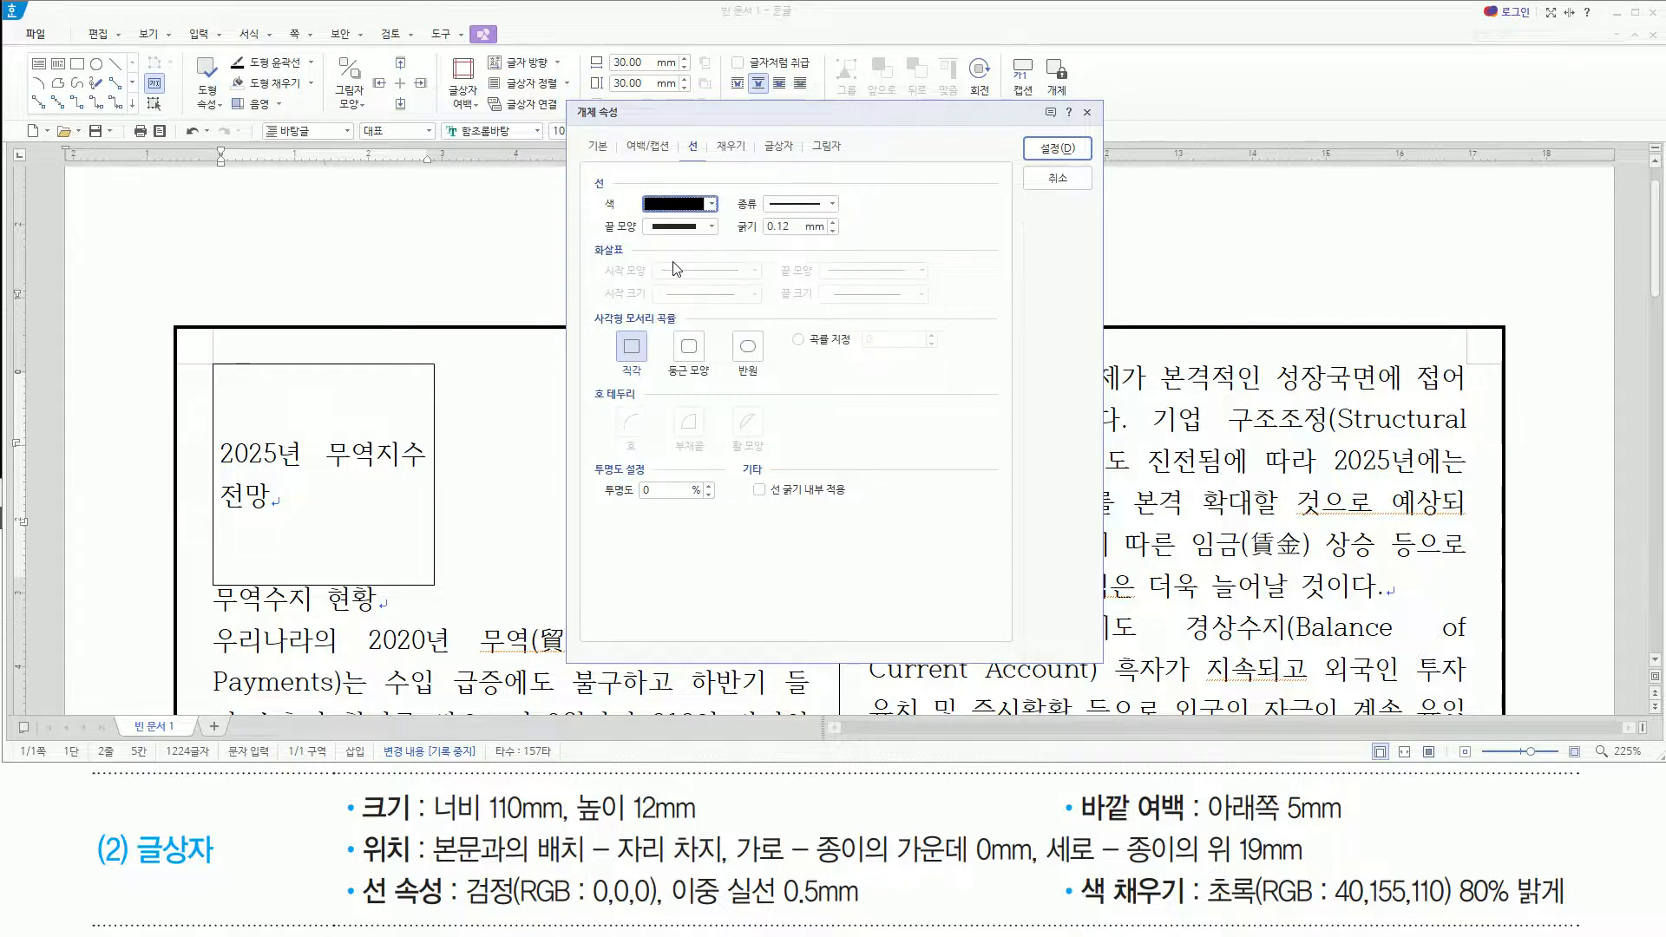
left_click(794, 207)
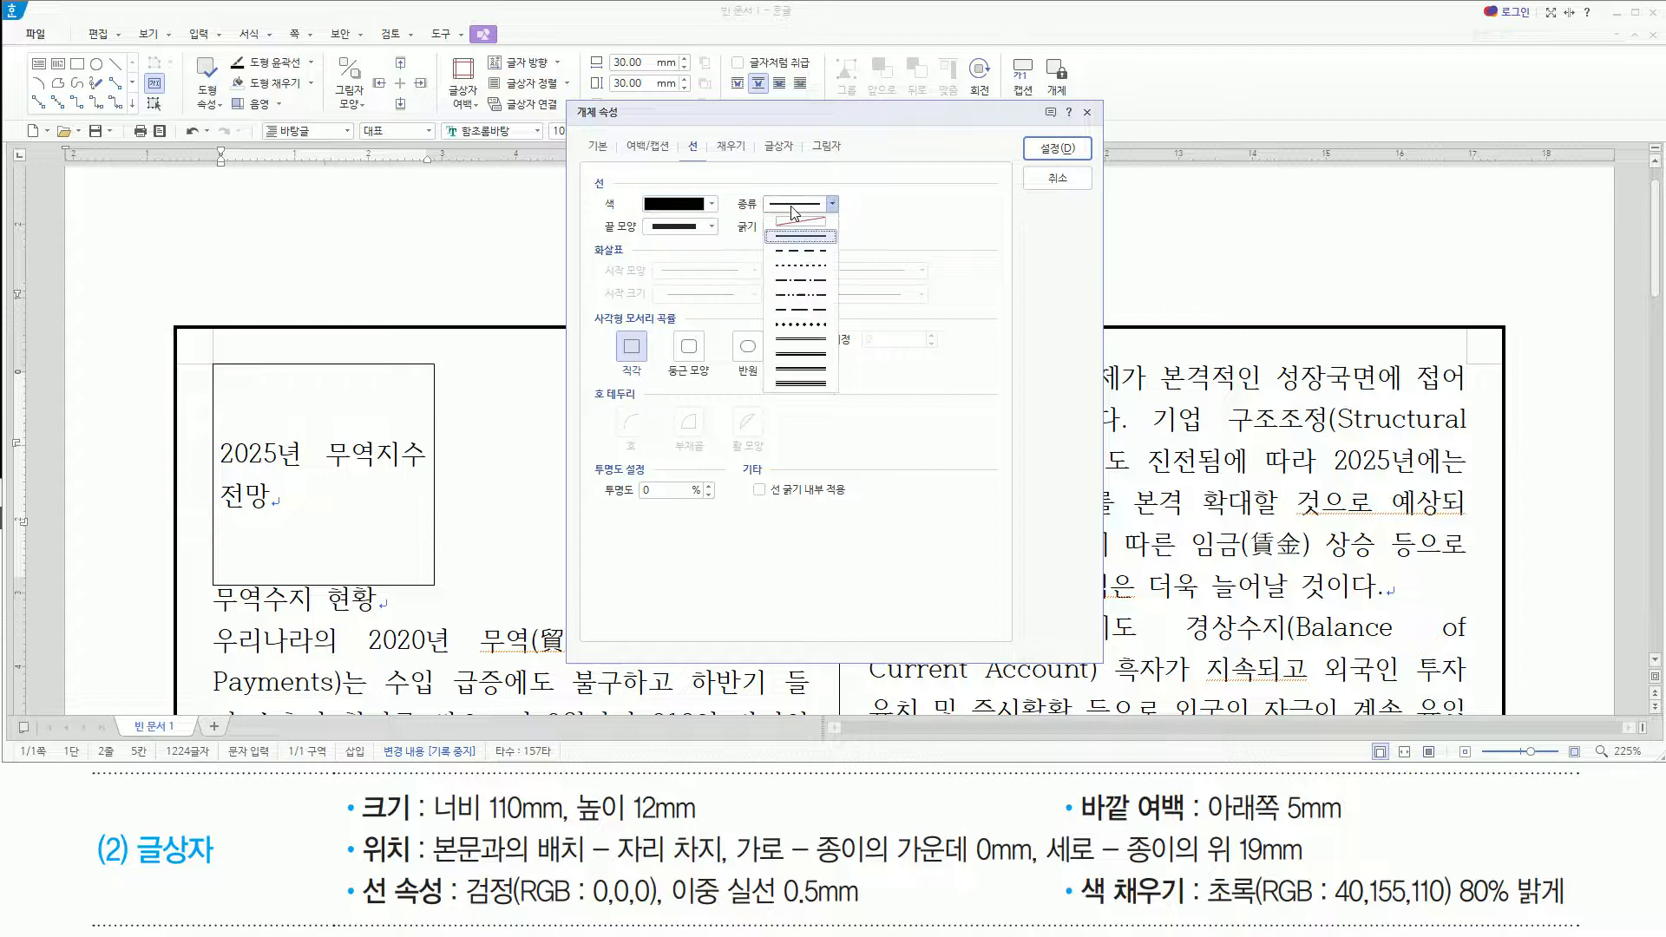
left_click(798, 343)
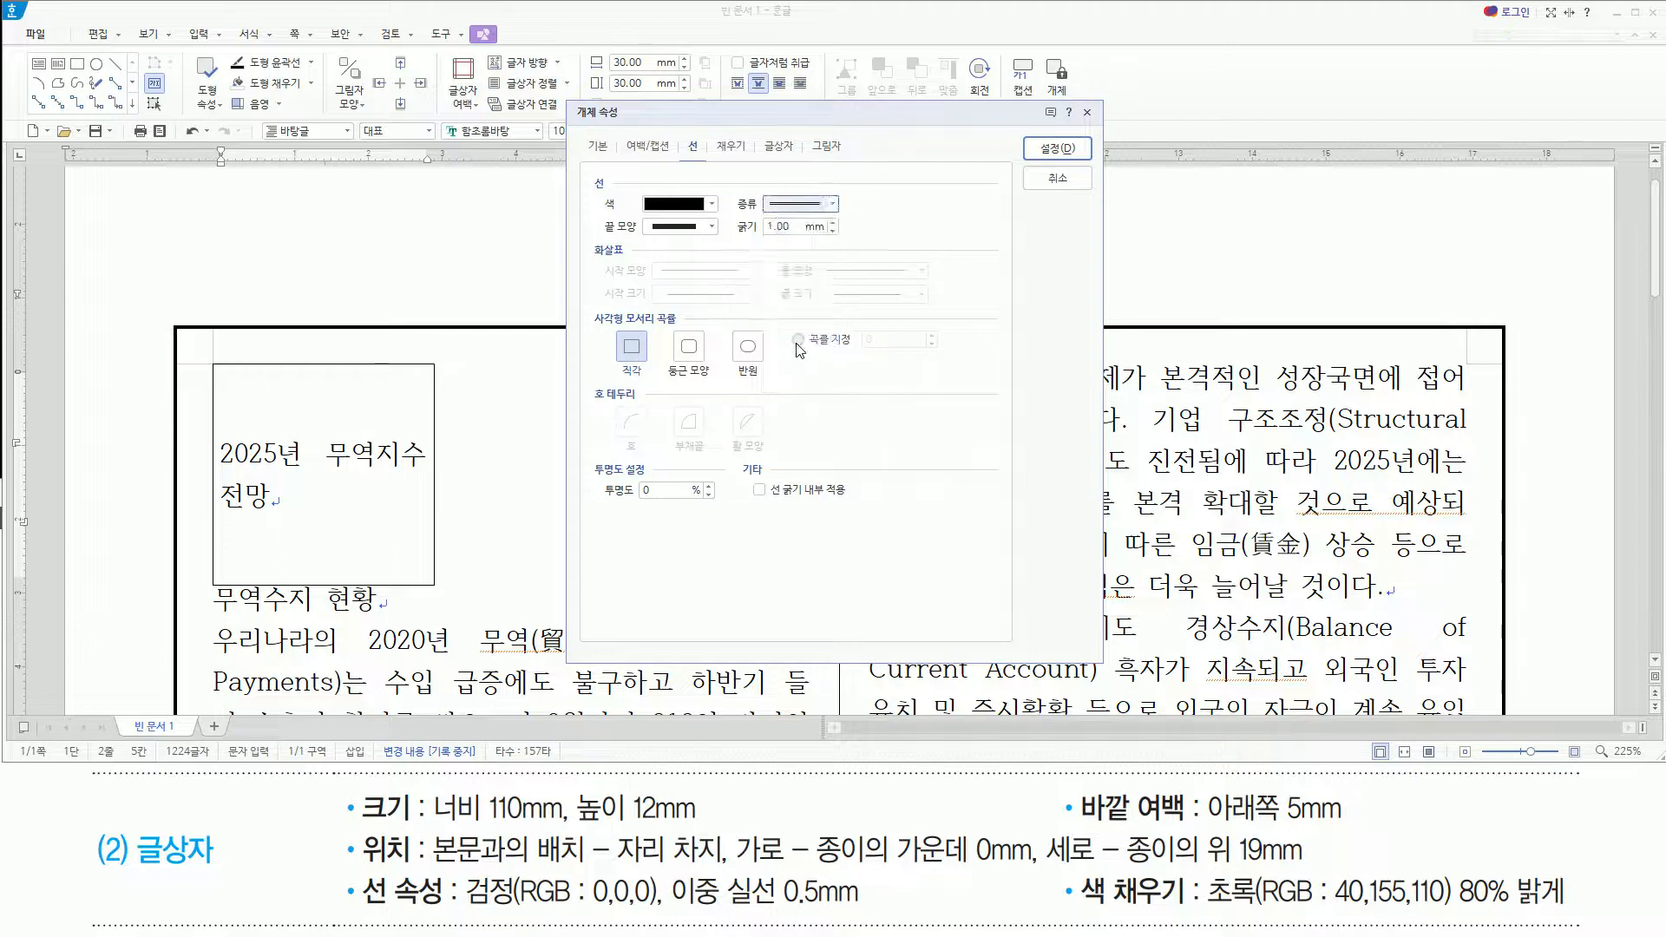
left_click(832, 232)
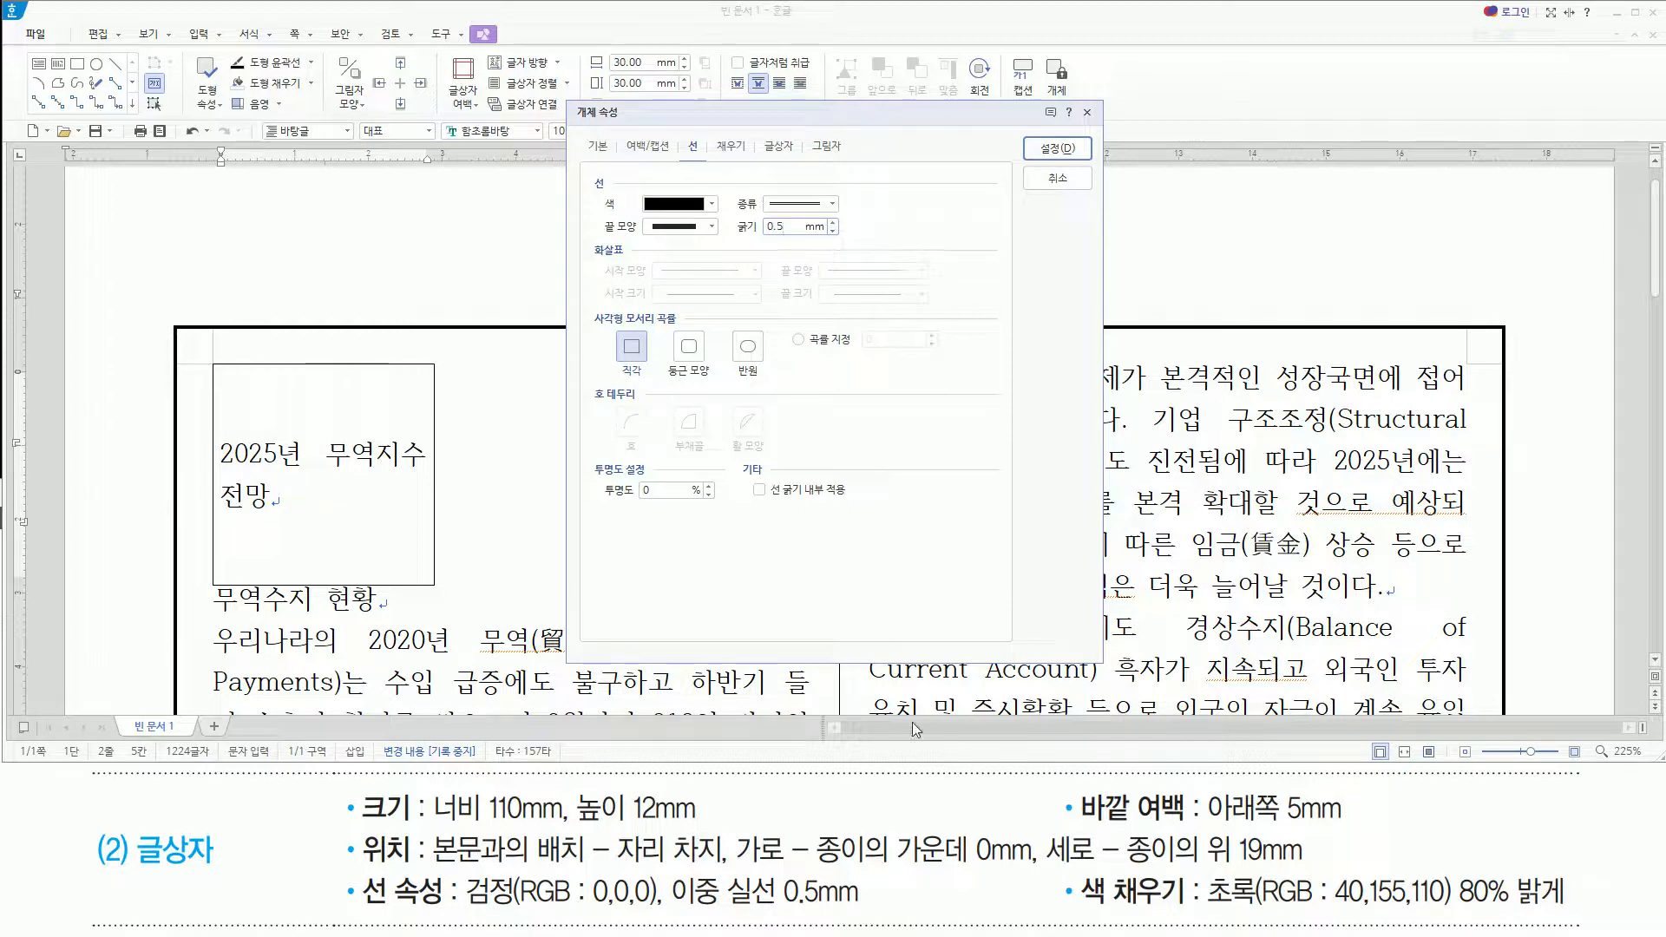
Fill the title text box with 초록(RGB: 40,155,110) 80% 밝게 and apply the object properties
left_click_drag(1074, 869, 1191, 916)
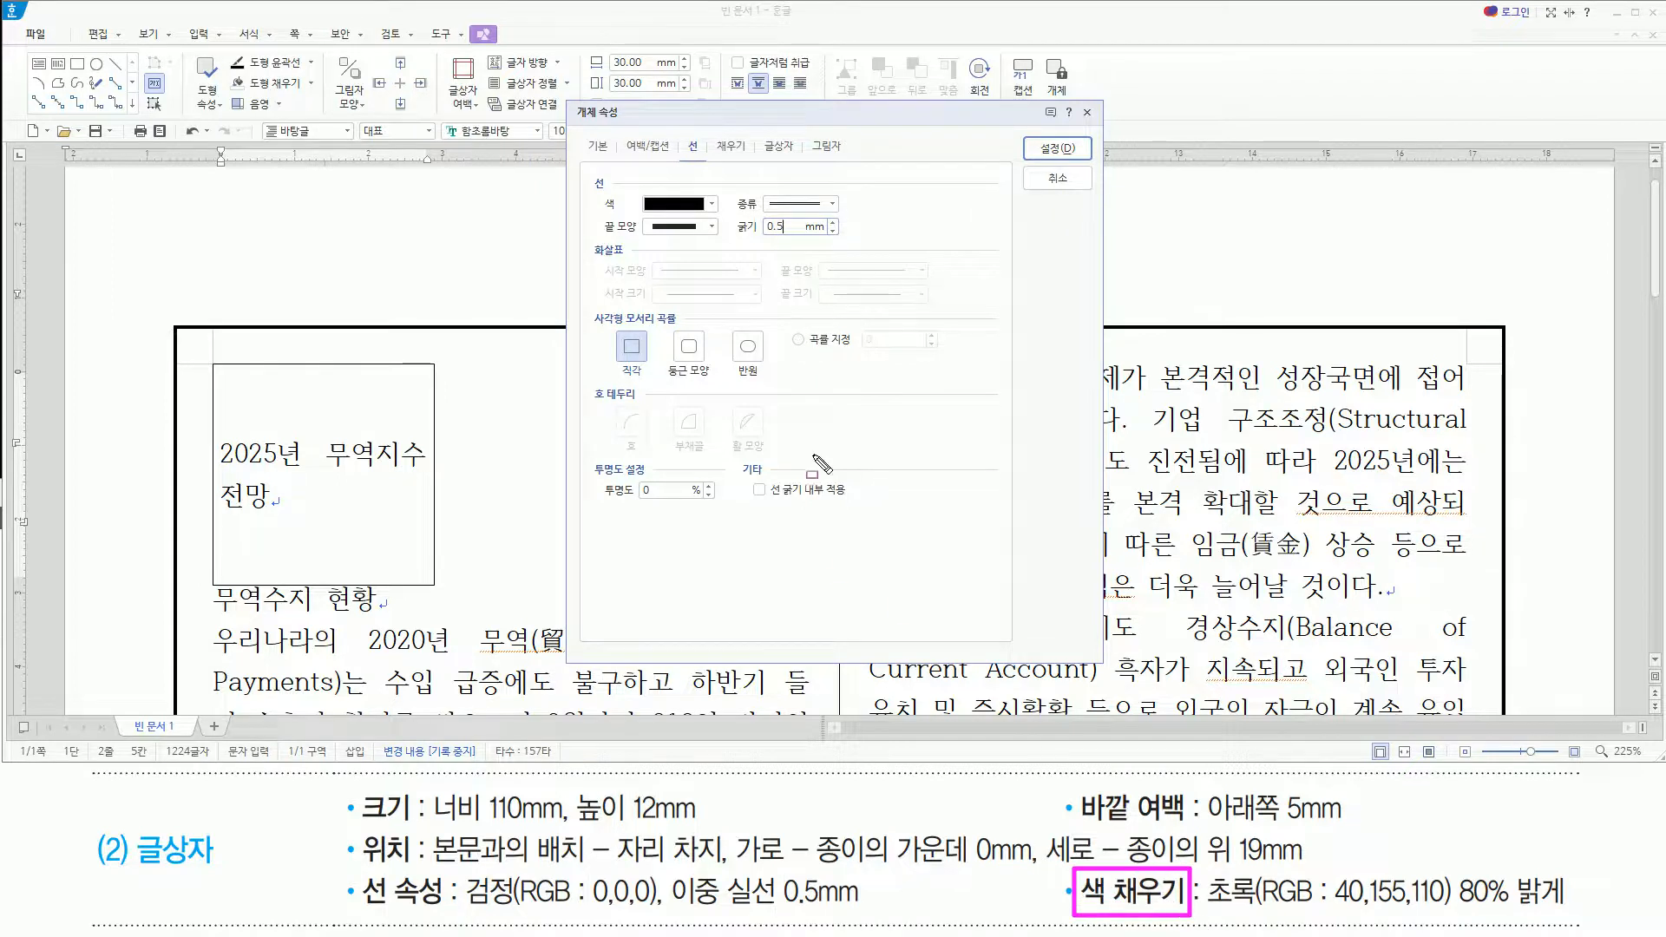
left_click_drag(707, 128, 756, 163)
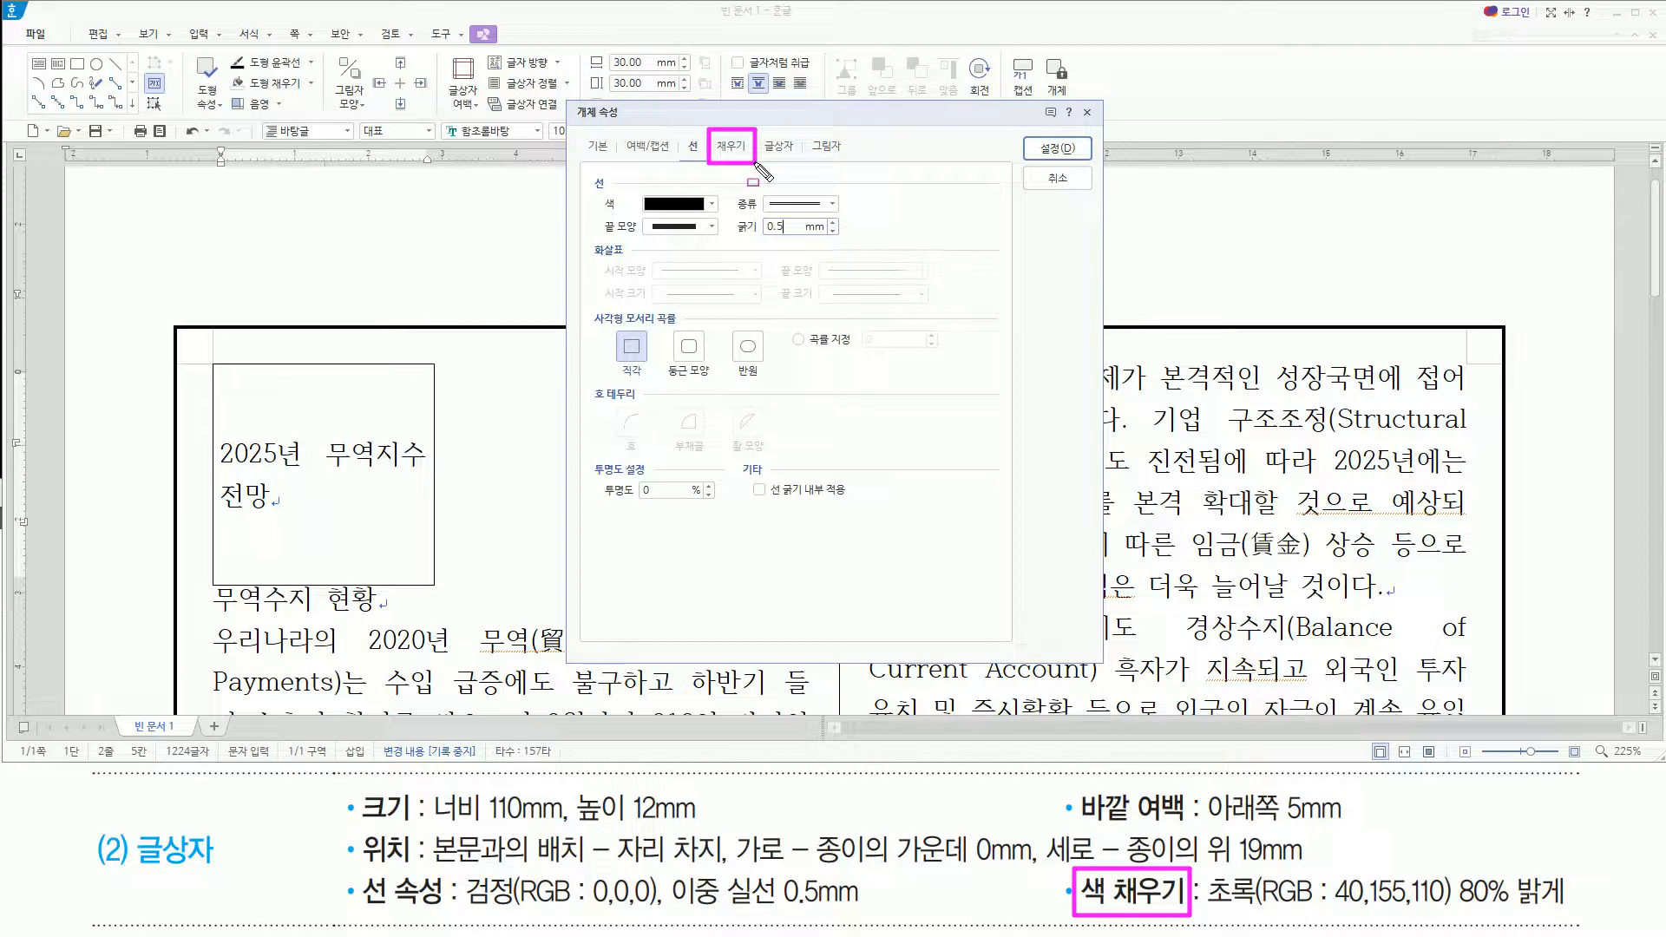
key("Escape")
left_click(729, 148)
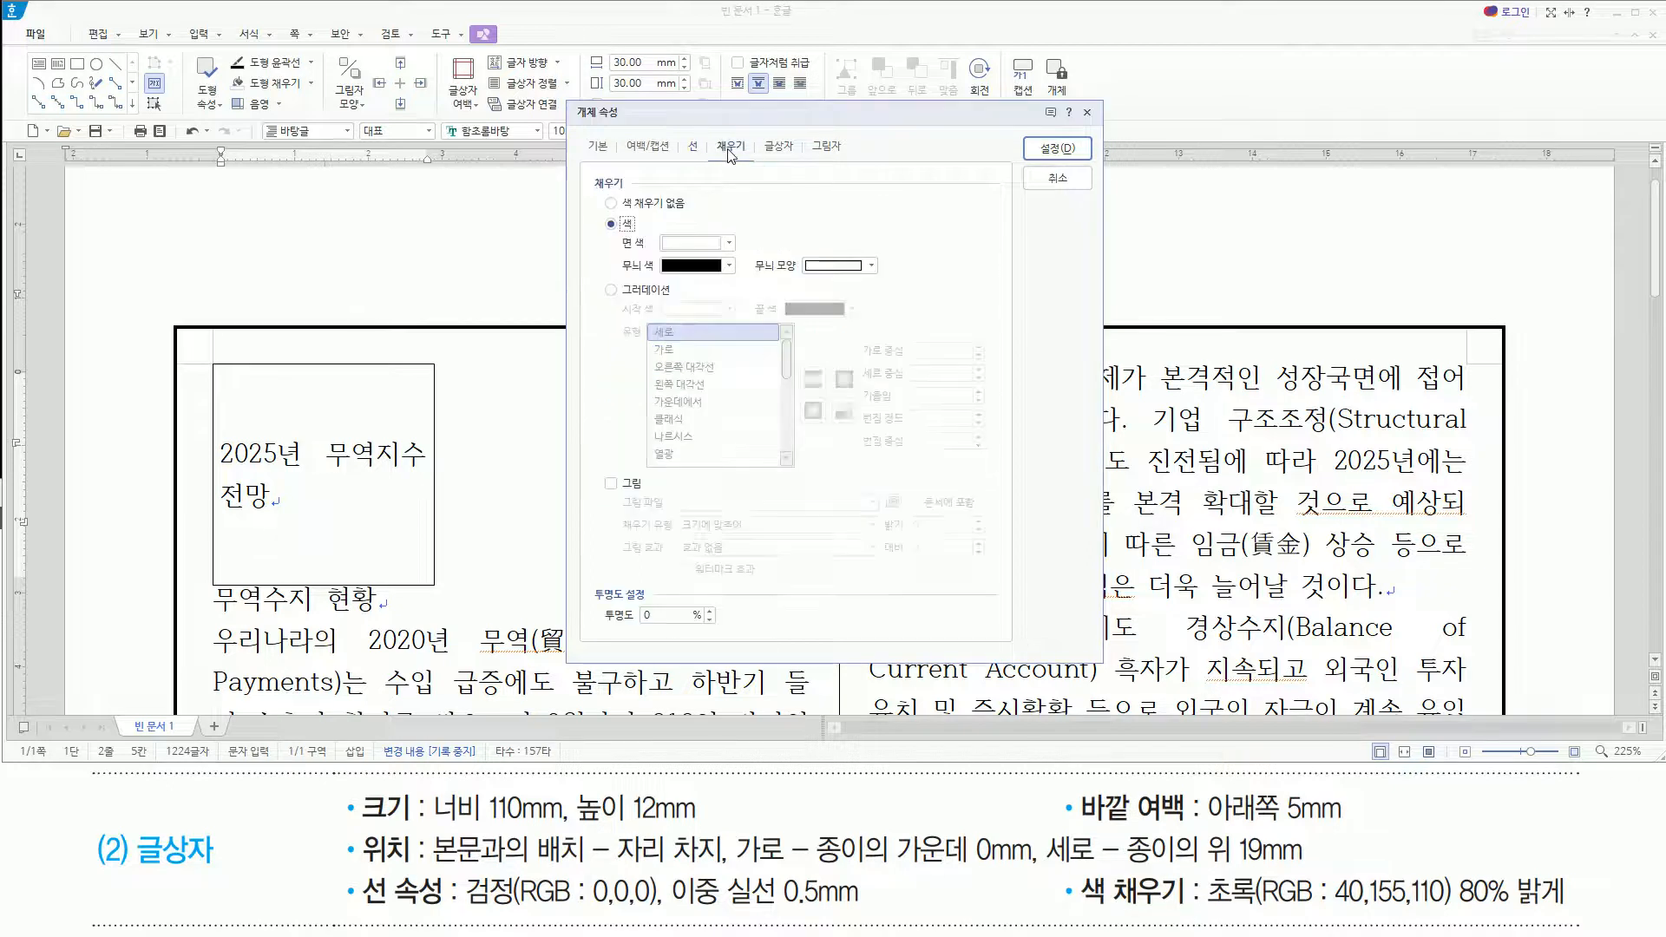
mouse_move(1201, 910)
left_mouse_down()
mouse_move(1567, 918)
mouse_move(1571, 864)
left_mouse_up()
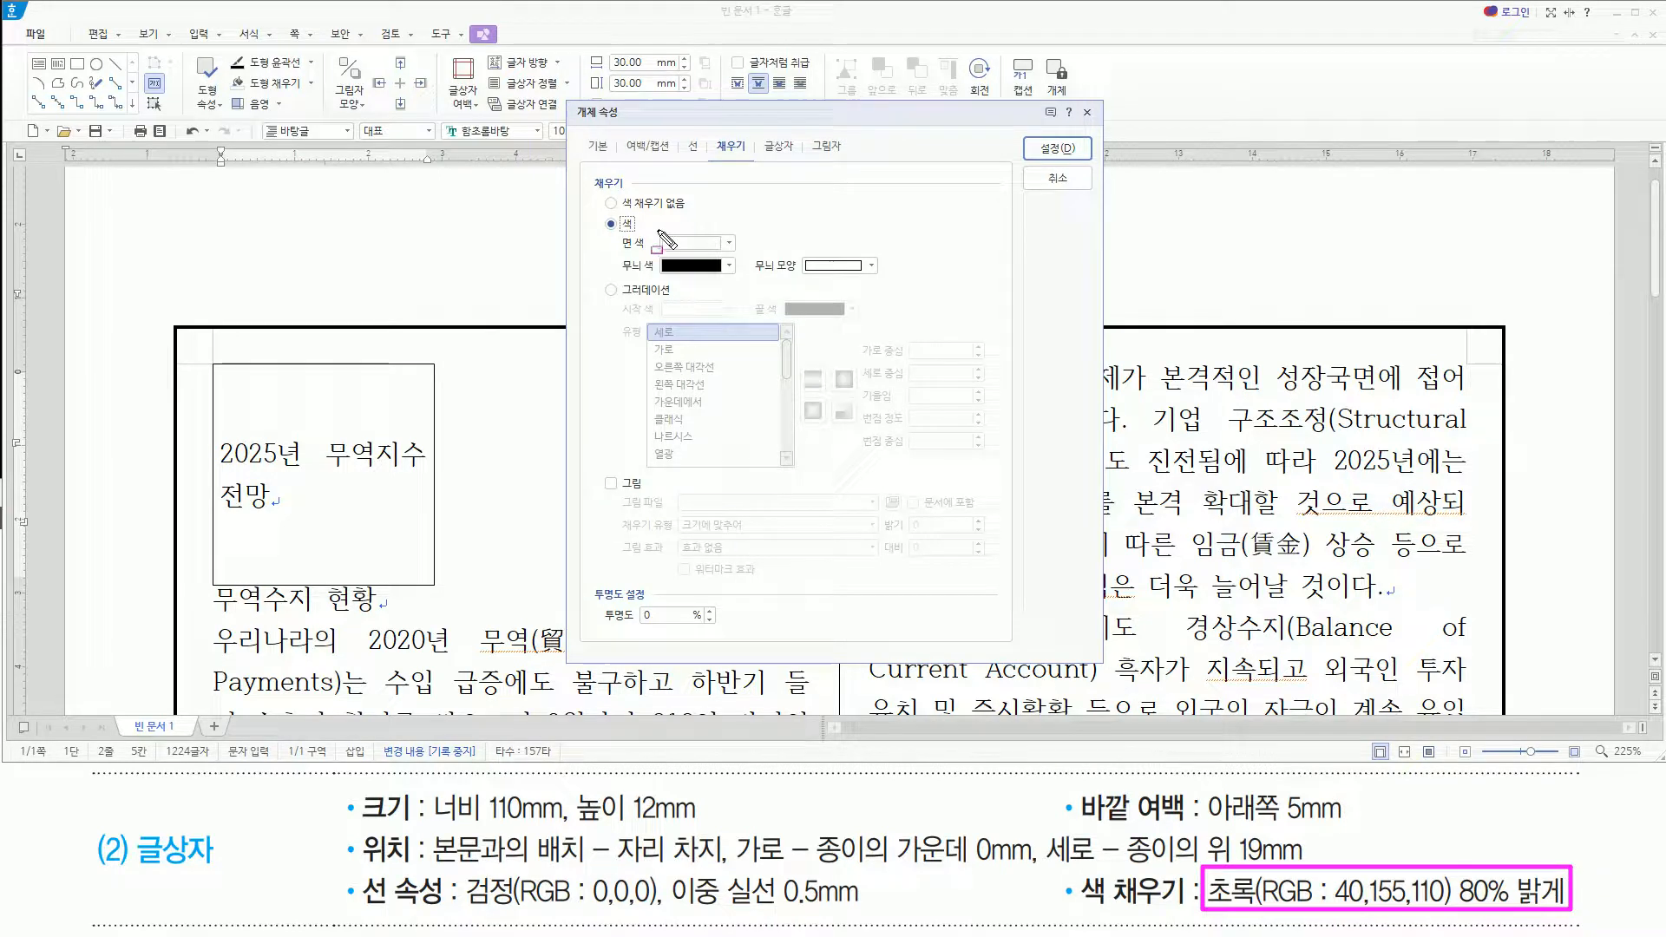
left_click(730, 244)
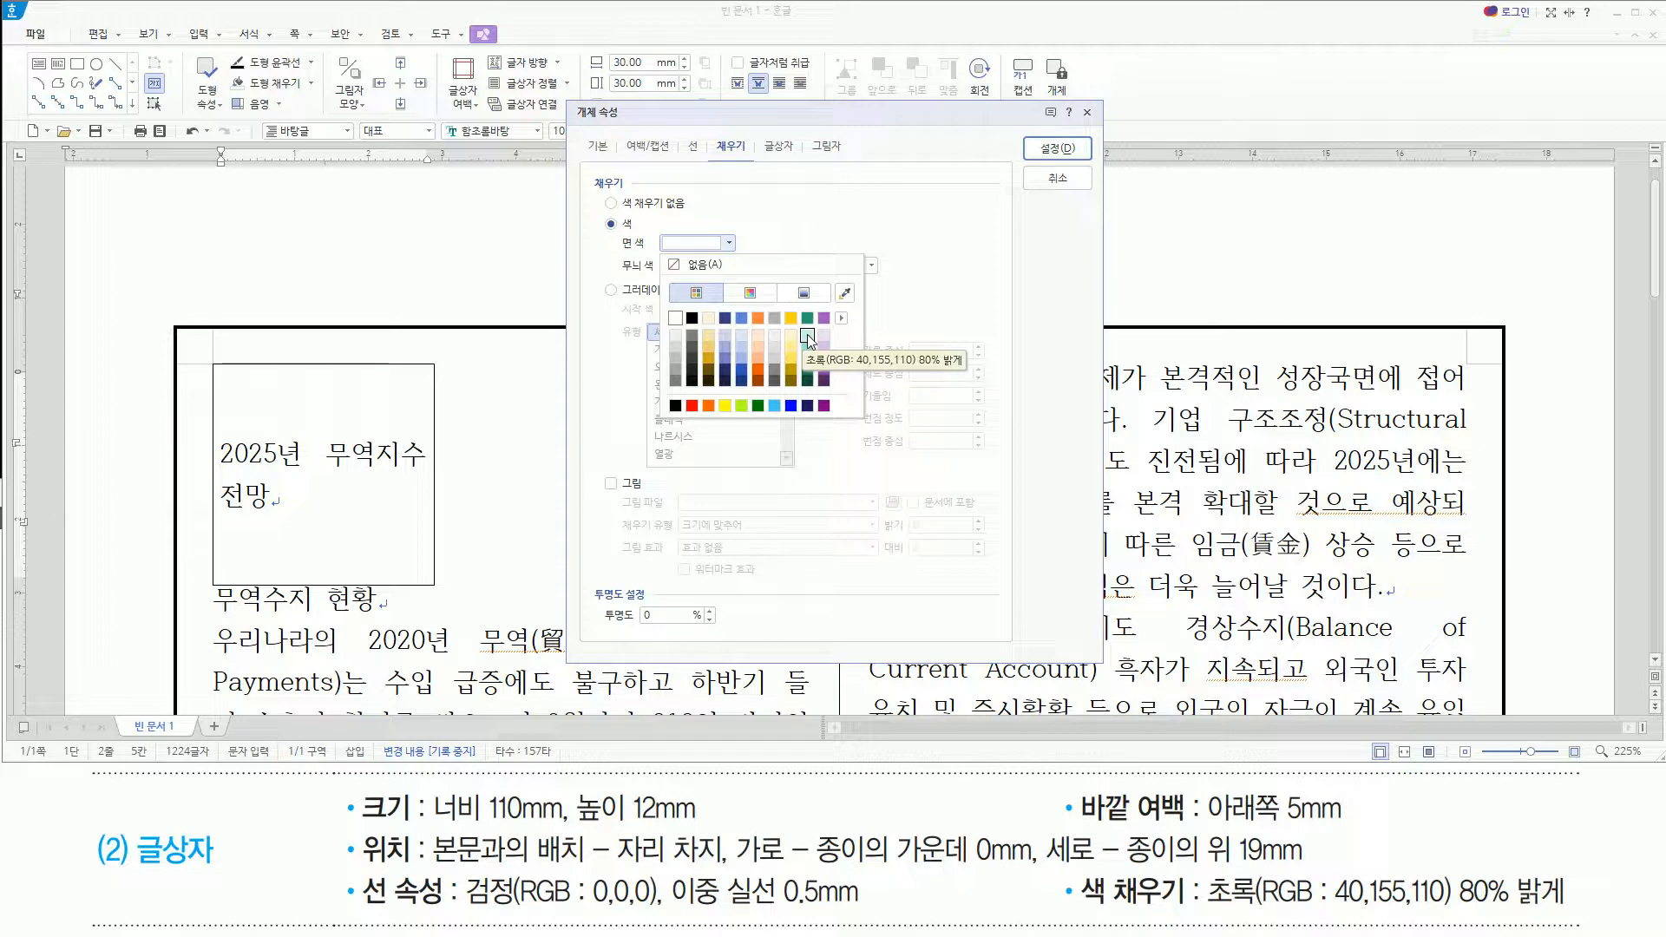
left_click(807, 338)
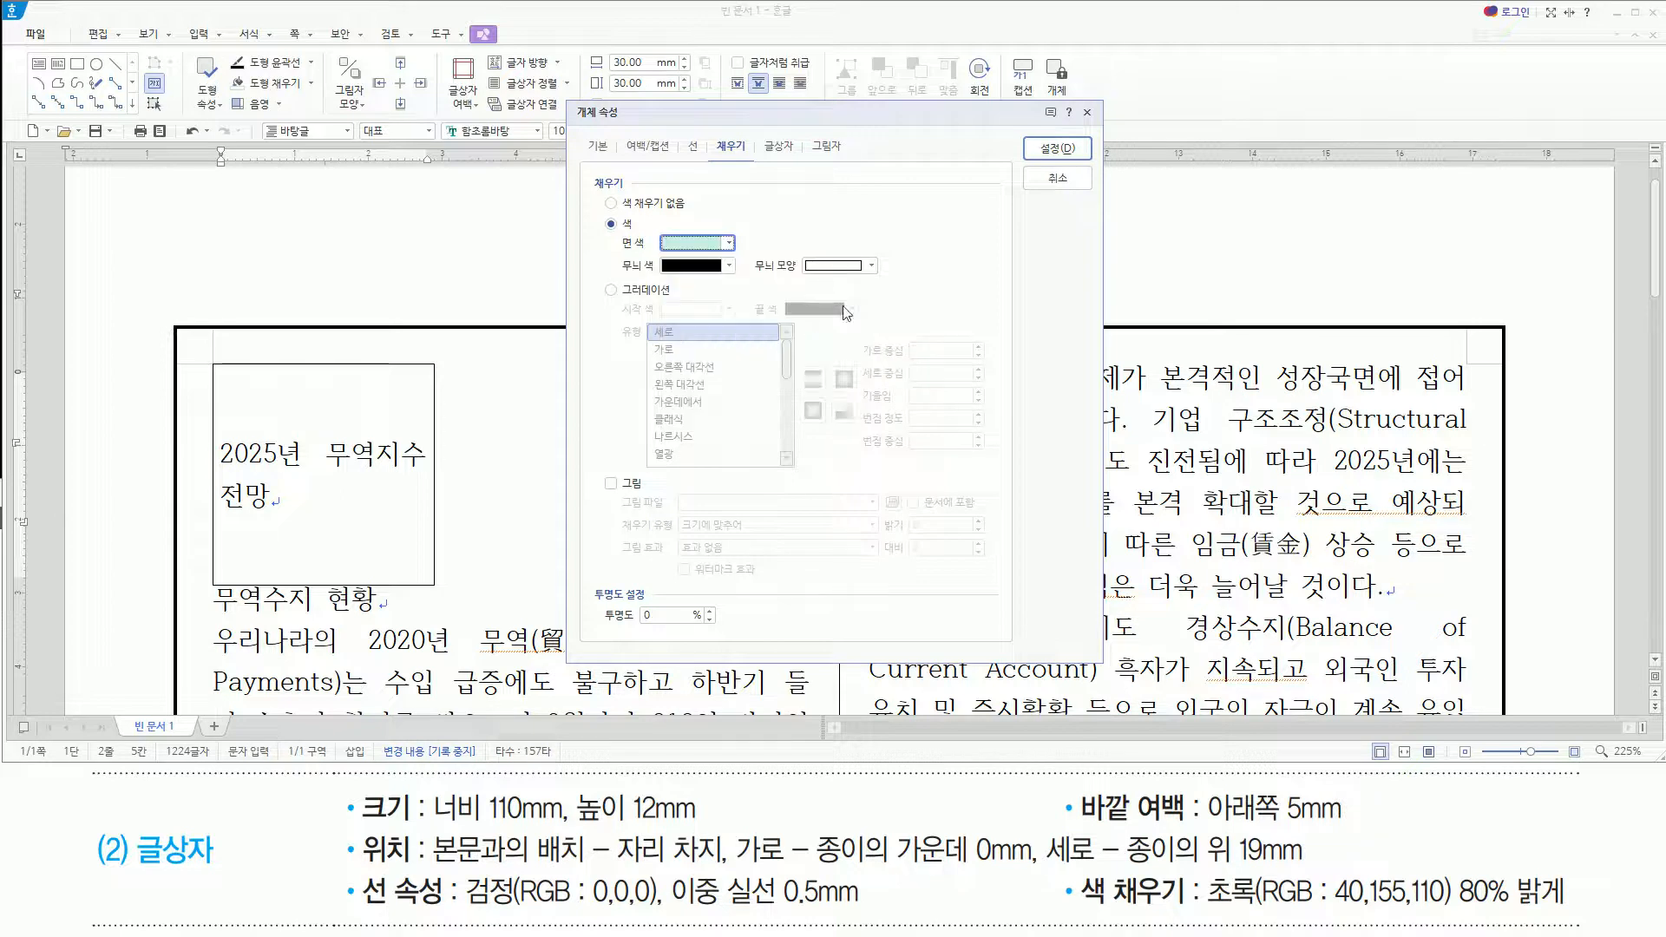
left_click(1074, 149)
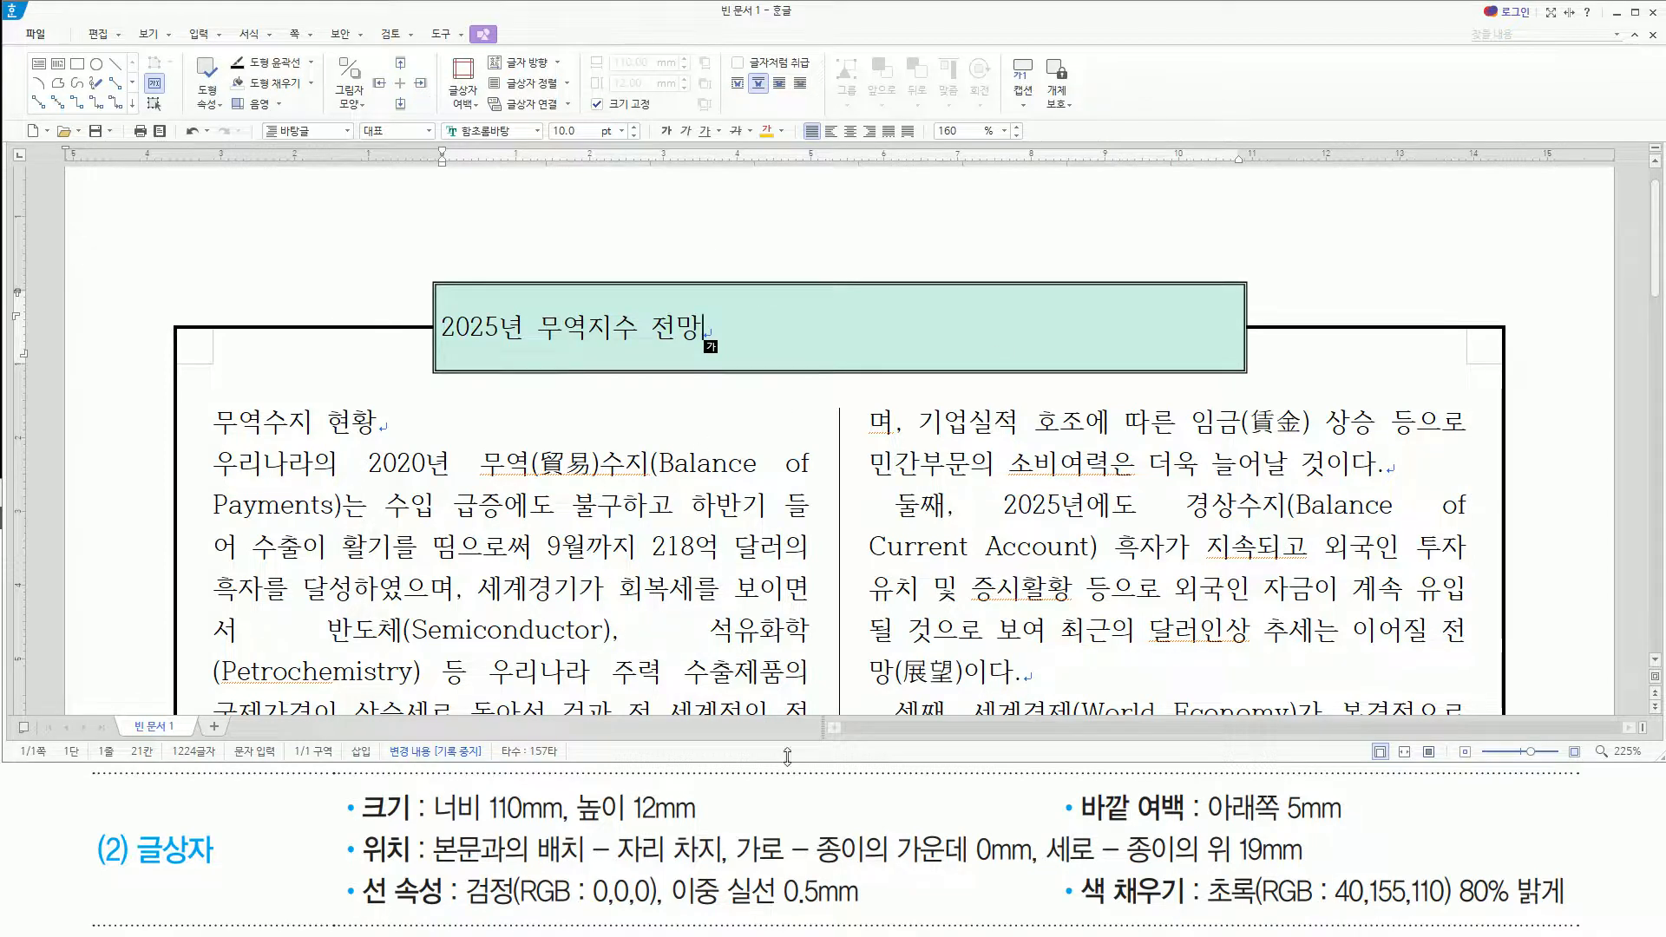
left_click_drag(438, 314, 706, 349)
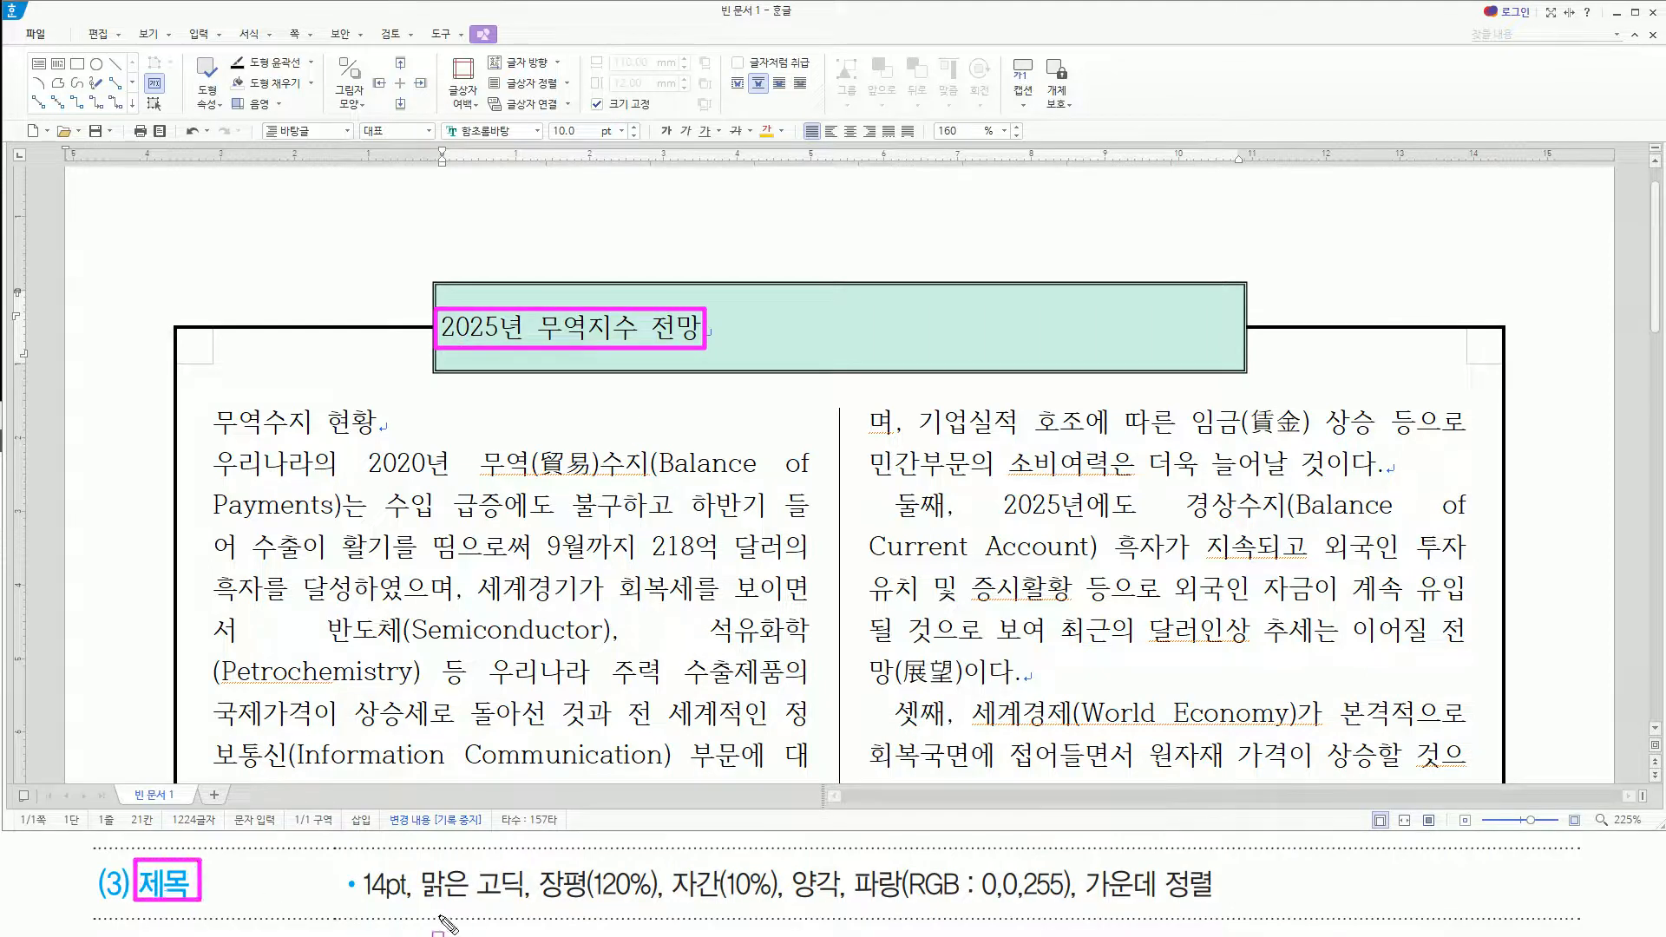
mouse_move(365, 905)
left_mouse_down()
mouse_move(1085, 907)
mouse_move(1088, 859)
mouse_move(1210, 859)
mouse_move(1234, 907)
left_mouse_up()
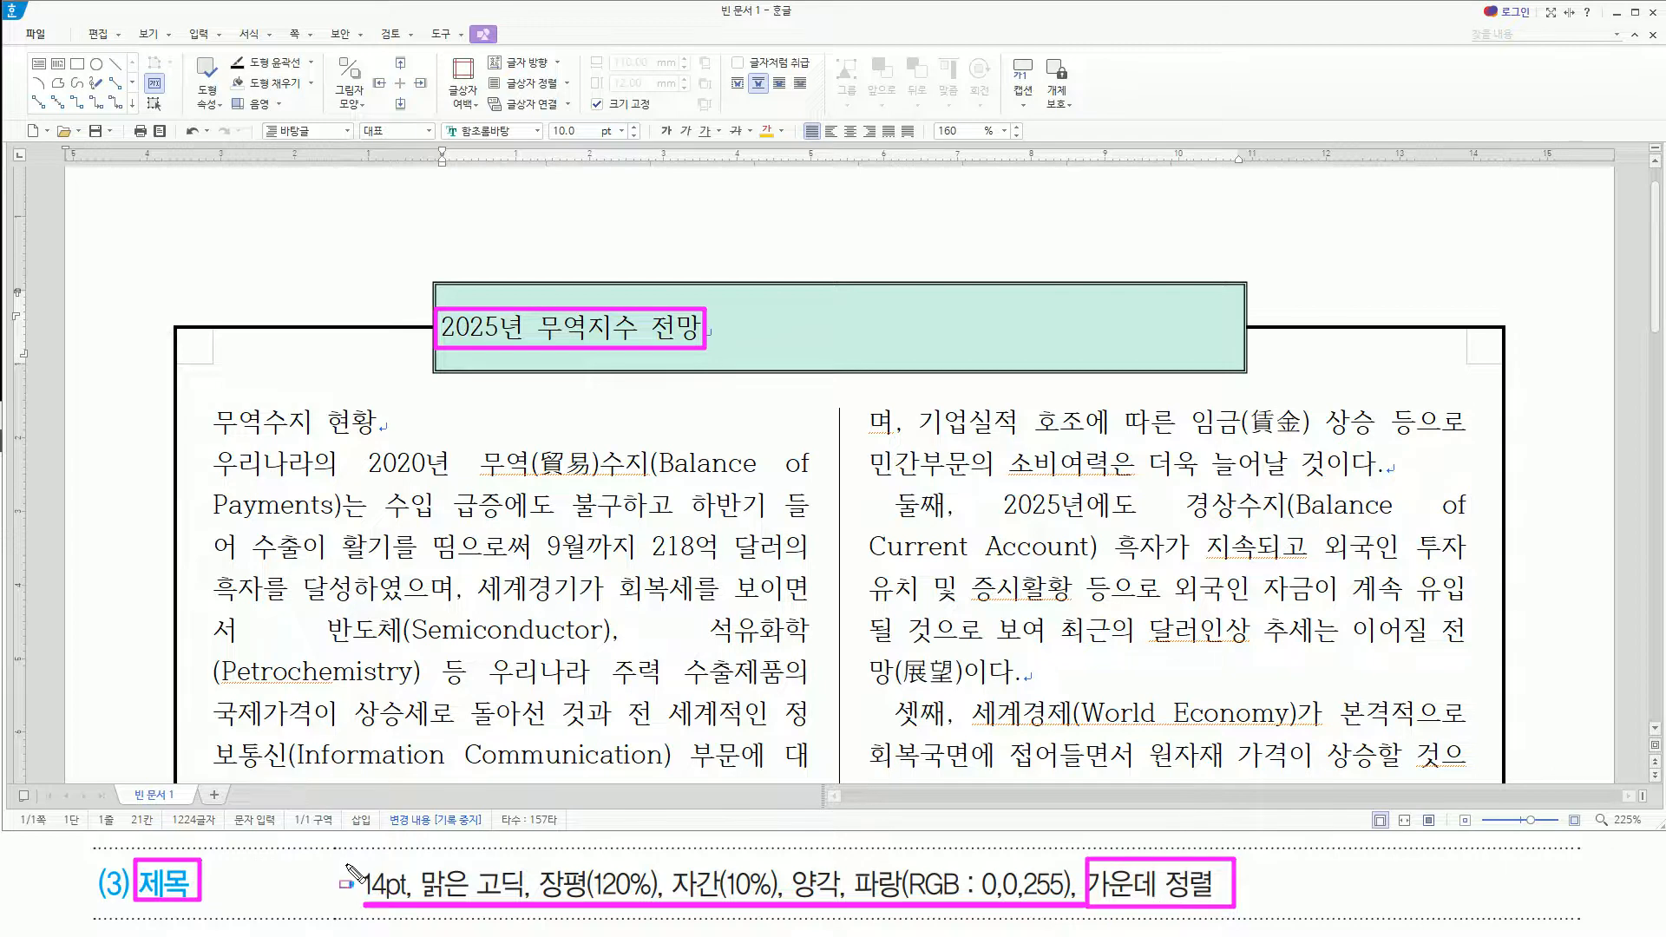
left_click_drag(347, 859, 1077, 912)
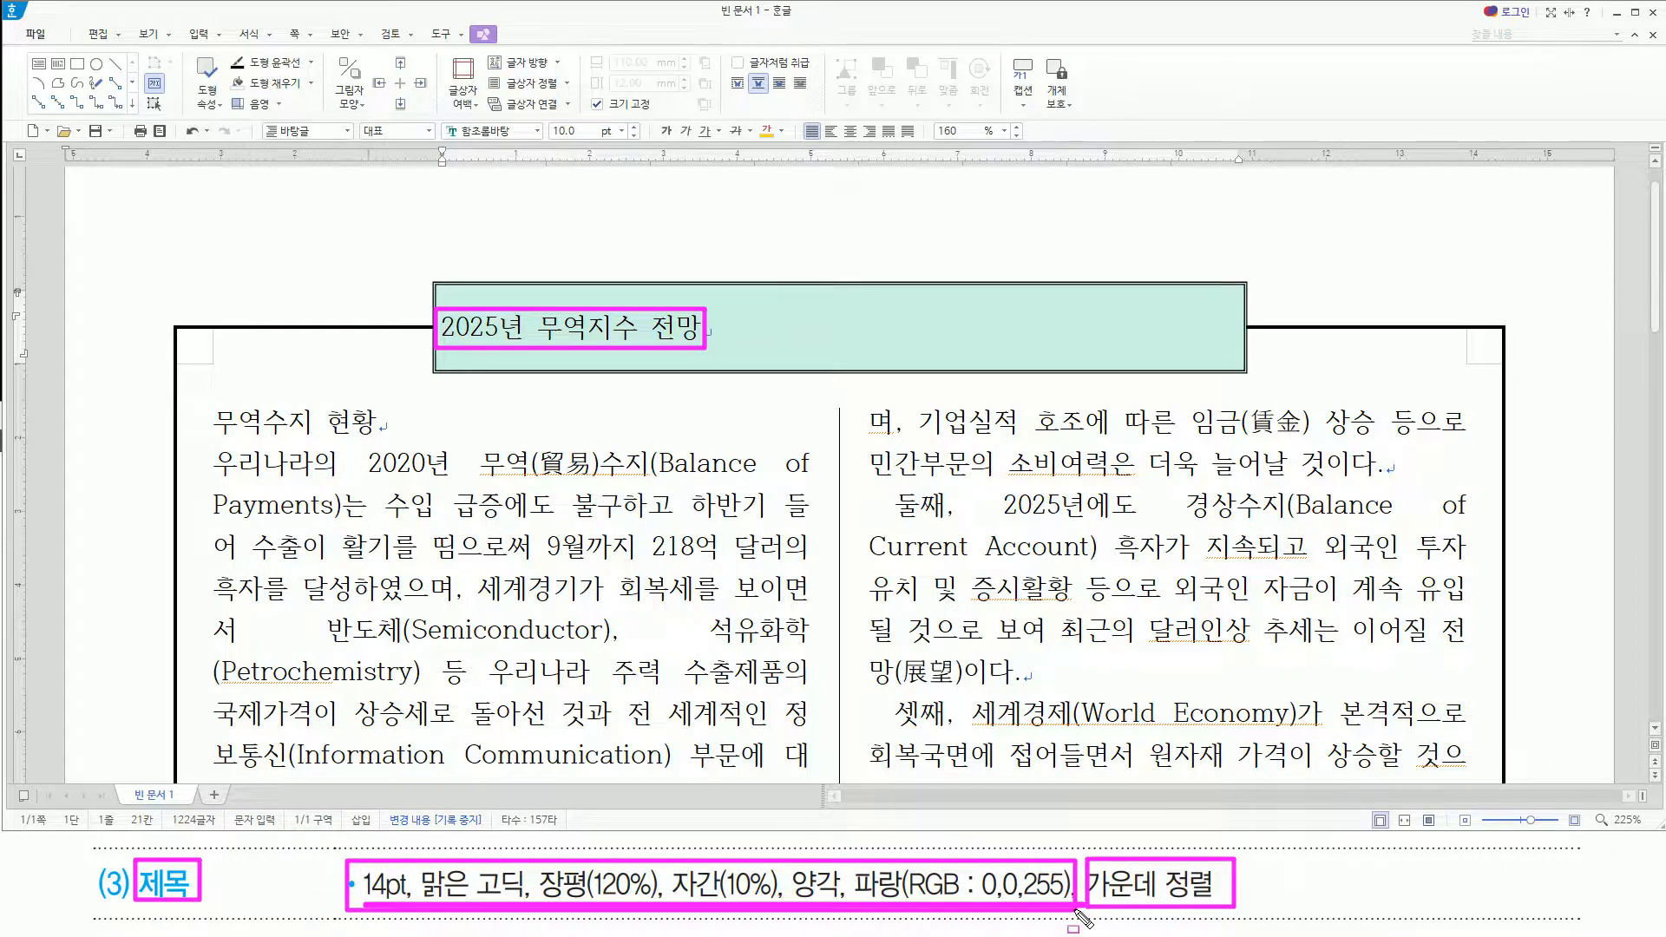
key("Escape")
Select the title text in the text box and set its font to 맑은 고딕 at 14 pt in the character format settings
left_click(756, 341)
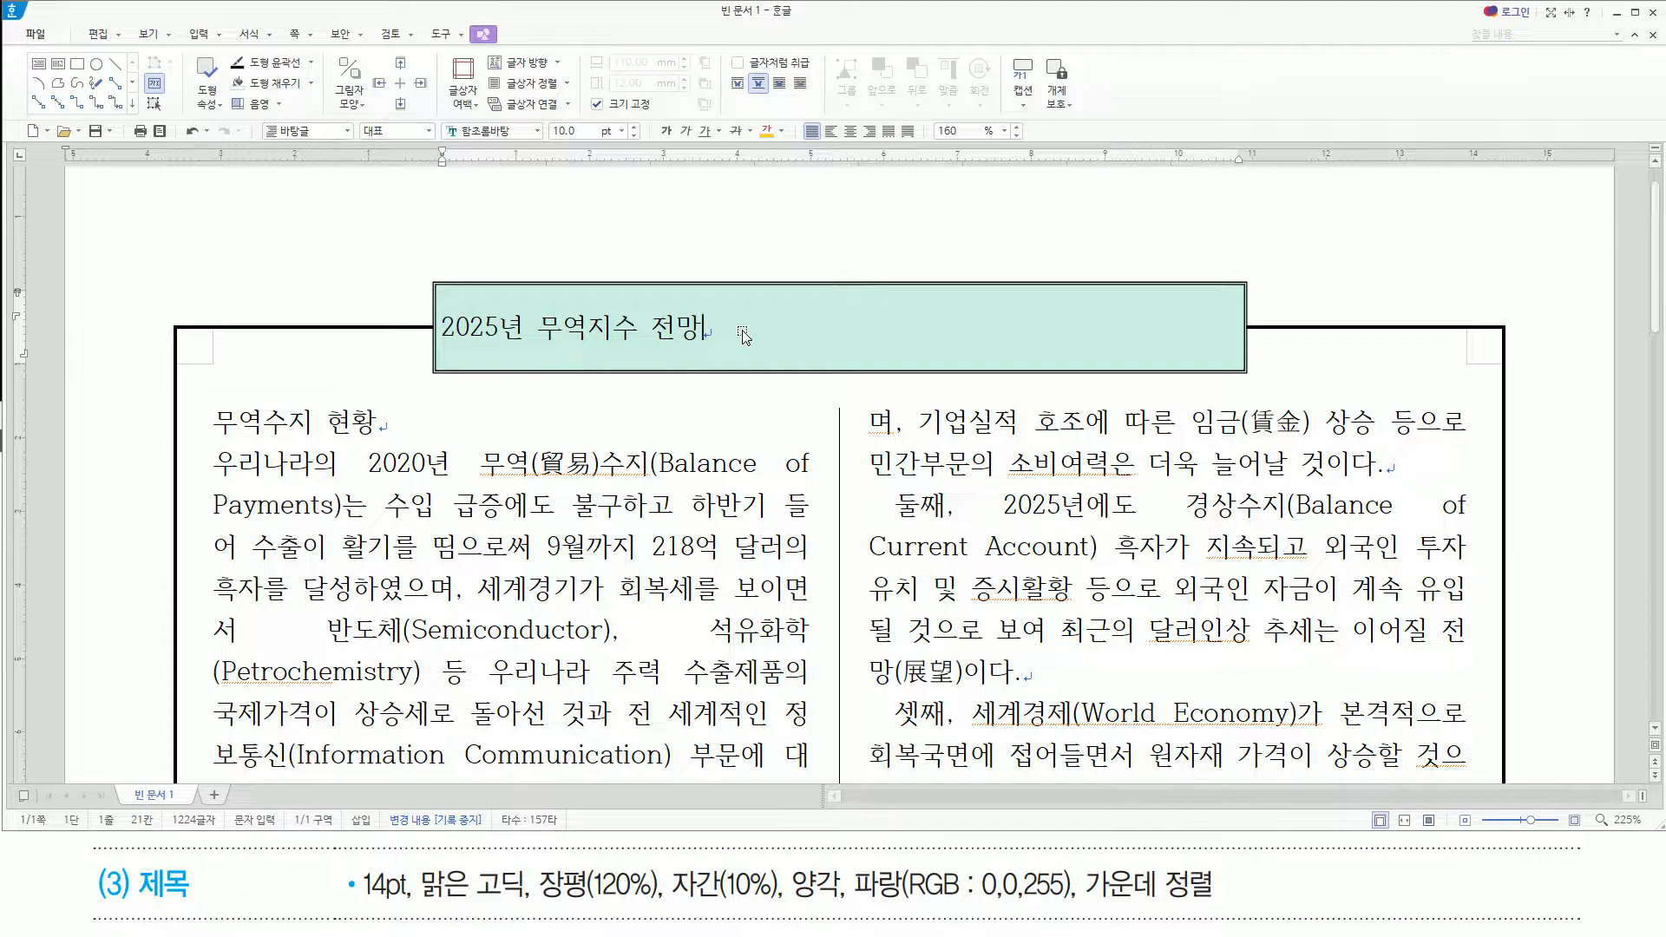
key("shift+Home")
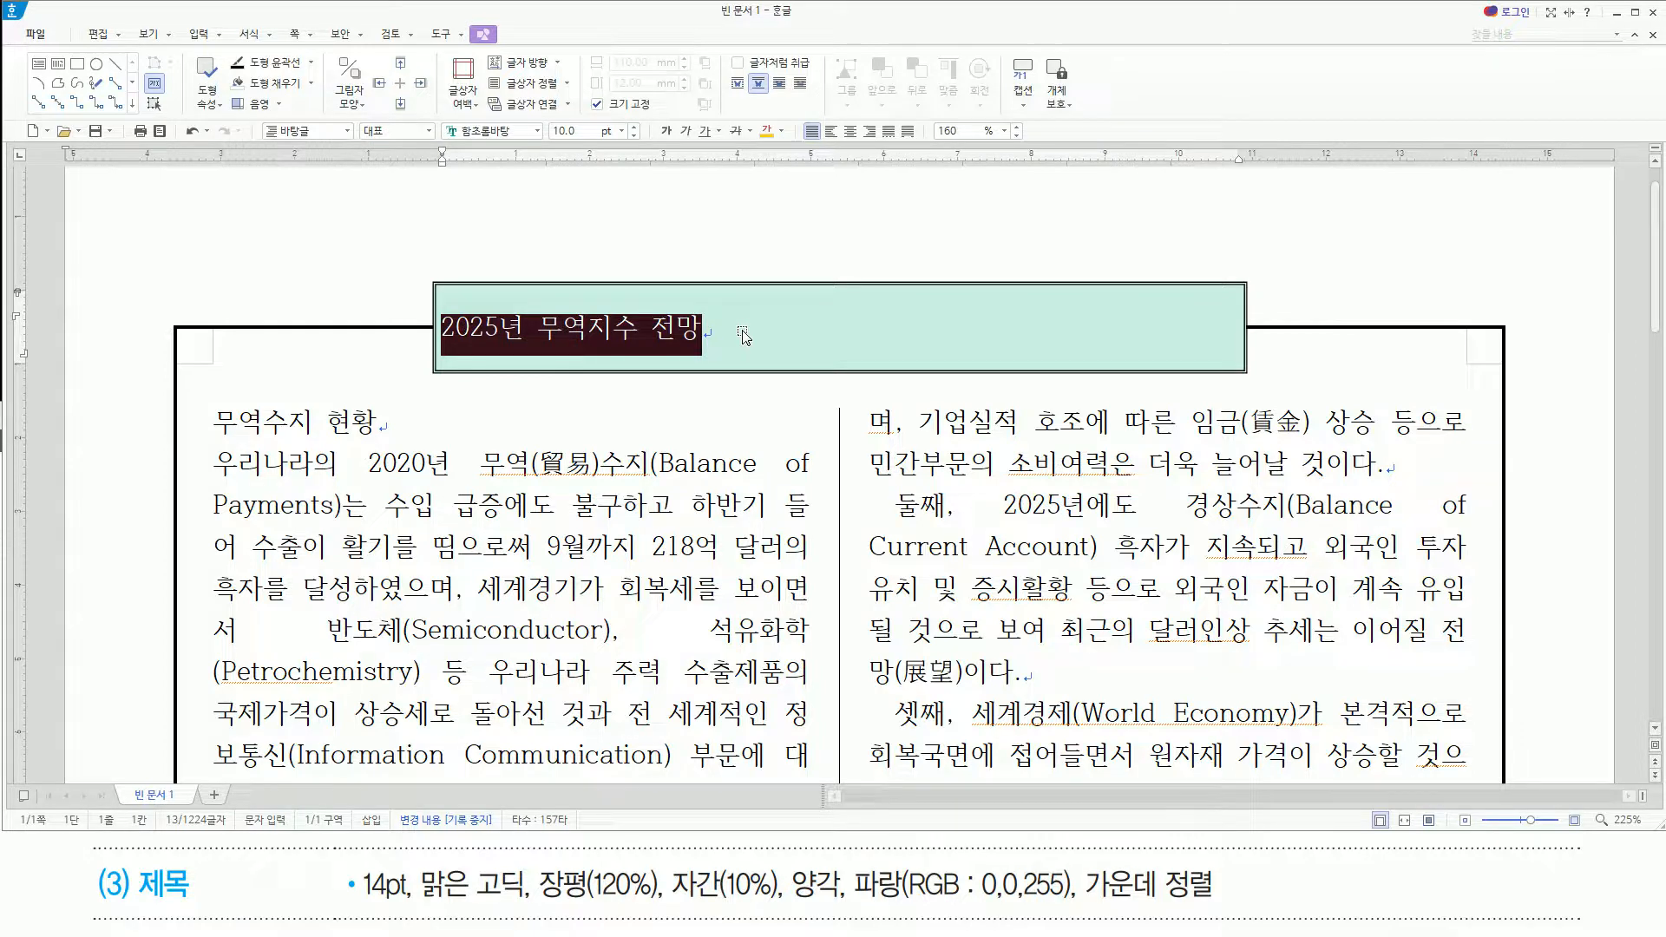
key("alt+l")
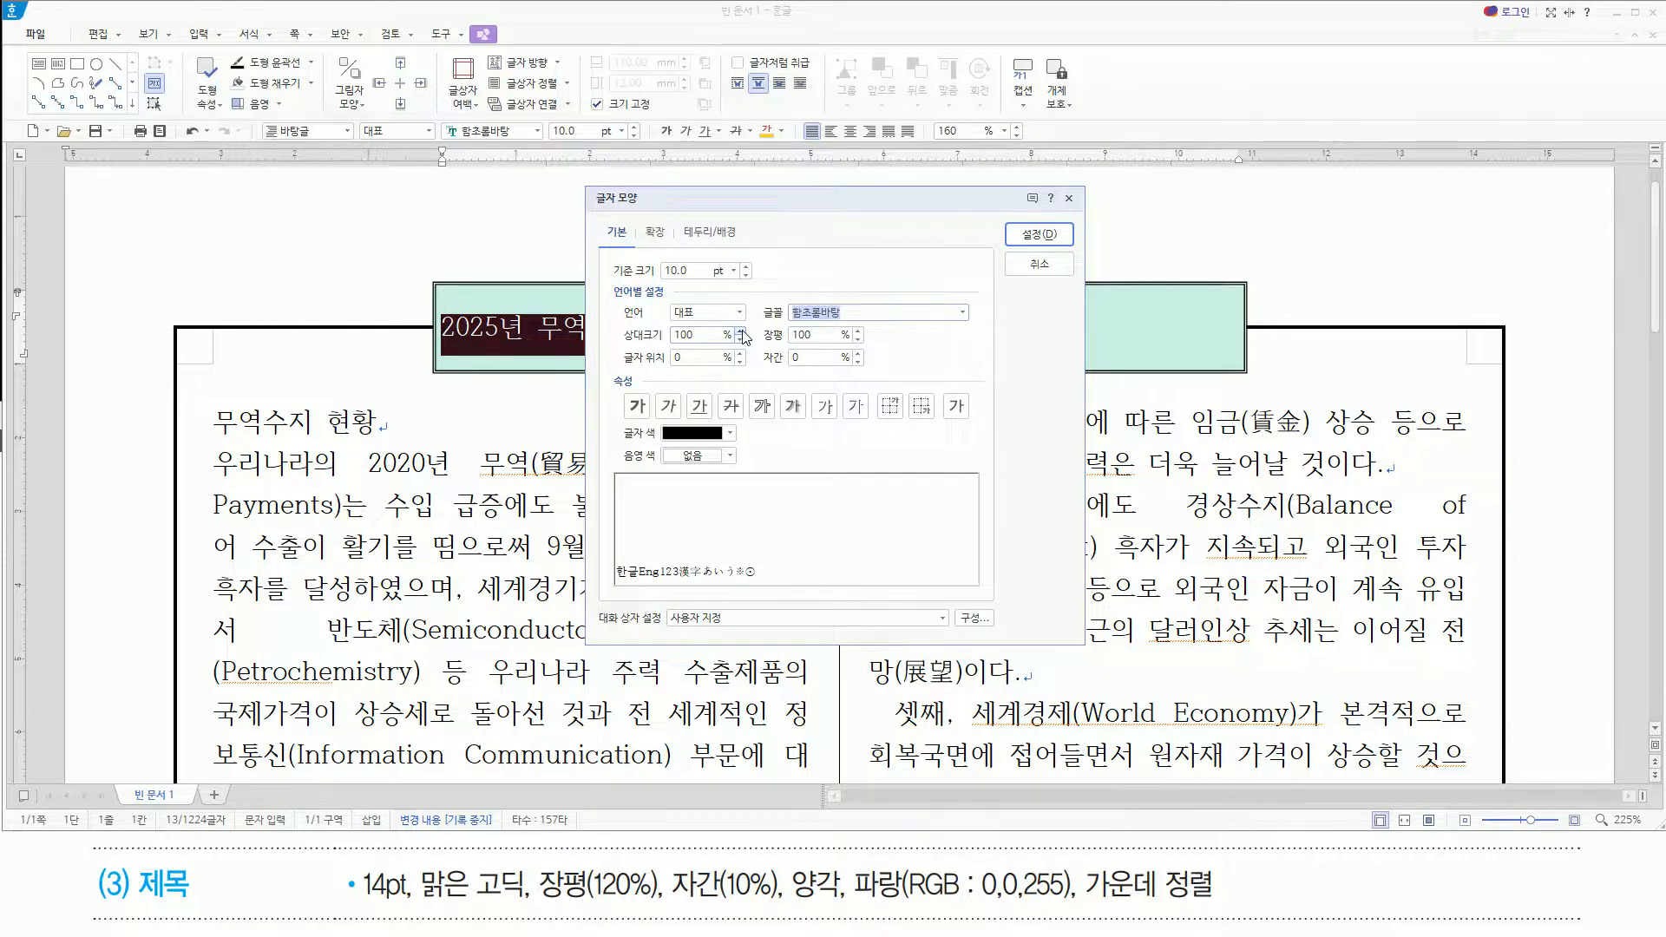
type("맑은 고딕")
key("Return")
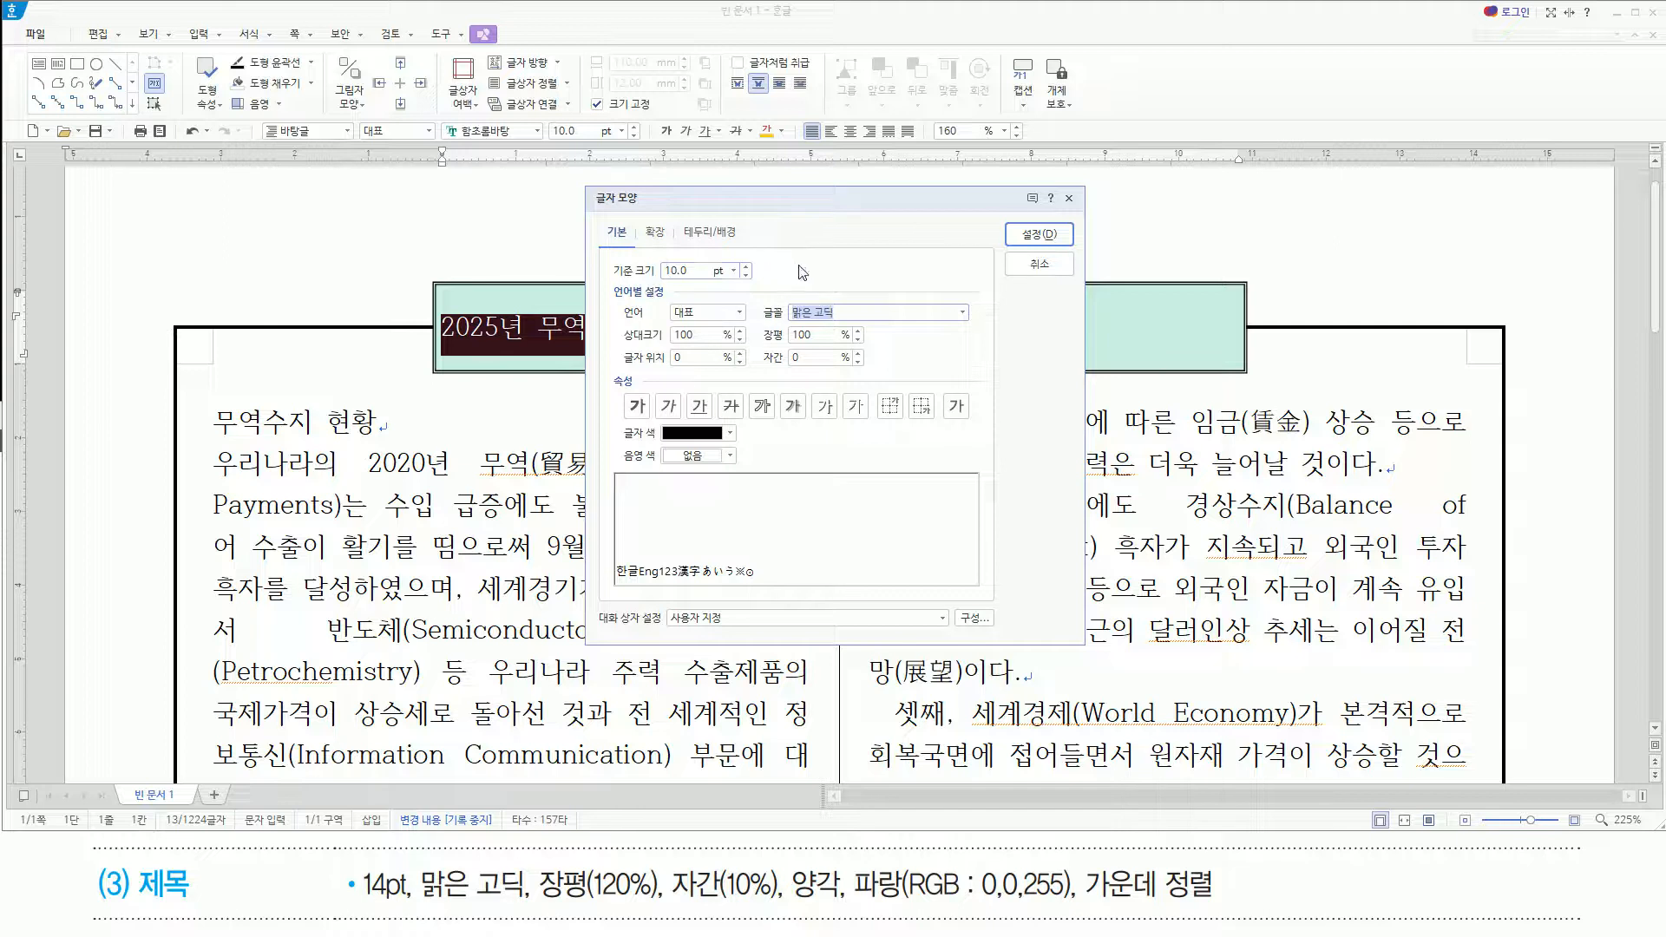
key("alt")
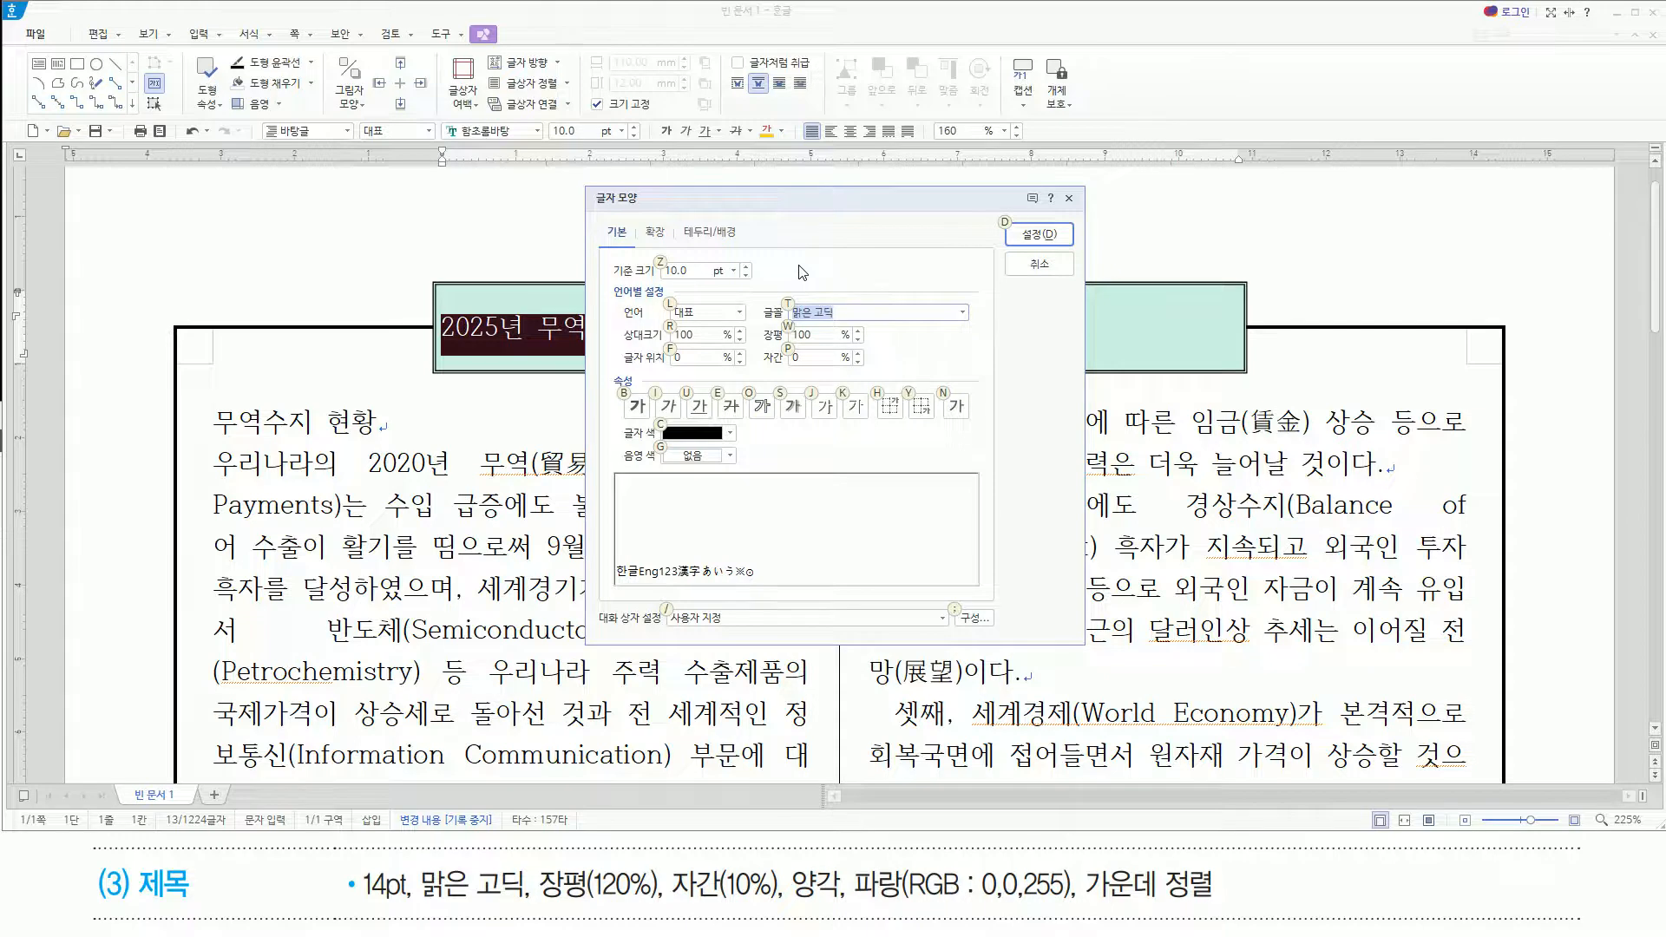
key("alt+z")
type("14")
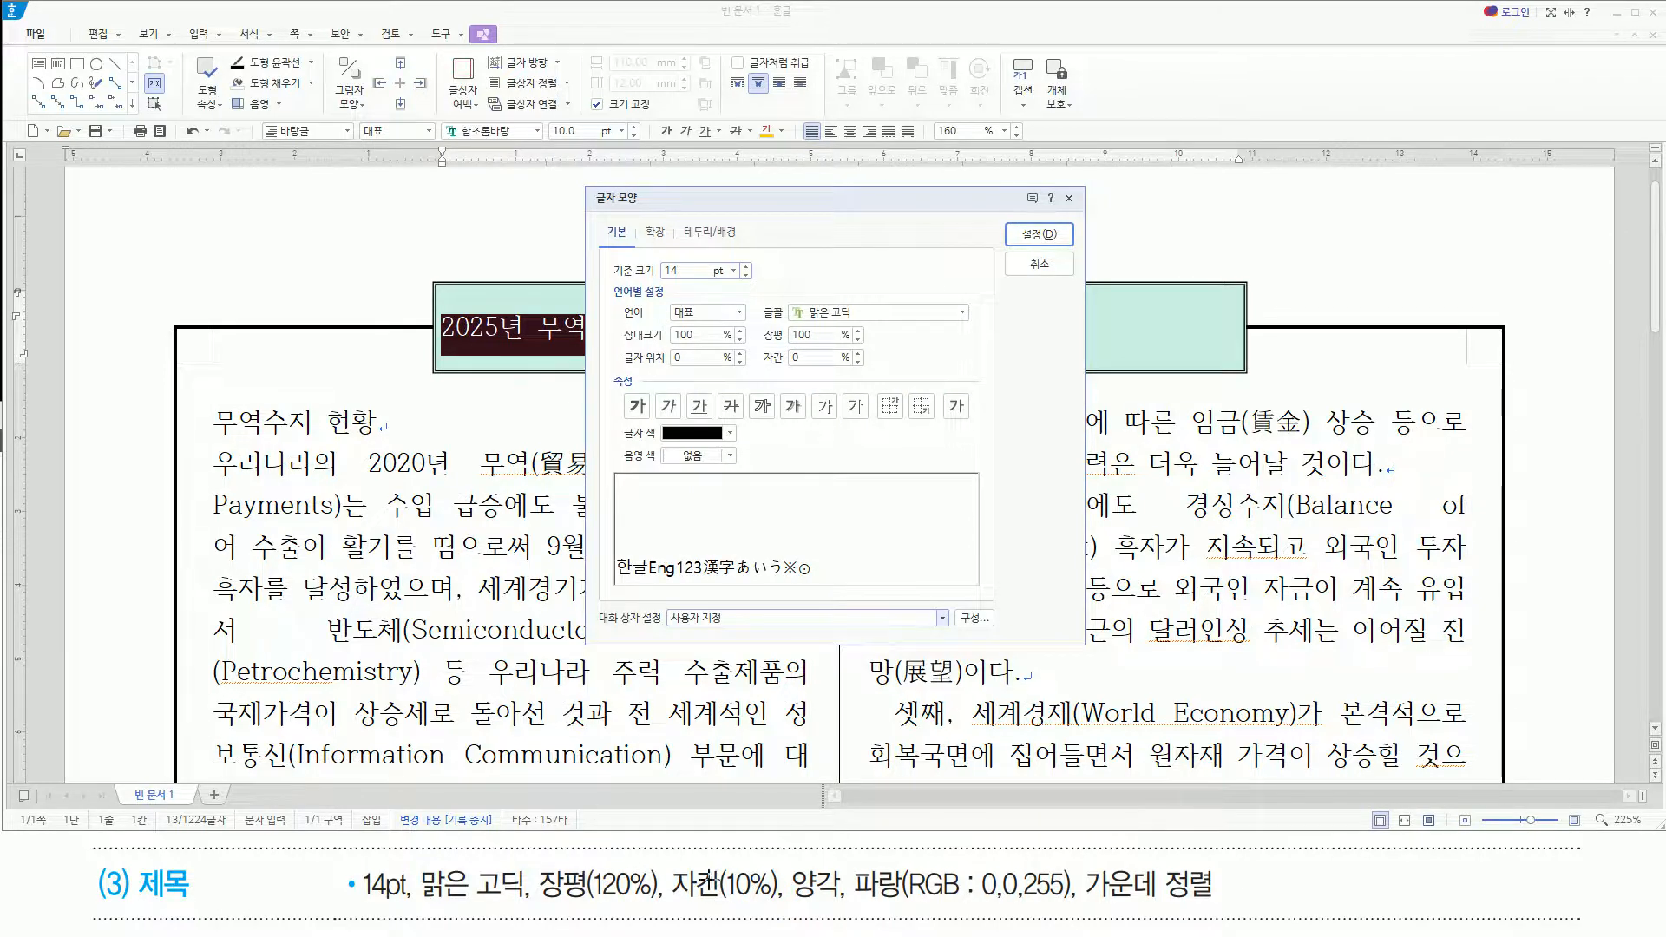
mouse_move(757, 322)
left_mouse_down()
mouse_move(771, 362)
mouse_move(874, 385)
left_mouse_up()
key("Escape")
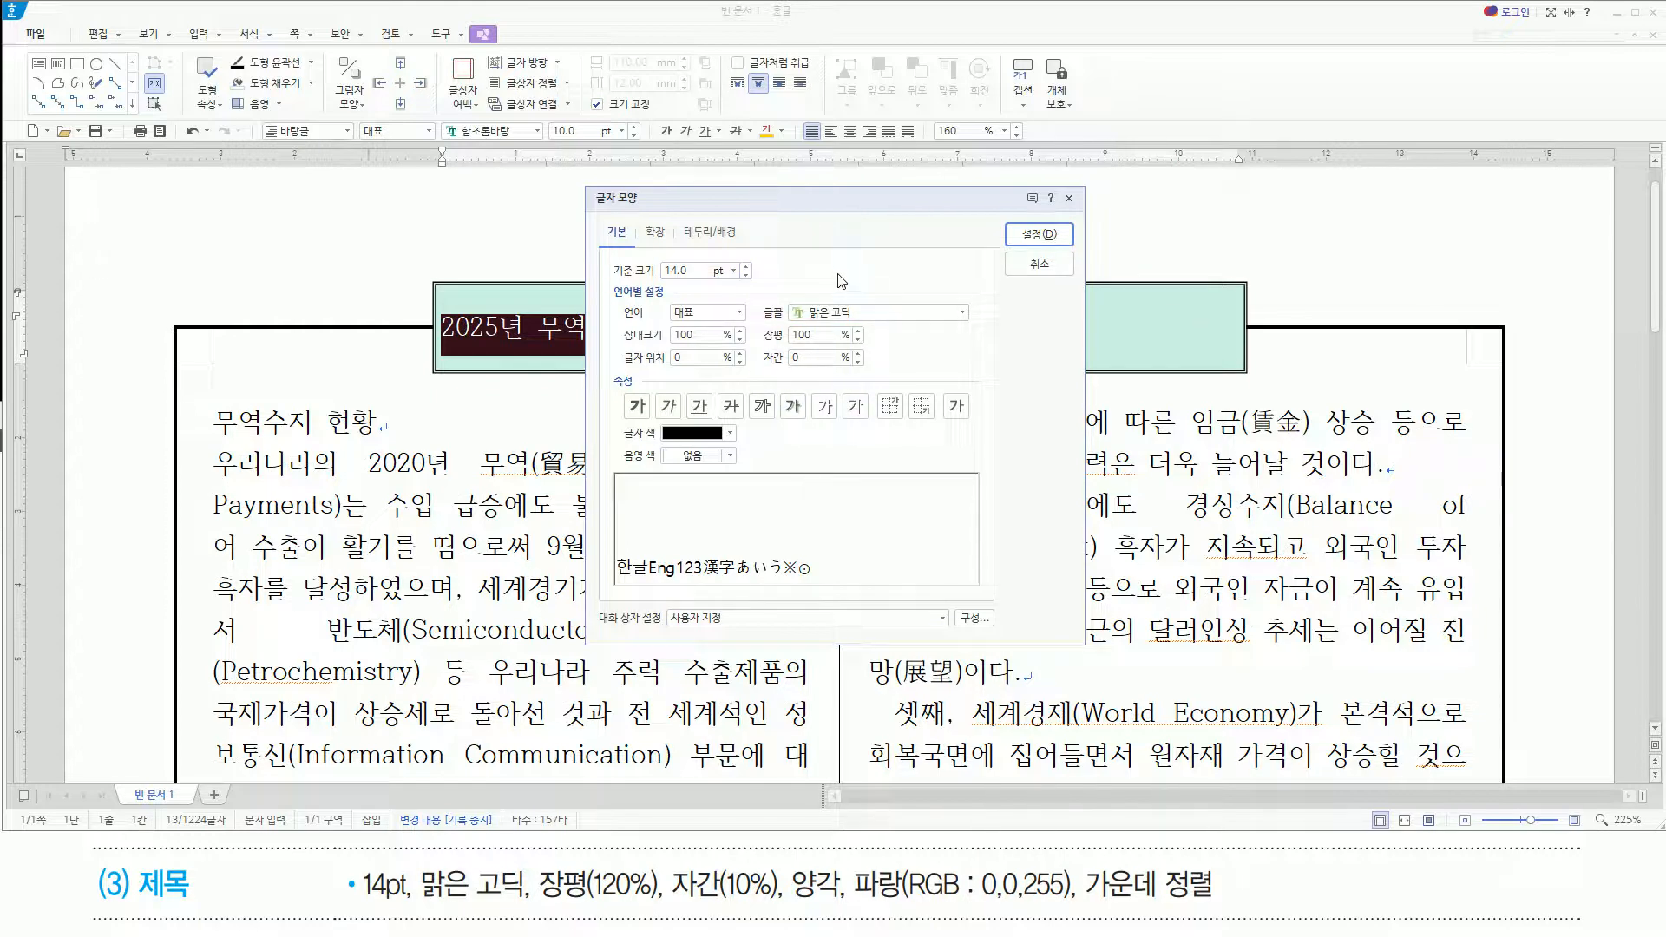
Set the title's character width (장평) to 120% and letter spacing (자간) to 10%
left_click(689, 276)
key("alt")
type("w")
type("120")
key("alt")
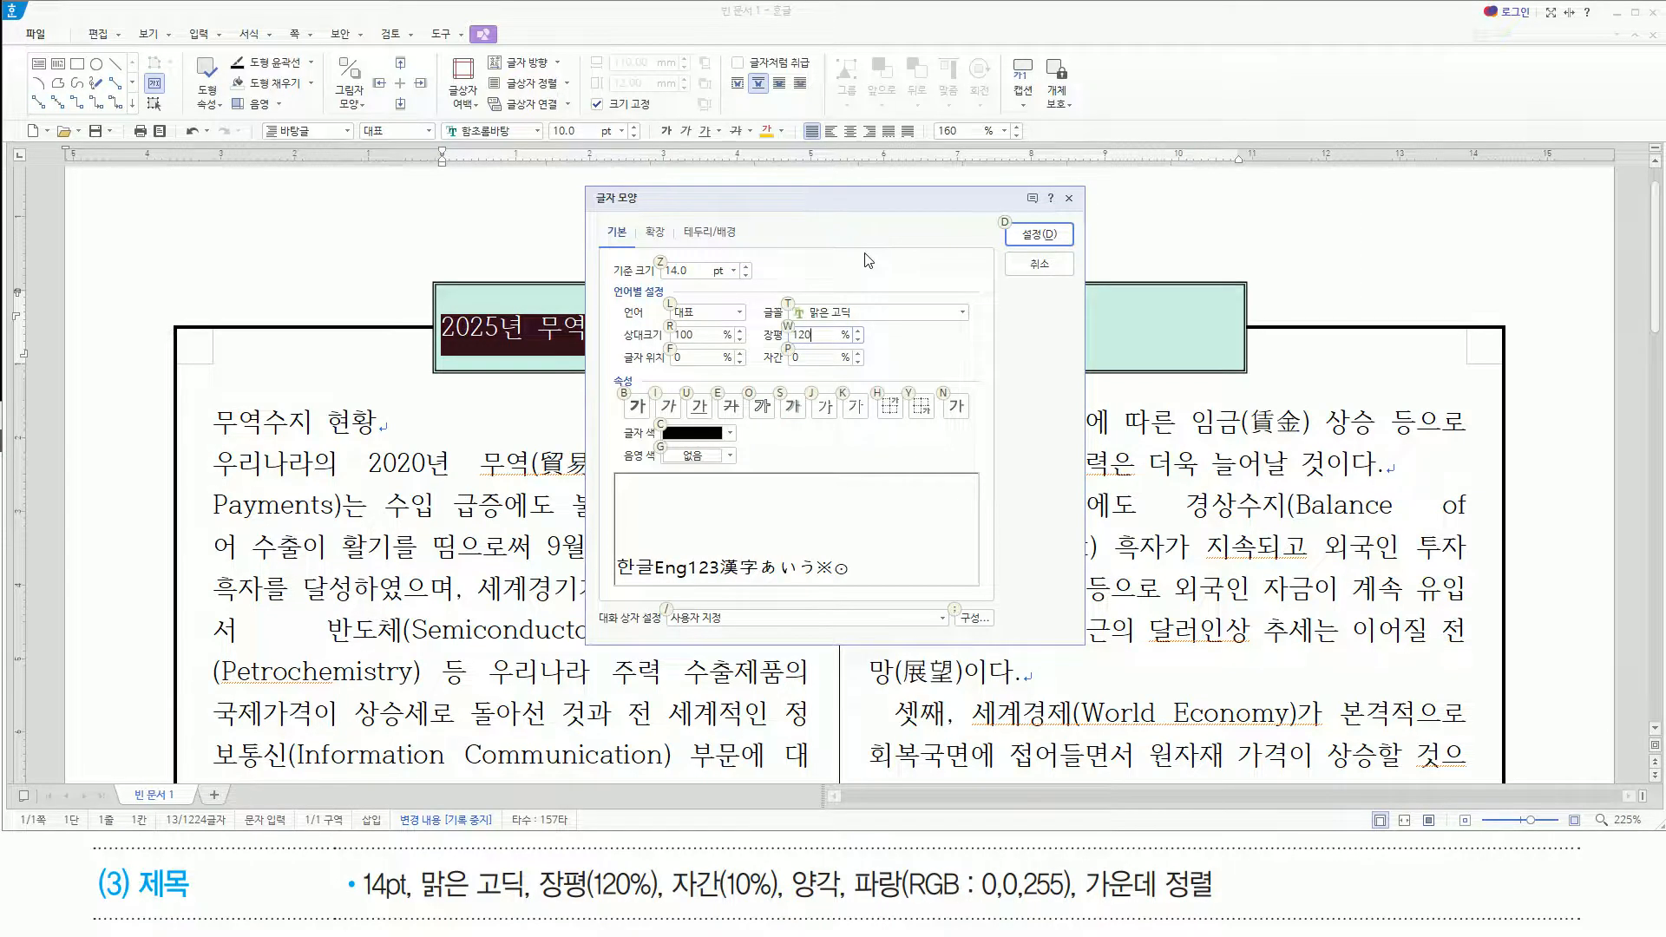
type("p")
type("10")
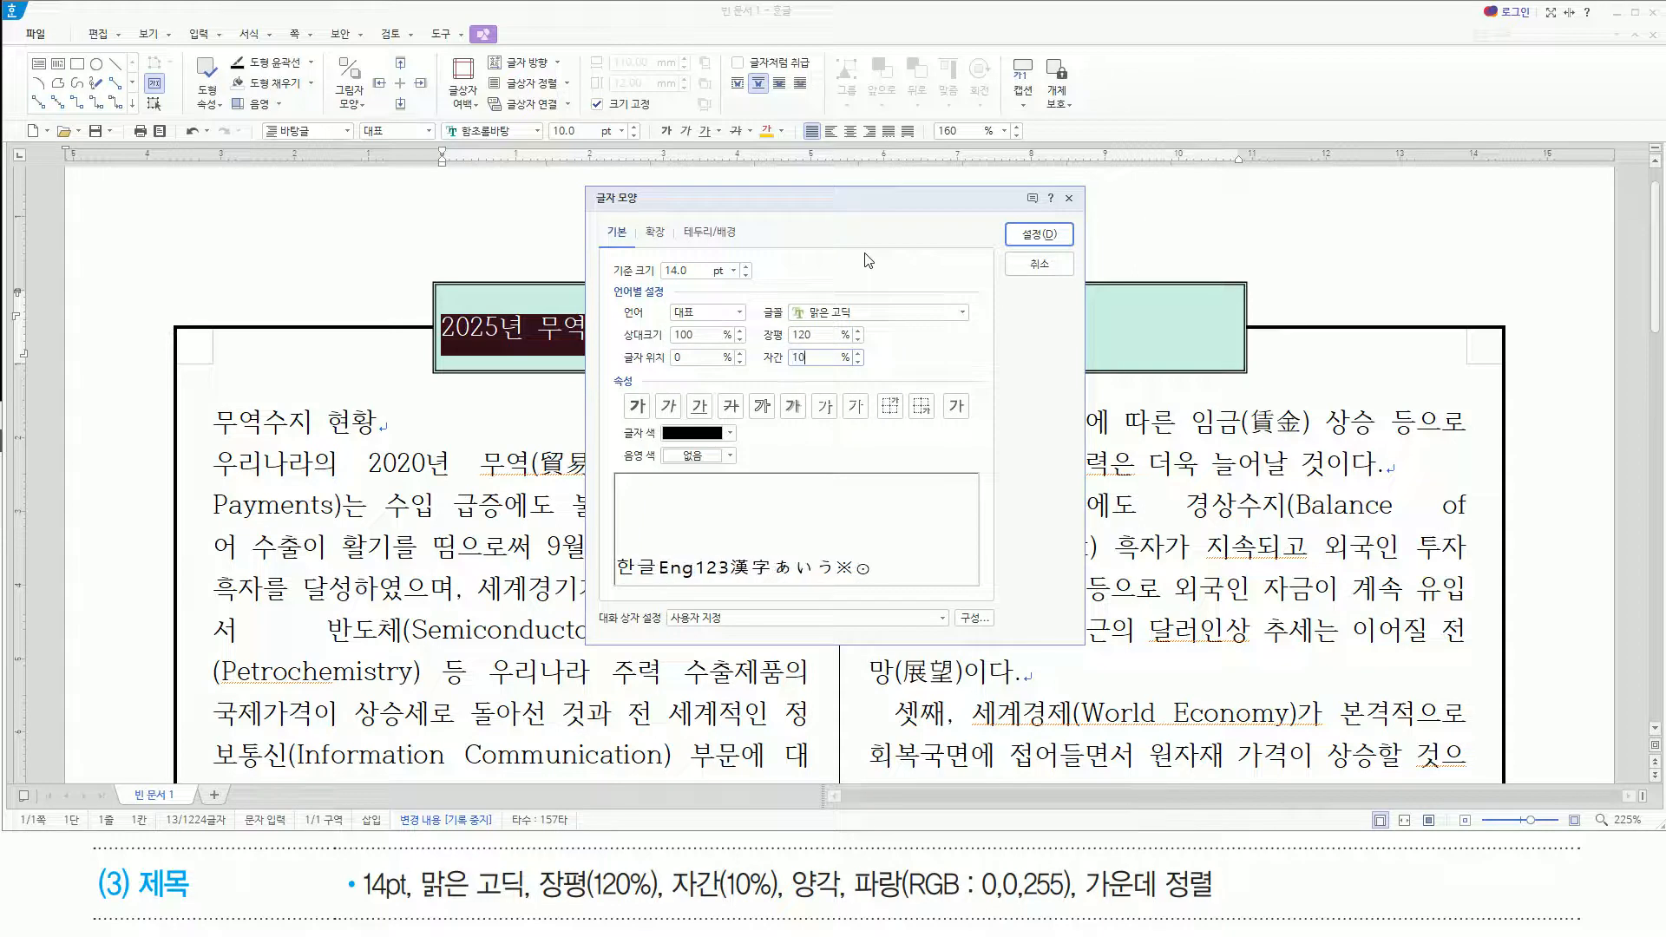
left_click_drag(750, 321, 835, 374)
key("Escape")
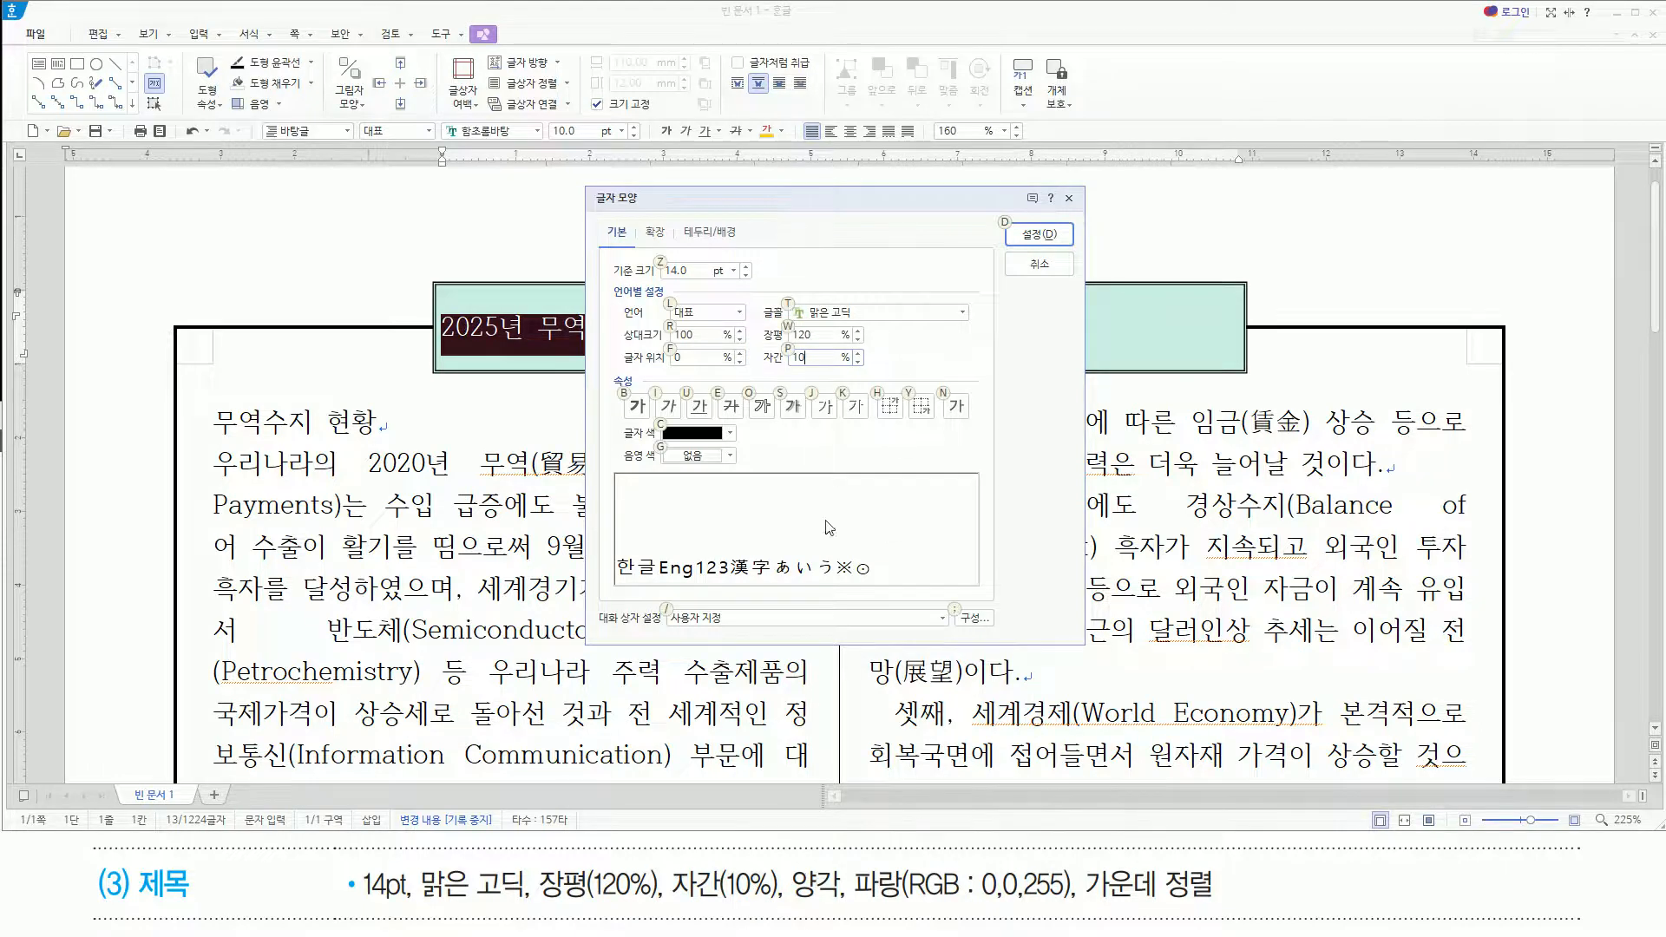
Turn on the emboss (양각) attribute for the title text
key("ctrl+shift+d")
left_click_drag(804, 383, 850, 431)
key("Escape")
left_click(817, 353)
key("alt")
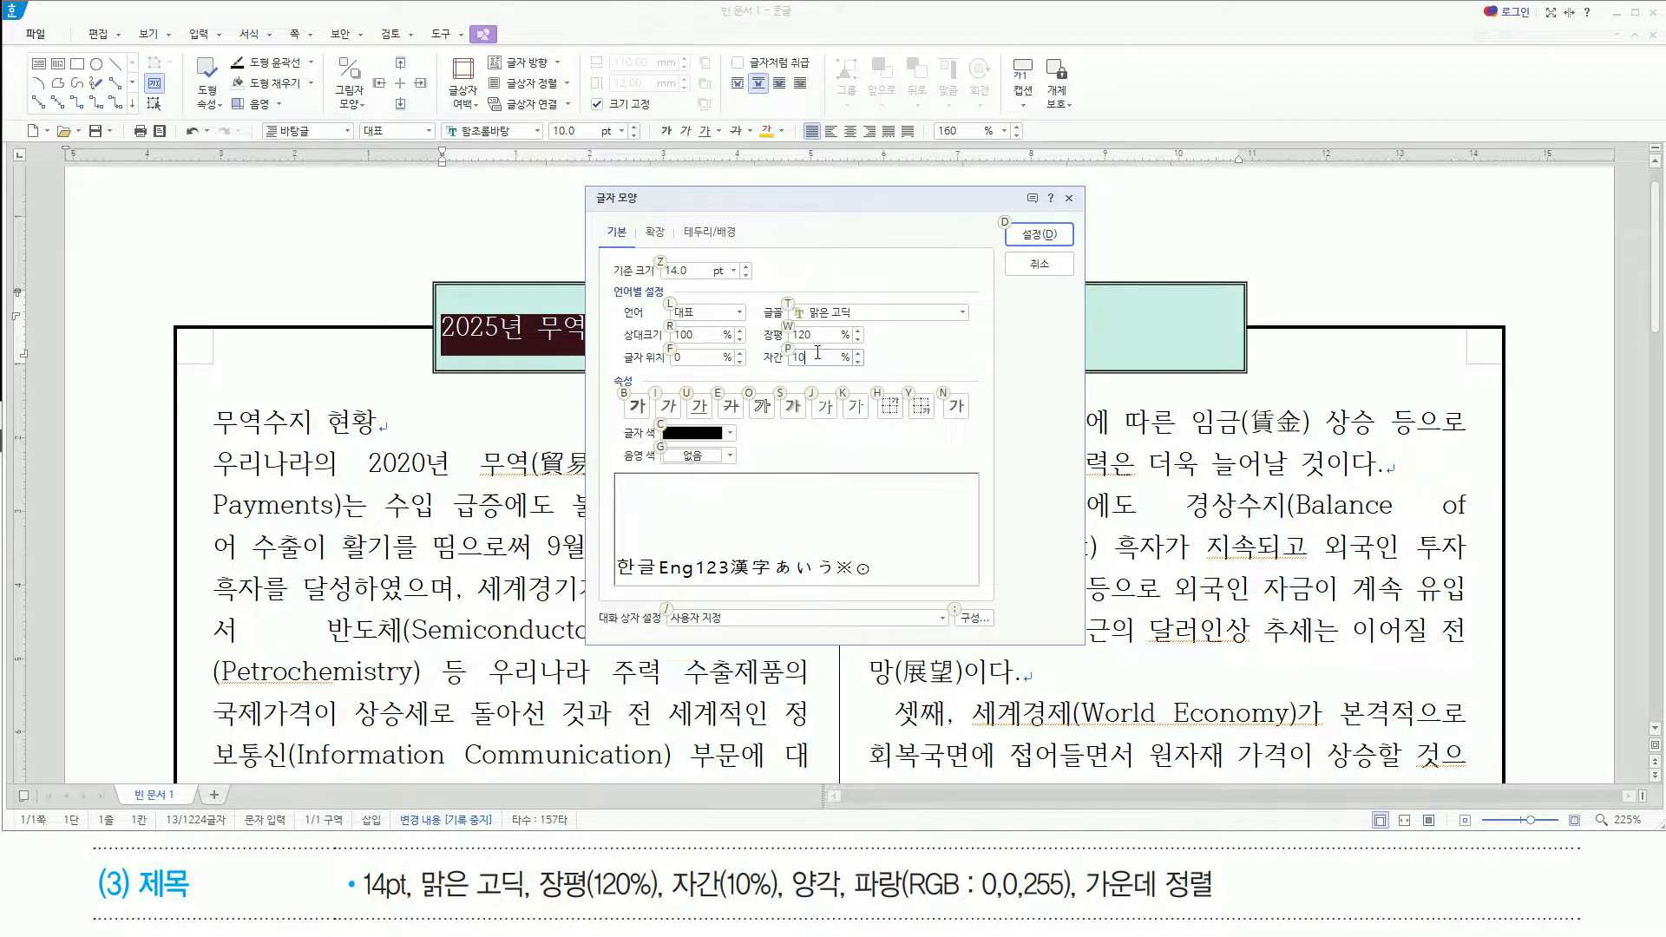
left_click(831, 411)
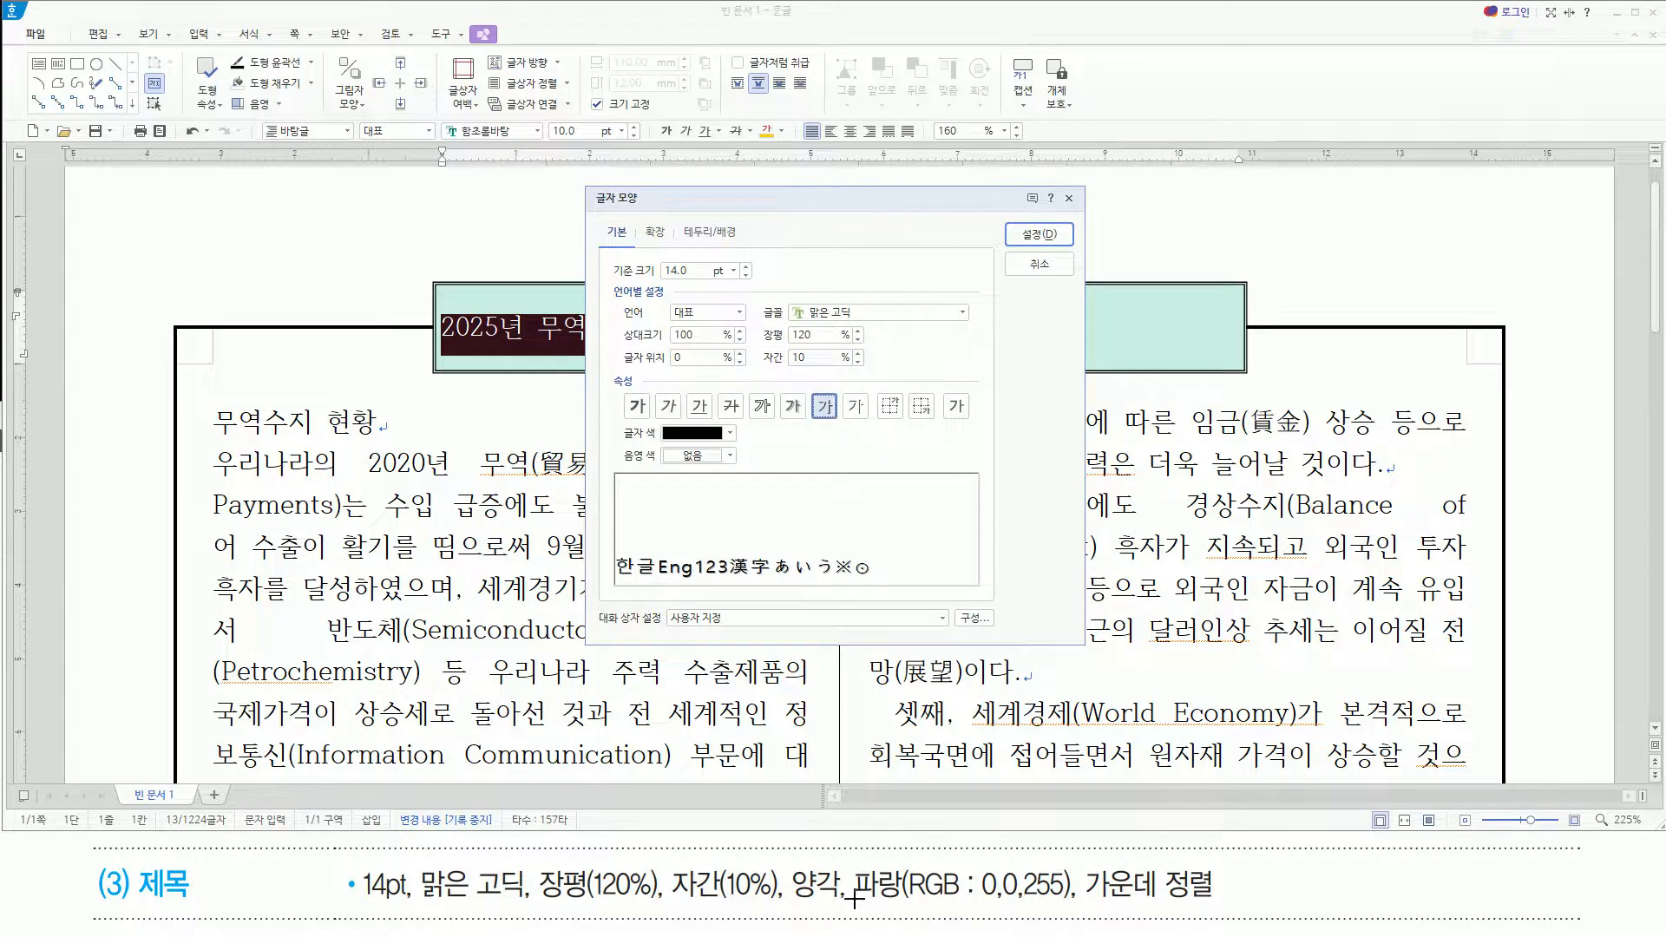
Set the title's font colour to 파랑(RGB: 0,0,255), apply the character format, and centre-align the title
left_click(712, 436)
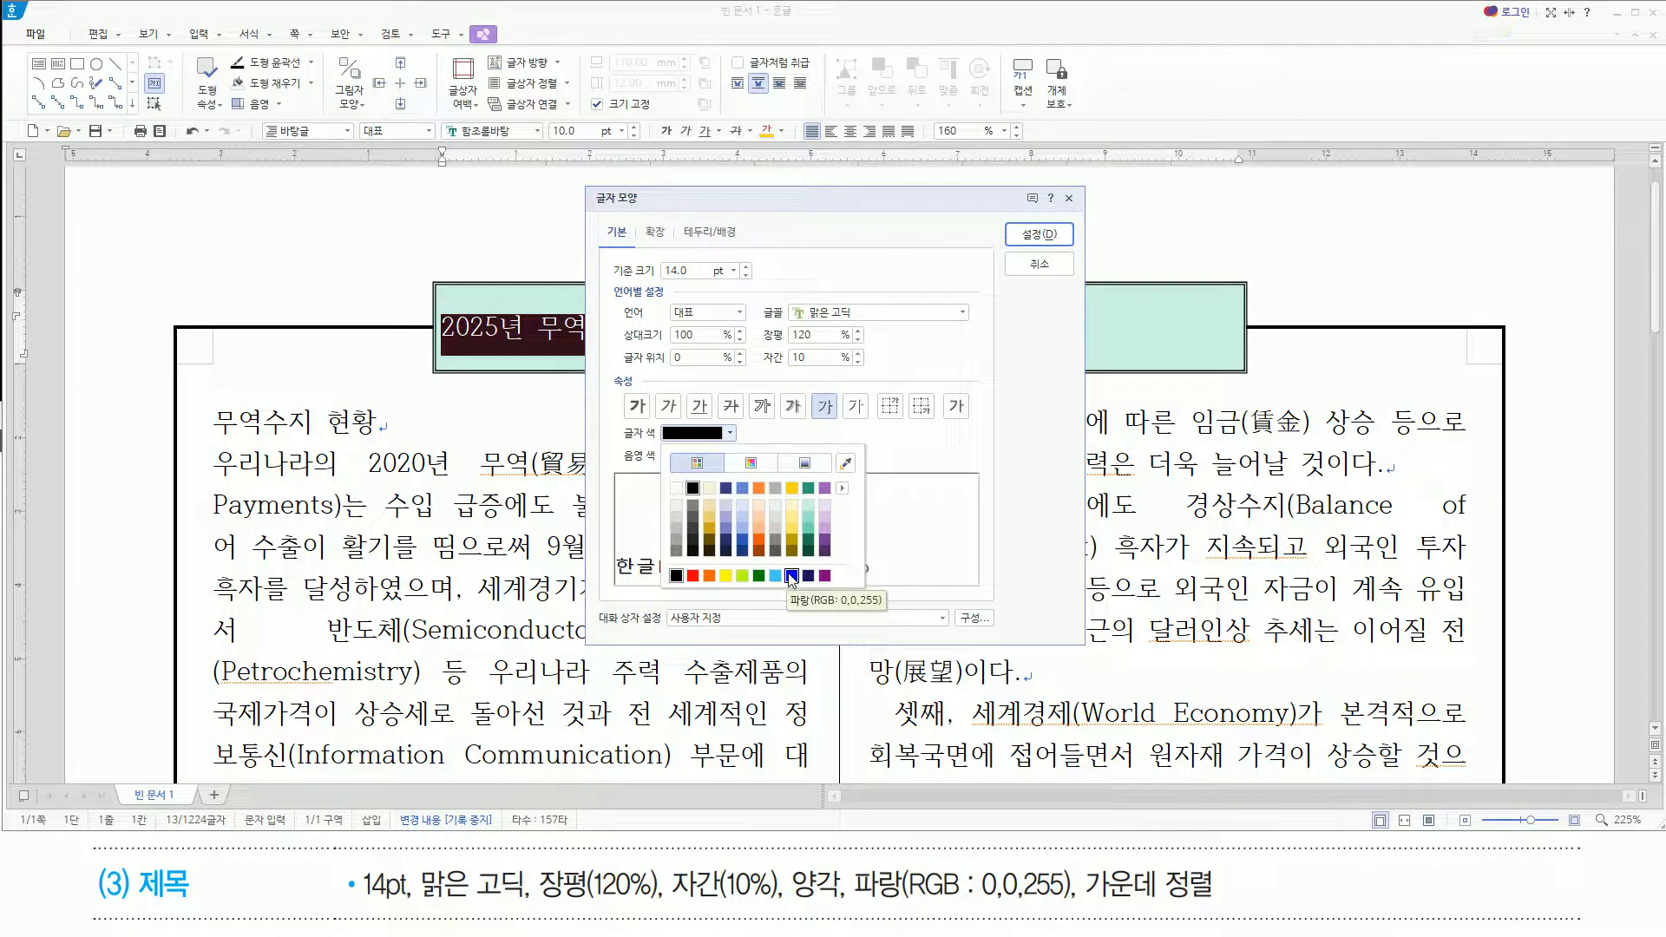
left_click(791, 576)
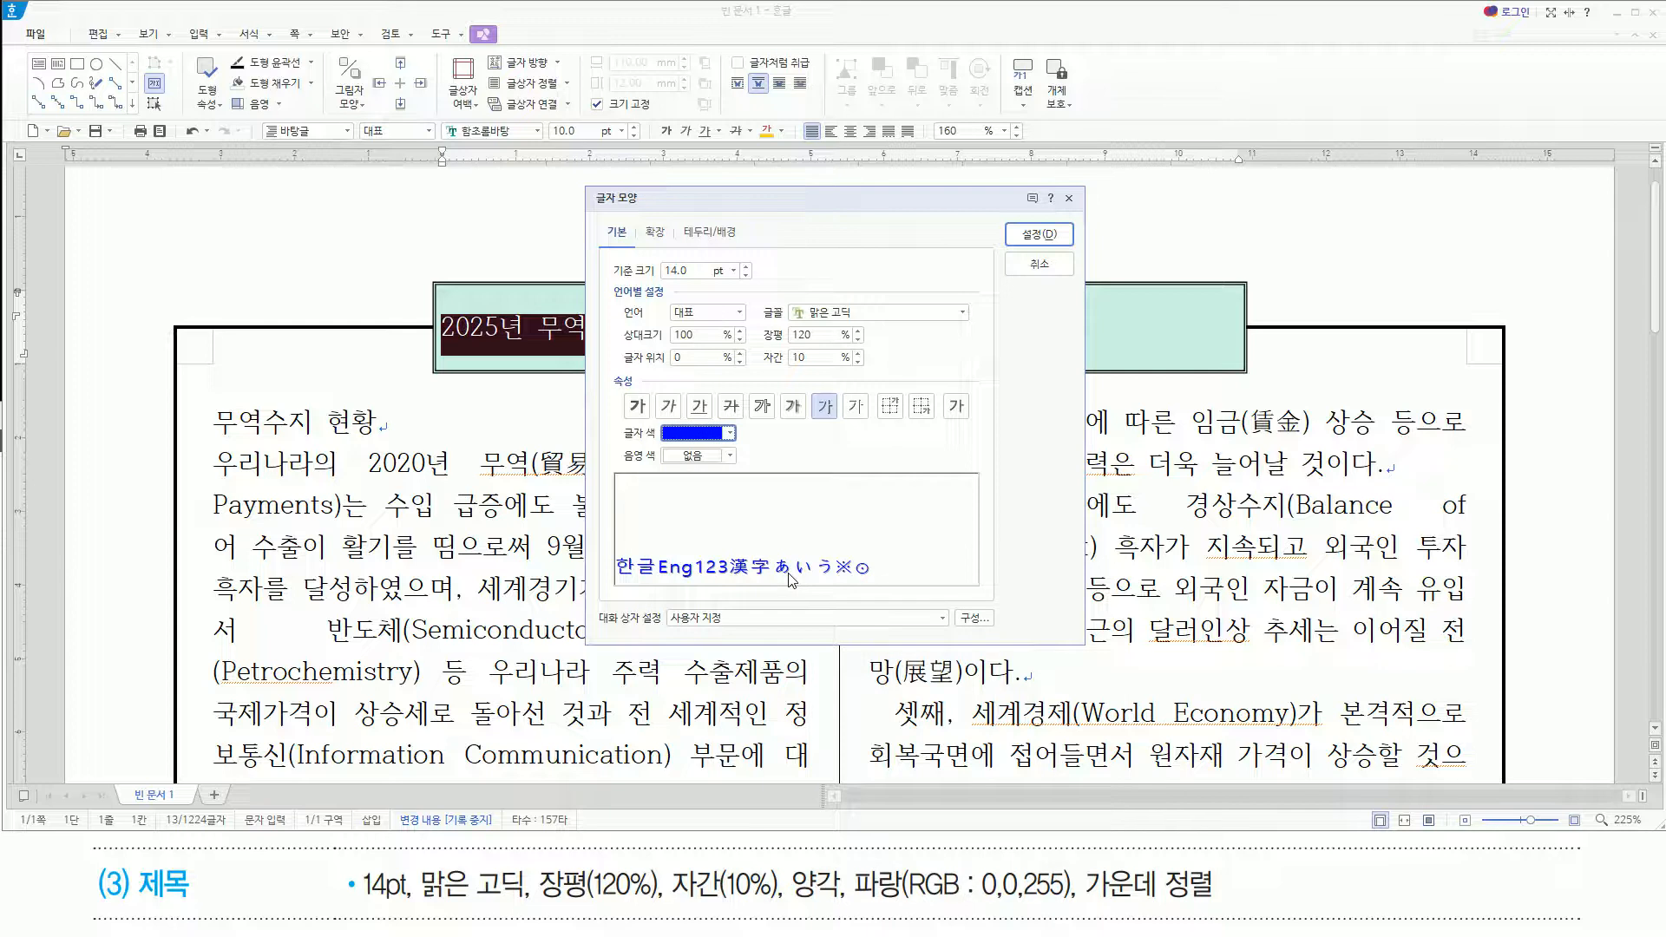
left_click(1040, 234)
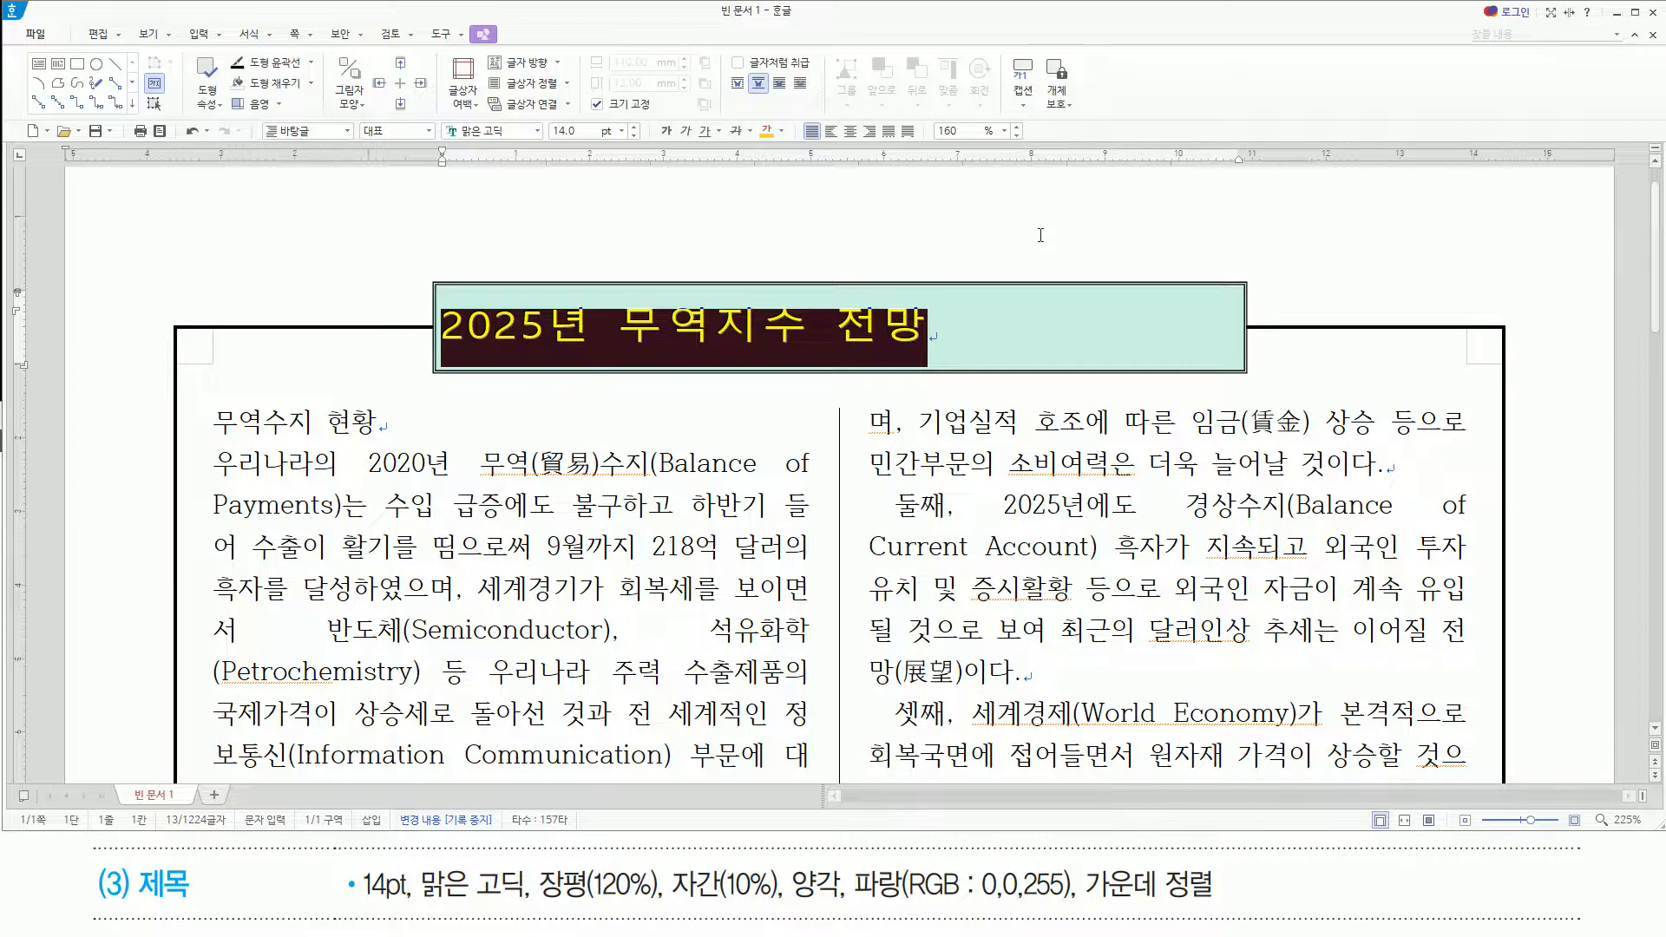
key("ctrl+shift+c")
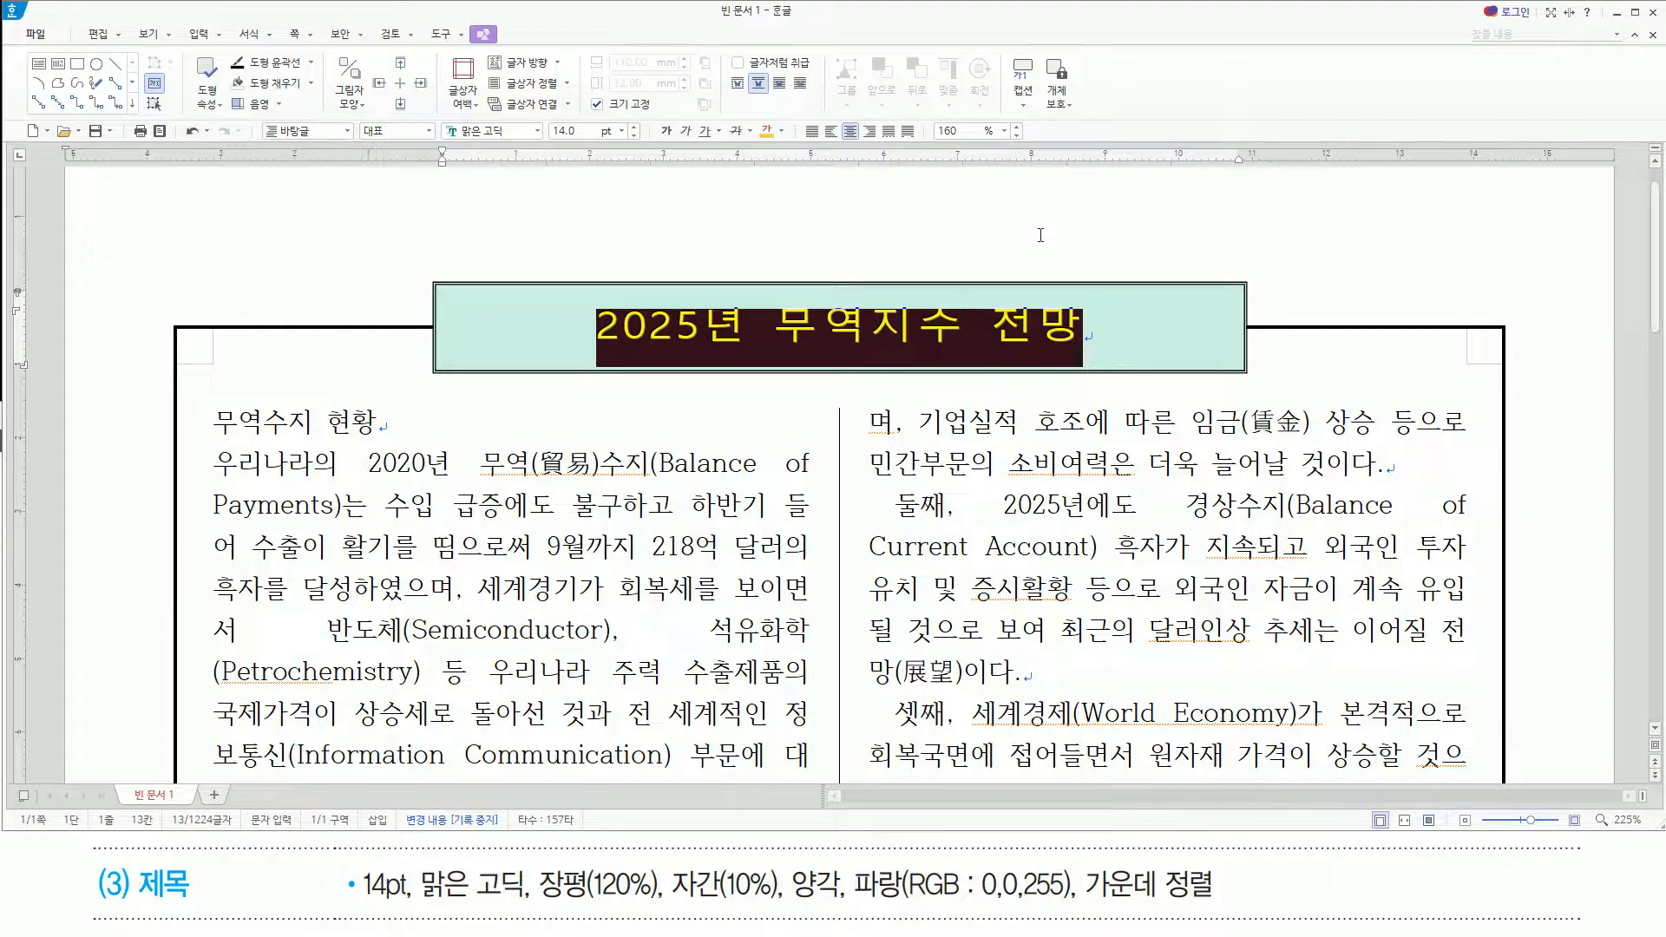
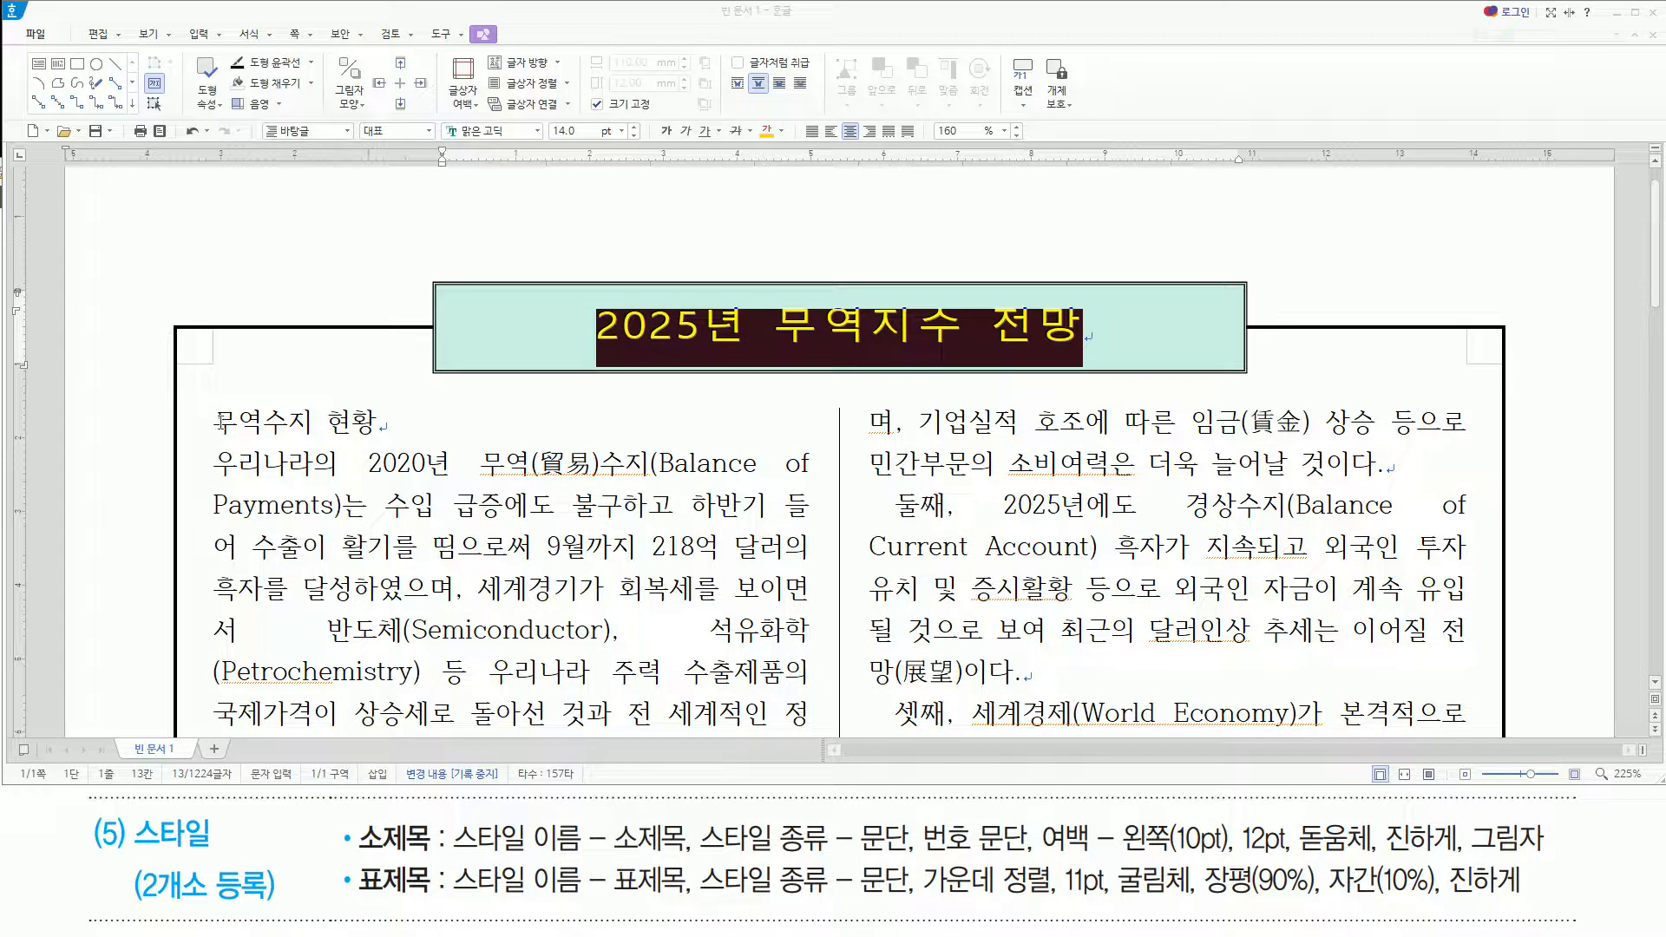
Place the cursor at the 무역수지 현황 heading and add a new paragraph-type style named 소제목
left_click(218, 423)
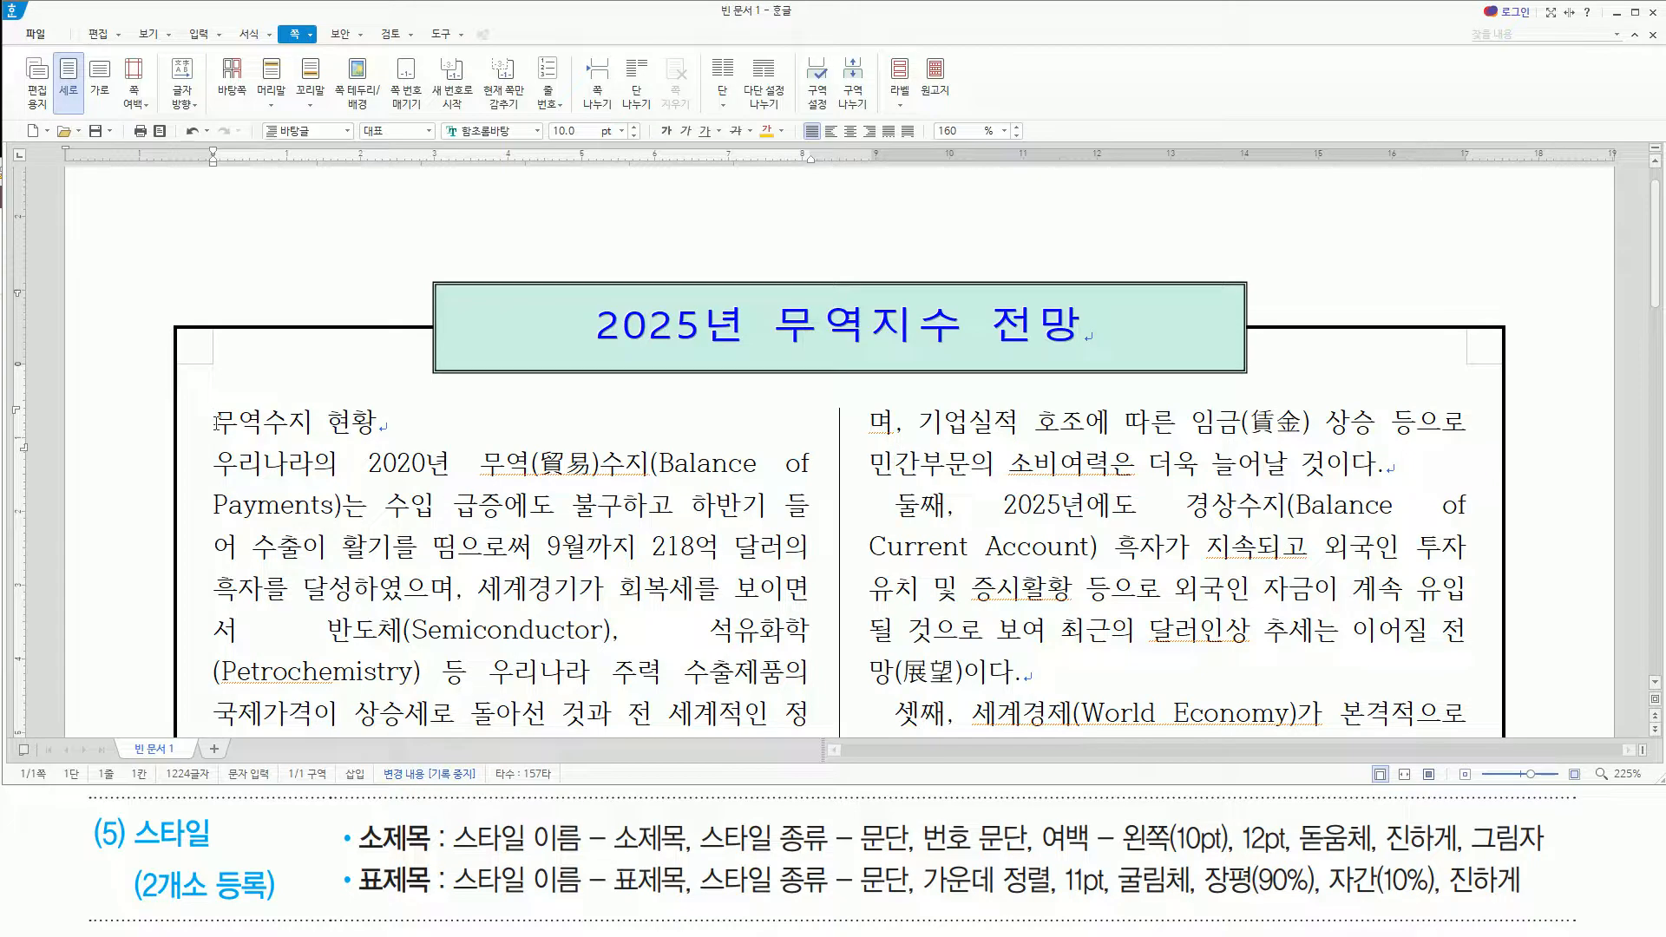
key("F6")
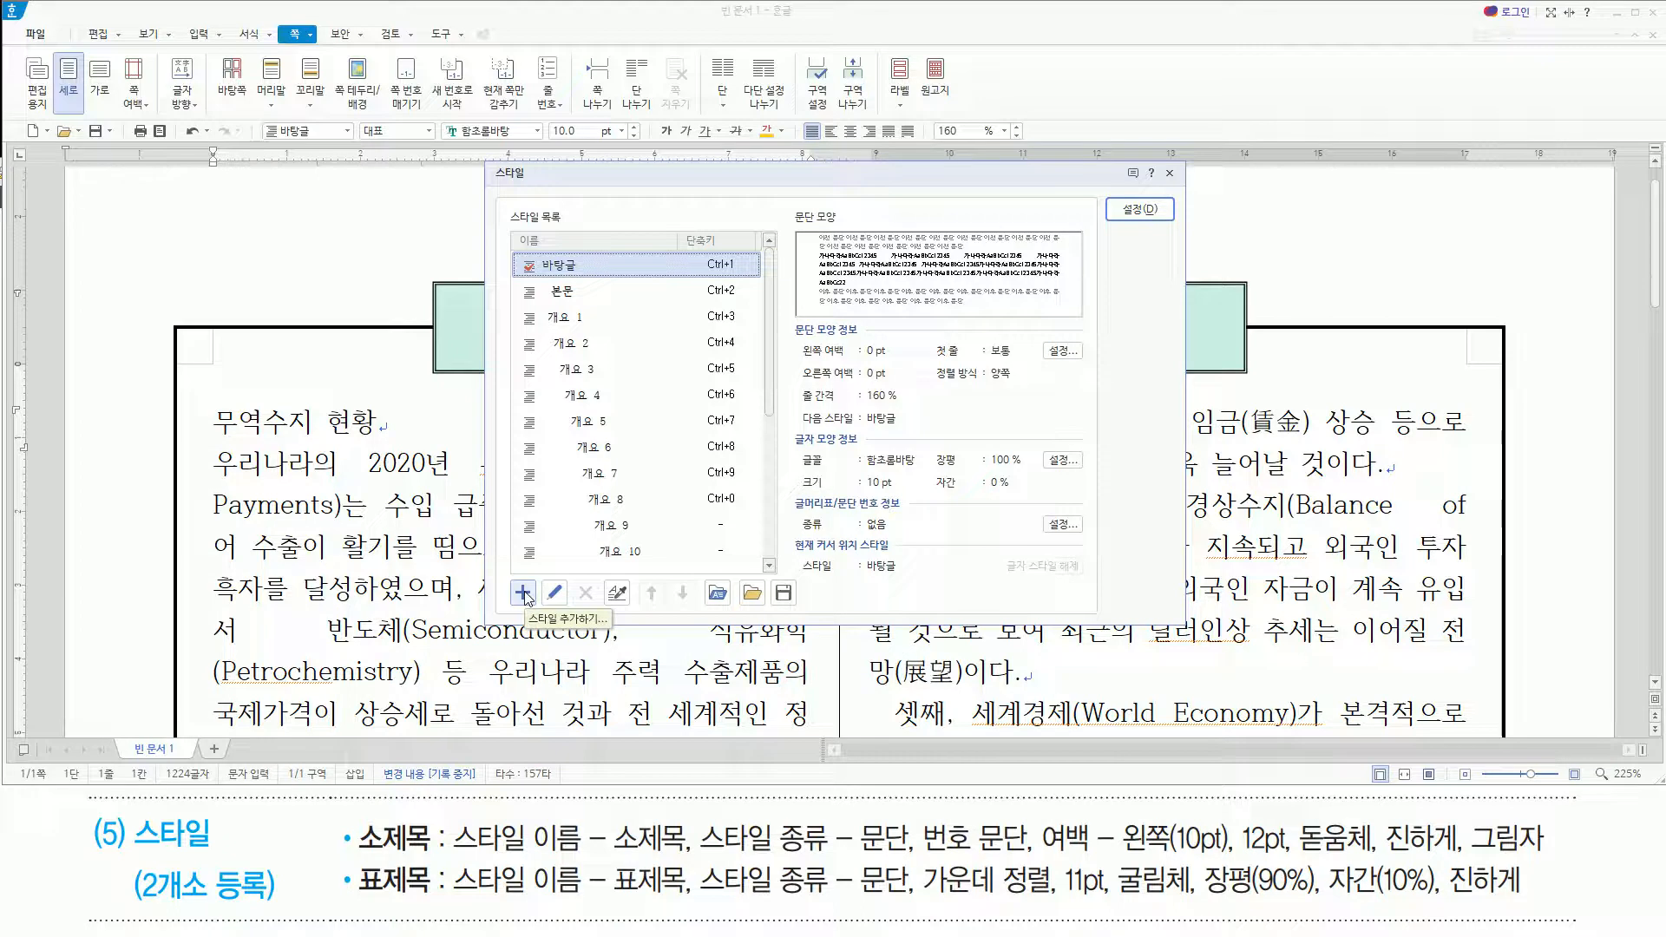
key("alt")
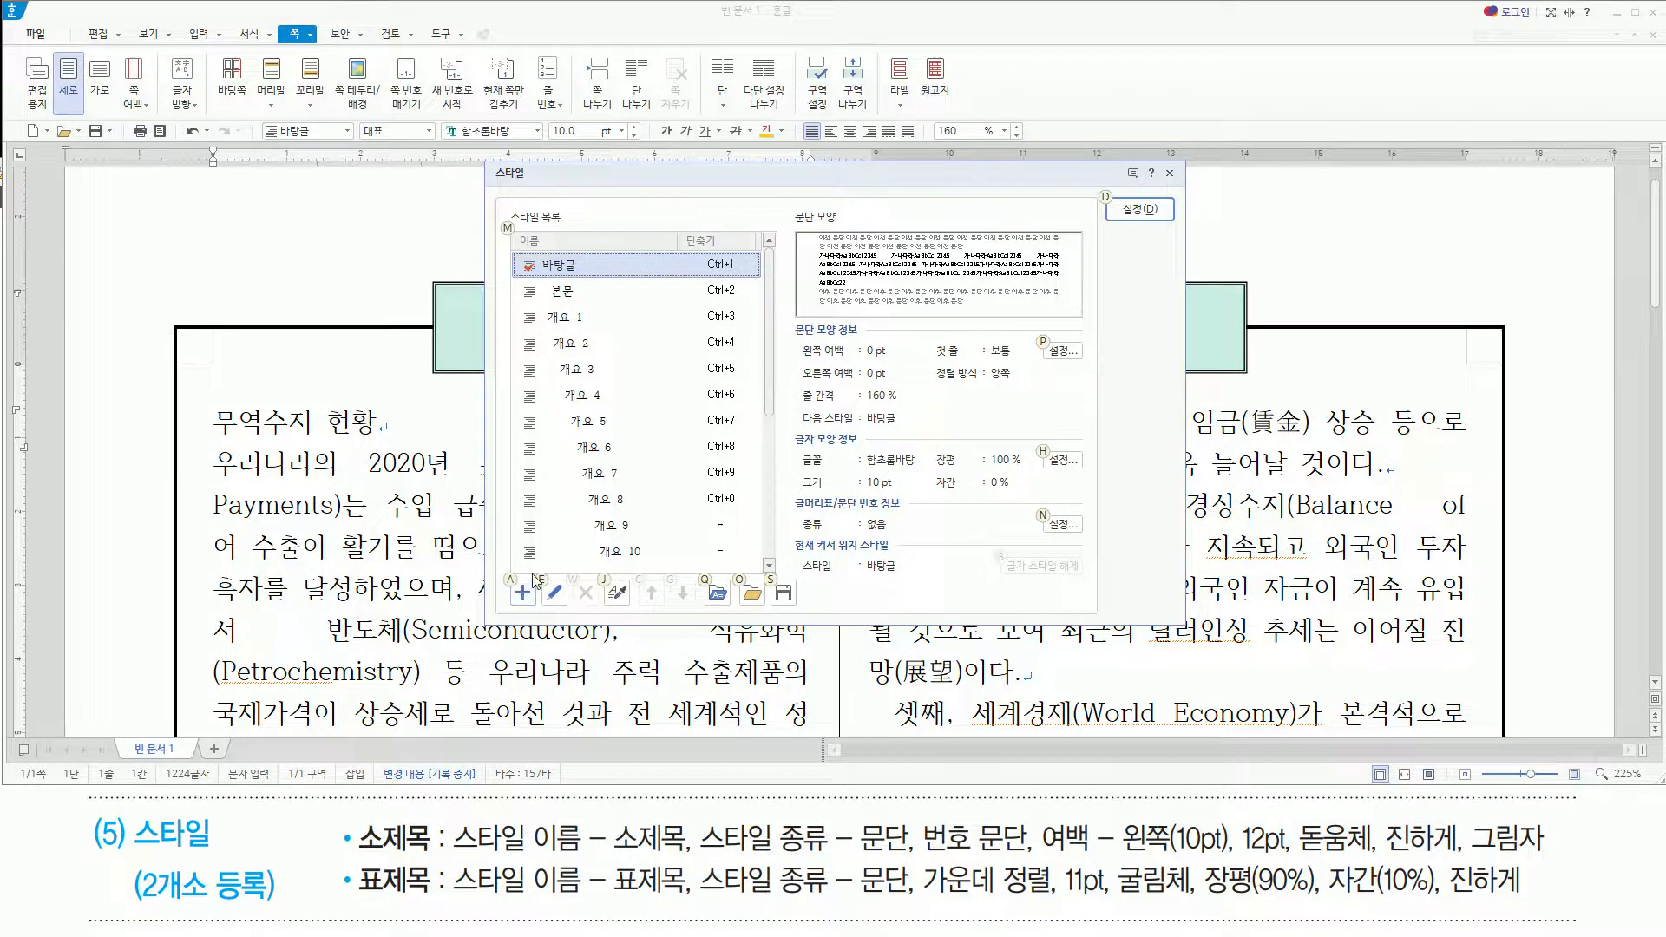
key("a")
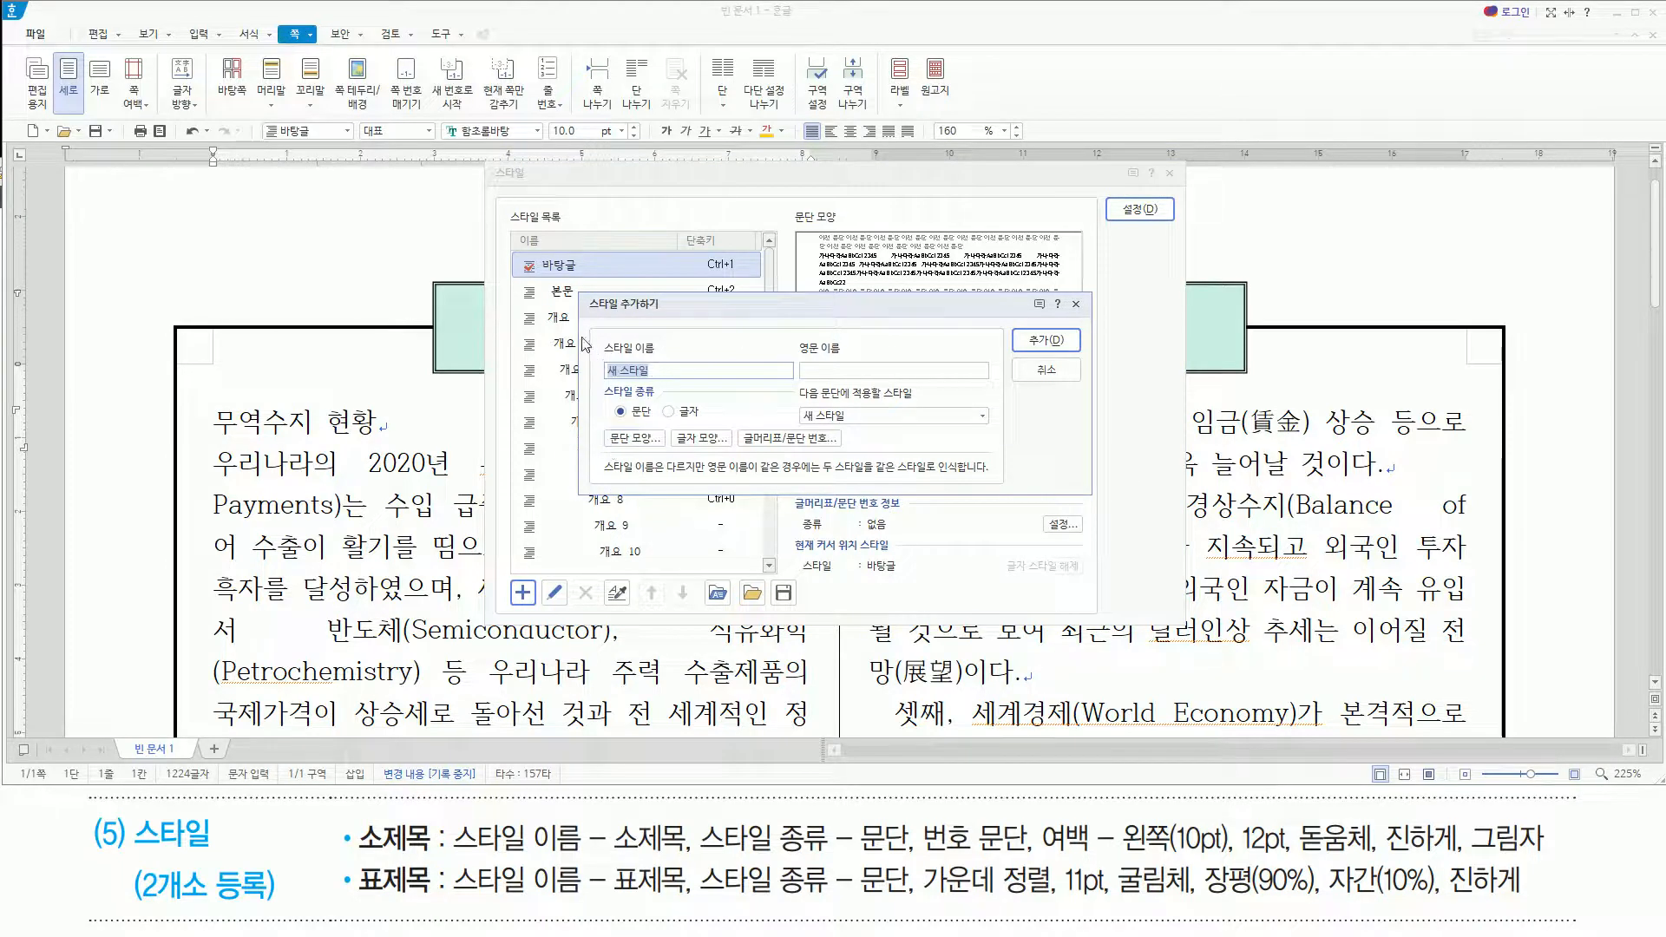
left_click_drag(596, 329, 666, 384)
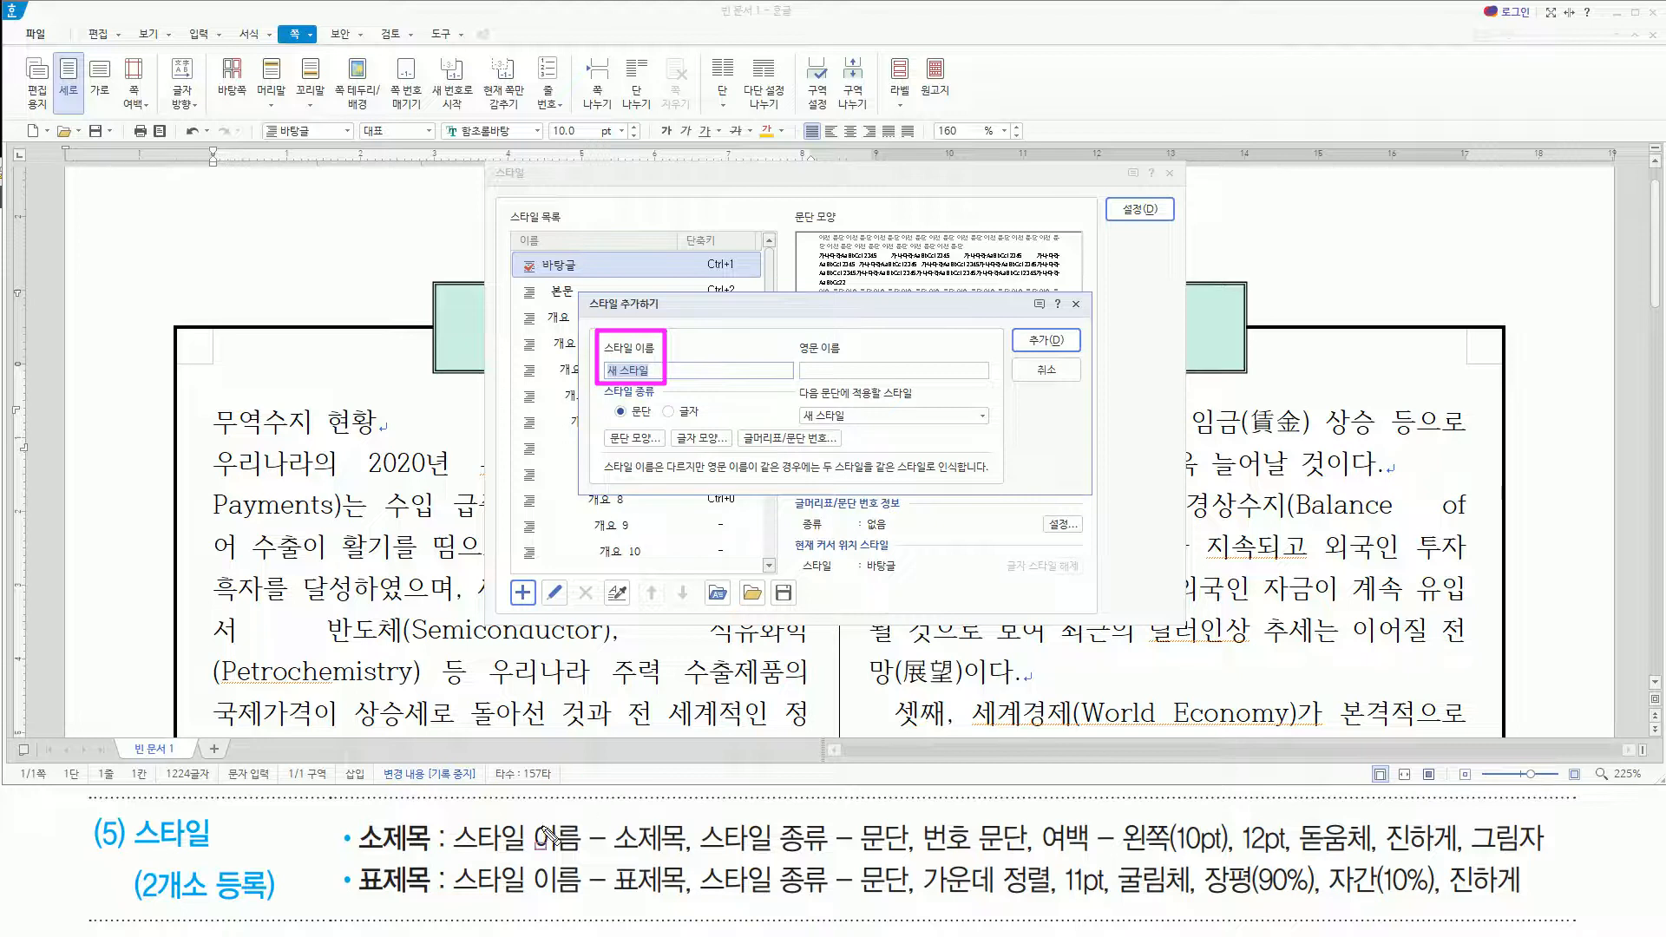
left_click_drag(451, 855, 918, 861)
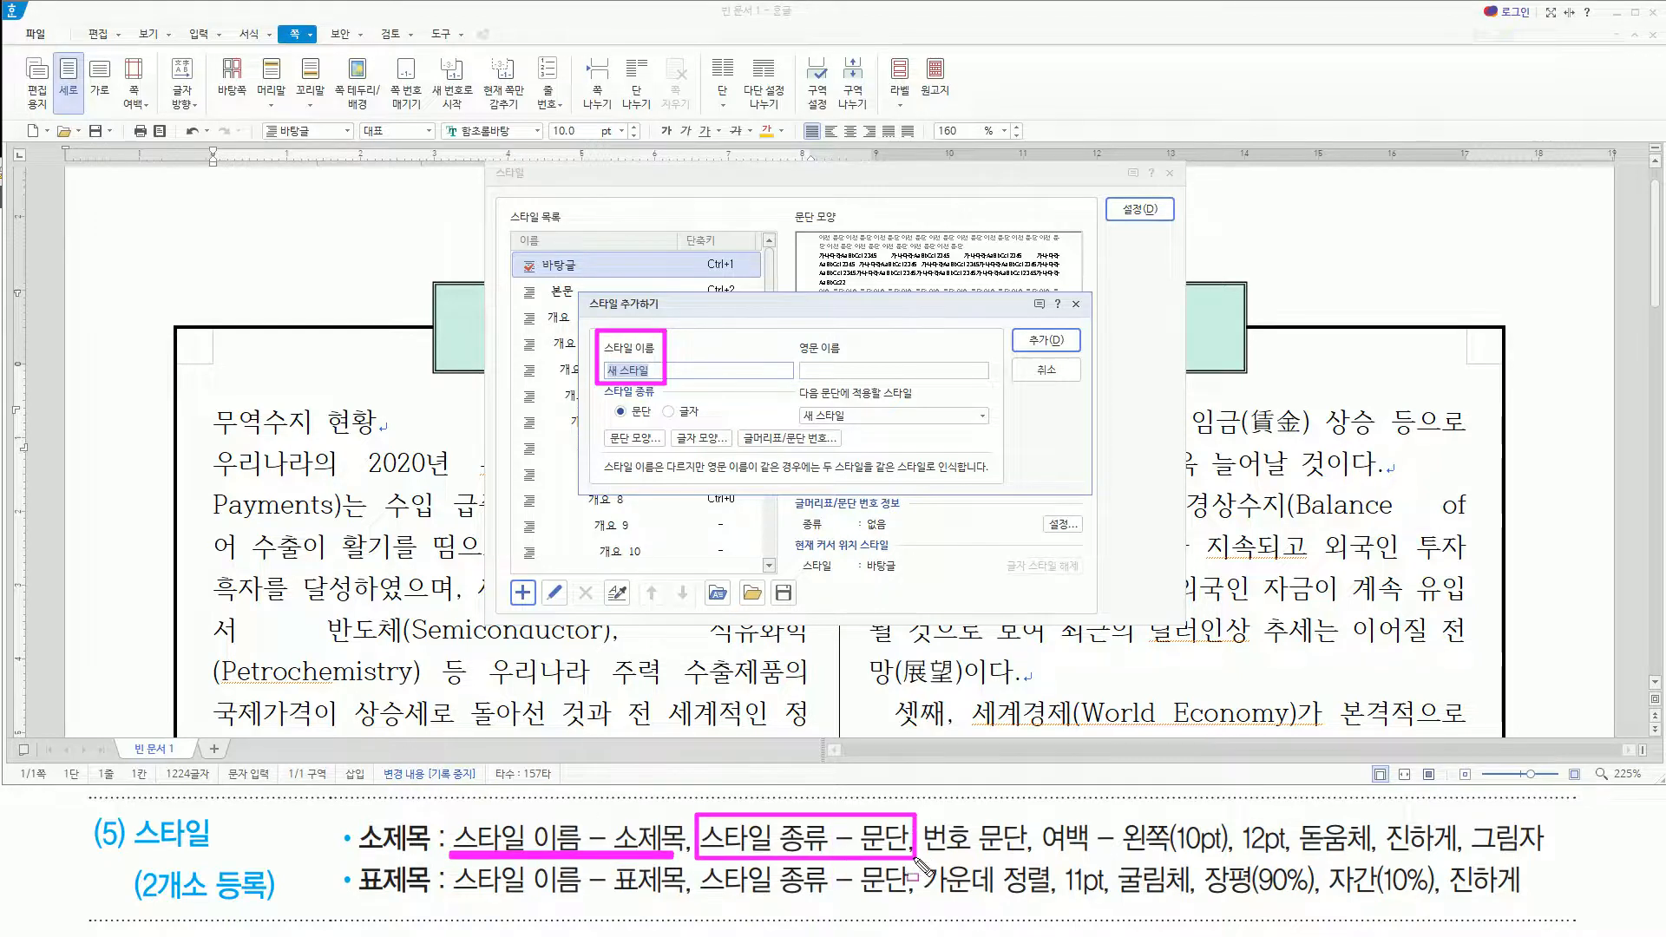
left_click_drag(595, 380, 661, 429)
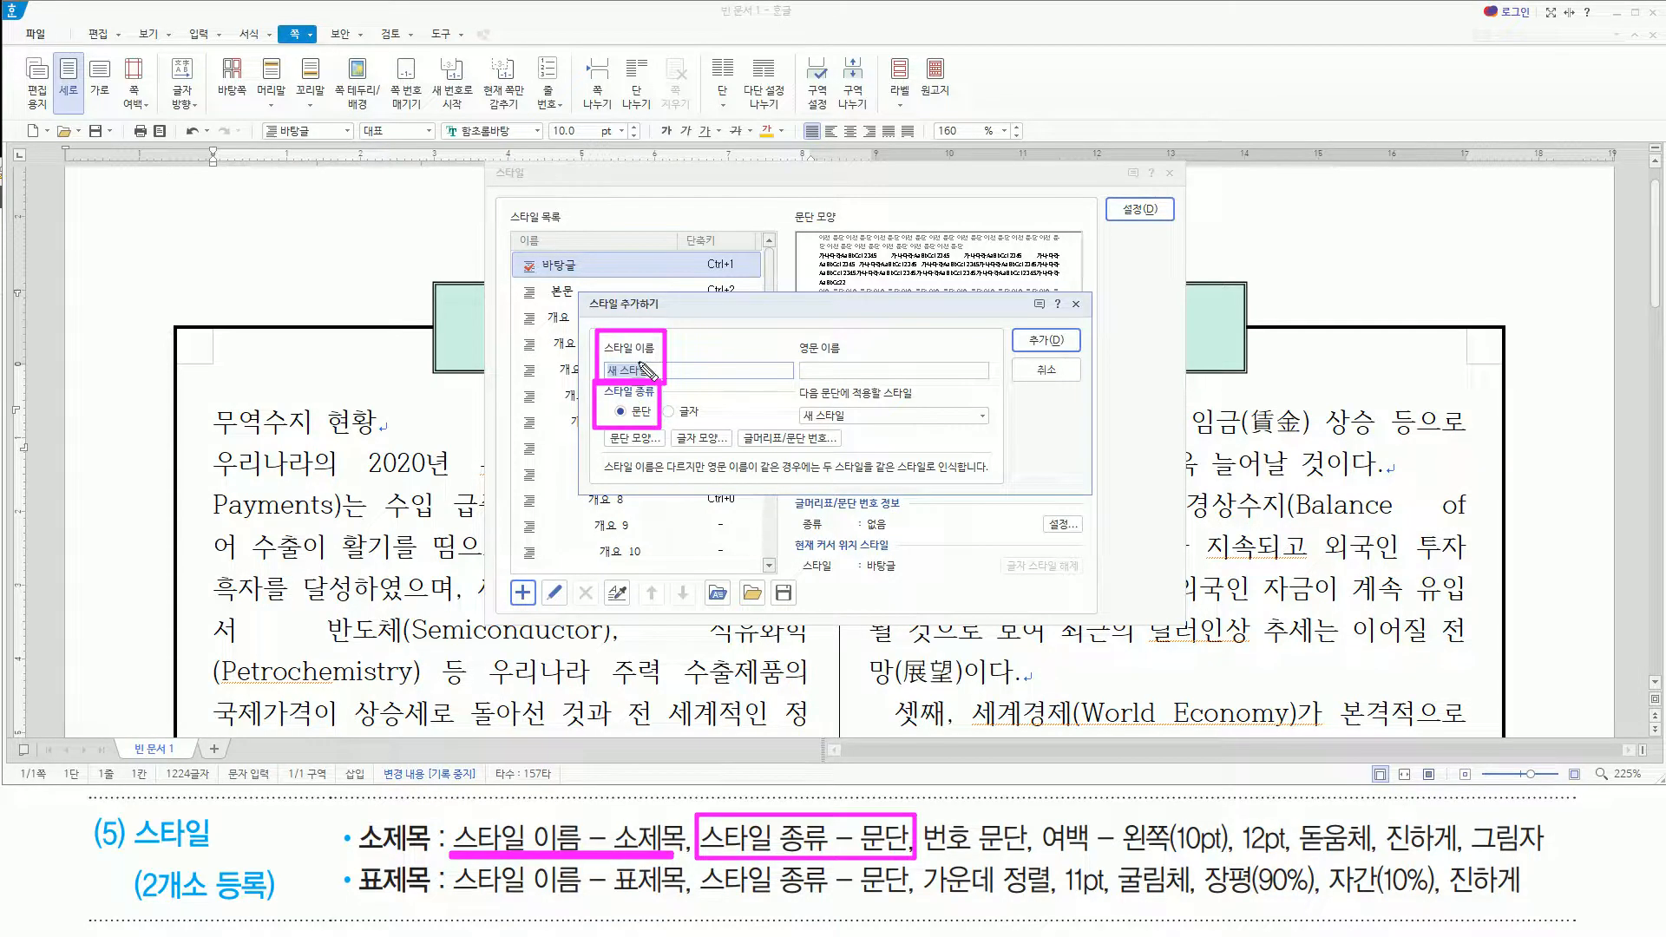
key("Escape")
type("소제목")
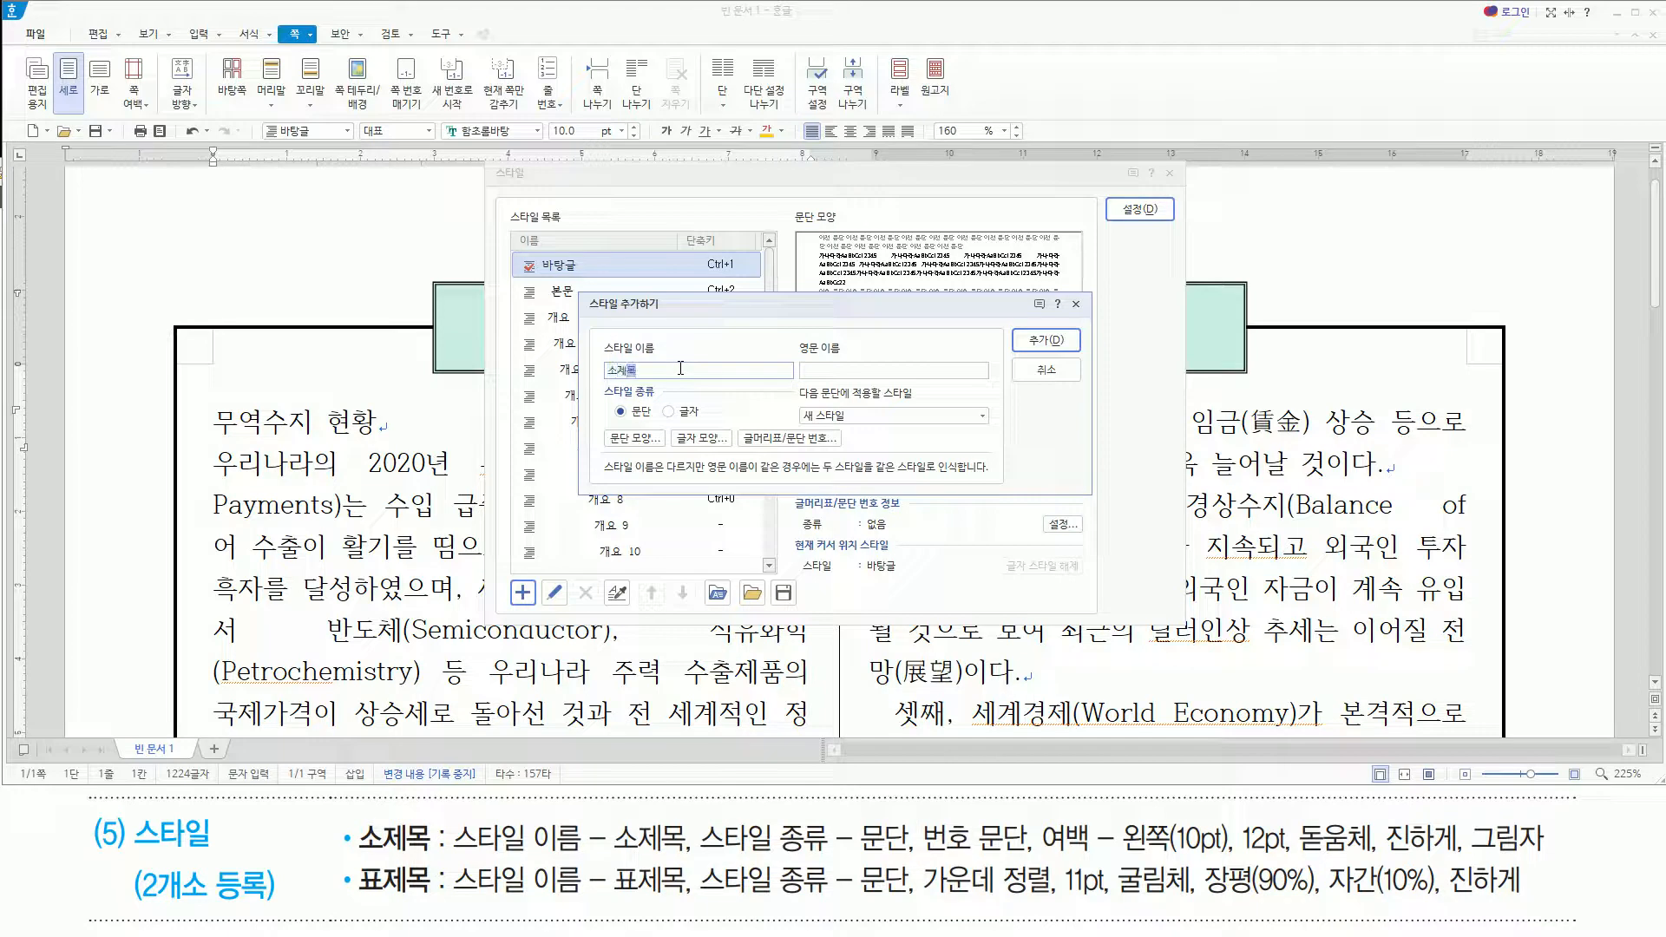
key("Return")
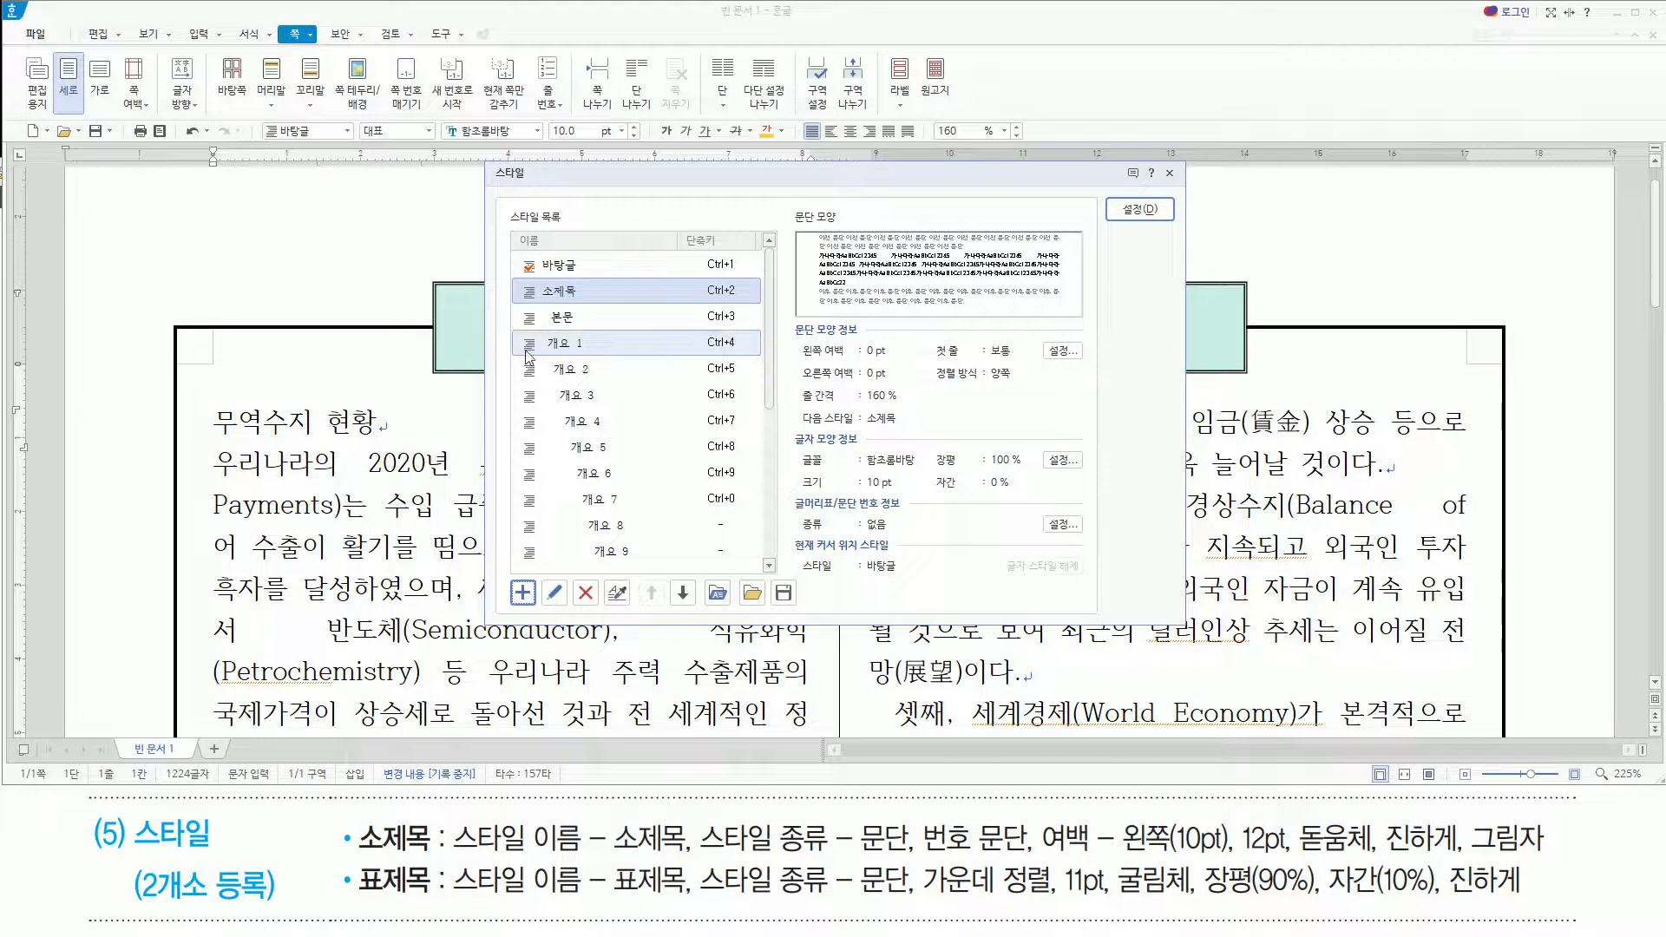
Open the 소제목 style for editing
left_click_drag(538, 291, 606, 309)
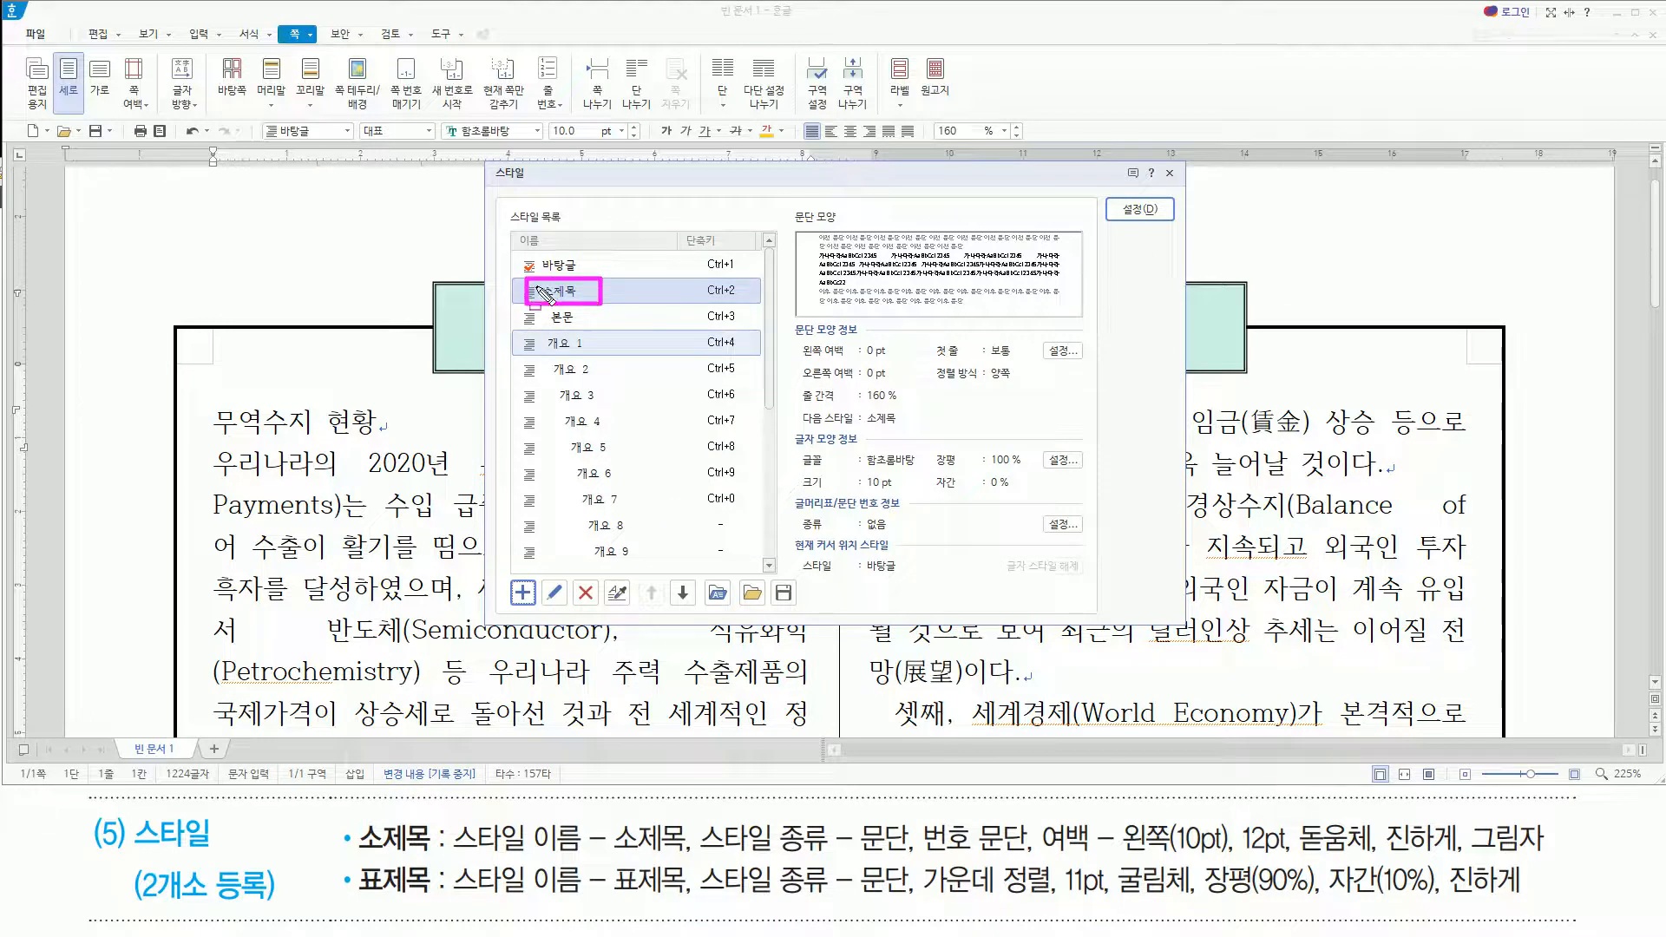
key("Escape")
left_click(626, 217)
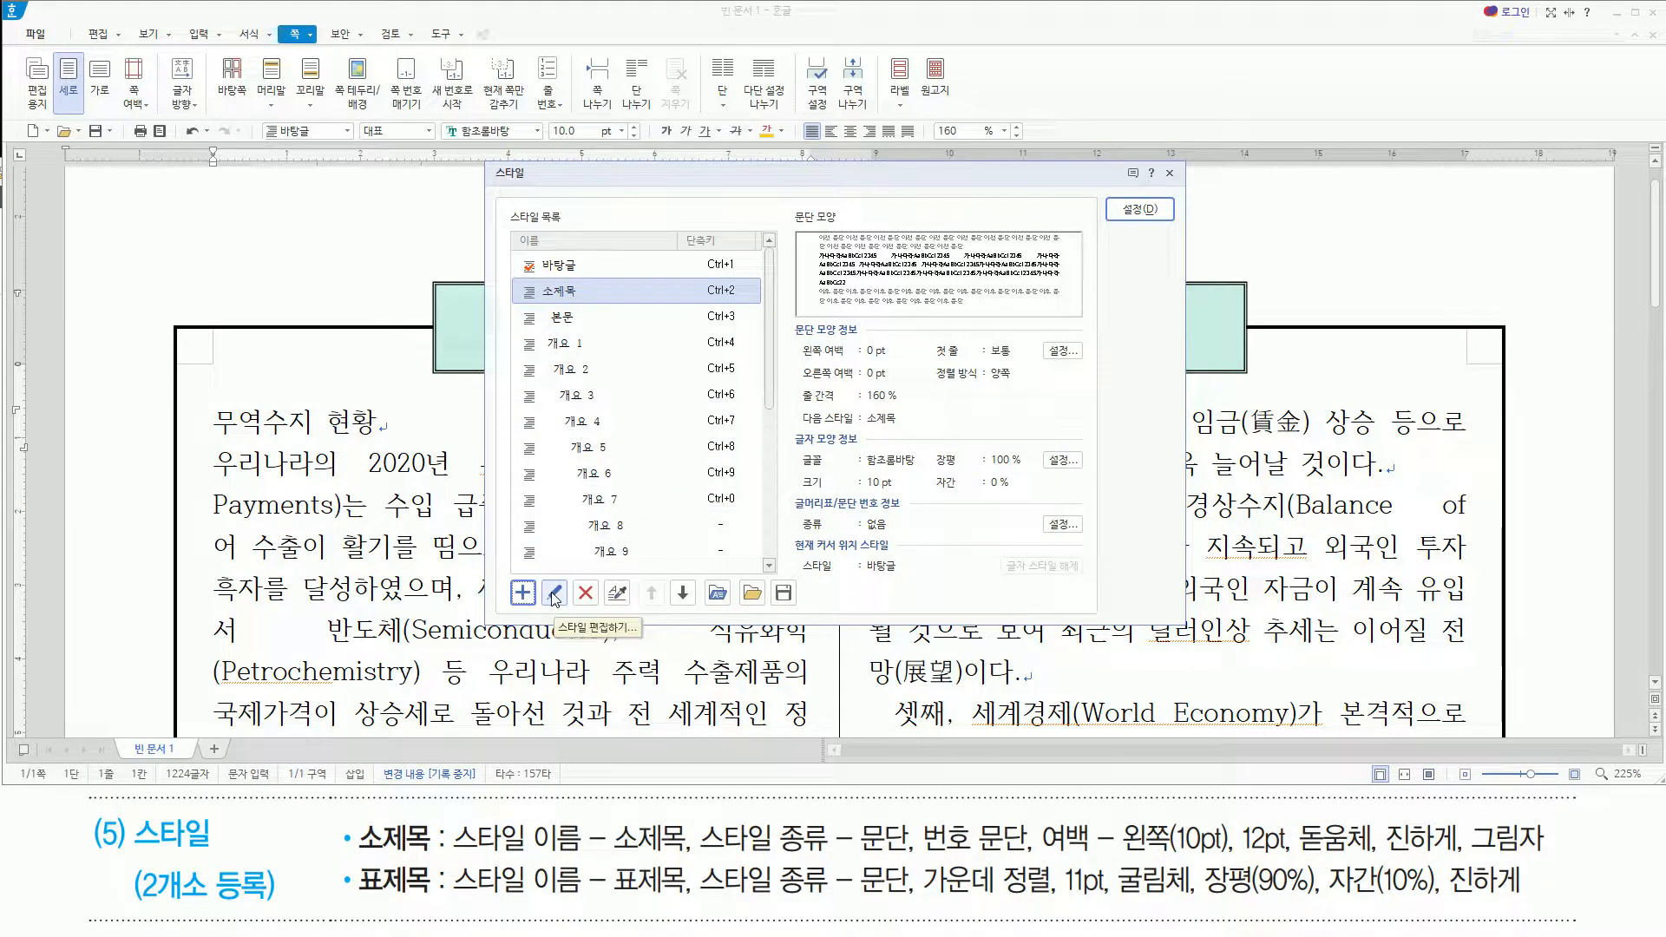
key("alt")
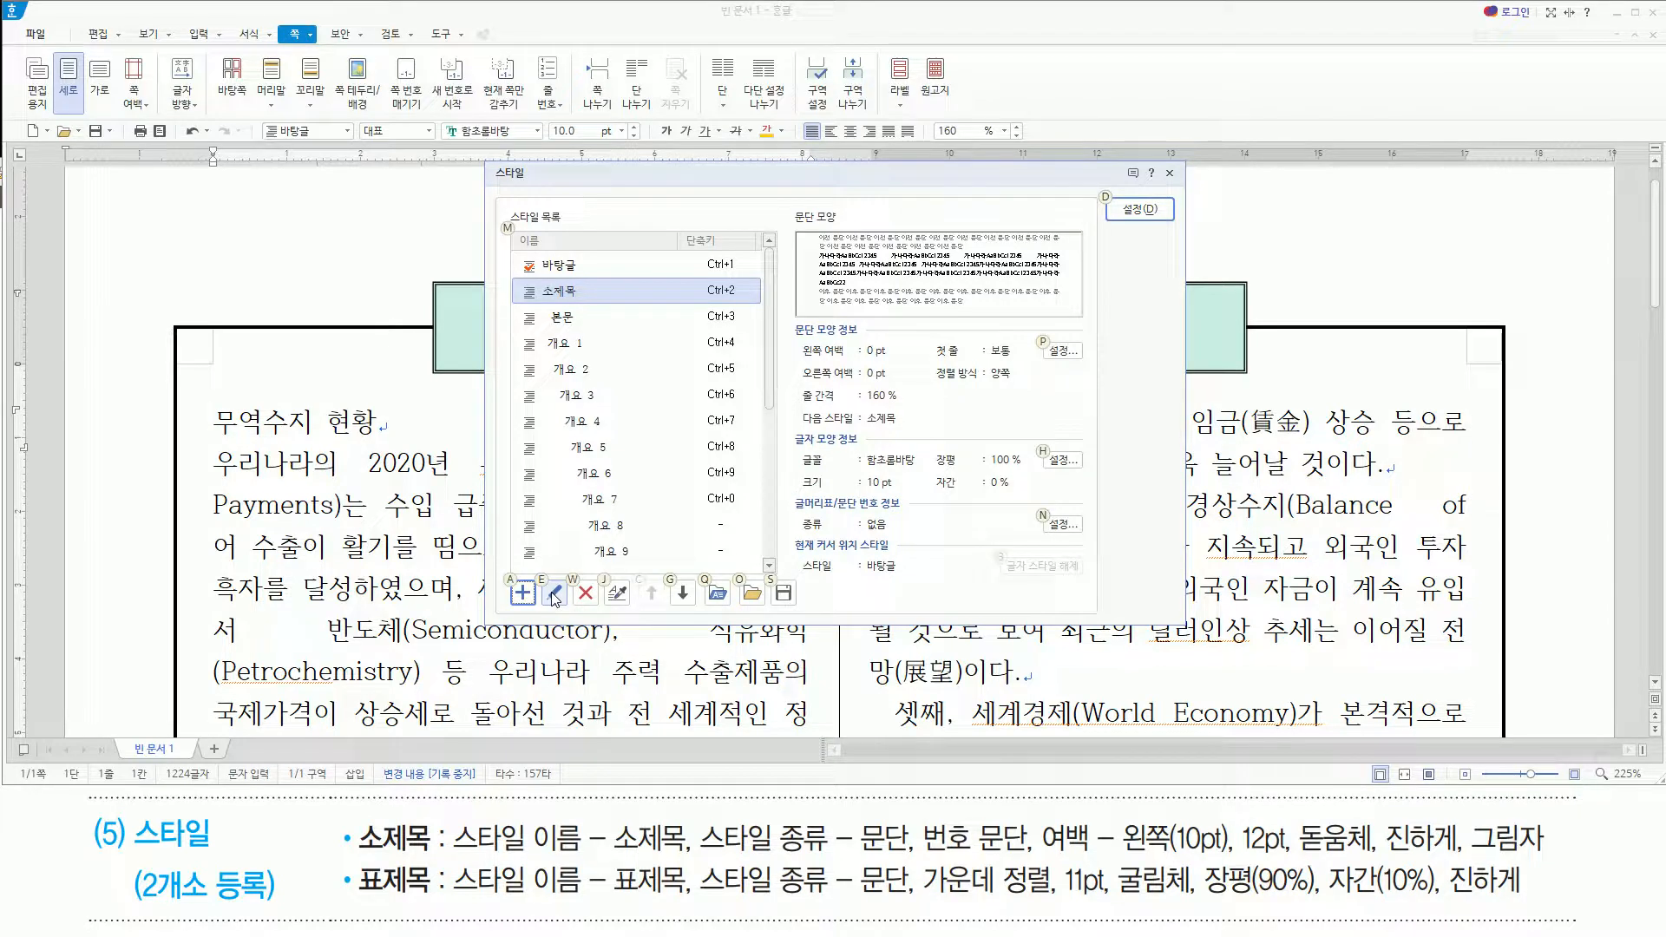
left_click(553, 593)
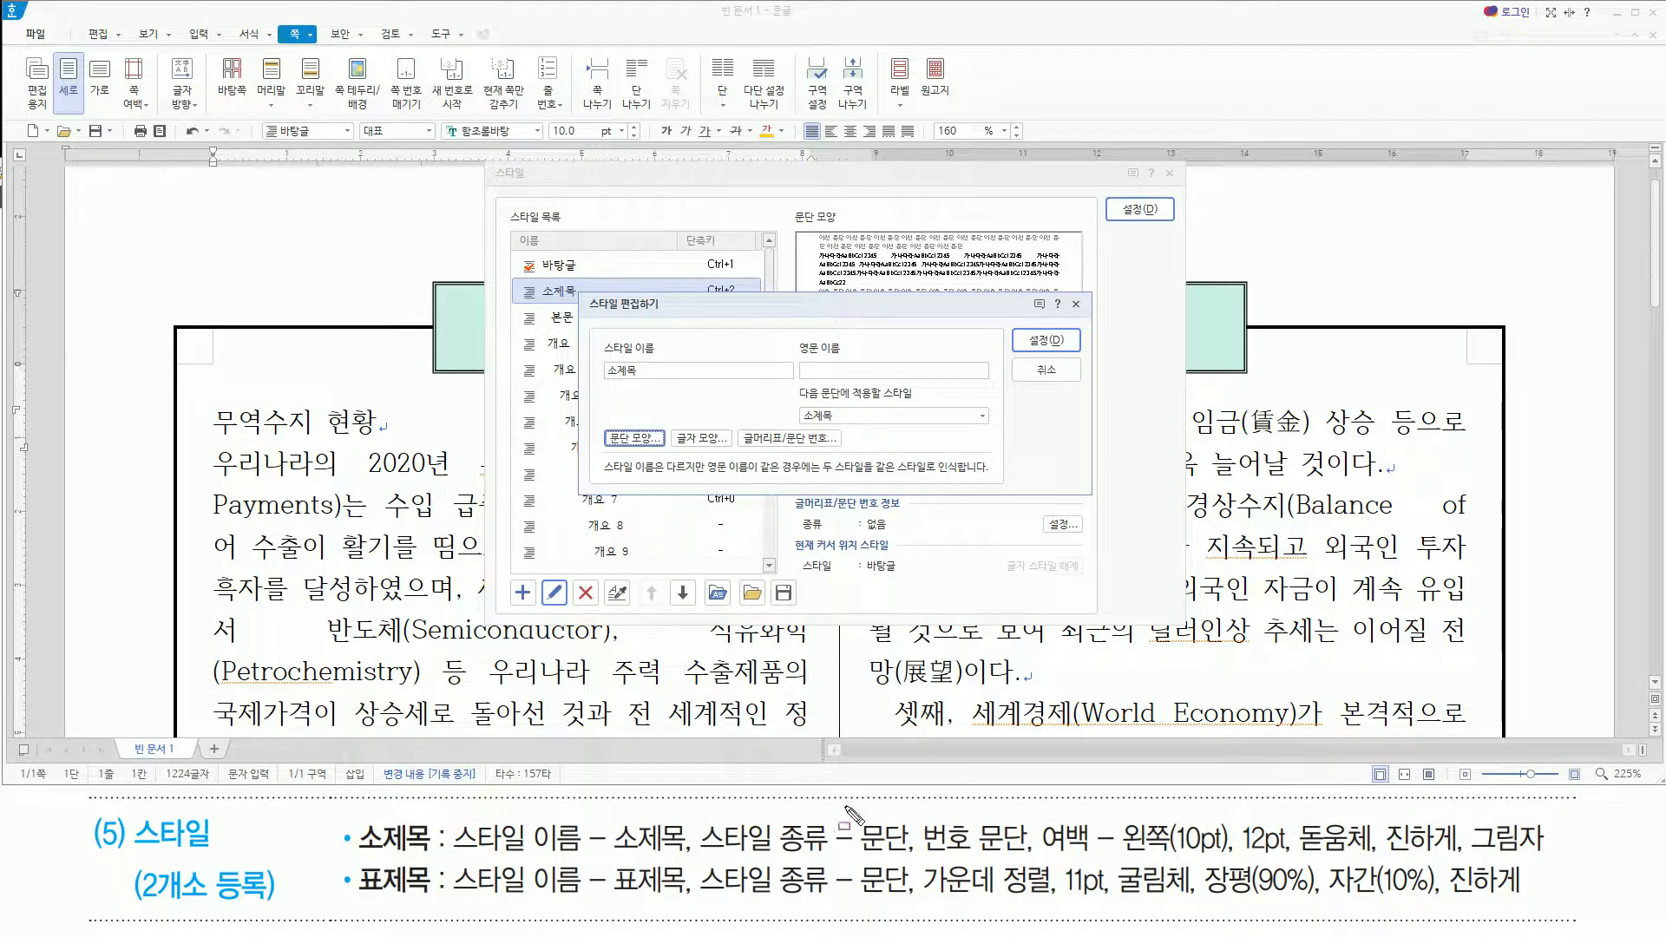
mouse_move(915, 856)
left_mouse_down()
mouse_move(1223, 860)
mouse_move(1226, 817)
mouse_move(1288, 859)
mouse_move(1550, 863)
left_mouse_up()
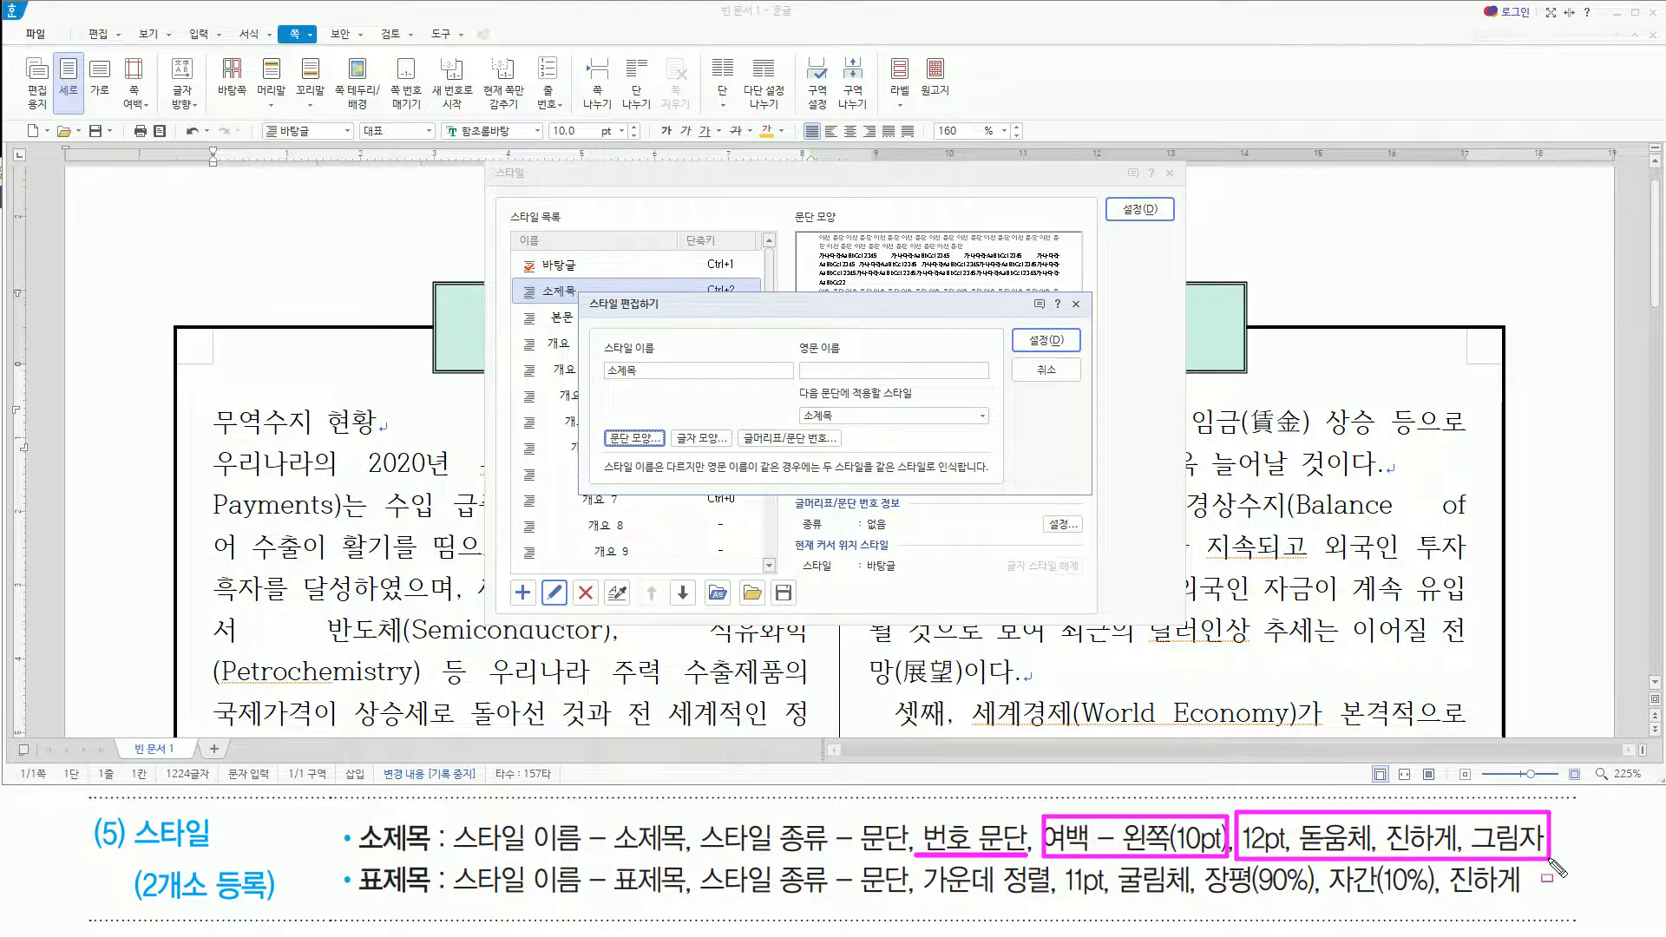
left_click_drag(918, 812, 1033, 860)
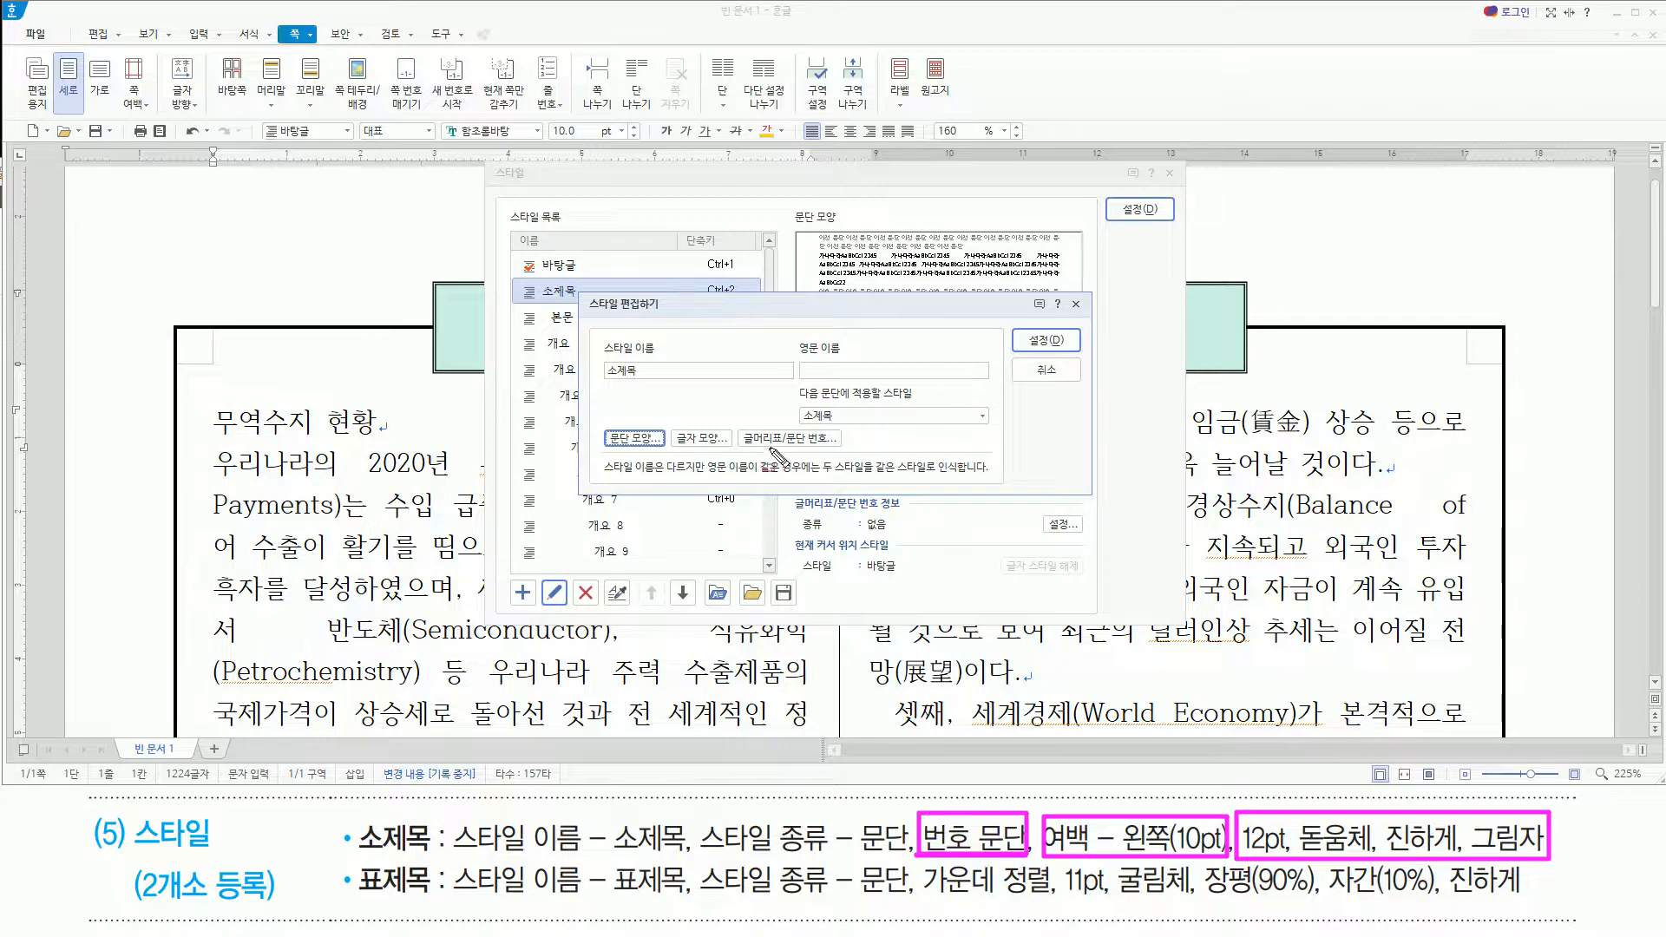
mouse_move(746, 450)
left_mouse_down()
mouse_move(841, 448)
mouse_move(842, 427)
left_mouse_up()
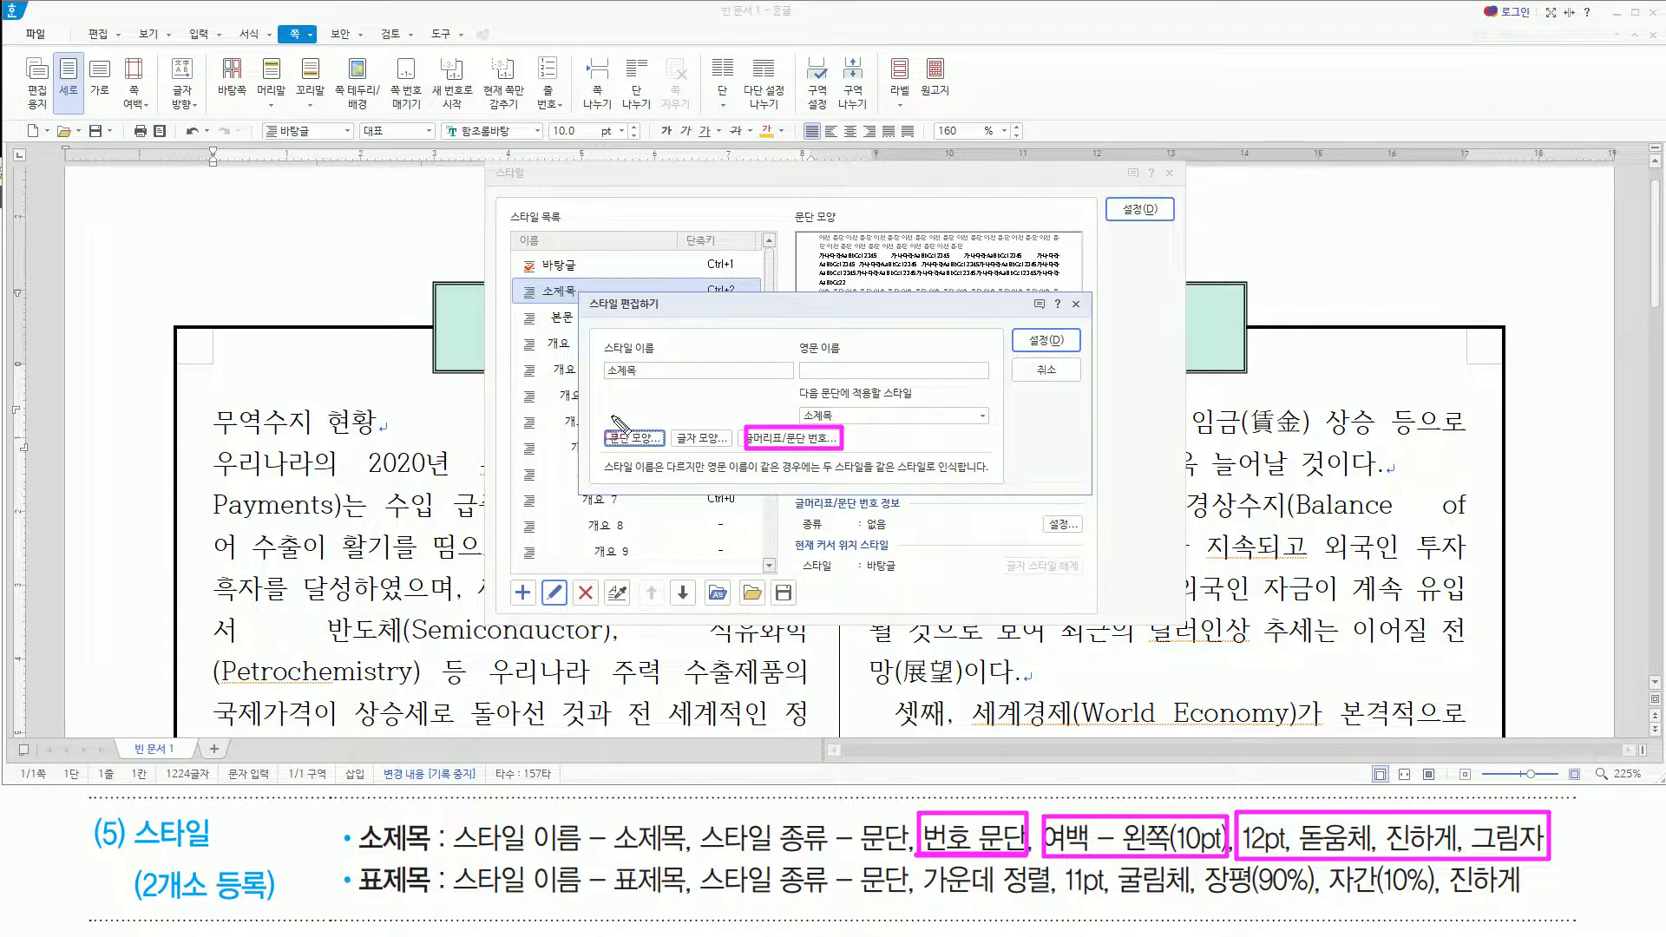
left_click_drag(606, 421, 662, 449)
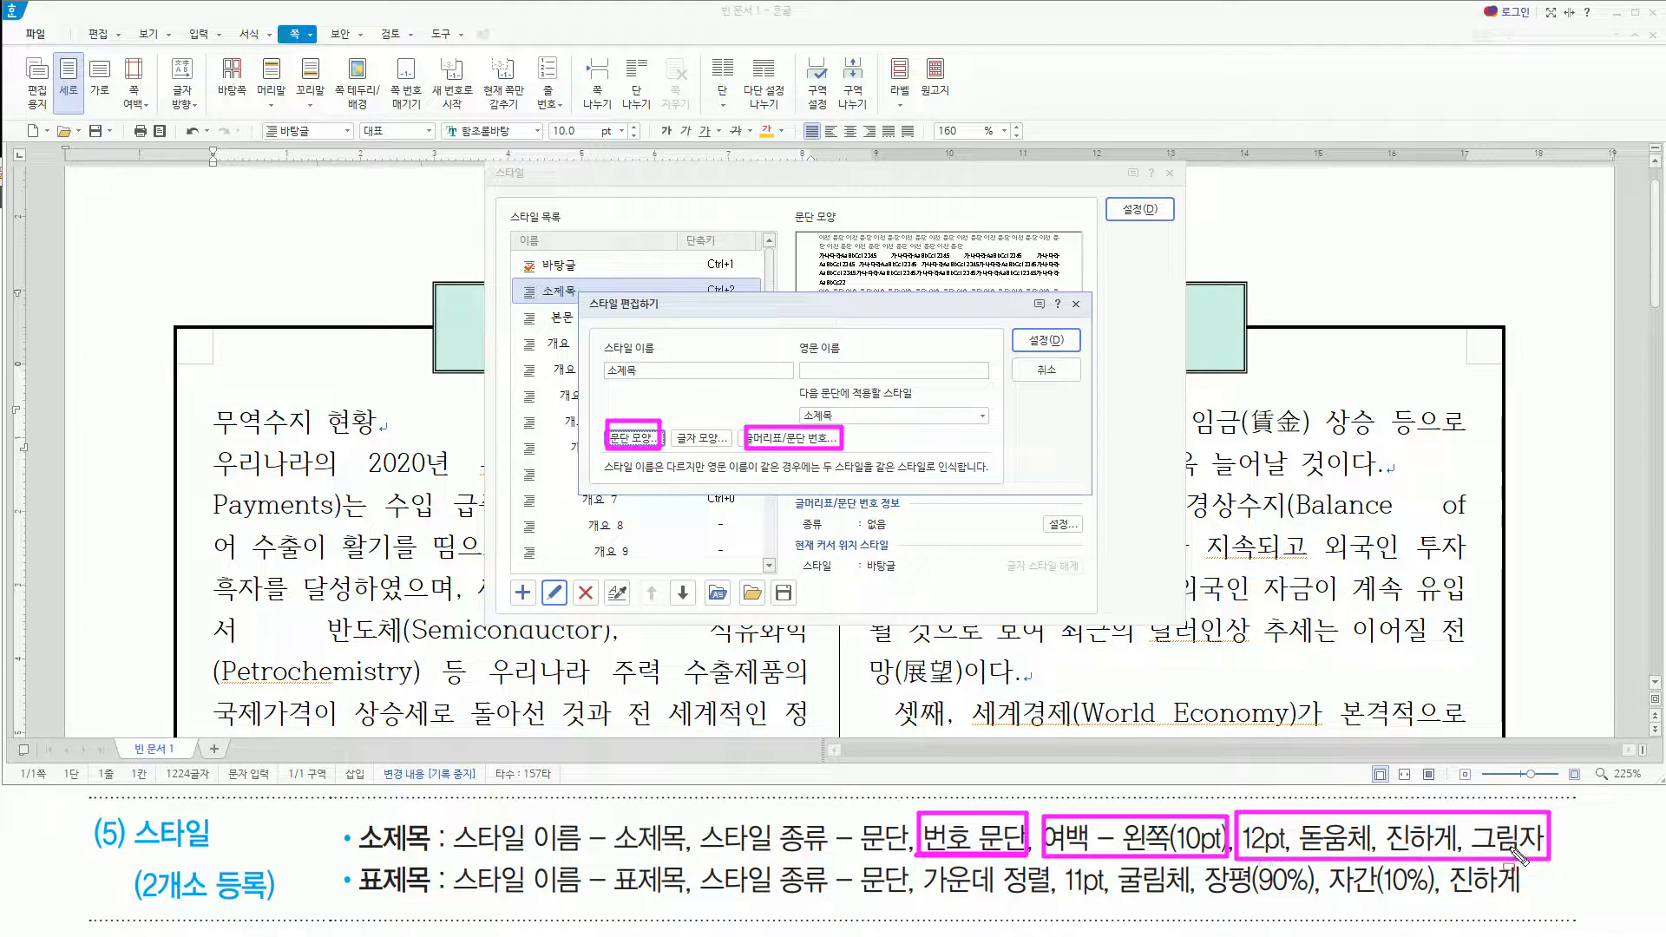
left_click_drag(671, 419, 736, 459)
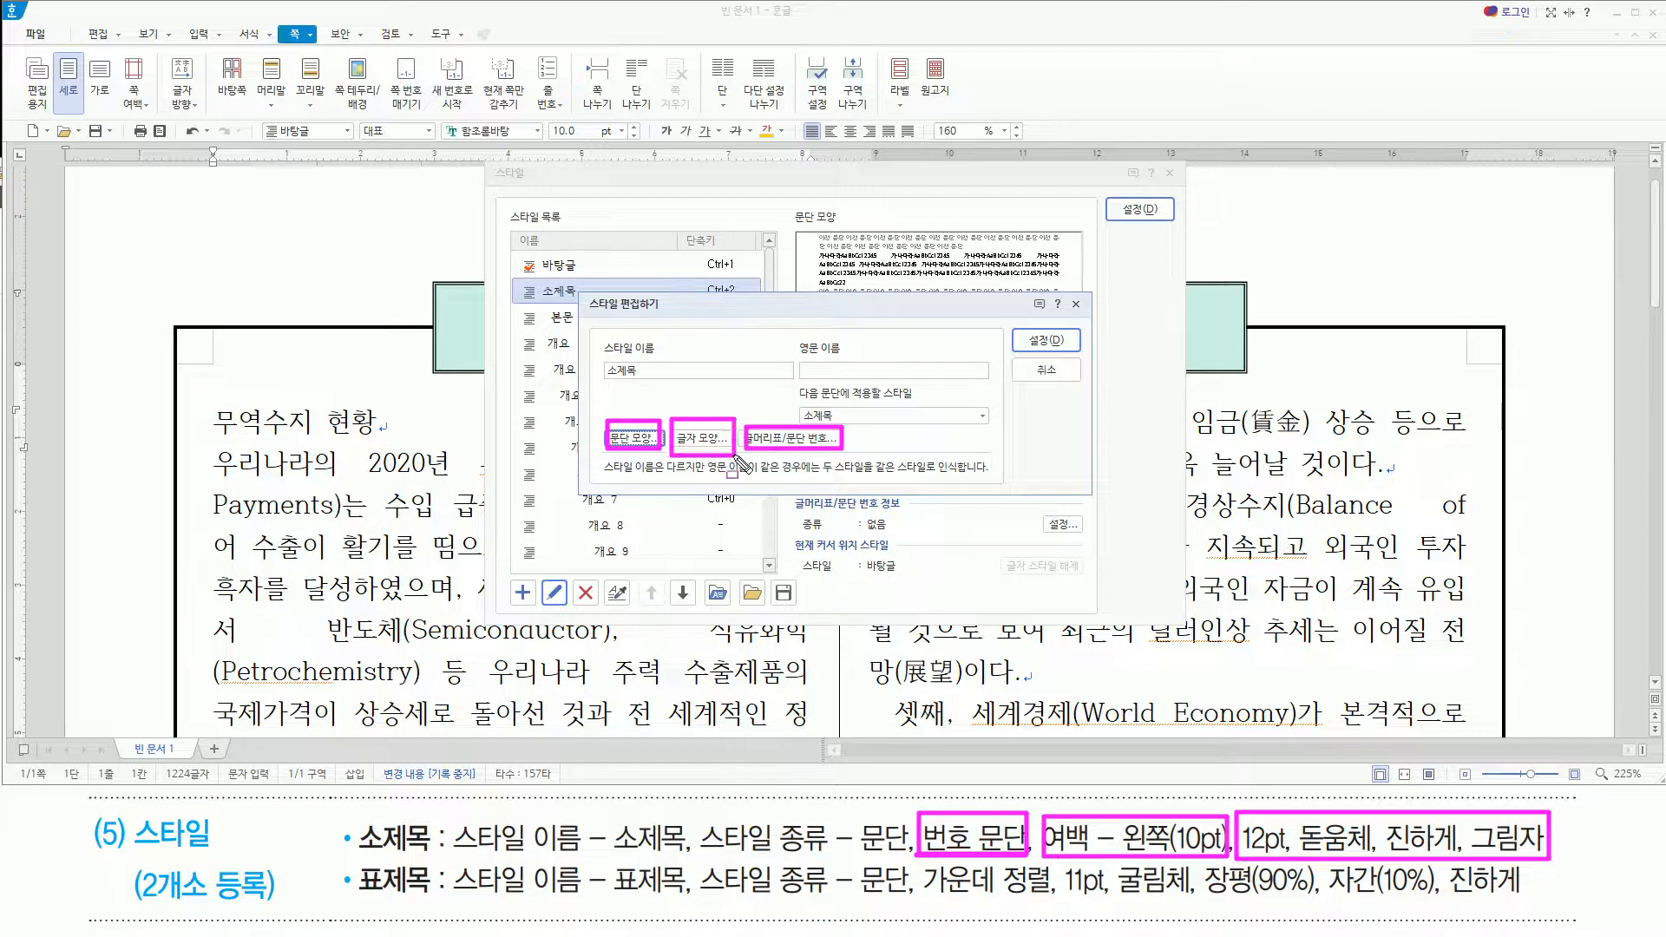
key("Escape")
left_click(743, 402)
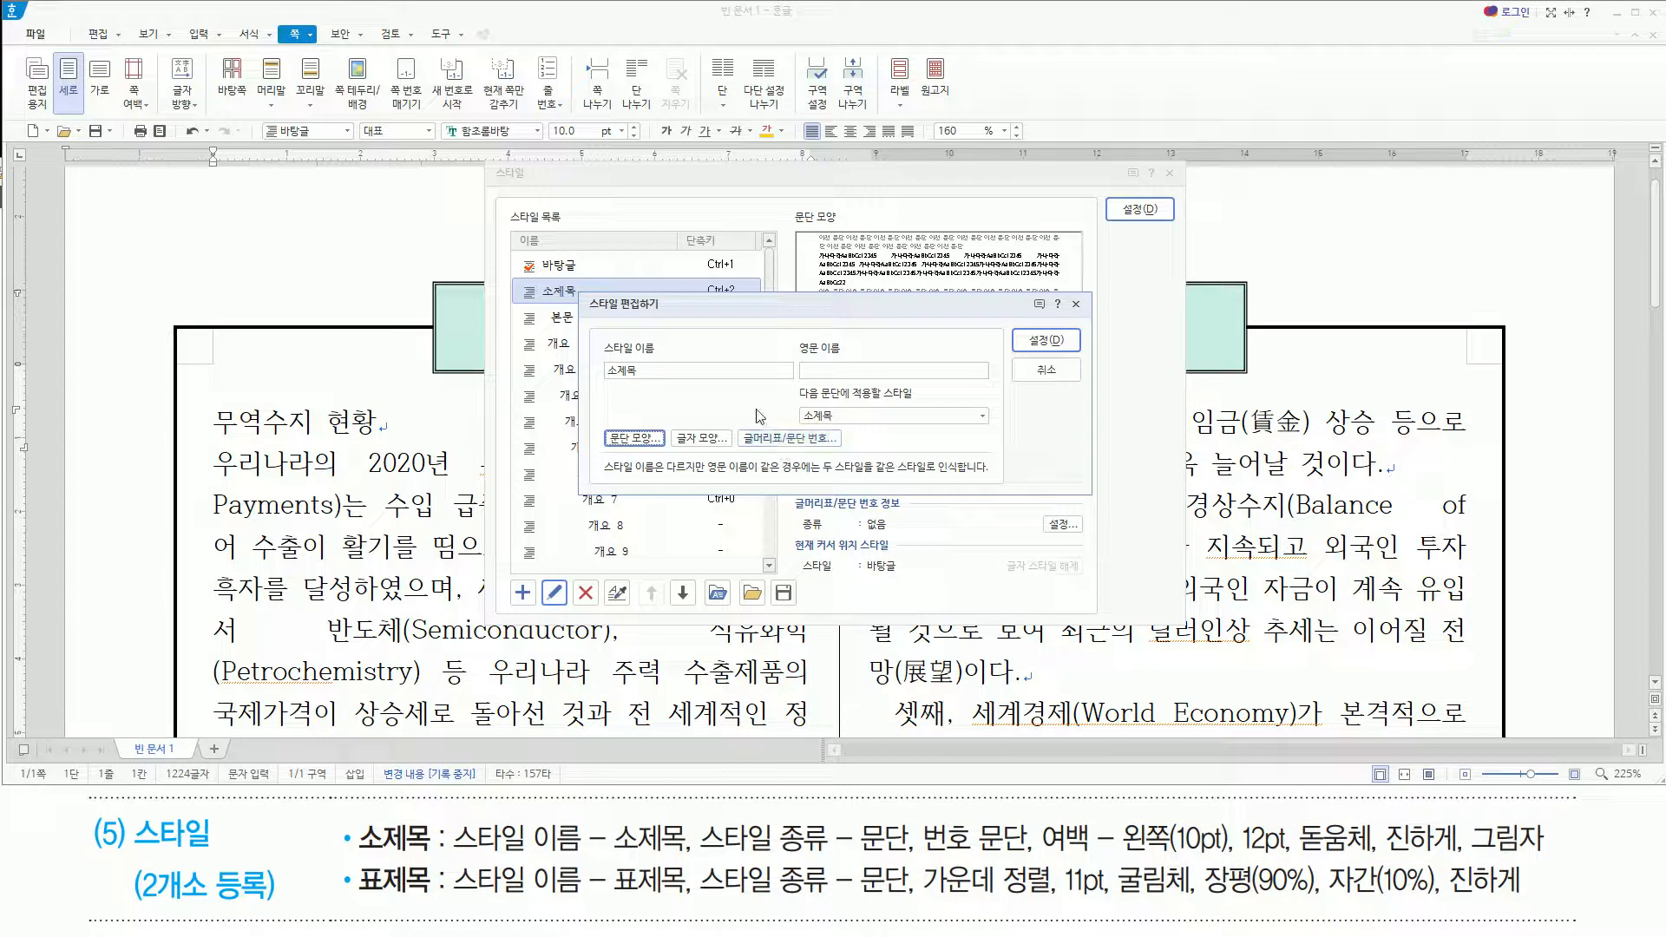
Give the 소제목 style paragraph numbering (문단 번호) in the "1. 가. 1) 가)" format
key("alt")
key("b")
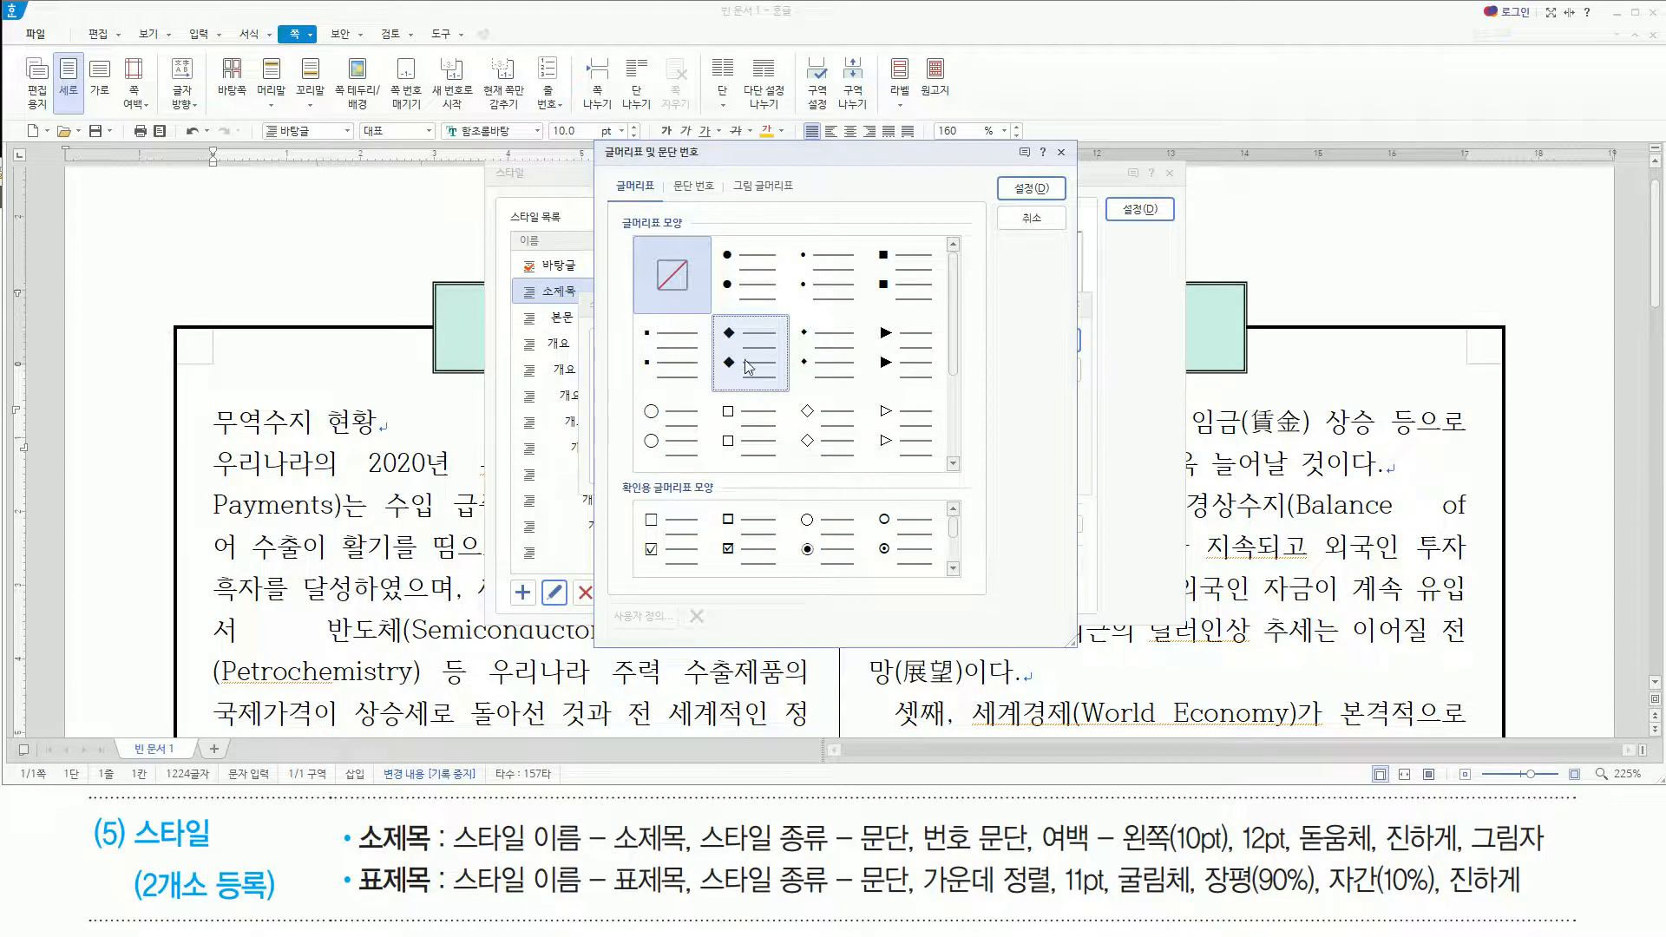
left_click_drag(670, 170, 705, 200)
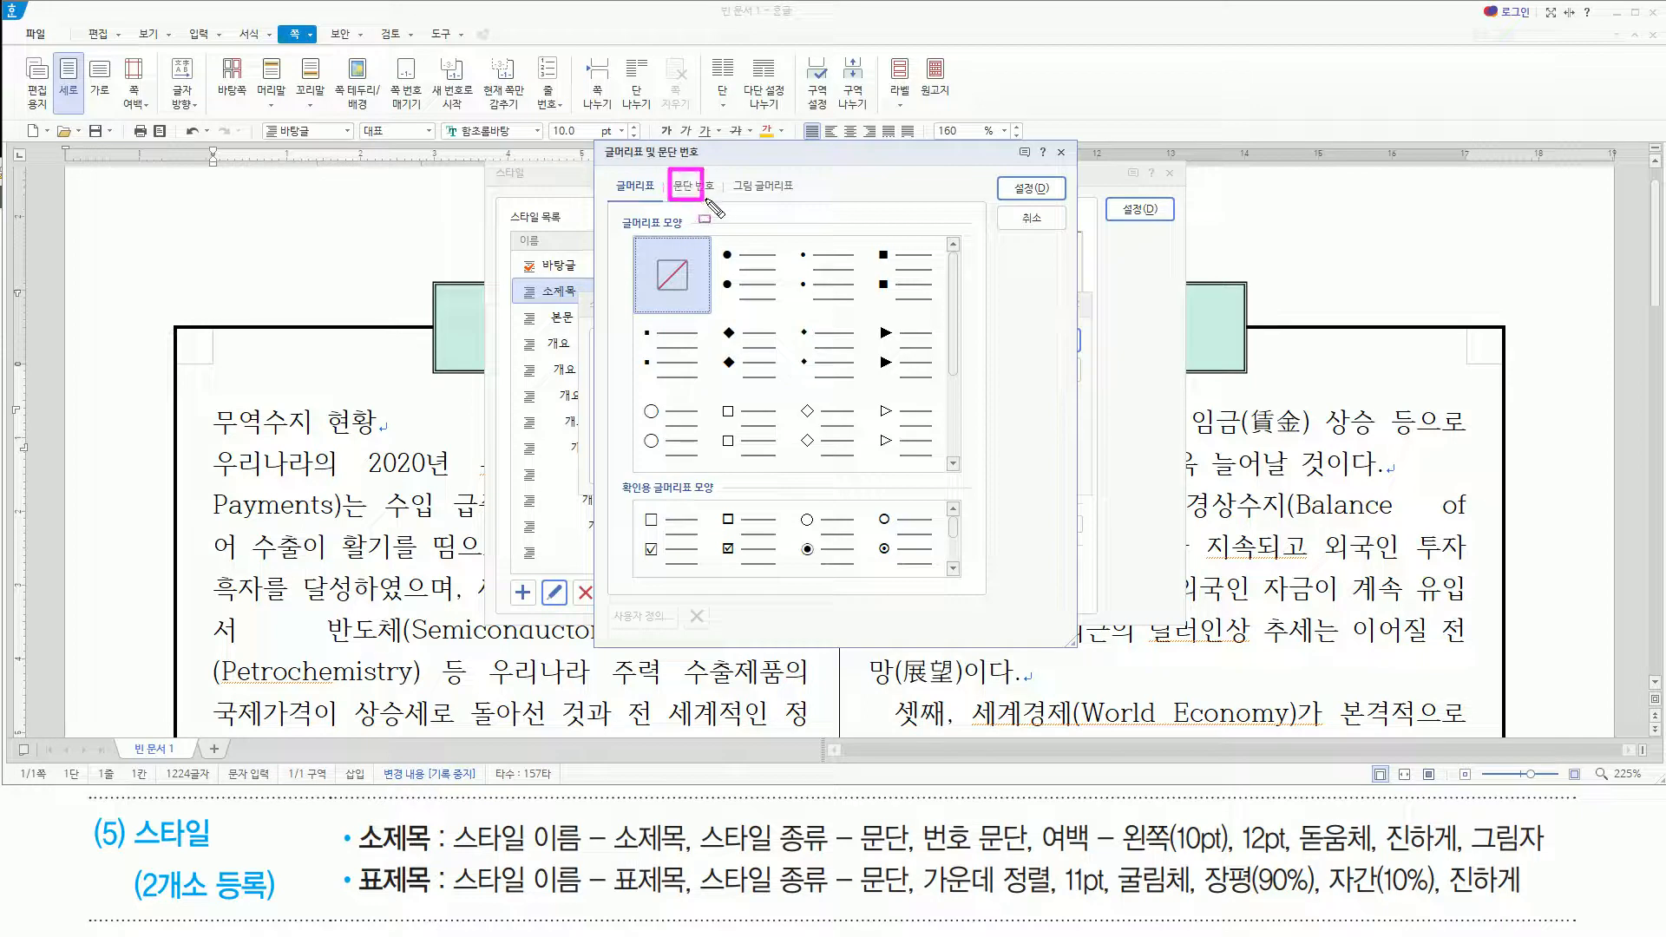
left_click(703, 189)
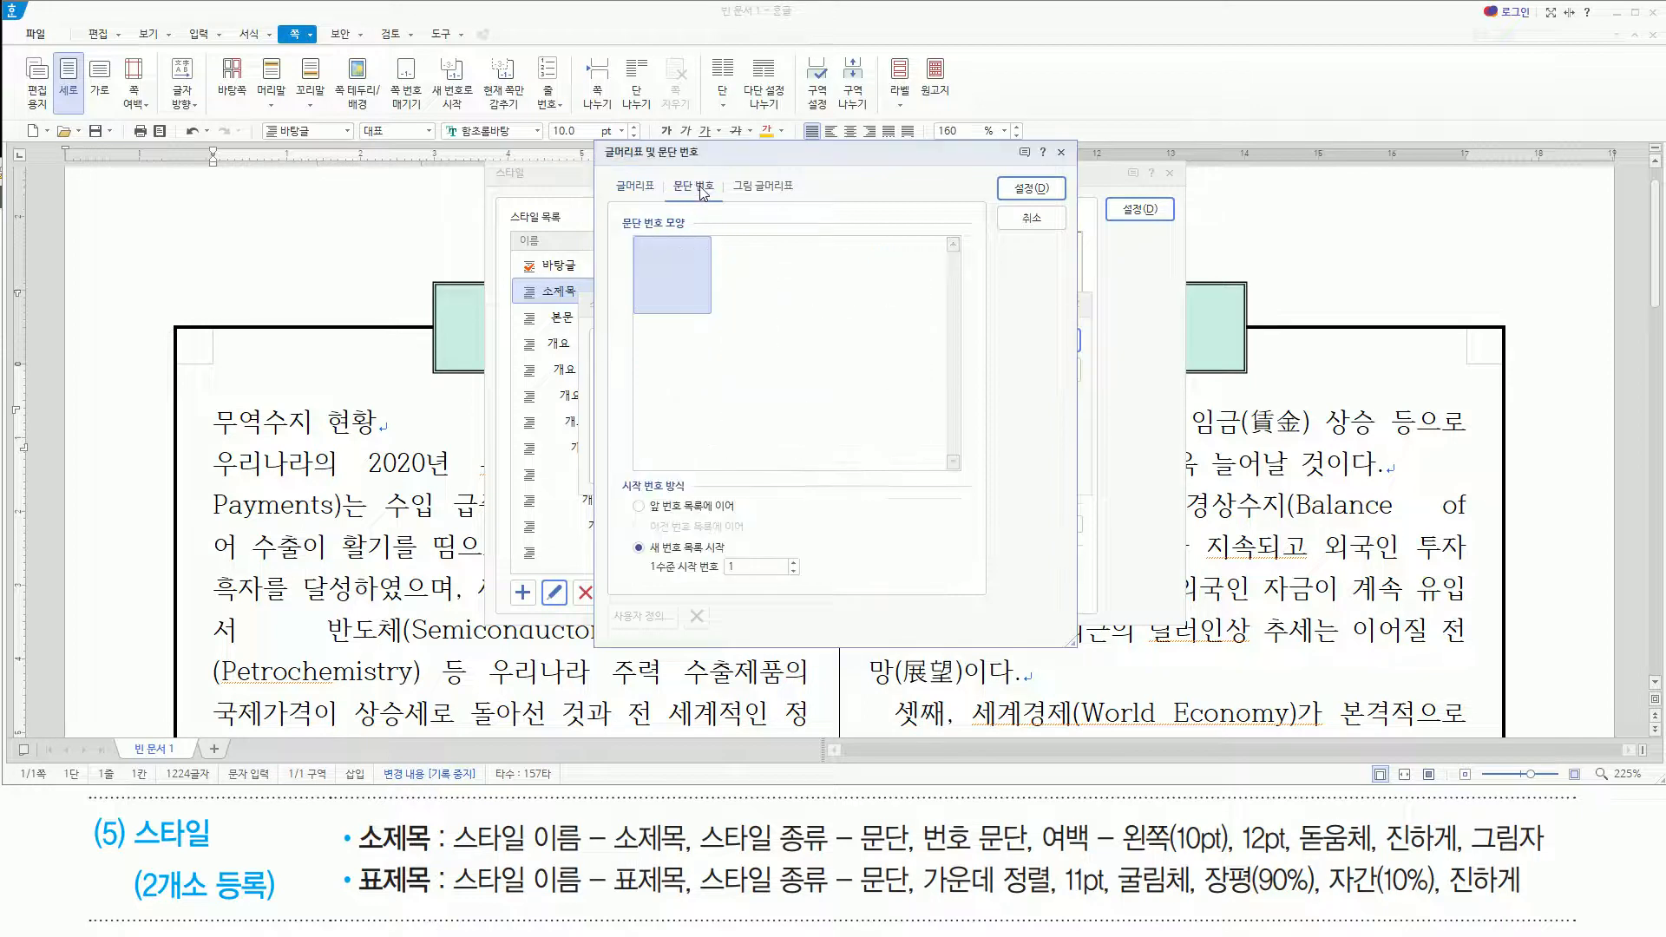
left_click(743, 274)
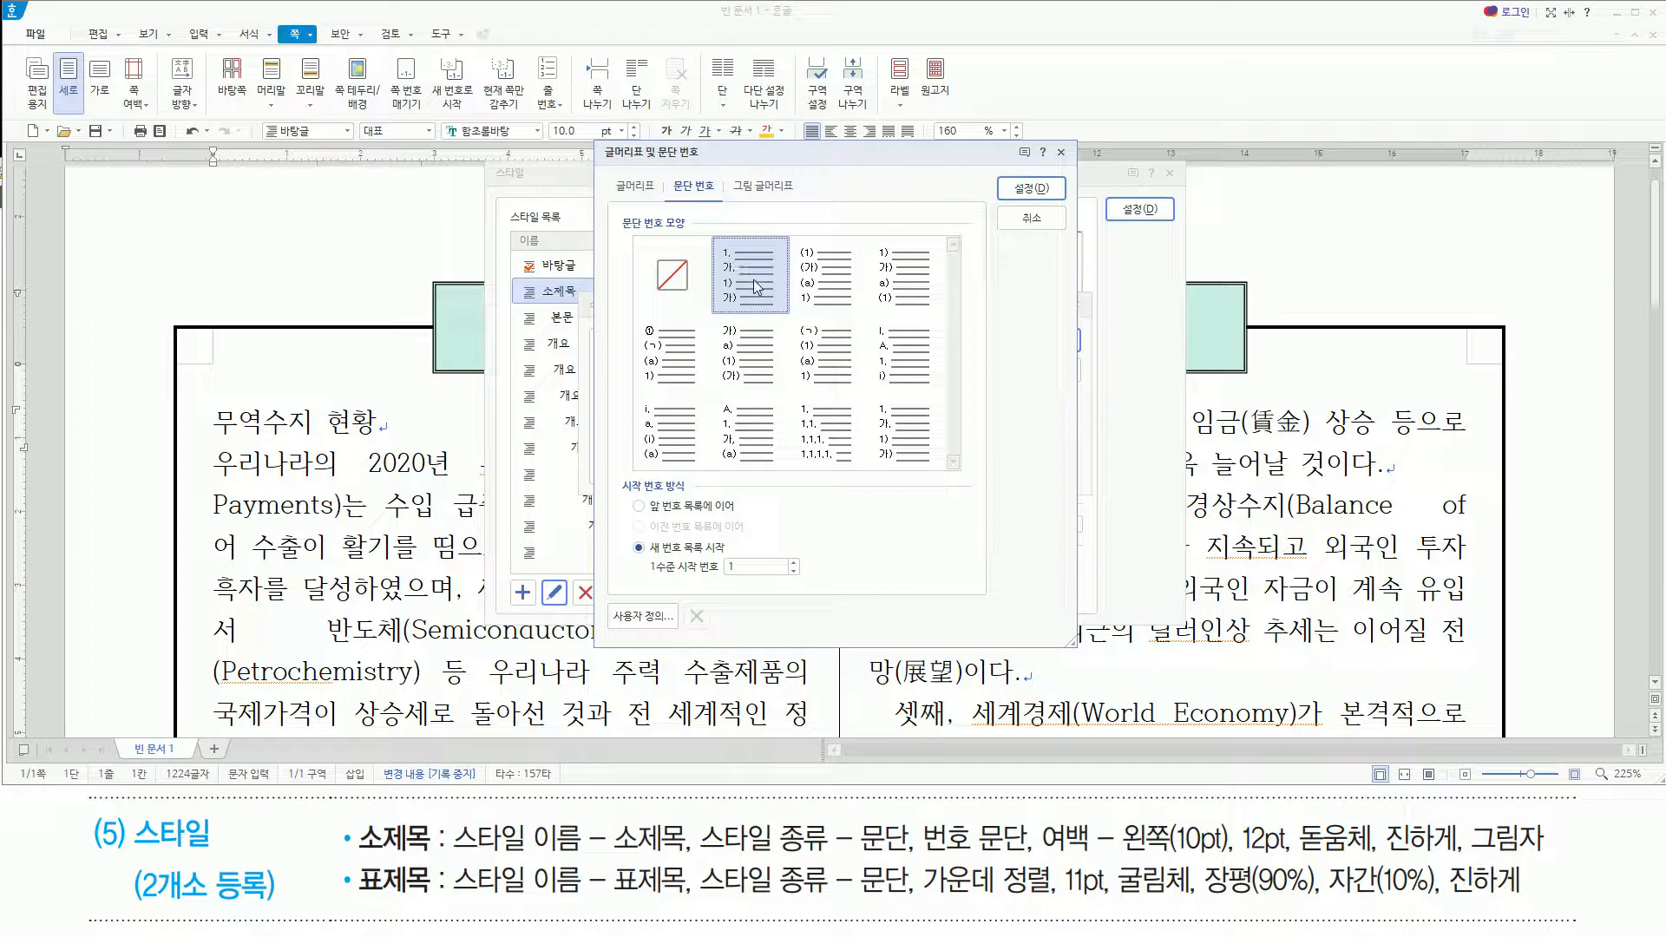
left_click(1034, 189)
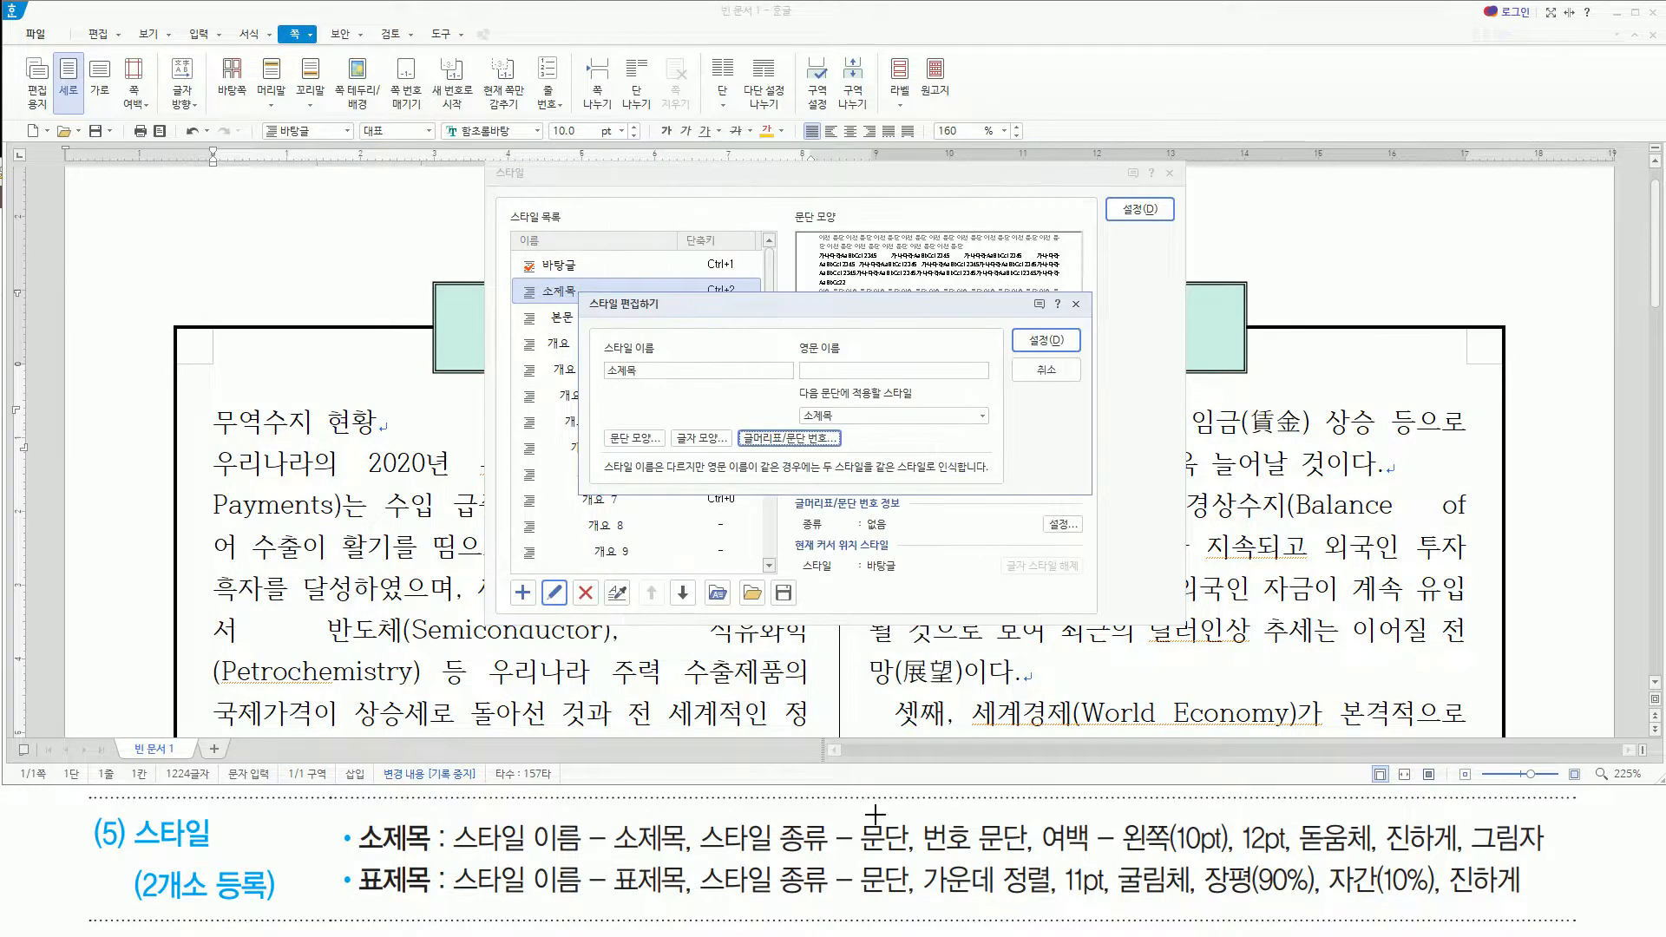
left_click_drag(918, 851, 1017, 851)
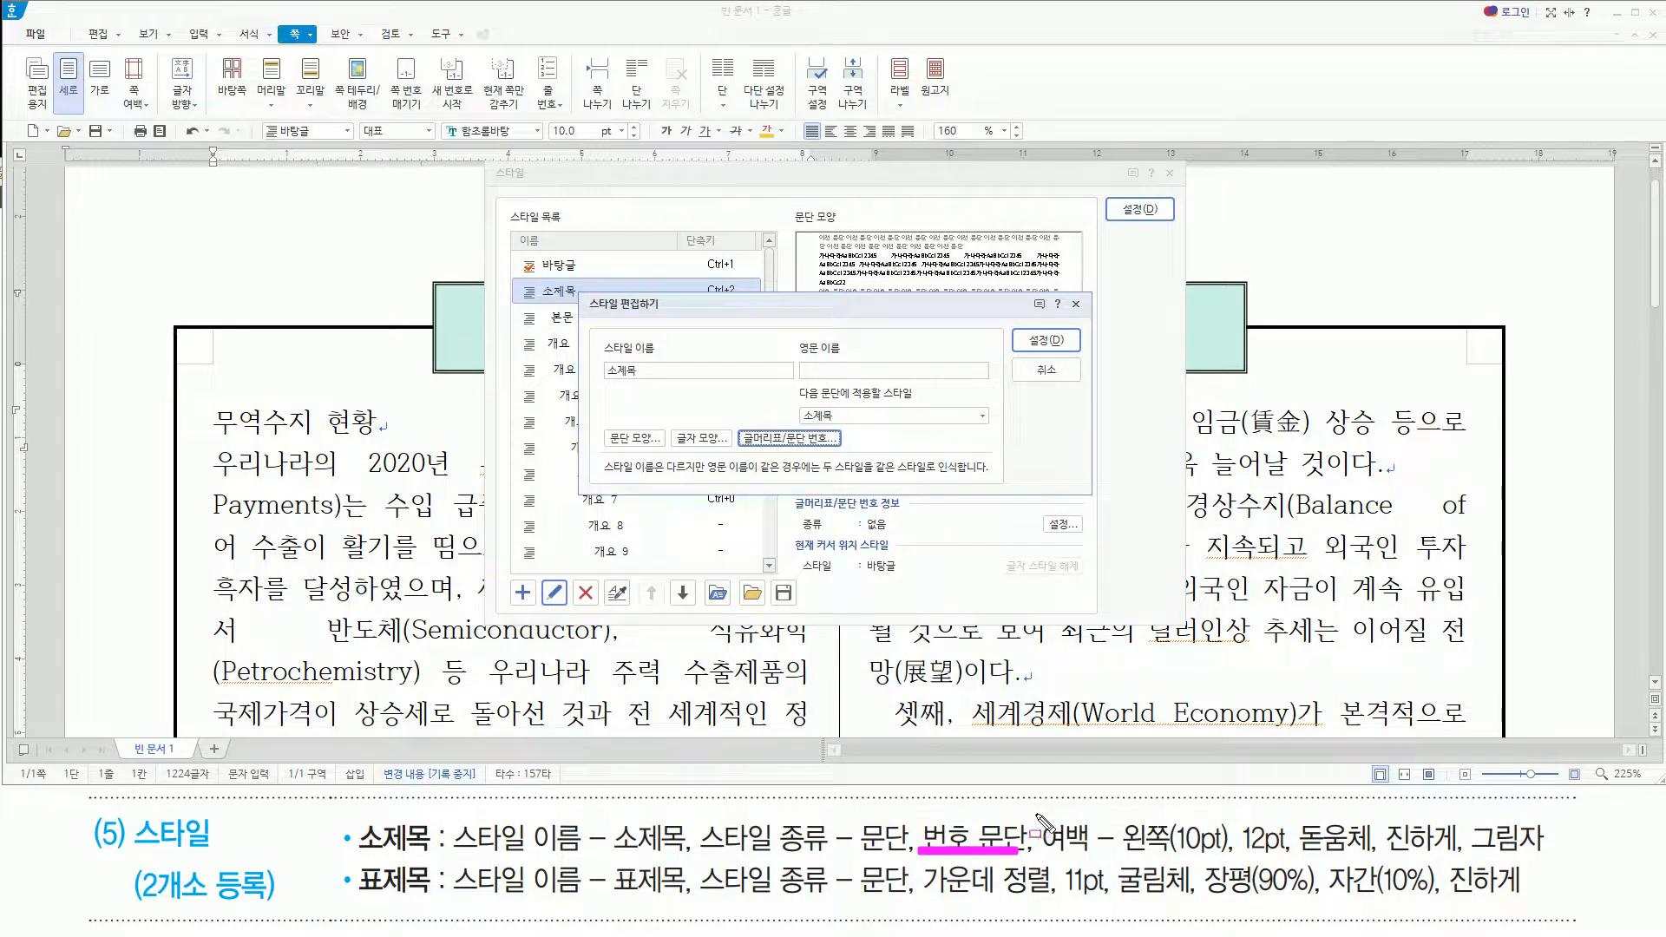
key("Escape")
left_click(704, 391)
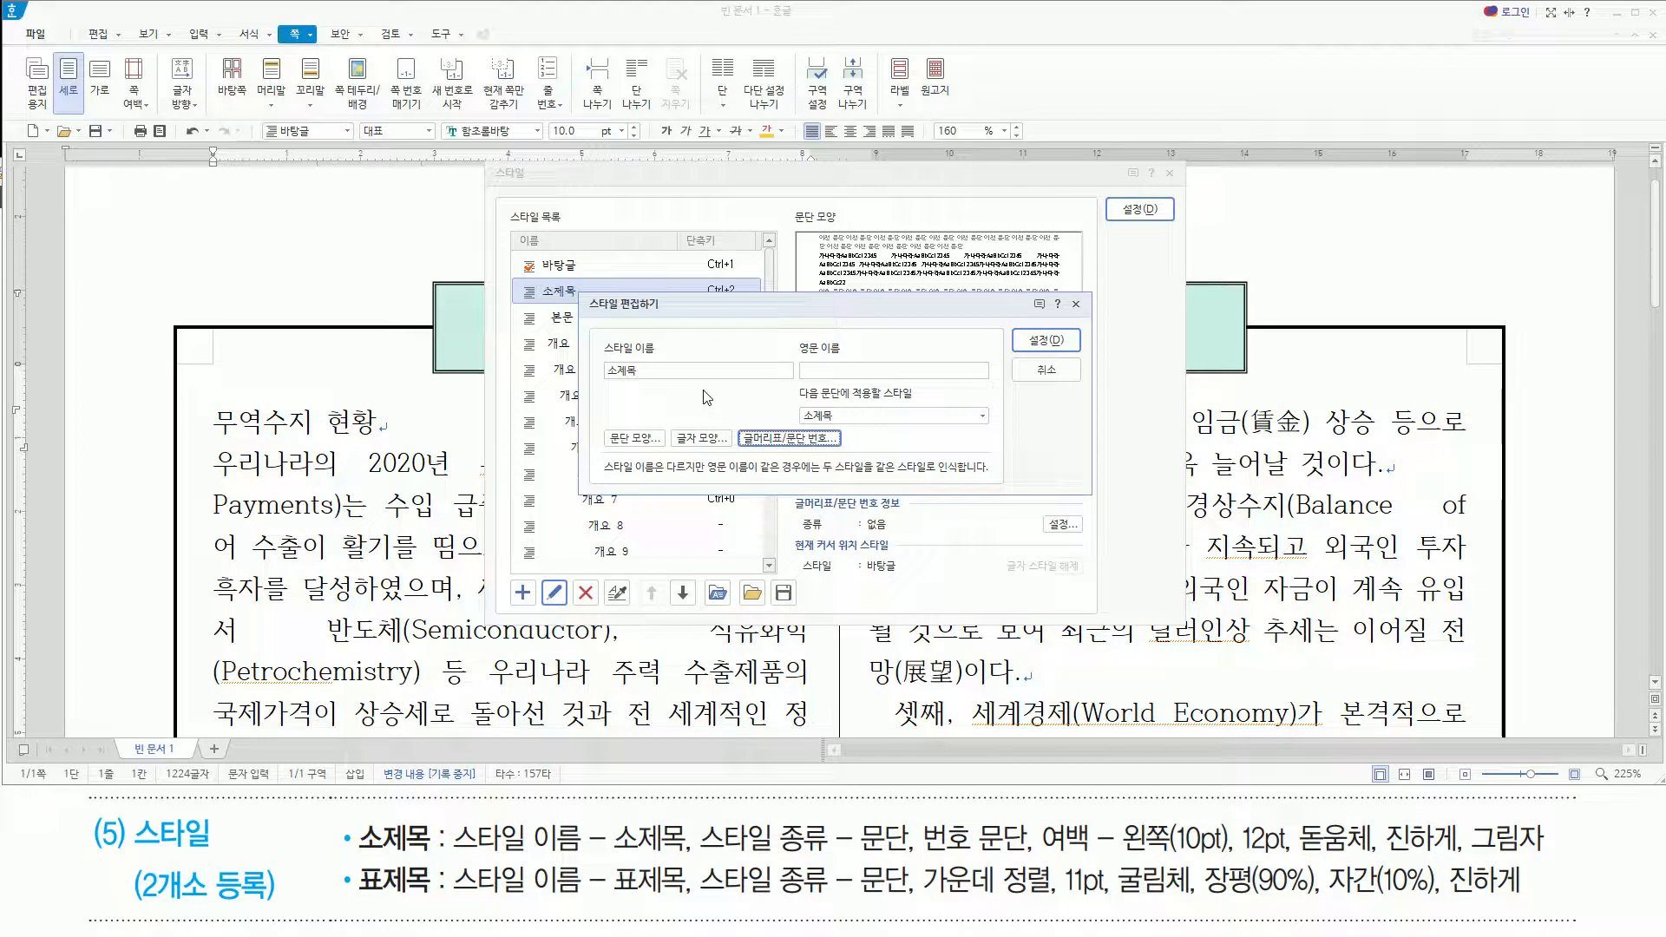
Set the 소제목 style's left paragraph margin (왼쪽 여백) to 10 pt and apply the paragraph format
key("alt")
key("t")
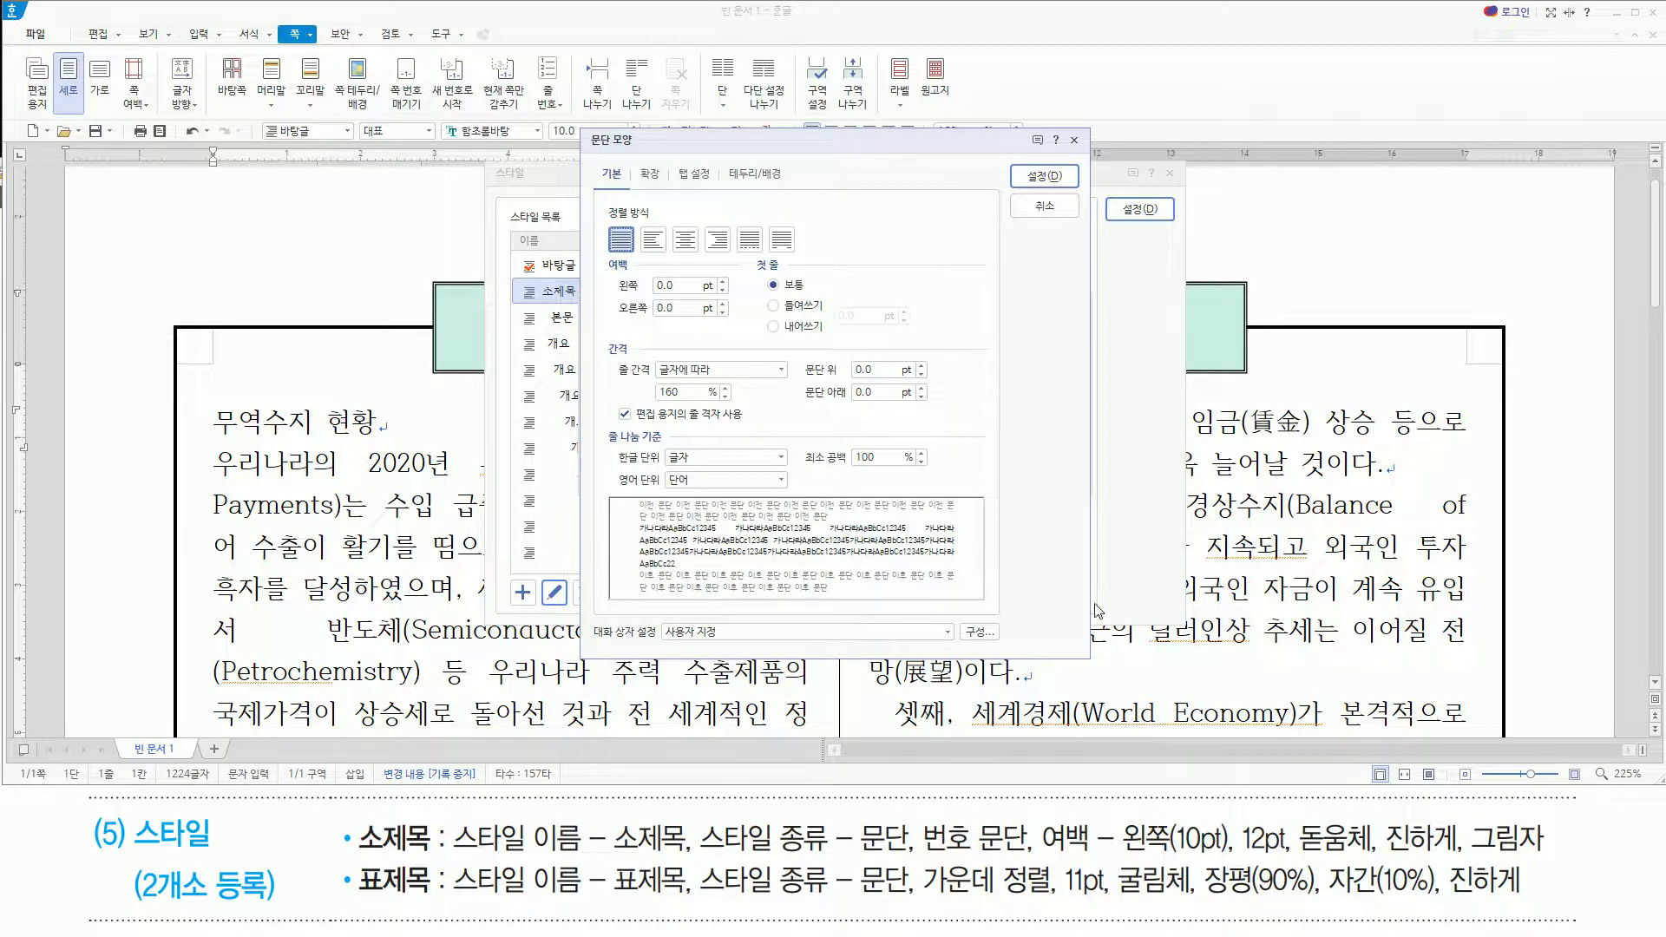
left_click_drag(1120, 855, 1224, 854)
left_click_drag(617, 267, 708, 299)
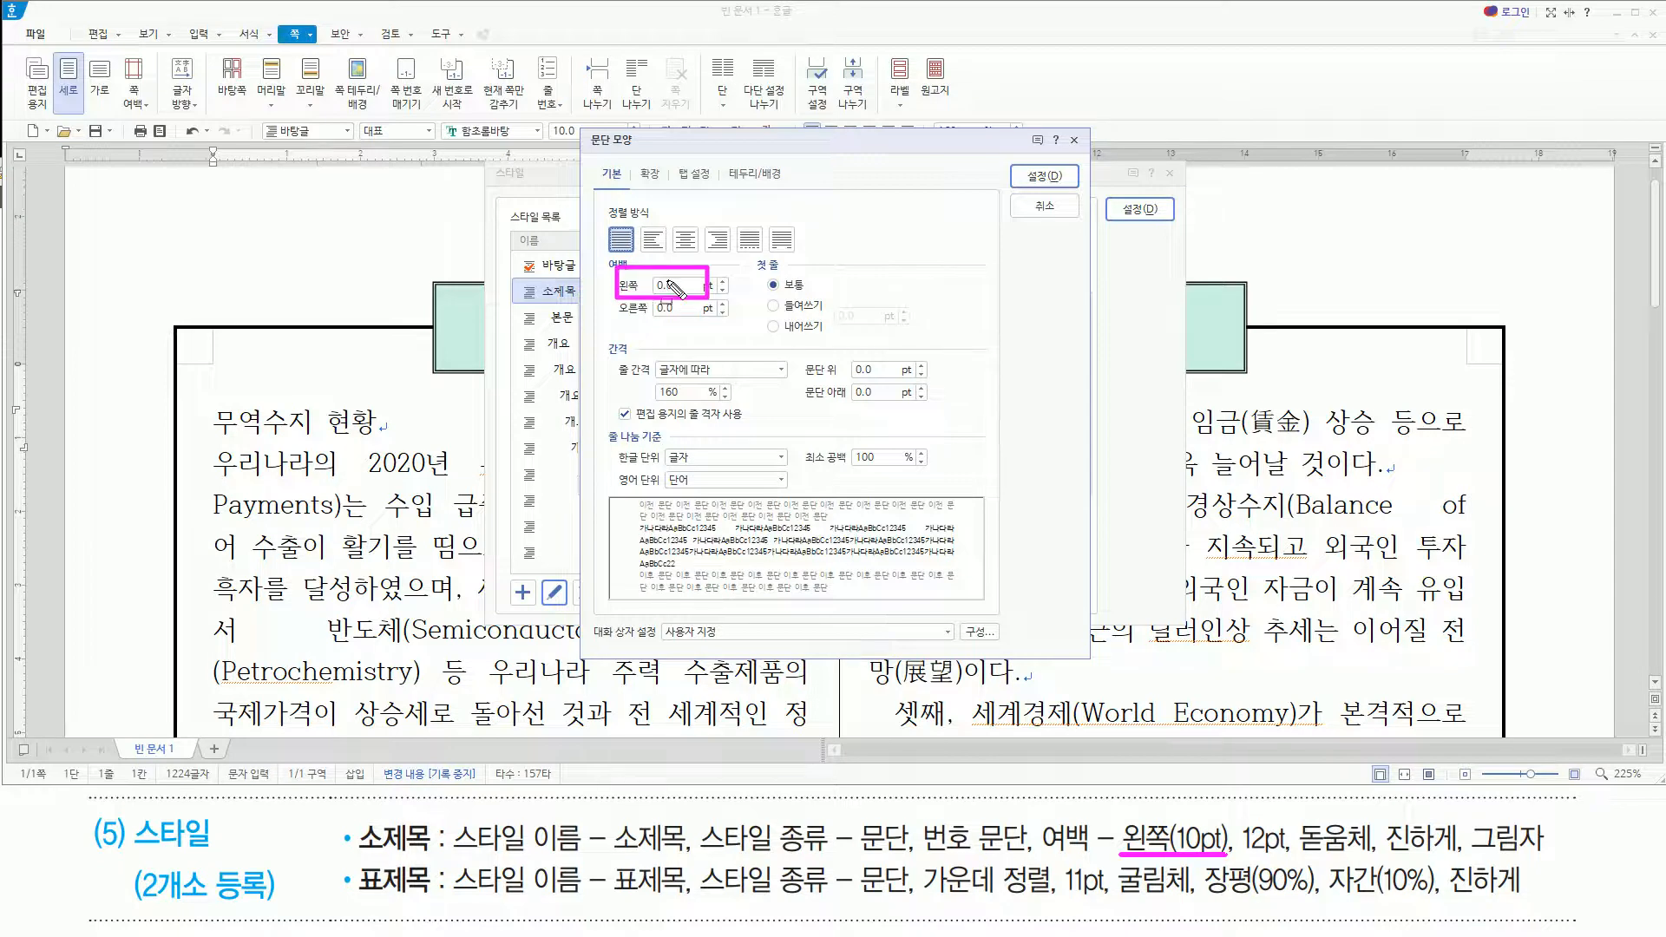
key("Escape")
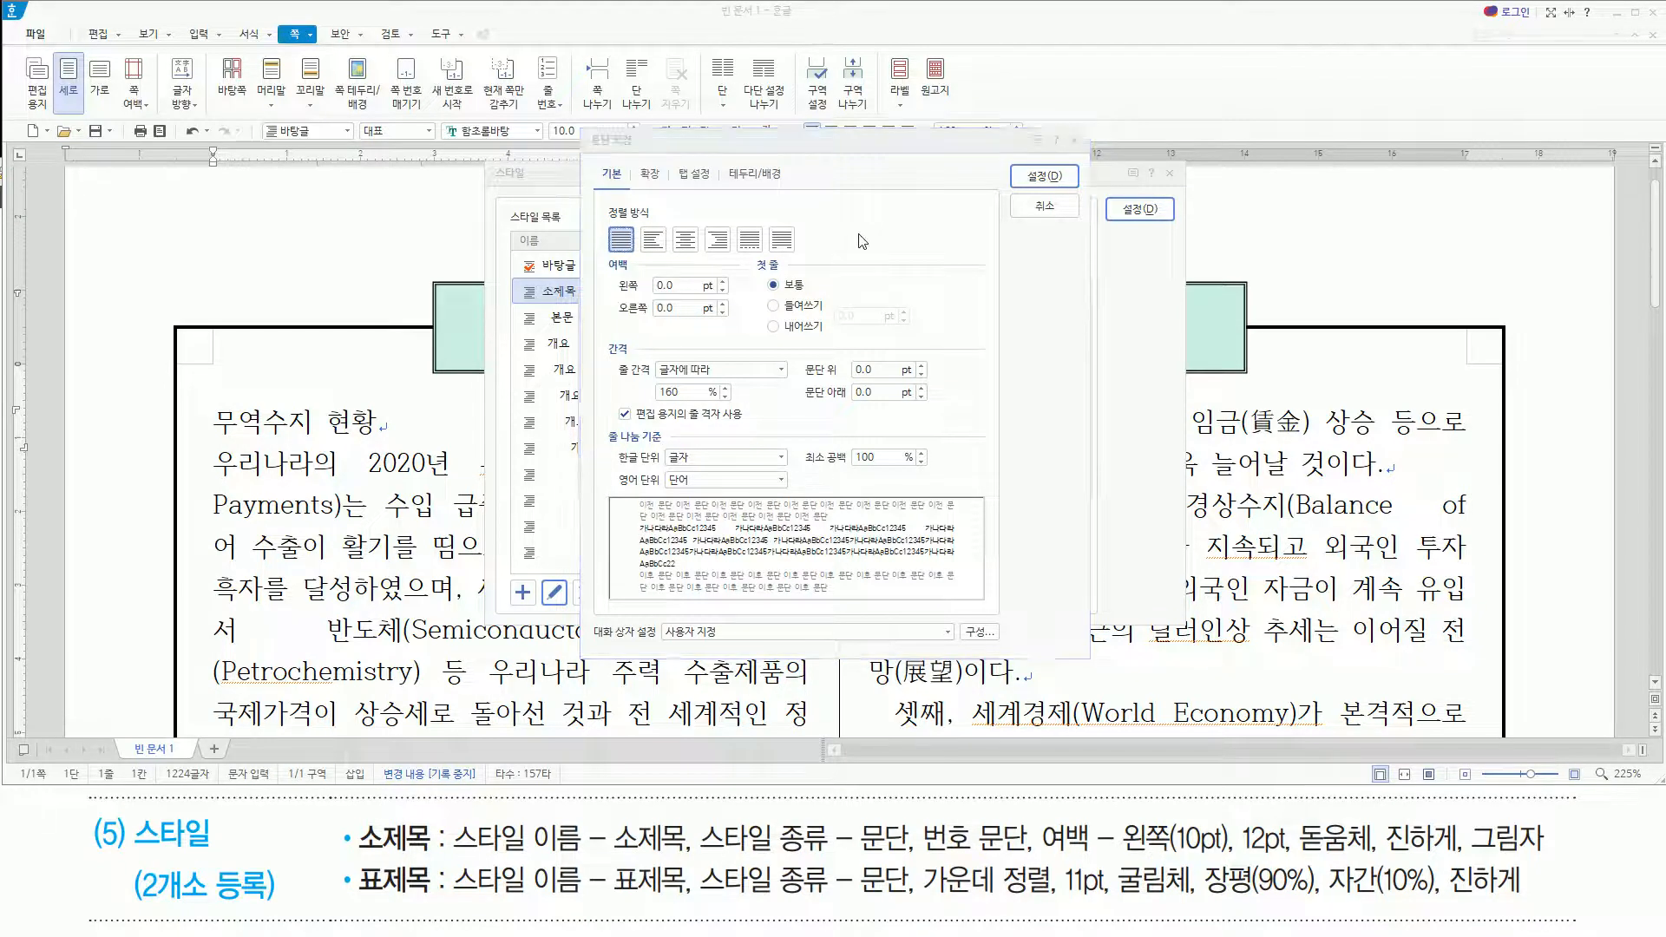
key("alt")
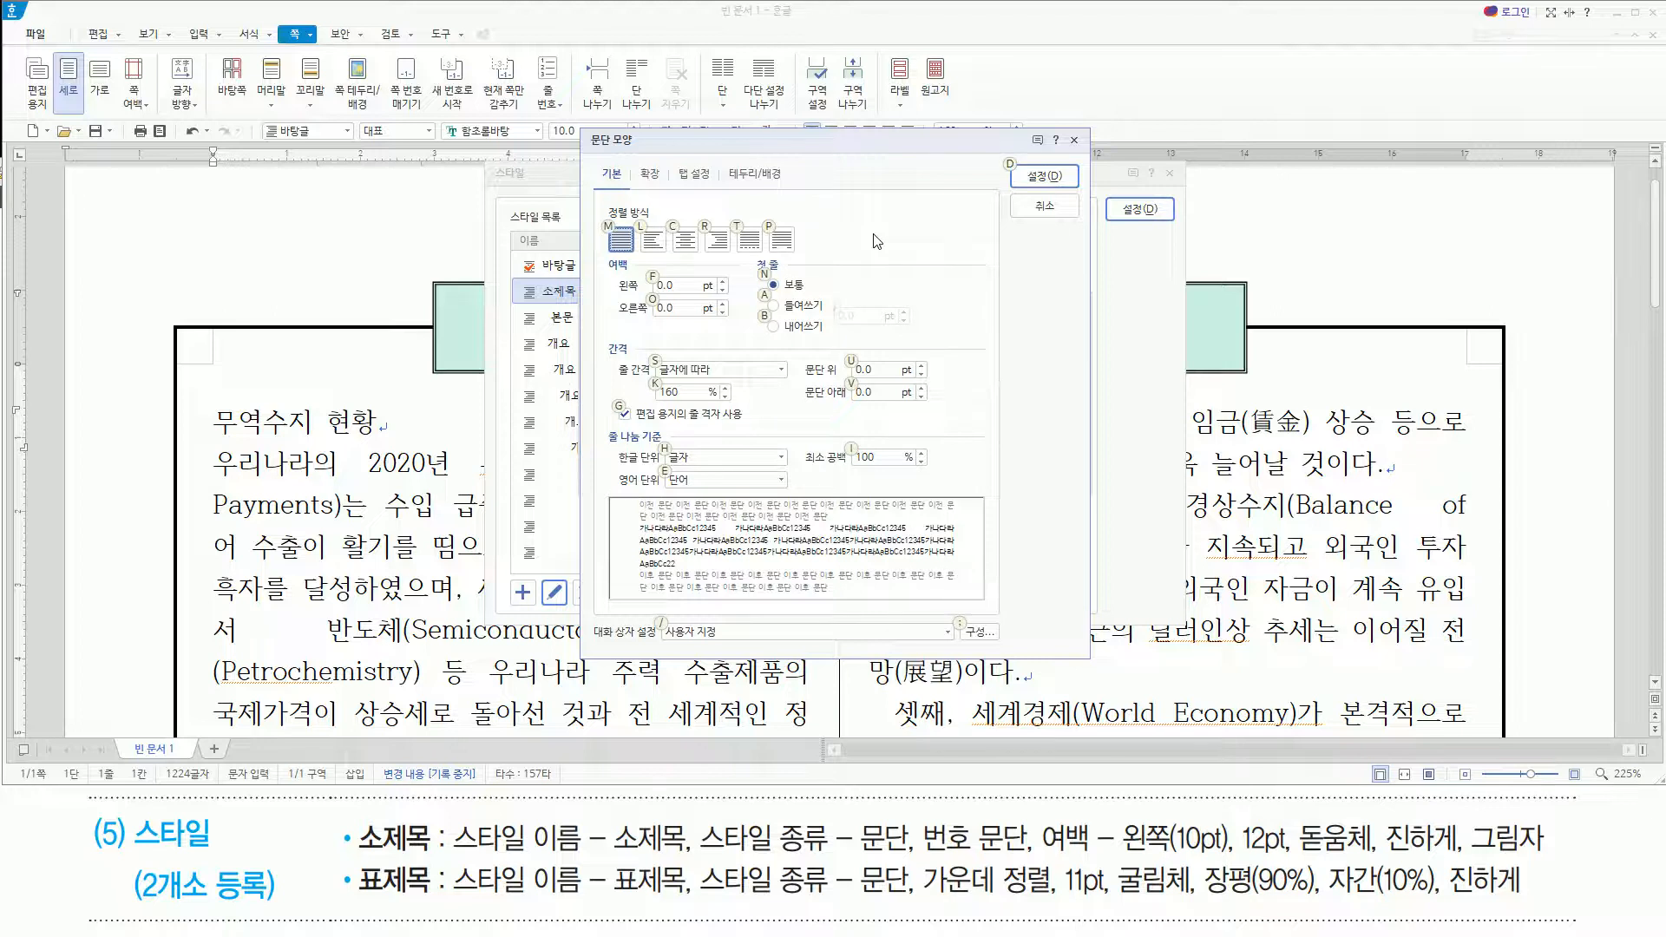
type("f")
type("10")
key("Return")
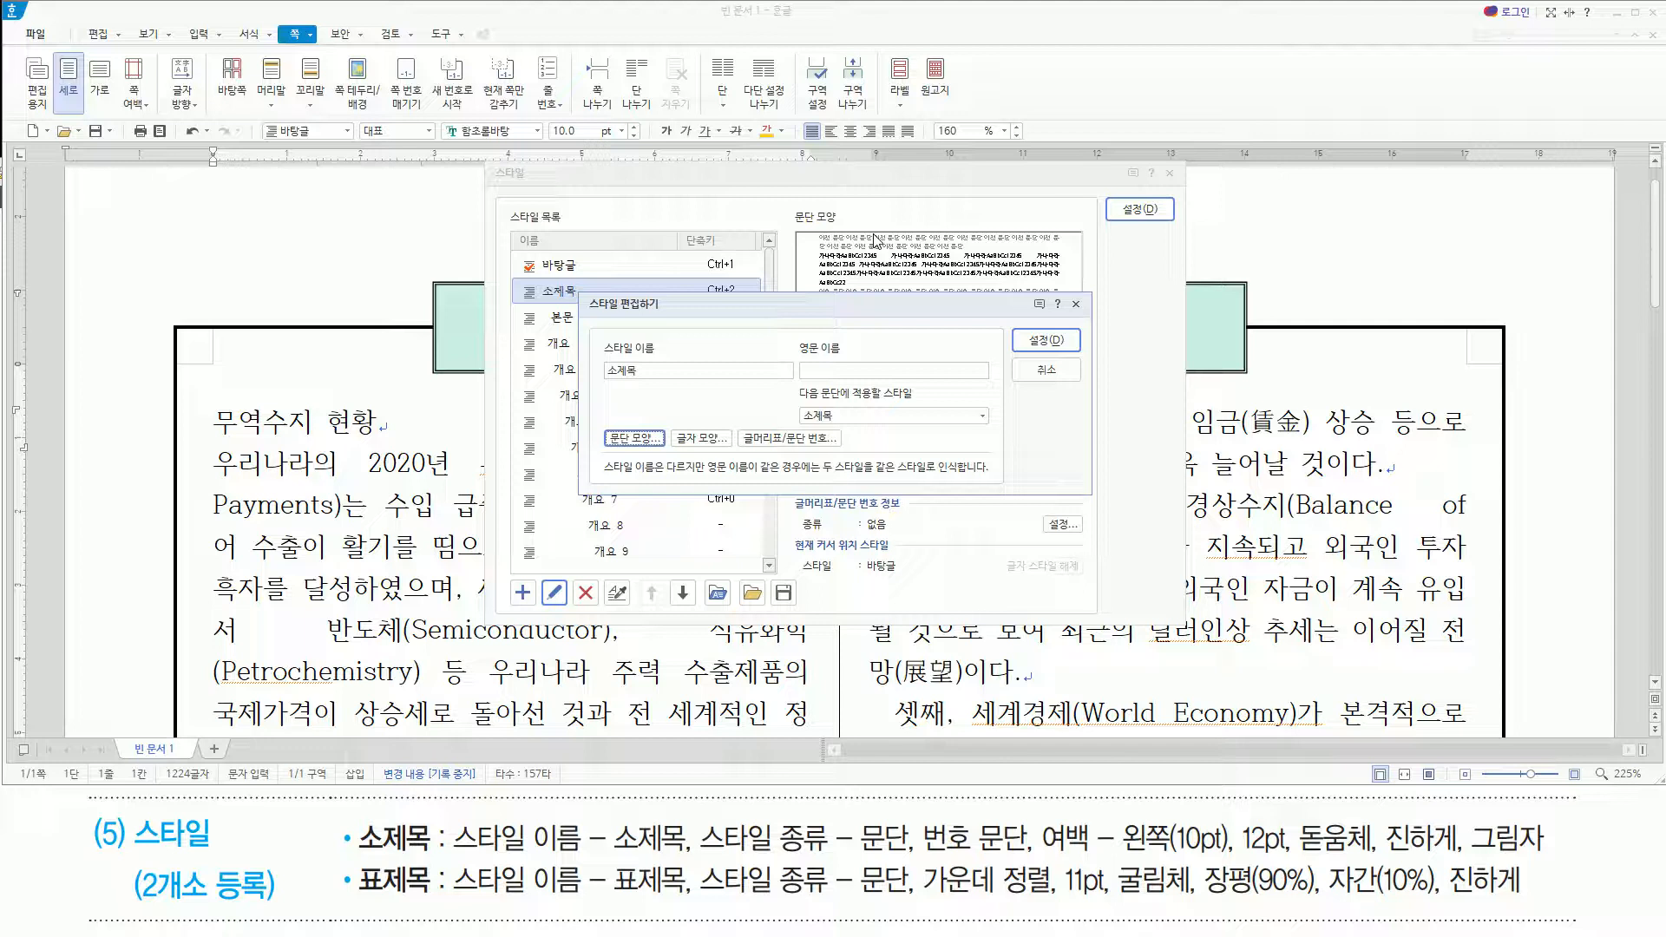
Set the 소제목 style's font to 돋움체 in its character format settings
key("alt")
key("l")
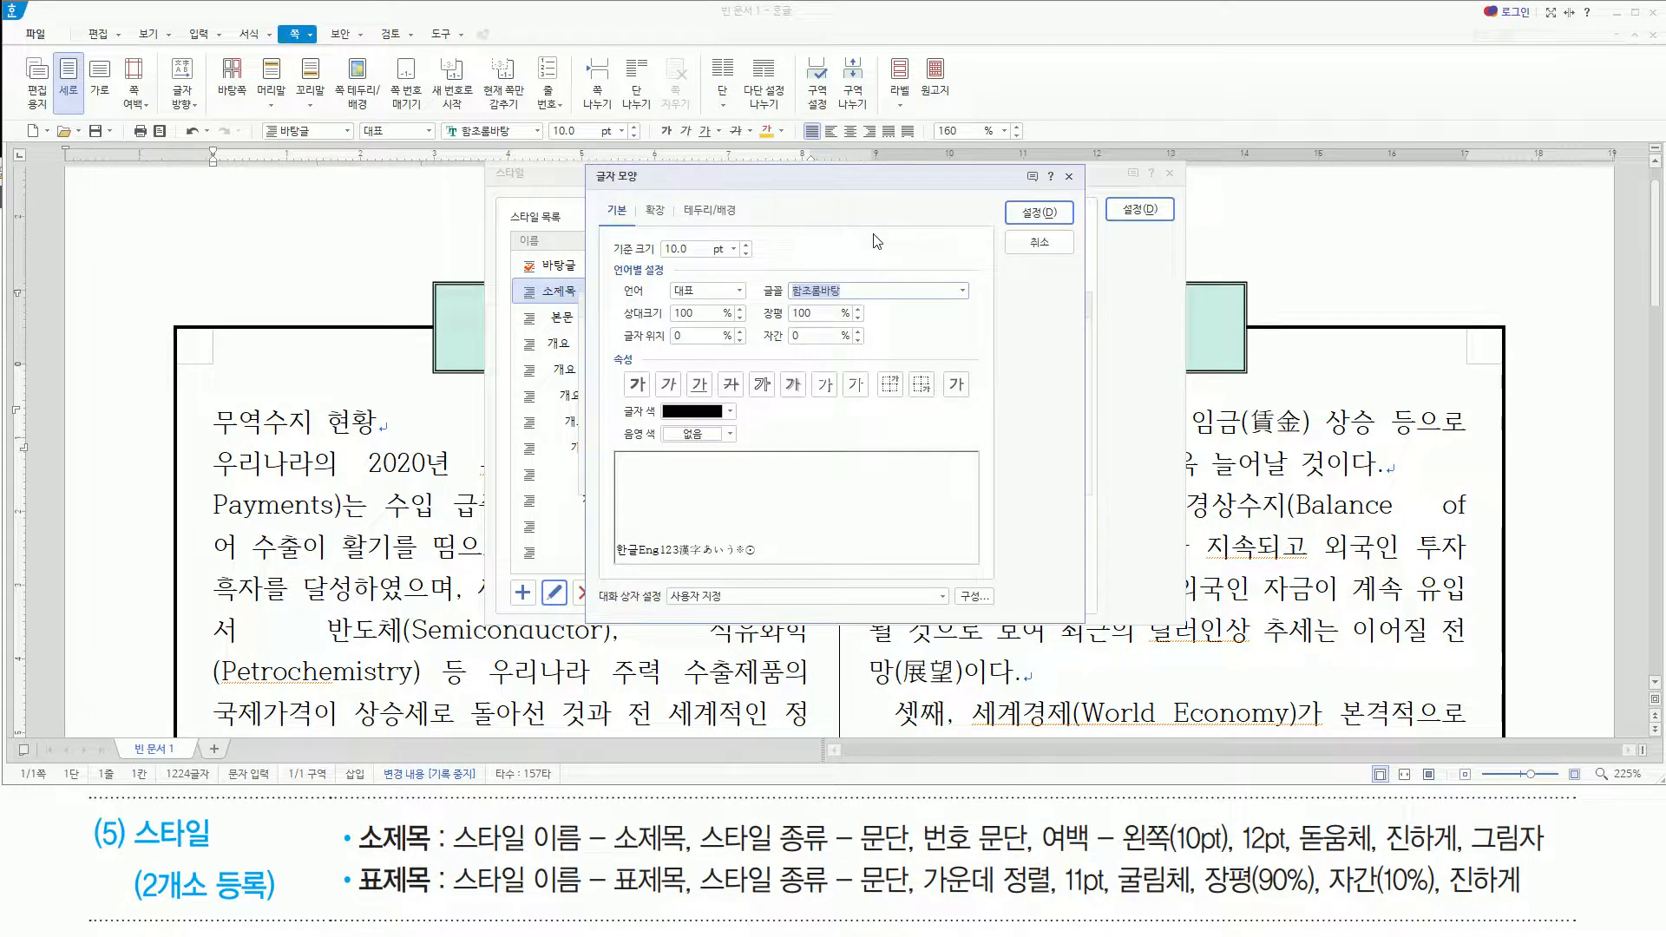
type("돋움")
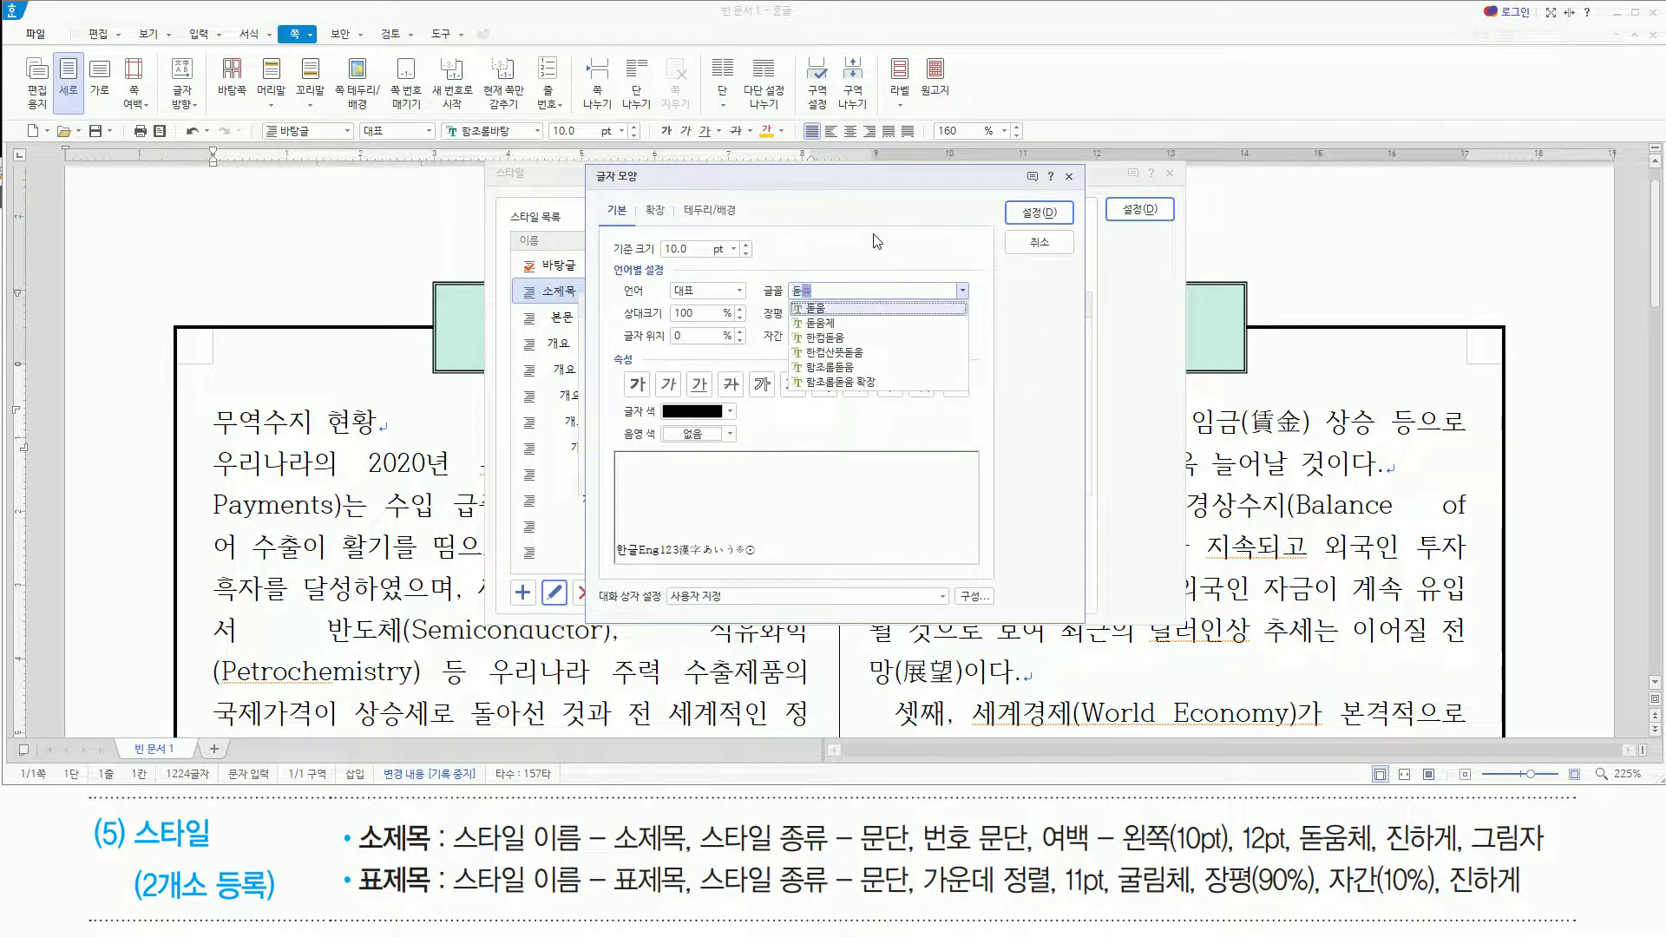
type("체")
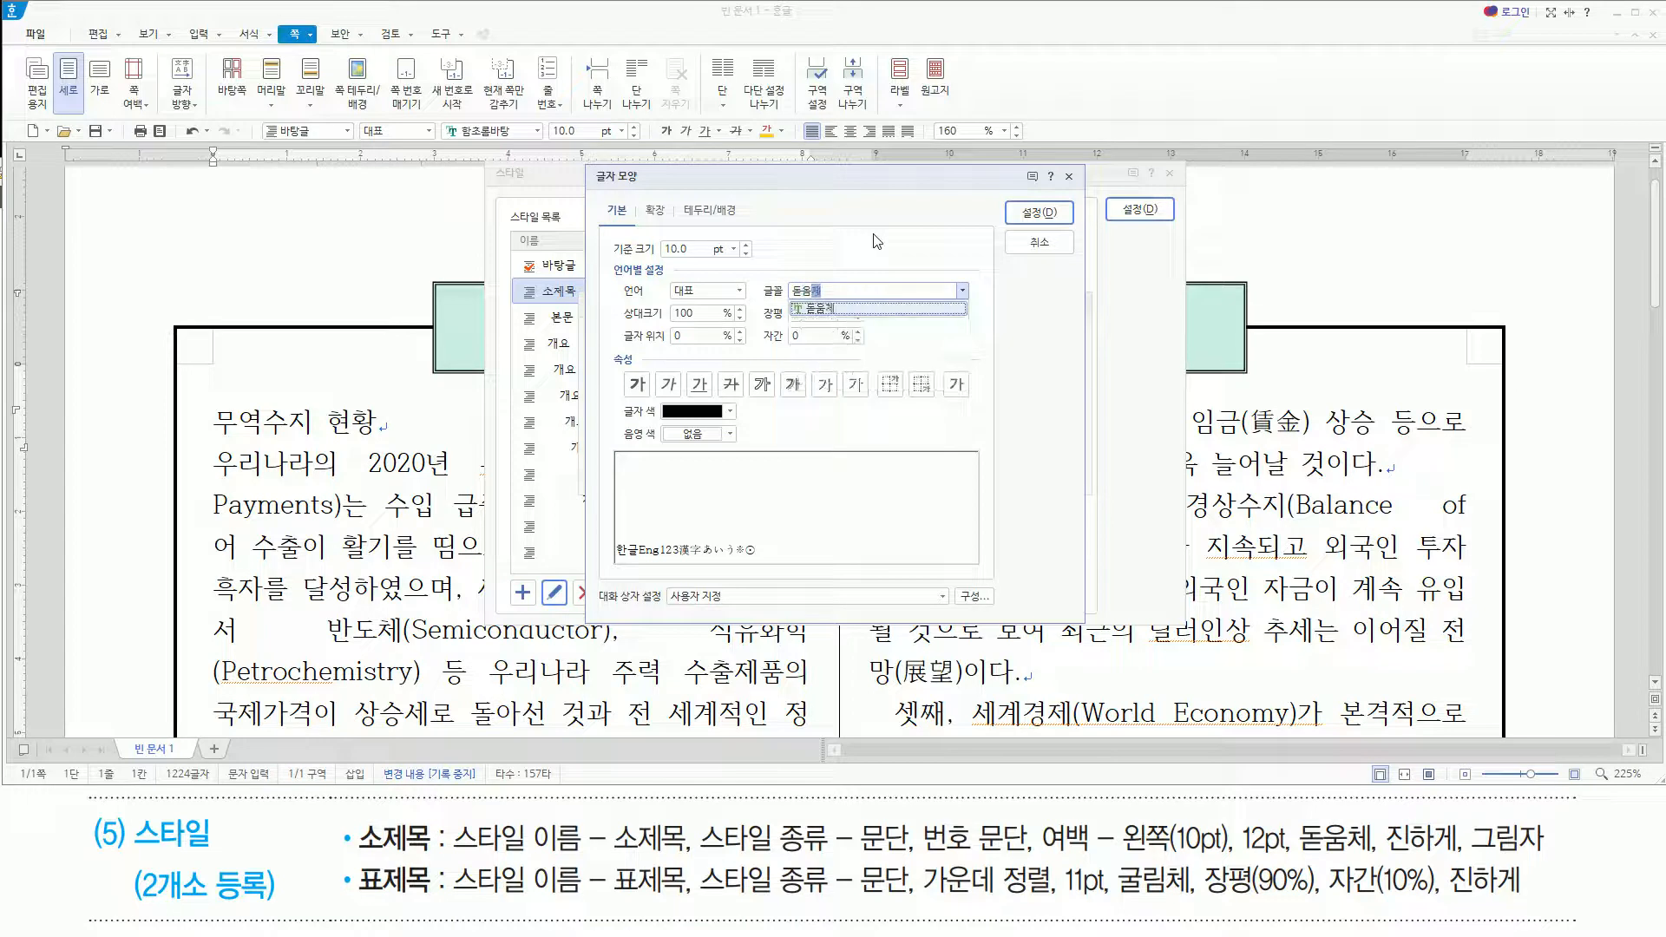
key("Return")
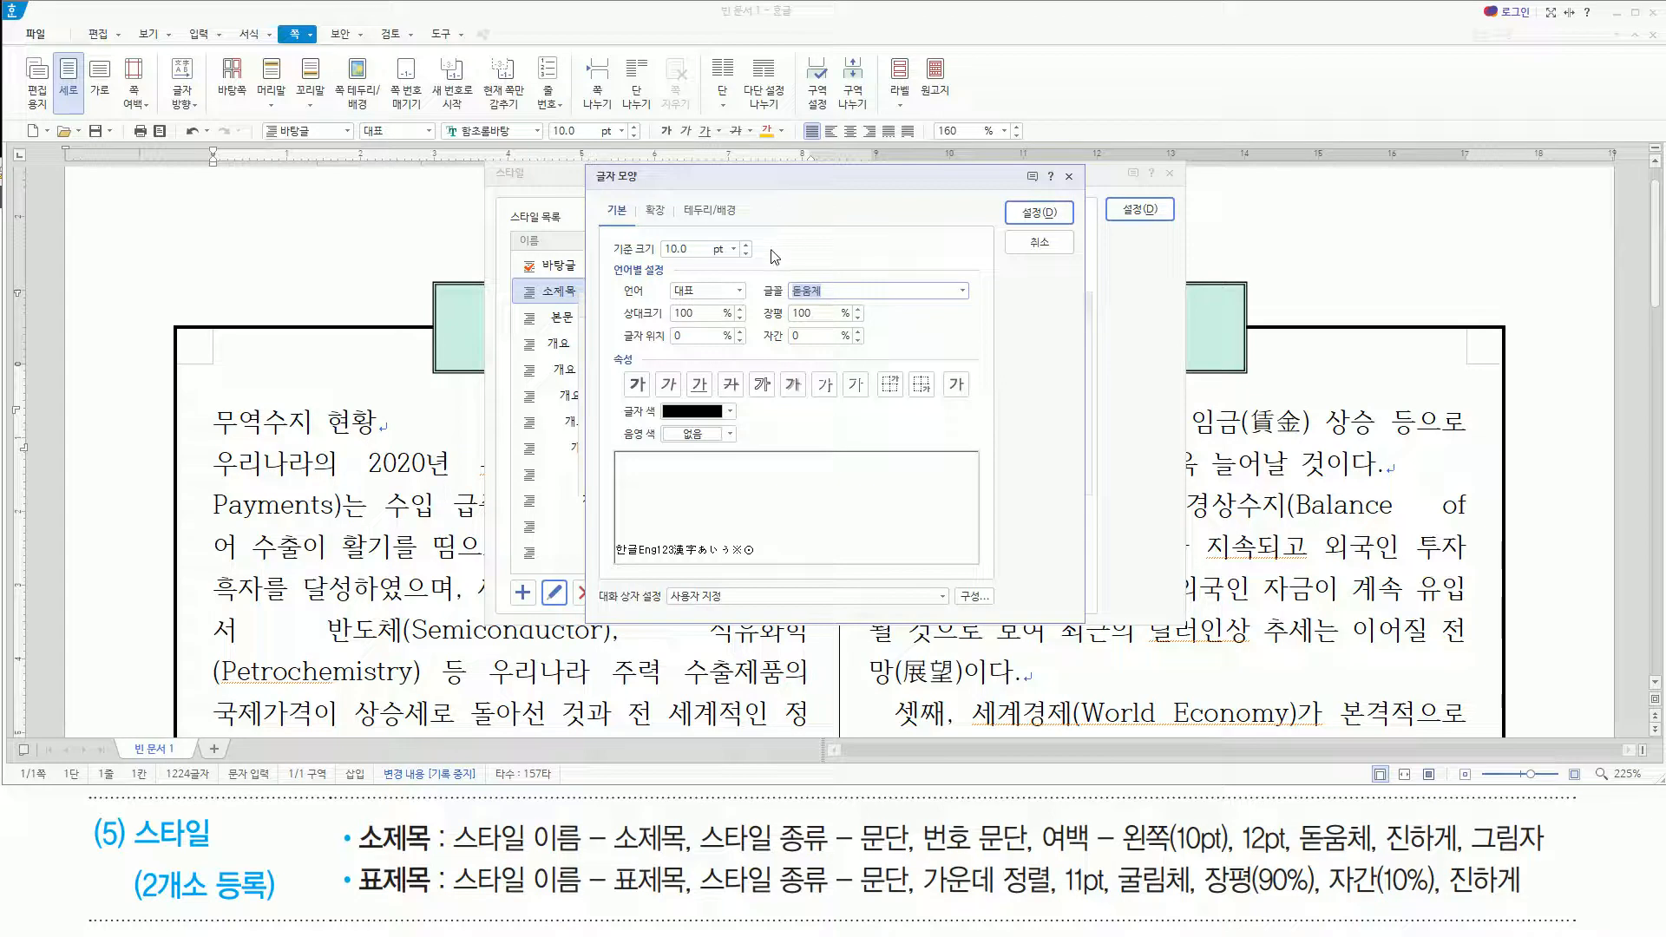
Set the 소제목 style's base font size (기준 크기) to 12 pt
key("alt")
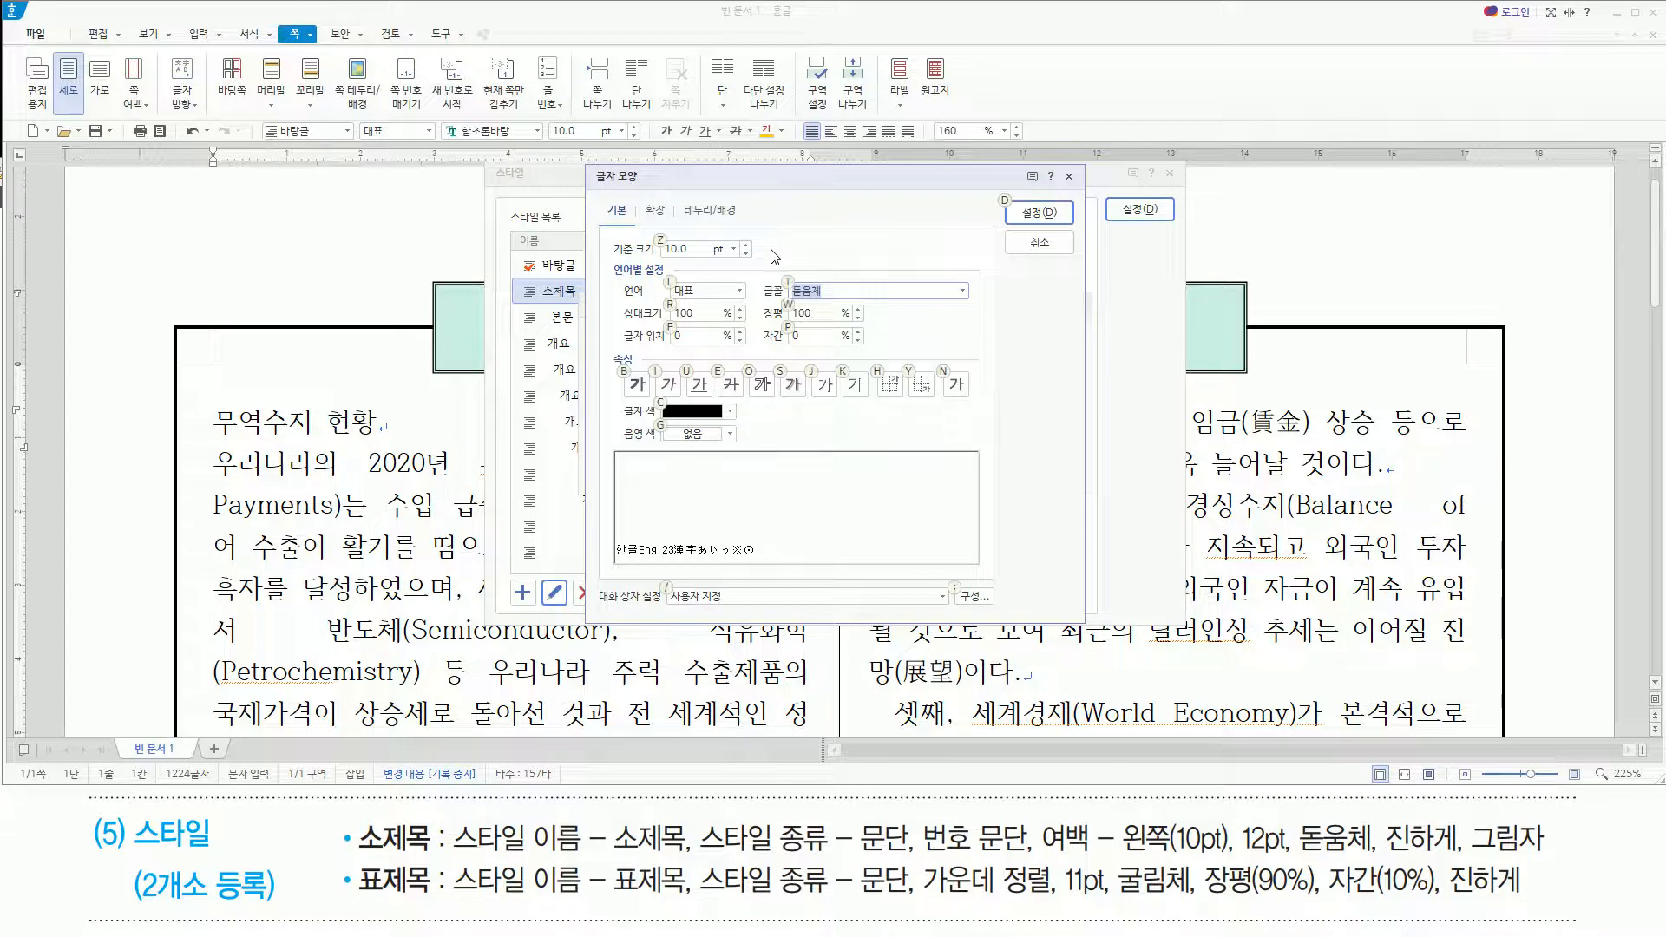
key("alt+z")
type("12")
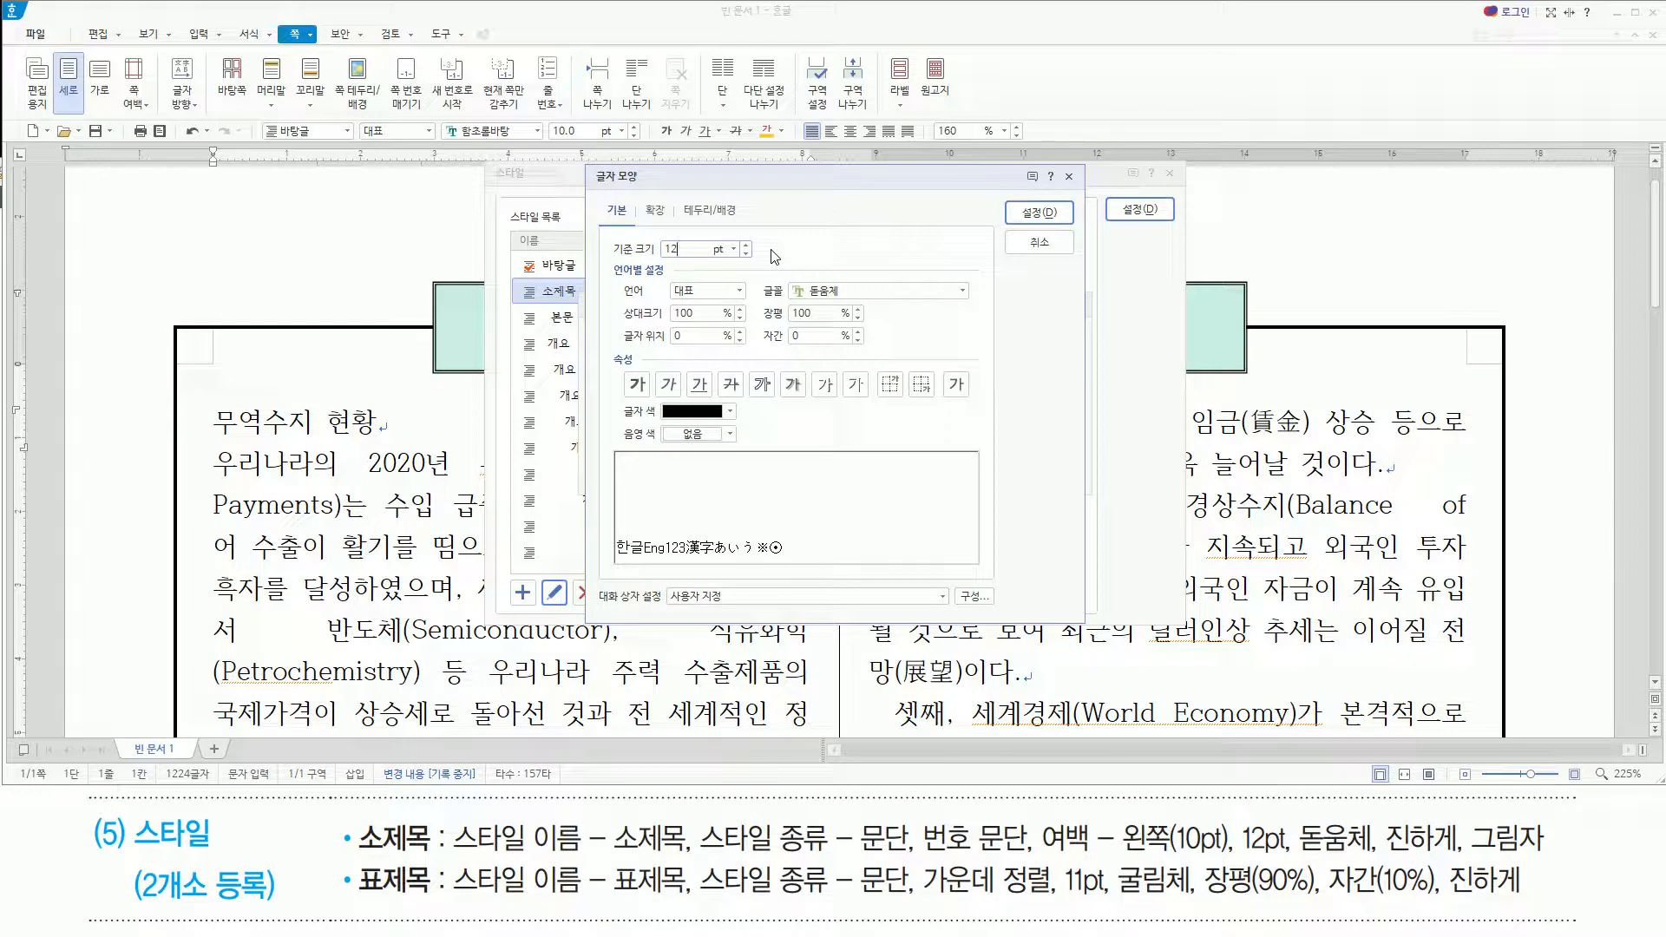
Turn on bold (진하게) and shadow (그림자) for the 소제목 style and apply its character format
key("alt")
key("ctrl+2")
left_click_drag(621, 364, 643, 406)
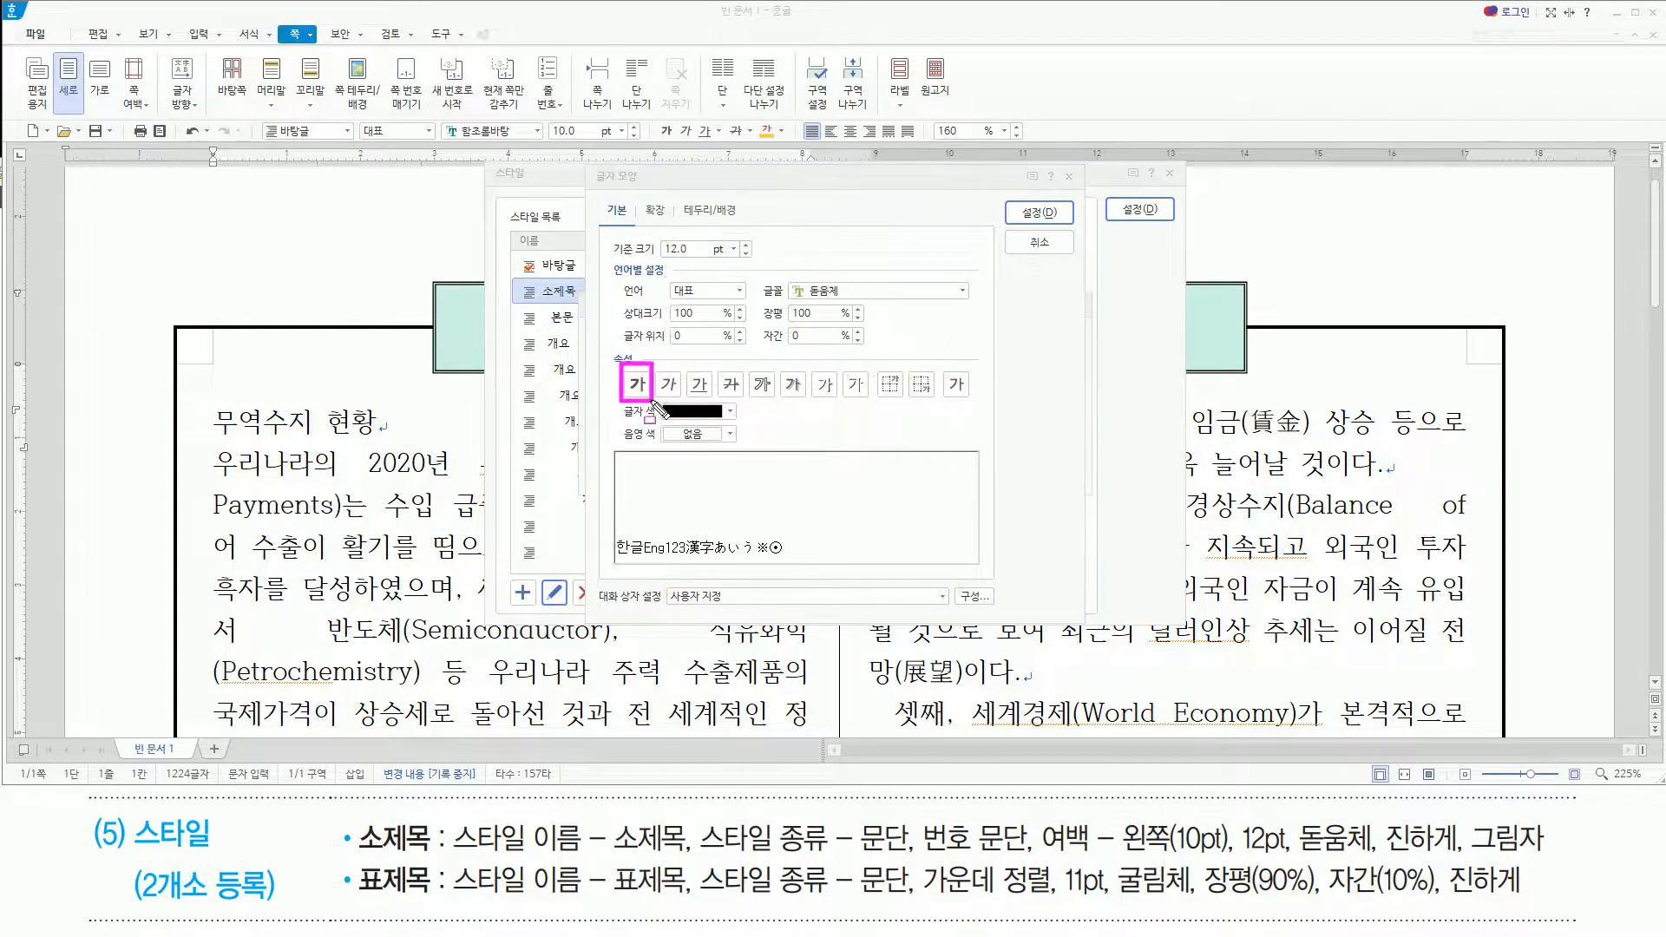
left_click_drag(780, 364, 809, 404)
key("Escape")
key("alt")
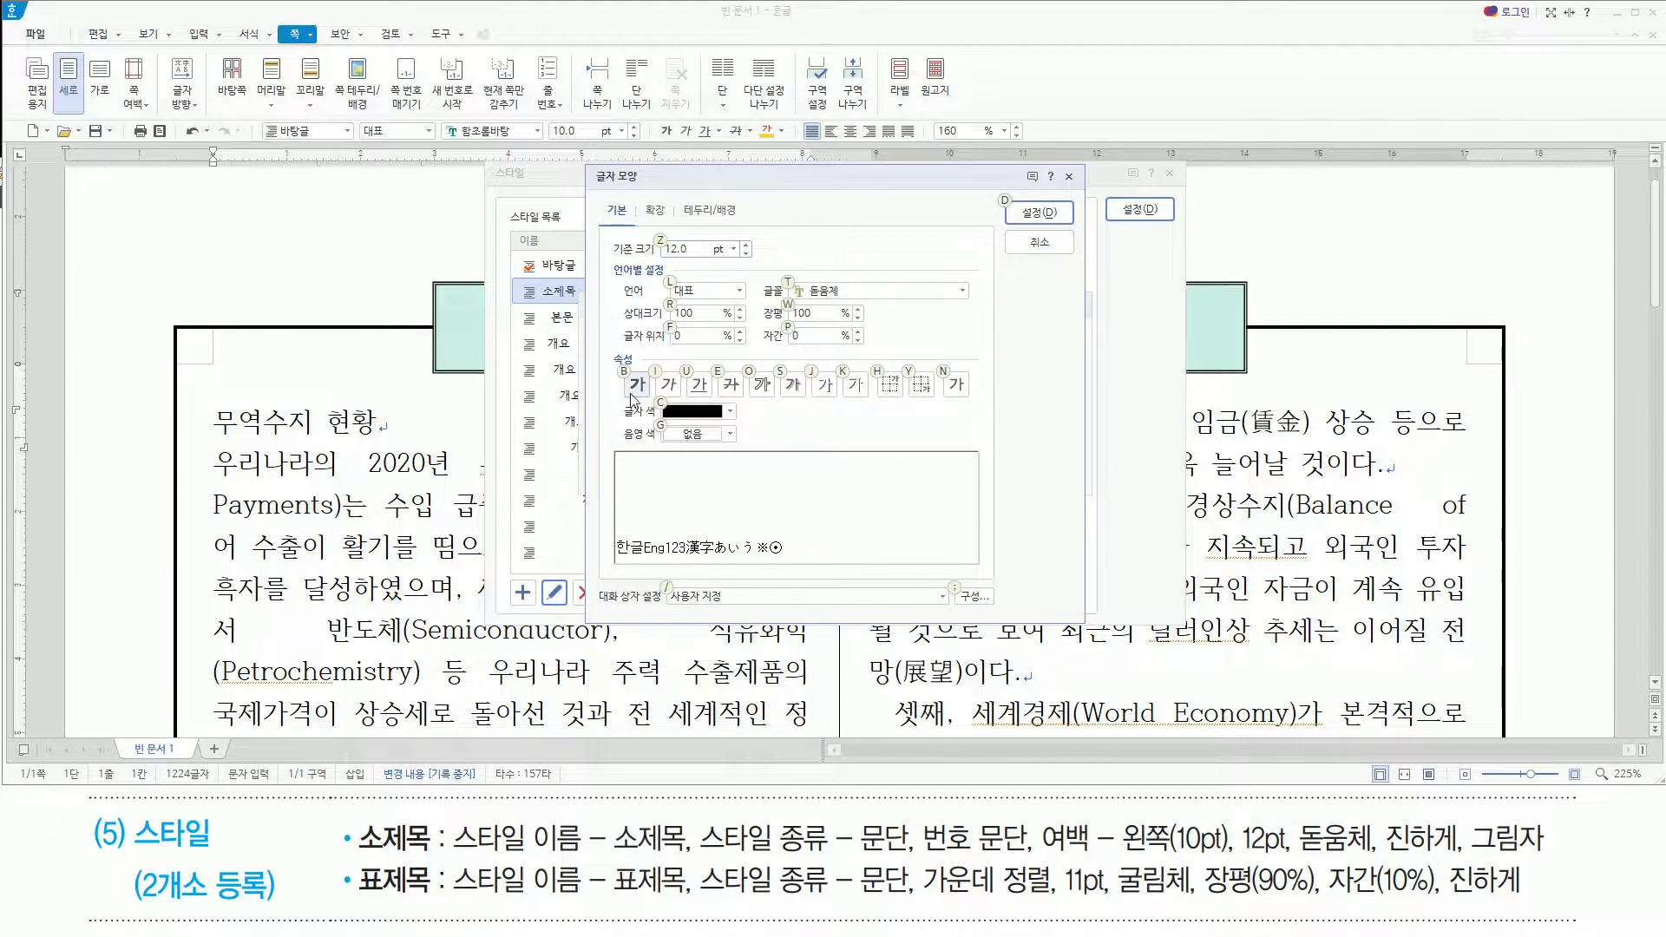
left_click(795, 388)
key("alt+b")
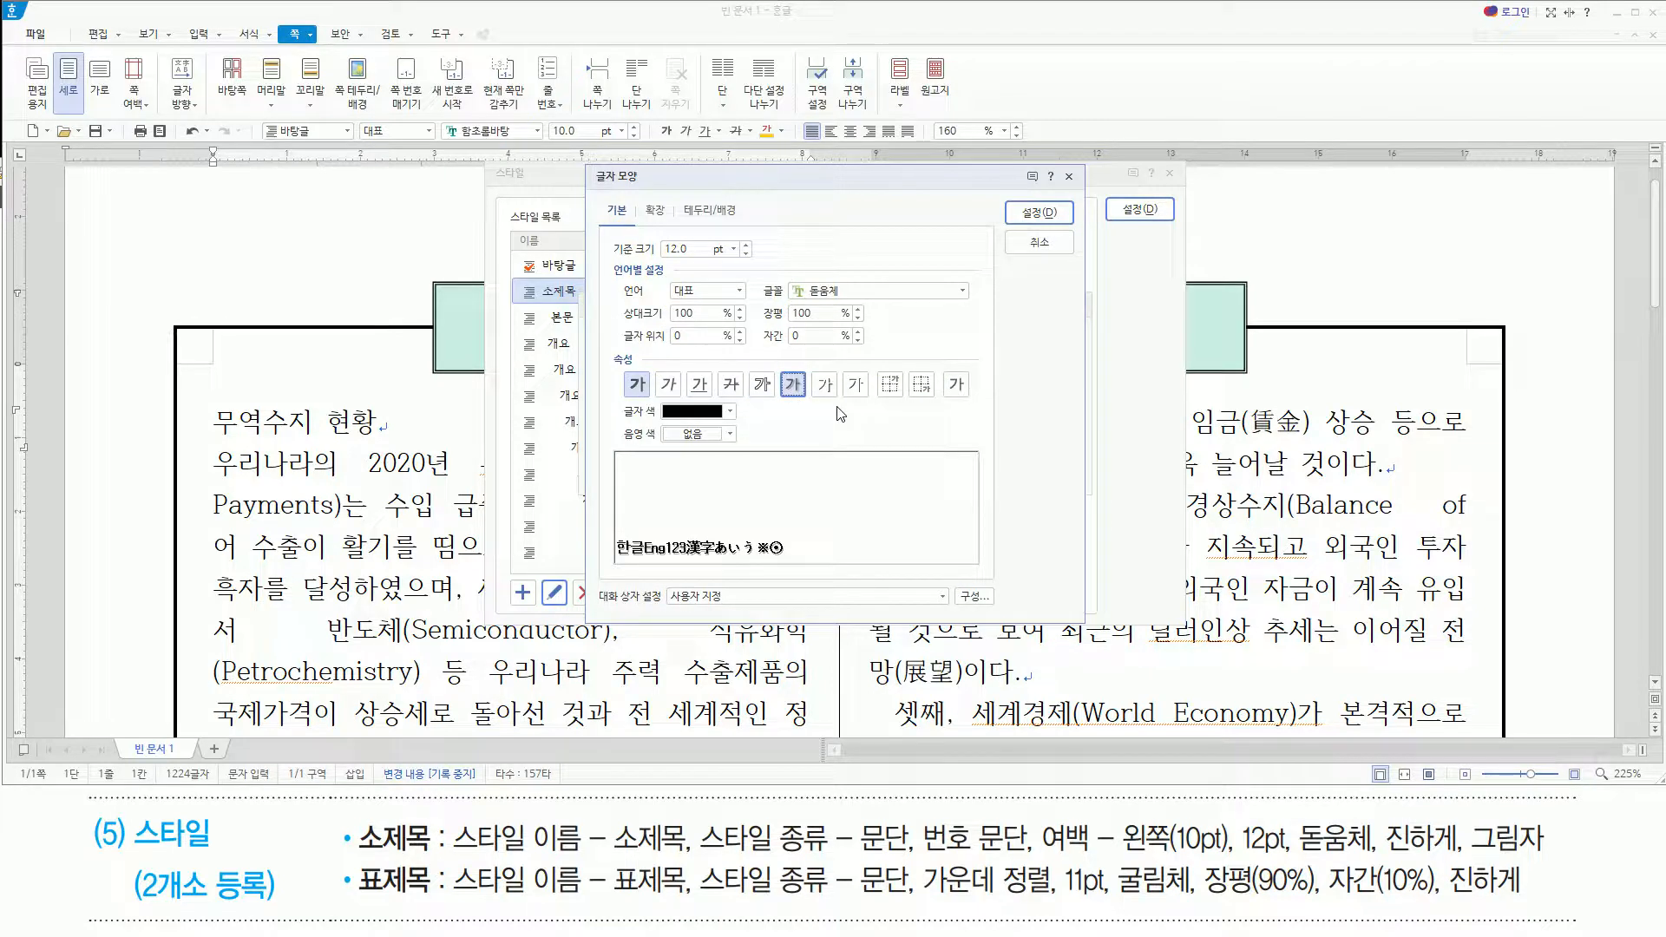
key("Return")
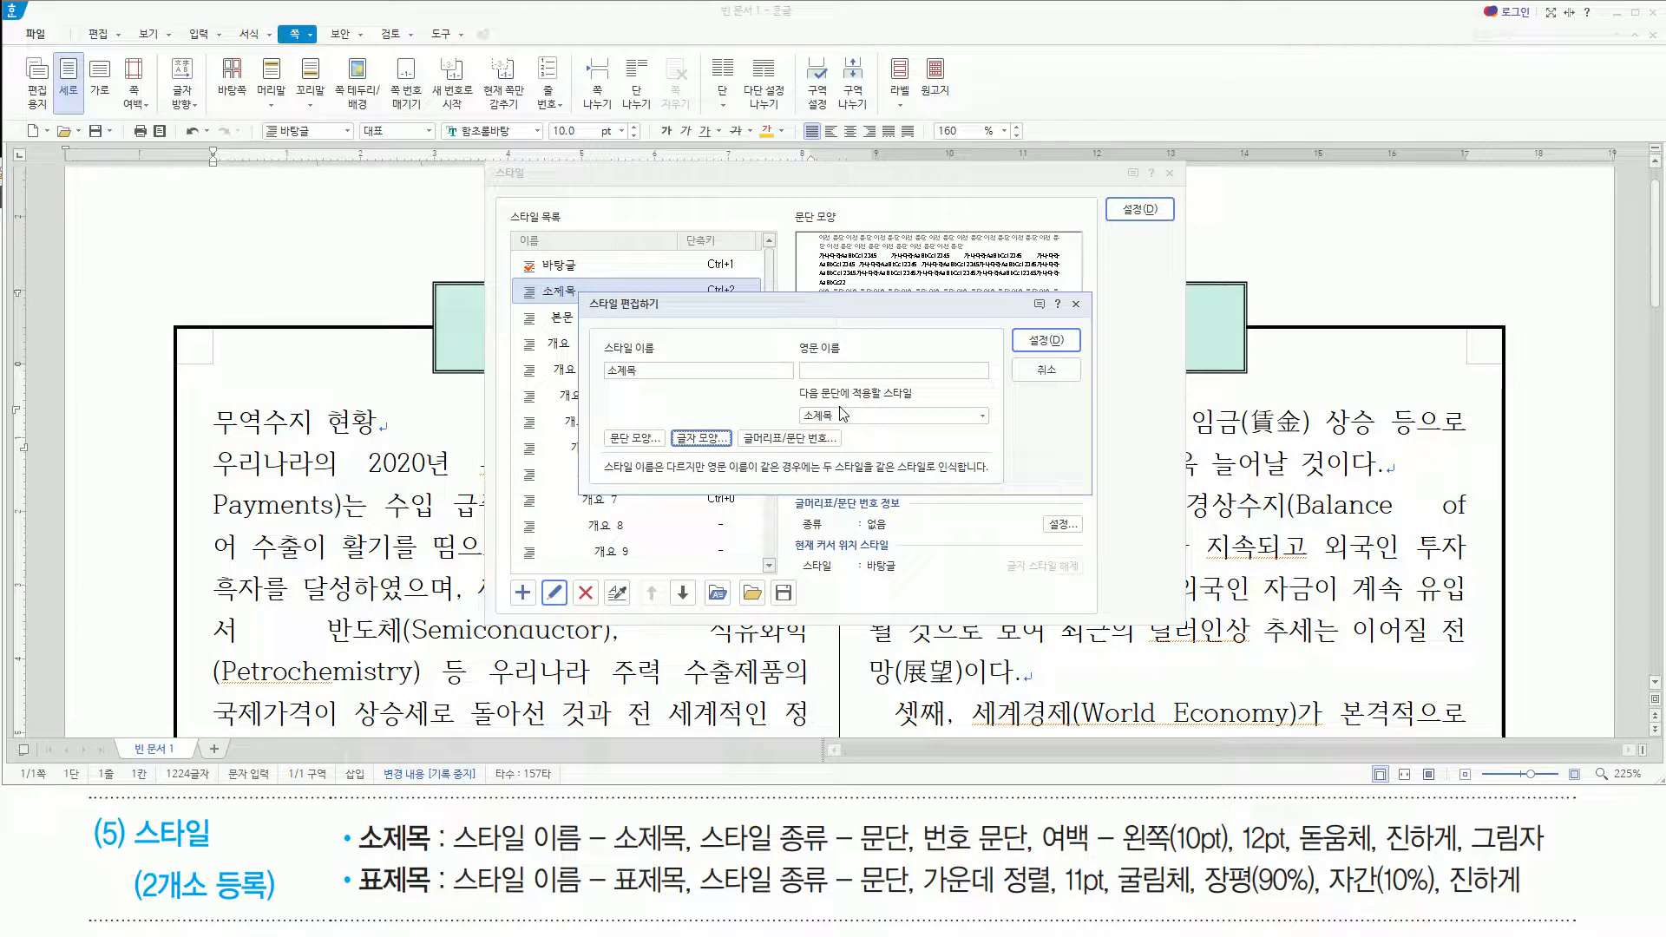
Save the 소제목 style's edits and apply the style to the "무역수지 현황" heading line
mouse_move(603, 417)
left_mouse_down()
mouse_move(661, 452)
mouse_move(842, 458)
left_mouse_up()
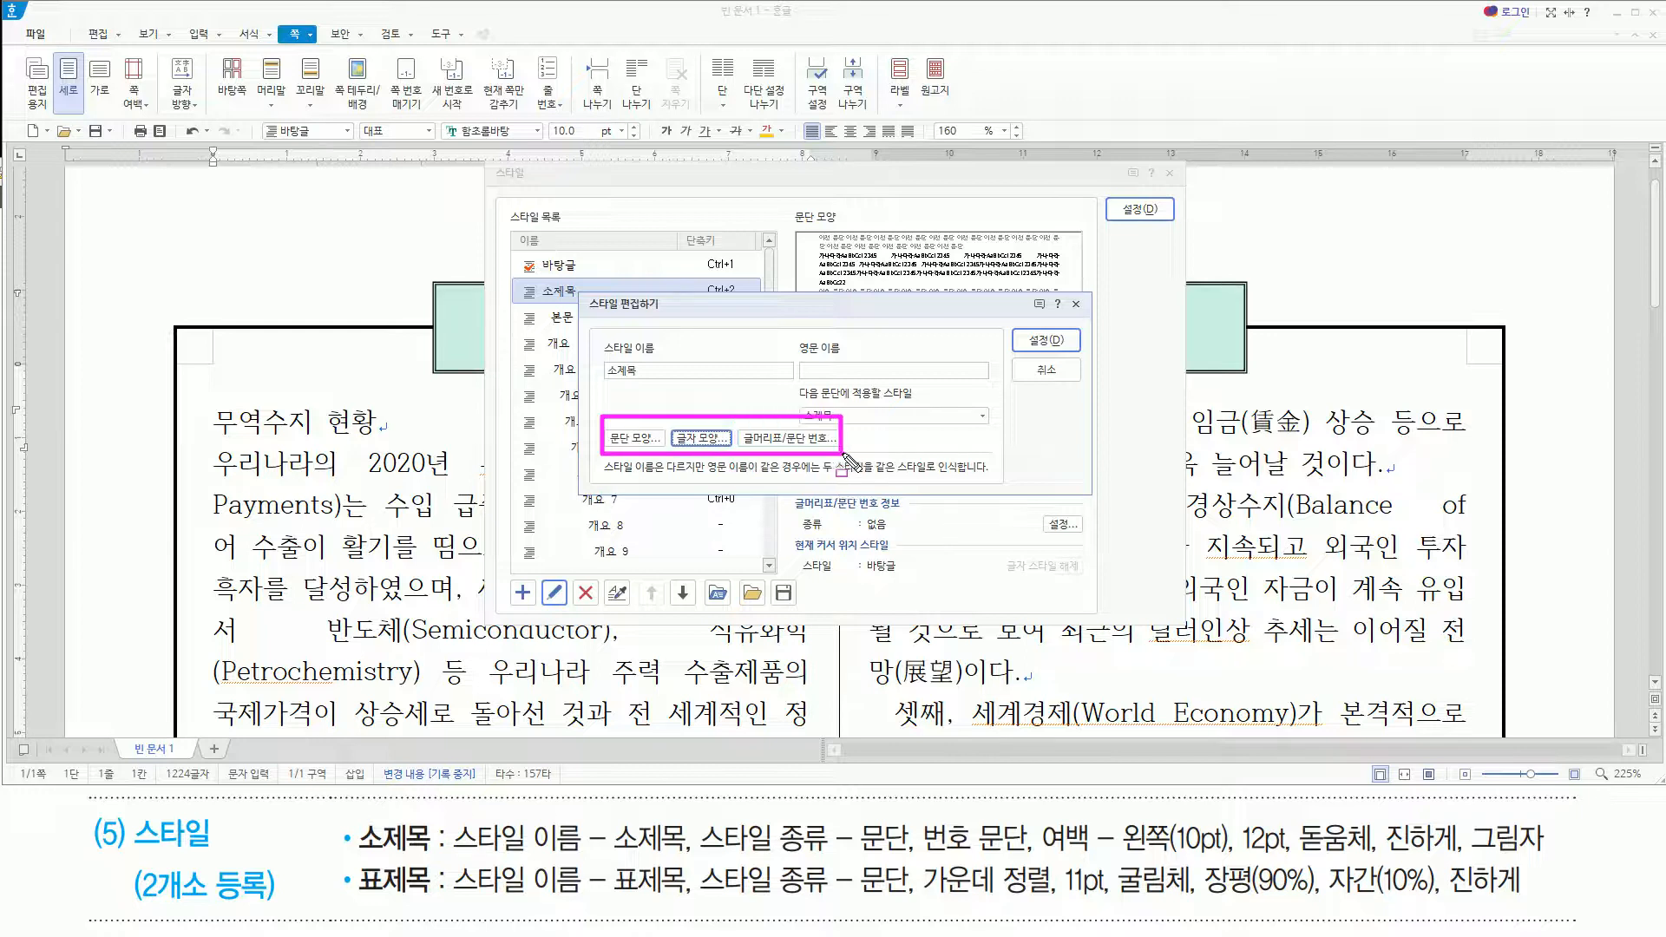
left_click_drag(1021, 329, 1061, 350)
left_click(1044, 339)
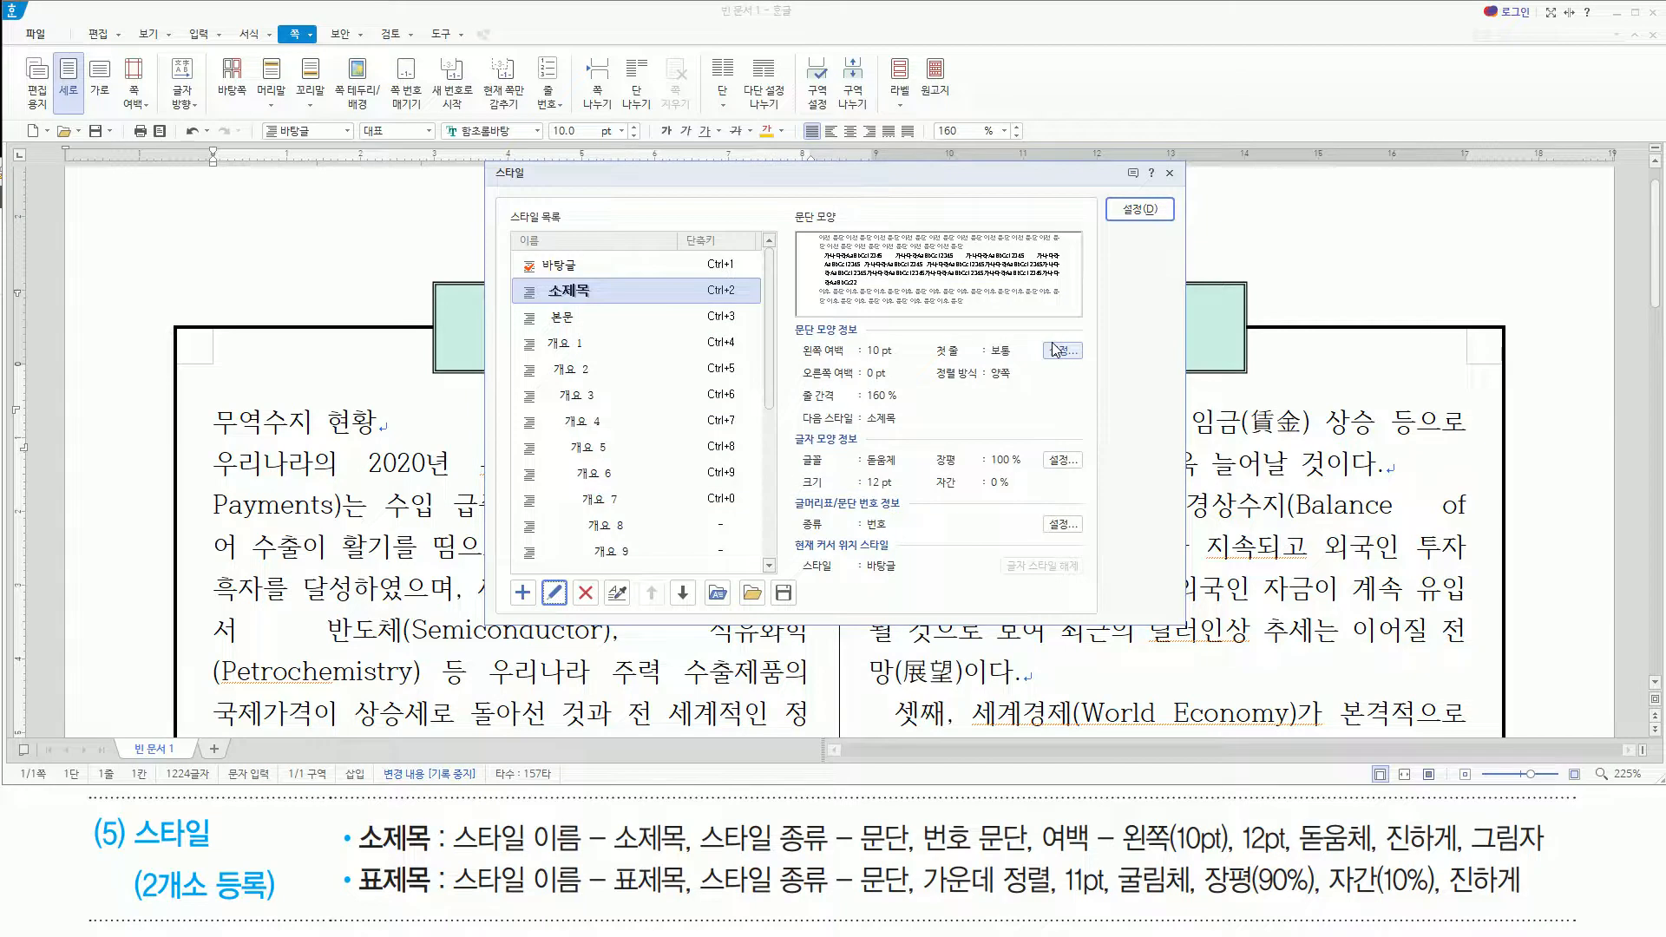
left_click(1139, 209)
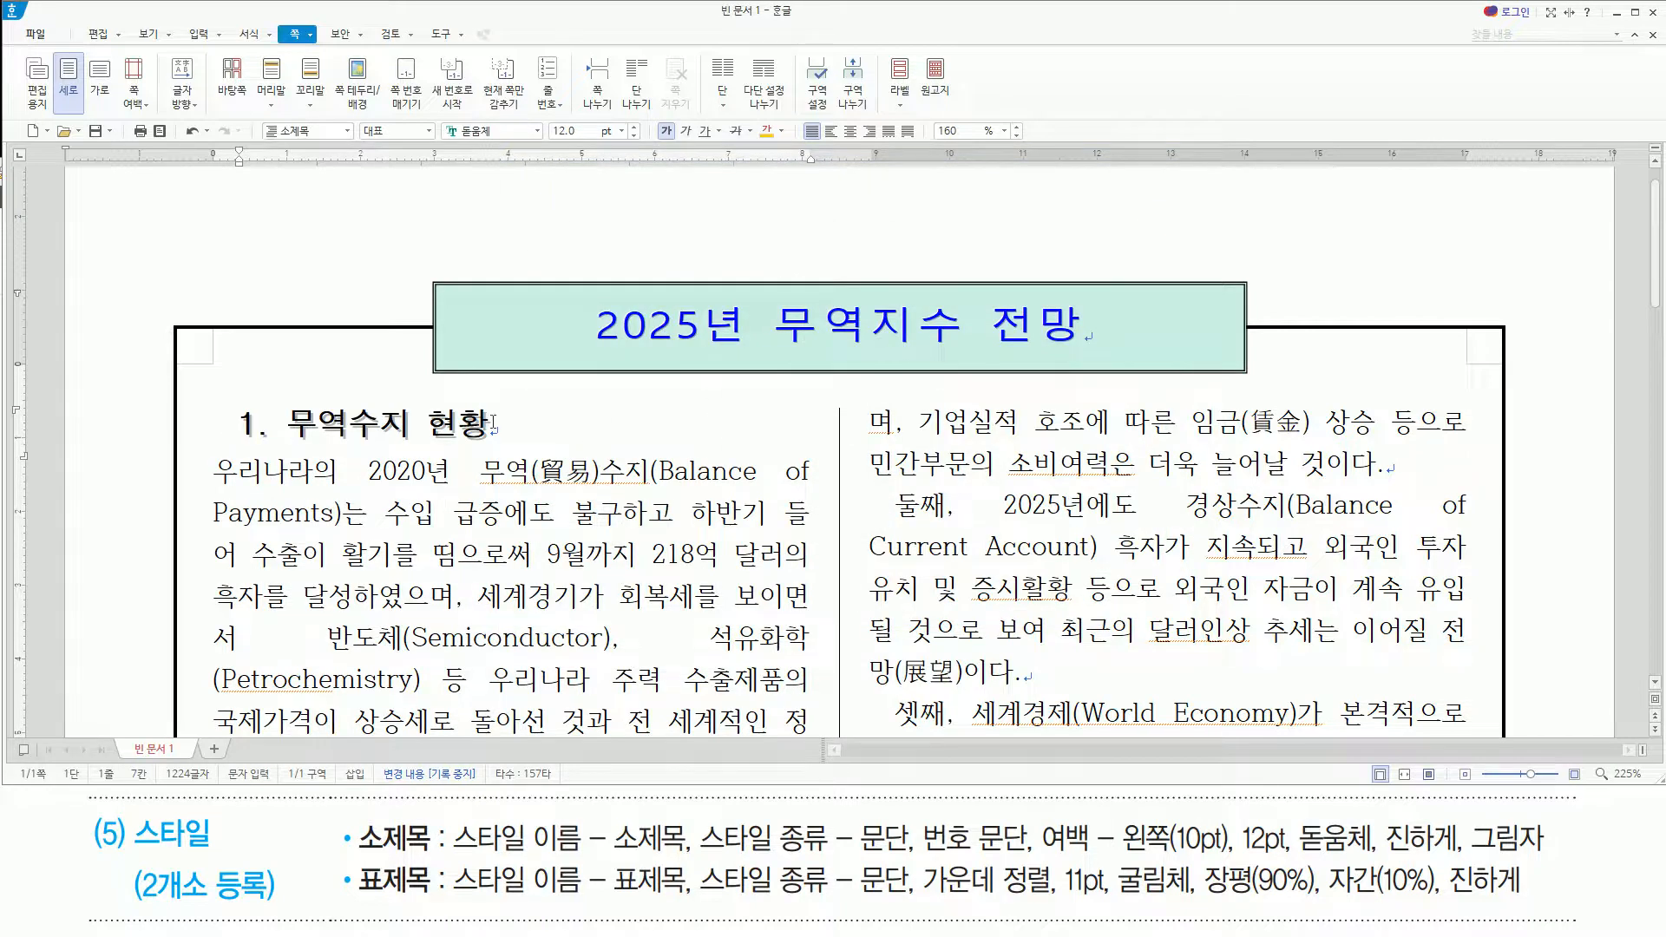
From the "※ 2025년 수출입 및 경상수지 전망" line above the table, add a new paragraph-type (문단) style named 표제목
scroll(493, 424, "down", 10)
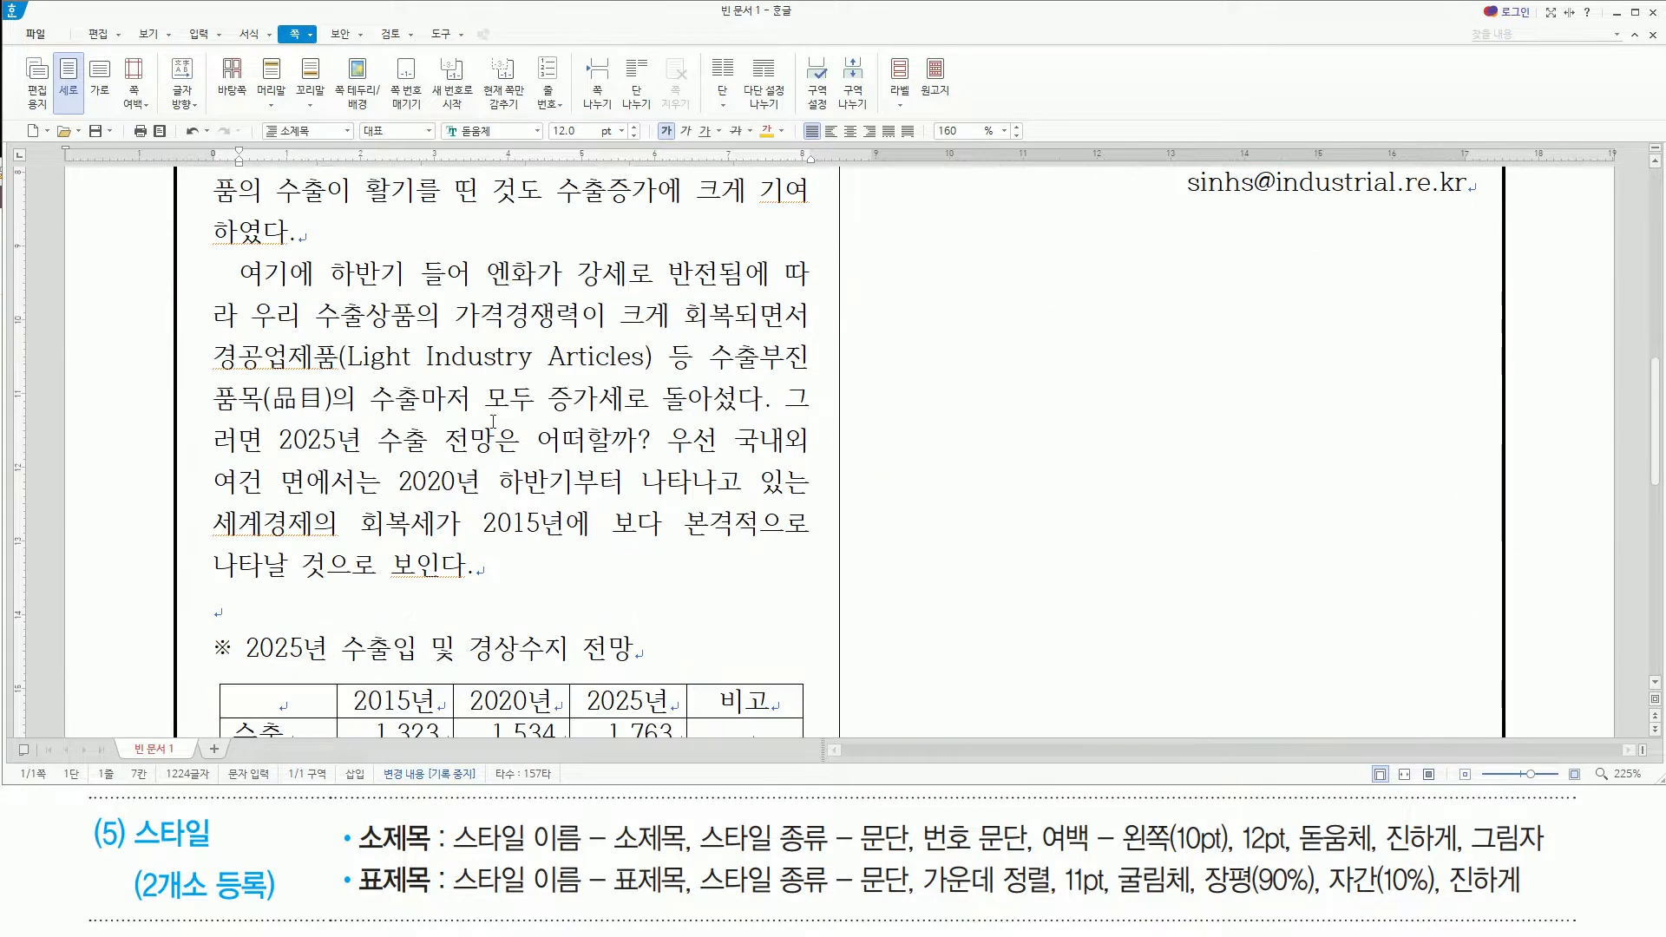
left_click_drag(202, 633, 646, 665)
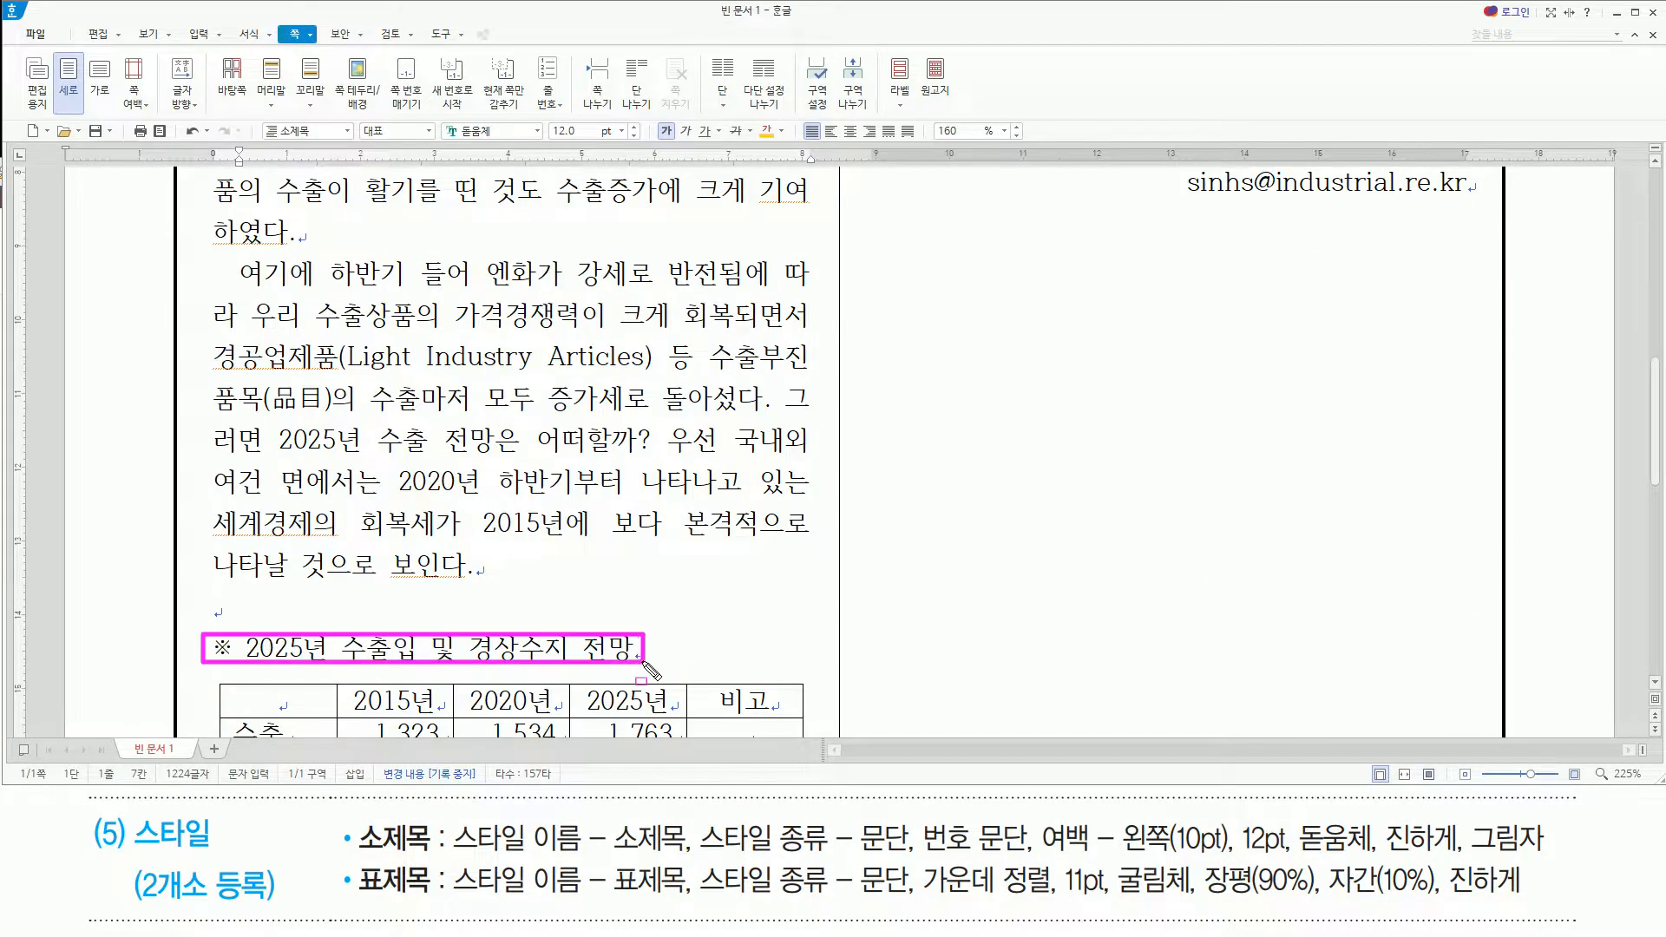
key("Escape")
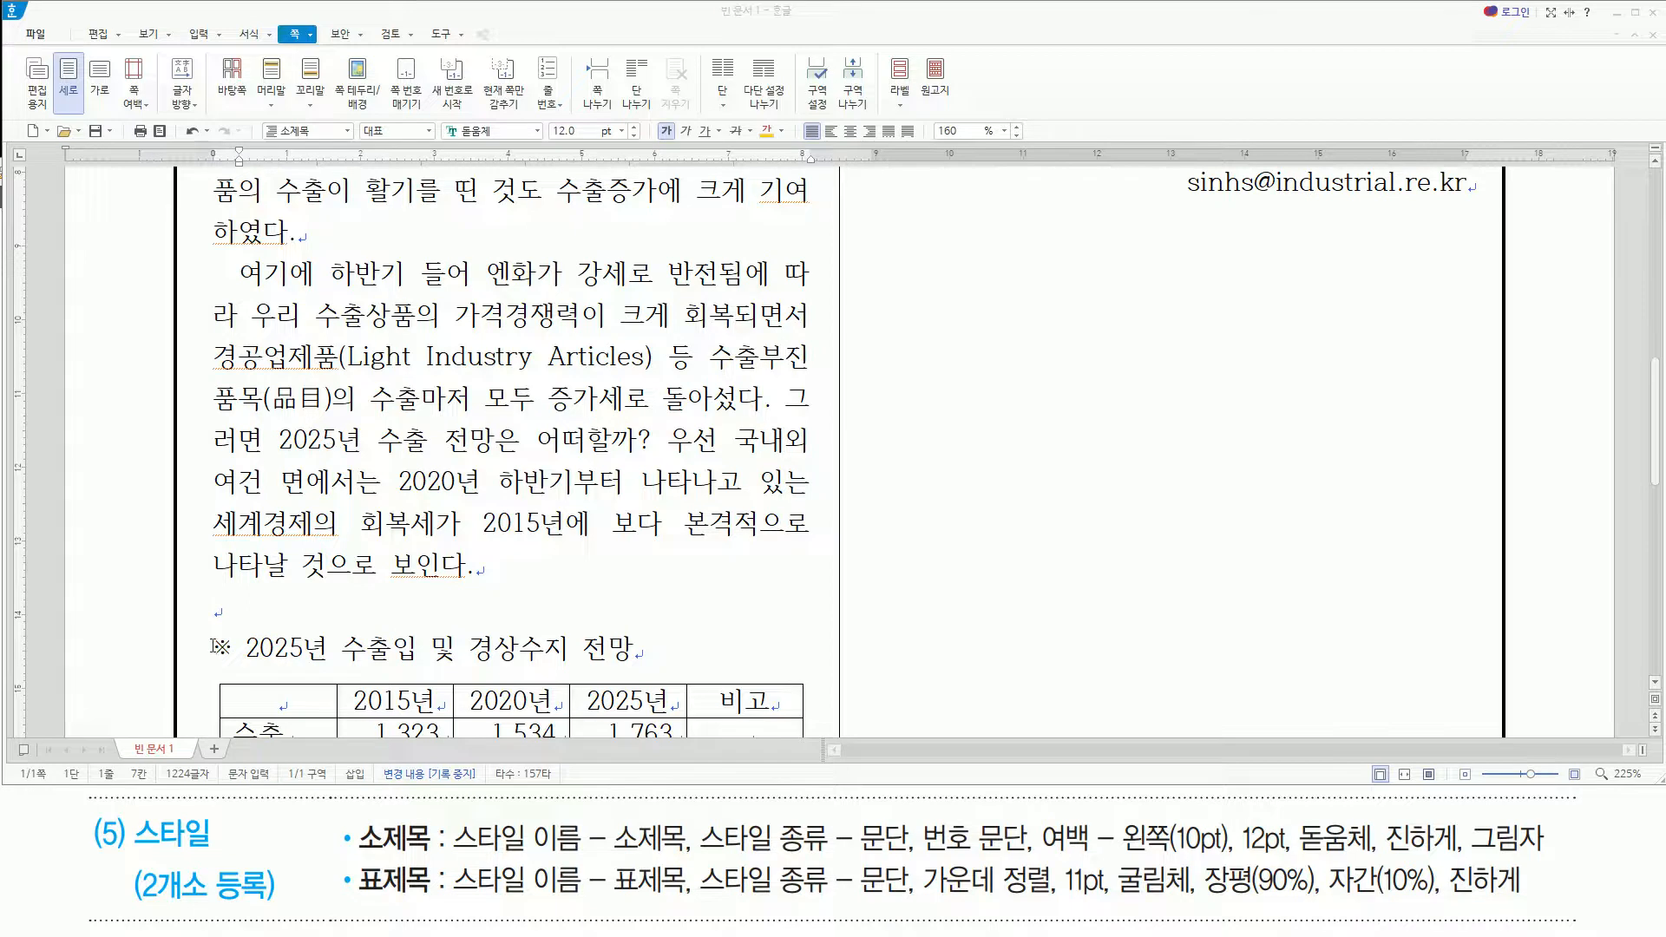
left_click(215, 647)
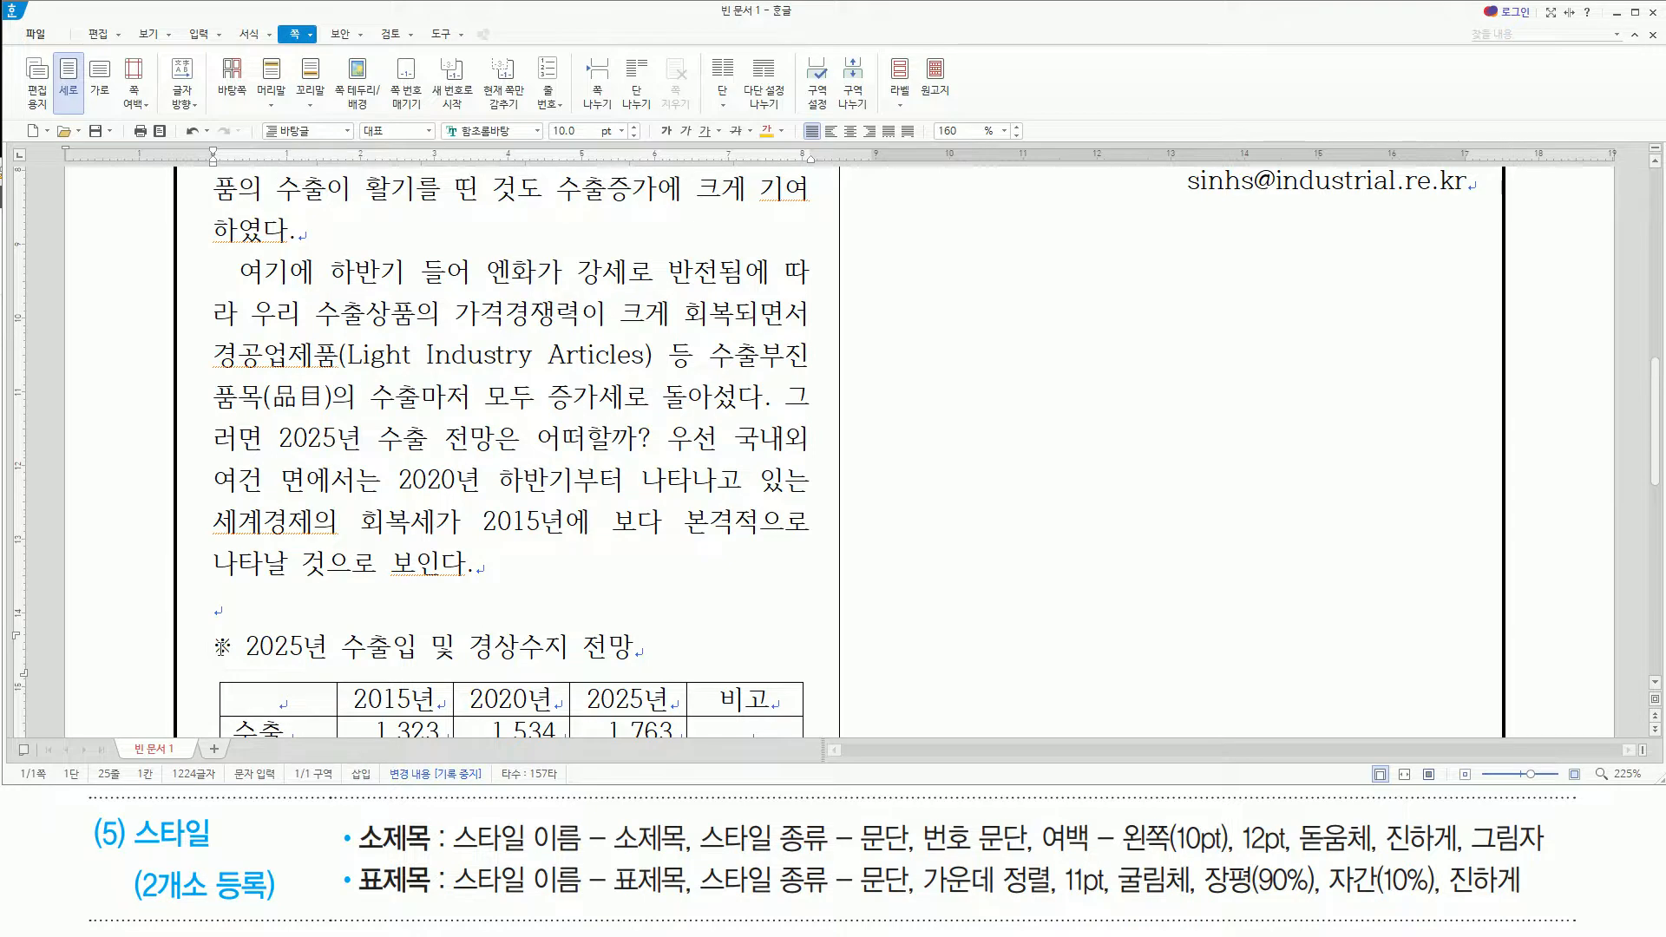
key("F6")
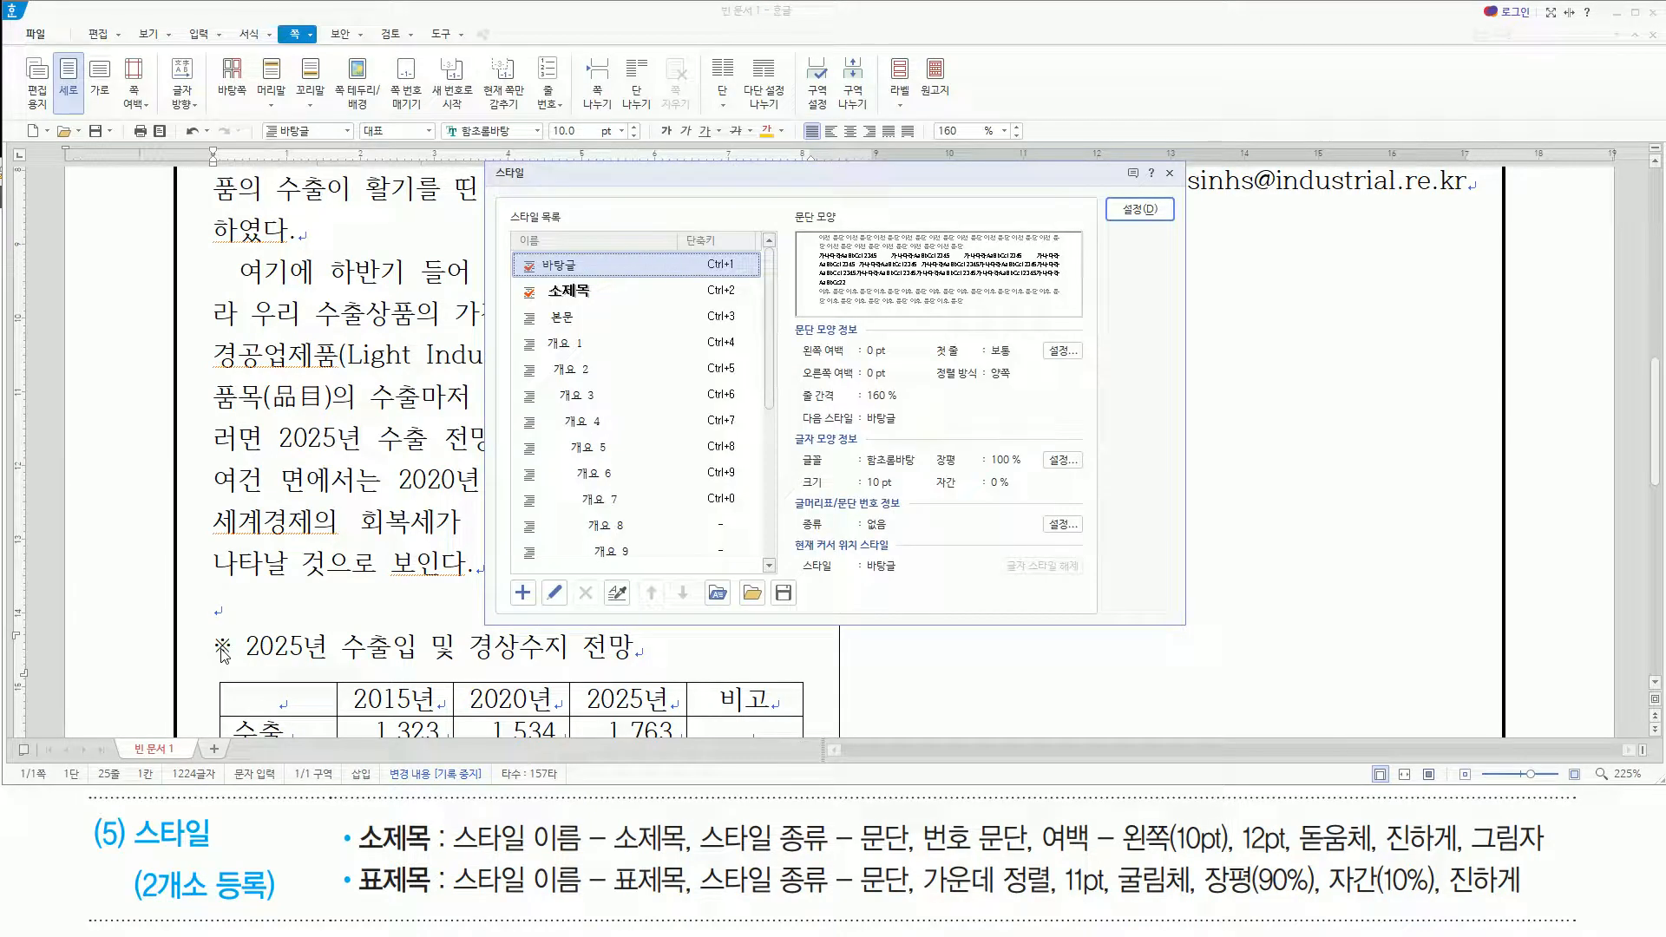
key("alt")
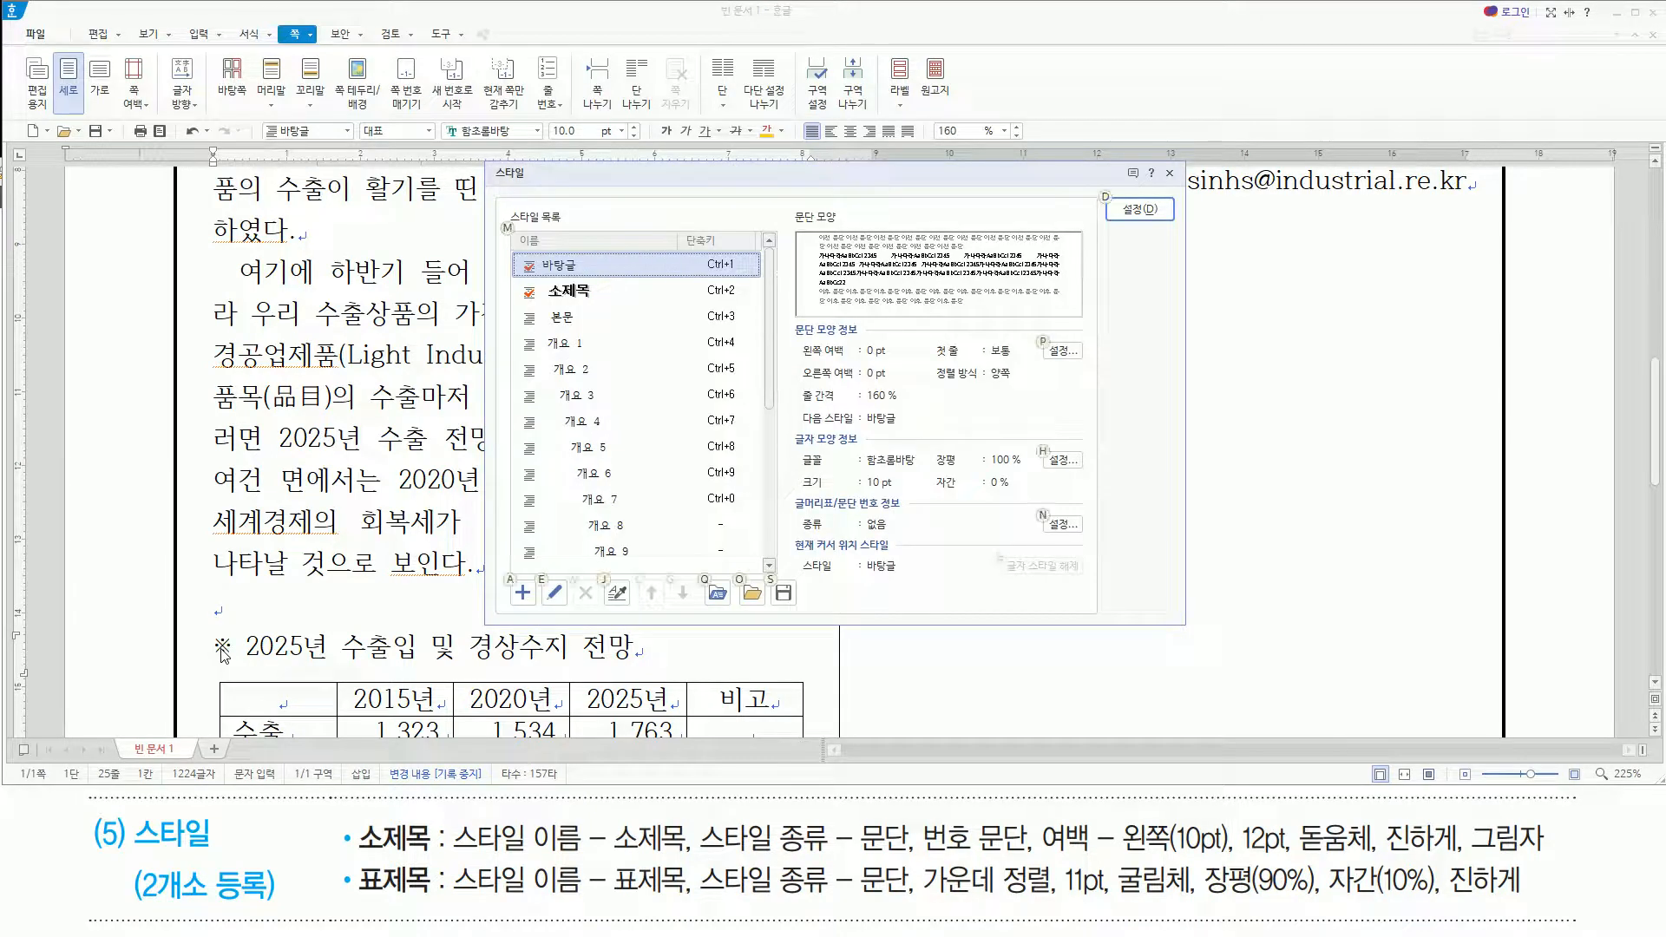
type("a")
type("표제목")
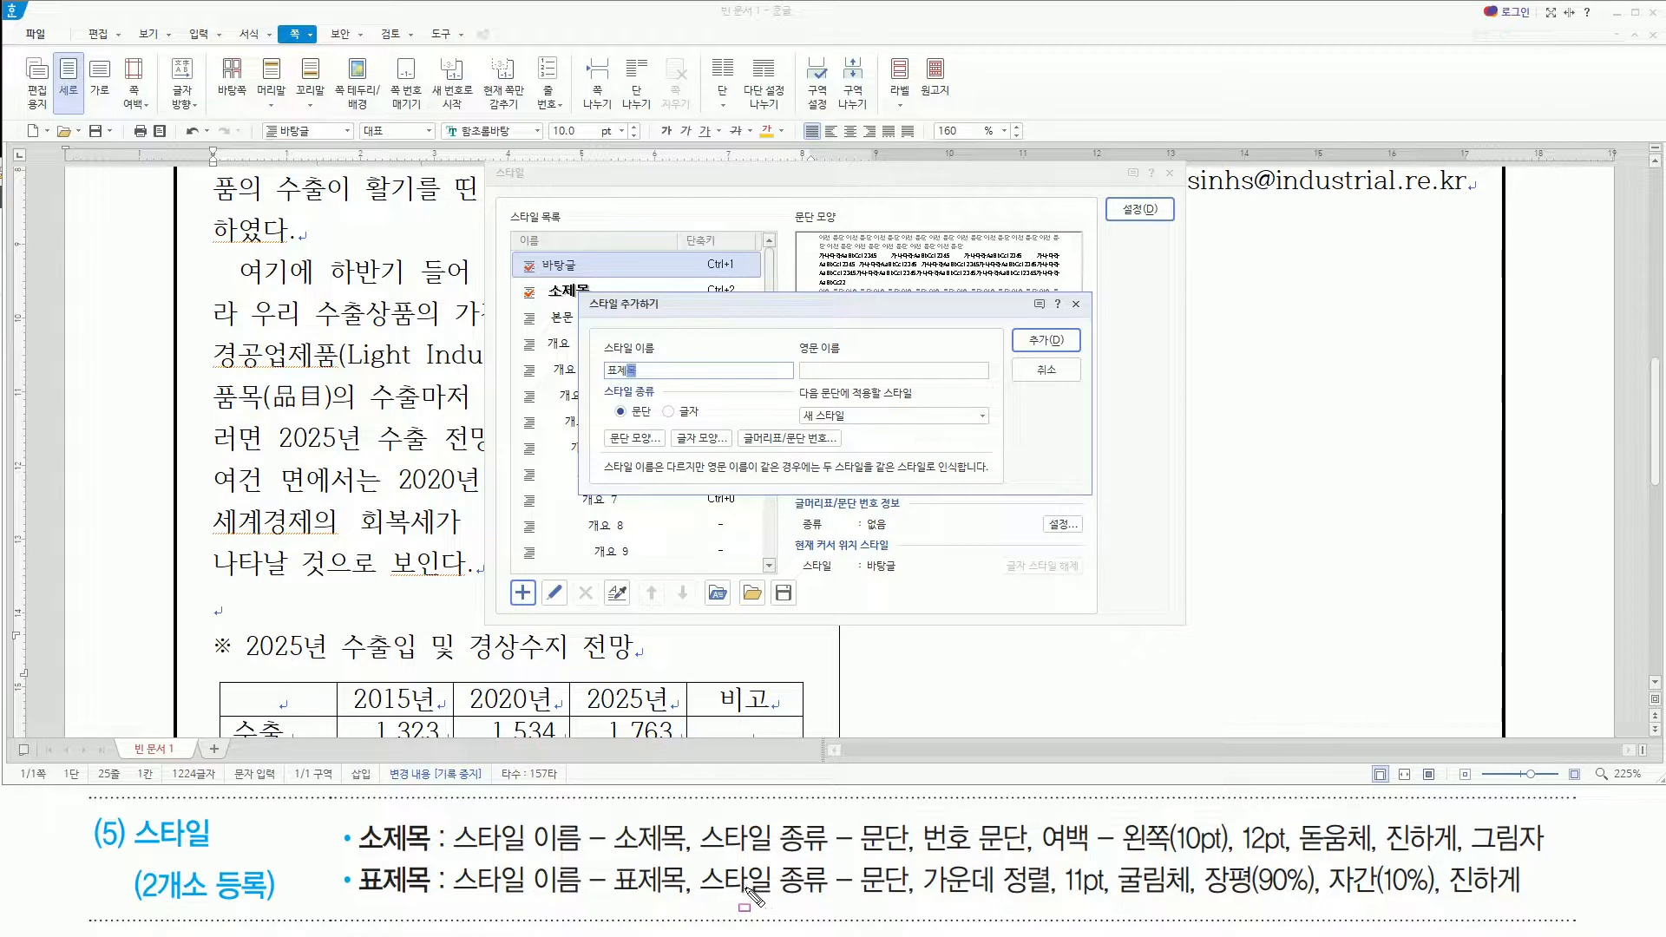
left_click_drag(704, 903, 911, 903)
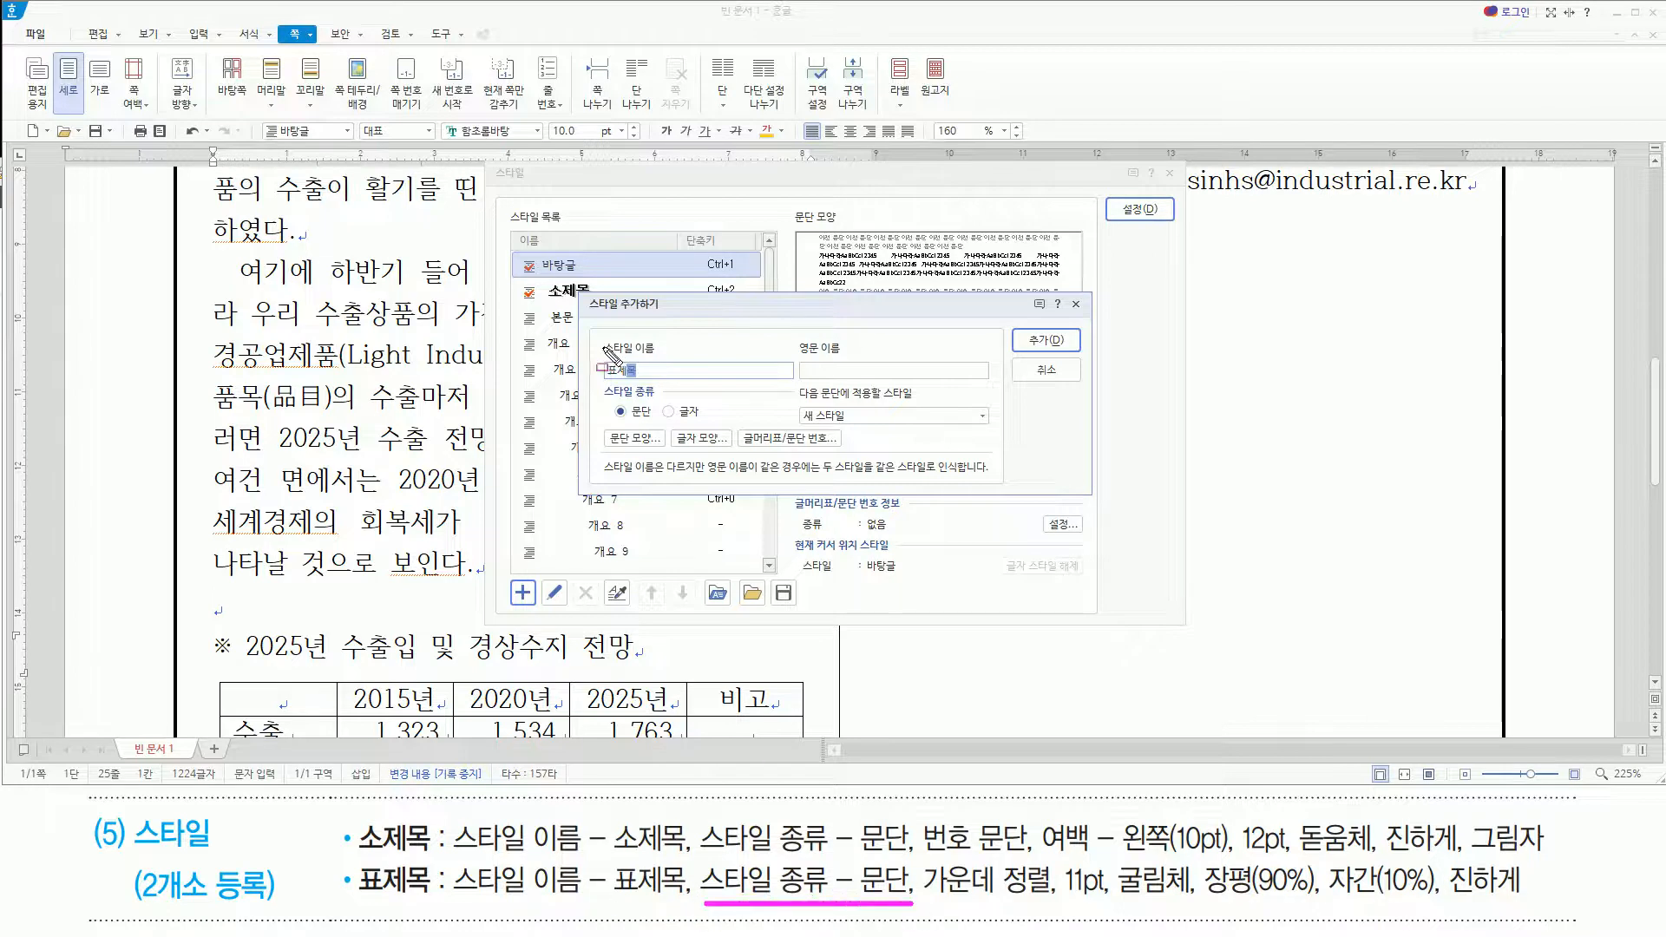
mouse_move(597, 339)
left_mouse_down()
mouse_move(662, 387)
mouse_move(673, 438)
mouse_move(663, 425)
left_mouse_up()
key("Escape")
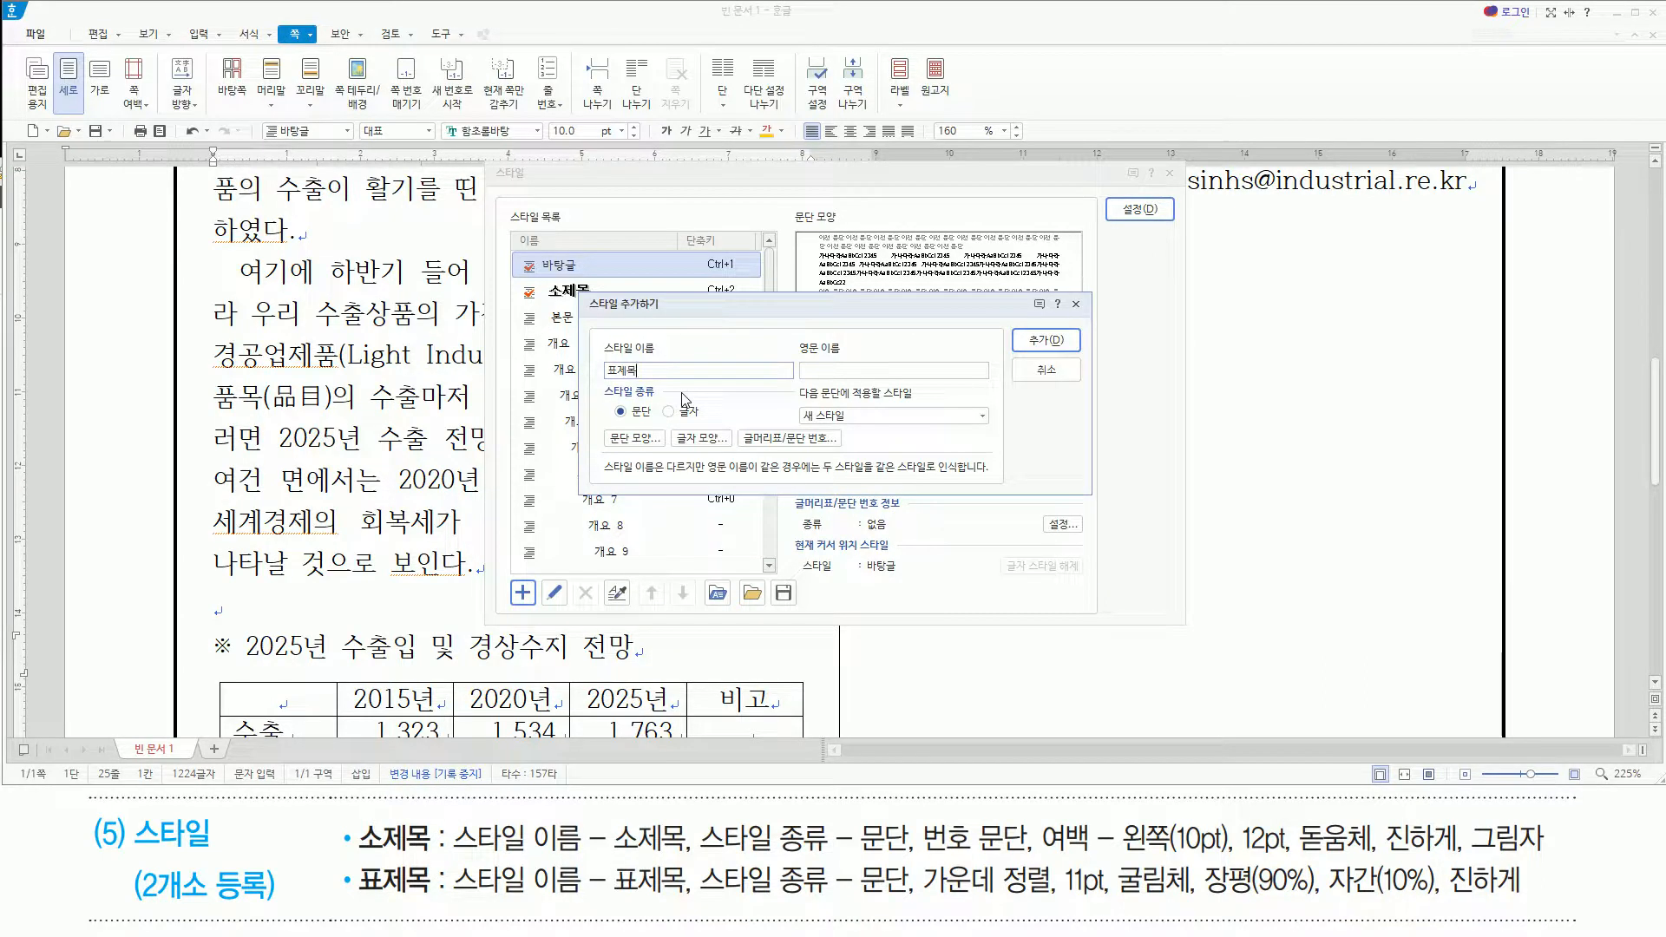
key("Return")
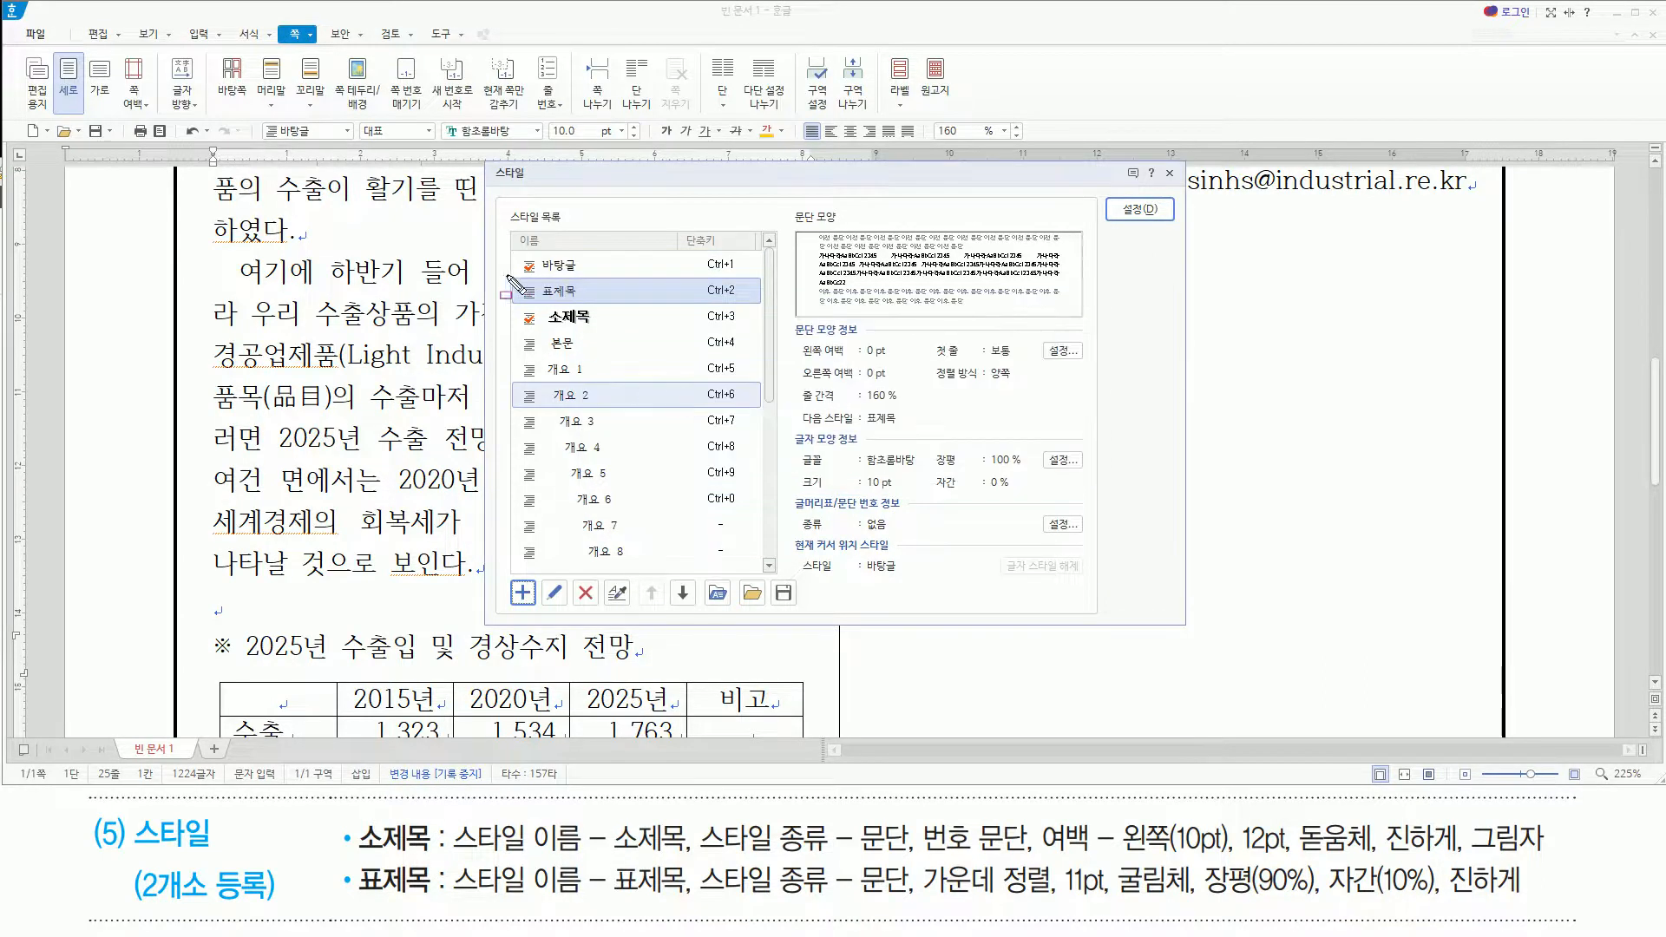
Edit the 표제목 style's paragraph format to use center alignment (가운데 정렬)
left_click_drag(517, 276, 598, 310)
key("Escape")
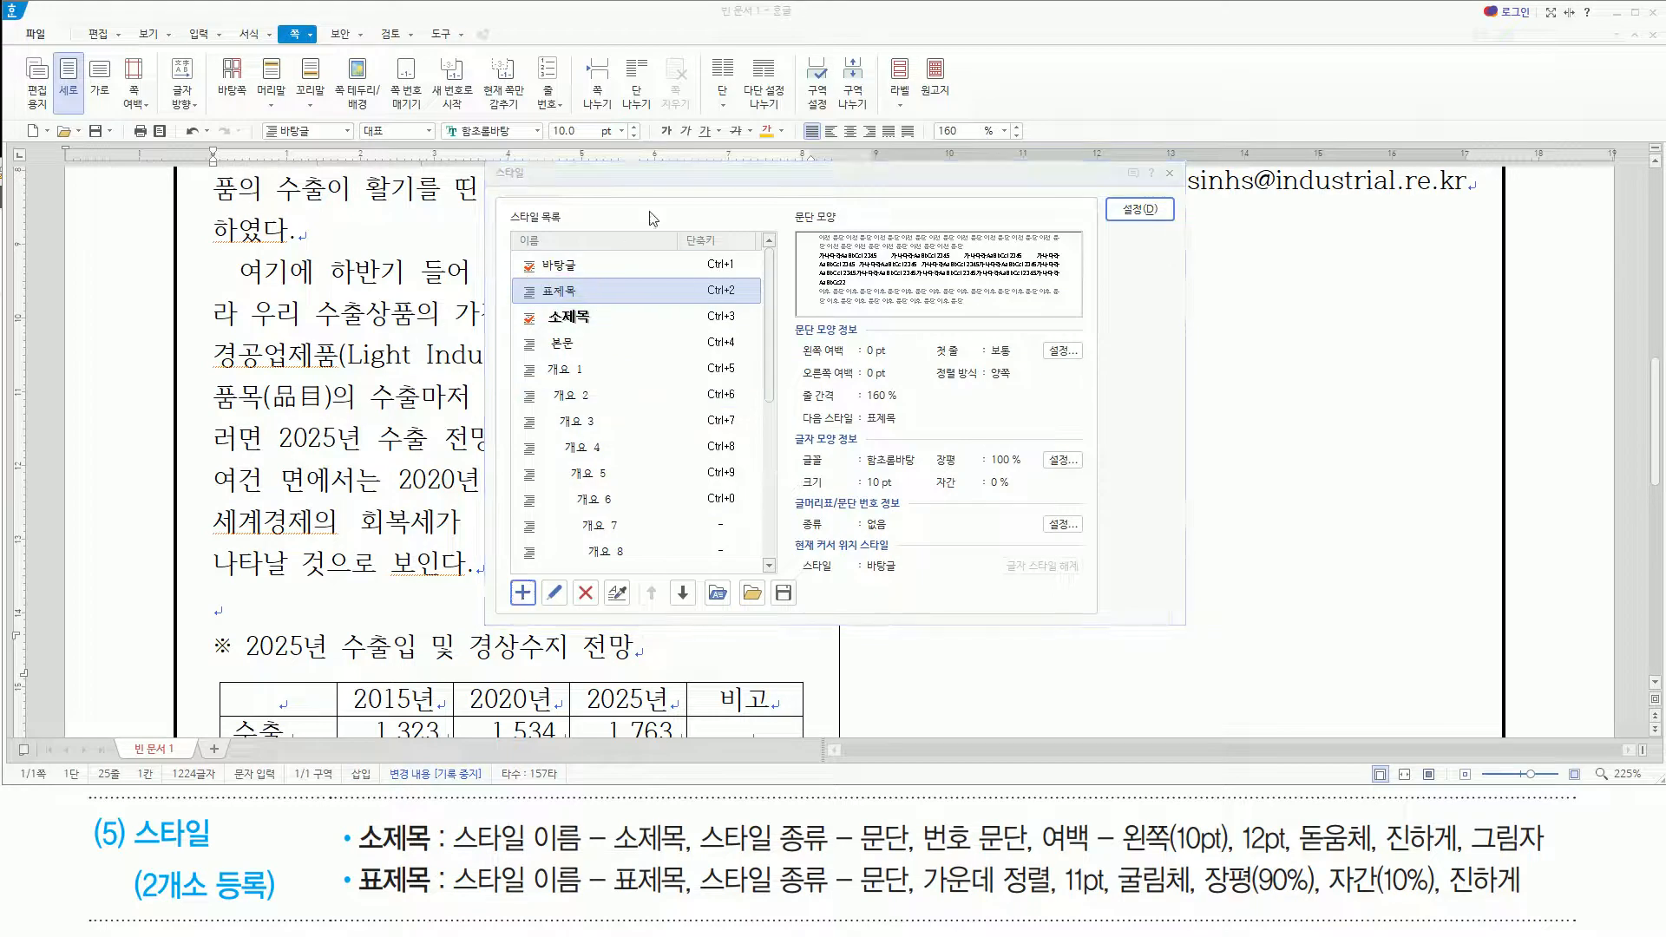
key("alt")
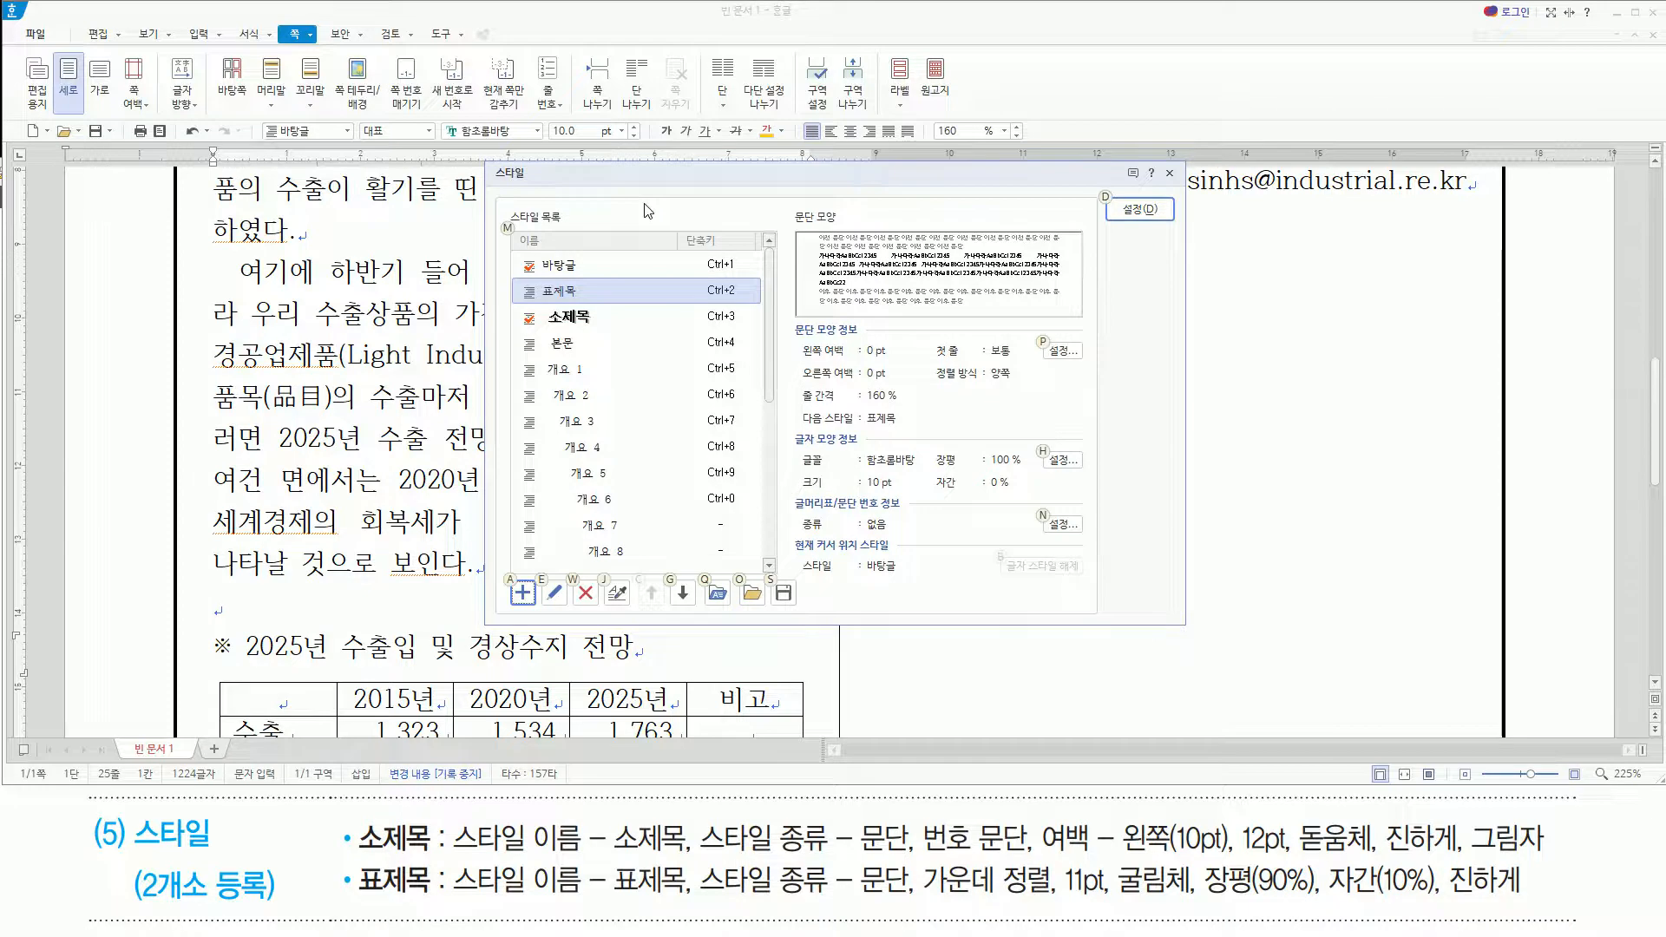
key("e")
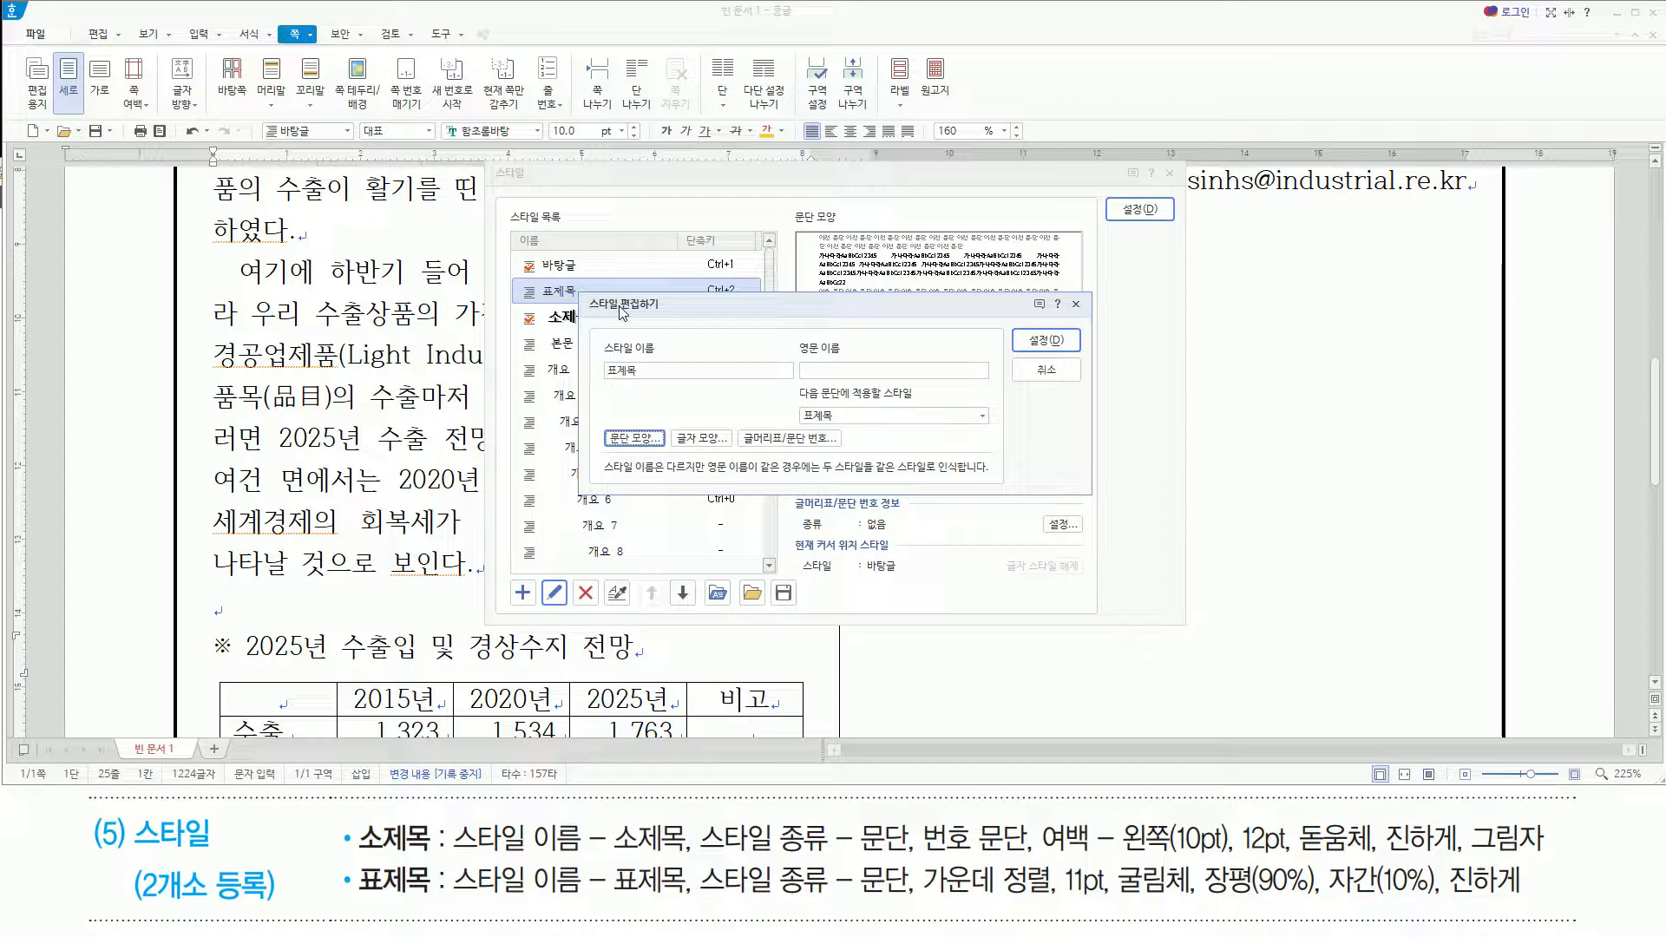
left_click_drag(925, 899, 1531, 906)
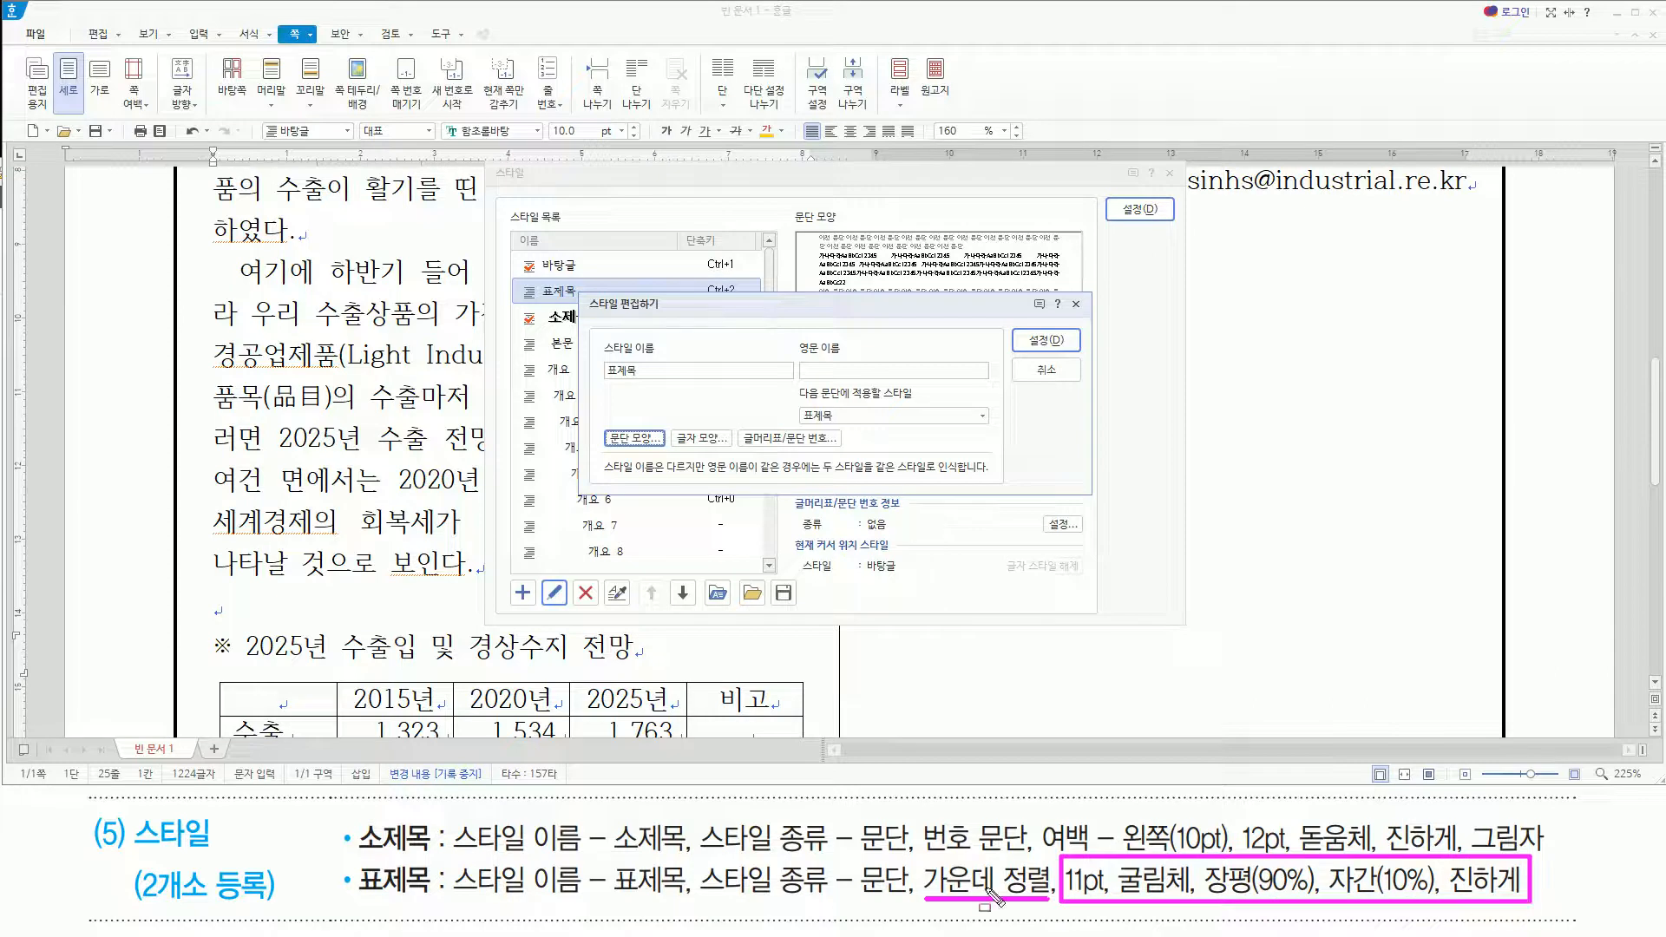
left_click_drag(606, 425, 723, 457)
key("Escape")
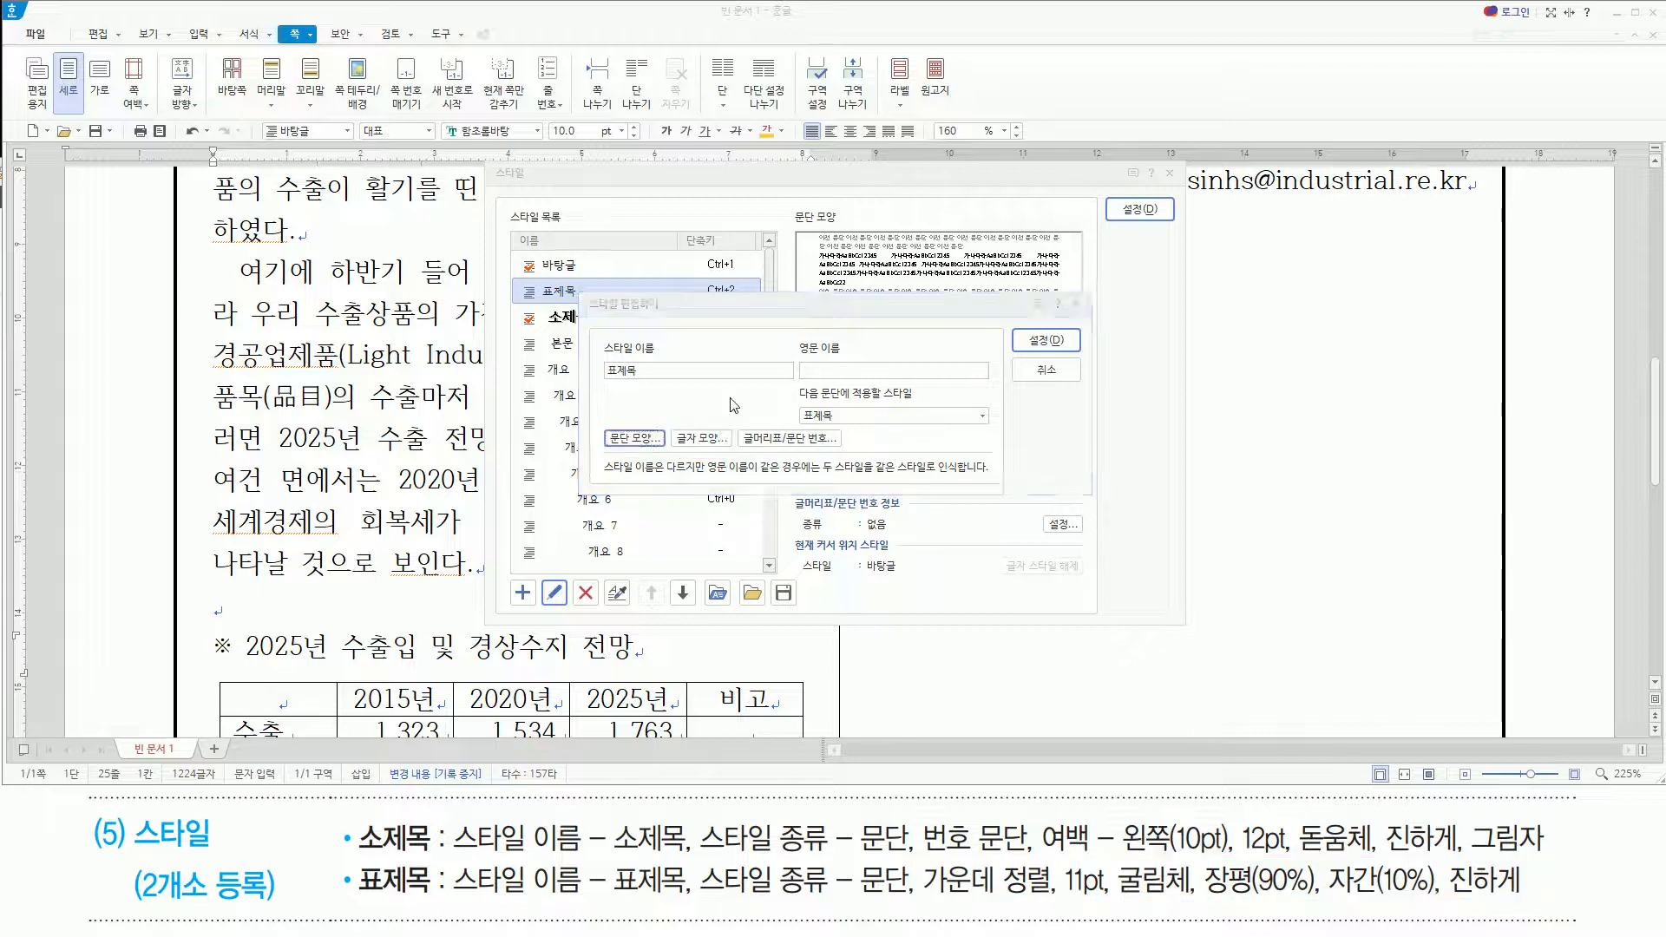
key("alt")
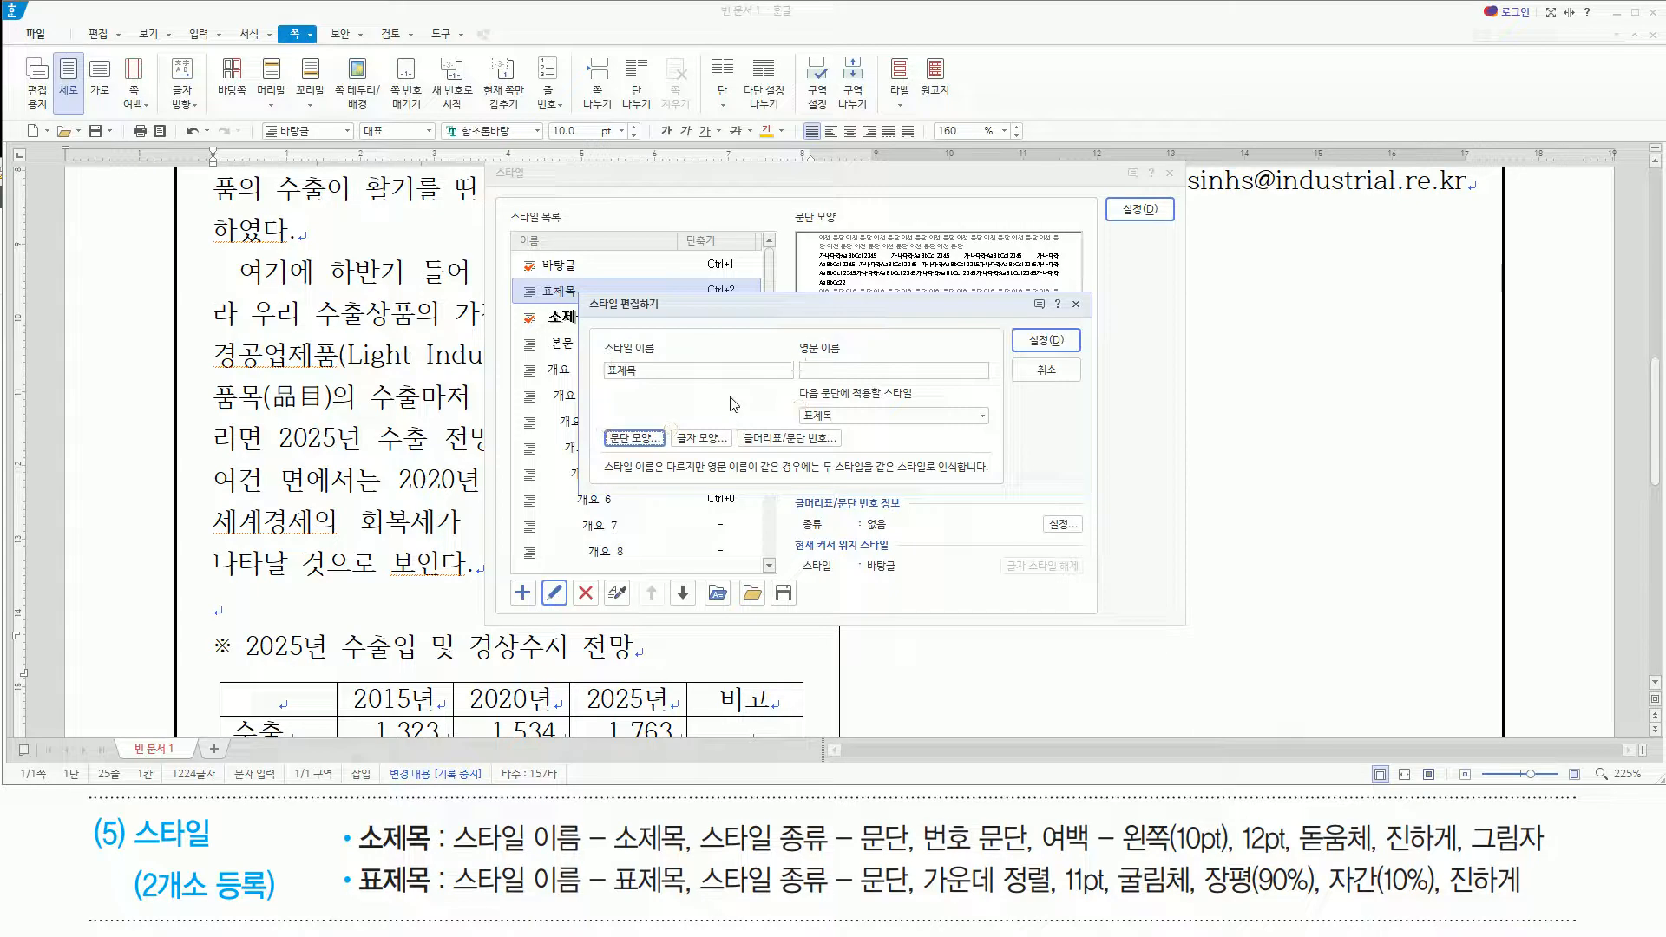
key("t")
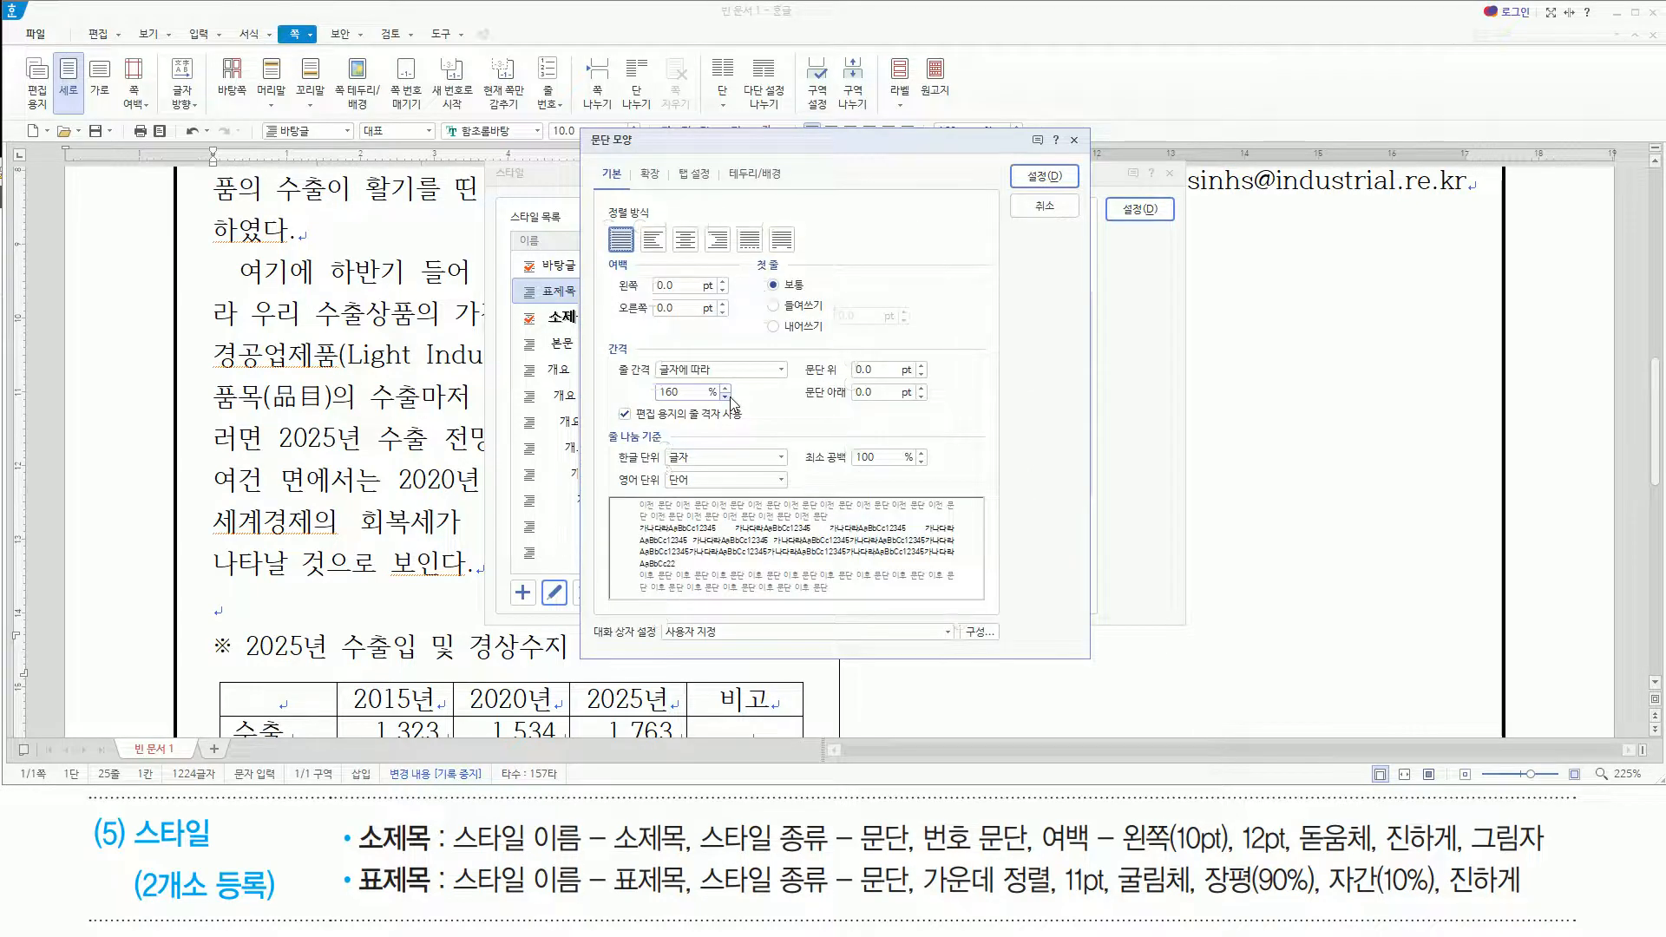
key("alt")
key("alt+c")
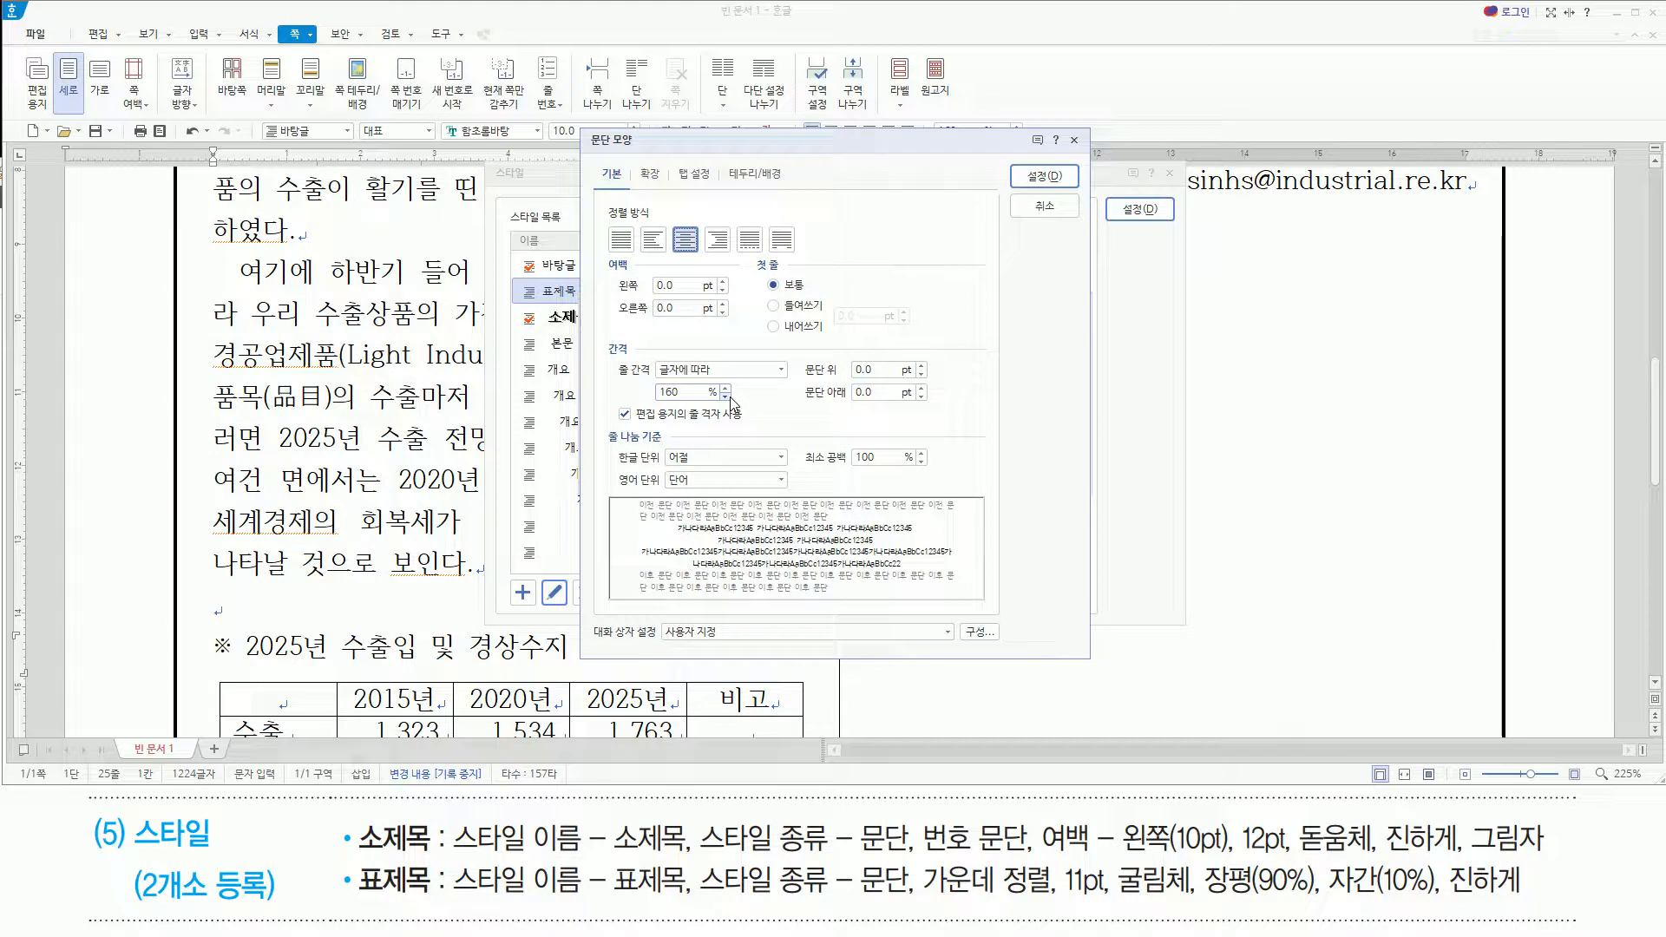
key("Return")
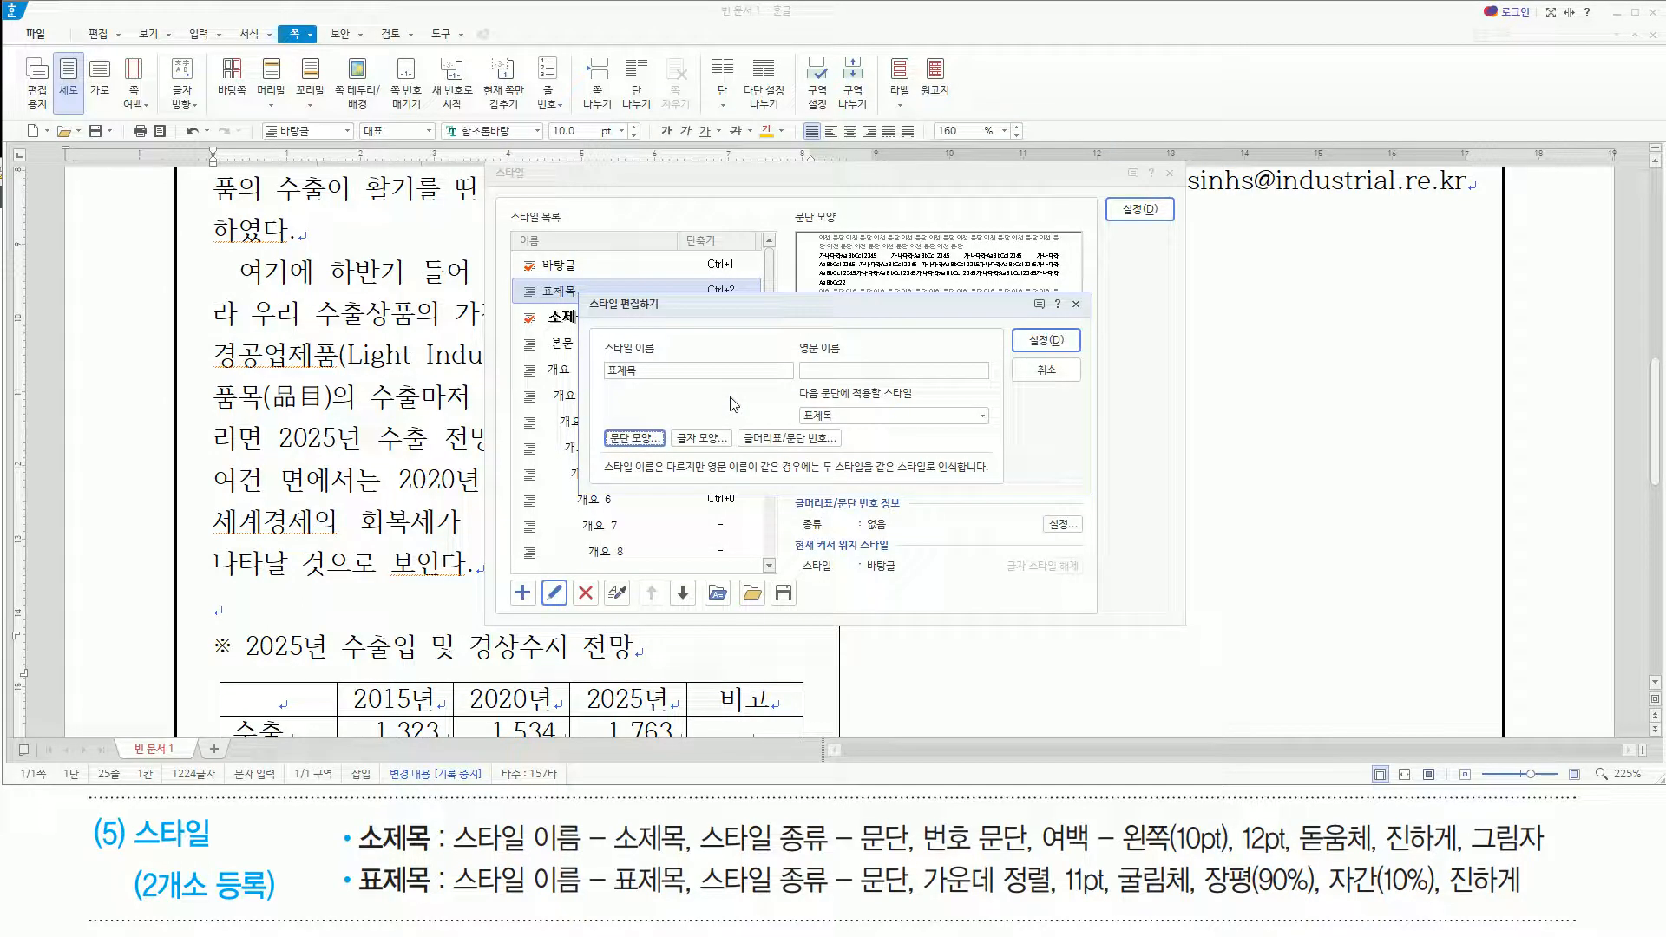
Set the 표제목 style's font to 굴림체 and its base size to 11 pt in its character format
key("alt")
key("l")
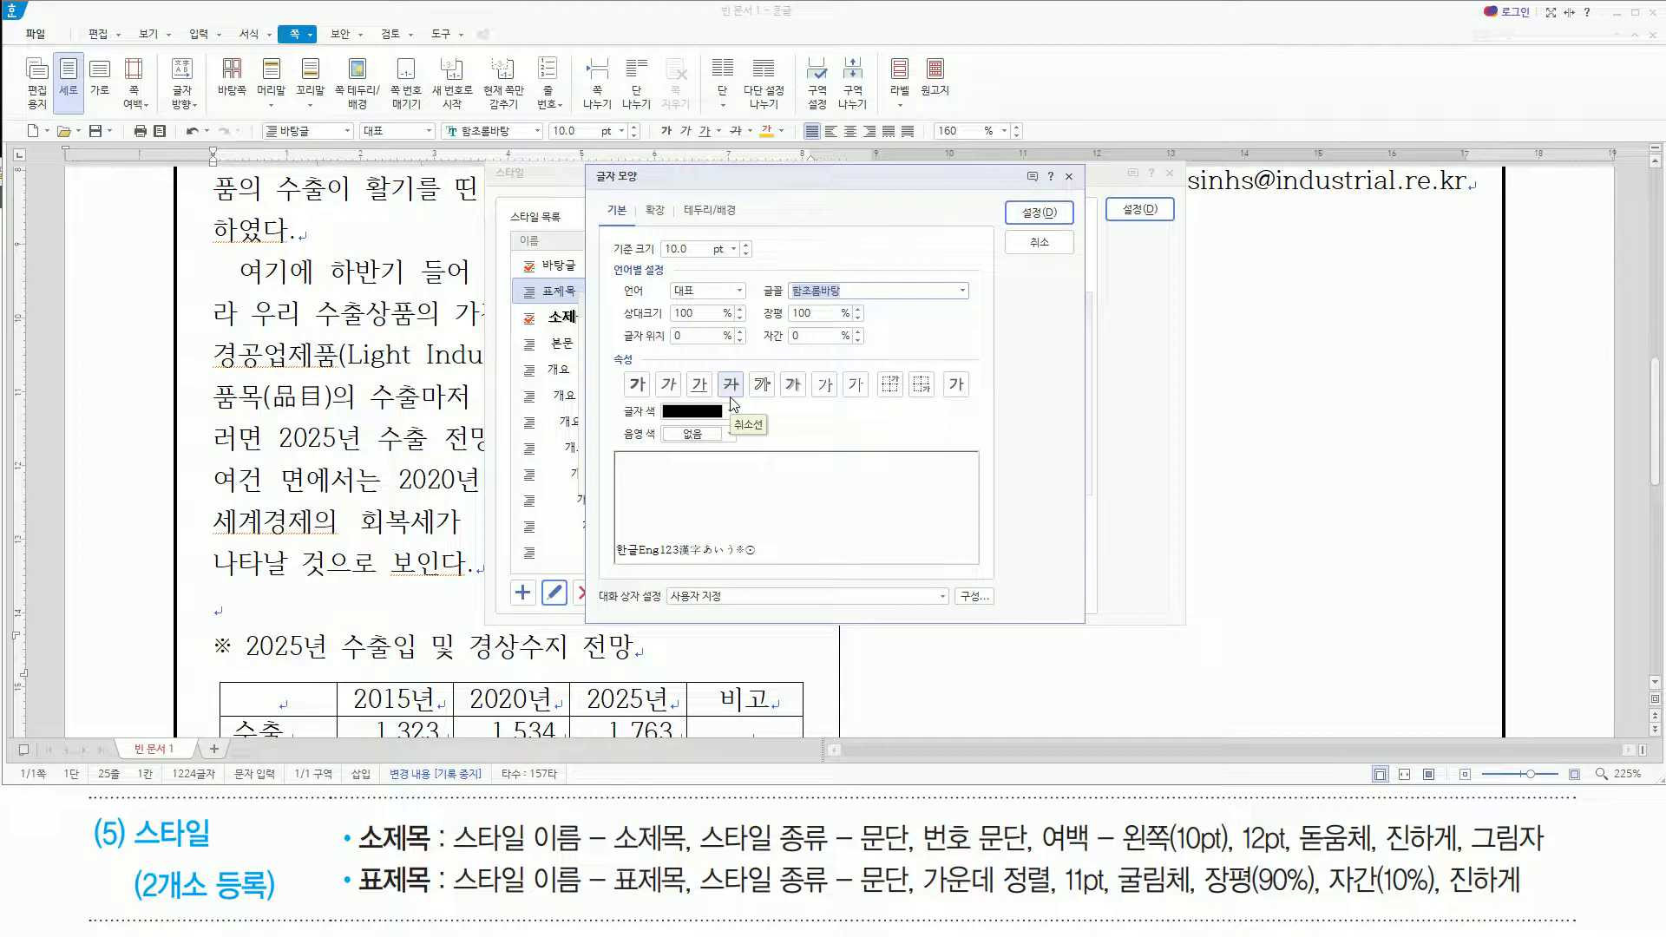
type("굴림체")
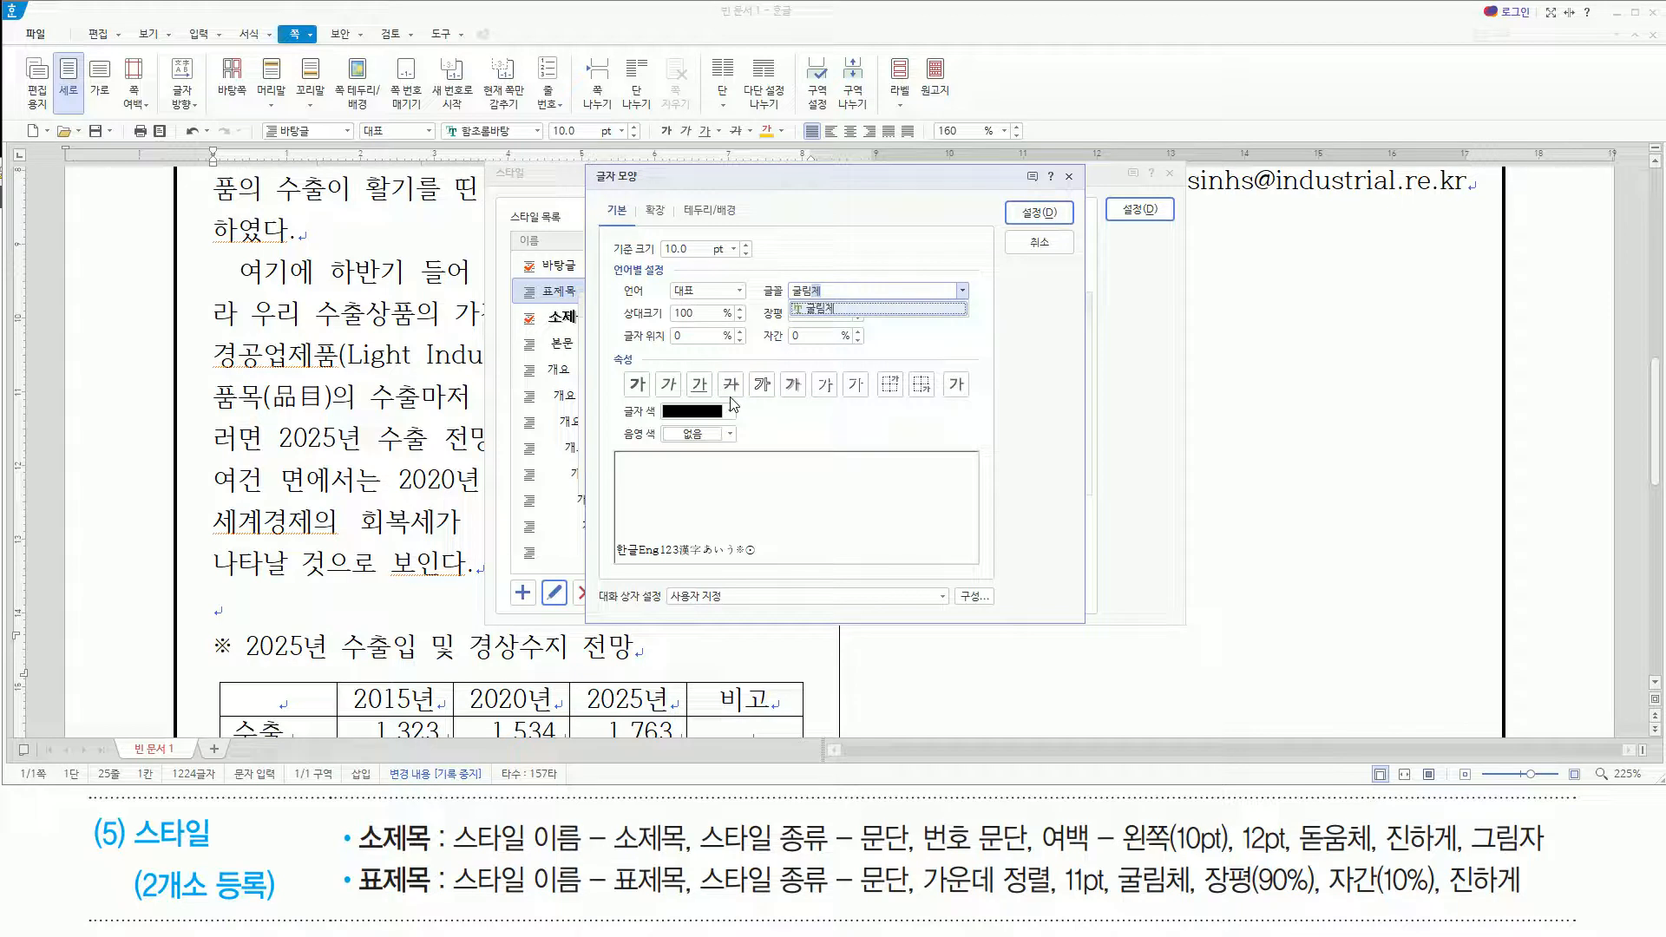
key("alt")
key("alt+z")
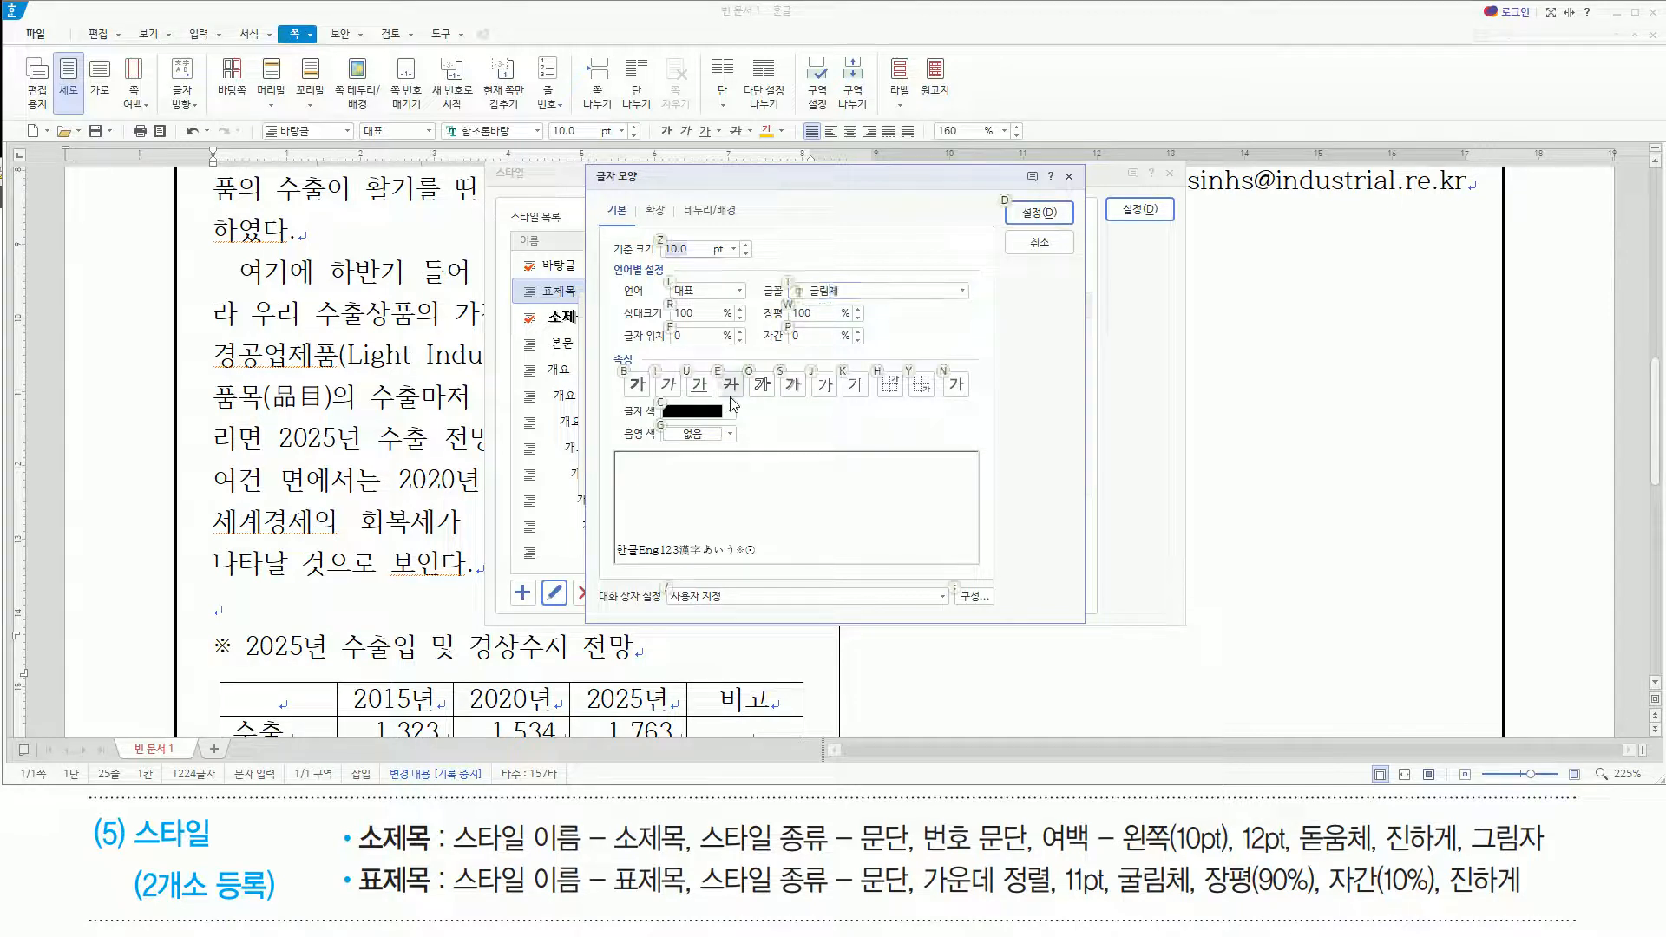
type("11")
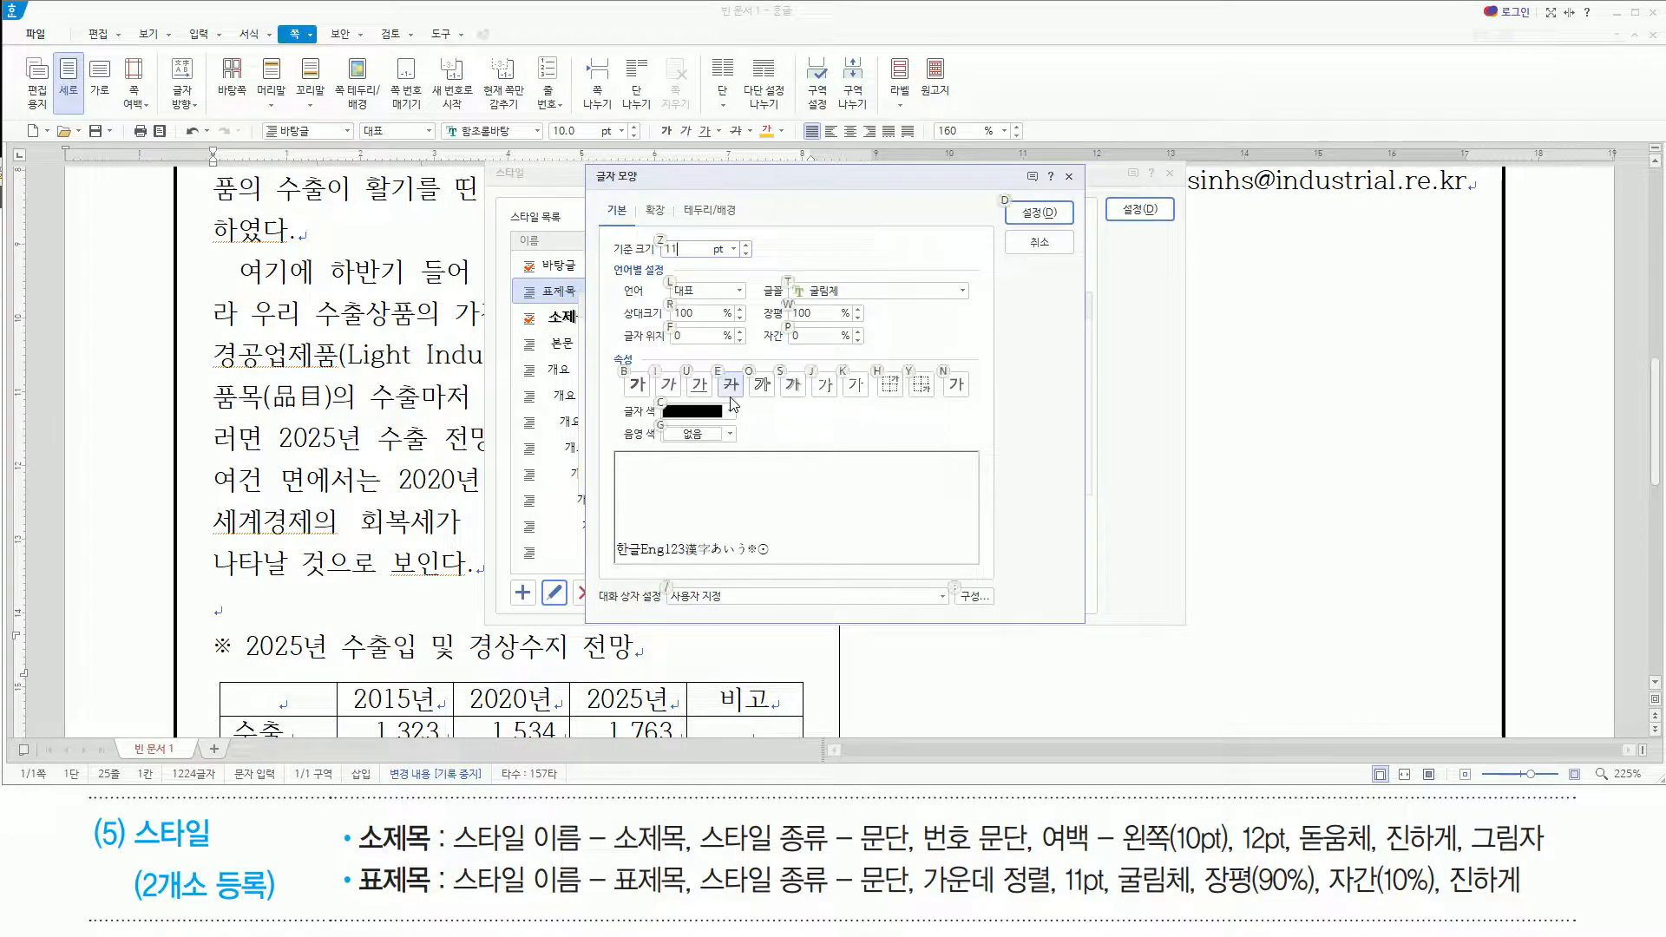
Set the 표제목 style's character width (장평) to 90% and letter spacing (자간) to 10%
key("alt")
type("w90")
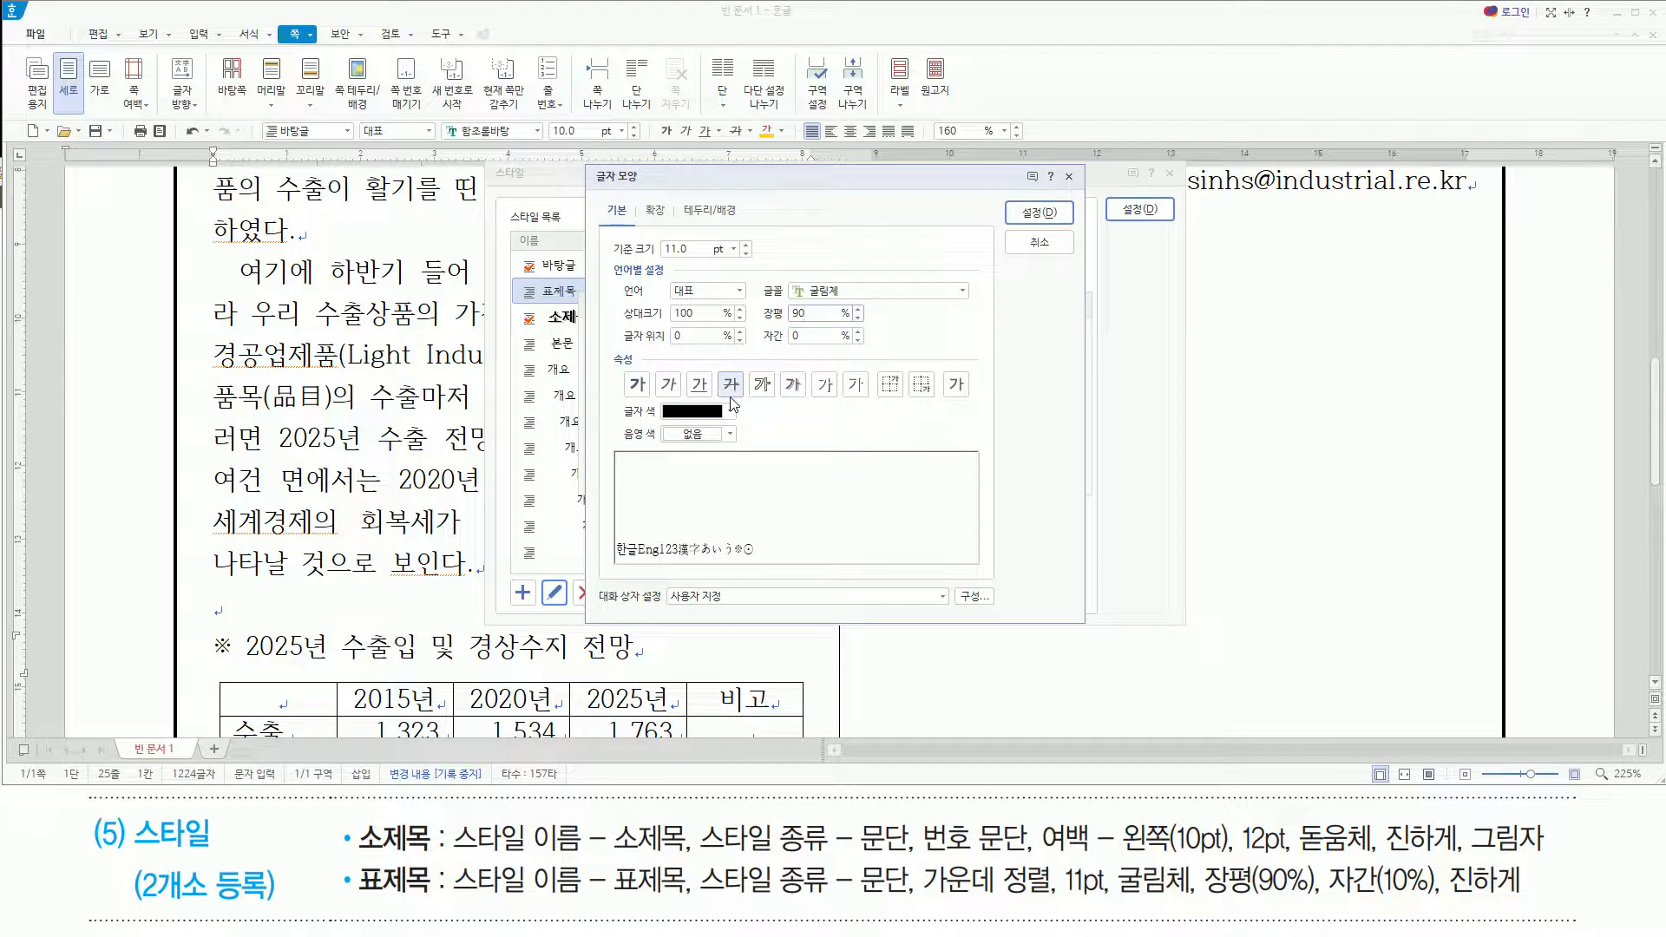
key("alt")
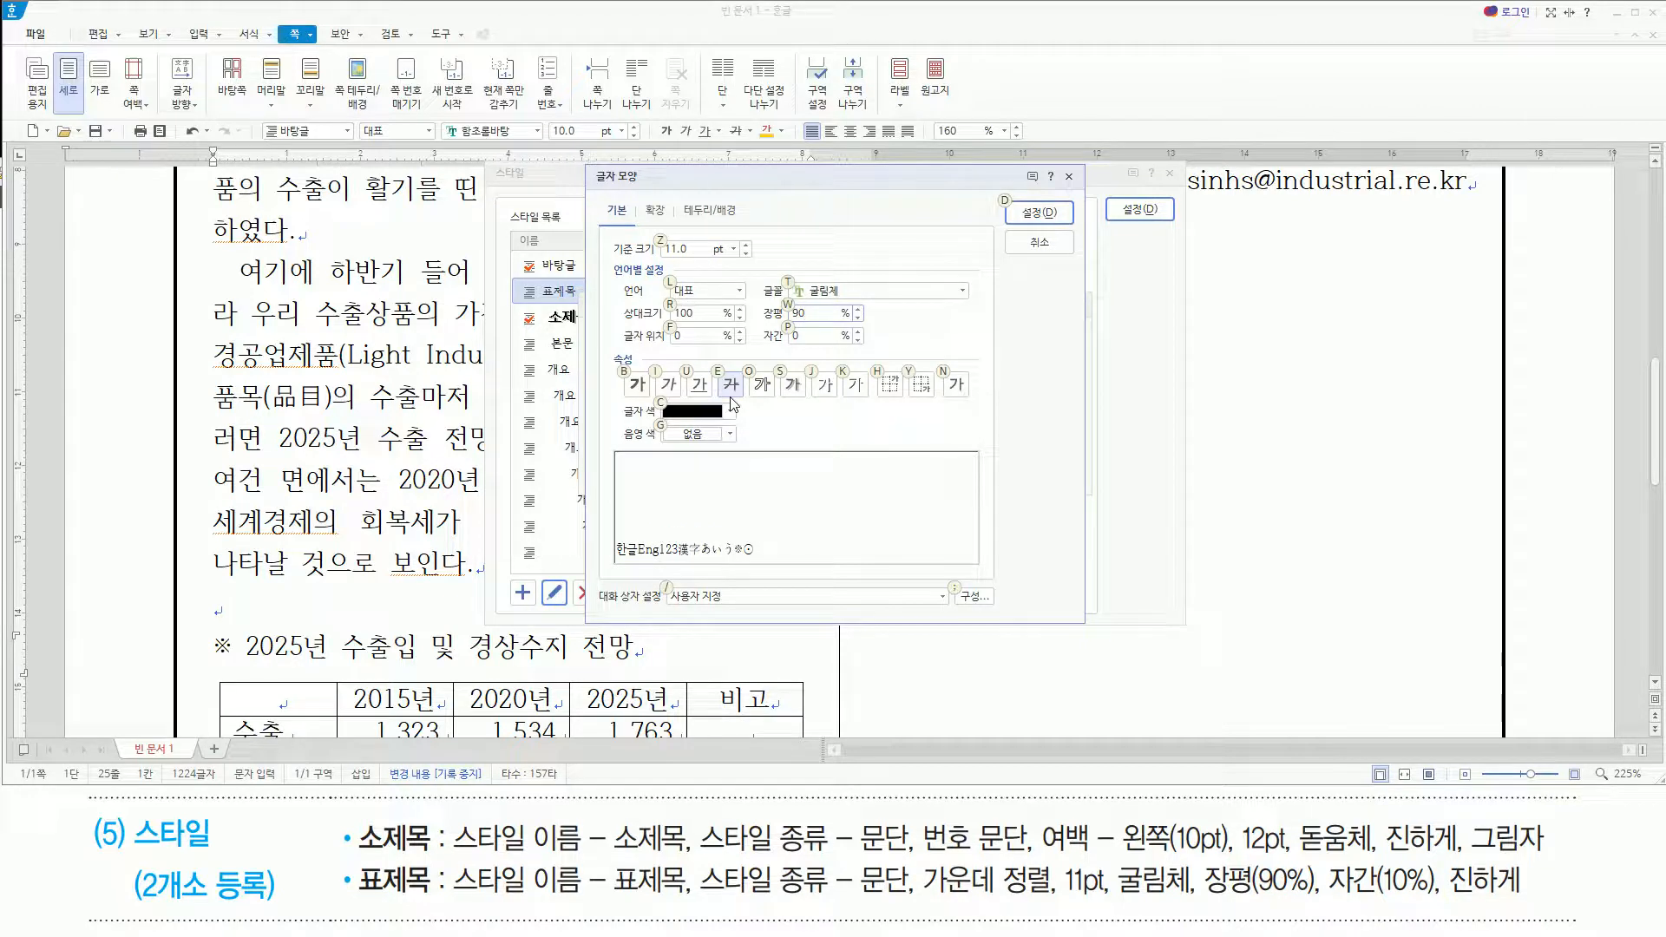
type("p10")
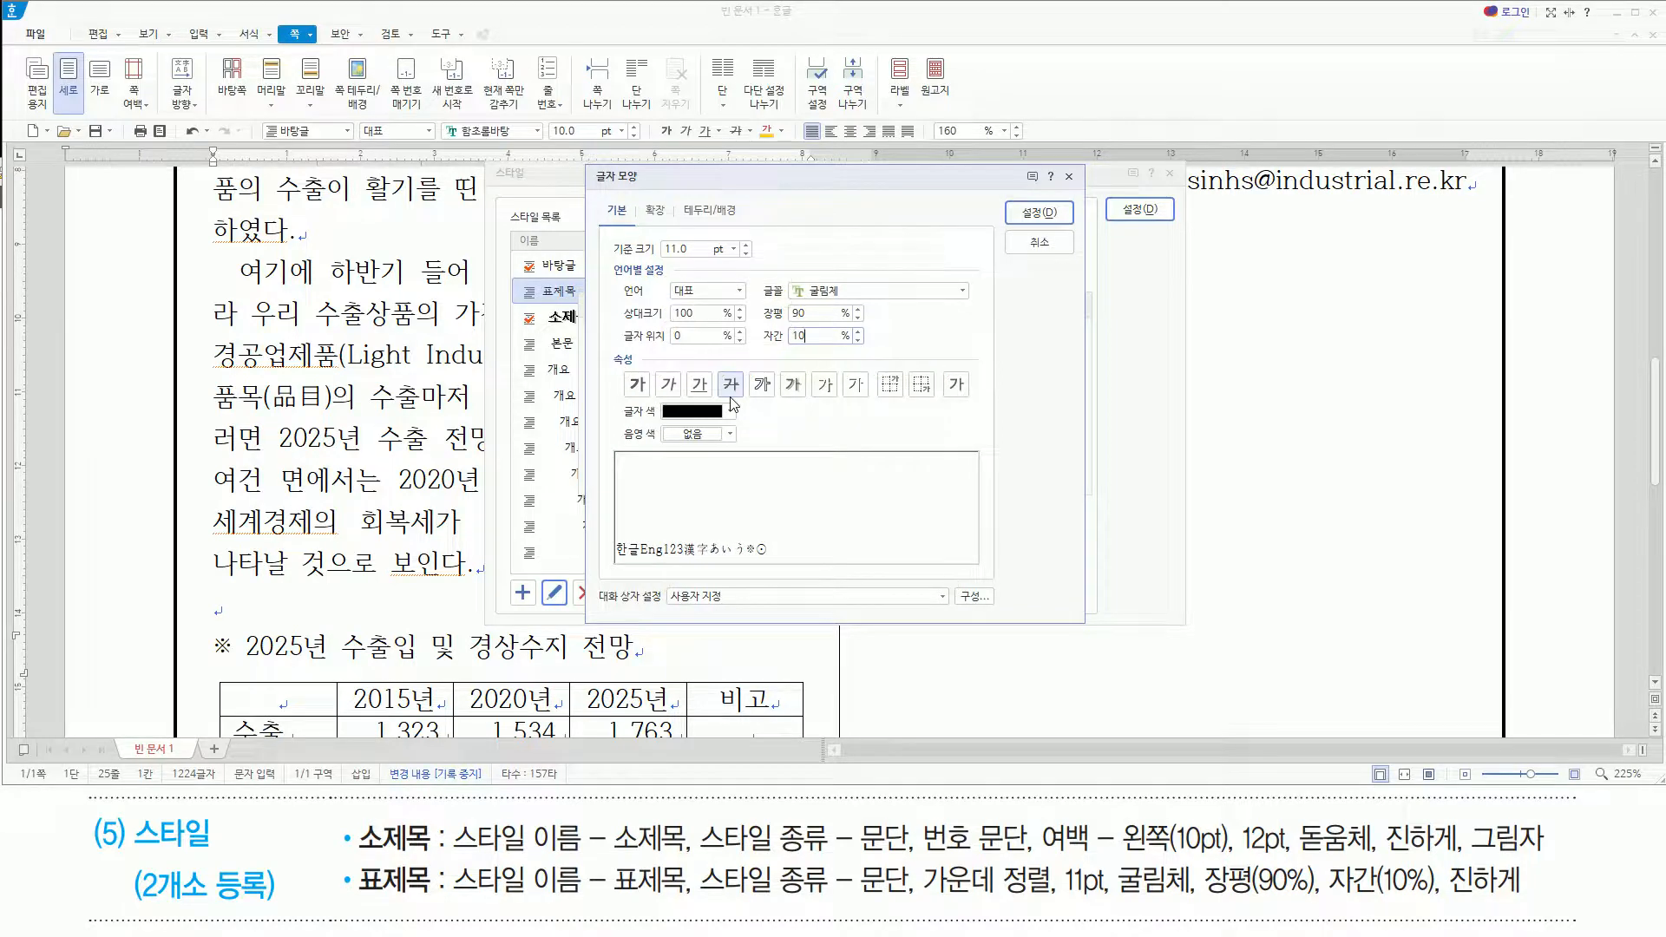
Make the 표제목 style's text bold and apply the style to the "※ 2025년 수출입 및 경상수지 전망" line above the table
key("alt")
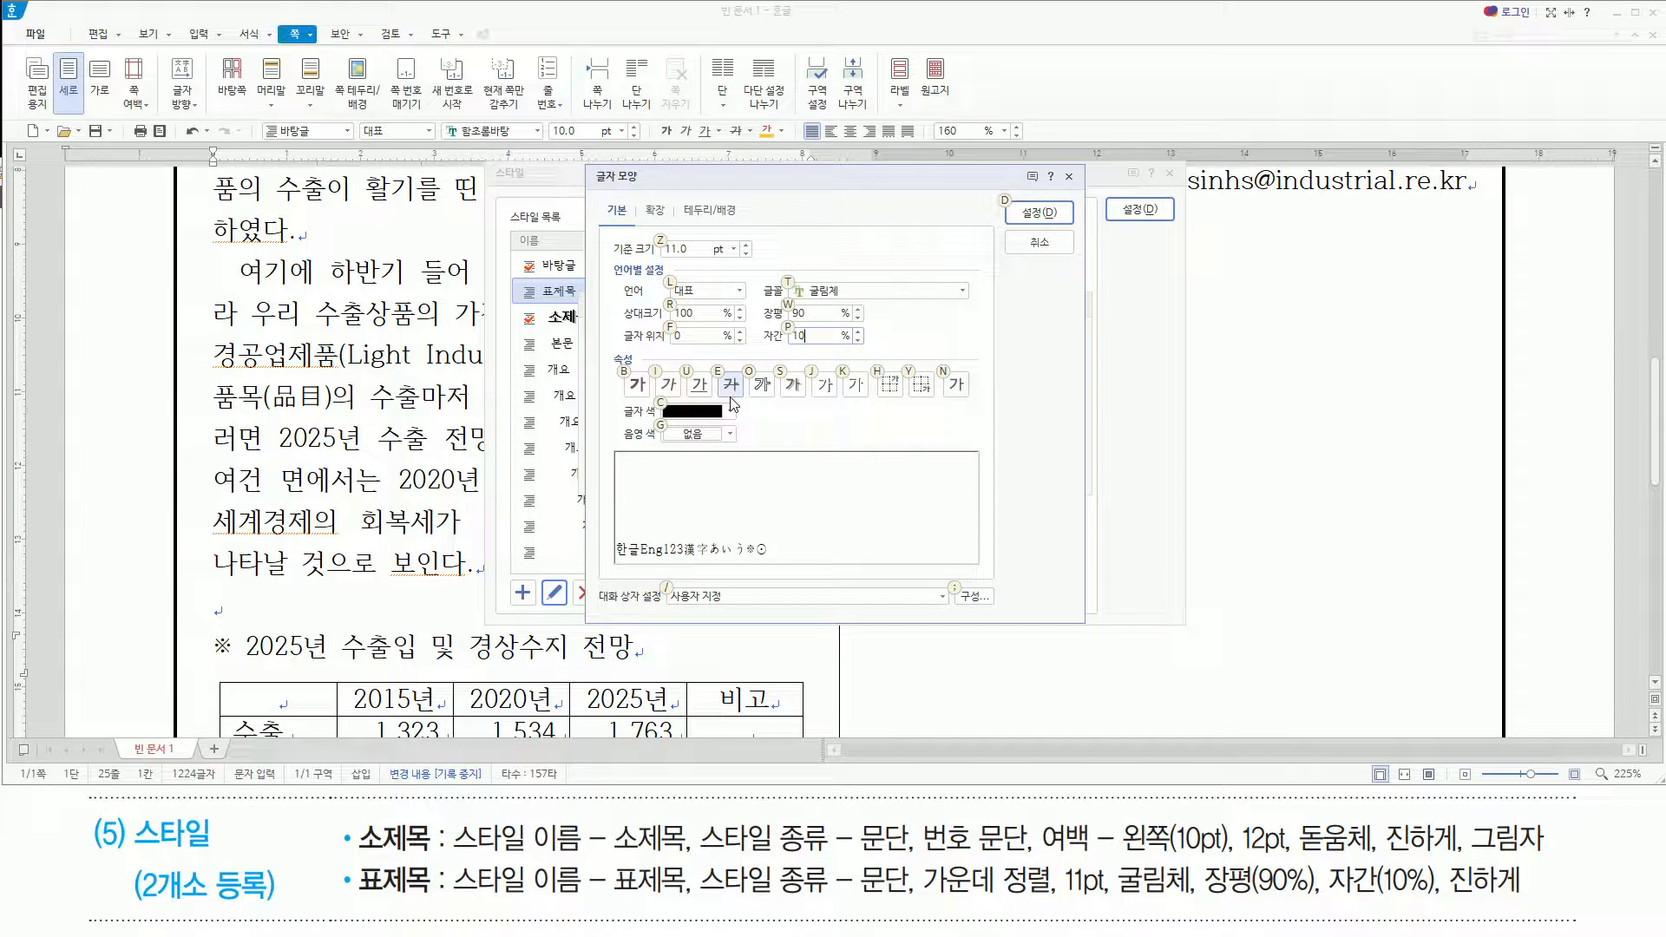
key("b")
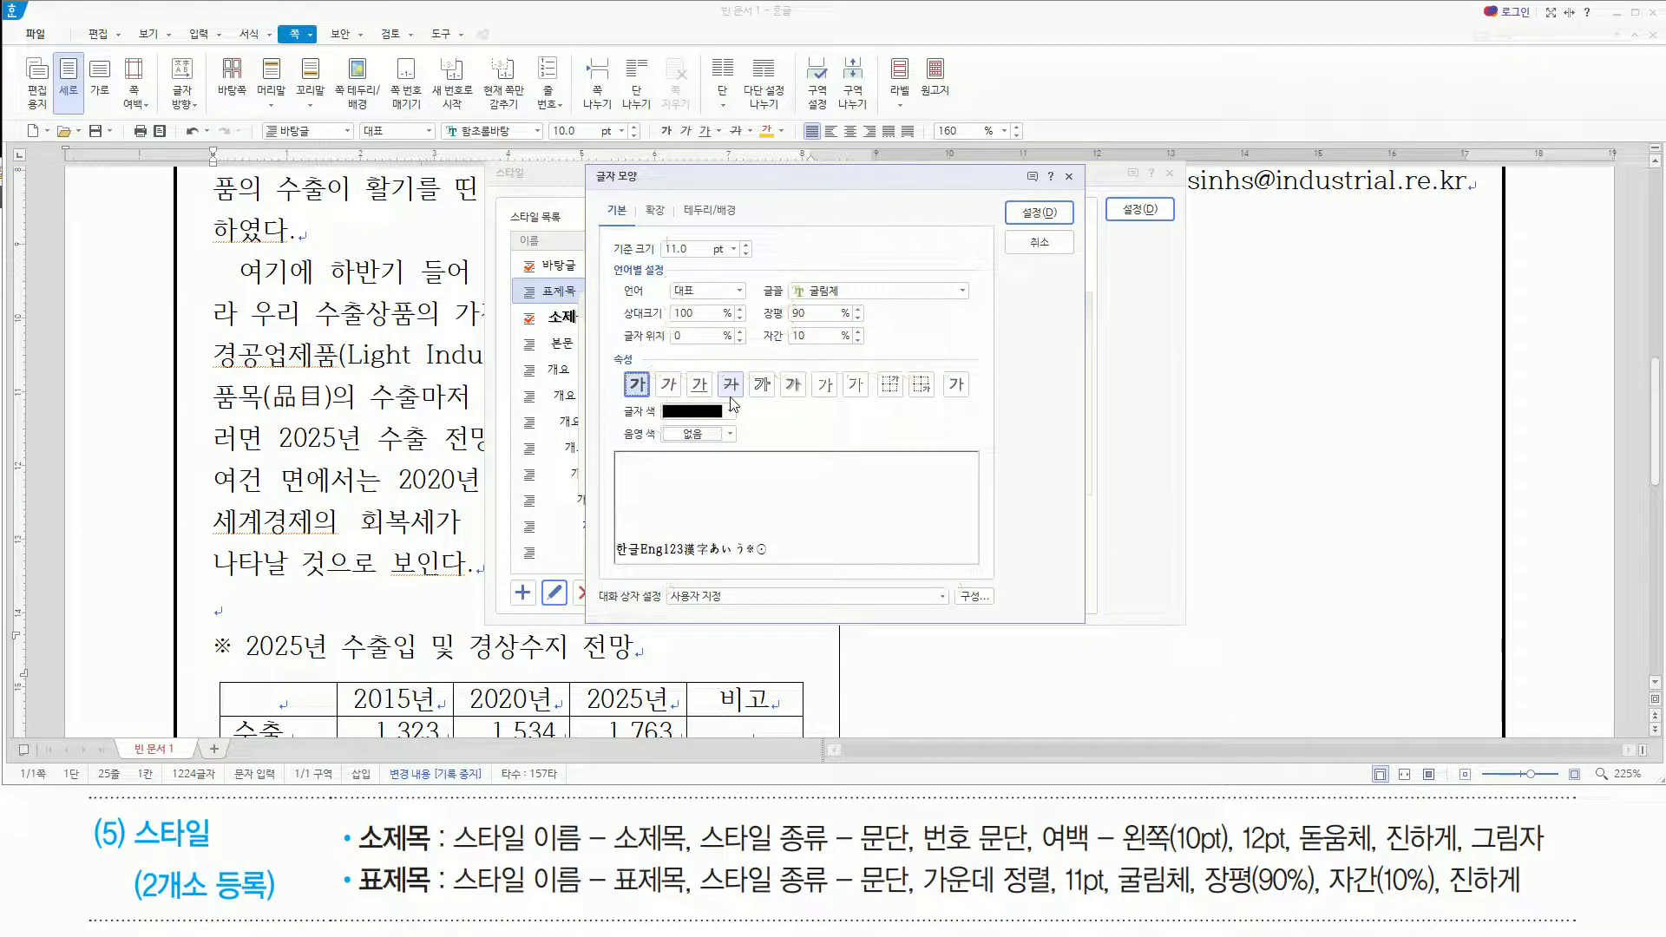
left_click_drag(774, 277, 862, 303)
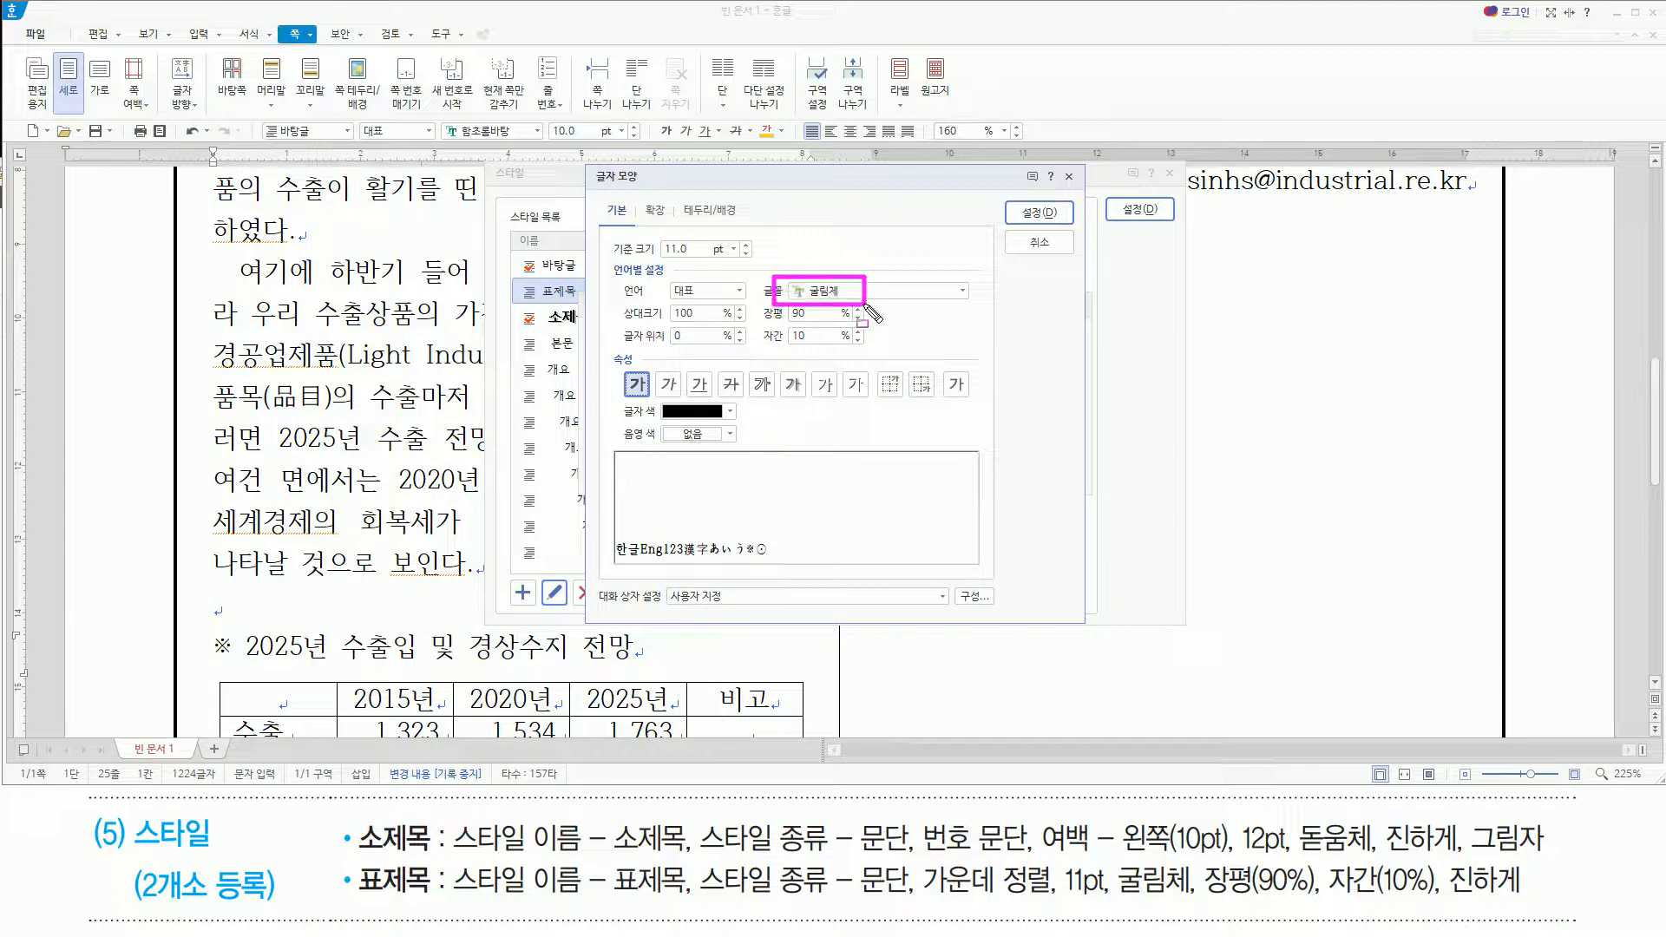
left_click_drag(653, 230, 698, 260)
left_click_drag(623, 359, 656, 400)
mouse_move(755, 299)
left_mouse_down()
mouse_move(792, 351)
mouse_move(870, 350)
left_mouse_up()
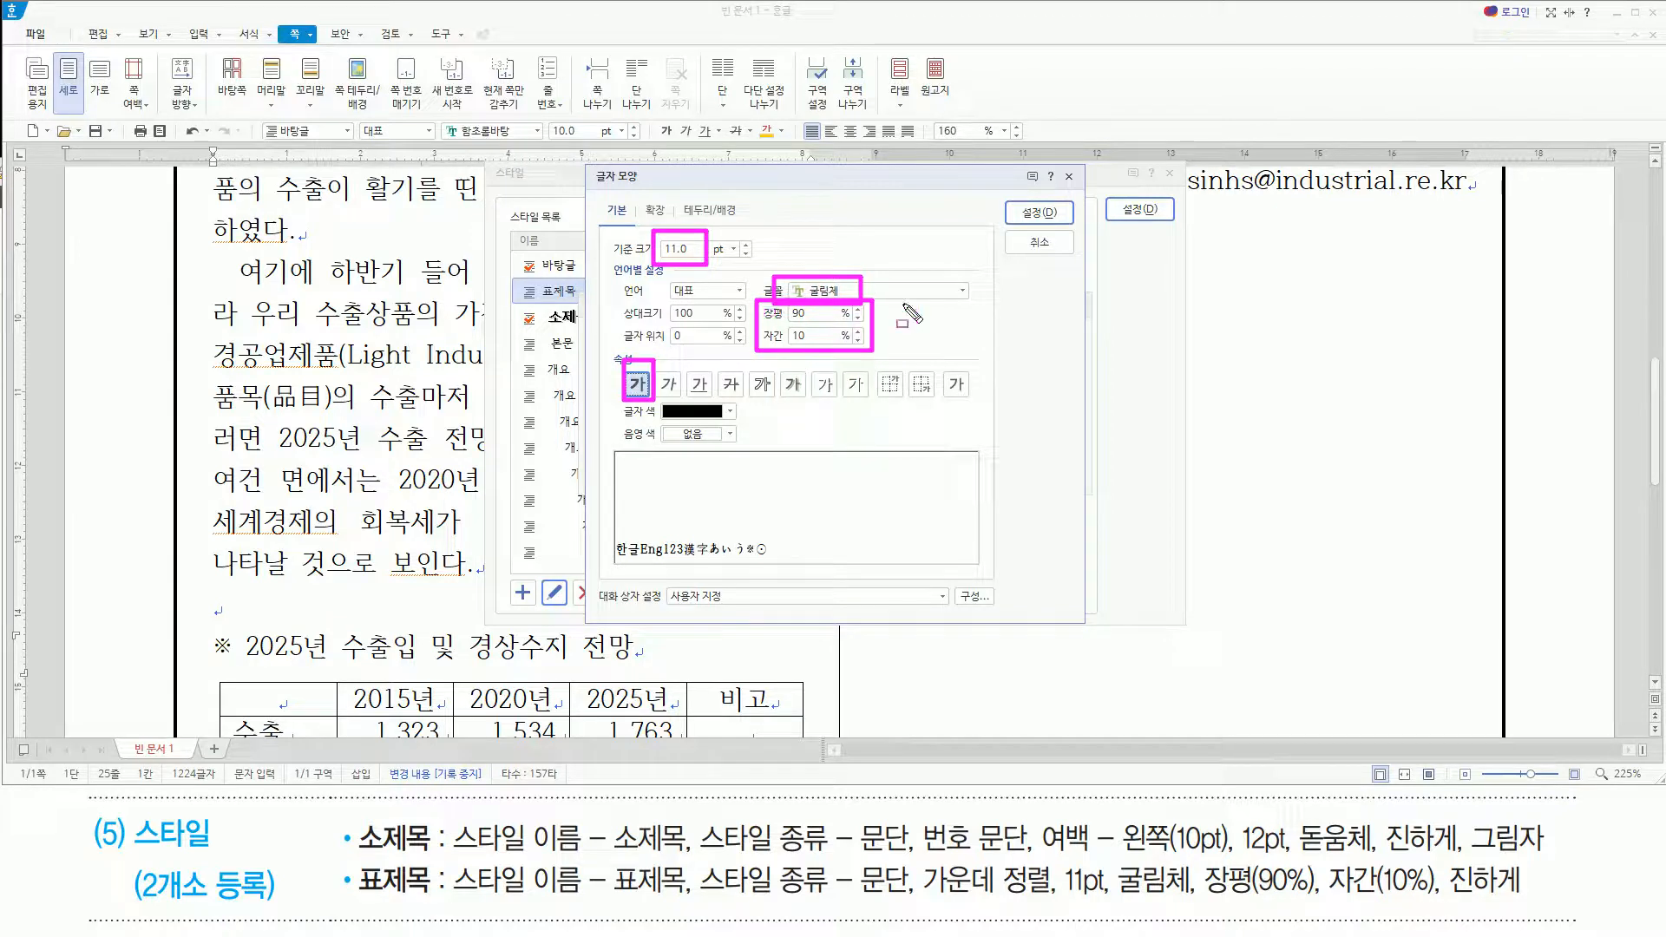
key("Escape")
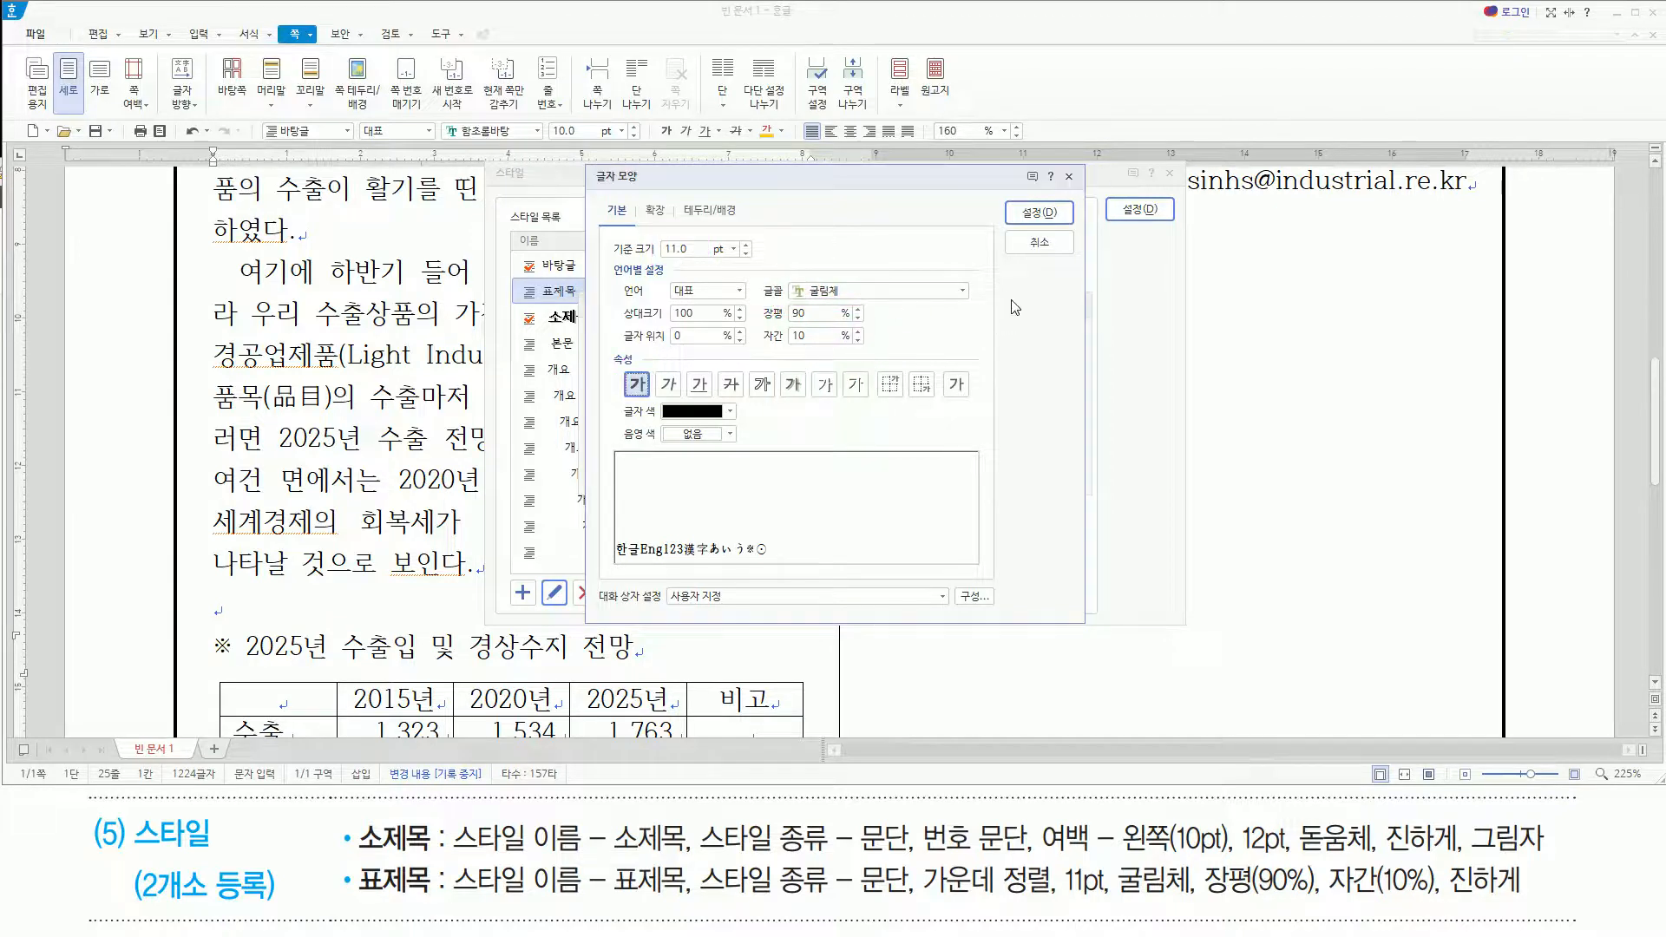
key("Return")
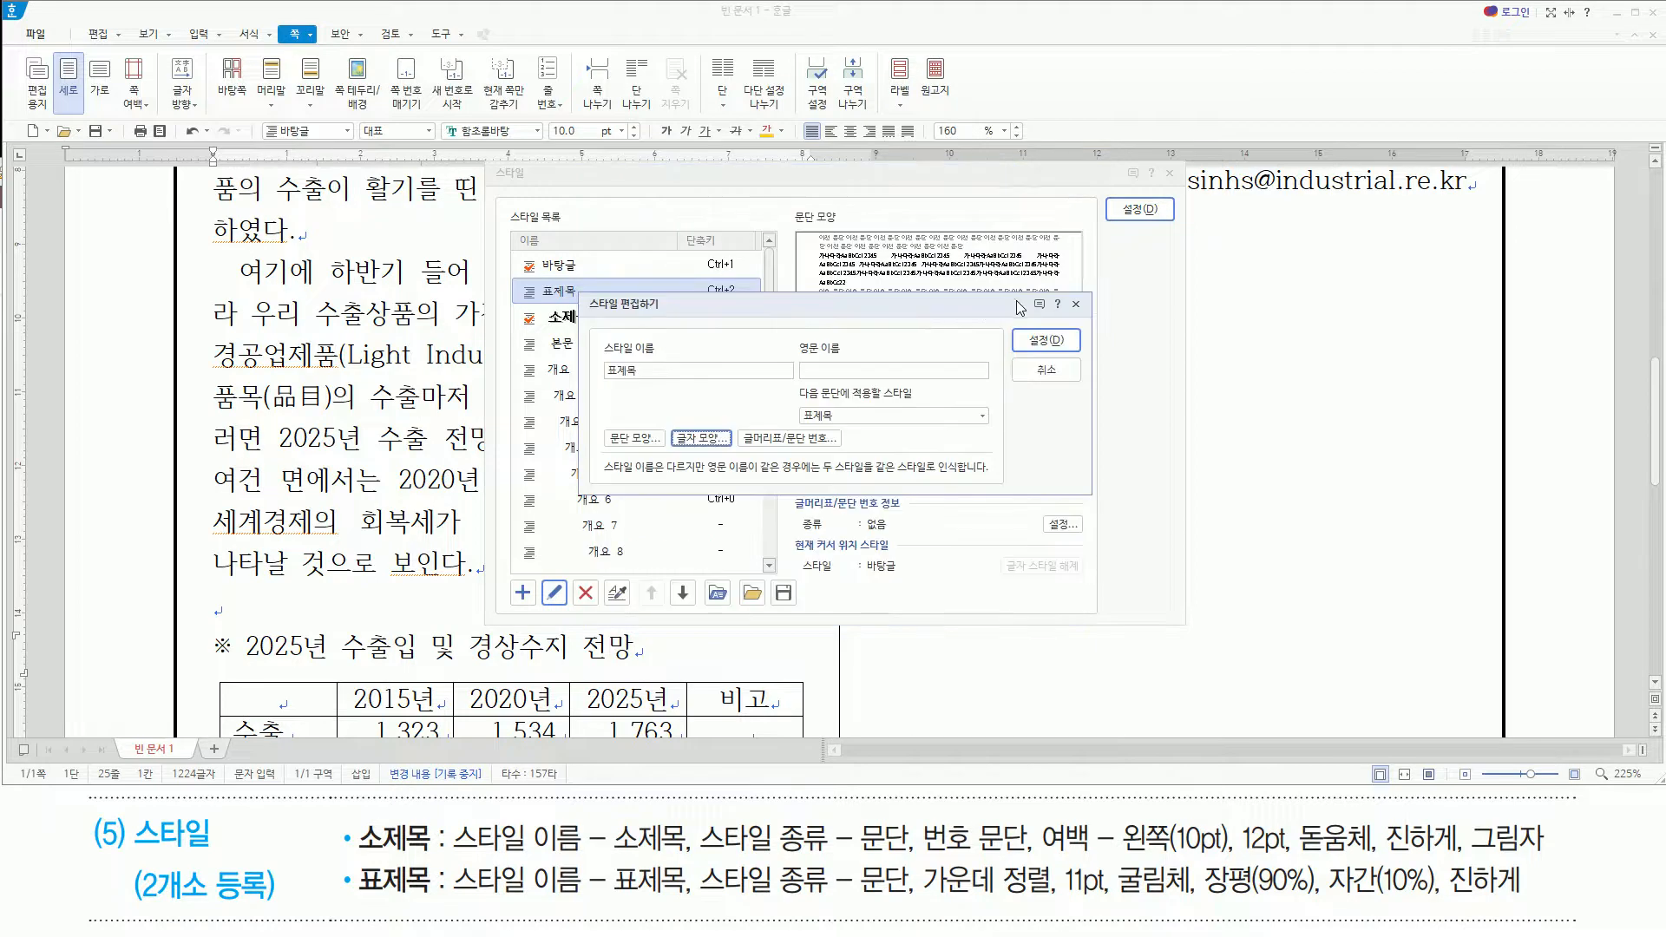
left_click(1038, 341)
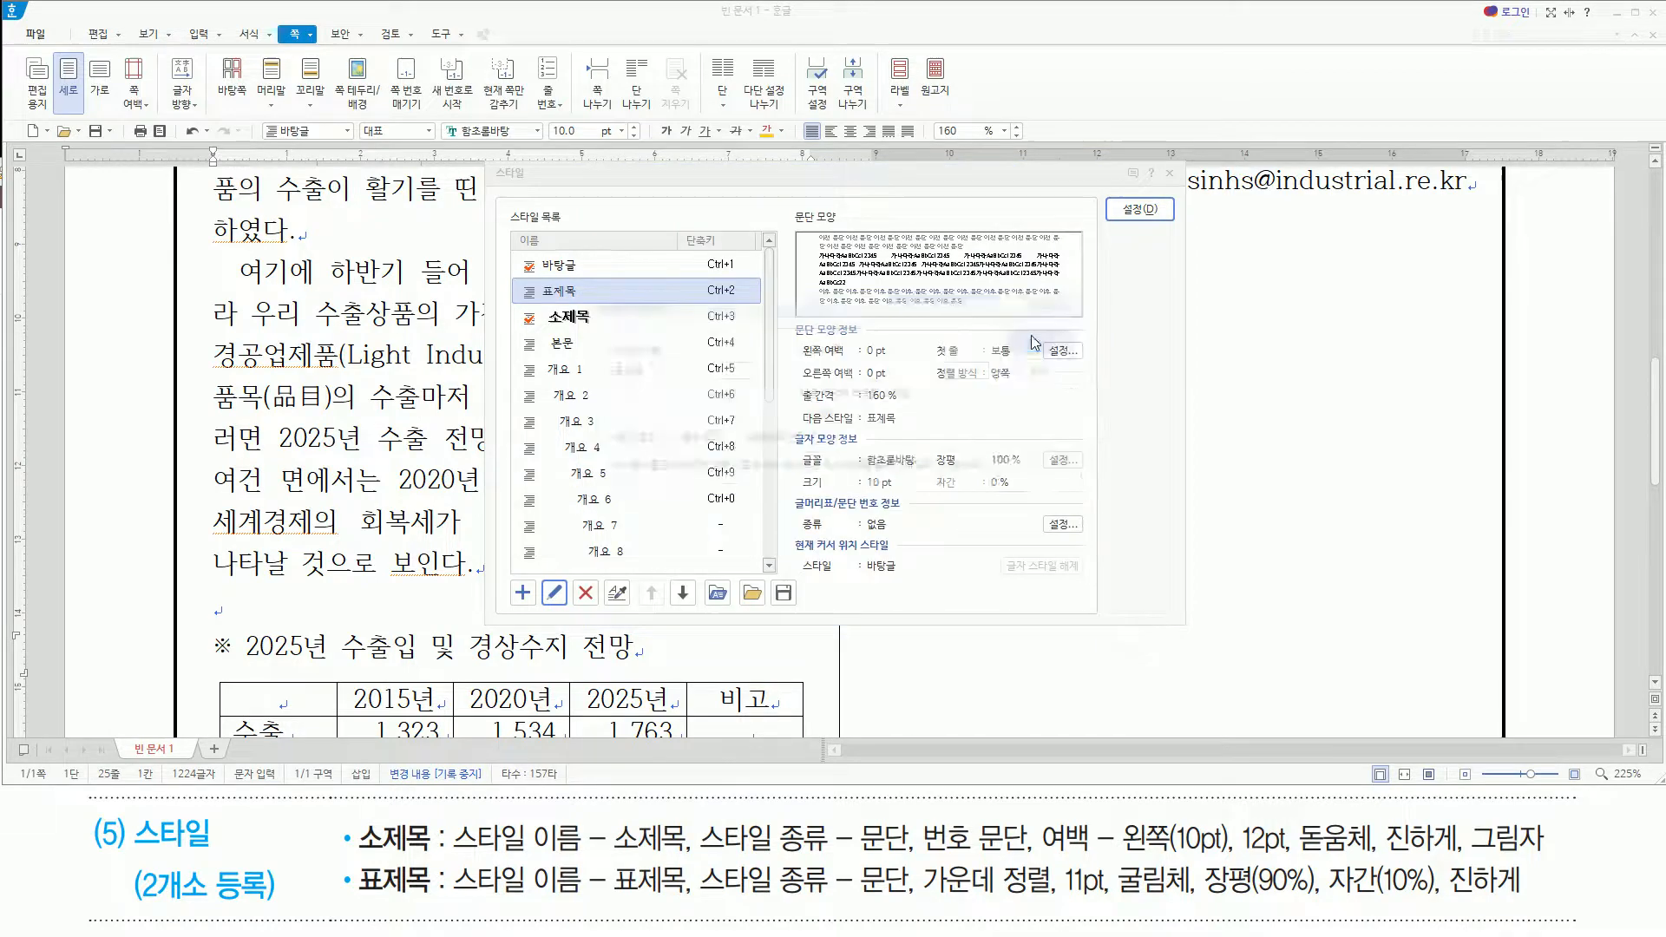
left_click(1137, 211)
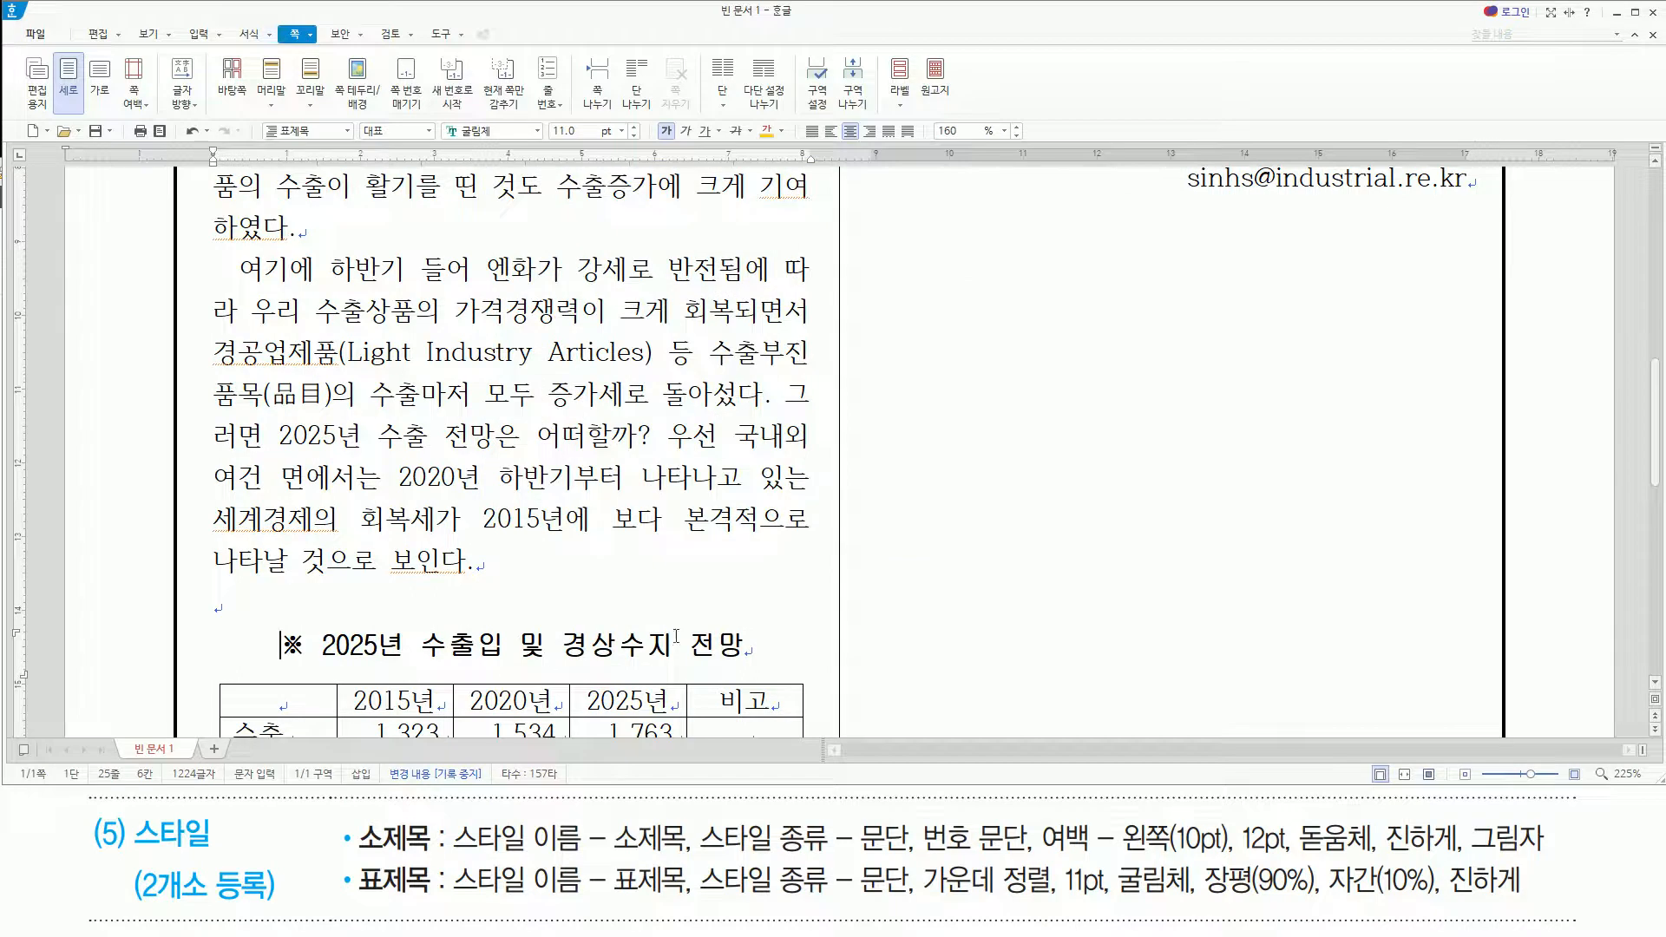
Apply the 소제목 style to the "국내 경제성장 전망" heading below the table
scroll(676, 637, "down", 3)
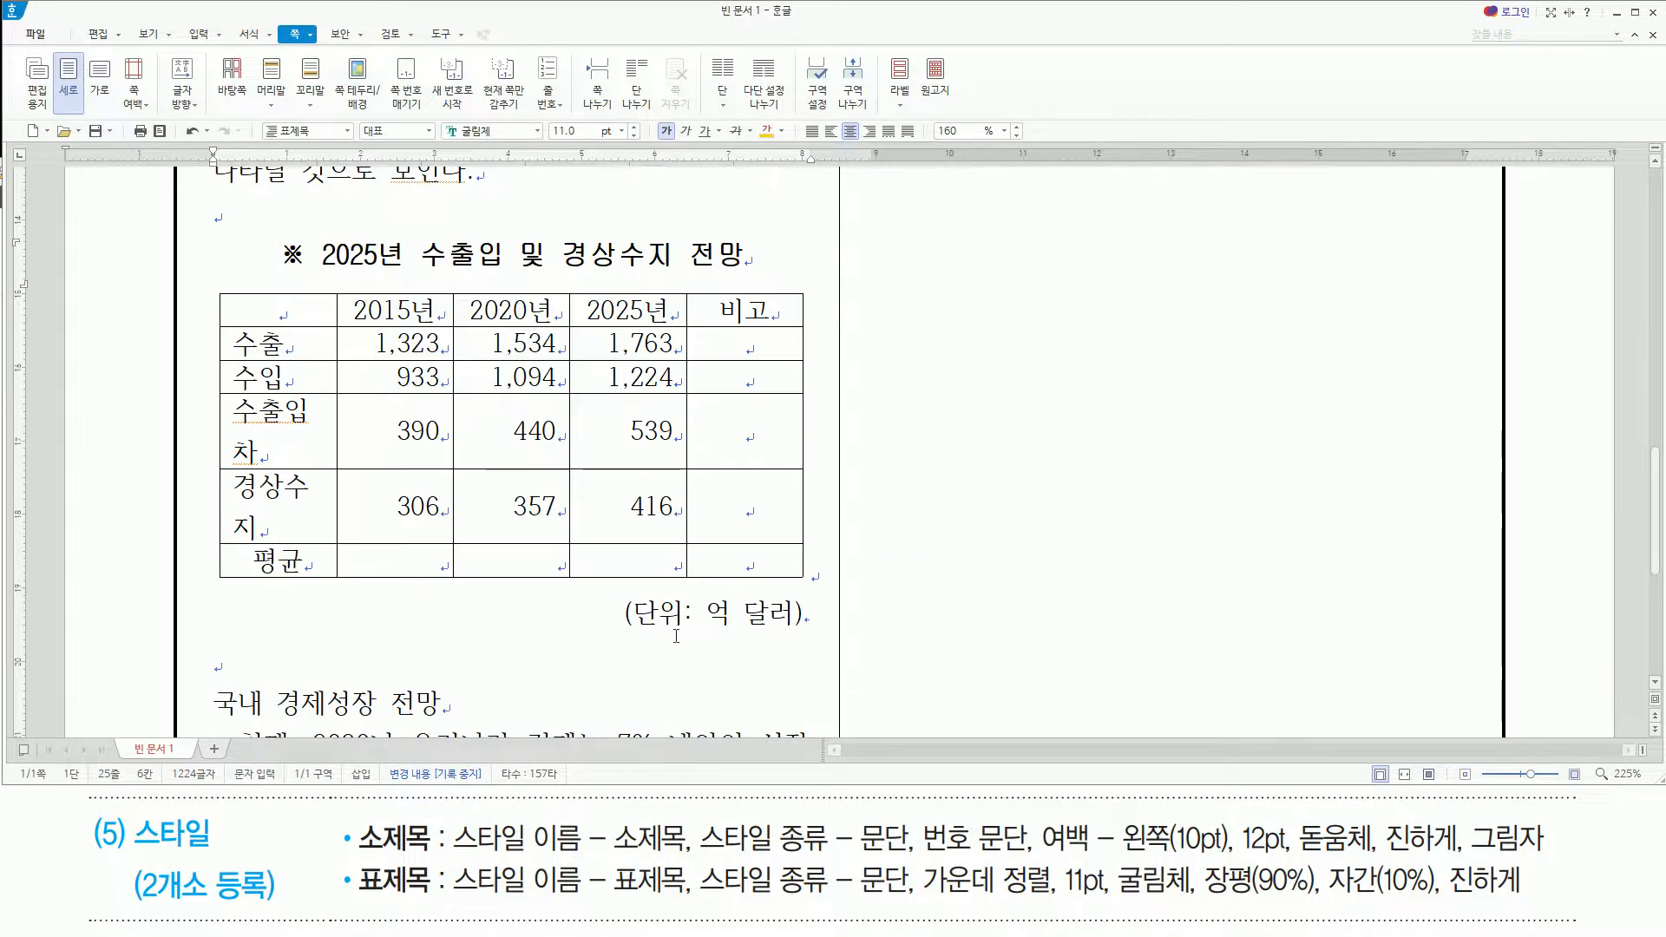
scroll(503, 455, "down", 3)
left_click(217, 314)
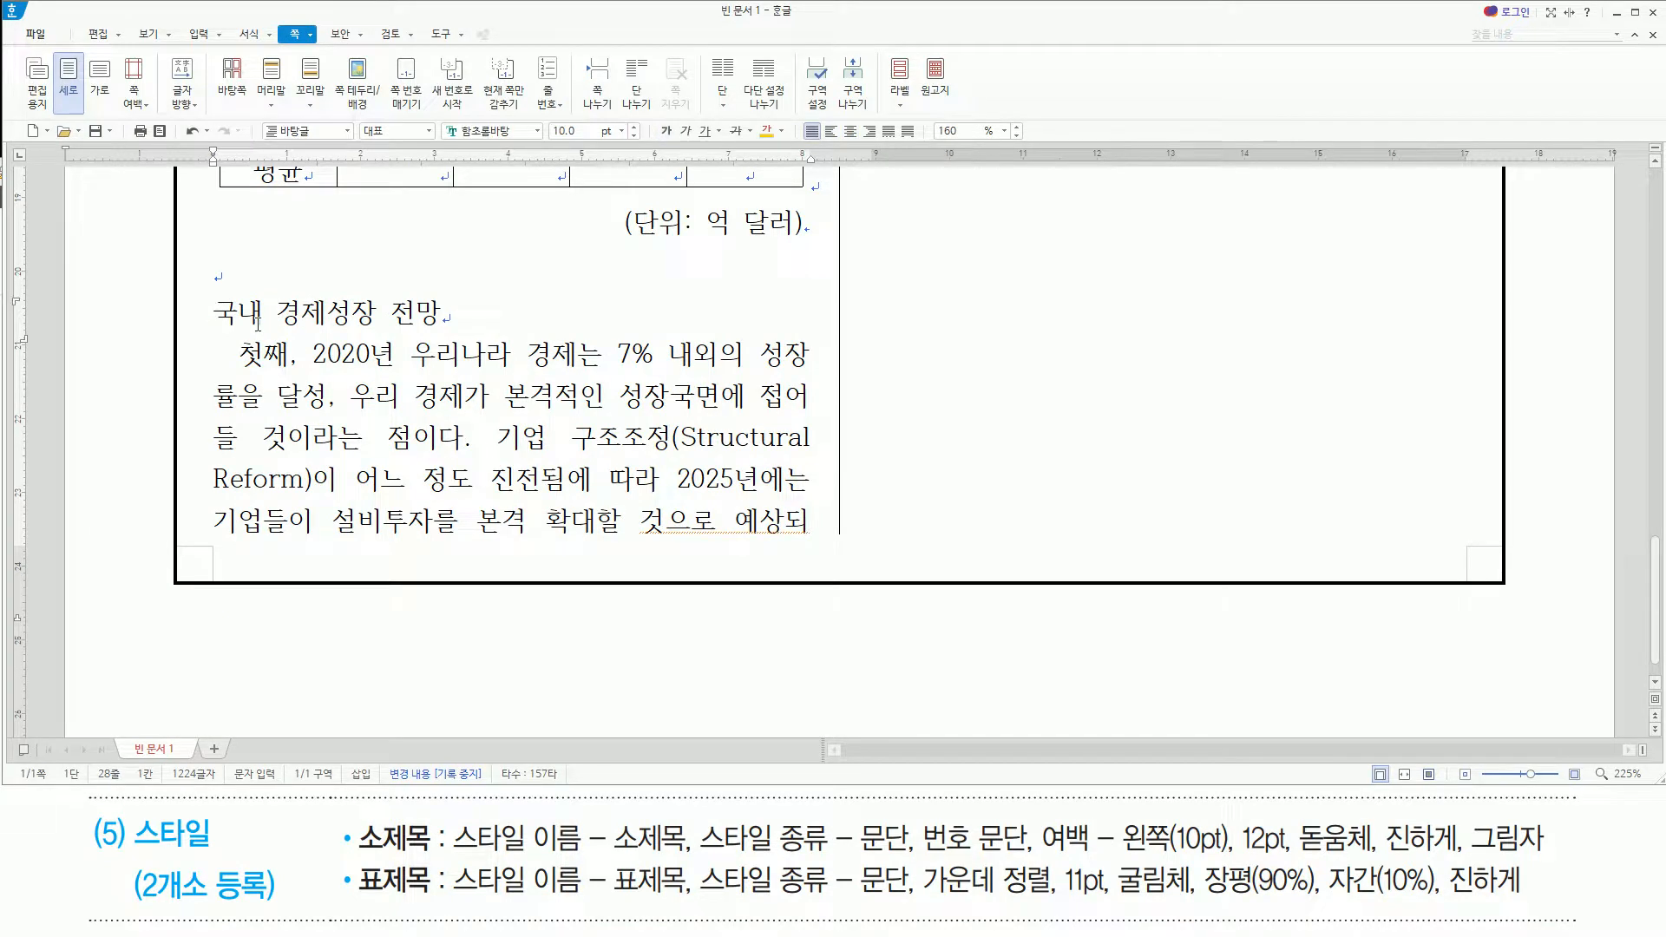
left_click_drag(208, 291, 459, 338)
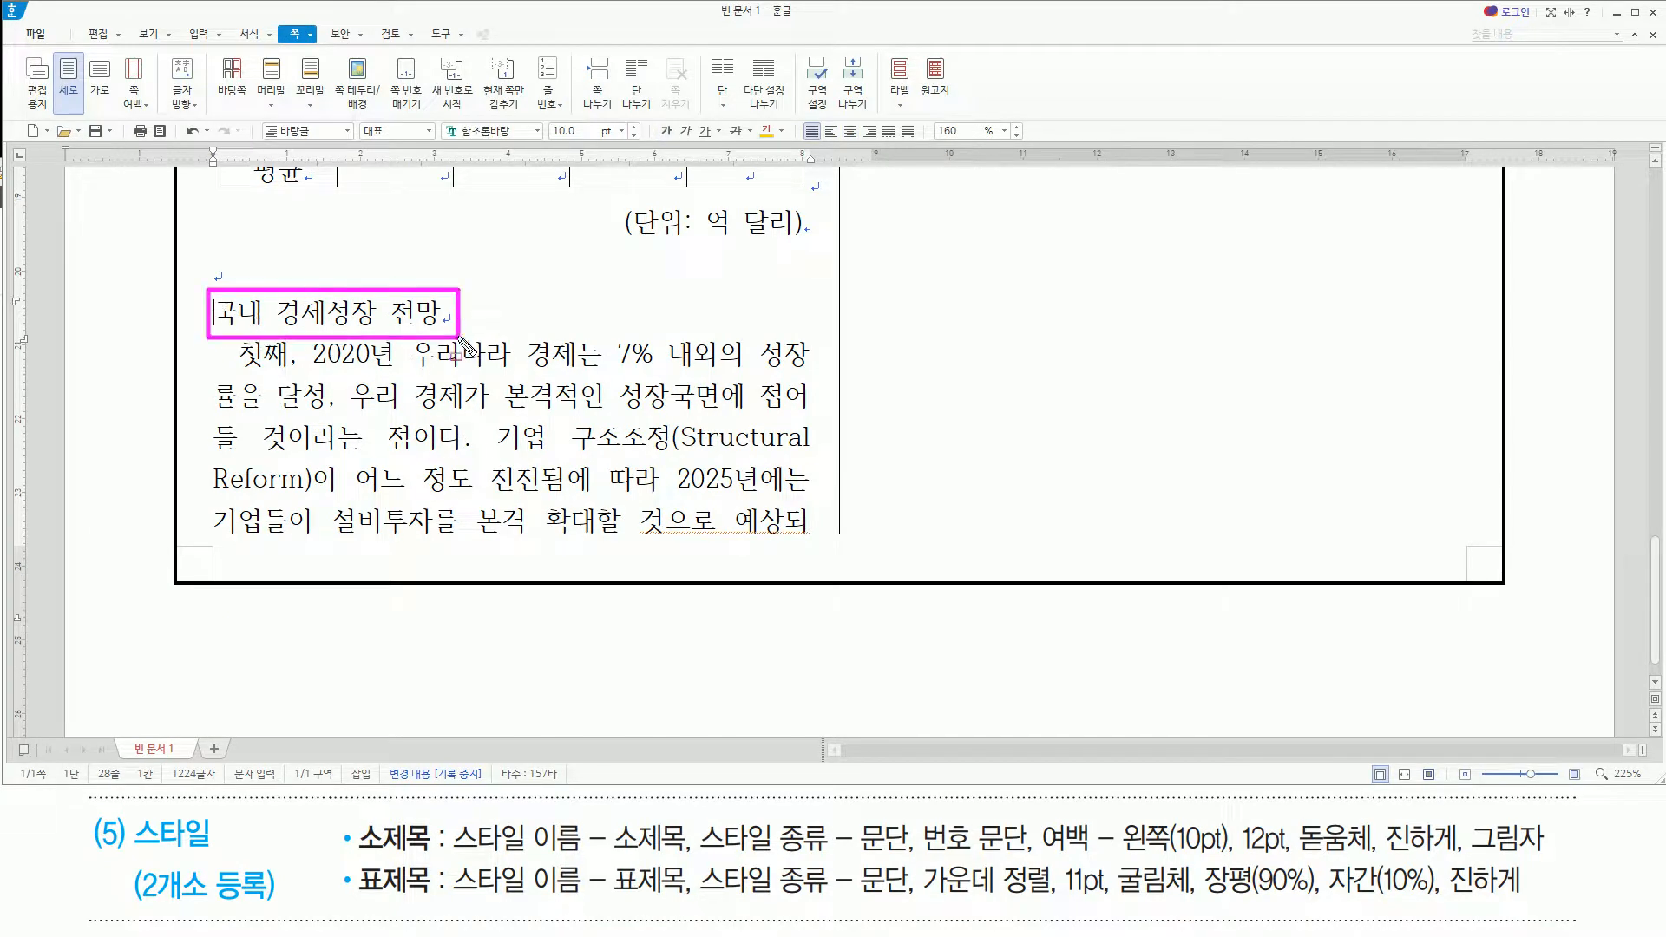
left_click_drag(349, 816, 446, 861)
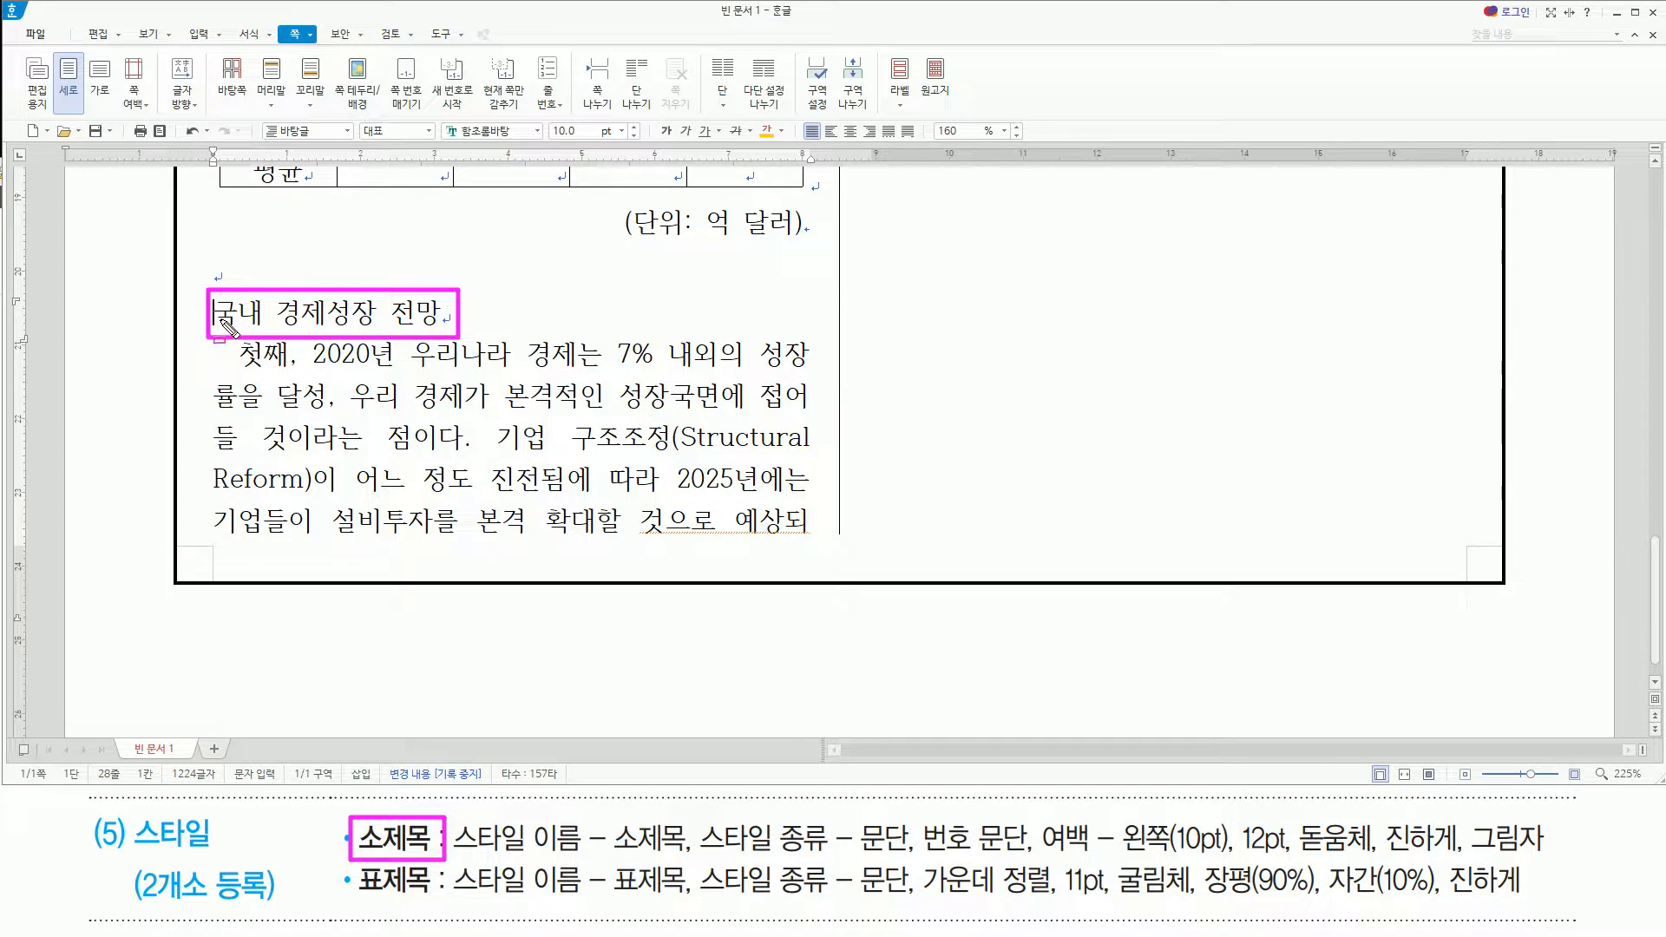
key("Escape")
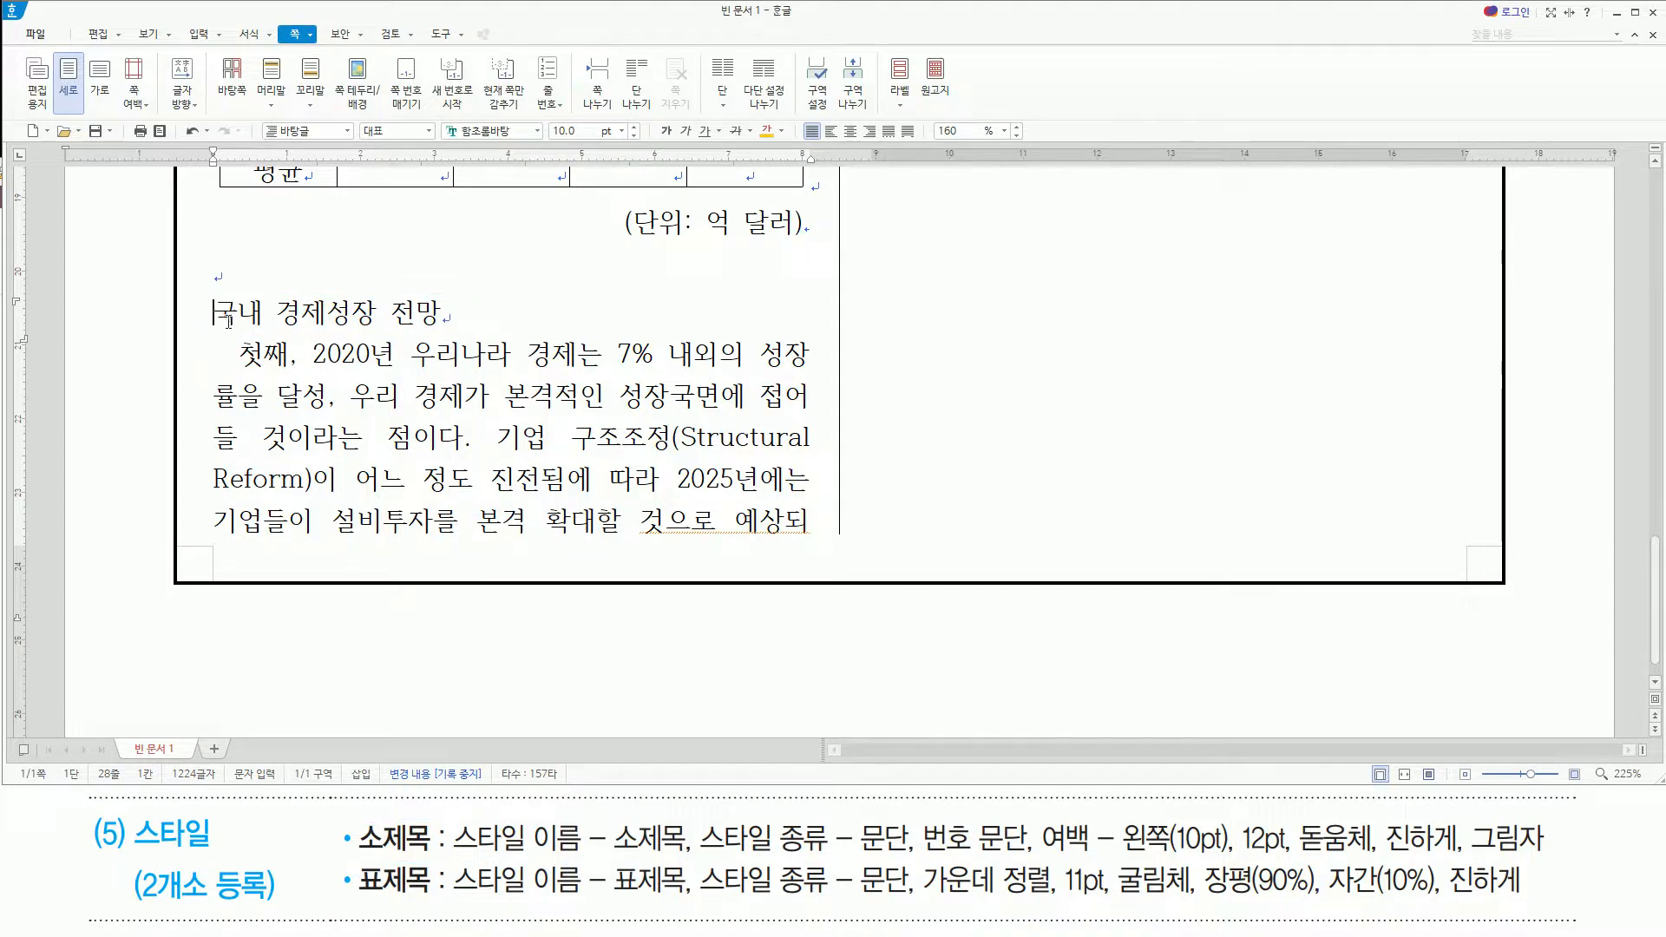
key("ctrl+2")
left_click_drag(261, 119, 359, 144)
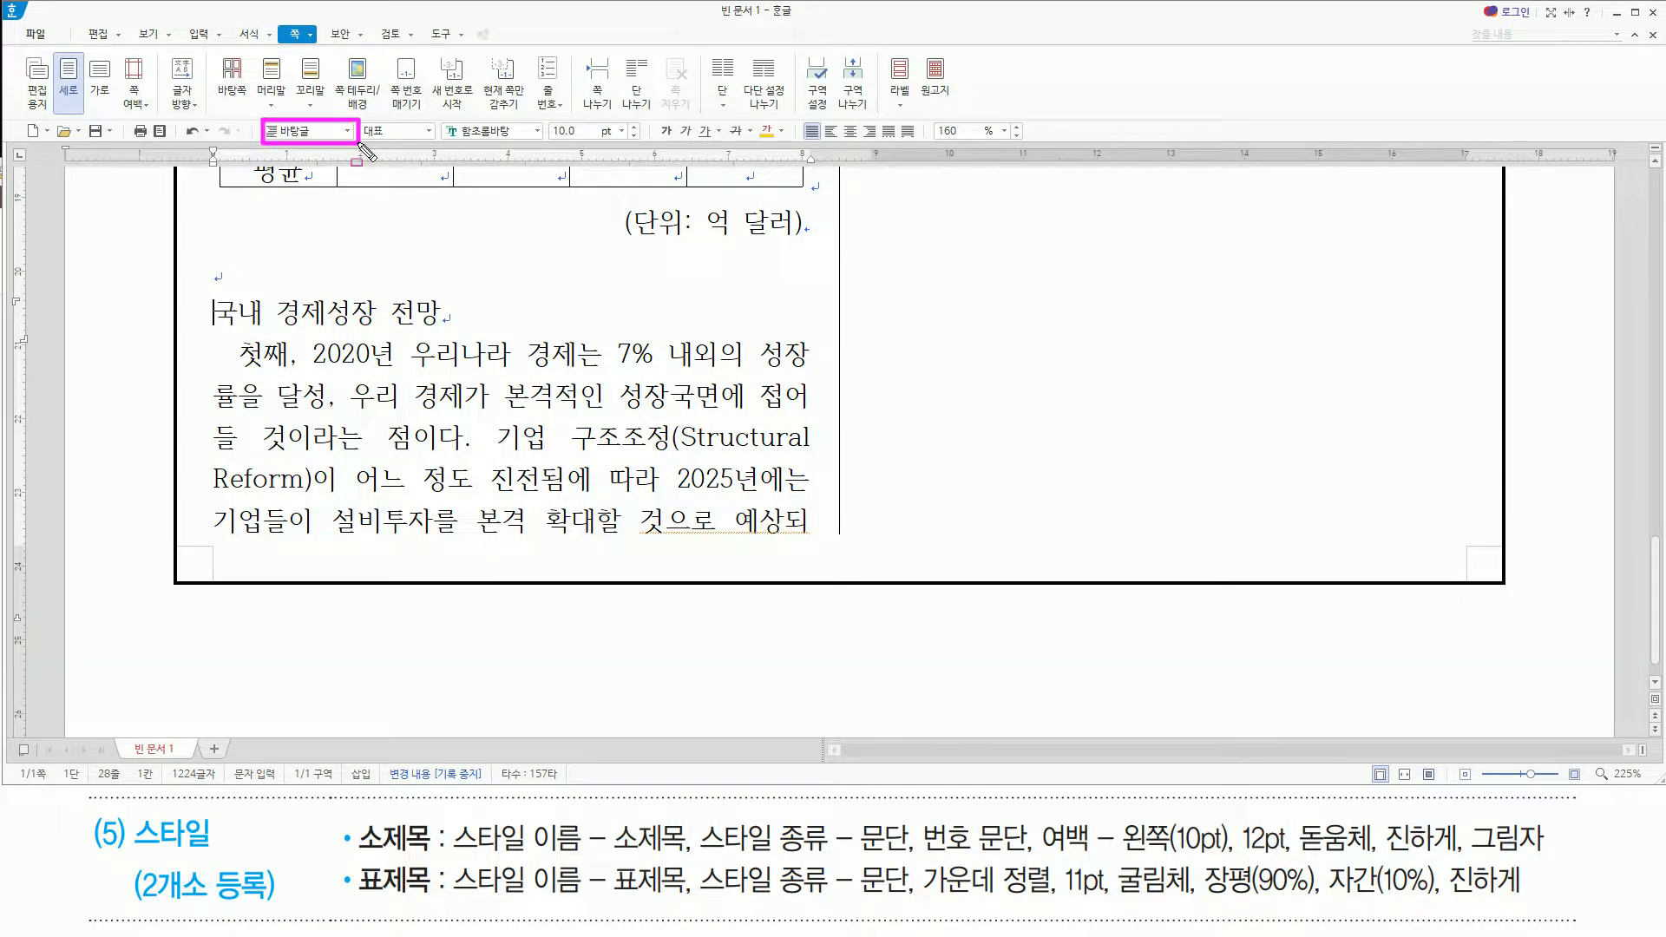
left_click(348, 131)
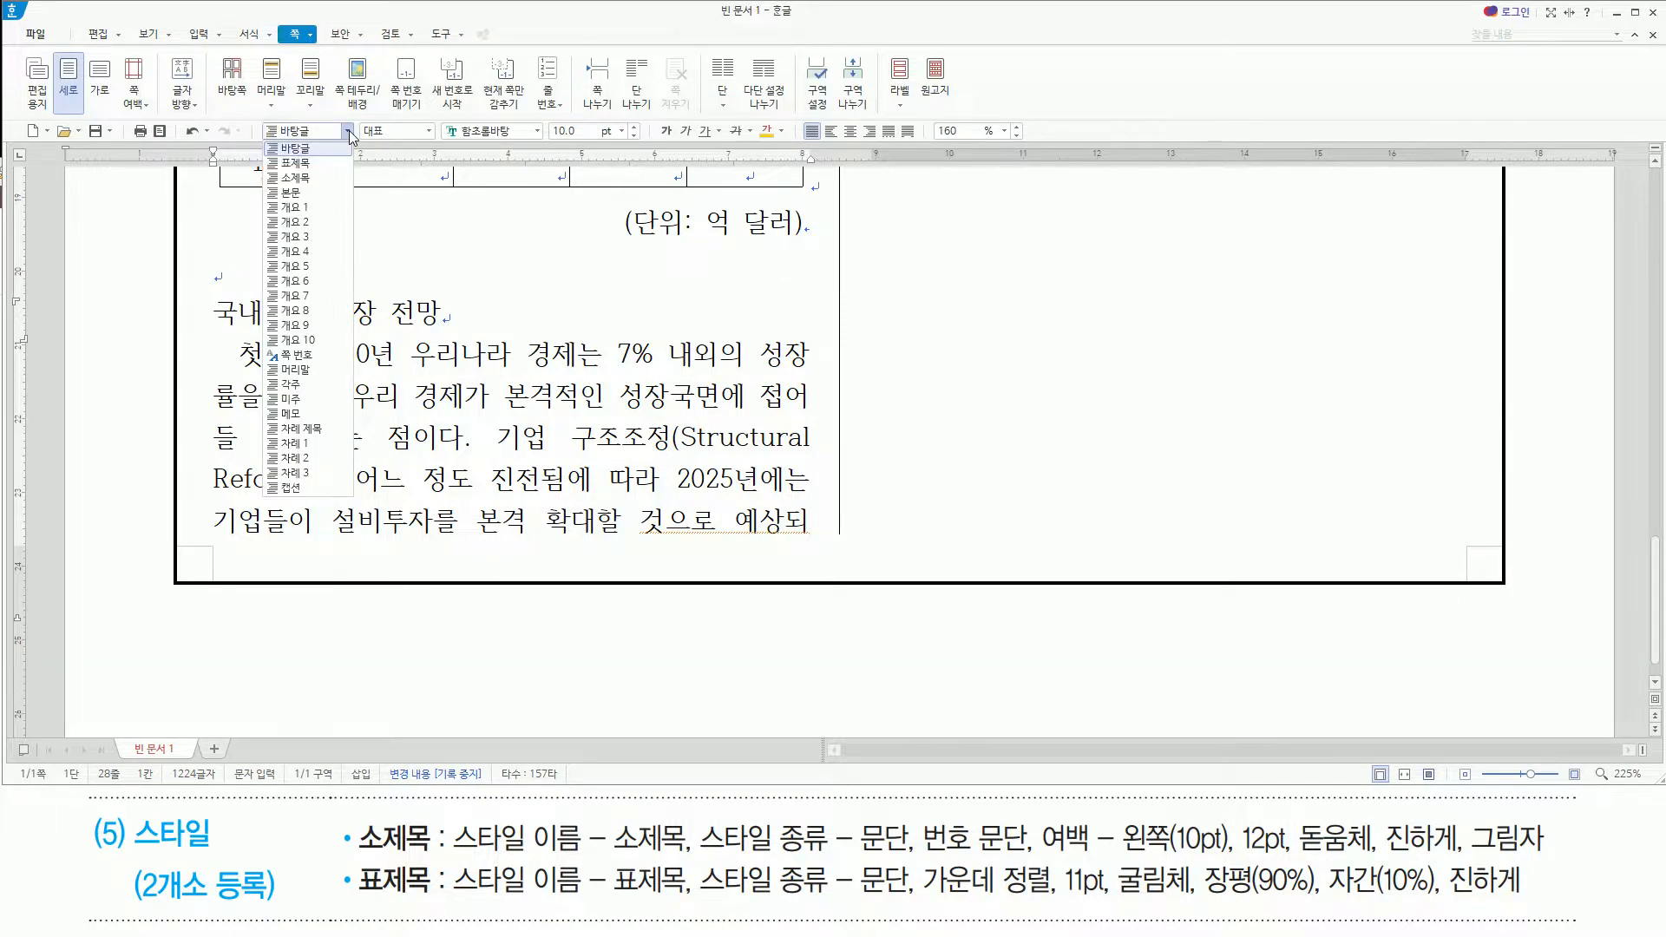
left_click(330, 180)
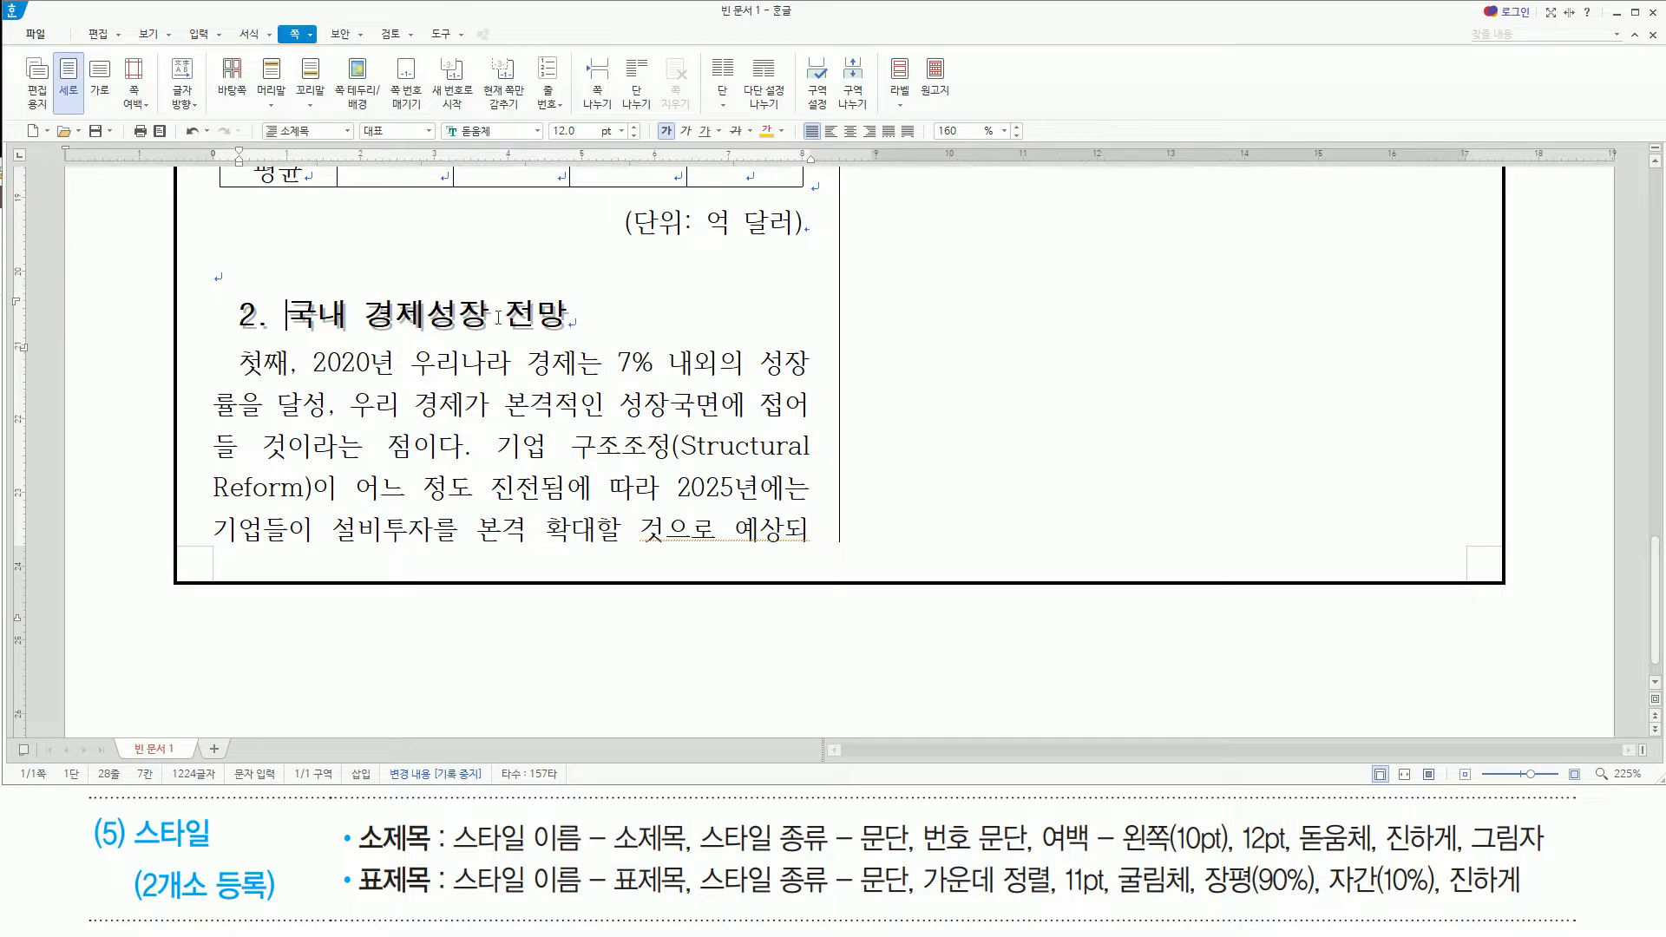
Start a first-letter decoration (문단 첫 글자 장식) on the body paragraph beginning "우리나라의 2020년", choosing the 2줄 shape
scroll(499, 317, "up", 10)
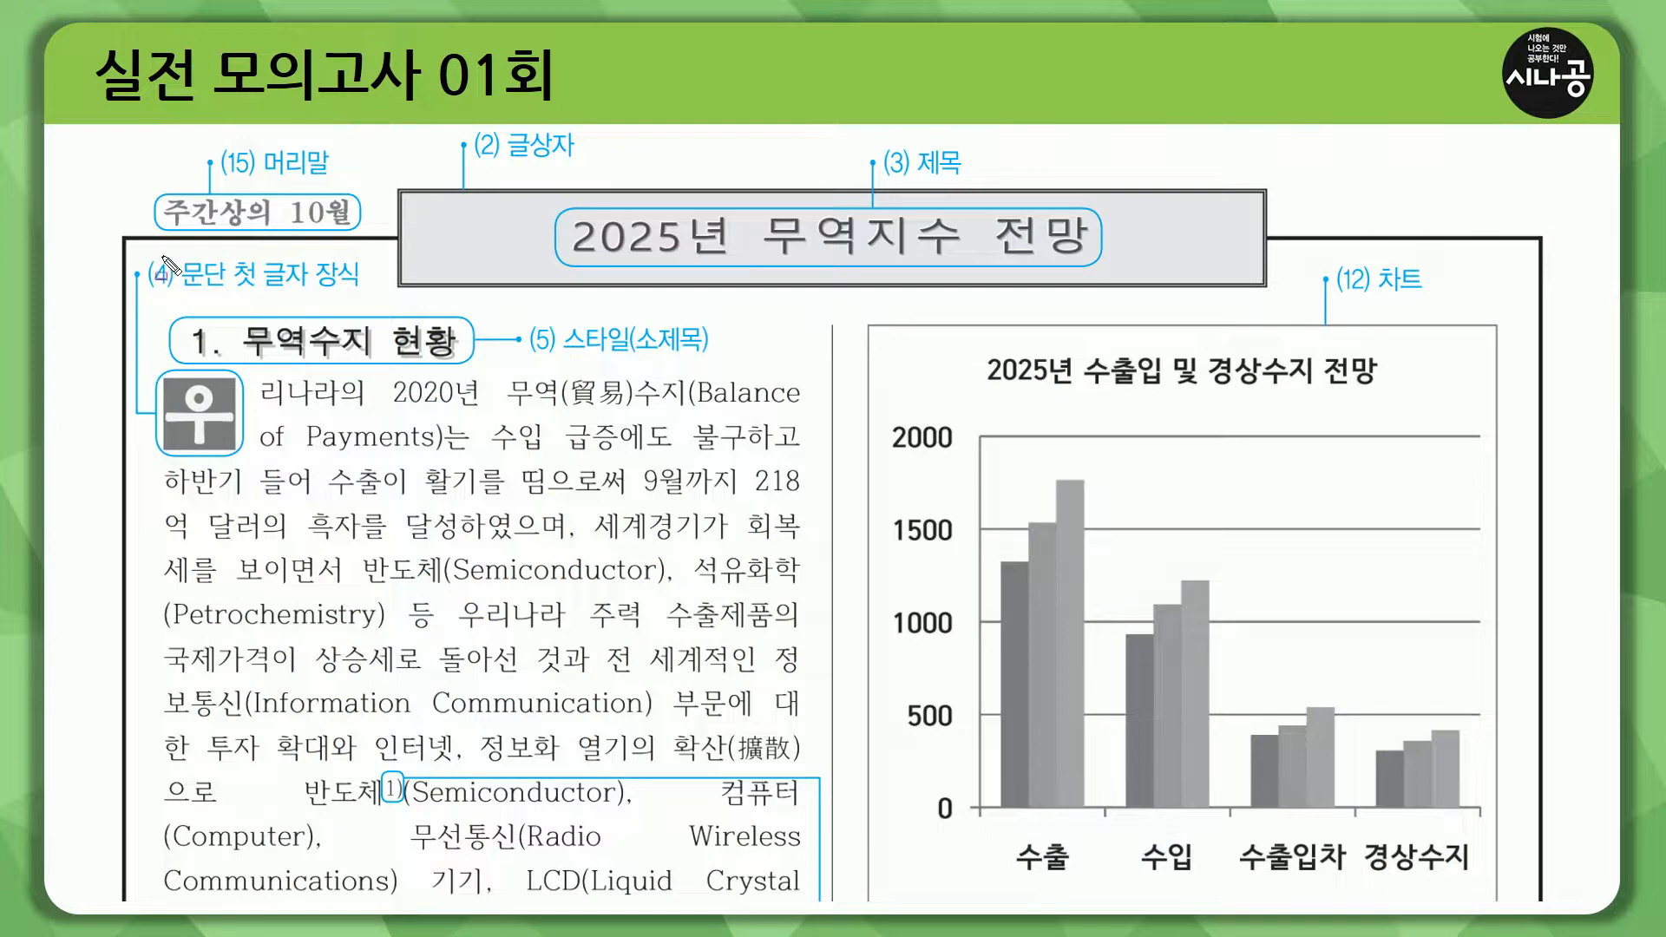
left_click_drag(149, 250, 378, 288)
mouse_move(155, 373)
left_mouse_down()
mouse_move(202, 430)
mouse_move(273, 460)
left_mouse_up()
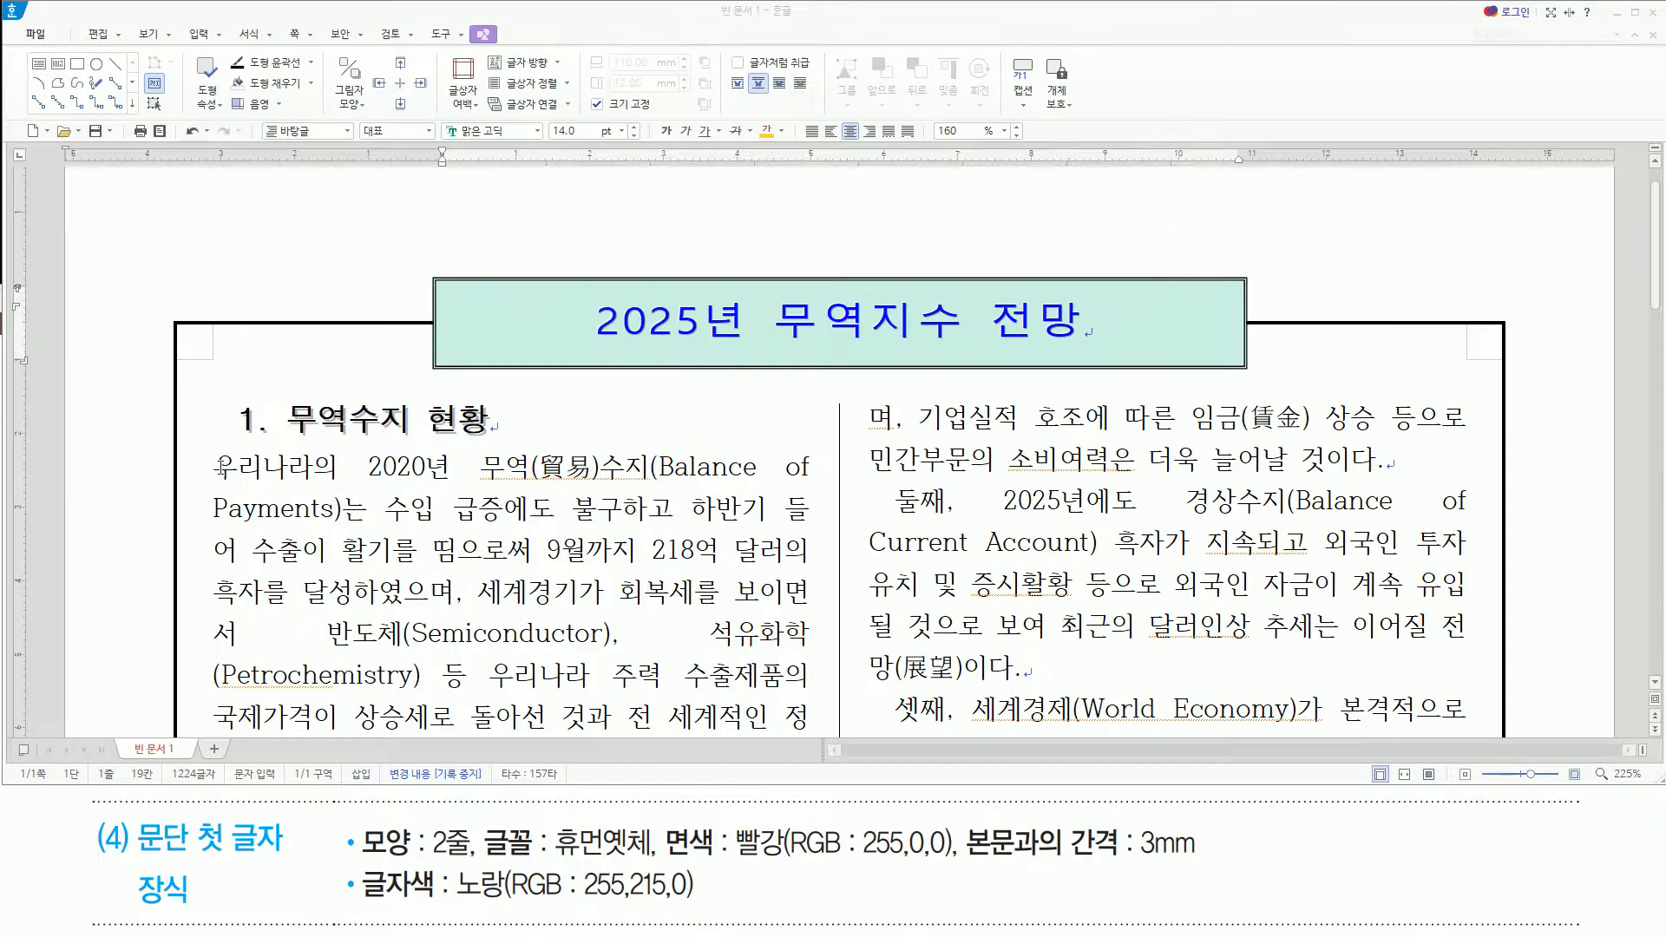
left_click(218, 466)
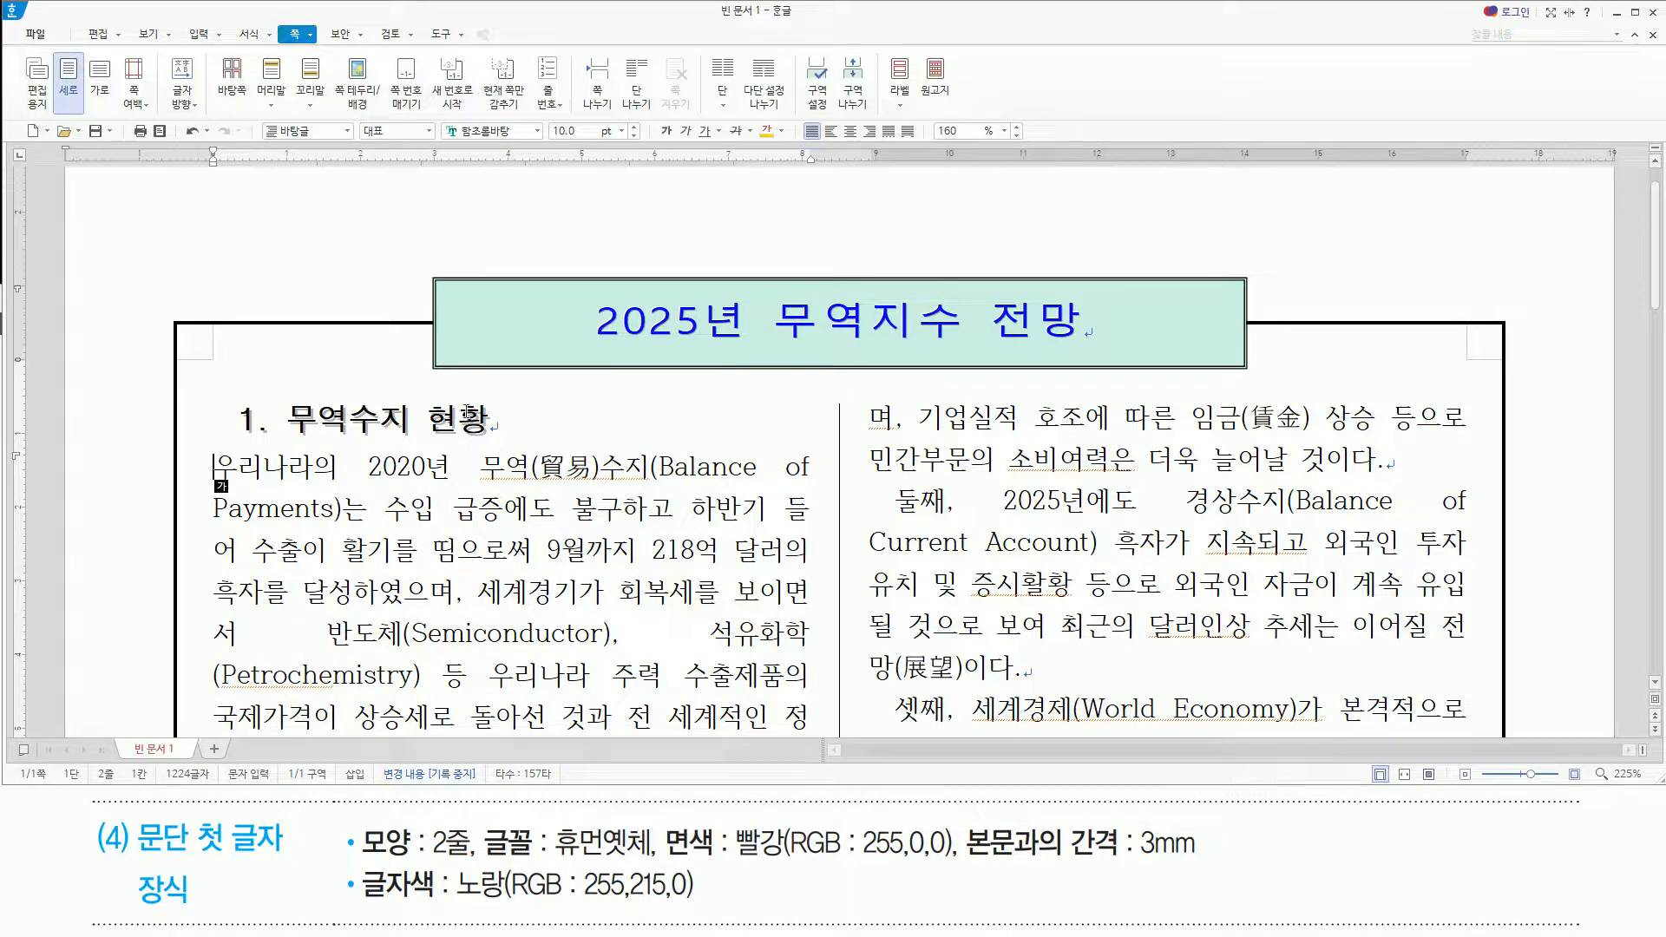
left_click(254, 35)
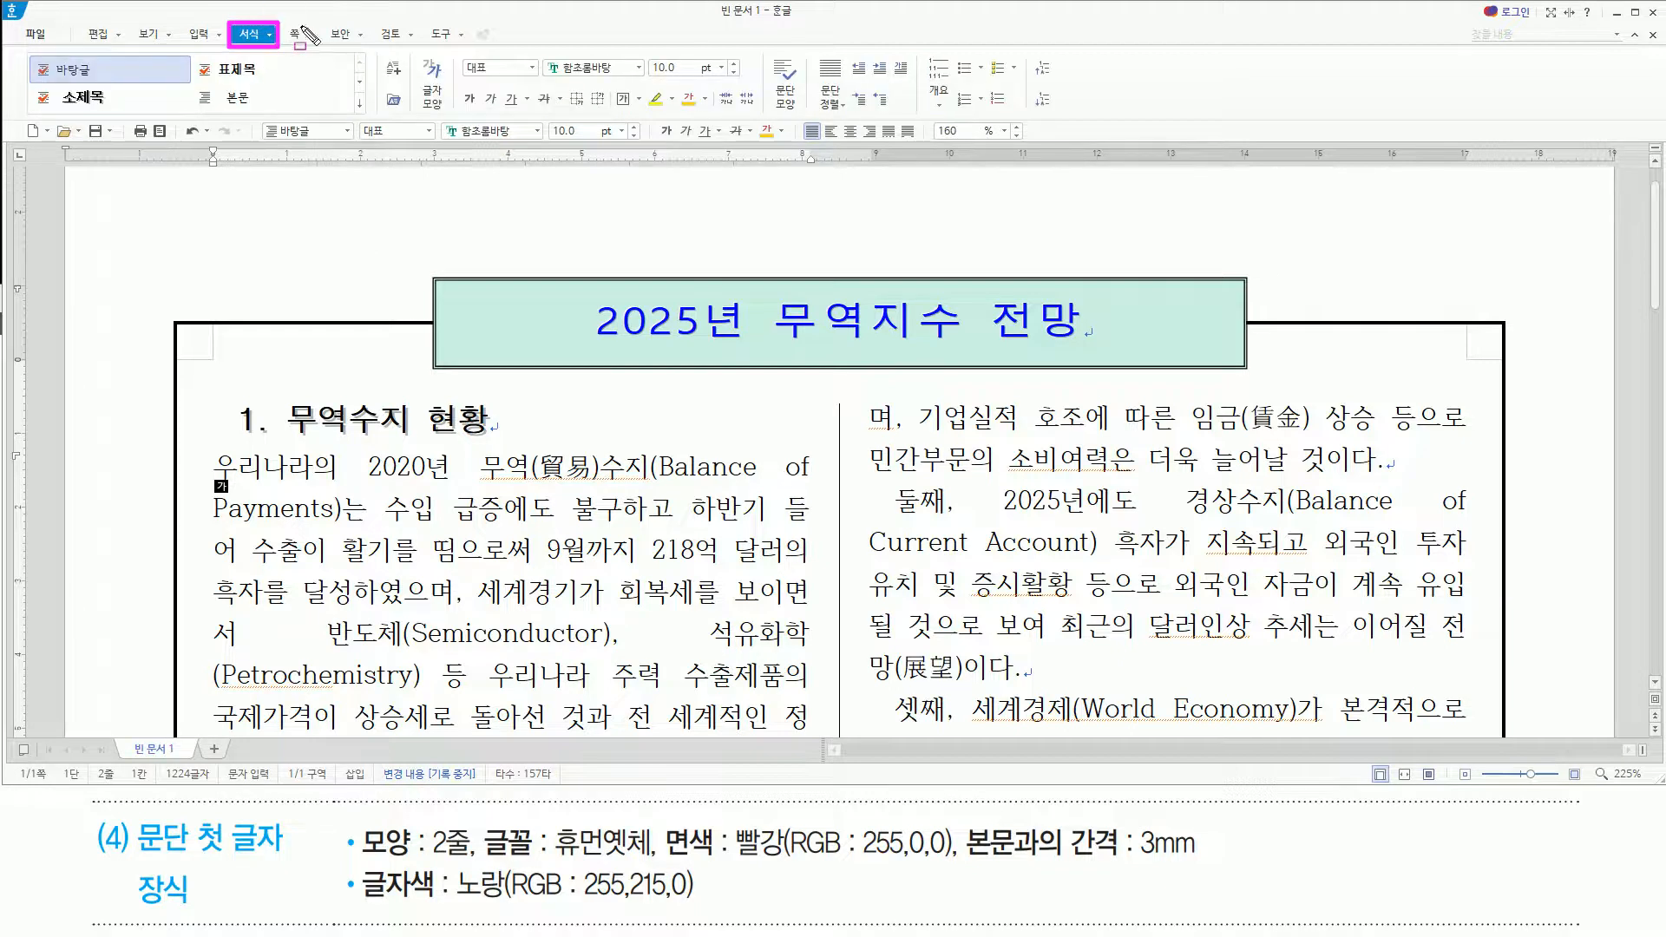
left_click(906, 66)
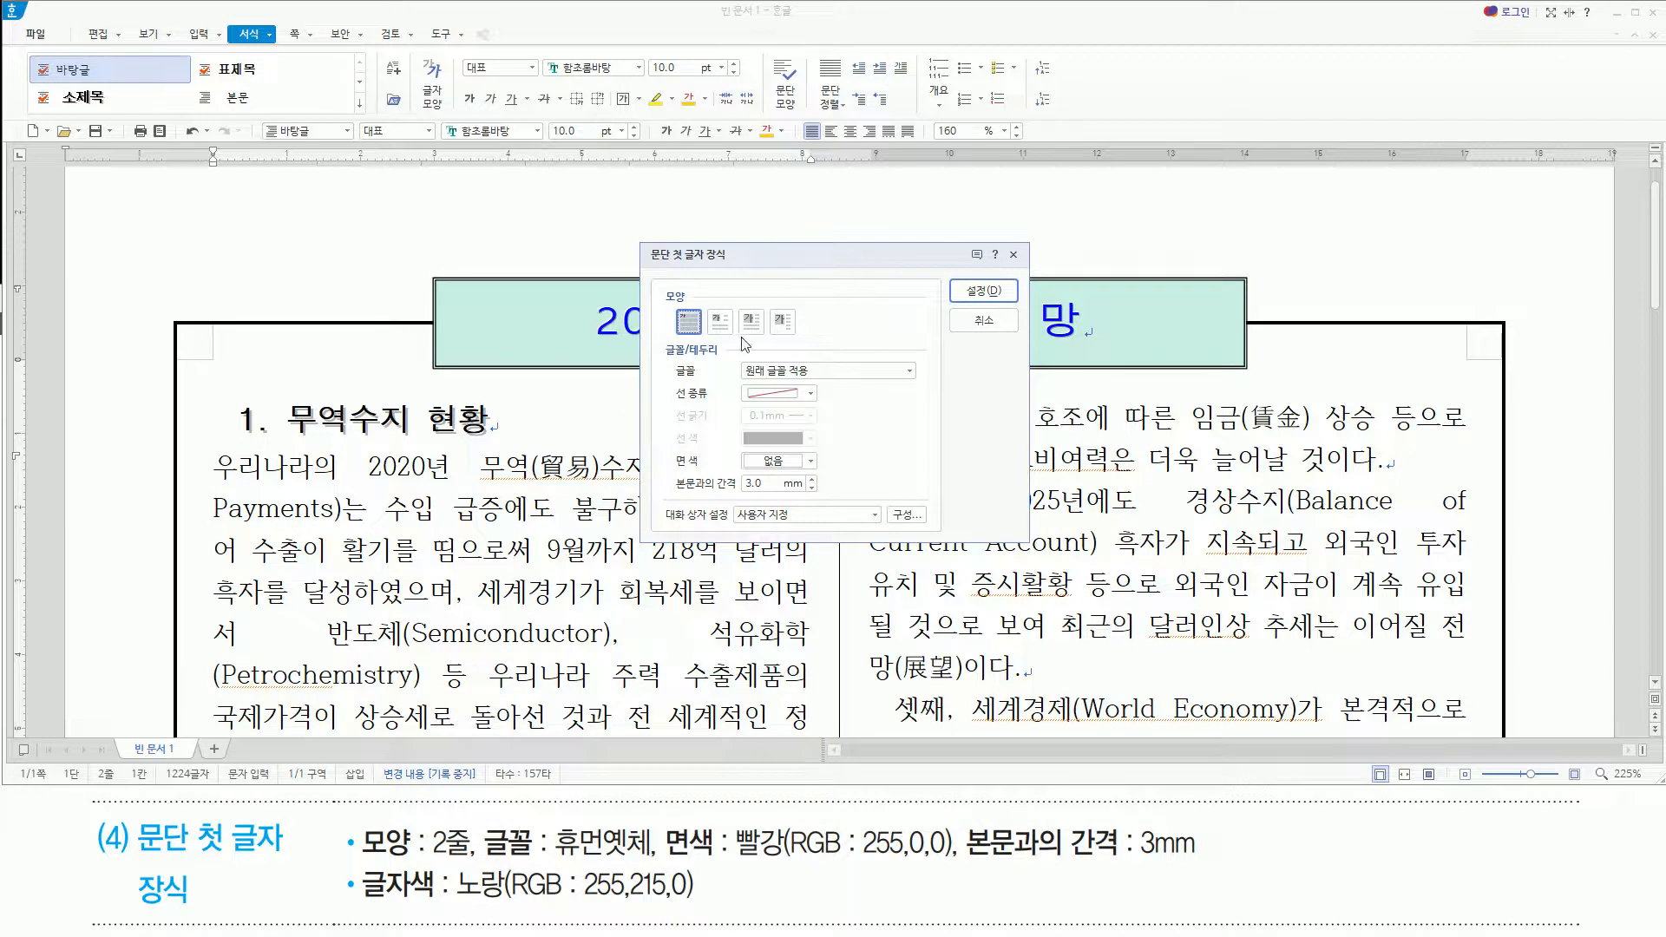
left_click_drag(359, 817, 475, 866)
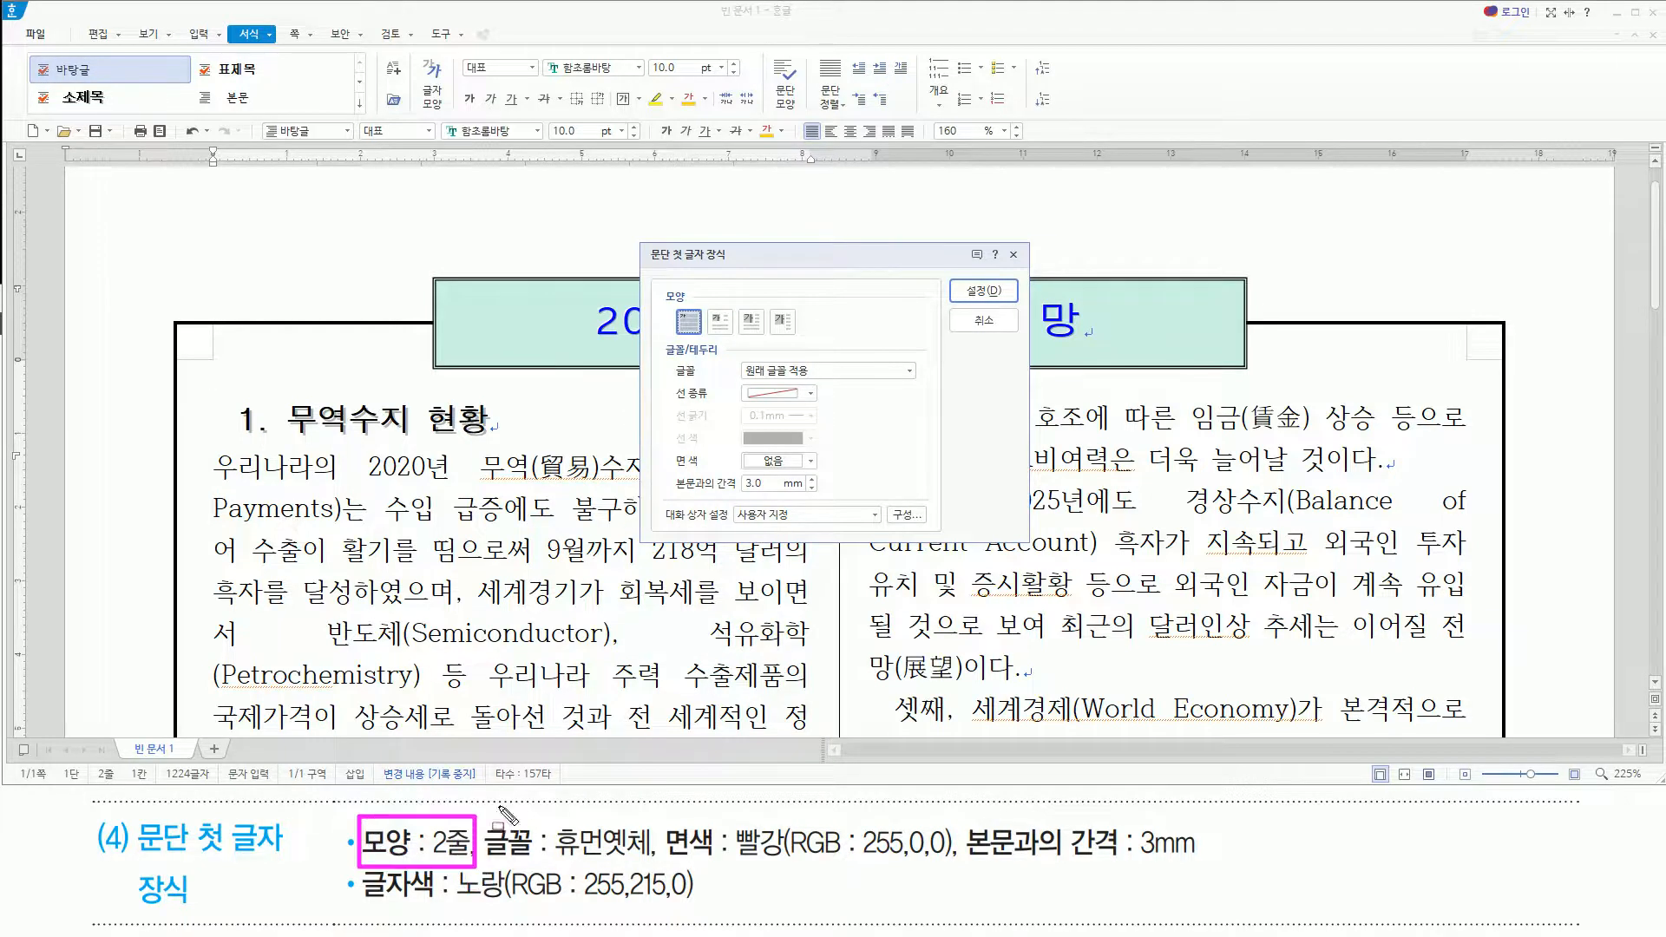
left_click_drag(707, 307, 735, 338)
key("Escape")
left_click(719, 333)
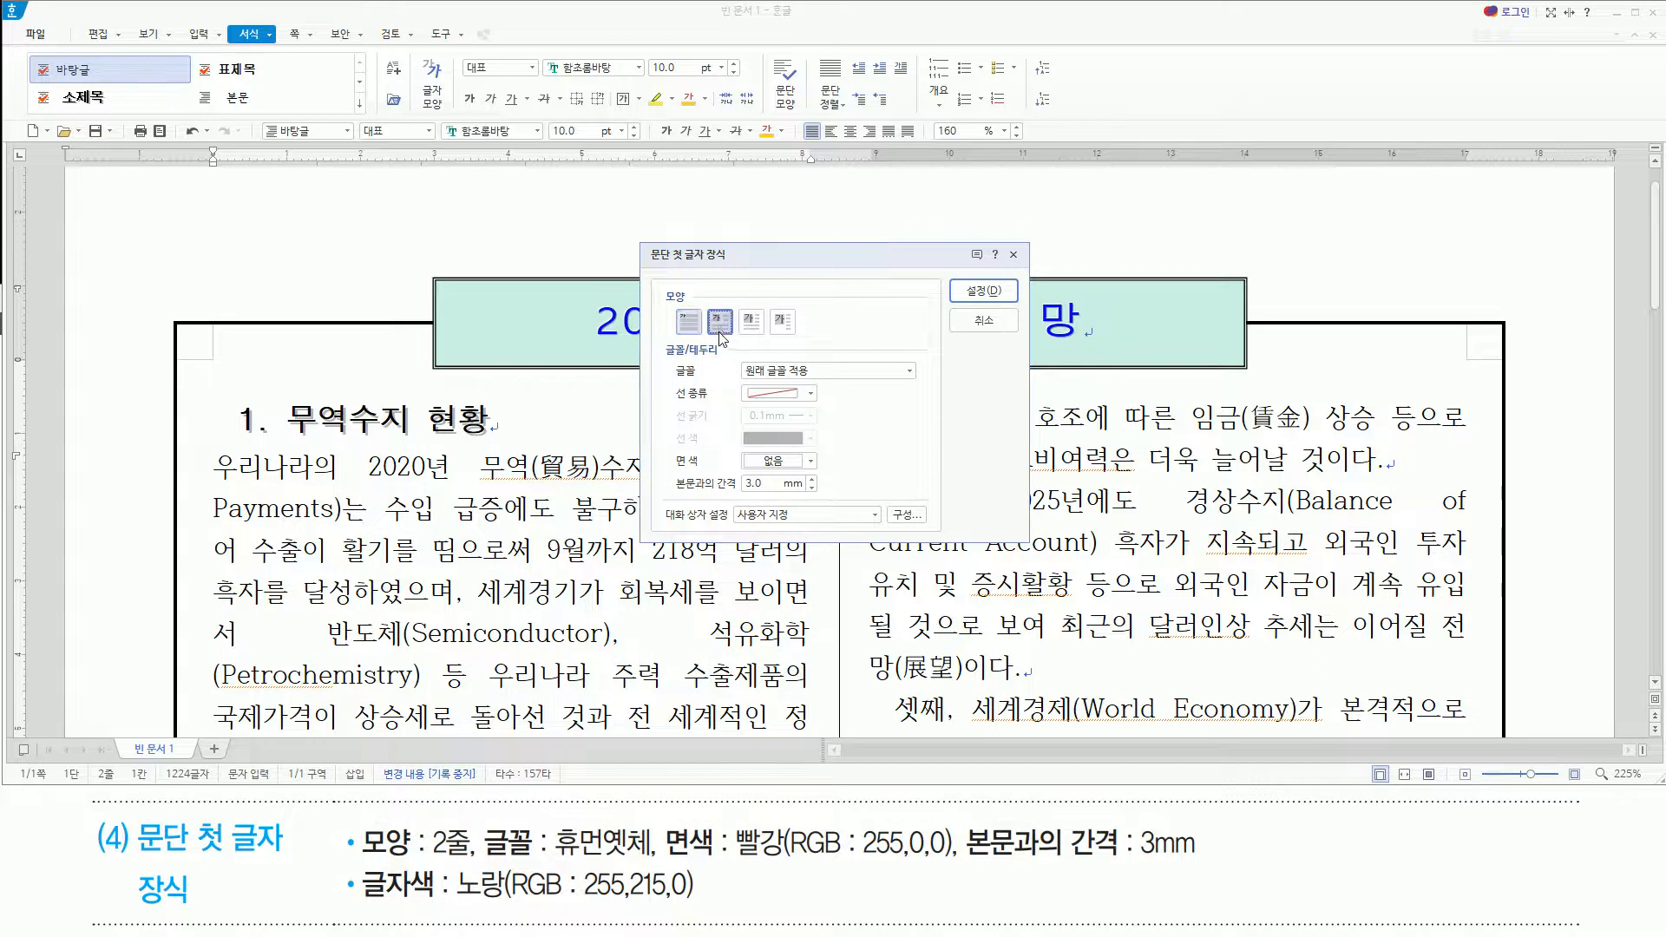
Set the first-letter decoration's font to 휴먼옛체
mouse_move(484, 821)
left_mouse_down()
mouse_move(556, 873)
mouse_move(659, 862)
left_mouse_up()
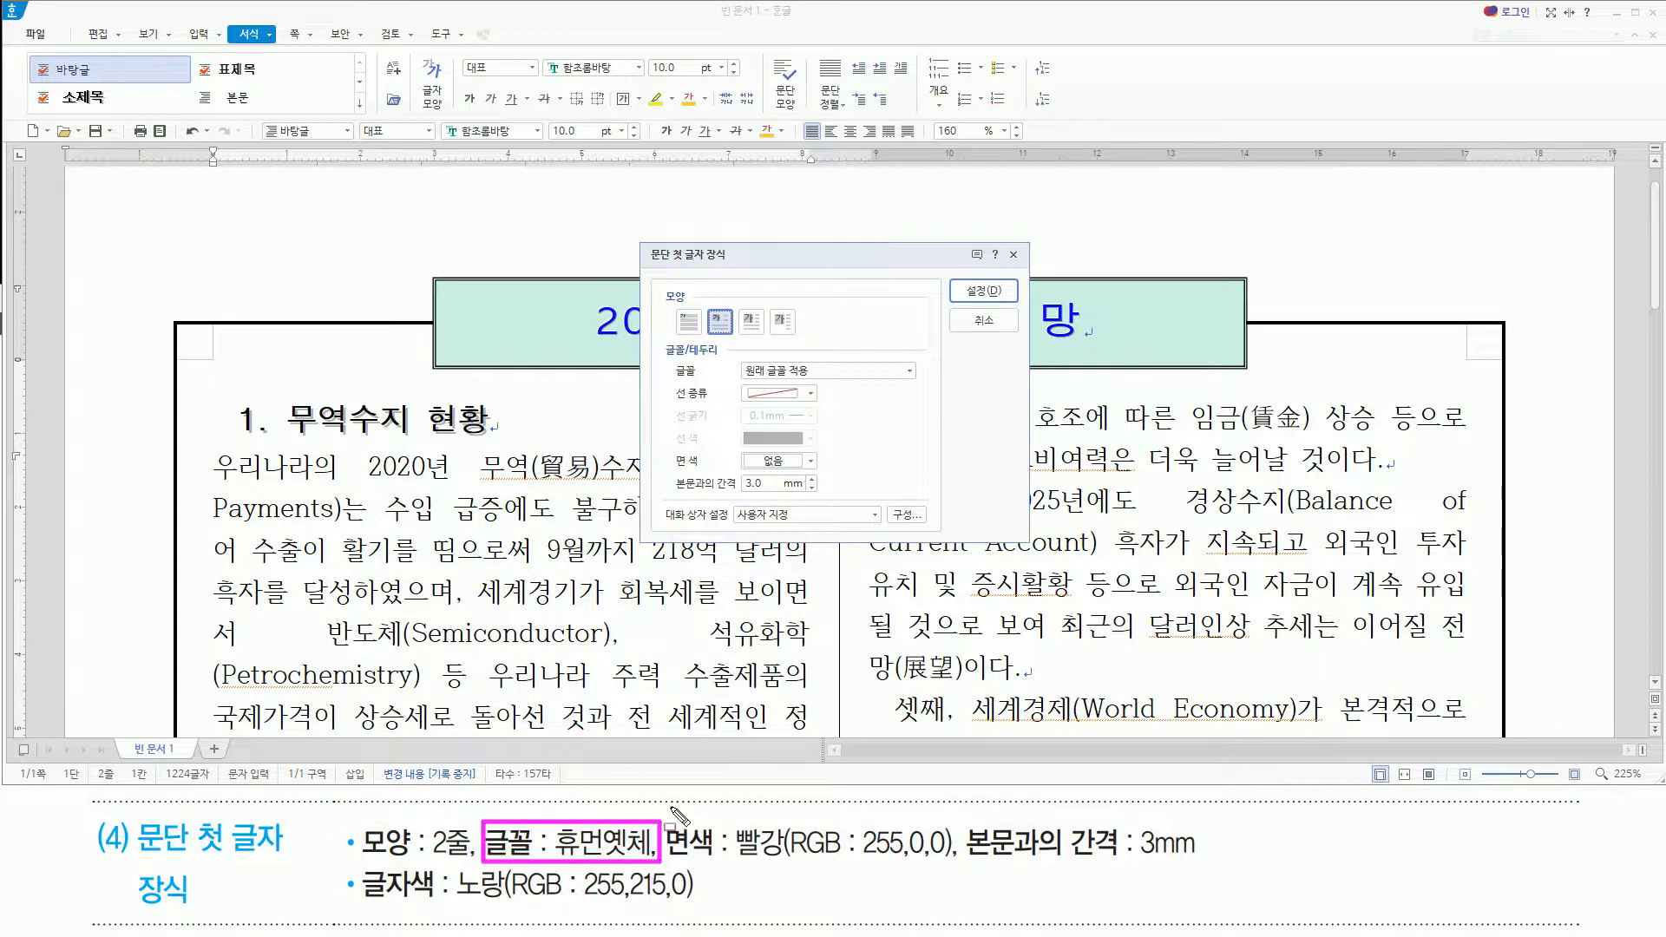
left_click_drag(726, 356, 882, 382)
key("Escape")
left_click(861, 371)
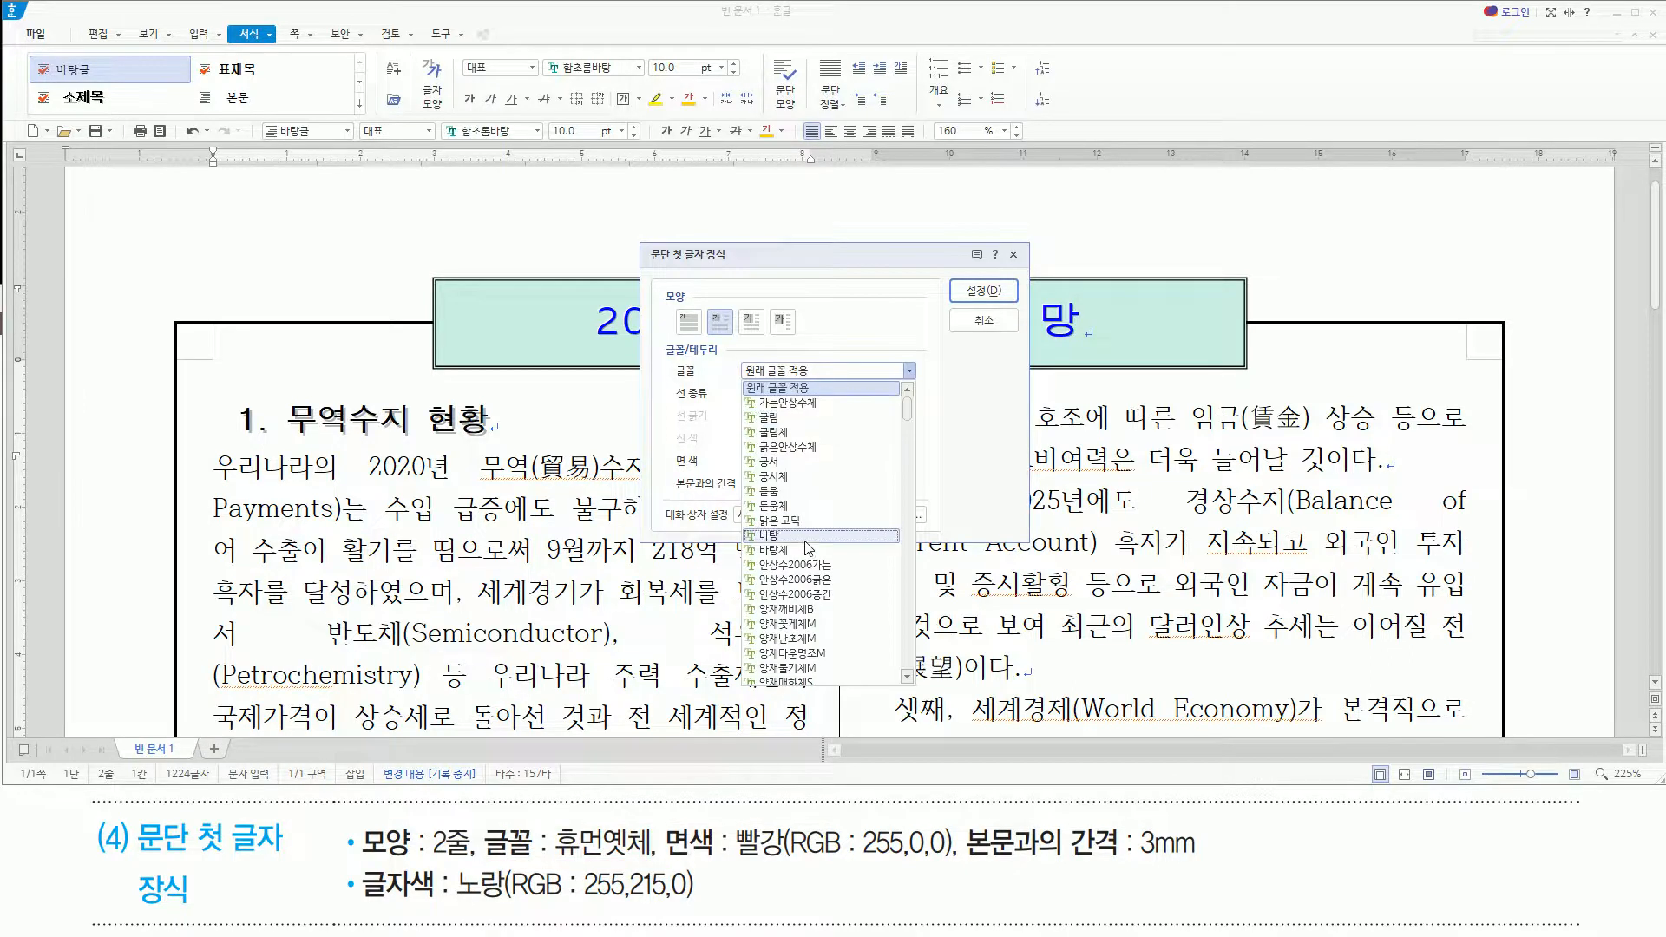
scroll(807, 547, "down", 3)
scroll(807, 547, "down", 5)
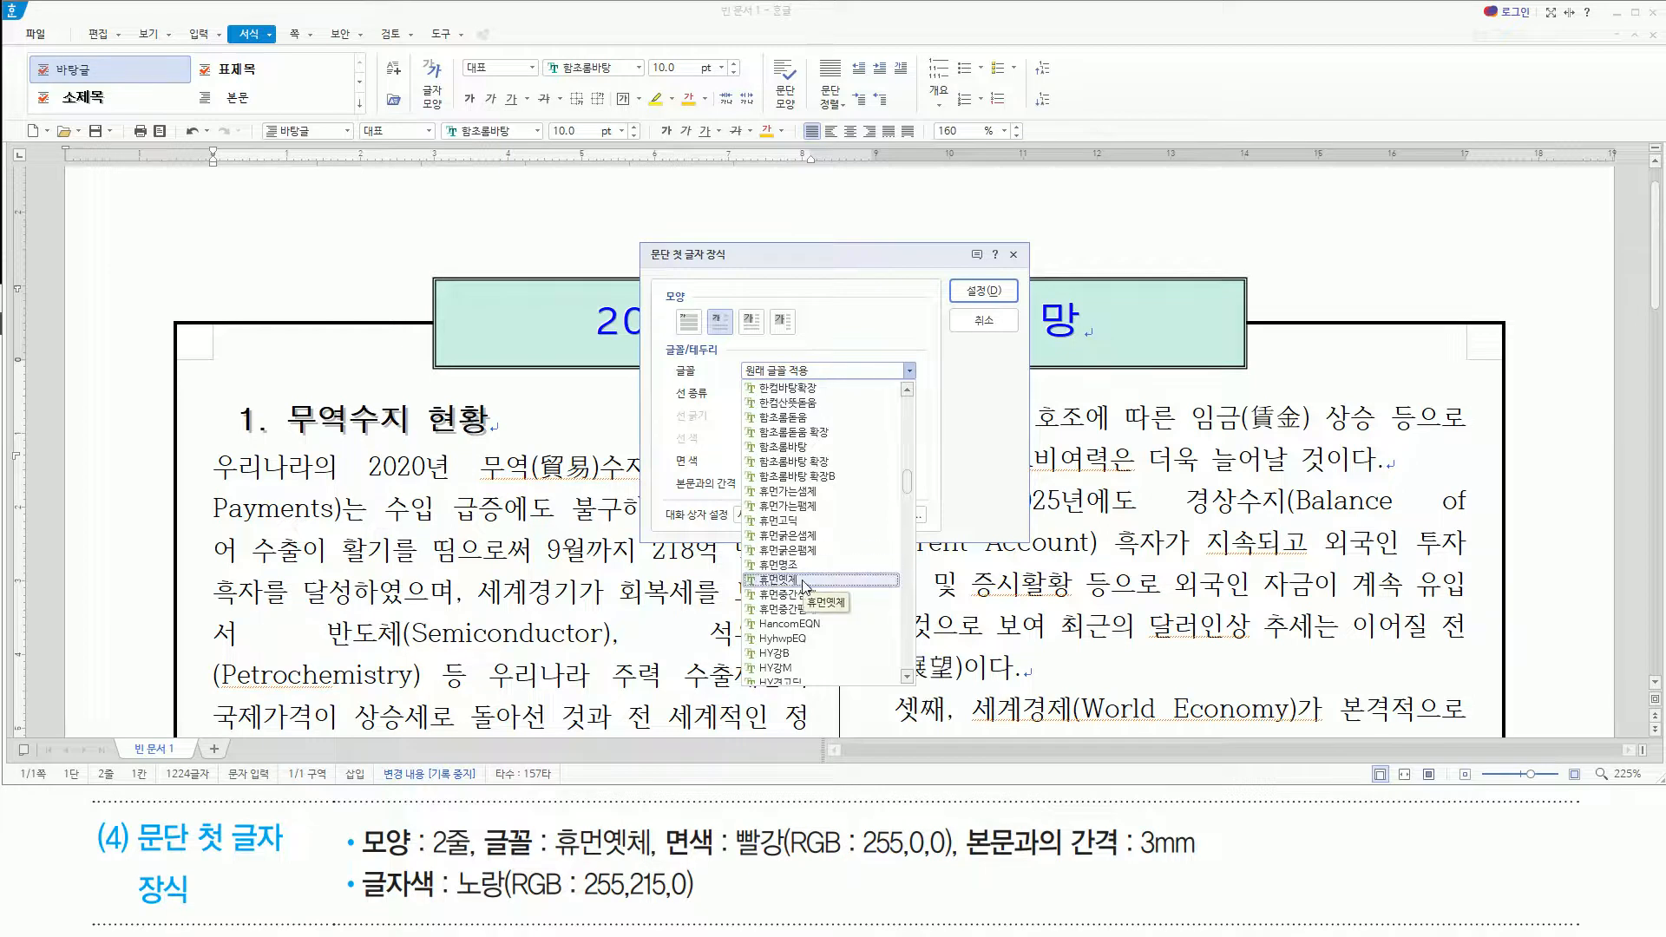
left_click(803, 581)
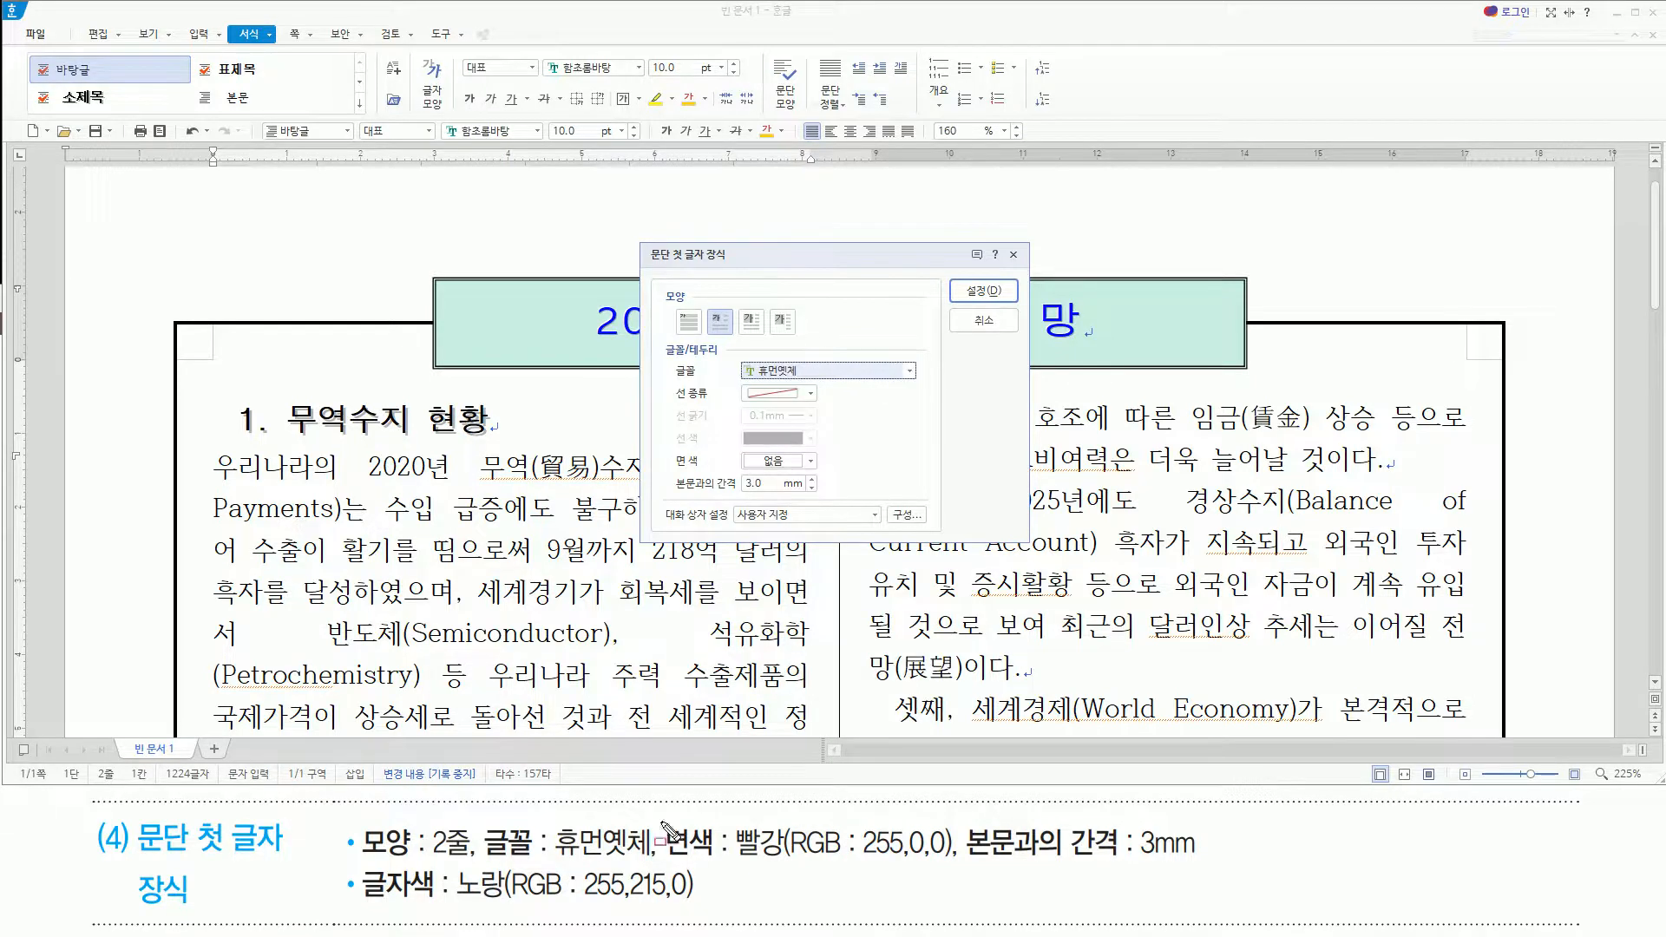
Set the first-letter decoration's face color (면 색) to 빨강 (RGB: 255,0,0)
left_click_drag(840, 857, 959, 857)
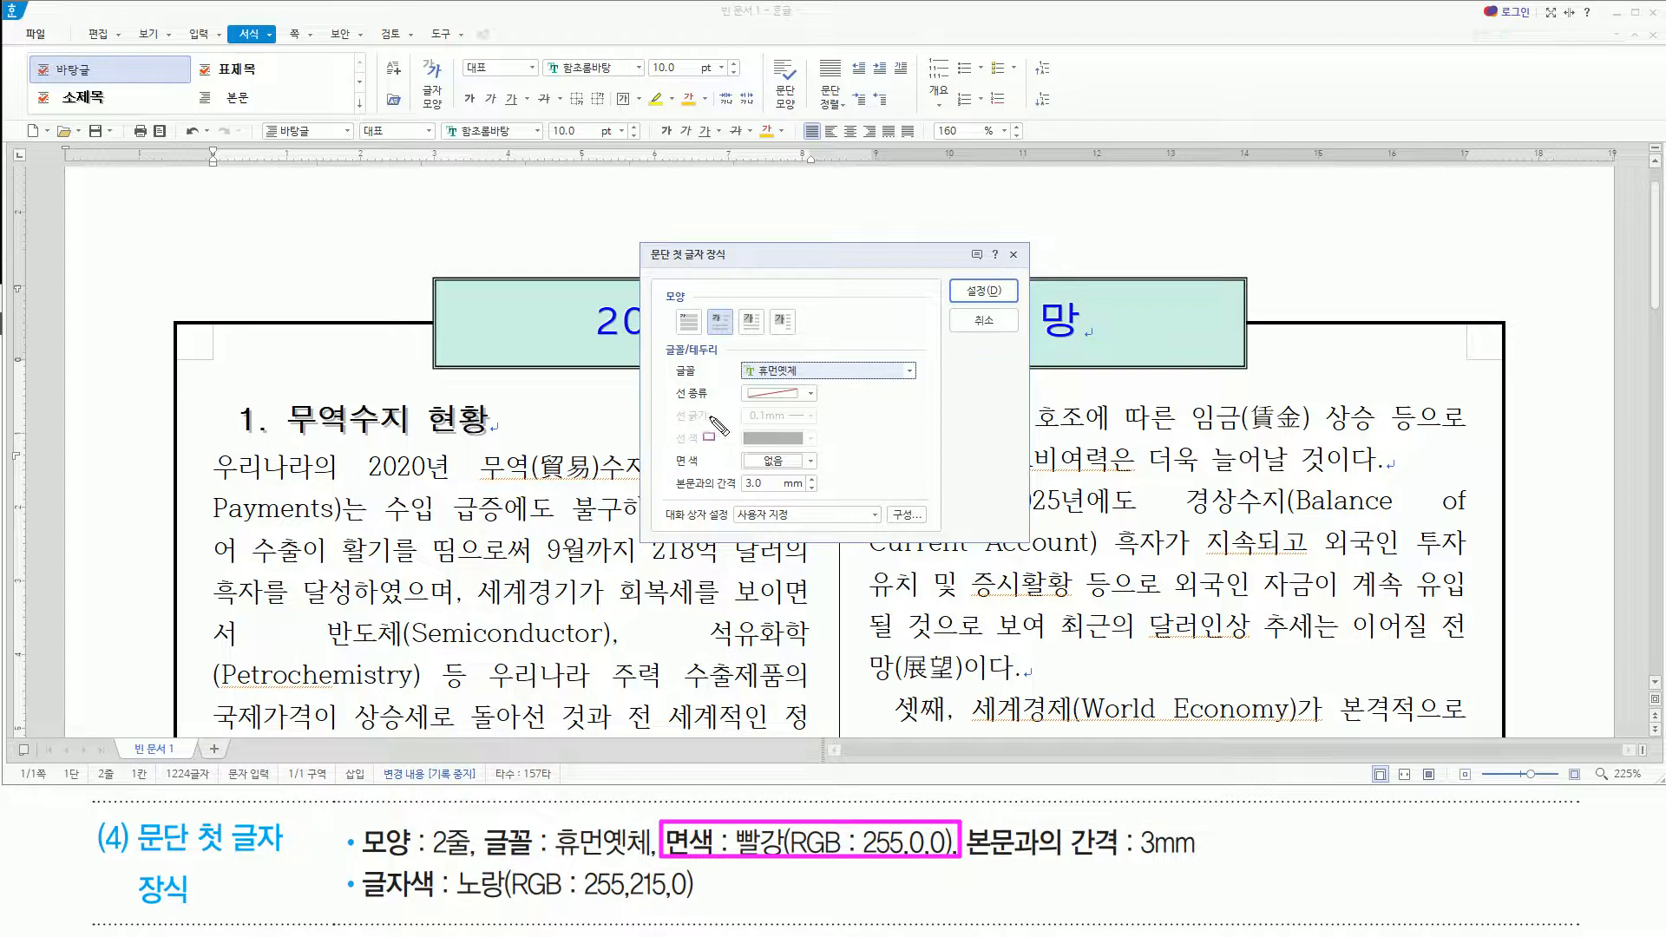
left_click_drag(669, 447, 835, 473)
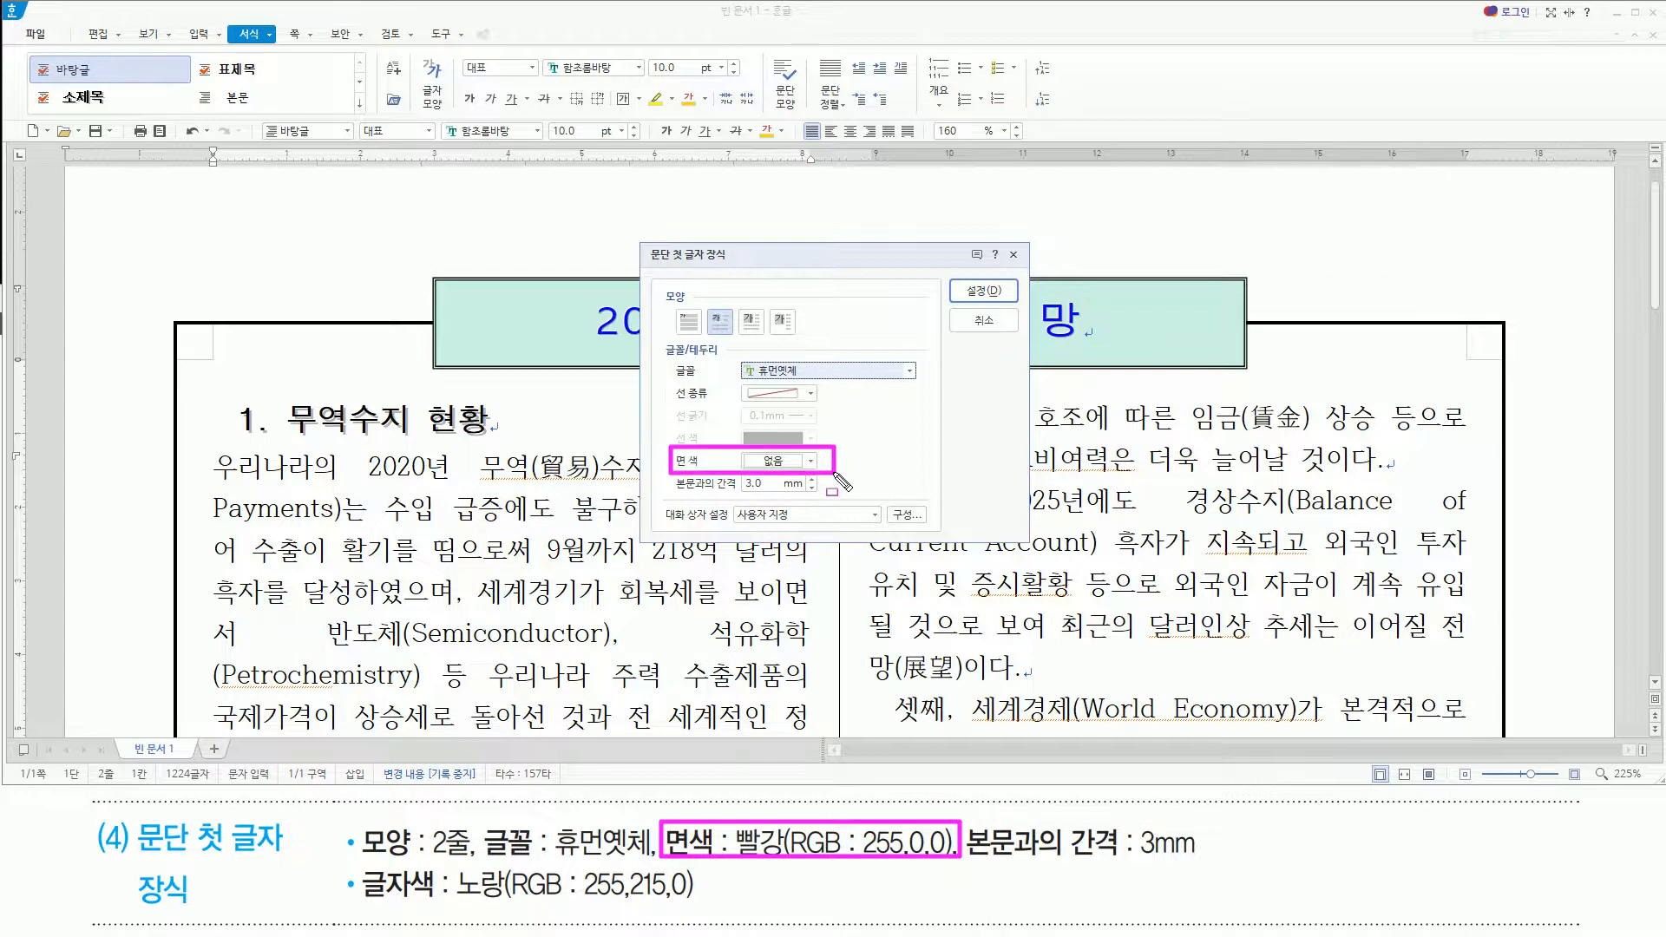
key("Escape")
left_click(808, 461)
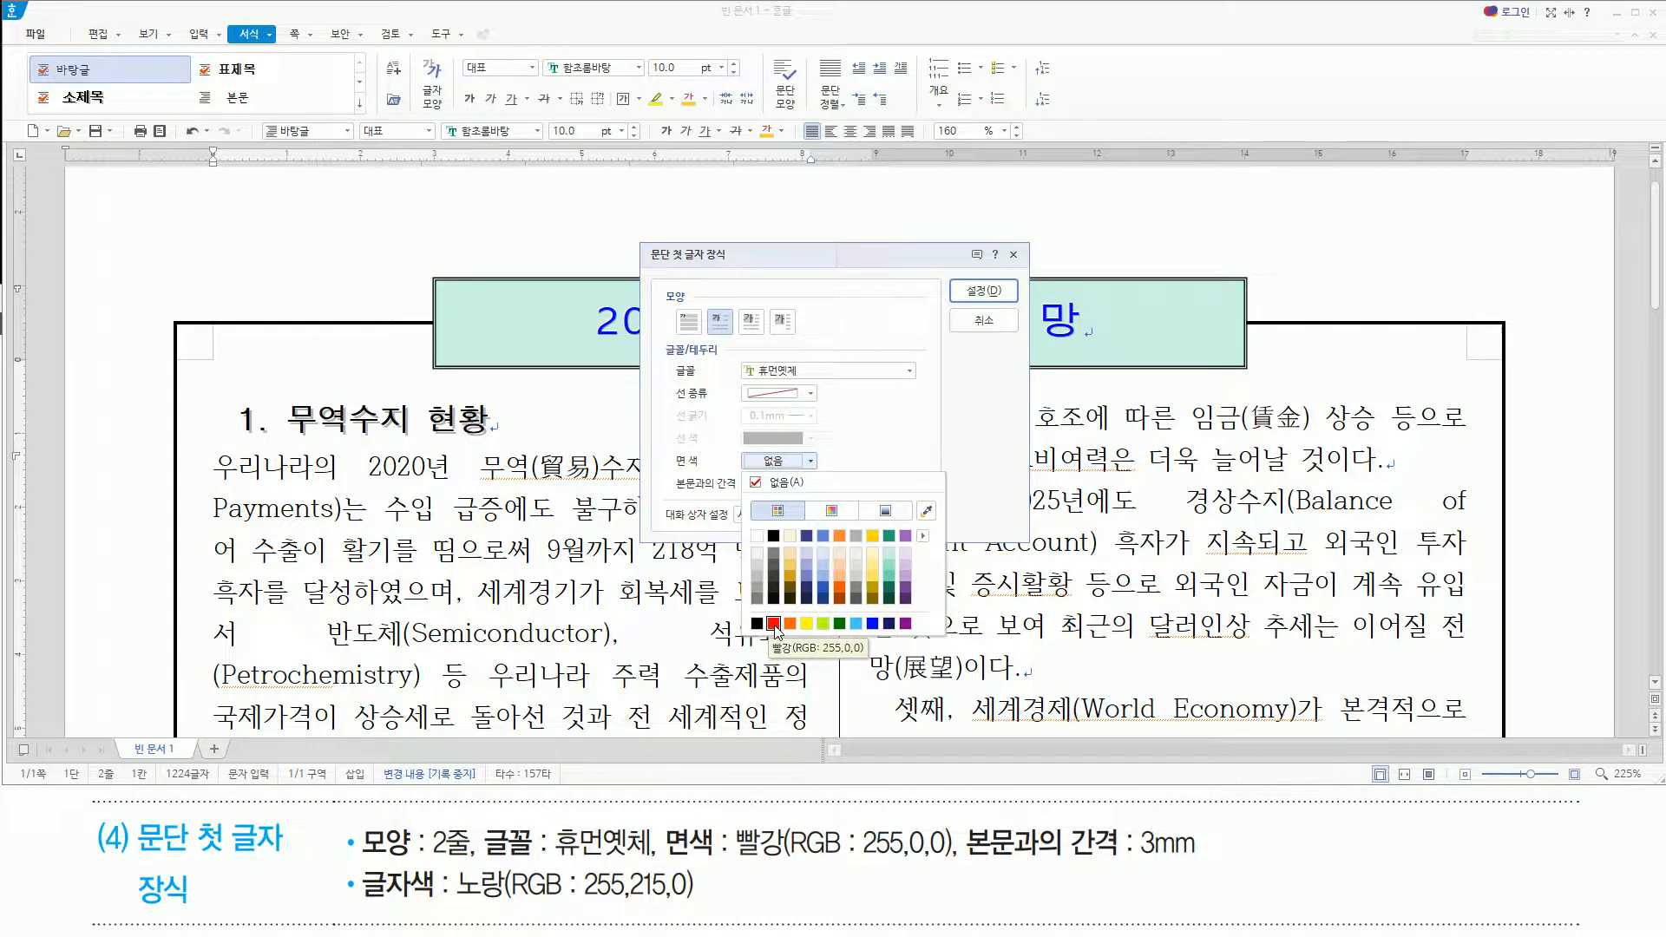
left_click(773, 624)
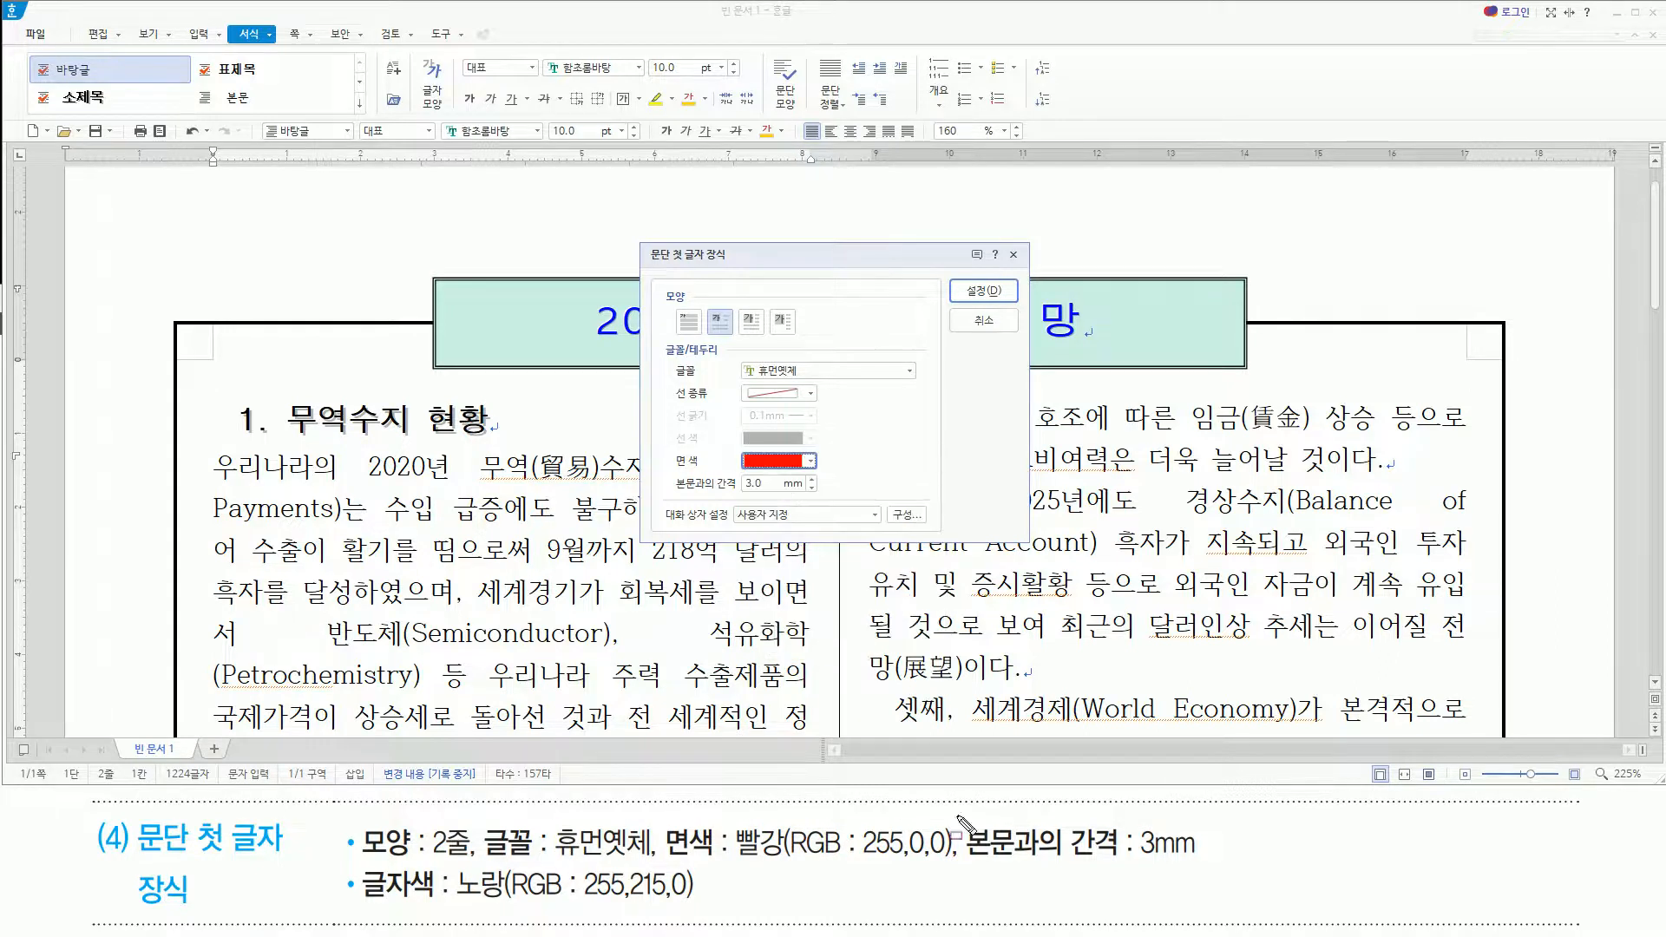
Apply the first-letter decoration with a 3.0 mm distance from the body text (본문과의 간격)
left_click_drag(1031, 866, 1233, 872)
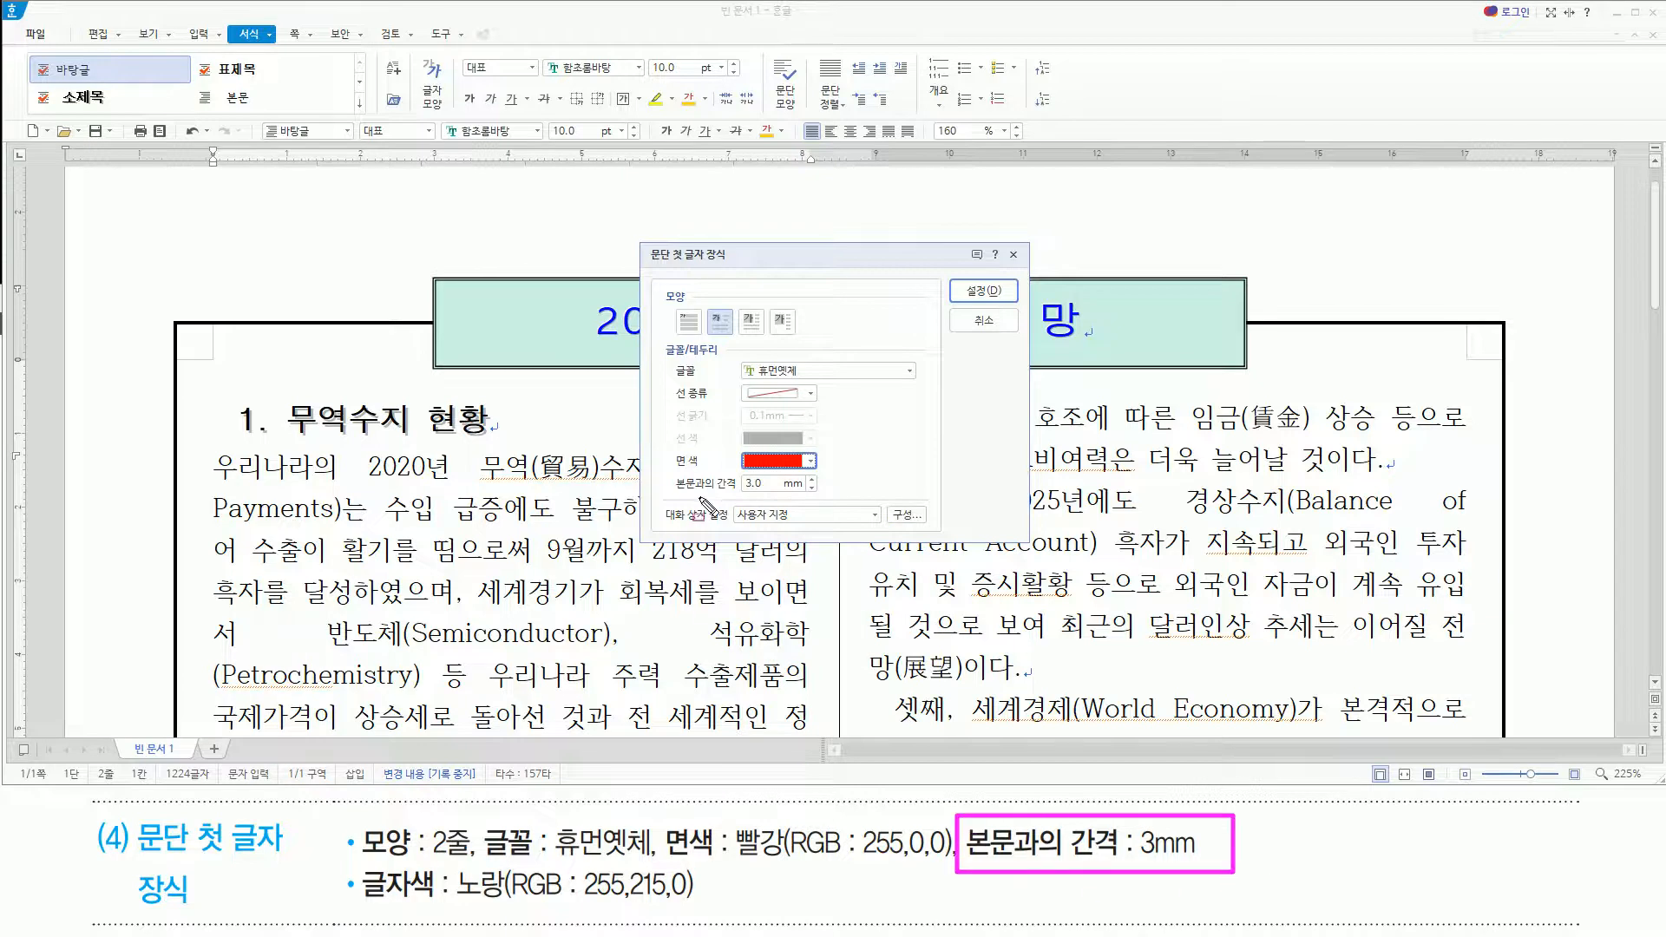
mouse_move(678, 496)
left_mouse_down()
mouse_move(820, 496)
mouse_move(824, 476)
left_mouse_up()
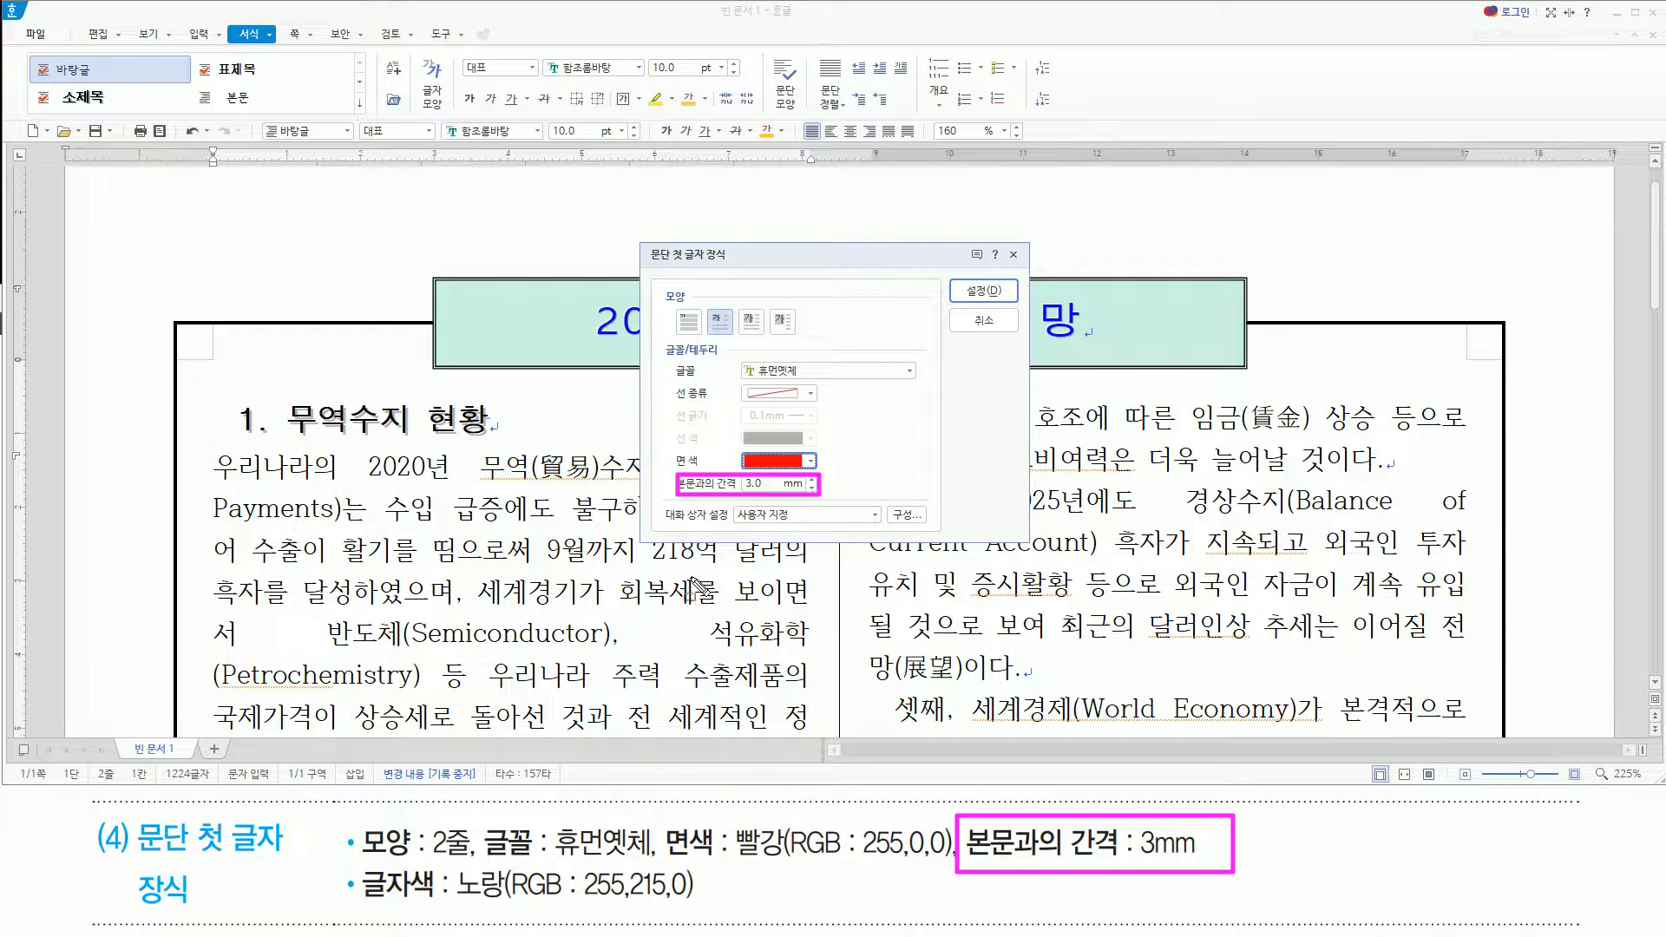
left_click_drag(338, 816, 1239, 878)
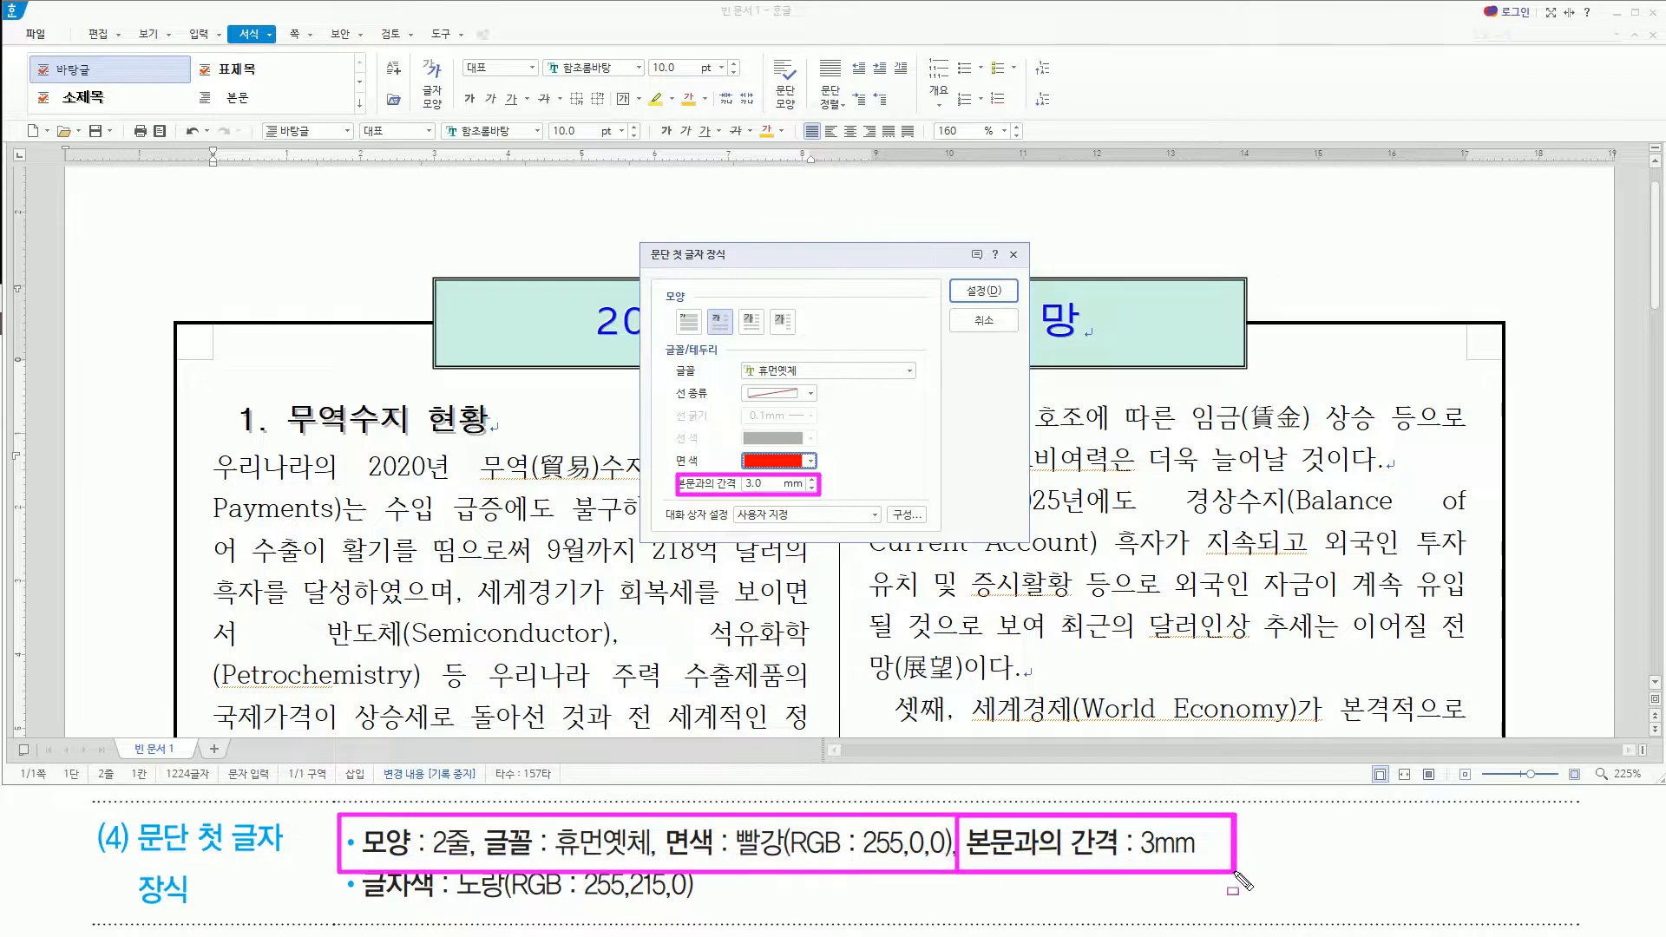
key("Escape")
left_click(979, 292)
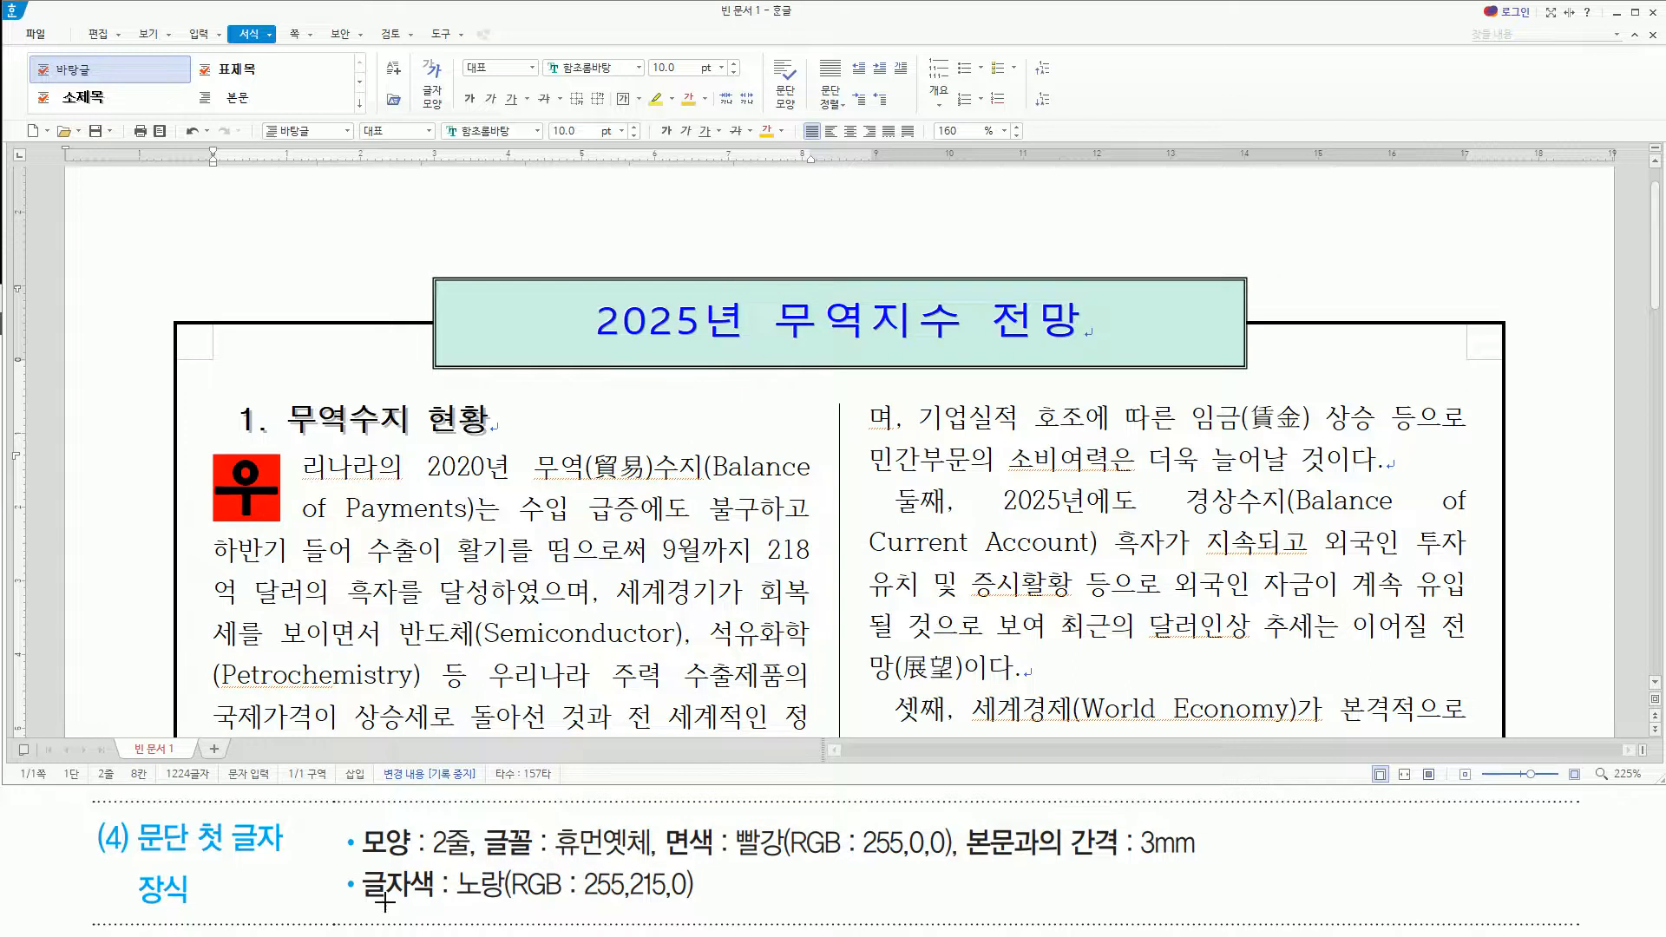
Color the decorated first letter "우" 노랑 (RGB: 255,215,0)
mouse_move(335, 859)
left_mouse_down()
mouse_move(375, 899)
mouse_move(733, 915)
left_mouse_up()
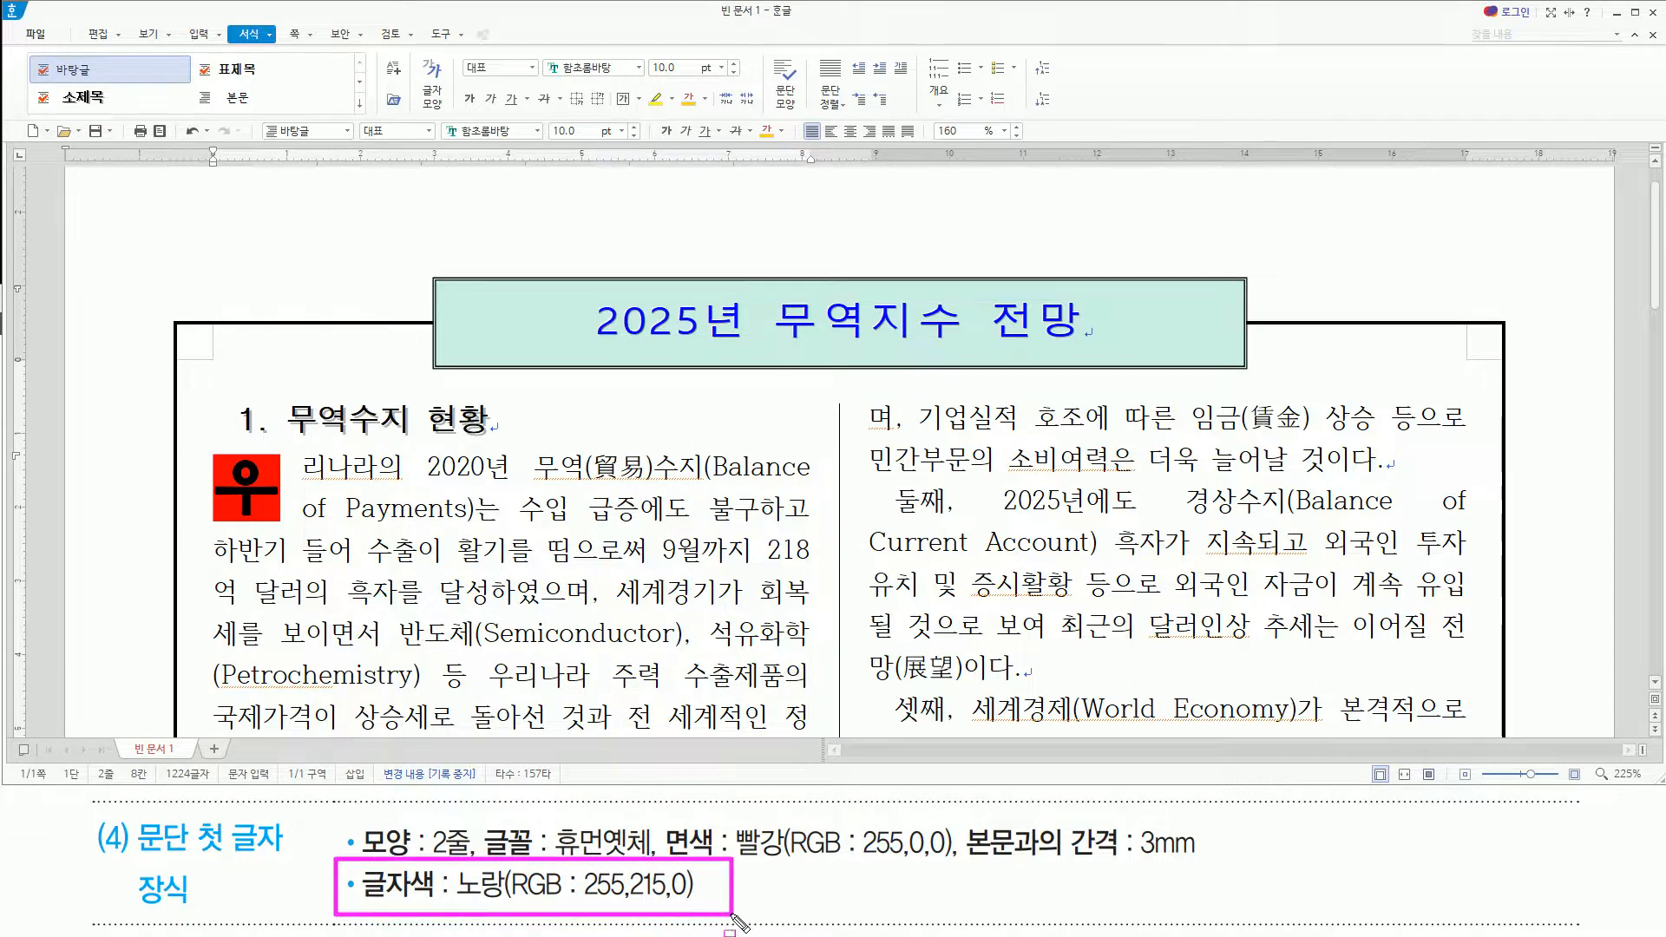
key("Escape")
left_click_drag(201, 442, 293, 531)
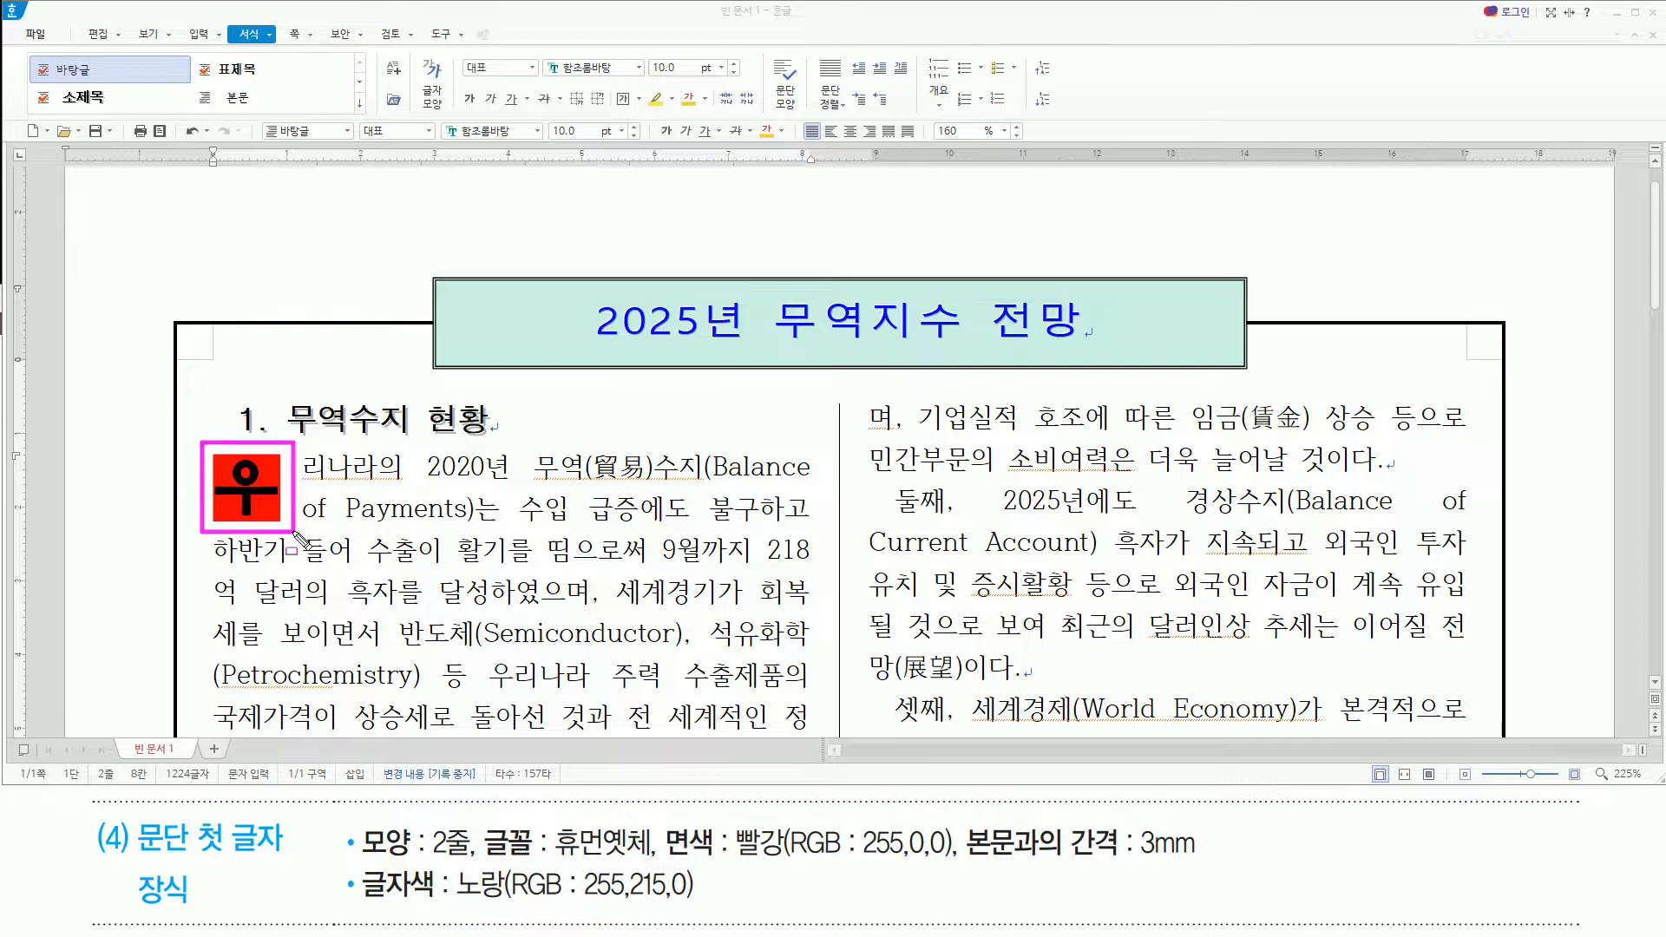
key("Escape")
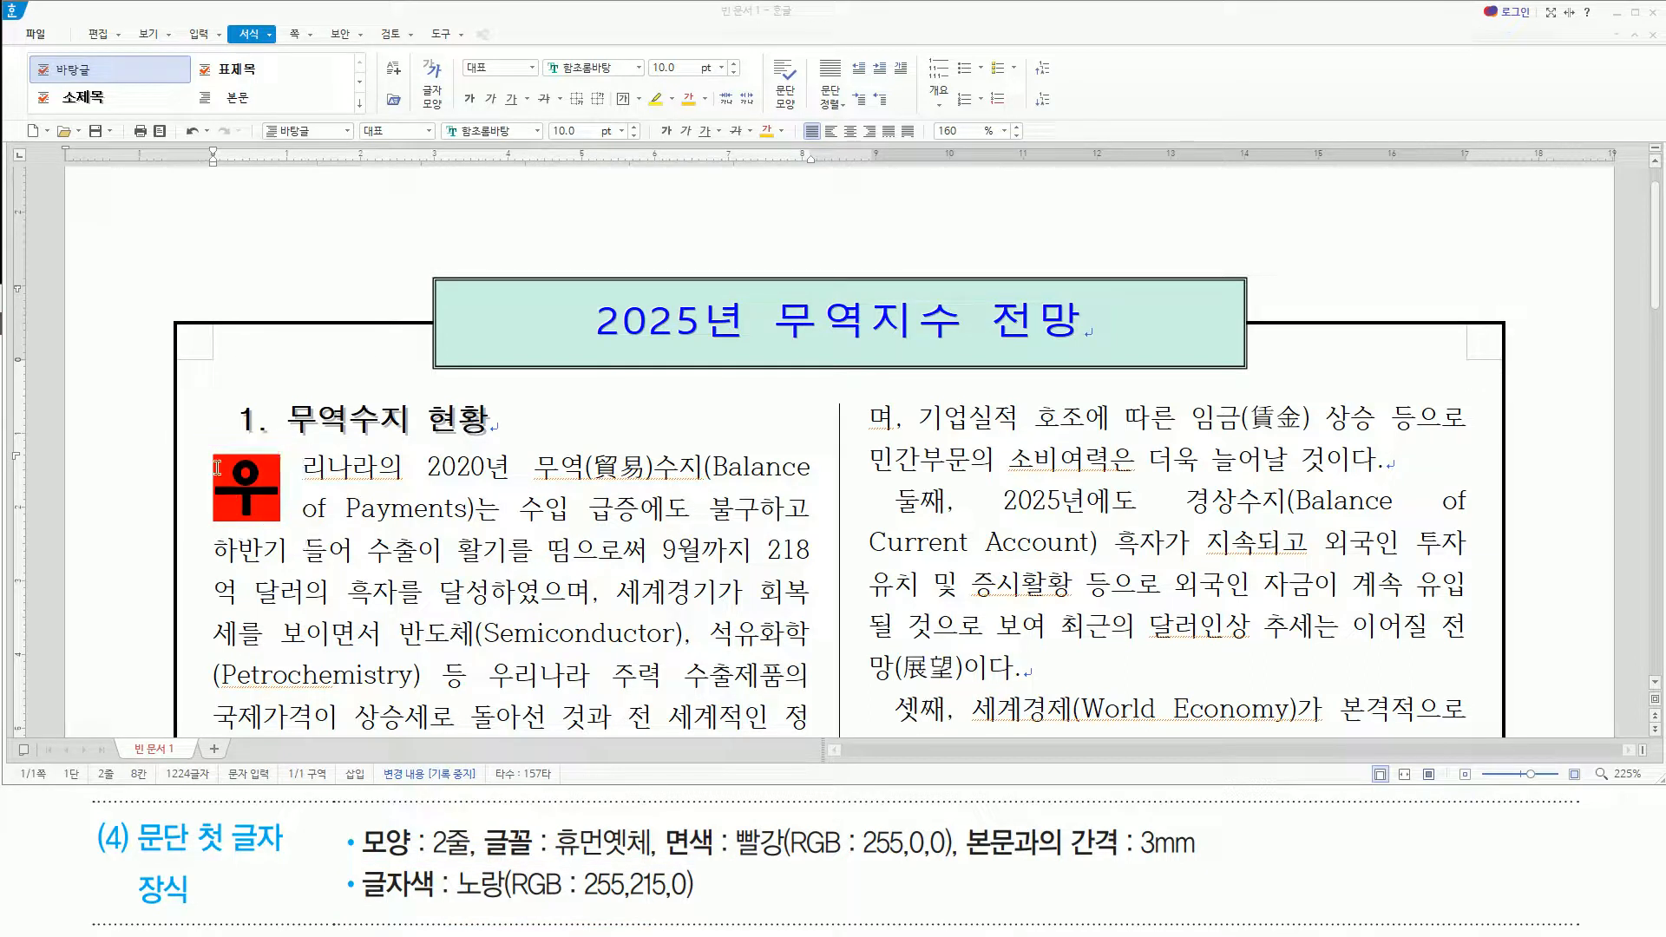
left_click_drag(217, 468, 267, 496)
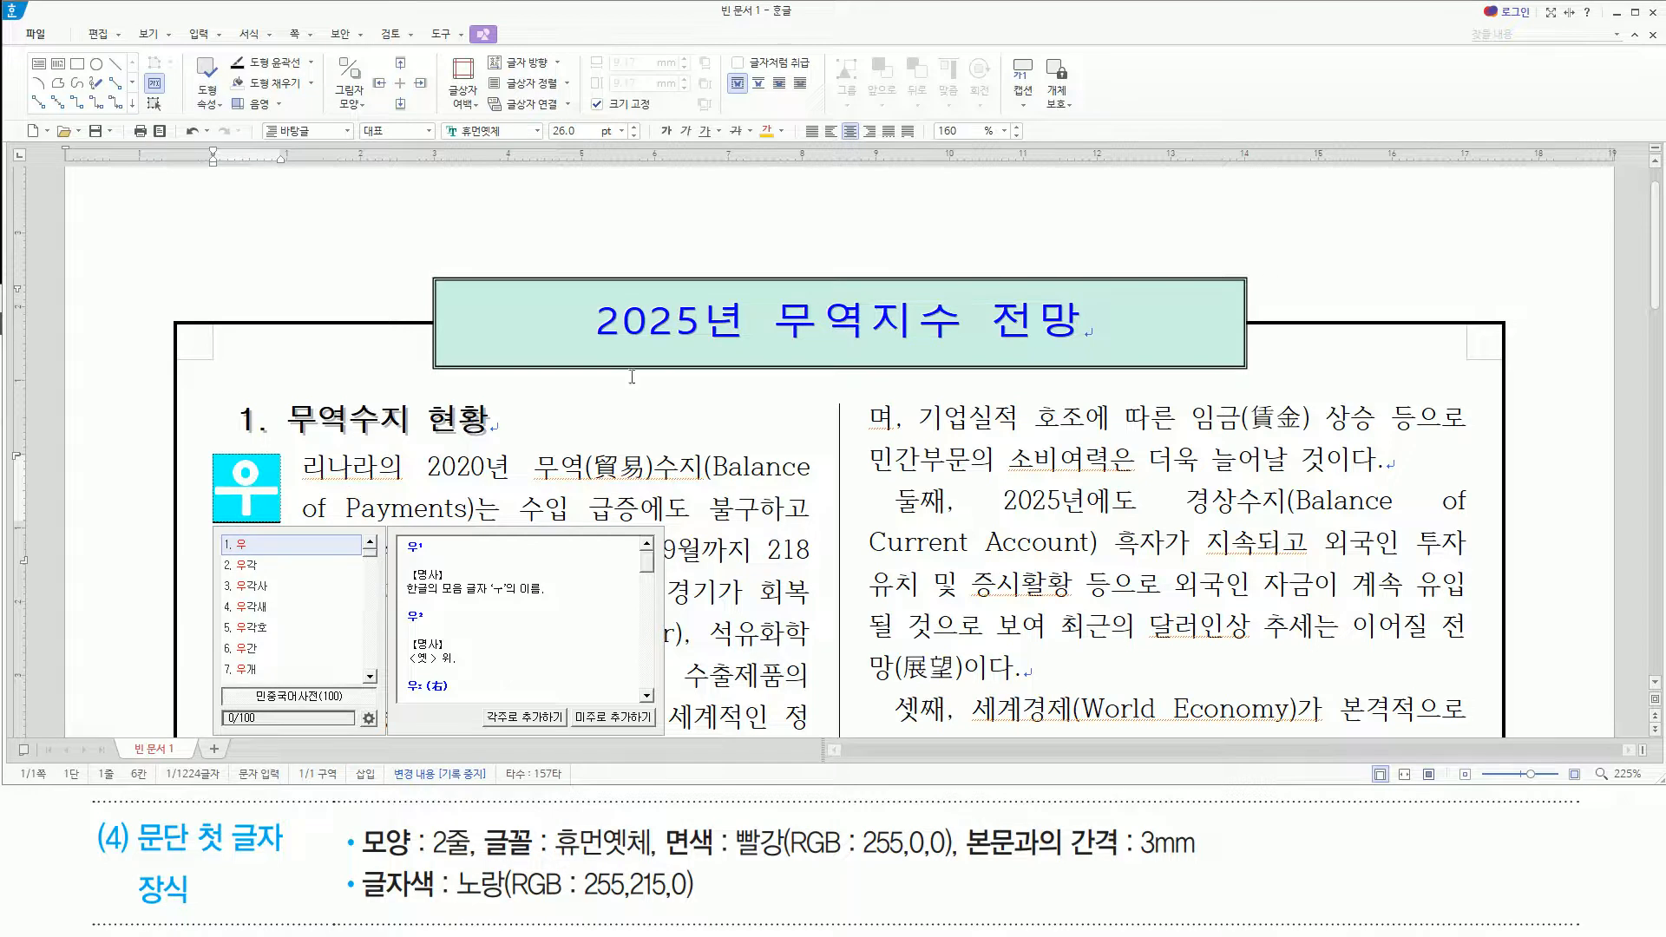
key("ctrl+2")
left_click_drag(751, 113, 796, 150)
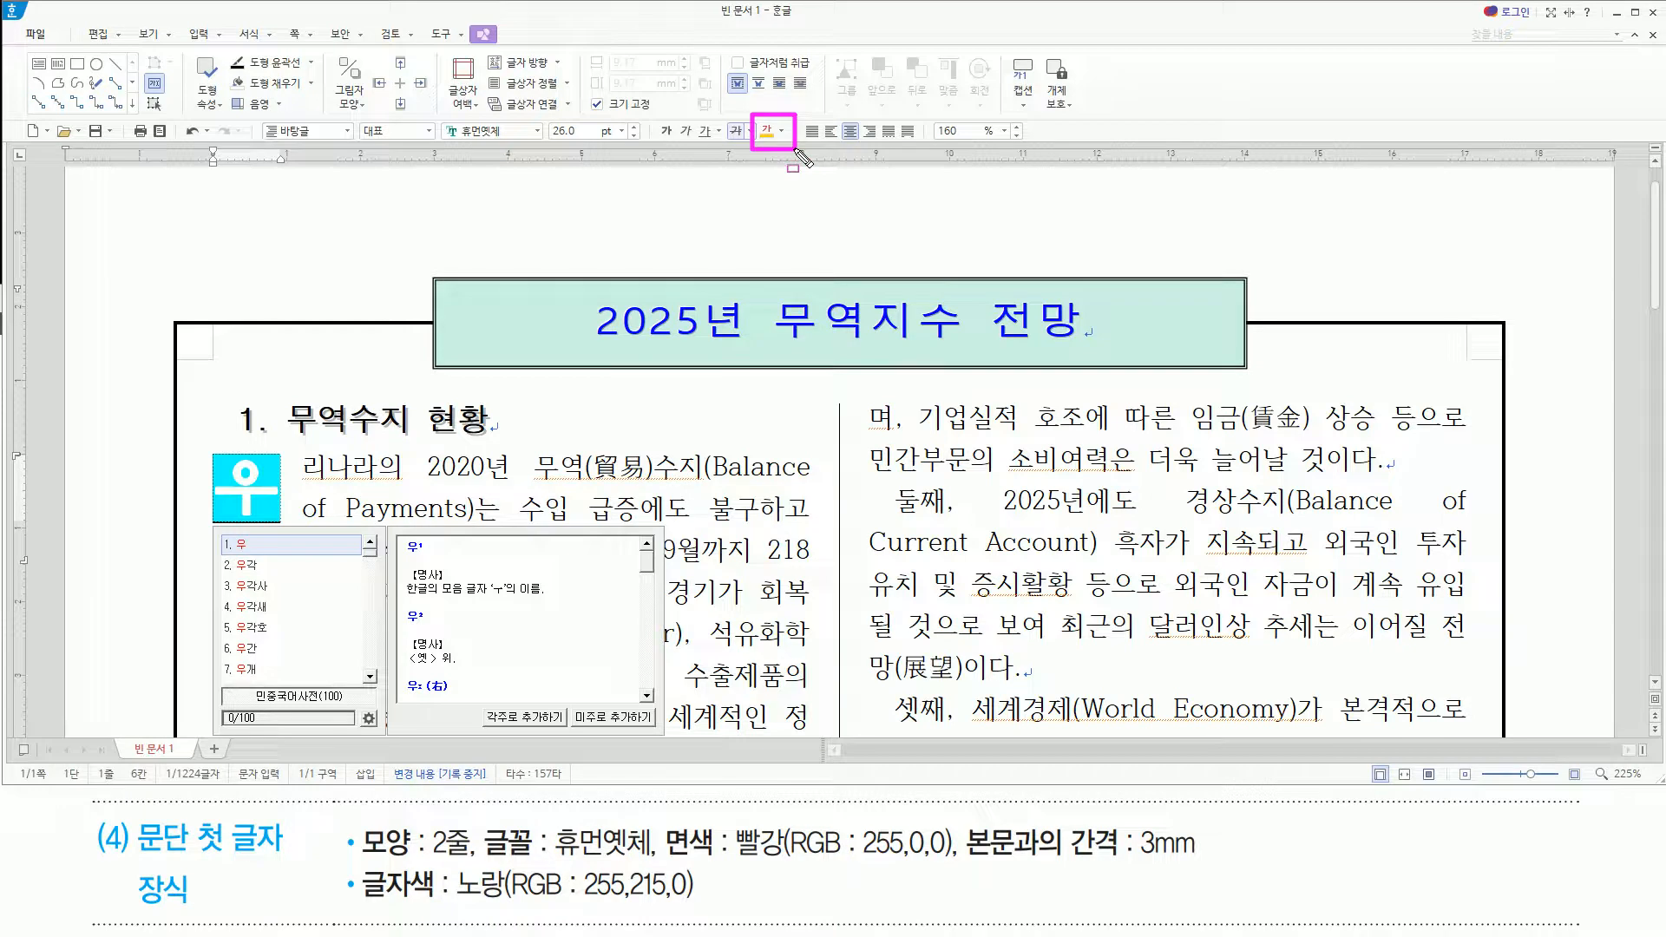
key("Escape")
left_click(784, 132)
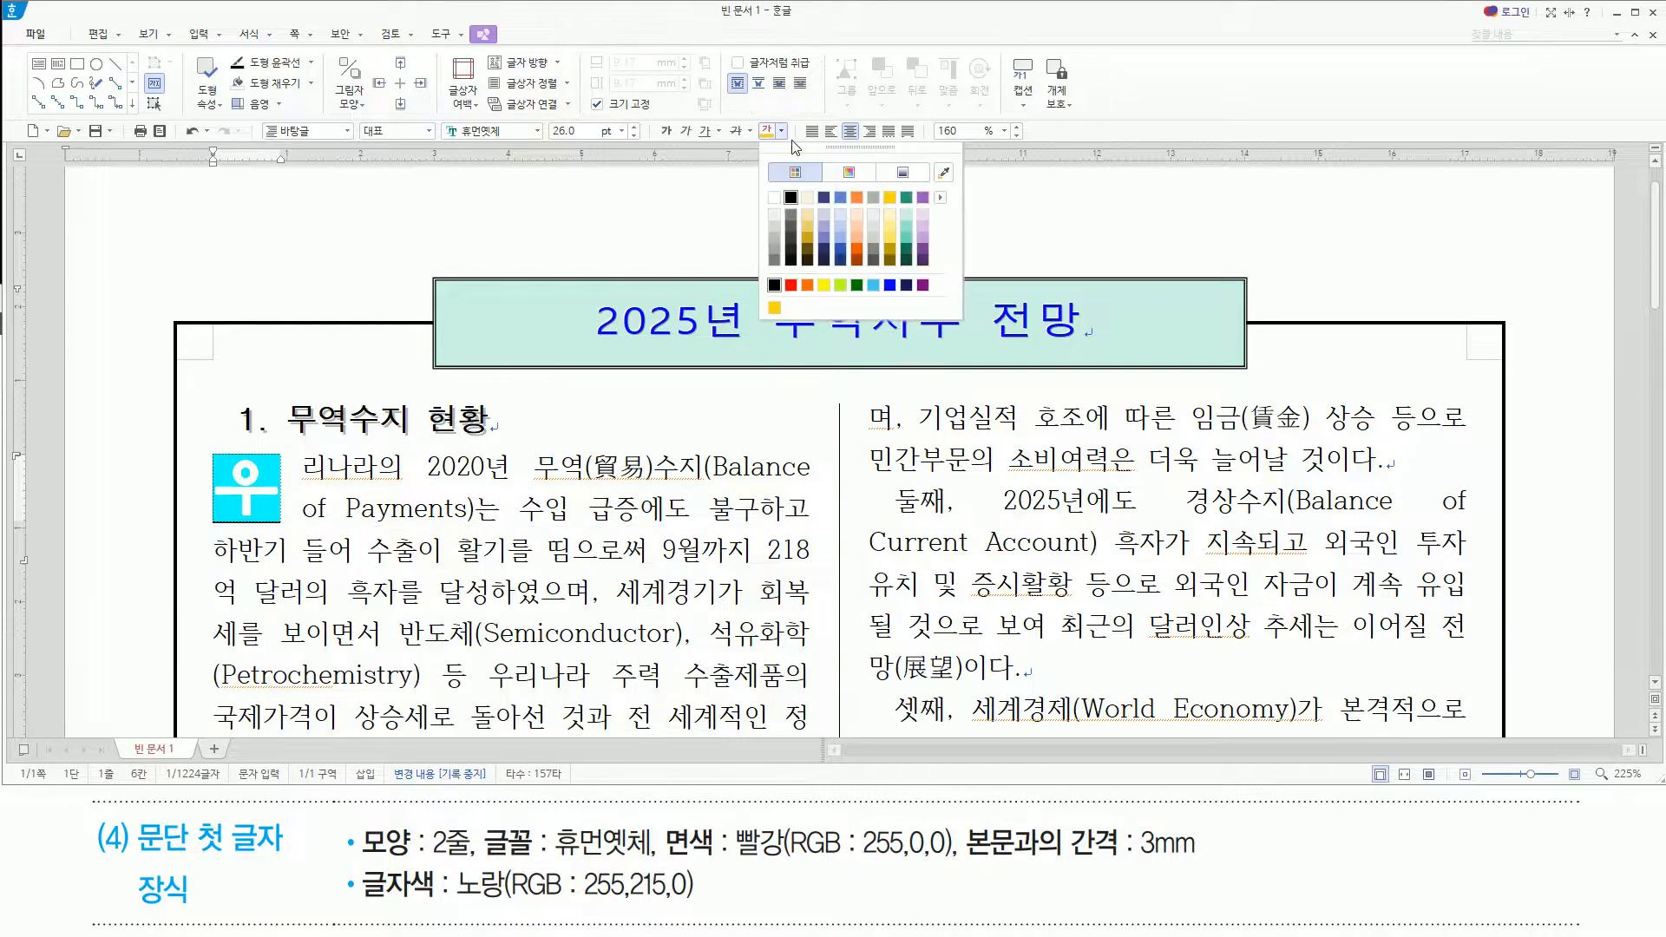
left_click(889, 198)
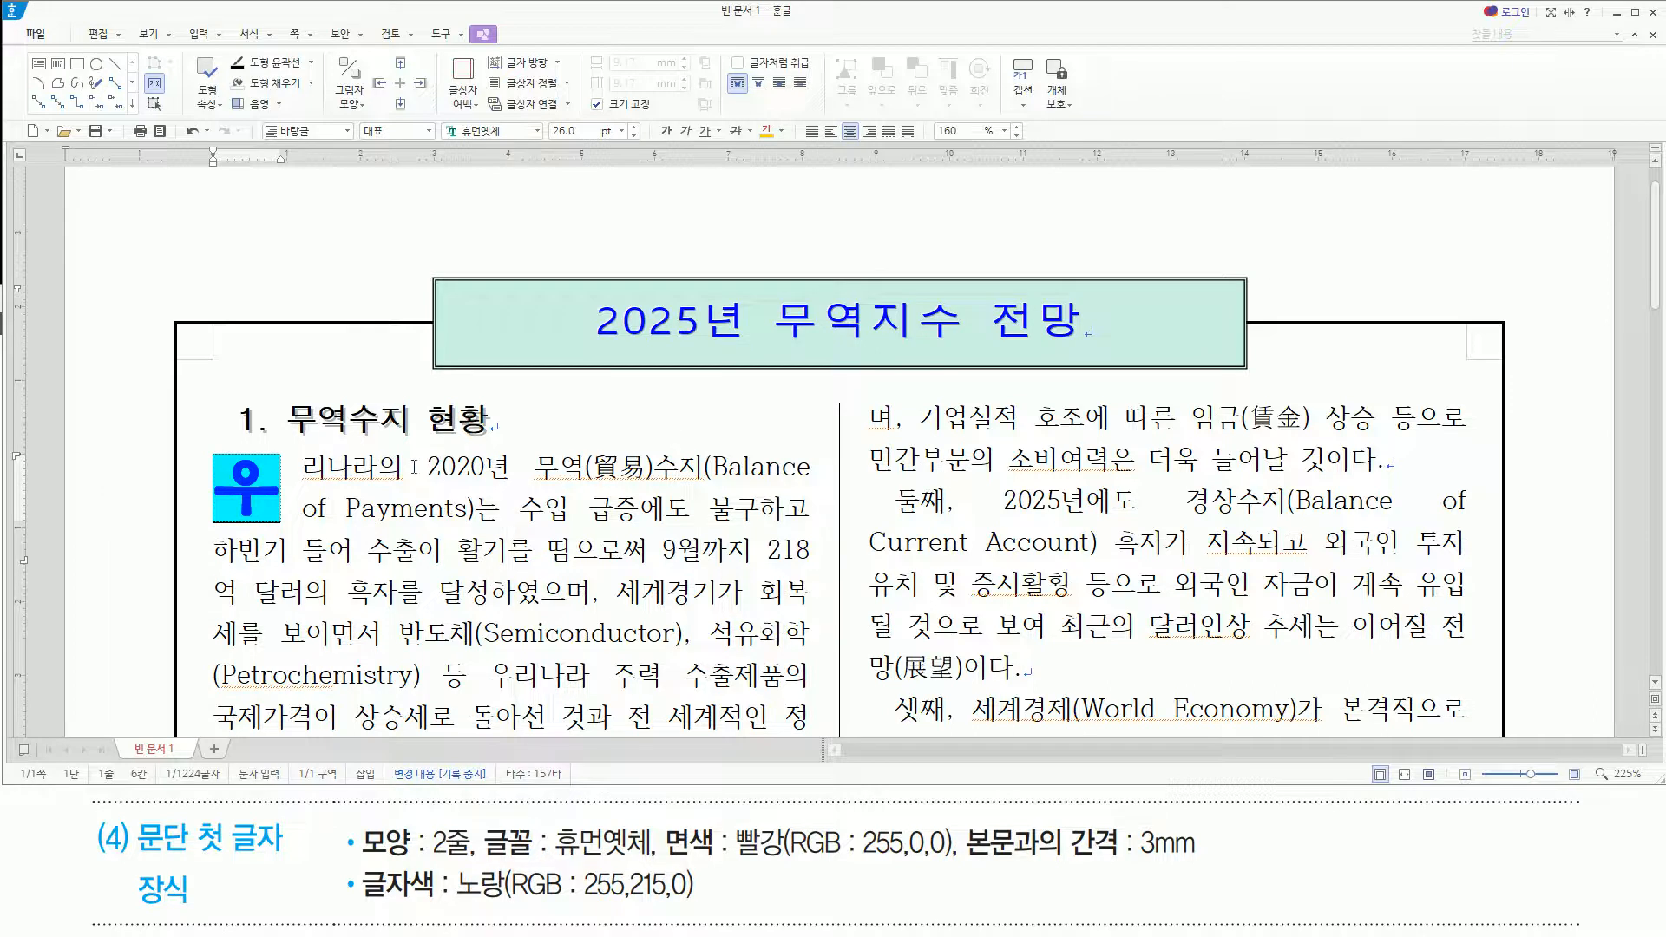
left_click(459, 532)
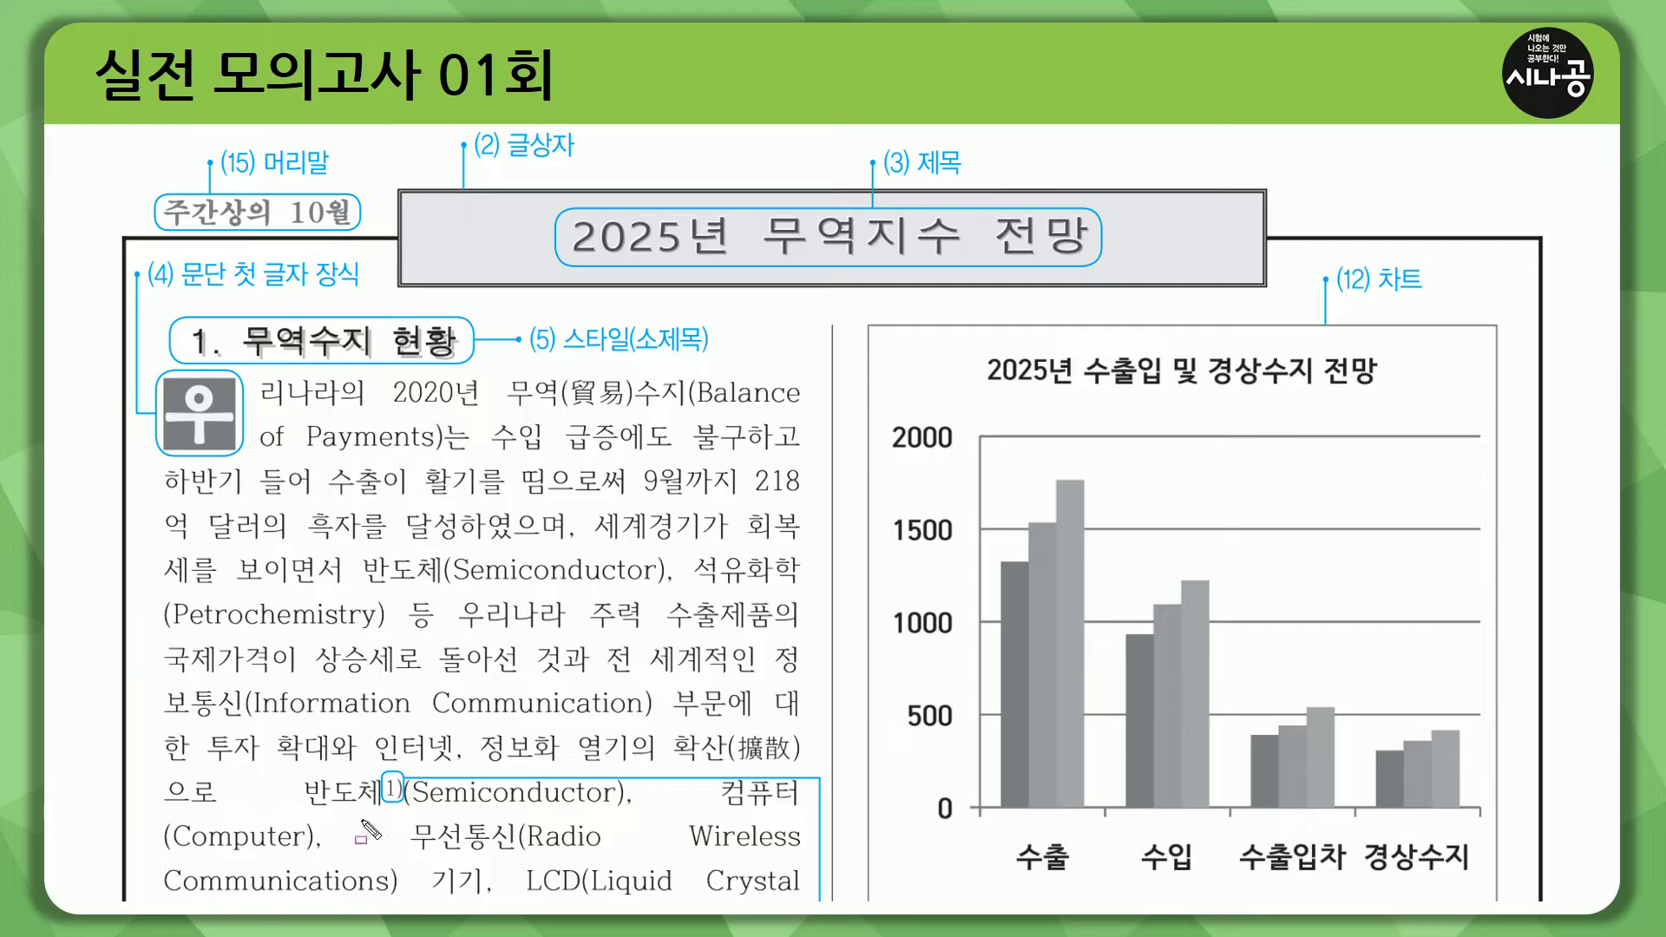
mouse_move(295, 762)
left_mouse_down()
mouse_move(436, 823)
mouse_move(398, 801)
left_mouse_up()
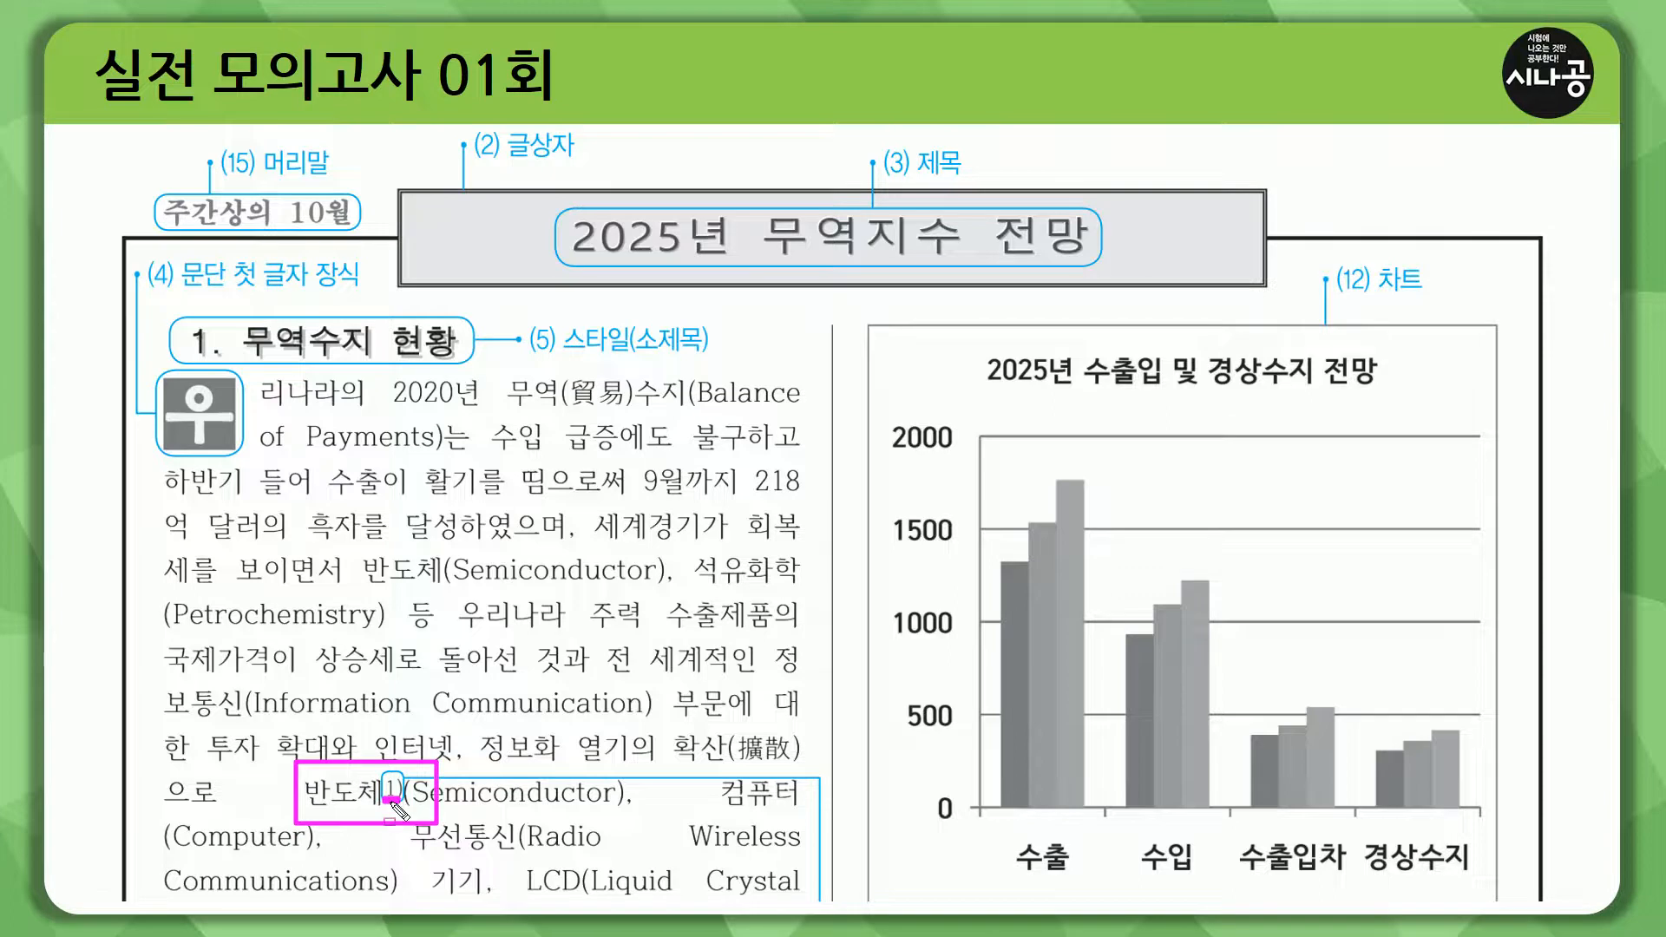
key("Escape")
left_click(478, 724)
left_click(478, 725)
mouse_move(182, 772)
left_mouse_down()
mouse_move(205, 803)
mouse_move(801, 830)
left_mouse_up()
mouse_move(704, 733)
left_mouse_down()
mouse_move(705, 768)
mouse_move(793, 770)
left_mouse_up()
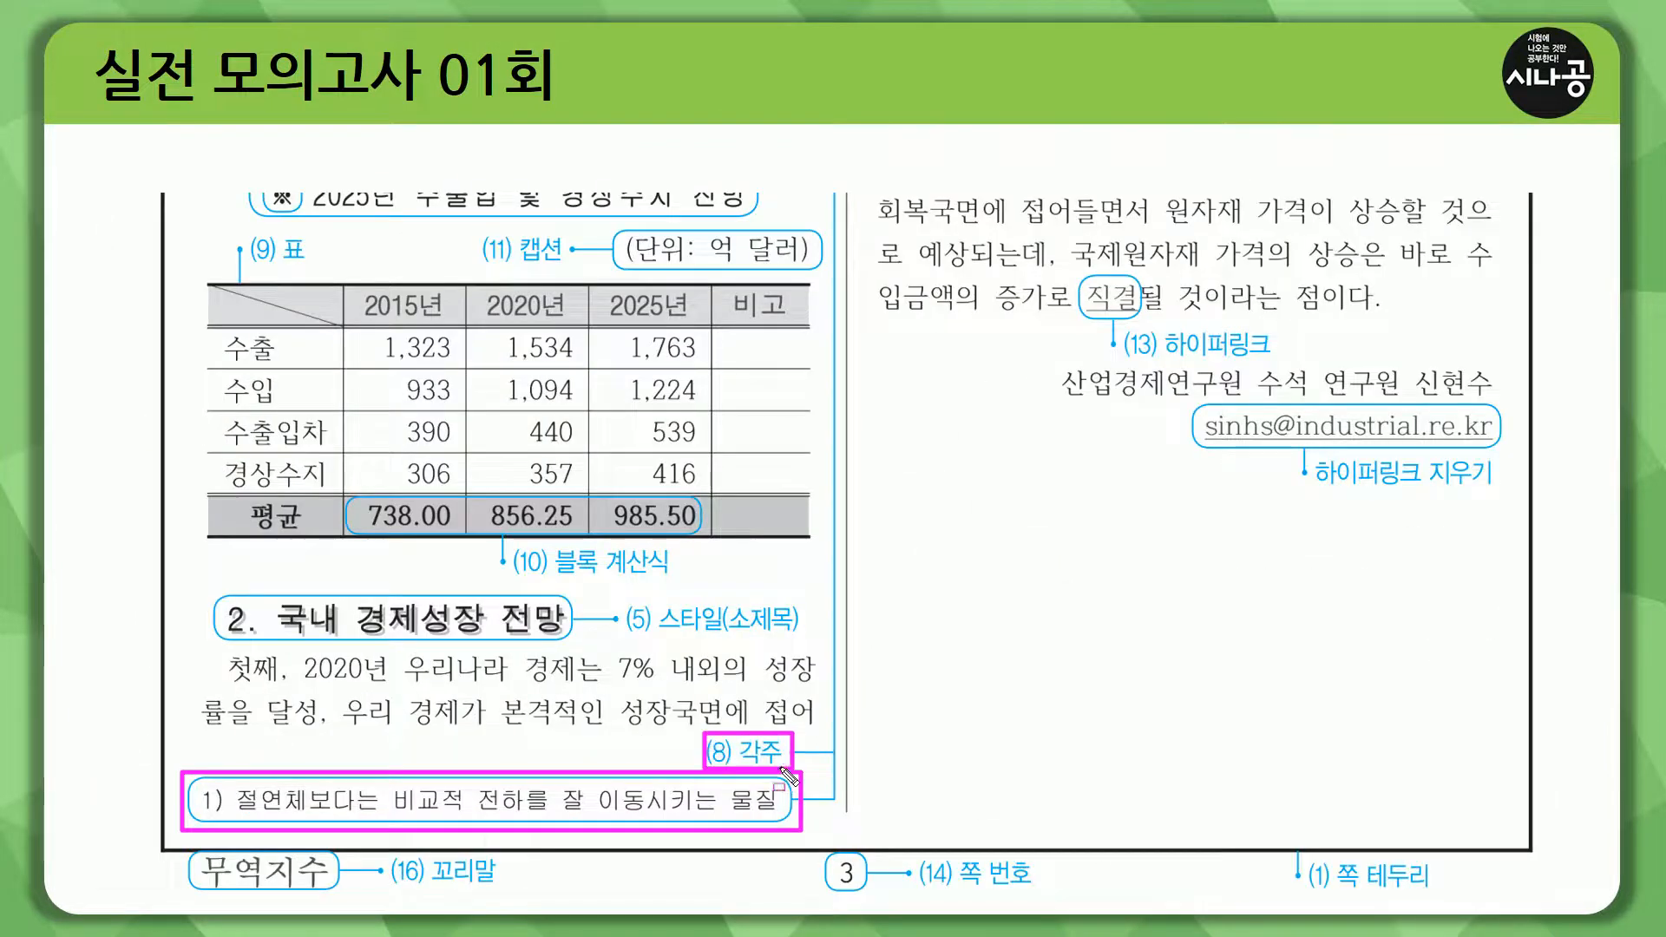
left_click_drag(234, 815, 782, 818)
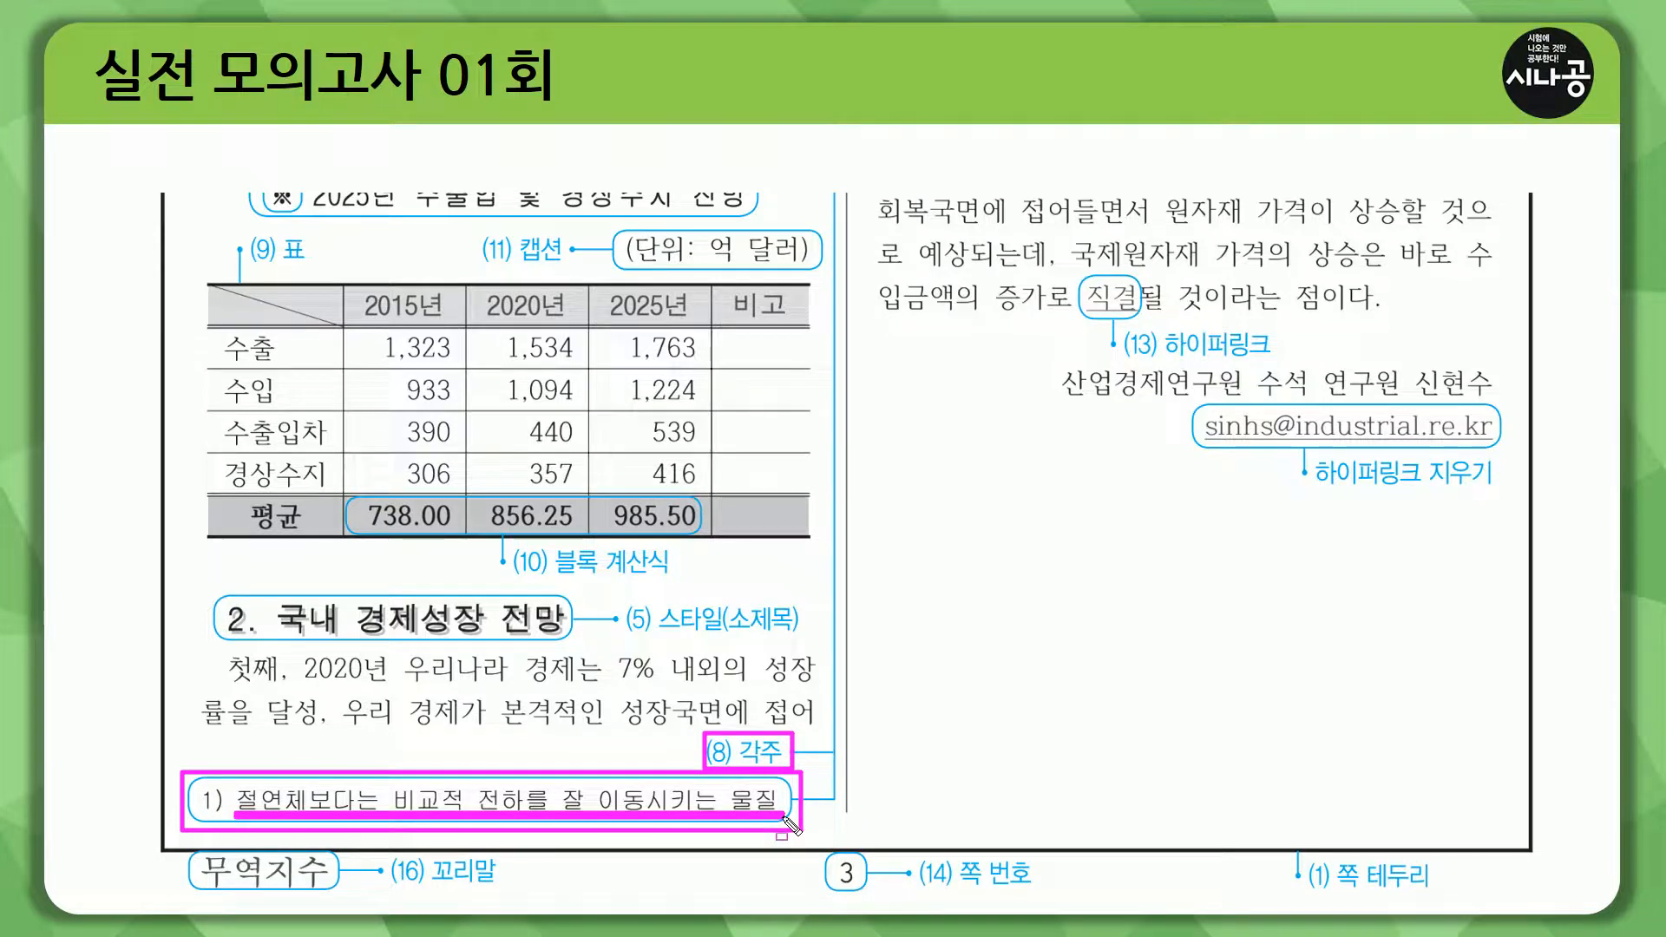
key("Right")
mouse_move(1057, 324)
left_mouse_down()
mouse_move(1049, 345)
mouse_move(1311, 396)
mouse_move(1343, 347)
mouse_move(1327, 397)
left_mouse_up()
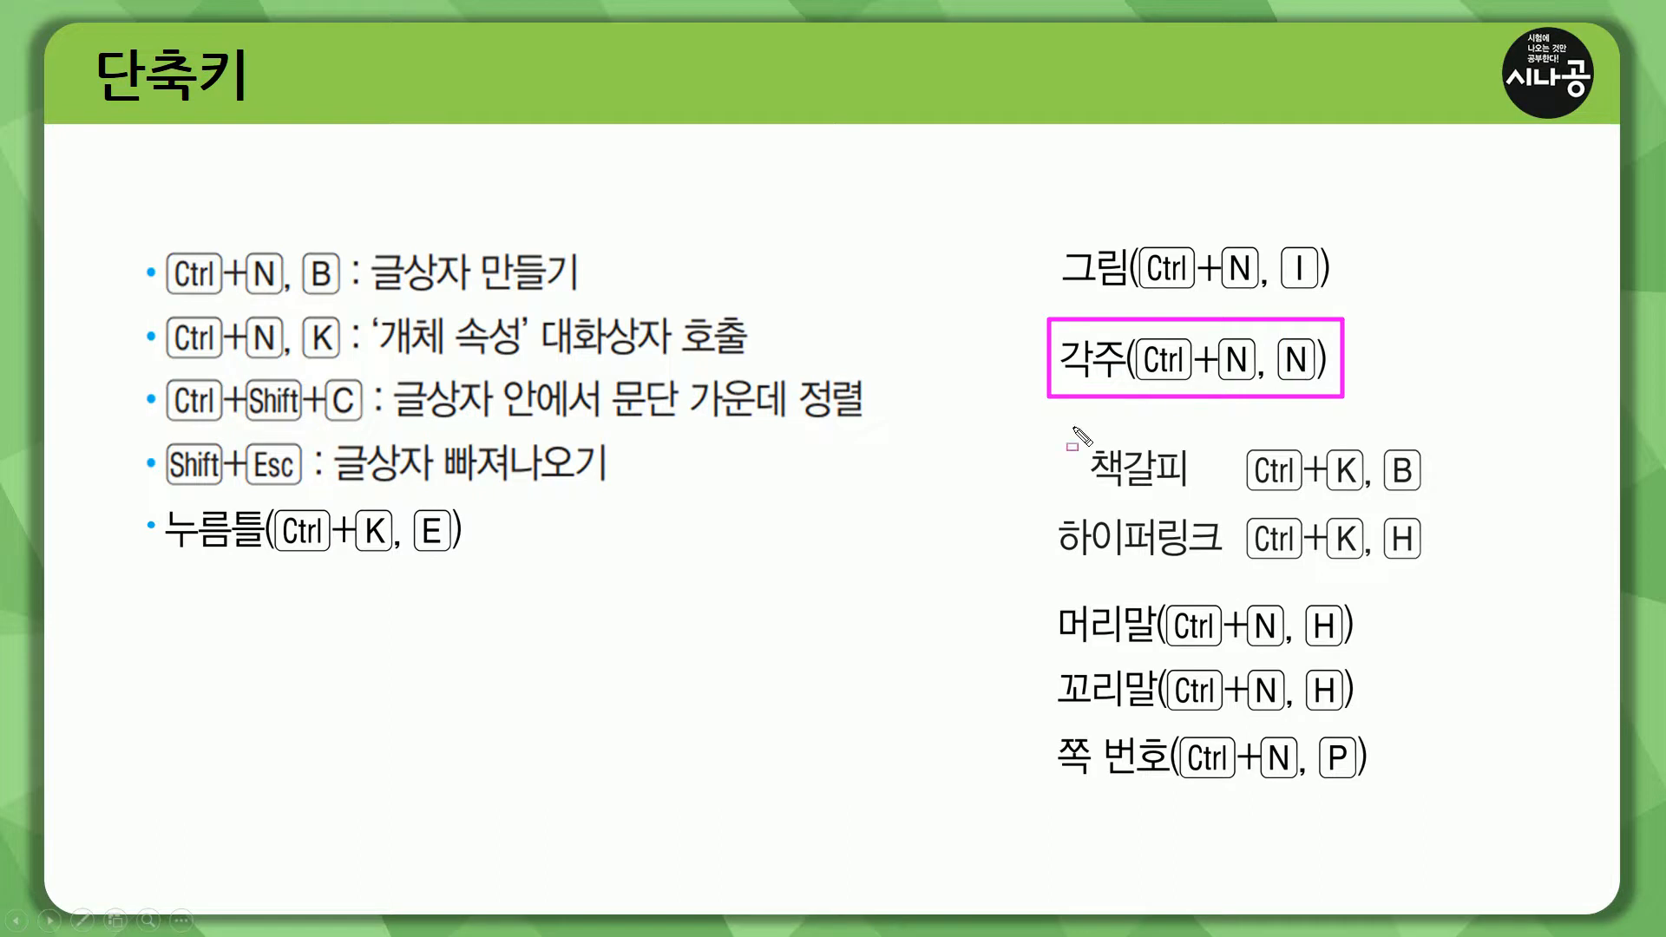
key("e")
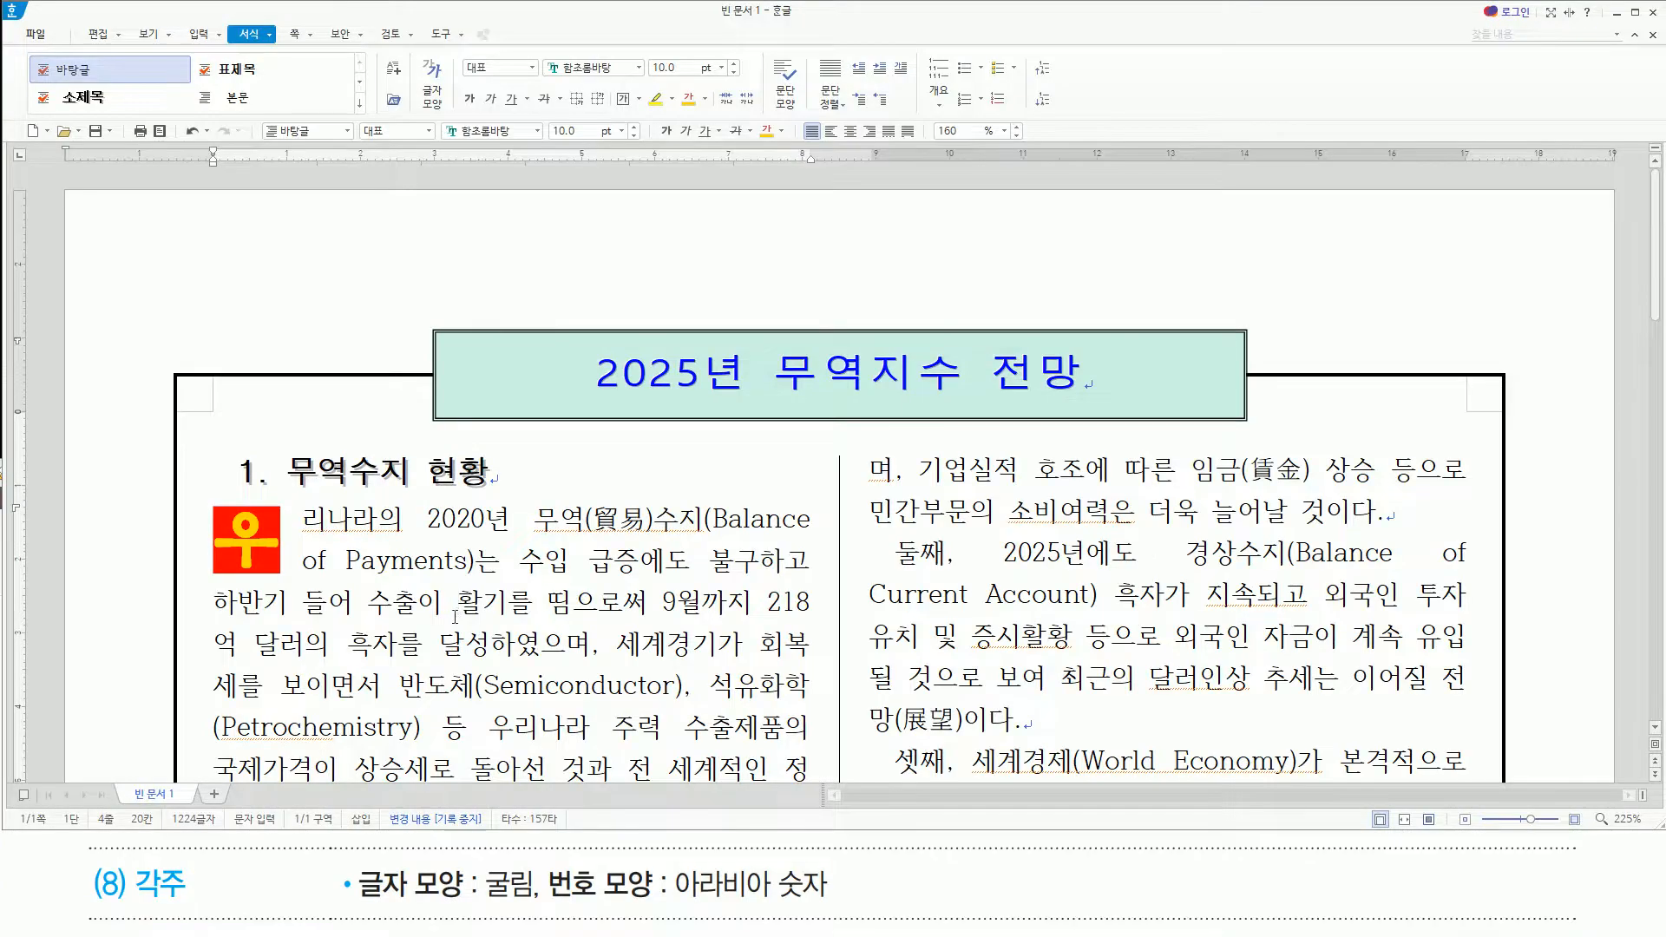
Insert a footnote (각주) directly after "반도체" in the phrase "으로 반도체(Semiconductor), 컴퓨터(Computer)"
scroll(455, 616, "down", 5)
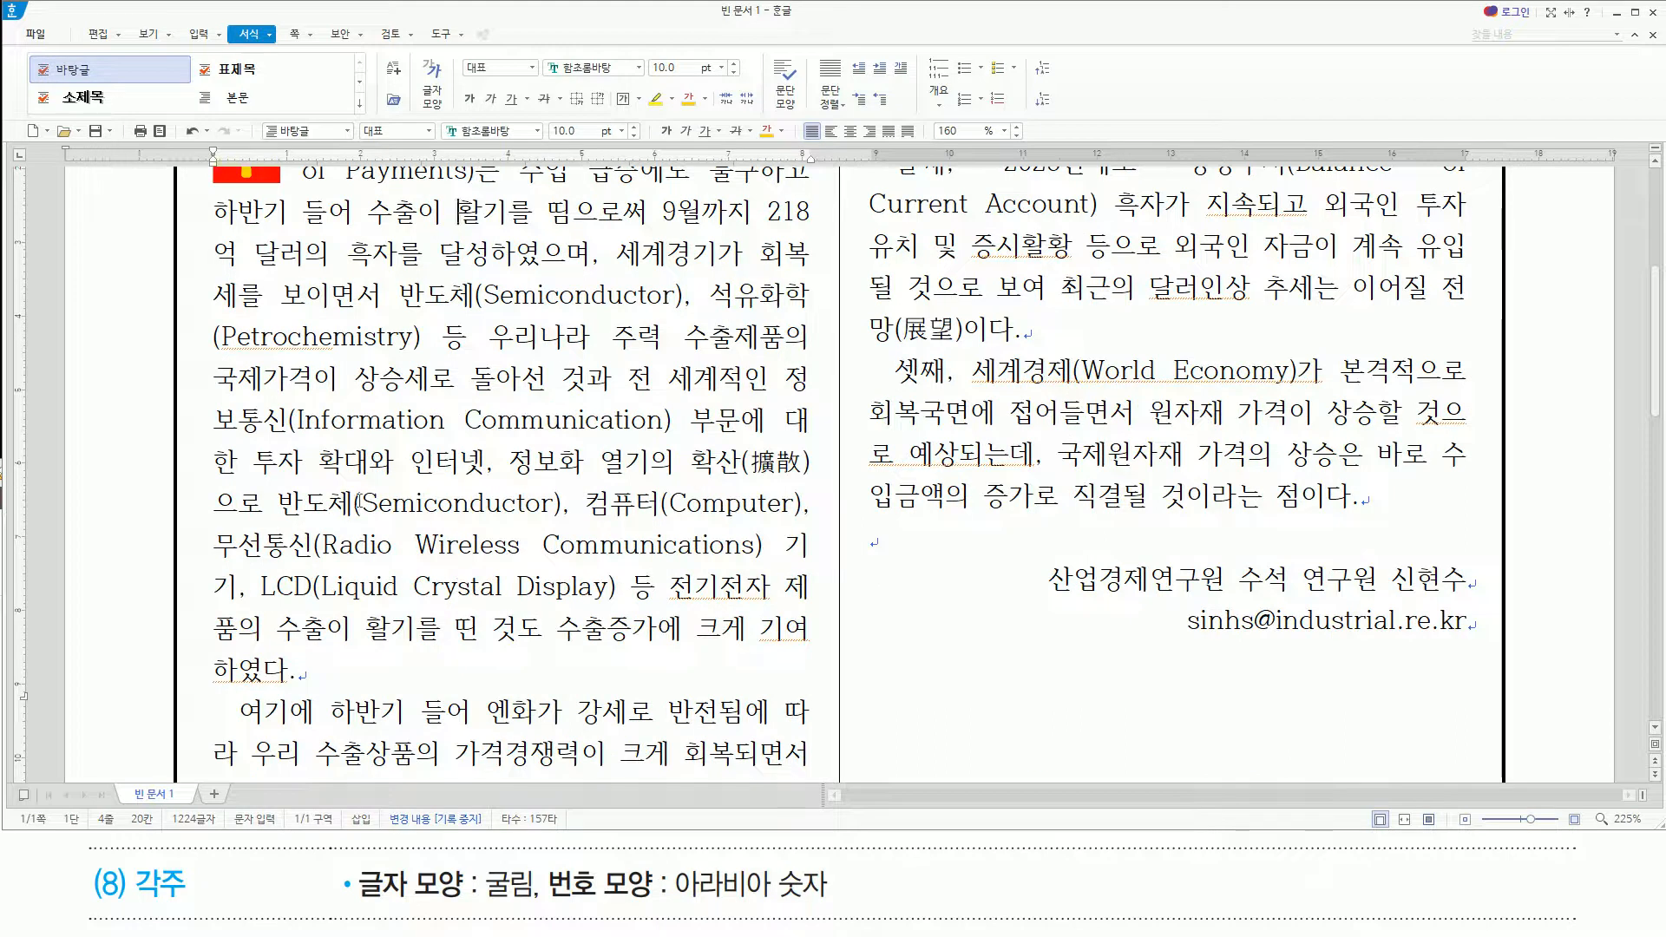
left_click(357, 502)
left_click_drag(276, 520, 356, 523)
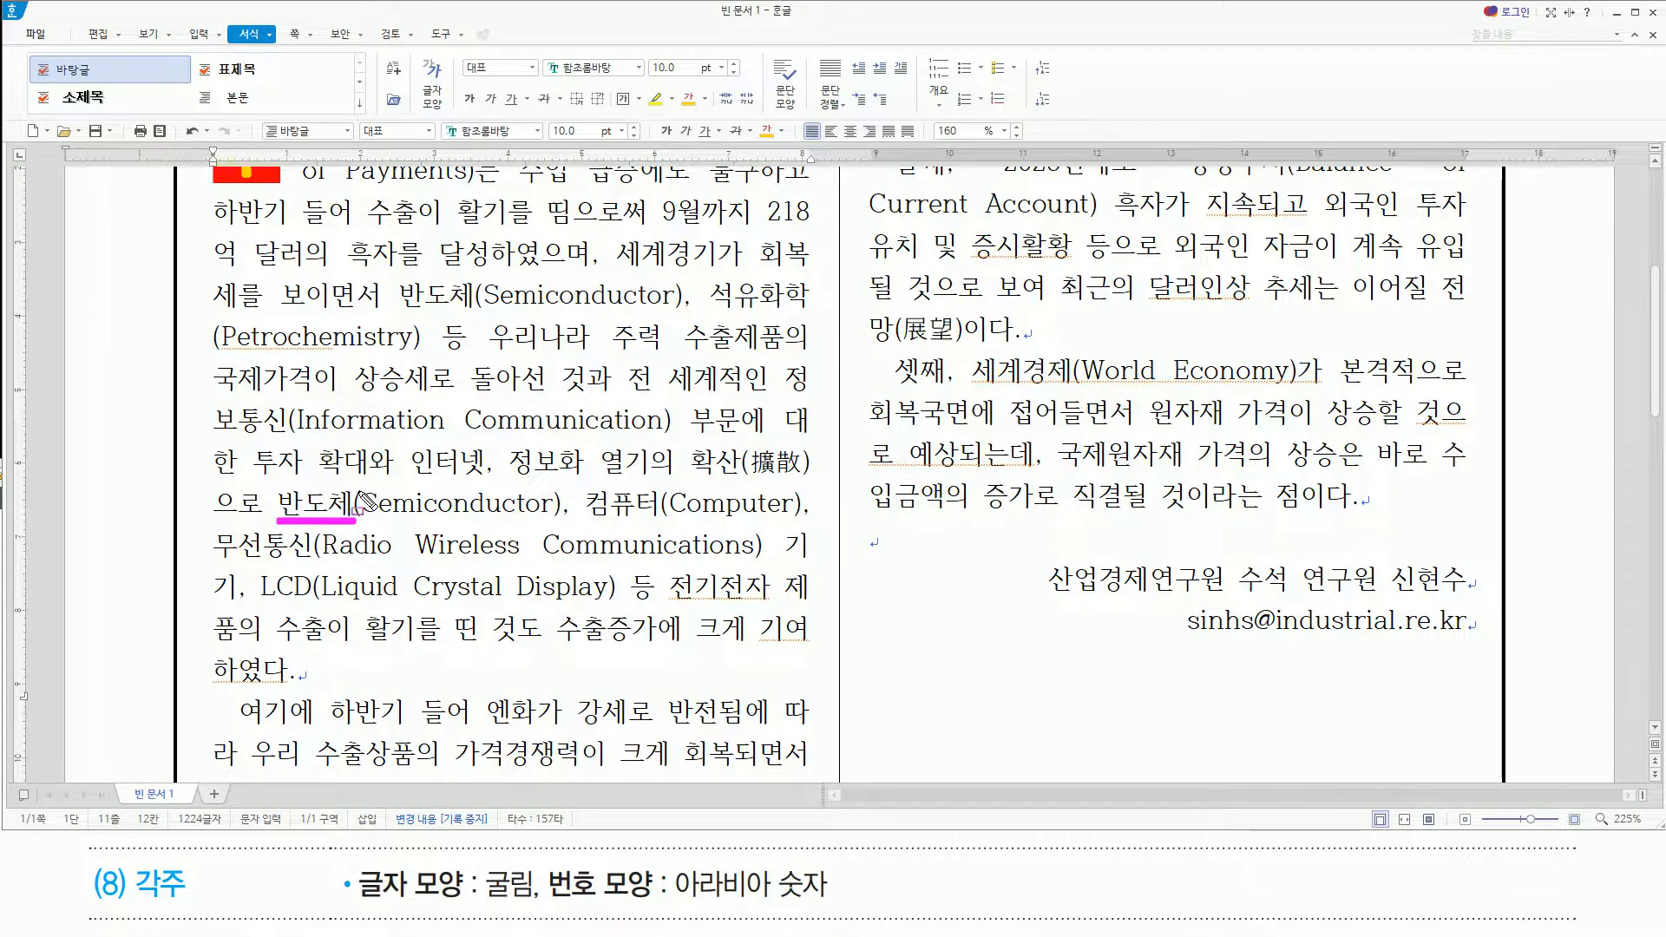
left_click_drag(351, 477, 354, 524)
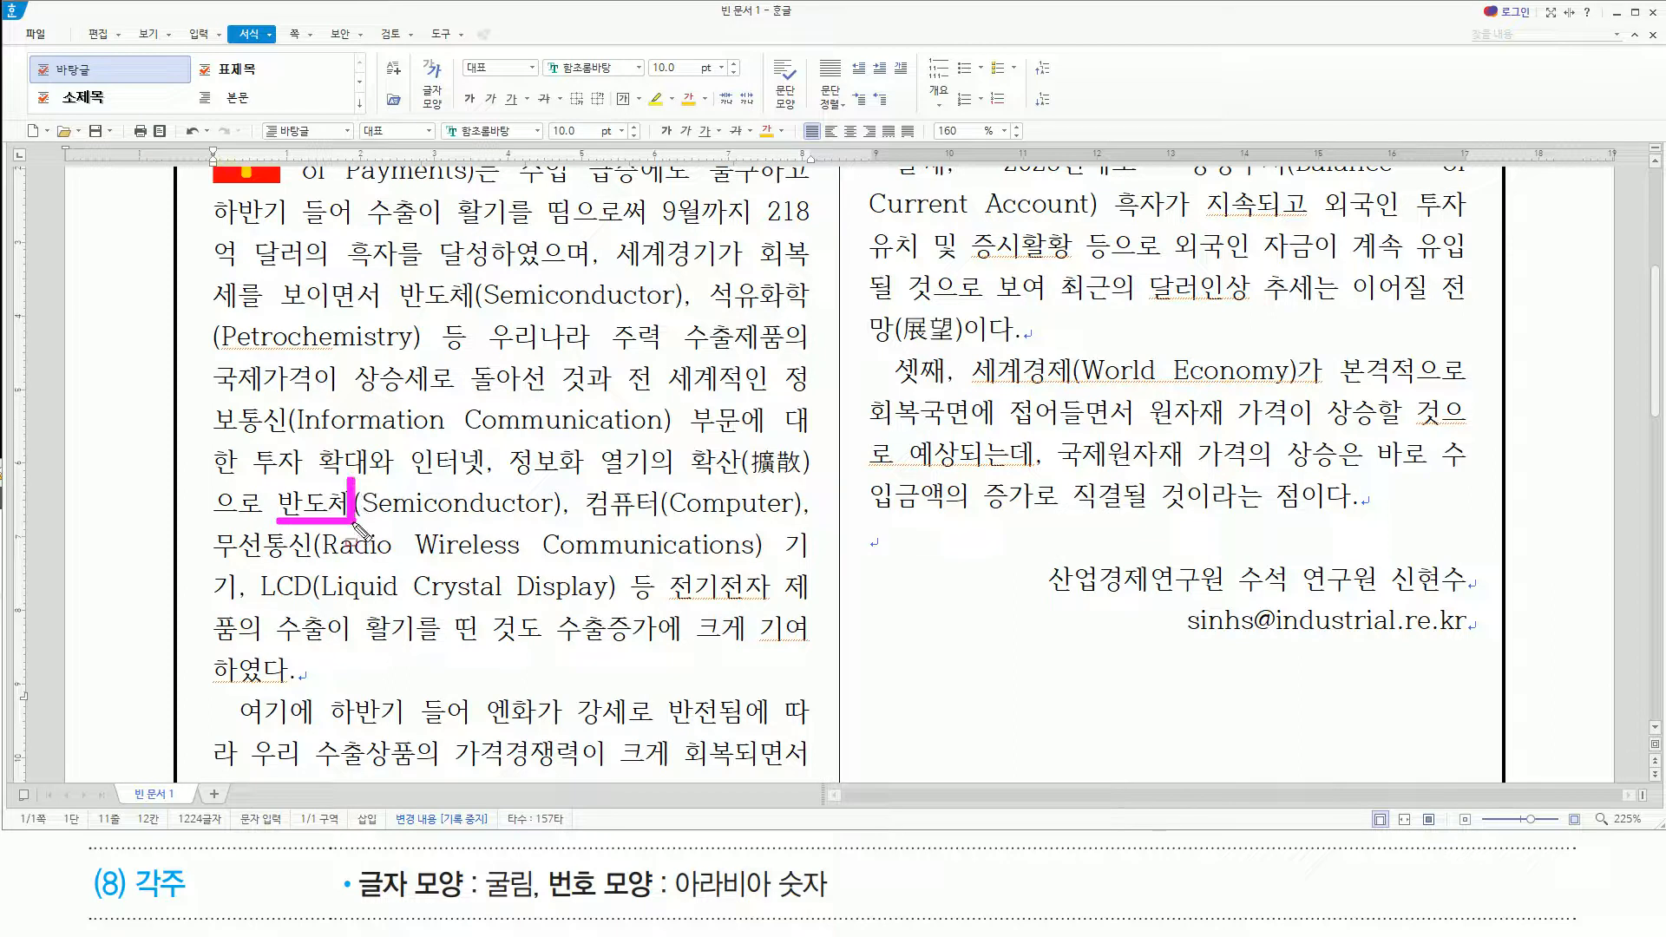
key("Escape")
left_click(351, 502)
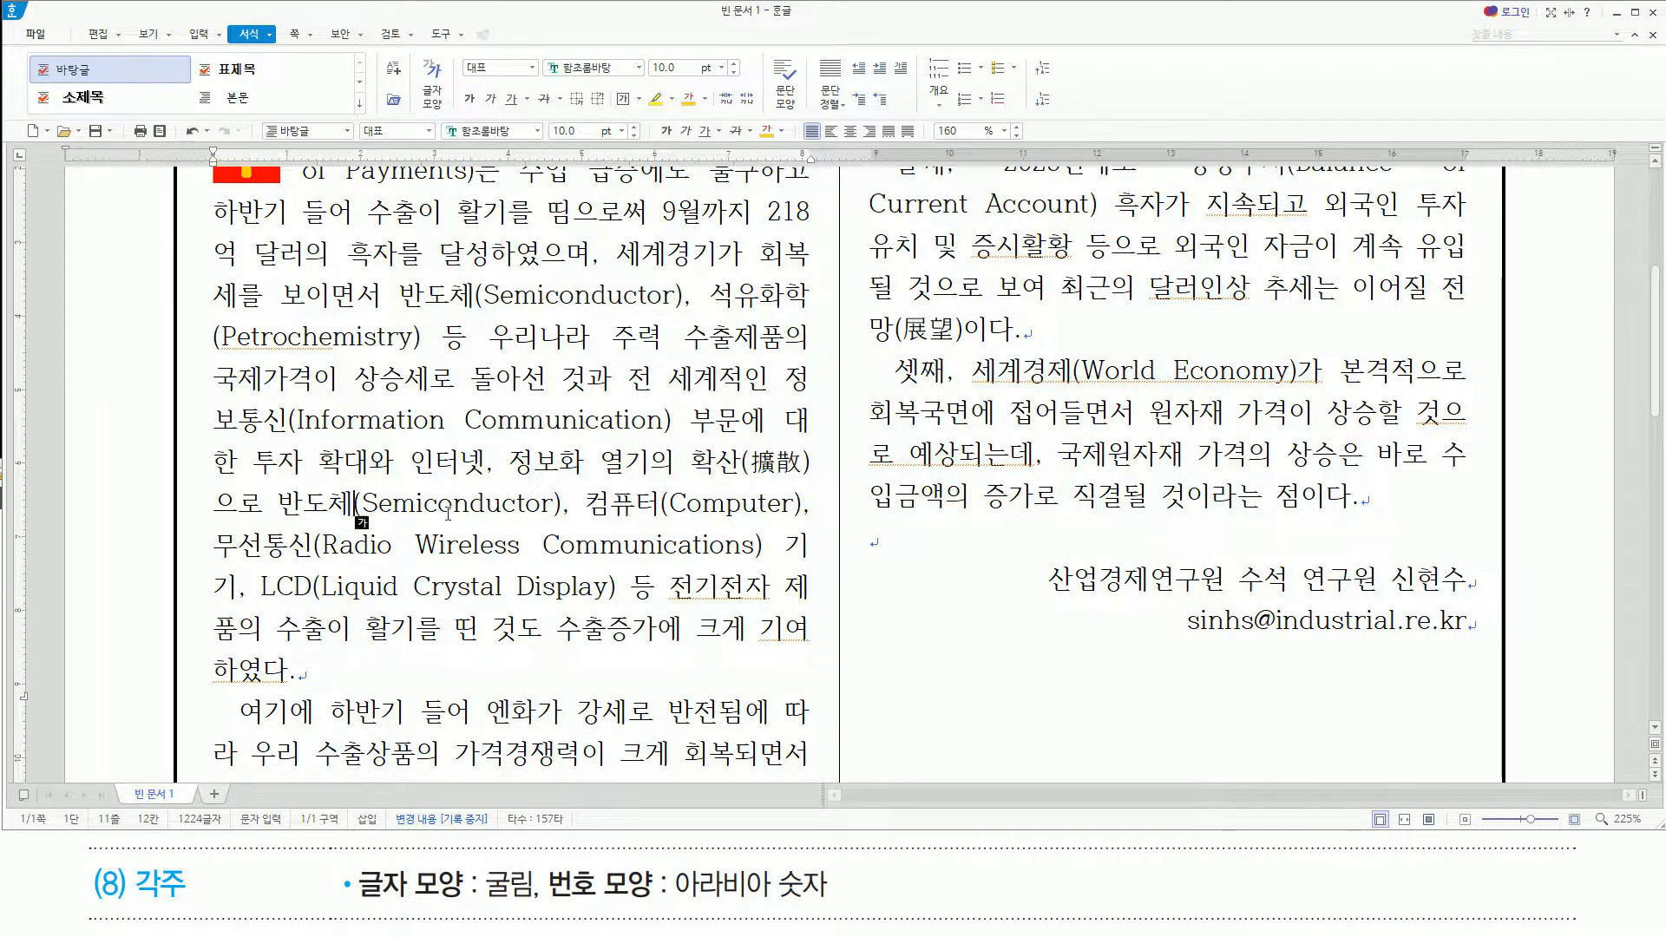
key("ctrl+n")
key("n")
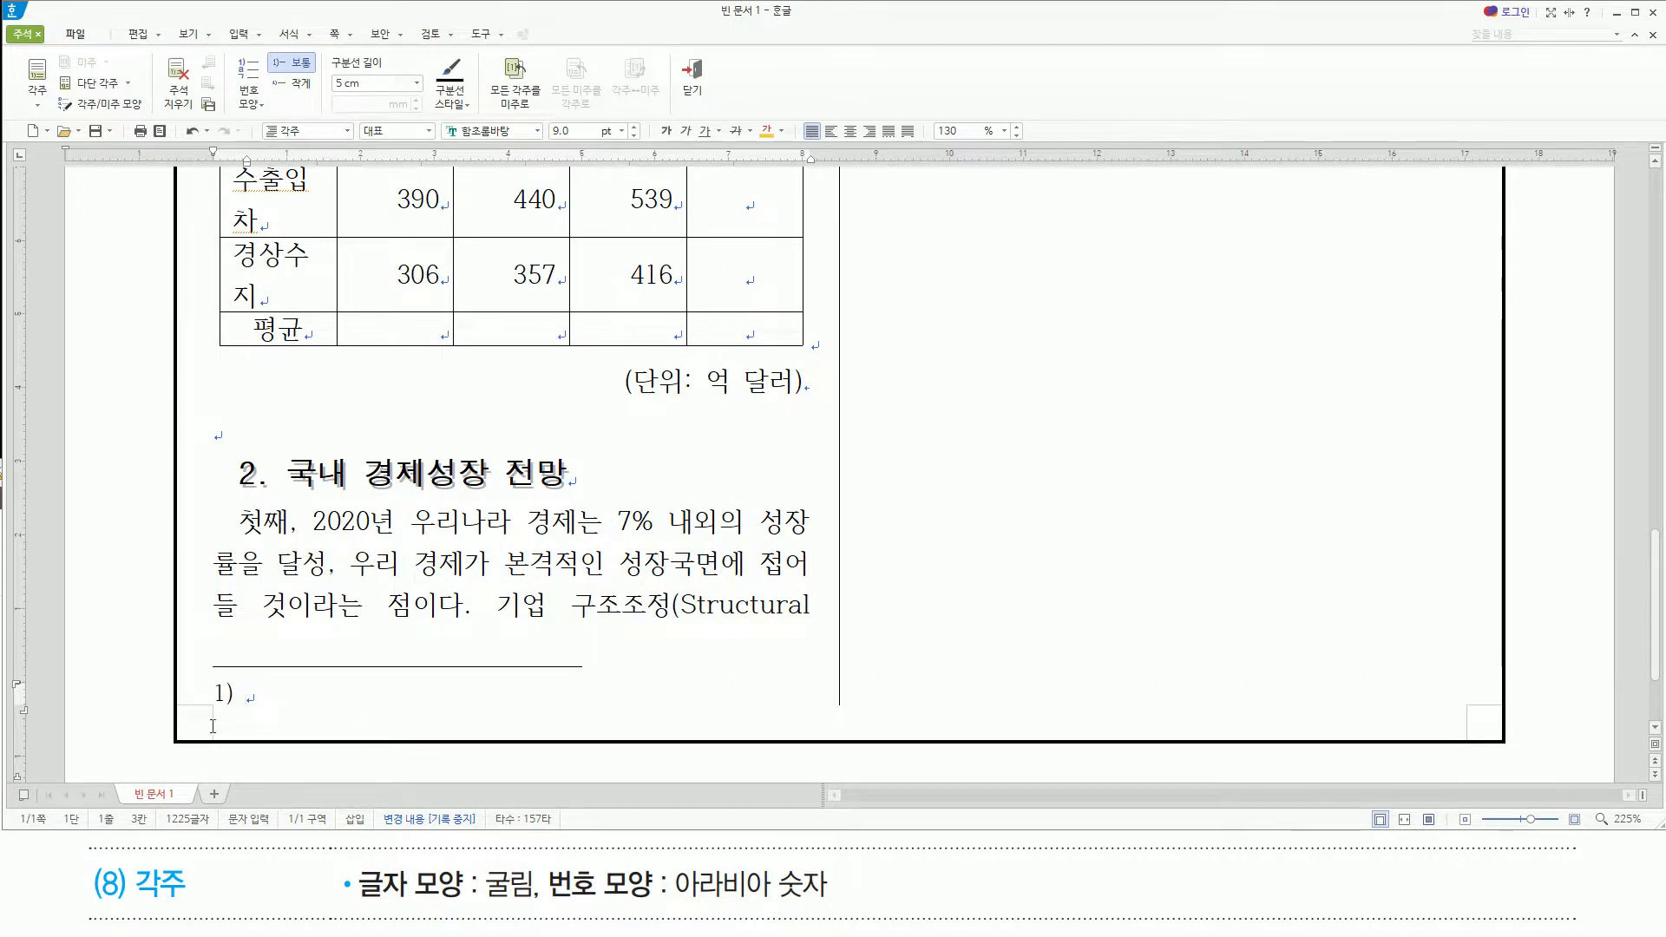
Enter the footnote text "절연체보다는 비교적 전하를 잘 이동시키는 물질"
key("Hangul")
type("절연")
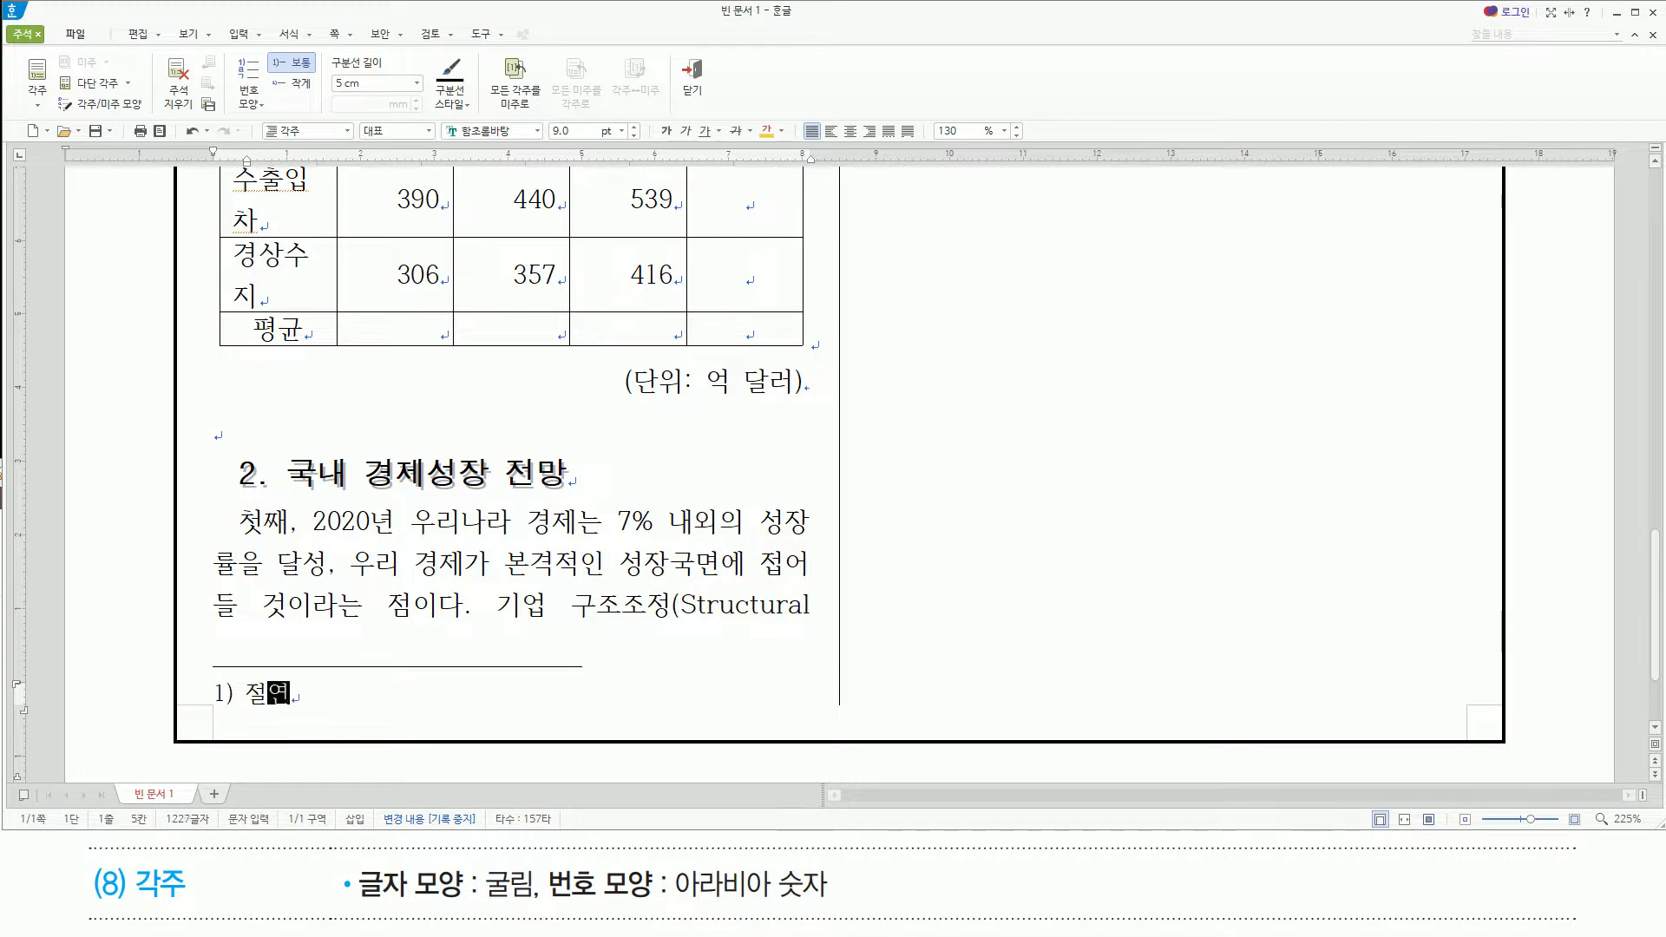
type("체보다는 ")
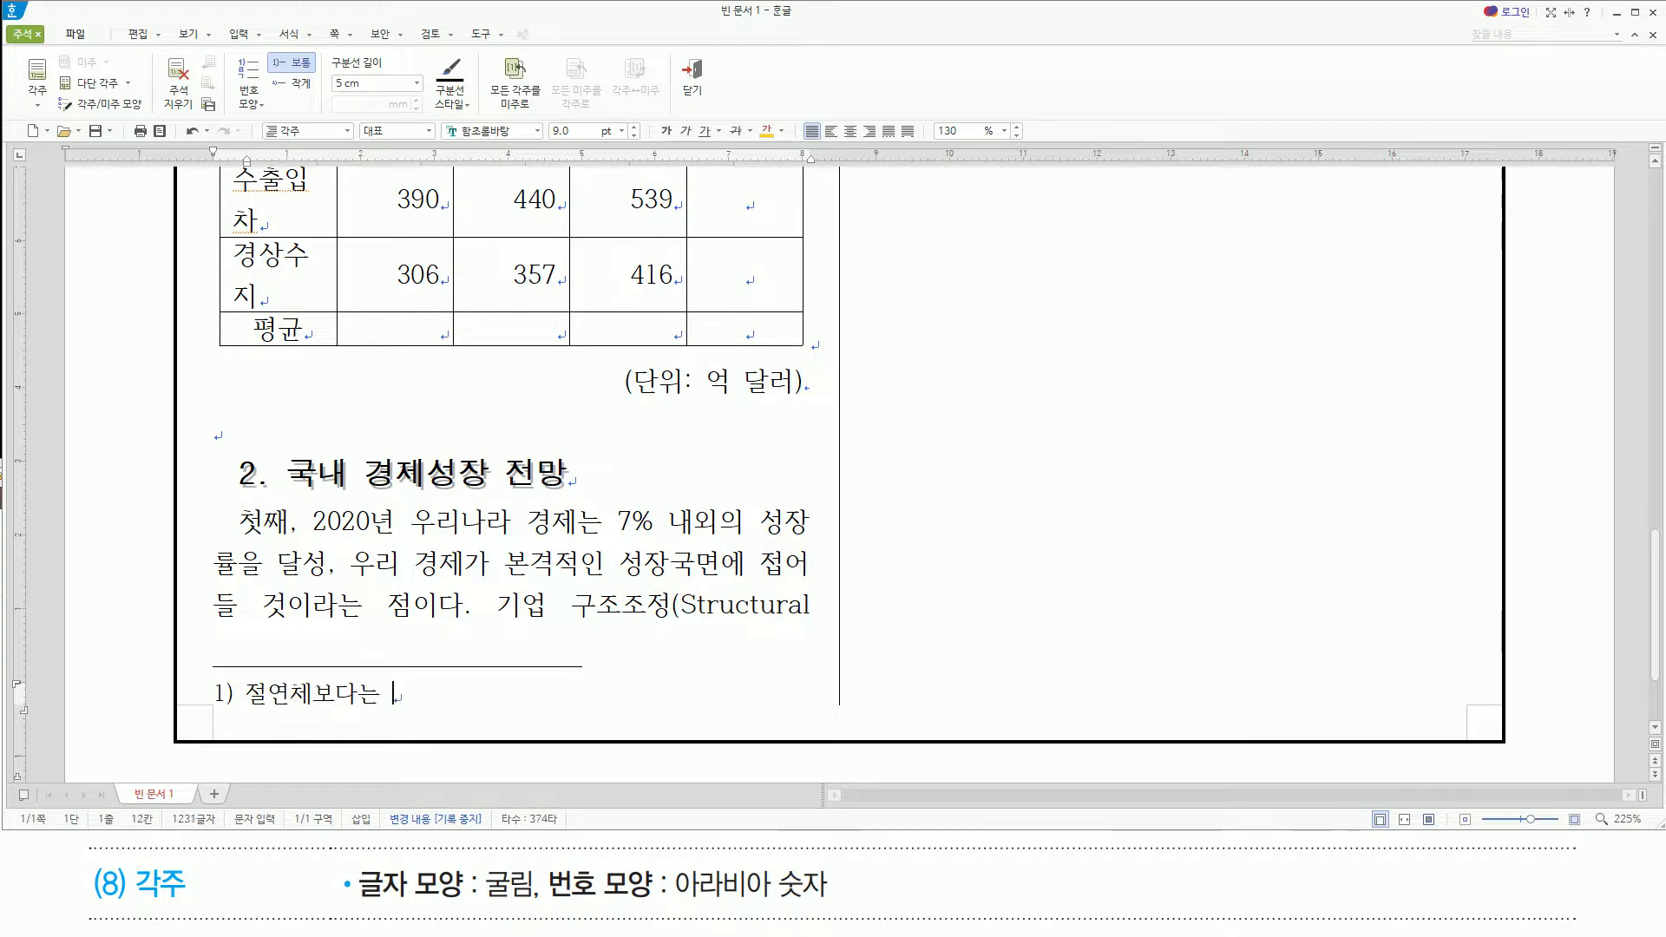
type("비교적 전하를 잘 ")
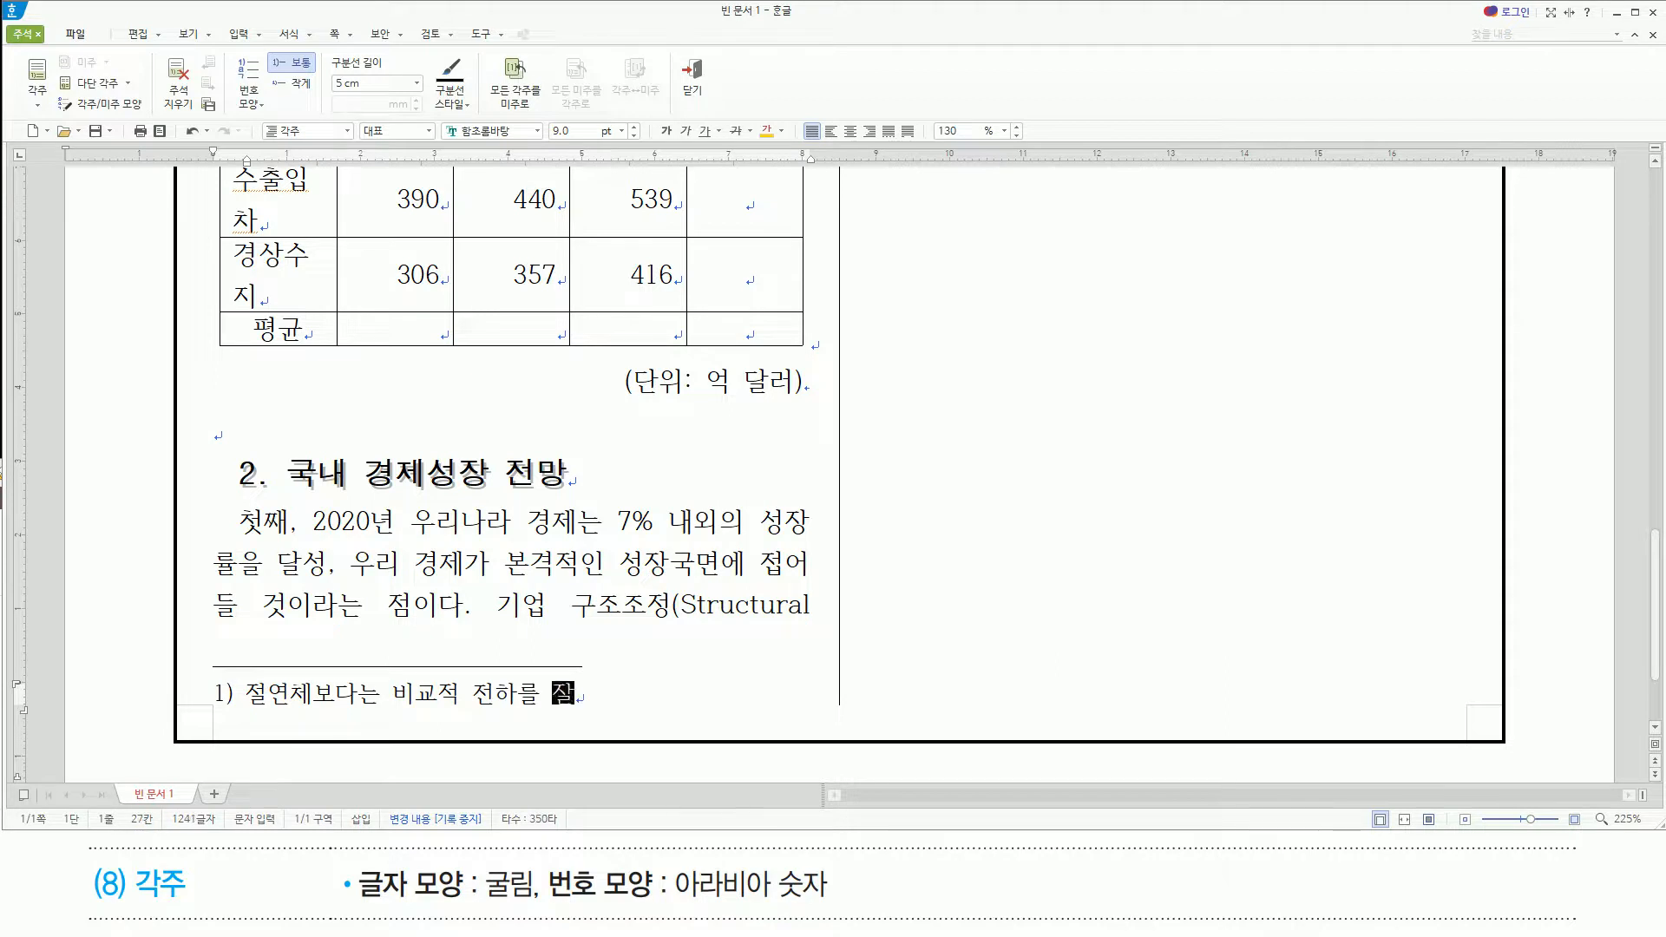
type("이동시")
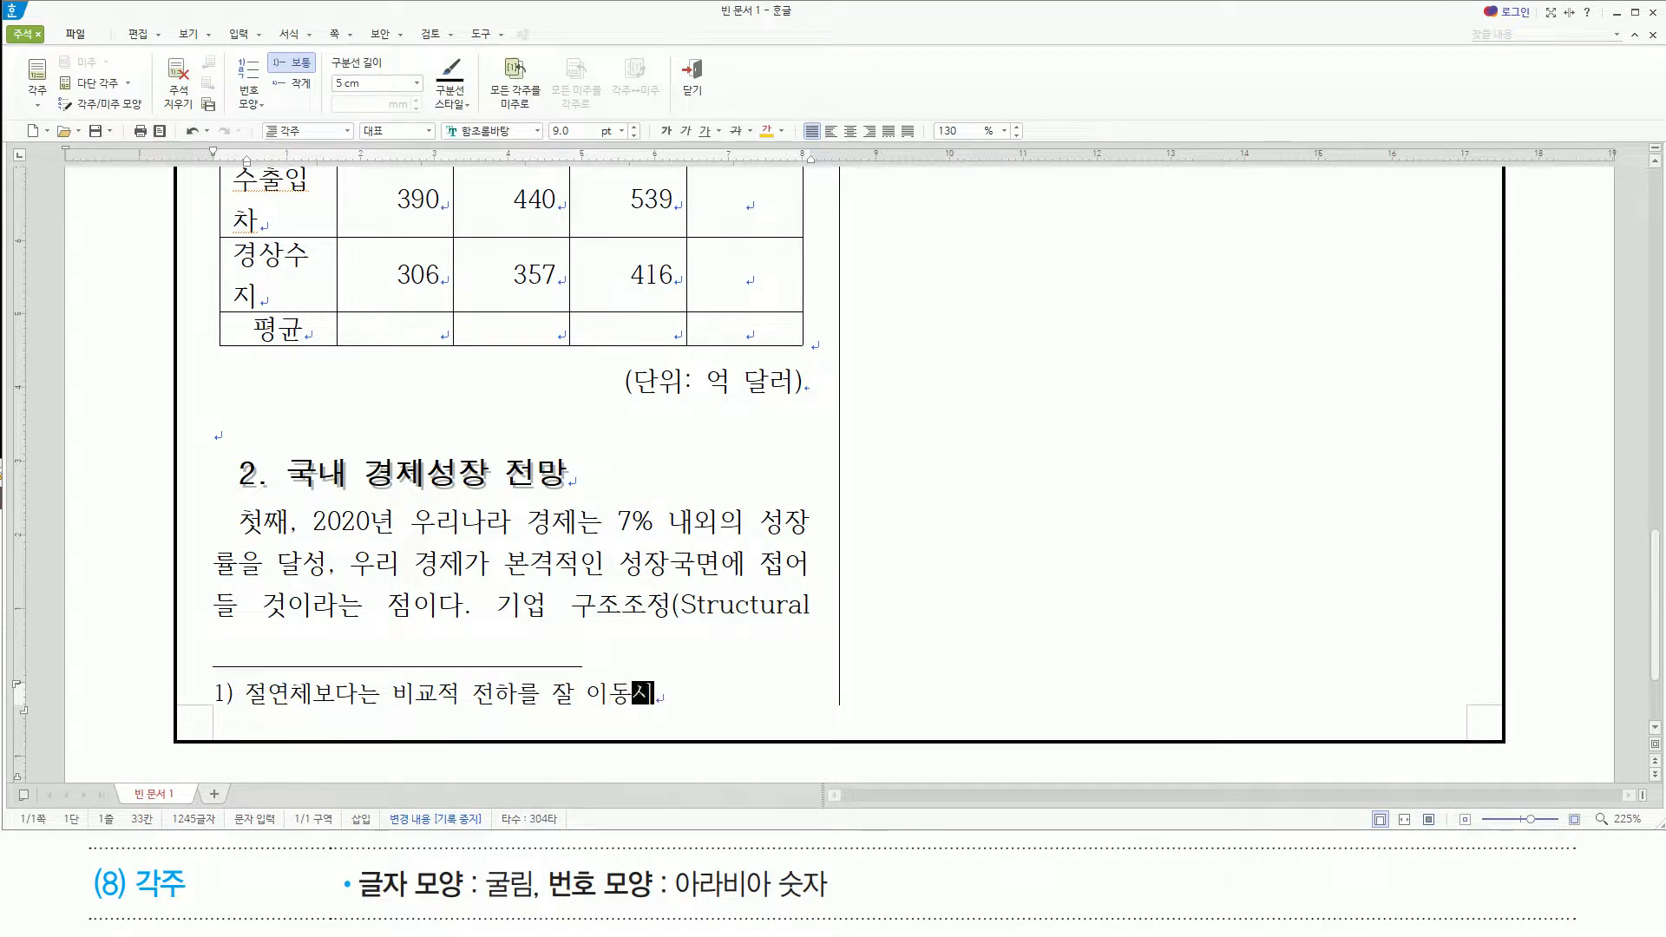
type("키는 물질")
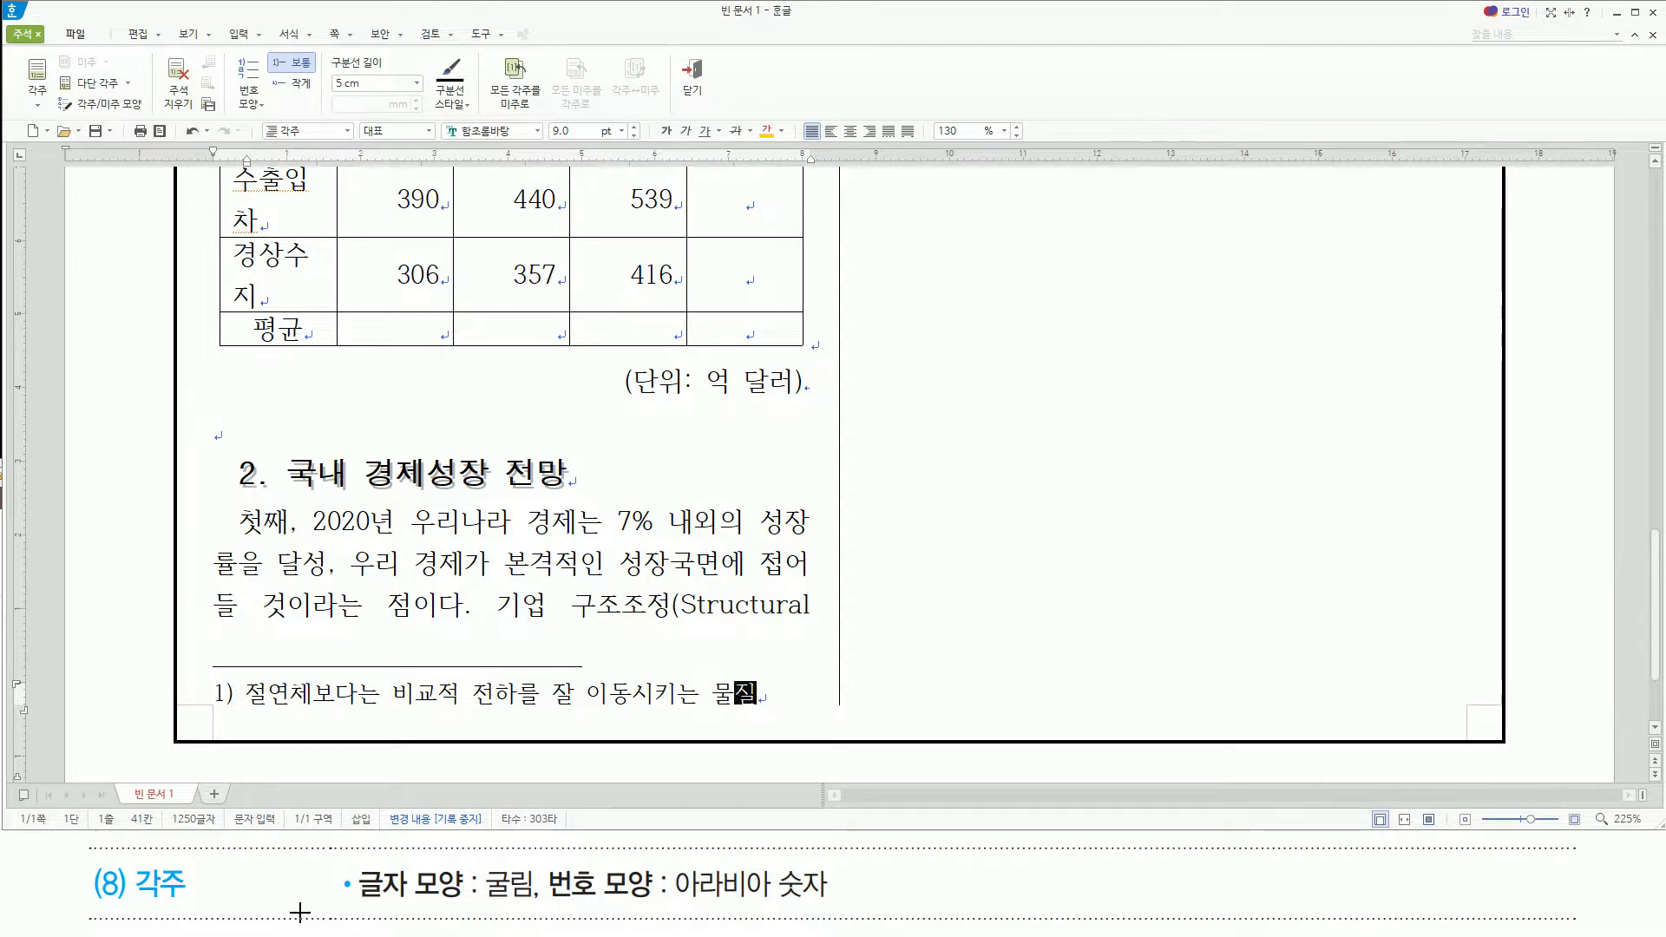
Set the font of the whole footnote line, including its number, to 굴림
left_click_drag(358, 906, 839, 902)
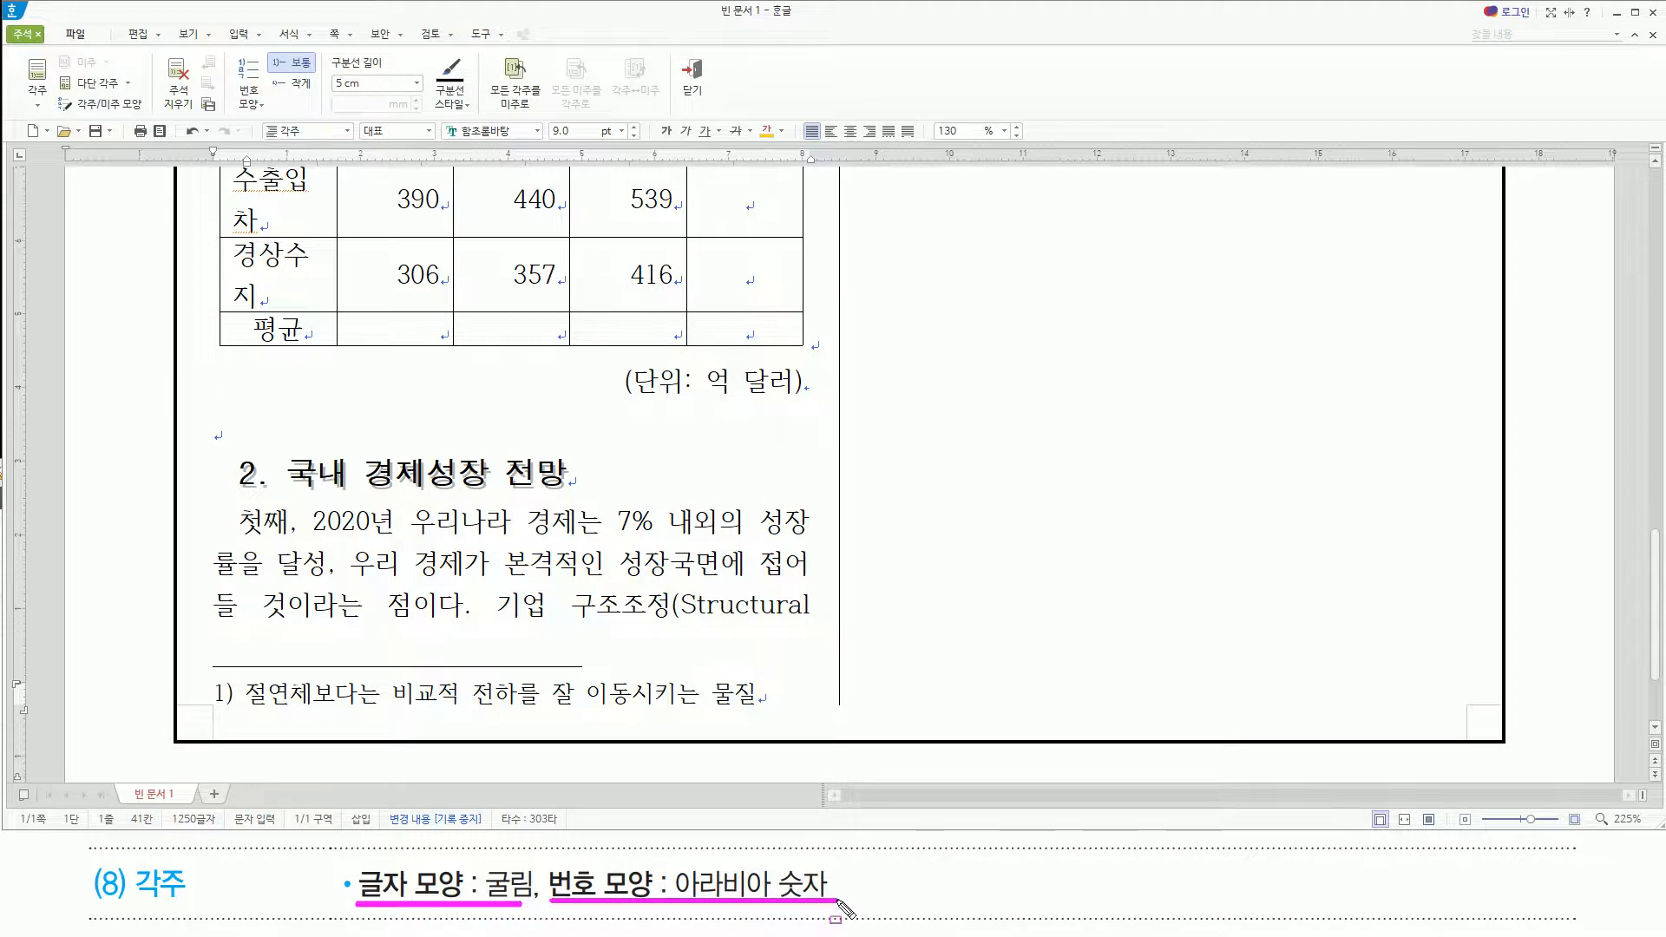
left_click_drag(203, 670, 240, 715)
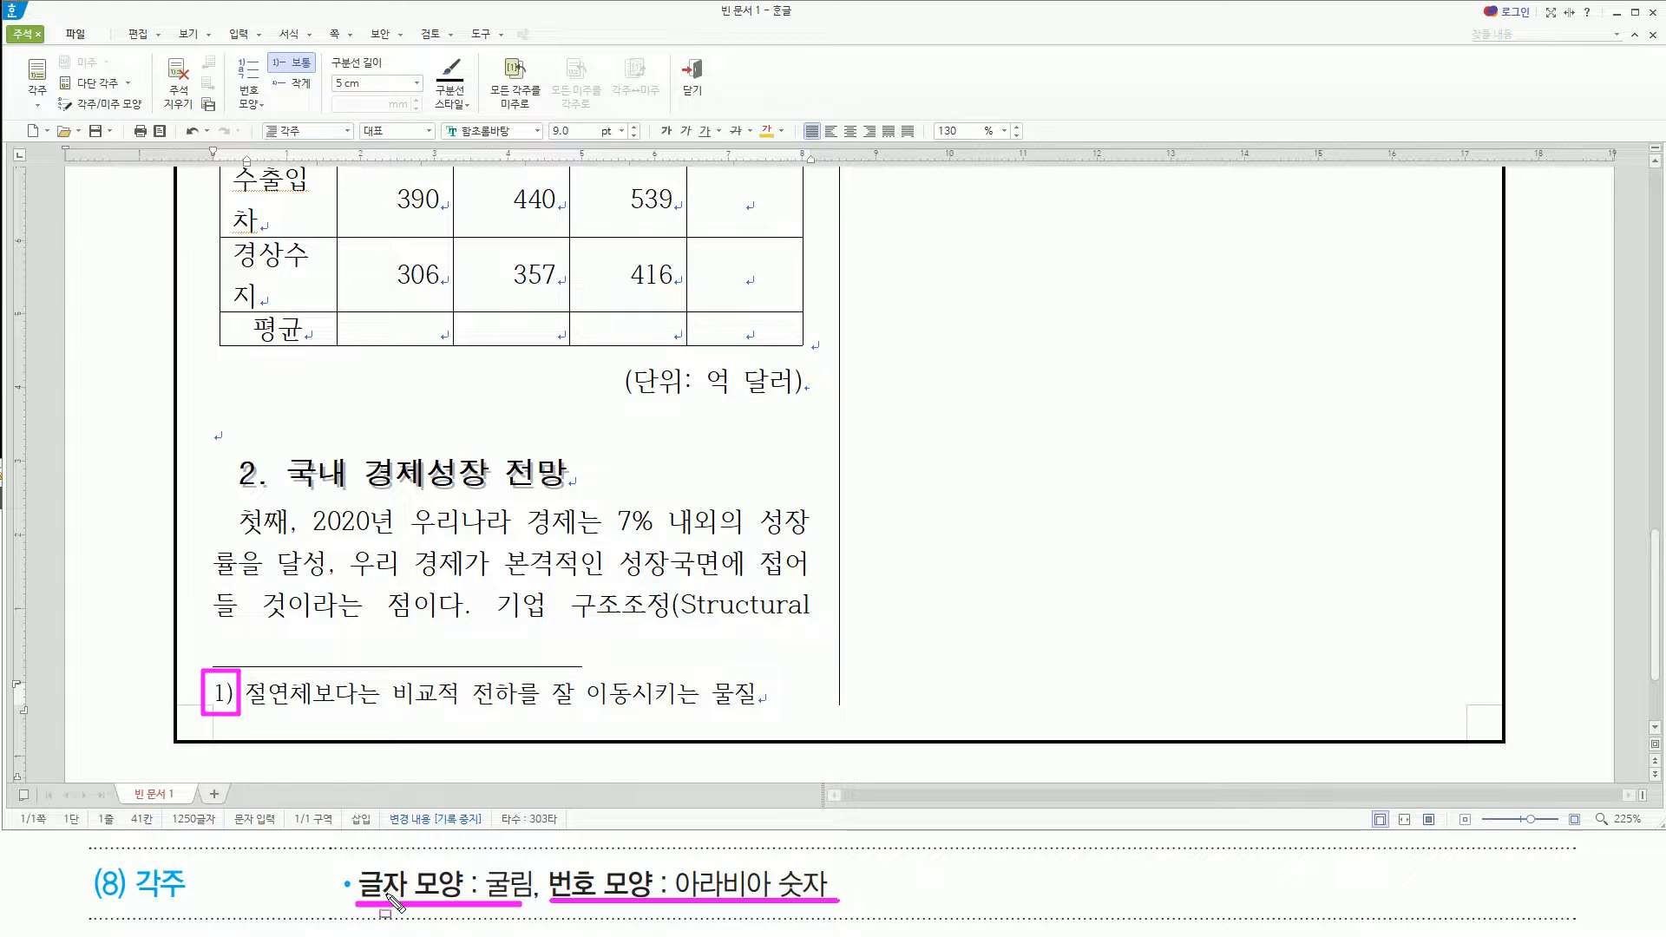
key("Escape")
left_click(779, 693)
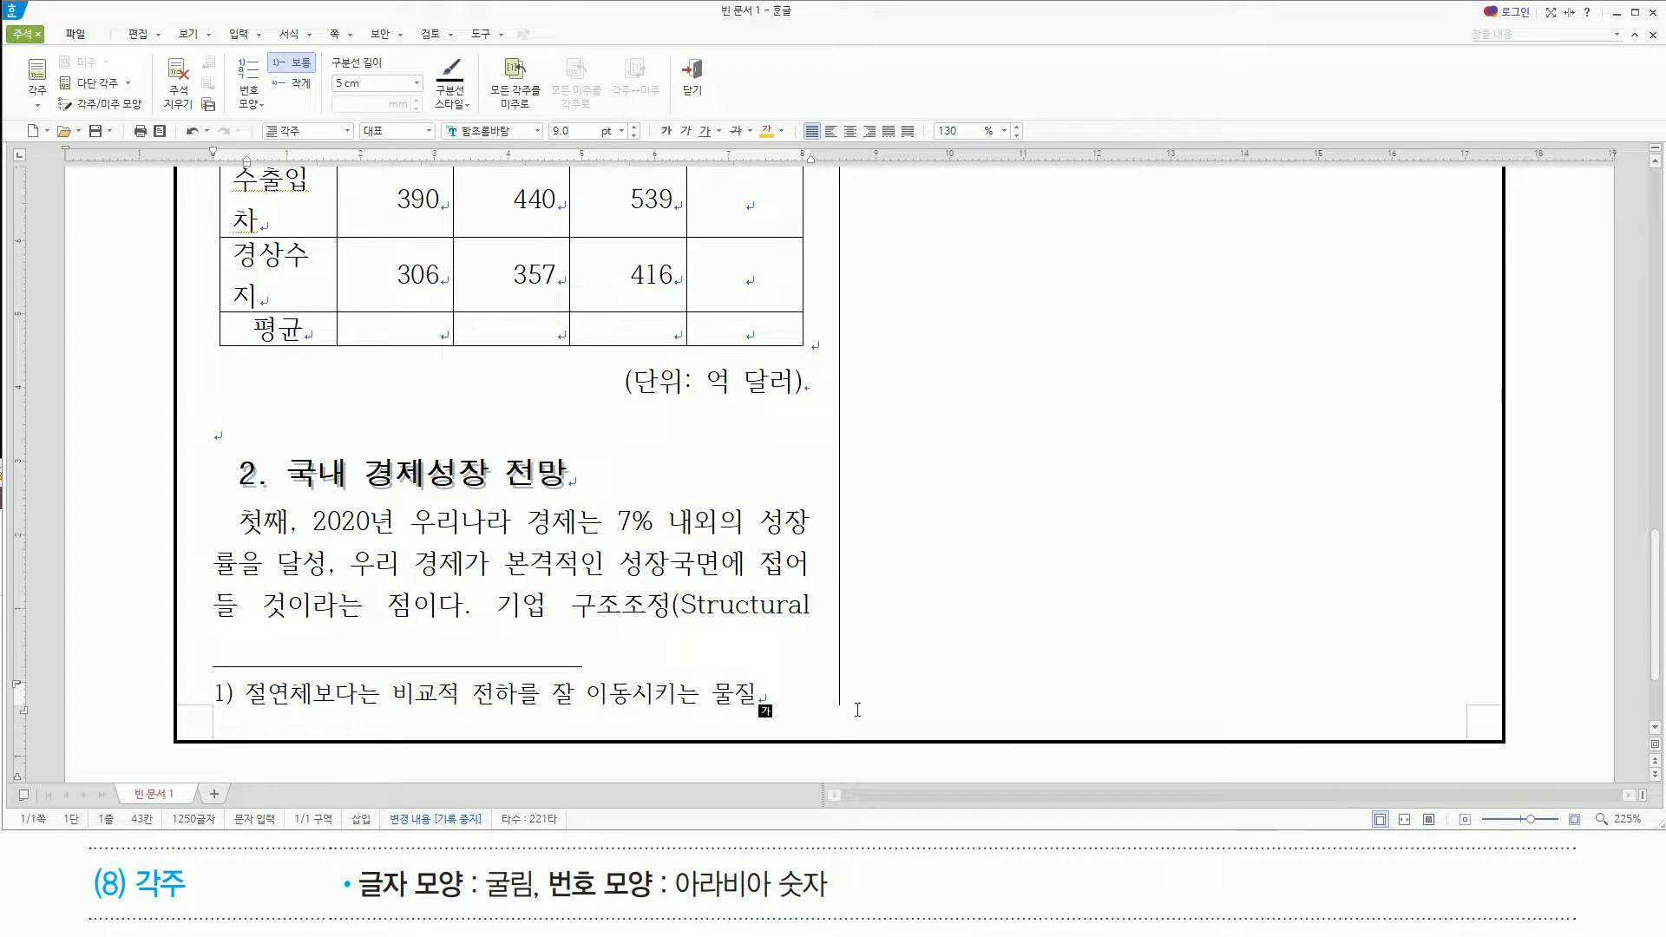
key("shift+Home")
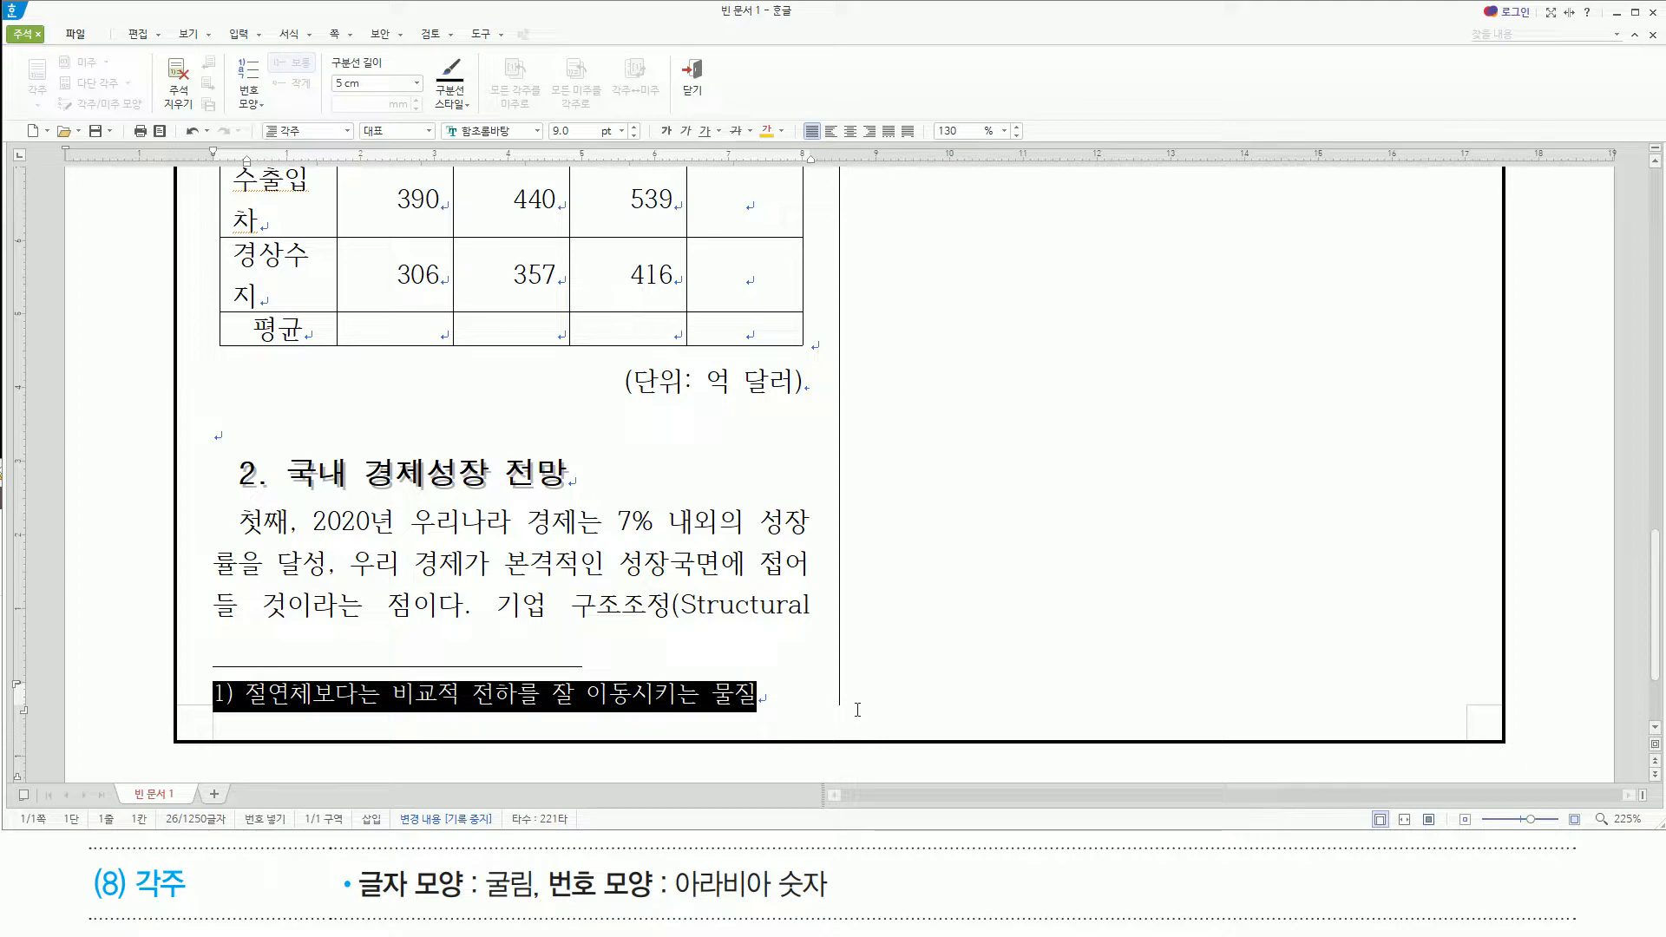
key("alt+l")
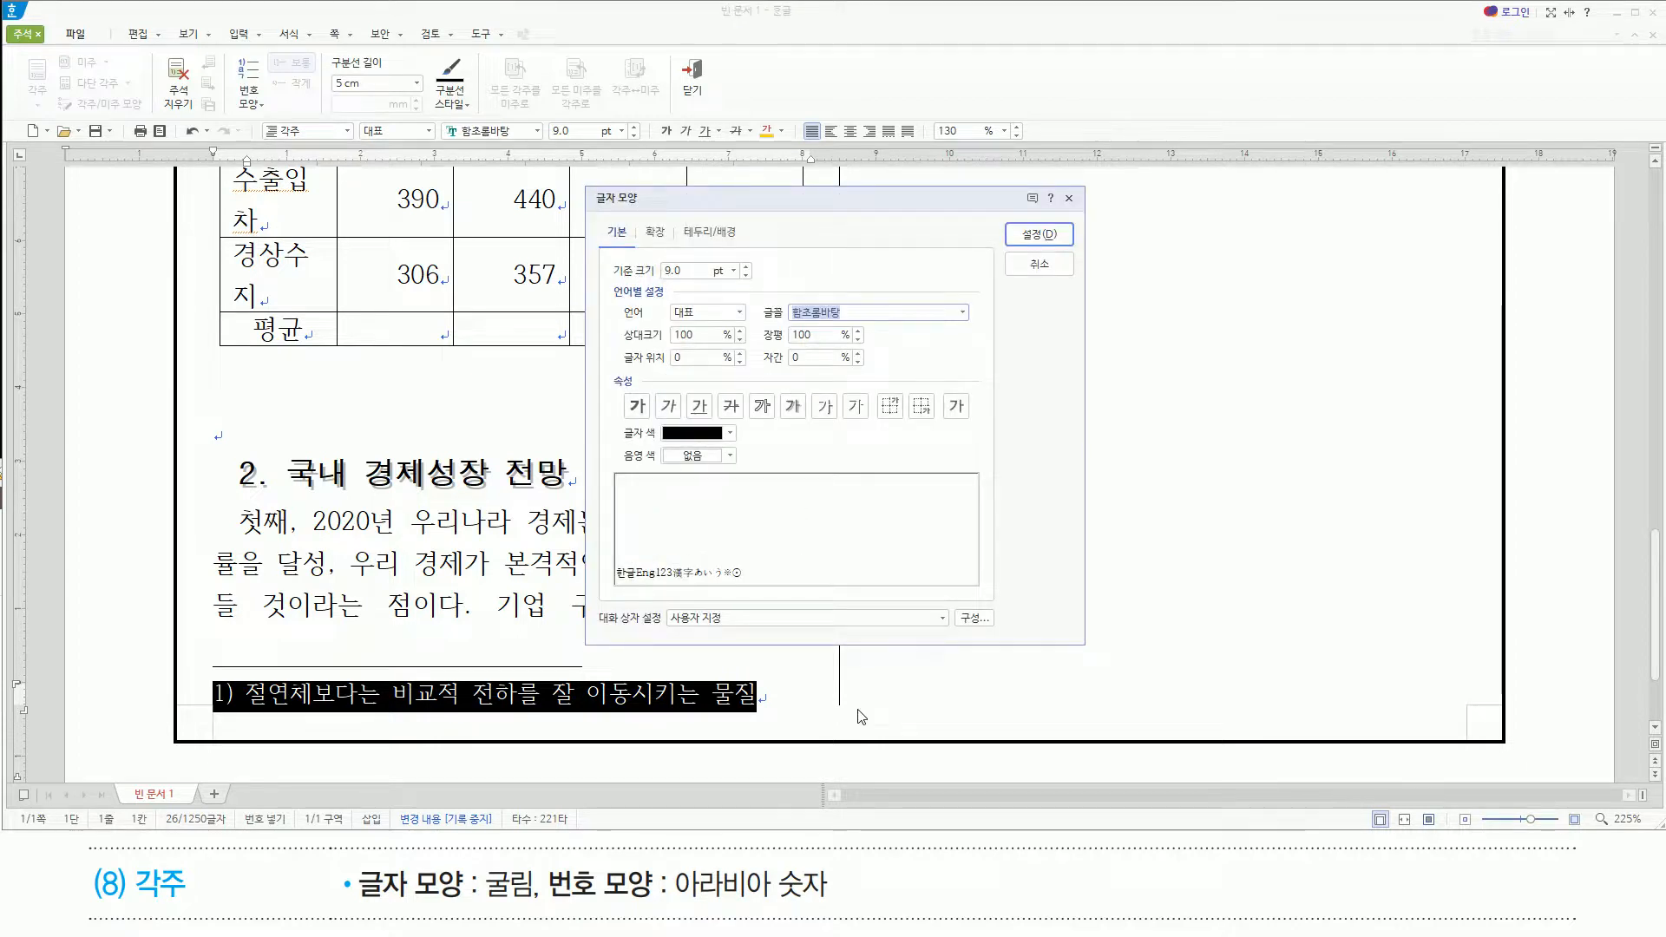
type("굴림")
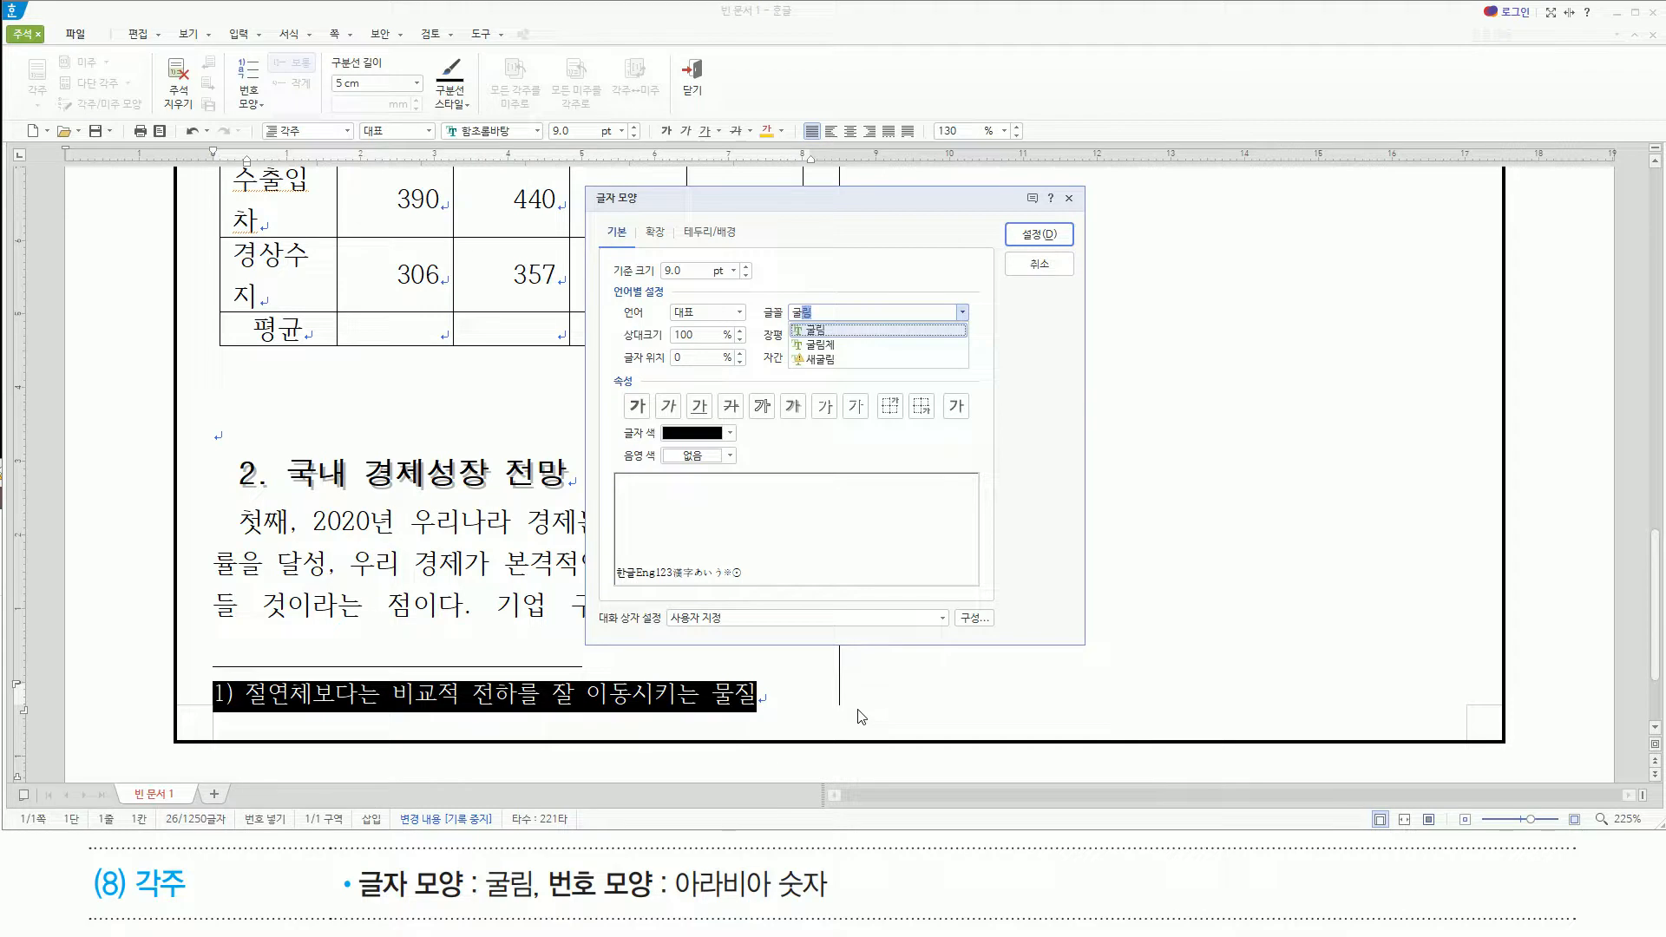
key("Return")
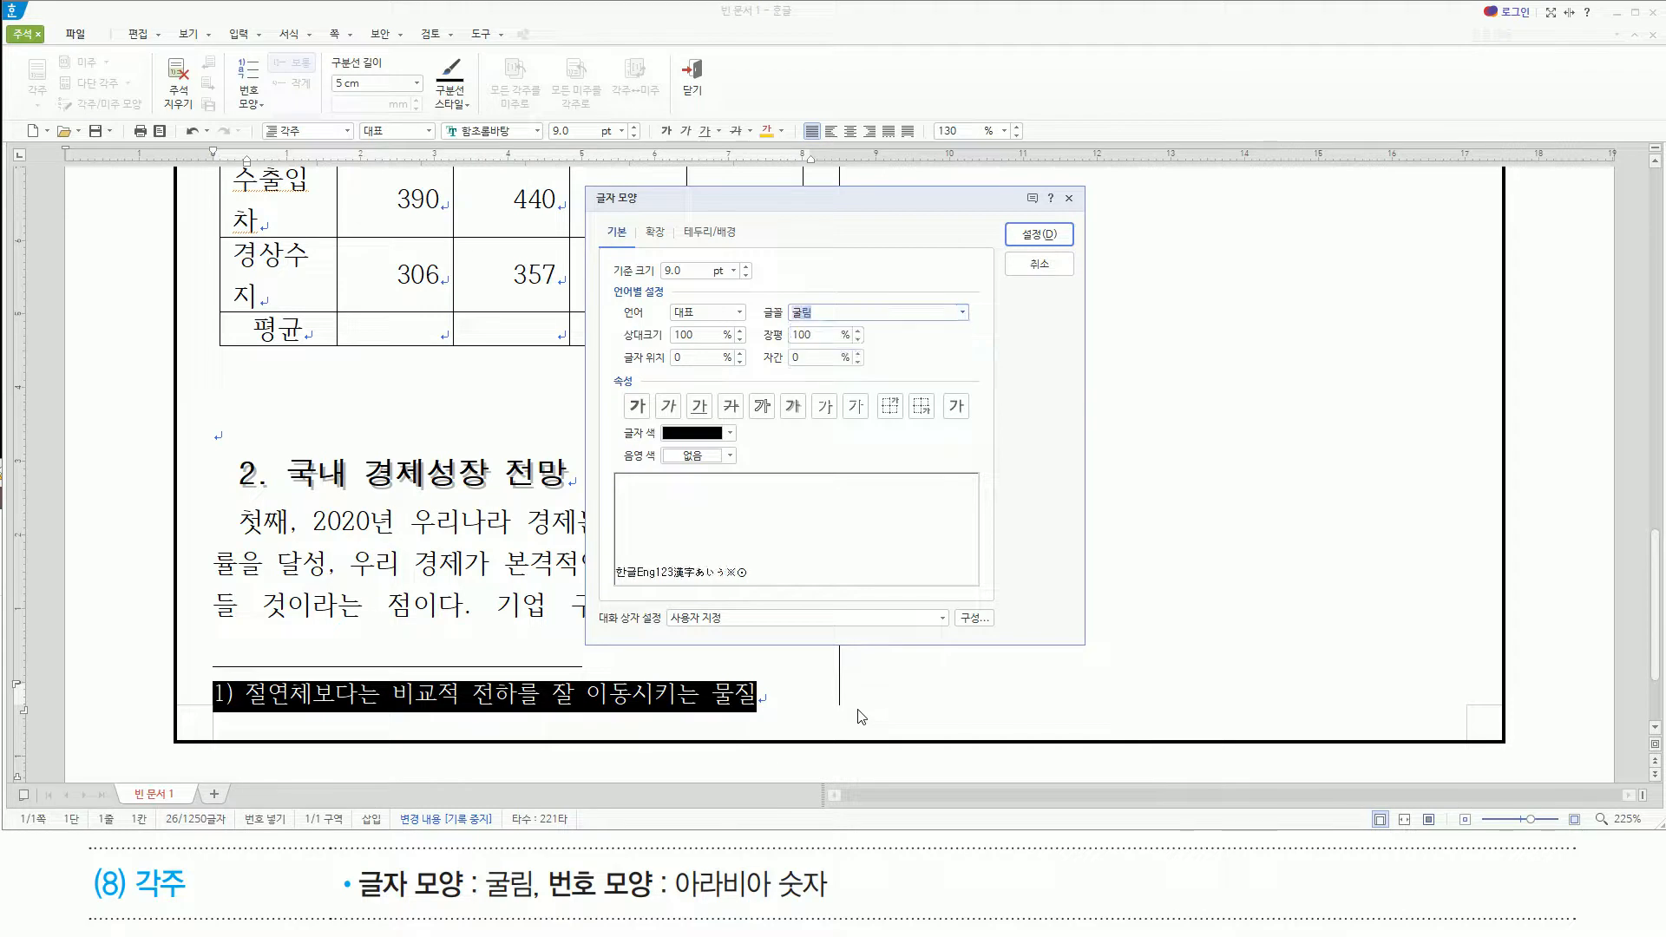
key("Return")
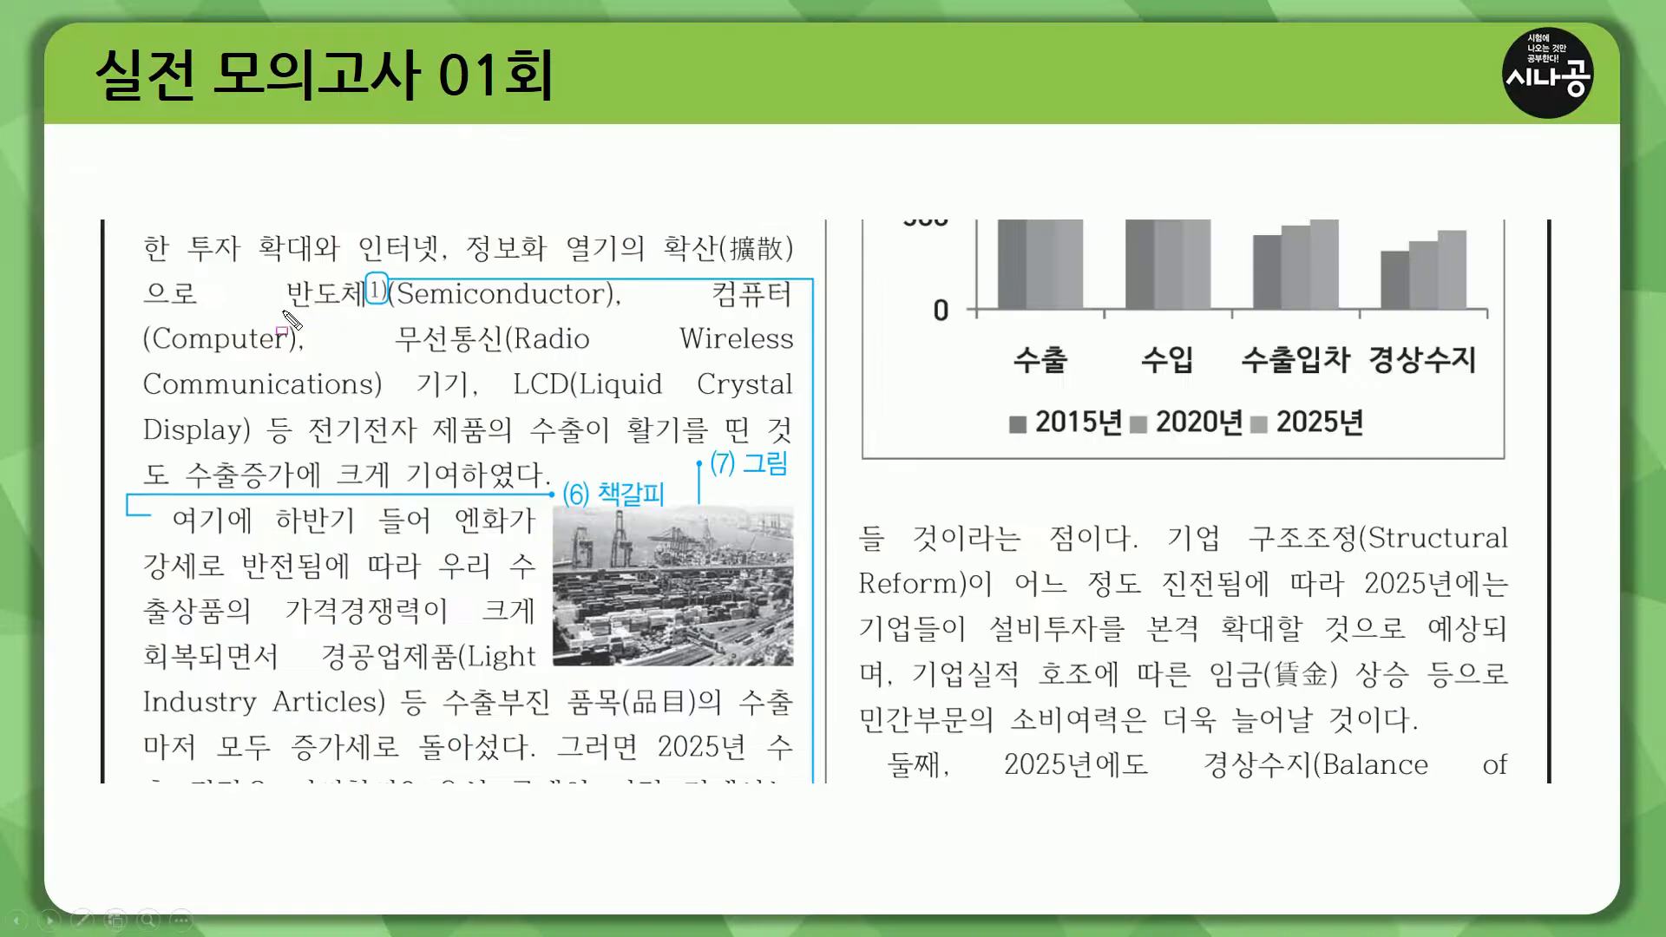
left_click_drag(279, 309, 389, 311)
mouse_move(564, 473)
left_mouse_down()
mouse_move(595, 501)
mouse_move(670, 509)
left_mouse_up()
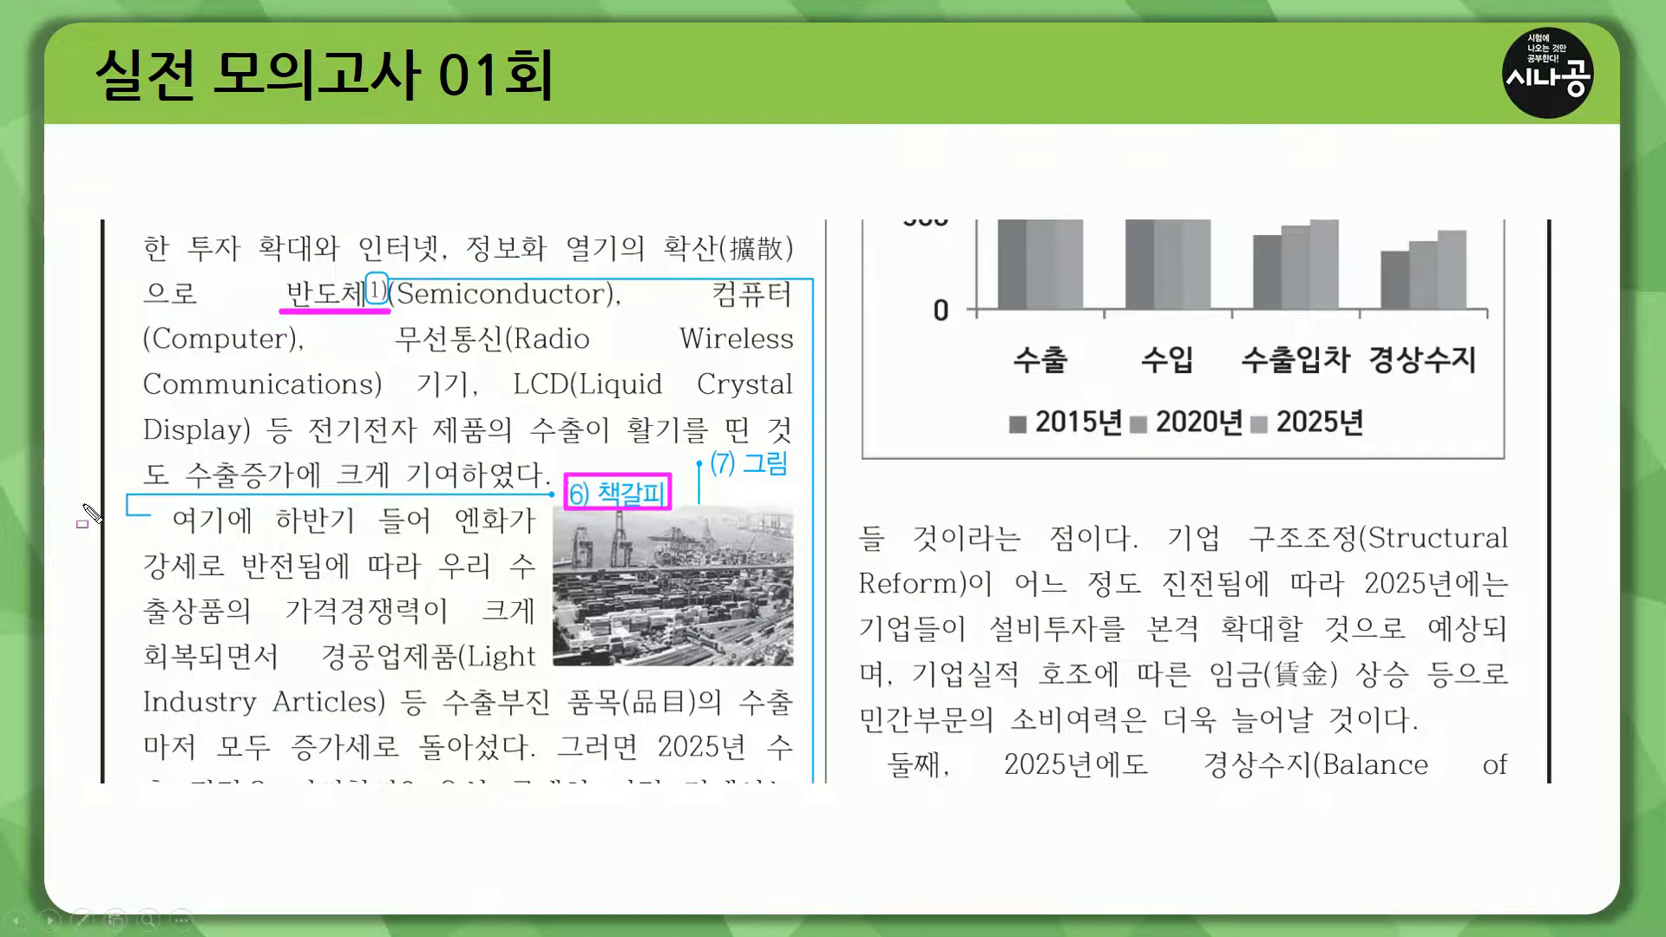
left_click_drag(166, 501, 167, 516)
key("Escape")
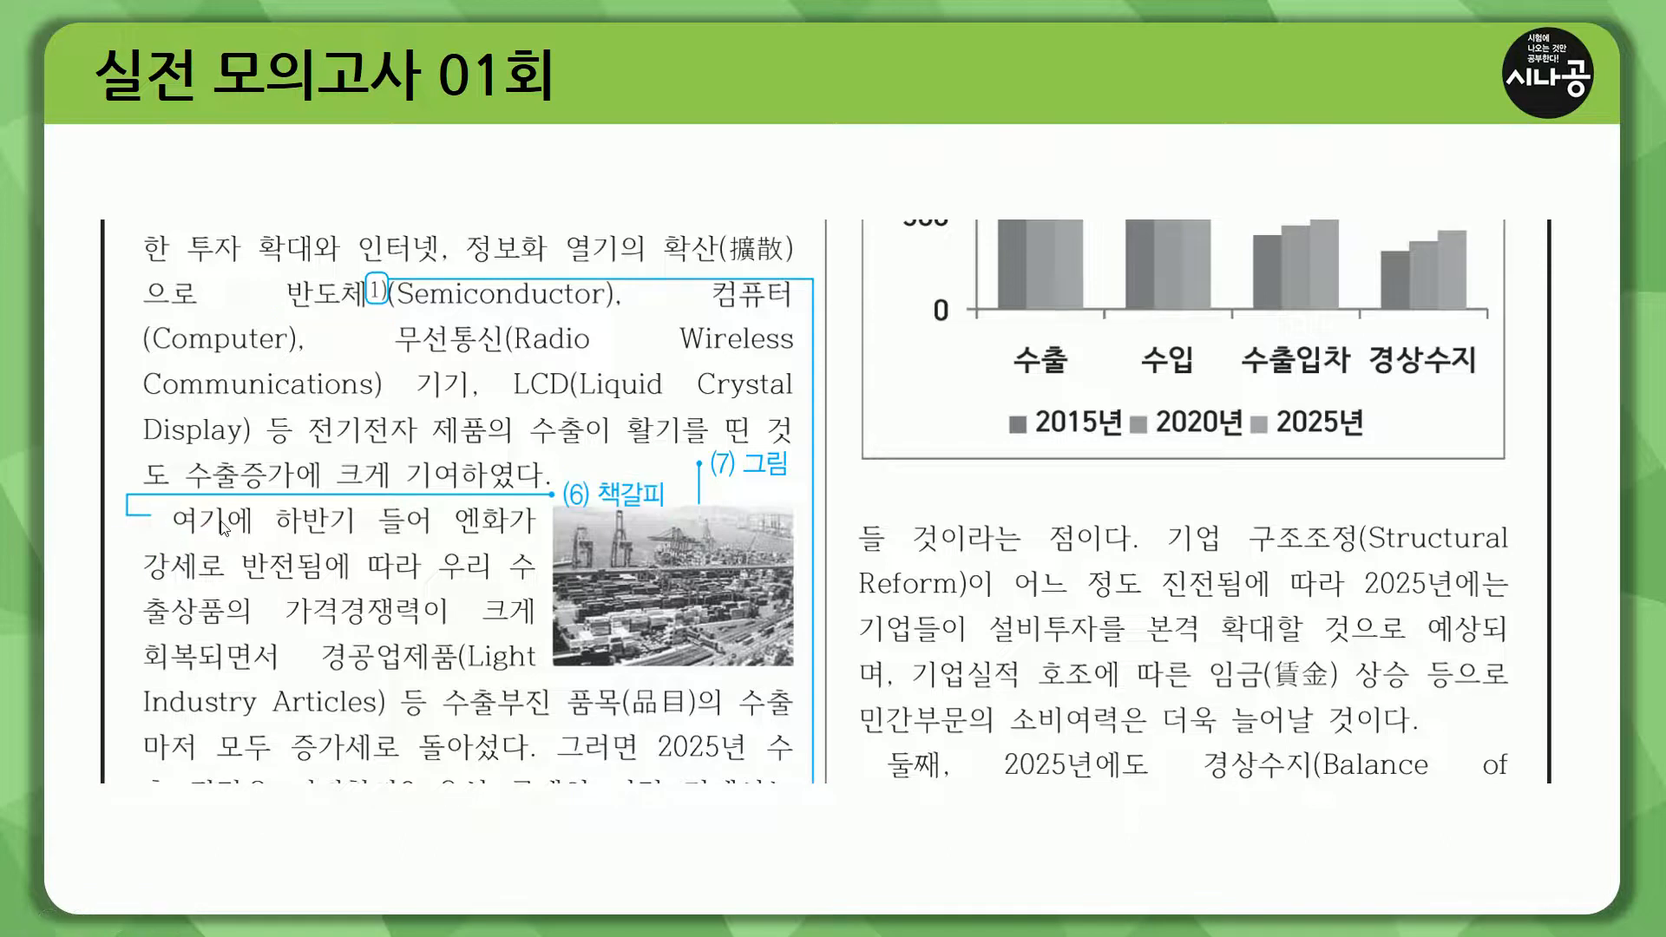
key("Right")
mouse_move(1070, 433)
left_mouse_down()
mouse_move(1129, 502)
mouse_move(1435, 503)
left_mouse_up()
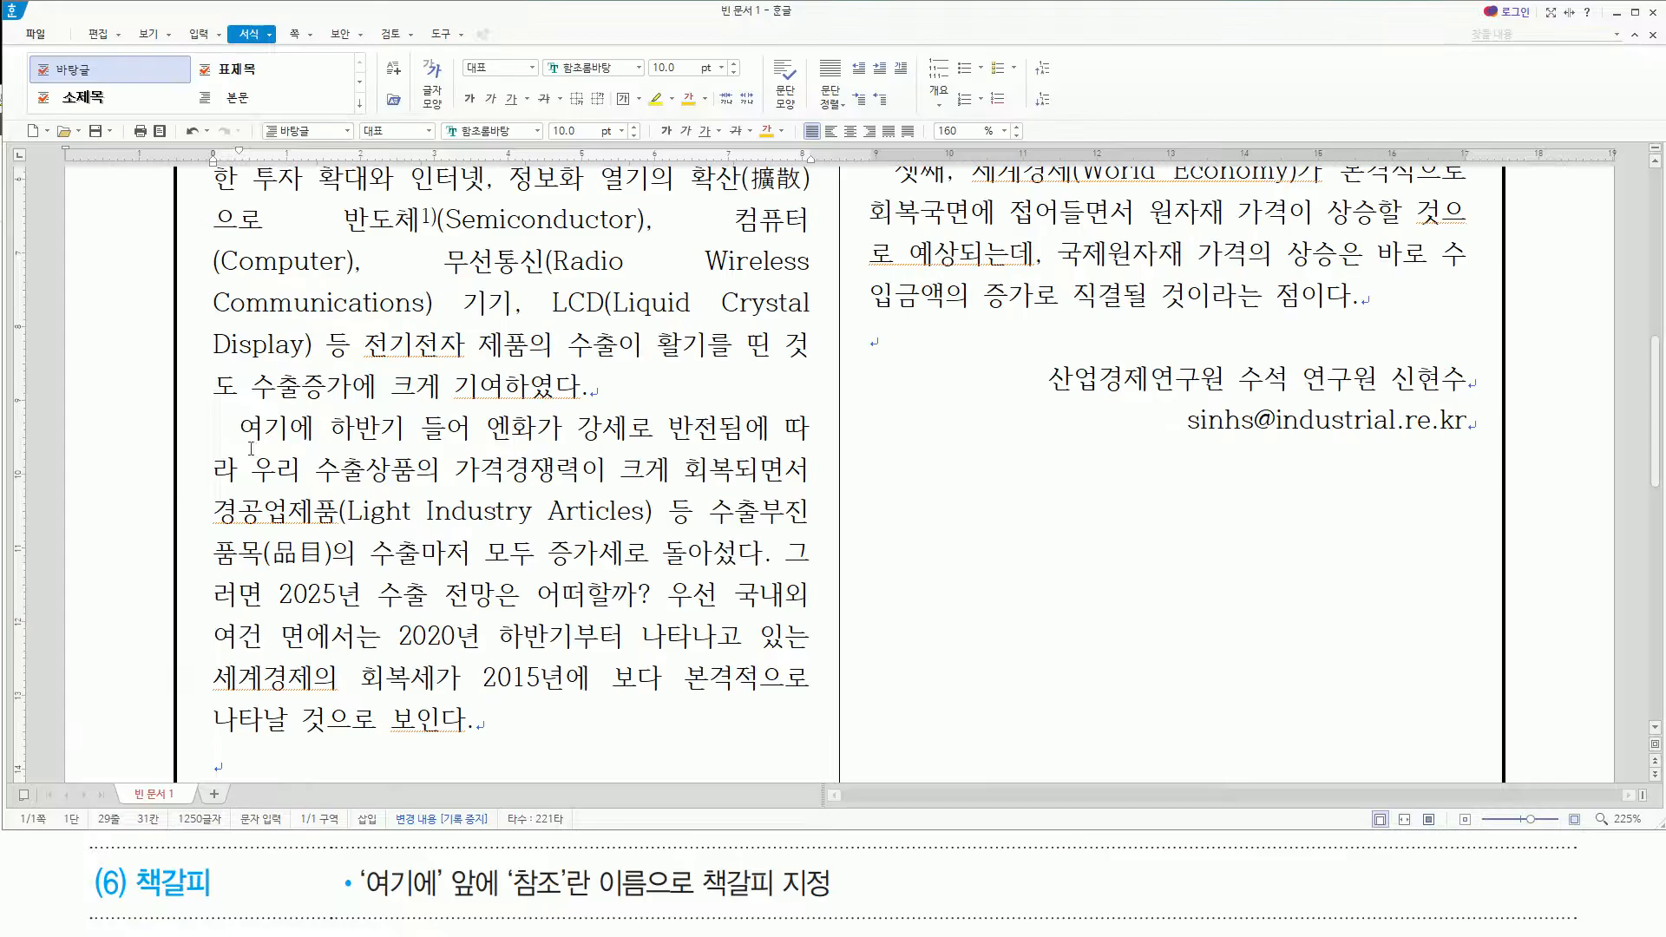
Create a bookmark (책갈피) named 참조 in front of "여기에" at the start of the second body paragraph
left_click(242, 428)
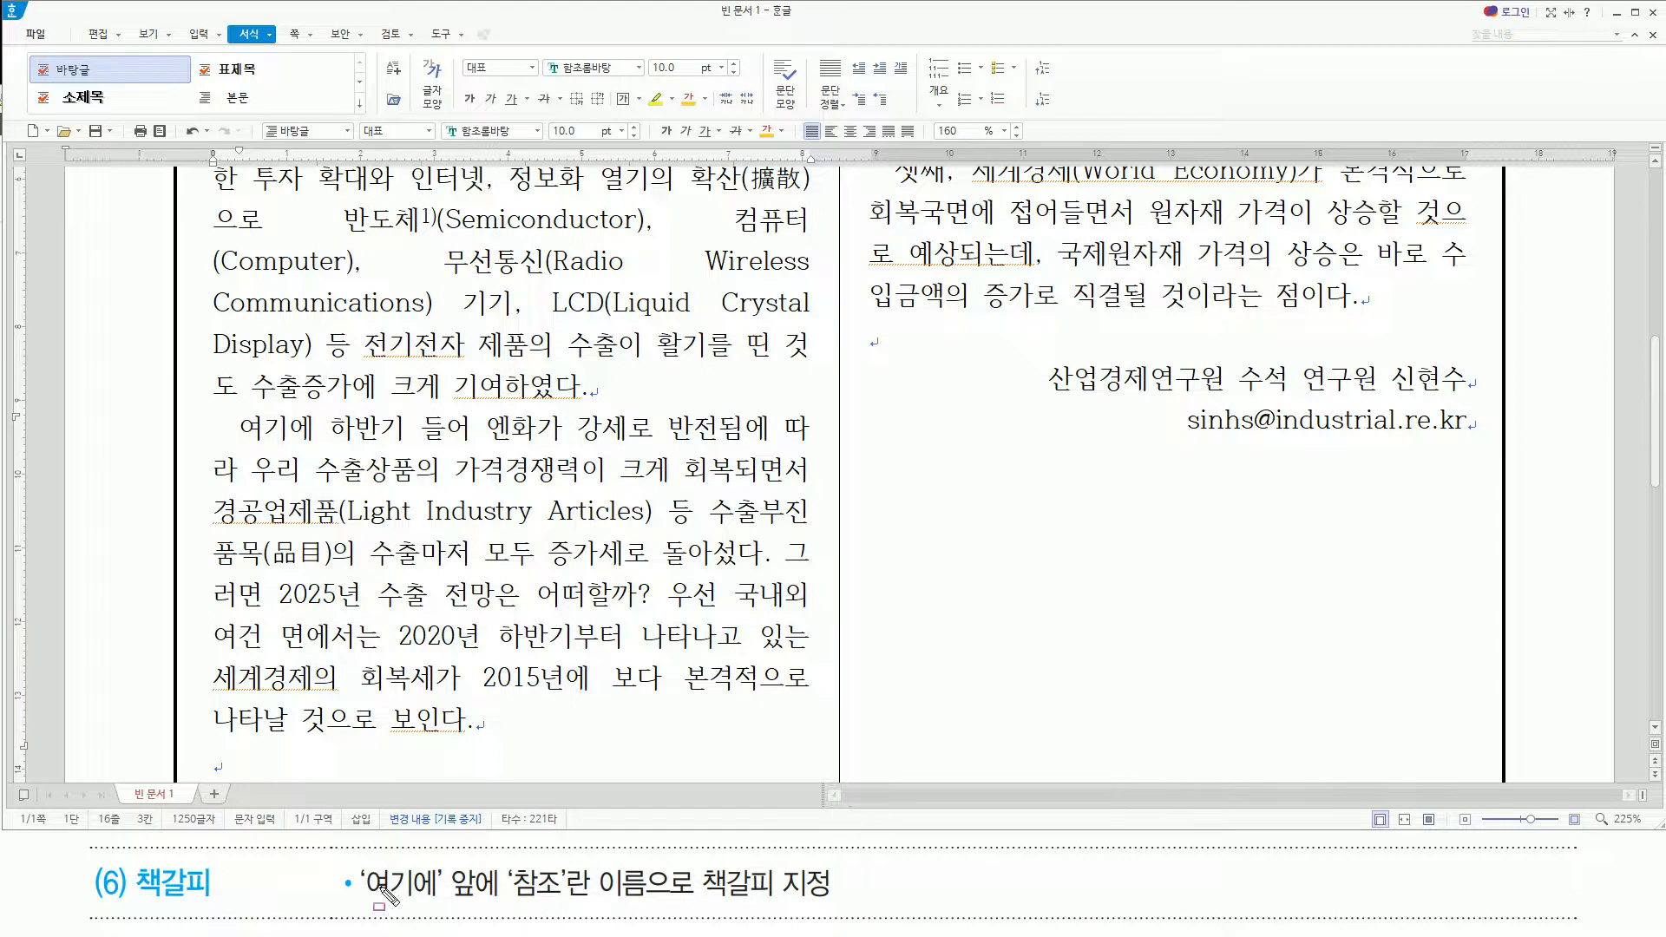
left_click_drag(368, 899, 569, 901)
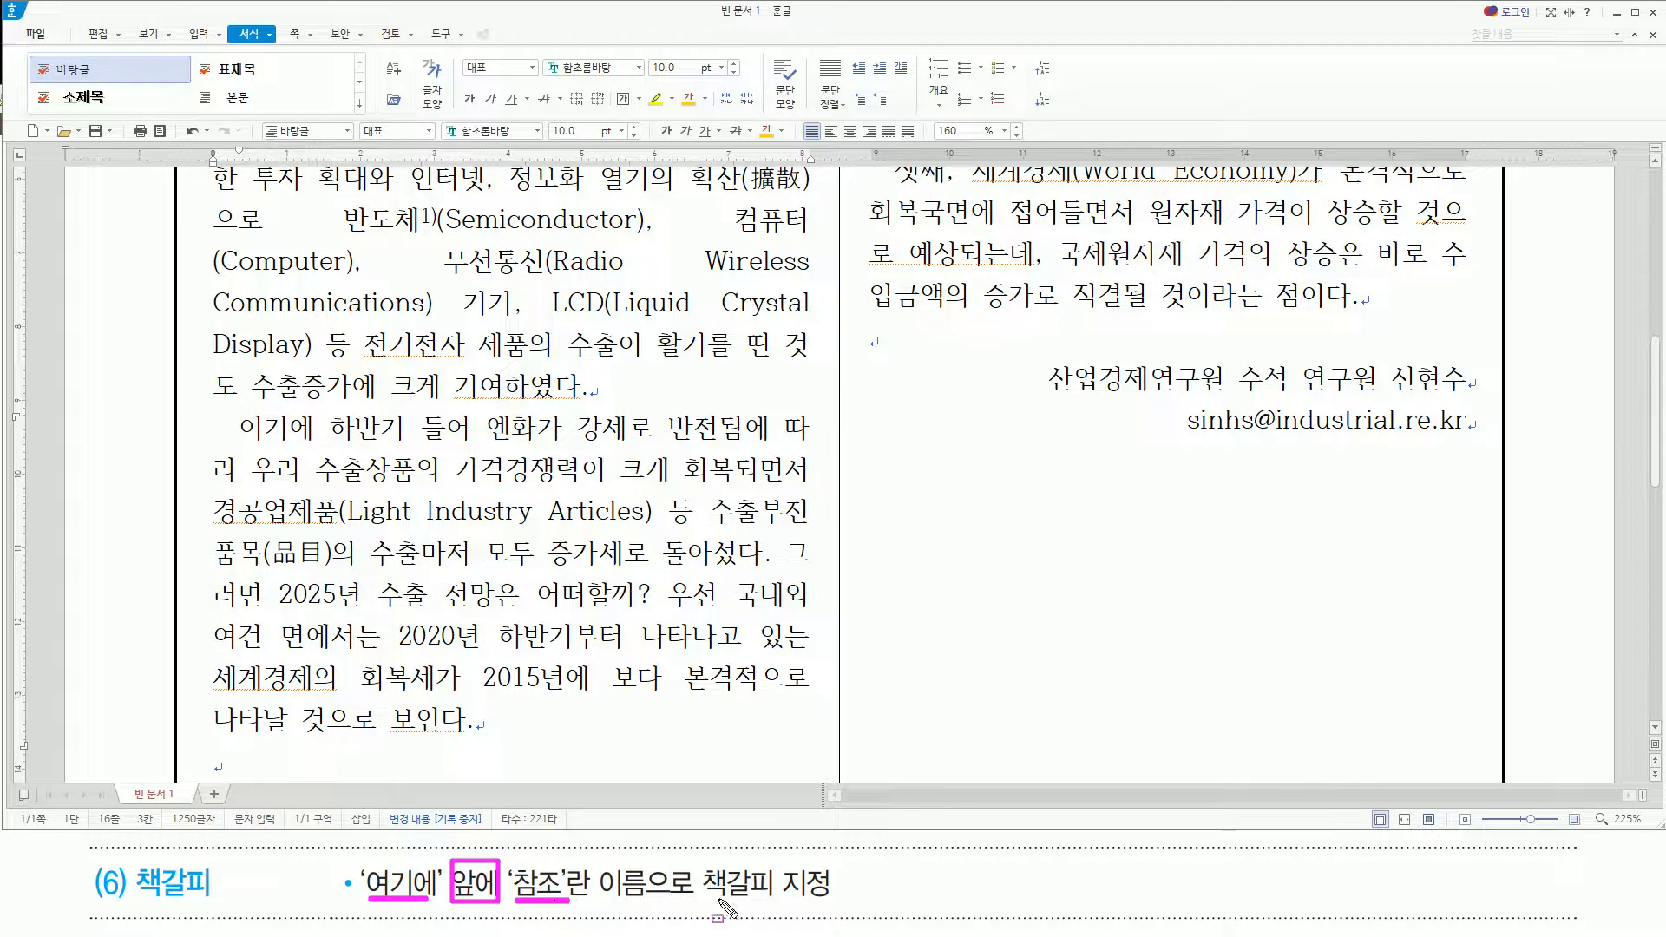
left_click_drag(700, 903, 828, 904)
key("Escape")
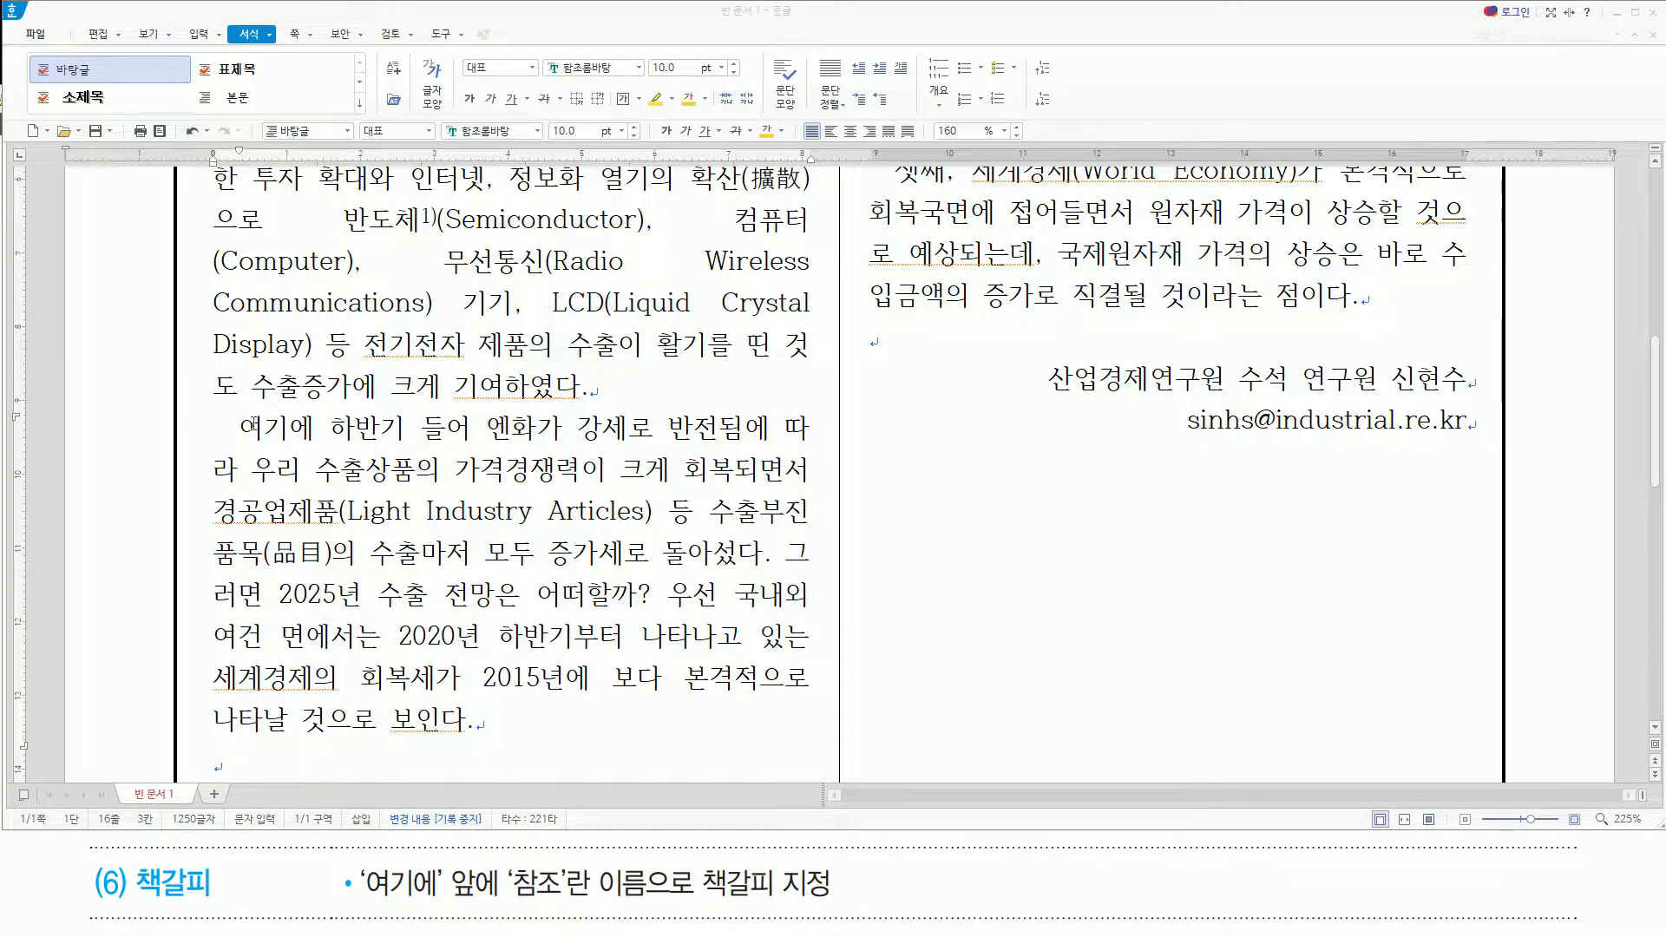
key("Hangul")
key("ctrl+k")
key("b")
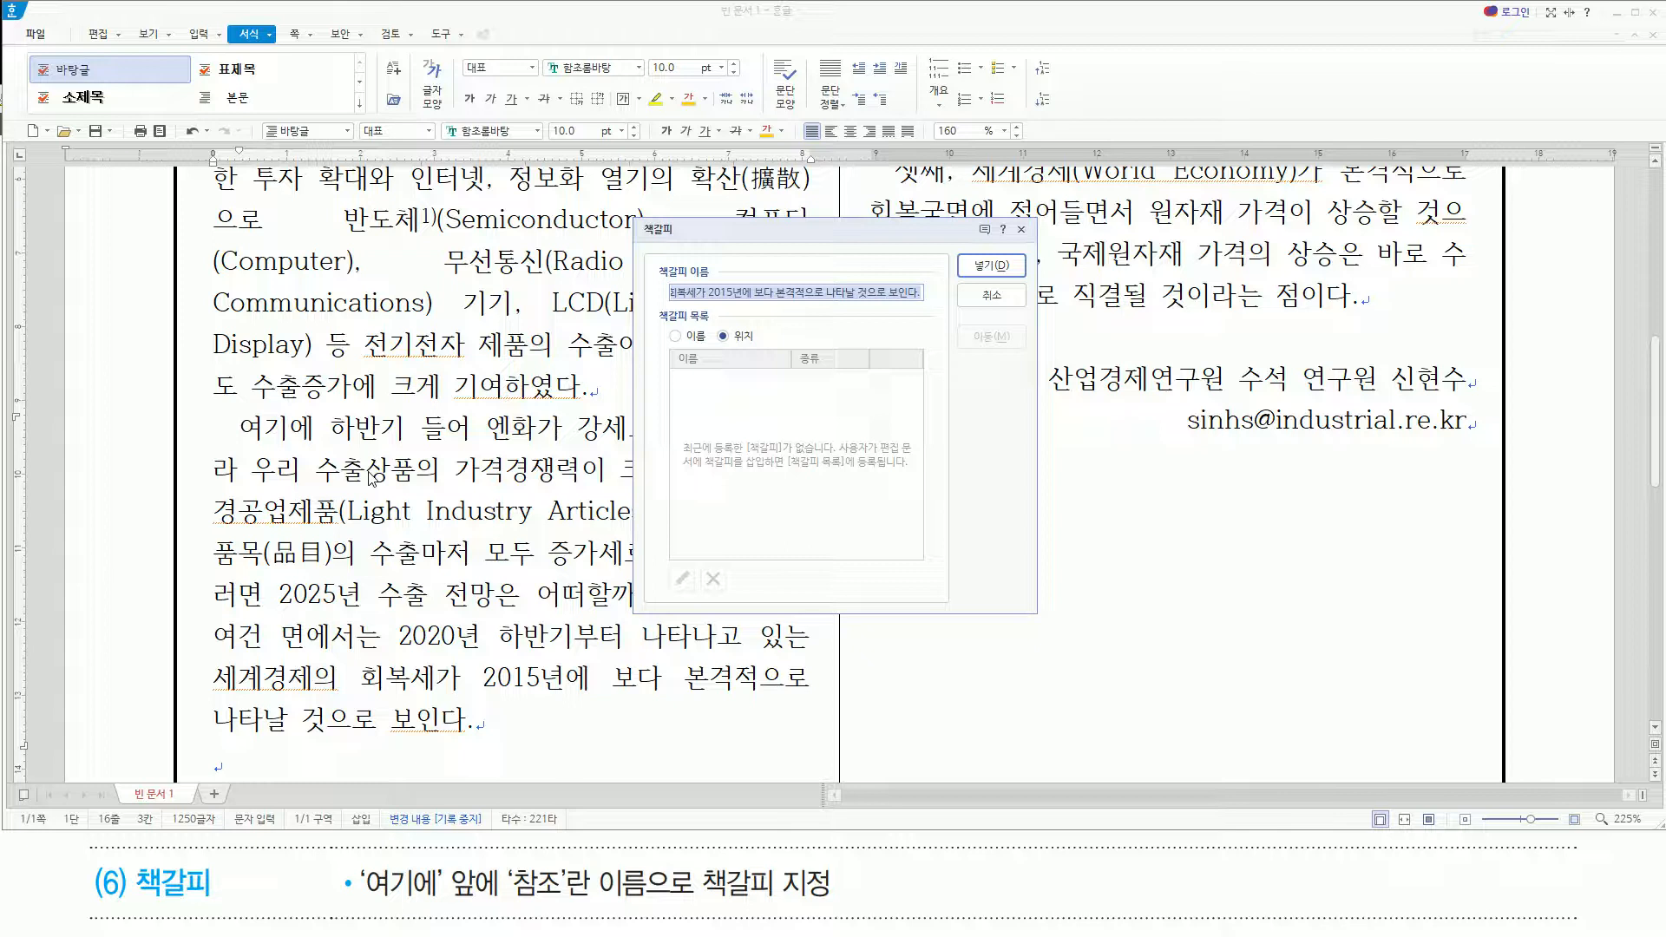
type("차")
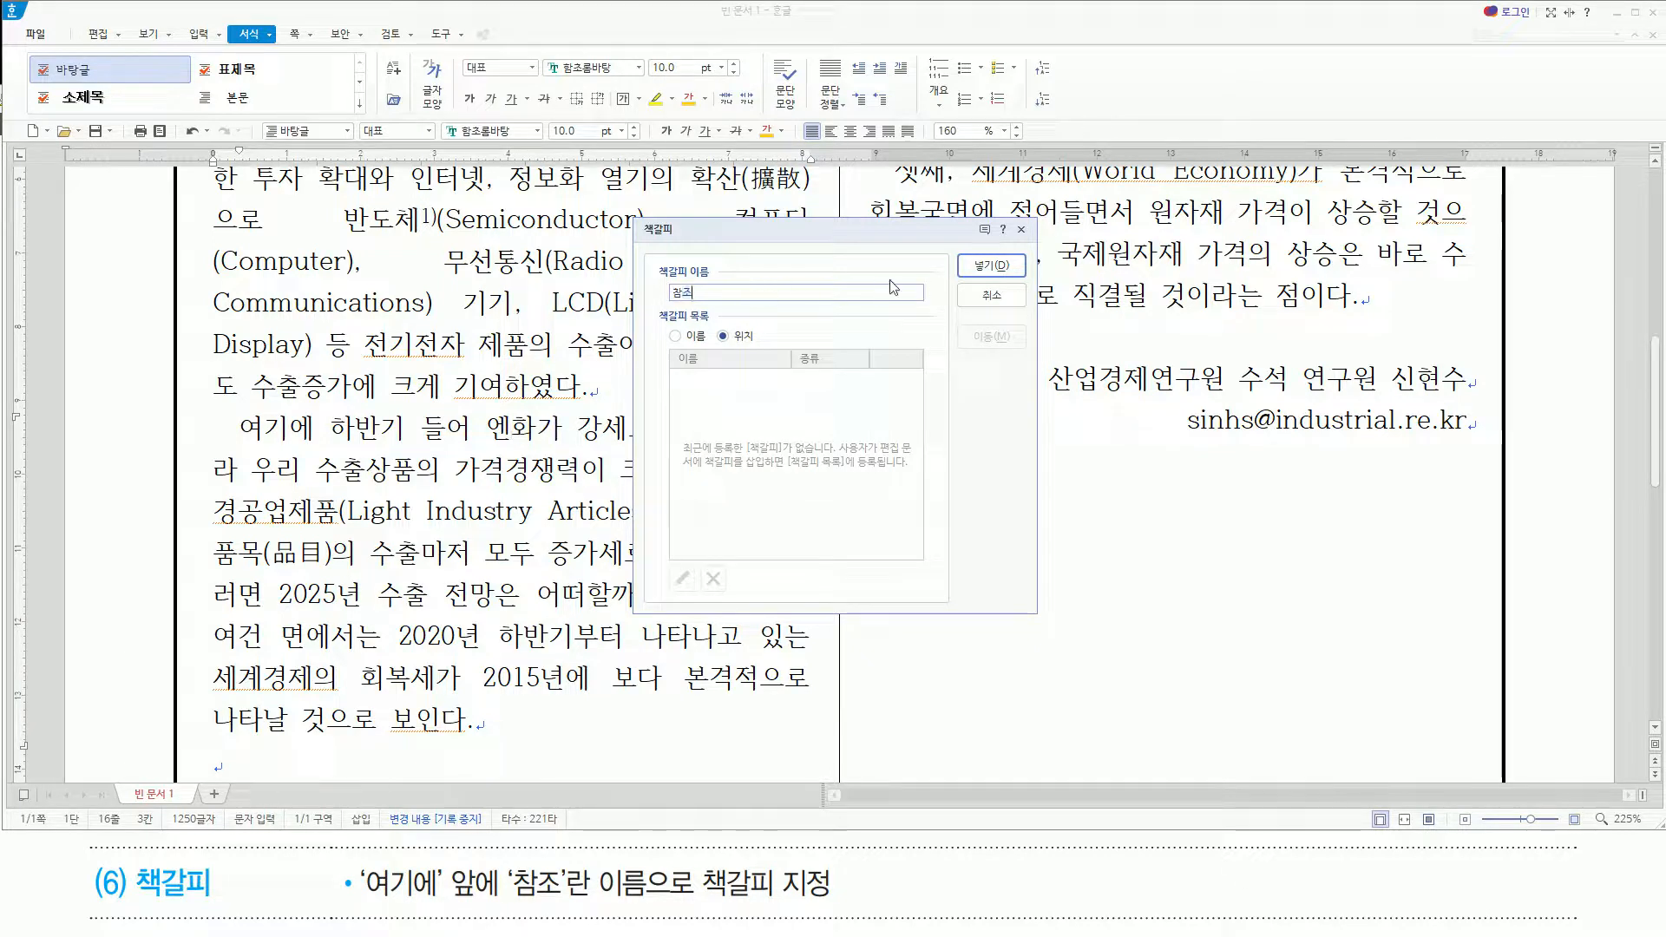
Insert the bookmark named "참조" in front of "여기에"
key("Return")
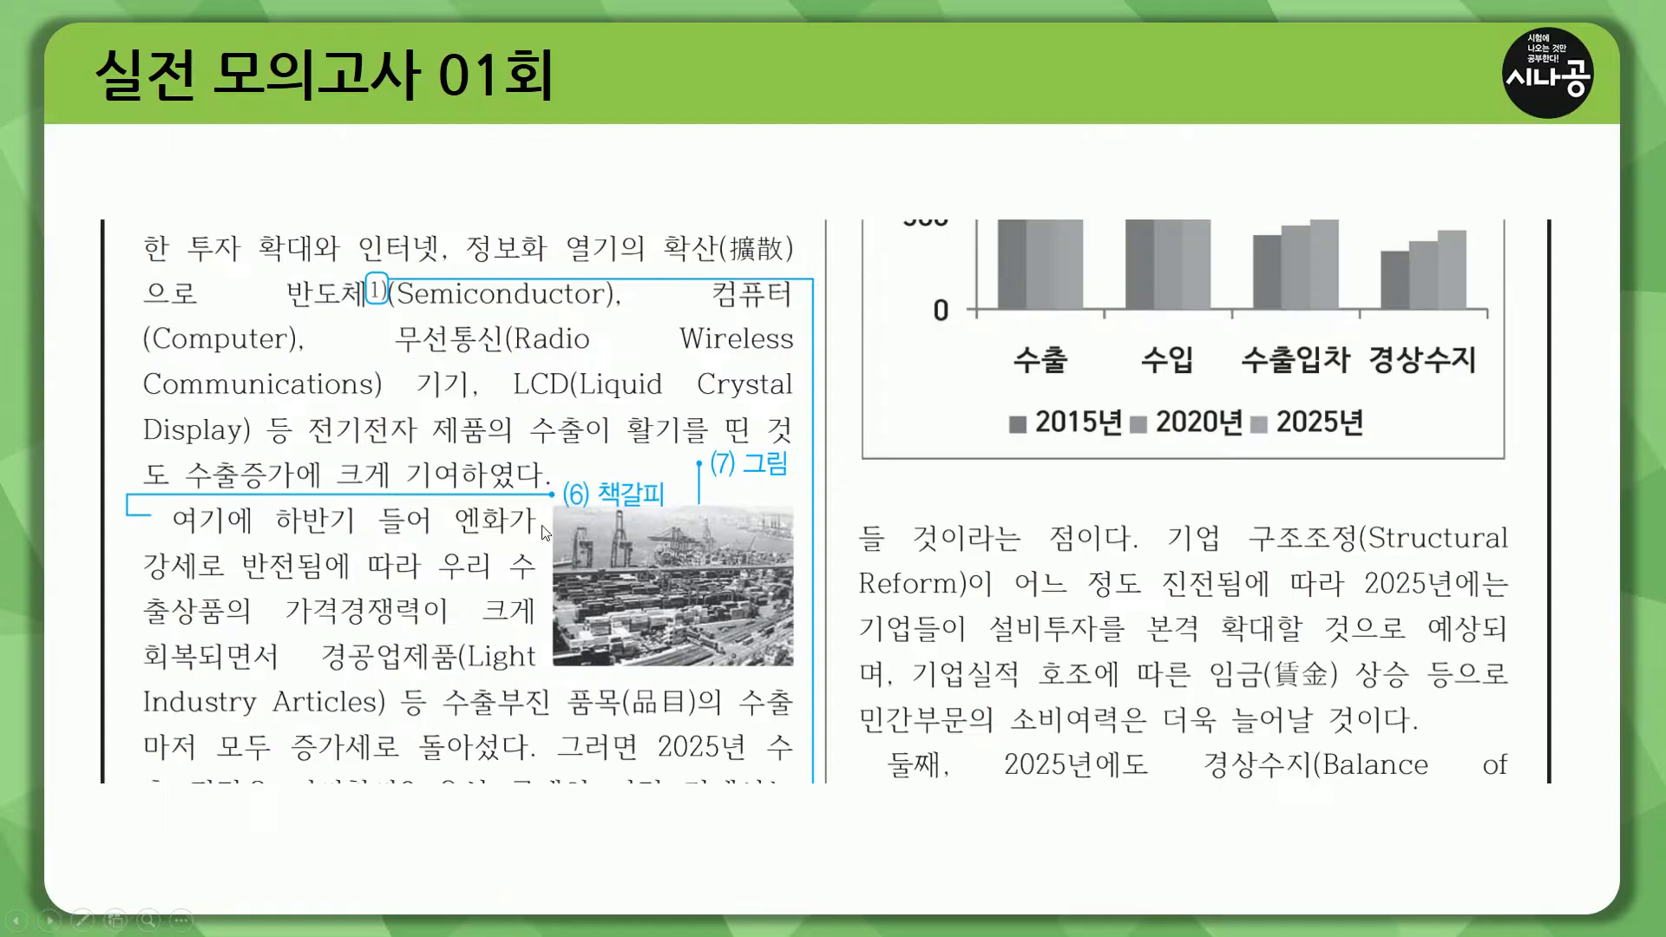
mouse_move(566, 474)
left_mouse_down()
mouse_move(599, 500)
mouse_move(663, 506)
left_mouse_up()
mouse_move(550, 509)
left_mouse_down()
mouse_move(753, 670)
mouse_move(797, 676)
left_mouse_up()
left_click_drag(701, 441, 799, 488)
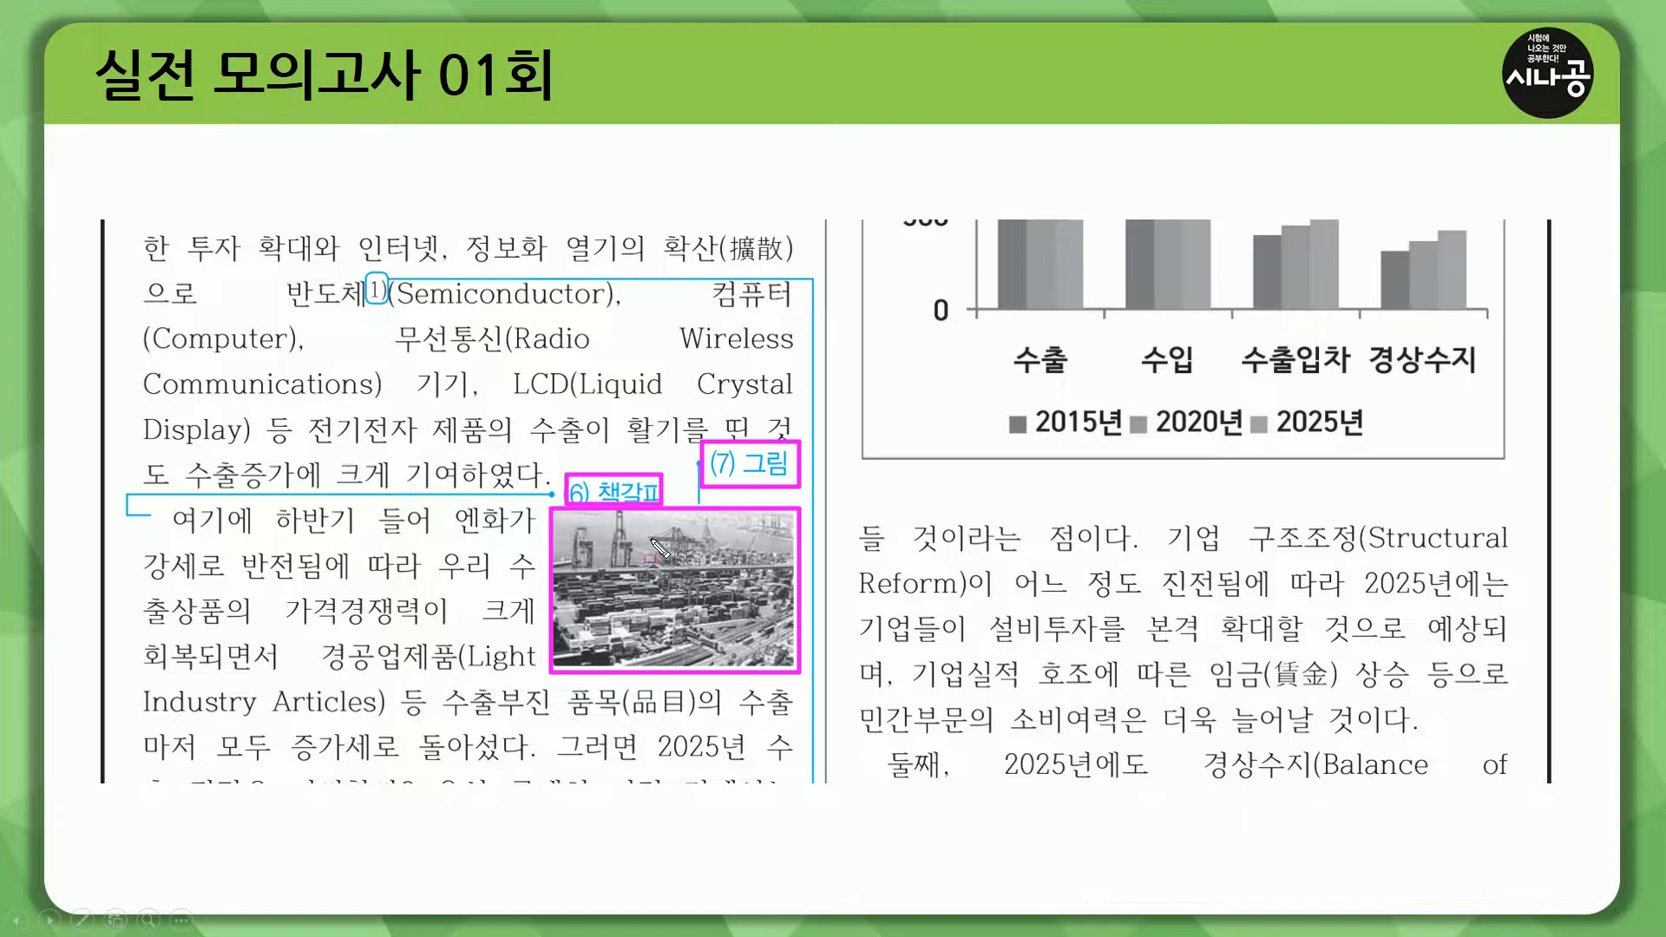
key("Right")
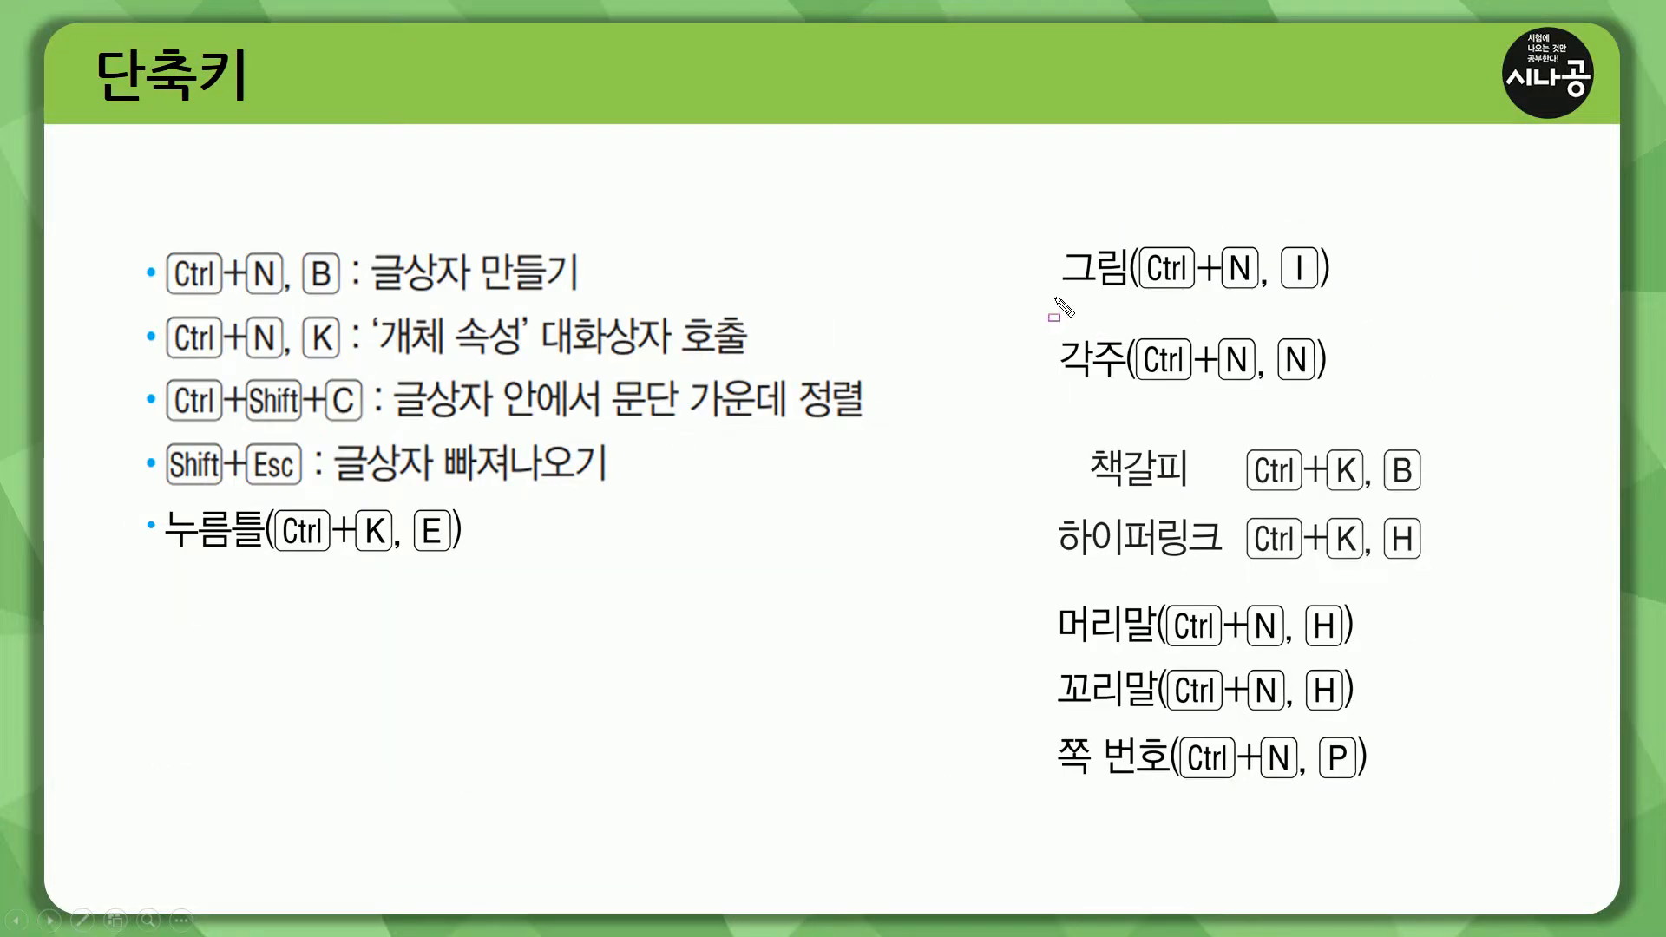
left_click_drag(1056, 277, 1341, 304)
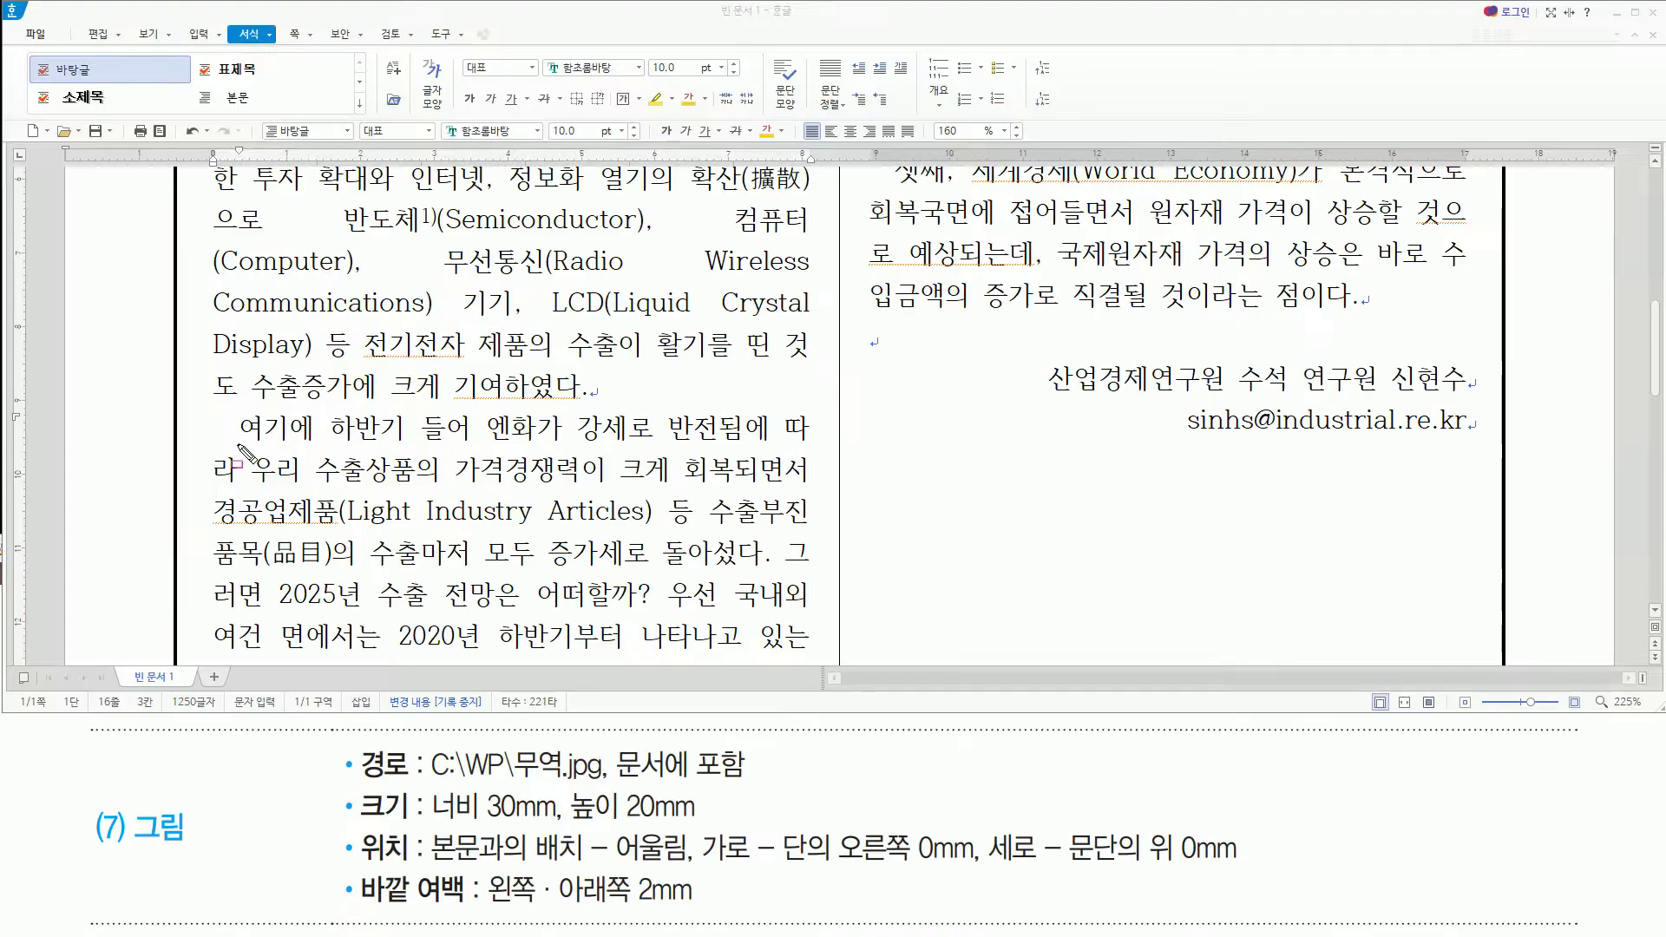
Start inserting a picture right after "엔화가" and browse to the C:\길벗워드실기\그림 folder
left_click_drag(236, 443, 565, 440)
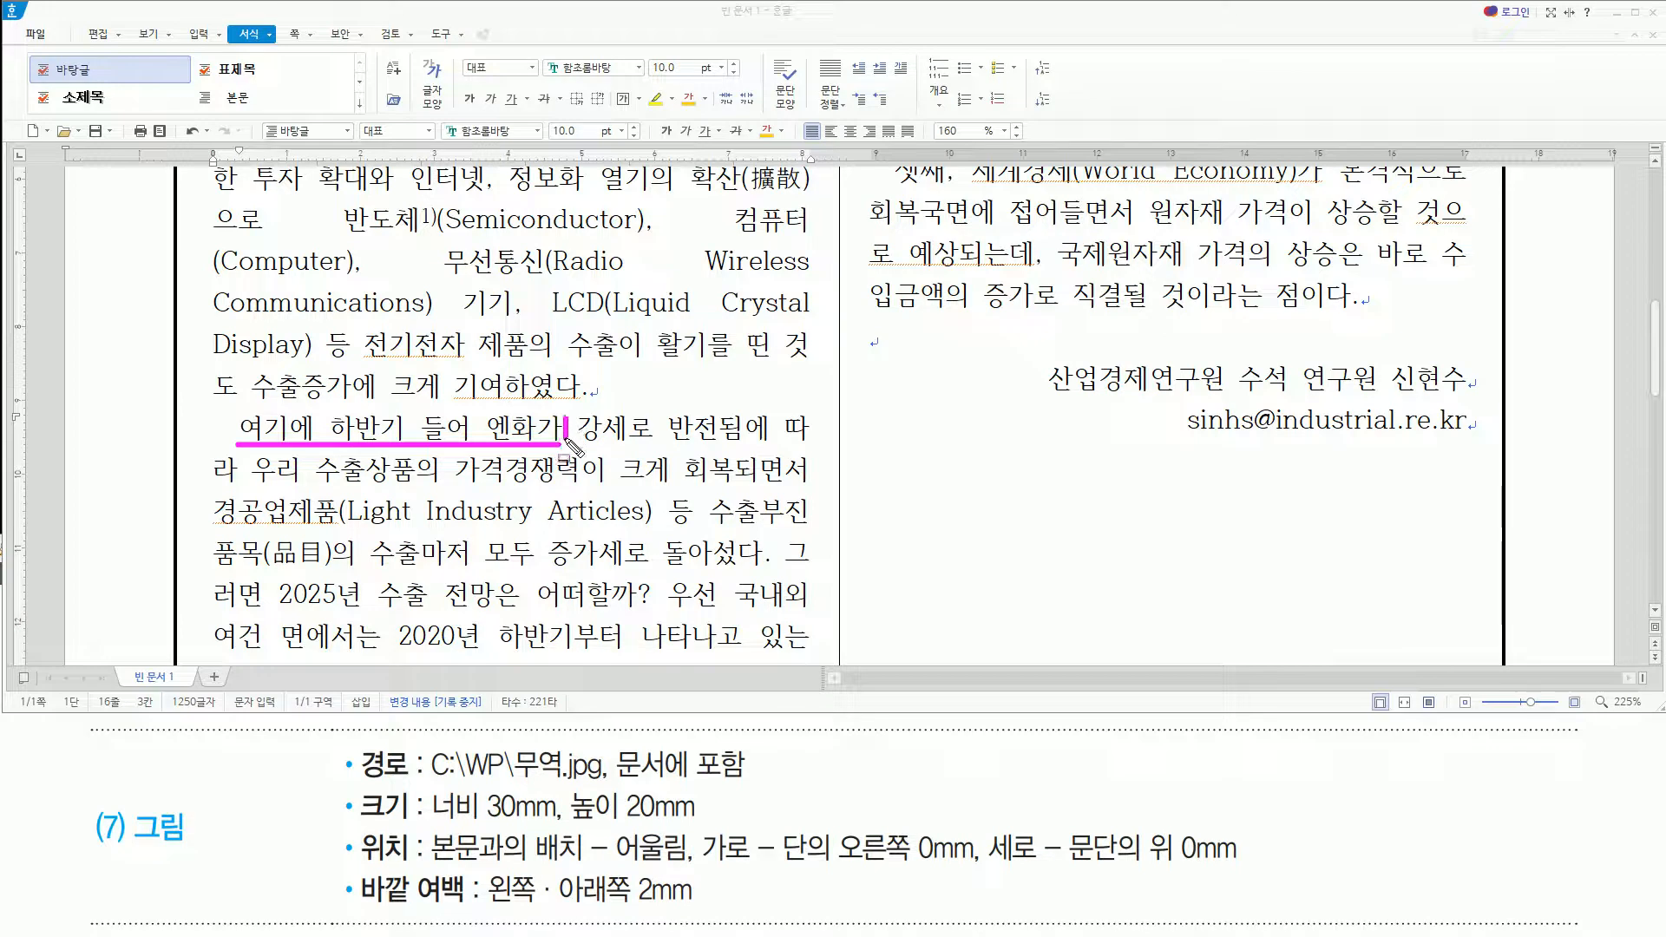
key("Escape")
left_click(564, 430)
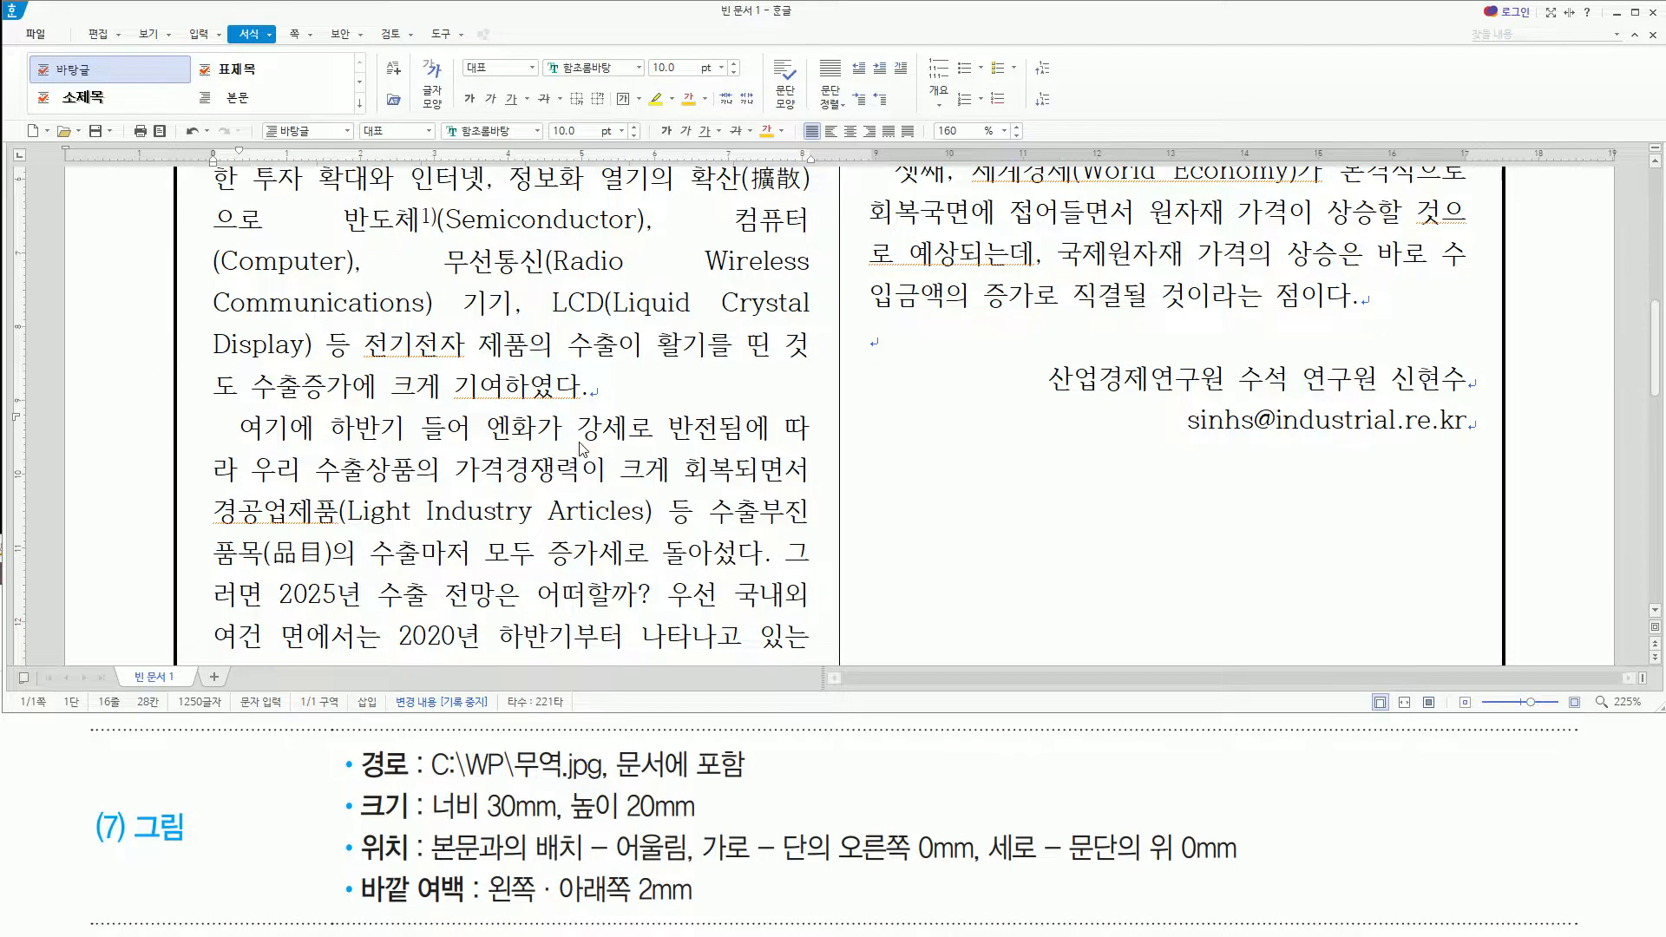
key("ctrl+n")
key("i")
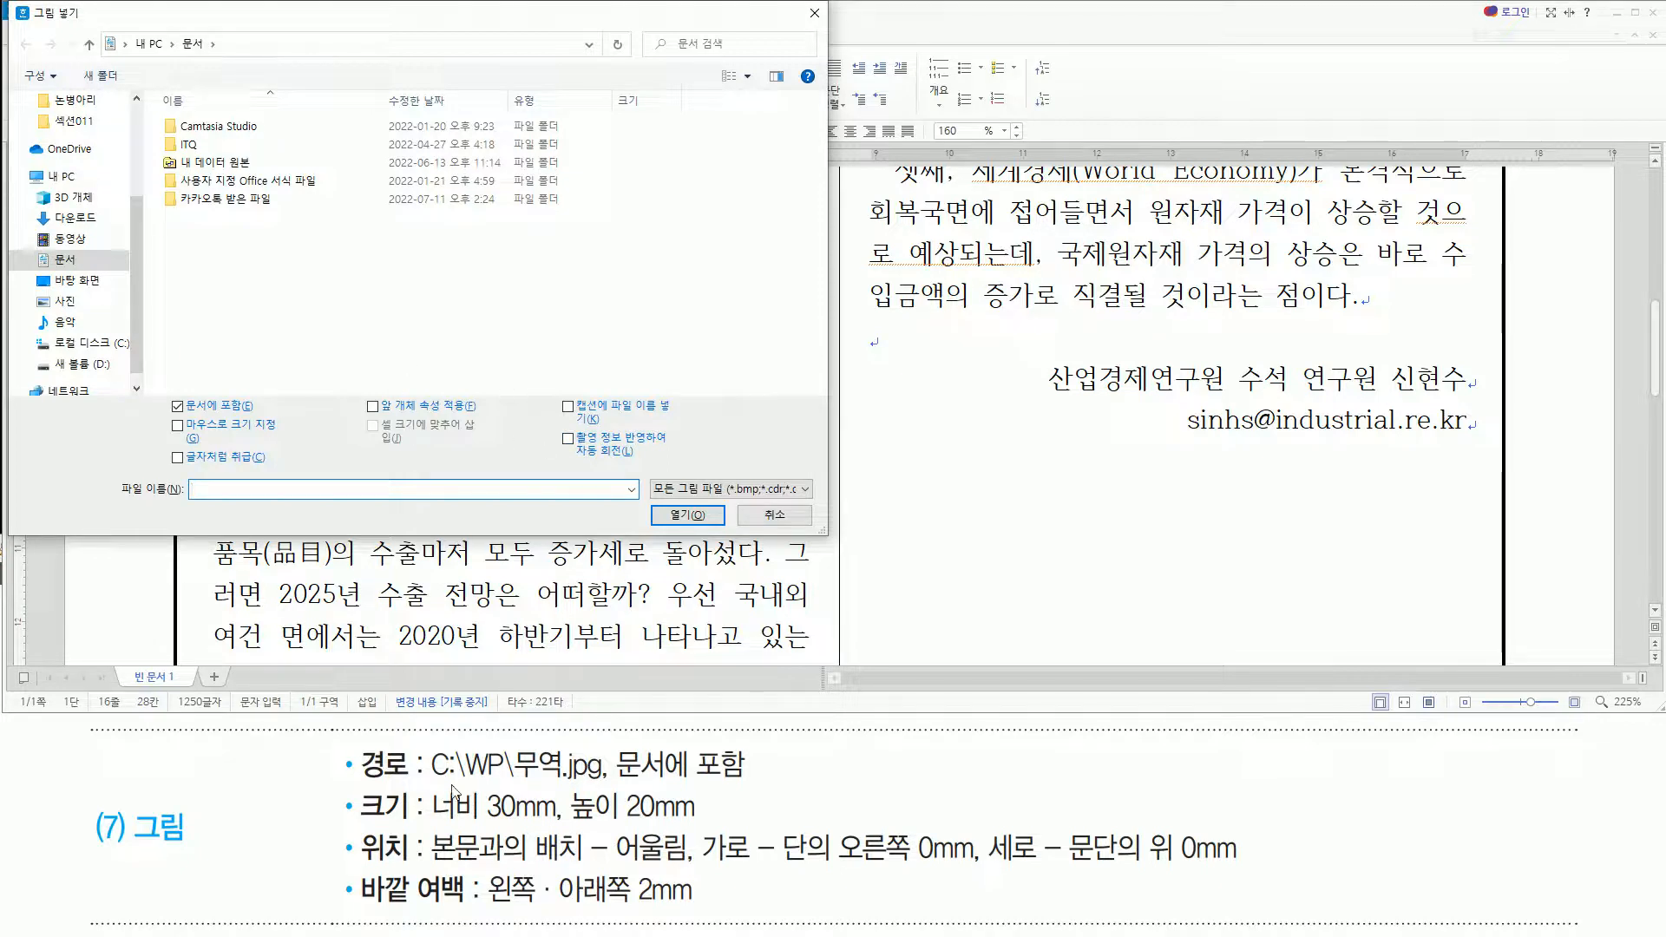
left_click_drag(428, 785, 608, 786)
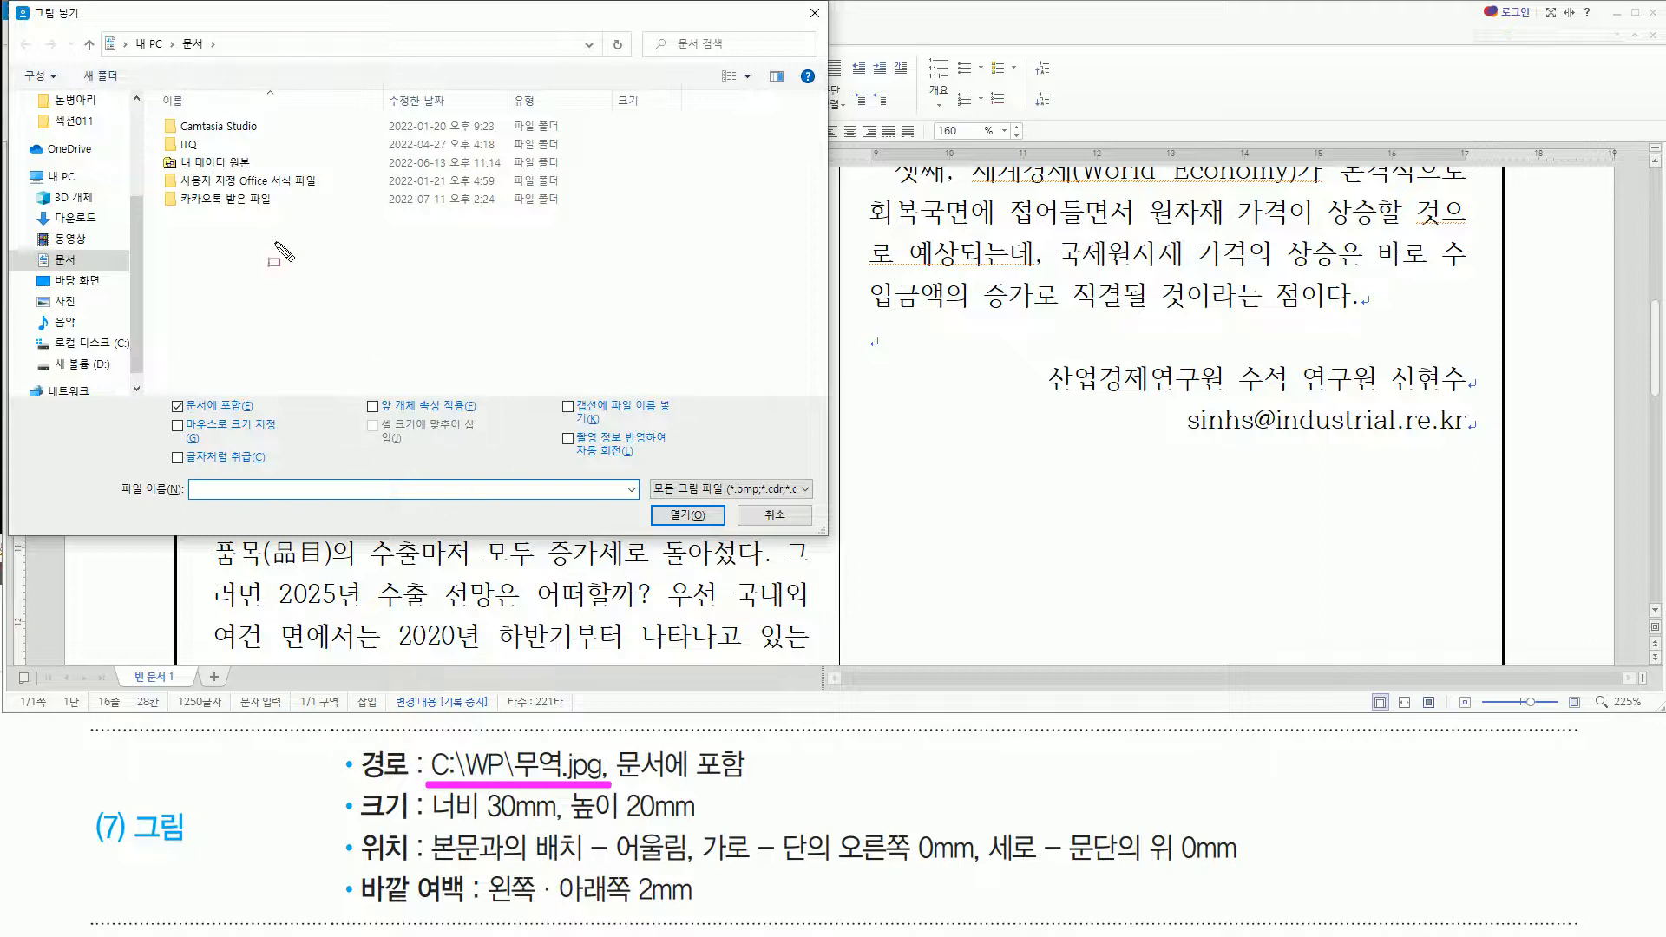
key("Escape")
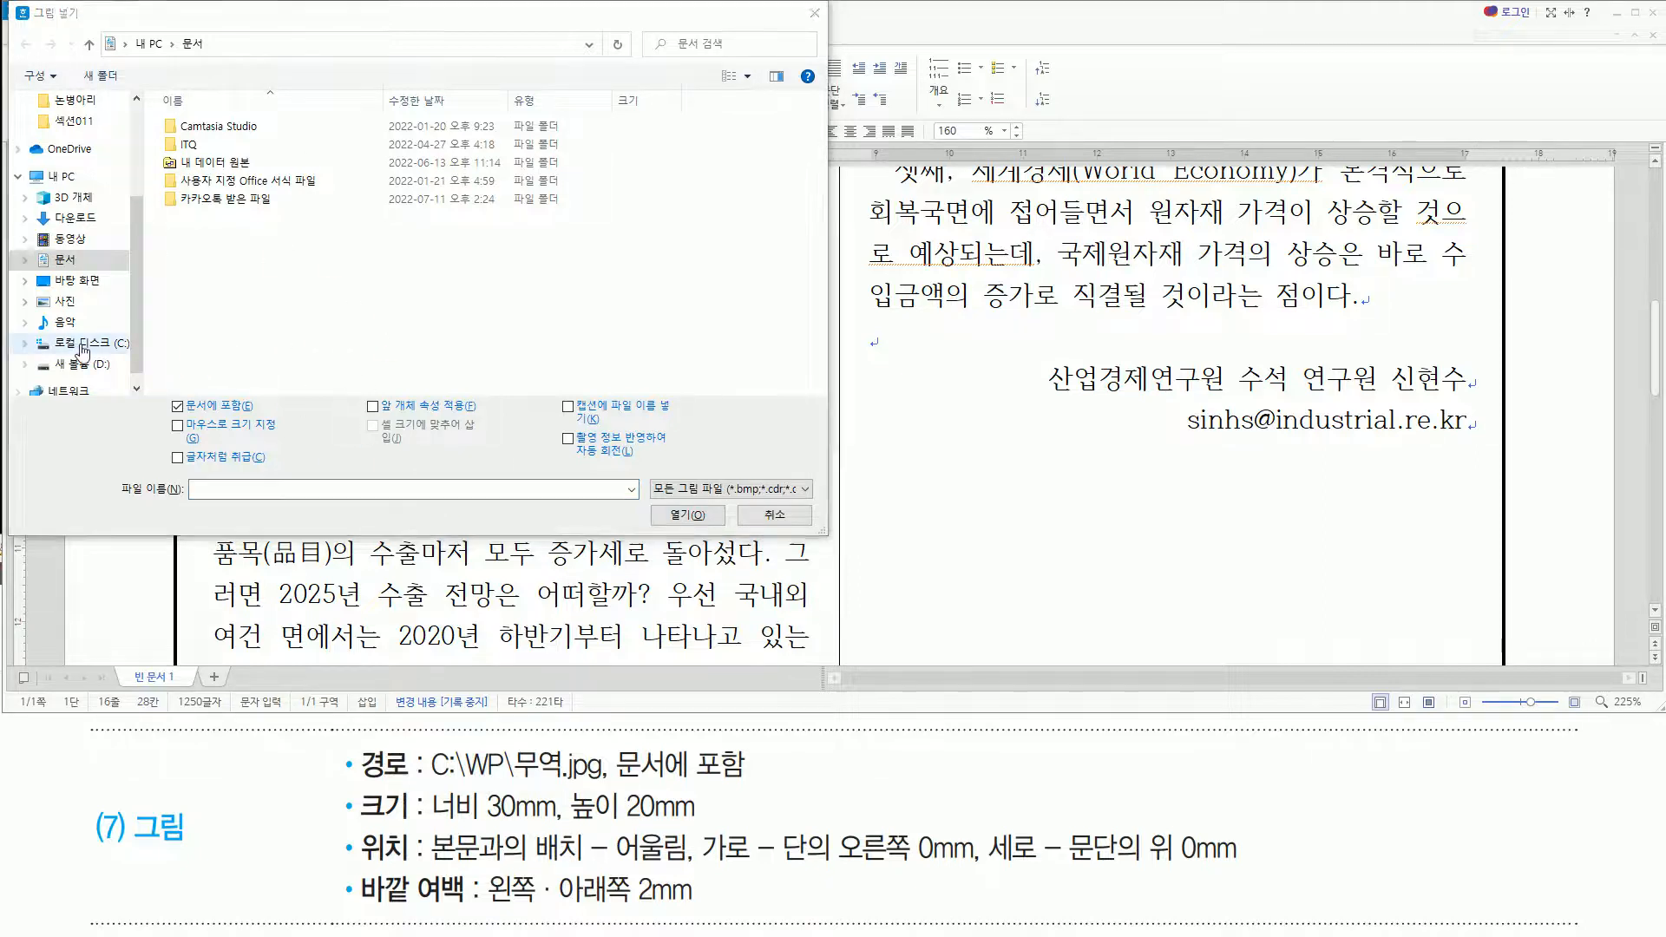
left_click(83, 345)
left_click(221, 348)
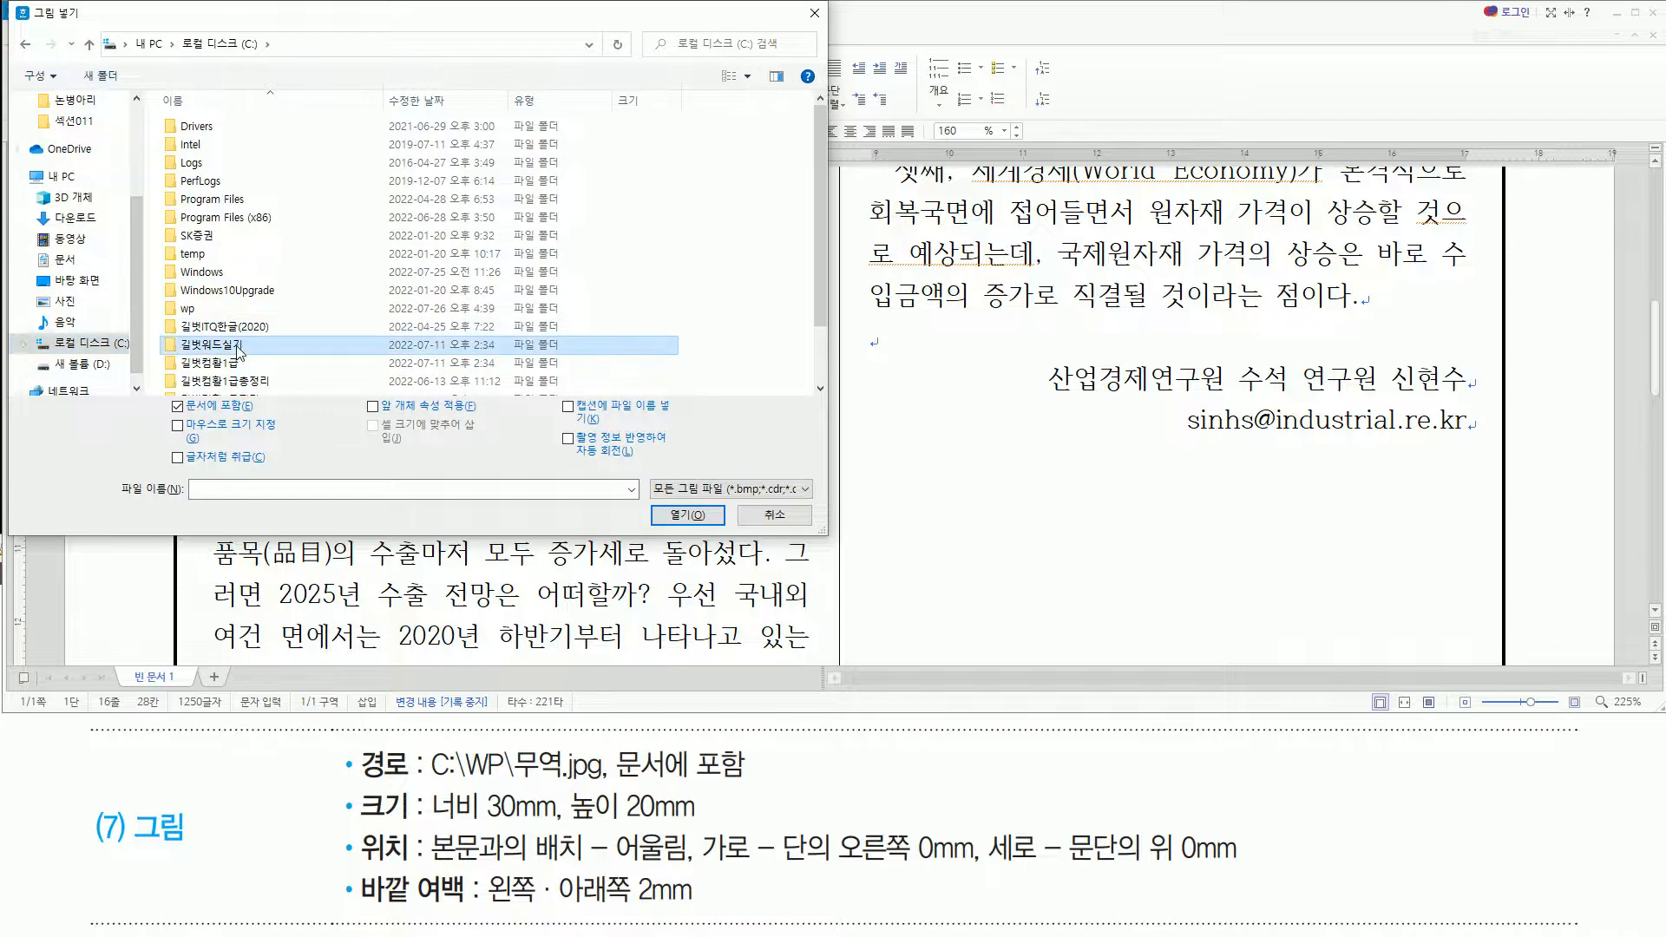
double_click(238, 350)
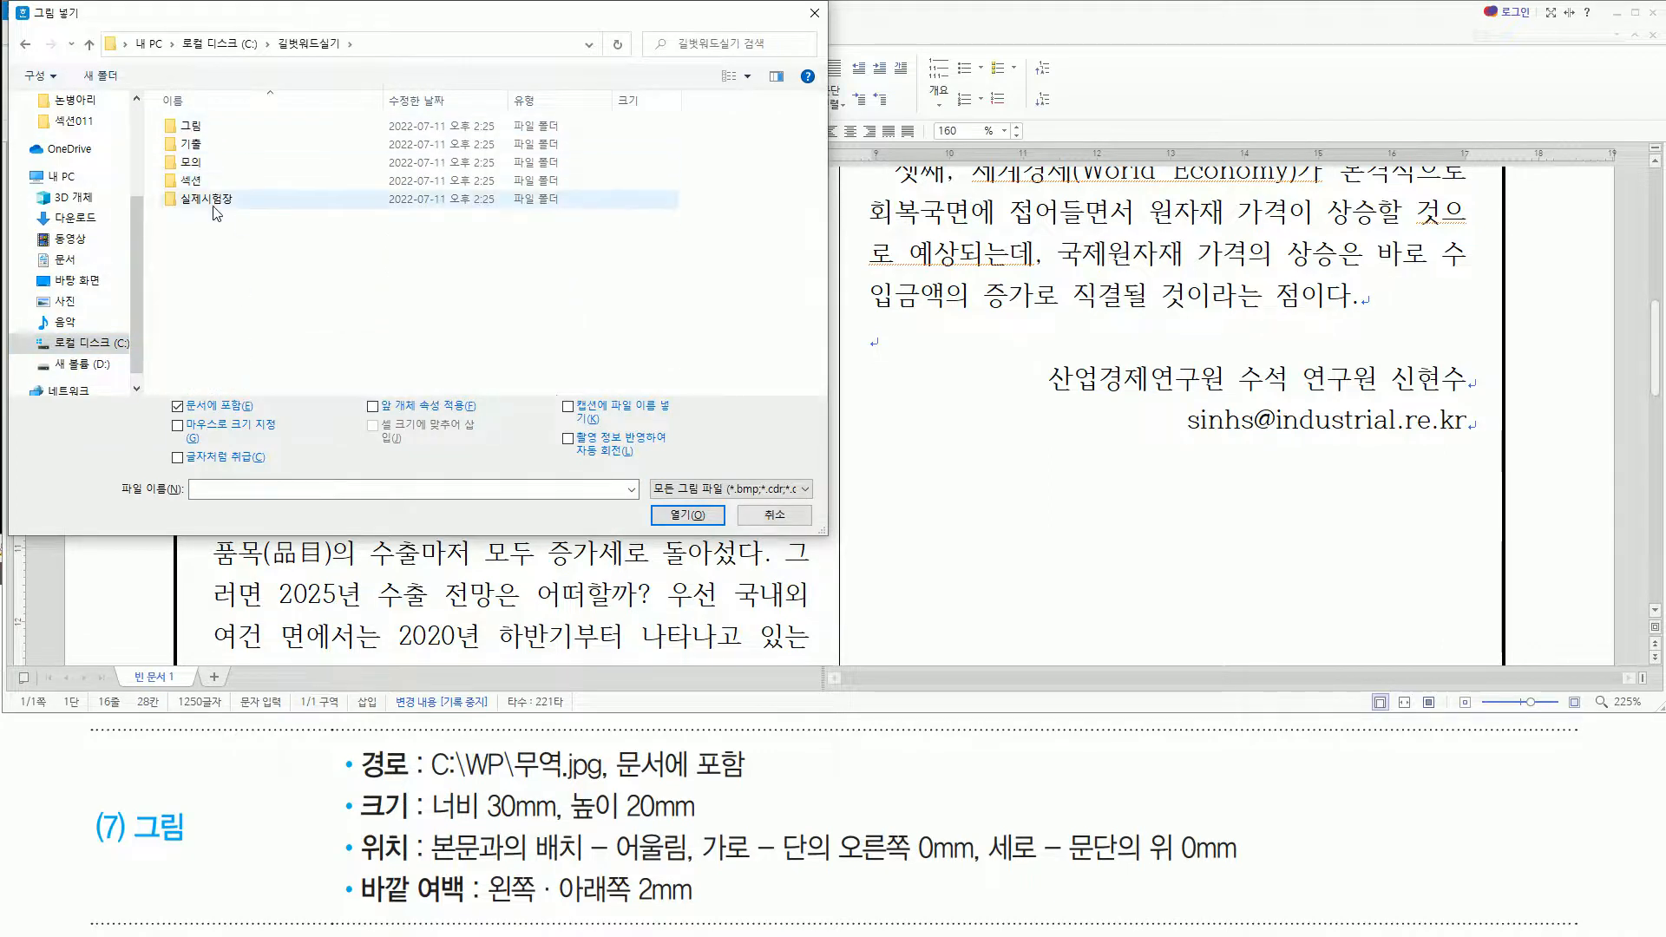
left_click(234, 130)
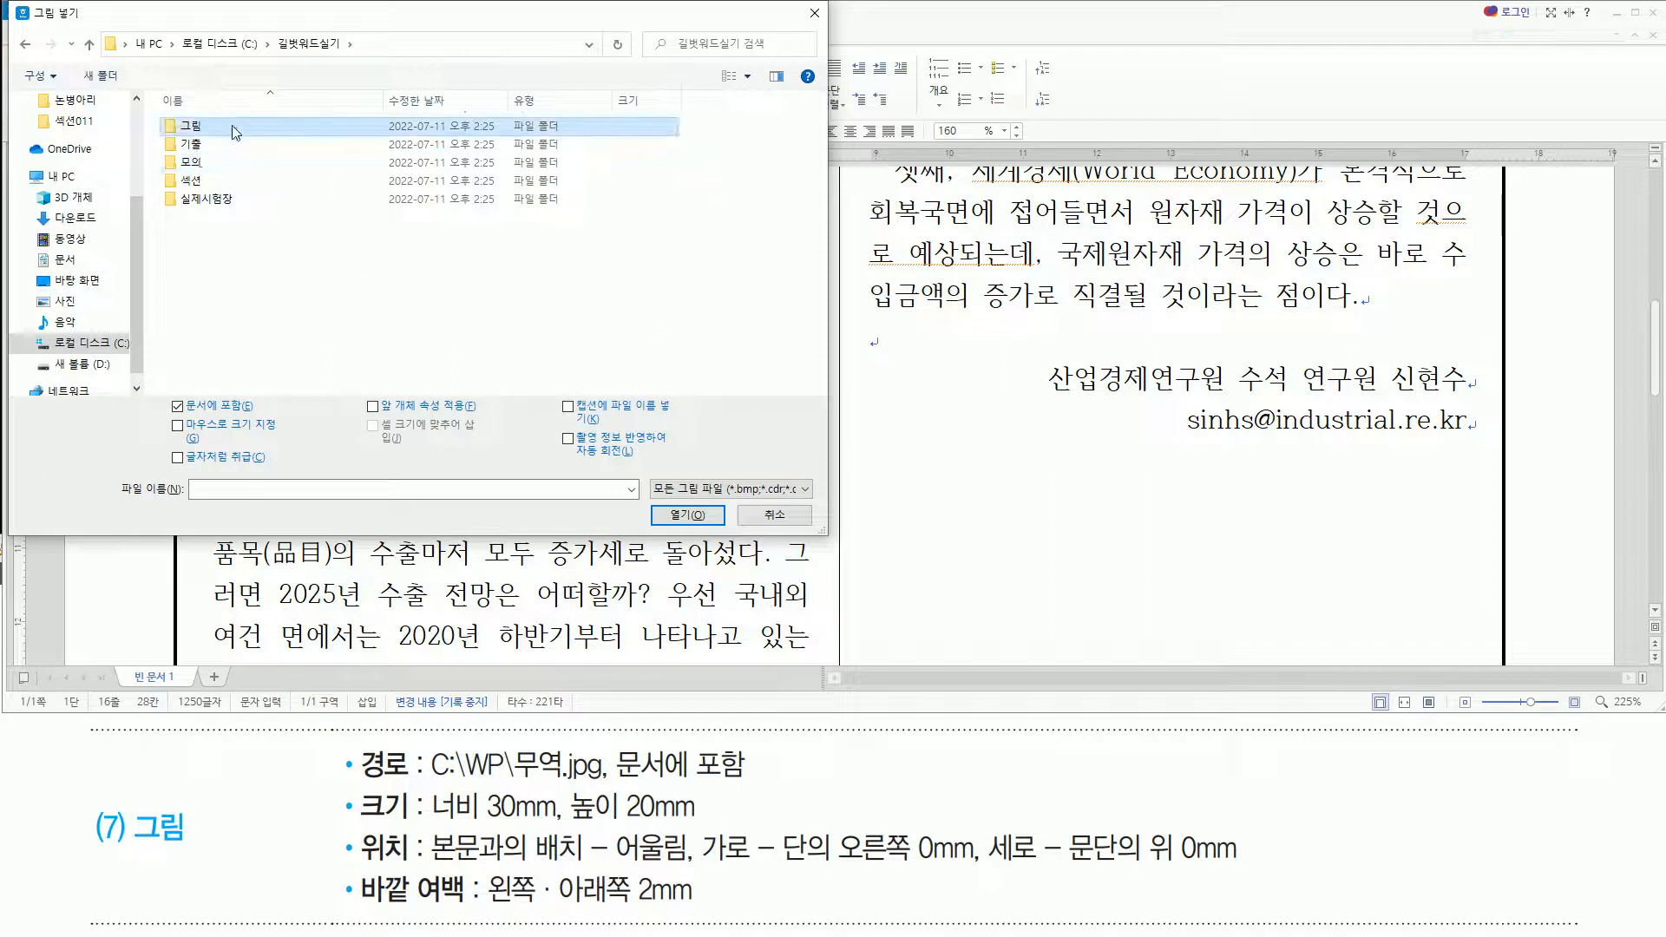
double_click(234, 130)
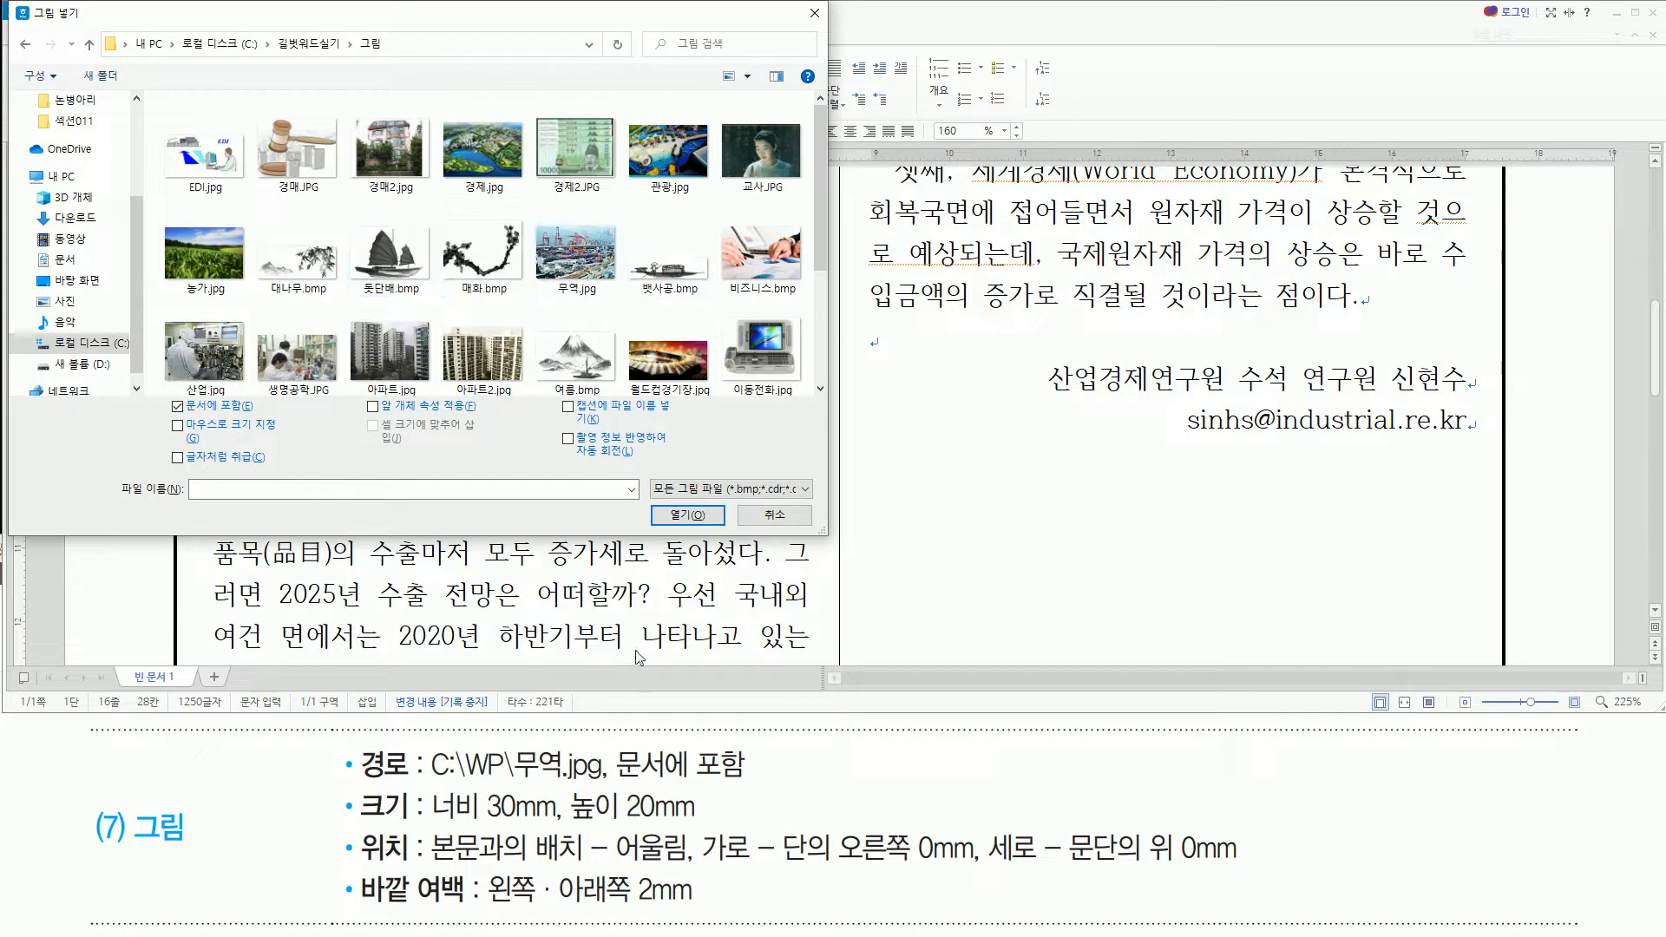
Insert the picture 무역.jpg with the 문서에 포함 option enabled
left_click_drag(514, 785, 621, 785)
mouse_move(530, 220)
left_mouse_down()
mouse_move(601, 302)
mouse_move(626, 298)
left_mouse_up()
key("Escape")
left_click(575, 262)
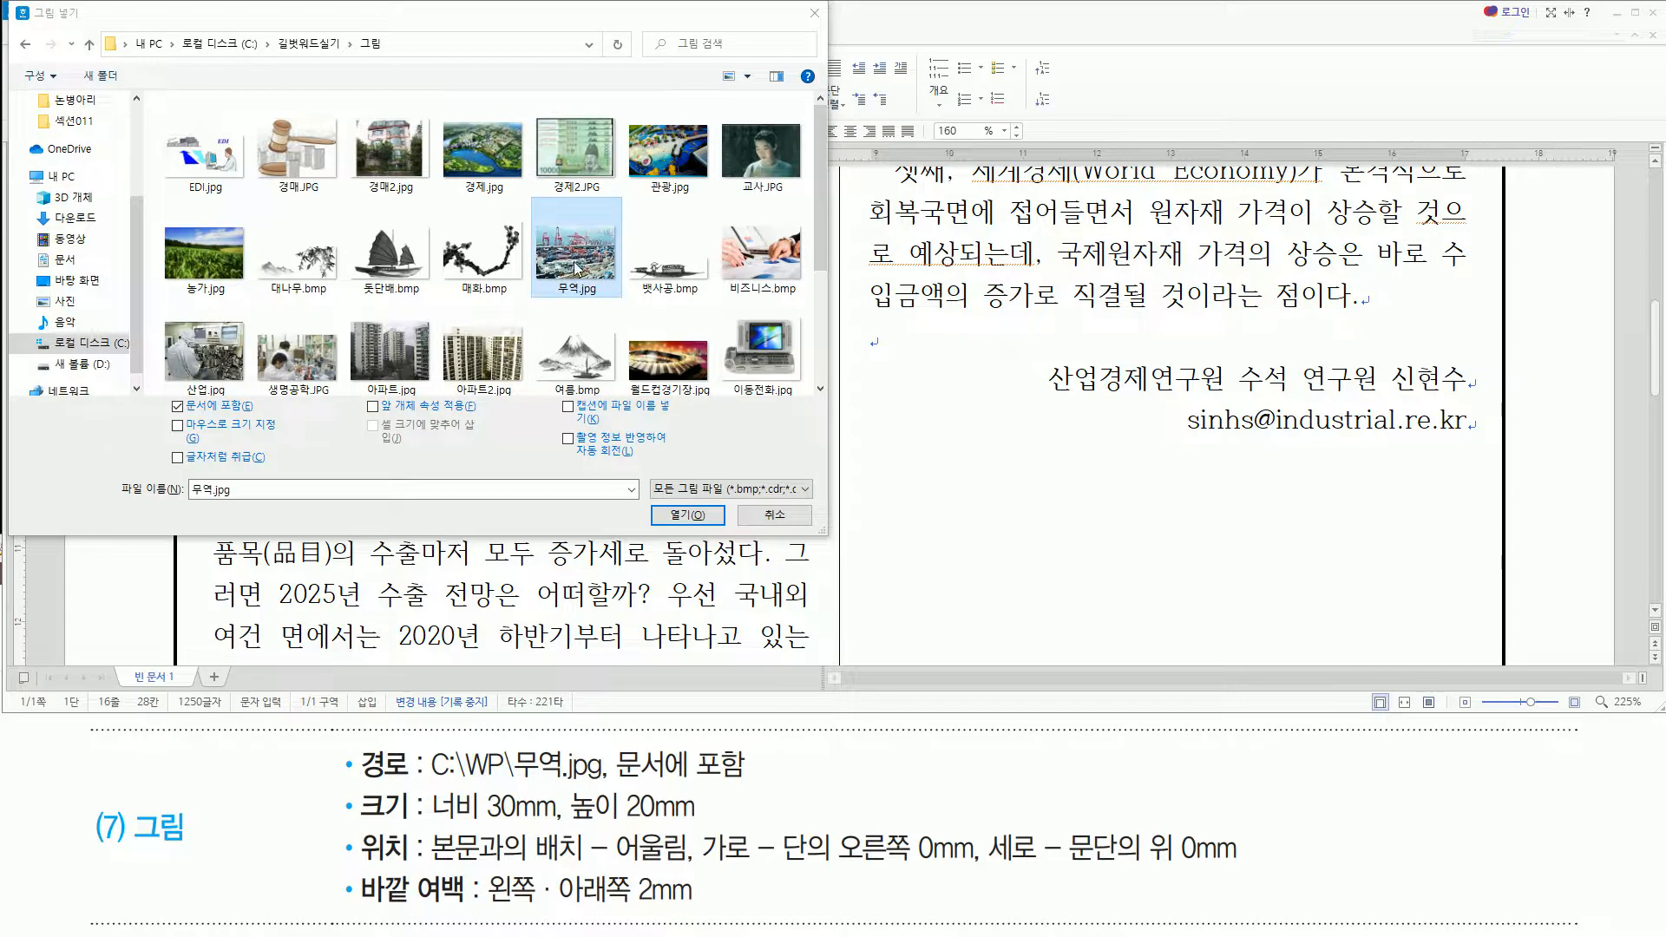
left_click_drag(614, 785, 752, 786)
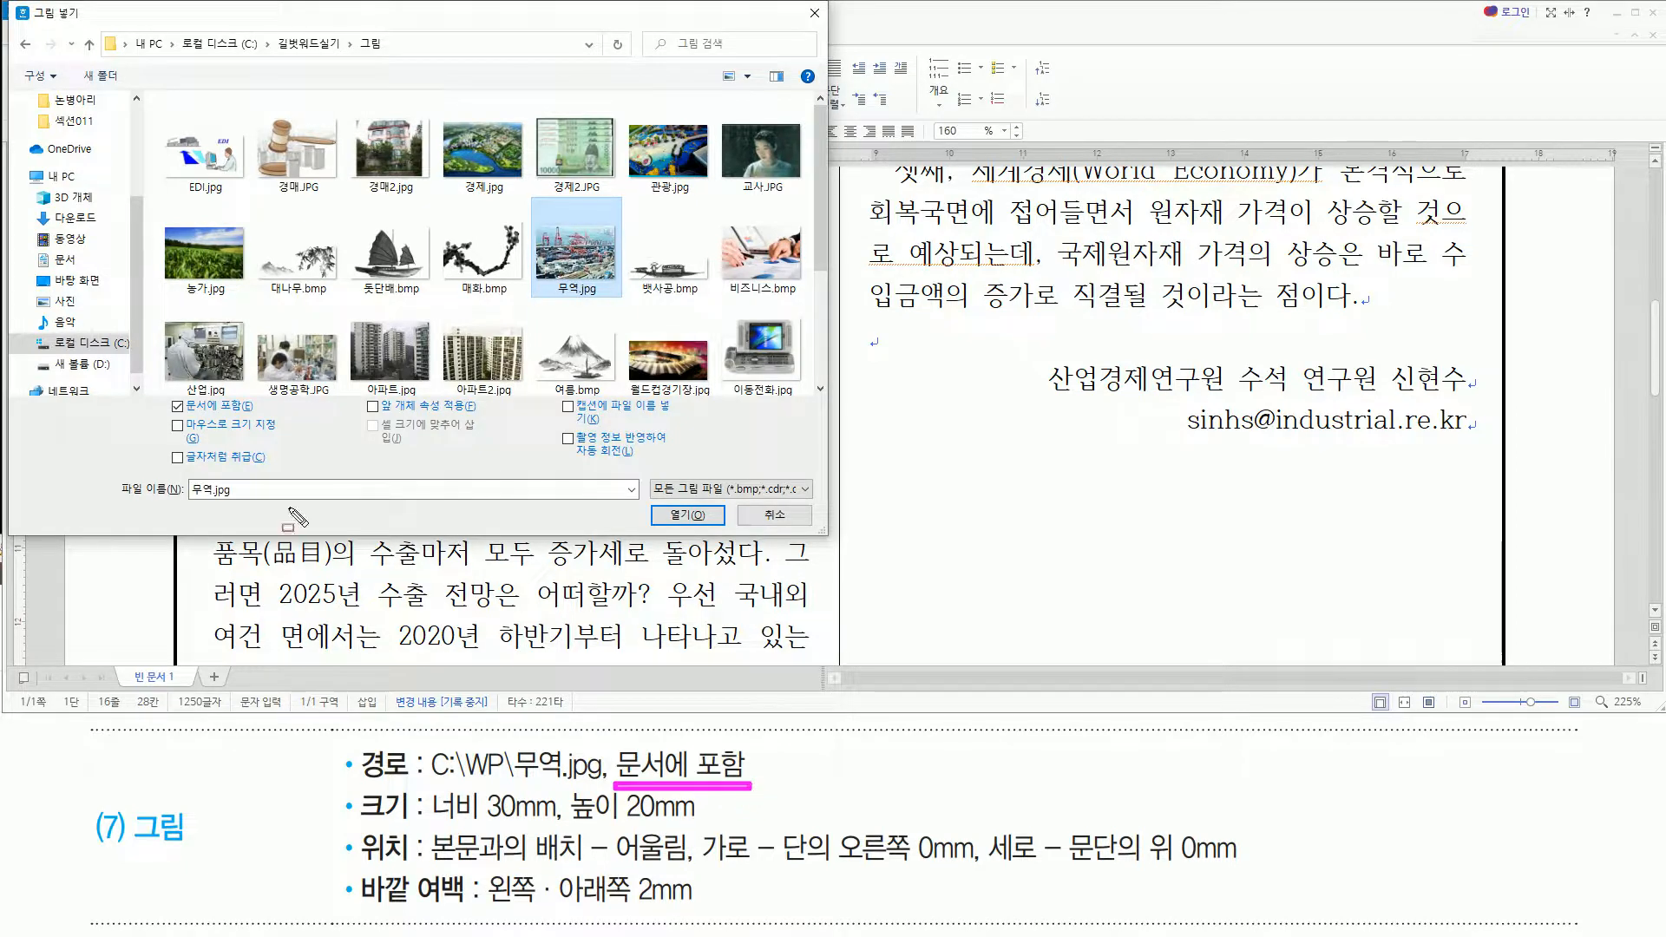
left_click_drag(539, 200, 615, 291)
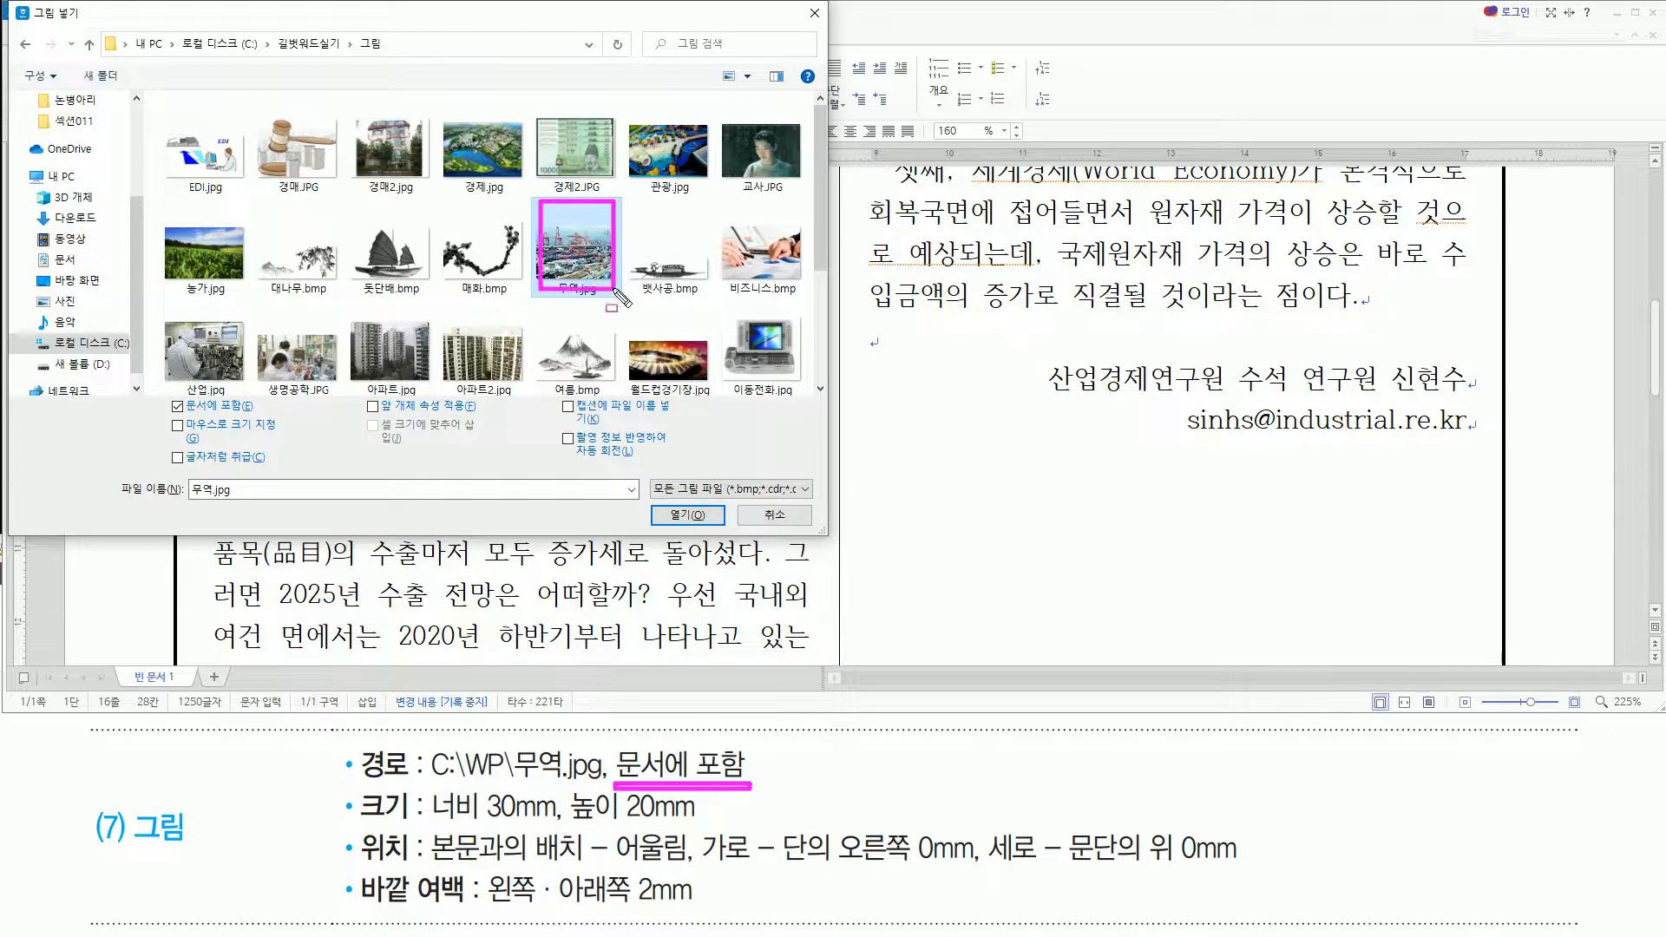
mouse_move(167, 394)
left_mouse_down()
mouse_move(191, 420)
mouse_move(260, 417)
left_mouse_up()
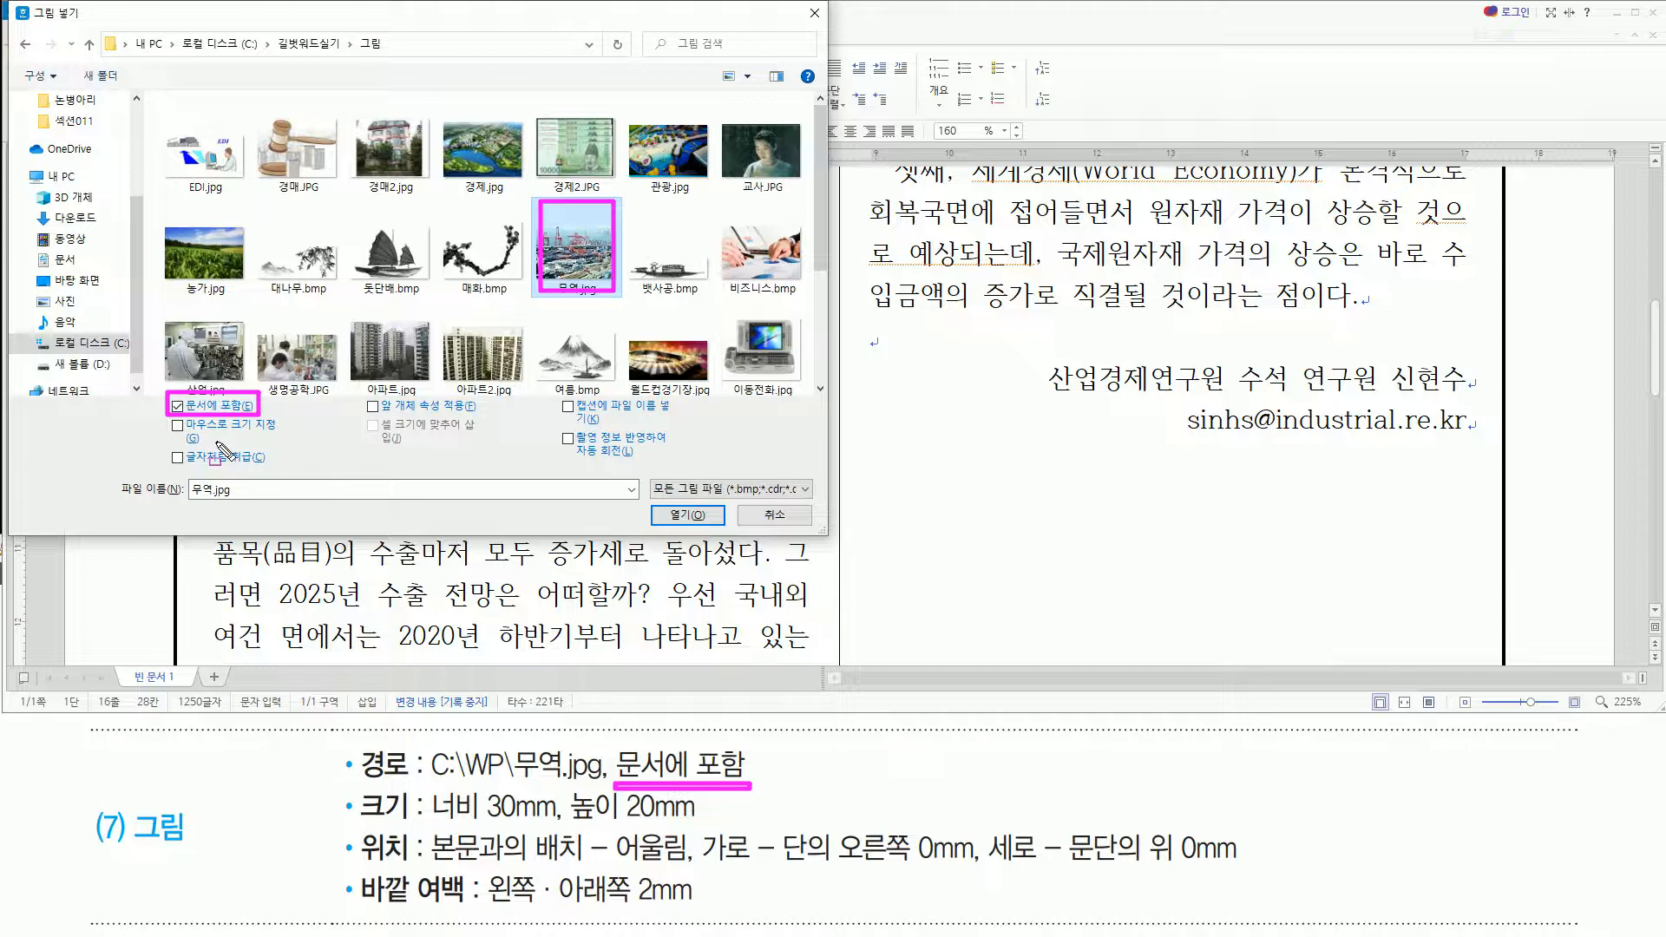
left_click(688, 517)
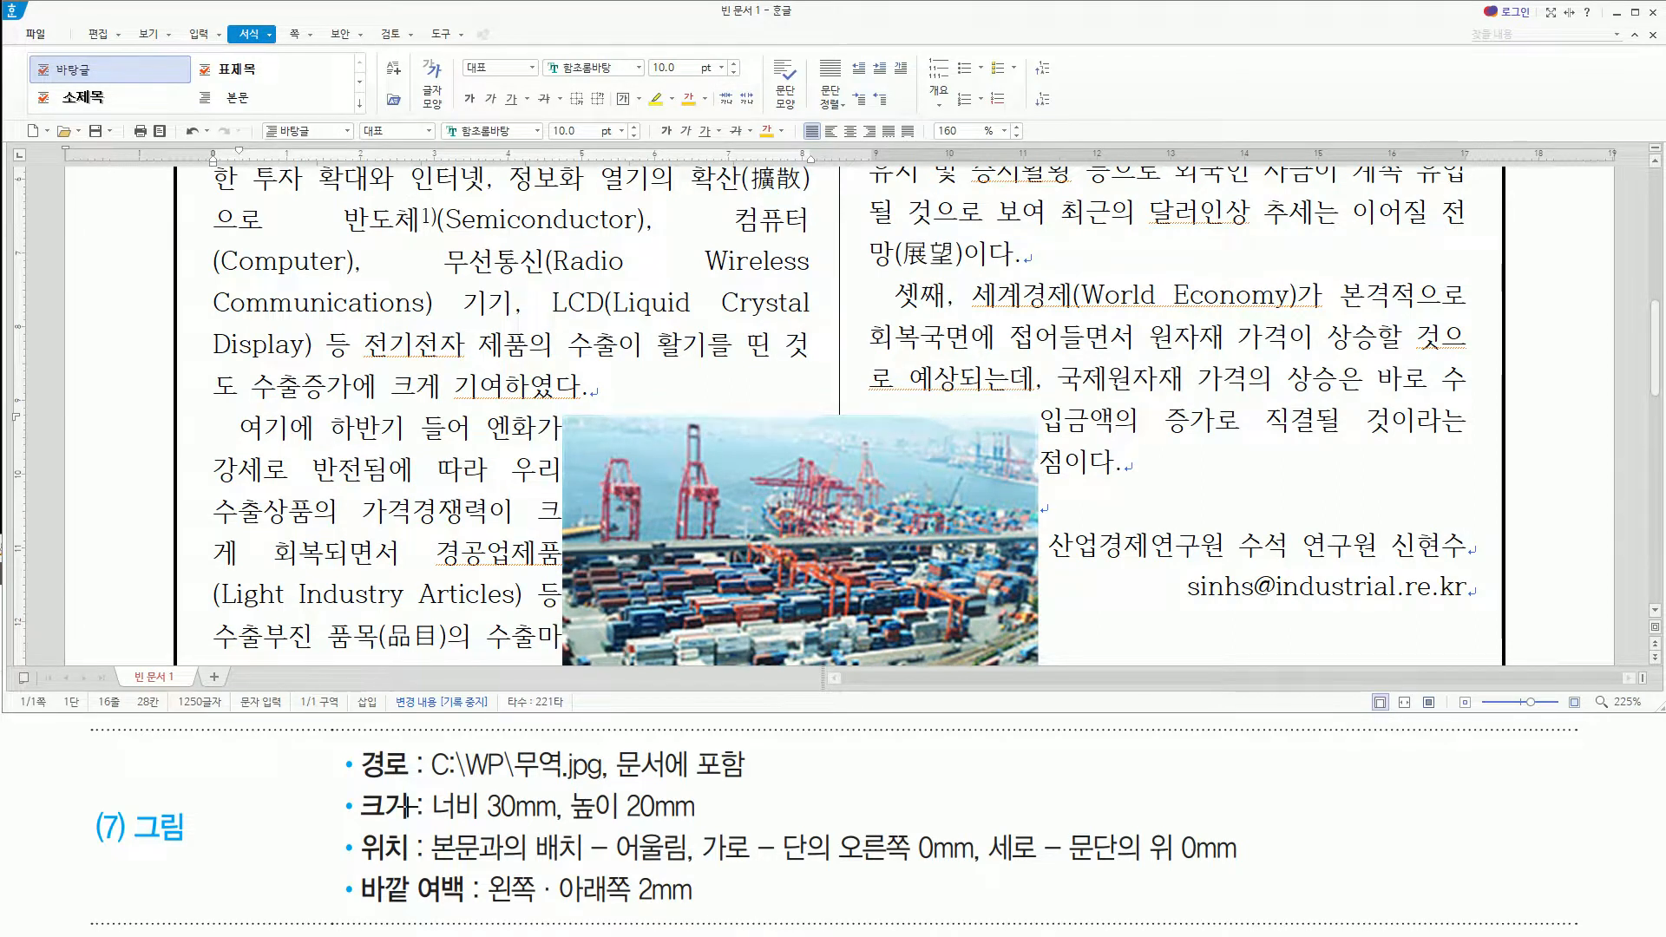
mouse_move(352, 779)
left_mouse_down()
mouse_move(449, 920)
mouse_move(1254, 924)
left_mouse_up()
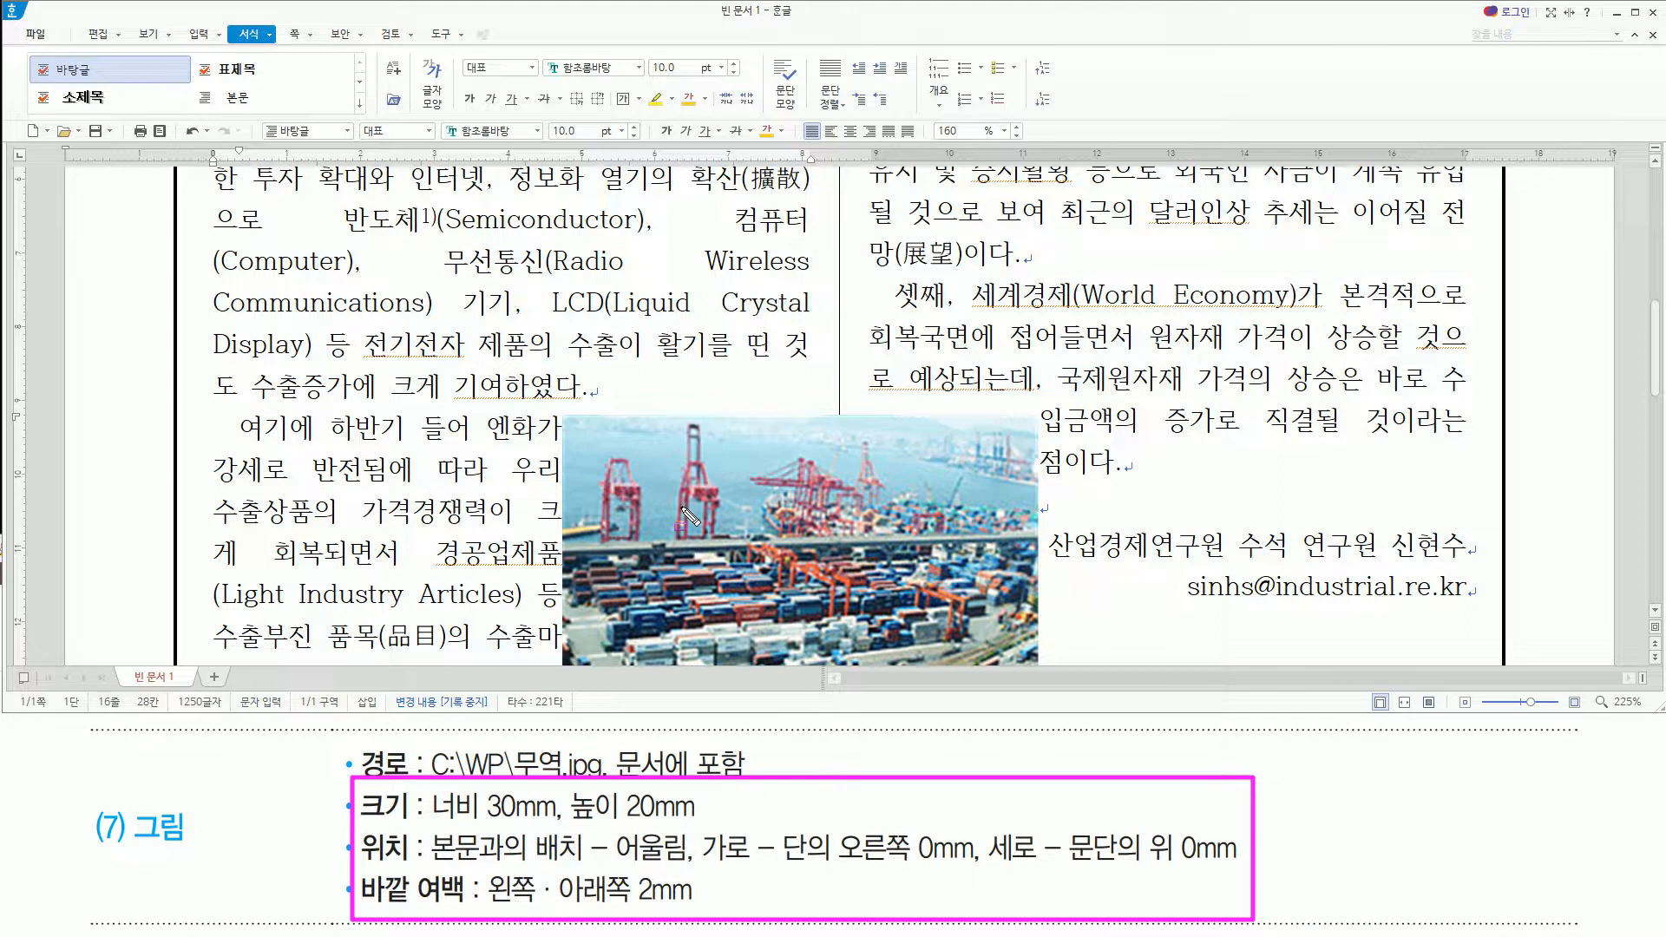
left_click_drag(570, 420, 1033, 664)
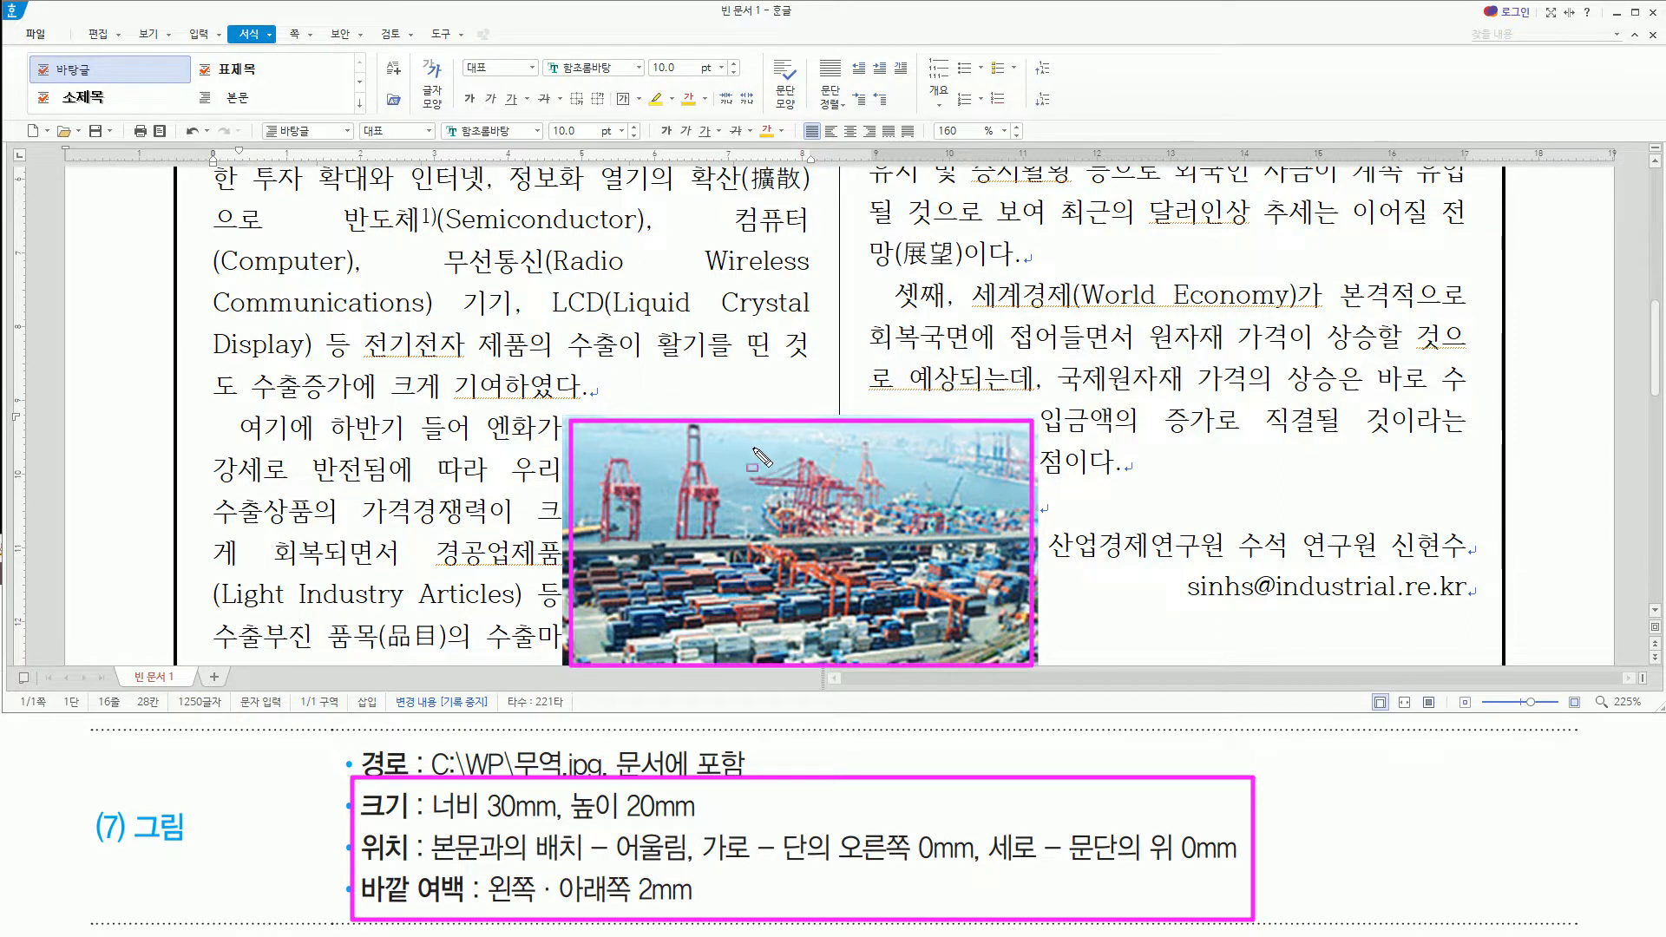
key("Escape")
Set the inserted picture's width to 30 mm and its height to 20 mm in its object properties
left_click(731, 445)
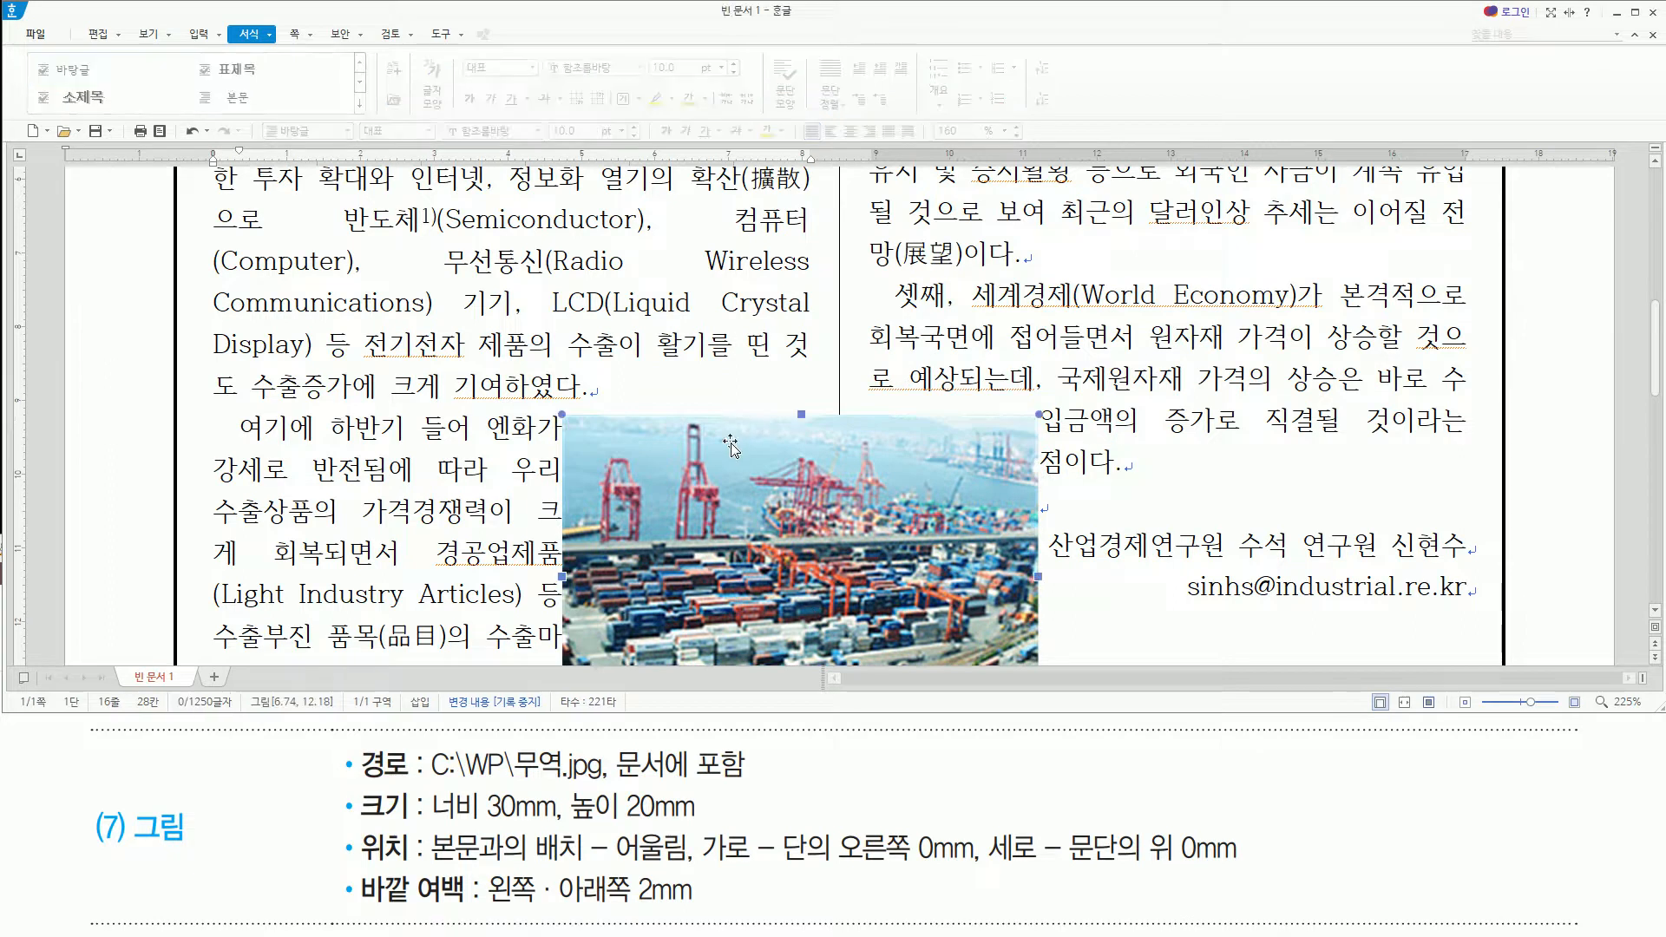
double_click(731, 445)
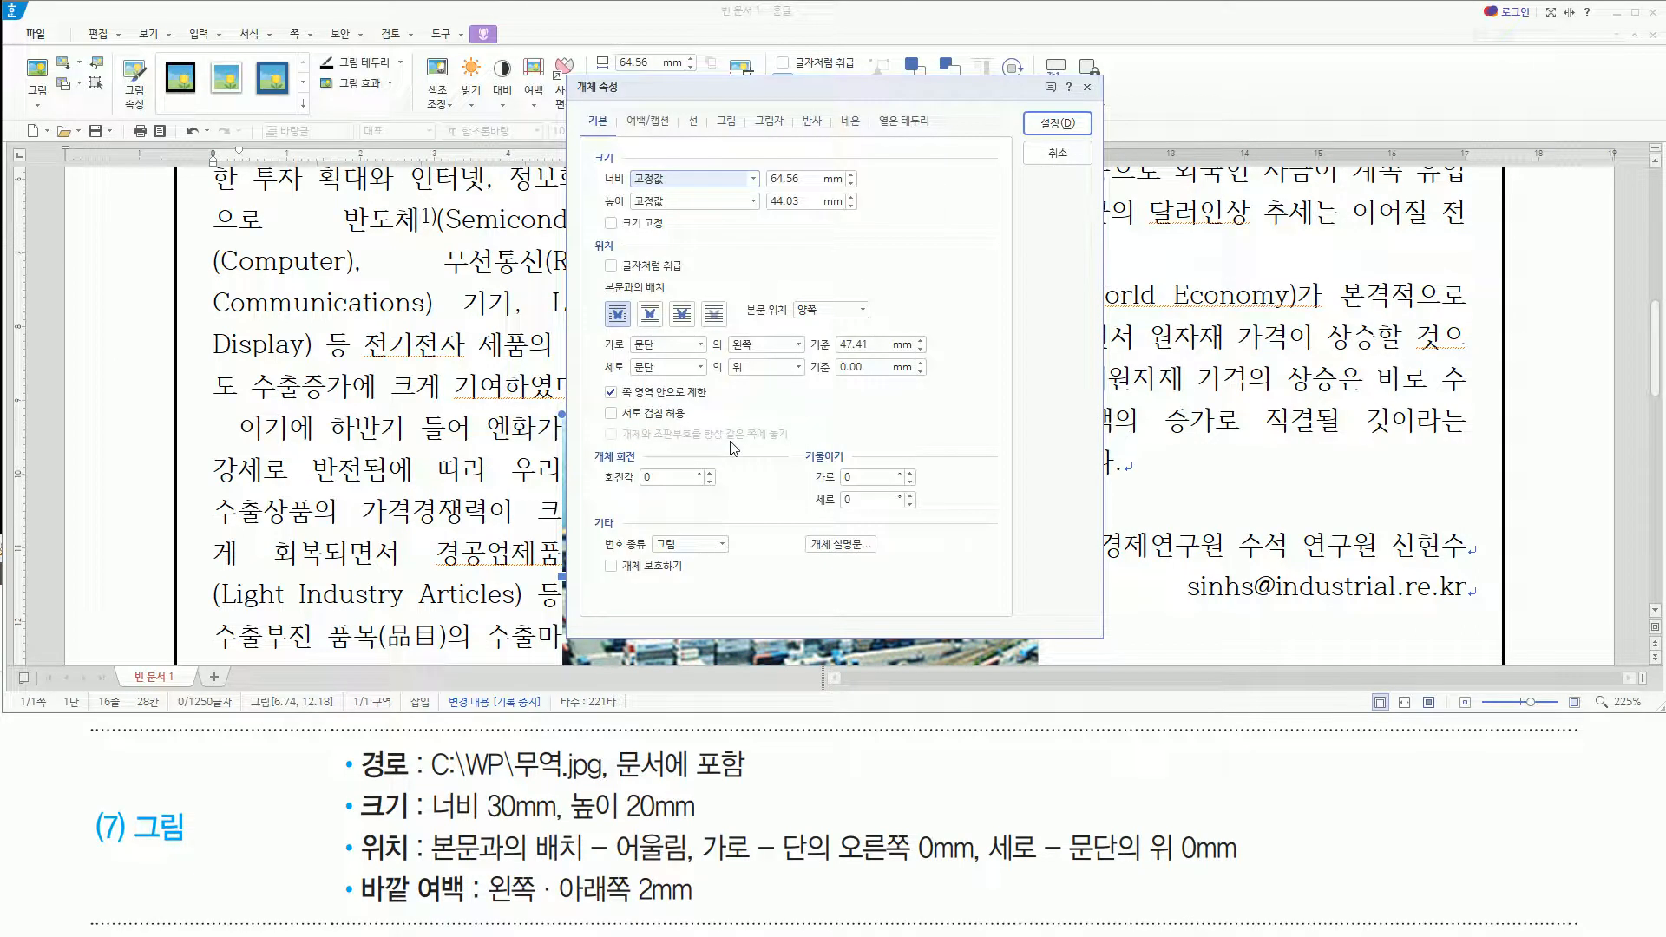
mouse_move(565, 66)
left_mouse_down()
mouse_move(725, 613)
mouse_move(1103, 641)
left_mouse_up()
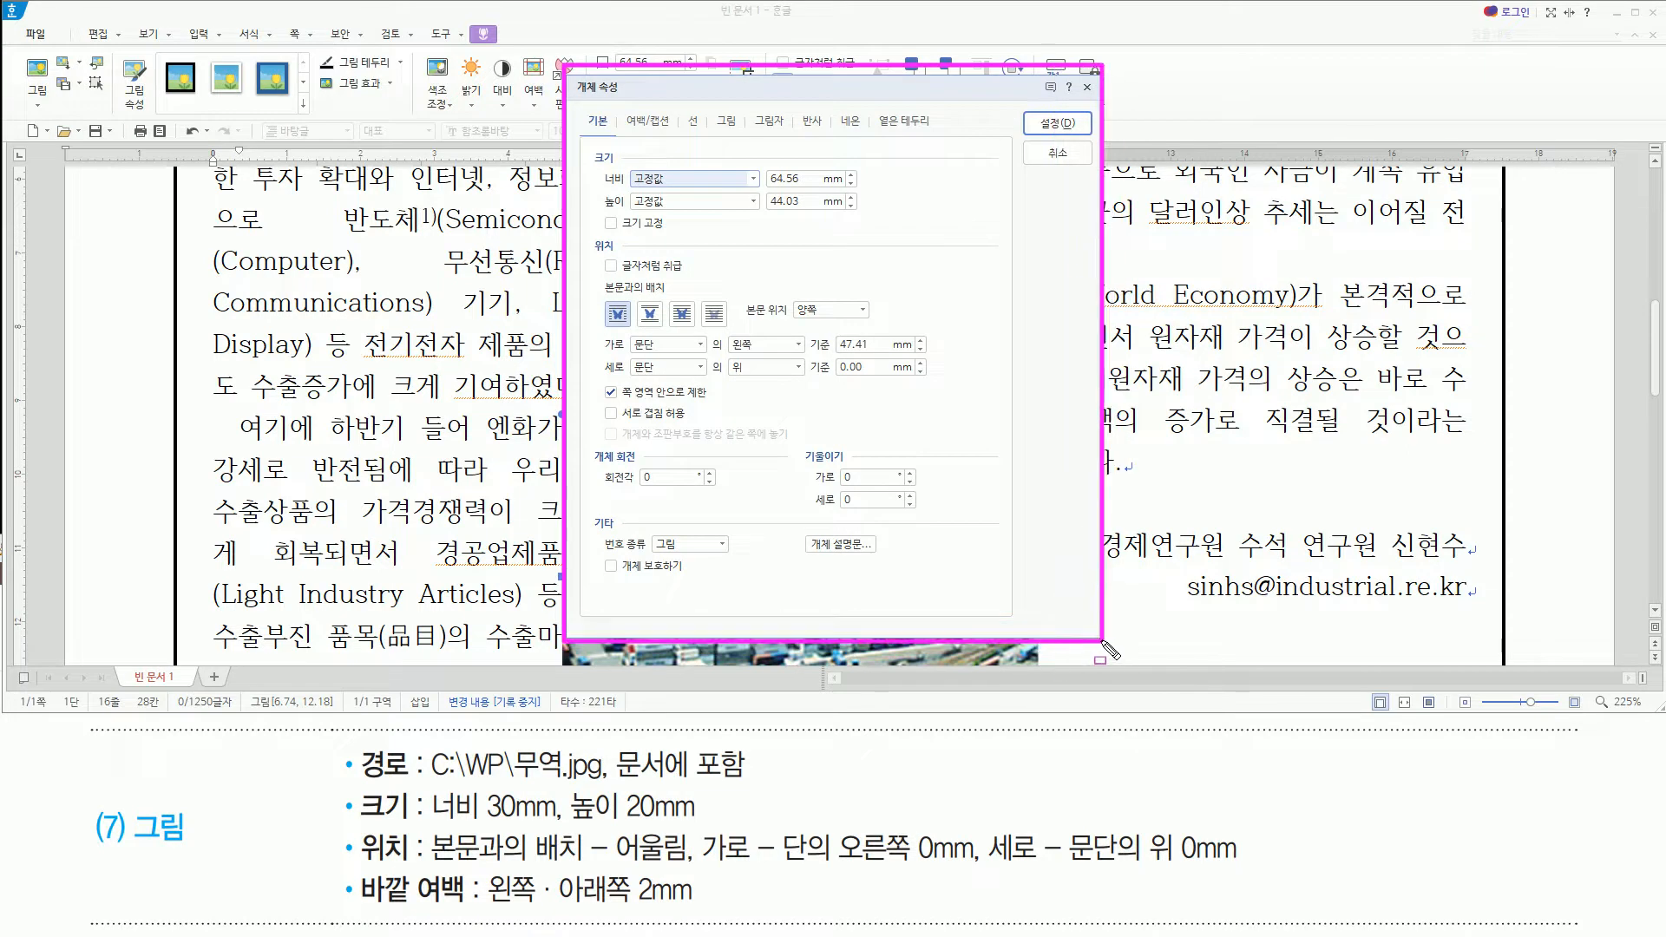
left_click_drag(352, 783, 723, 829)
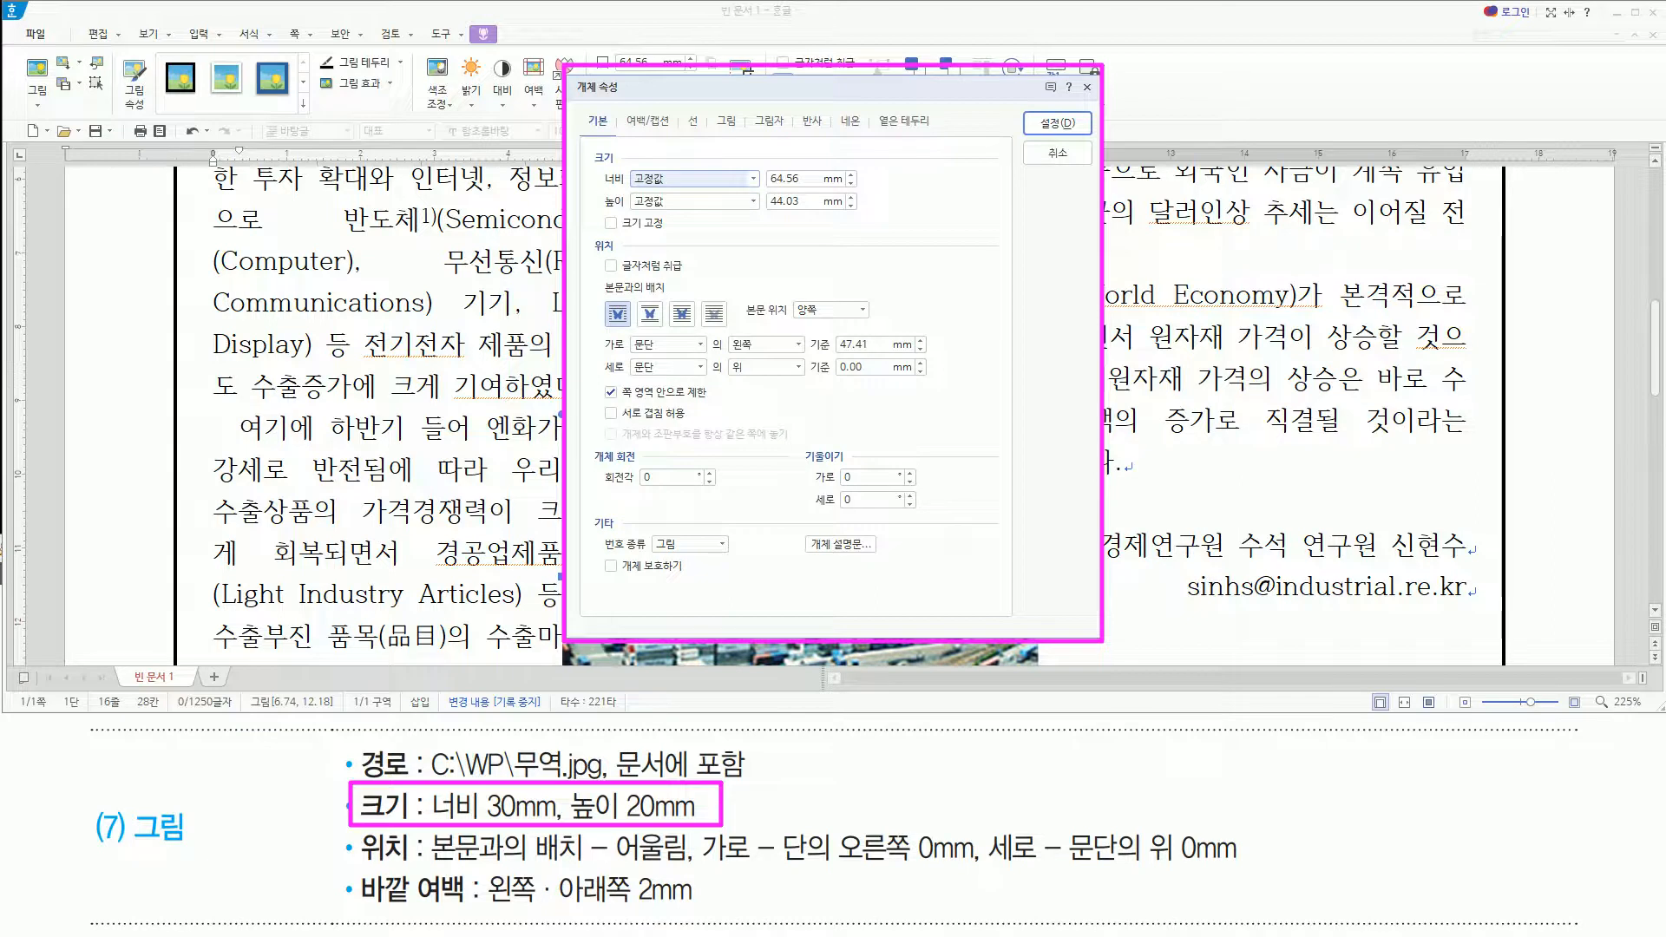
key("Tab")
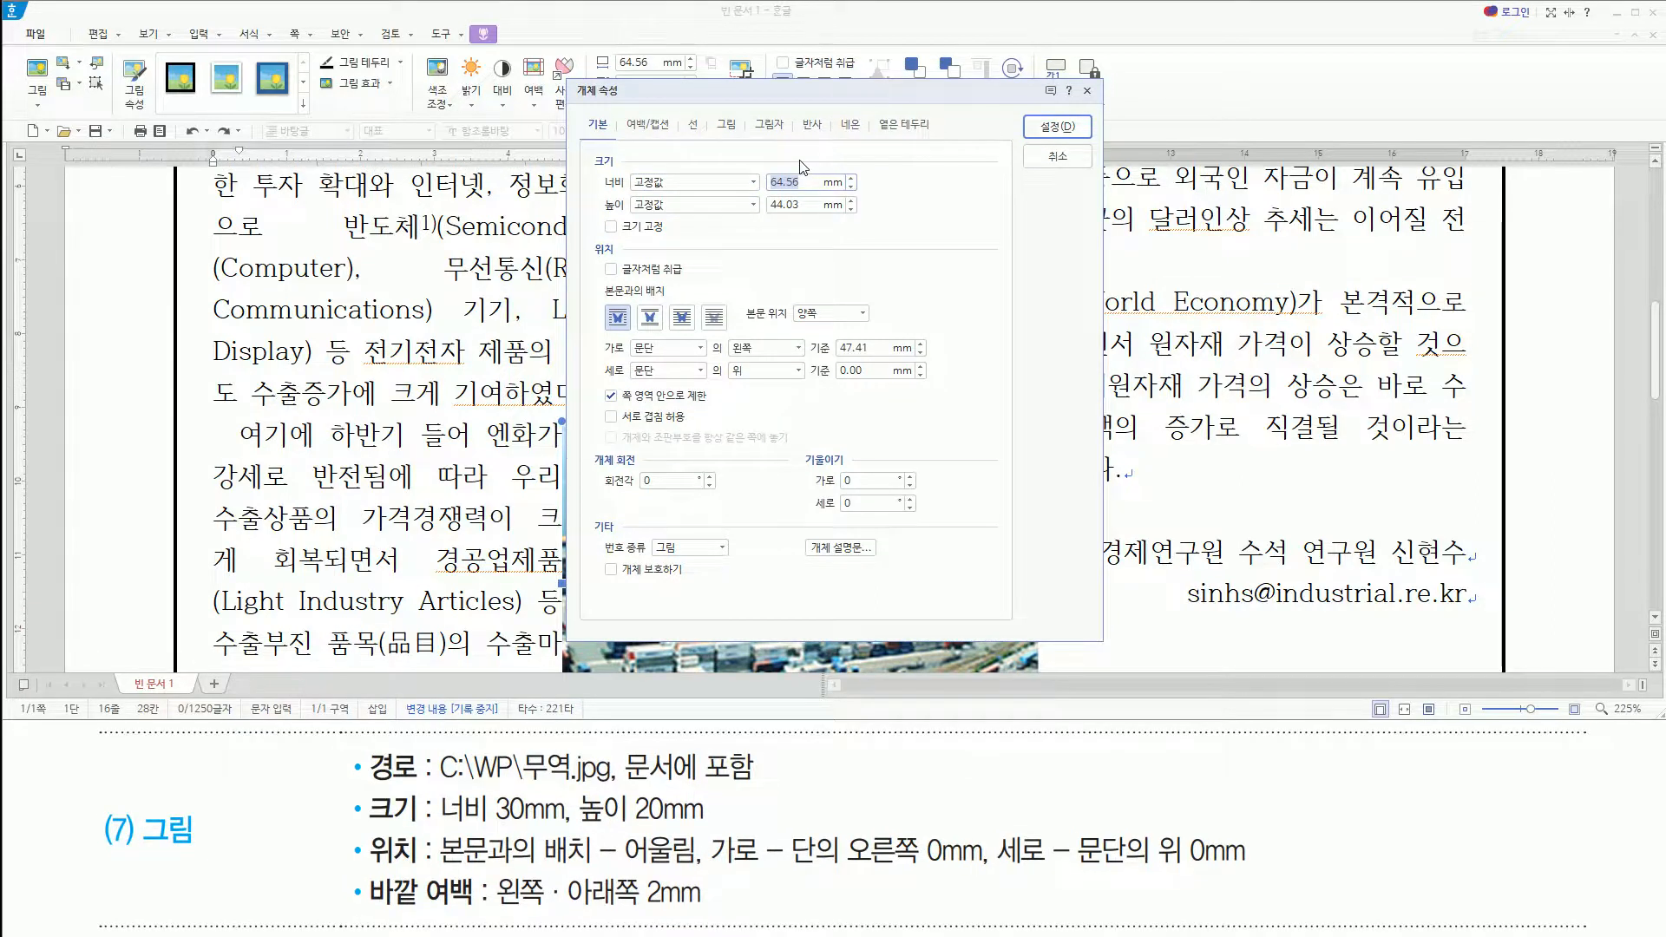
type("30")
key("Tab")
key("Tab")
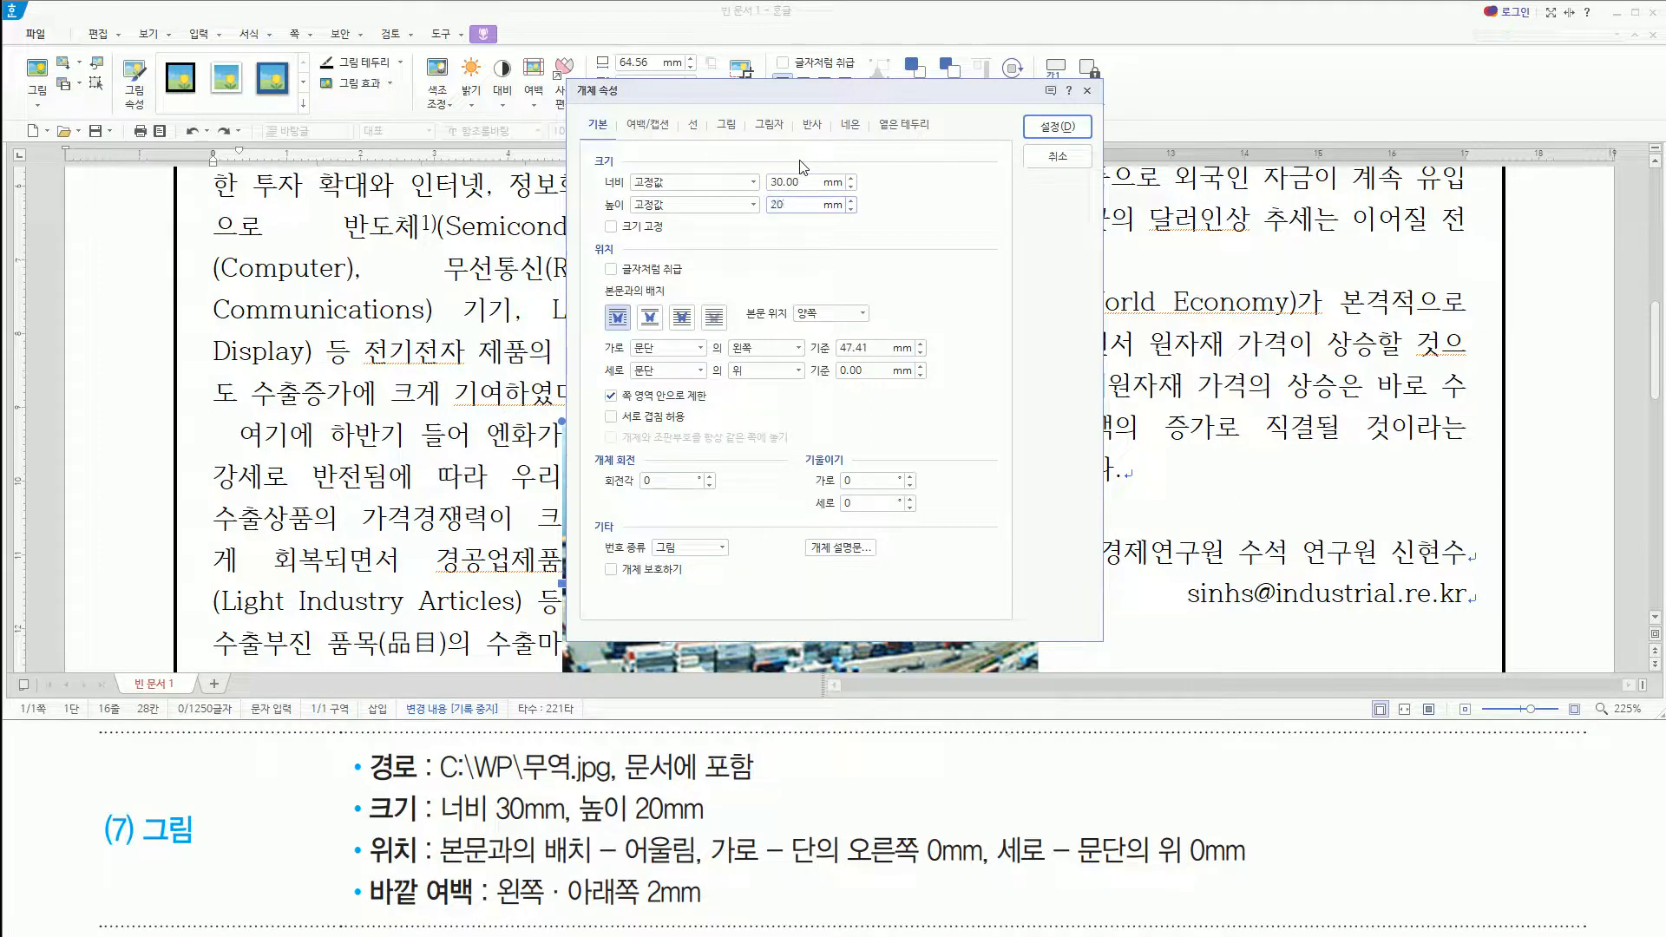
type("20")
Use 어울림 text placement for the picture and set its horizontal position to 단의 오른쪽 at 0 mm
mouse_move(362, 835)
left_mouse_down()
mouse_move(422, 873)
mouse_move(706, 871)
left_mouse_up()
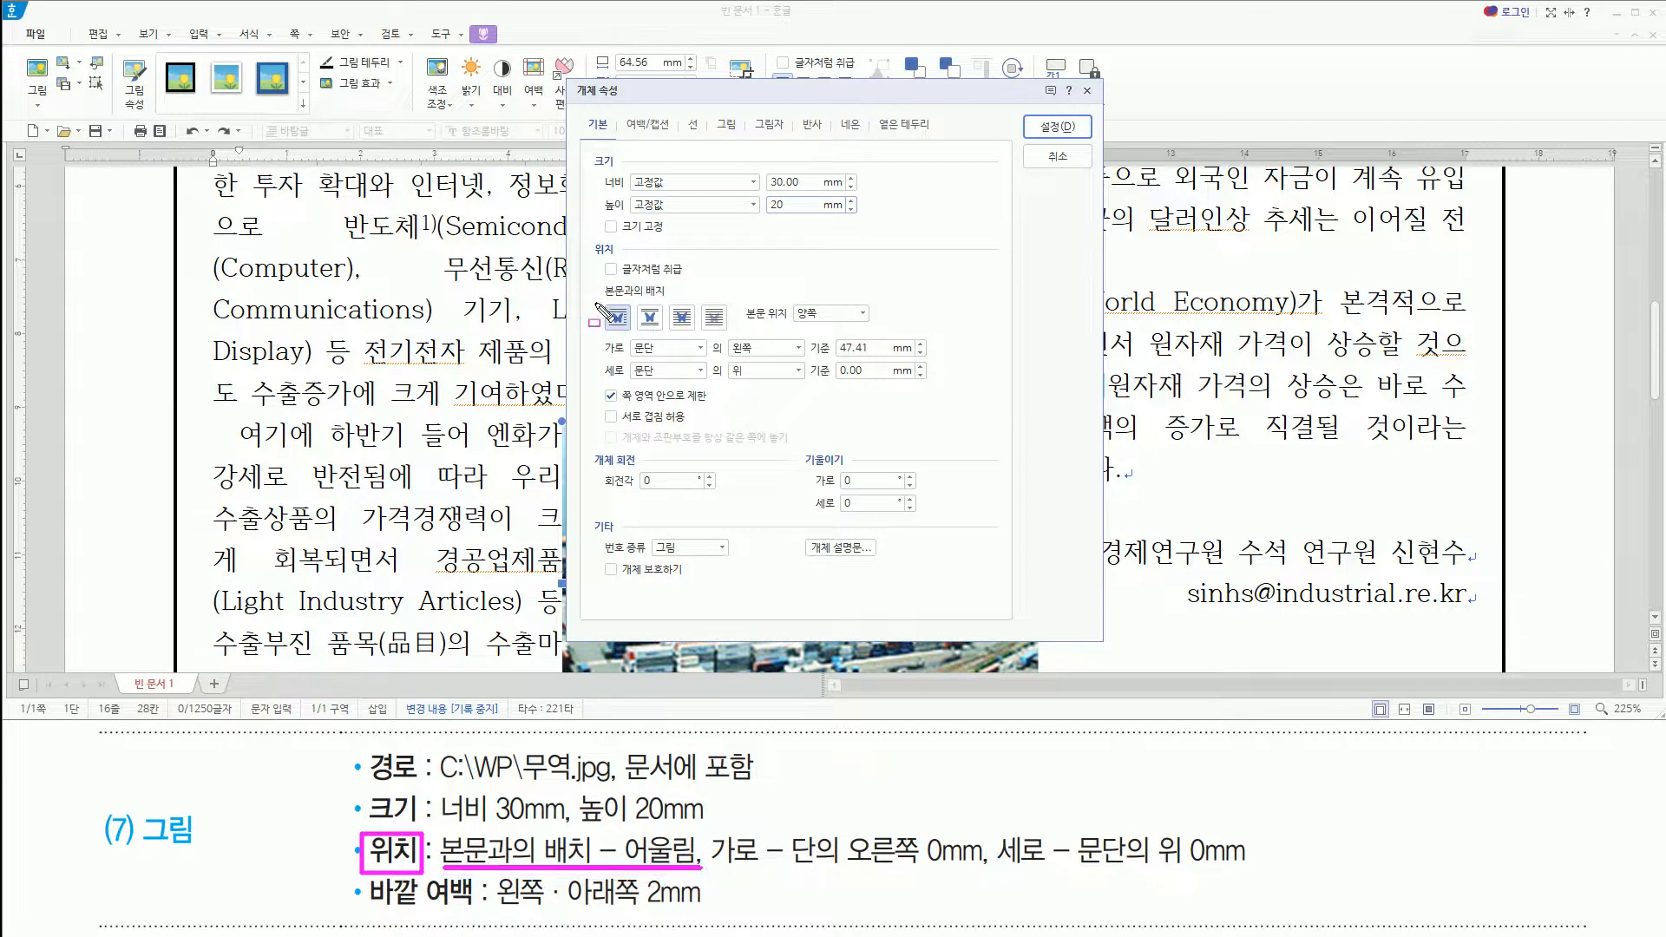
left_click_drag(603, 298, 632, 336)
left_click(618, 316)
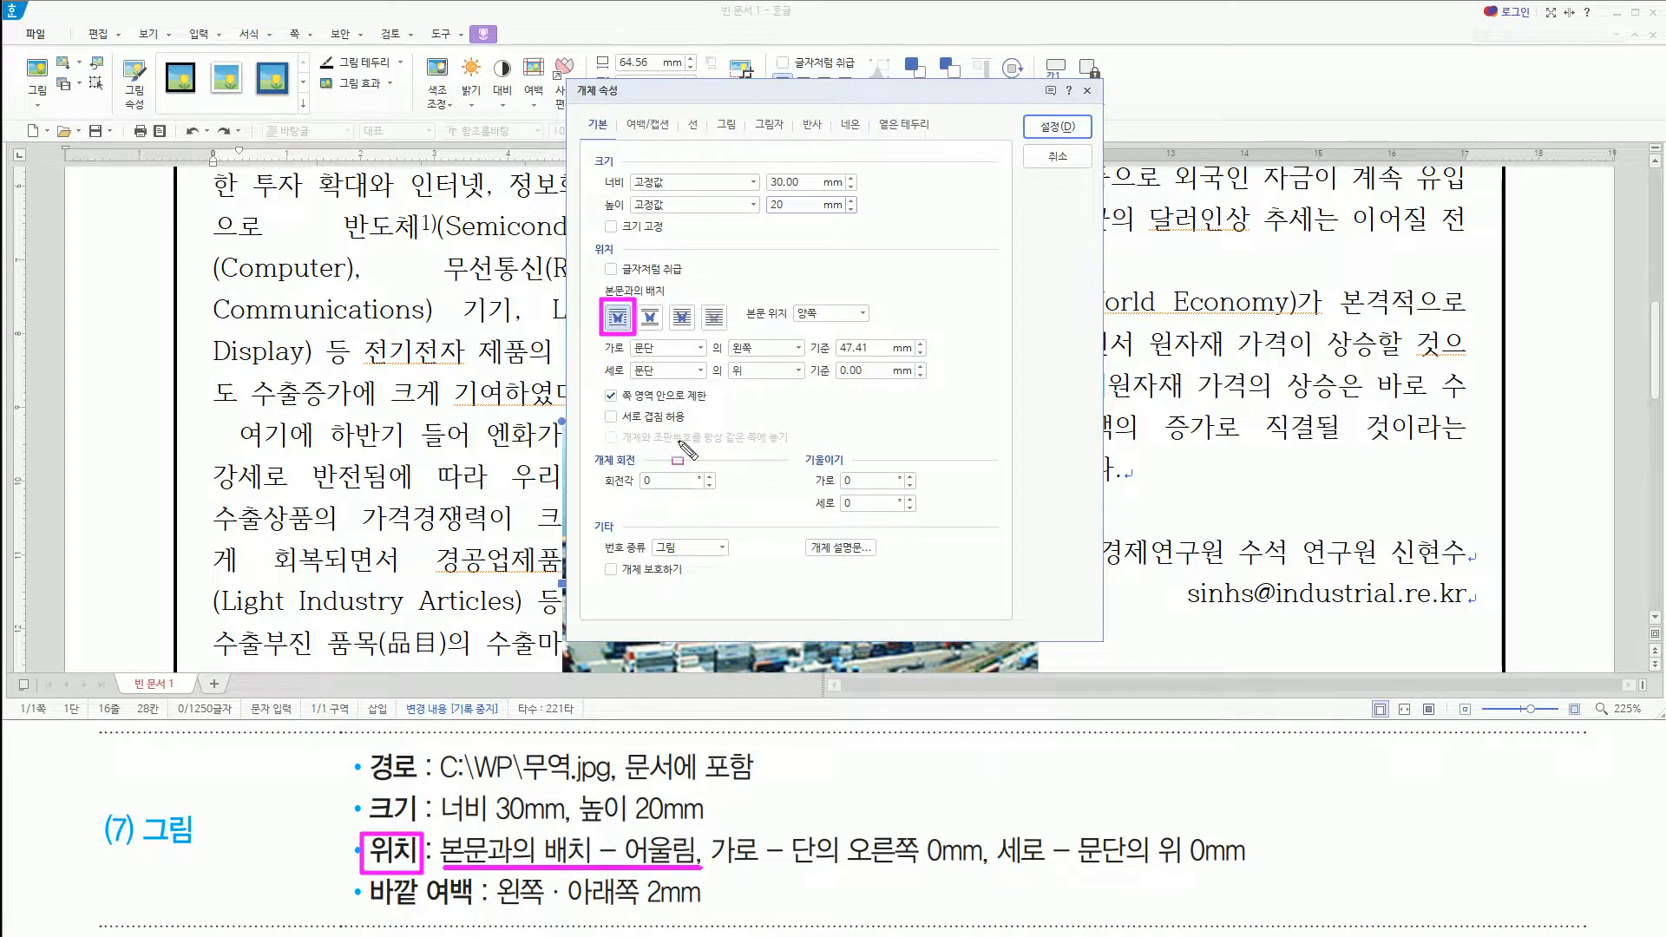
mouse_move(710, 822)
left_mouse_down()
mouse_move(775, 874)
mouse_move(973, 868)
left_mouse_up()
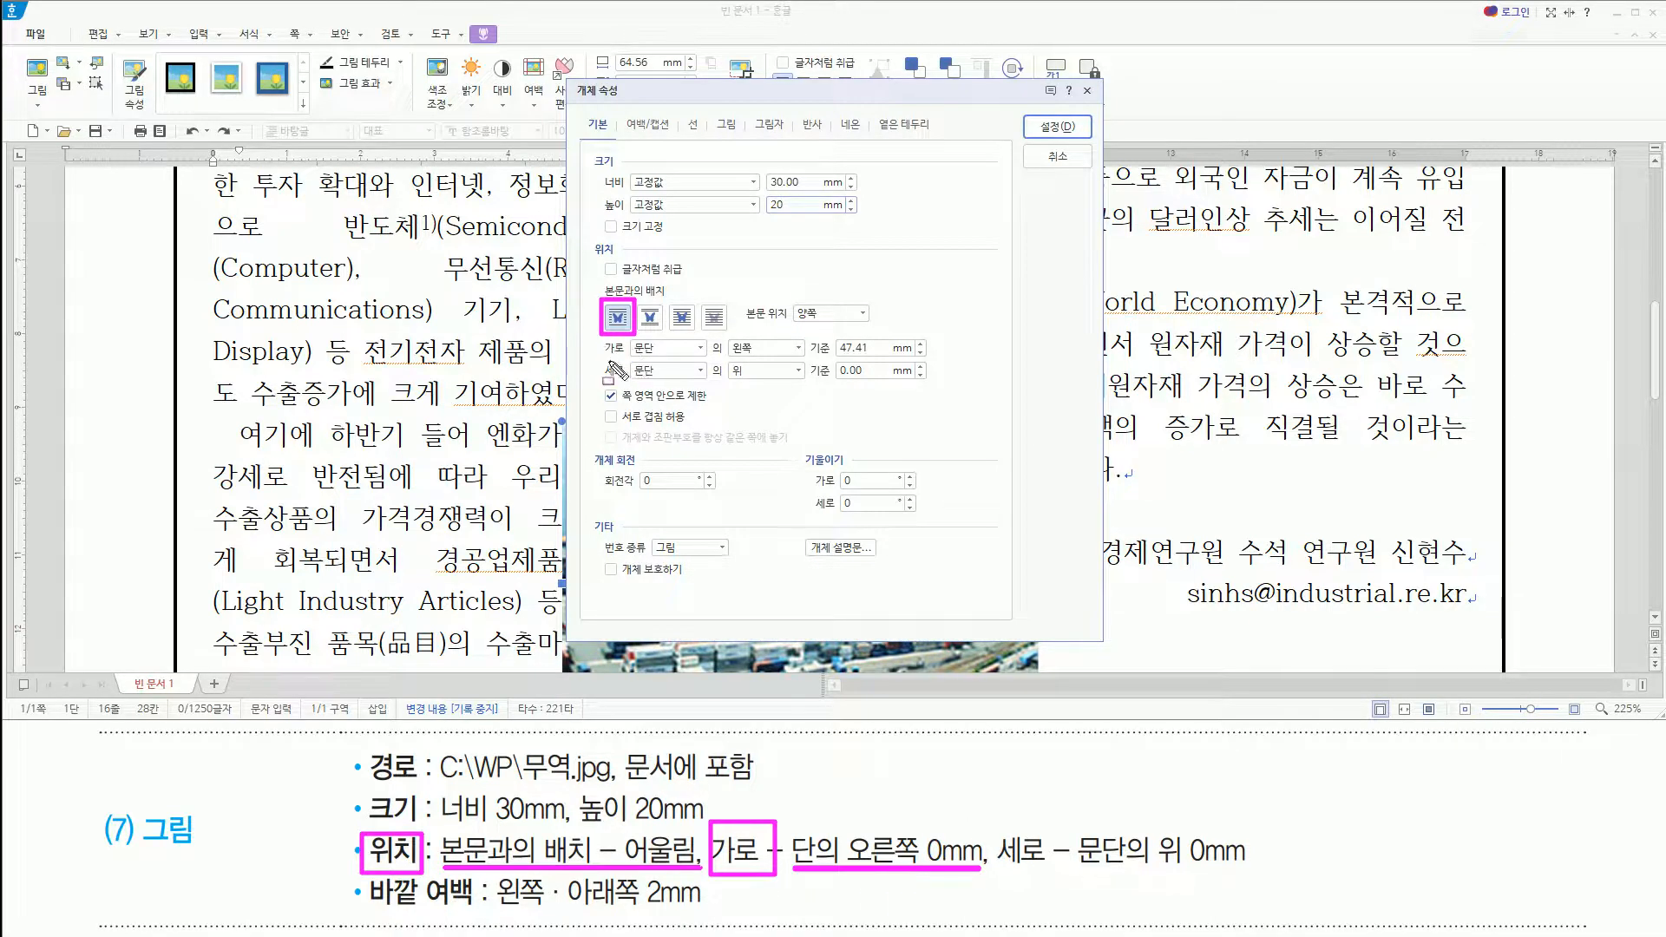
left_click_drag(636, 353, 781, 357)
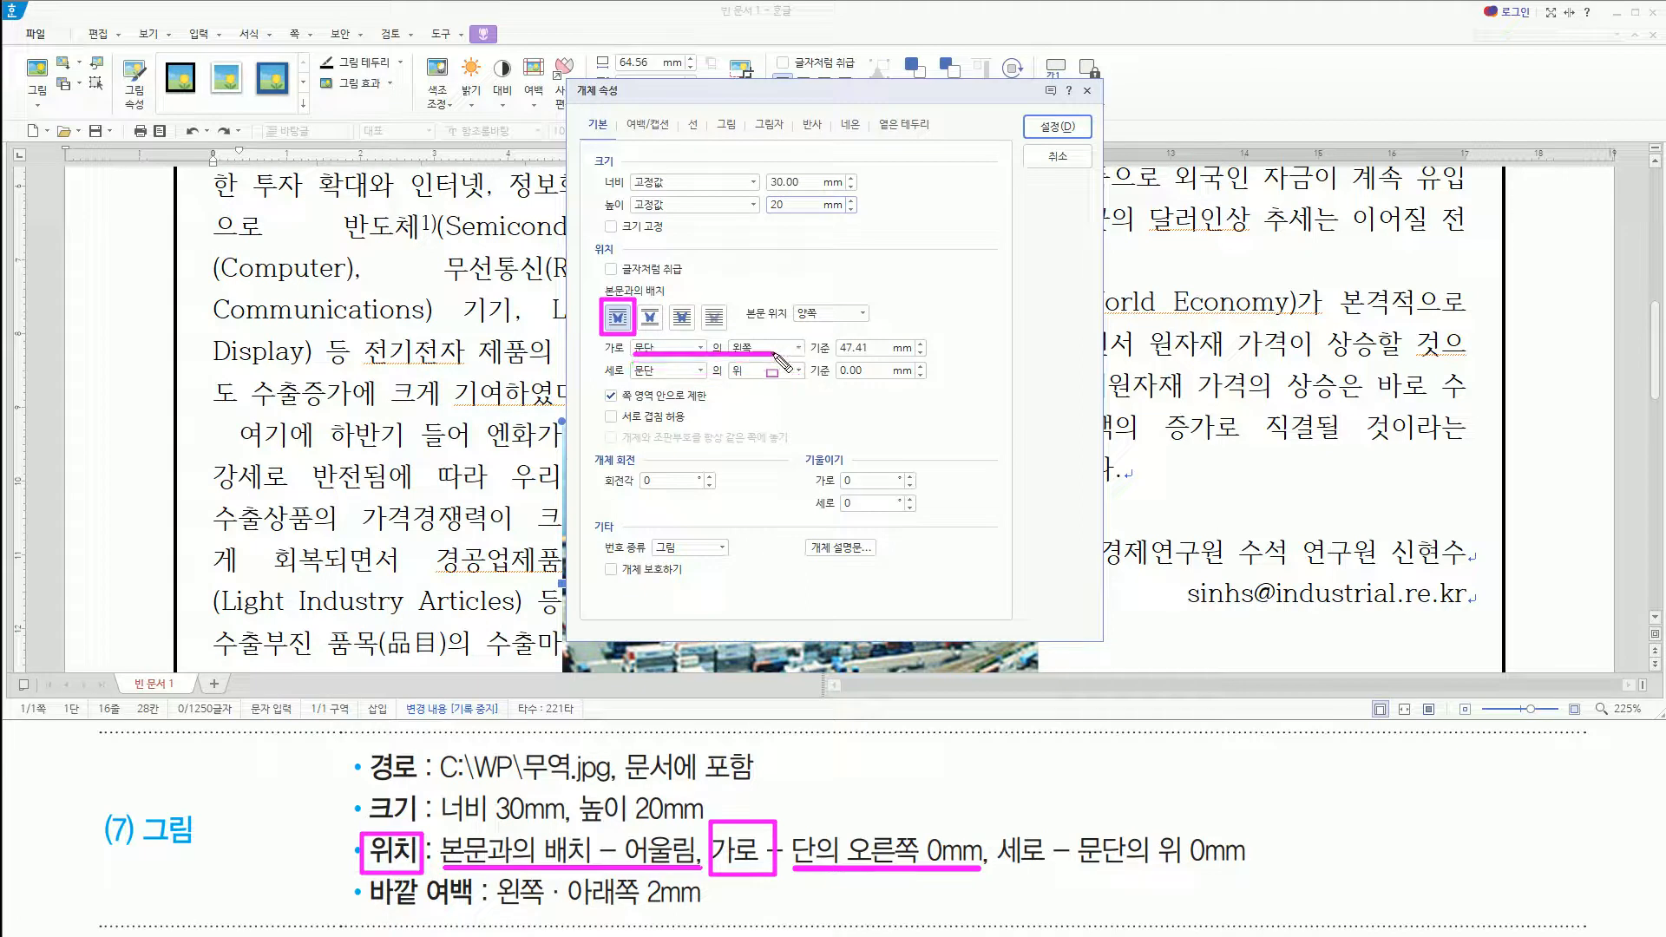
left_click(675, 348)
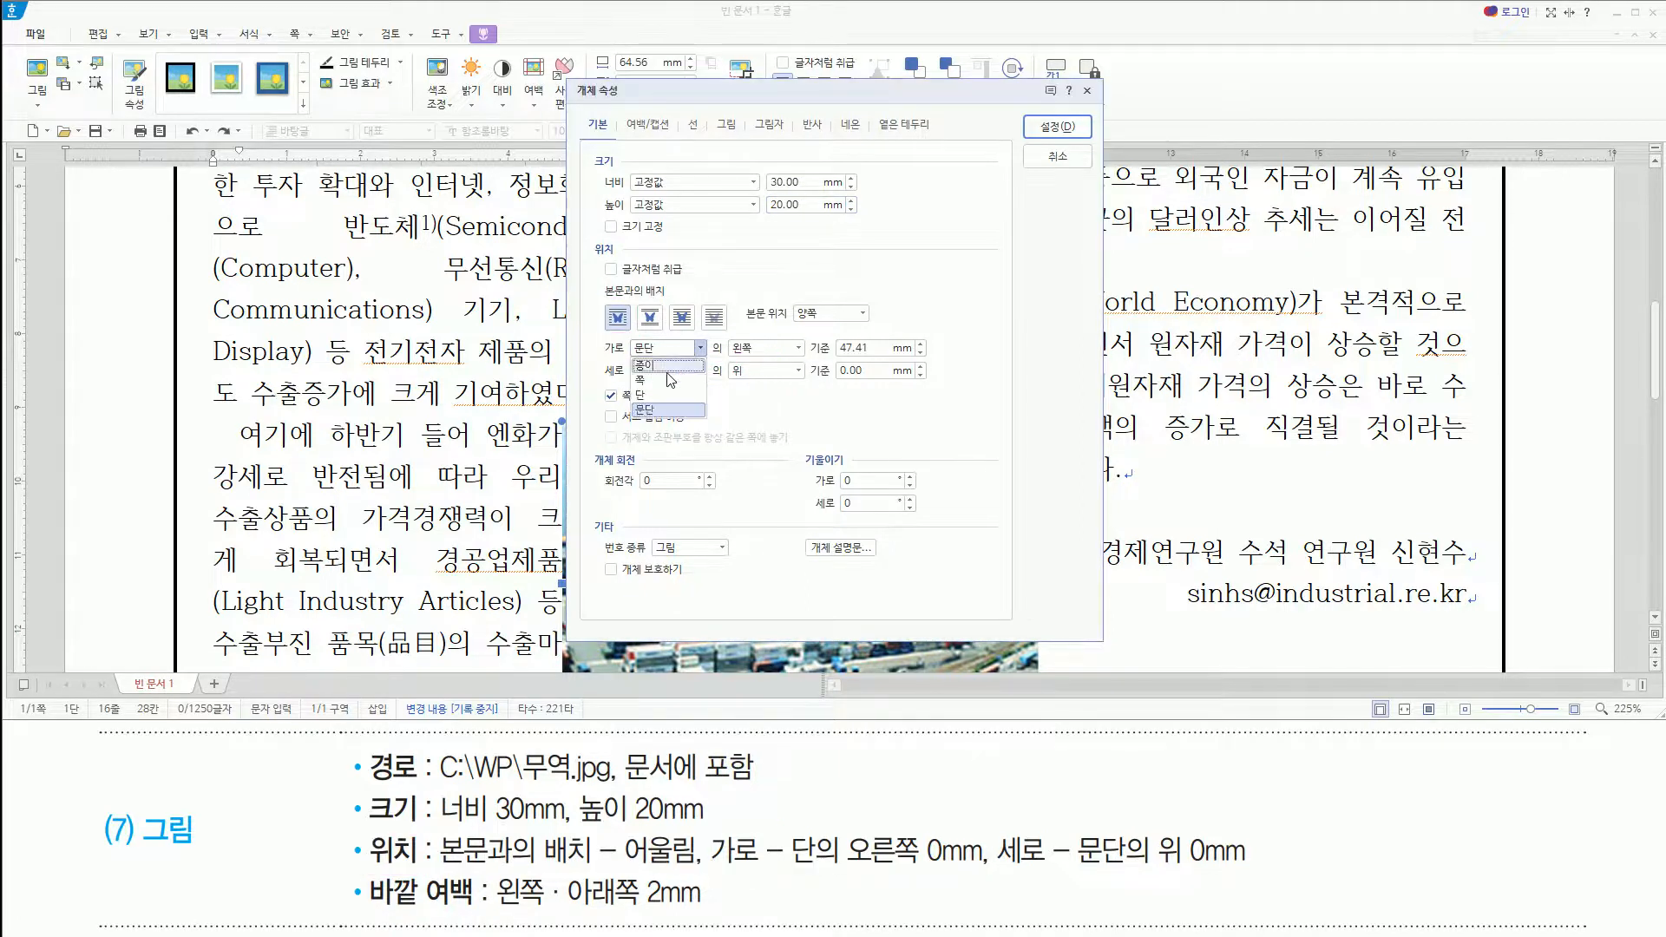
left_click(666, 395)
left_click(763, 349)
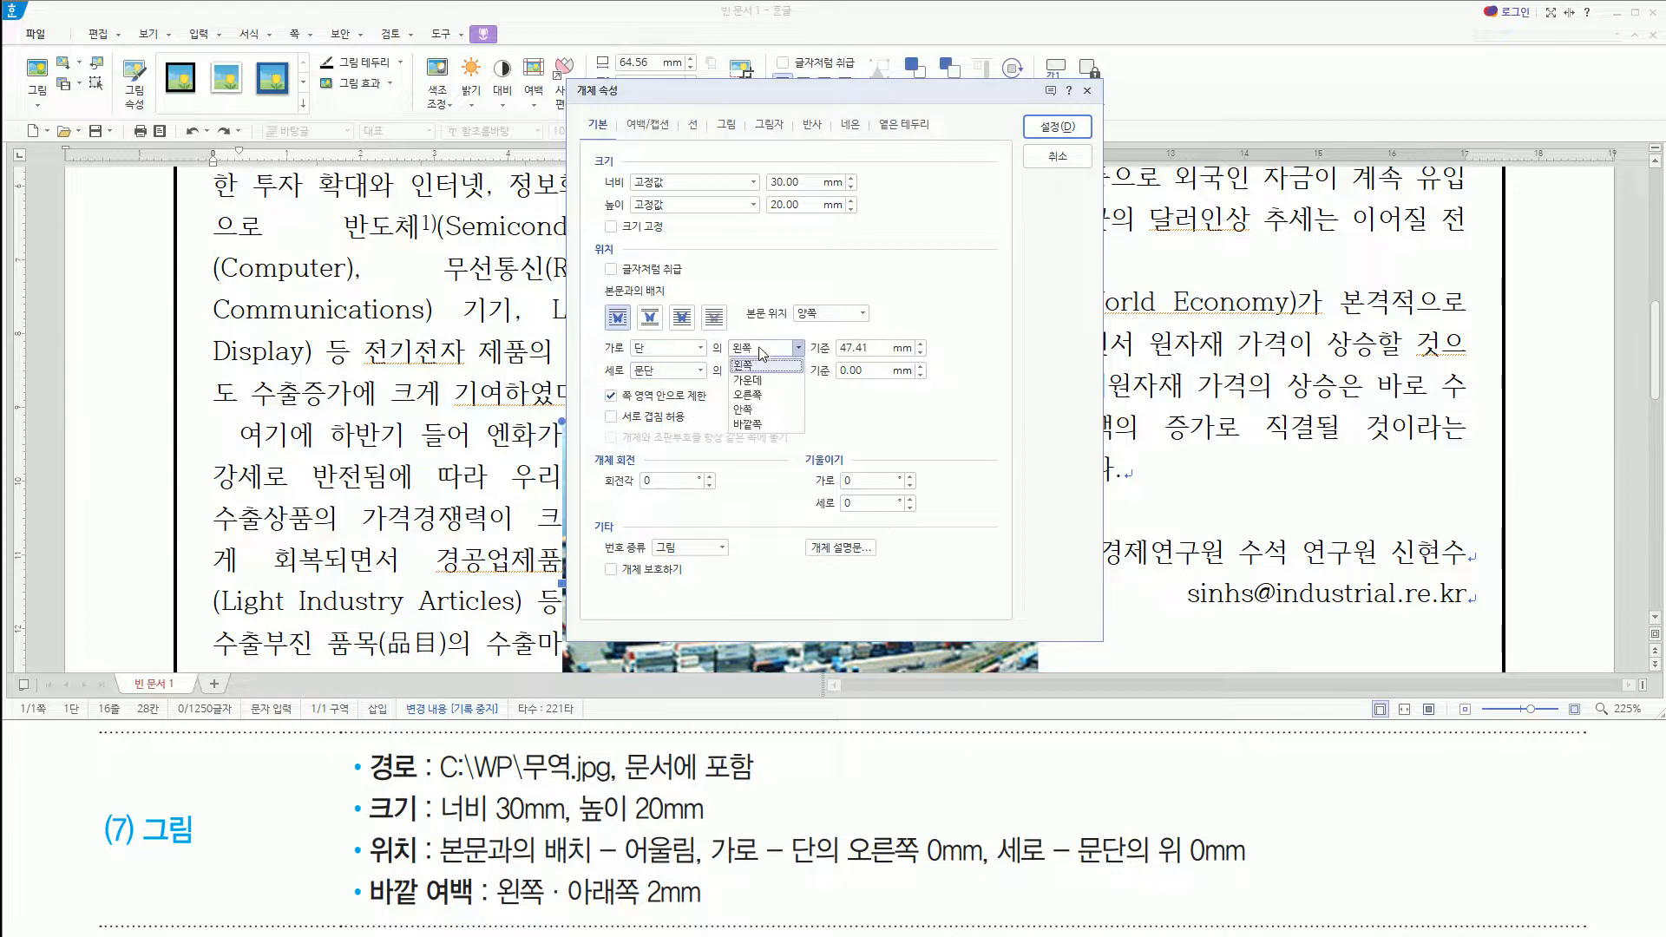
left_click(767, 401)
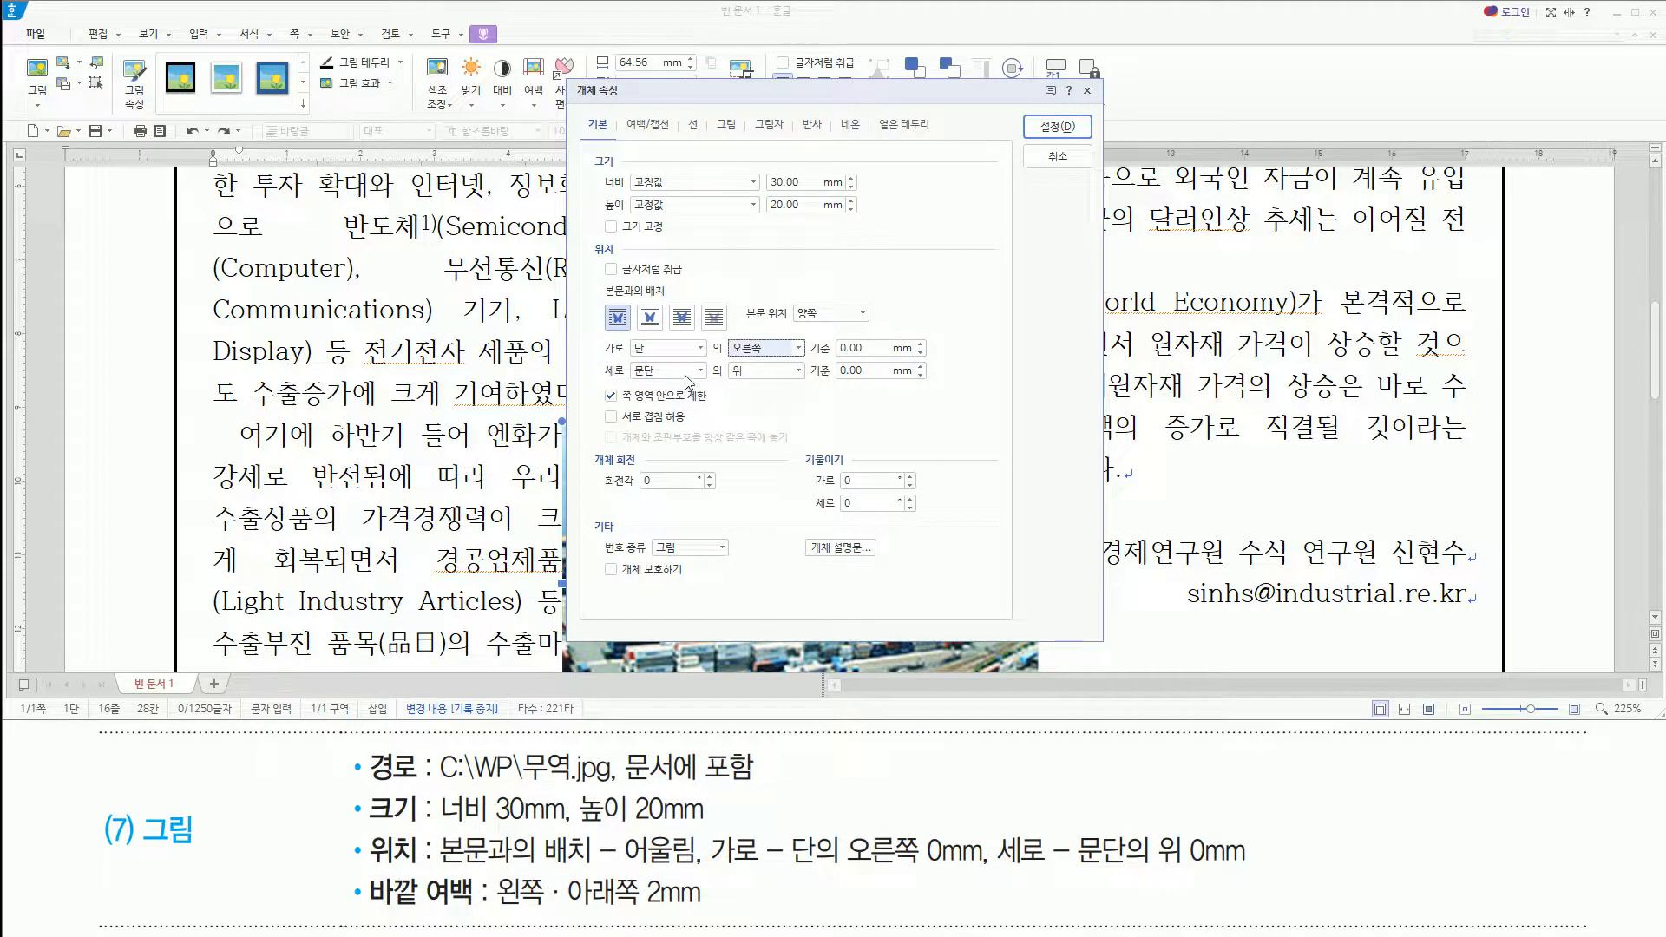
left_click_drag(635, 356, 917, 356)
left_click_drag(786, 865, 1246, 871)
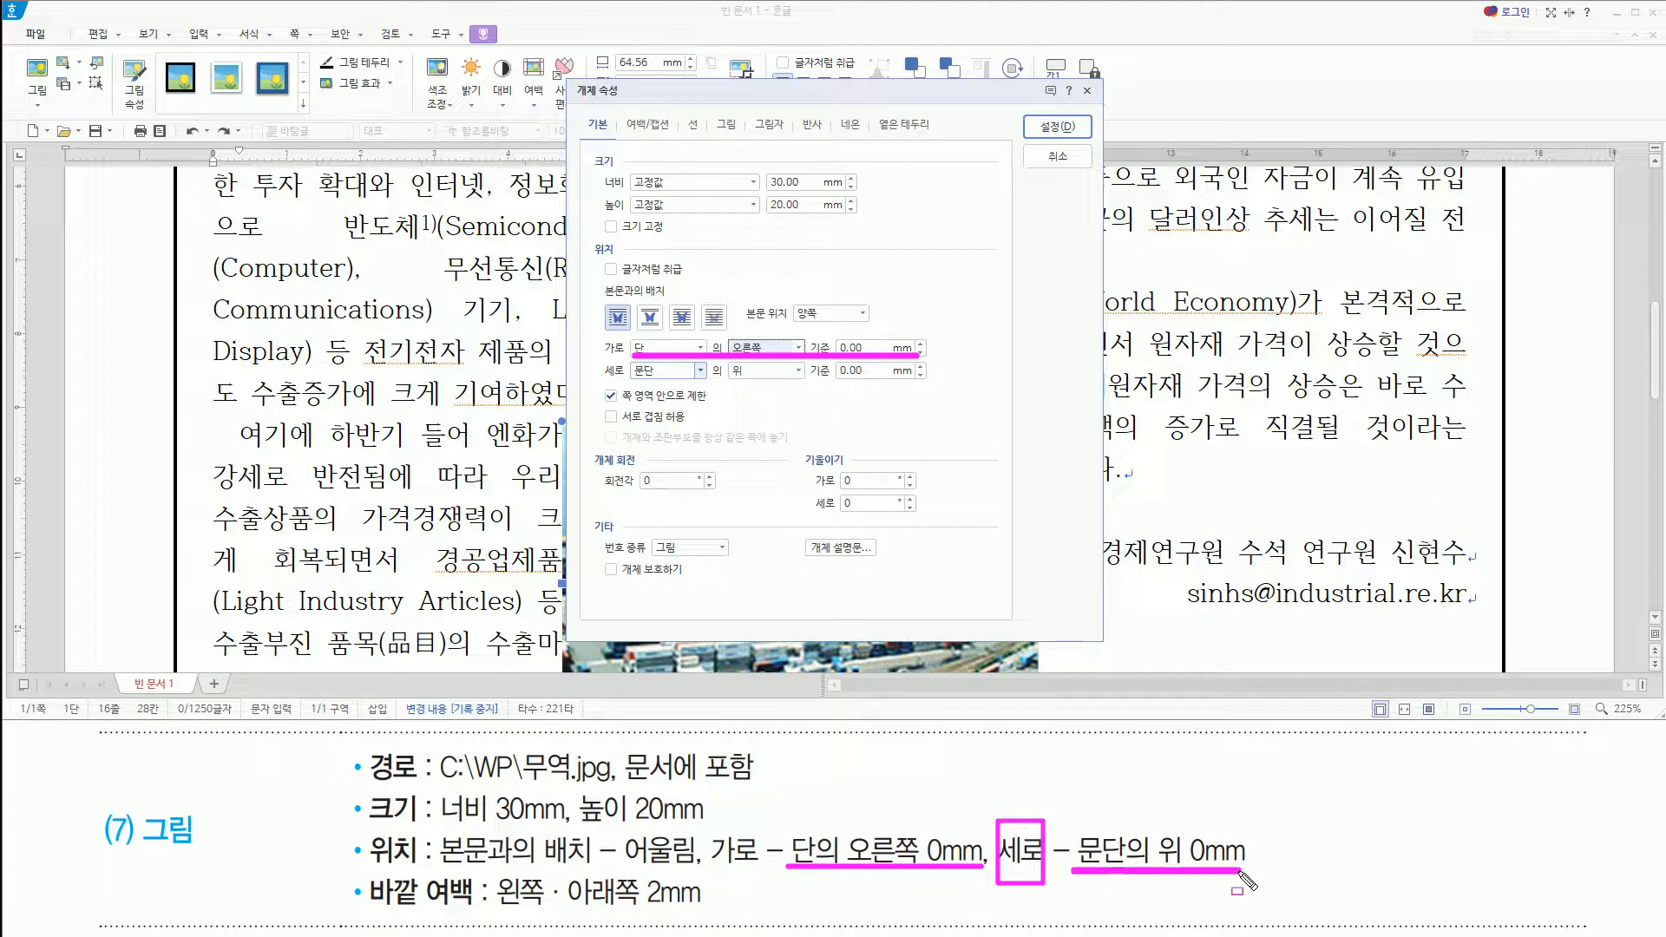
left_click_drag(601, 382, 921, 382)
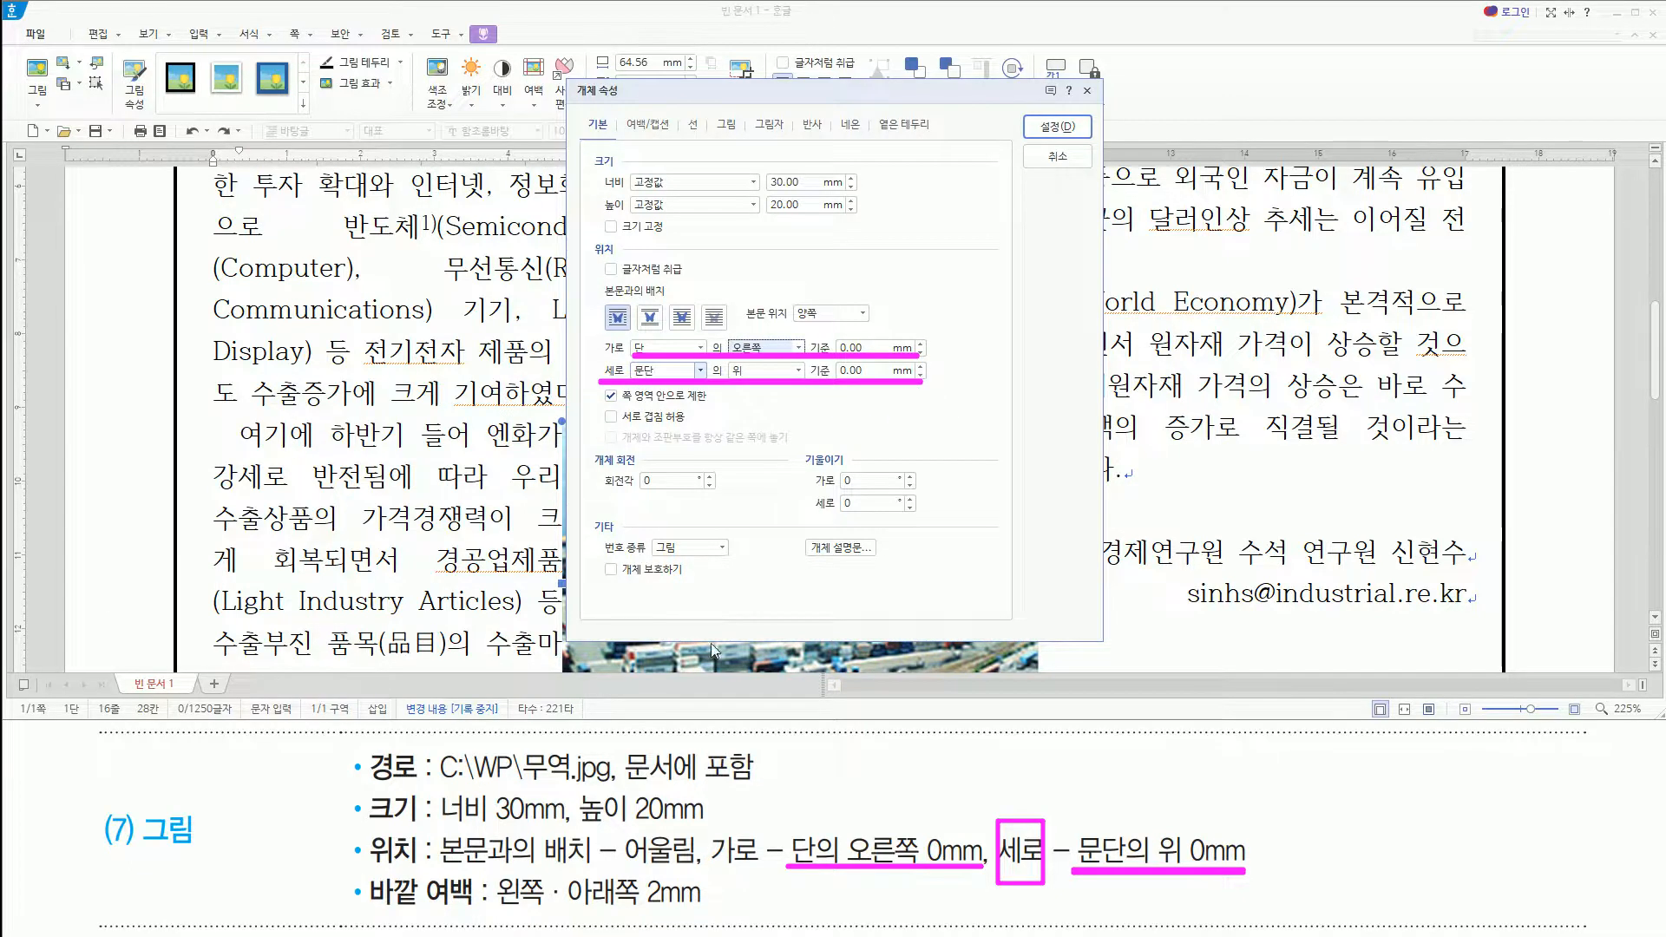
Set the picture's 바깥 여백 to 2 mm on the 왼쪽 and 아래쪽 sides and apply the object properties
key("Escape")
mouse_move(365, 871)
left_mouse_down()
mouse_move(398, 909)
mouse_move(724, 914)
mouse_move(710, 913)
left_mouse_up()
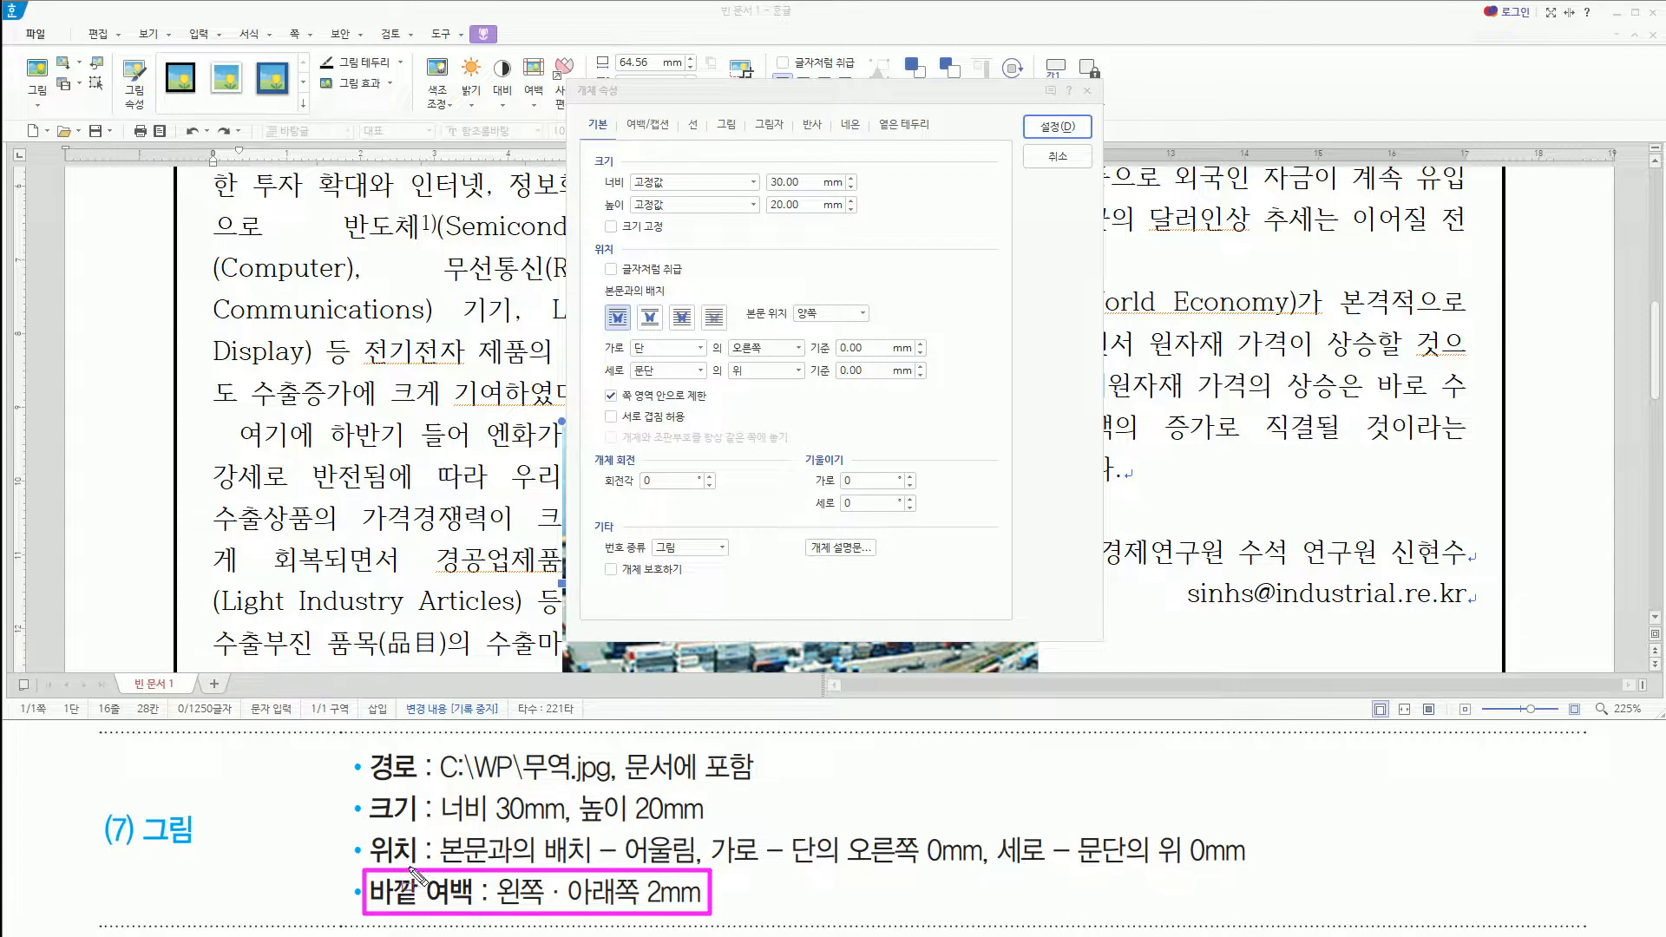
left_click_drag(618, 113, 677, 140)
key("Escape")
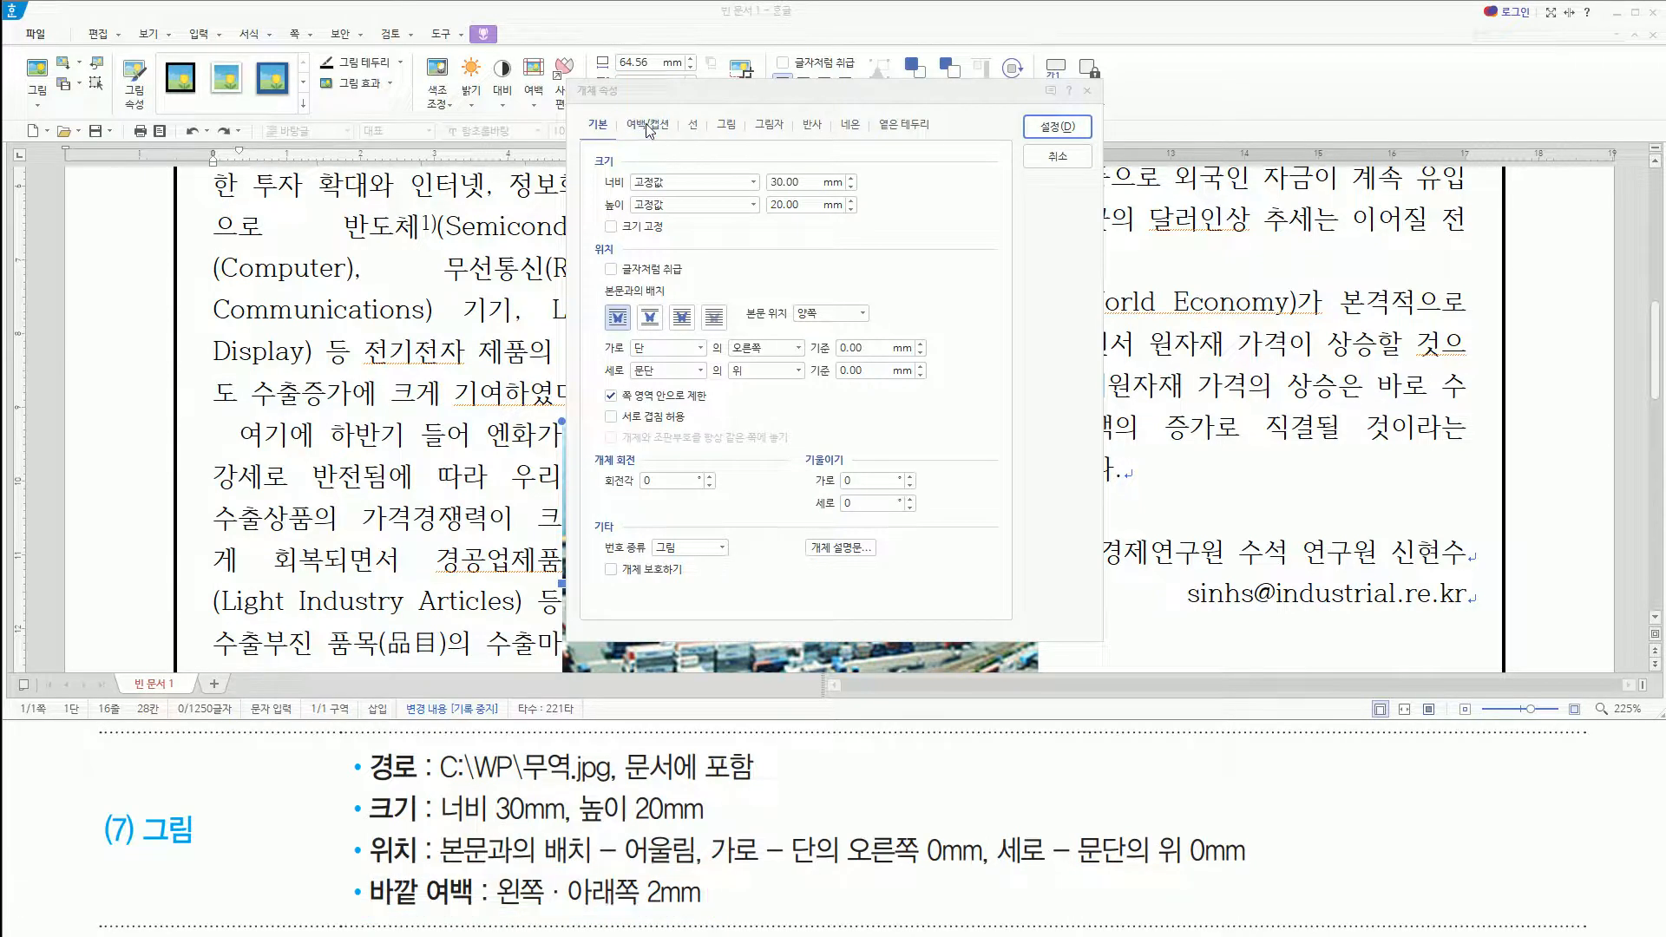
left_click(648, 125)
left_click(669, 182)
type("2")
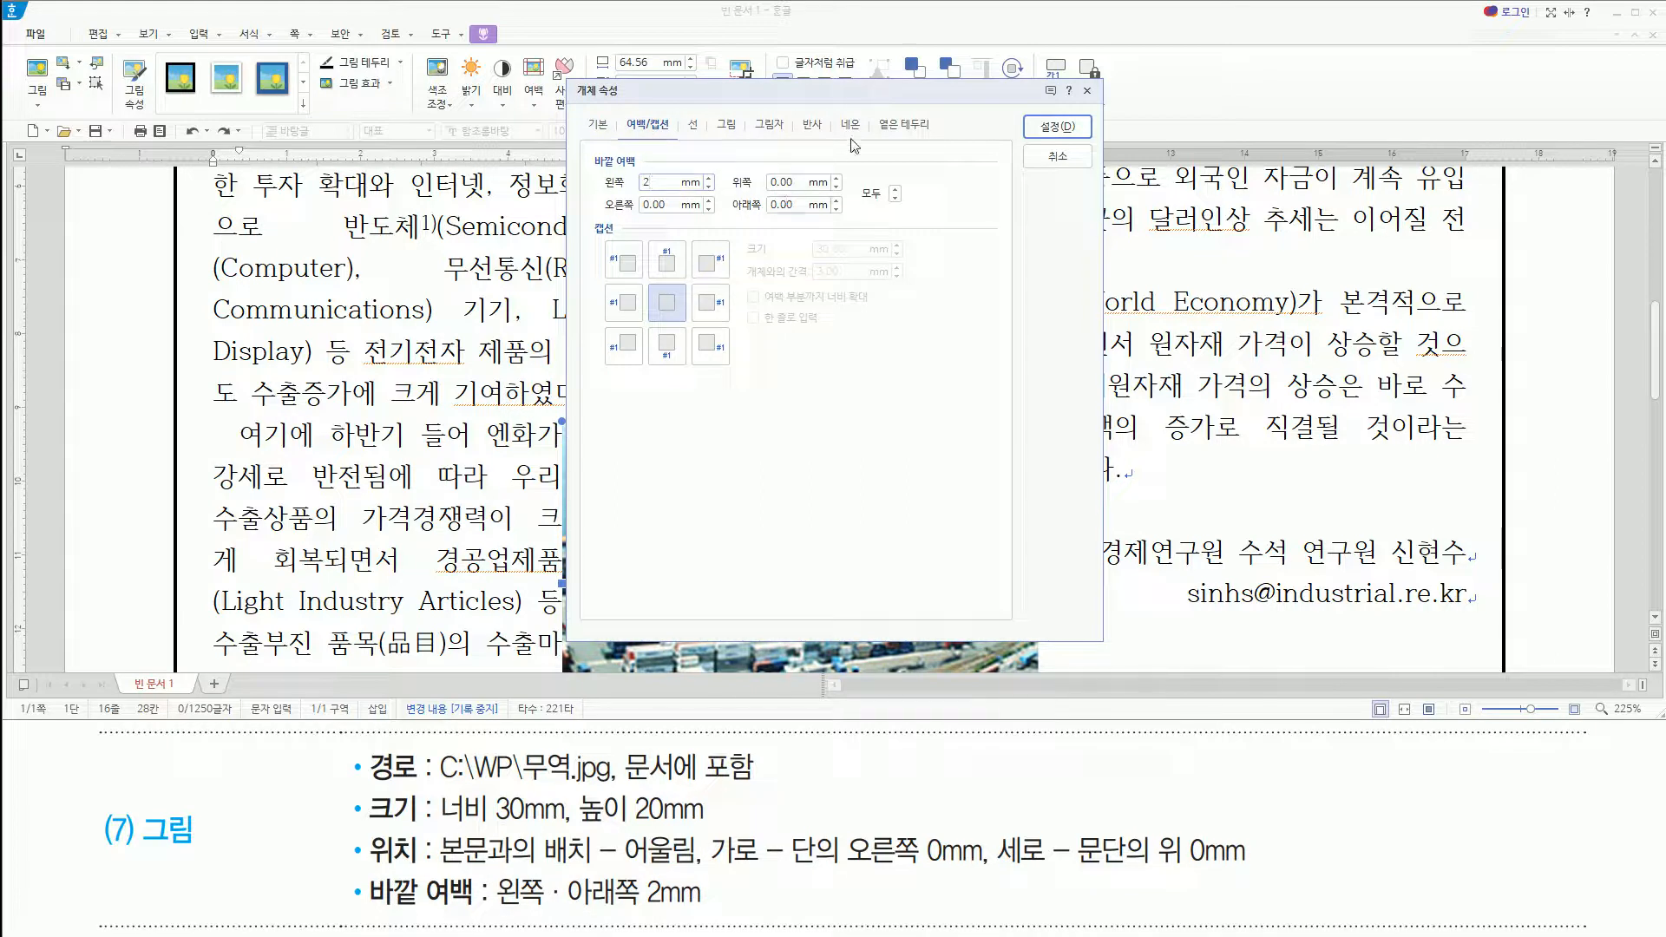
left_click(779, 205)
type("2")
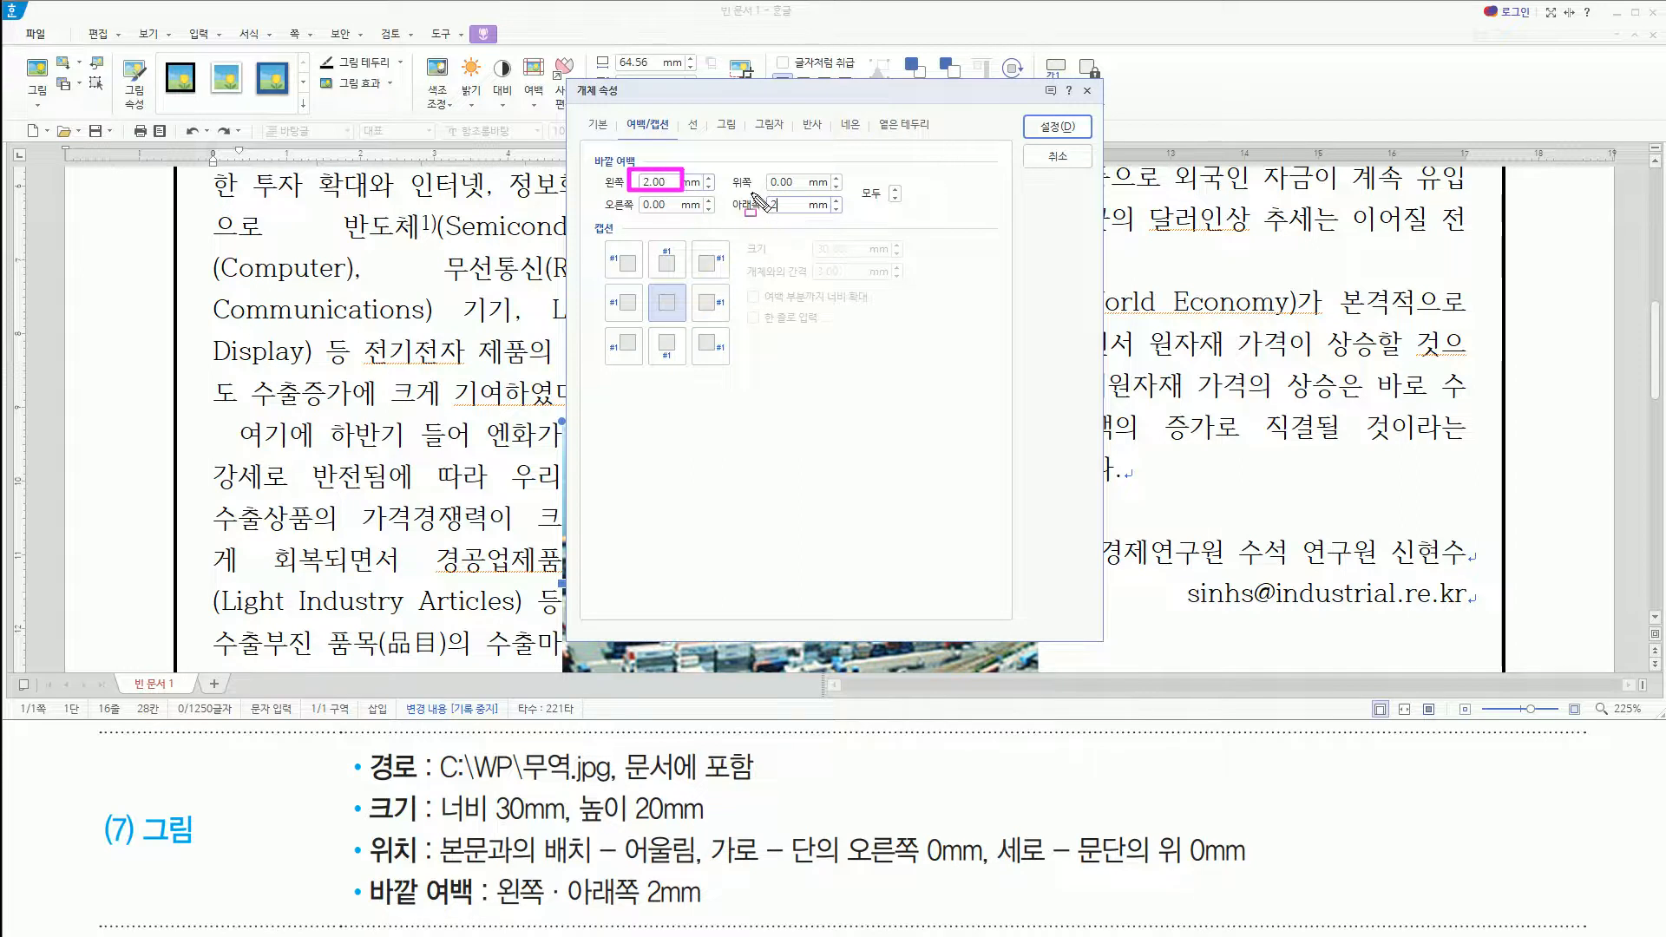
left_click(1054, 128)
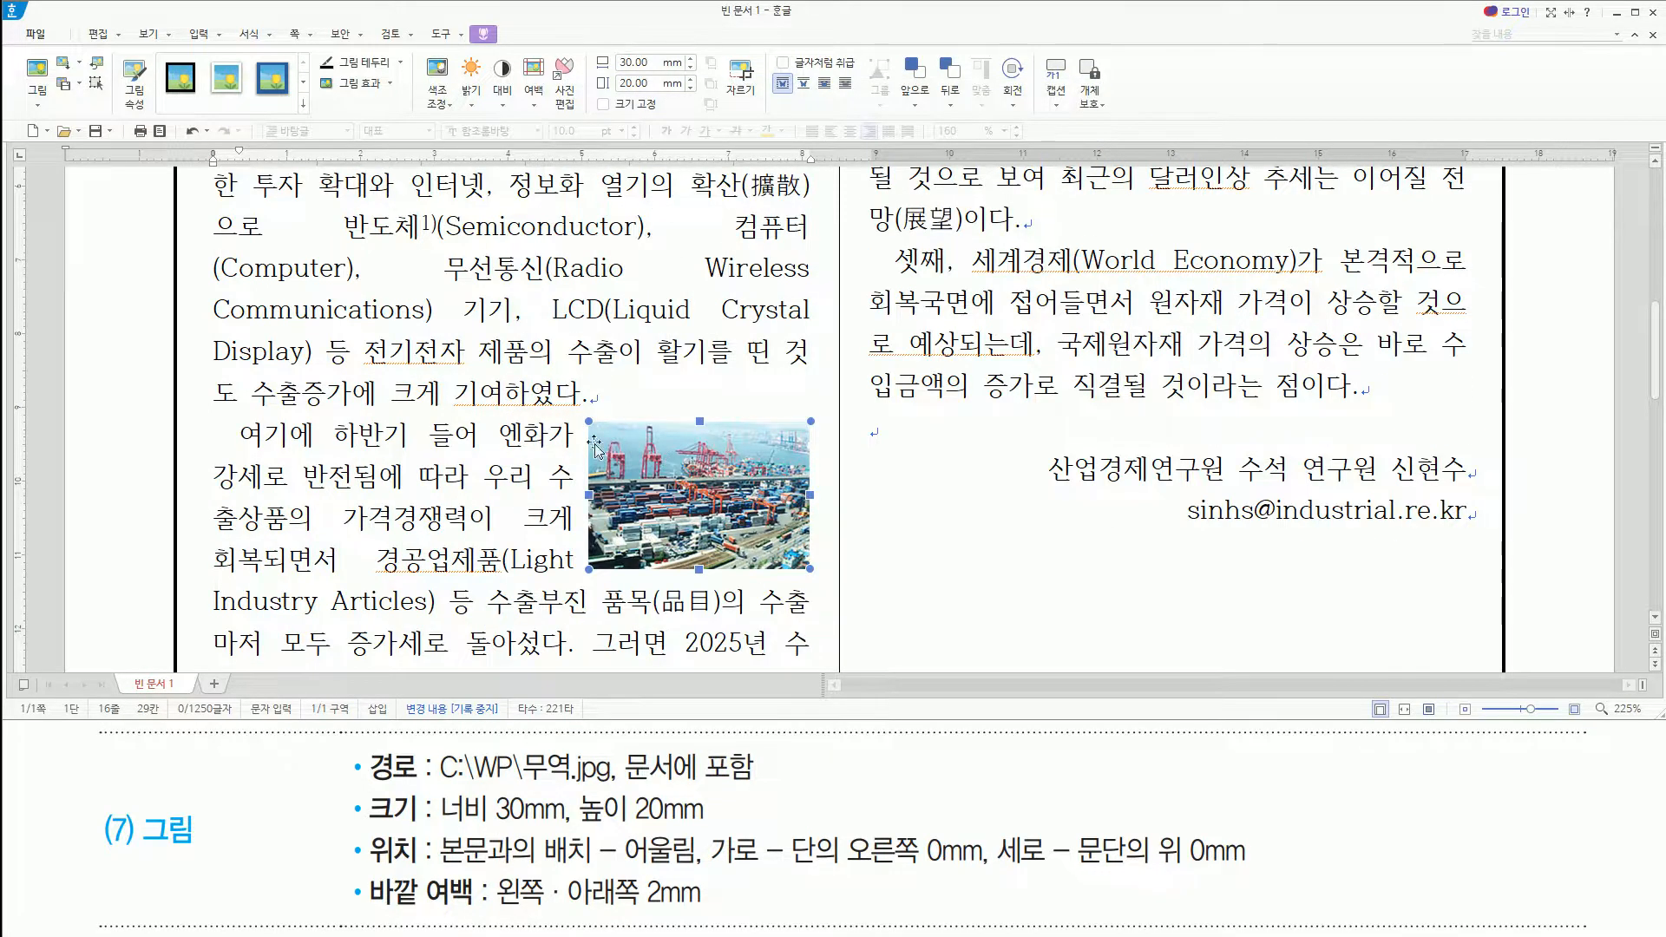
double_click(634, 473)
left_click_drag(629, 460, 549, 558)
key("Escape")
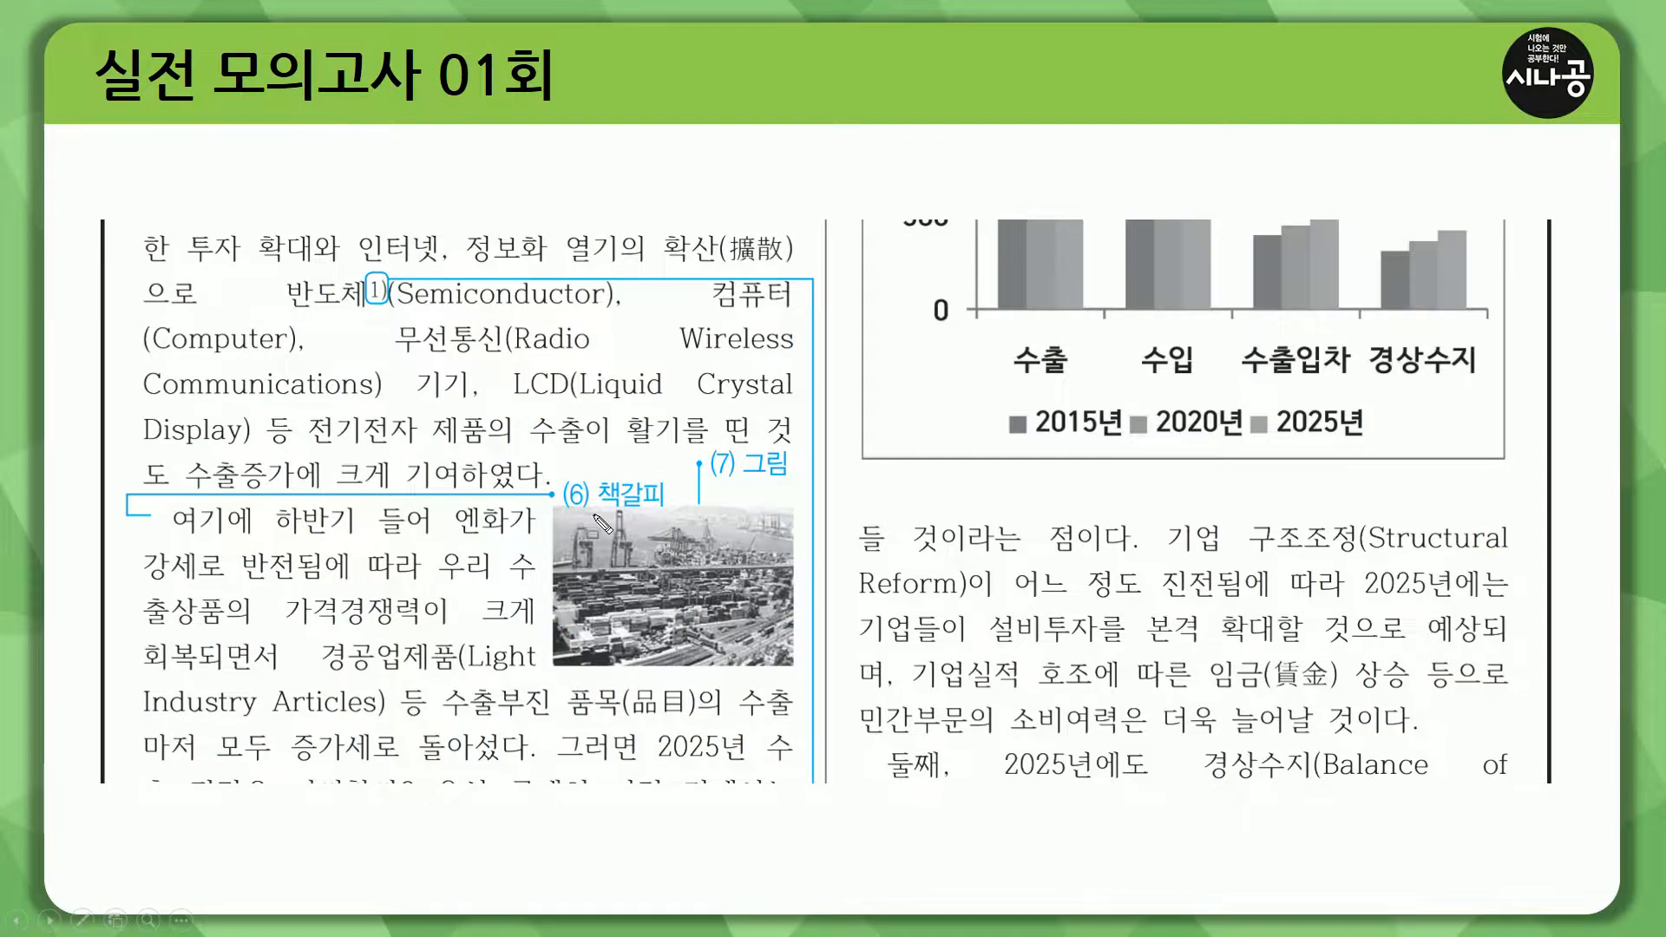
mouse_move(507, 499)
left_mouse_down()
mouse_move(560, 698)
mouse_move(548, 659)
left_mouse_up()
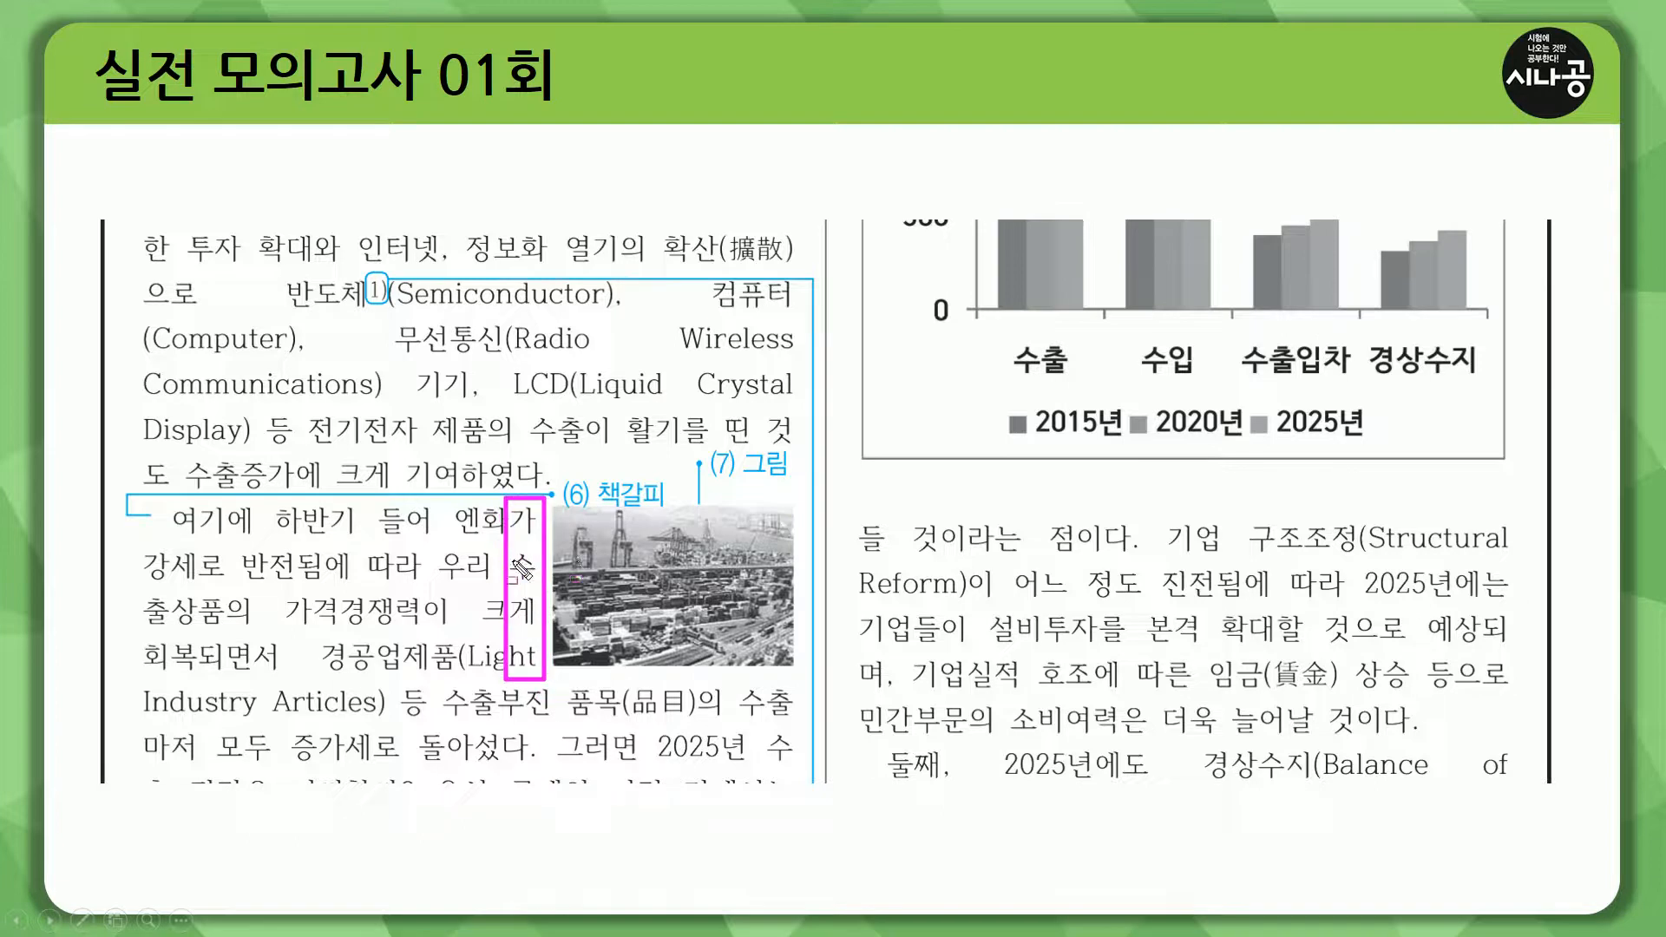
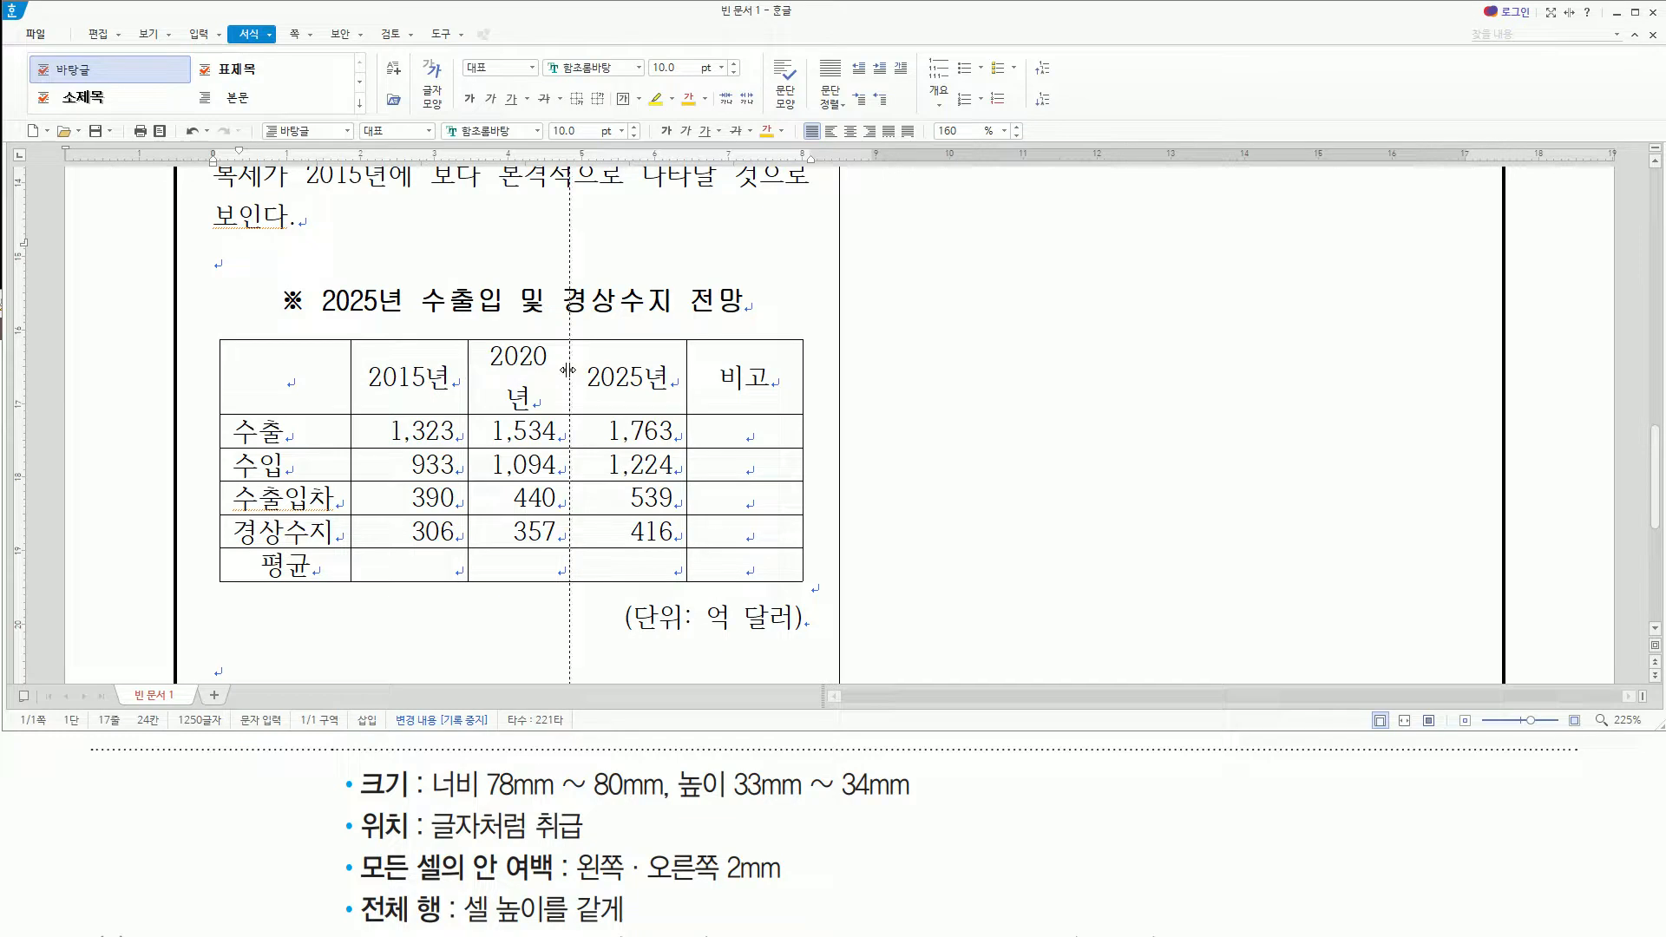
Widen the 2020년 and 2025년 columns of the table so each heading fits on one line
left_click_drag(590, 369, 587, 369)
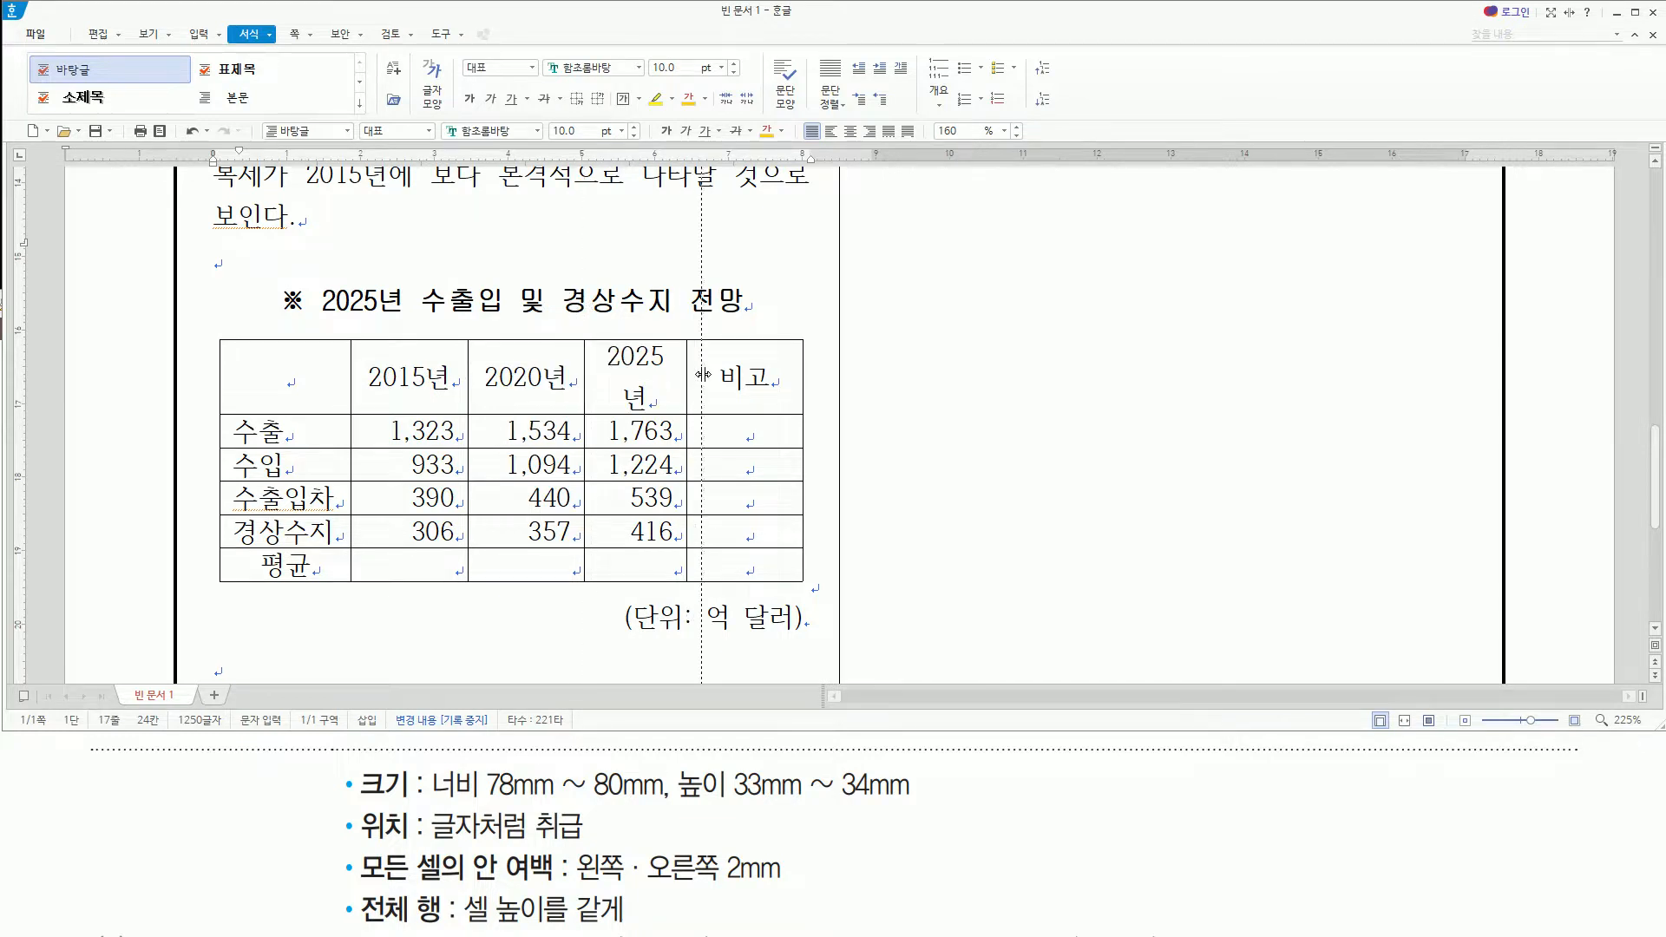
left_click_drag(703, 374, 702, 373)
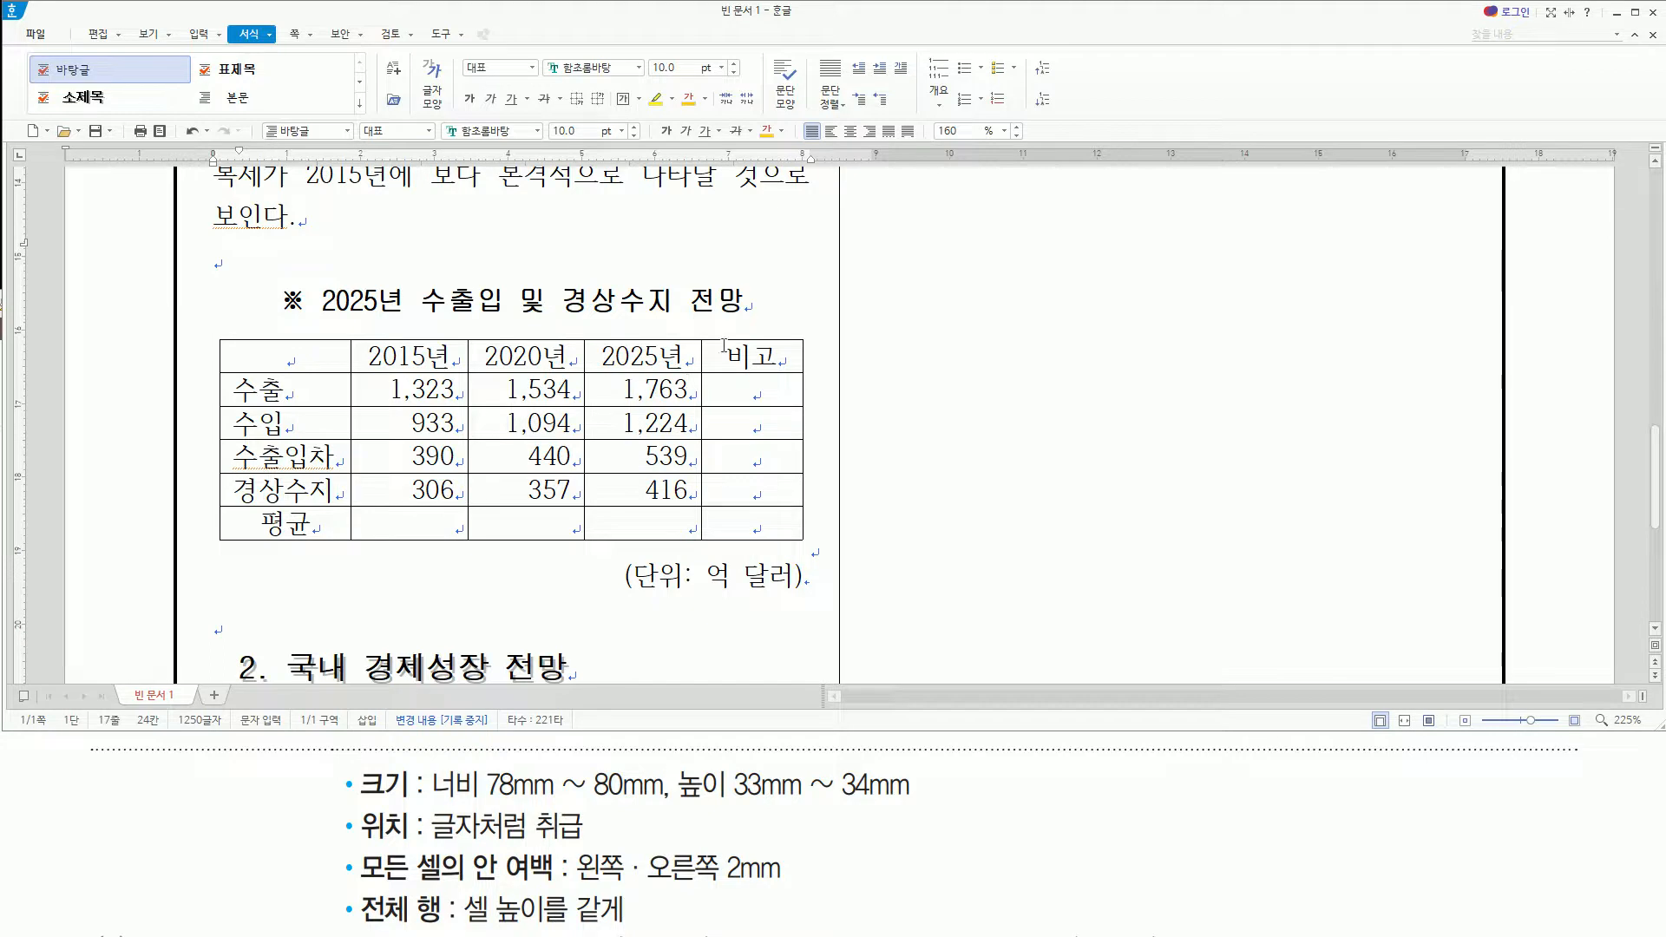
left_click_drag(717, 342, 788, 526)
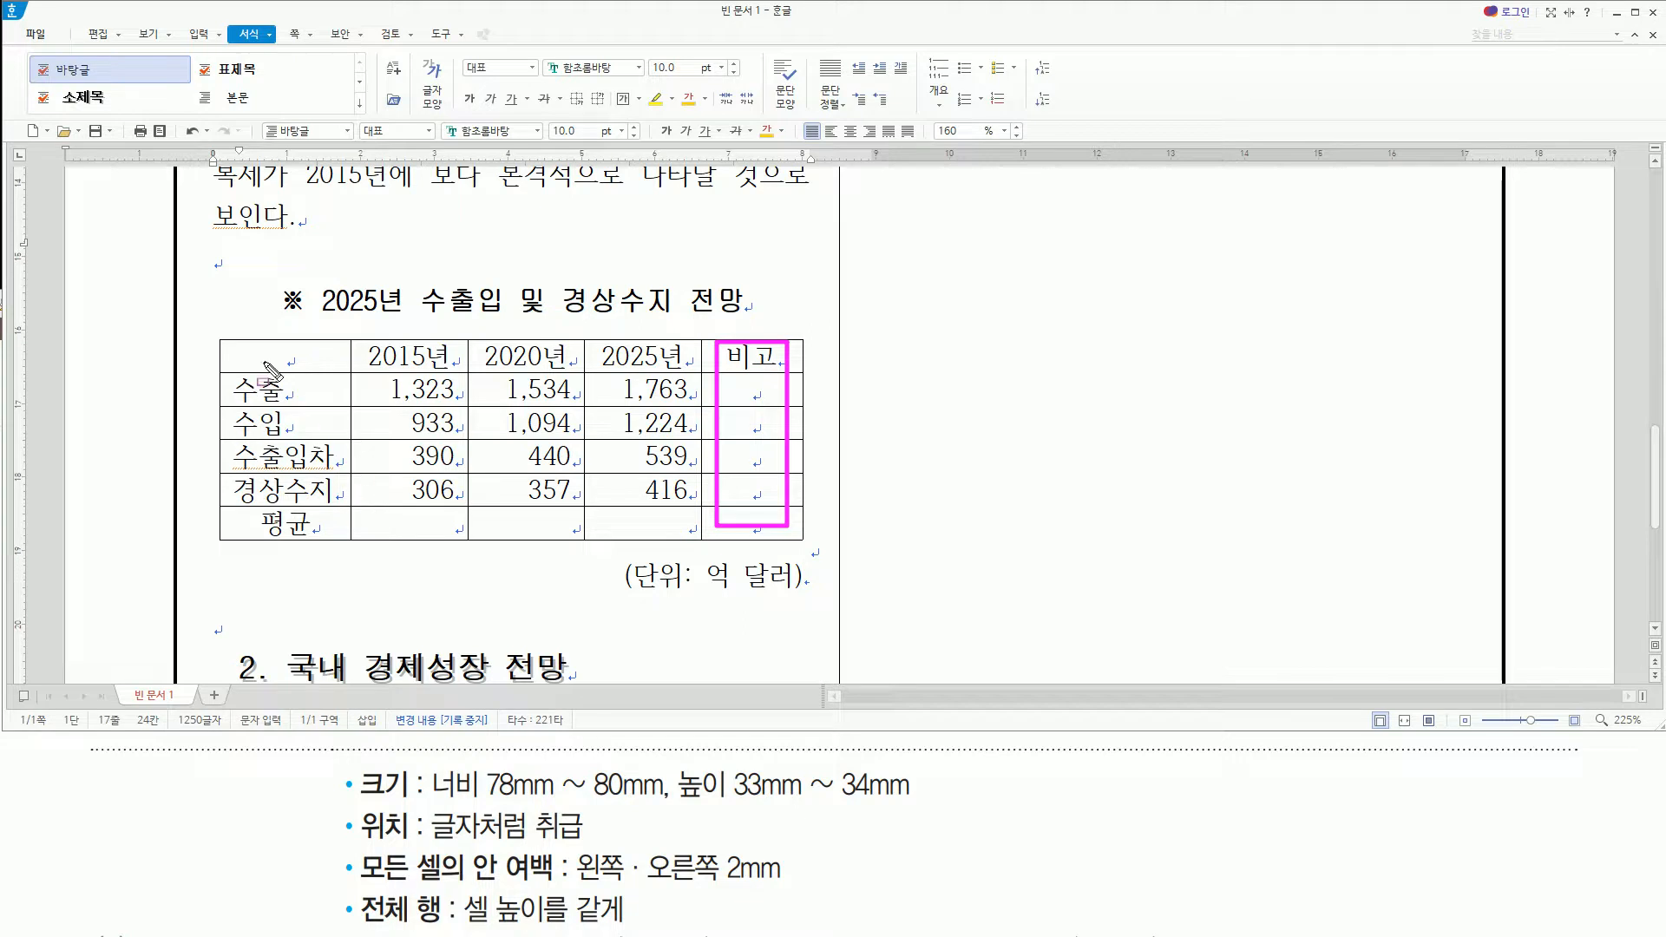
key("Escape")
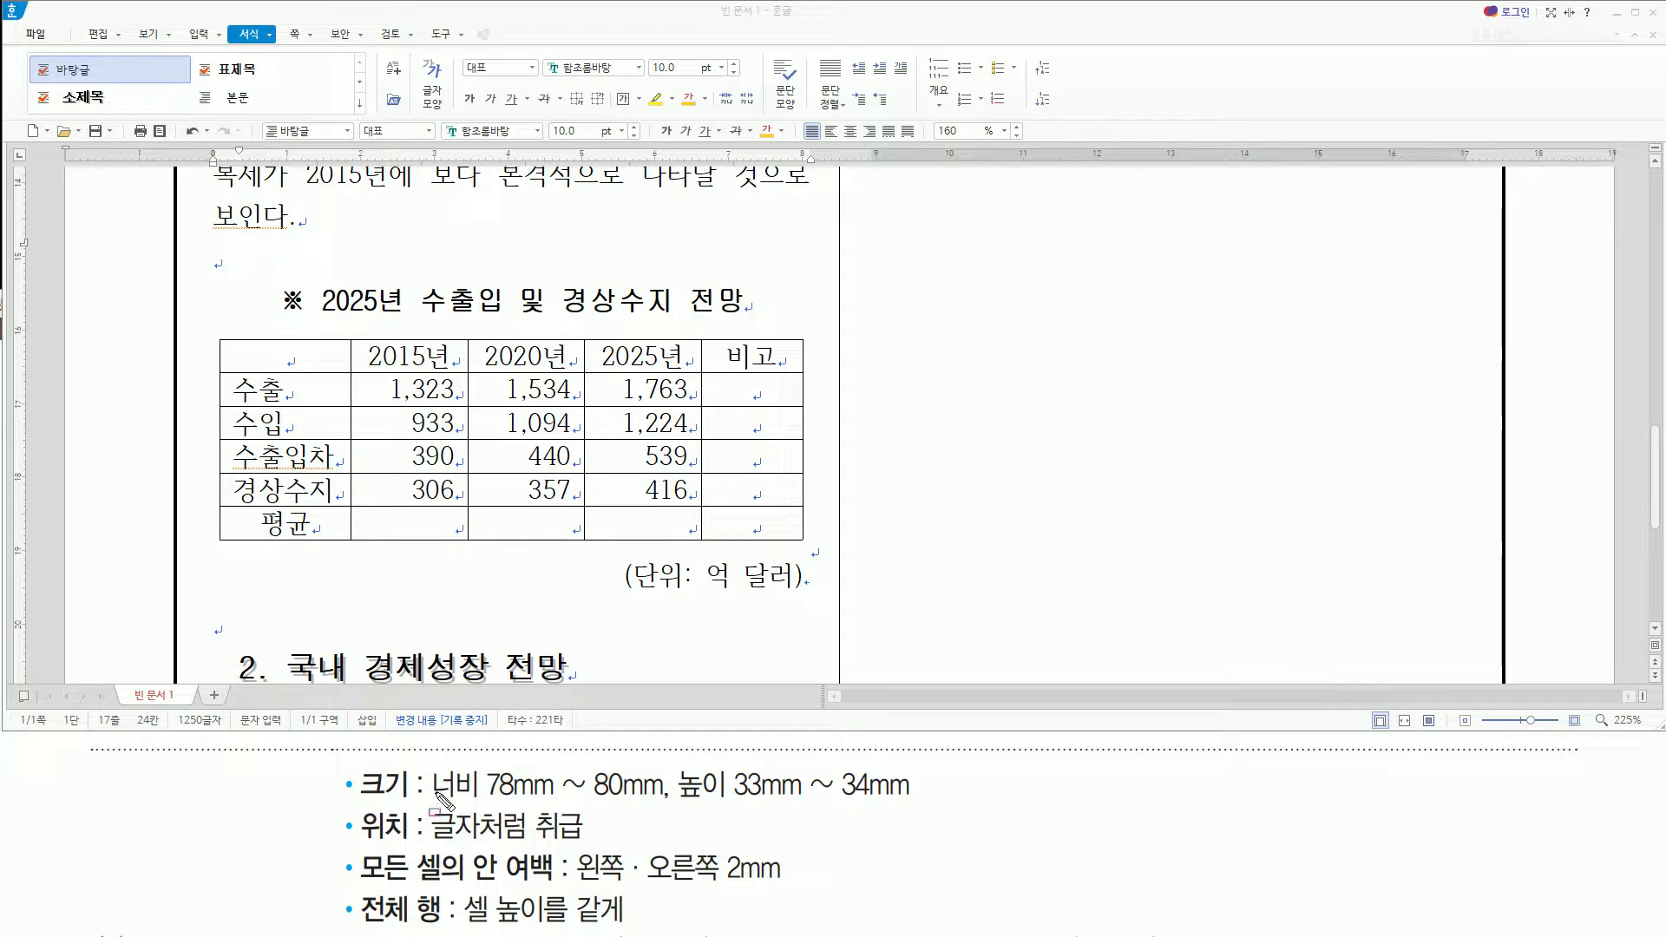
Select all table cells and increase every row's height equally, bringing the table to about 33 mm high
left_click_drag(433, 801, 665, 803)
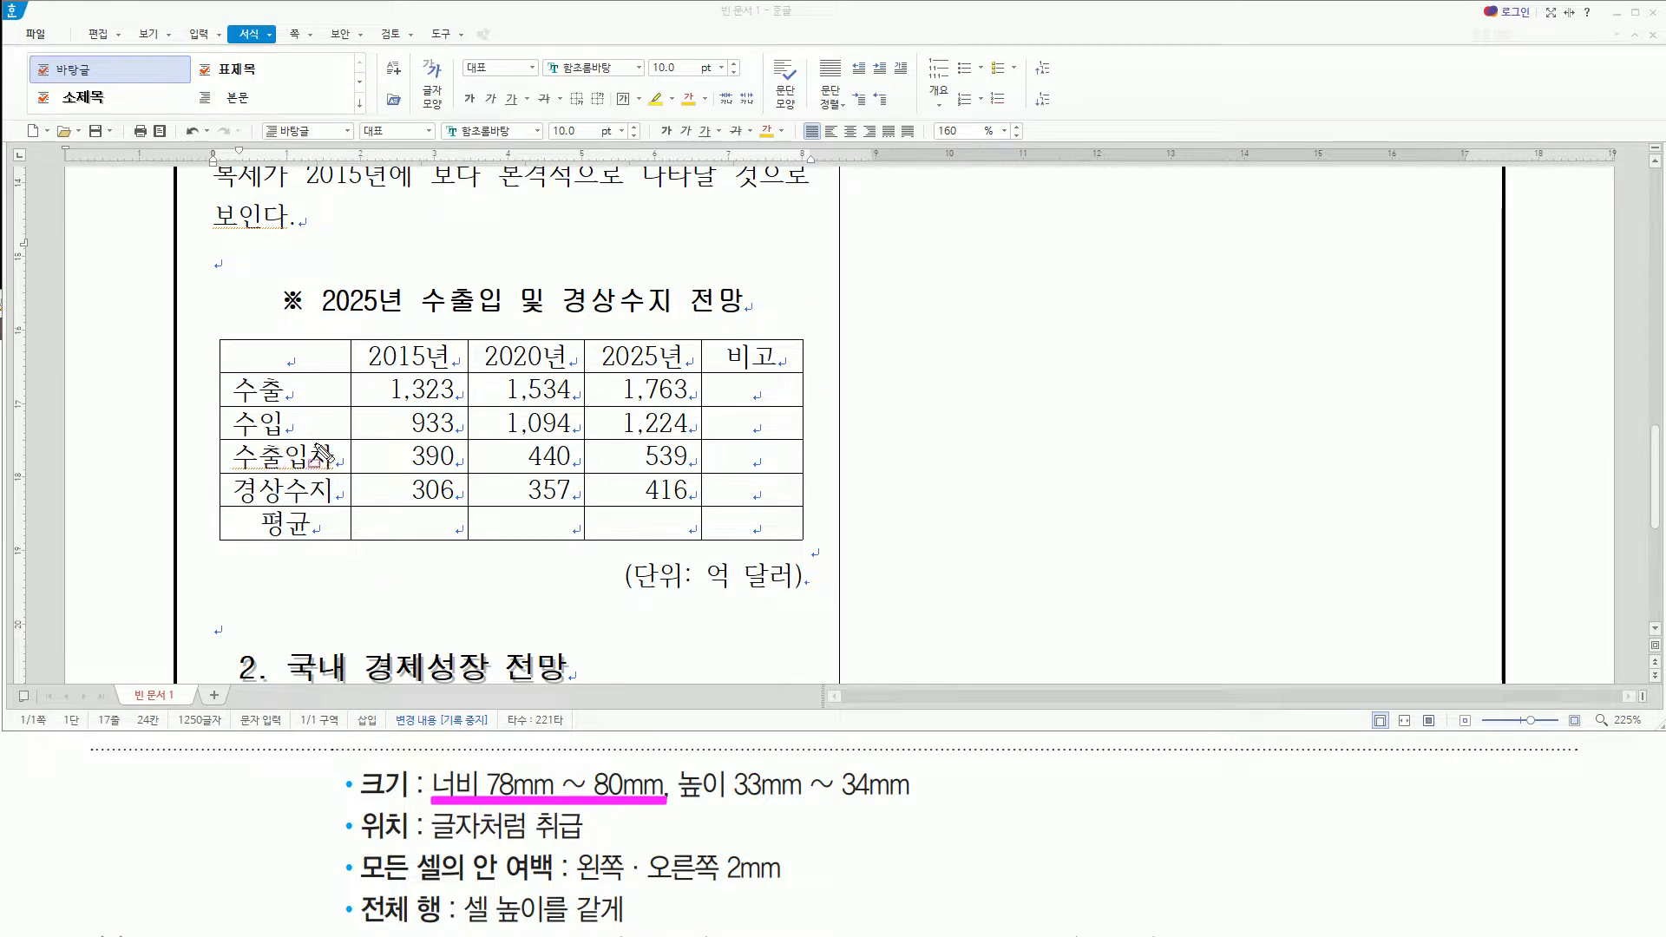
mouse_move(674, 803)
left_mouse_down()
mouse_move(904, 805)
mouse_move(918, 761)
left_mouse_up()
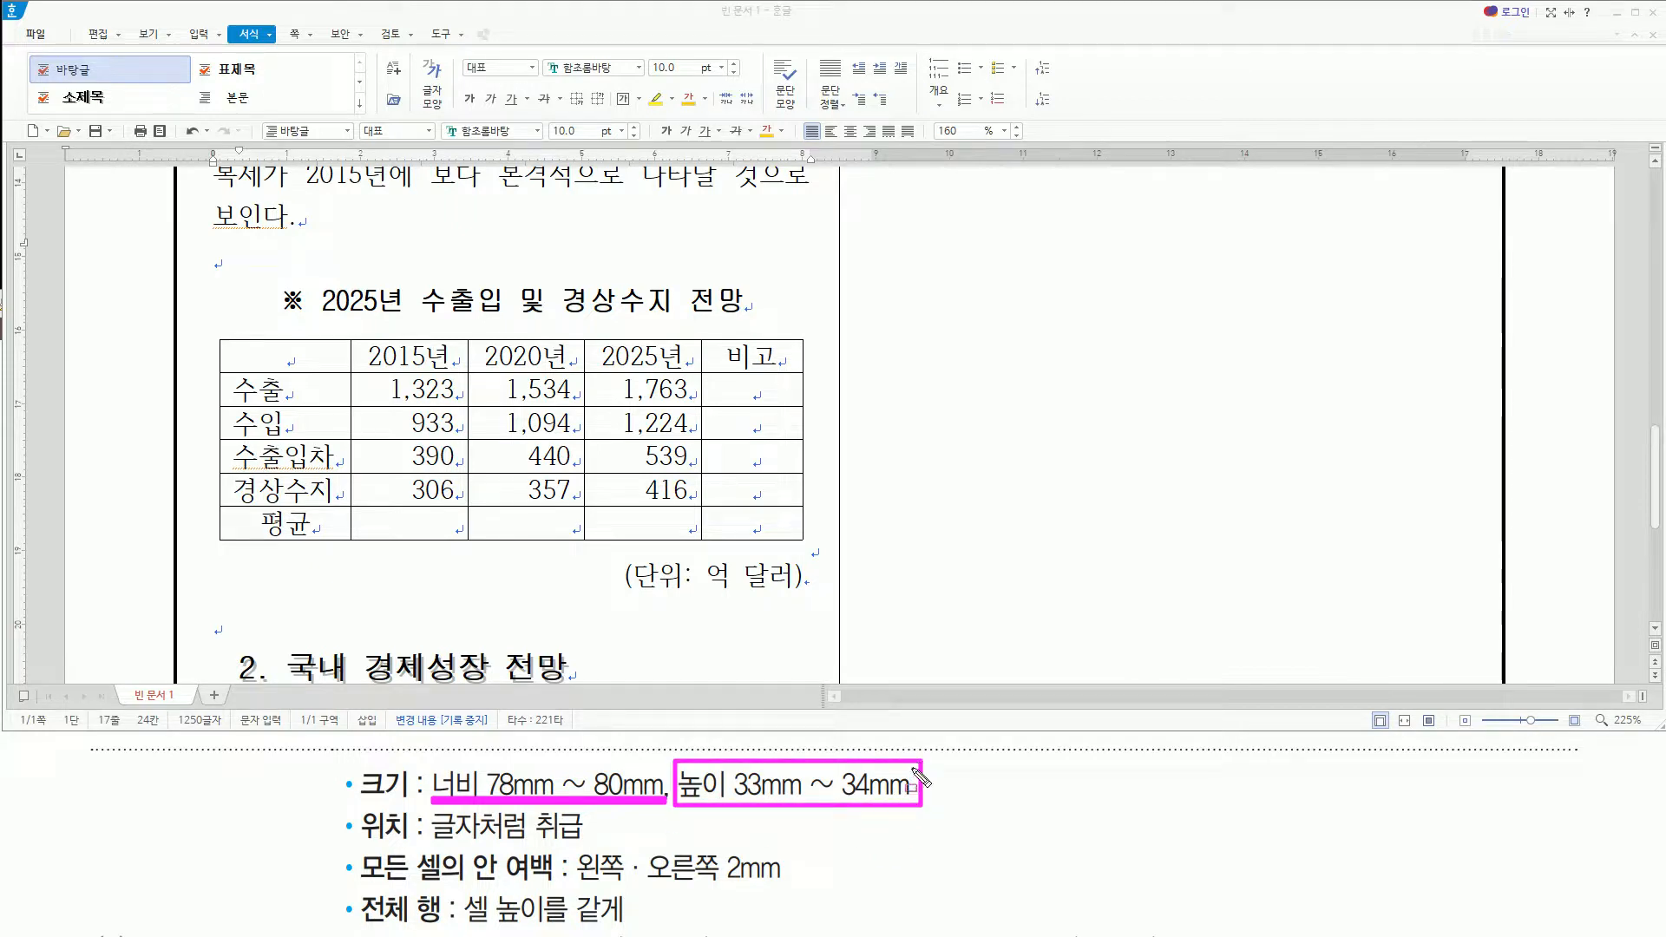
key("Escape")
left_click(405, 356)
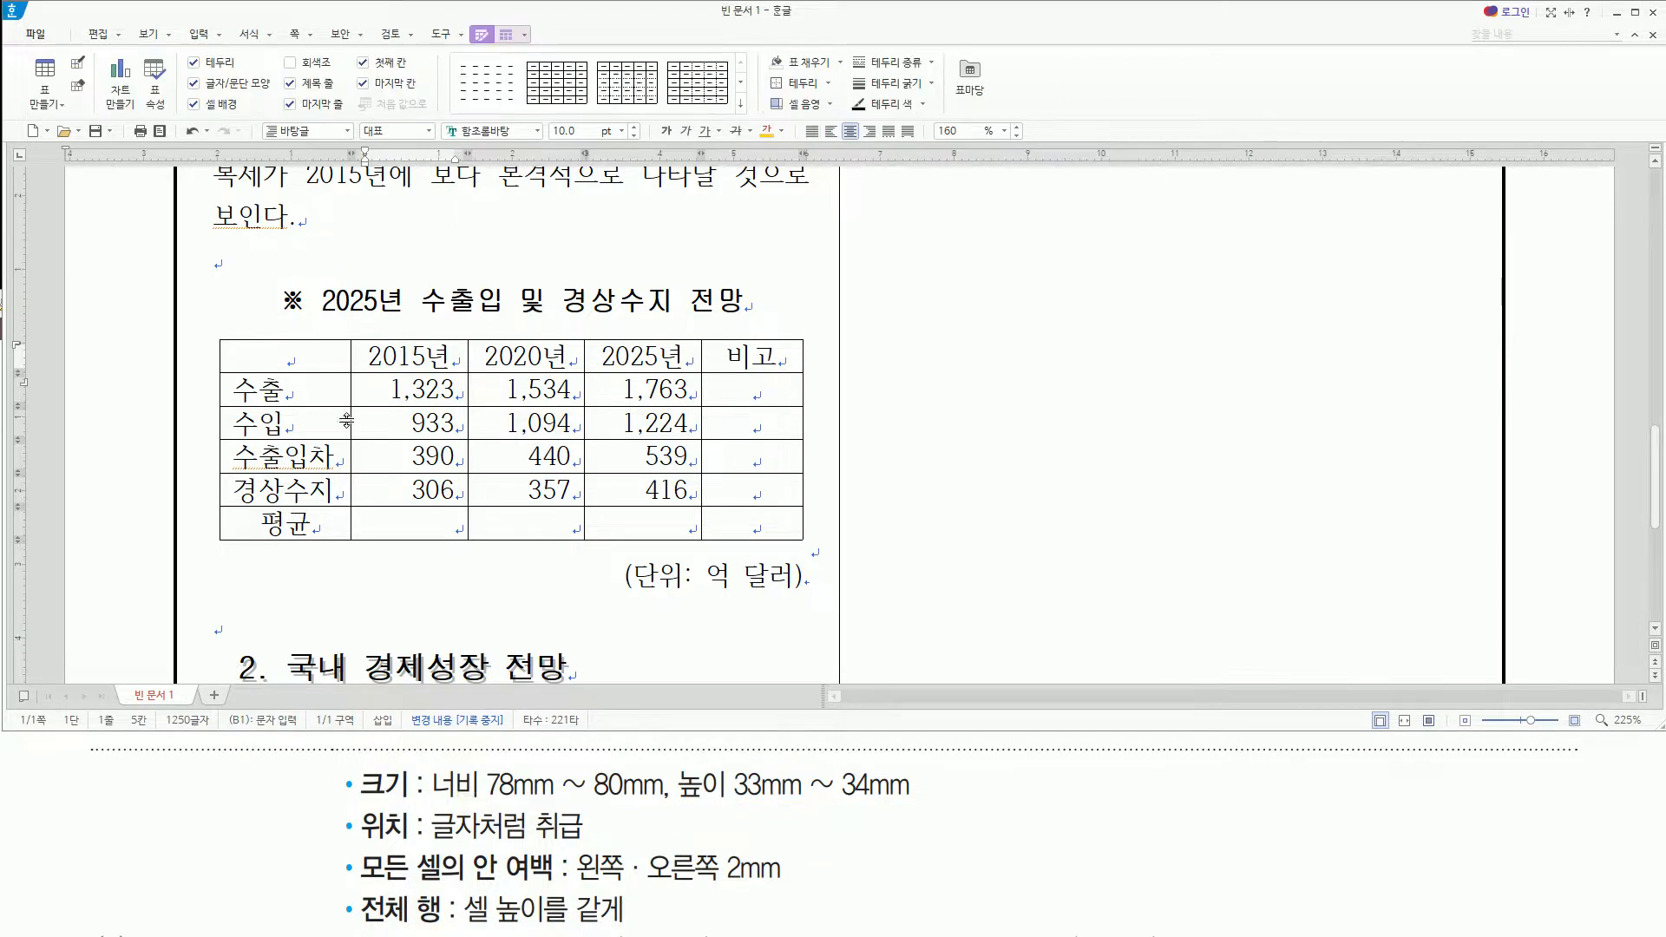
left_click_drag(313, 354, 751, 525)
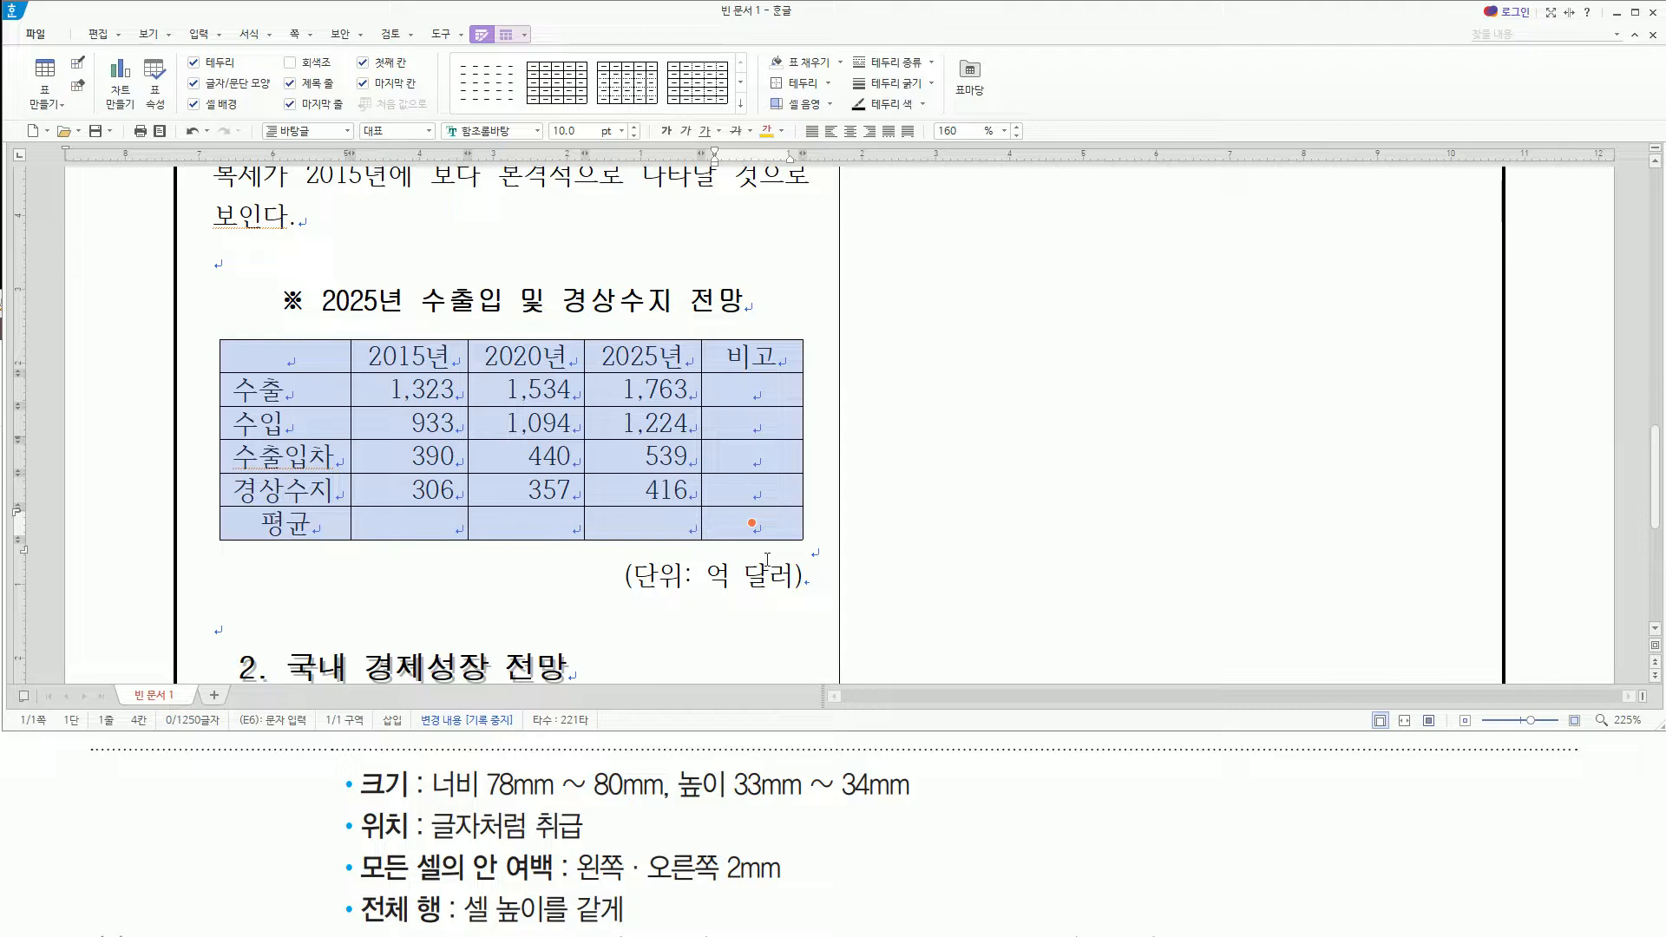
key("ctrl+Down")
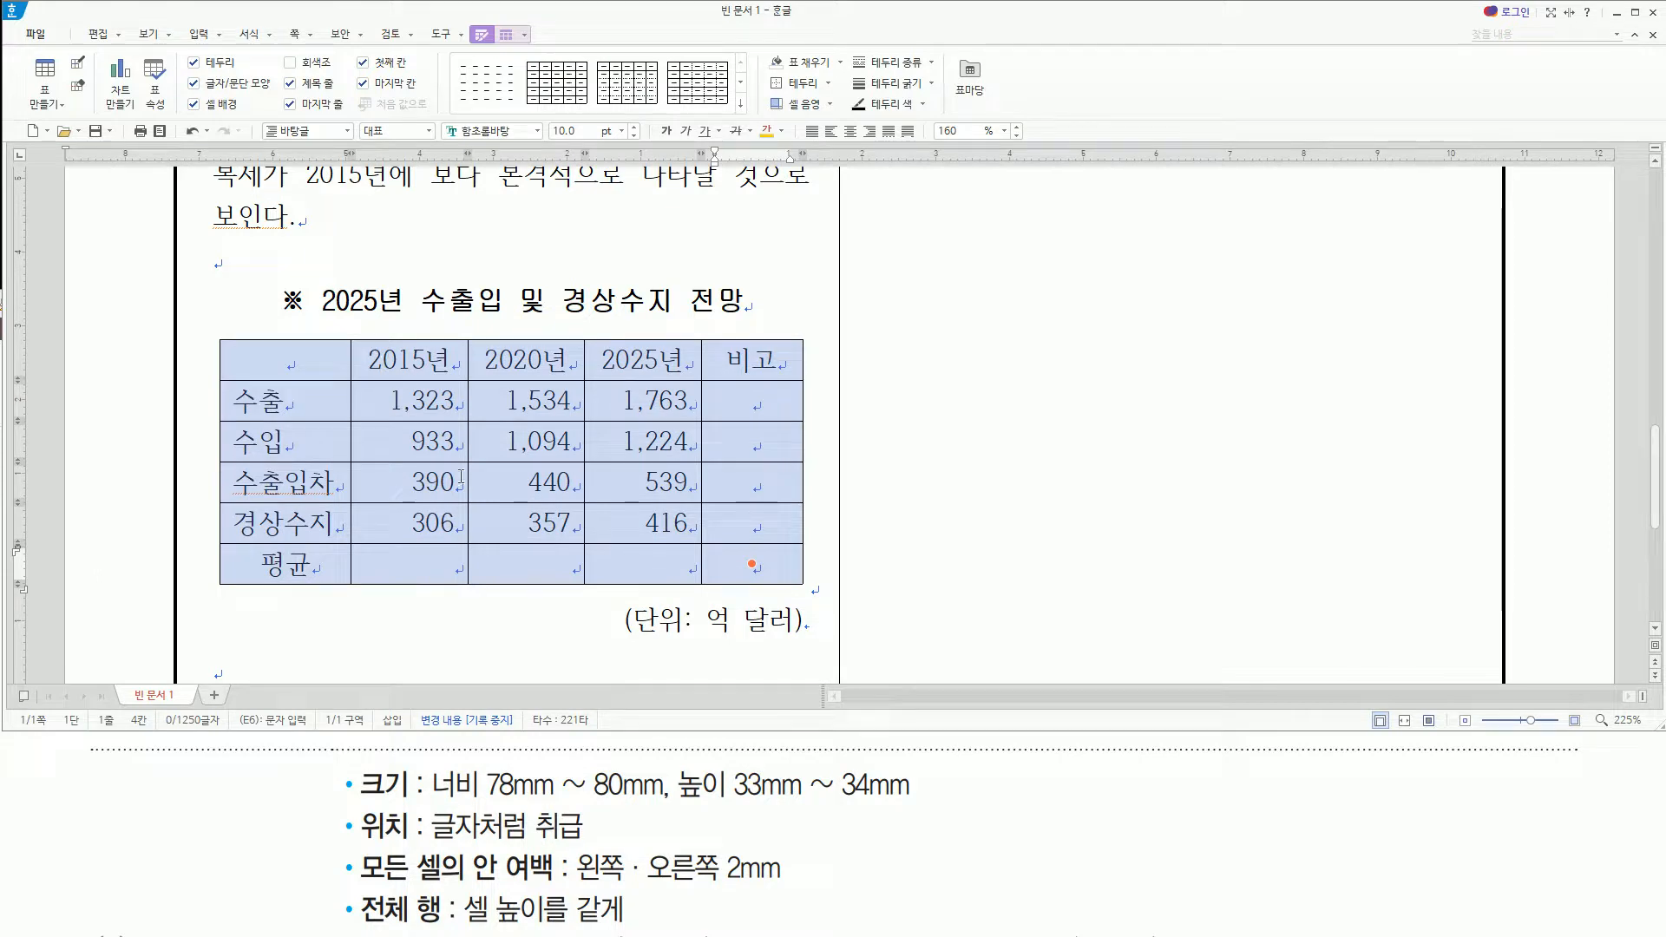
mouse_move(676, 813)
left_mouse_down()
mouse_move(916, 809)
mouse_move(921, 767)
left_mouse_up()
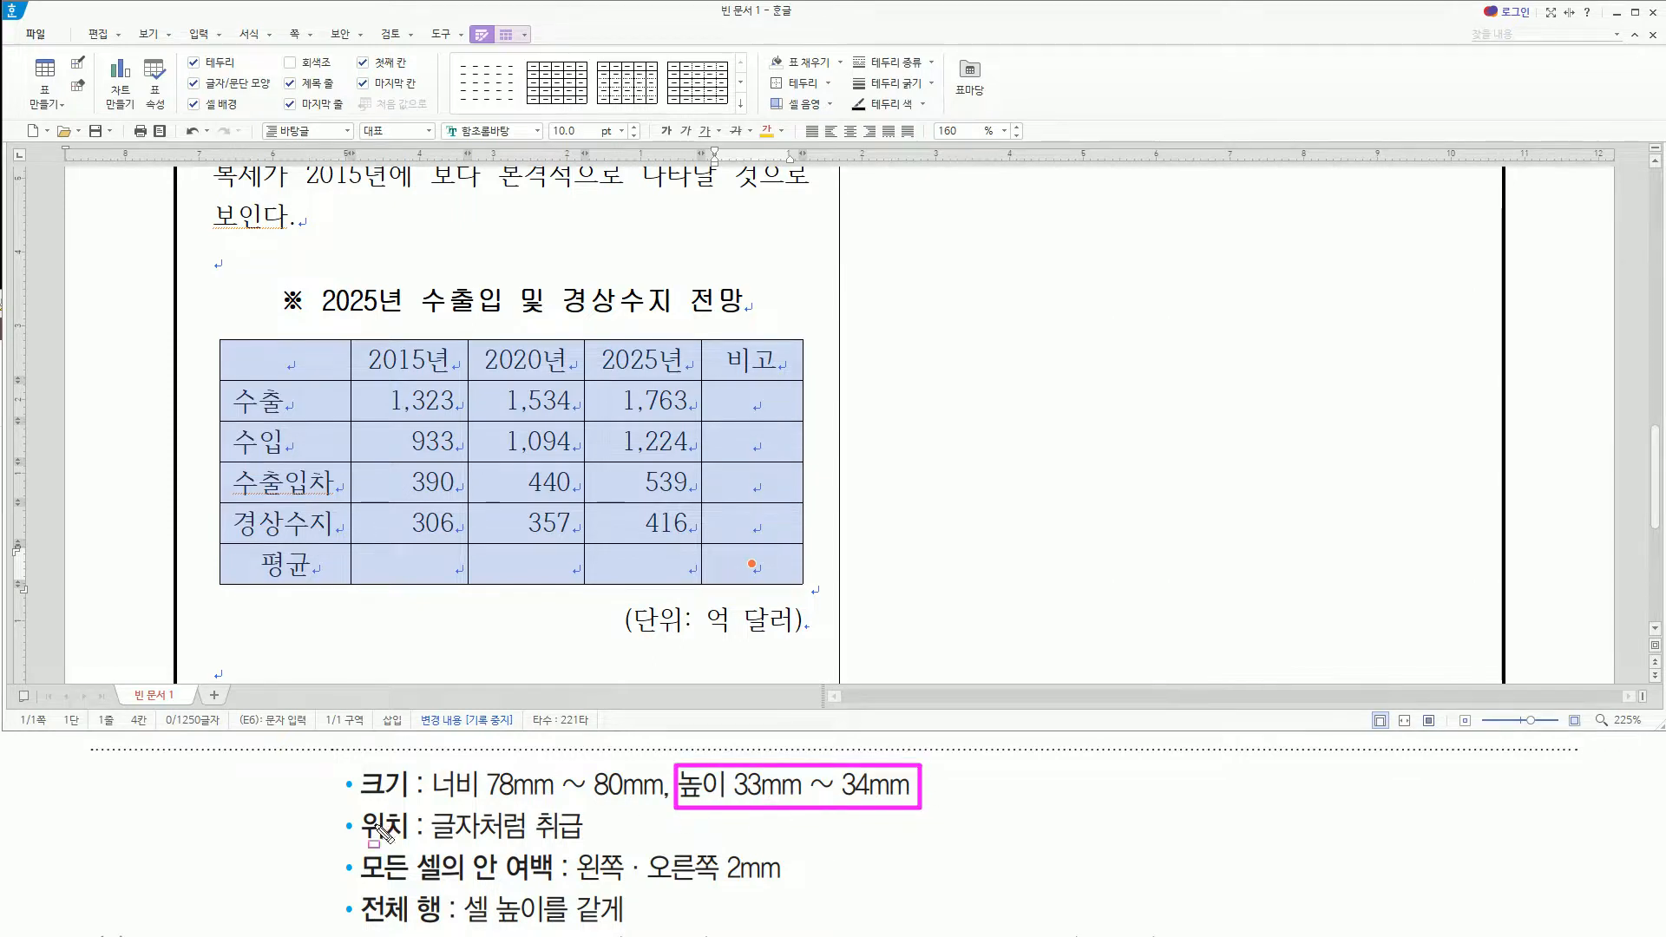
mouse_move(429, 841)
left_mouse_down()
mouse_move(590, 846)
mouse_move(588, 811)
left_mouse_up()
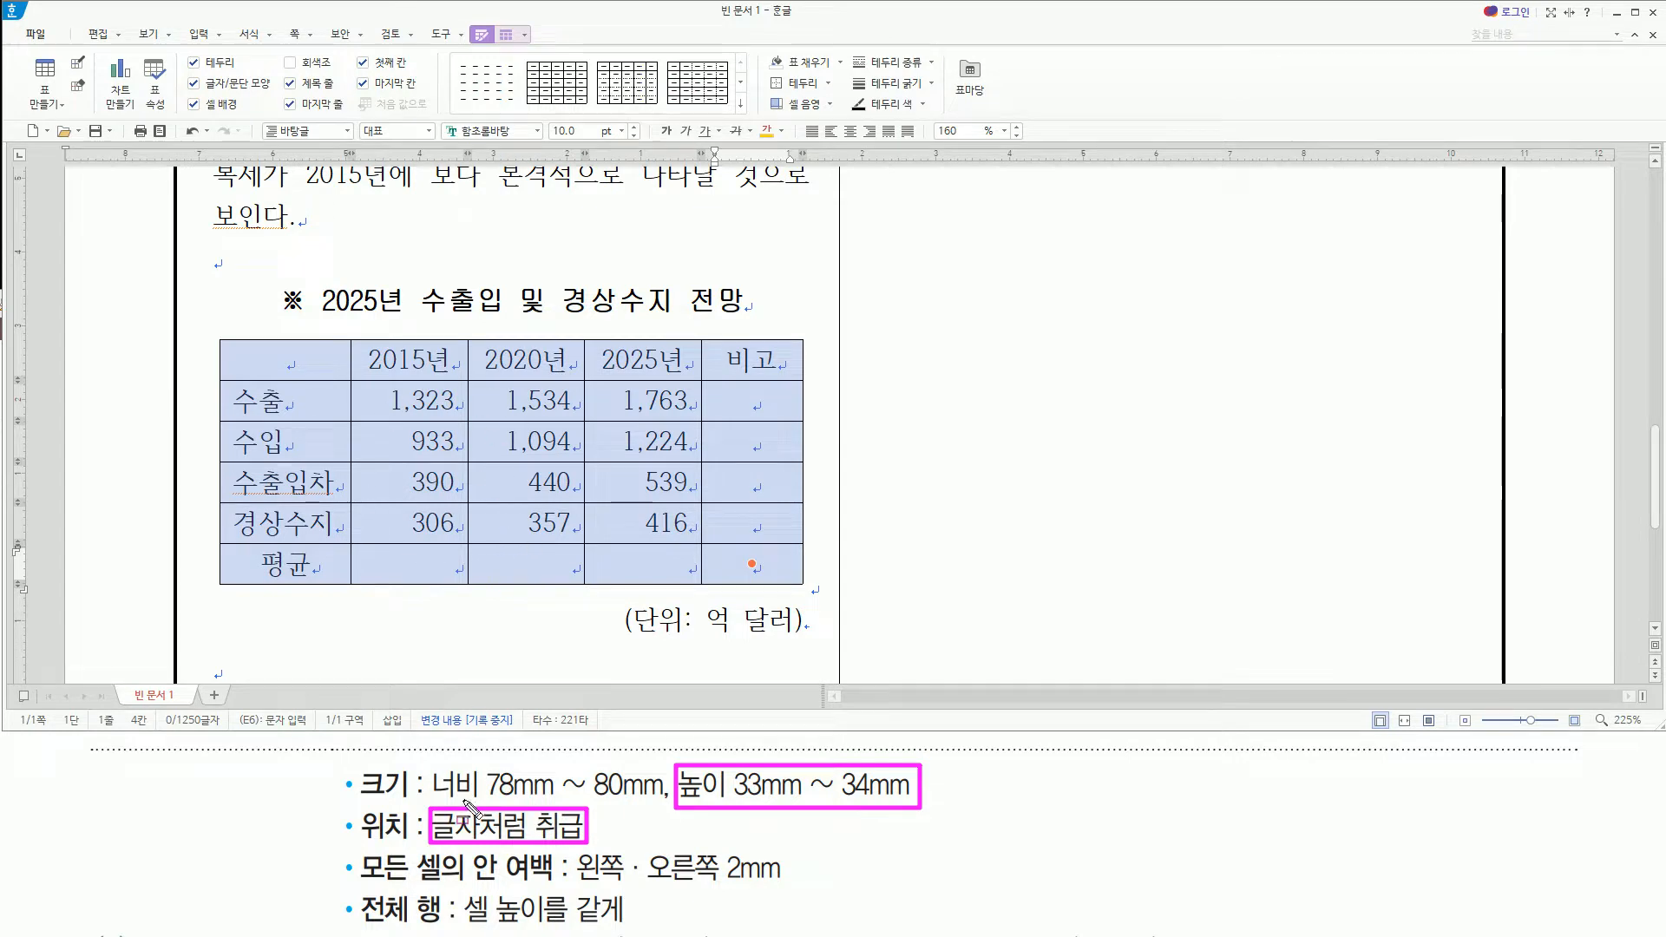
left_click_drag(349, 828, 607, 830)
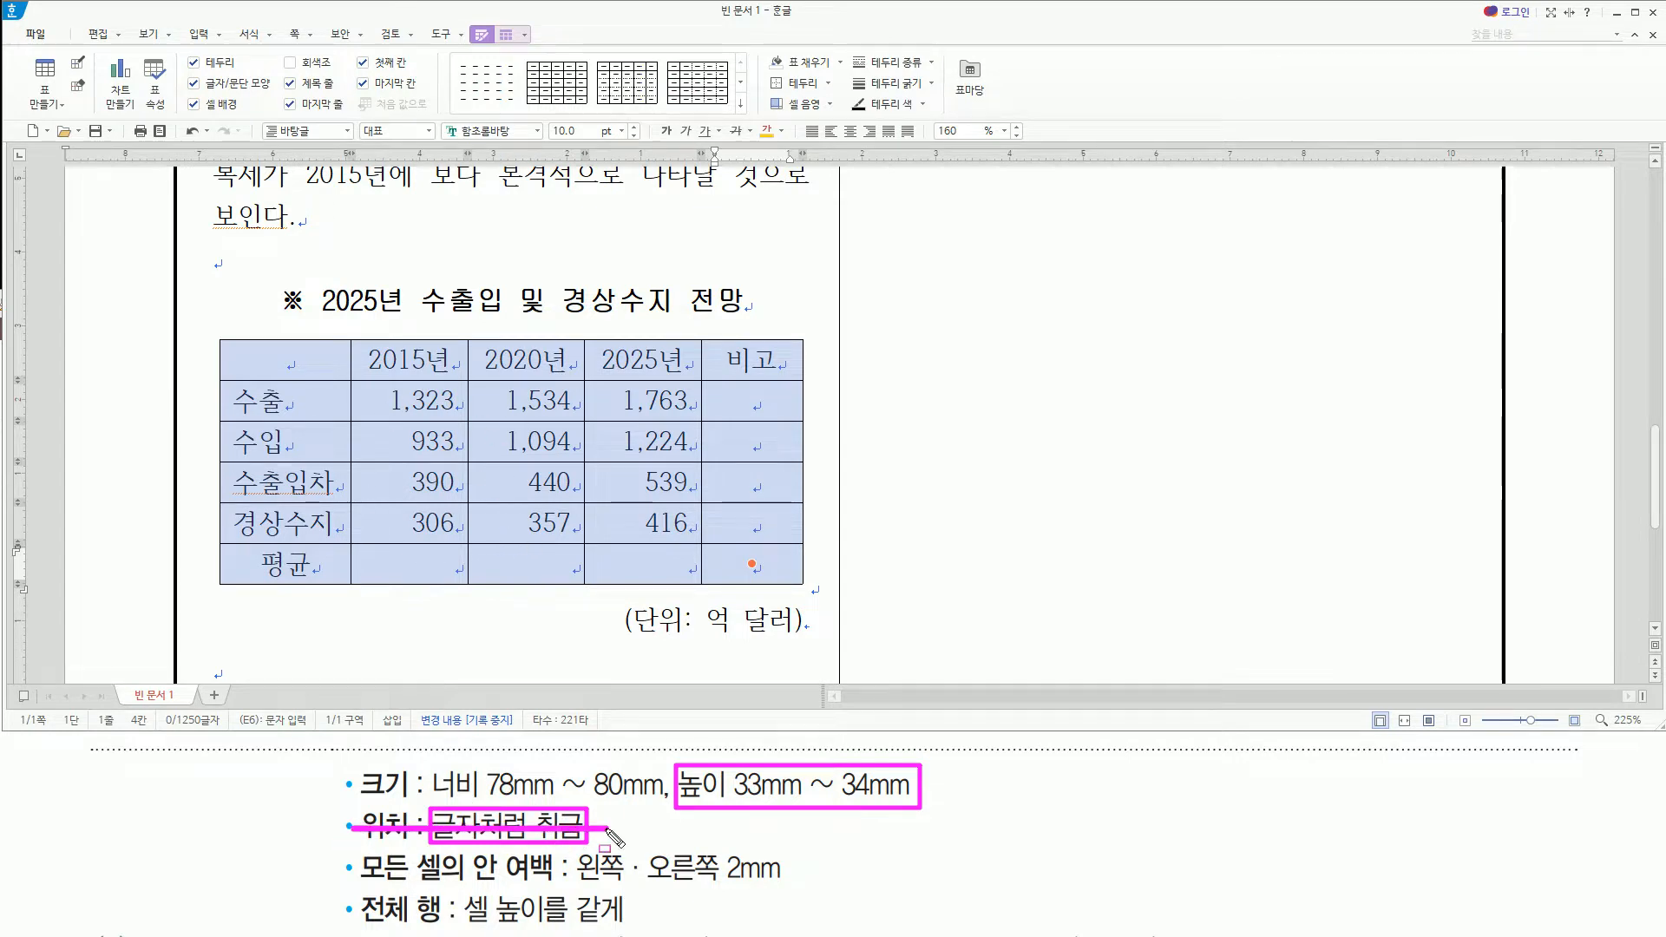
key("Escape")
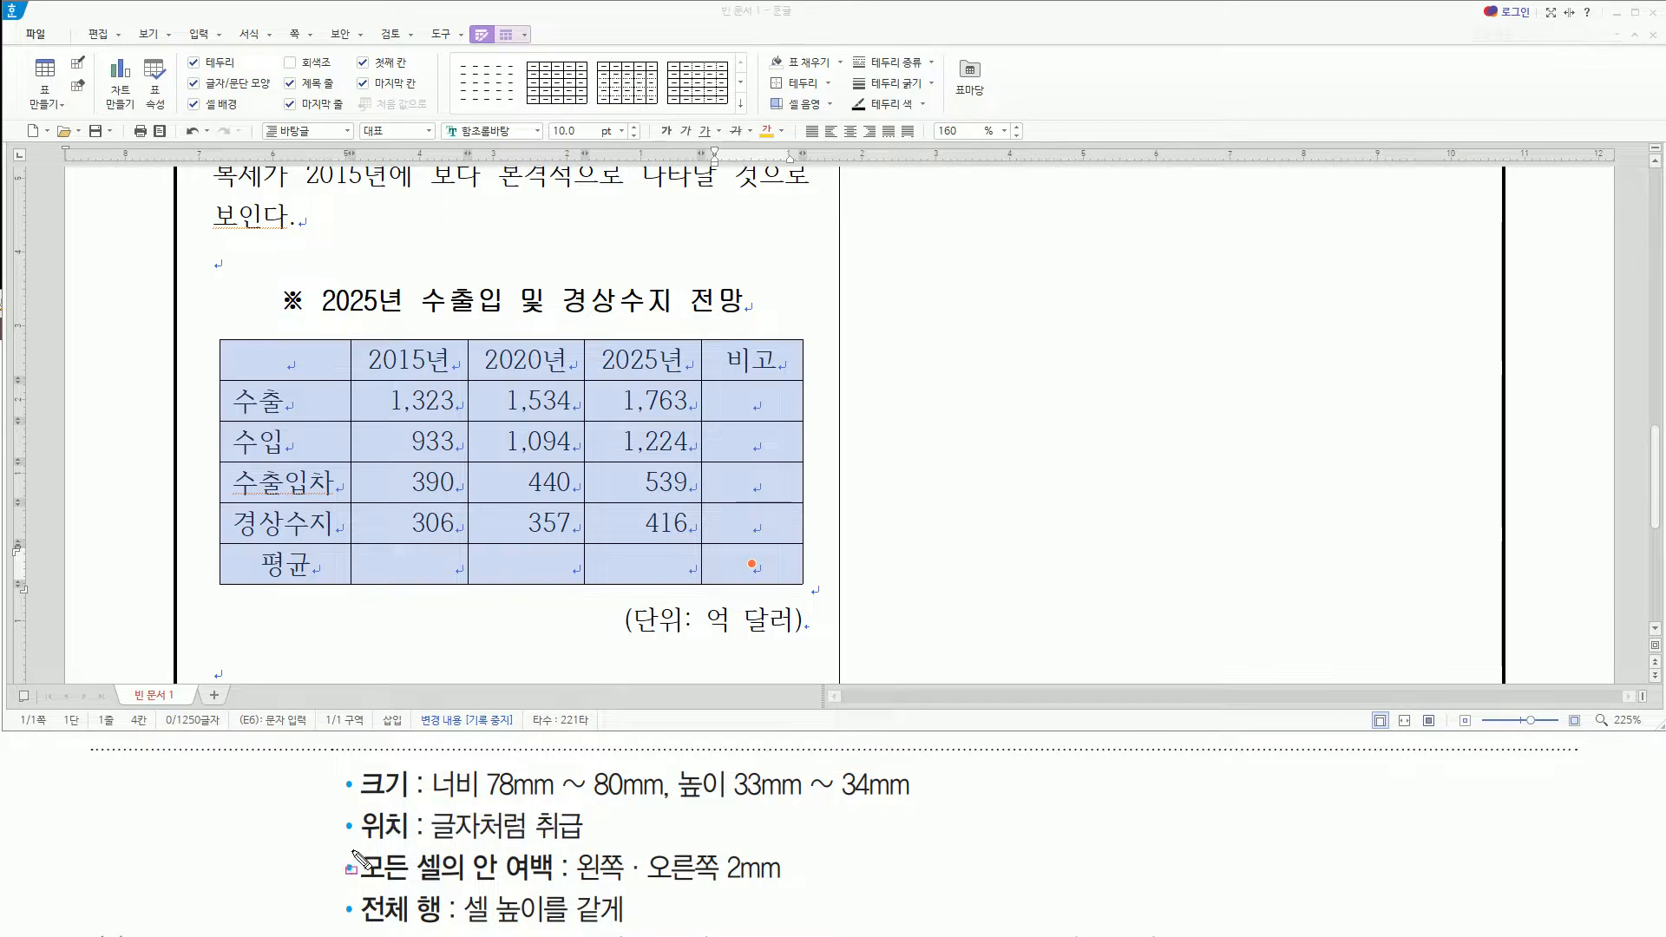
mouse_move(350, 851)
left_mouse_down()
mouse_move(564, 887)
mouse_move(793, 886)
left_mouse_up()
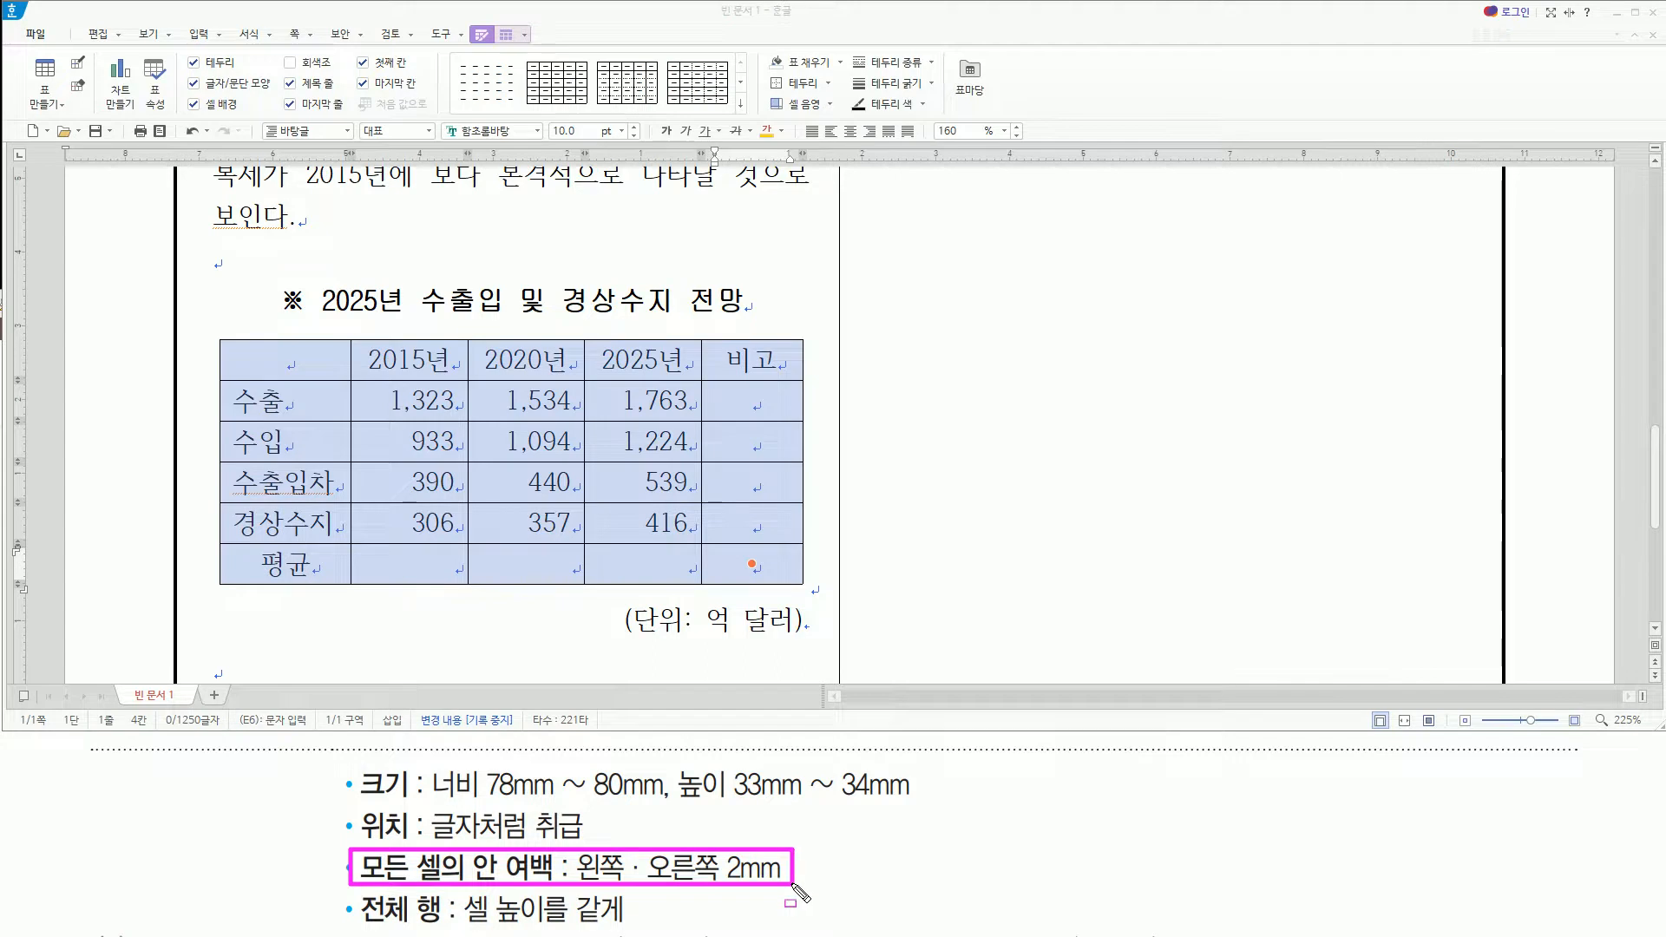
key("Escape")
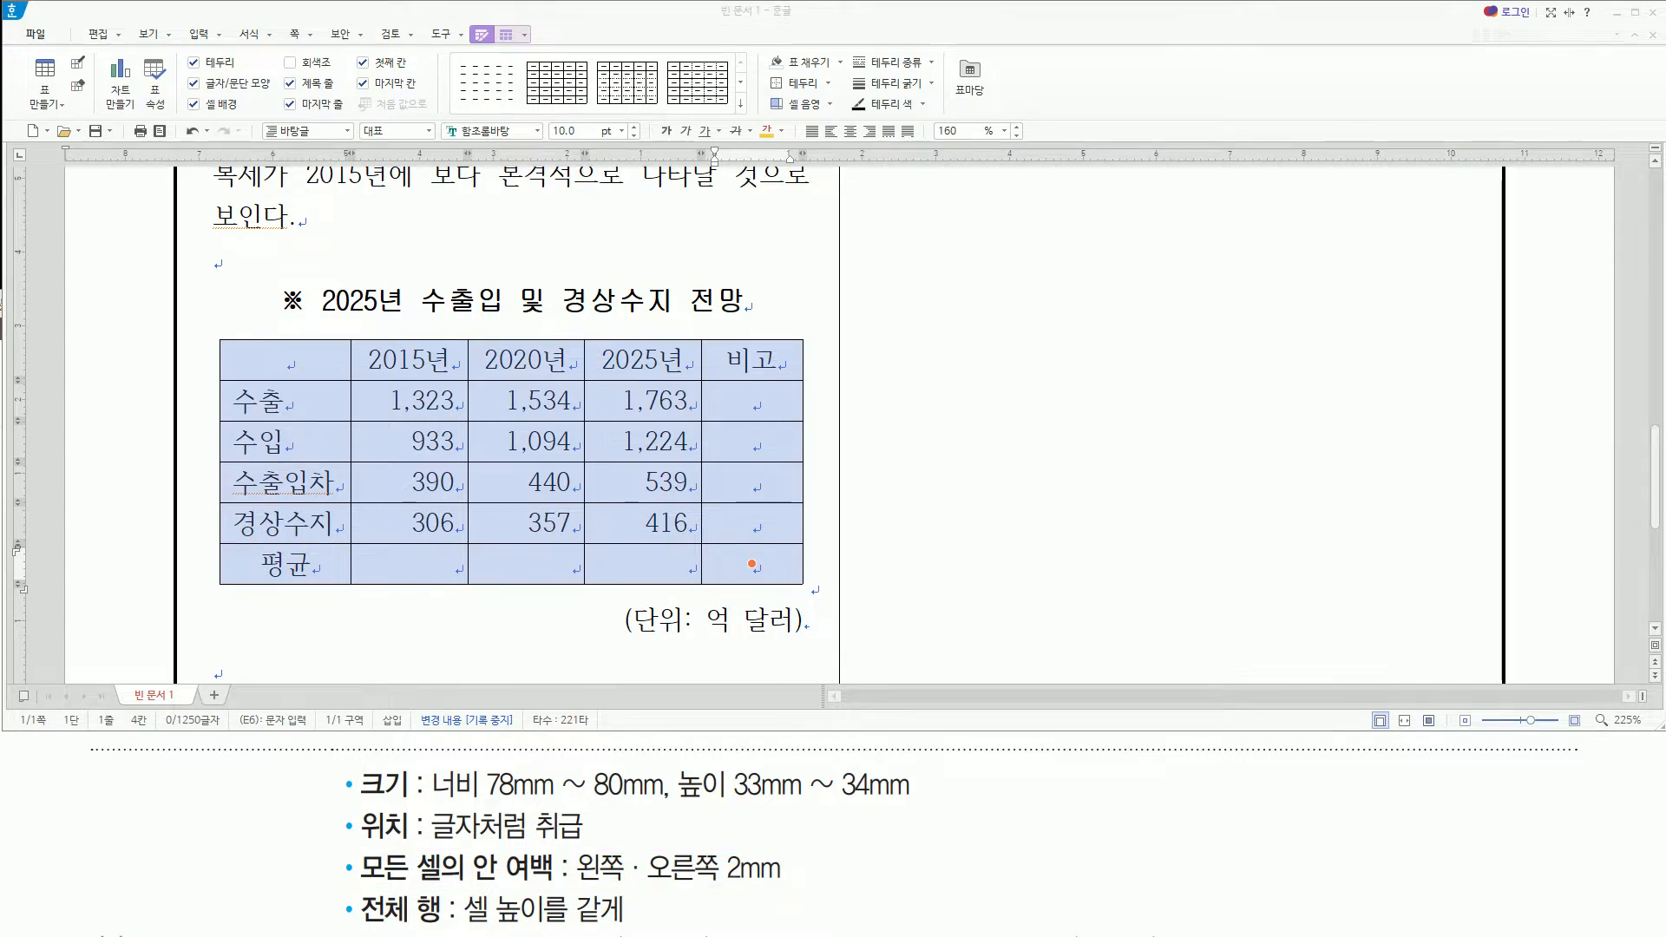
key("alt+Tab")
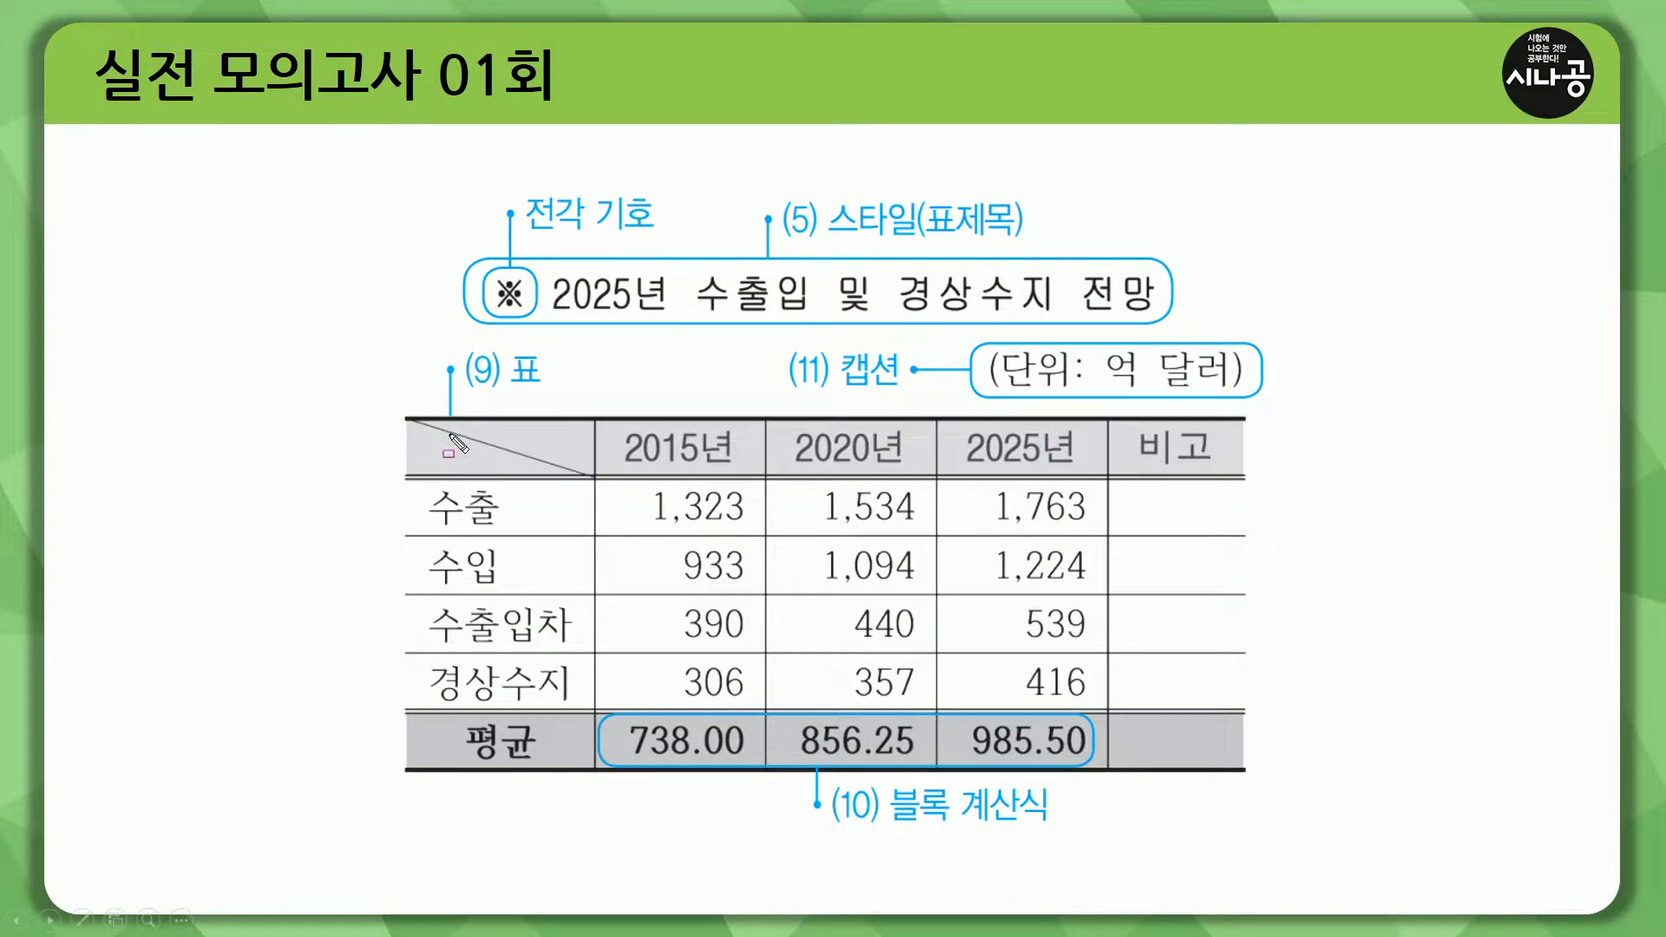
mouse_move(988, 789)
left_mouse_down()
mouse_move(1227, 863)
mouse_move(1245, 850)
left_mouse_up()
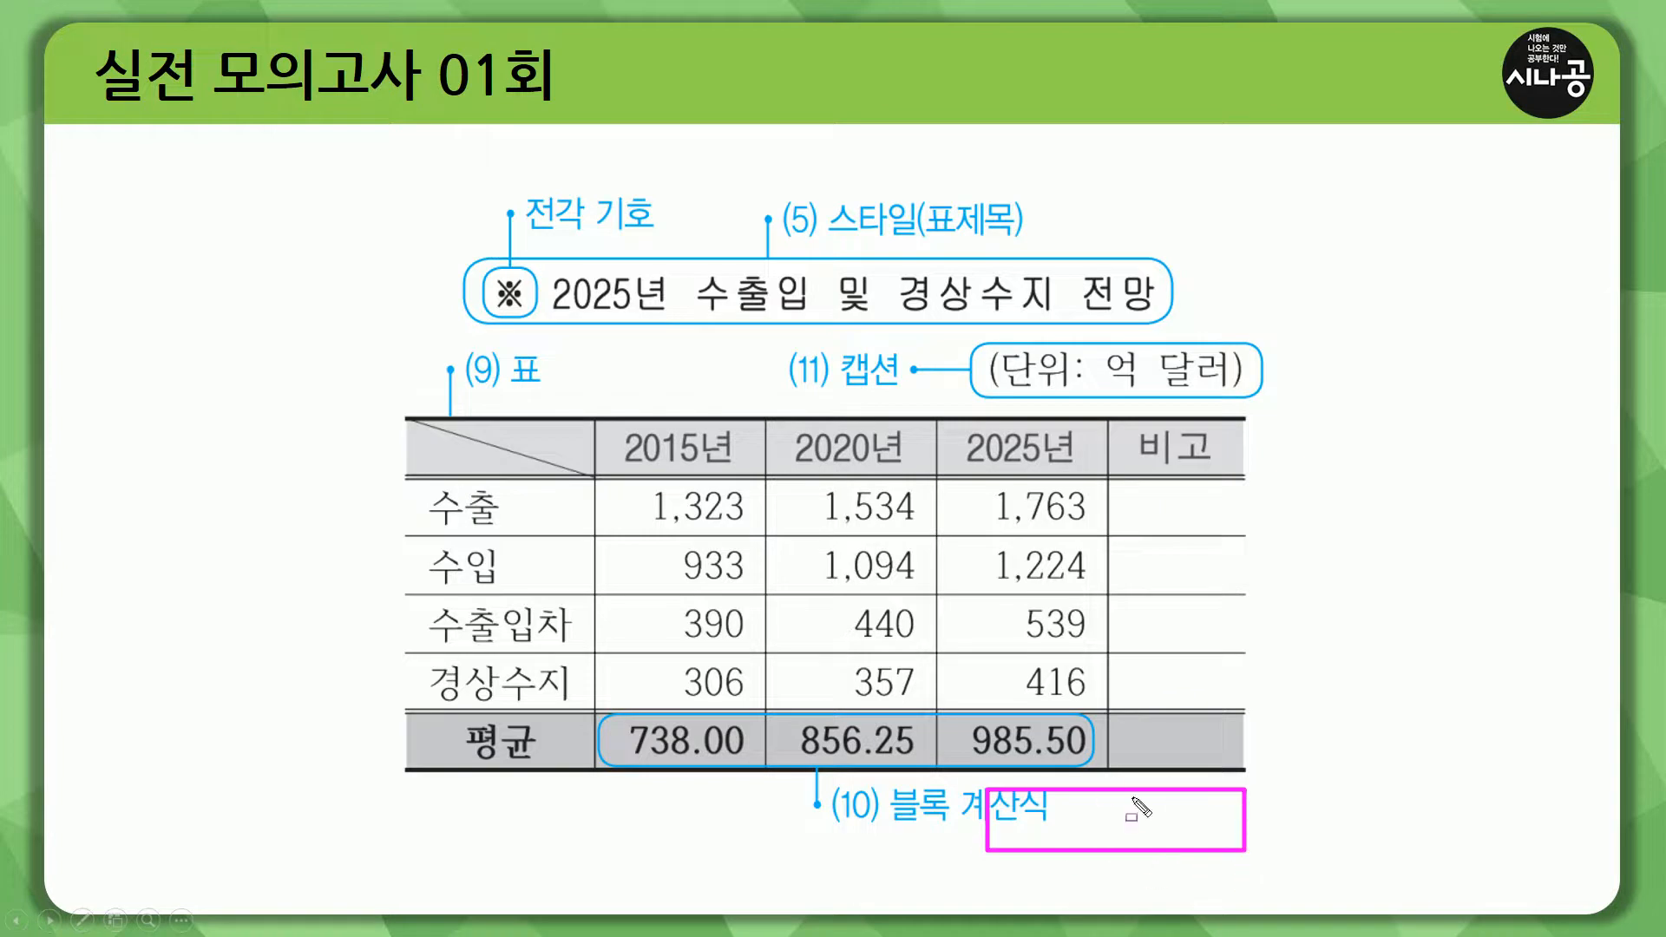
mouse_move(979, 347)
left_mouse_down()
mouse_move(1164, 399)
mouse_move(1257, 400)
left_mouse_up()
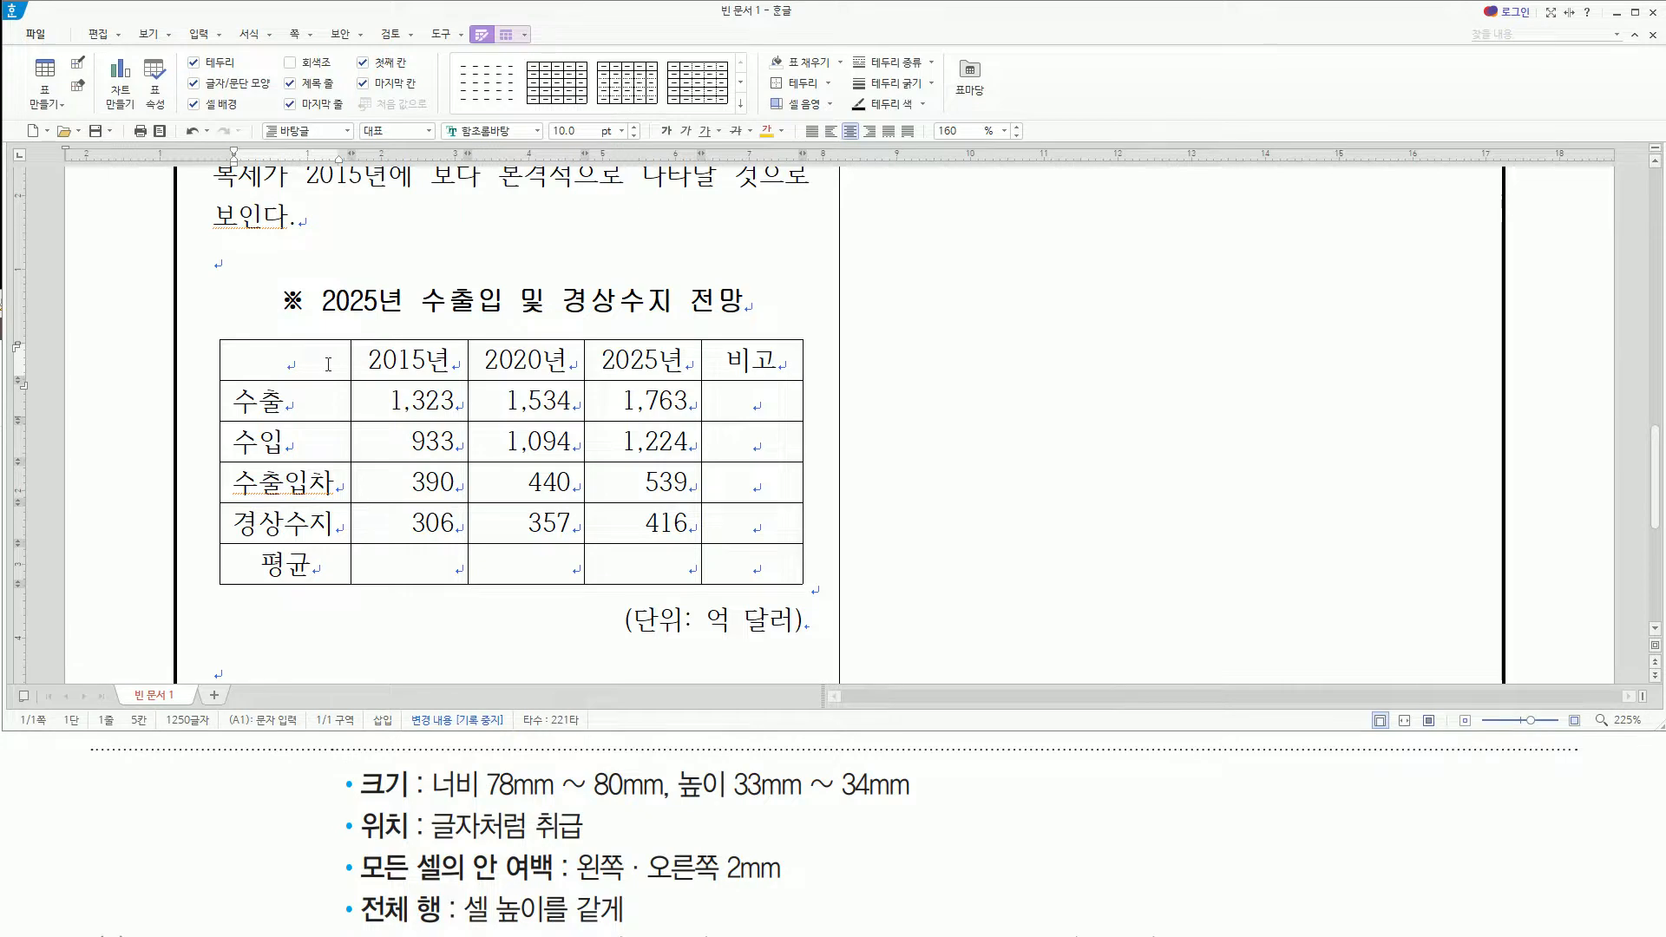
Open the table's properties and set 모든 셀의 안 여백 to 2 mm for both 왼쪽 and 오른쪽
key("ctrl+n")
key("k")
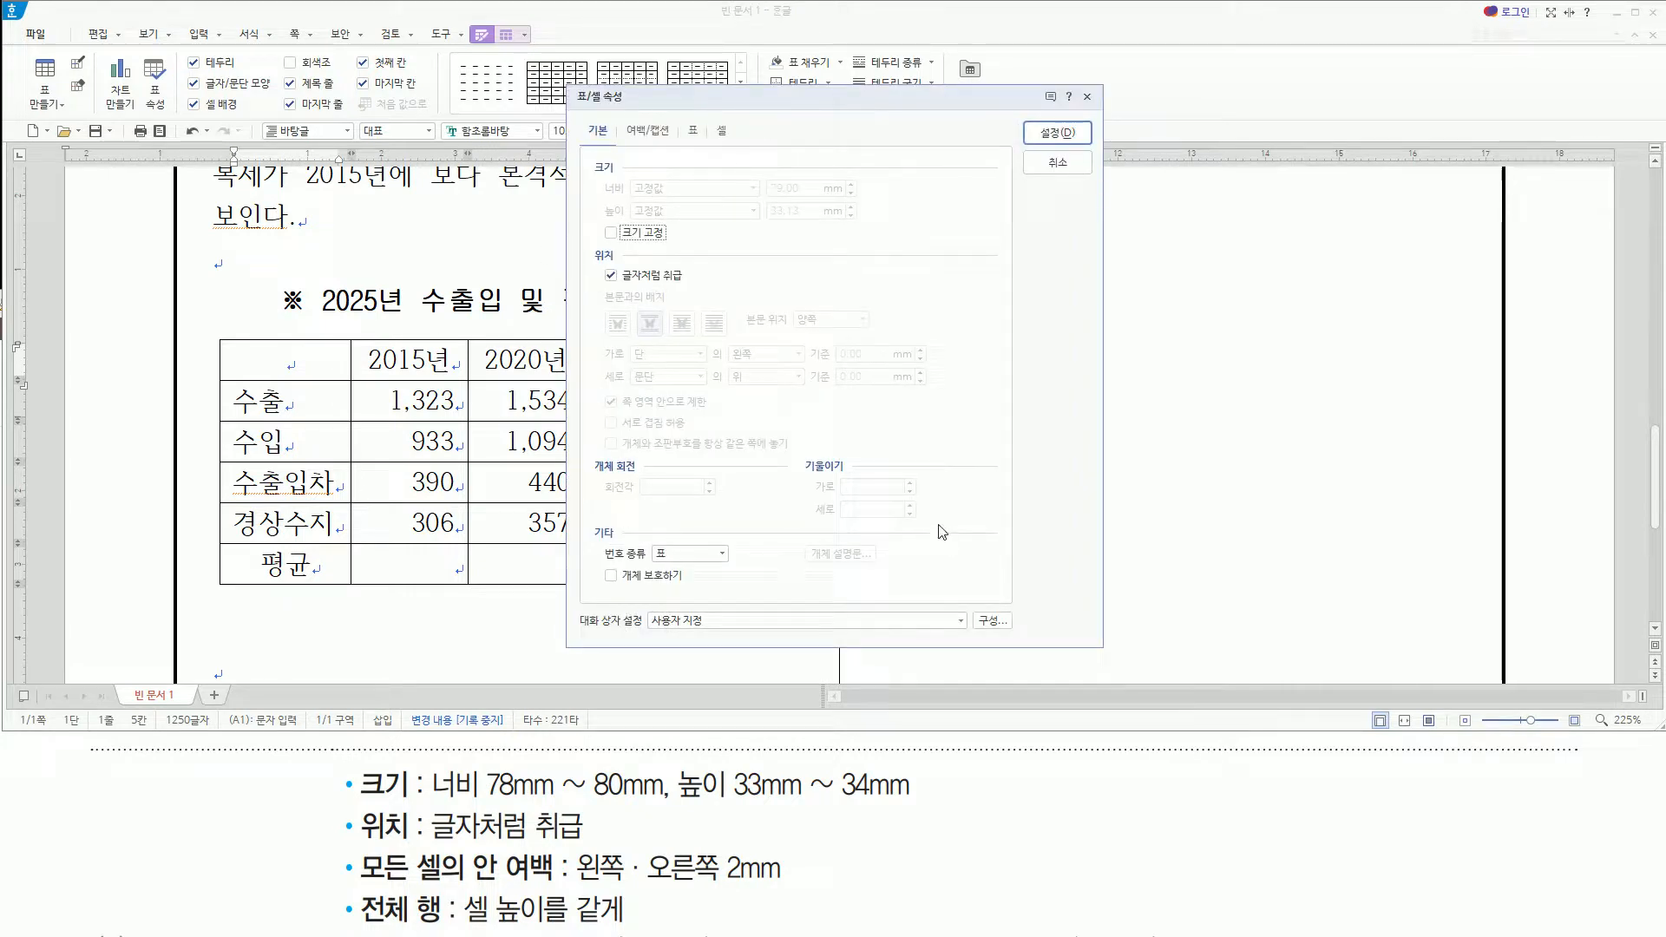
mouse_move(363, 843)
left_mouse_down()
mouse_move(656, 889)
mouse_move(794, 889)
left_mouse_up()
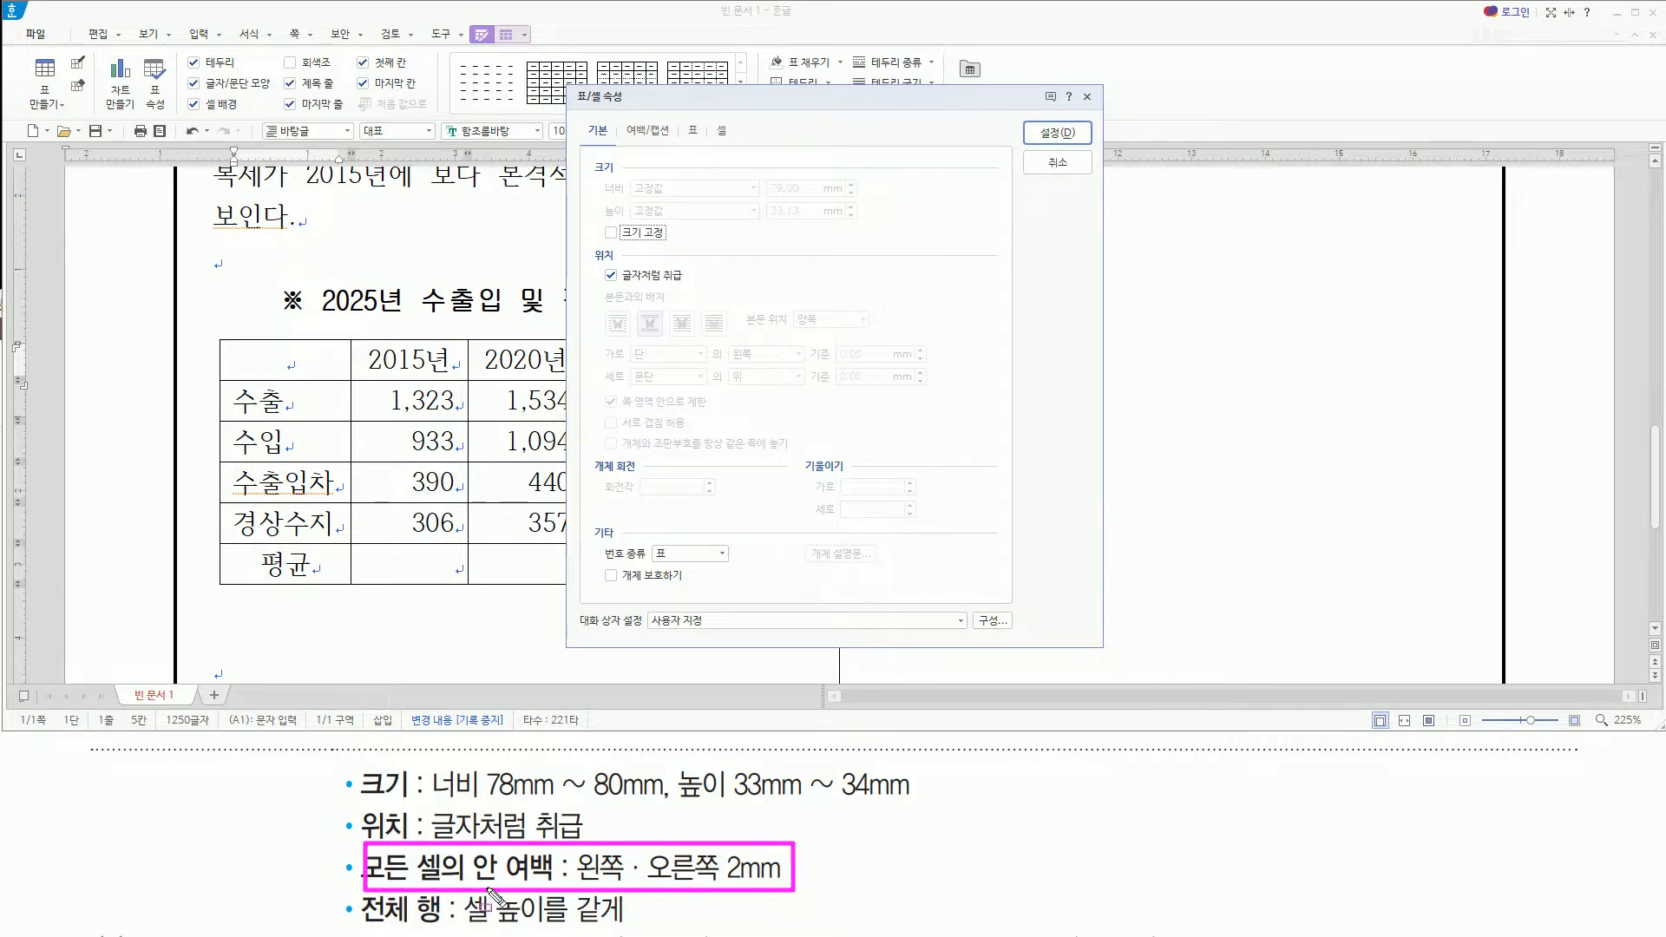
left_click_drag(680, 116, 705, 143)
key("Escape")
left_click(693, 131)
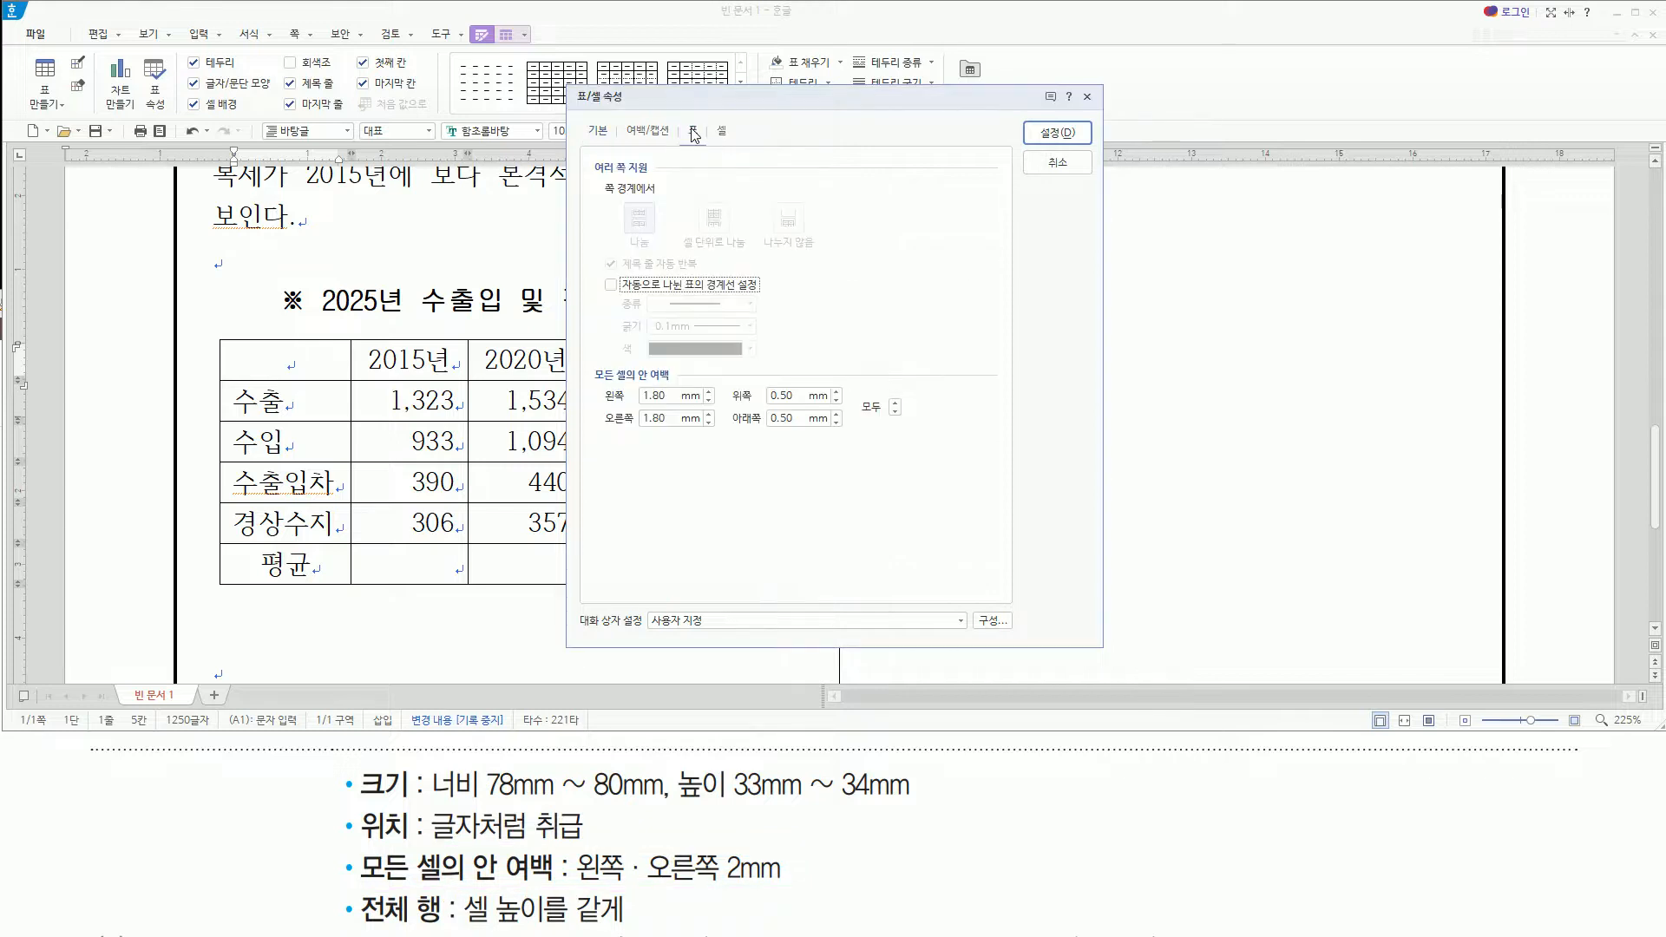
left_click_drag(680, 115, 710, 153)
mouse_move(577, 379)
left_mouse_down()
mouse_move(685, 385)
mouse_move(877, 444)
mouse_move(921, 440)
left_mouse_up()
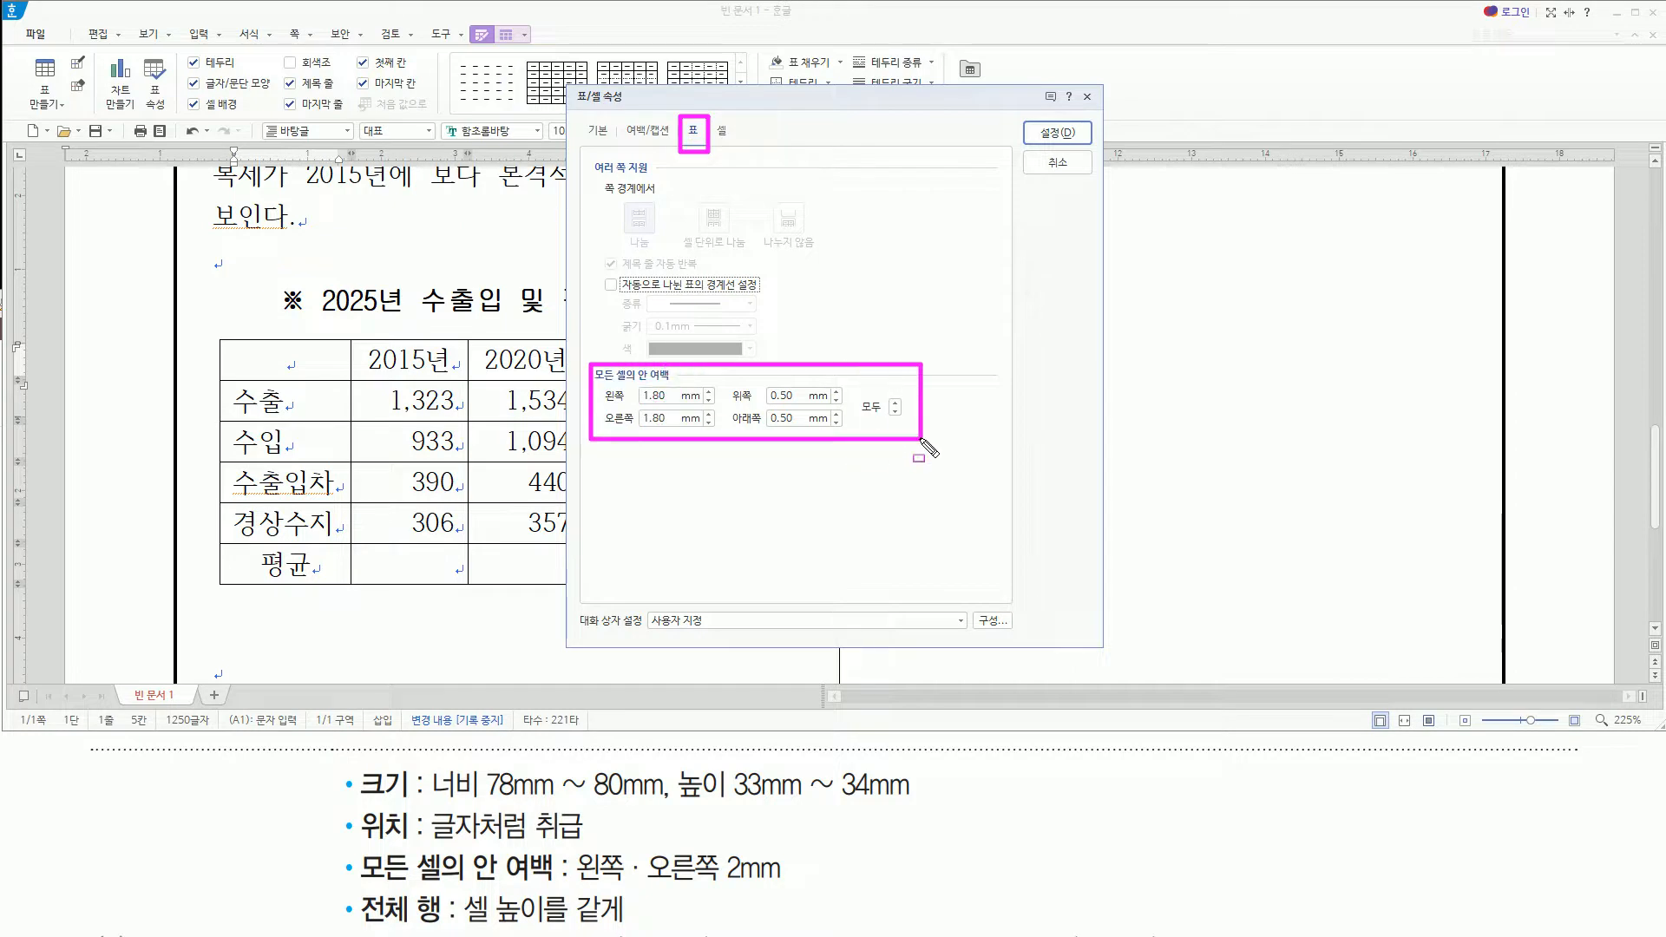
key("Escape")
left_click(709, 395)
left_click(709, 395)
left_click(709, 415)
left_click(709, 415)
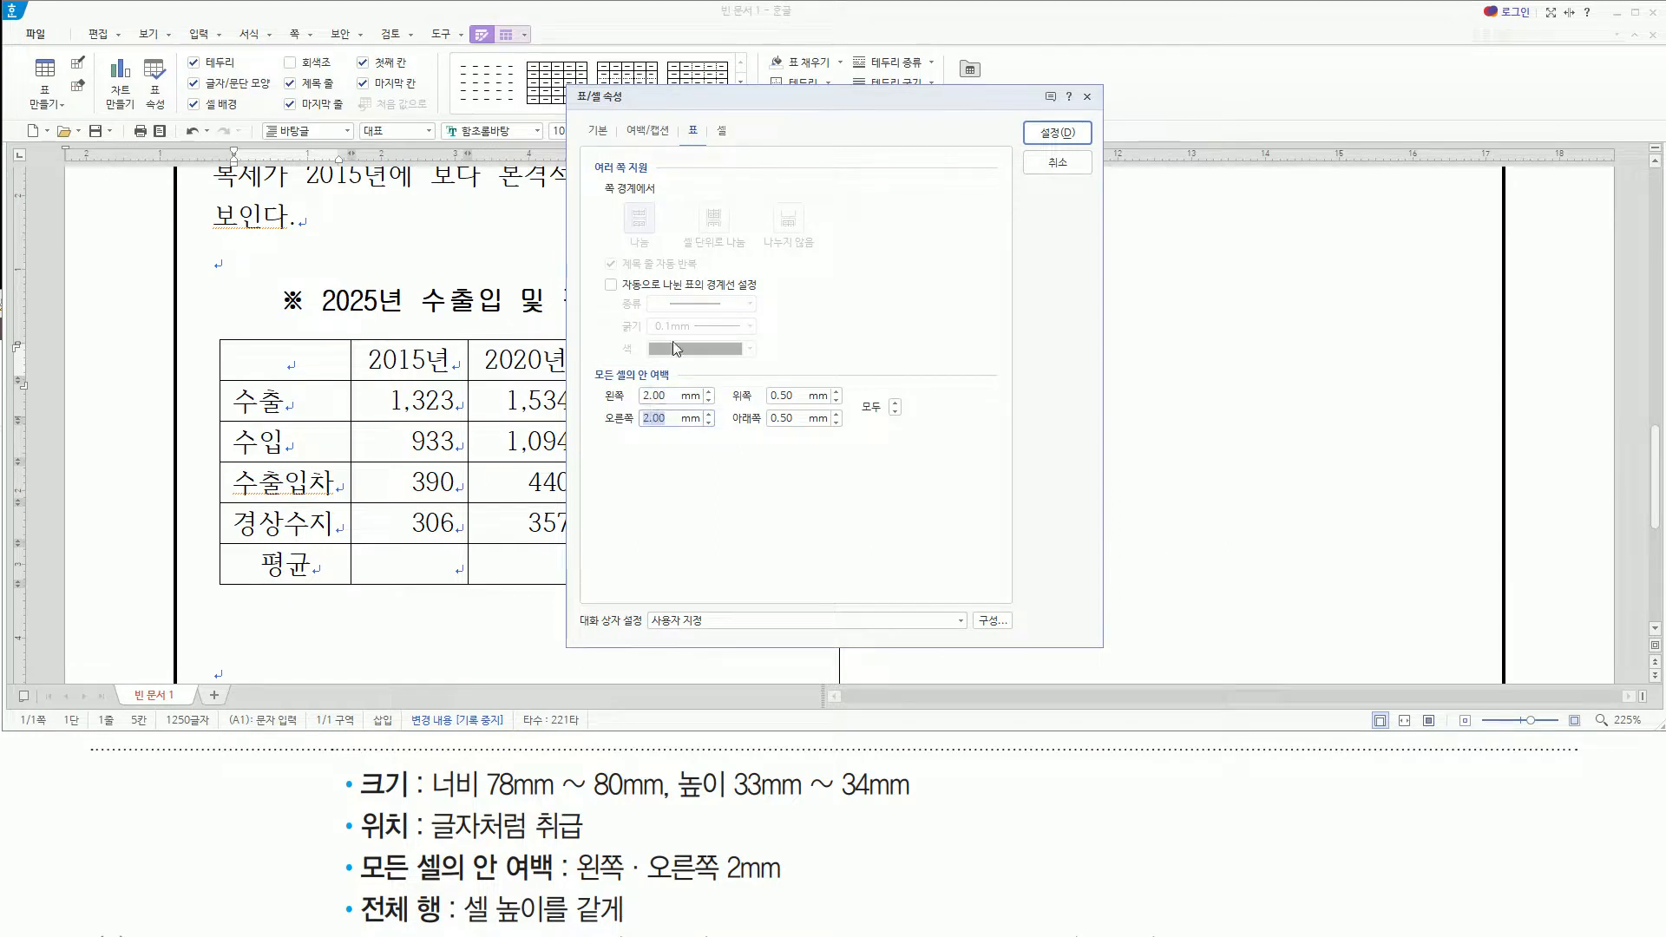
Set the table's caption position to 위 in the table properties
left_click_drag(618, 116, 670, 142)
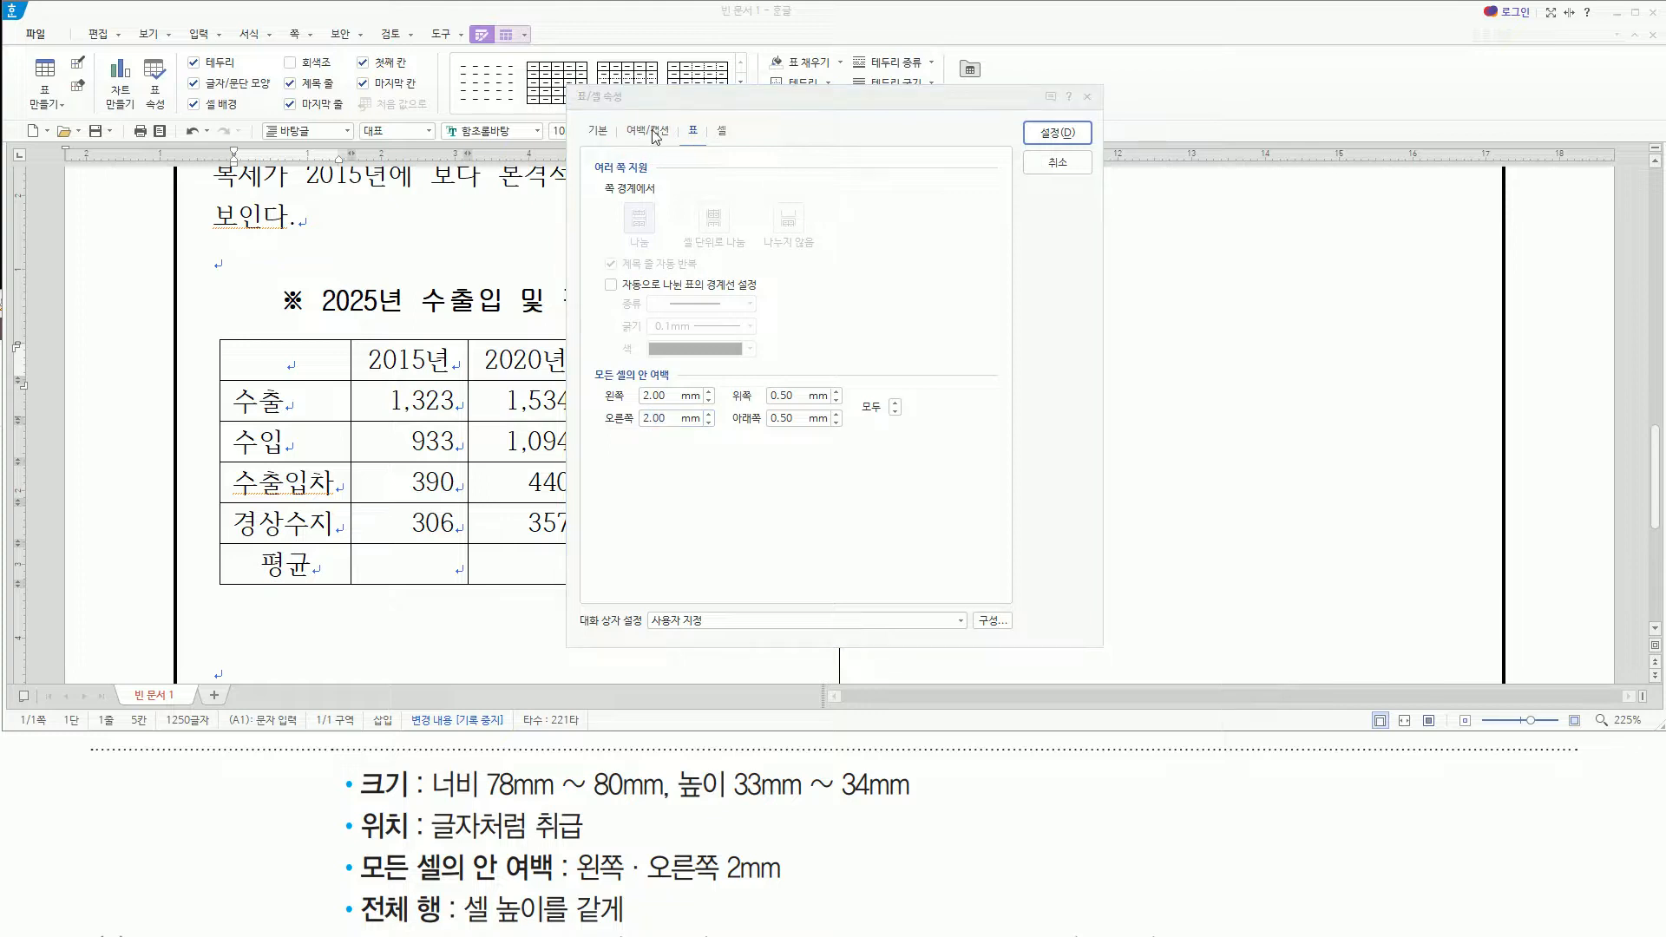
left_click(655, 137)
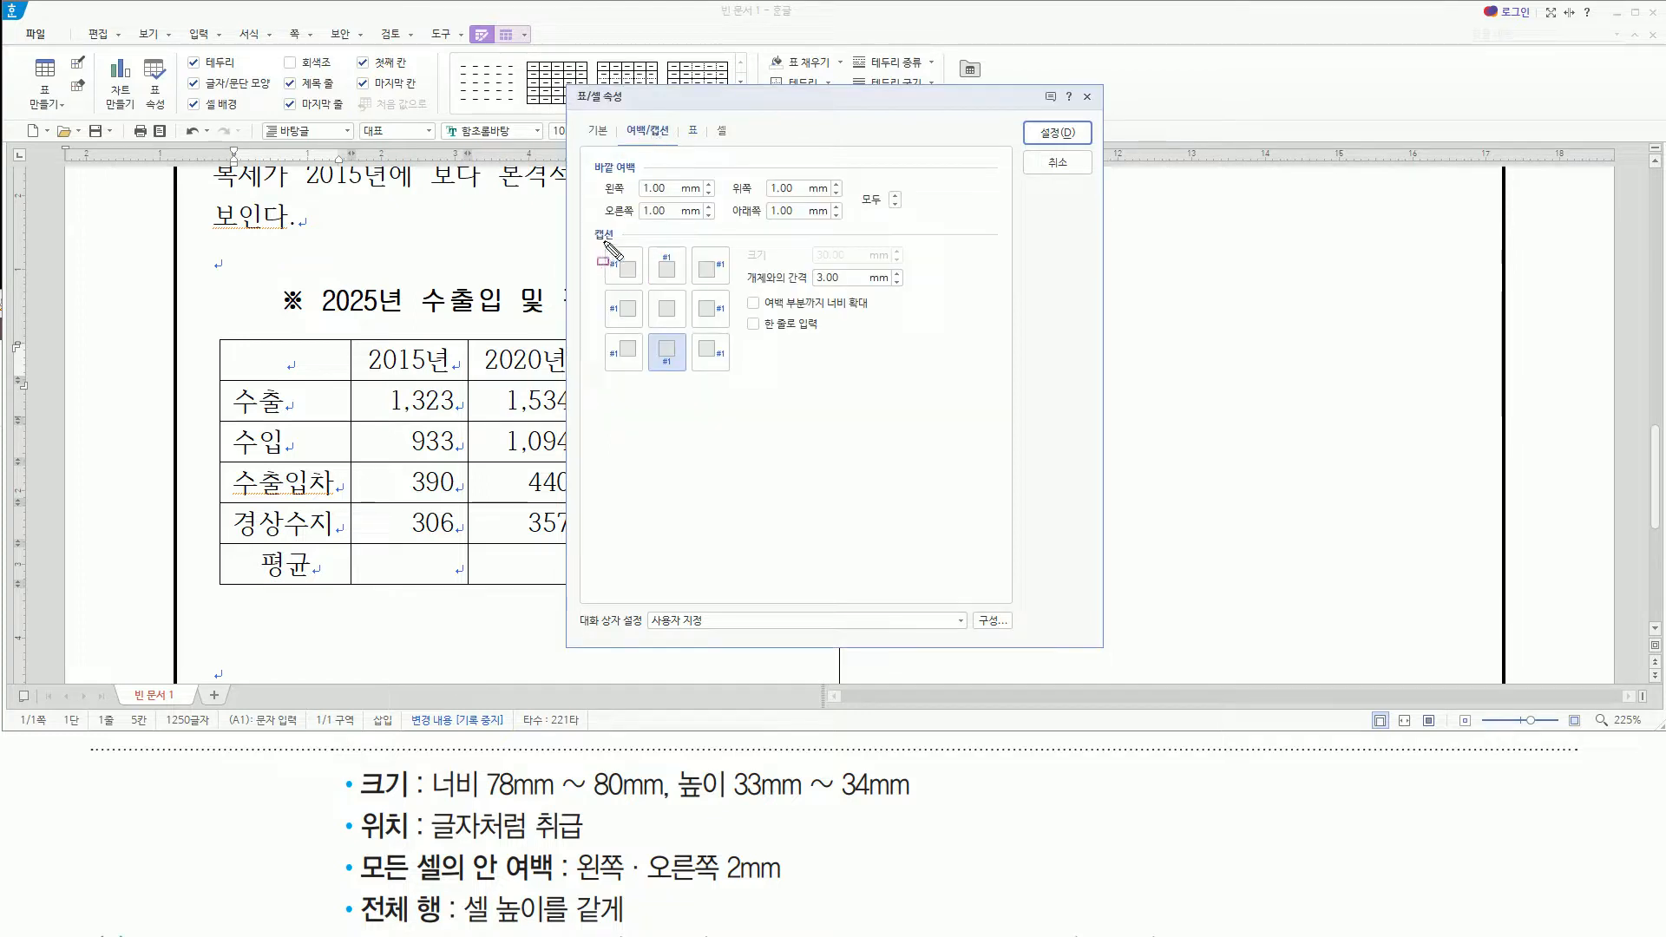
left_click_drag(588, 221, 748, 385)
left_click_drag(653, 335, 679, 368)
left_click_drag(651, 248, 684, 280)
key("Escape")
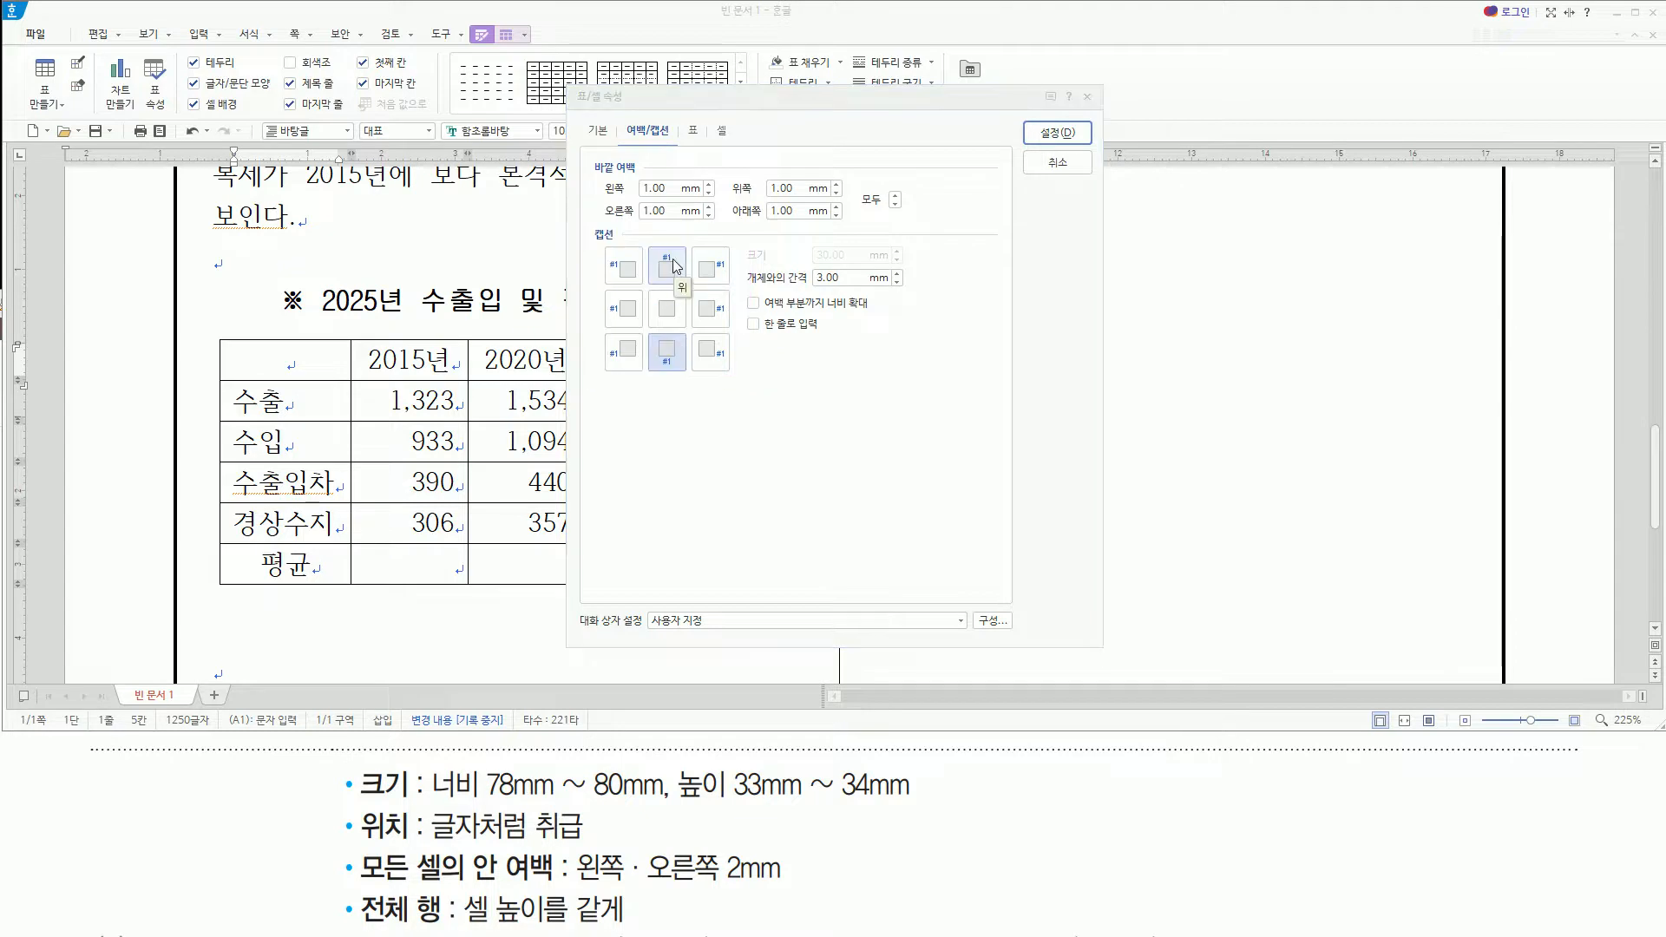
left_click(674, 268)
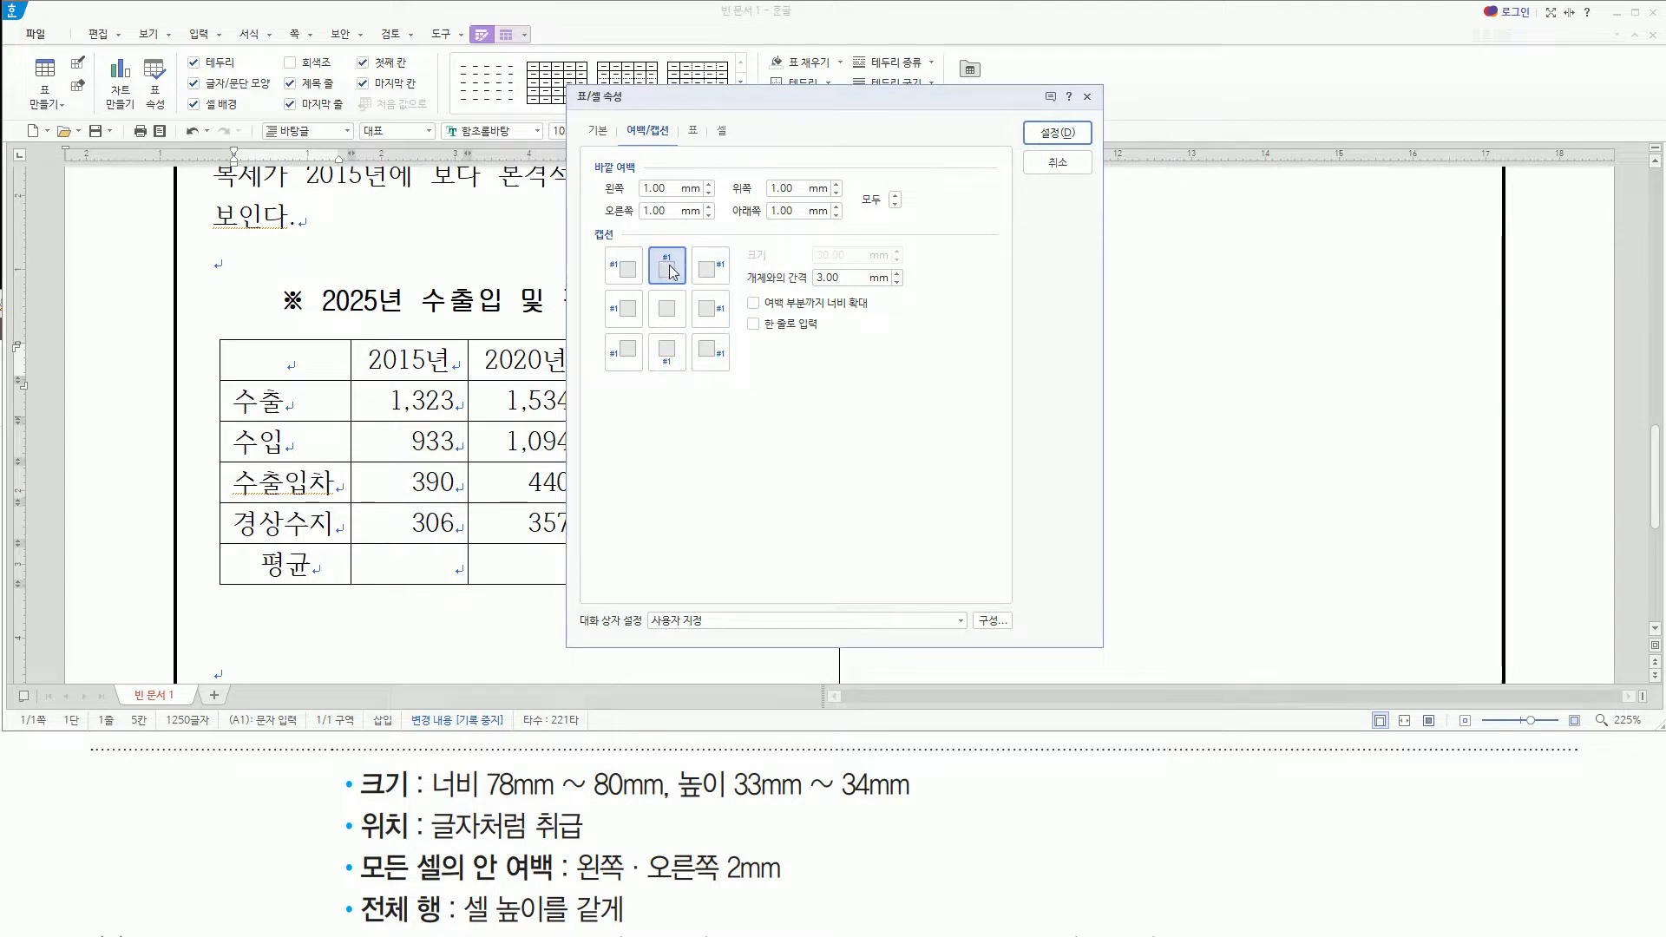
Apply the table properties with the 2 mm inner cell margins and the caption placed above the table
left_click(1051, 139)
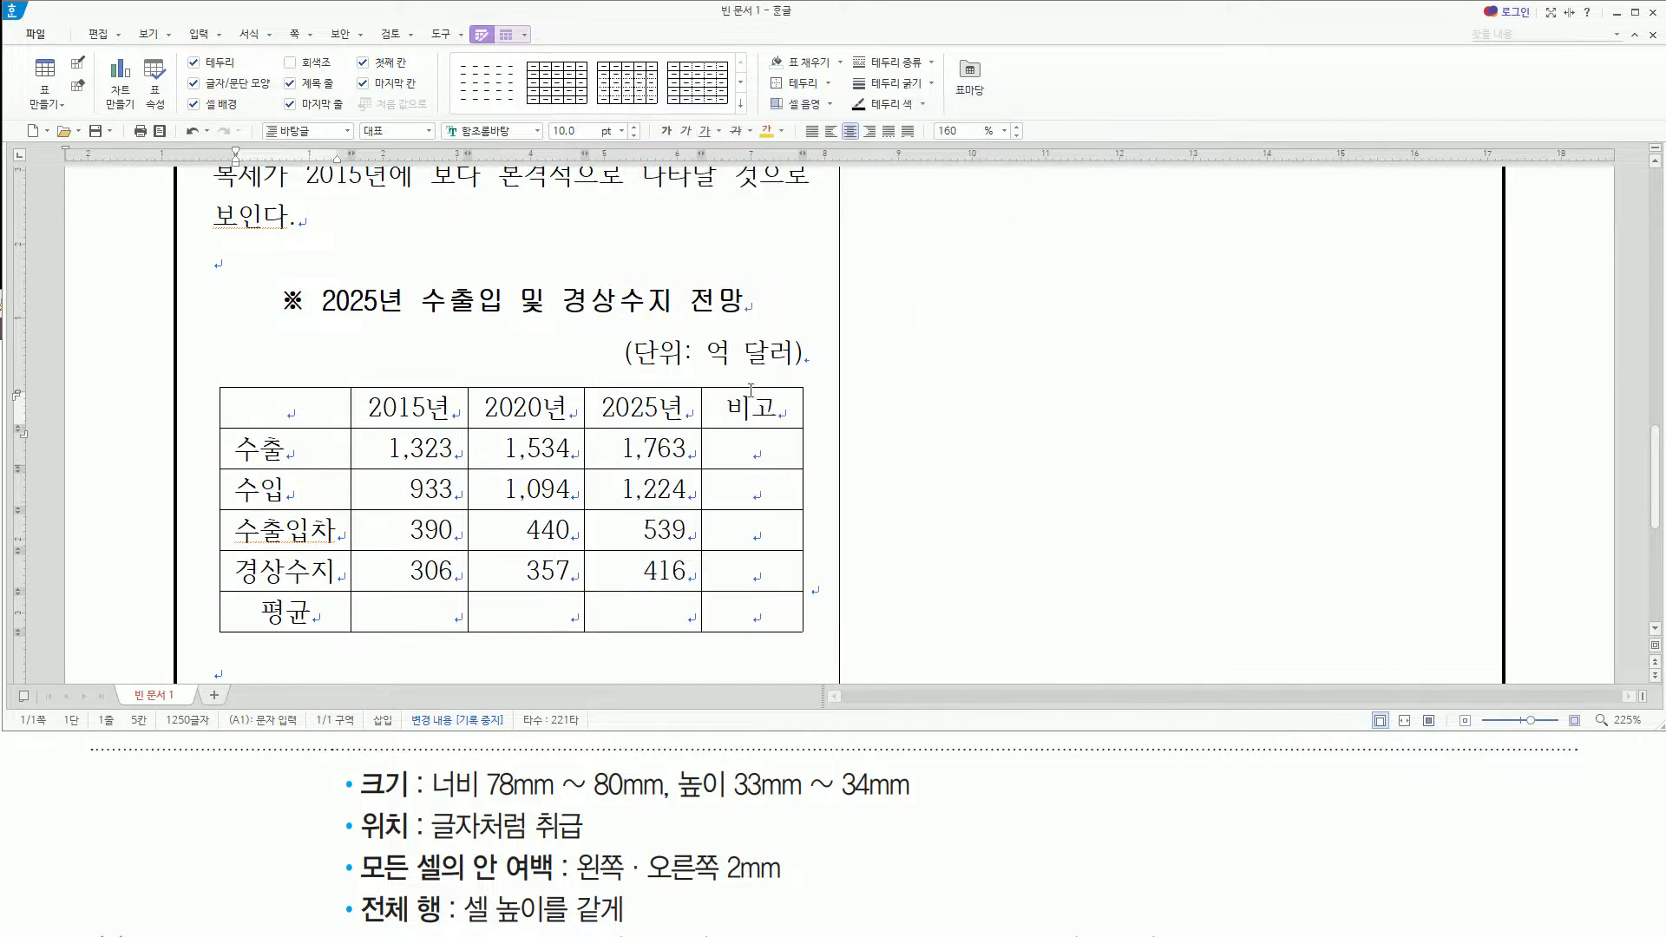
mouse_move(617, 325)
left_mouse_down()
mouse_move(668, 375)
mouse_move(814, 373)
left_mouse_up()
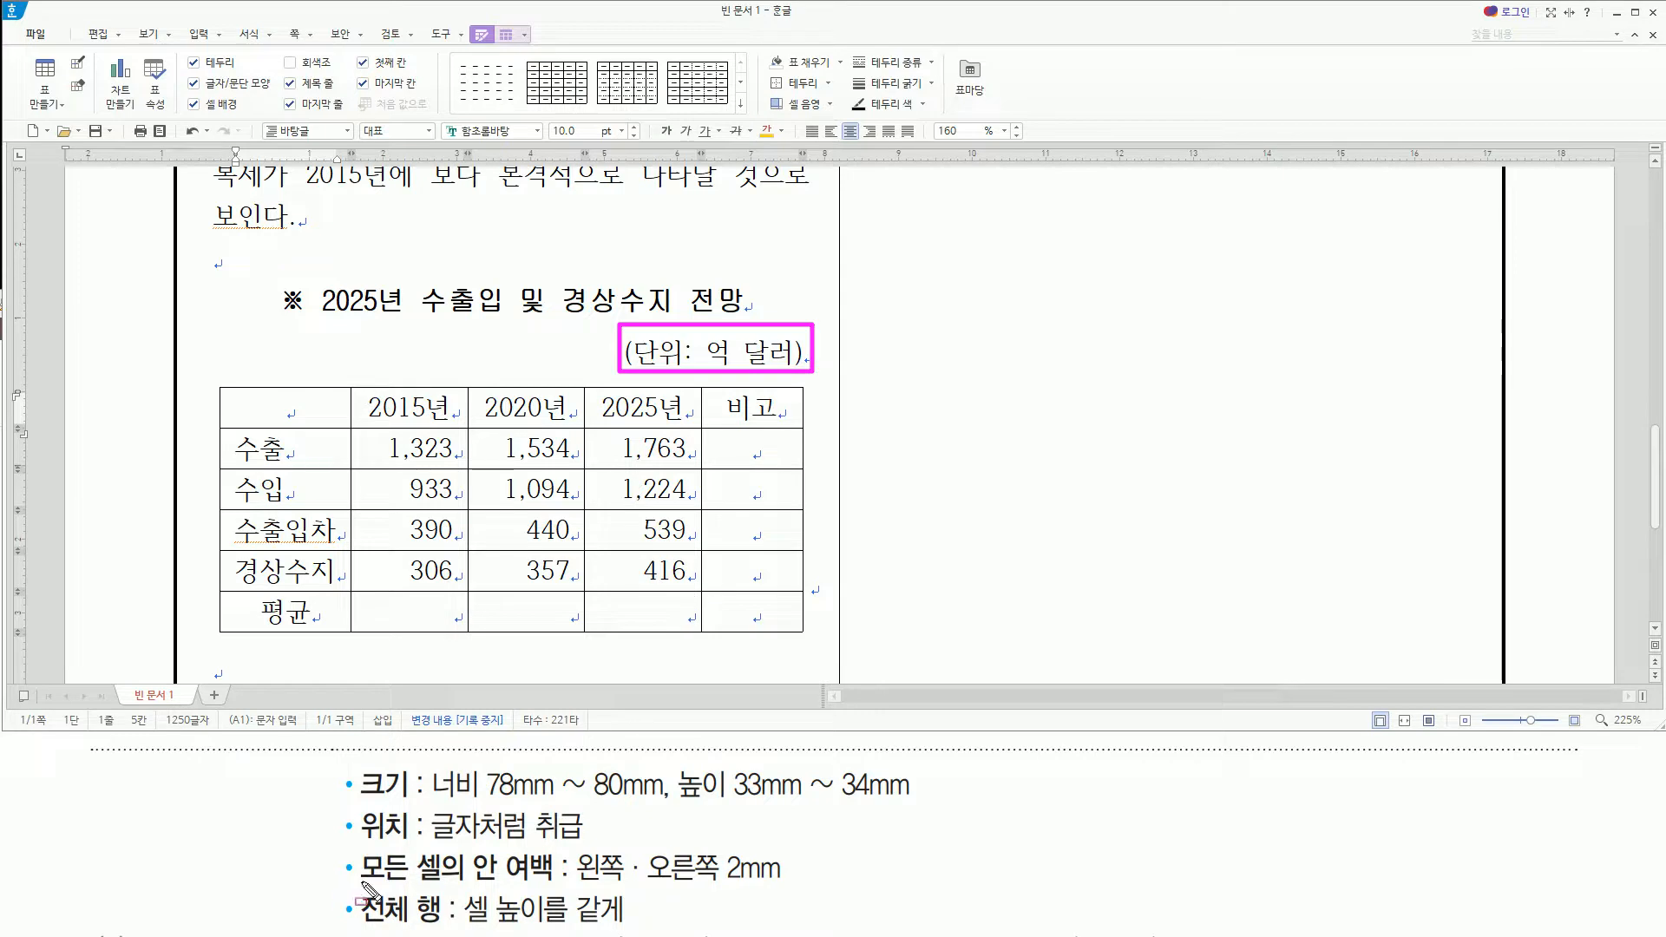
mouse_move(363, 884)
left_mouse_down()
mouse_move(788, 880)
mouse_move(785, 852)
left_mouse_up()
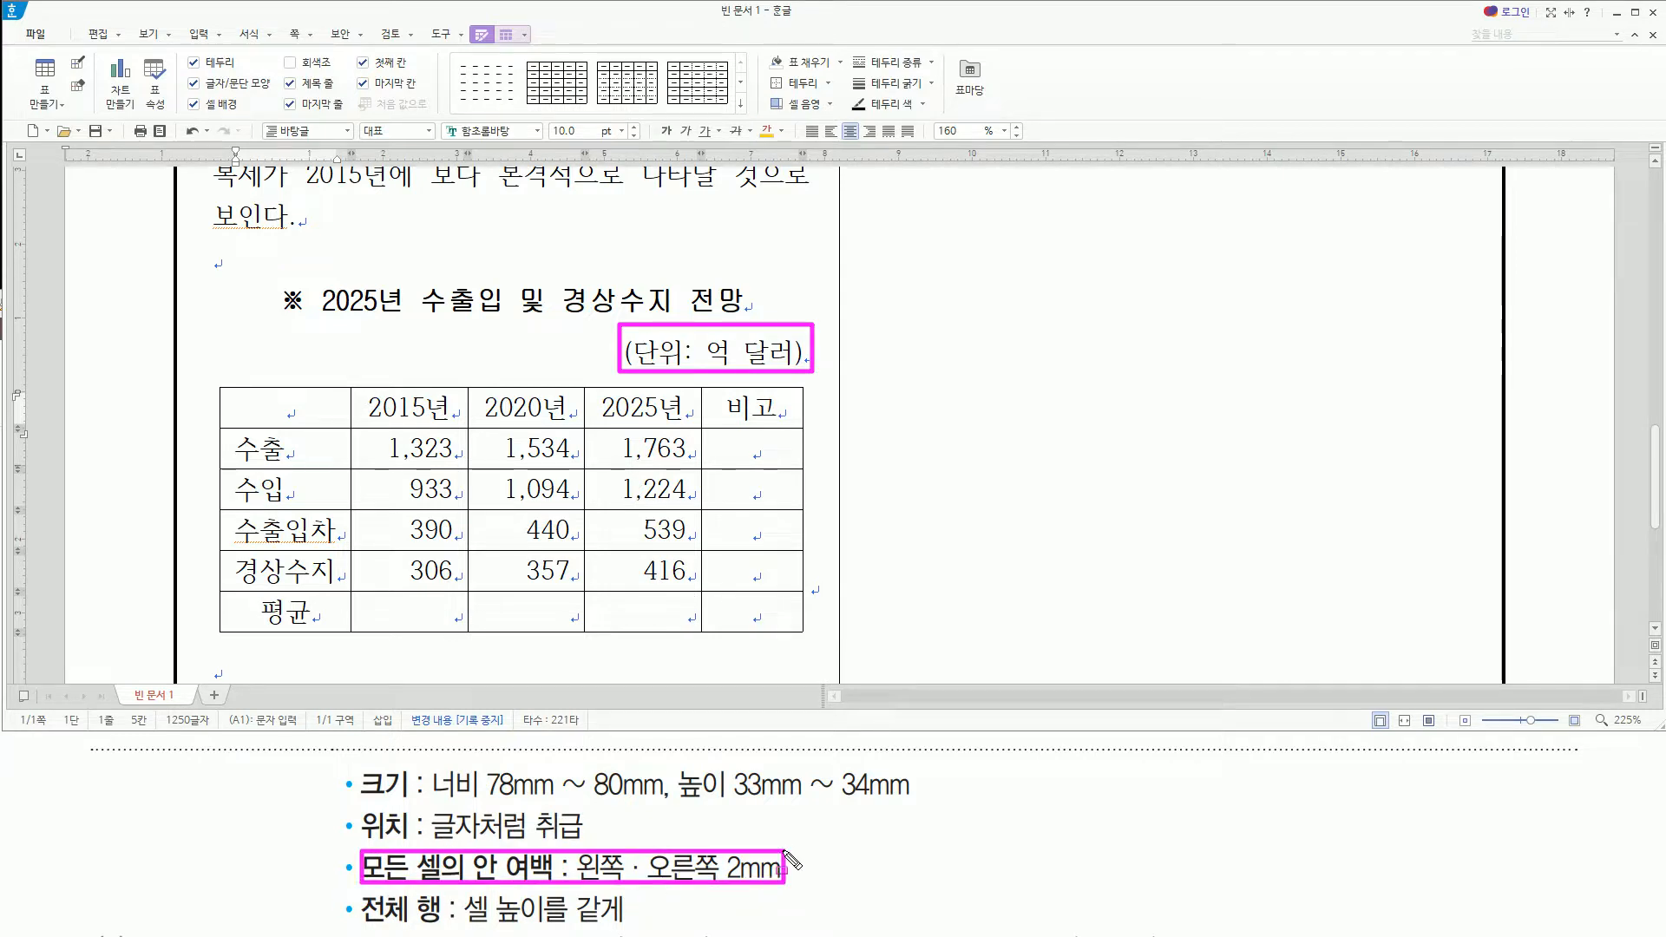
key("Escape")
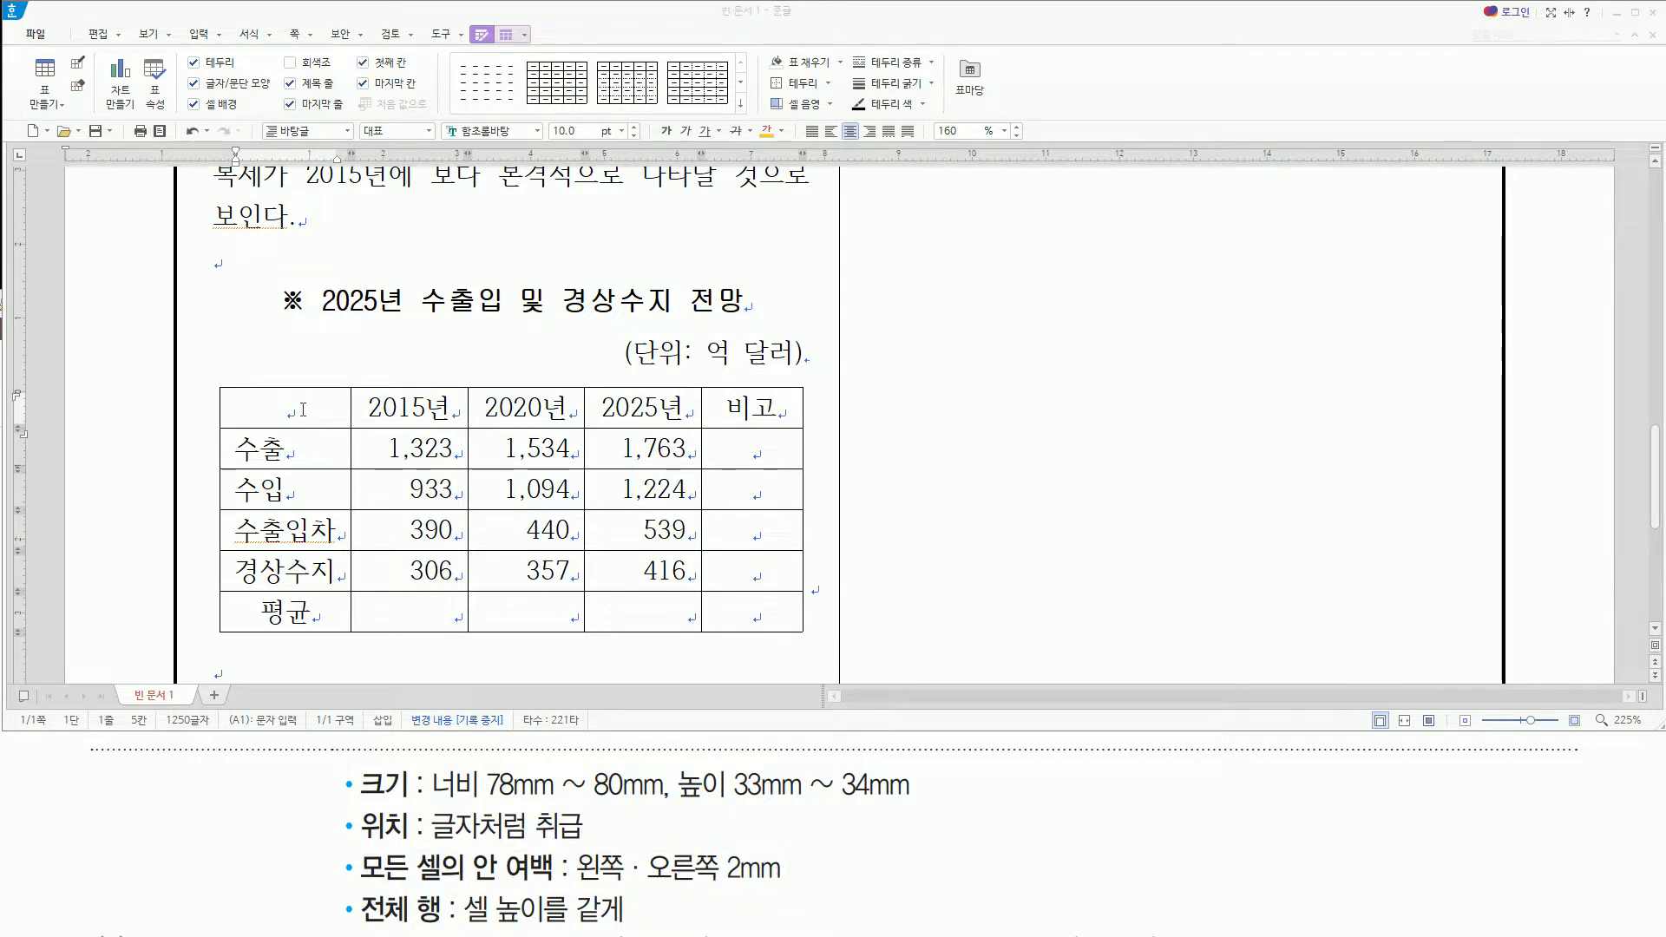
mouse_move(353, 887)
left_mouse_down()
mouse_move(438, 933)
mouse_move(639, 930)
left_mouse_up()
key("Escape")
Select all cells of the table and make their heights equal with 셀 높이를 같게
mouse_move(300, 415)
left_mouse_down()
mouse_move(312, 460)
mouse_move(806, 616)
left_mouse_up()
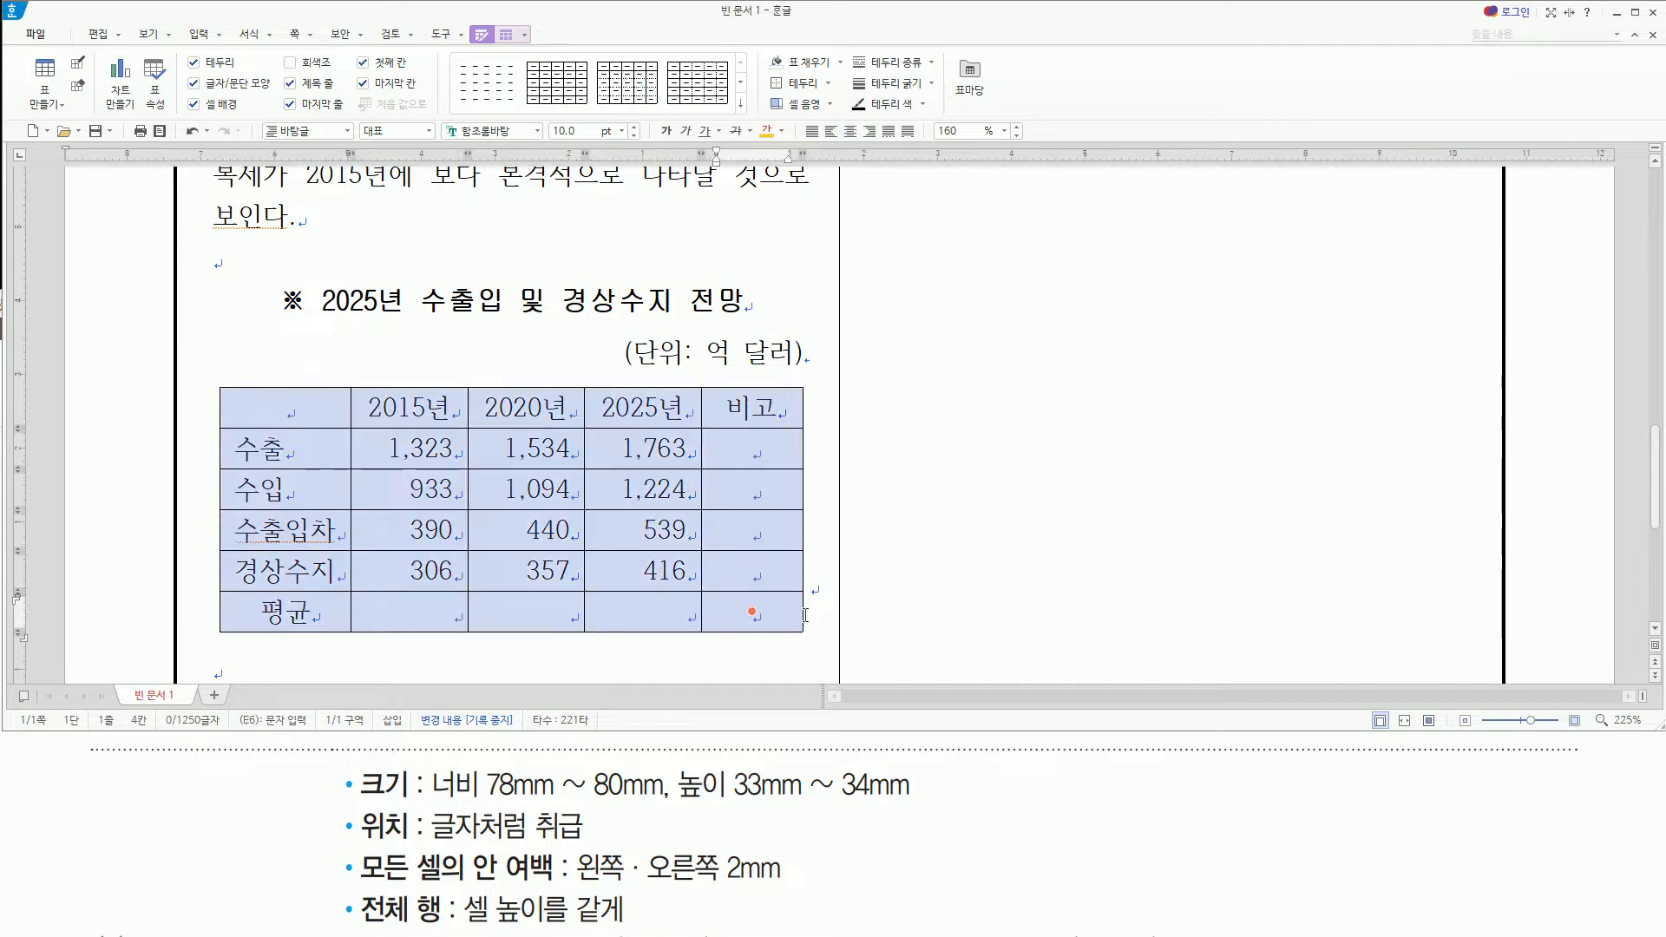
right_click(525, 458)
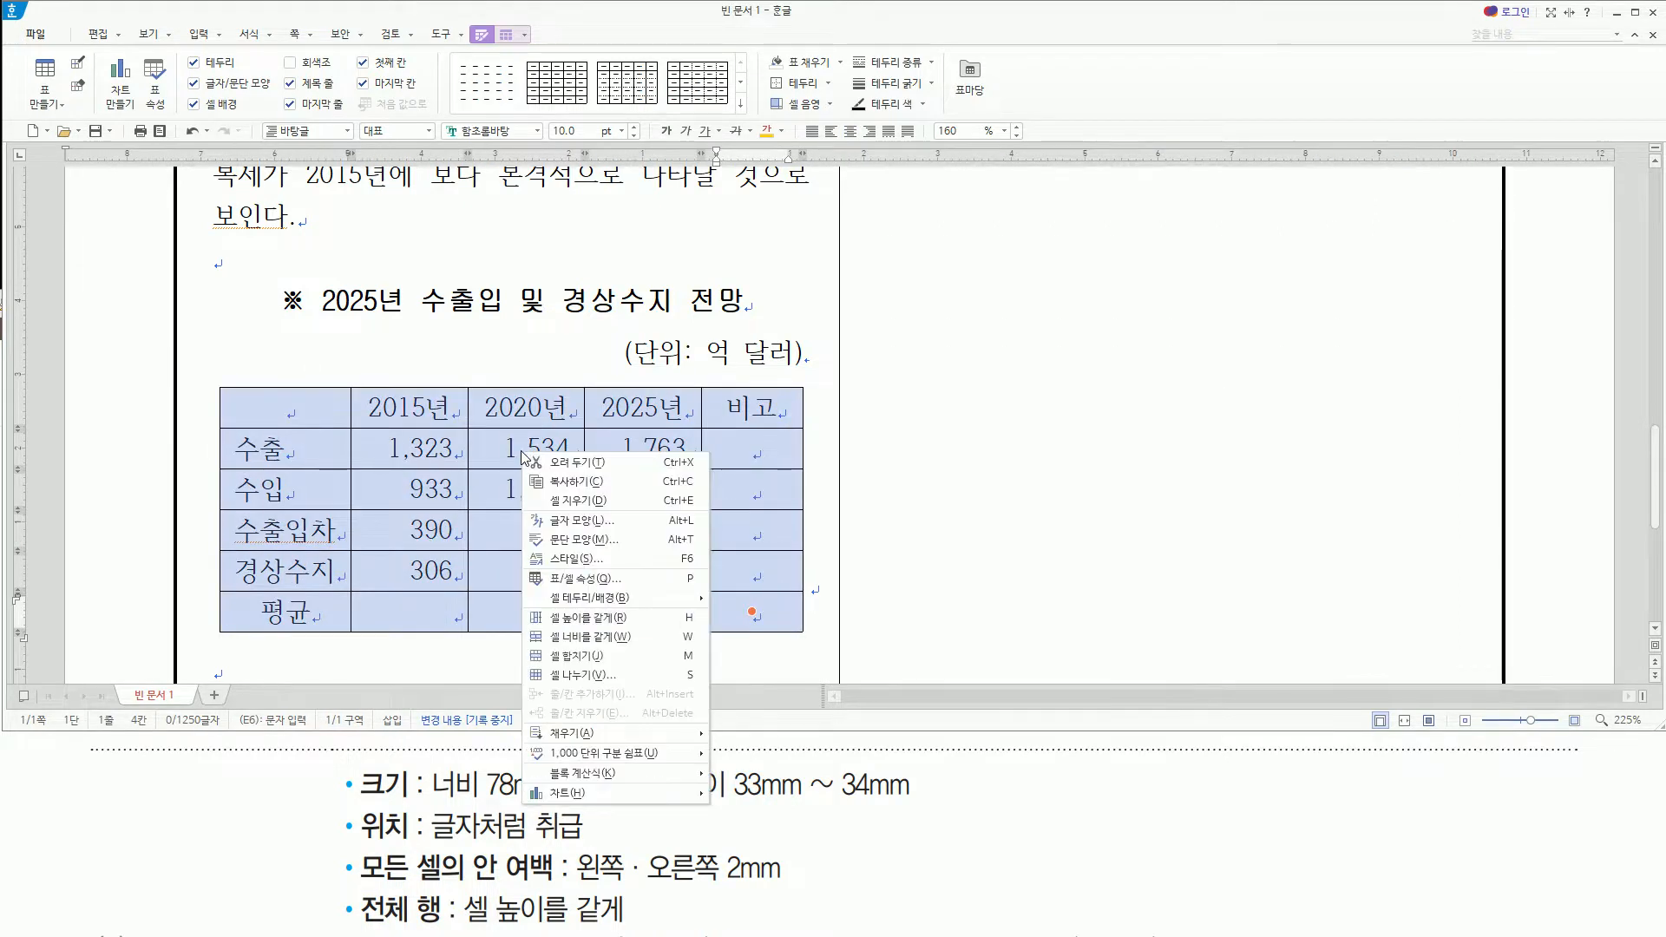
left_click(586, 619)
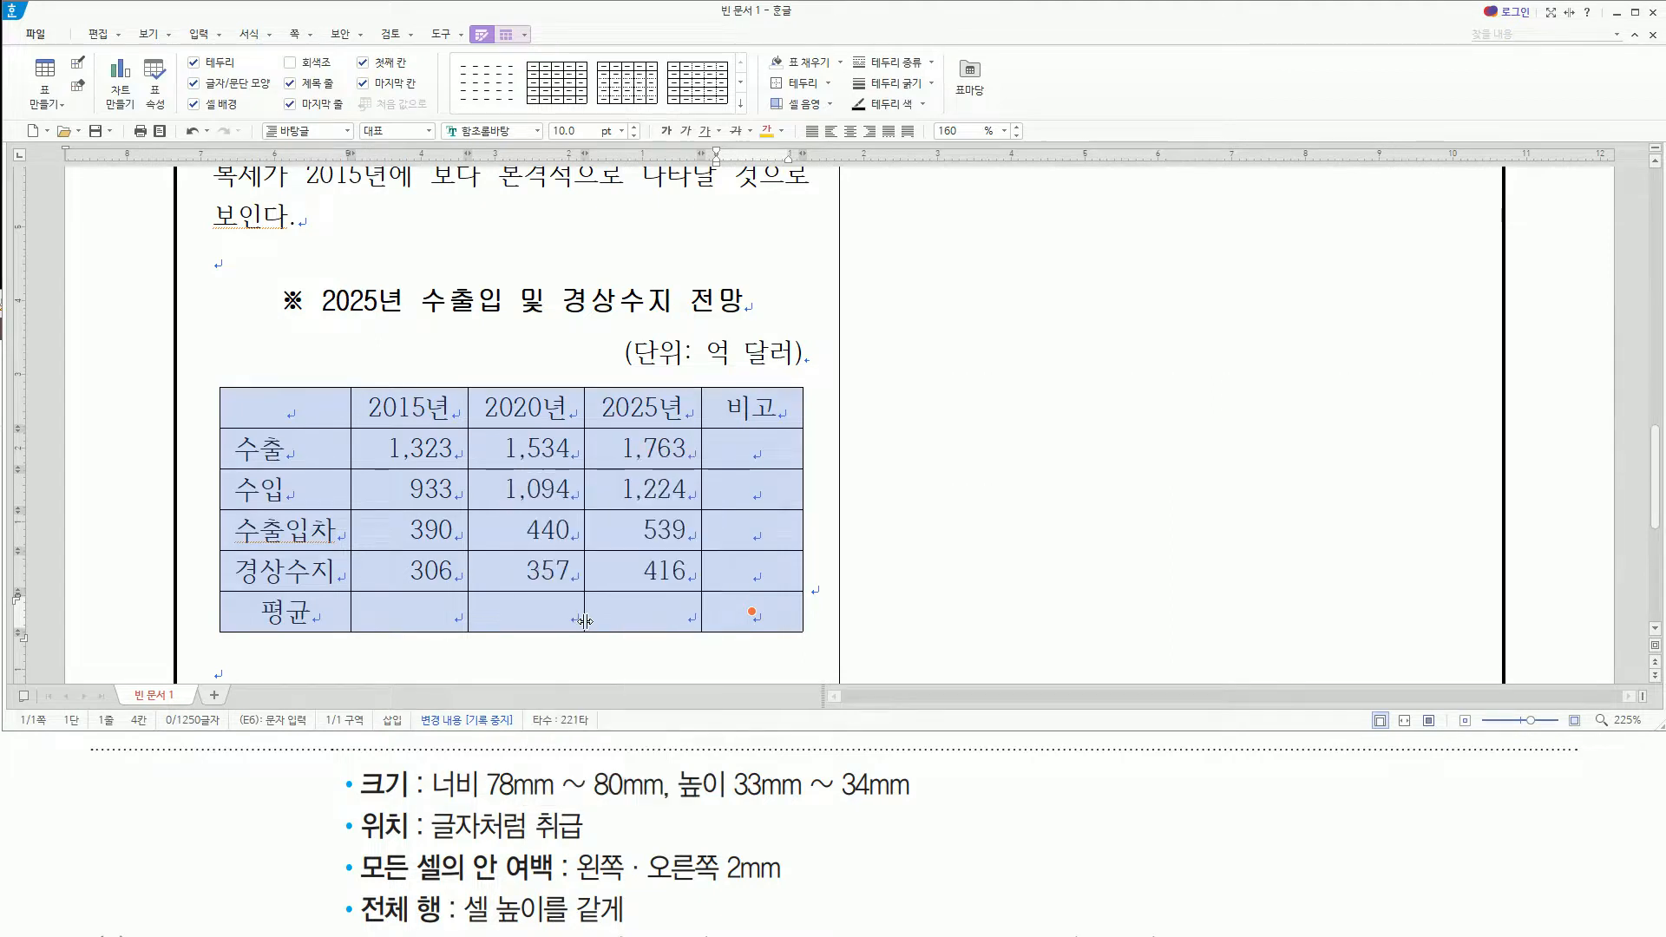
mouse_move(346, 770)
left_mouse_down()
mouse_move(390, 876)
mouse_move(948, 933)
left_mouse_up()
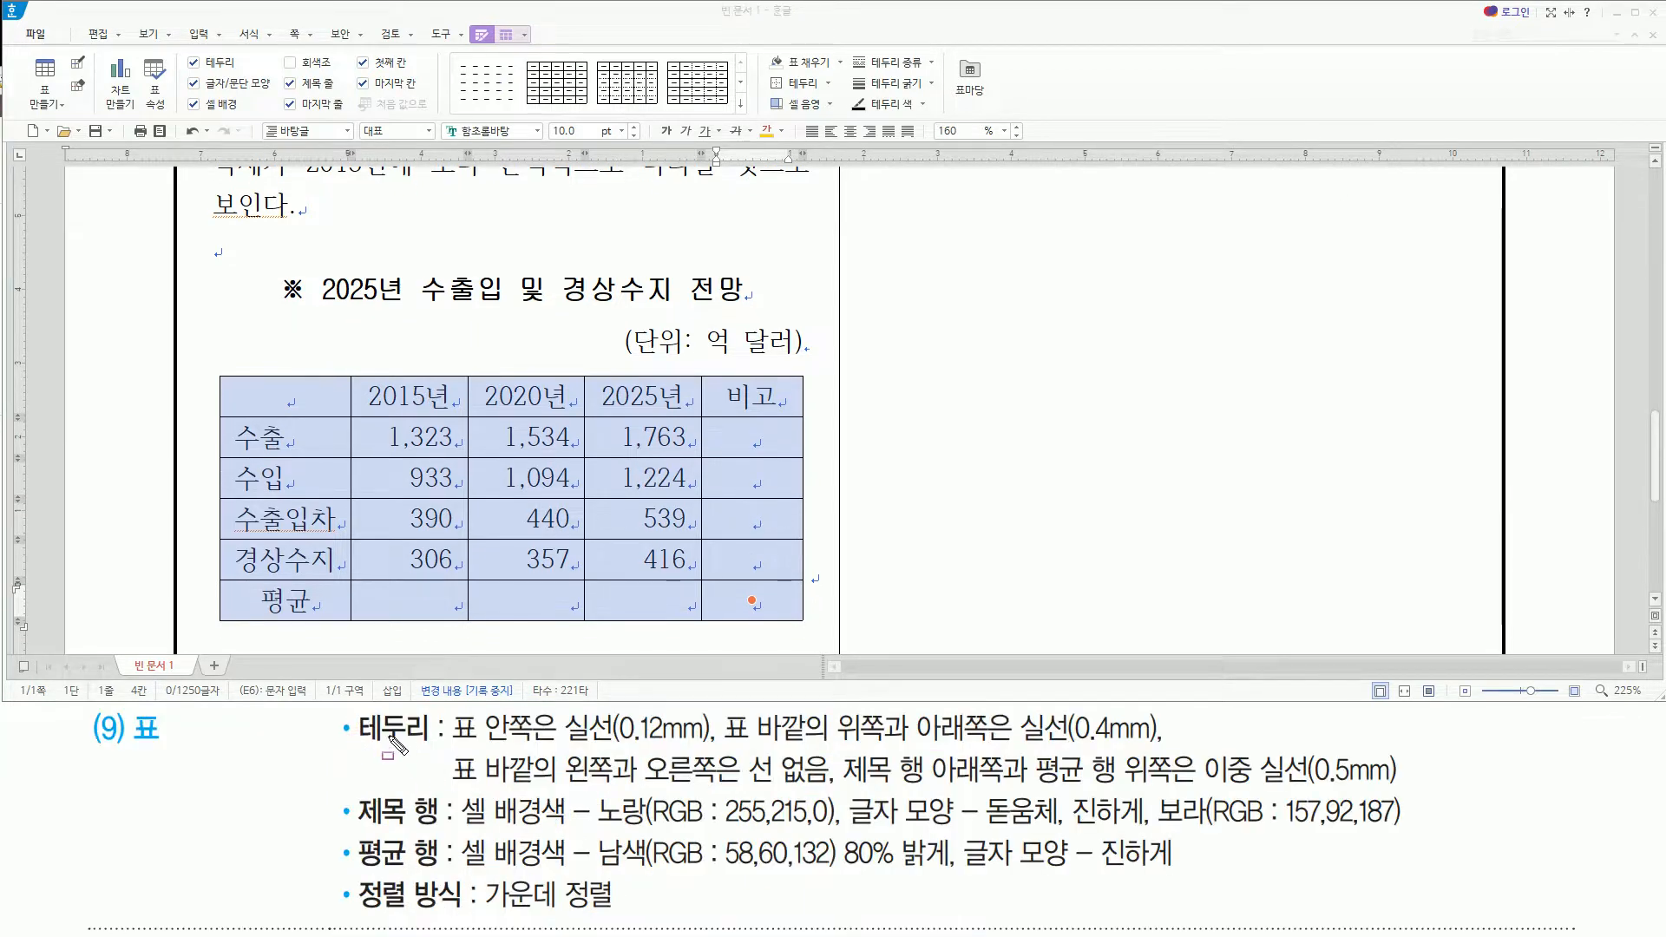
left_click_drag(450, 743, 717, 741)
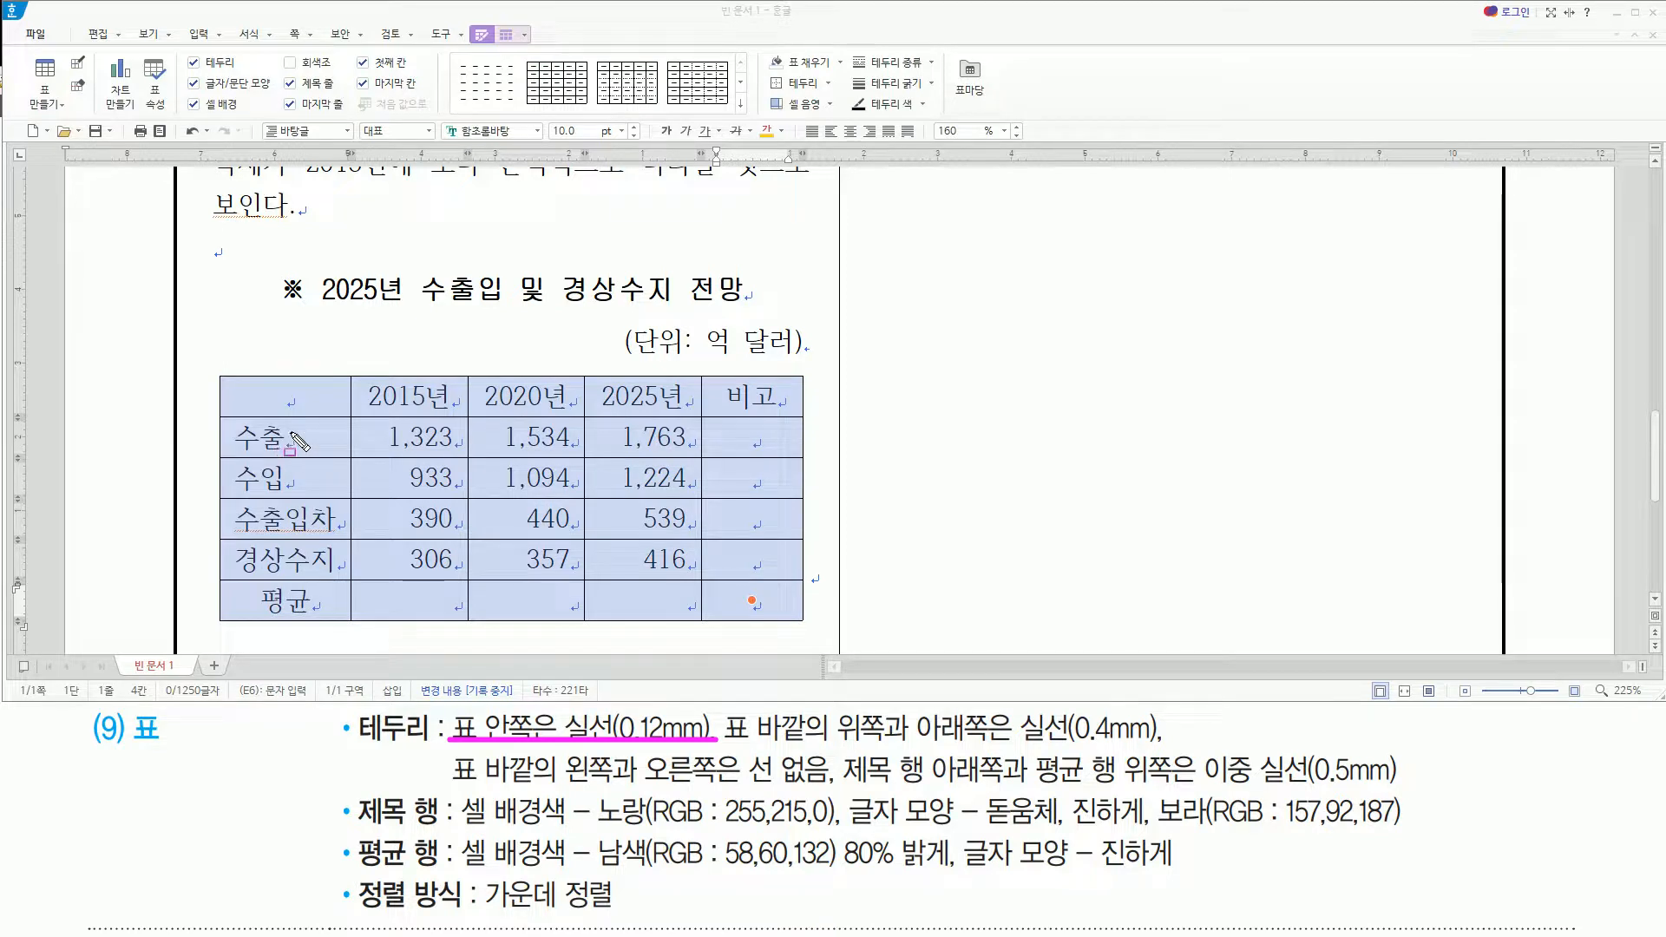
left_click_drag(457, 736, 1007, 746)
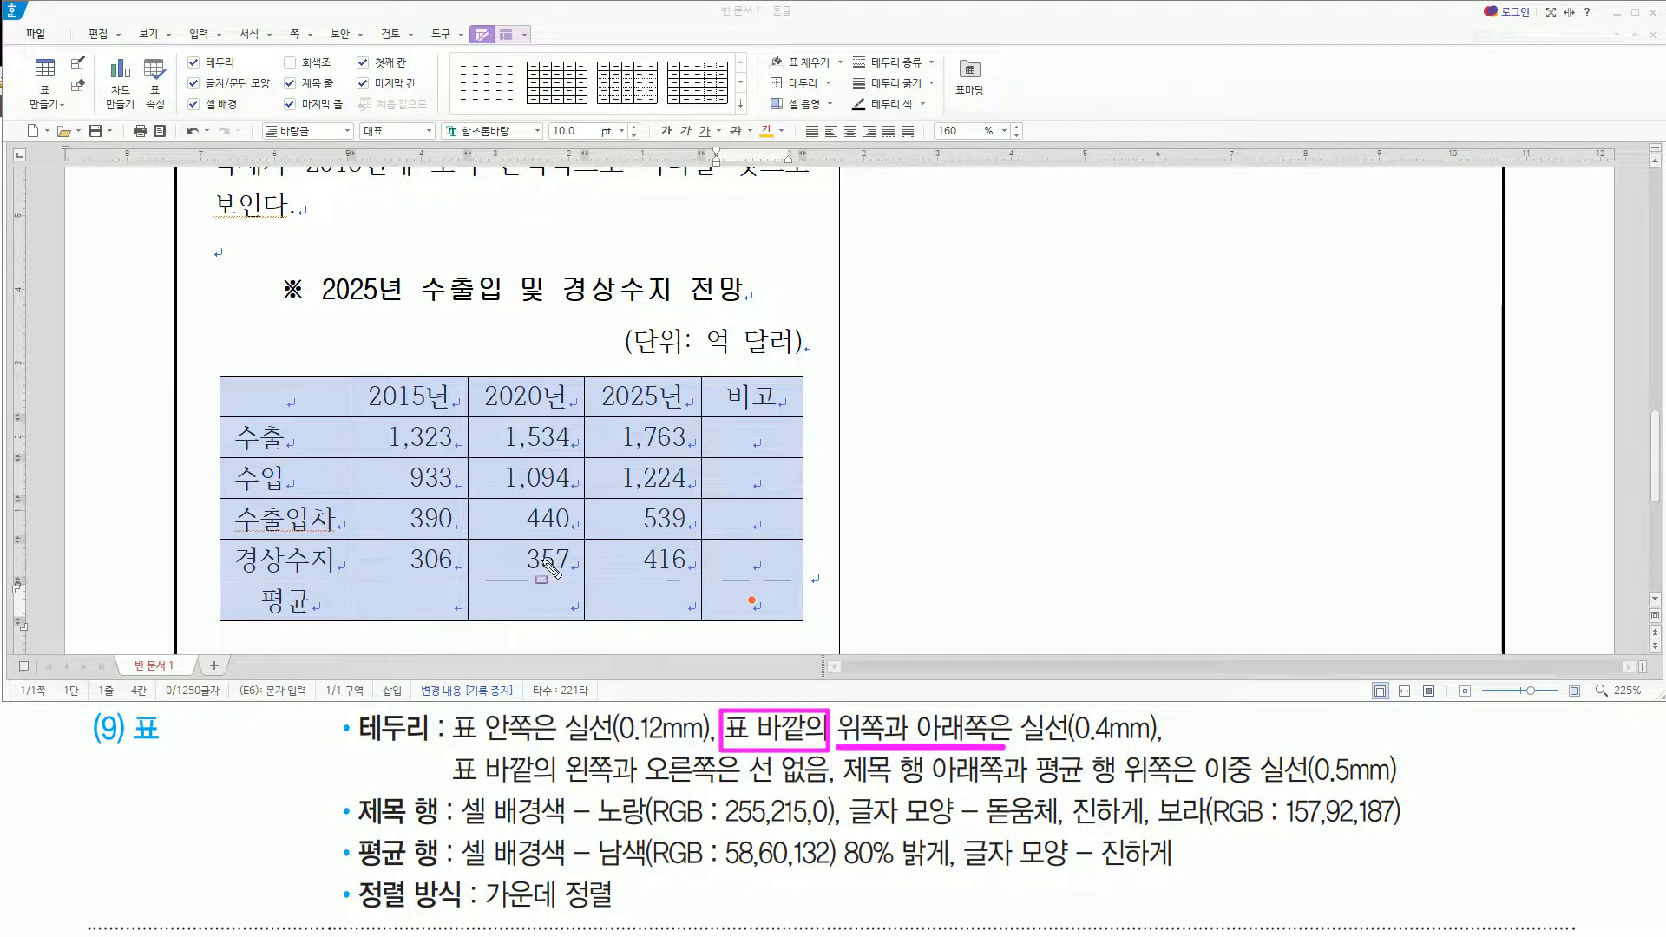
left_click_drag(216, 371, 794, 372)
left_click_drag(220, 623, 795, 628)
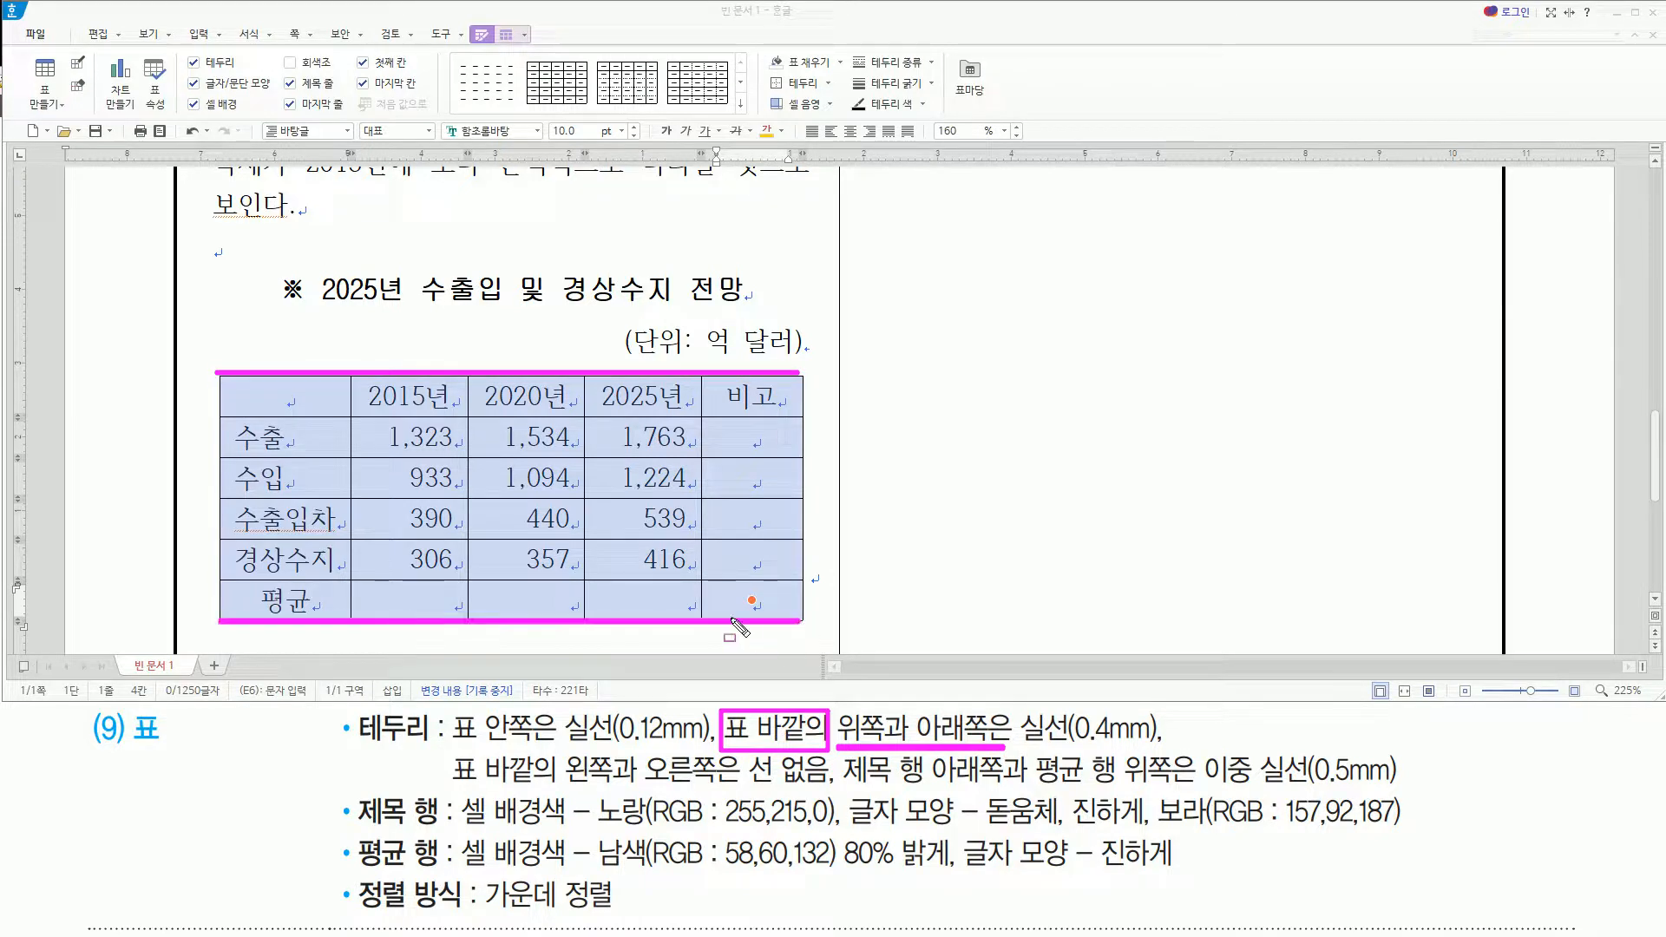
left_click_drag(1022, 745, 1179, 747)
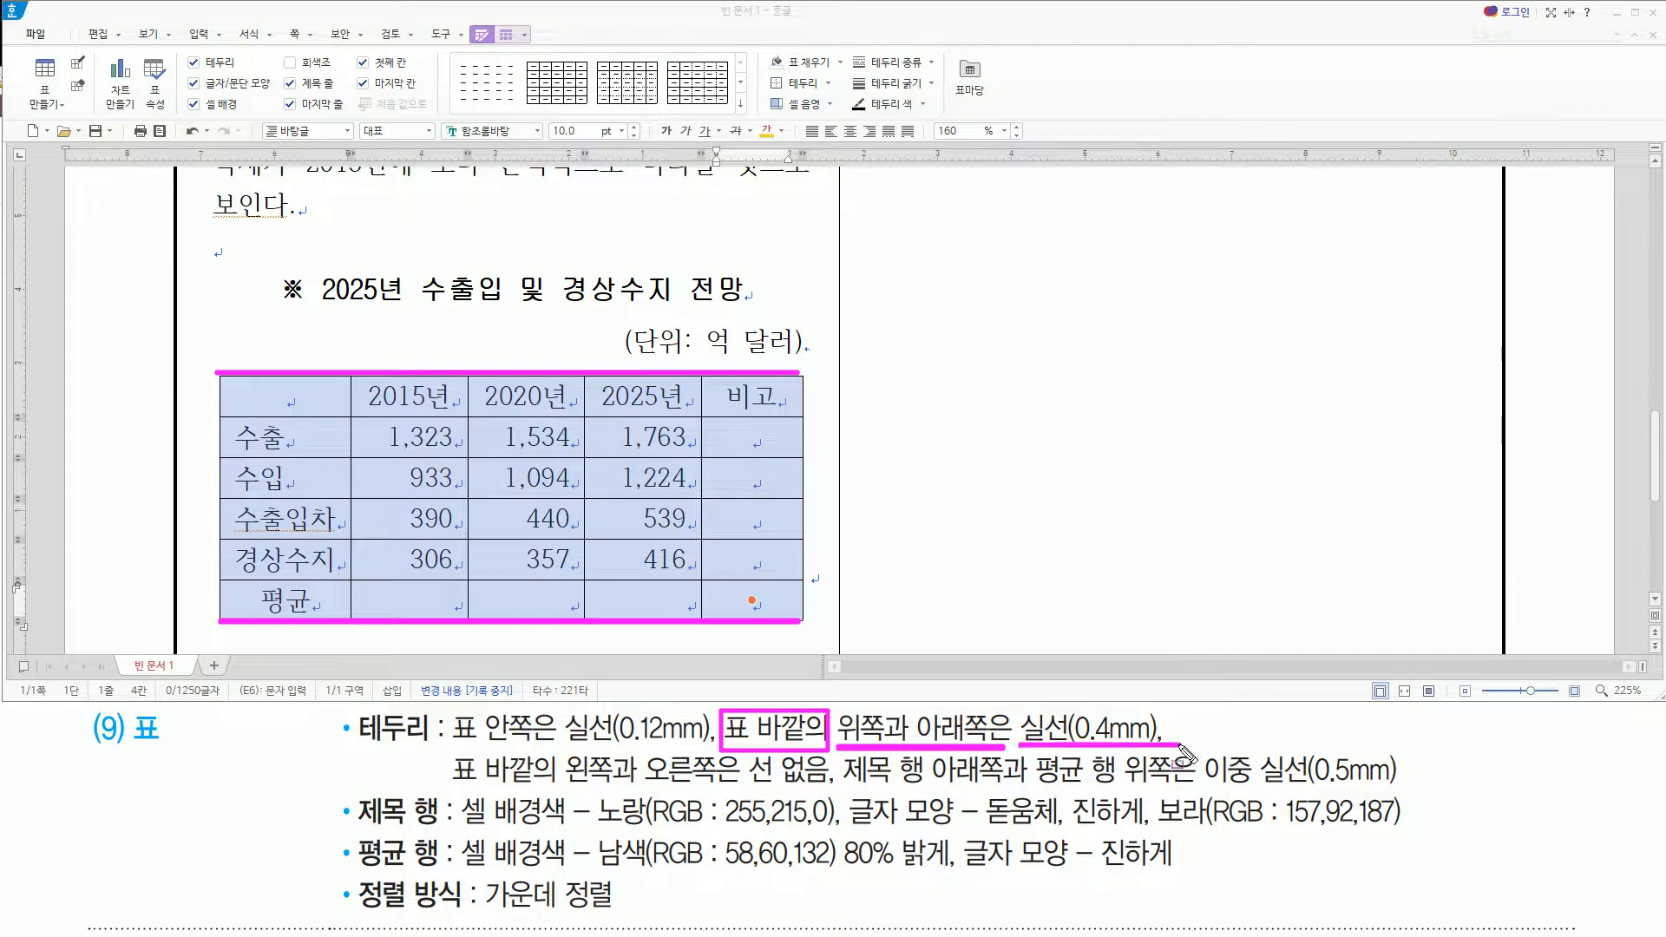
key("Escape")
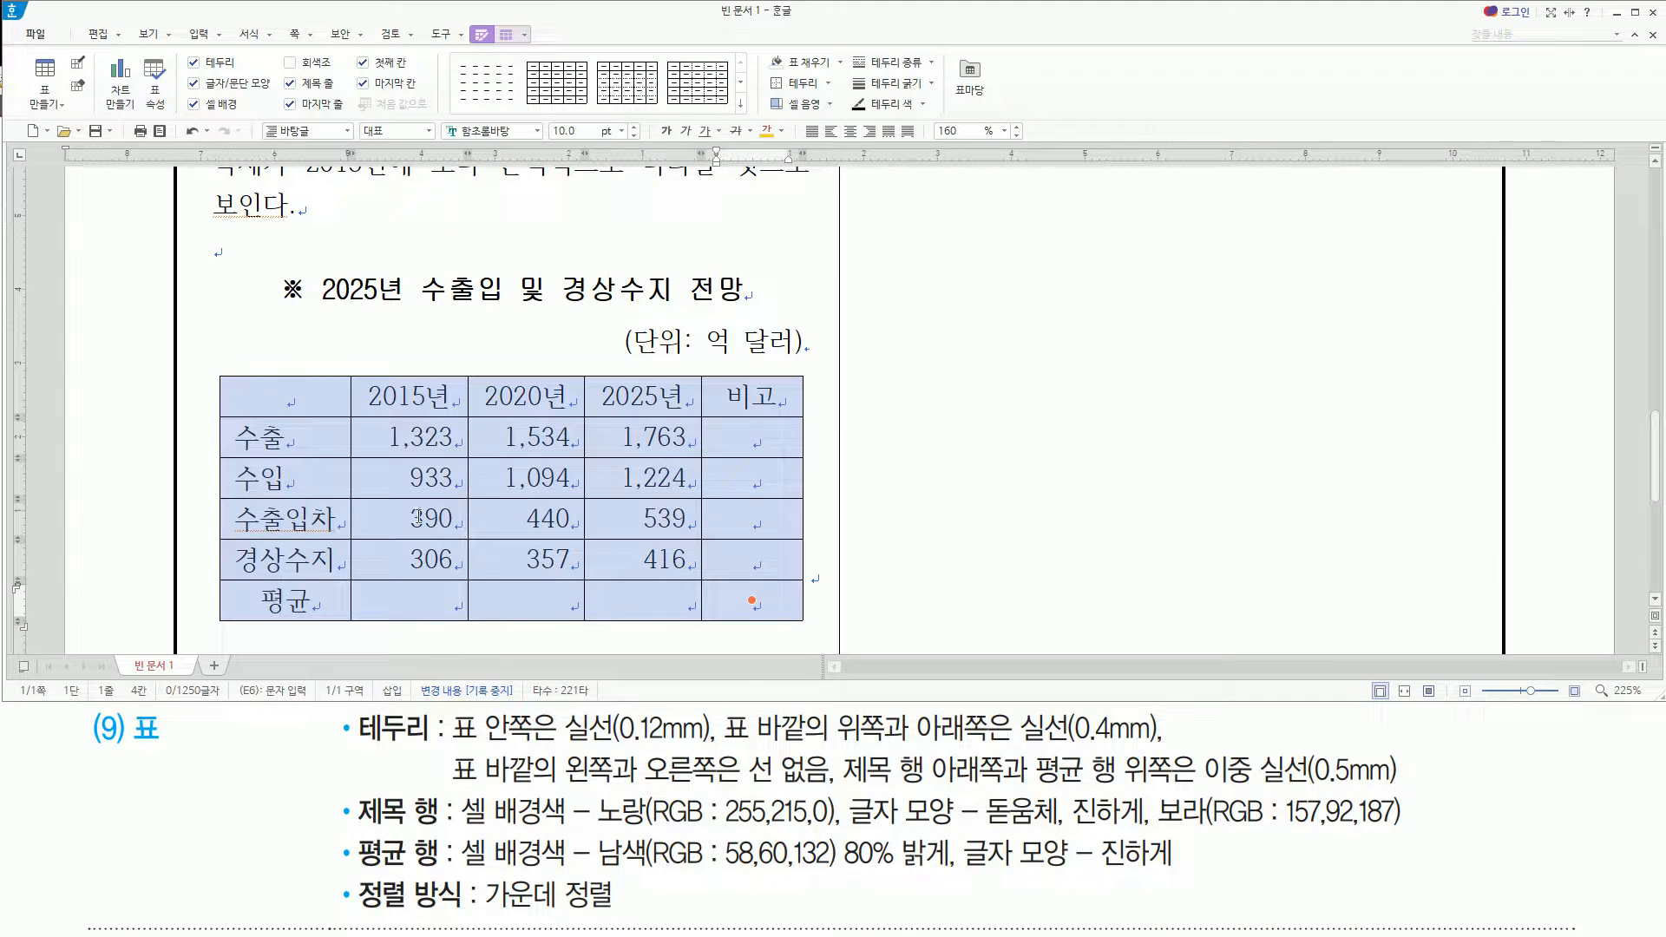
Set the outer upper and lower borders of the fully selected table to a 0.4 mm solid line
left_click(803, 85)
left_click_drag(801, 97, 1107, 88)
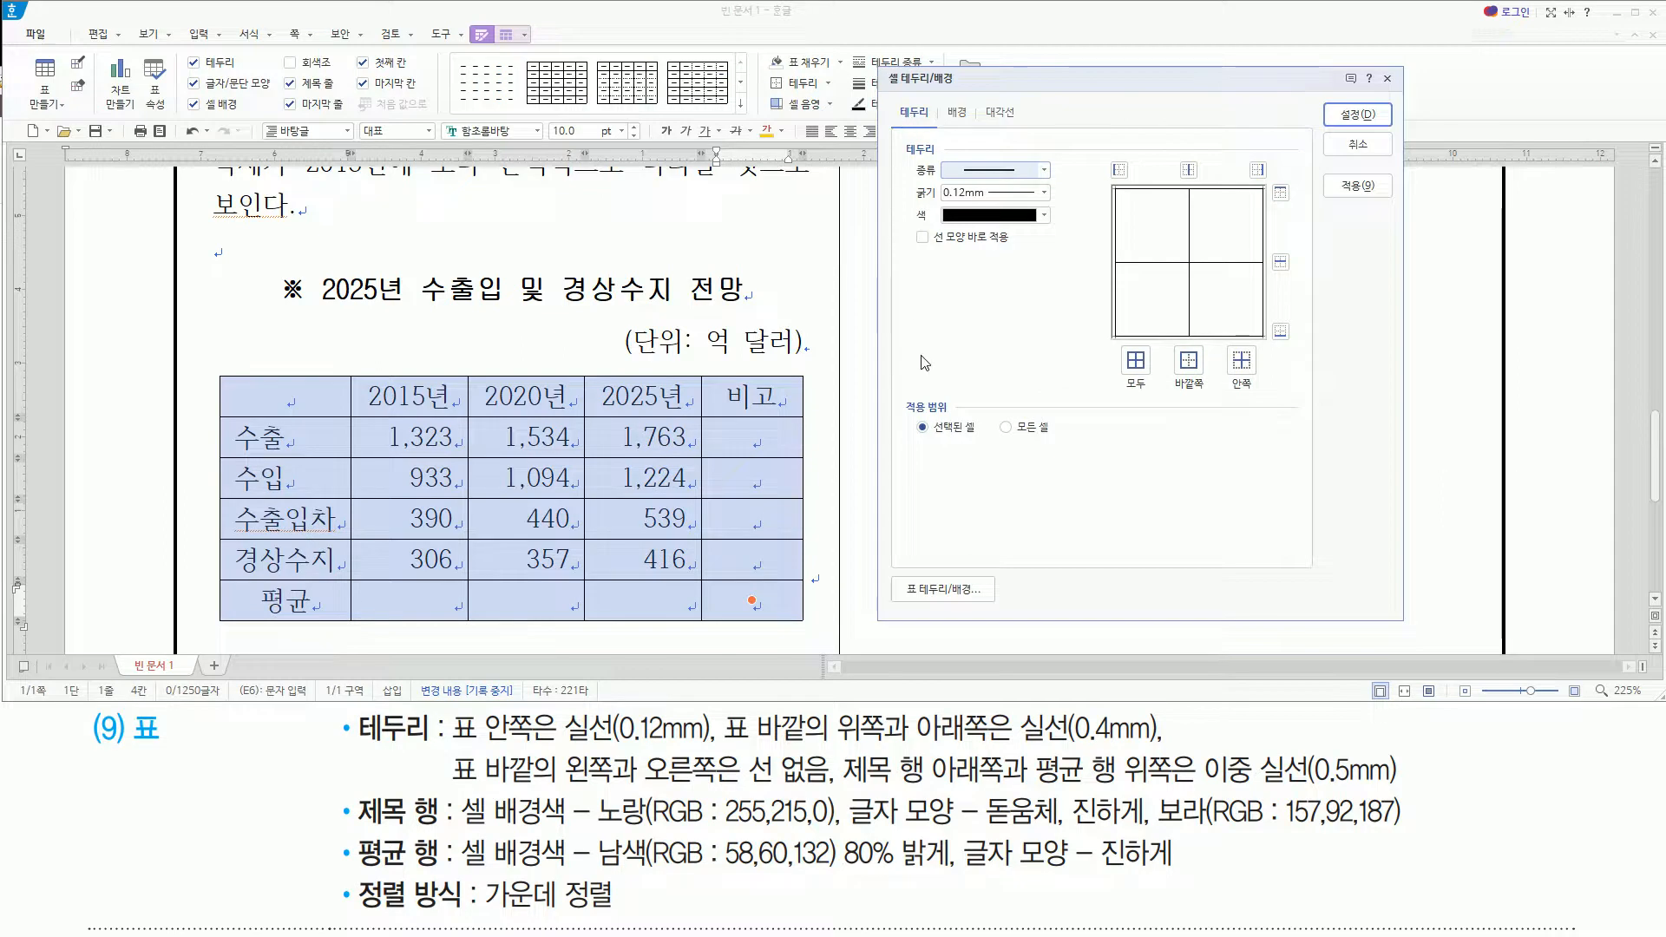
left_click_drag(913, 159, 1067, 186)
key("Escape")
left_click(1045, 193)
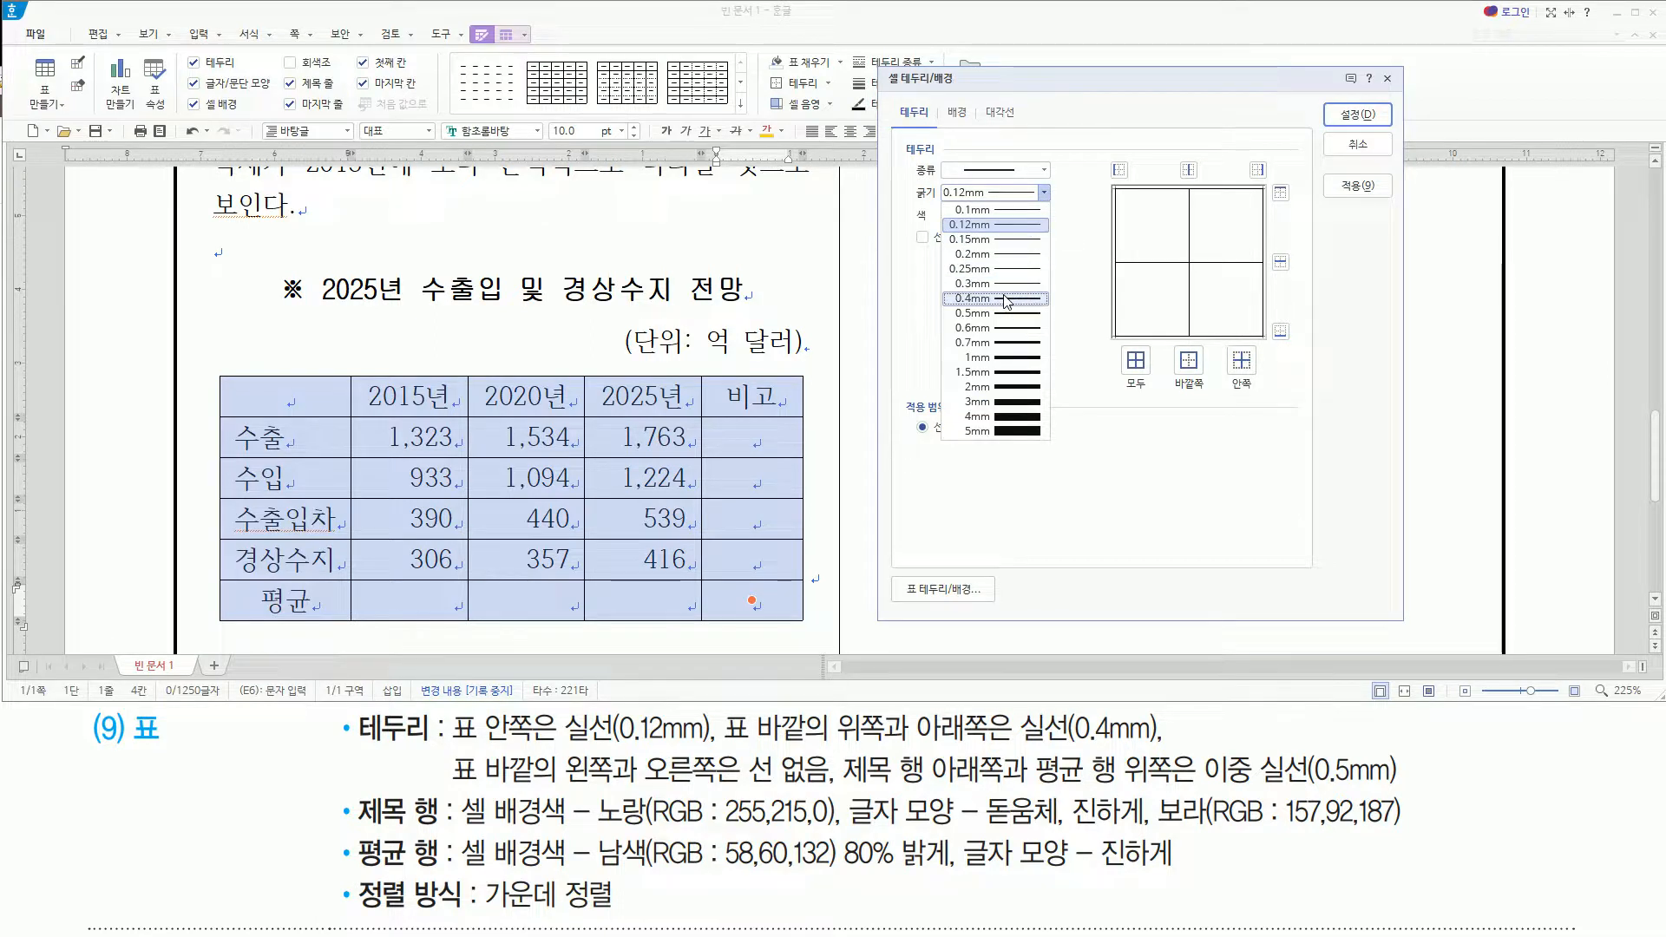
left_click(1007, 298)
left_click(1279, 193)
left_click(1281, 330)
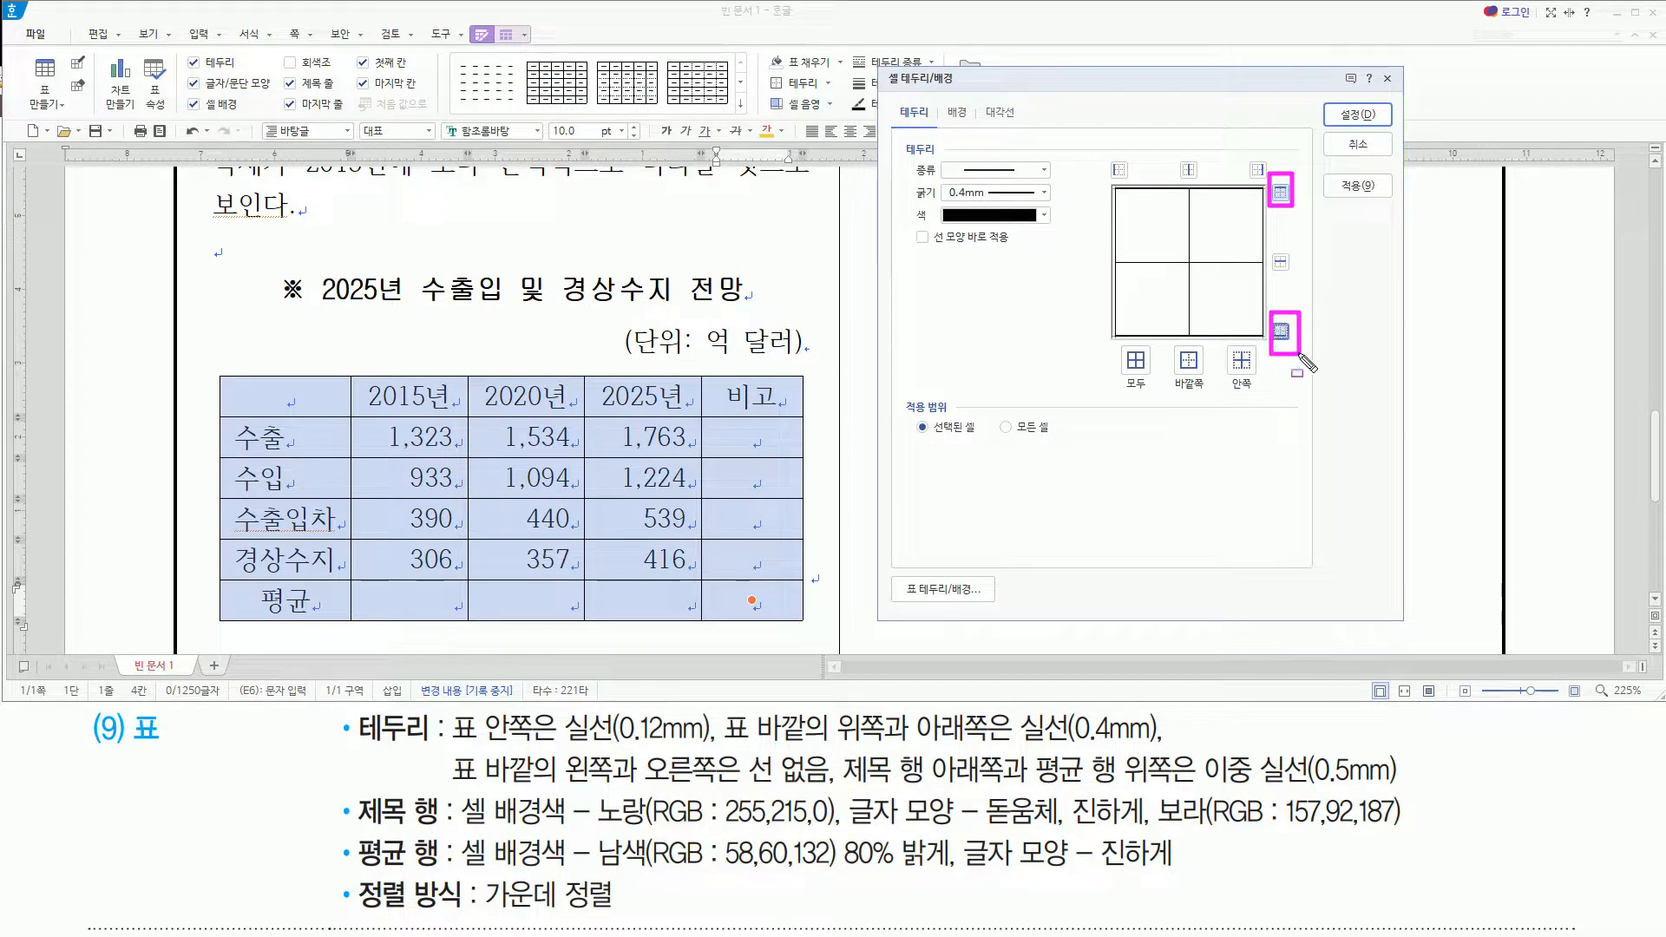
left_click(1361, 119)
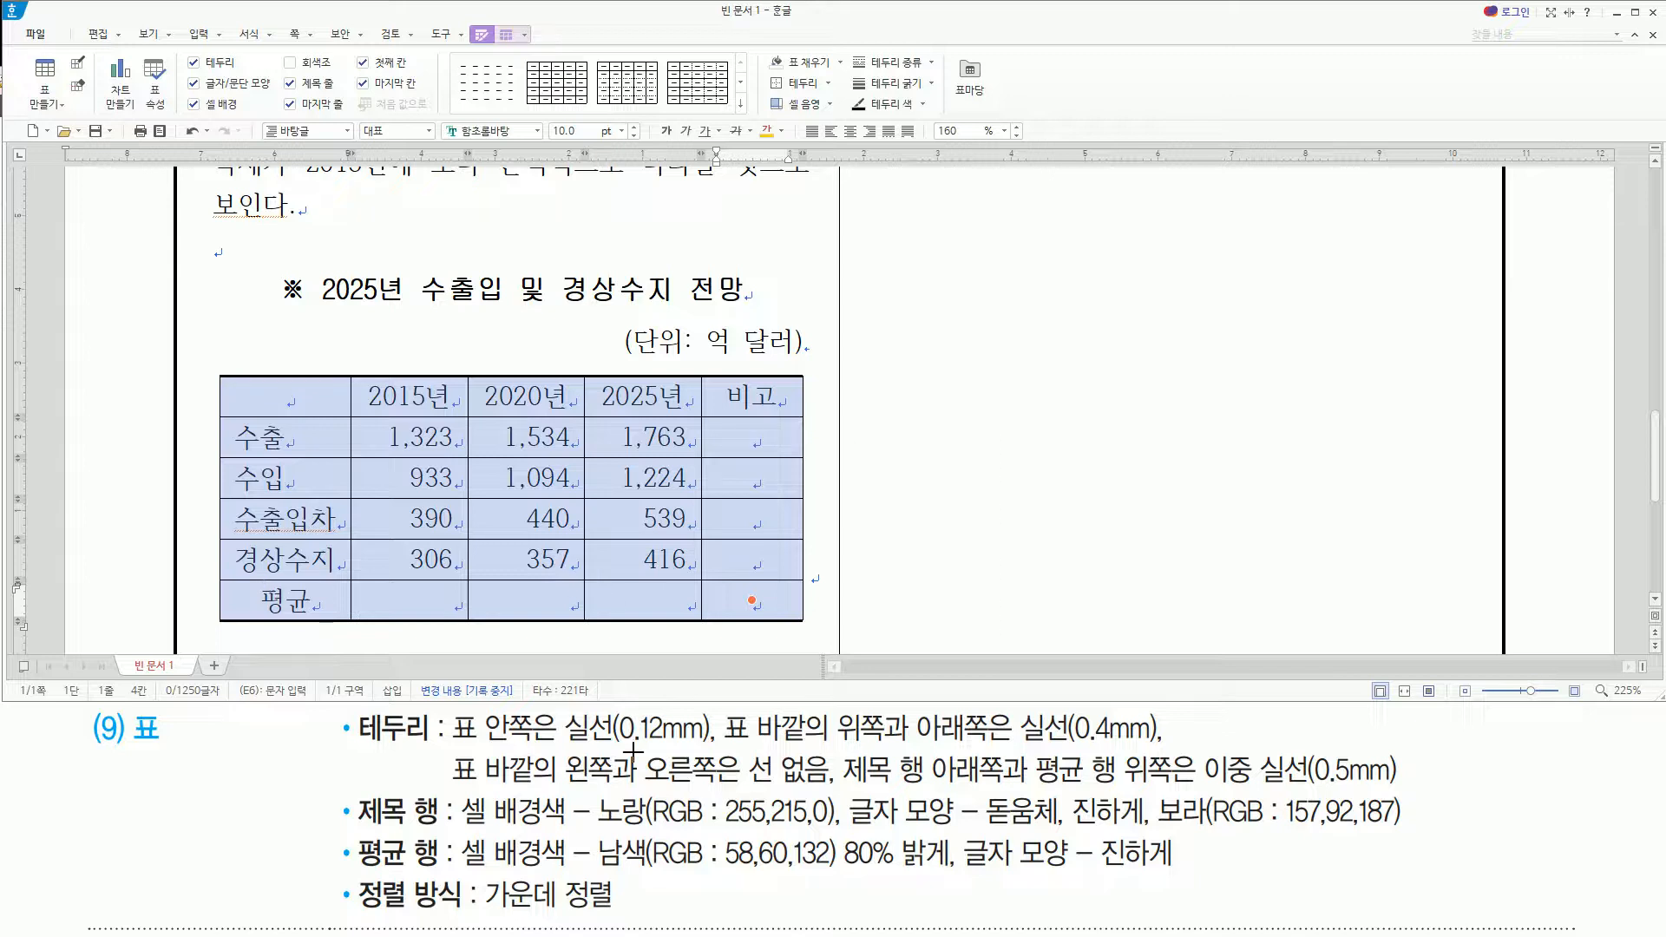
left_click_drag(438, 786, 725, 789)
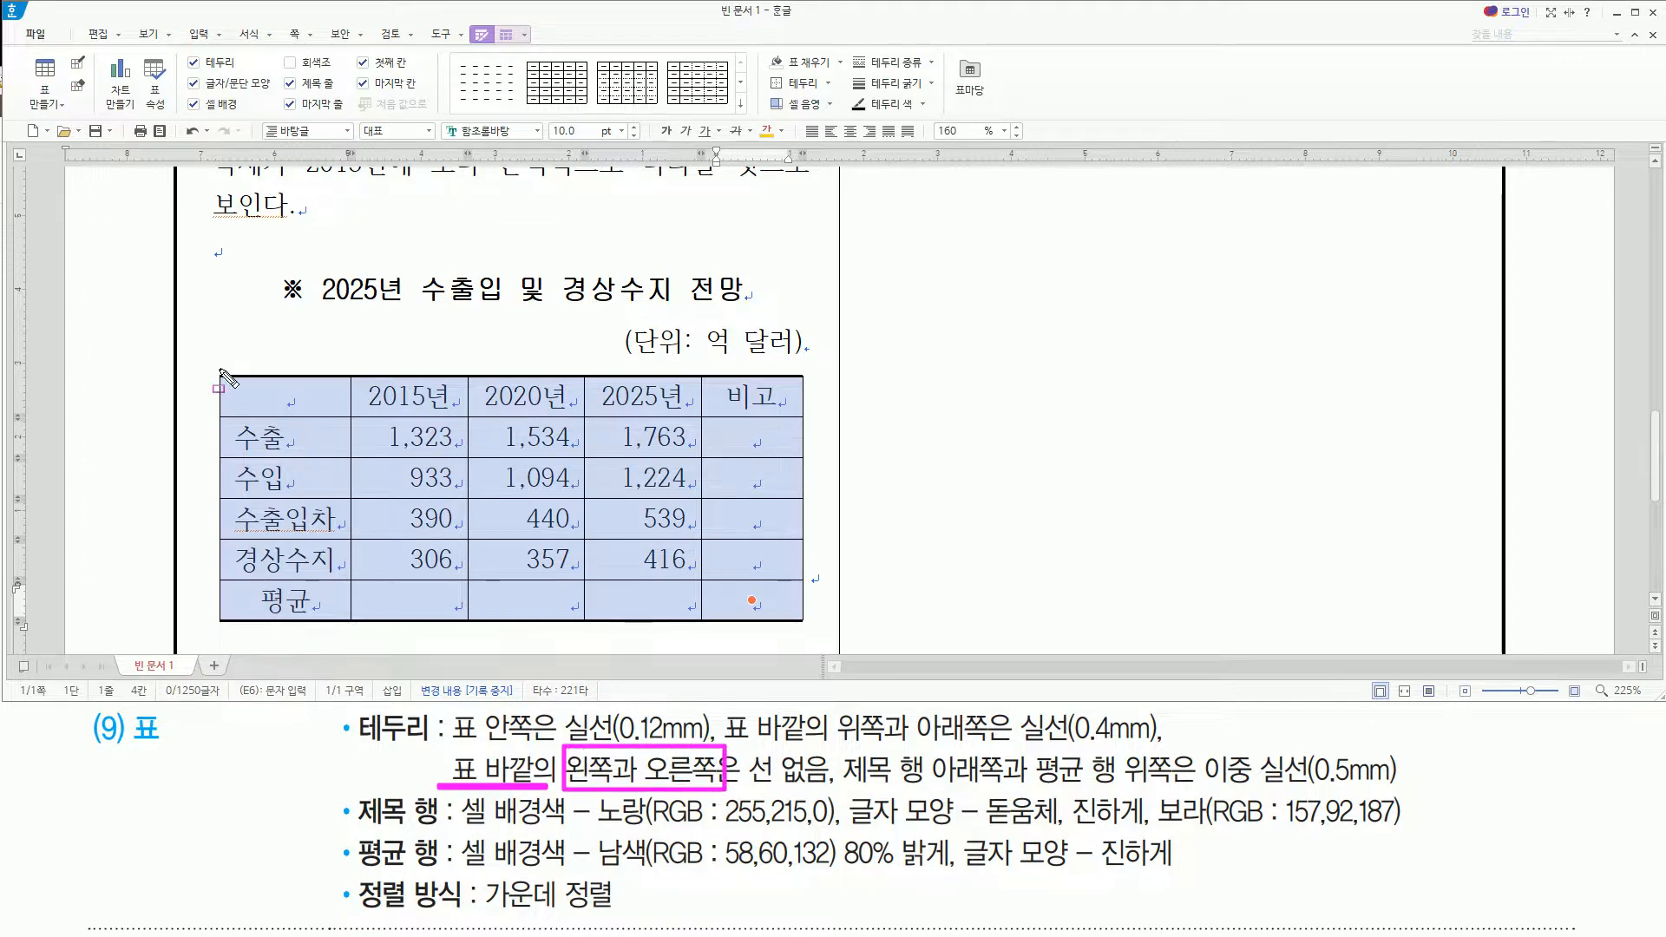
left_click_drag(218, 363, 219, 659)
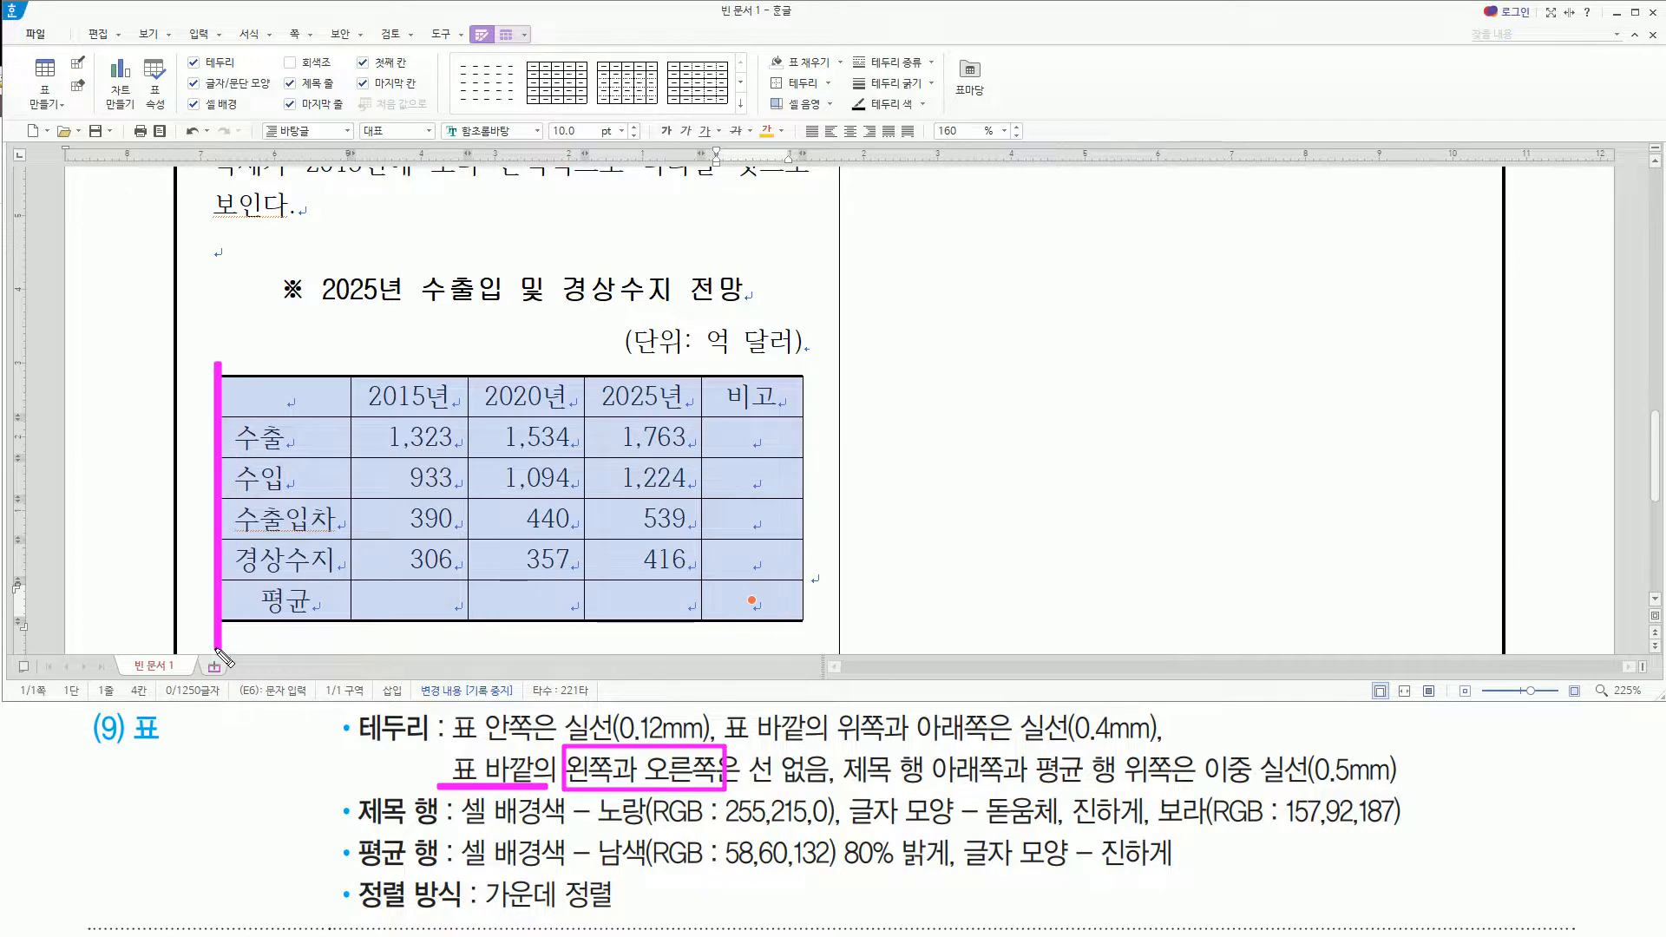
left_click_drag(800, 365, 800, 635)
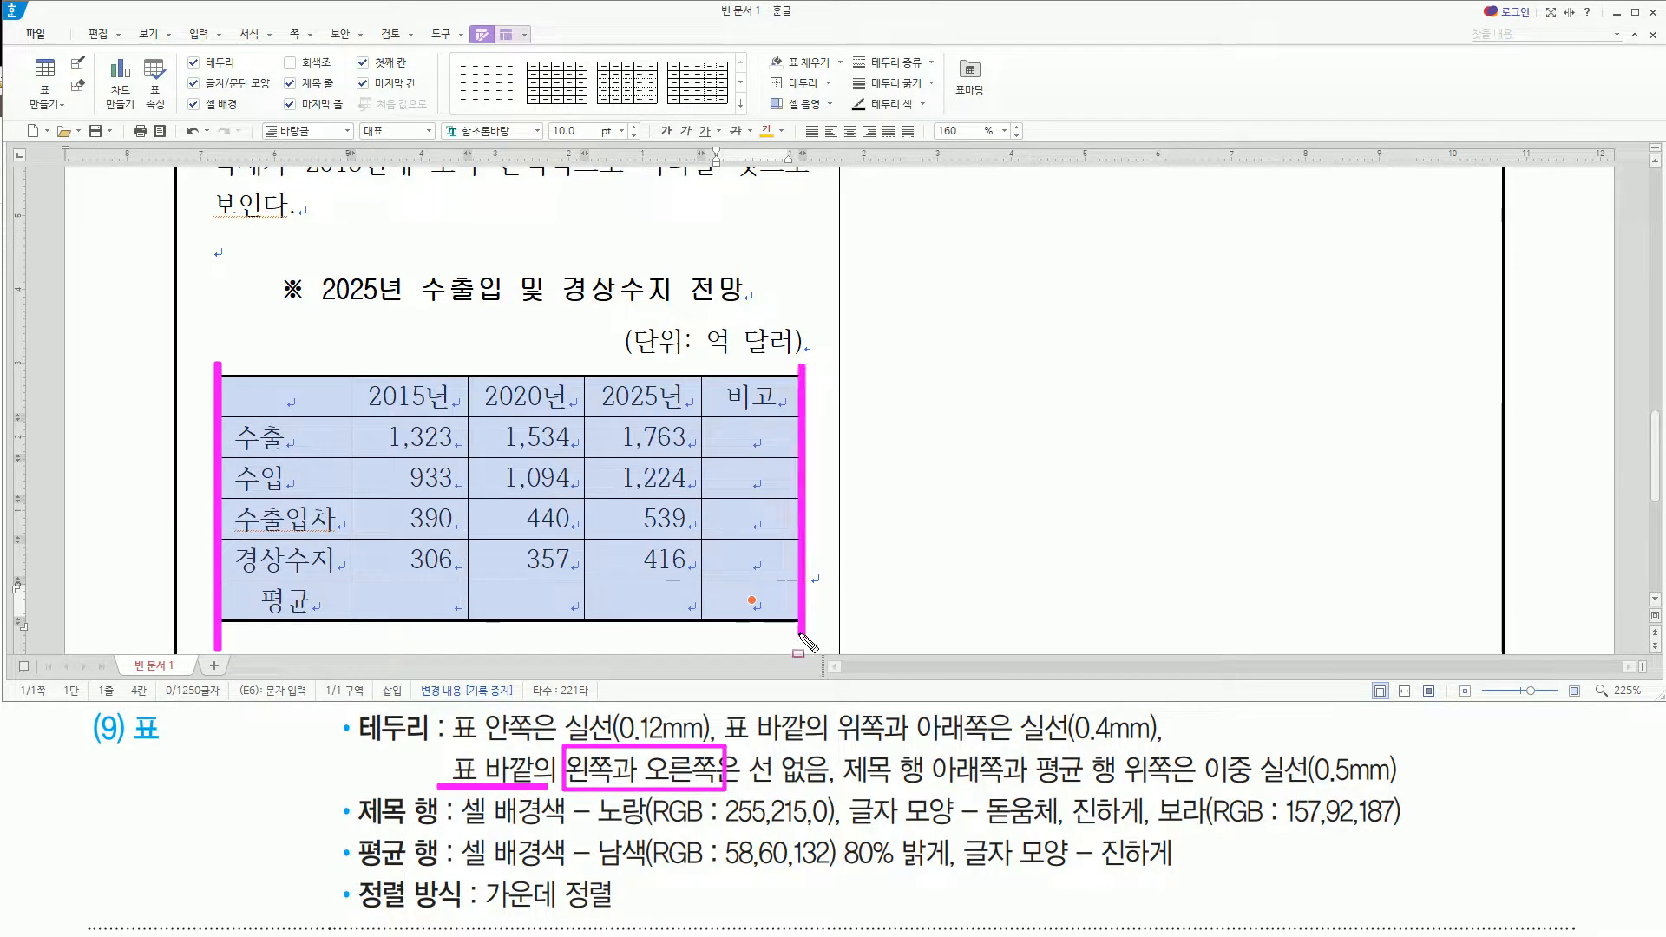
left_click_drag(748, 790, 829, 790)
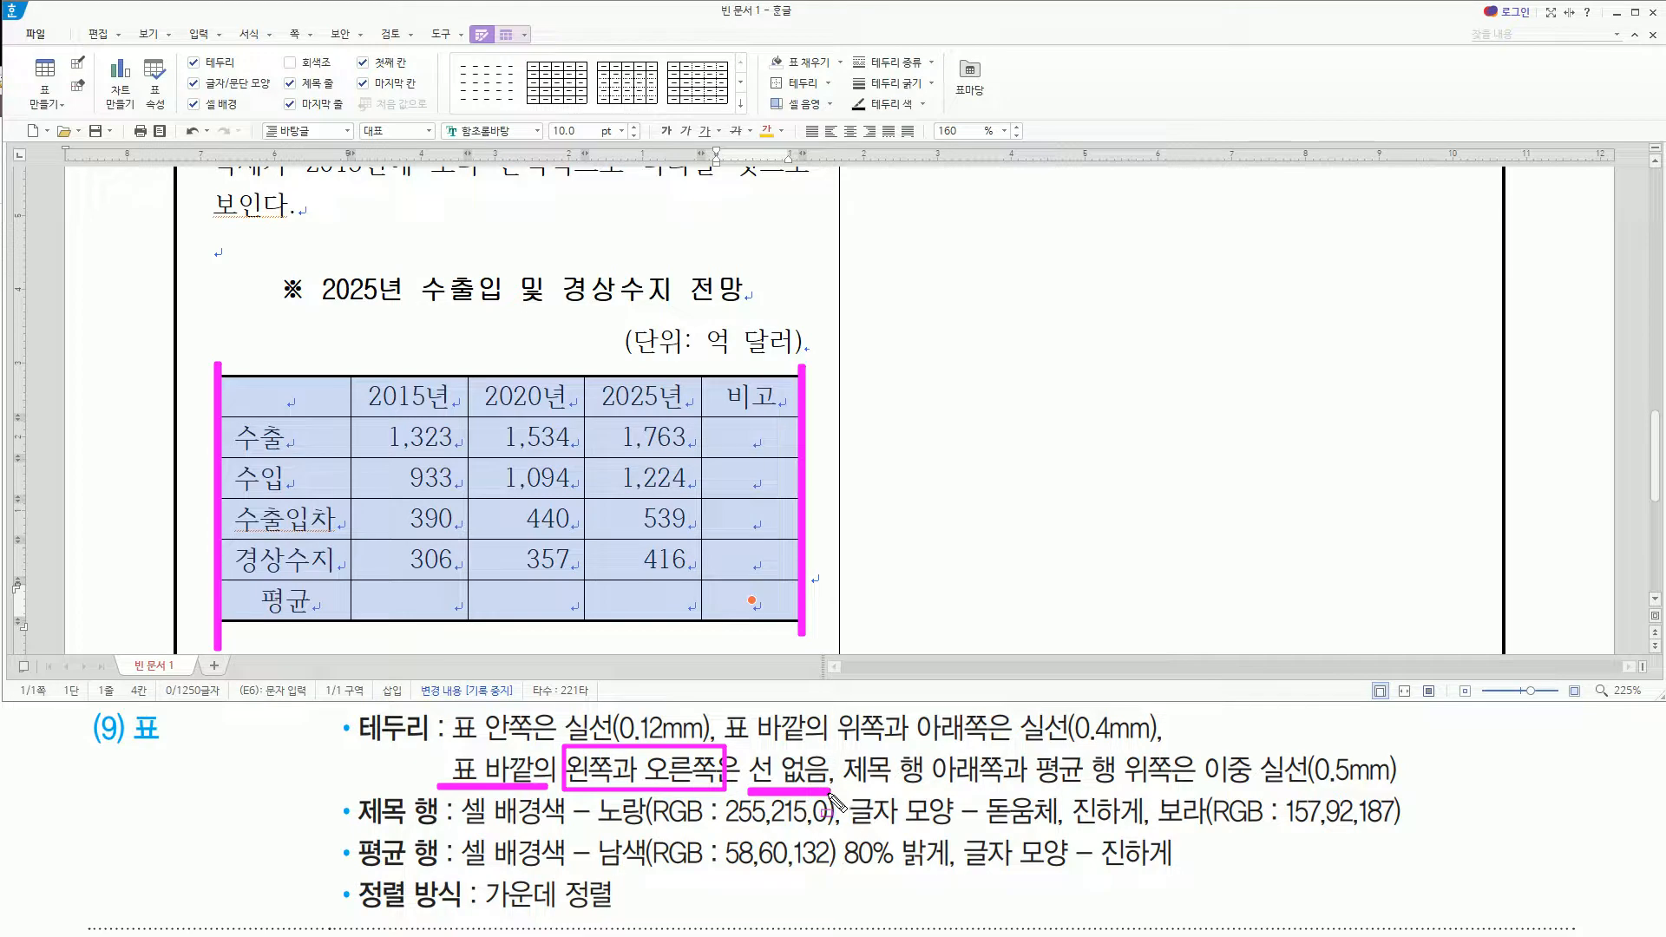
key("Escape")
left_click(744, 31)
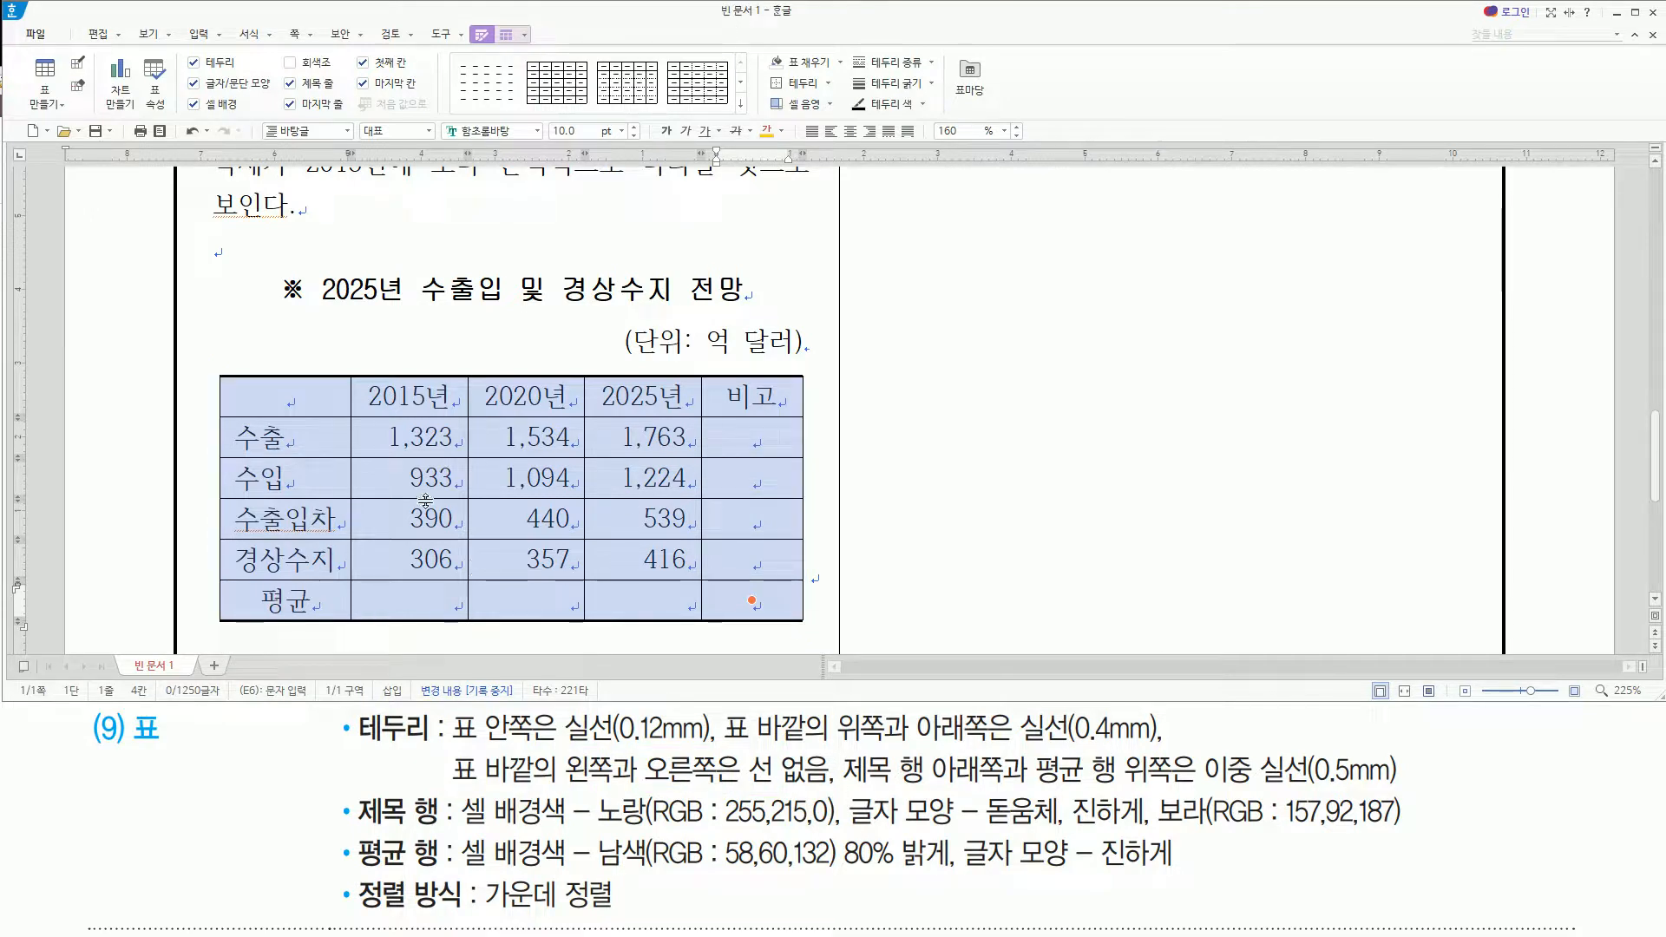
Remove the table's outer left and right borders by setting their line type to none
key("l")
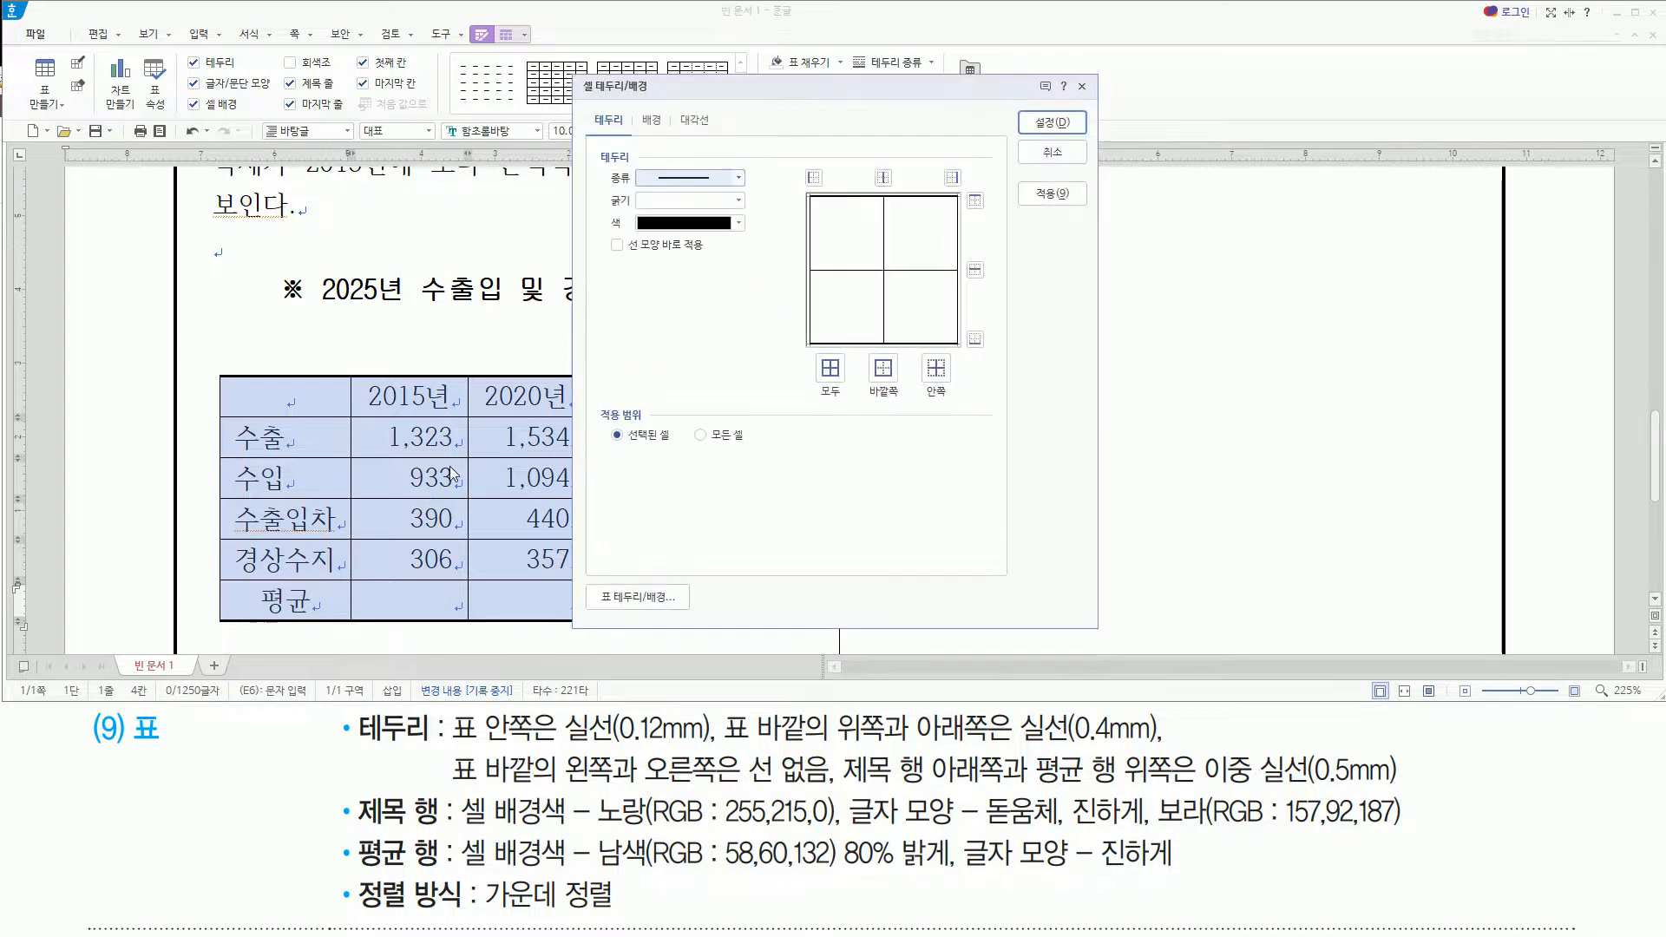
left_click(669, 178)
left_click(685, 193)
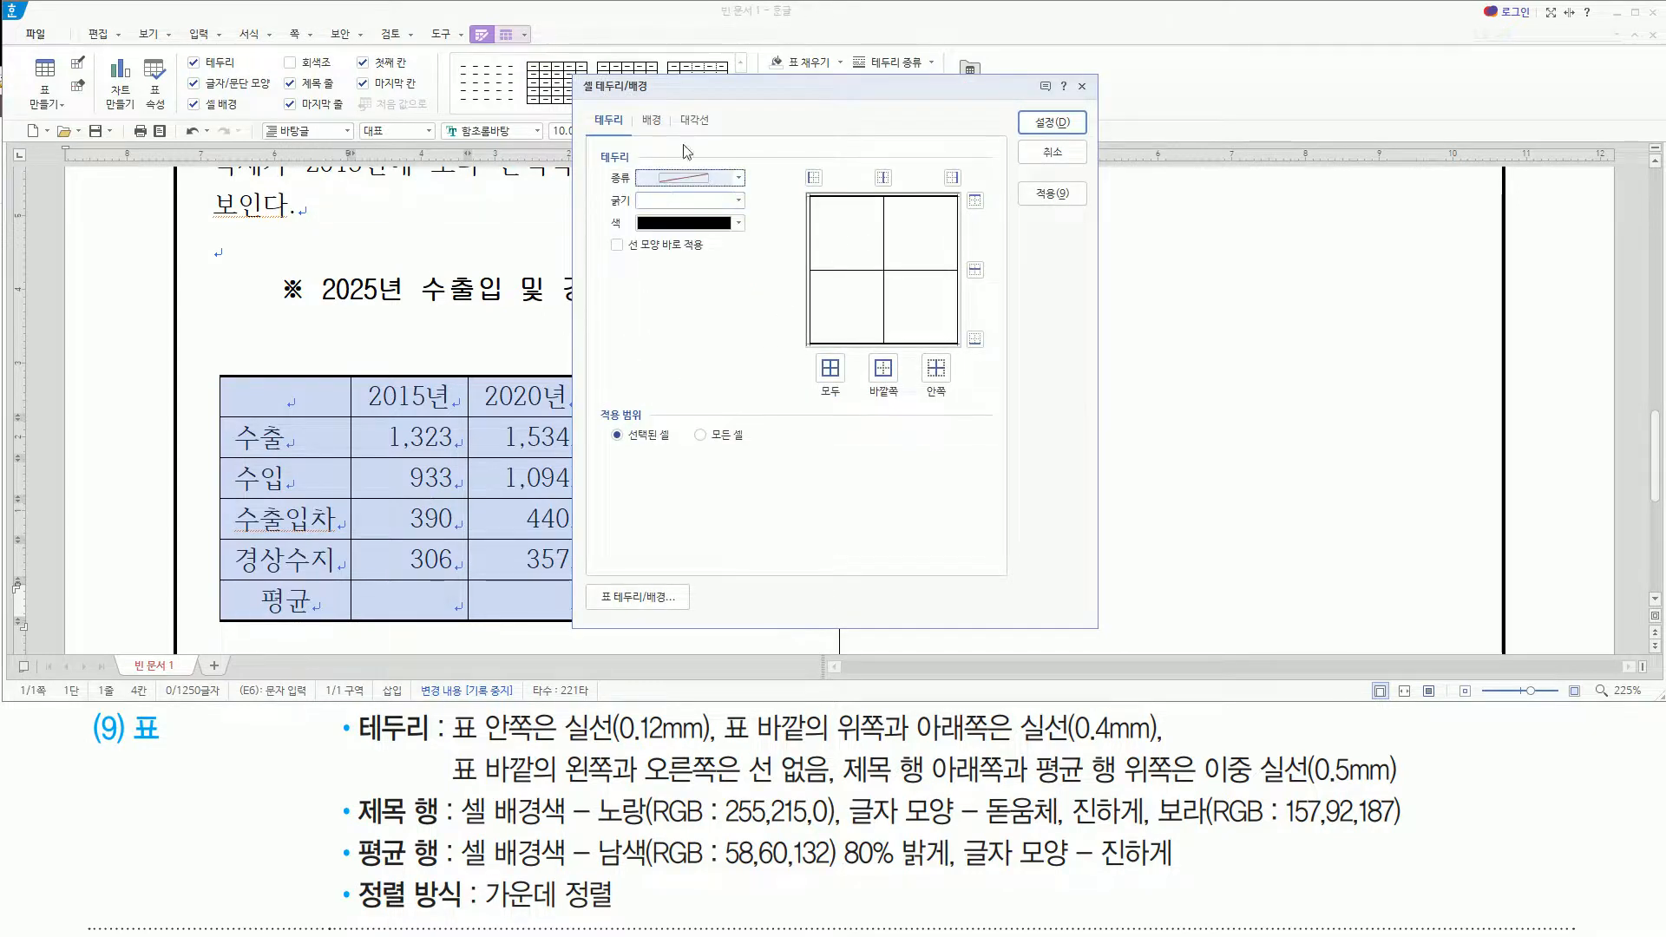
left_click(814, 177)
left_click(952, 177)
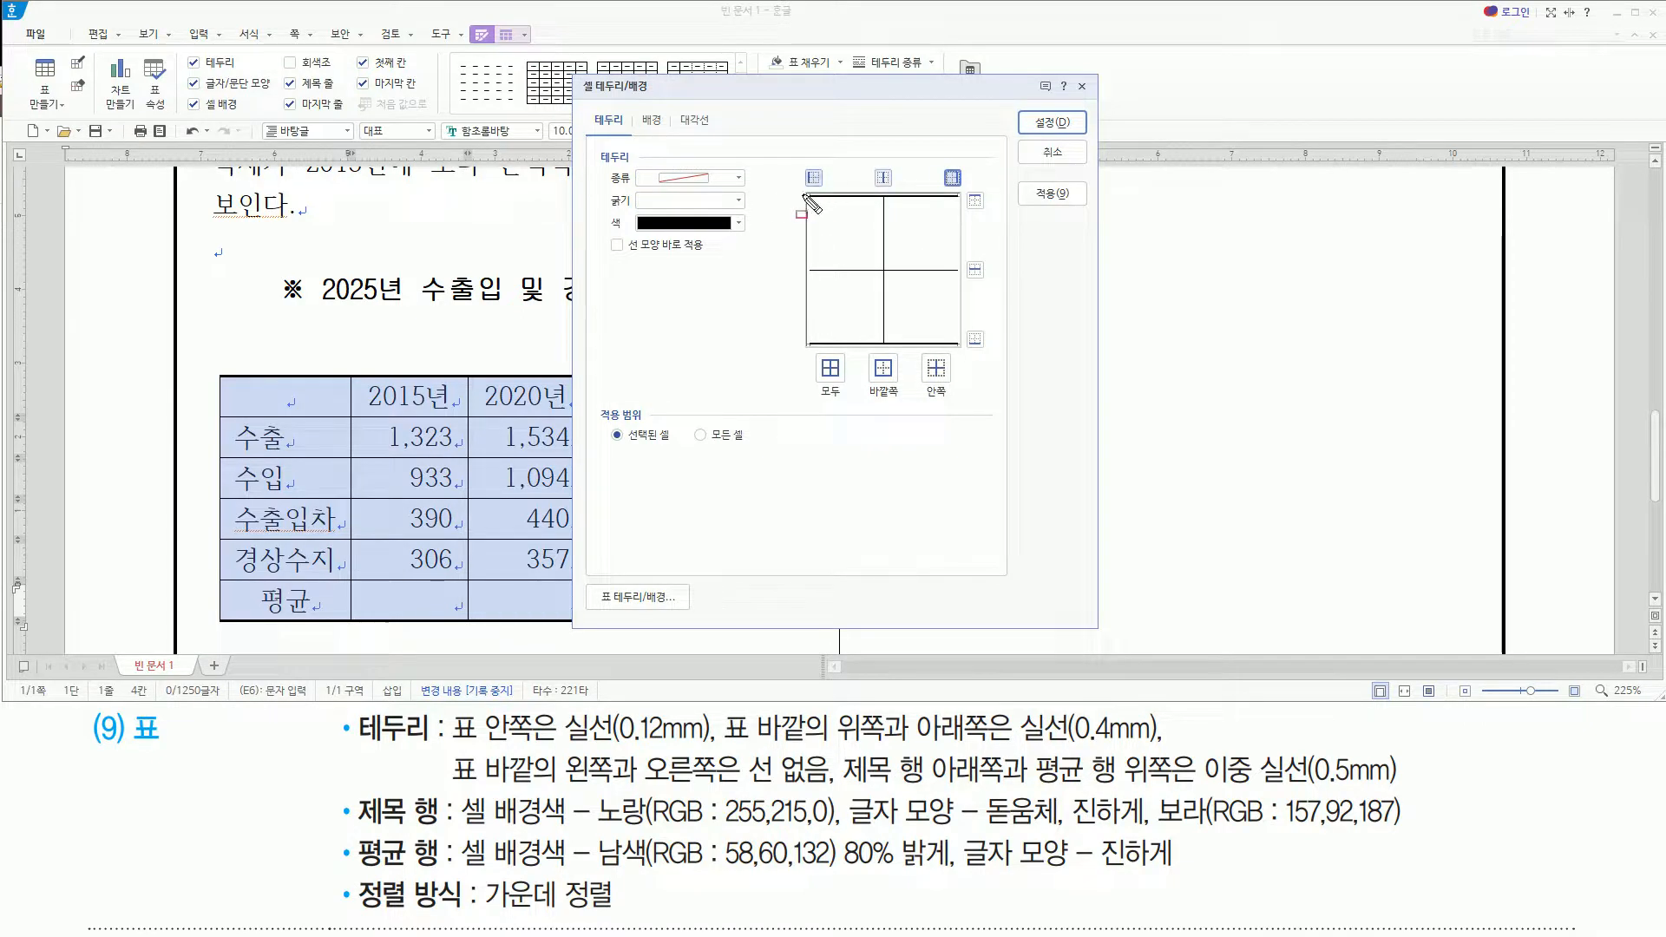
left_click(1039, 124)
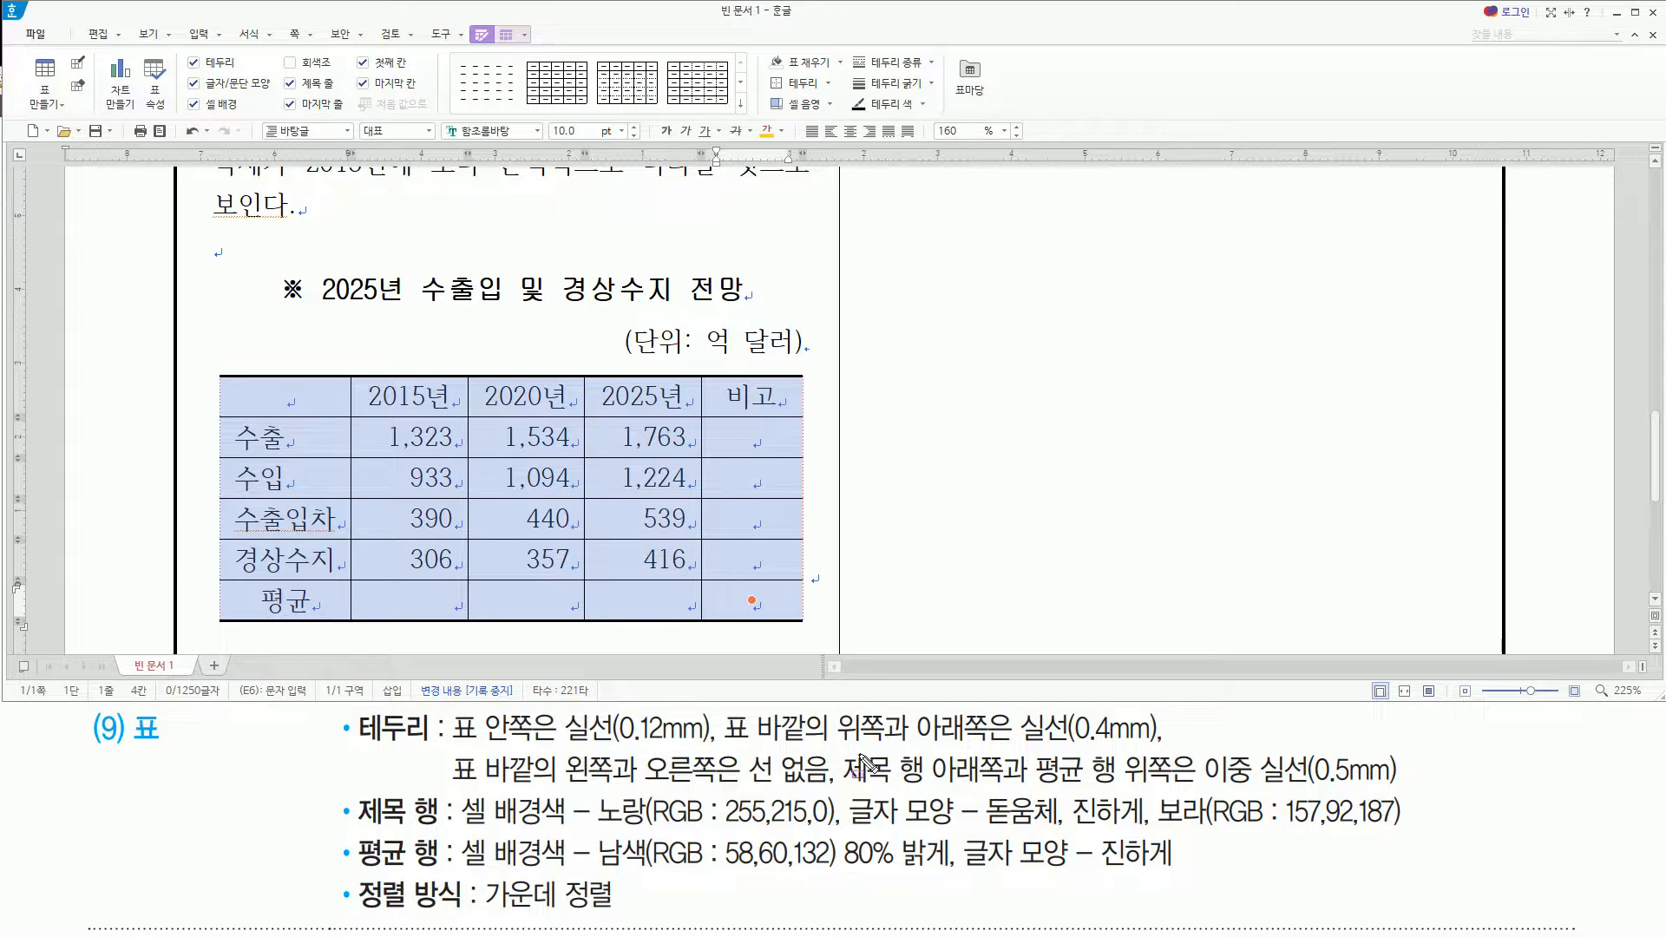
left_click_drag(841, 784, 1423, 790)
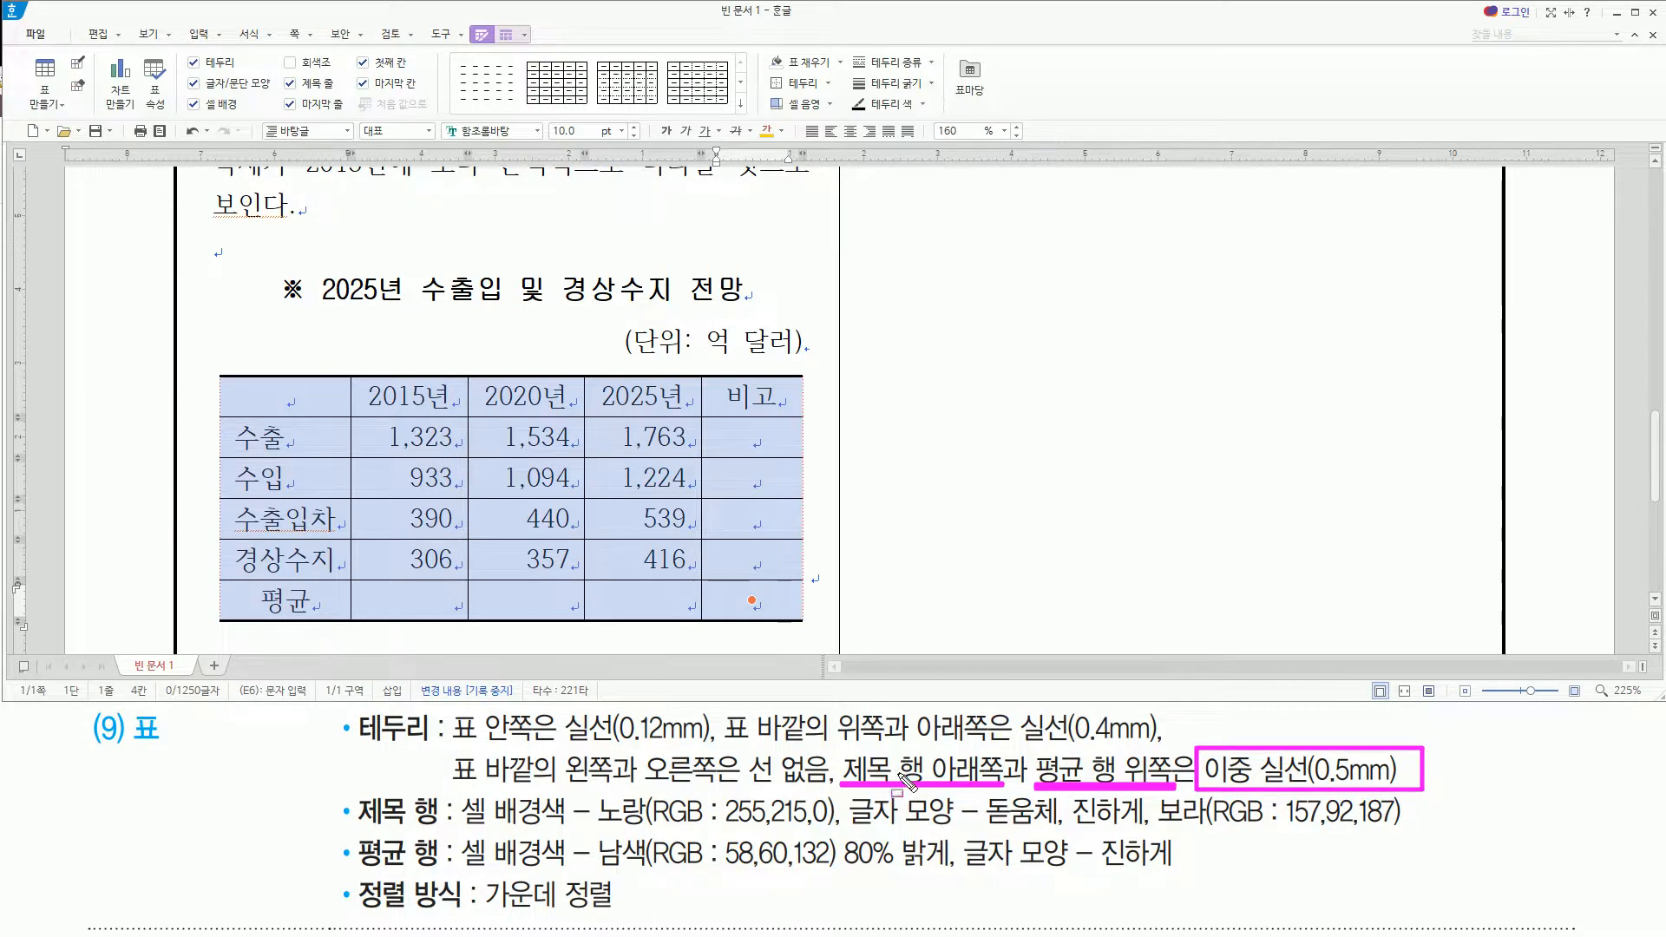
left_click_drag(230, 416, 794, 414)
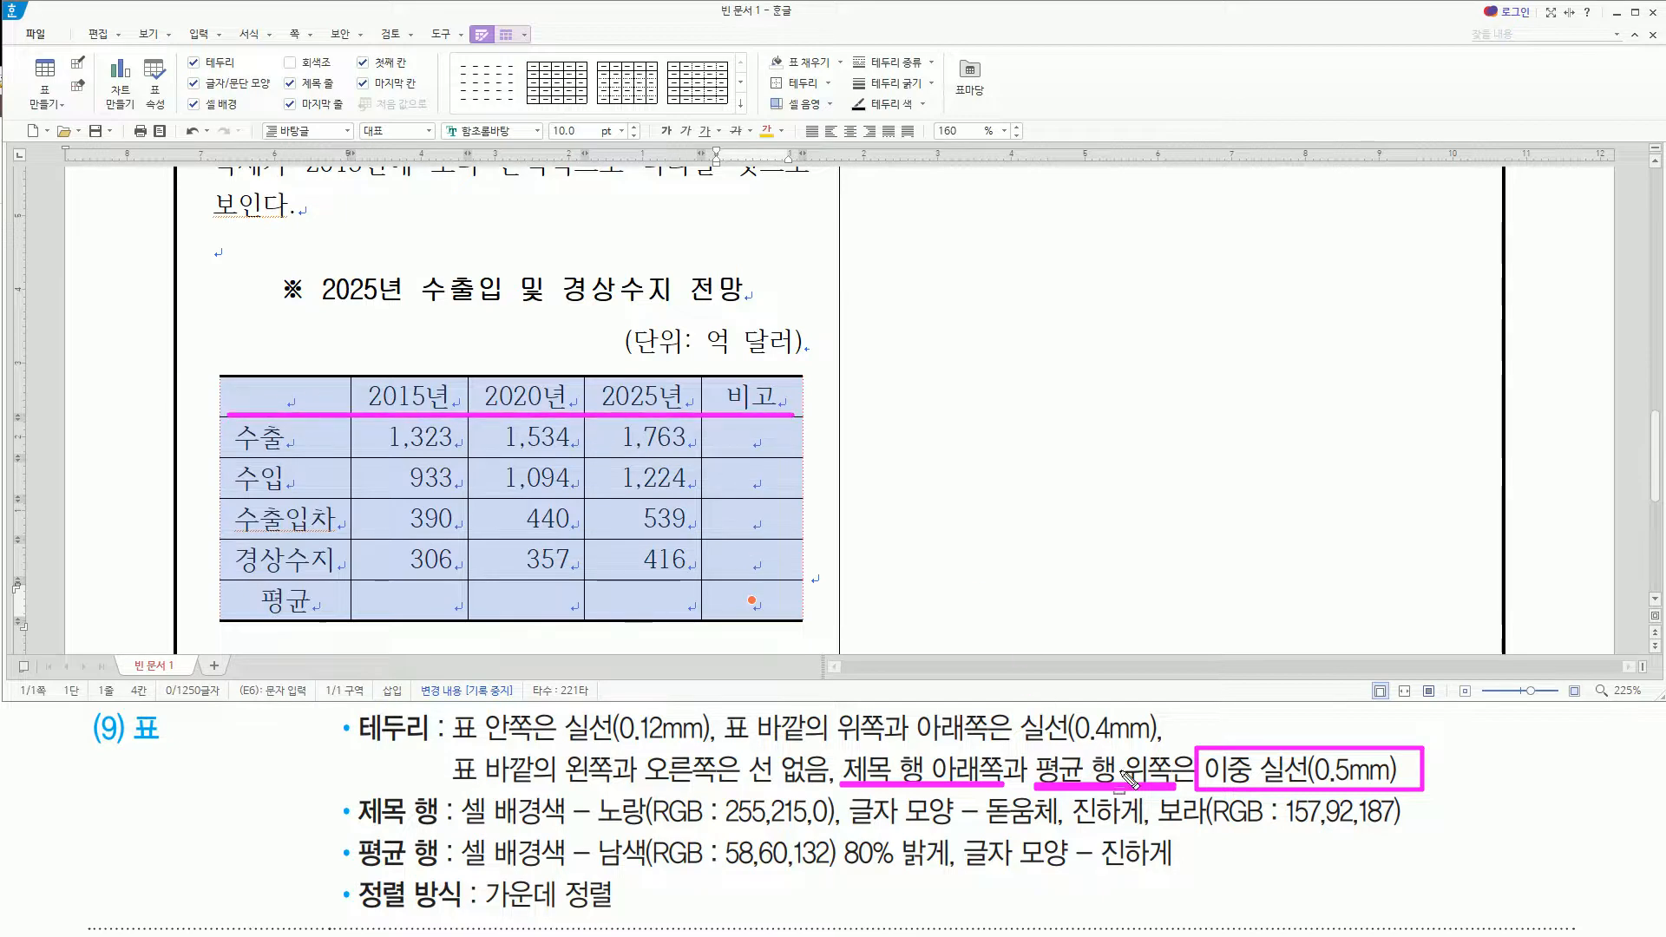
left_click_drag(223, 581, 797, 581)
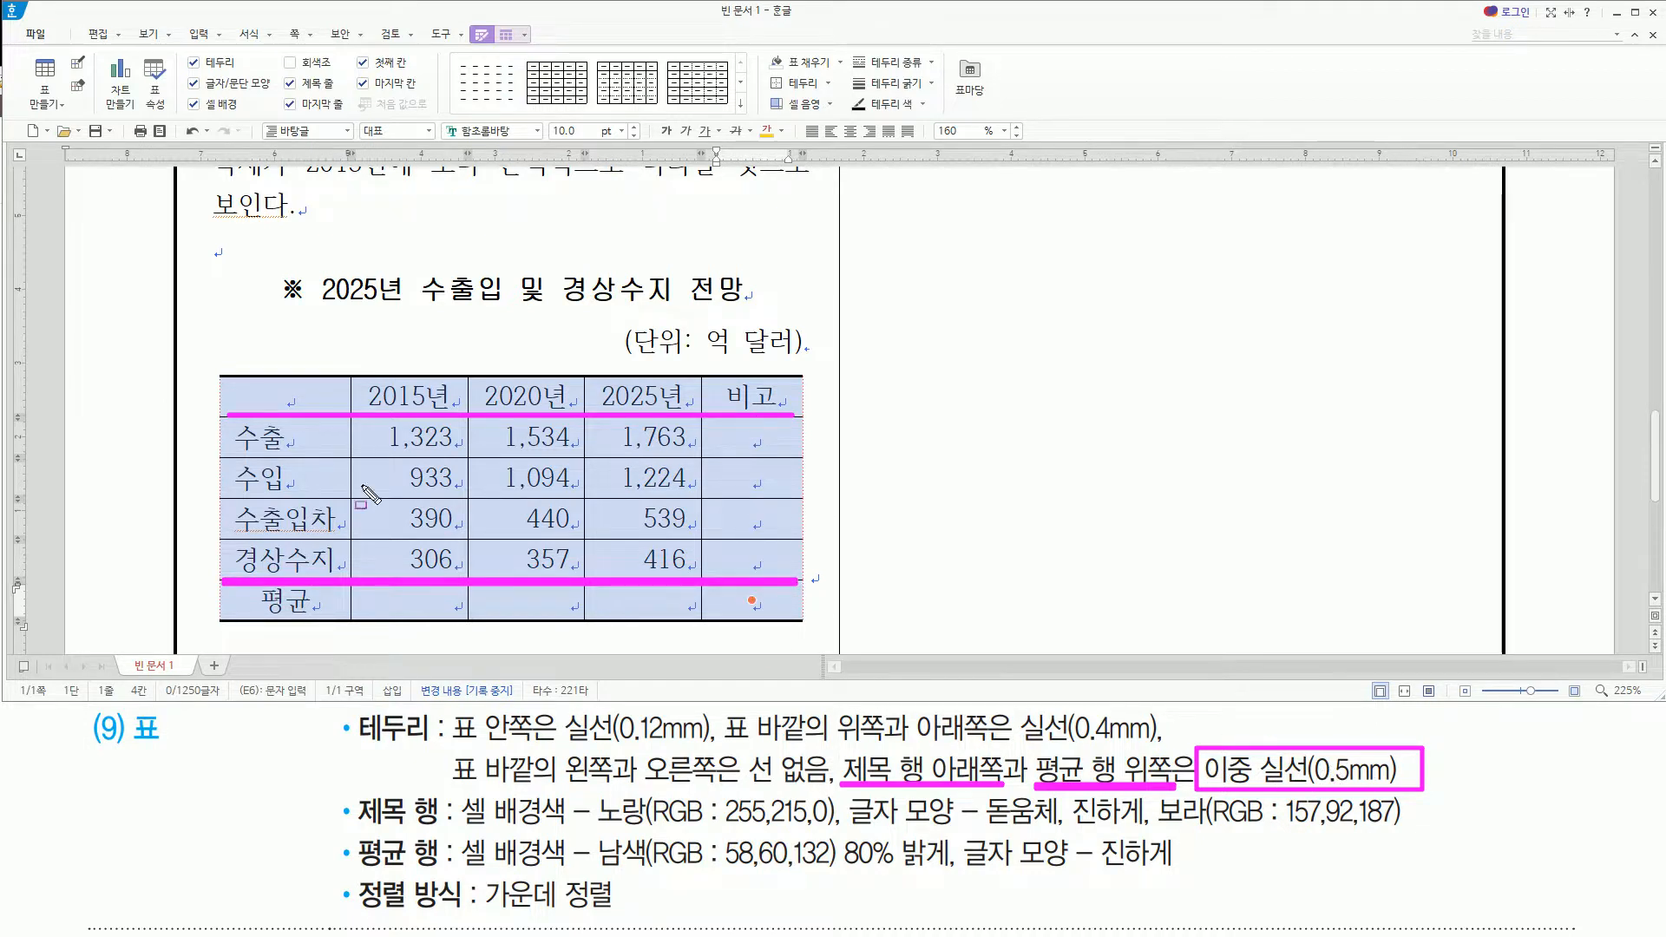
mouse_move(252, 429)
left_mouse_down()
mouse_move(293, 490)
mouse_move(788, 585)
mouse_move(775, 571)
left_mouse_up()
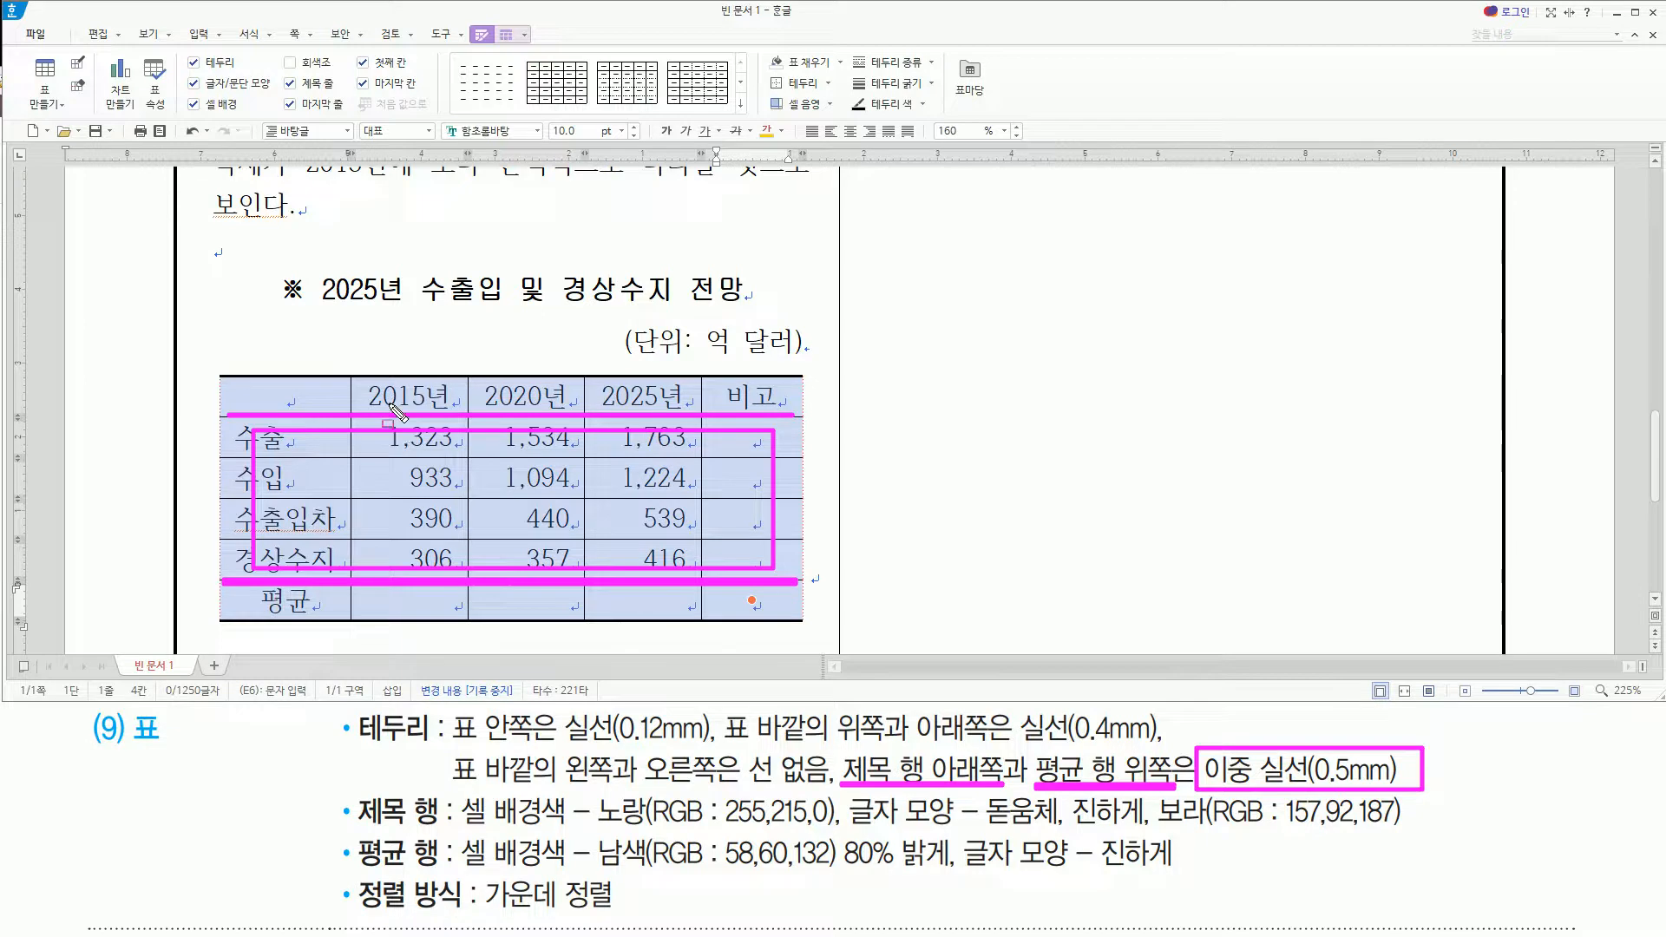
key("Escape")
Set the upper and lower borders of the four data rows from 수출 to 경상수지 to a 0.5 mm double solid line
mouse_move(271, 441)
left_mouse_down()
mouse_move(618, 468)
mouse_move(734, 568)
left_mouse_up()
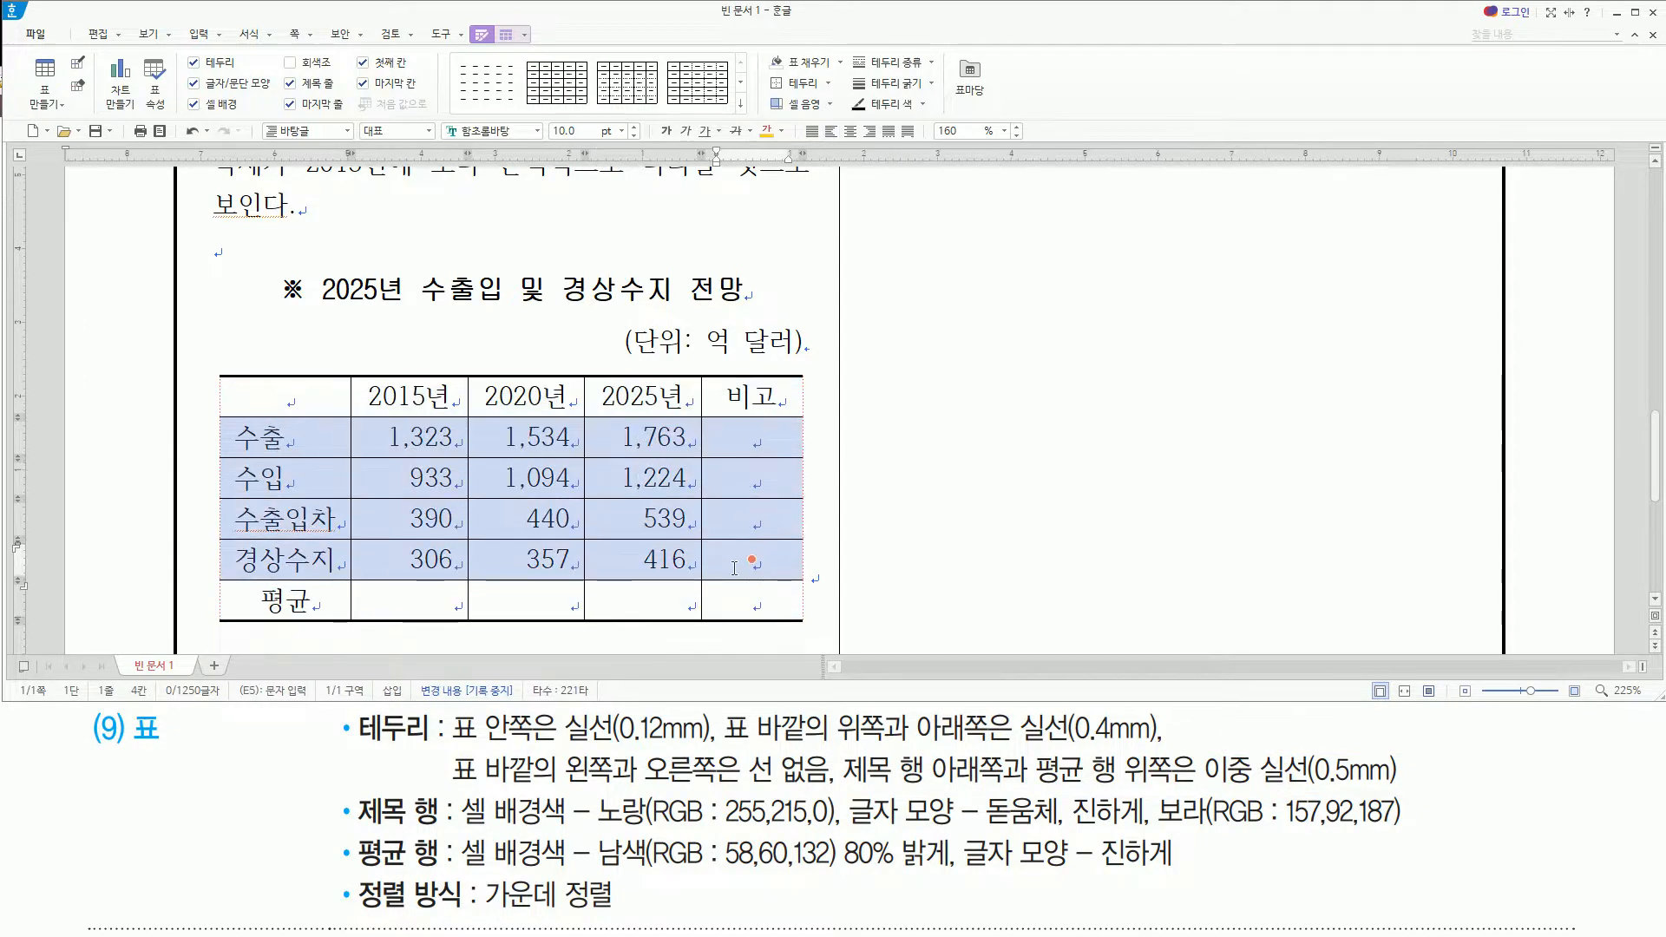
key("l")
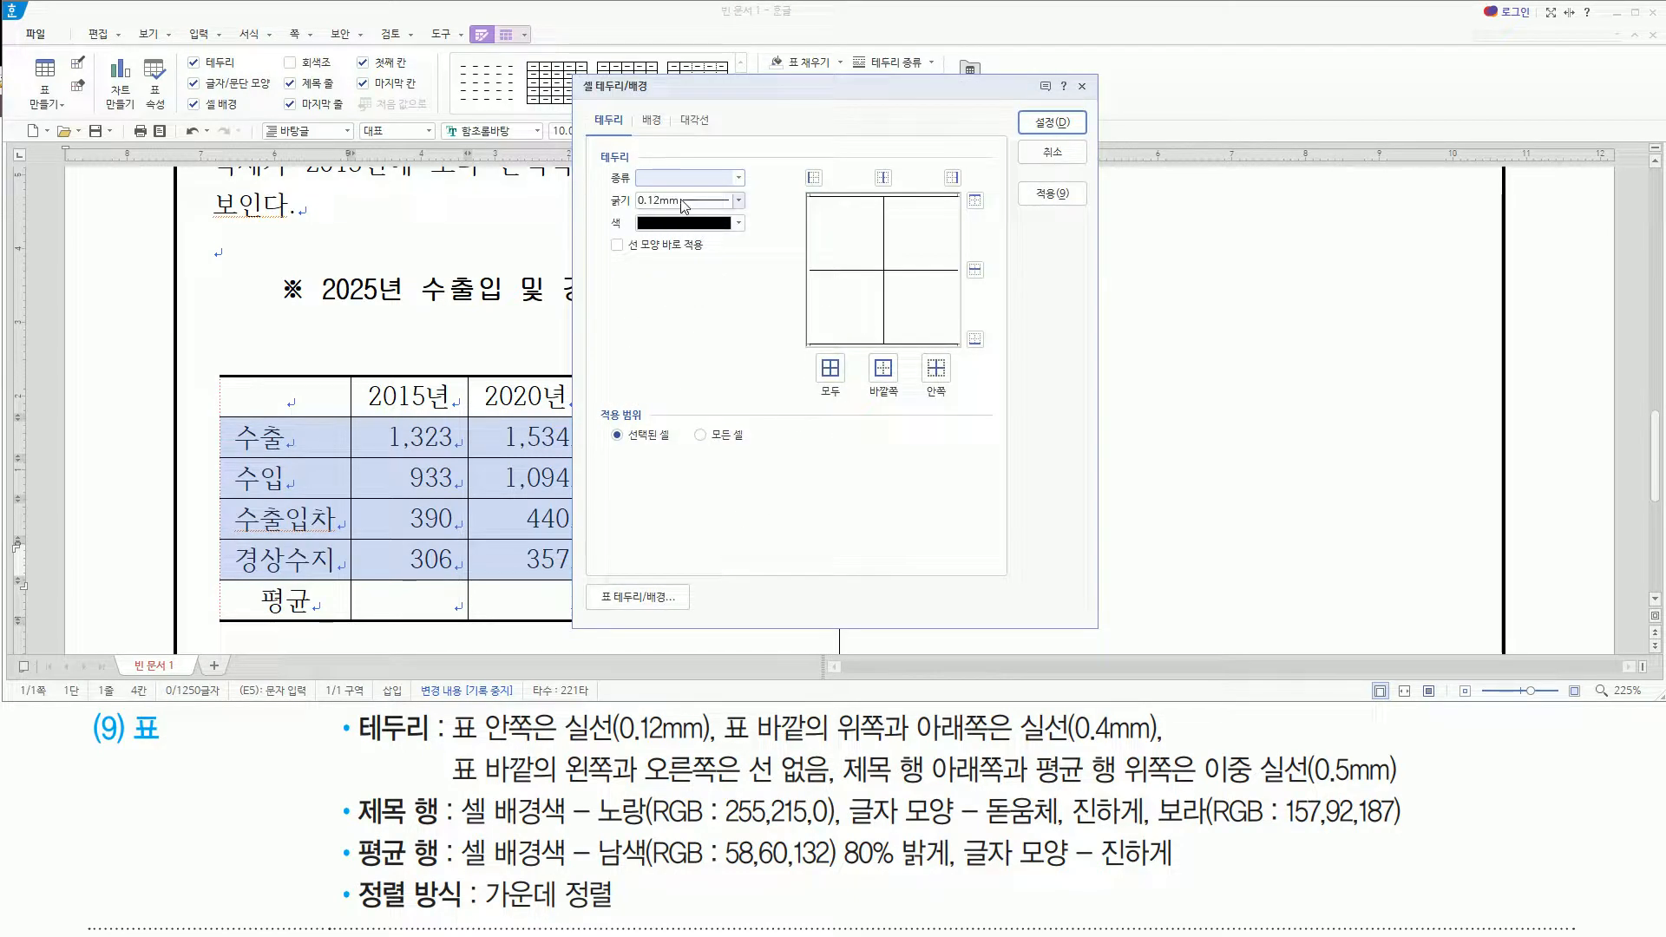
left_click(700, 178)
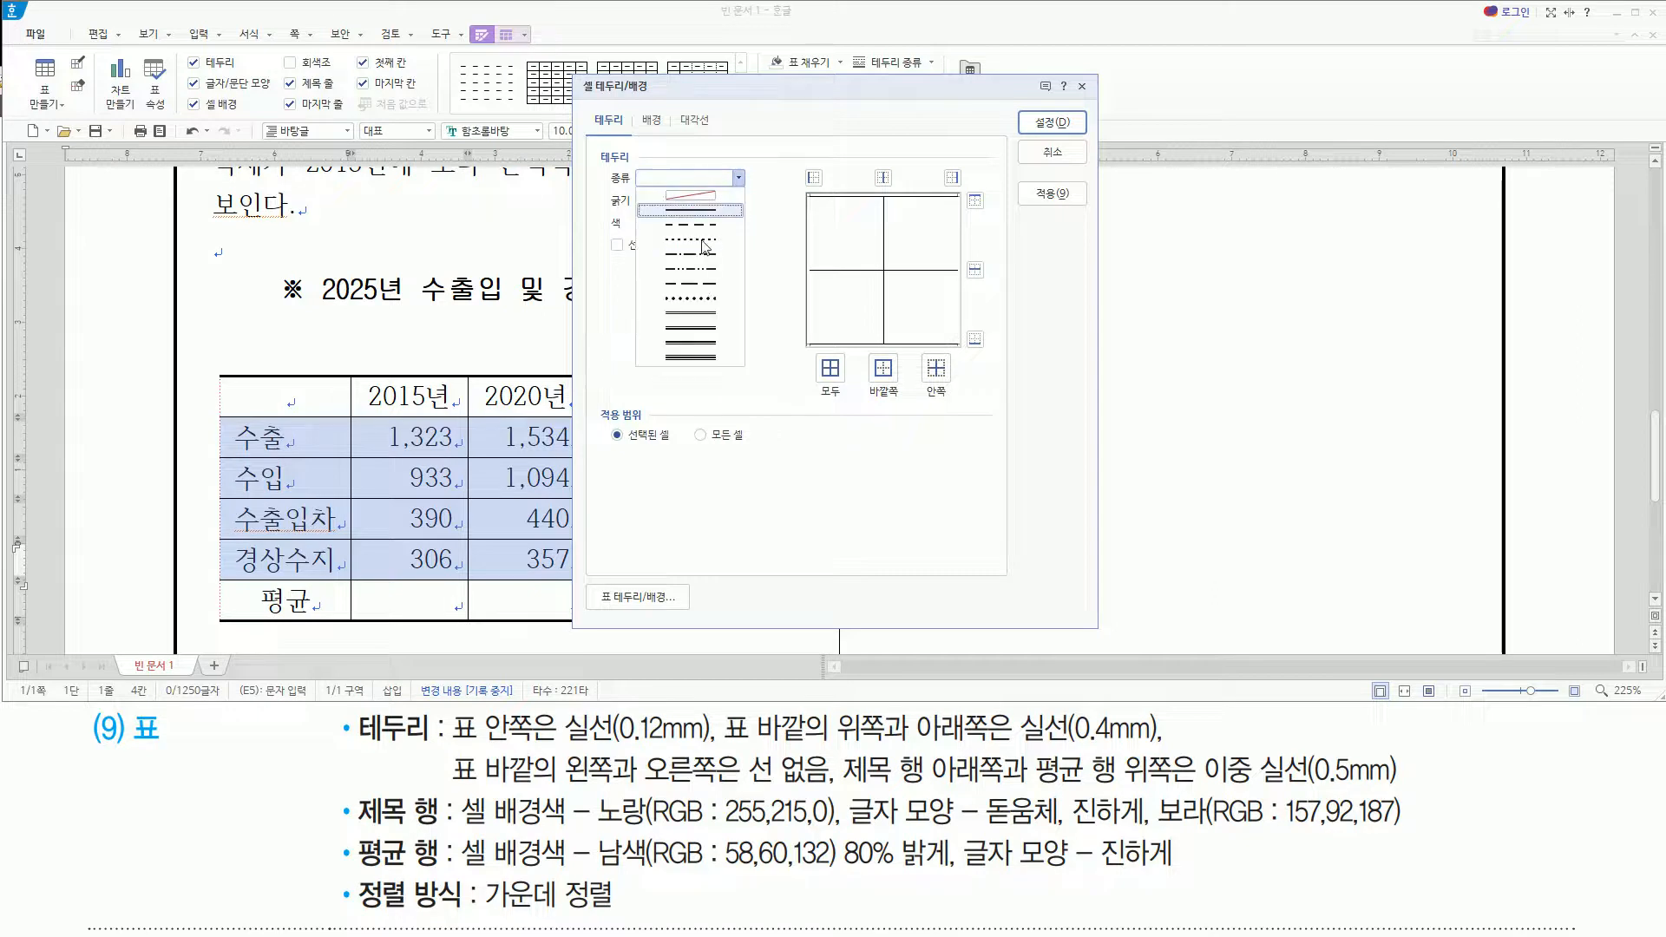
left_click(703, 314)
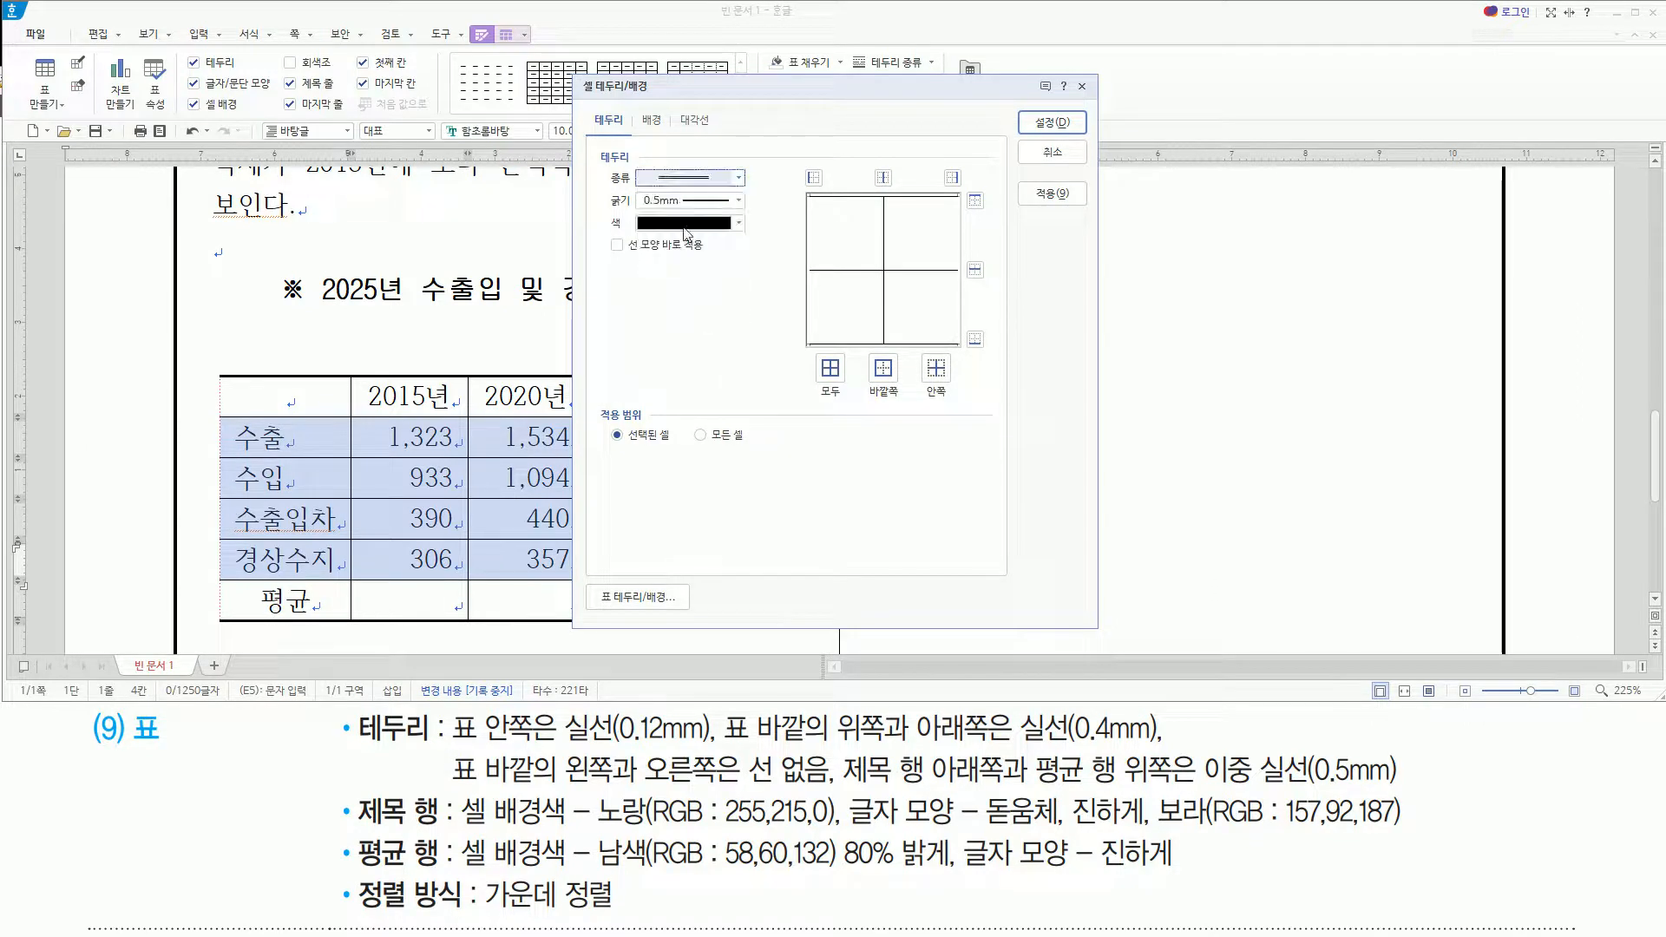
left_click(974, 202)
left_click(975, 339)
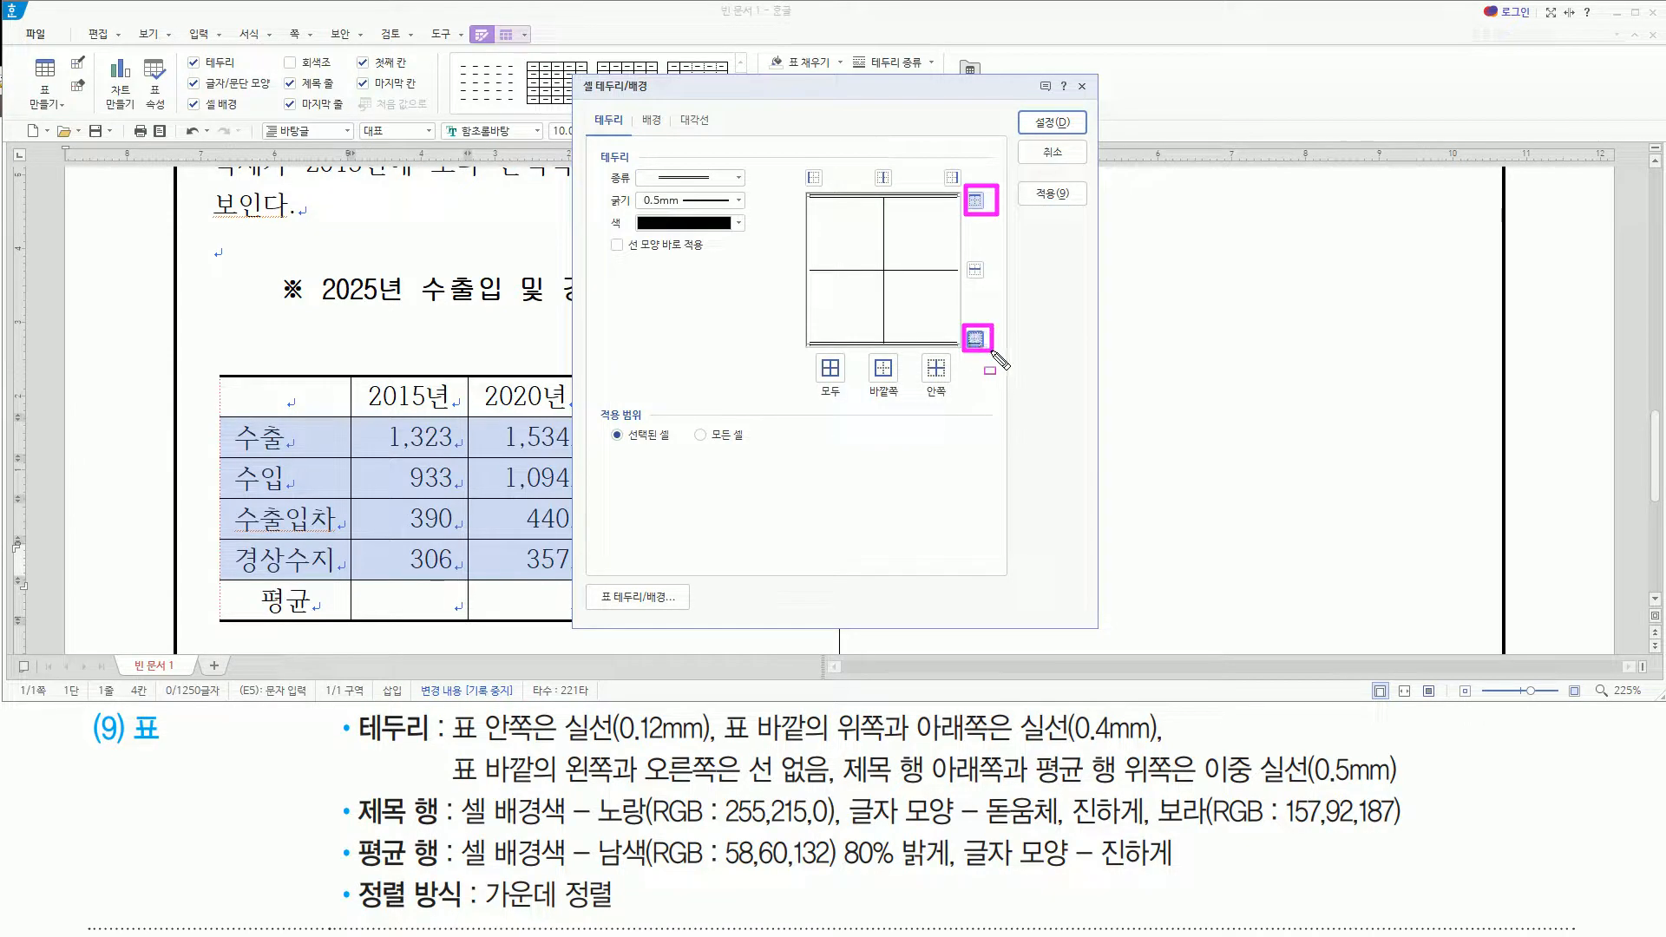
left_click(1050, 124)
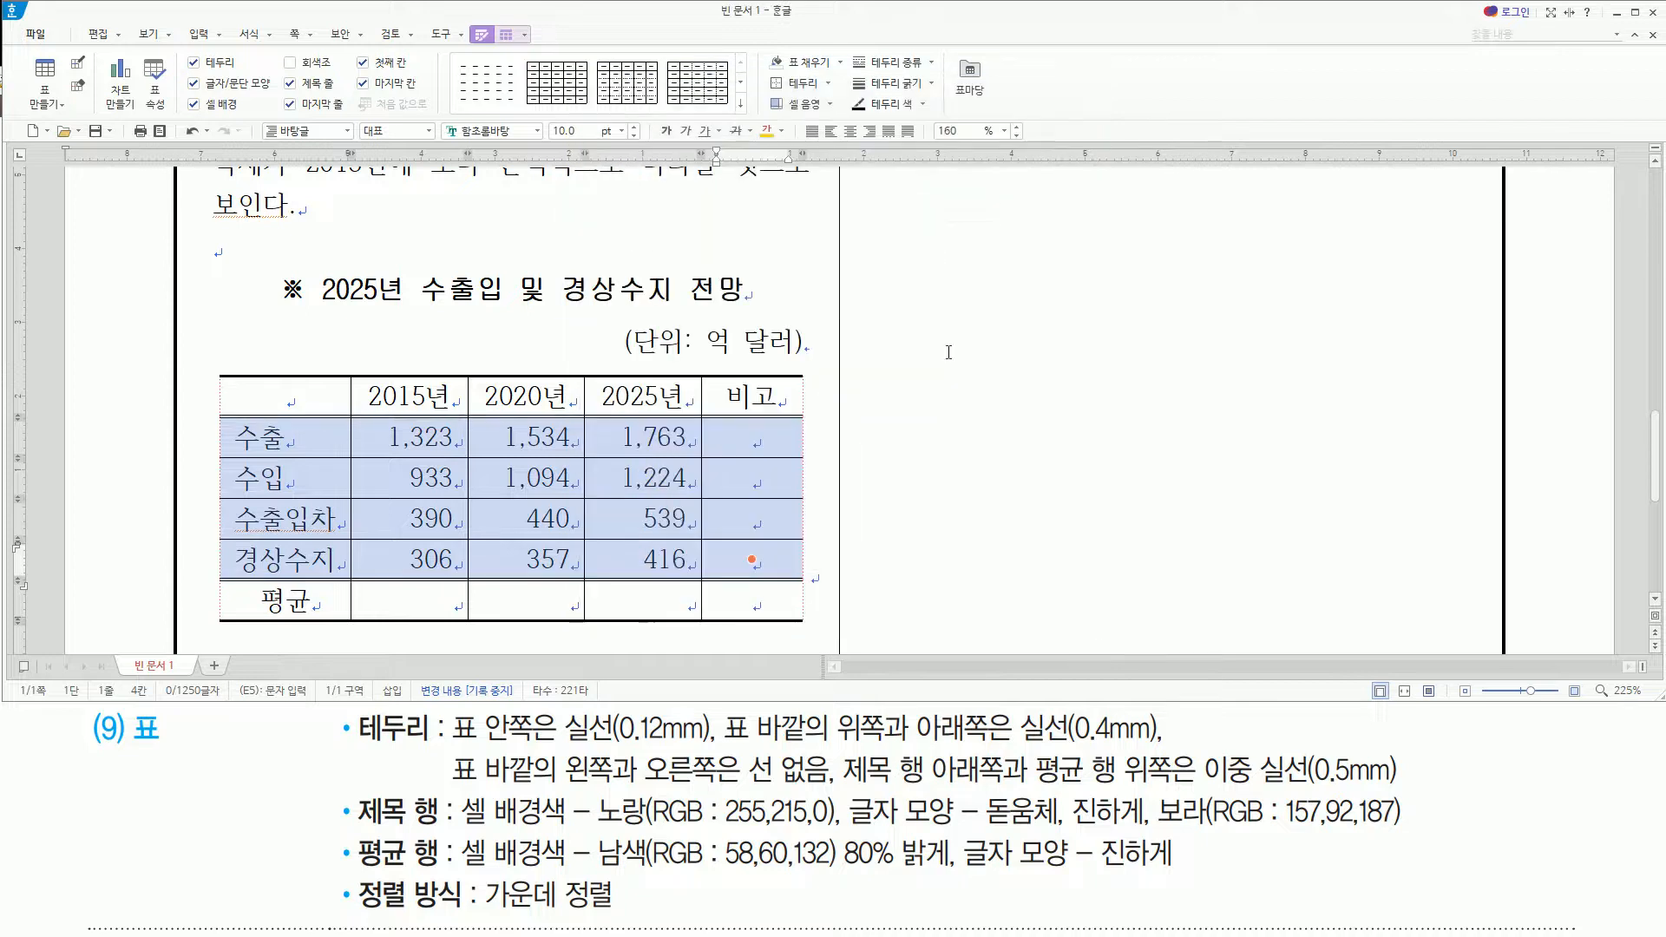
Add a single diagonal line running from upper left to lower right in the empty first cell of the heading row
left_click(746, 397)
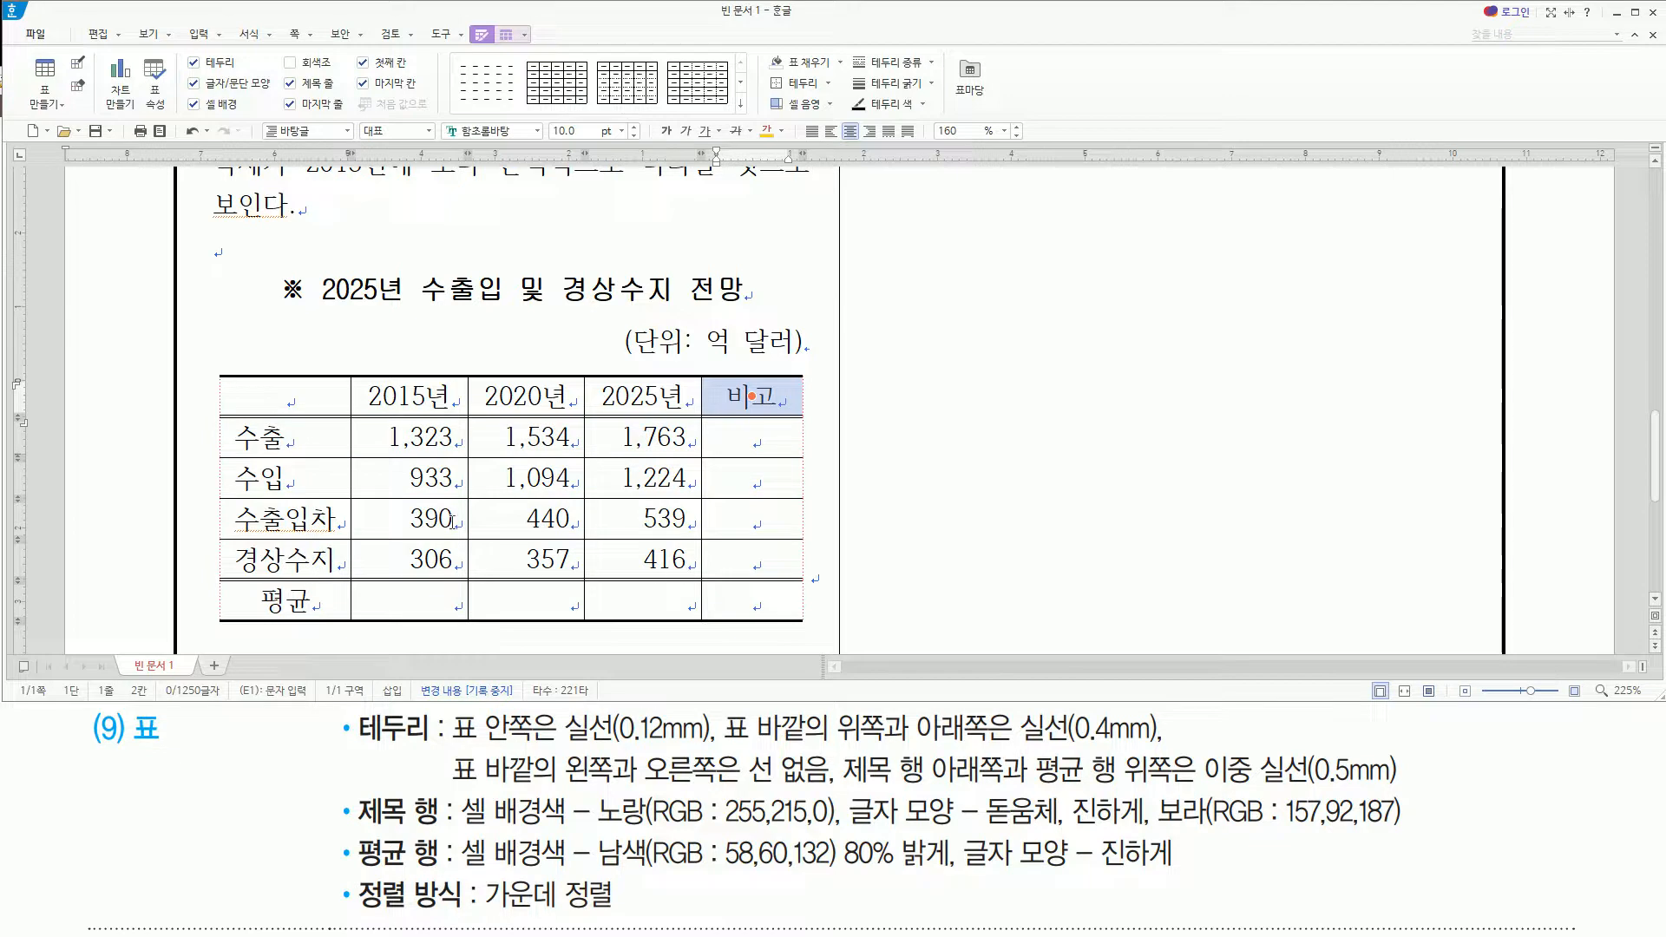
left_click_drag(230, 380, 347, 415)
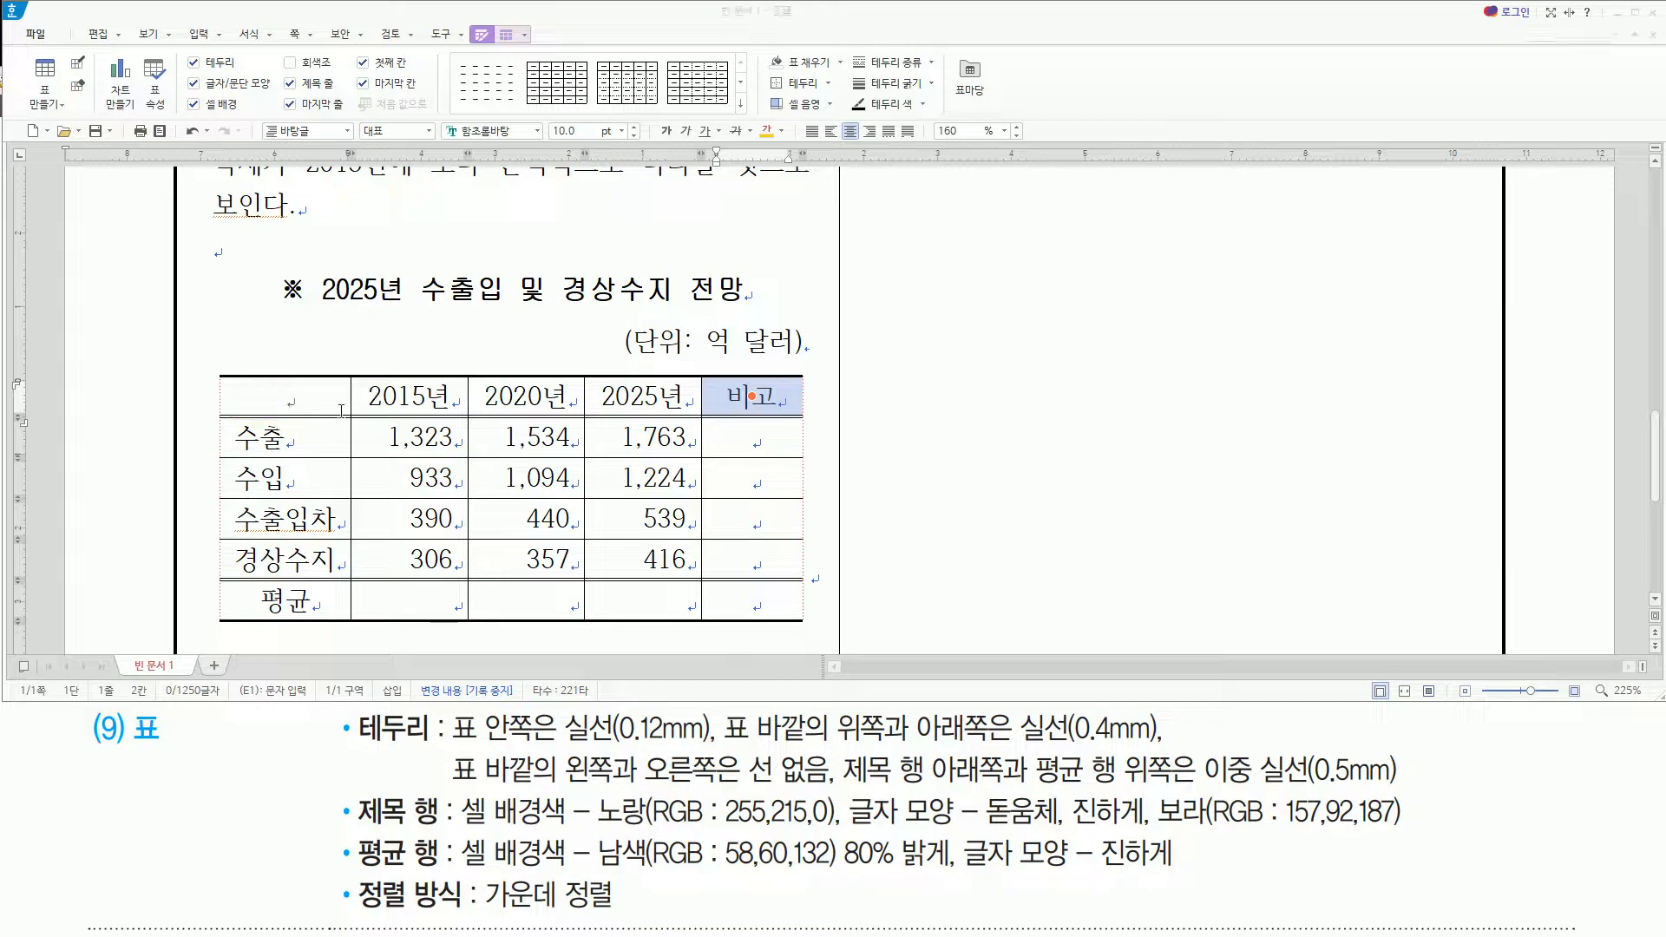
left_click(320, 399)
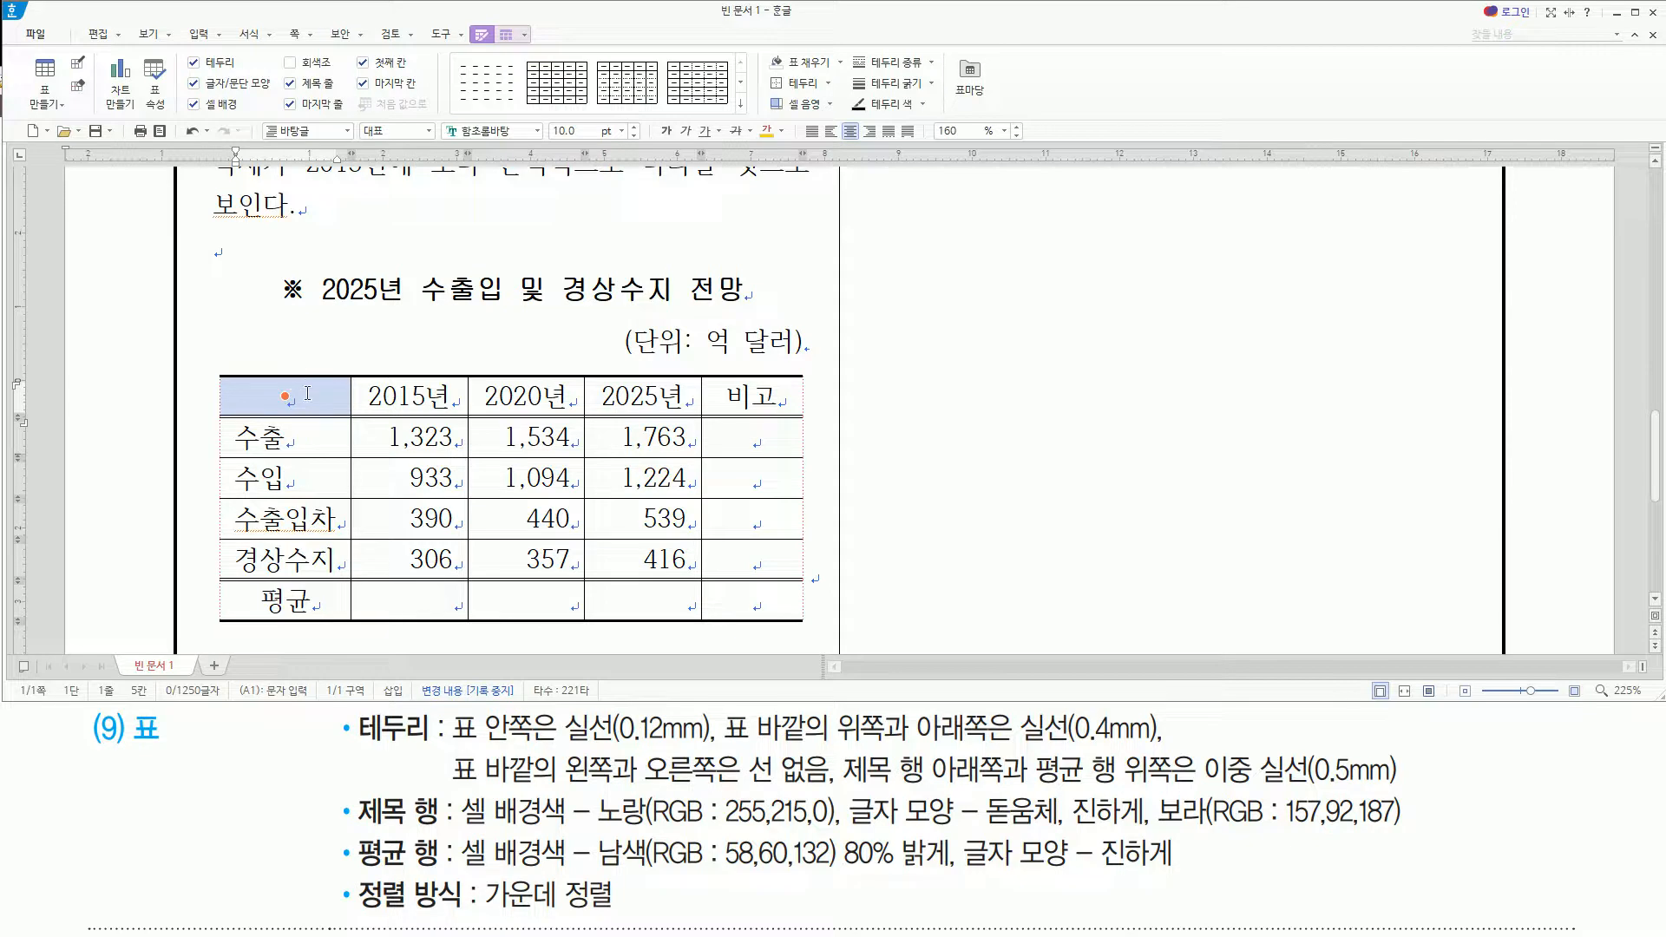
key("l")
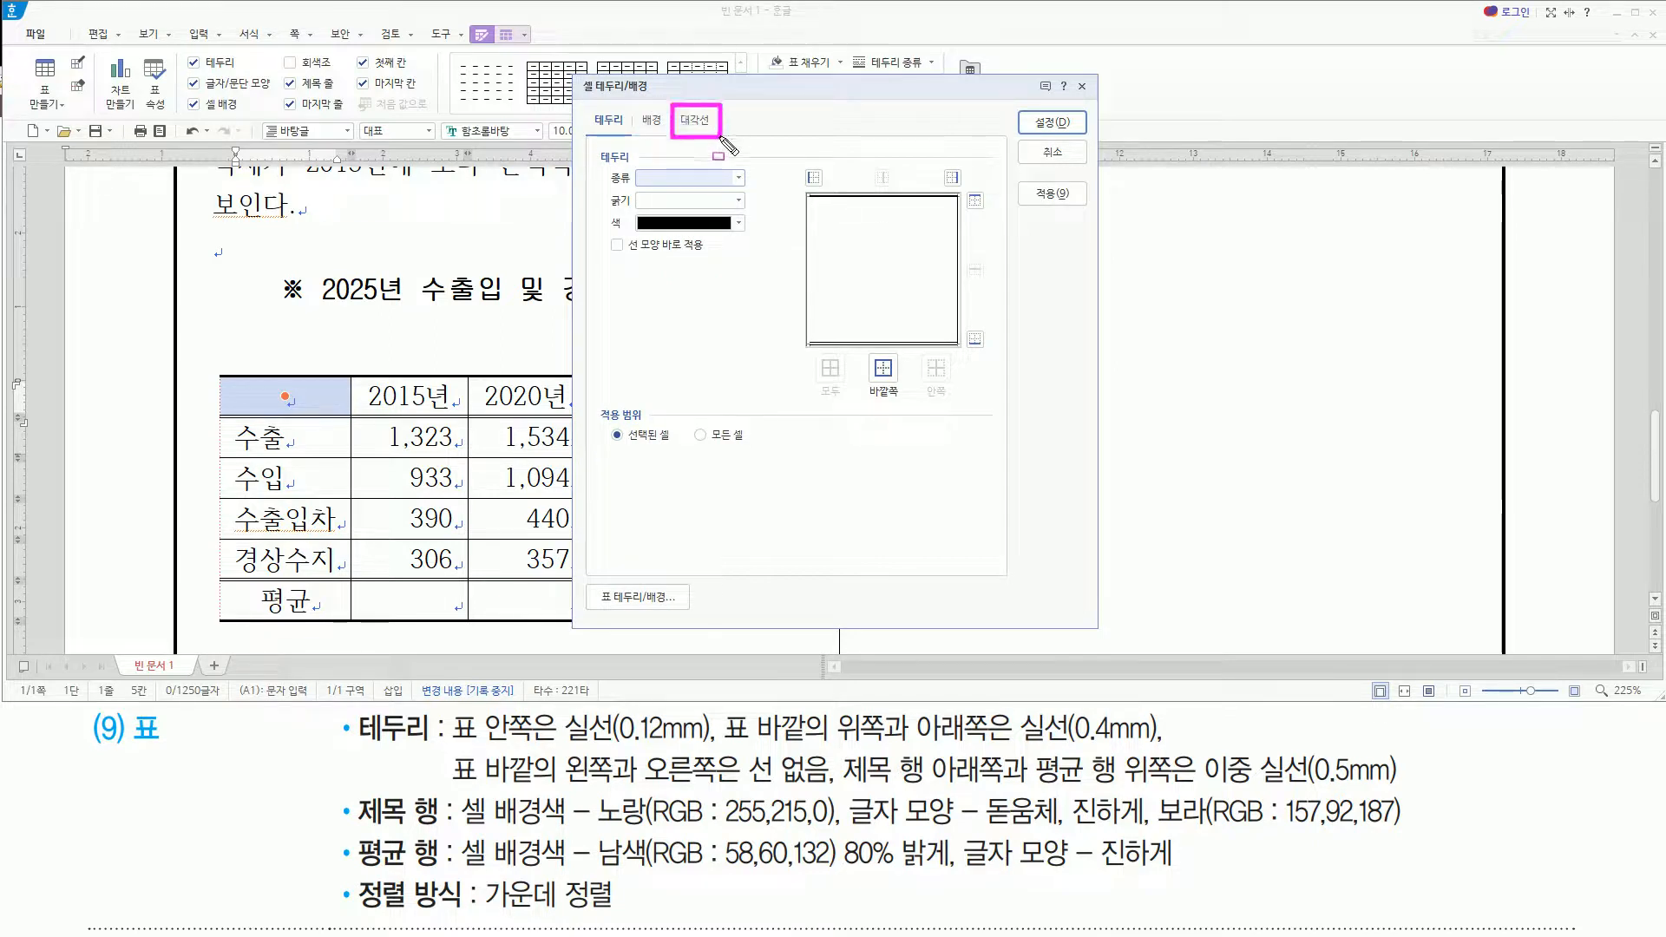
left_click(698, 121)
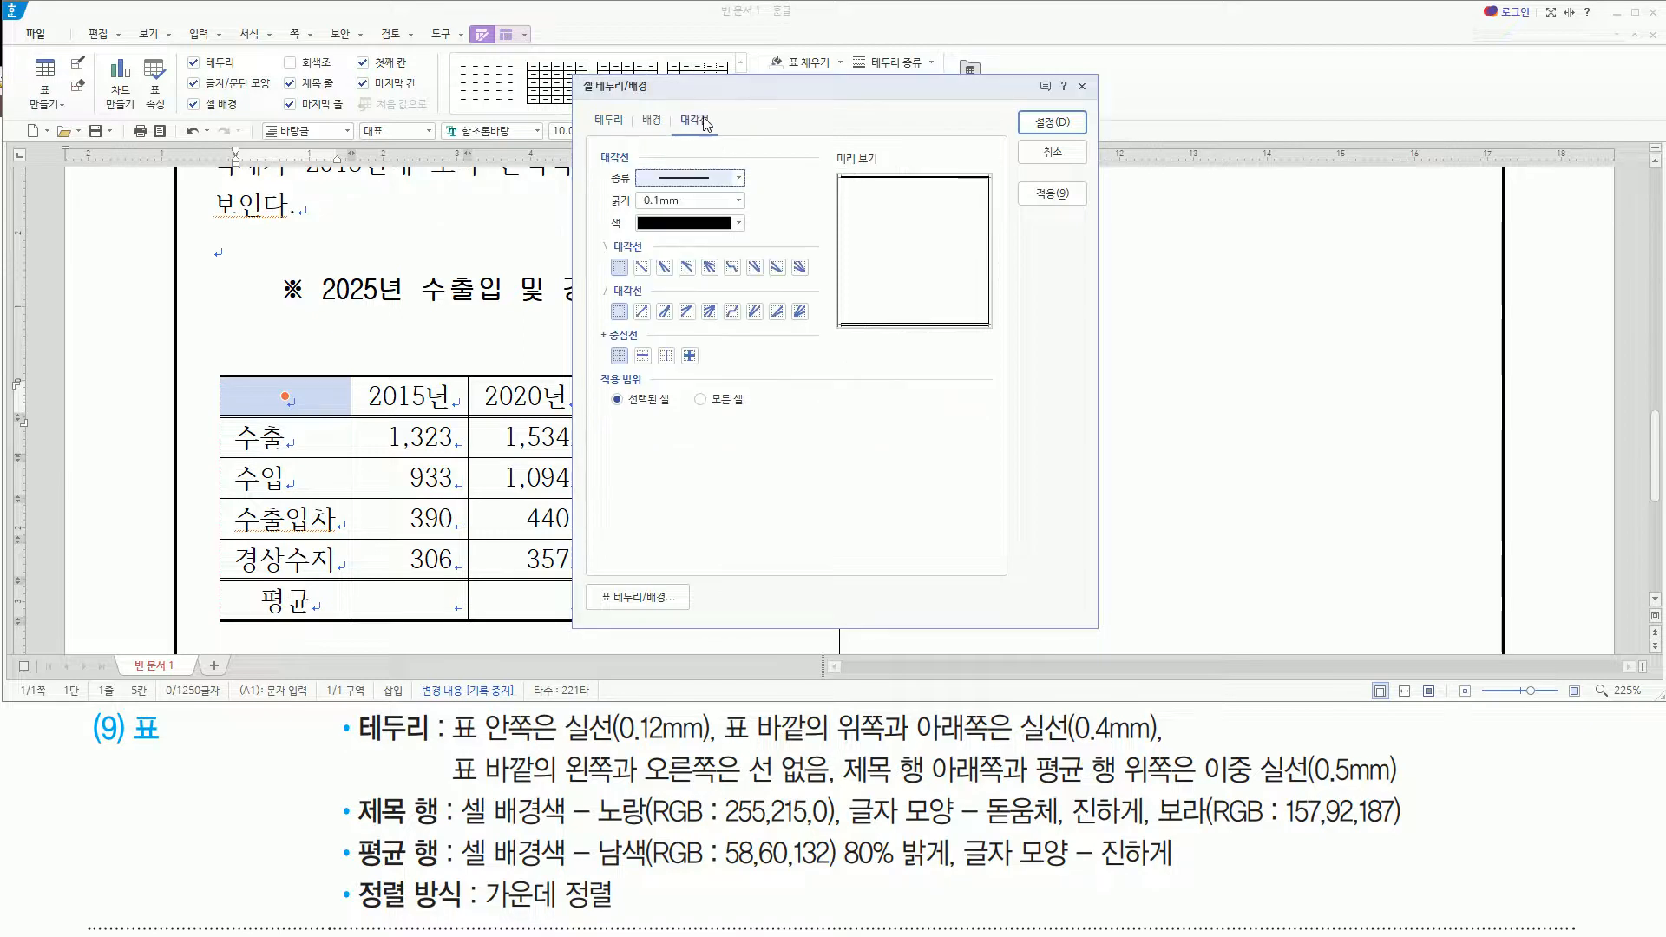
left_click(643, 268)
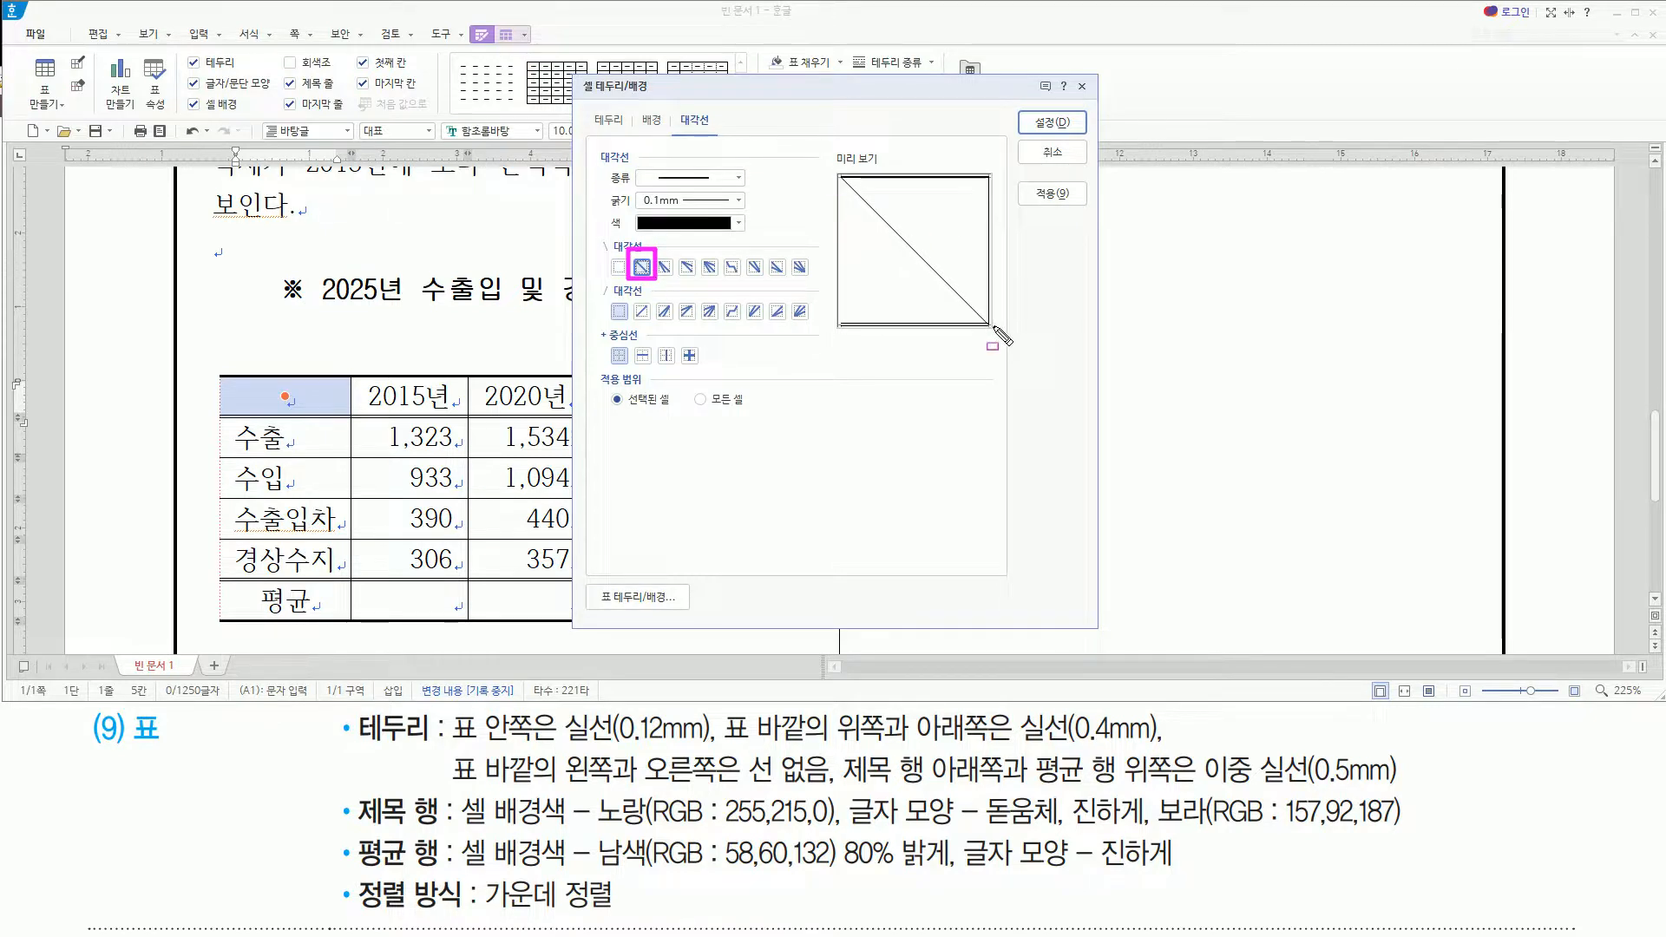
left_click(1037, 127)
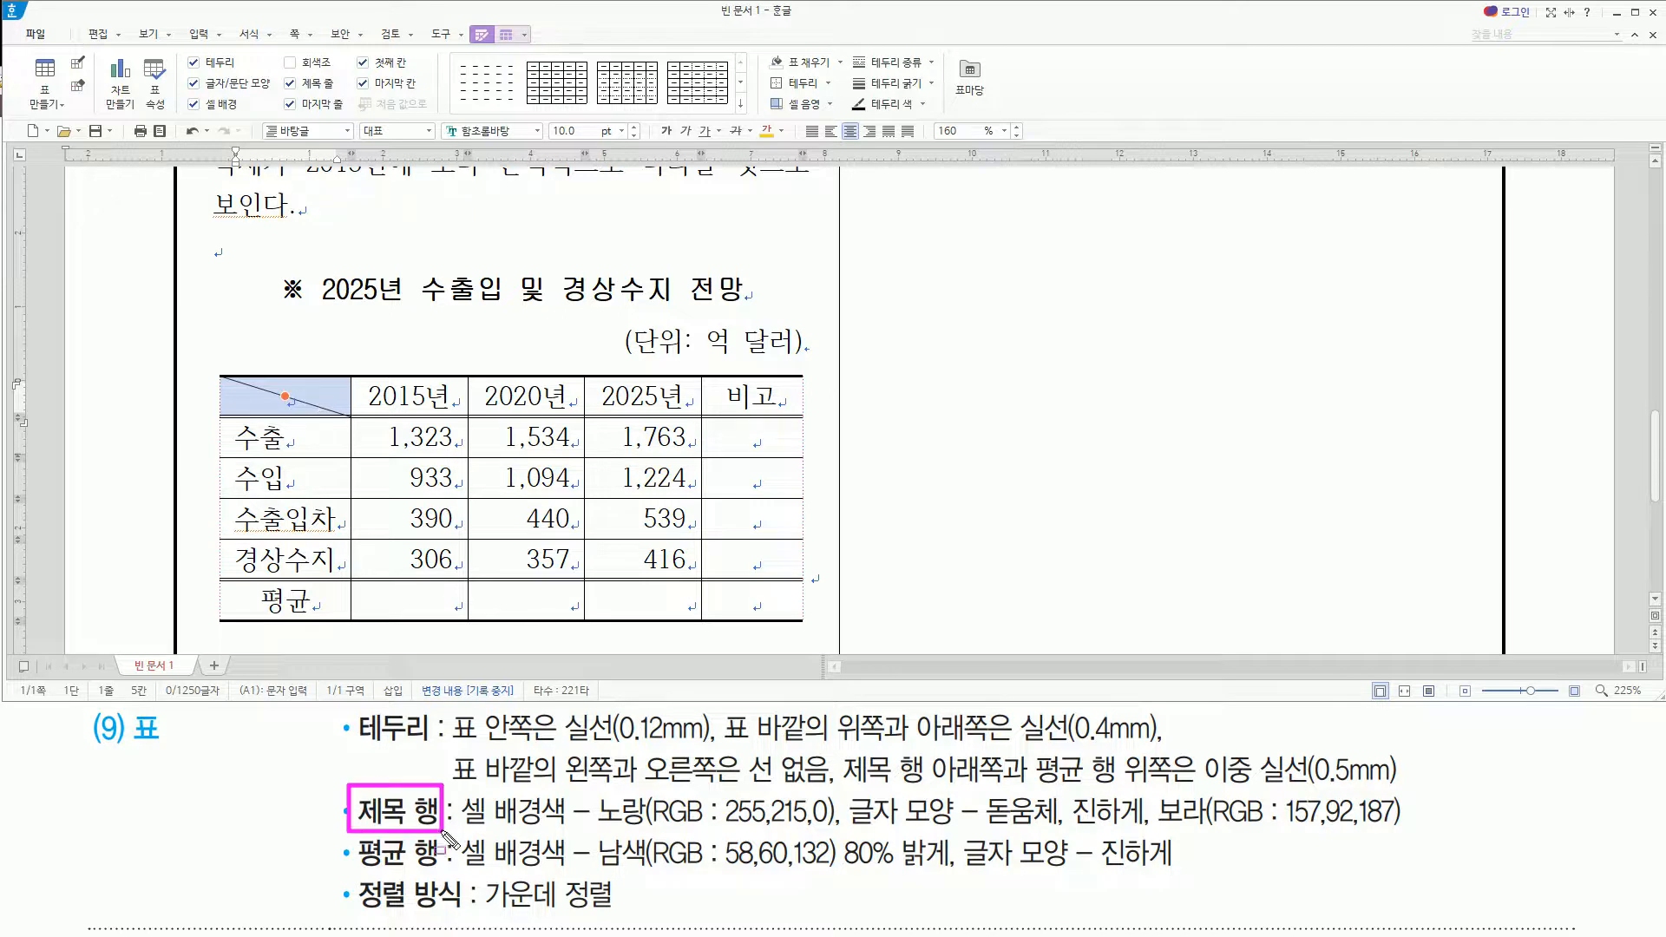
left_click_drag(456, 832, 1412, 835)
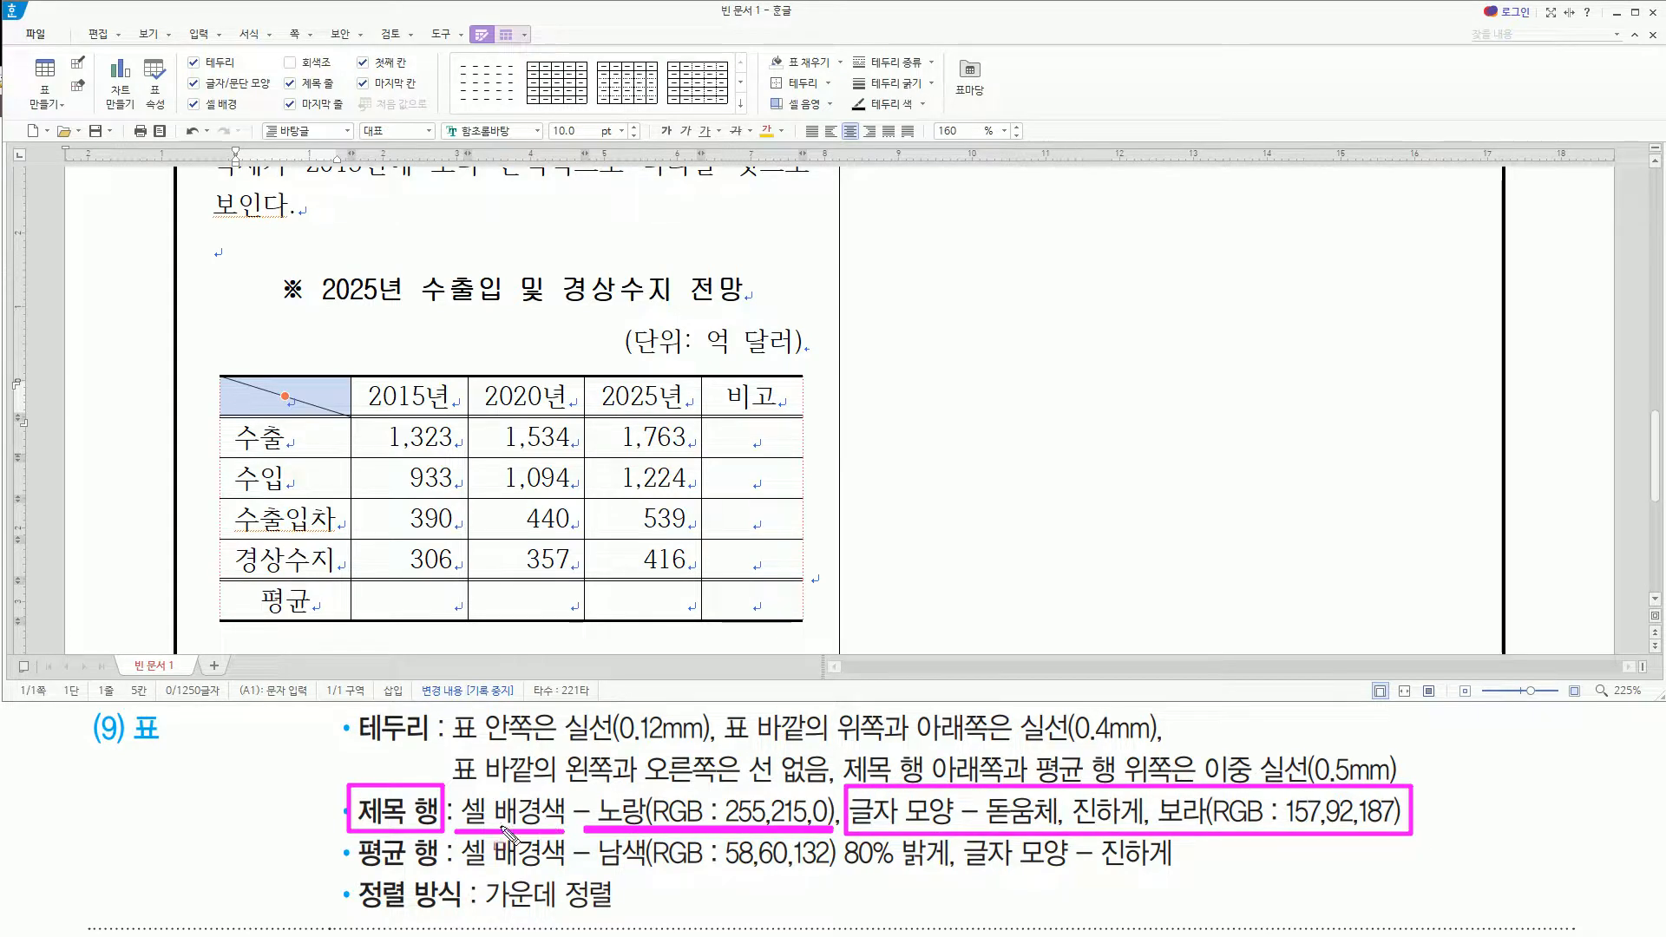
left_click_drag(244, 383, 791, 409)
key("Escape")
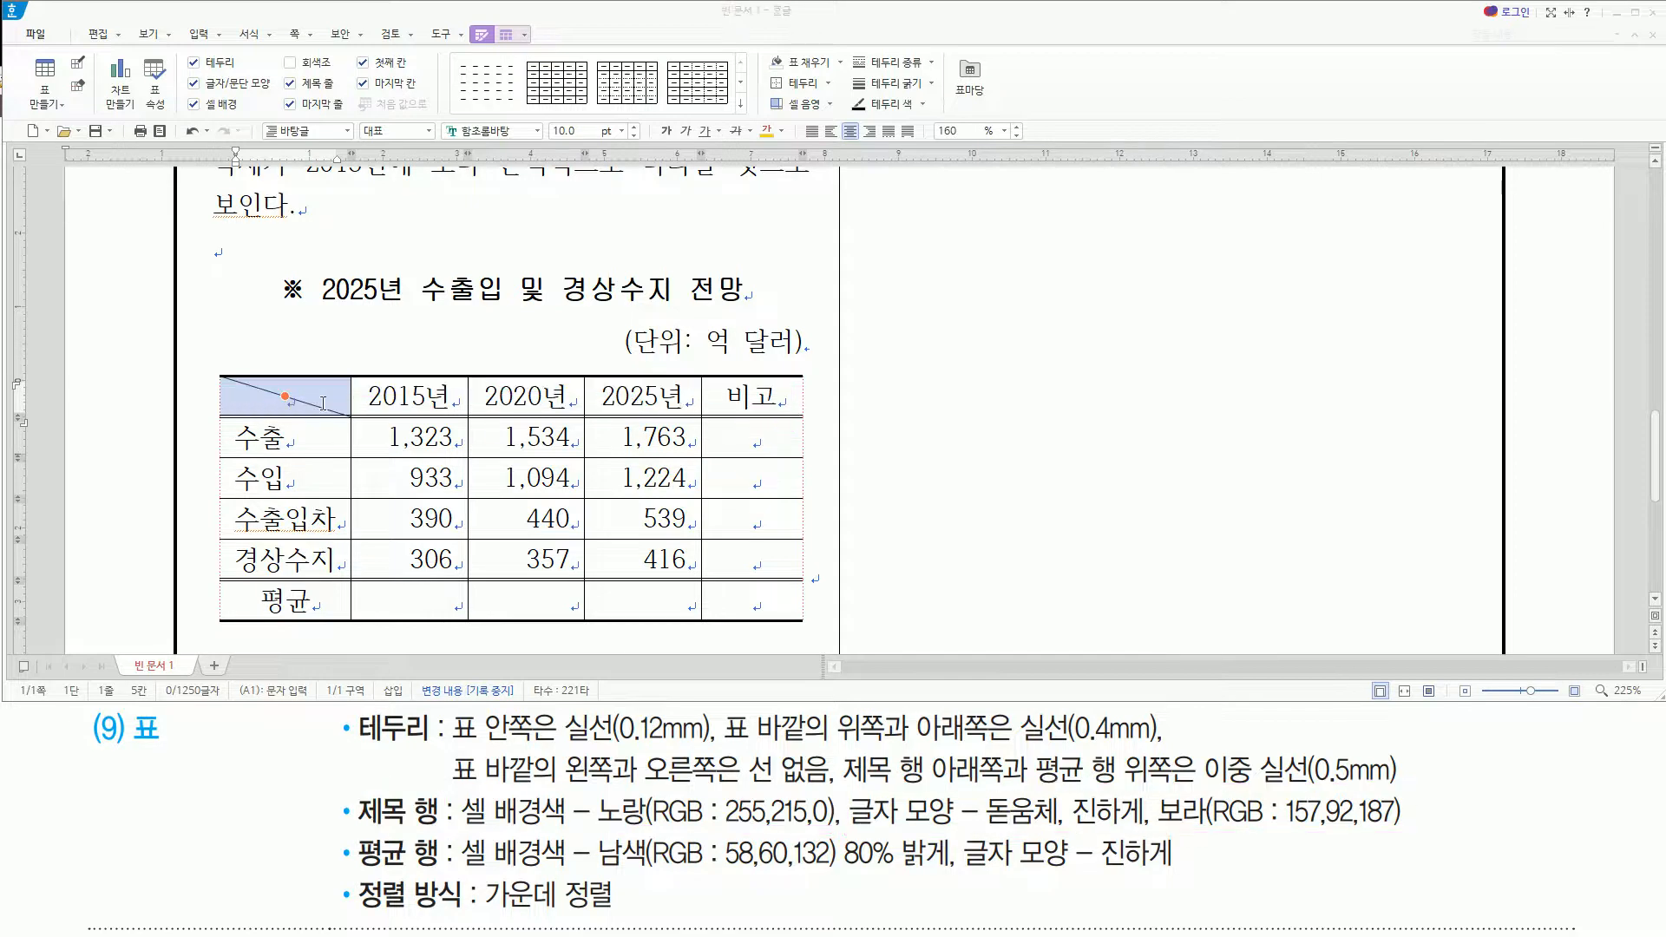
Fill all cells of the table's heading row with yellow, 노랑 (RGB: 255,215,0)
left_click_drag(296, 397, 748, 395)
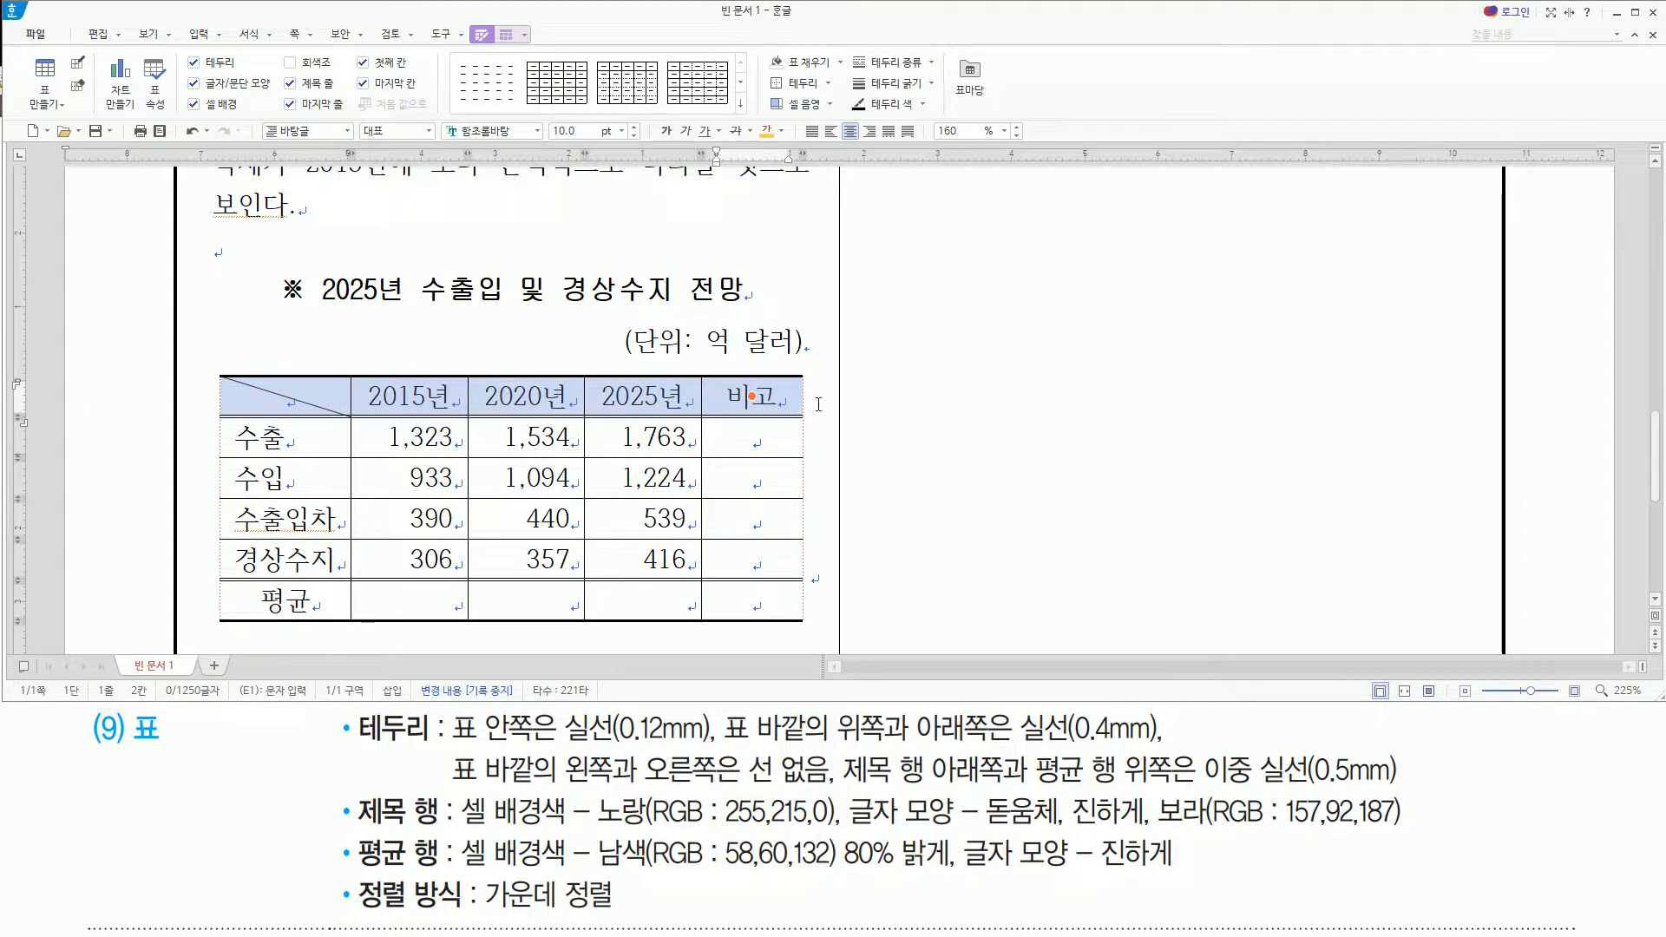
key("l")
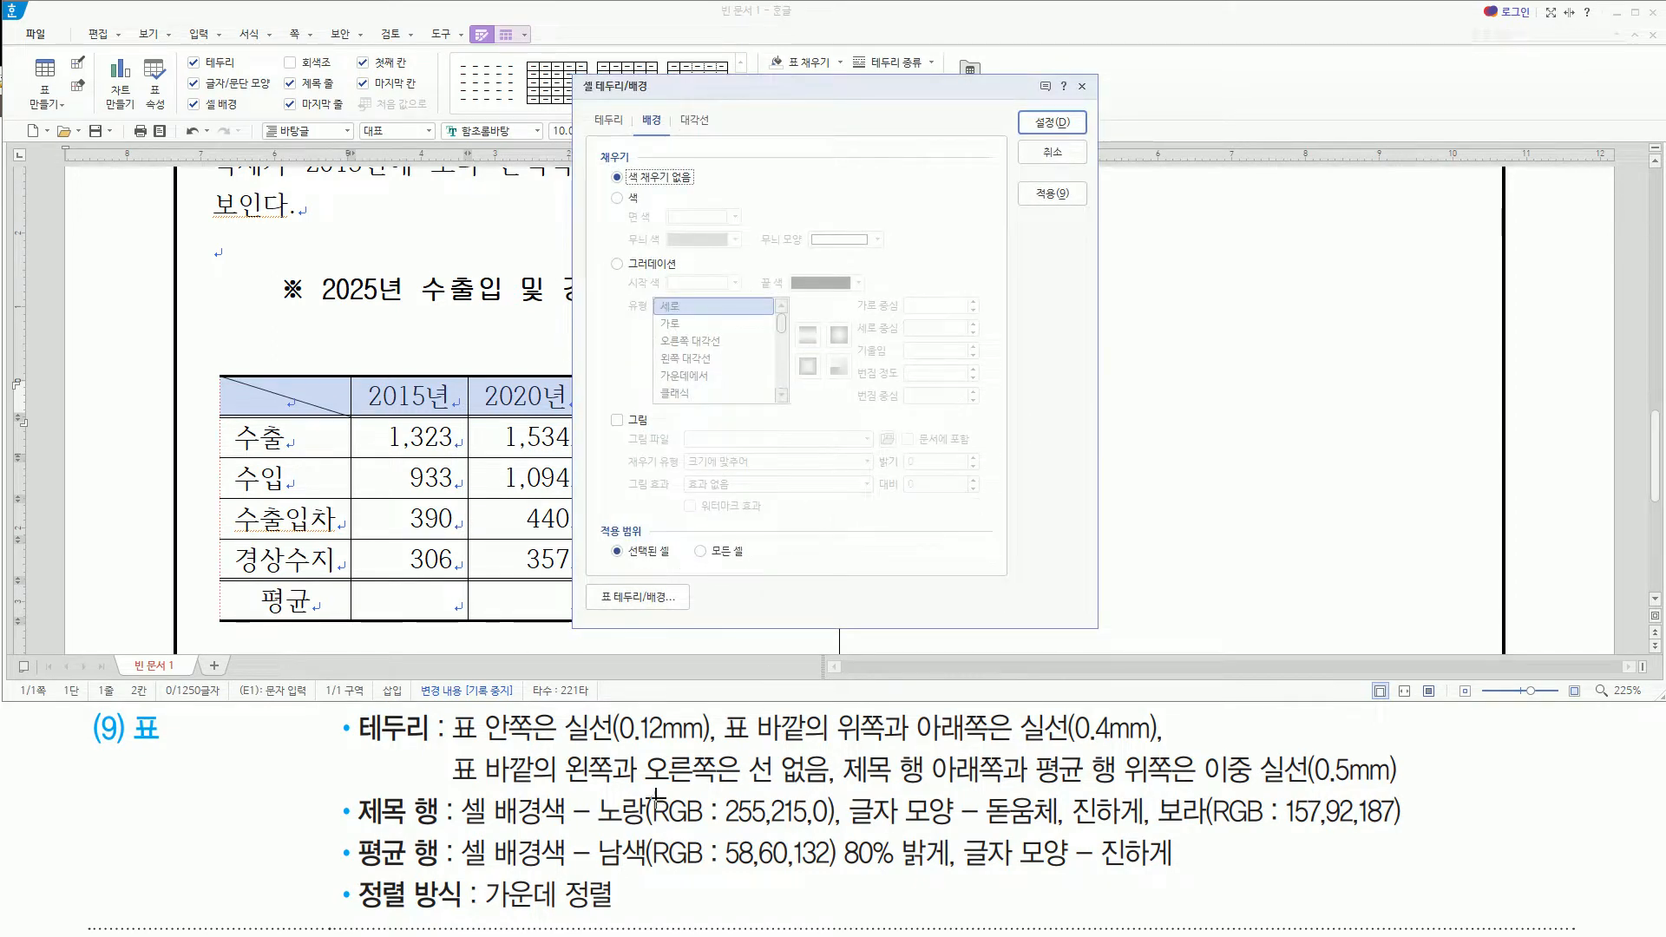
mouse_move(593, 788)
left_mouse_down()
mouse_move(636, 832)
mouse_move(842, 840)
left_mouse_up()
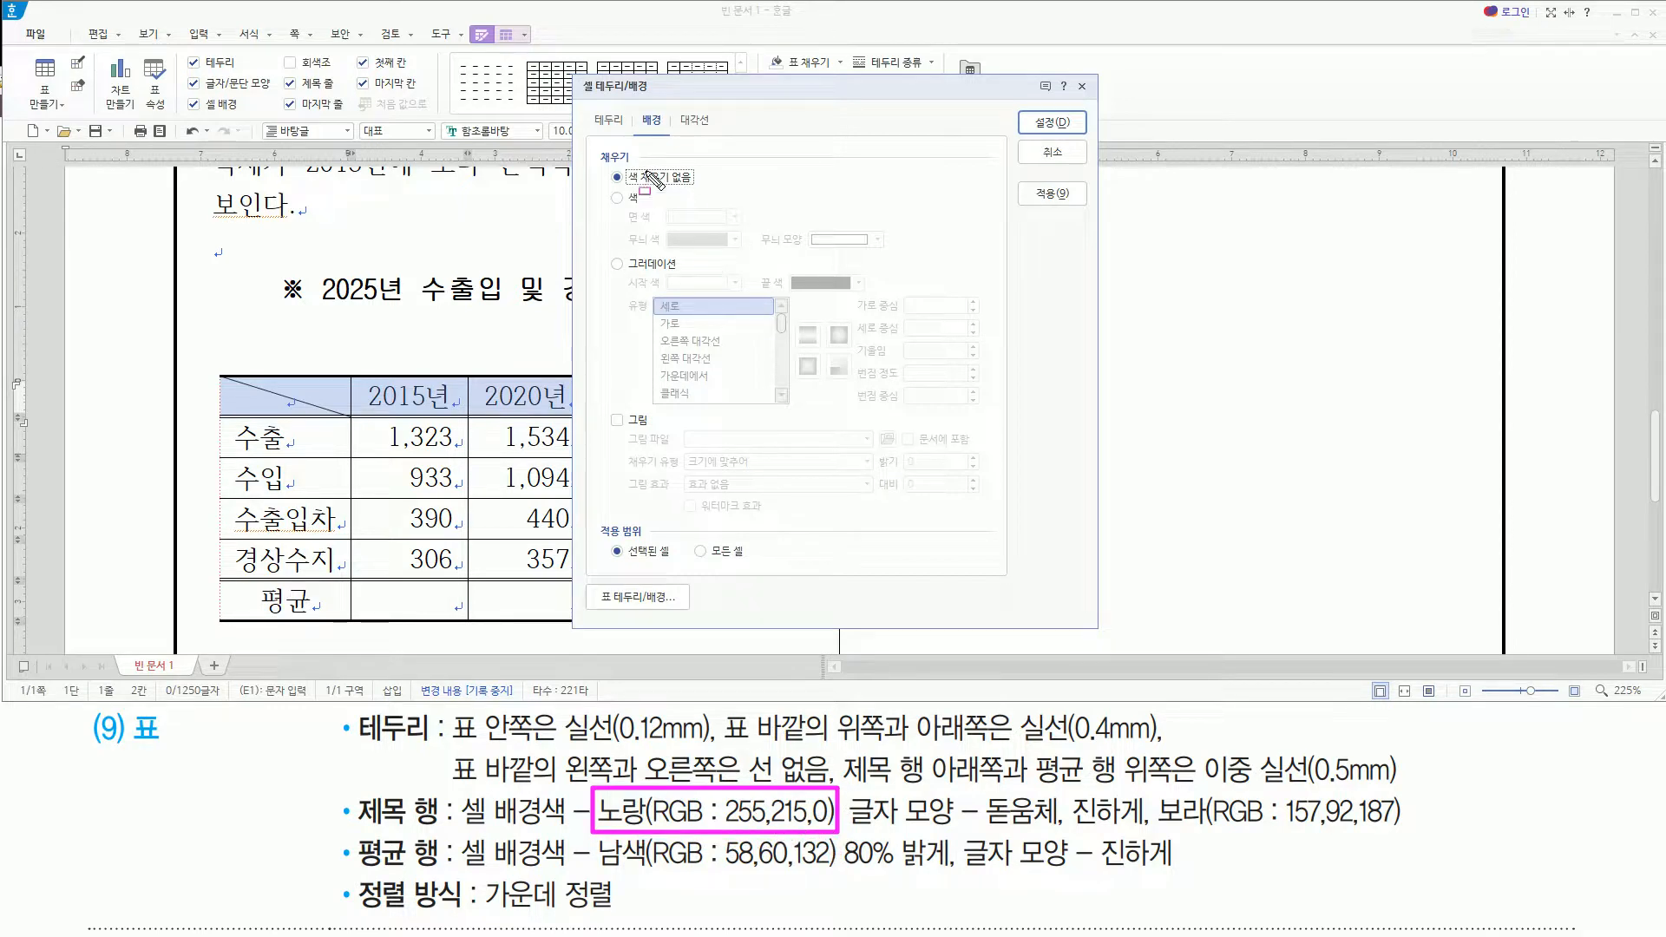
left_click_drag(603, 188, 658, 210)
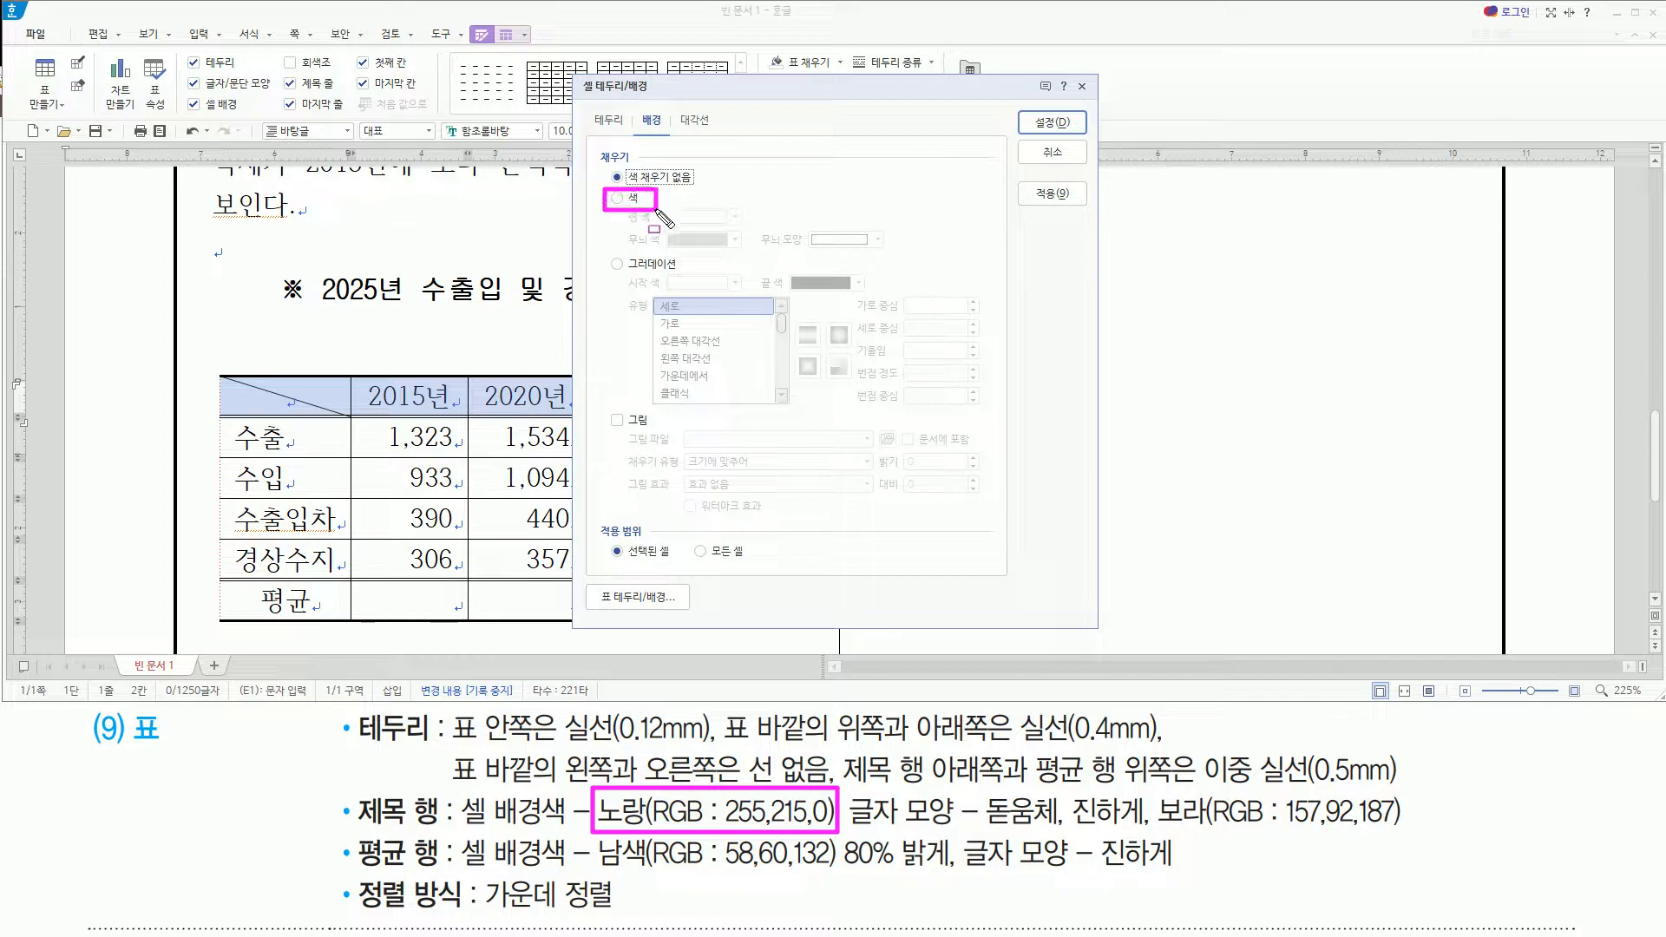
left_click(618, 198)
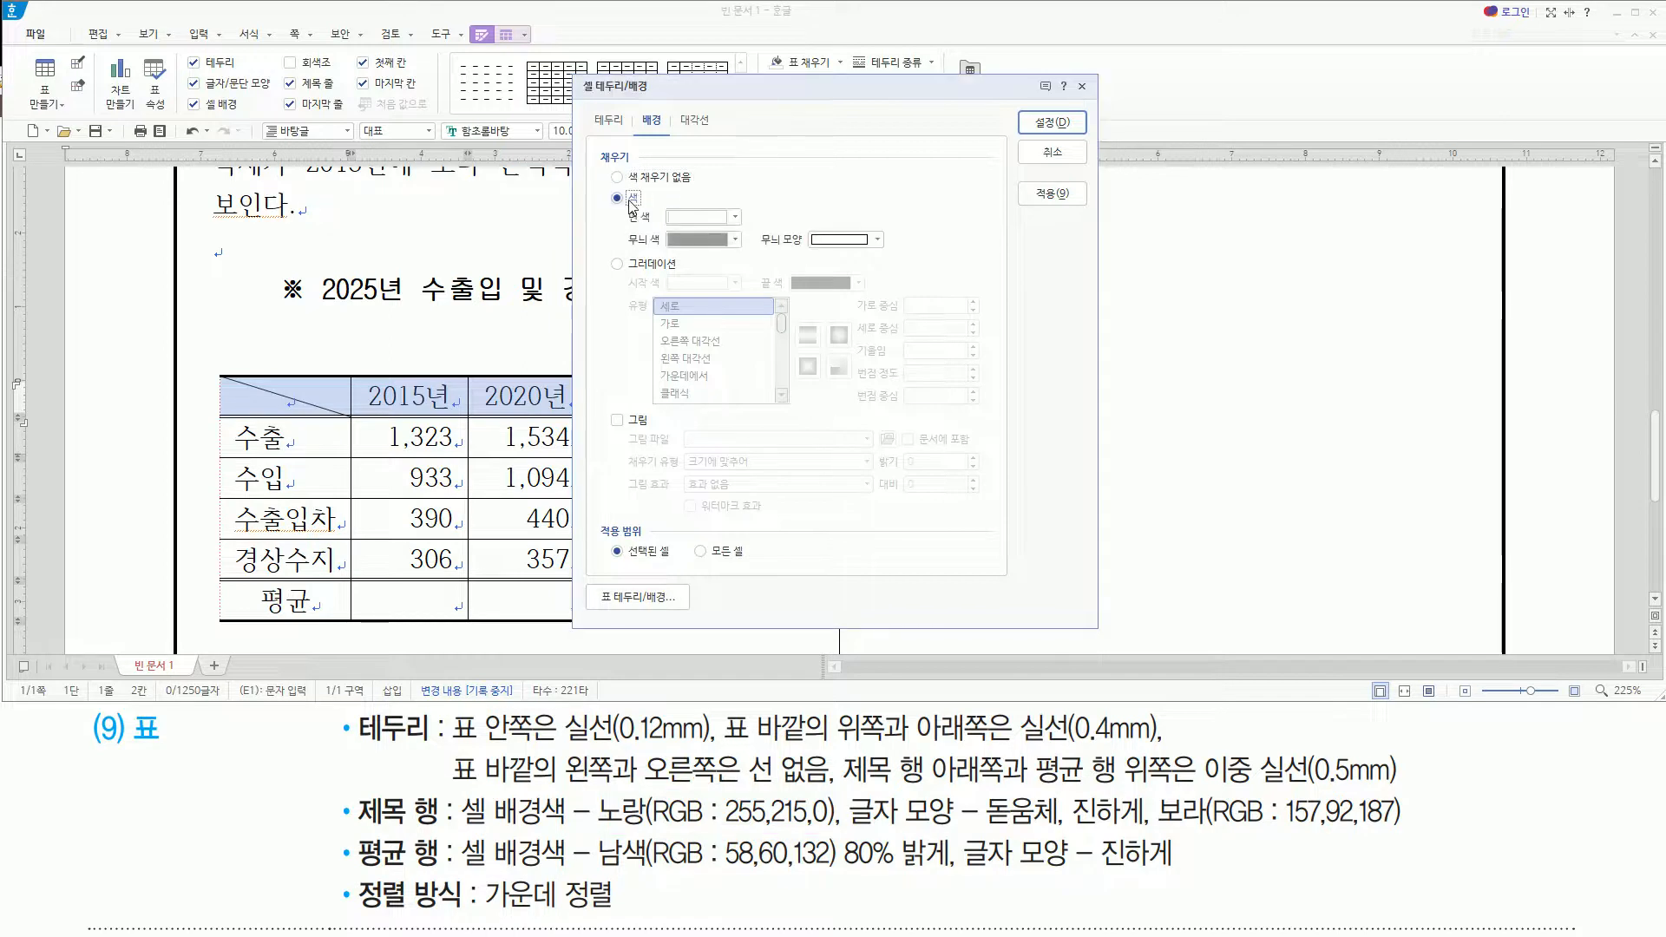
left_click(694, 219)
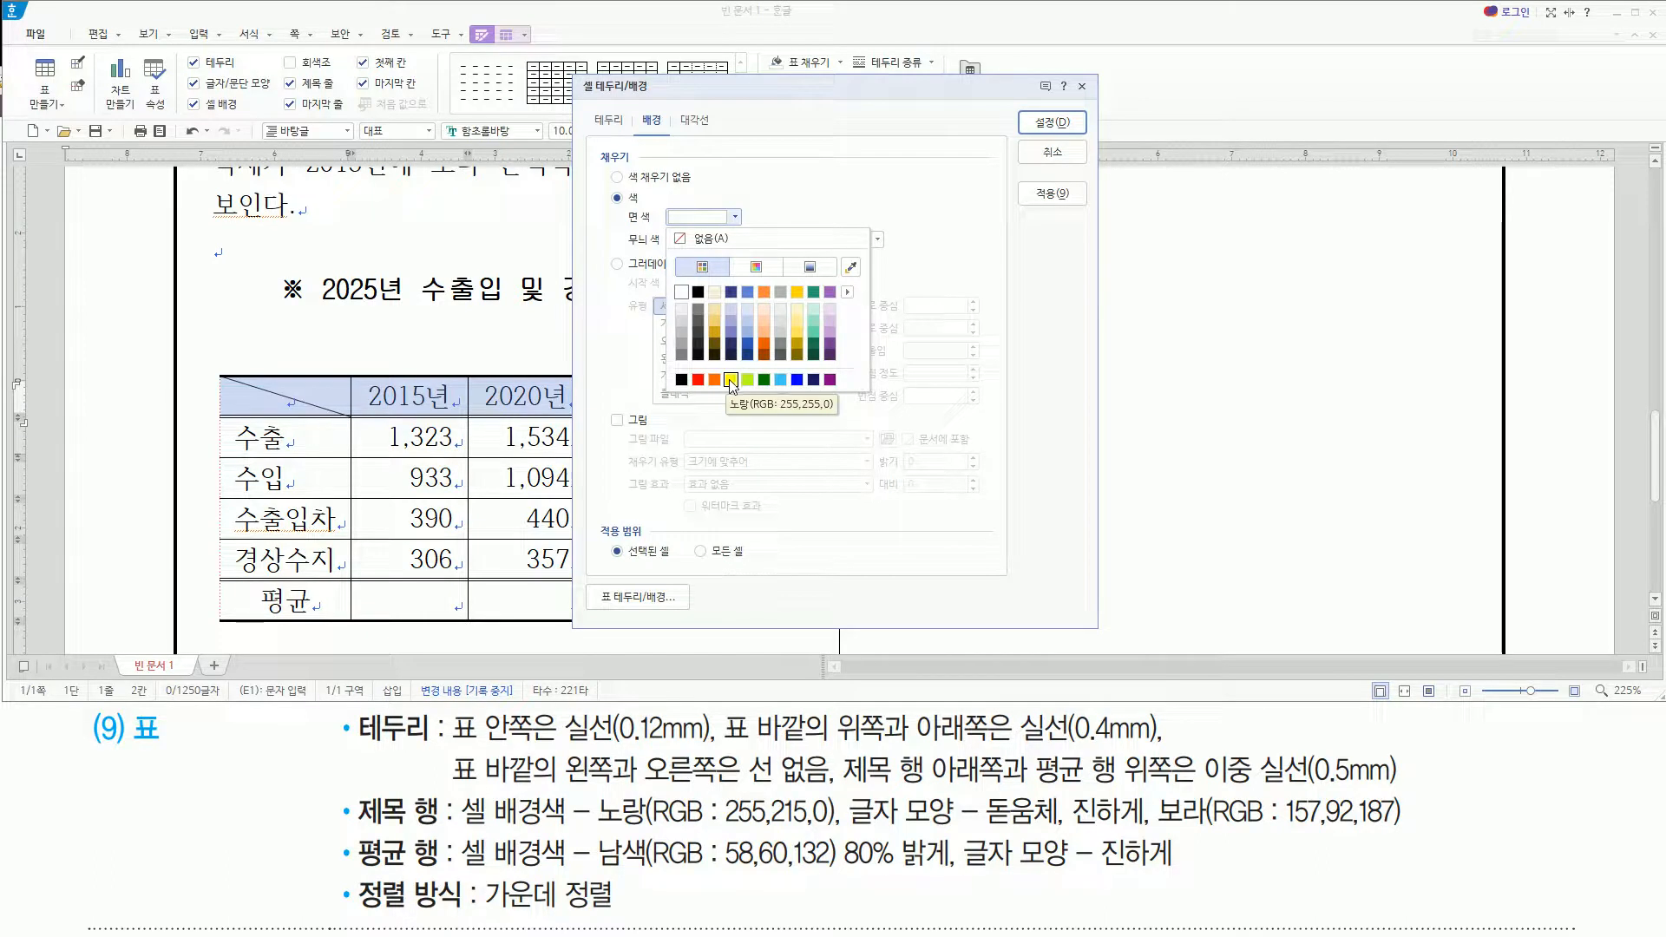
left_click(797, 291)
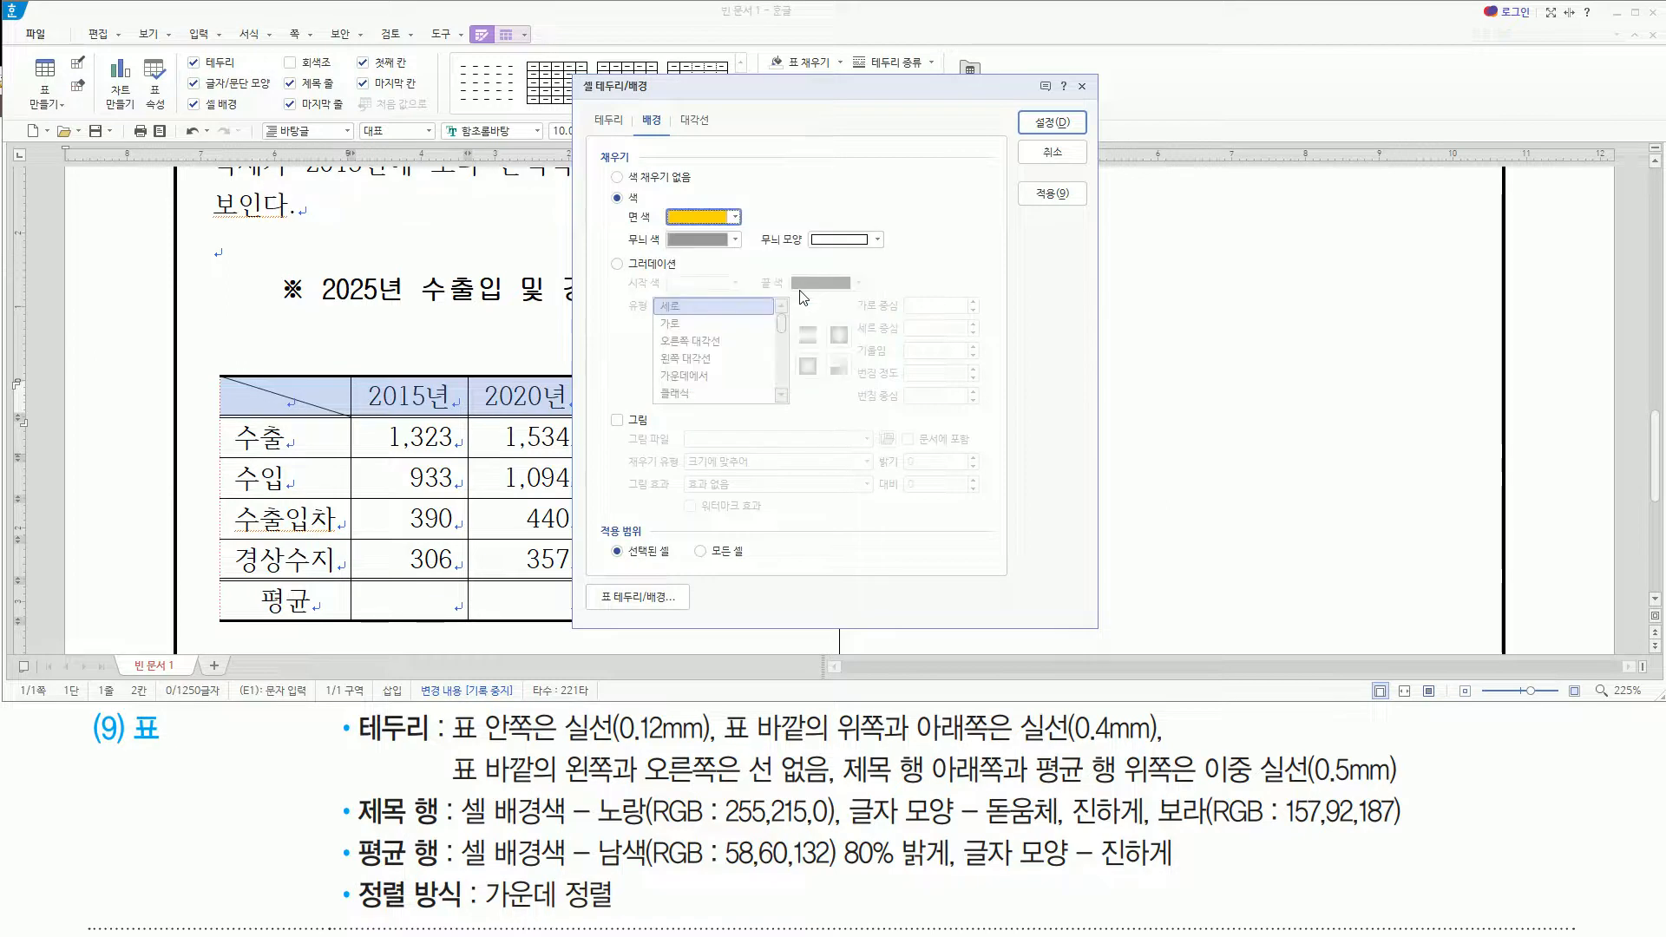
left_click(1046, 124)
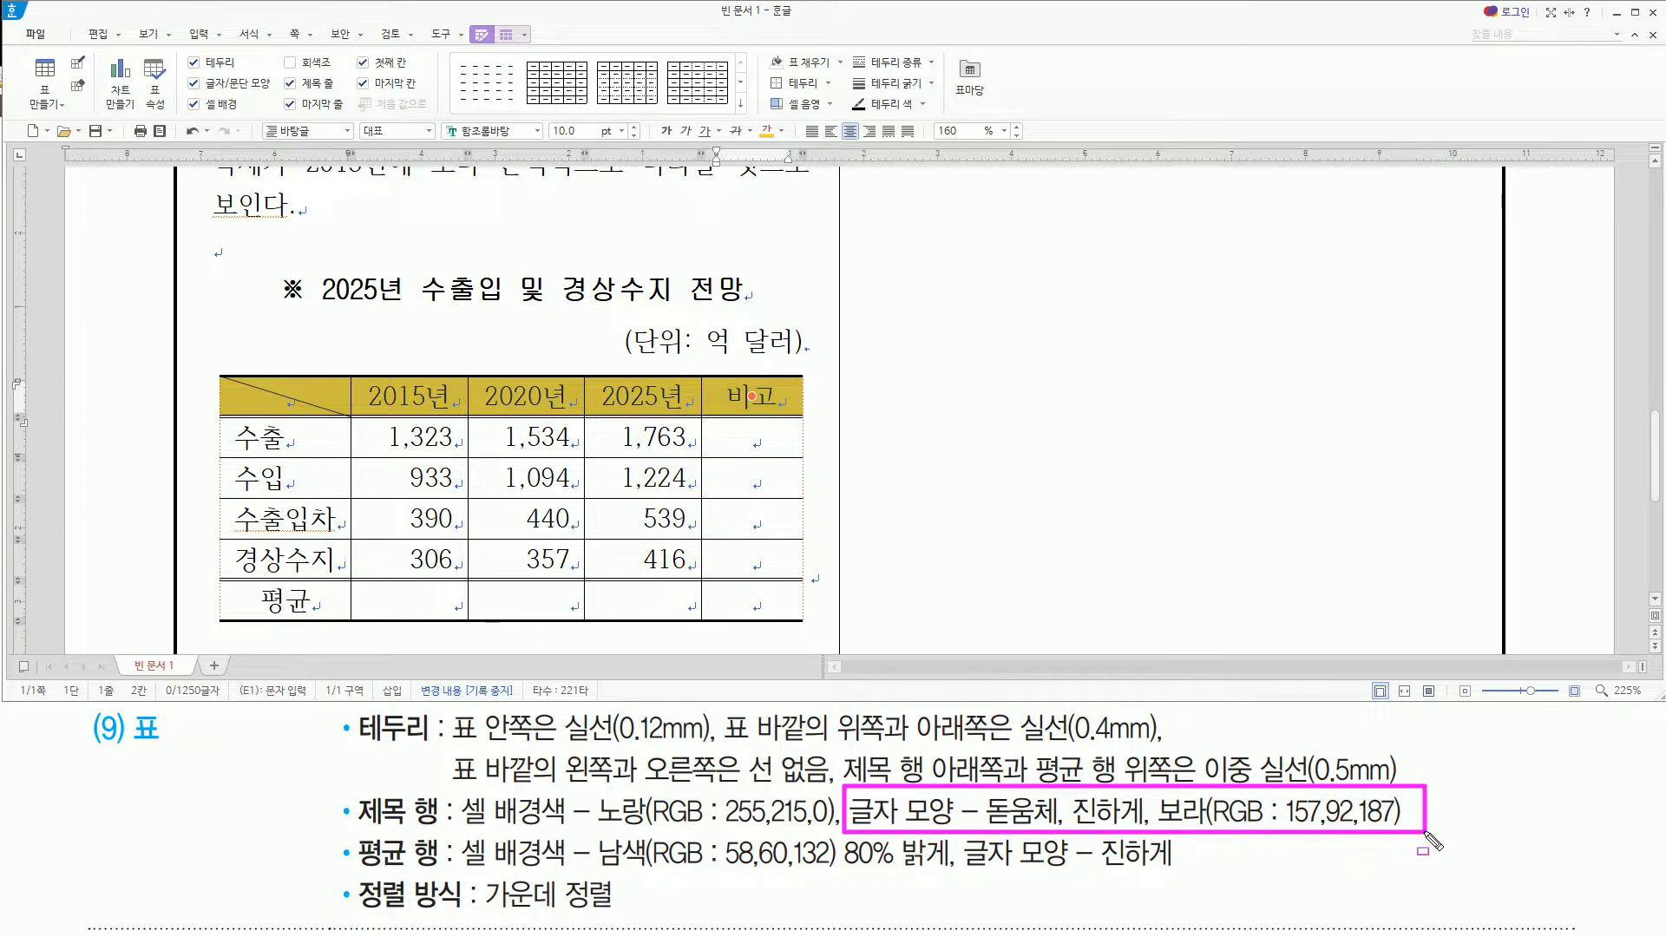
Set the font of the selected heading row's text to 돋움체 in the character shape settings
left_click(934, 24)
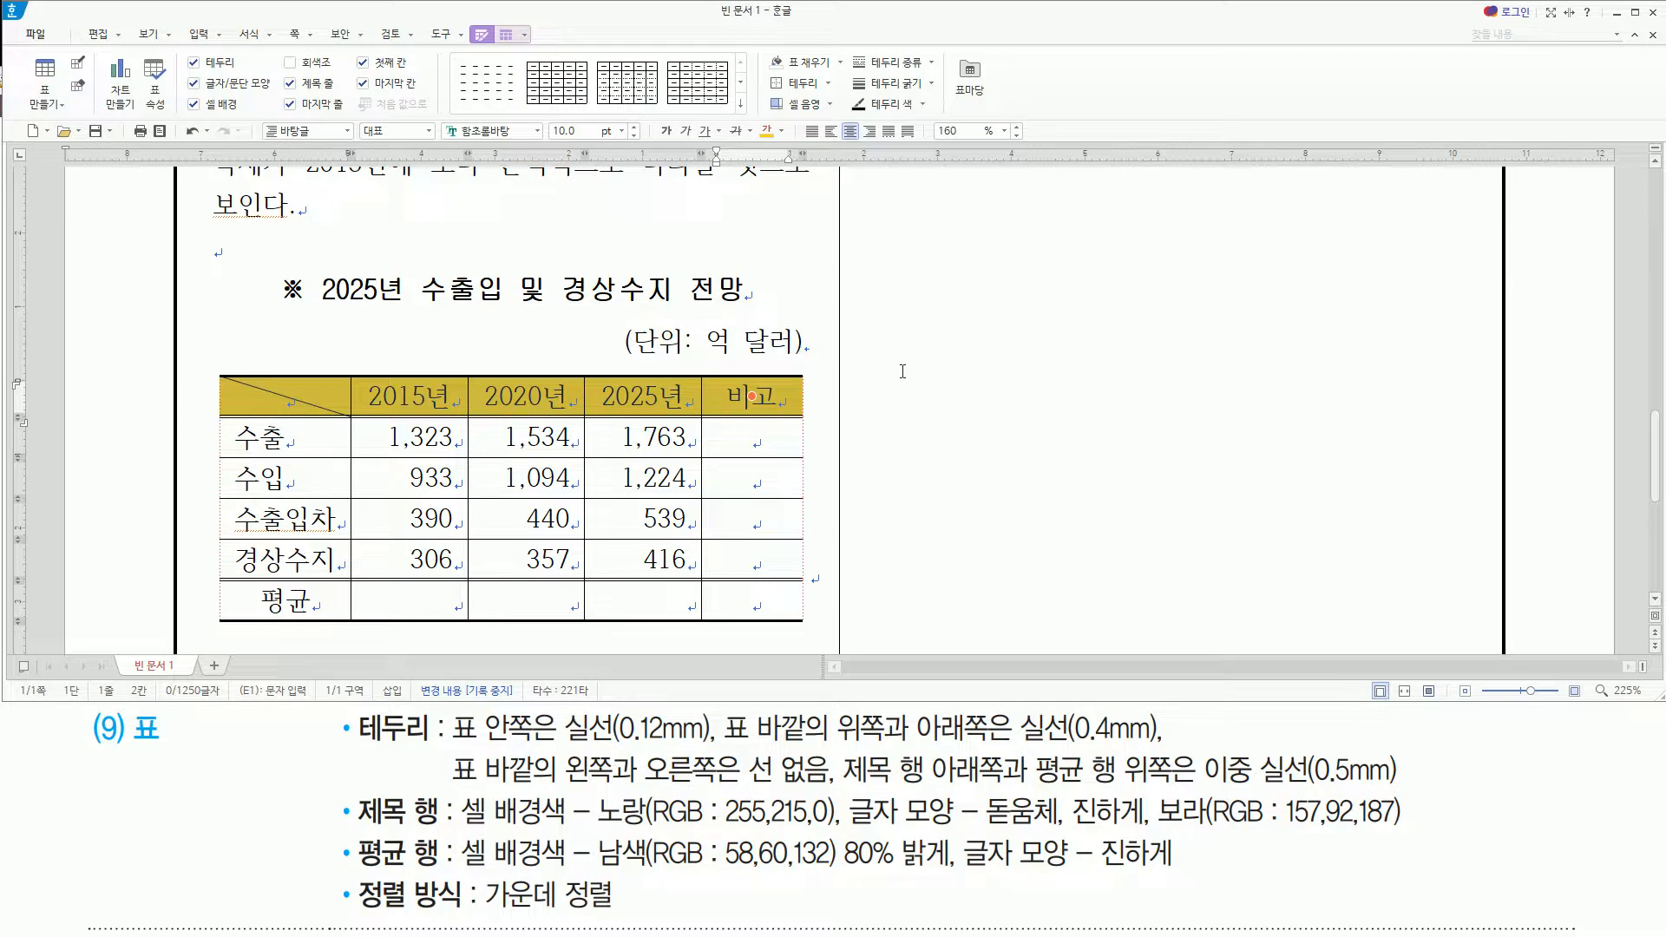
key("alt+l")
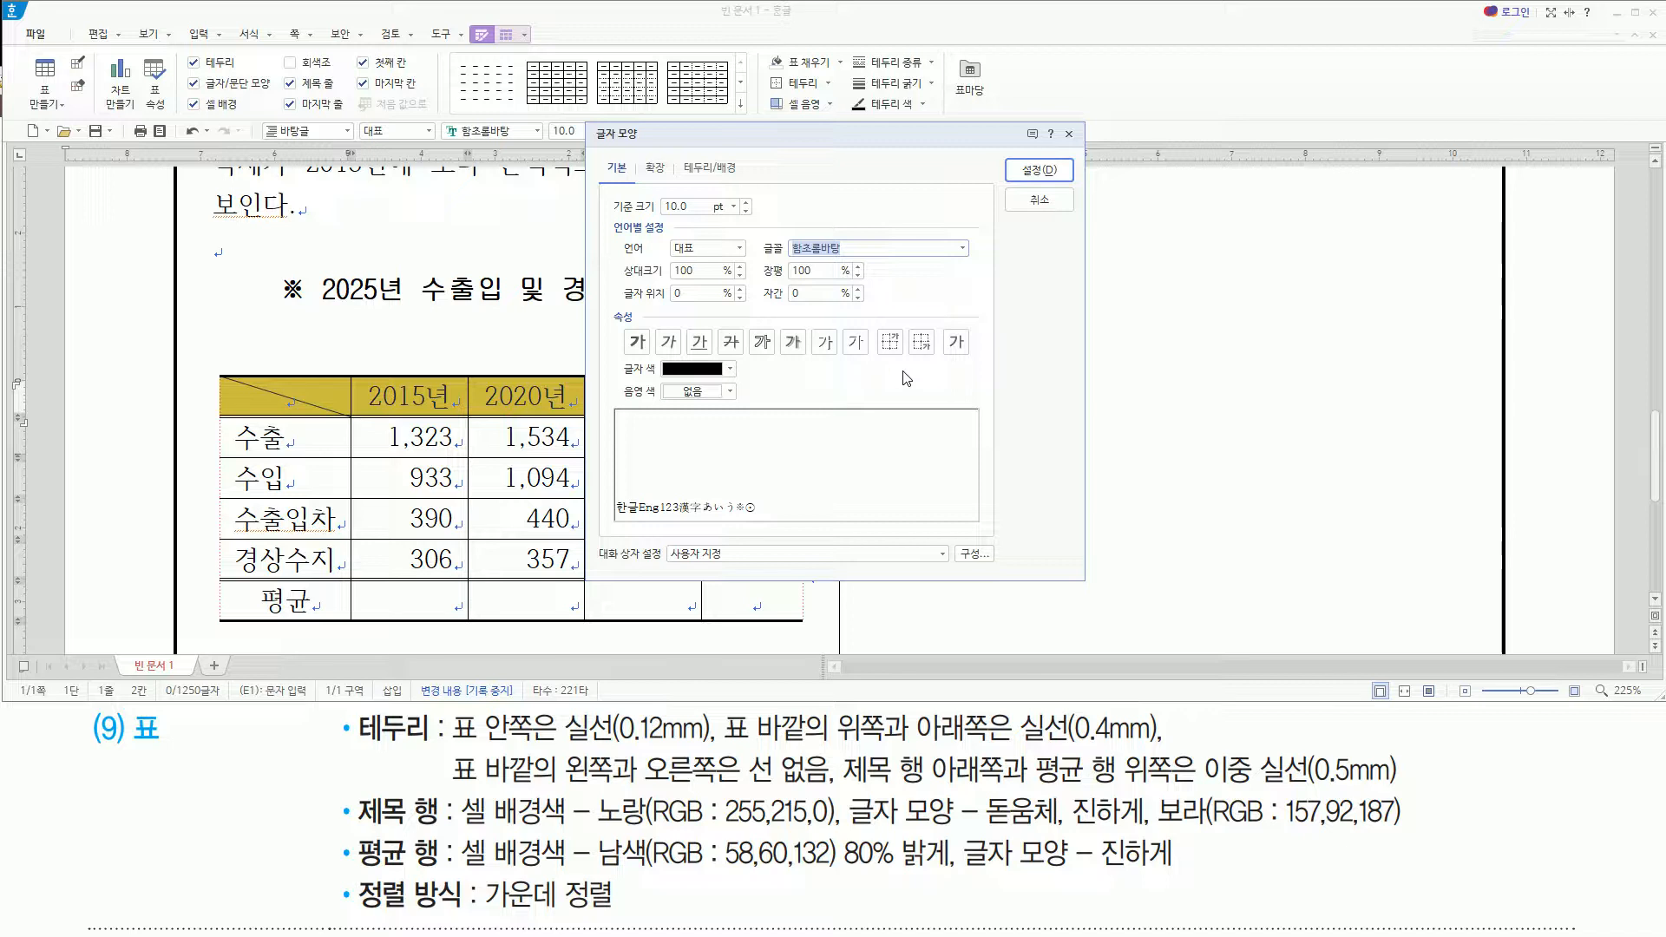
type("ehe")
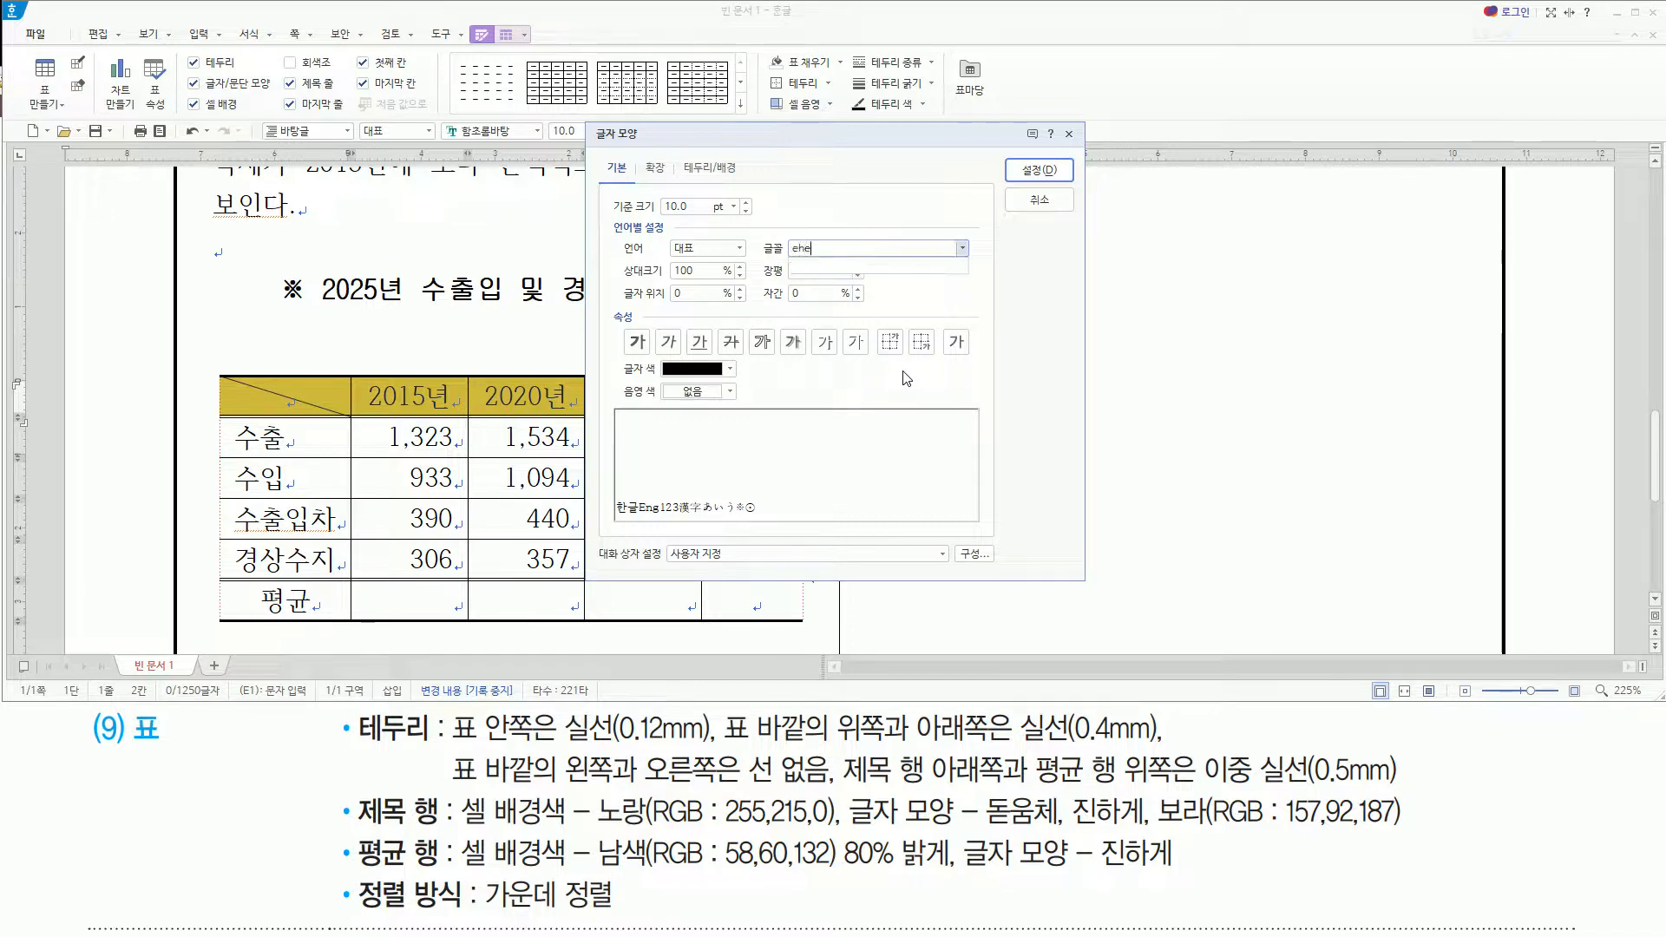
key("BackSpace")
key("BackSpace")
key("BackSpace")
key("Hangul")
type("돋ㅇ")
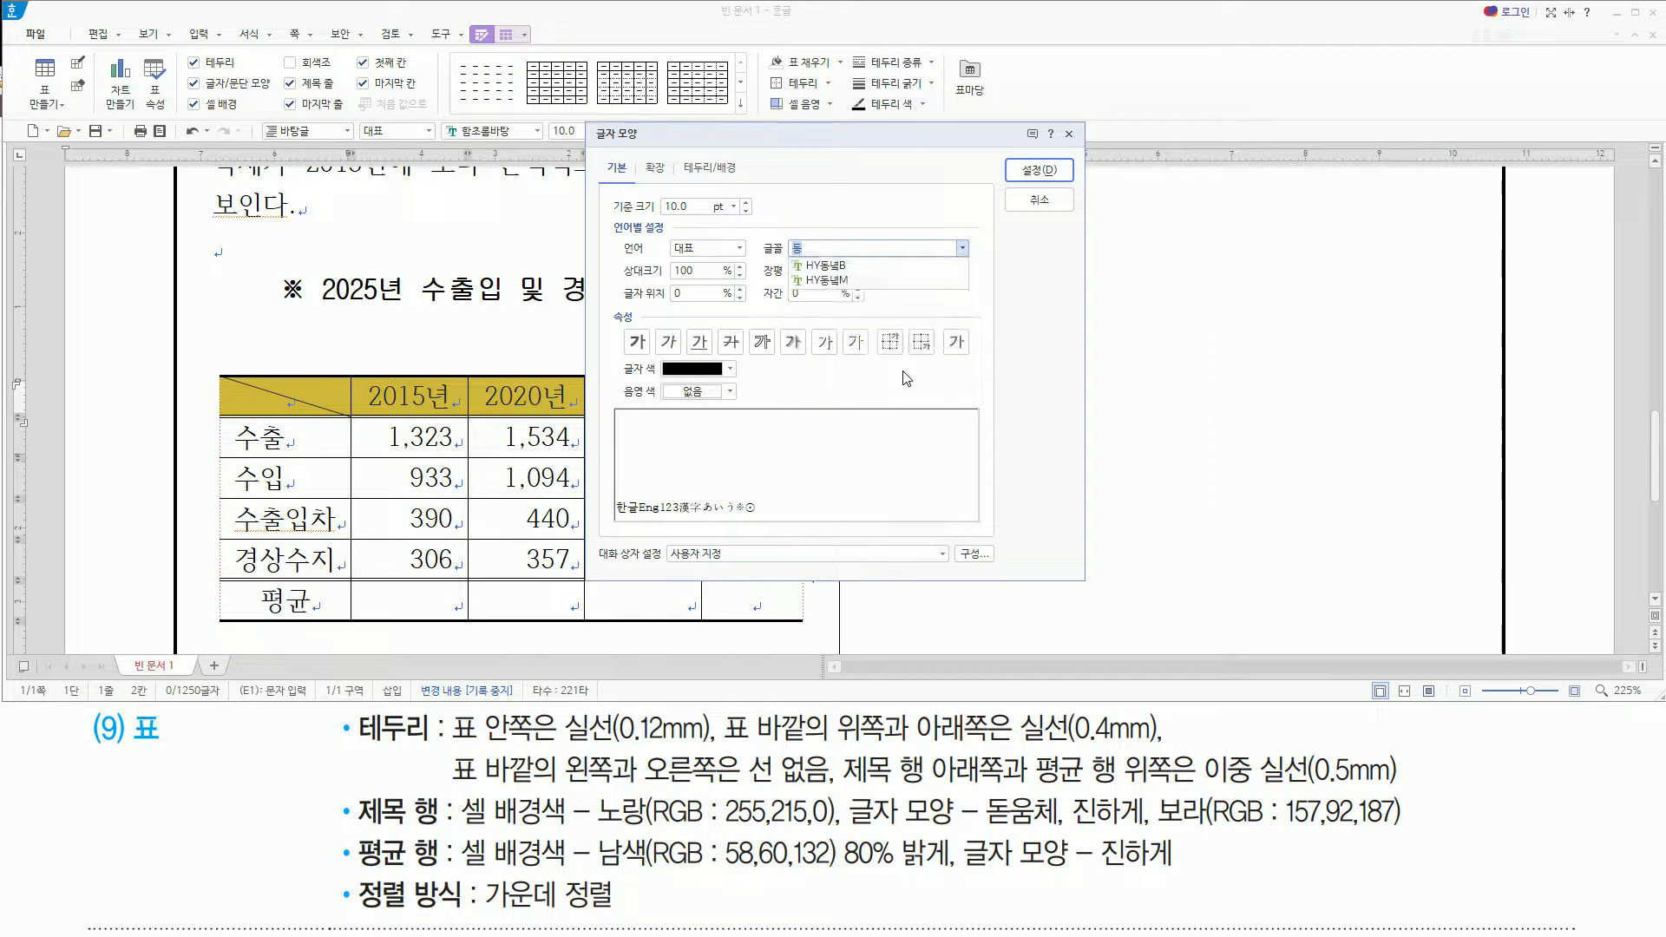
type("ㅡ")
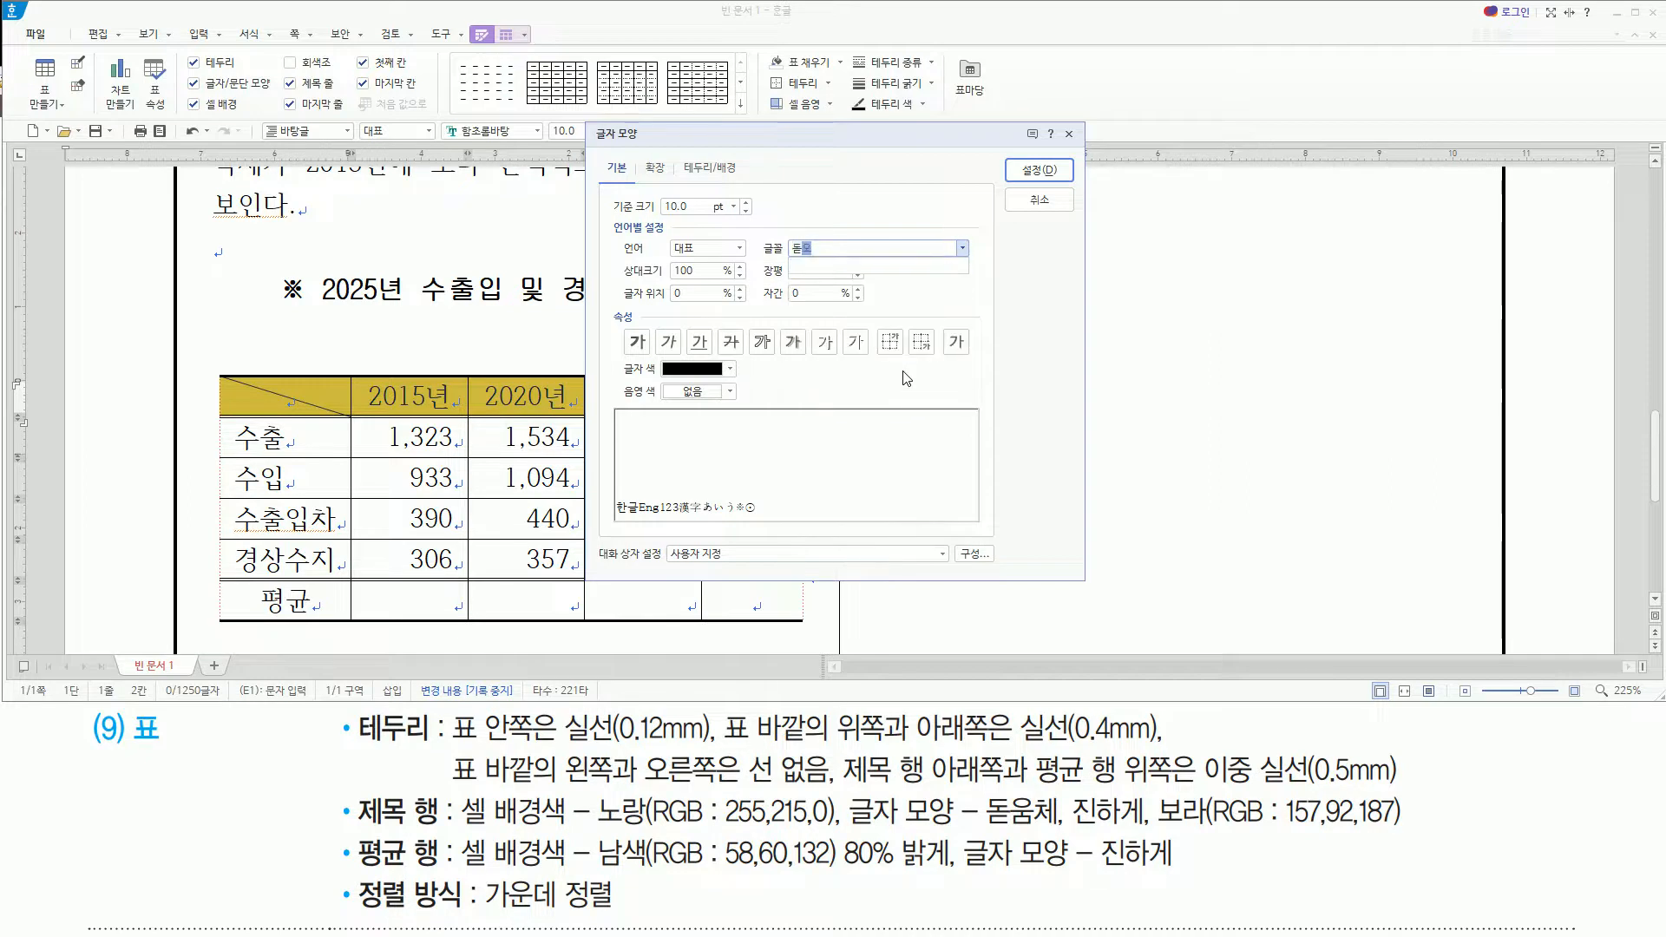
key("BackSpace")
type("ㅜㅁ체")
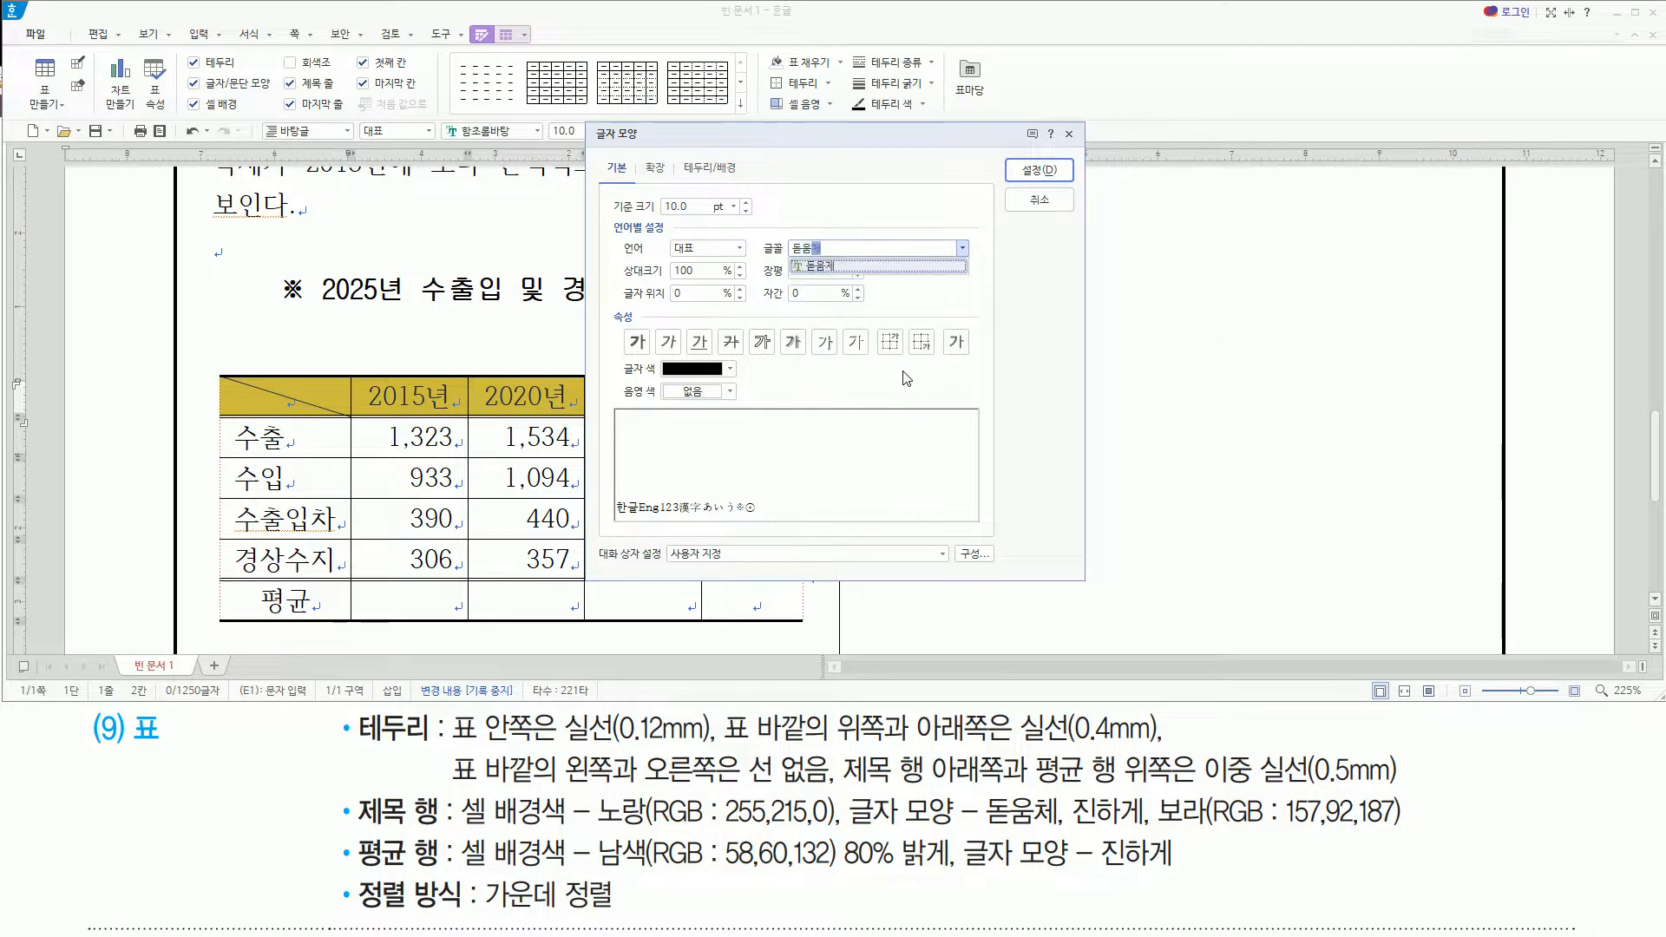
key("Return")
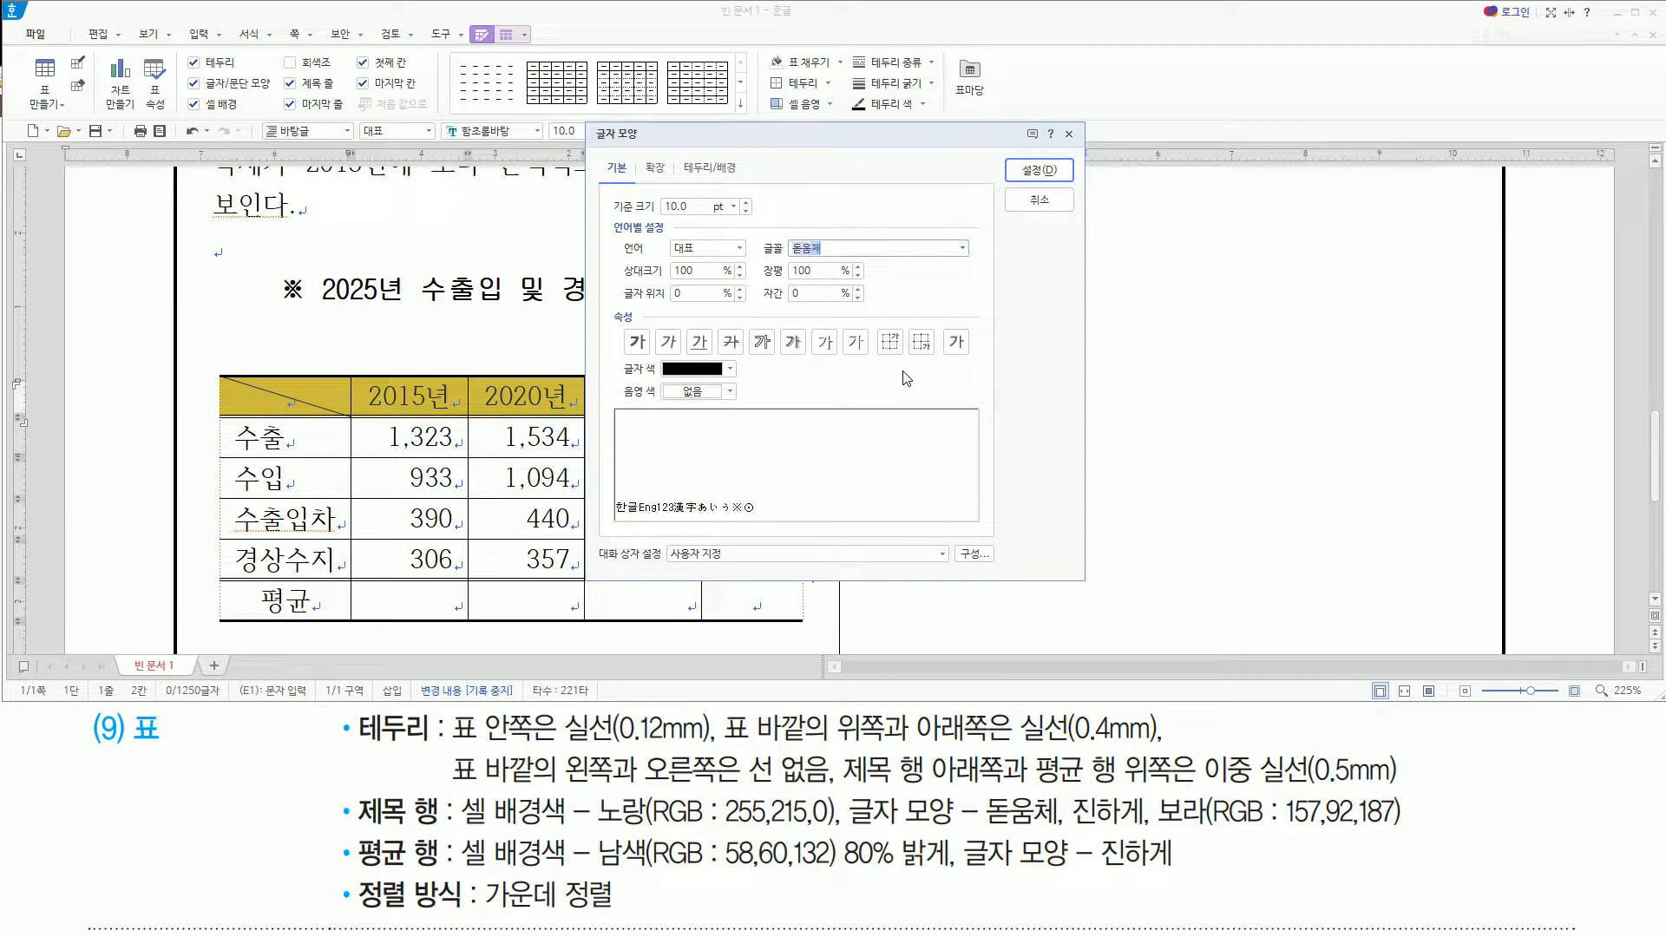
Make the heading row's text bold and purple, 보라 (RGB: 157,92,187), and apply the character shape
left_click(635, 343)
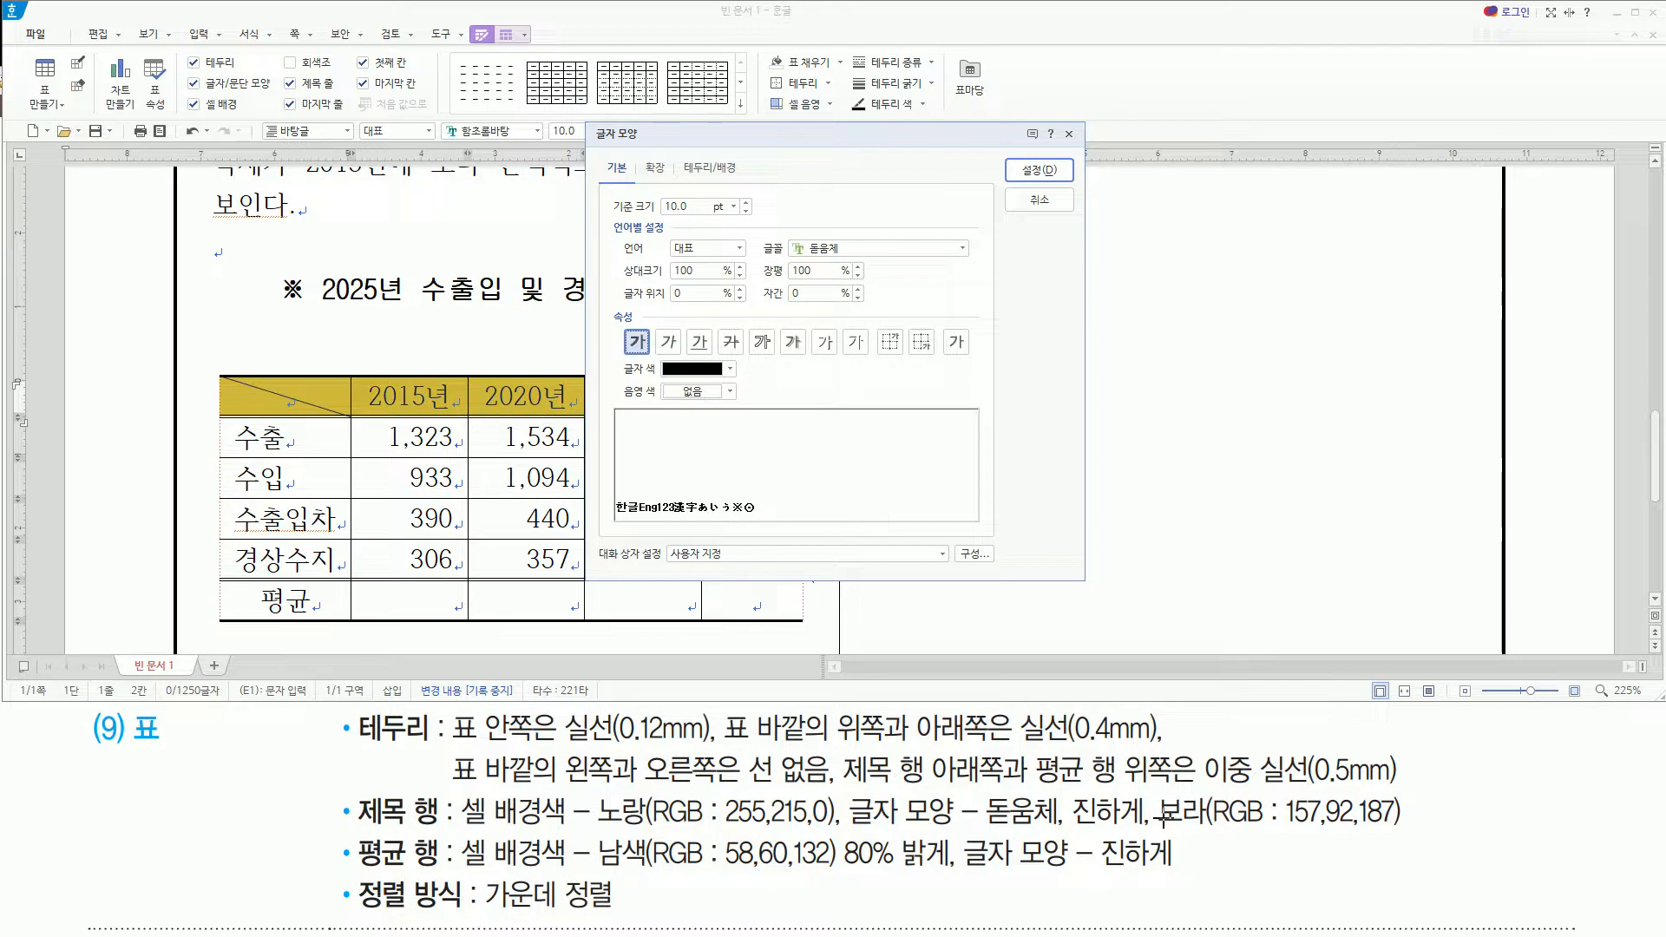
left_click(732, 369)
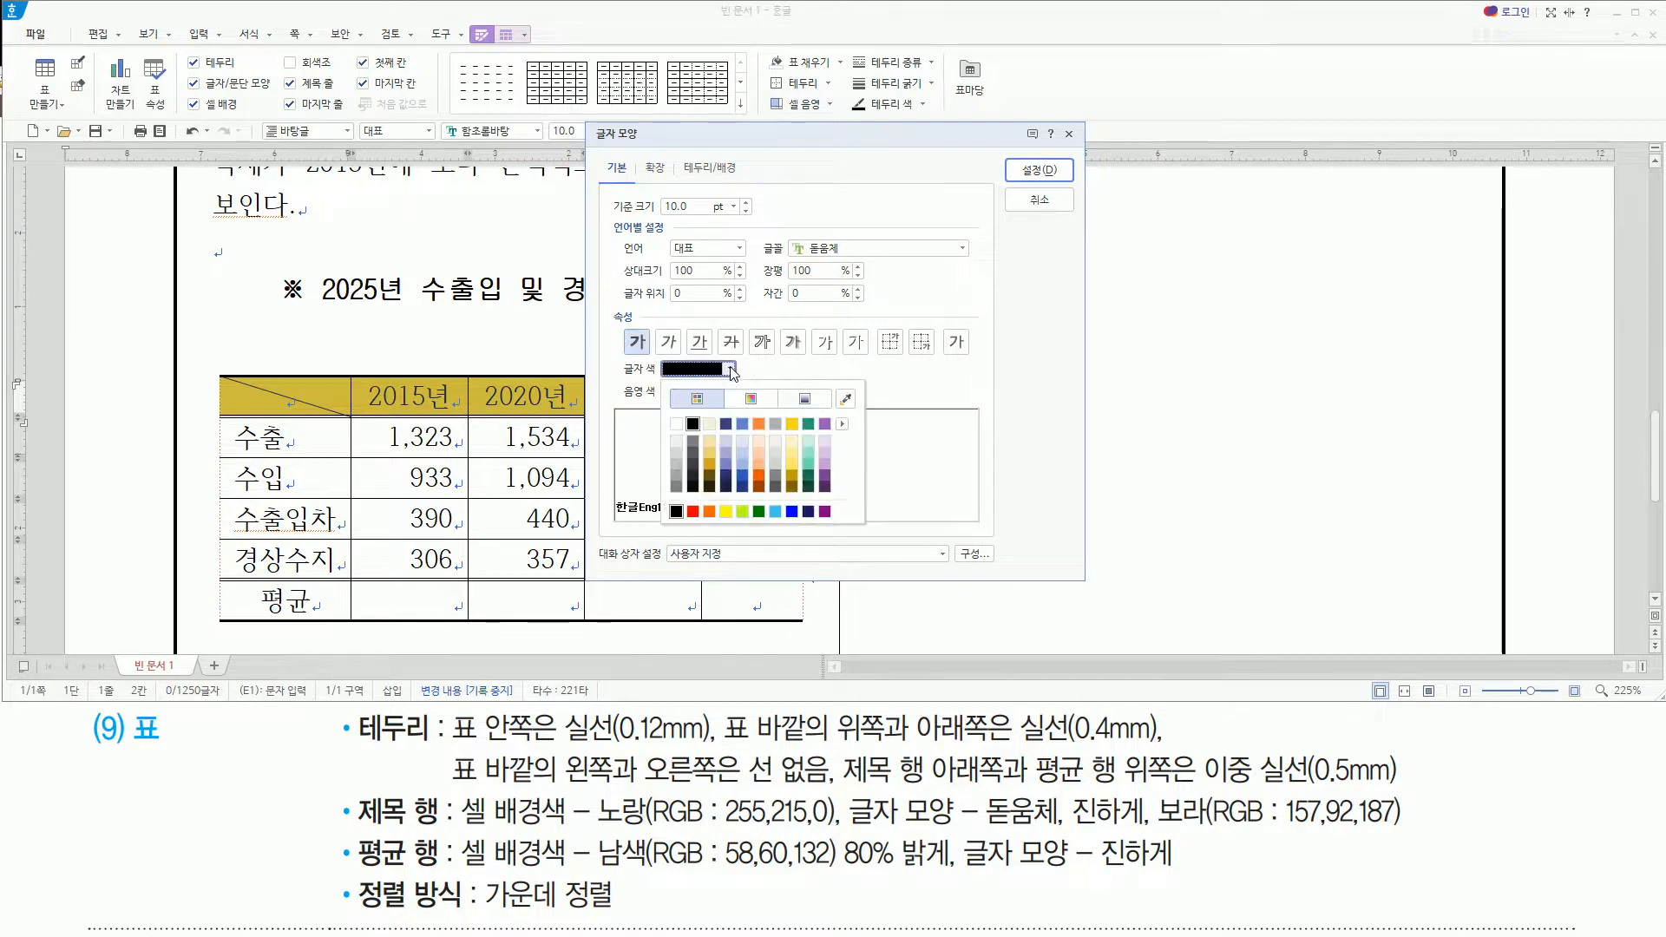
left_click(824, 424)
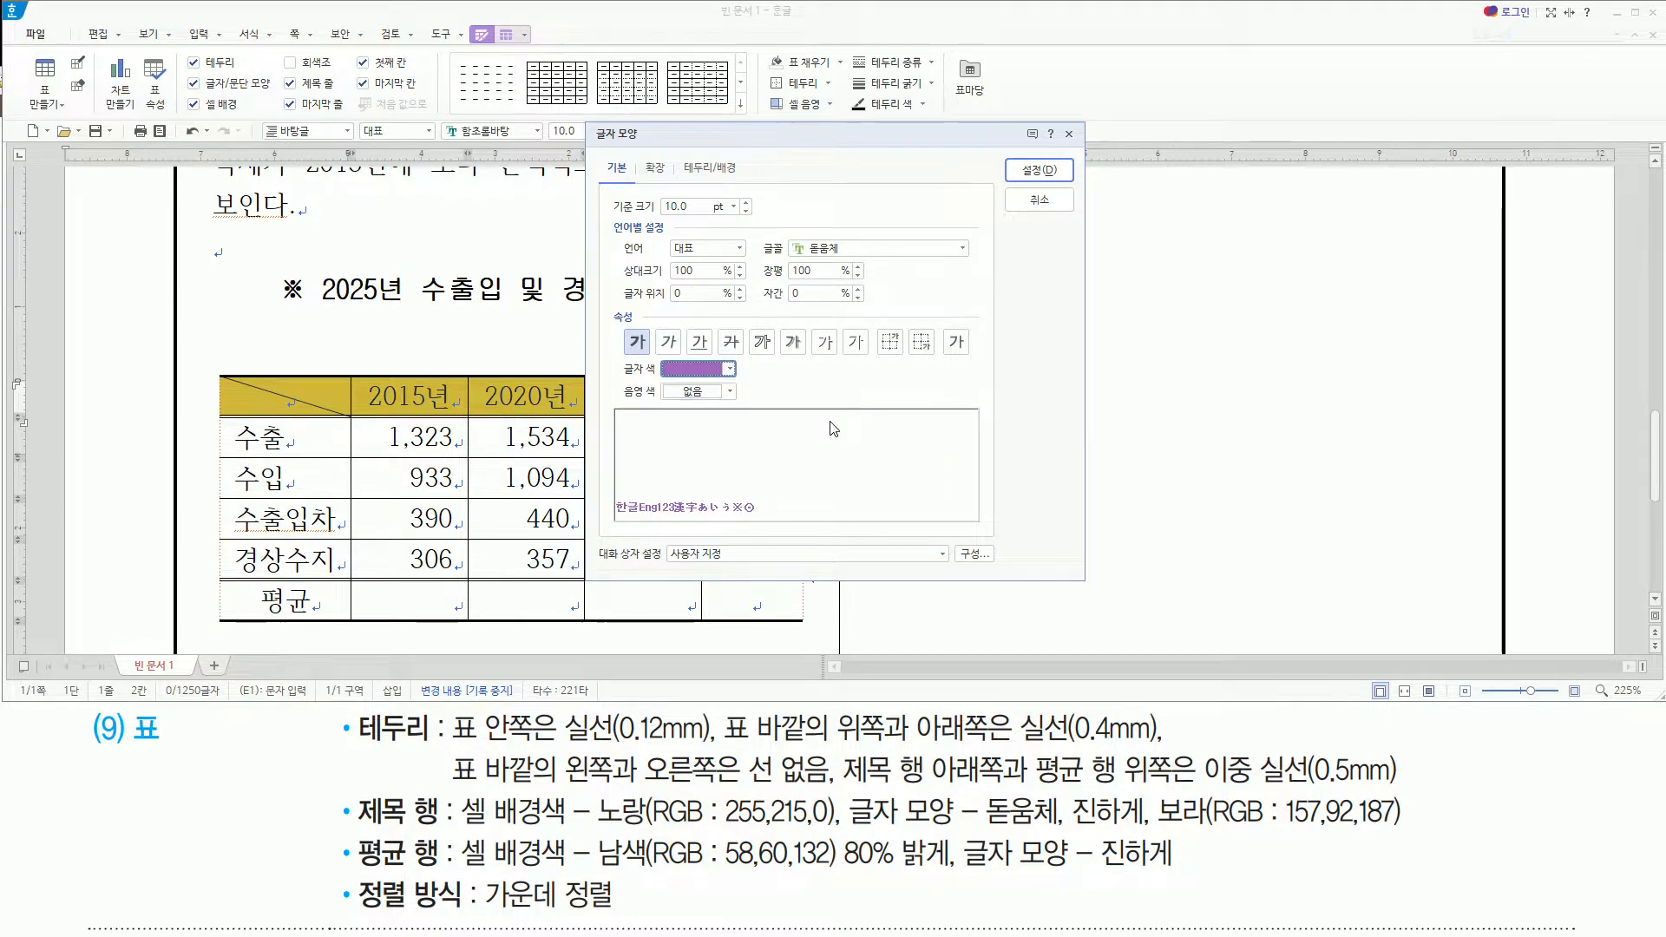
left_click(1039, 169)
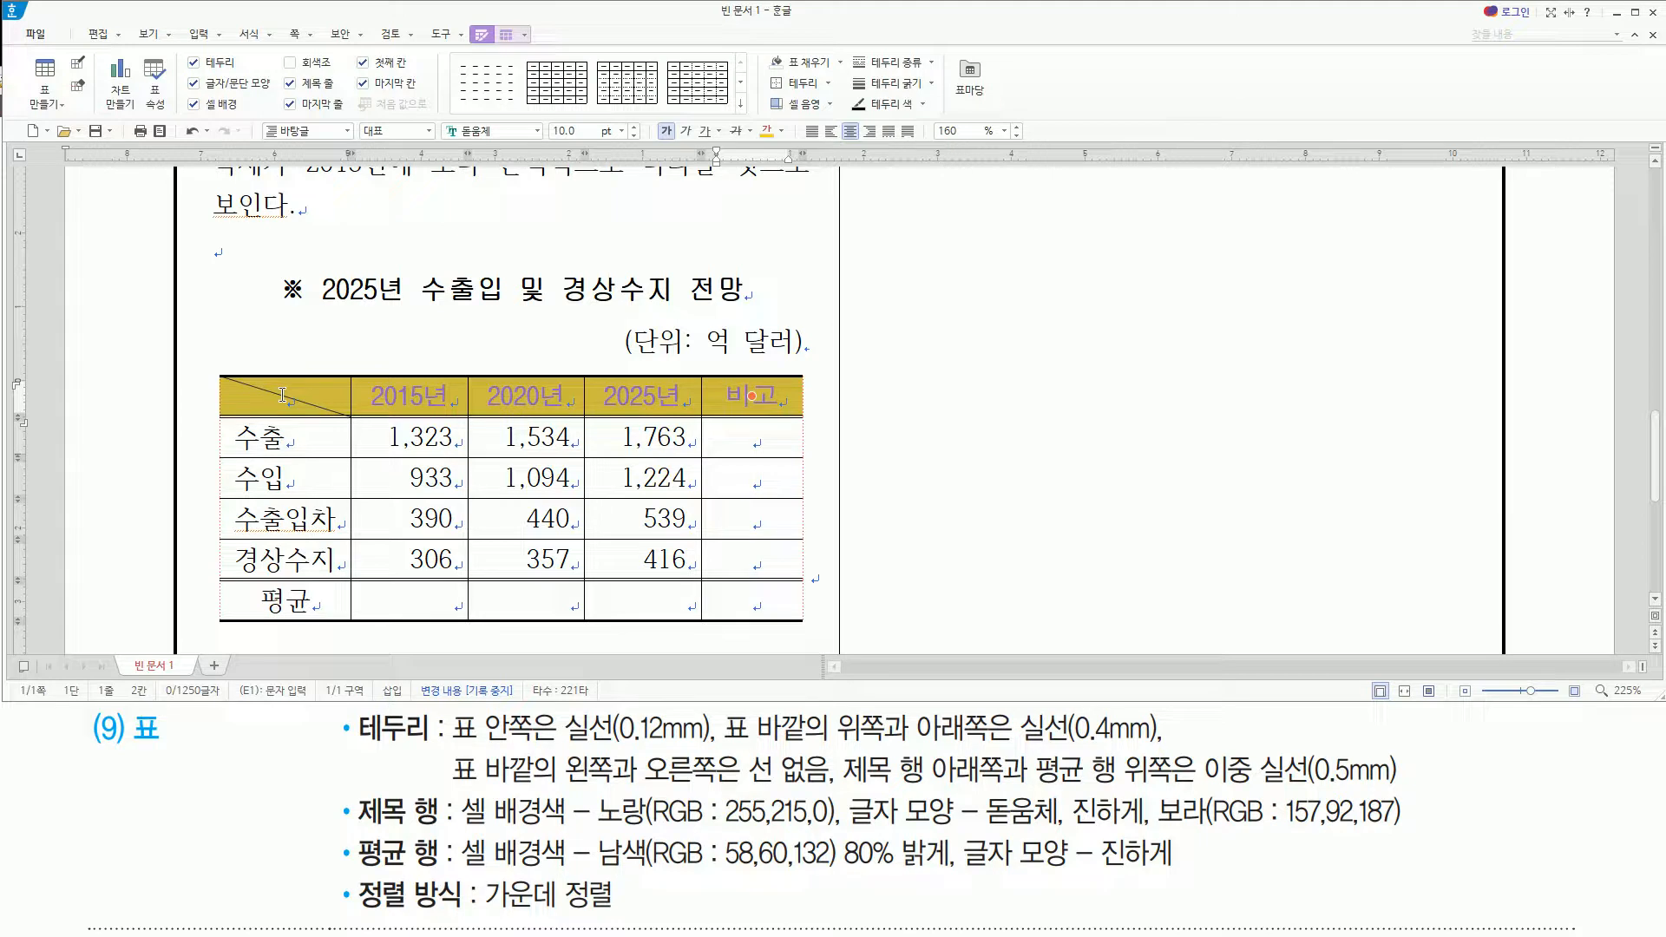
left_click_drag(354, 830, 447, 872)
mouse_move(236, 584)
left_mouse_down()
mouse_move(598, 619)
mouse_move(779, 614)
left_mouse_up()
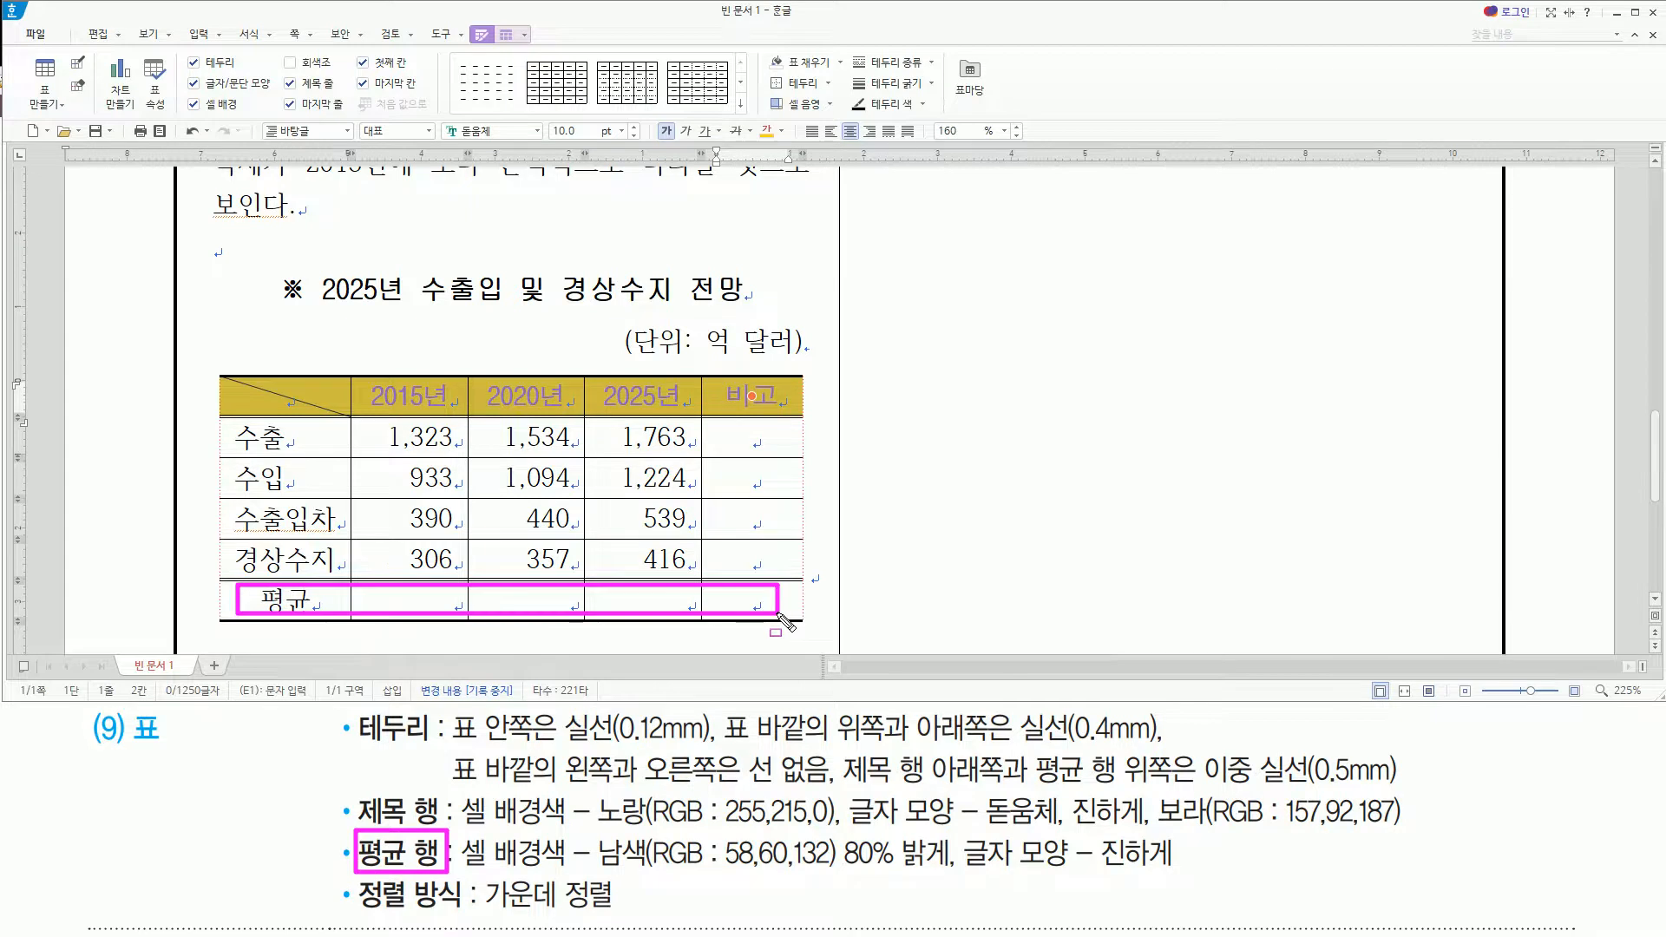
Fill all cells of the table's 평균 row with 남색 (RGB: 58,60,132) 80% 밝게
key("Escape")
left_click_drag(282, 599, 752, 605)
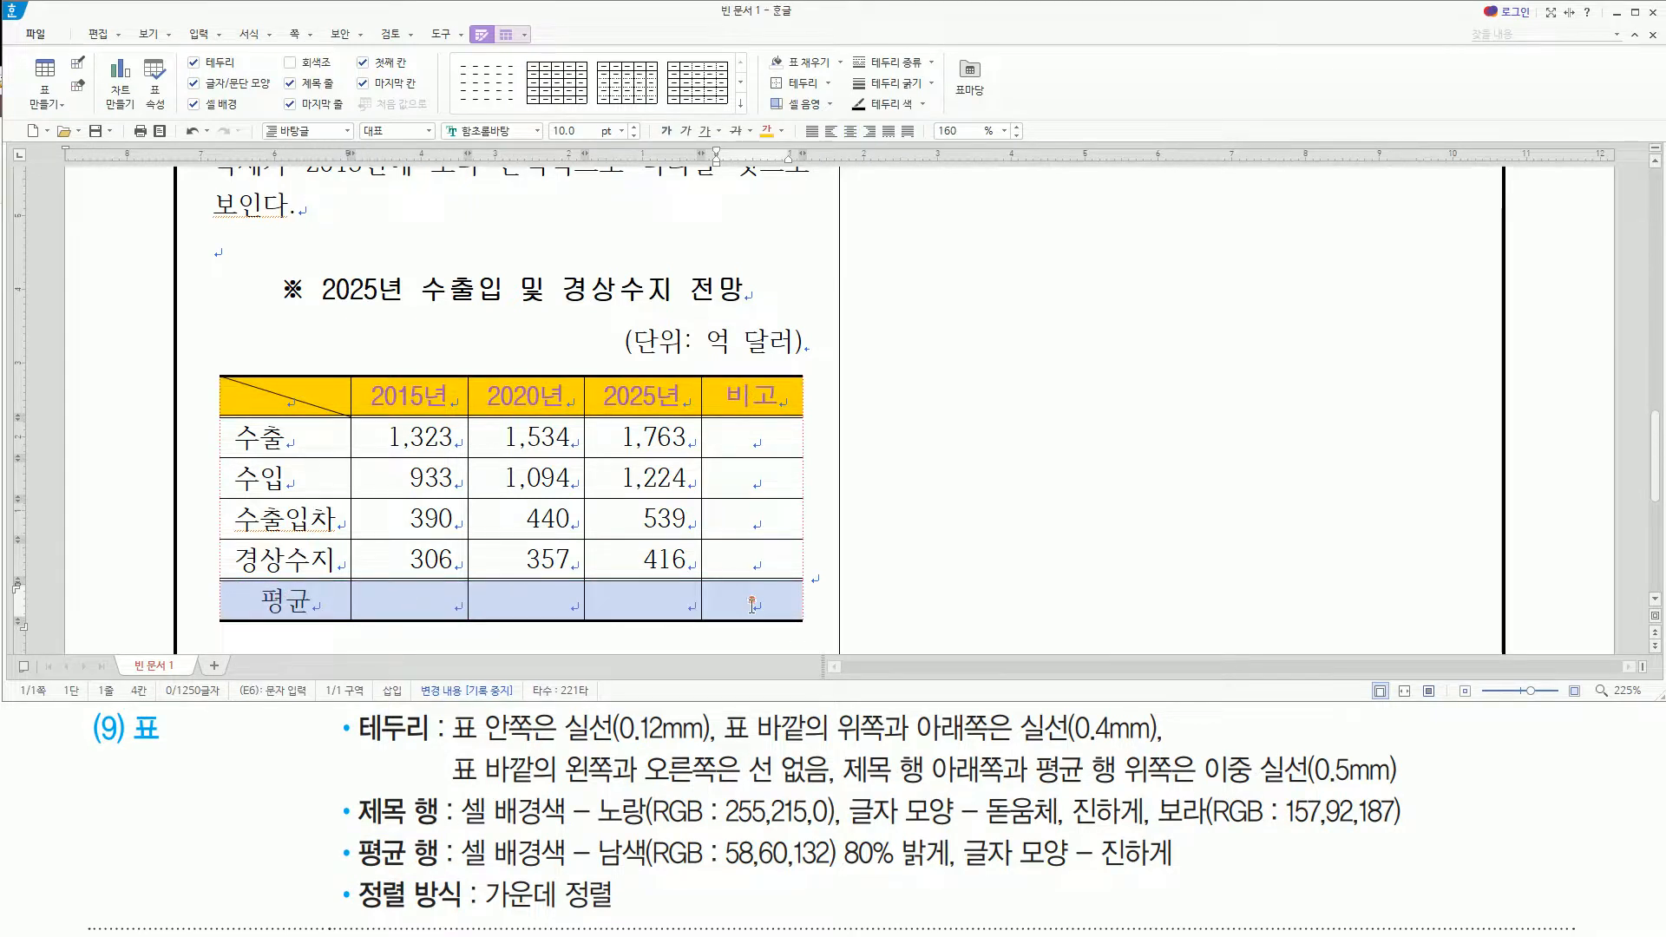
mouse_move(458, 832)
left_mouse_down()
mouse_move(513, 859)
mouse_move(682, 877)
mouse_move(955, 871)
left_mouse_up()
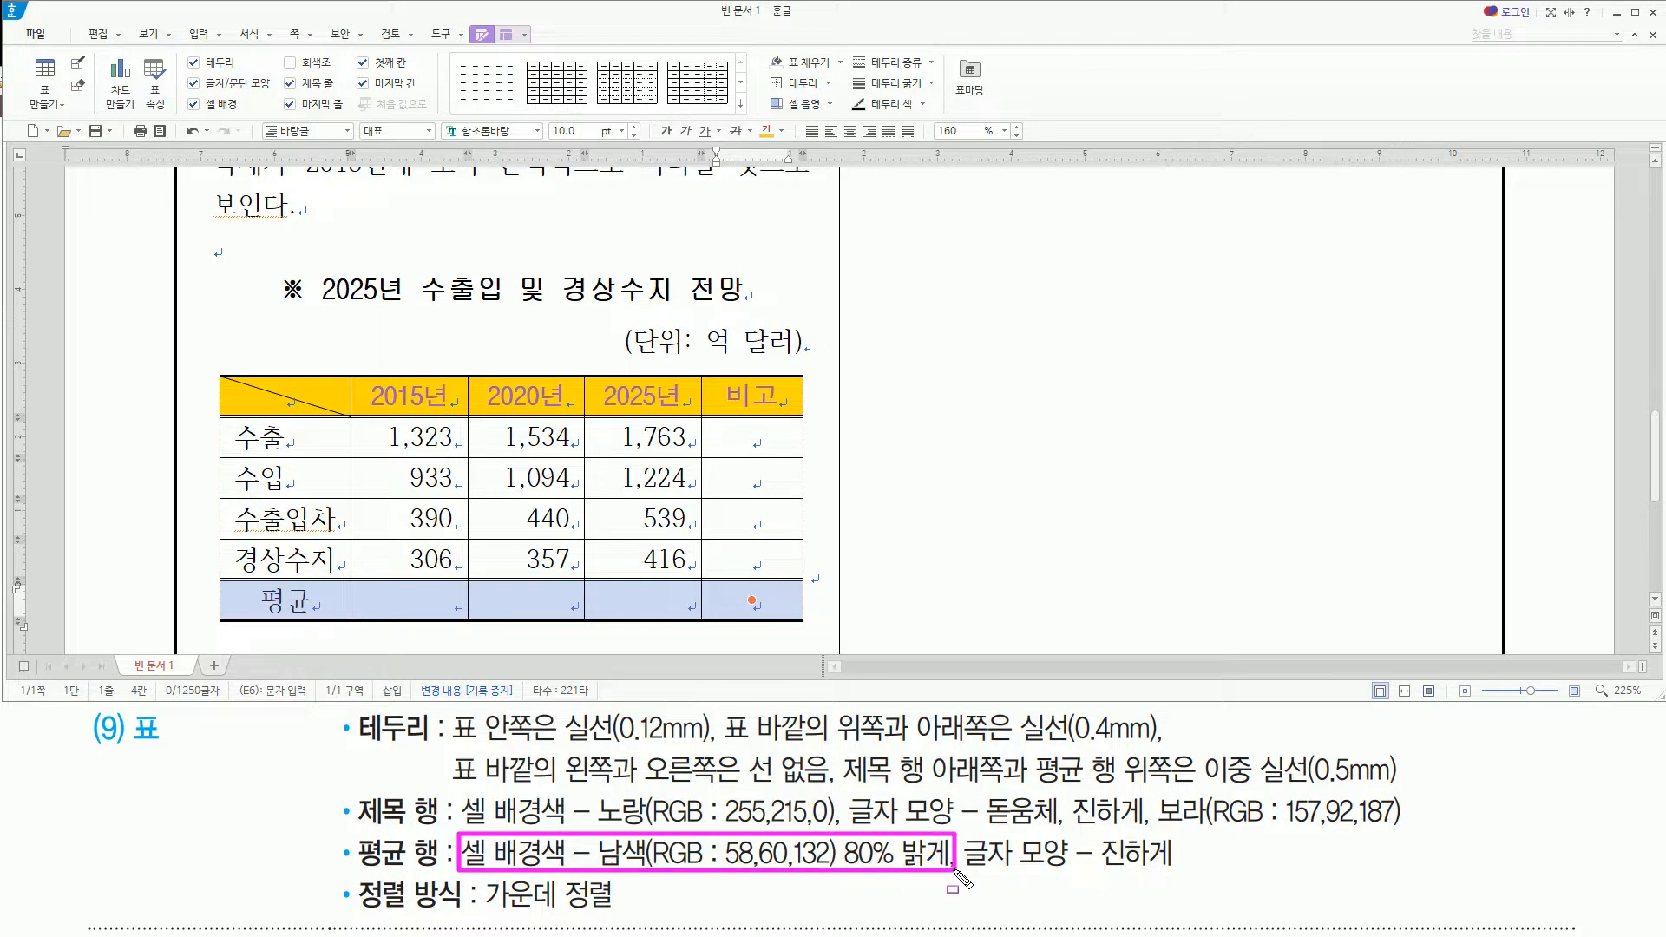
key("Escape")
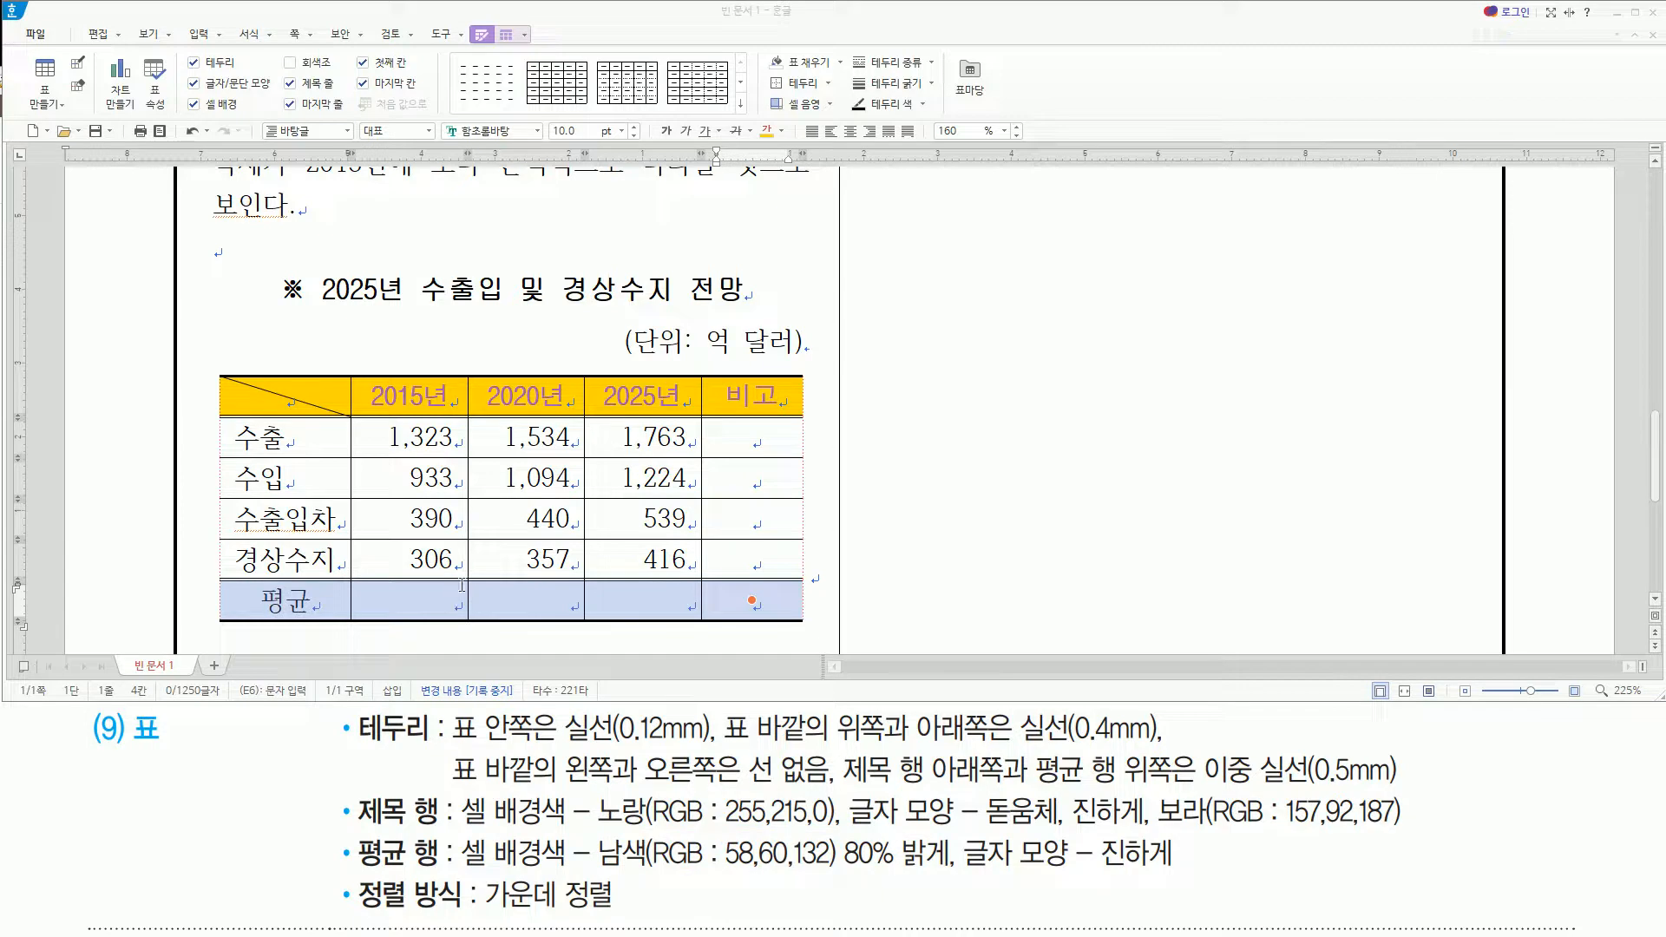
key("l")
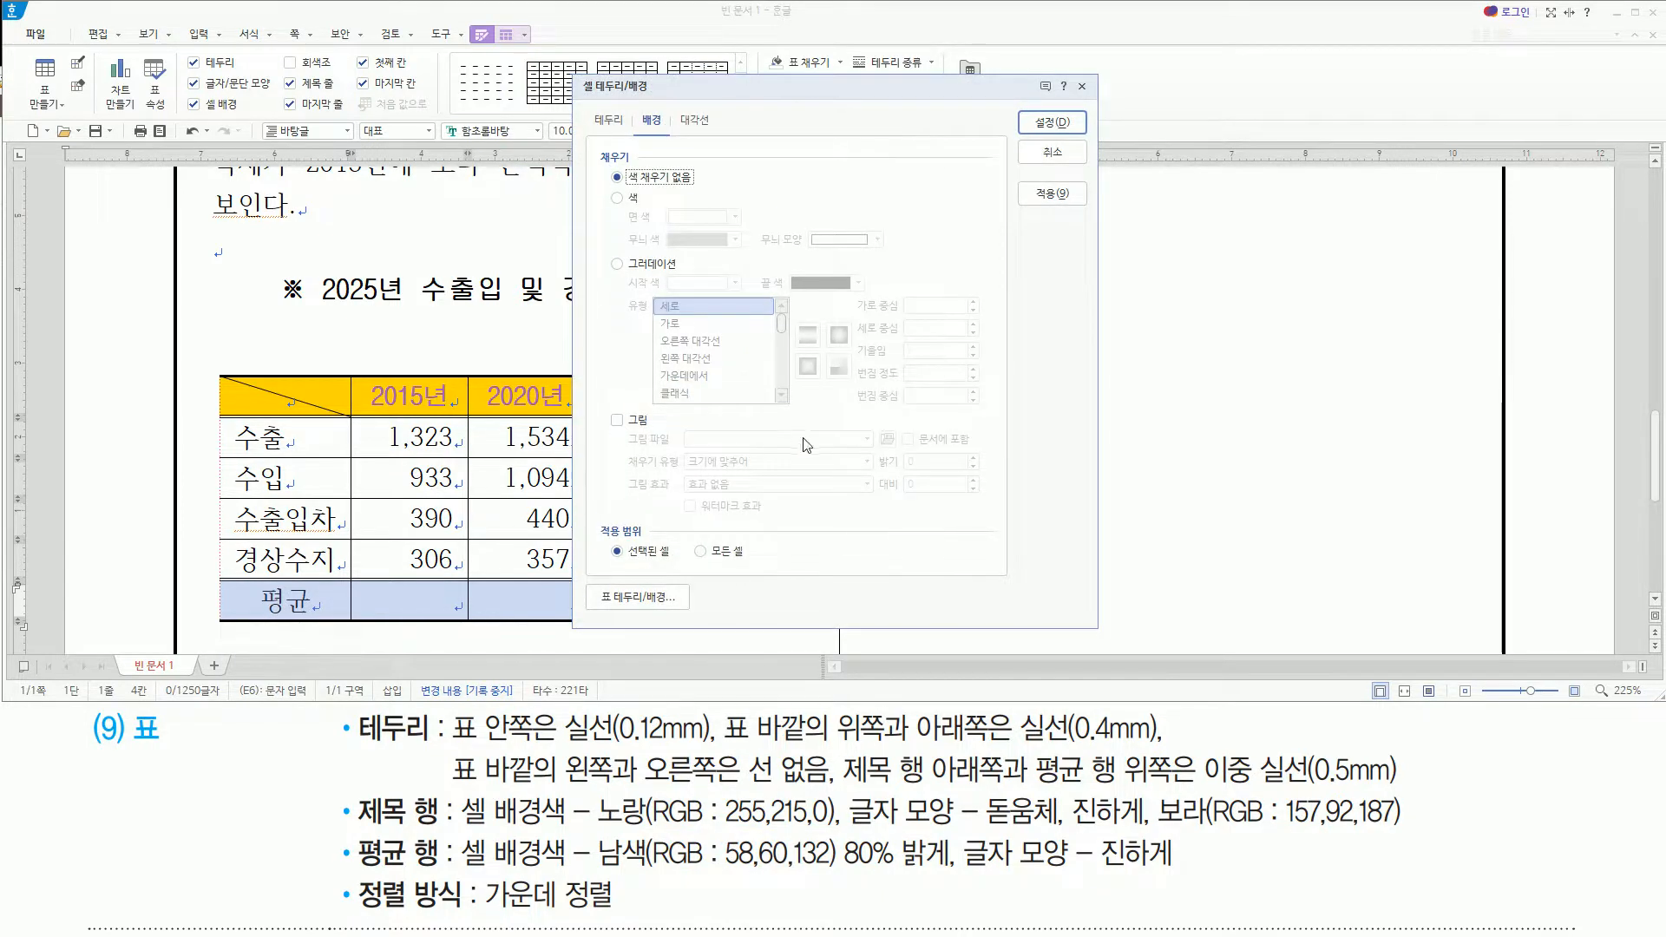
left_click(617, 198)
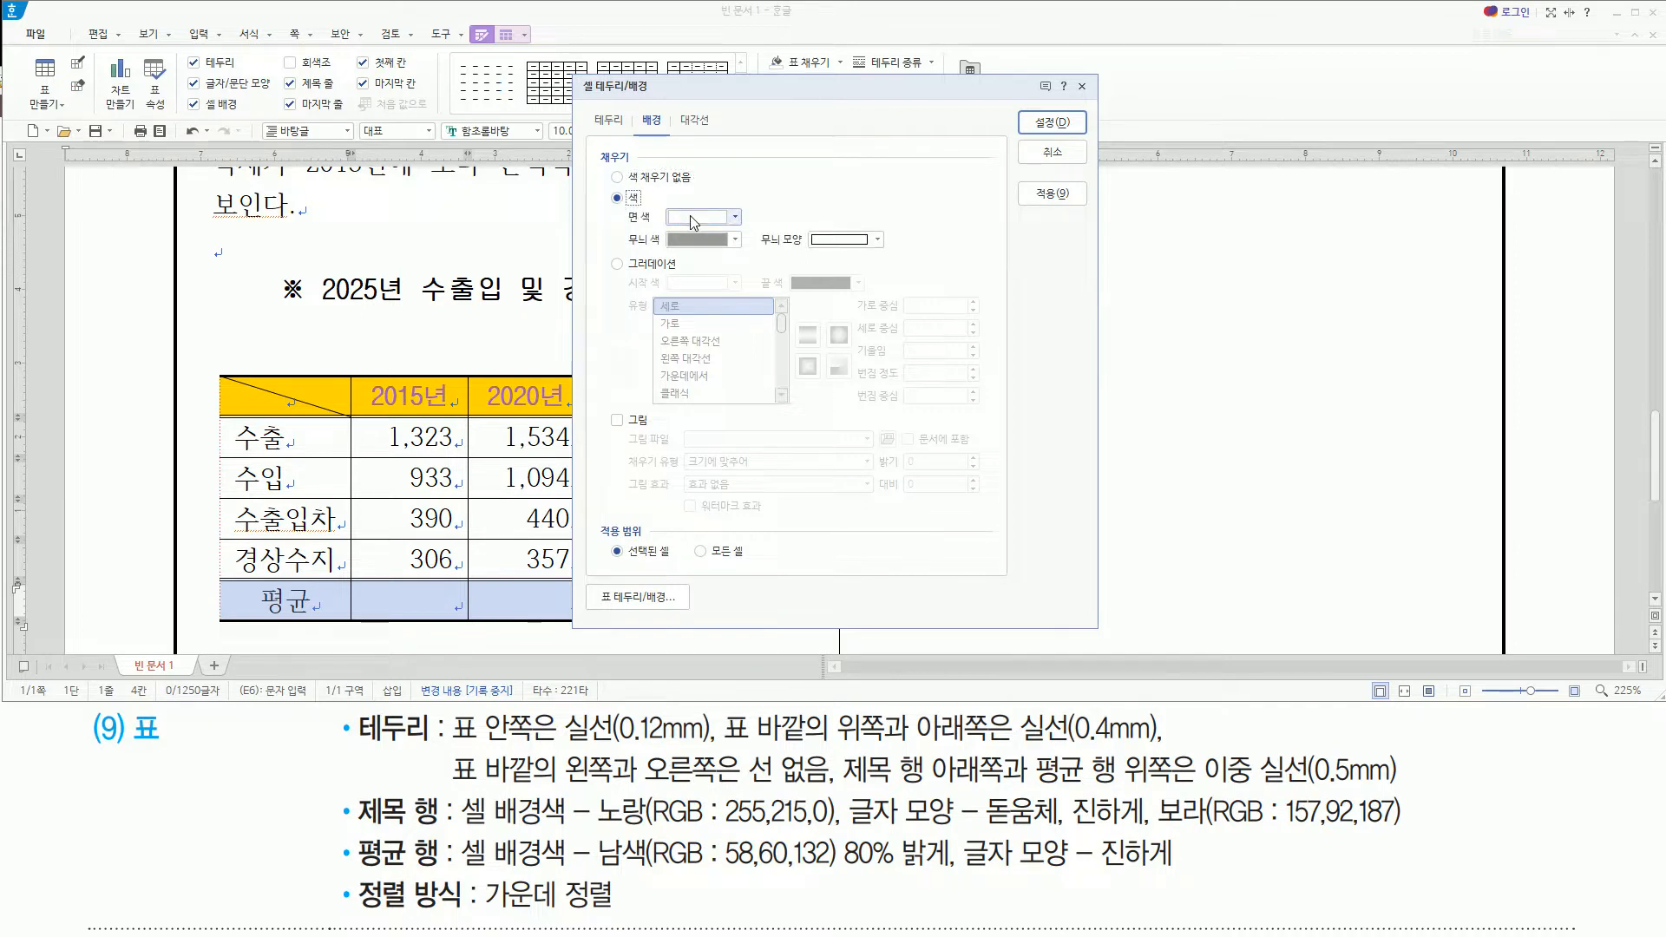
left_click(693, 218)
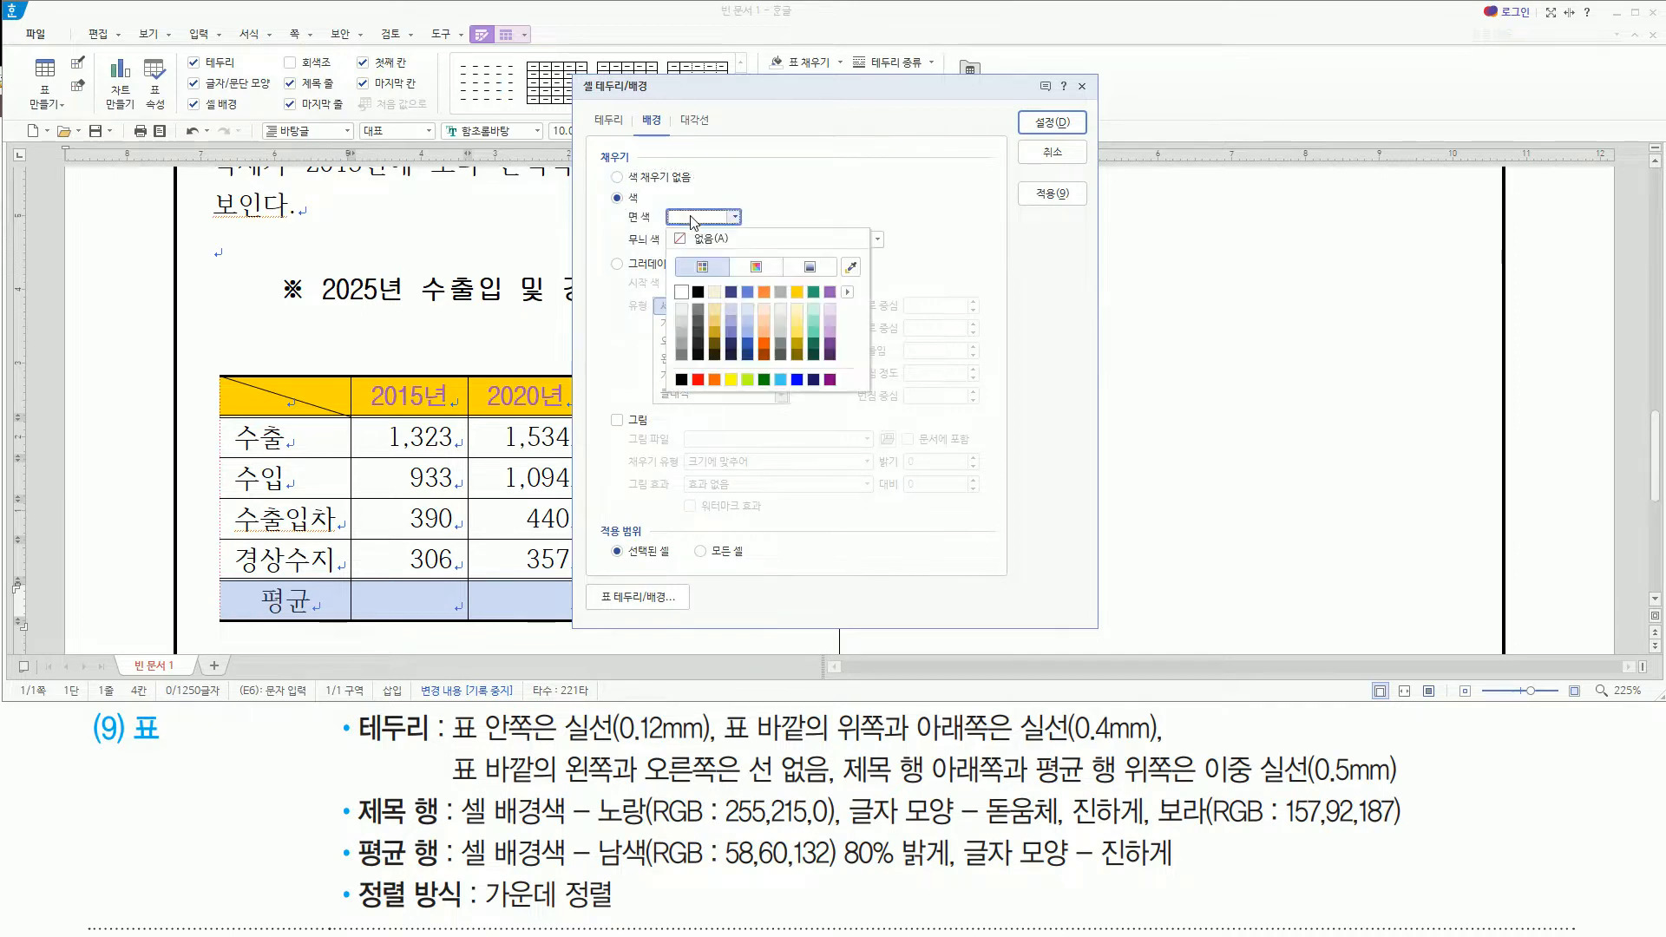
left_click(732, 309)
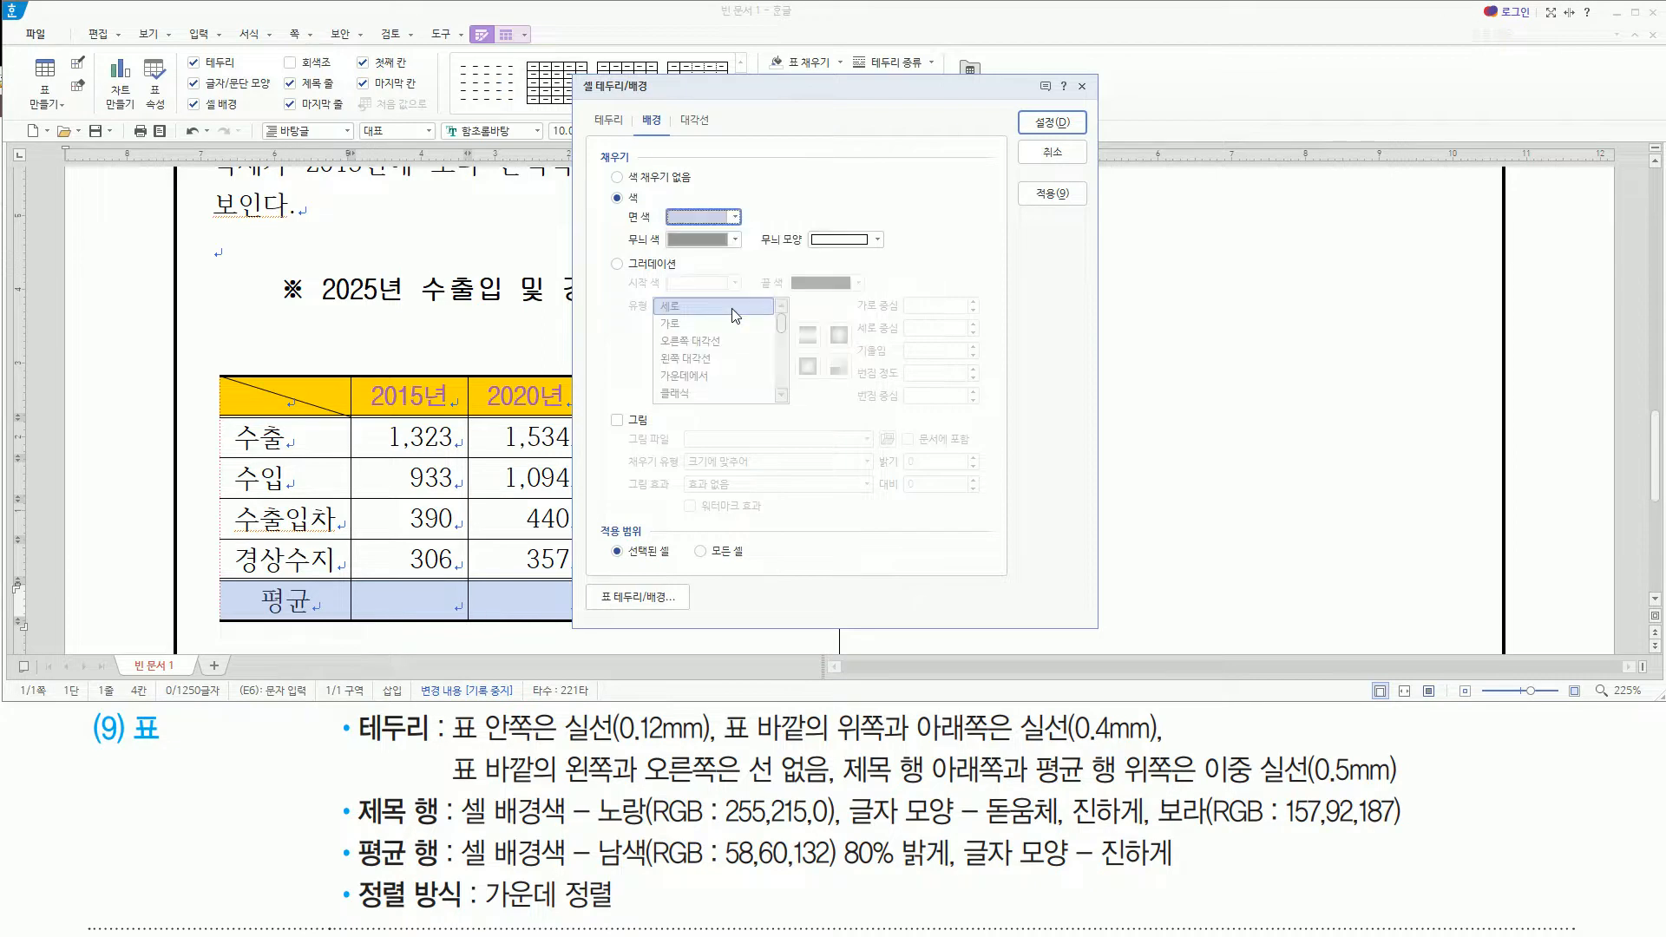
left_click(1066, 124)
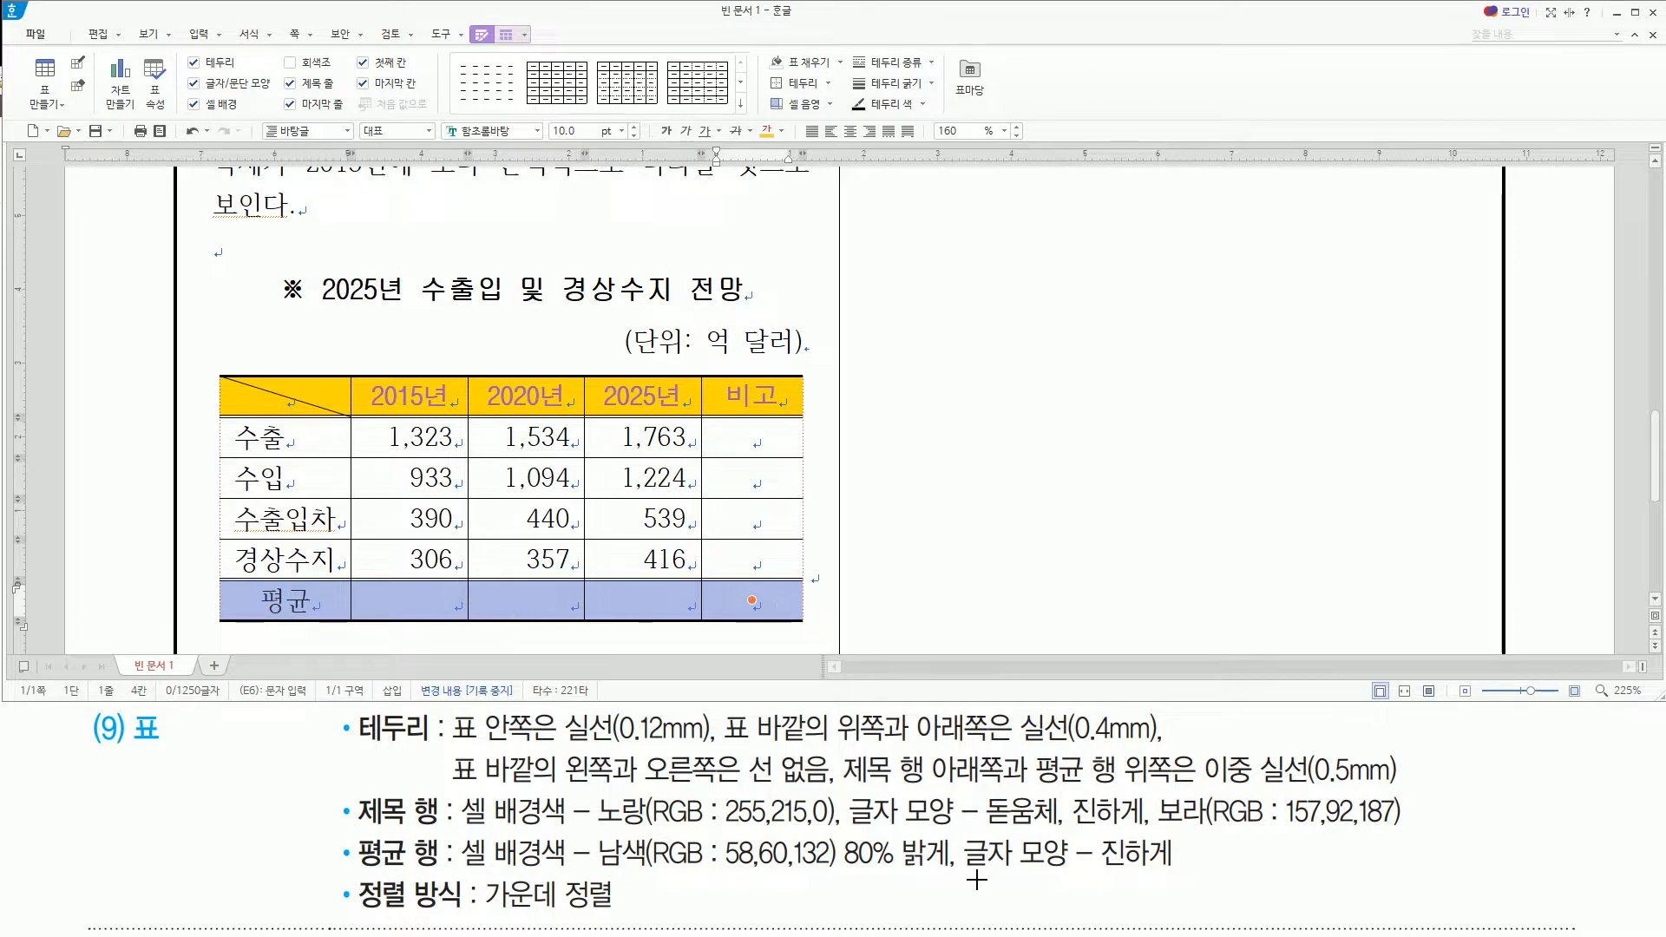
Make the text of the table's selected 평균 row bold
left_click_drag(958, 867, 1183, 867)
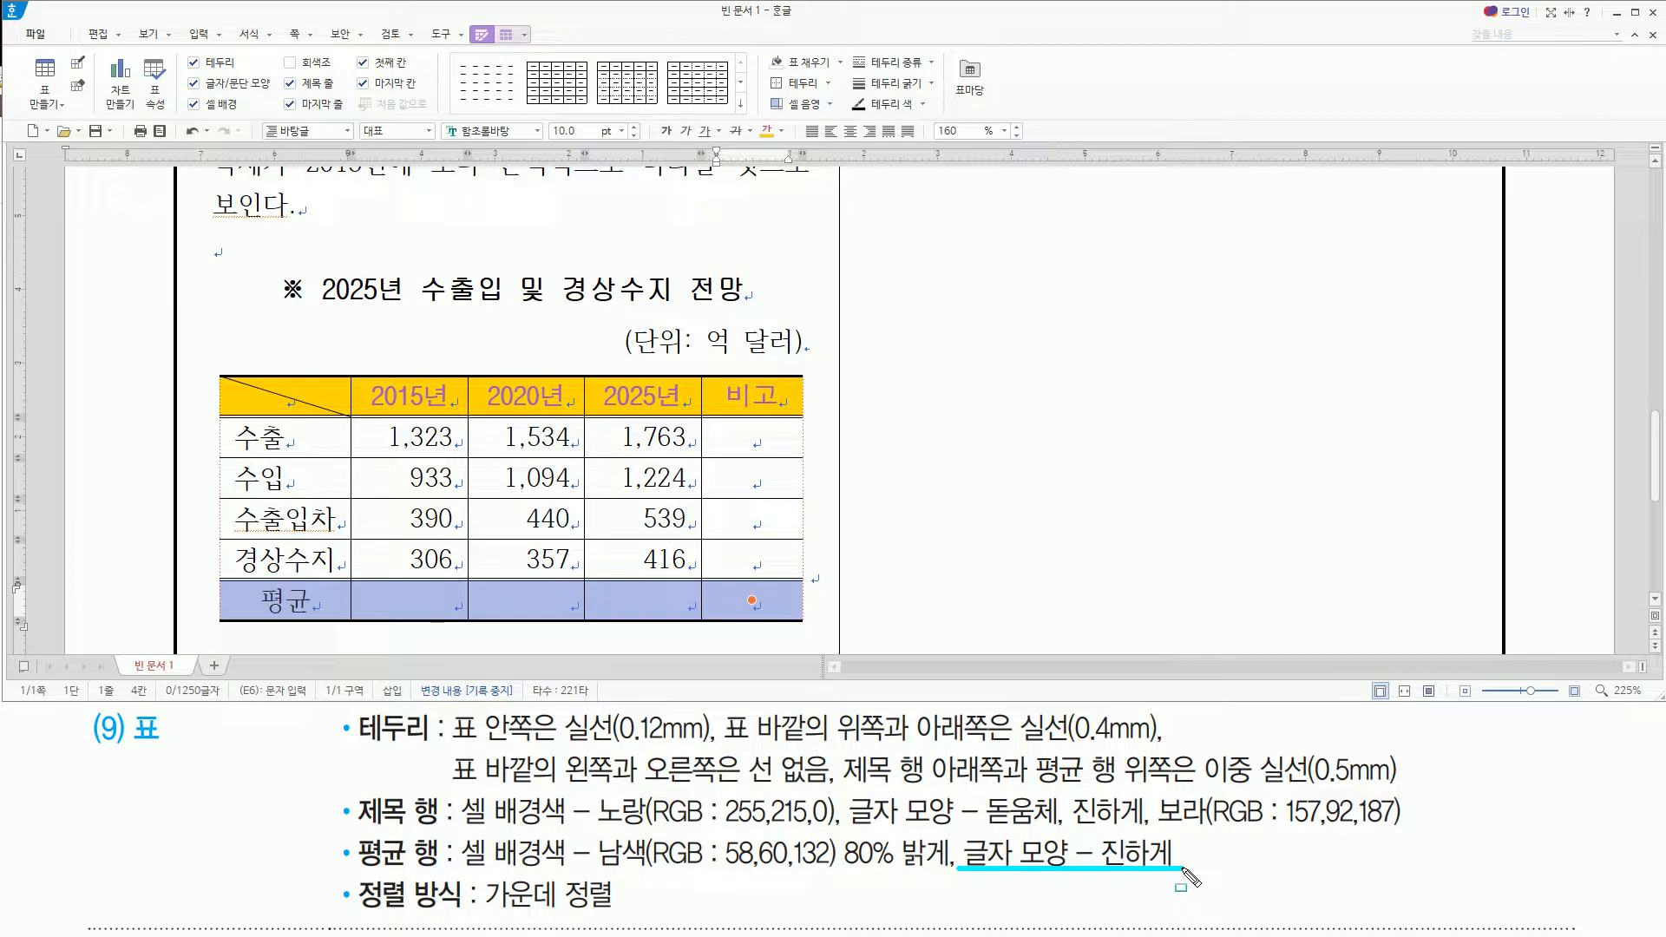
key("Escape")
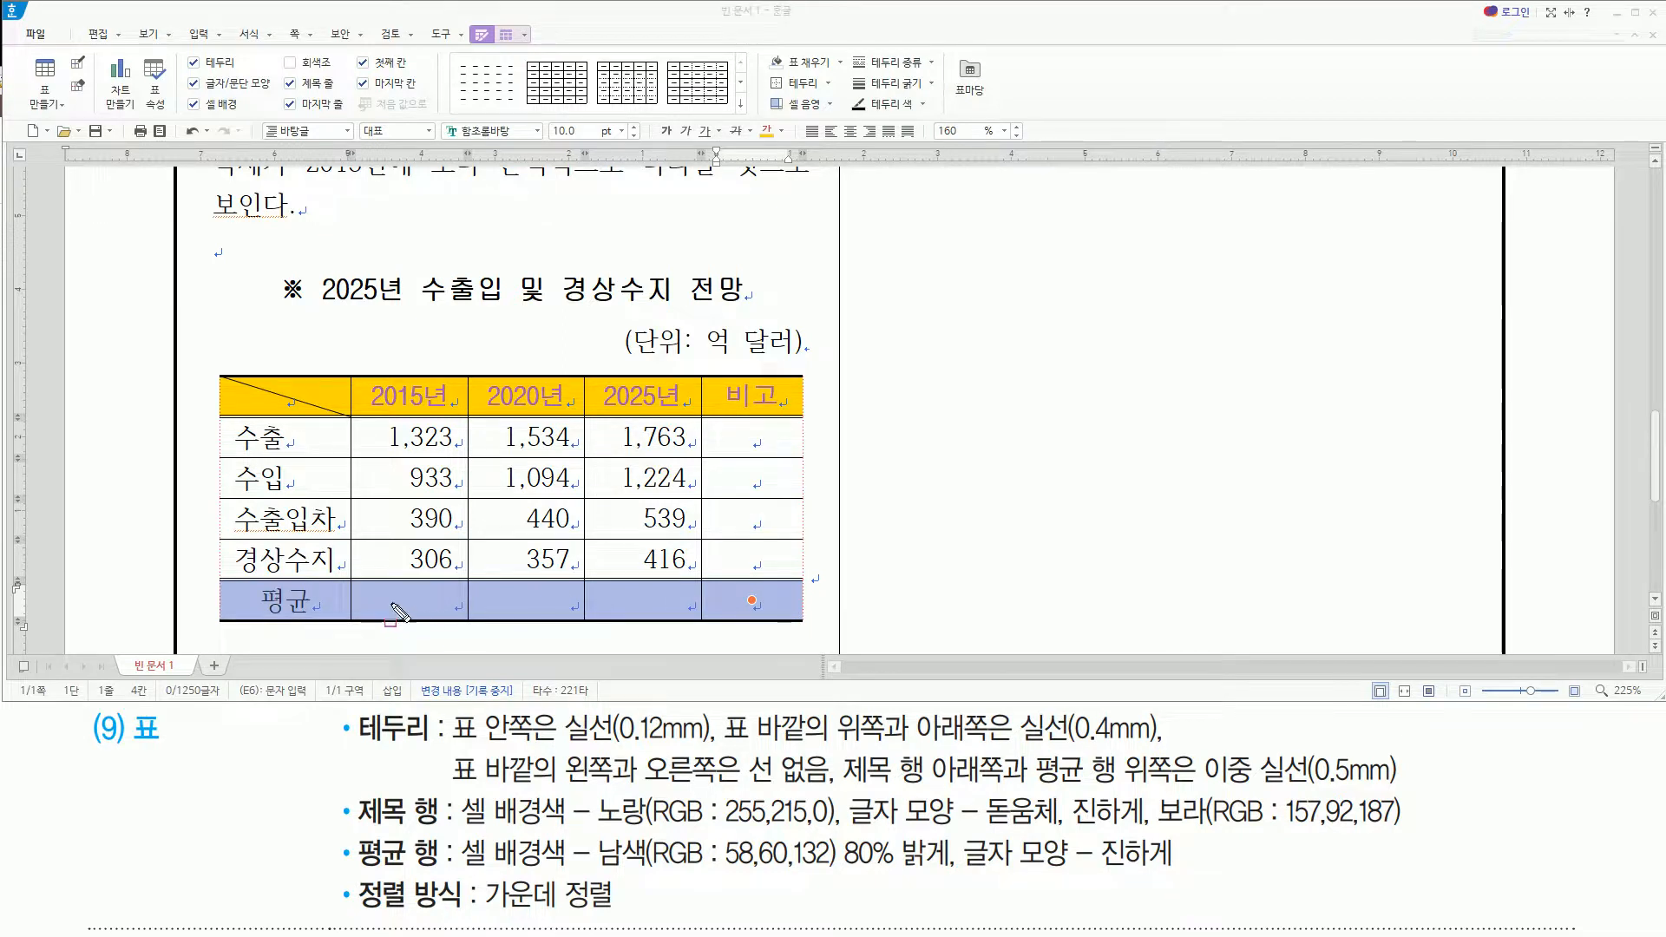
left_click(667, 132)
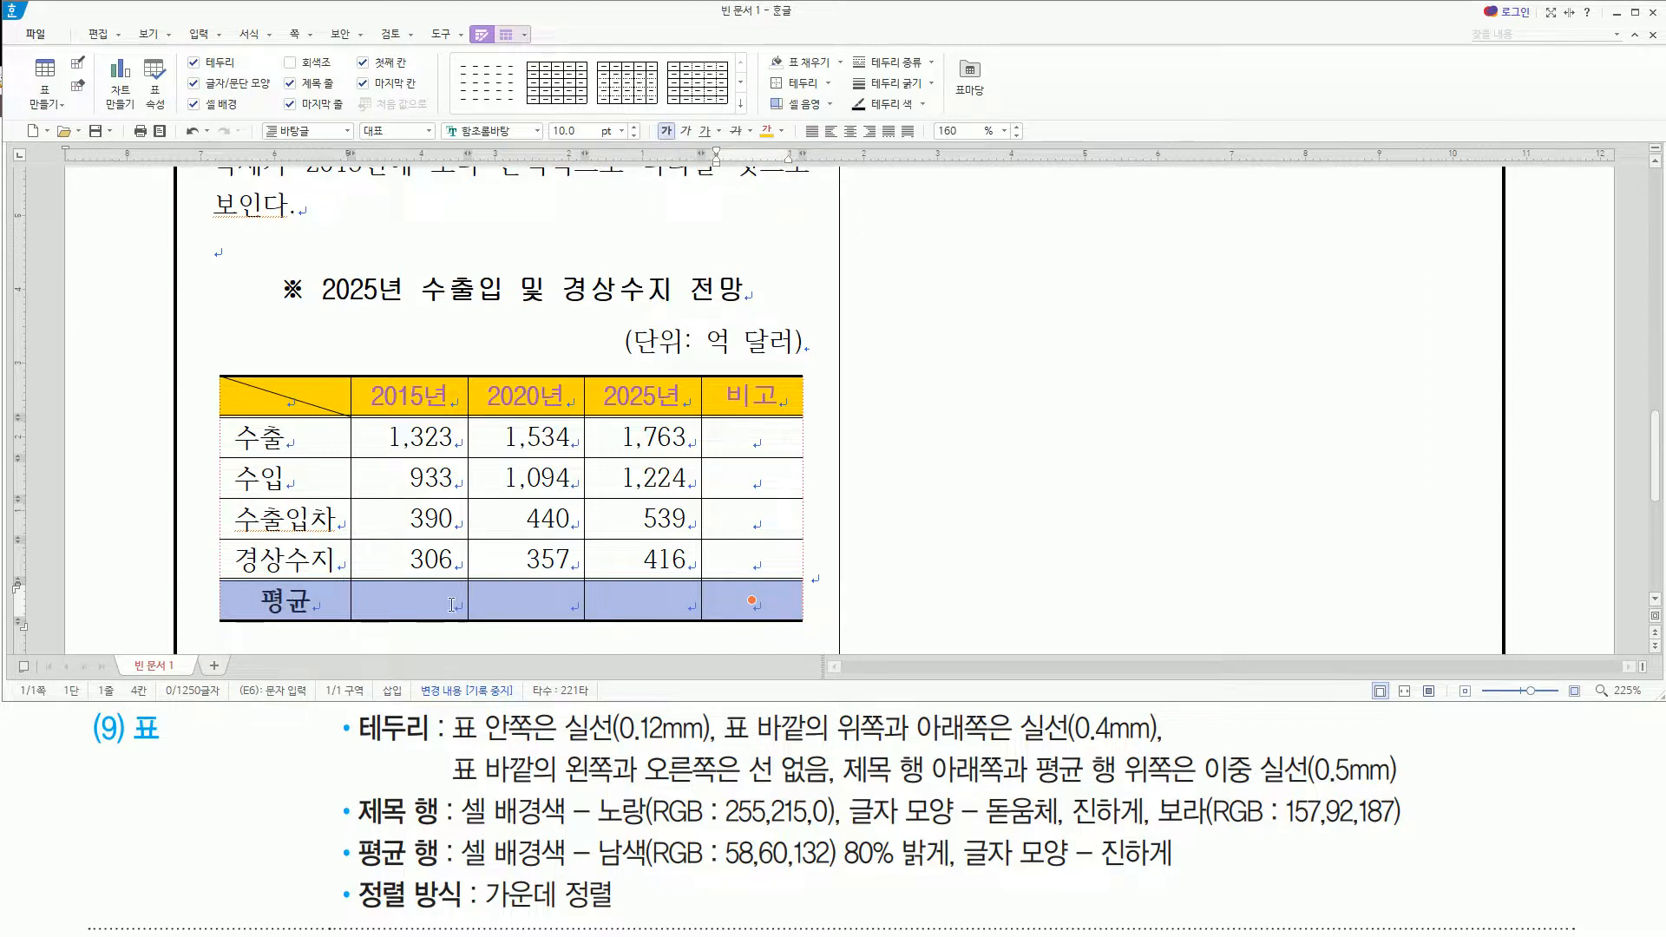
mouse_move(350, 872)
left_mouse_down()
mouse_move(408, 924)
mouse_move(611, 915)
left_mouse_up()
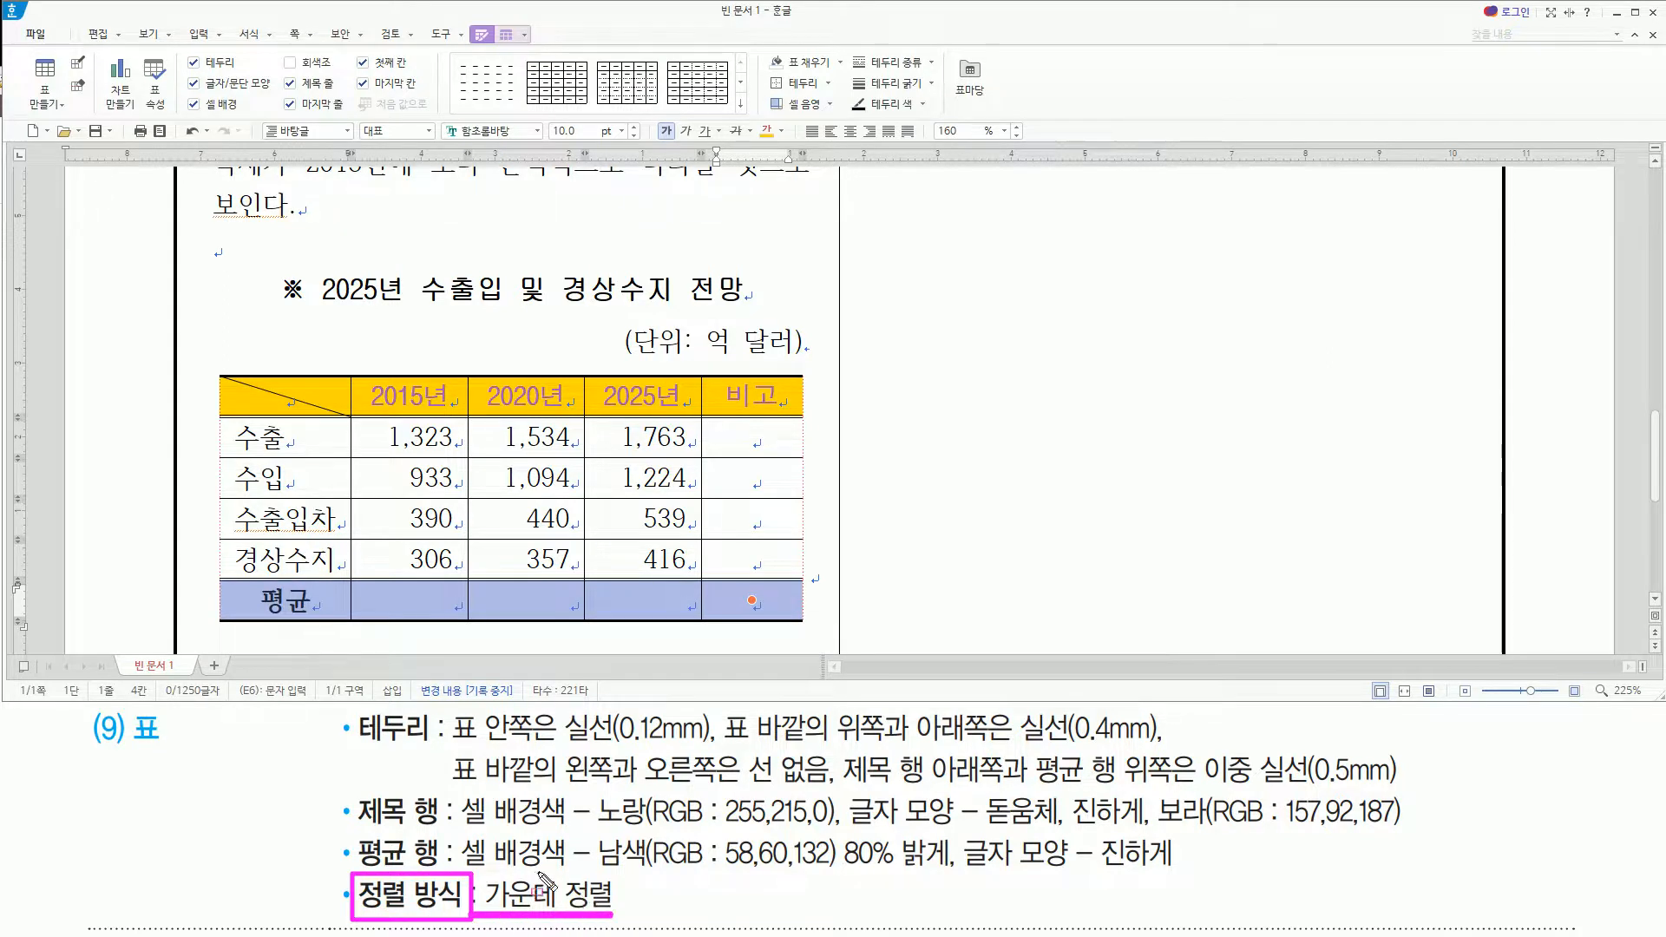
mouse_move(206, 315)
left_mouse_down()
mouse_move(286, 572)
mouse_move(851, 620)
mouse_move(821, 631)
left_mouse_up()
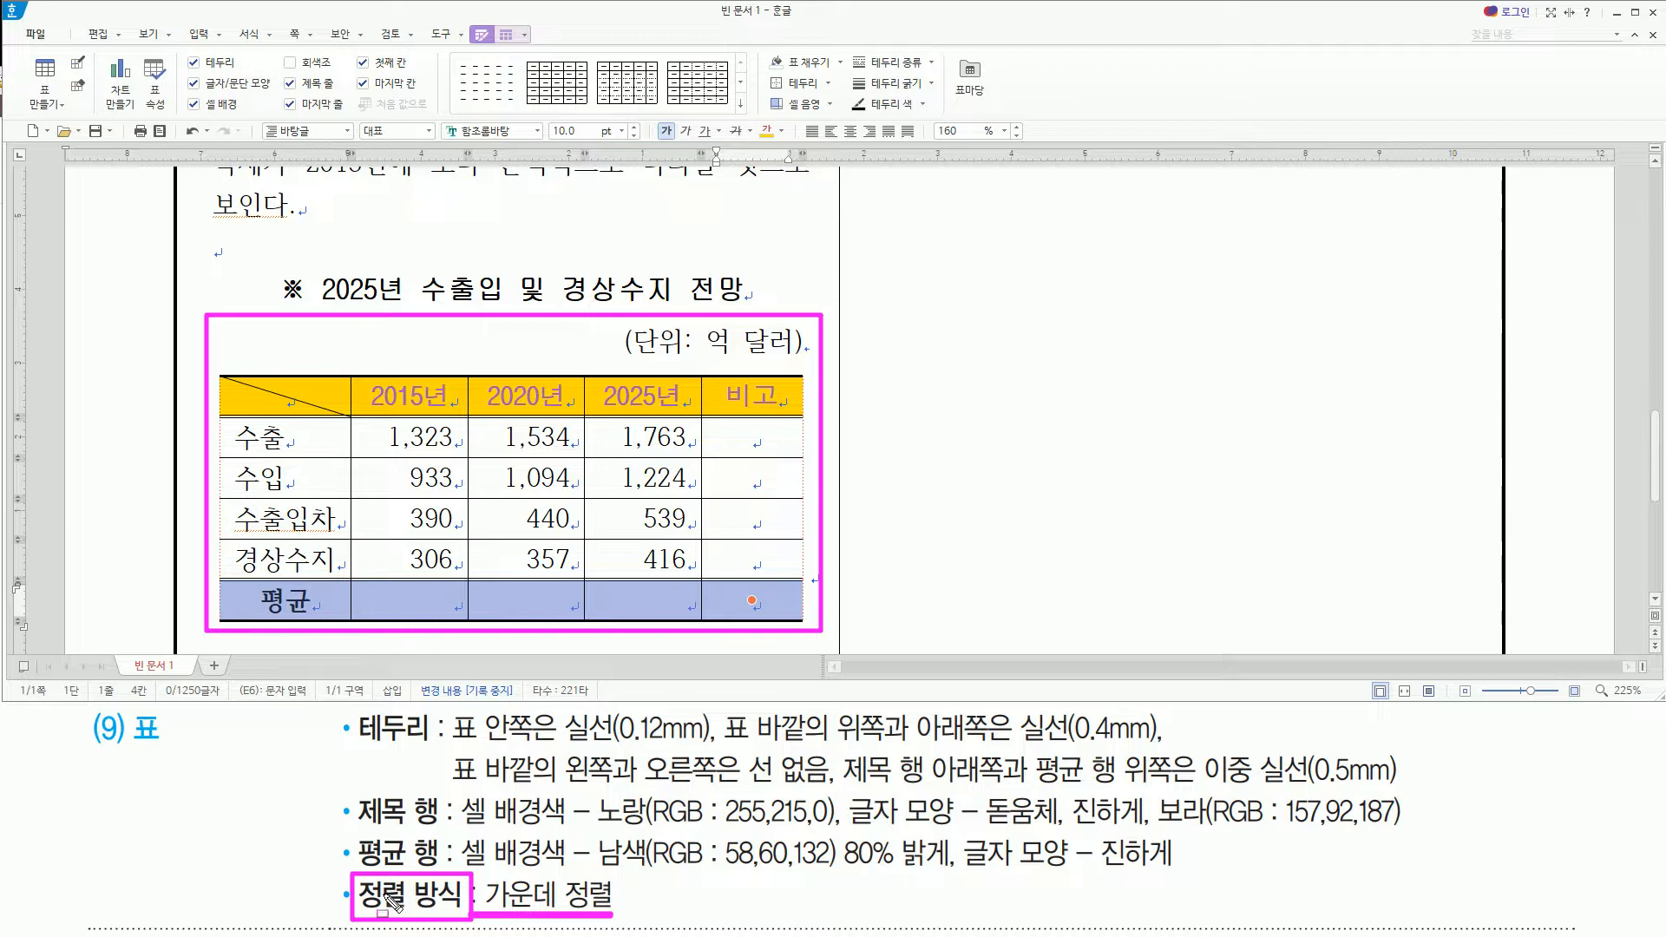
left_click_drag(335, 892, 607, 893)
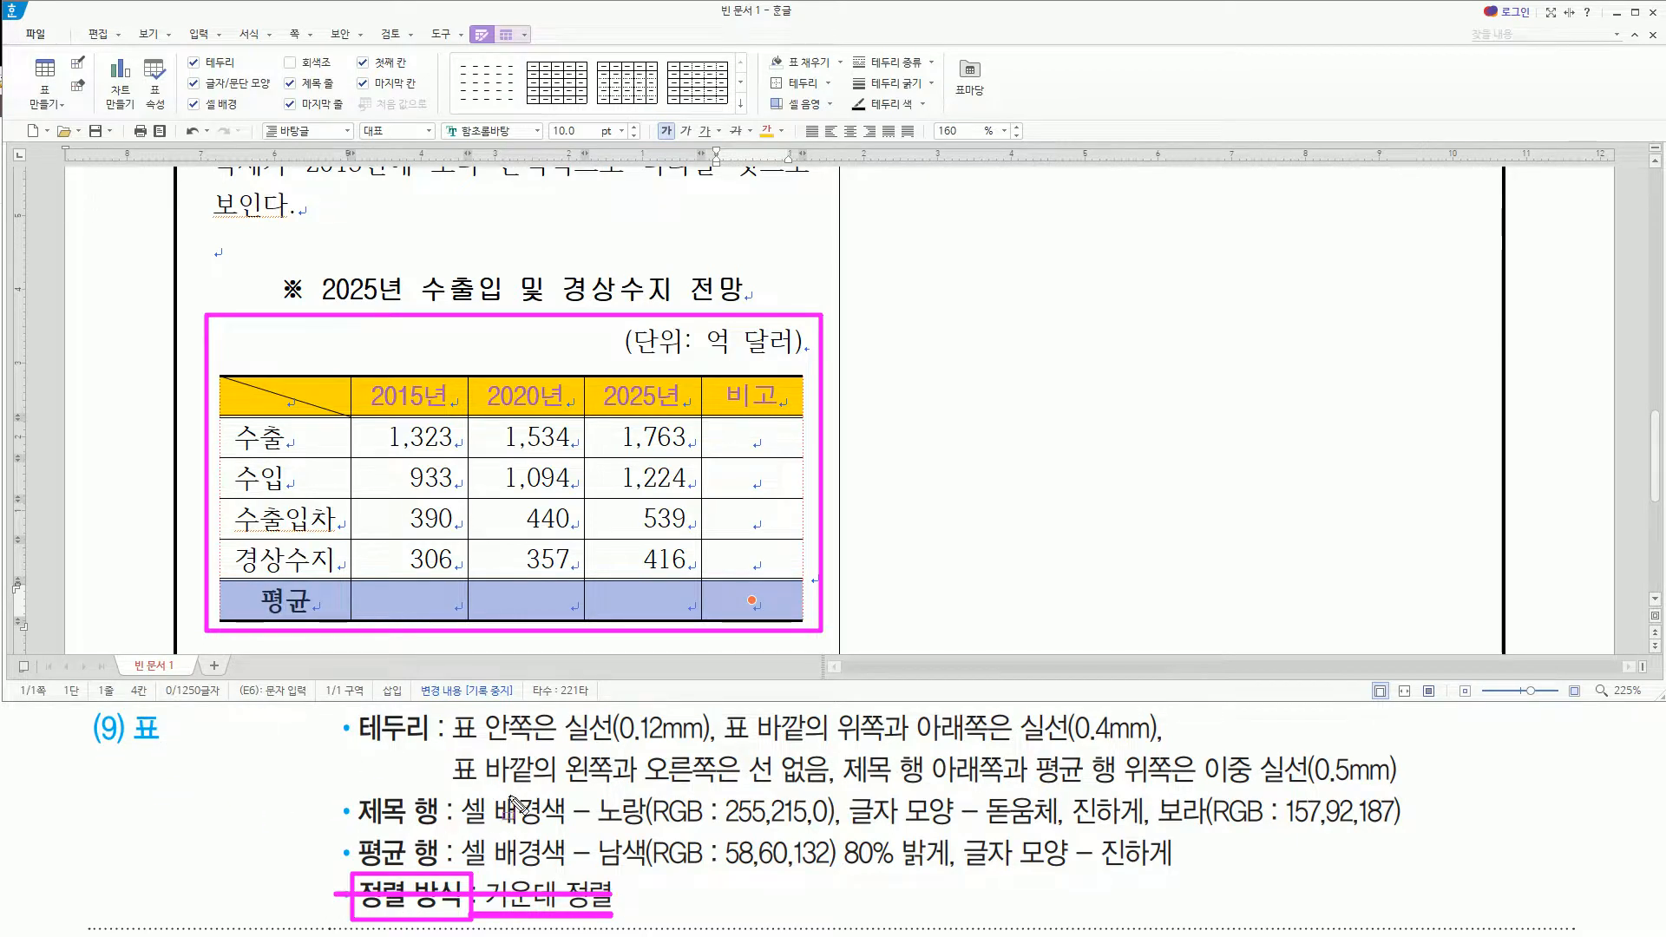
key("Escape")
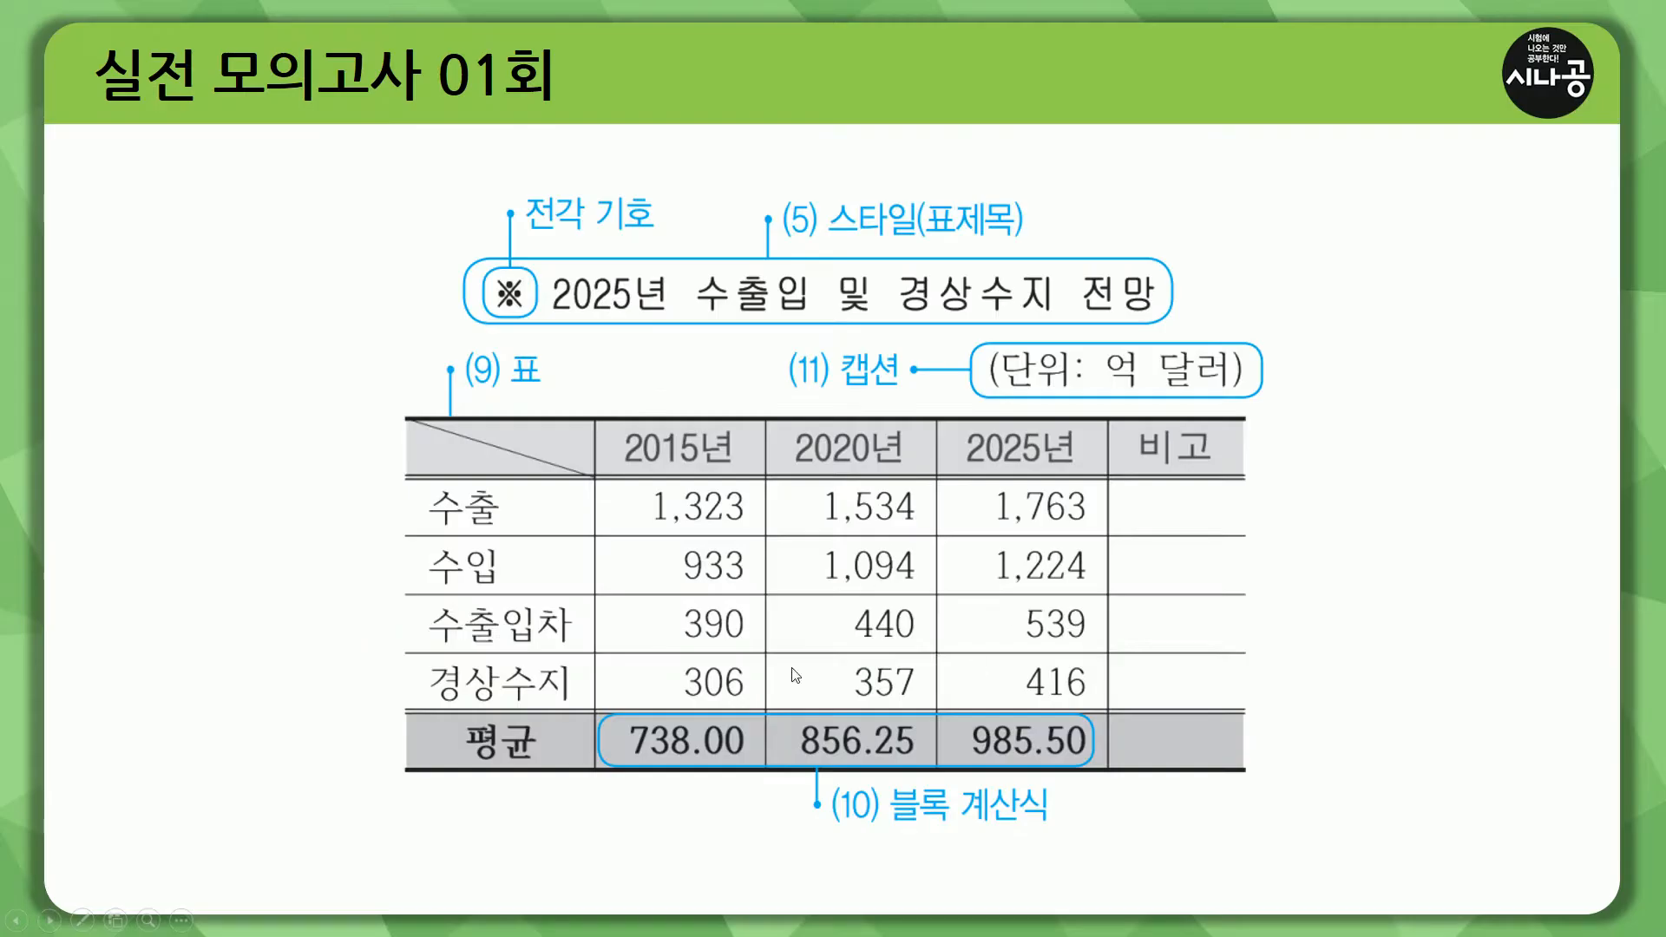
left_click_drag(1160, 408, 1265, 408)
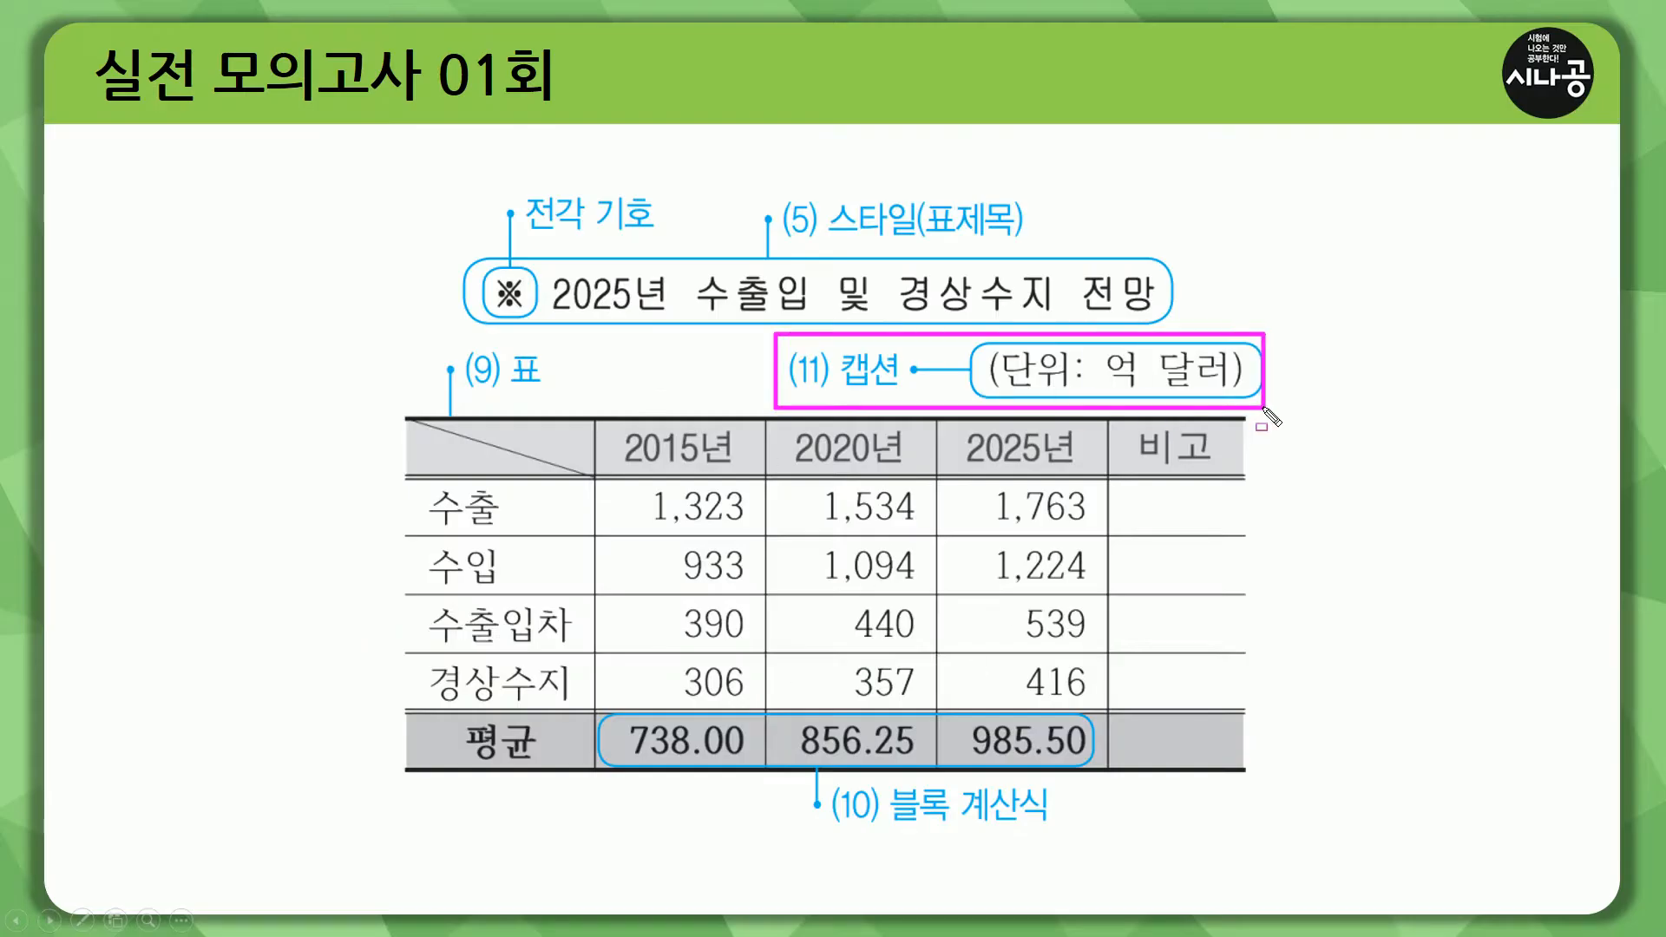
left_click_drag(806, 778, 1108, 841)
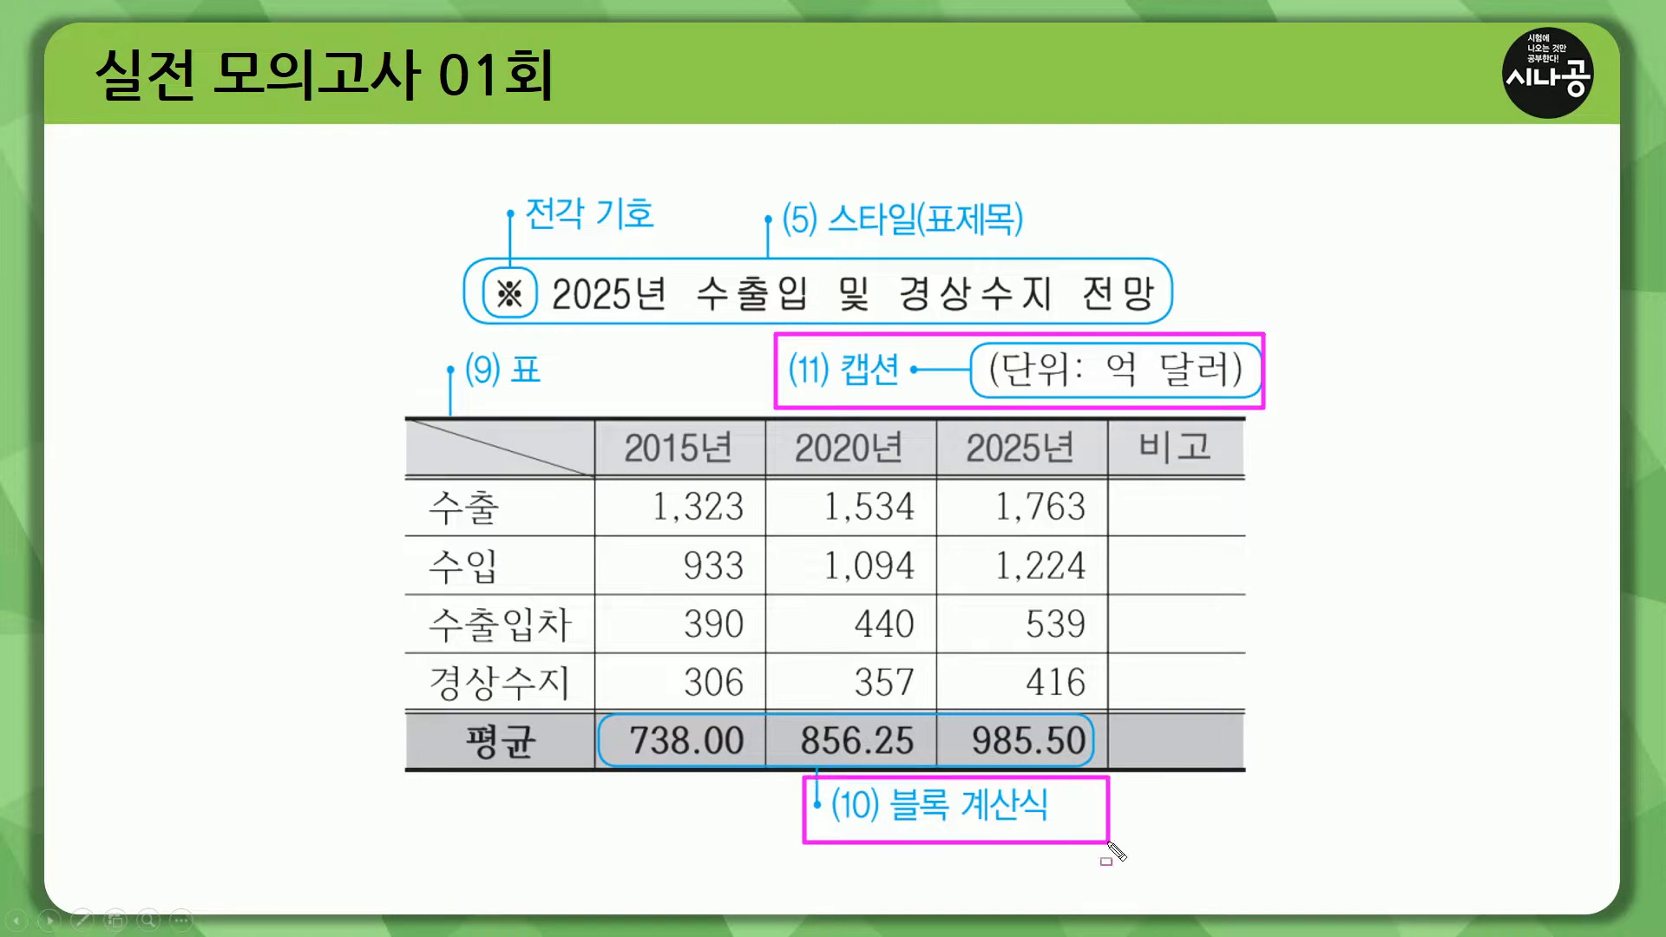
mouse_move(612, 714)
left_mouse_down()
mouse_move(612, 776)
mouse_move(1090, 775)
left_mouse_up()
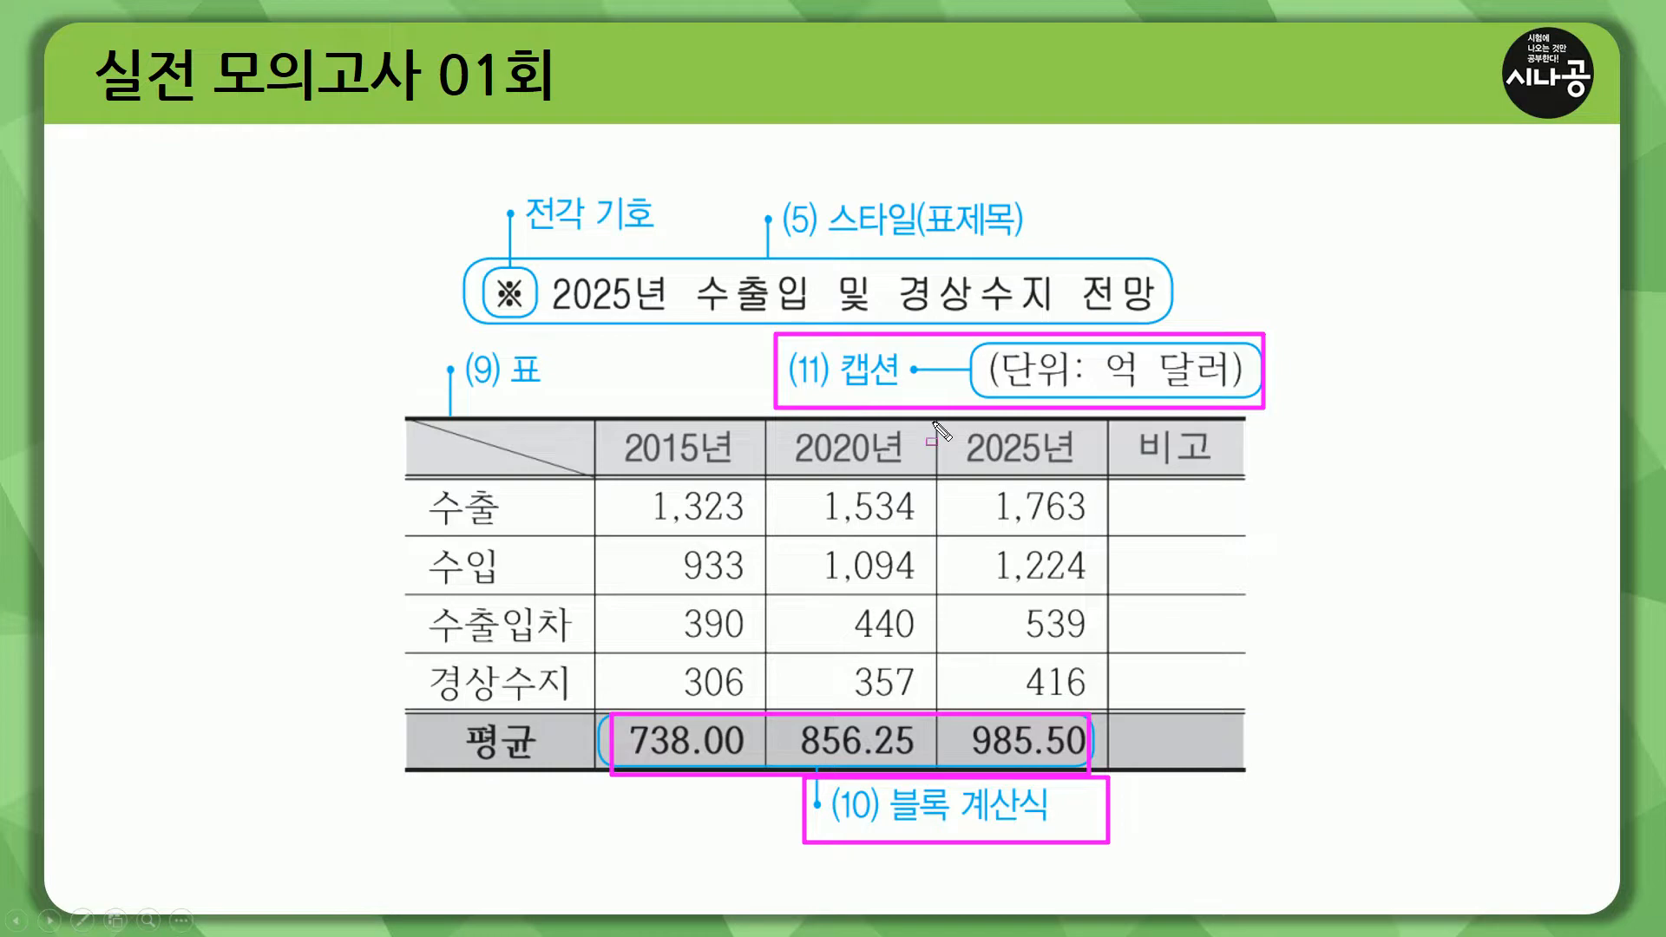
key("Escape")
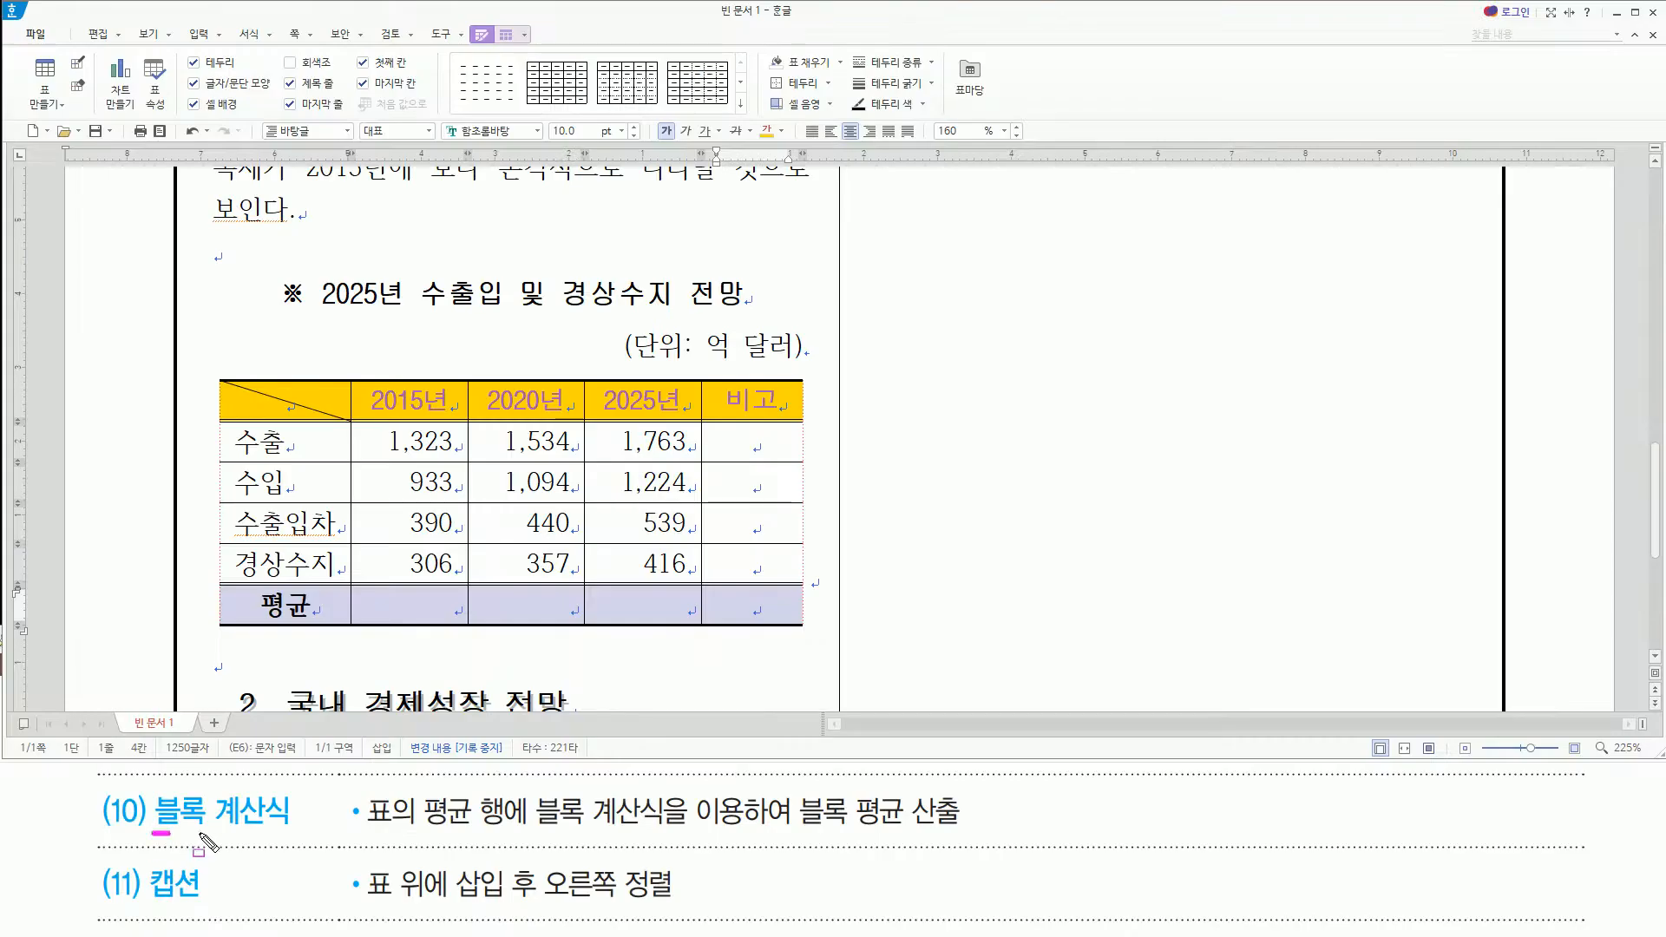
Calculate the block averages of the 2015년, 2020년 and 2025년 columns into the table's 평균 row
left_click_drag(152, 830, 287, 831)
mouse_move(424, 791)
left_mouse_down()
mouse_move(518, 830)
mouse_move(967, 832)
left_mouse_up()
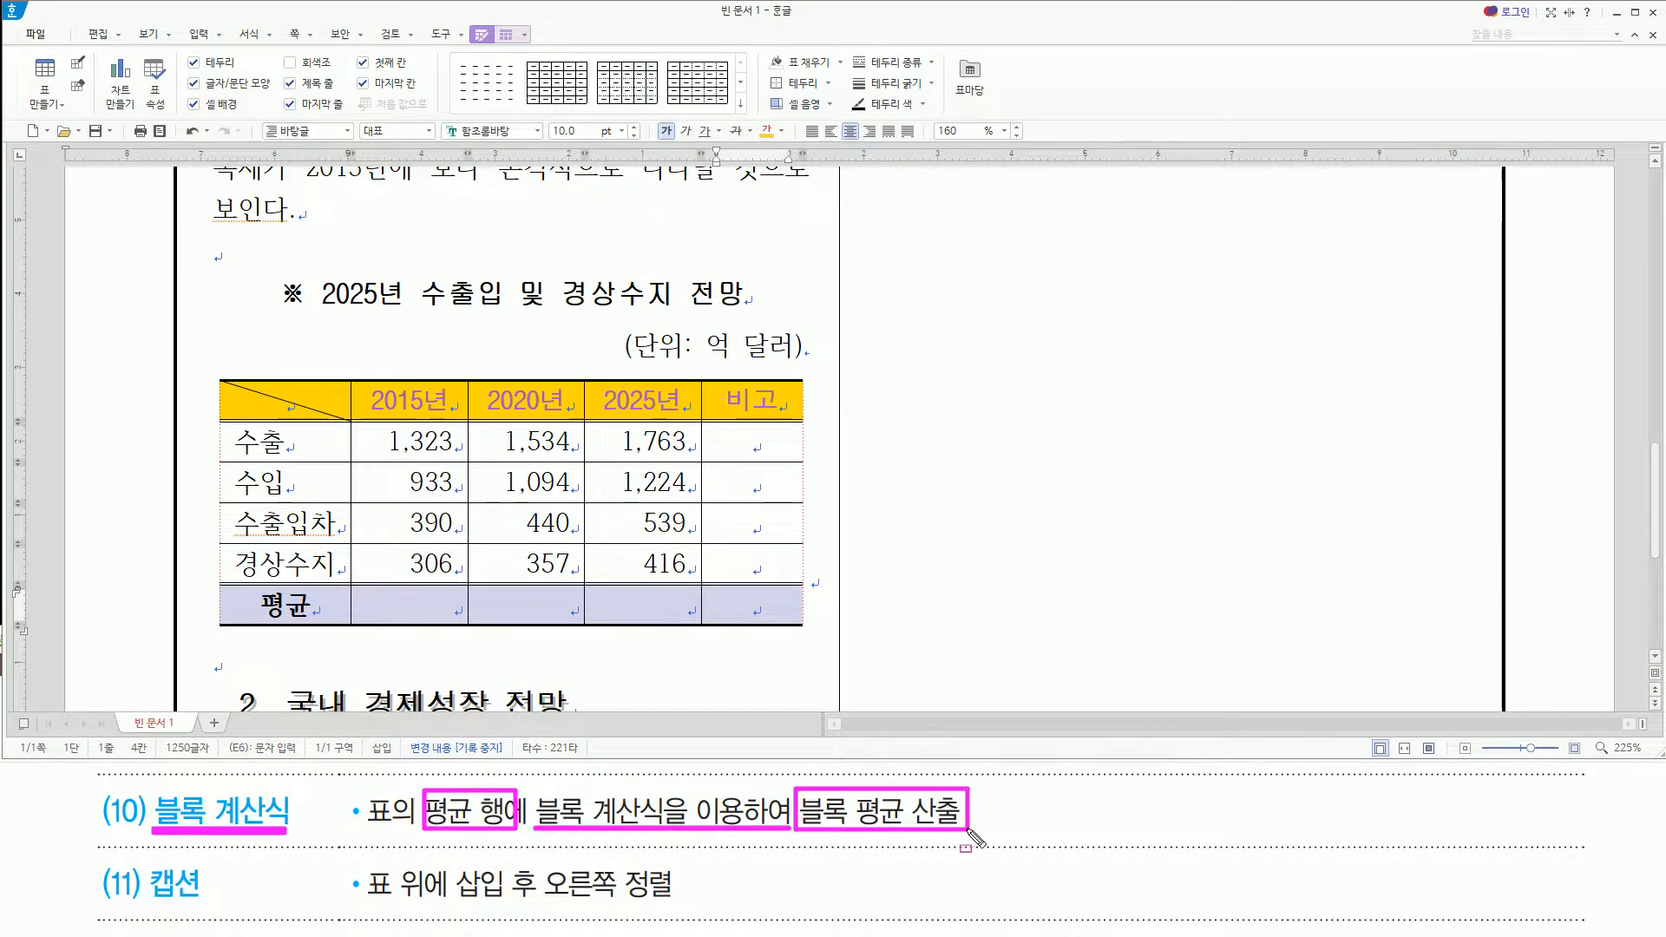
mouse_move(391, 426)
left_mouse_down()
mouse_move(393, 468)
mouse_move(459, 570)
mouse_move(439, 617)
left_mouse_up()
mouse_move(516, 428)
left_mouse_down()
mouse_move(573, 565)
mouse_move(536, 618)
mouse_move(565, 621)
left_mouse_up()
mouse_move(622, 431)
left_mouse_down()
mouse_move(694, 553)
mouse_move(623, 565)
mouse_move(682, 596)
mouse_move(684, 617)
left_mouse_up()
mouse_move(391, 441)
left_mouse_down()
mouse_move(538, 445)
mouse_move(648, 599)
left_mouse_up()
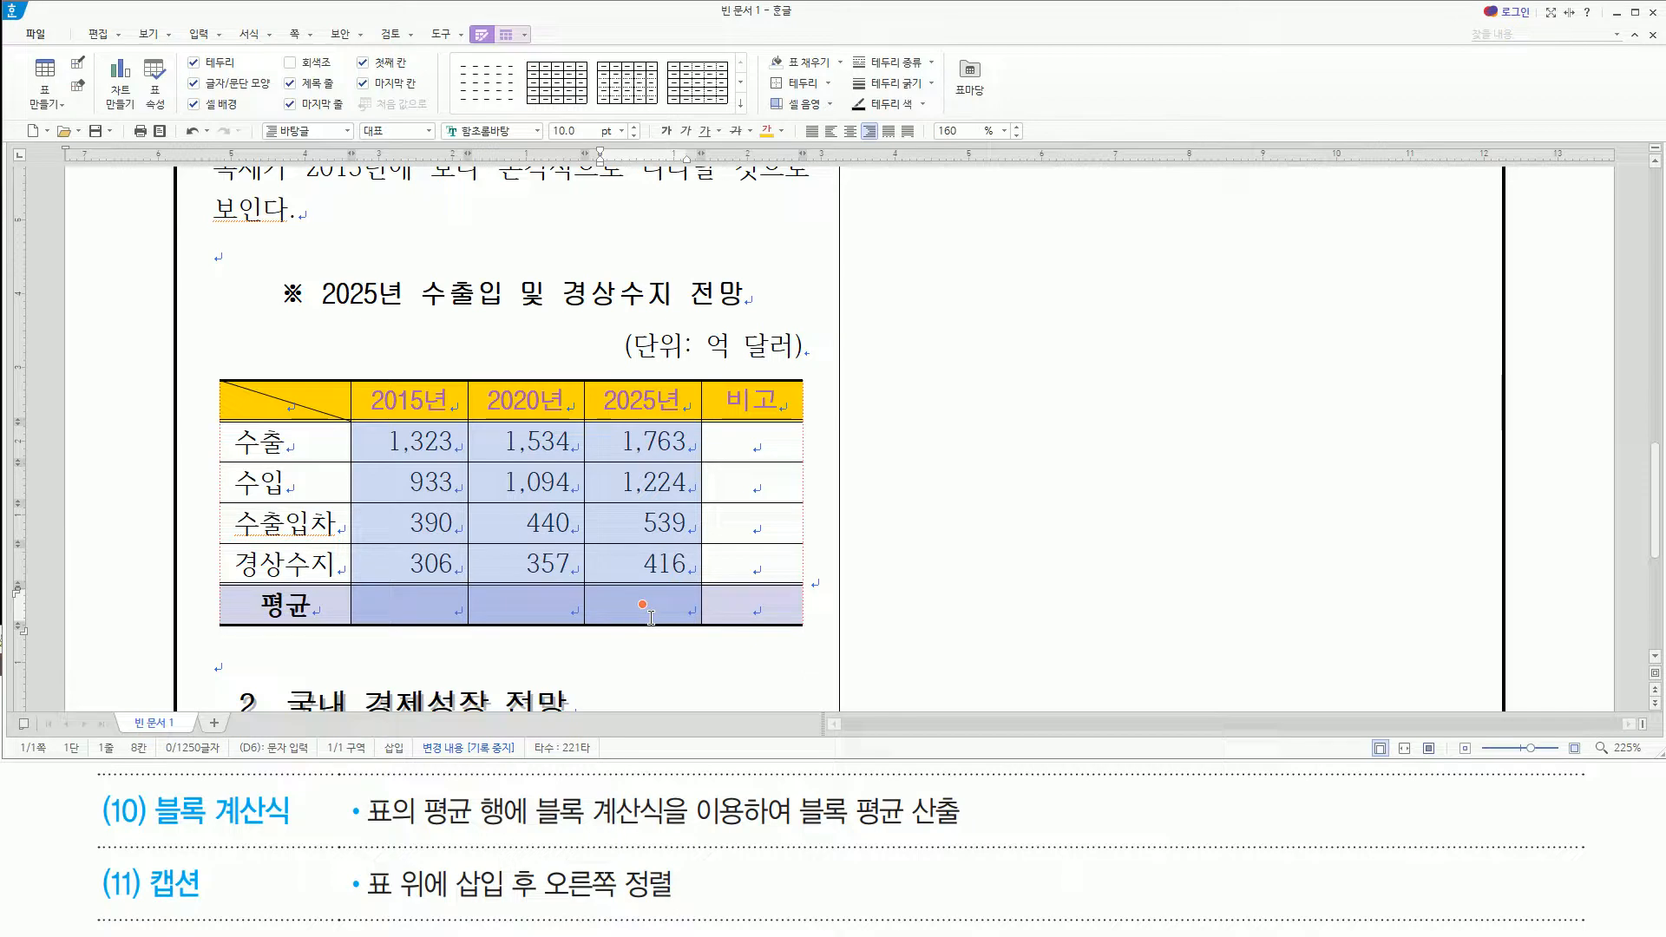
key("ctrl+shift+a")
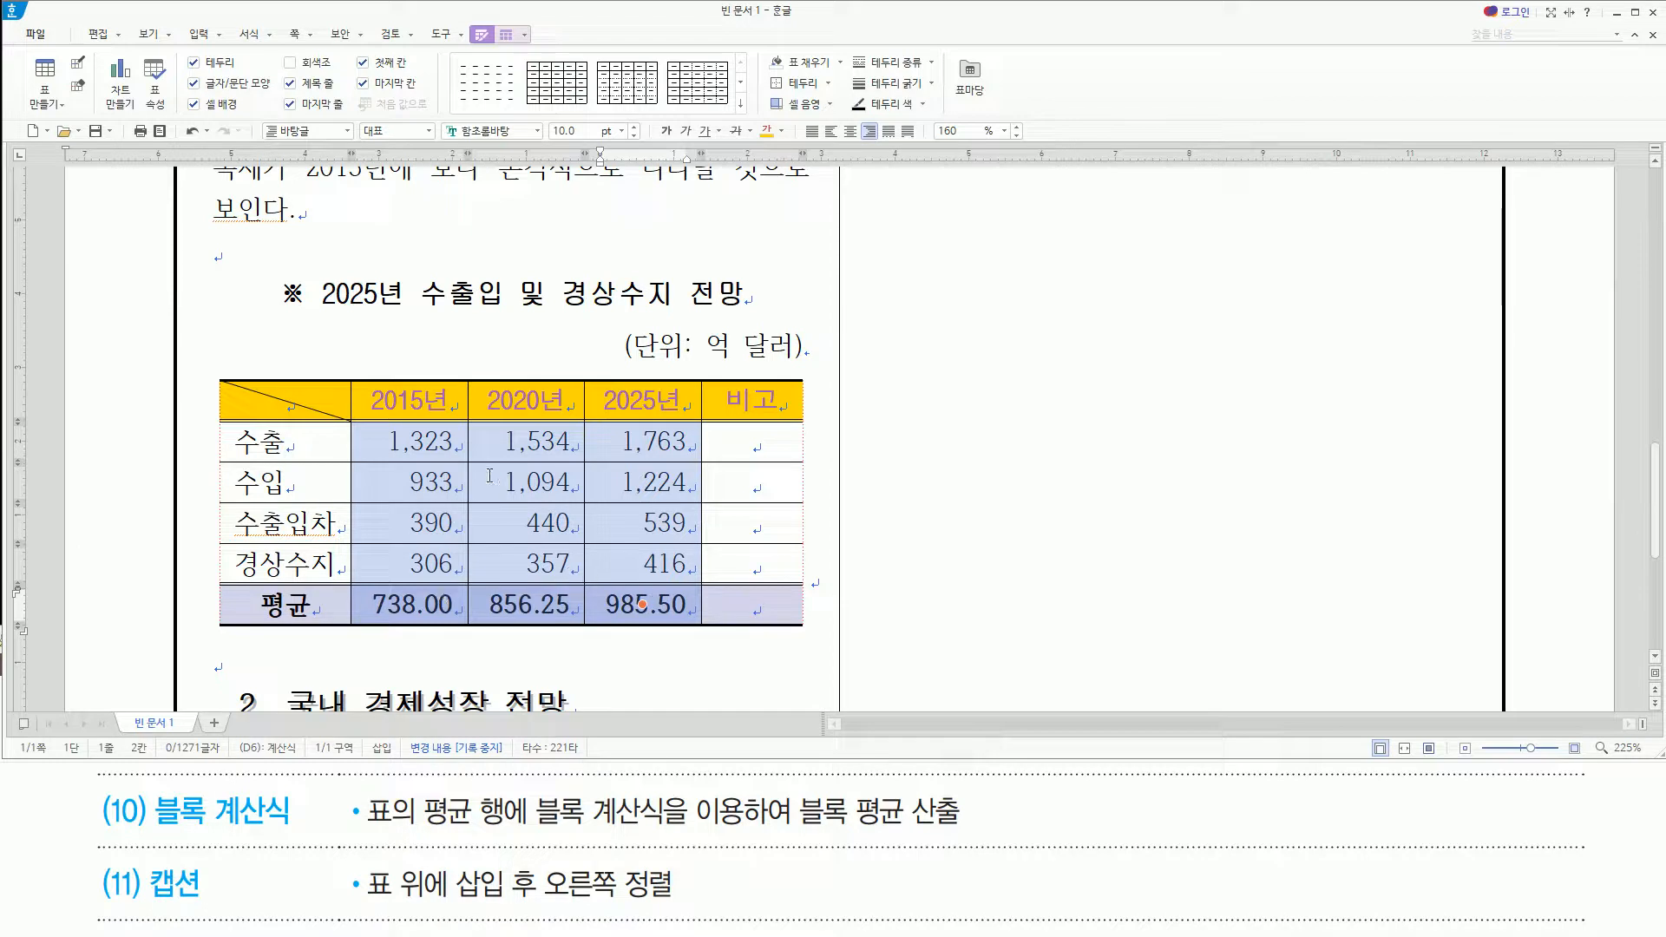
right_click(673, 441)
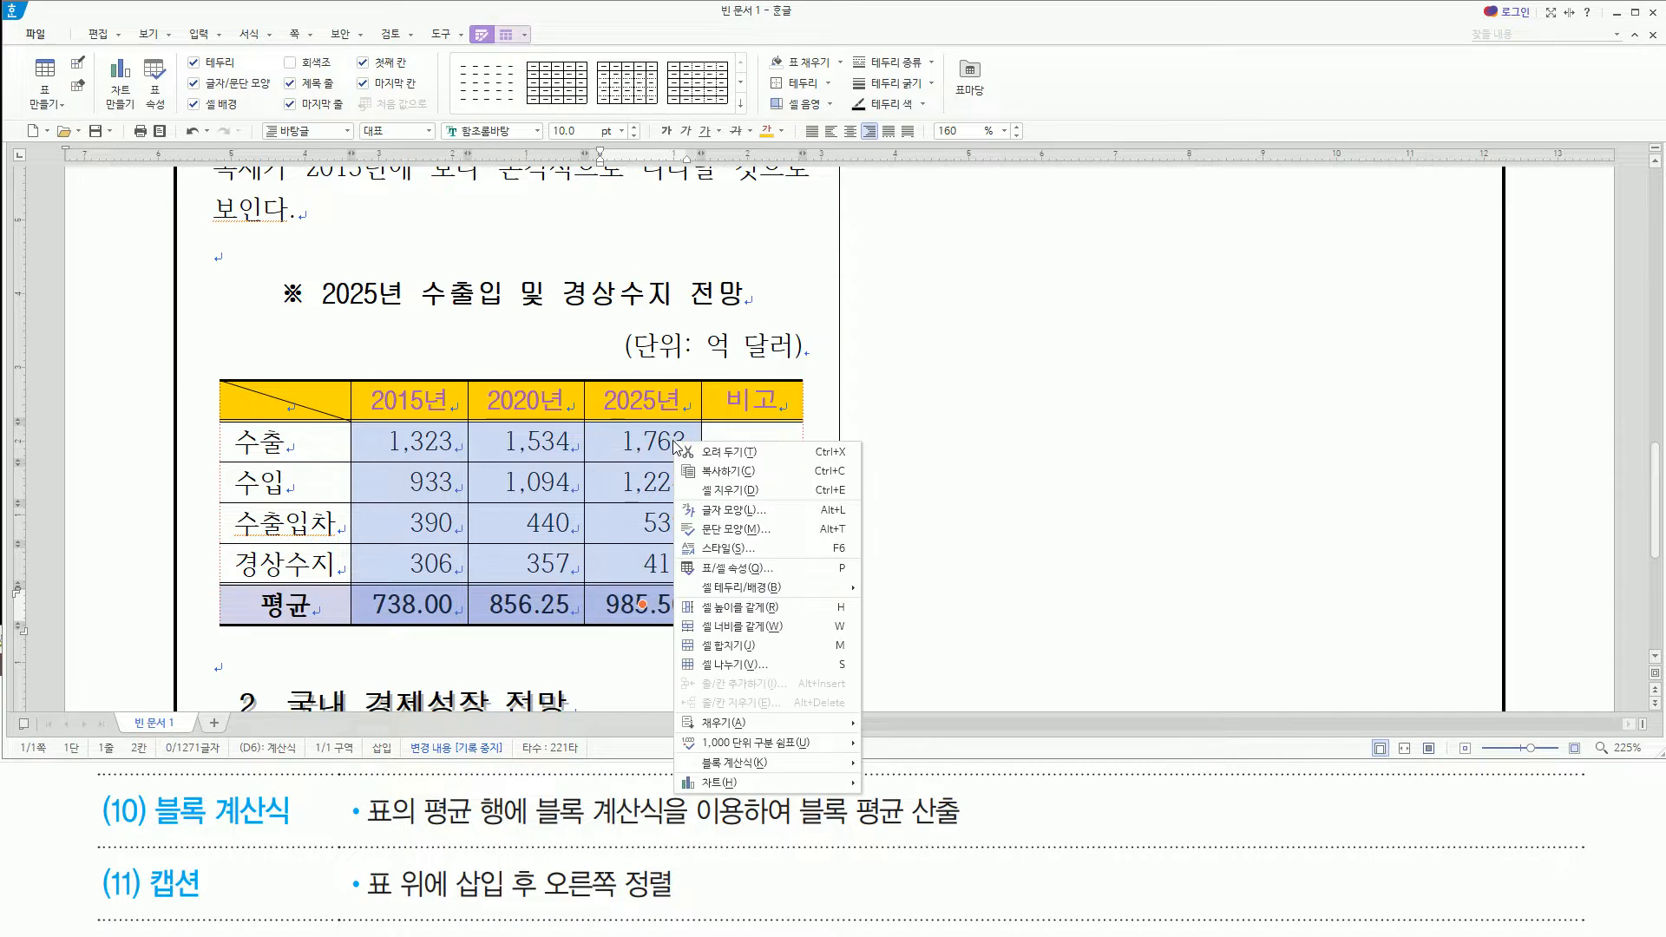
mouse_move(833, 763)
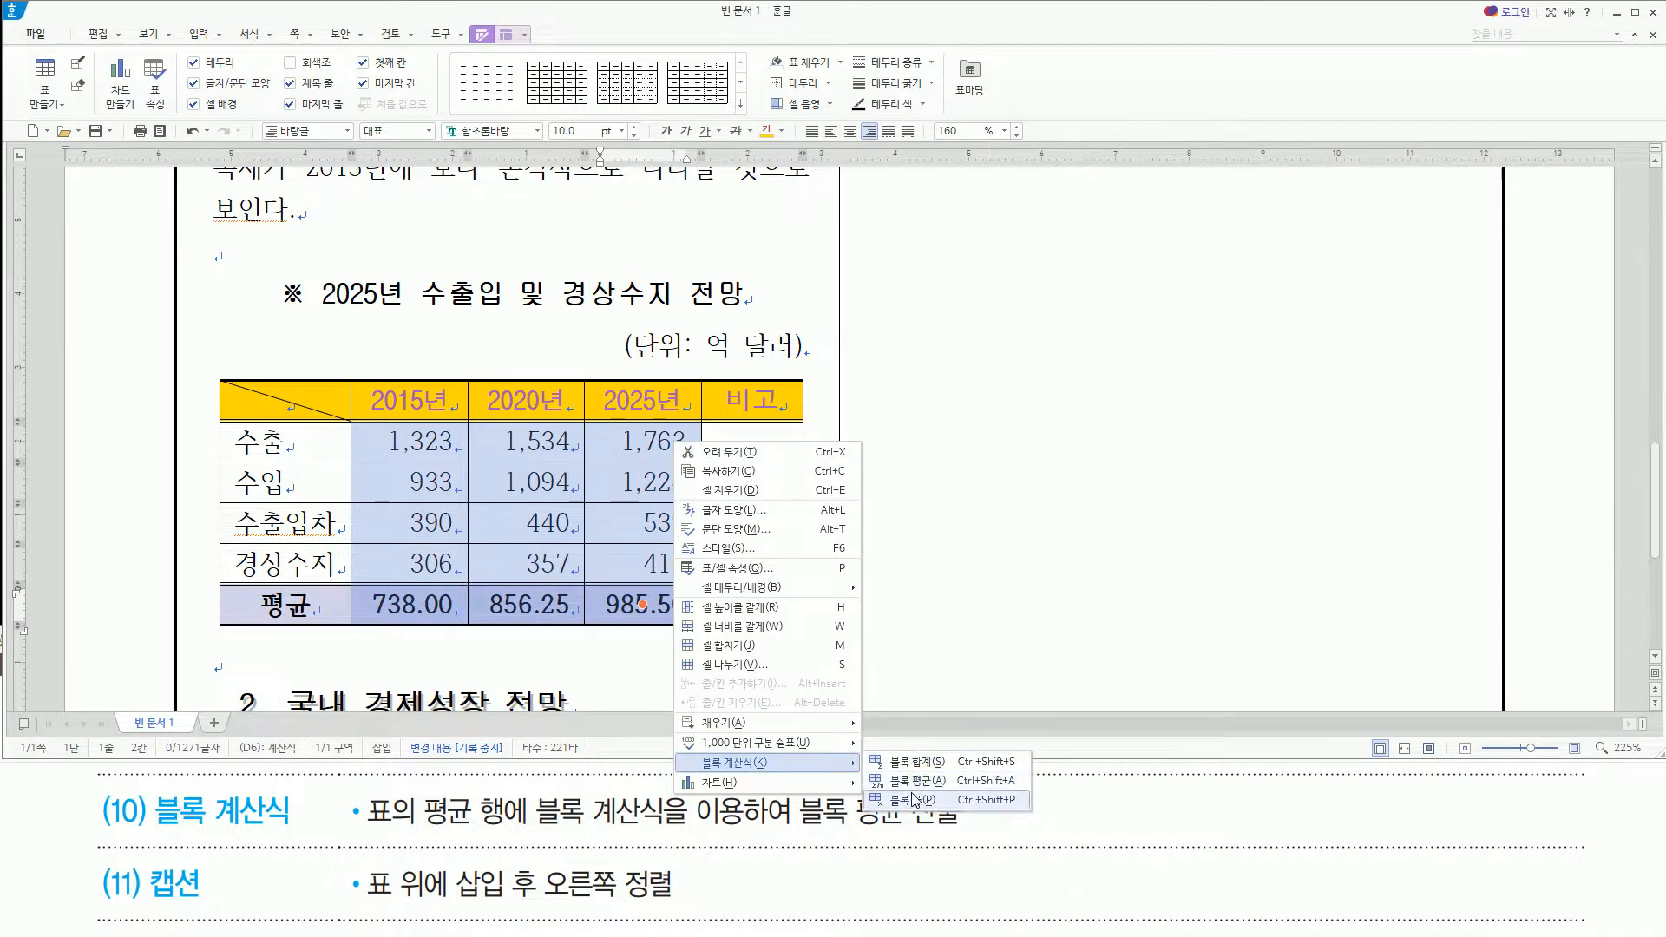
left_click(510, 351)
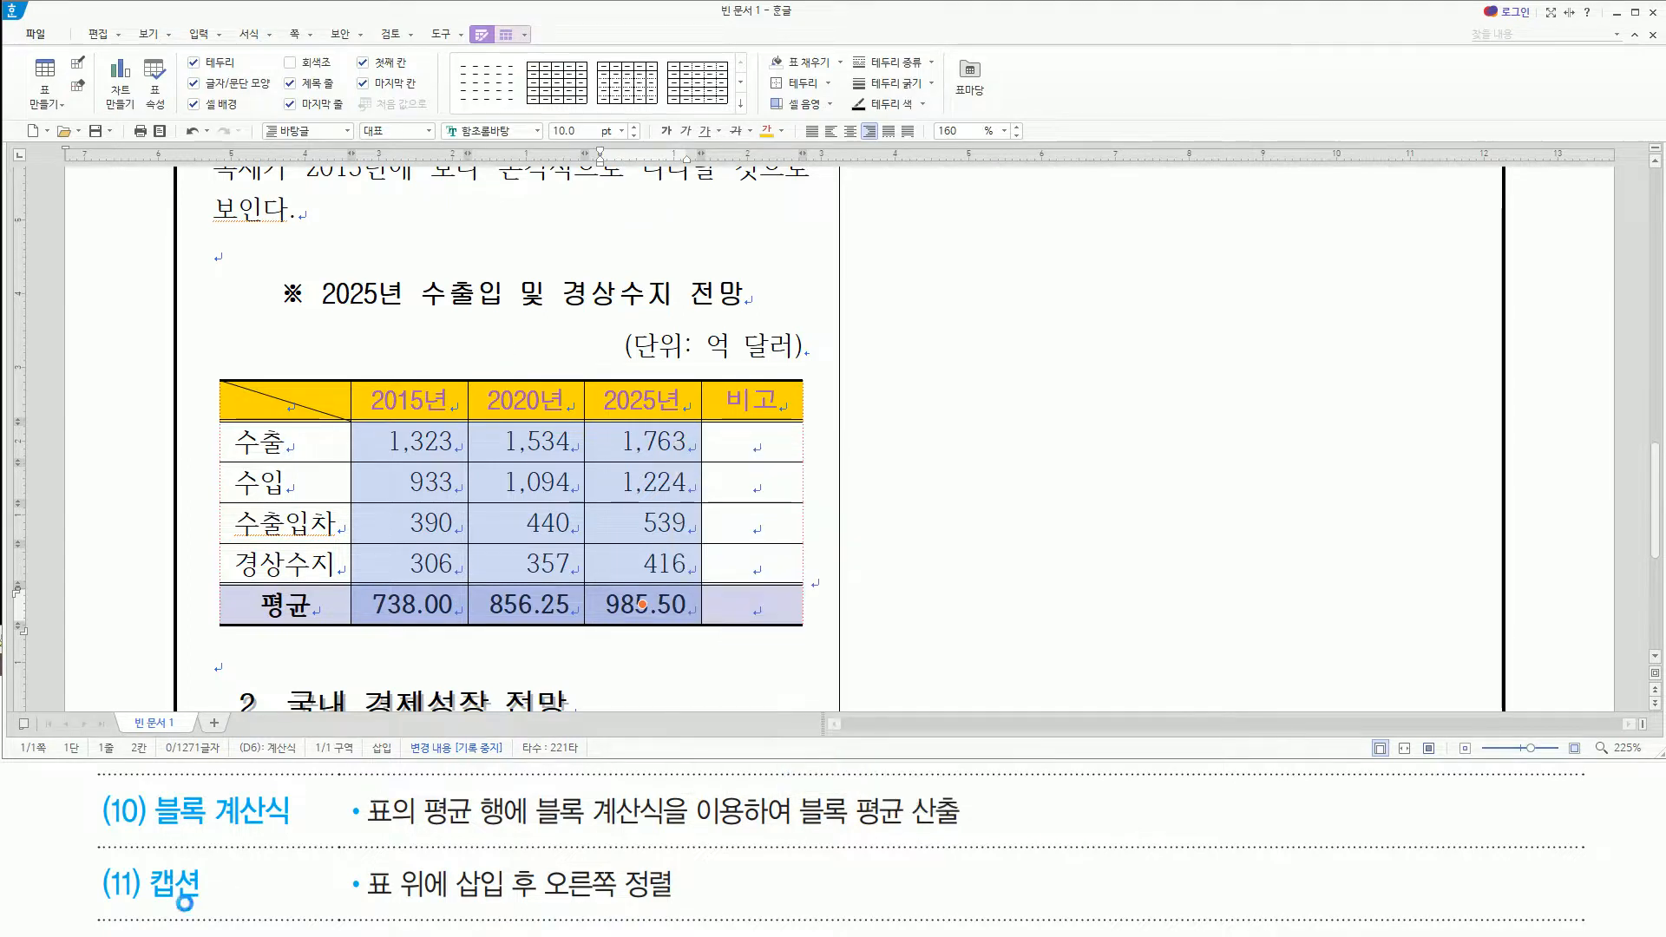
mouse_move(363, 902)
left_mouse_down()
mouse_move(545, 904)
mouse_move(540, 861)
mouse_move(677, 907)
left_mouse_up()
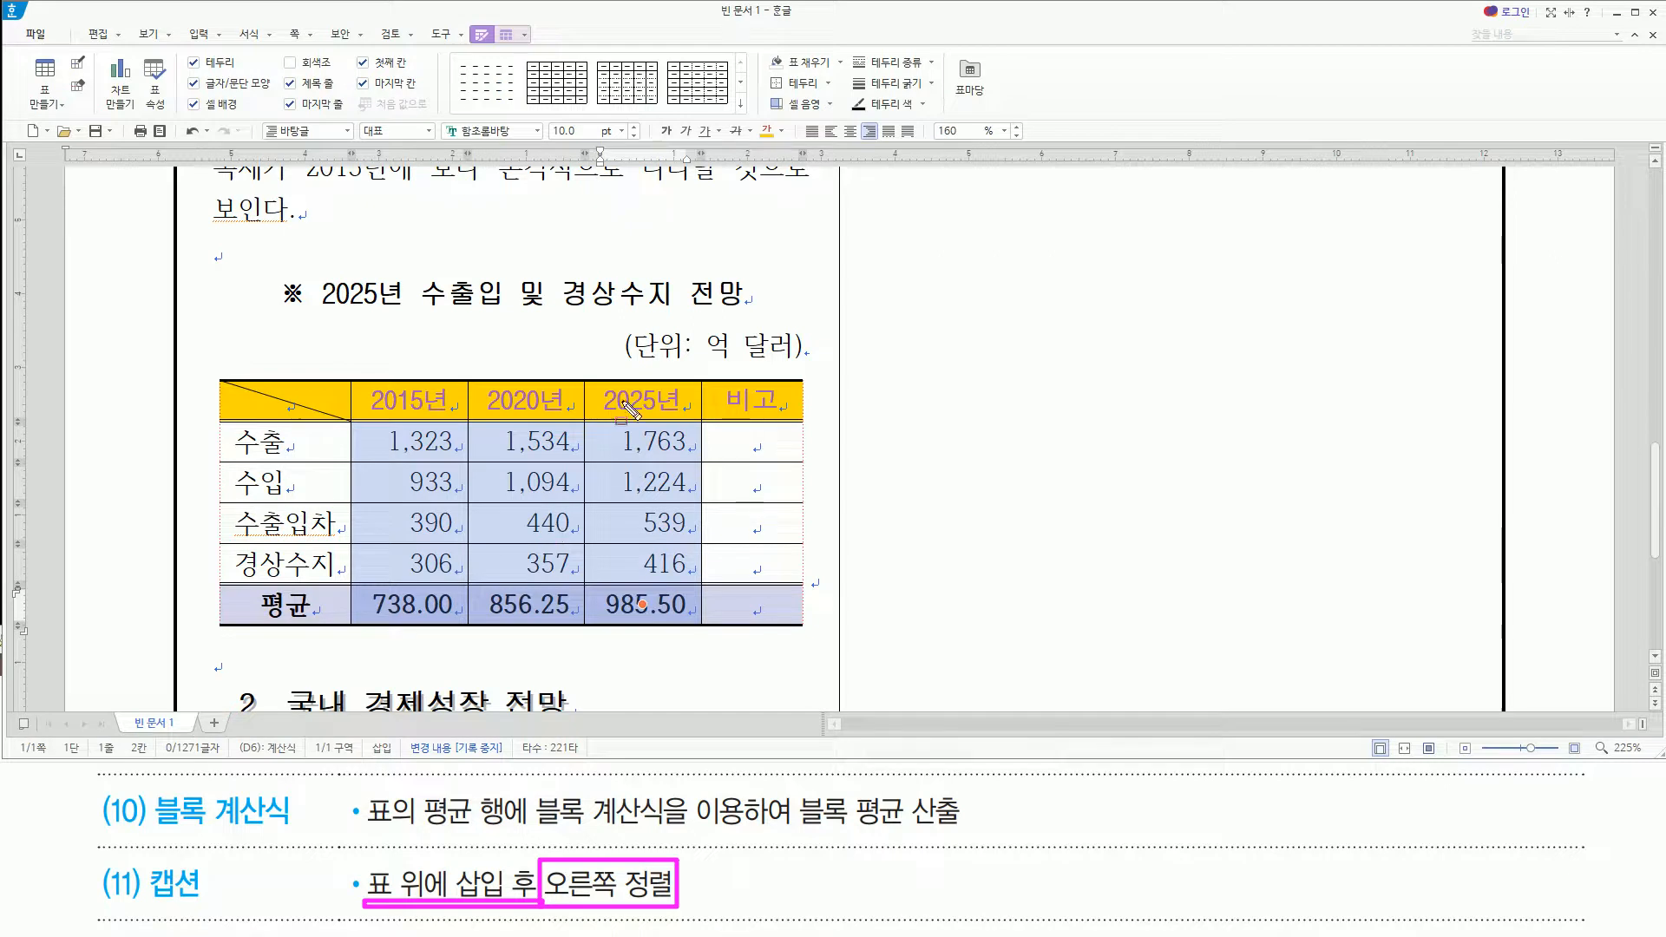
mouse_move(627, 319)
left_mouse_down()
mouse_move(694, 365)
mouse_move(810, 370)
left_mouse_up()
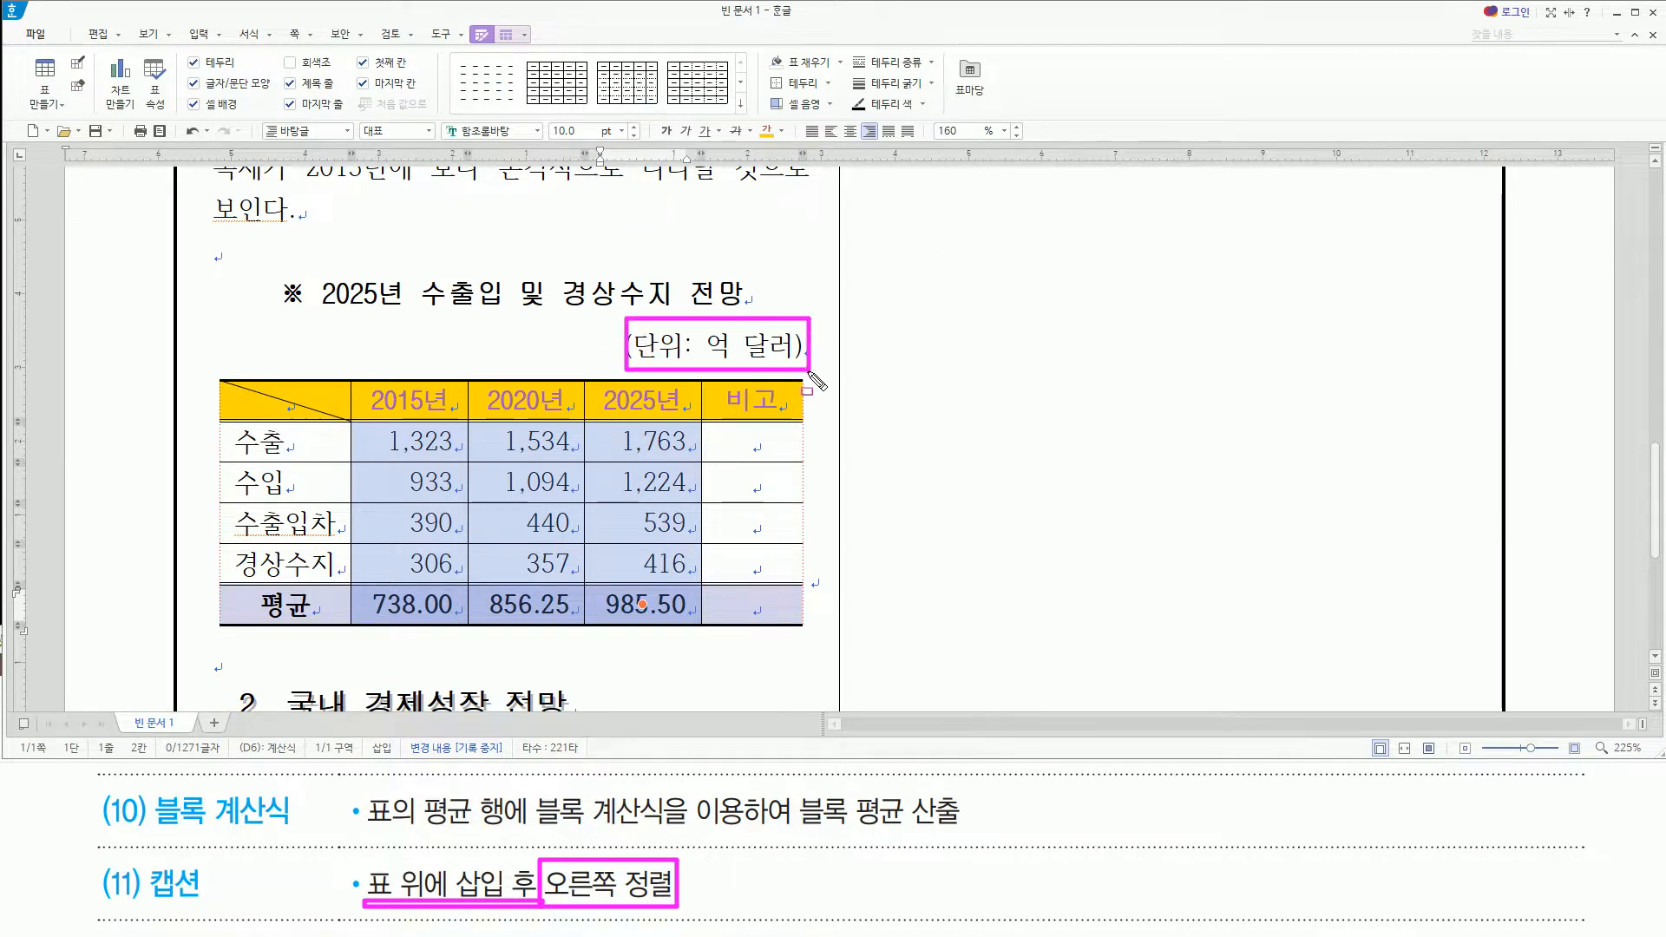
key("Escape")
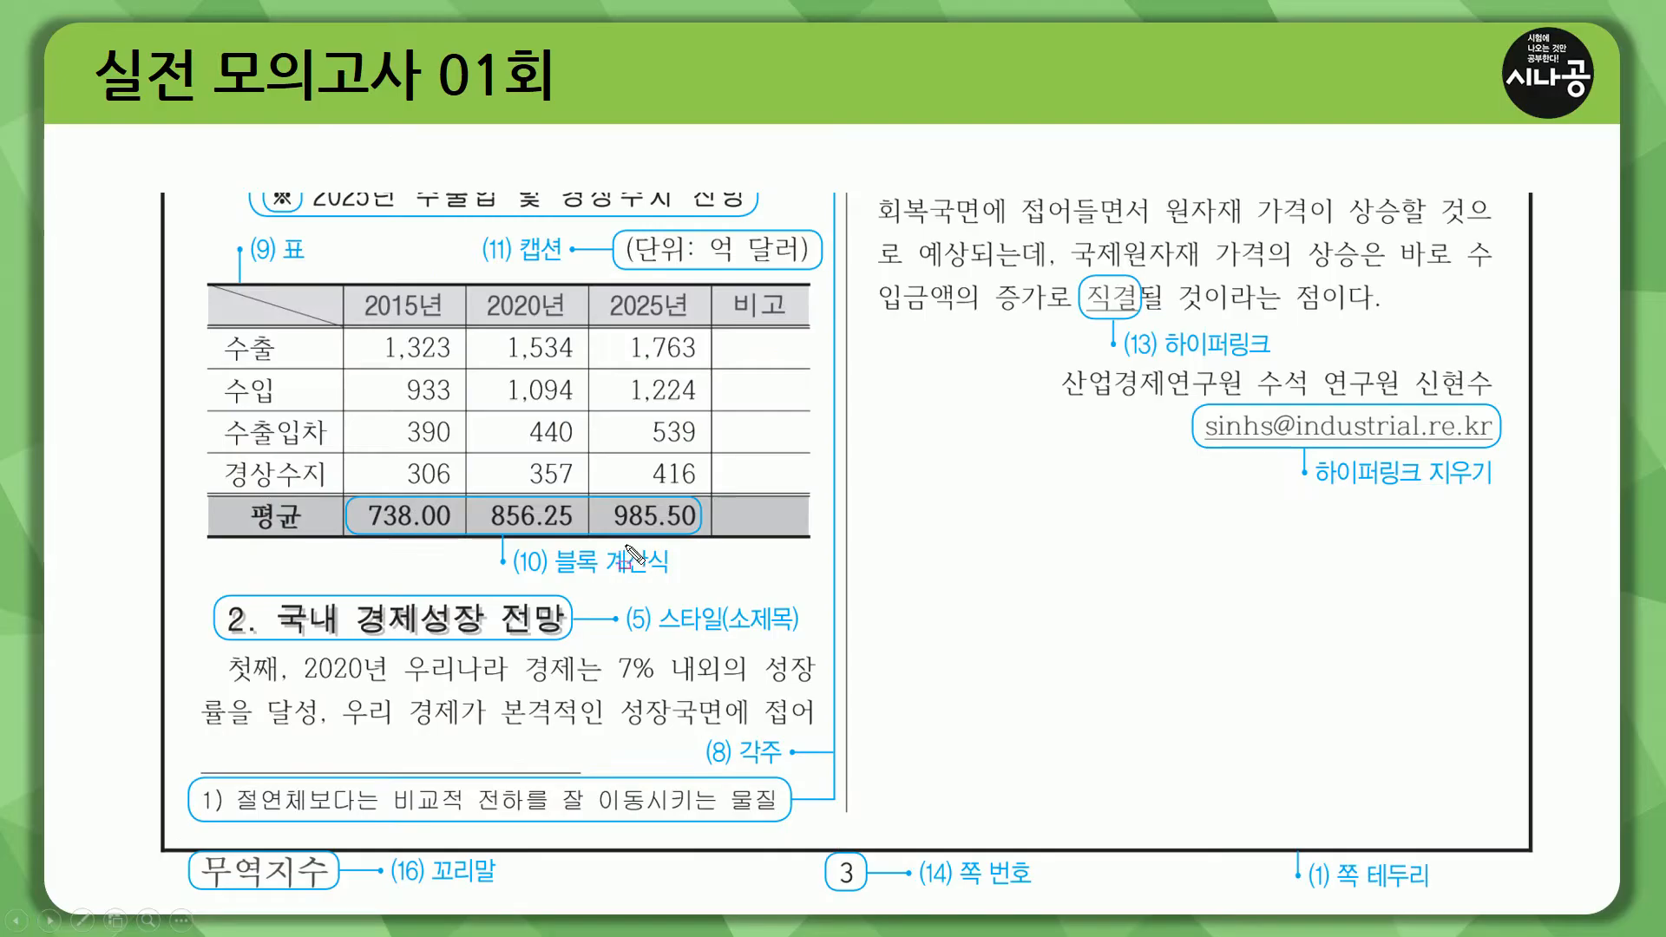
mouse_move(647, 669)
left_mouse_down()
mouse_move(813, 656)
mouse_move(841, 610)
mouse_move(829, 600)
left_mouse_up()
key("Escape")
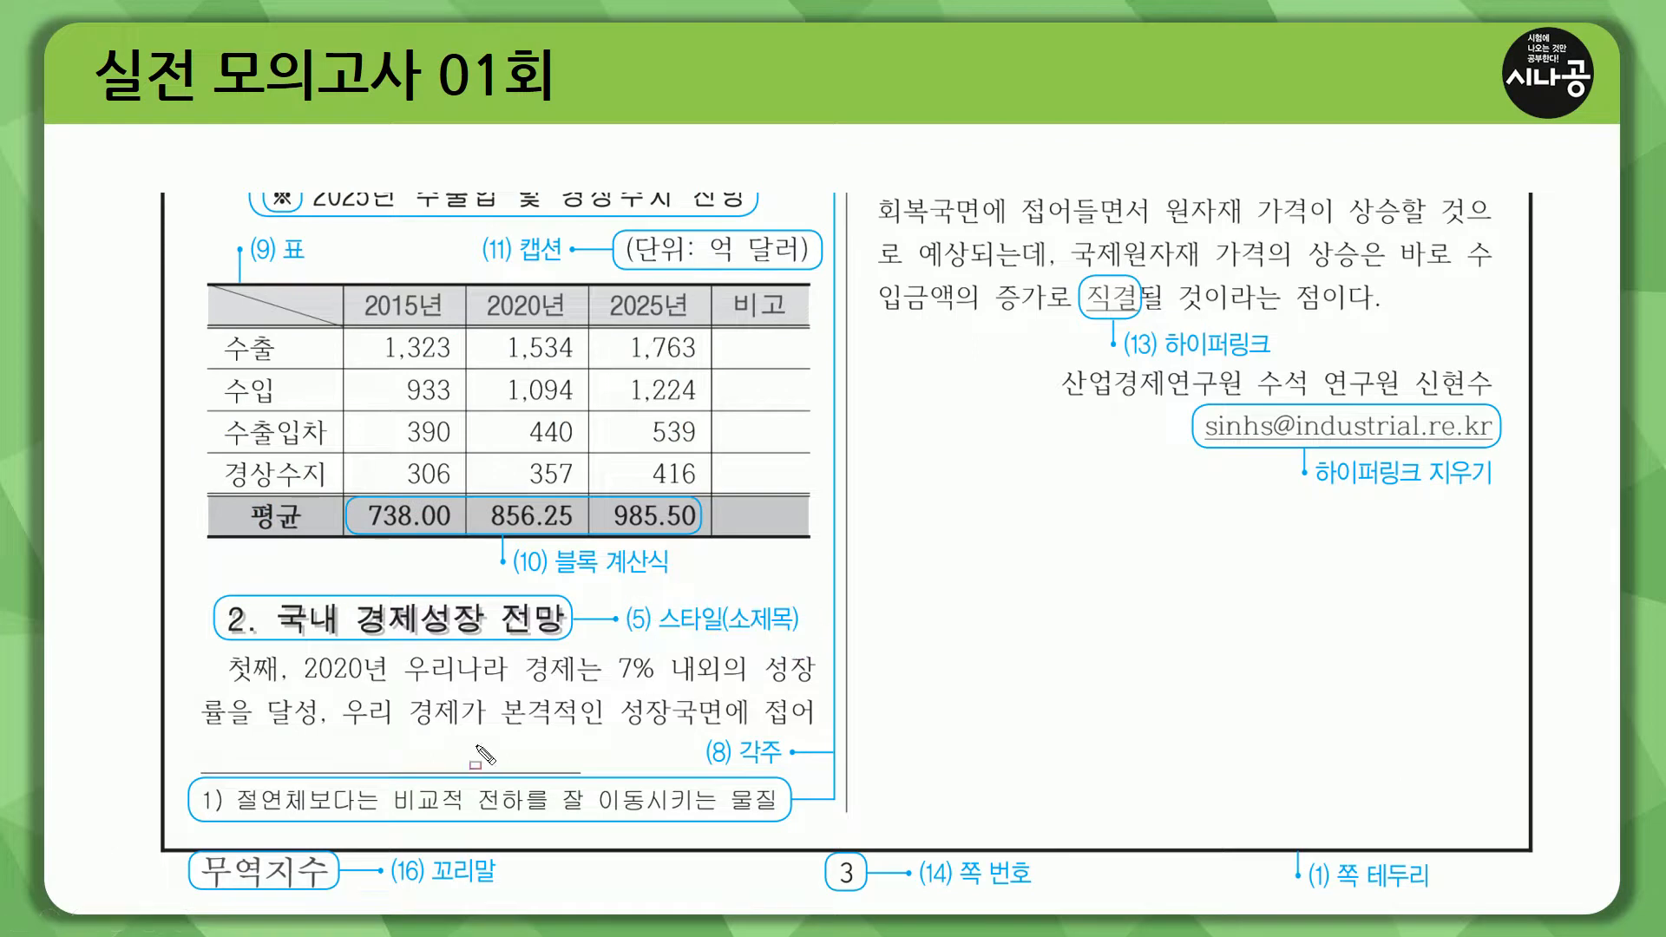
left_click_drag(699, 732, 799, 778)
left_click_drag(205, 773, 796, 822)
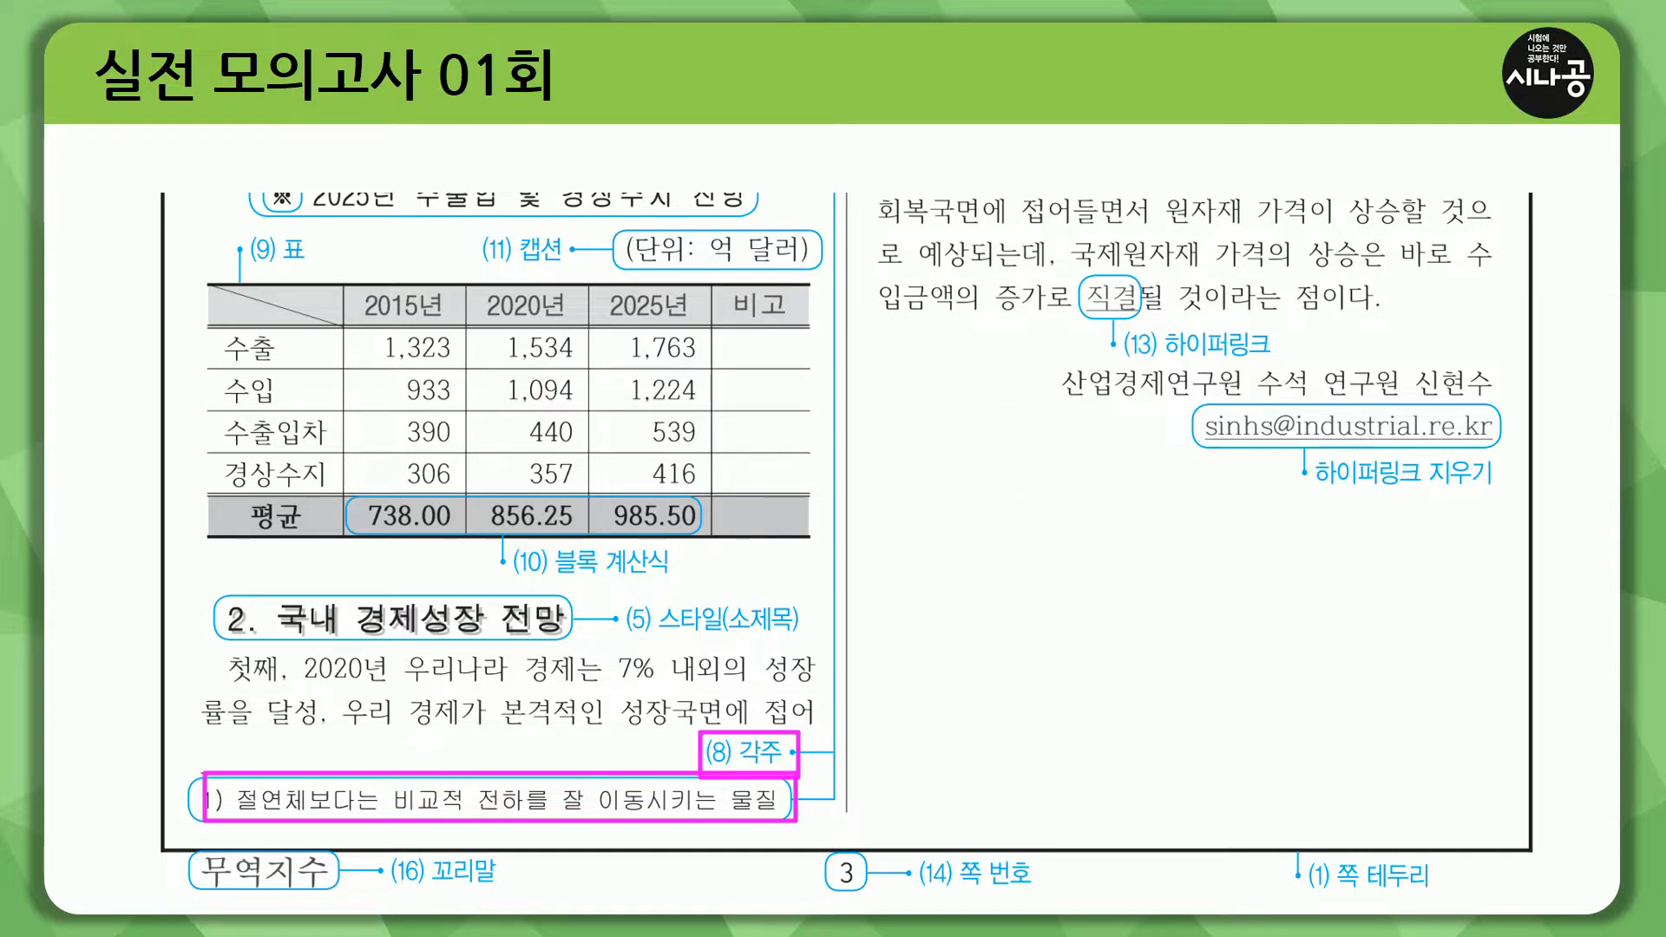
key("Escape")
key("Page_Up")
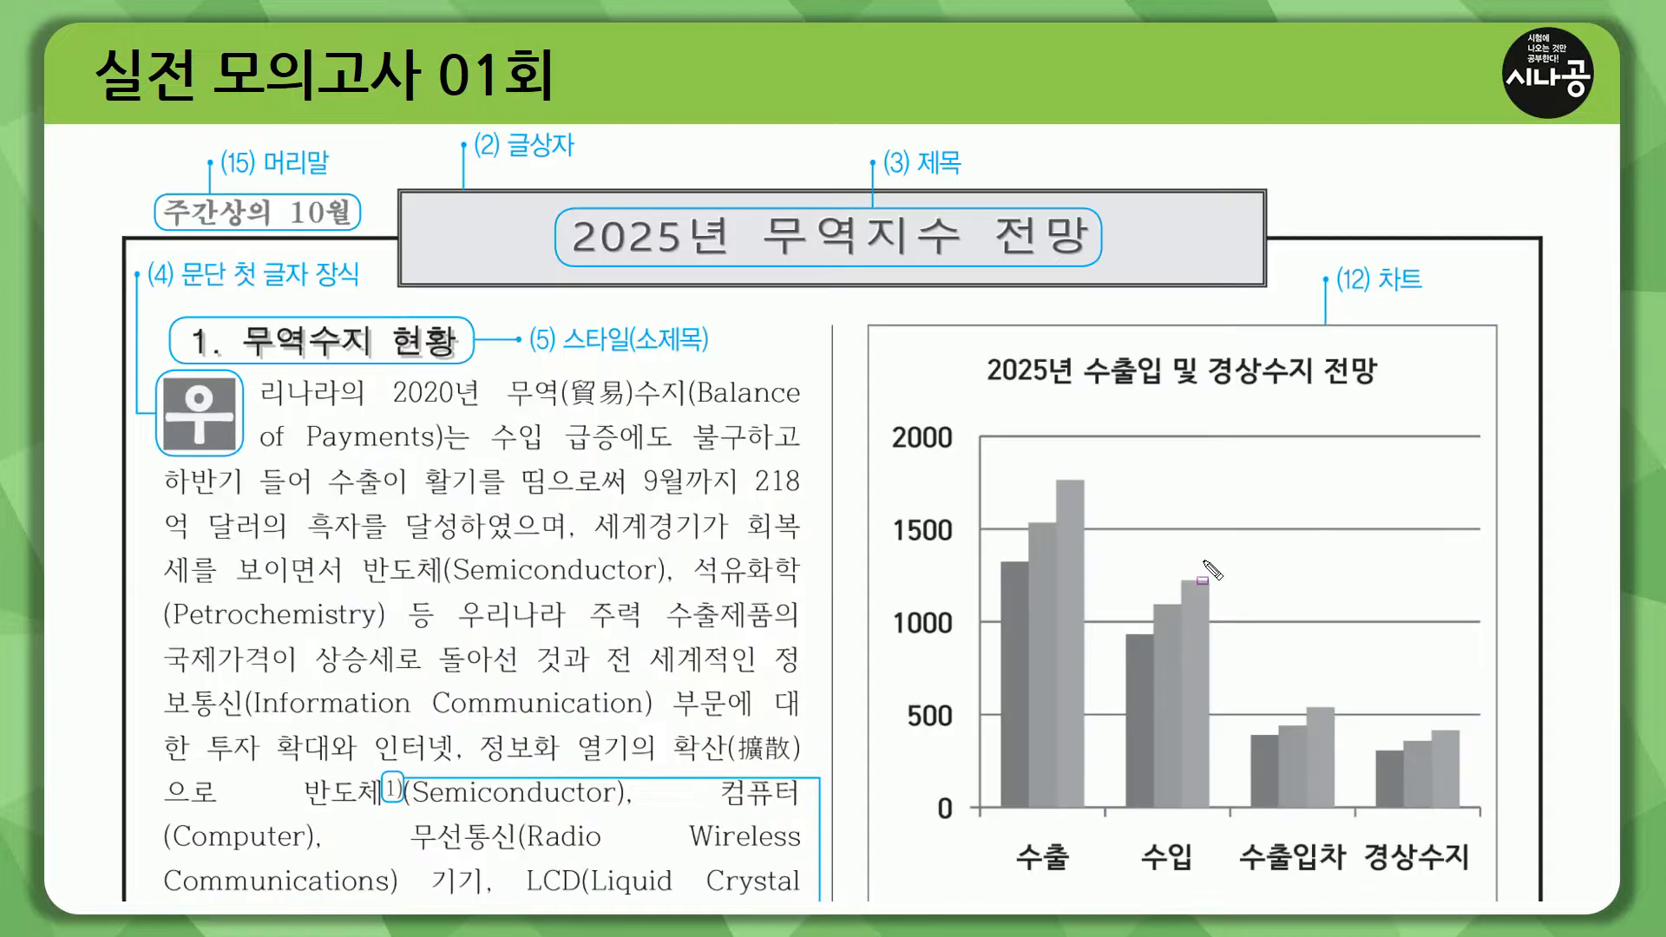
left_click_drag(1318, 257, 1440, 308)
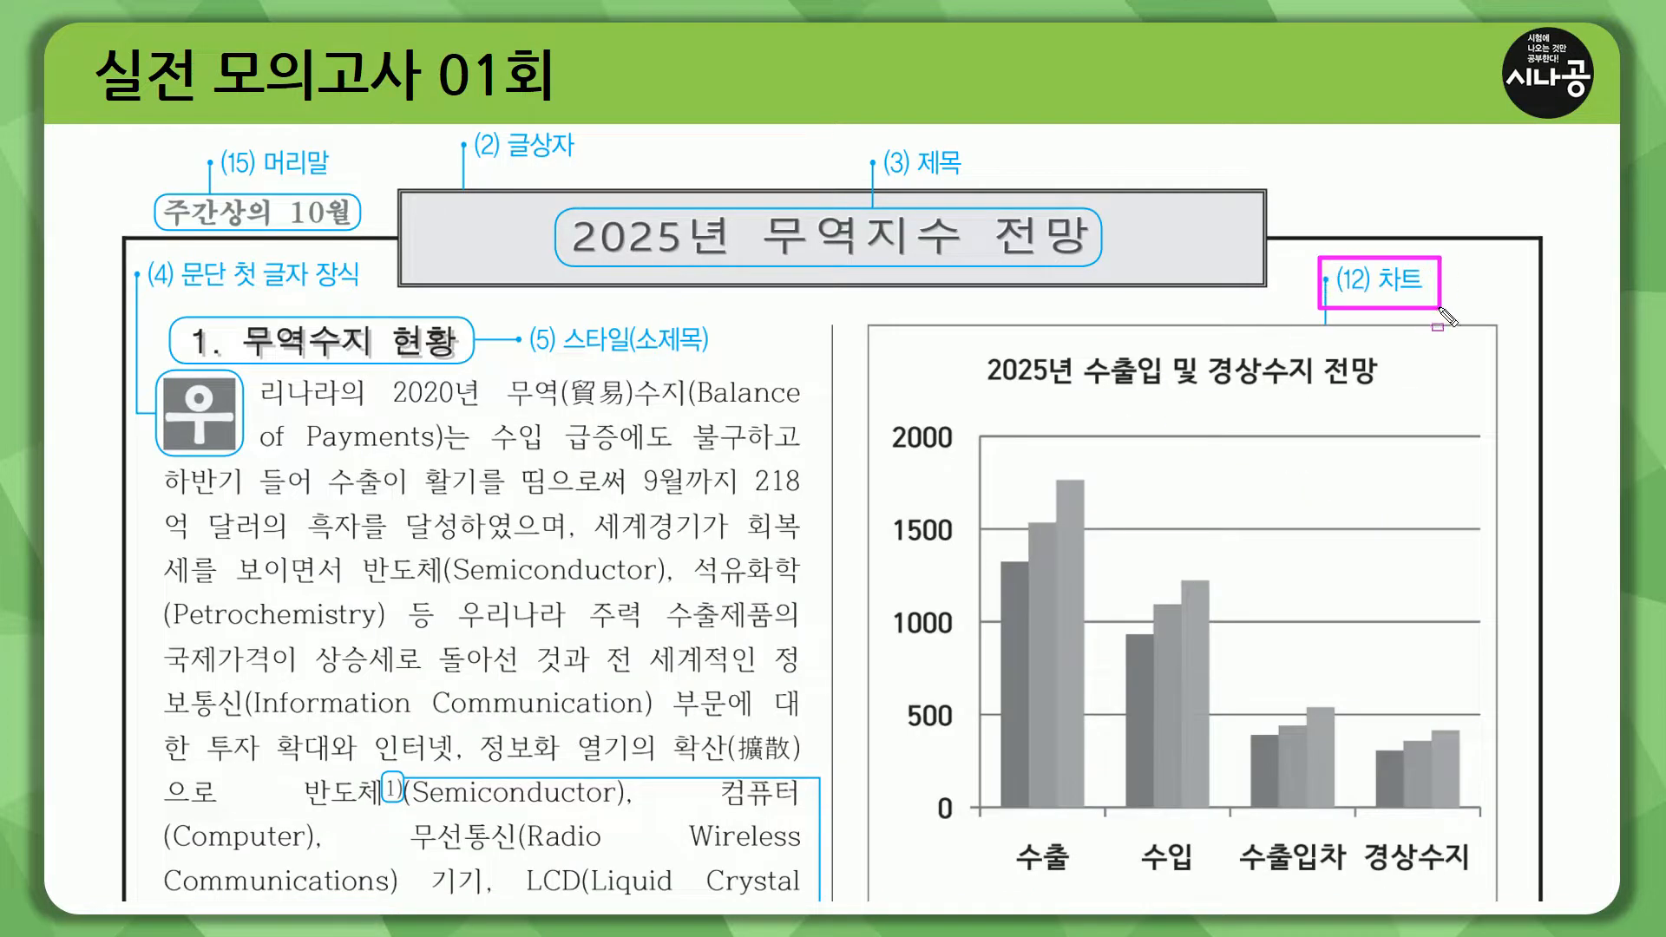
left_click_drag(887, 343, 1510, 915)
key("Escape")
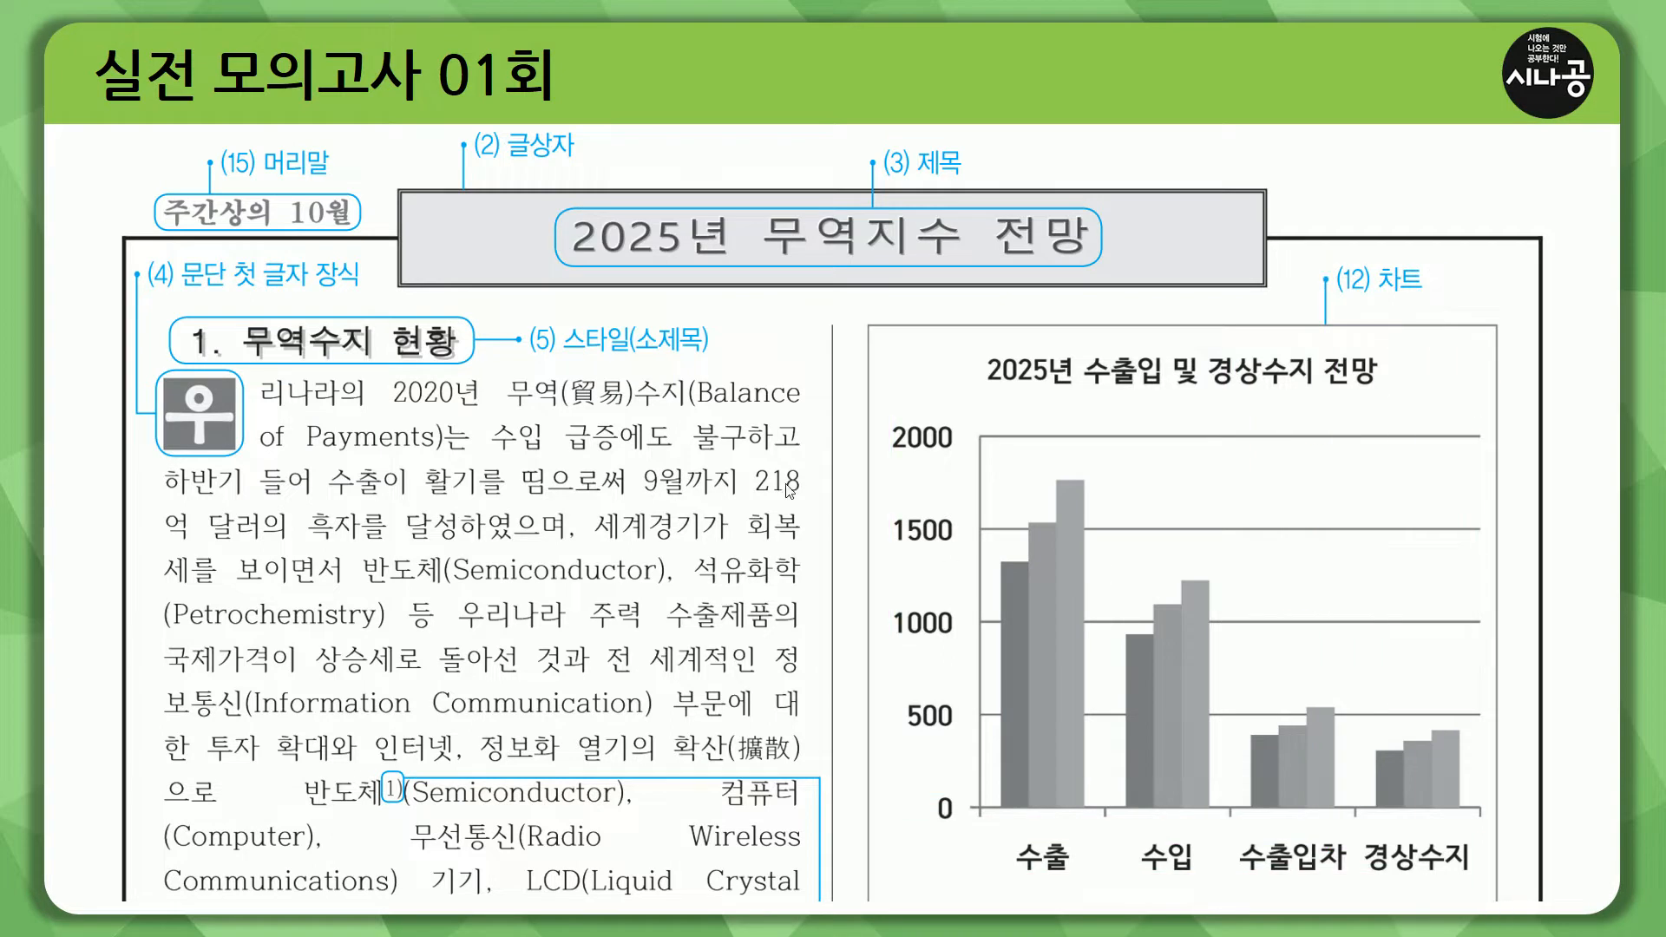
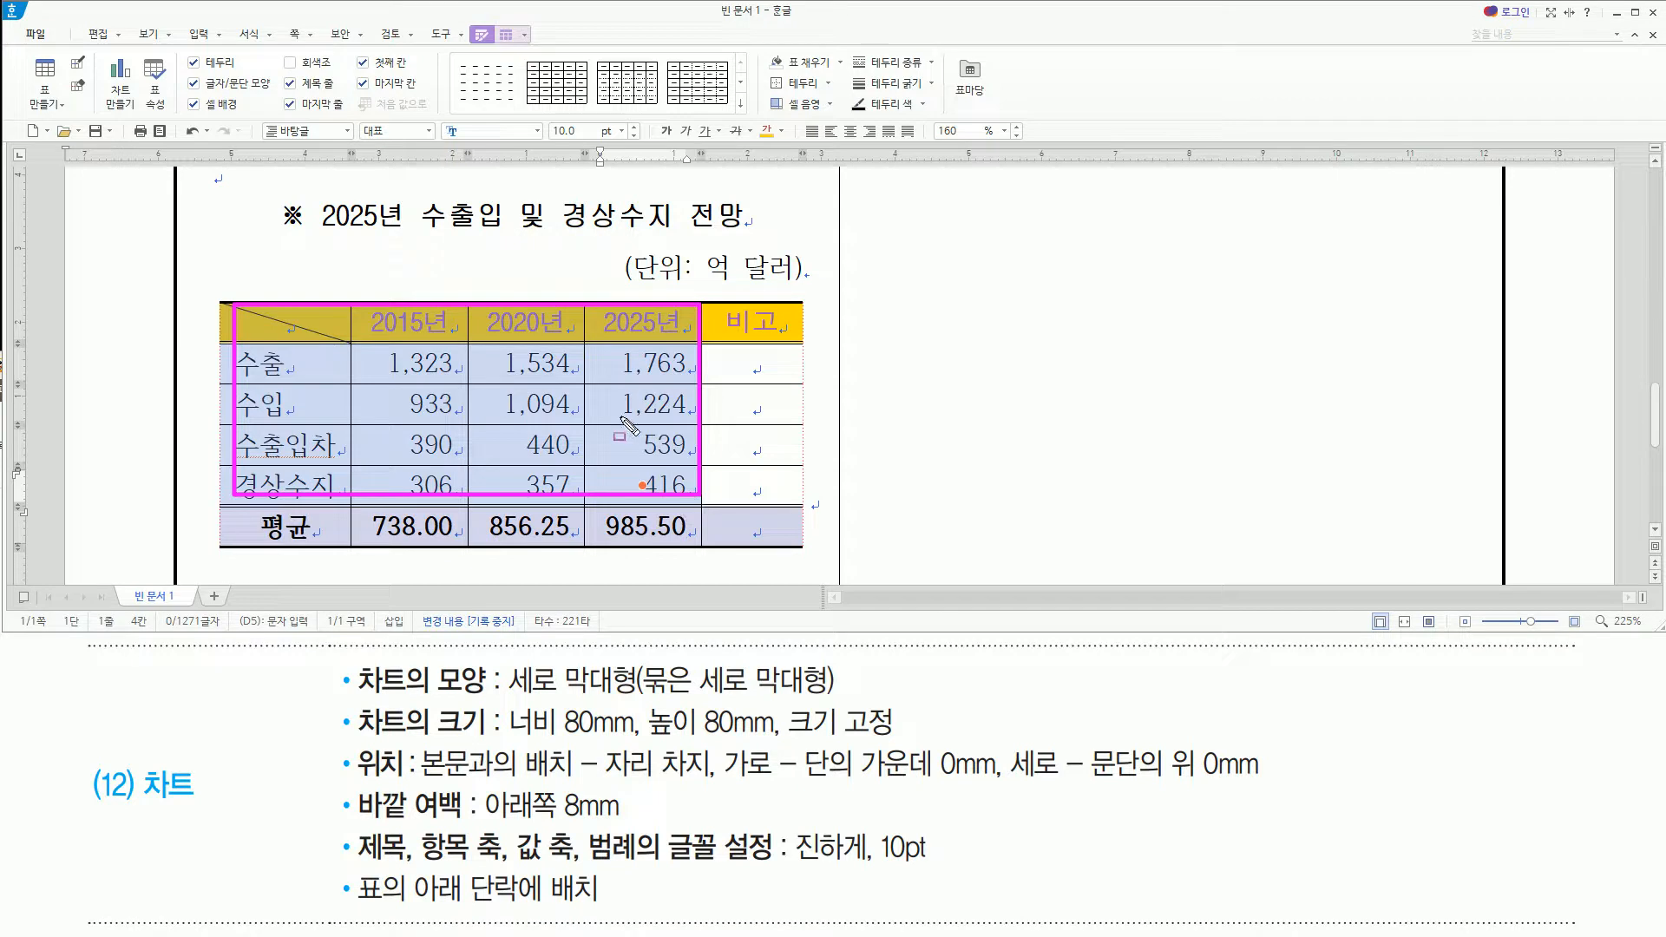
key("Escape")
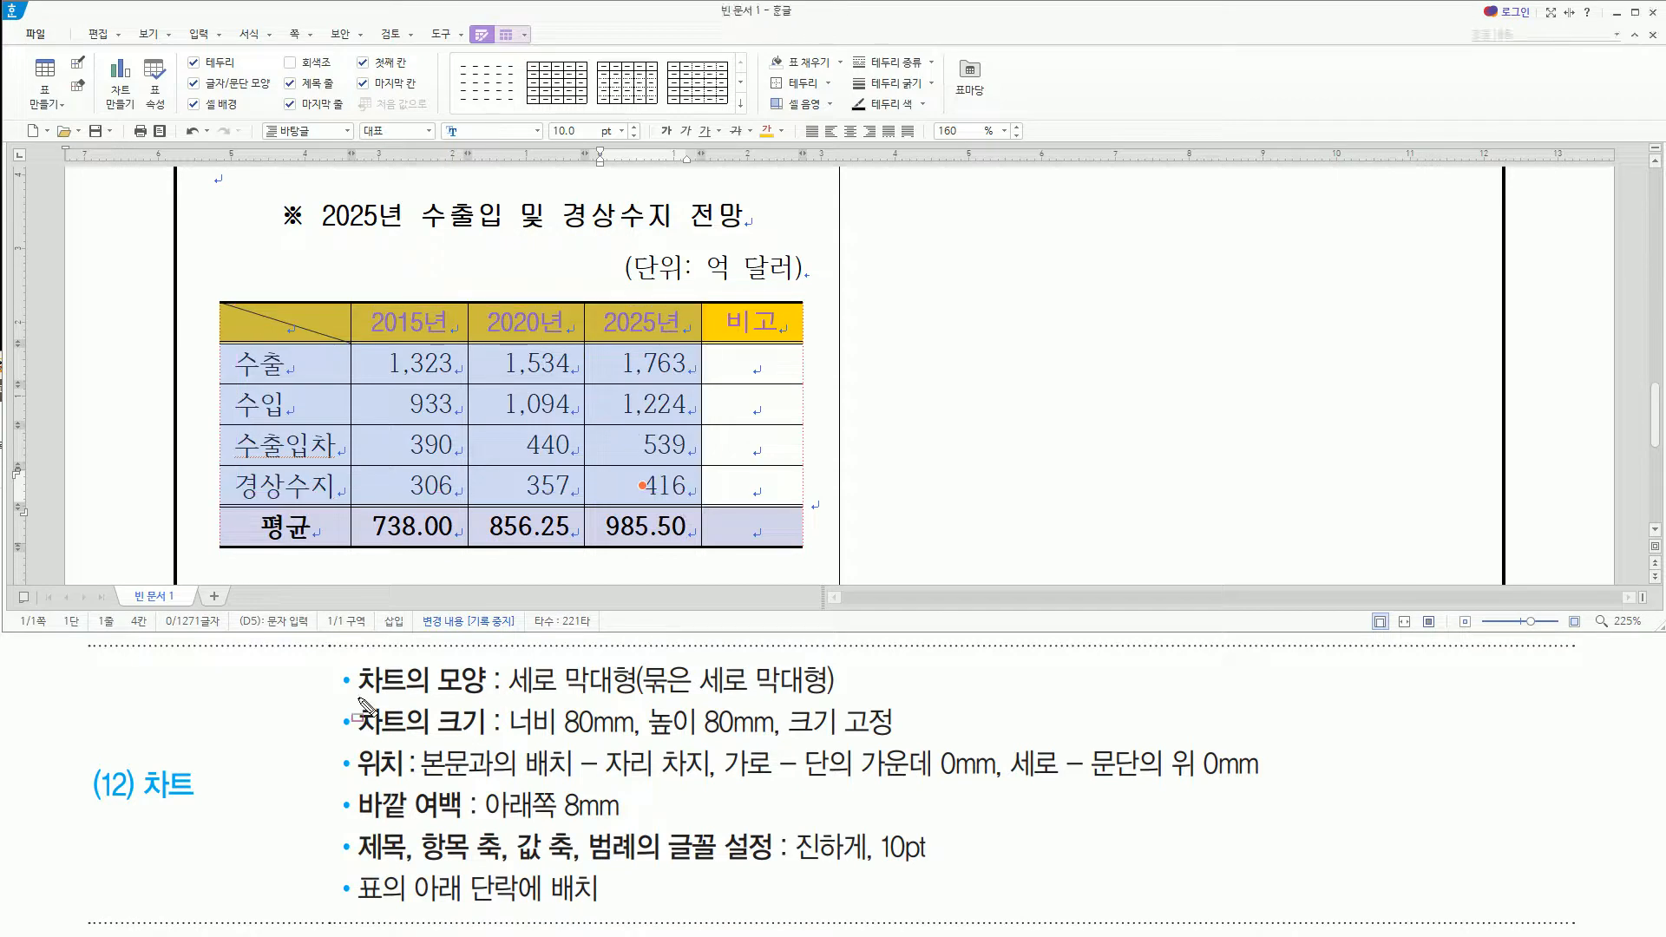
Insert a clustered column chart (묶은 세로 막대형) from the selected table cells and close the chart data editor
mouse_move(356, 695)
left_mouse_down()
mouse_move(525, 686)
mouse_move(781, 720)
mouse_move(857, 694)
left_mouse_up()
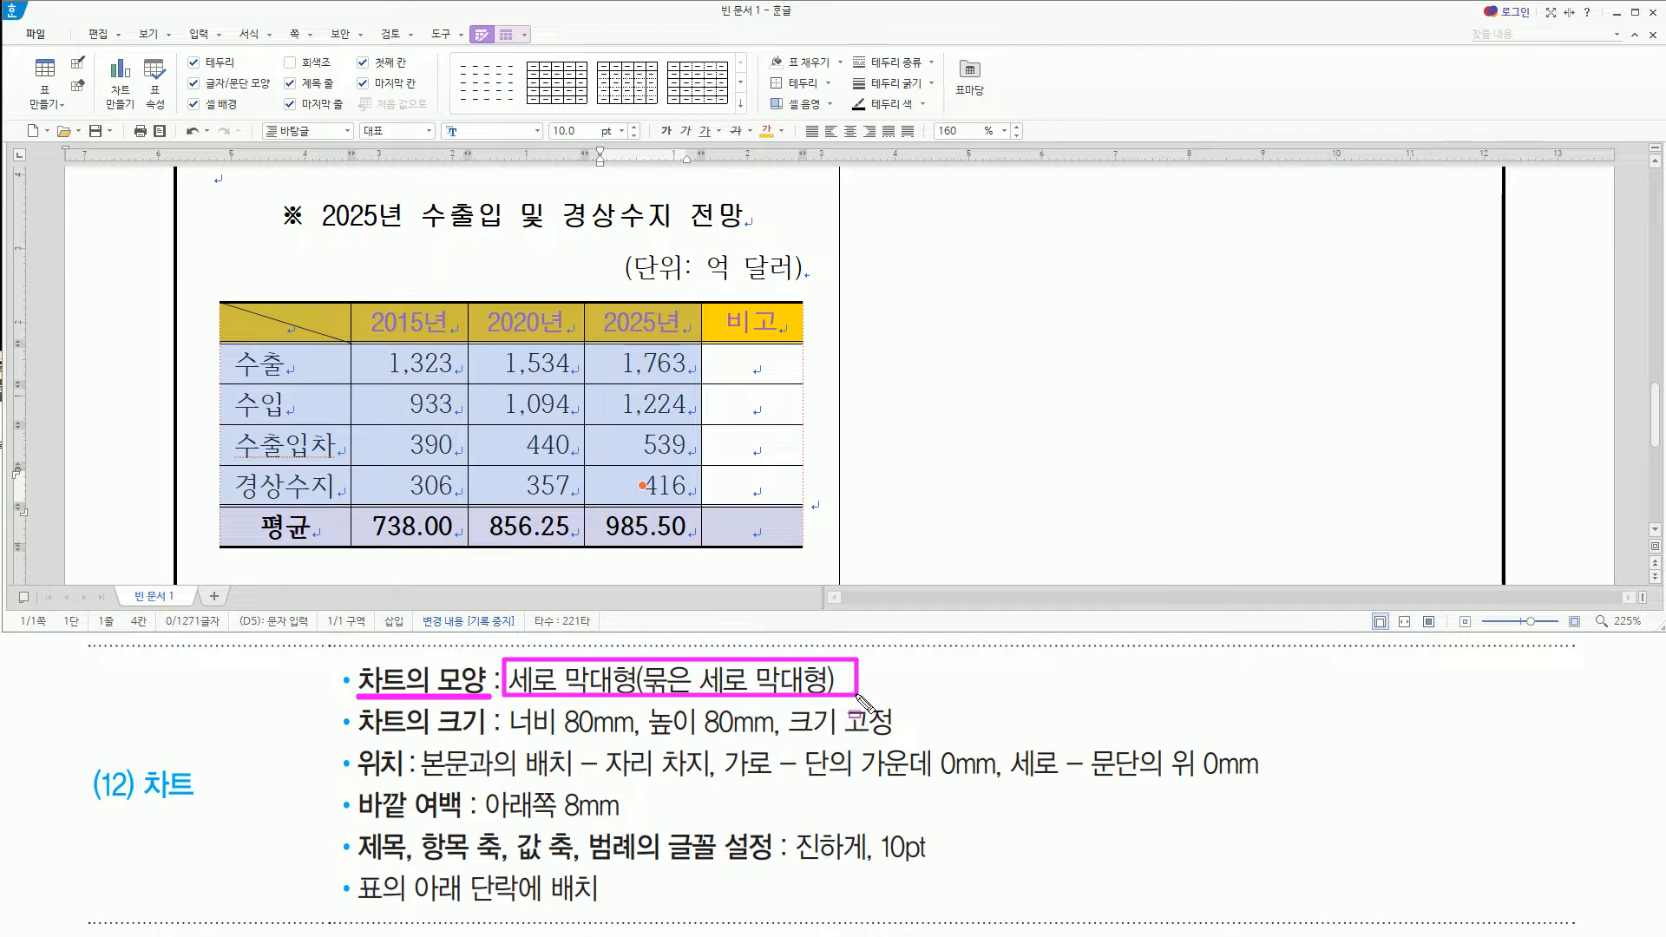
key("Escape")
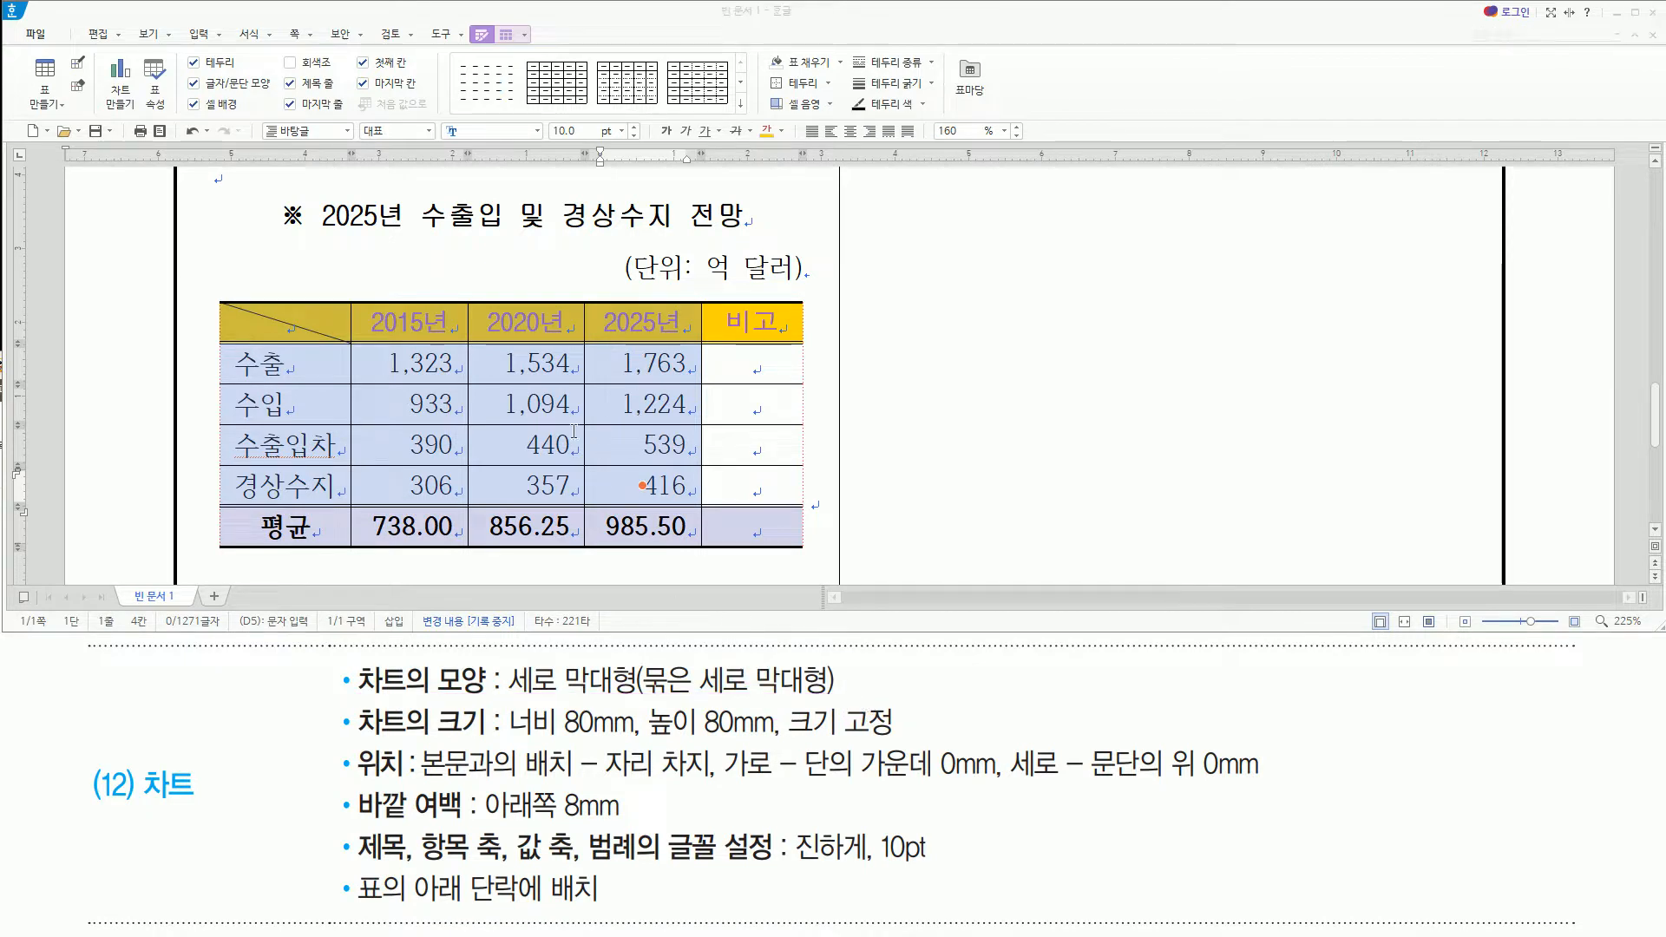
right_click(540, 309)
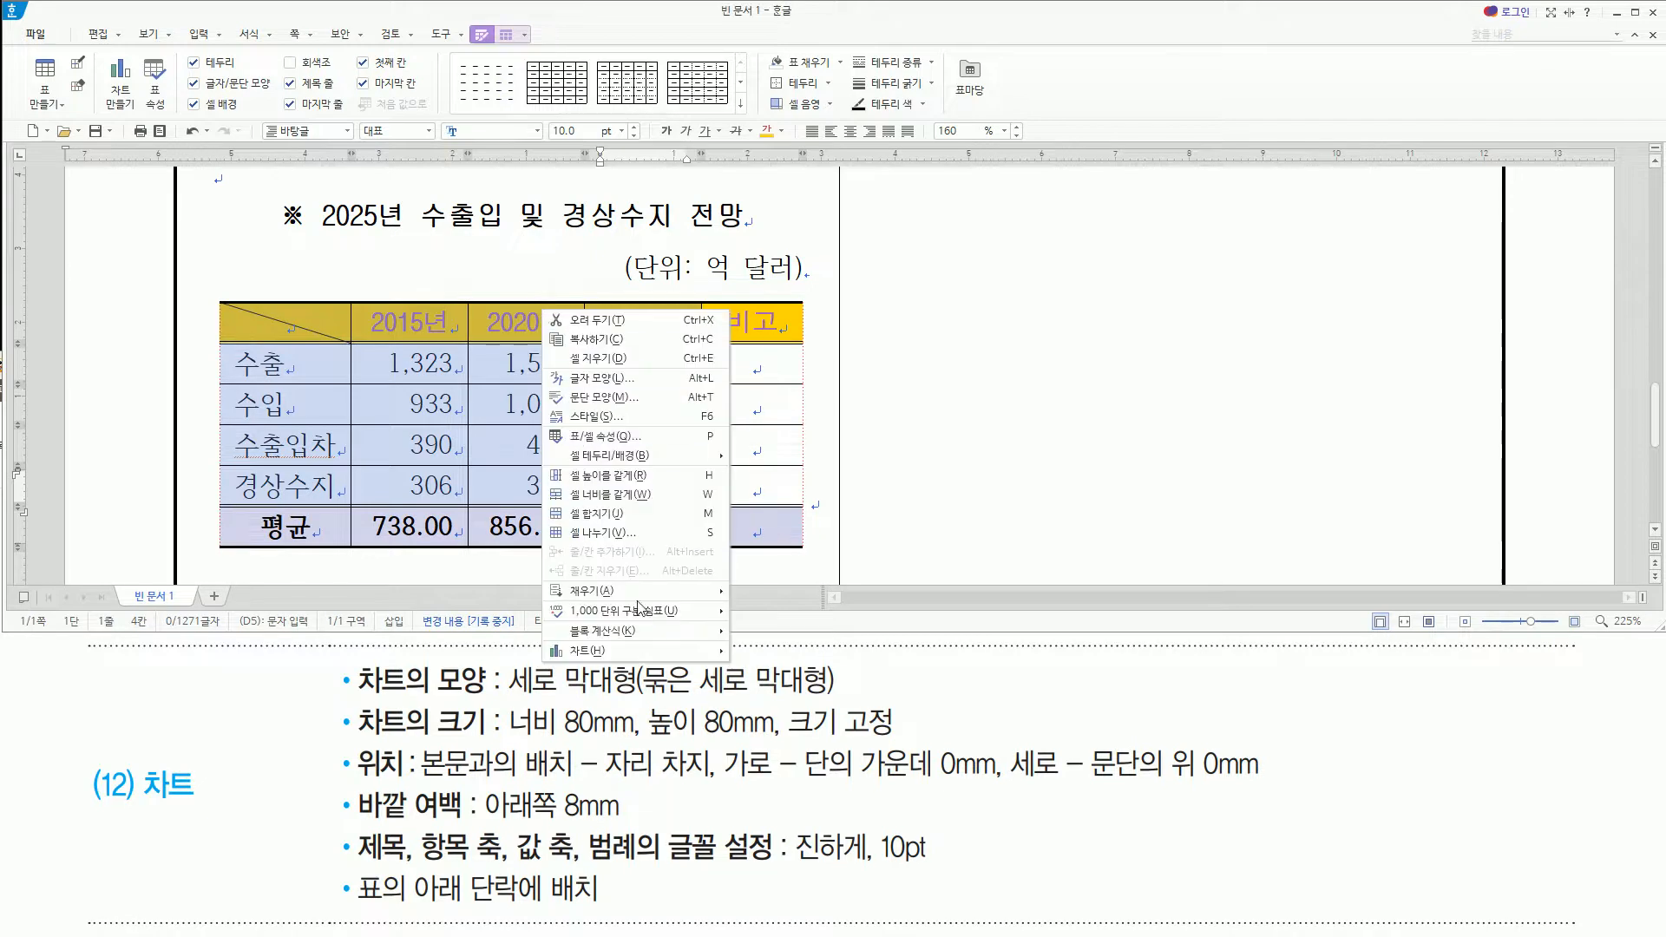
mouse_move(633, 651)
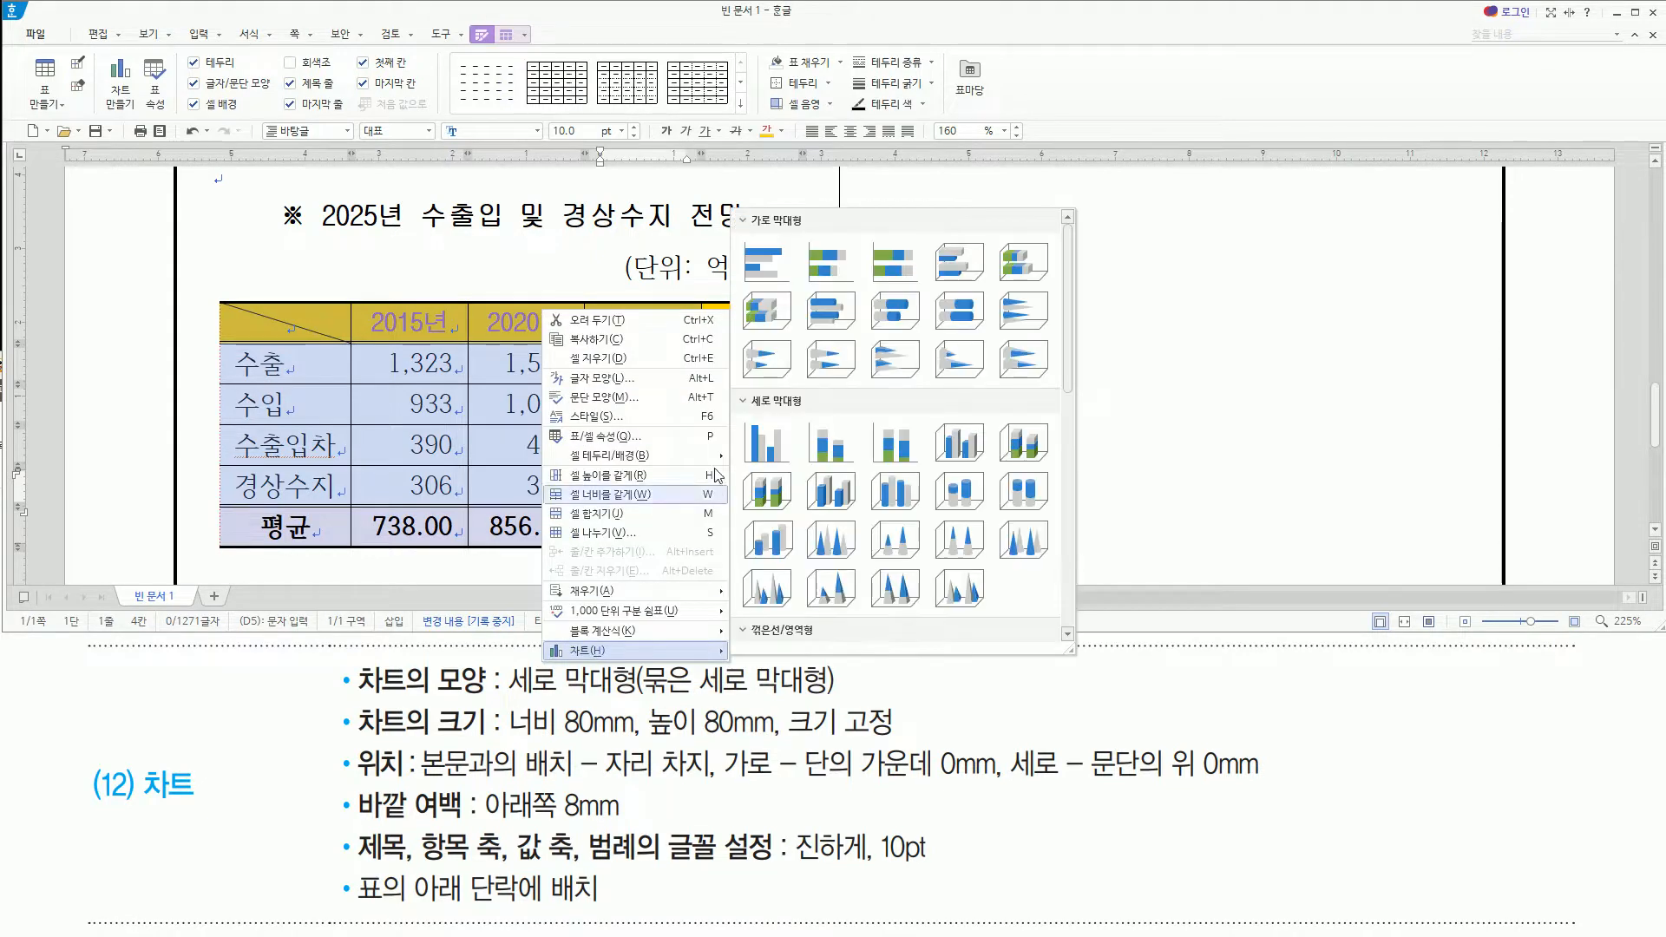
left_click(773, 443)
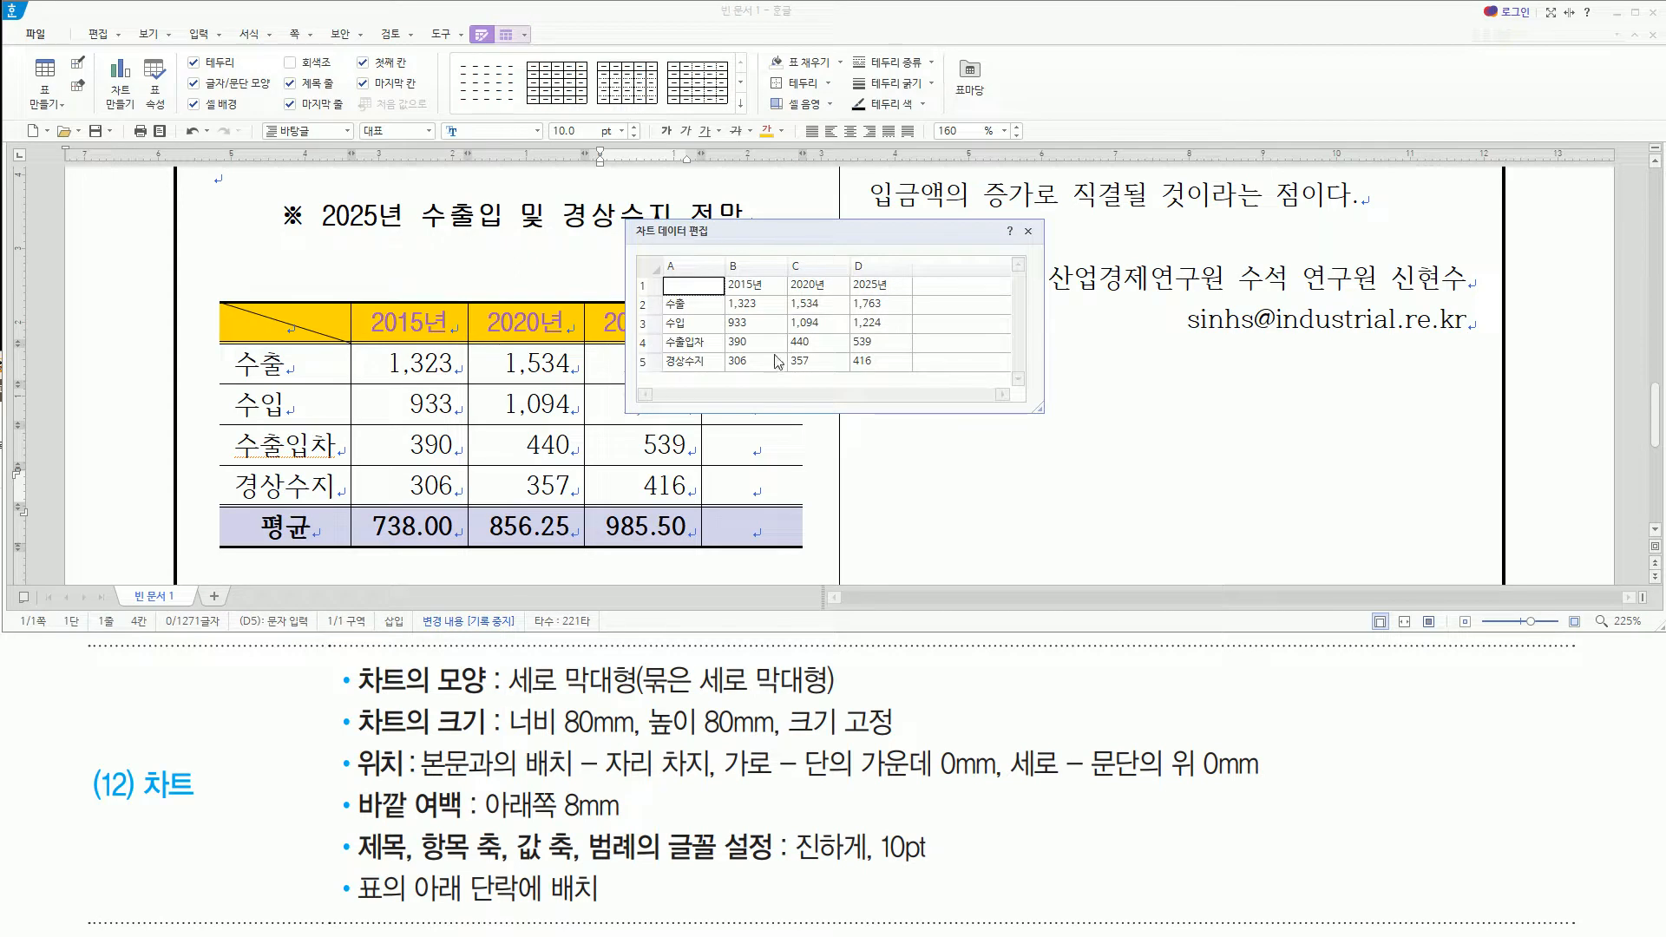
left_click_drag(232, 305, 685, 497)
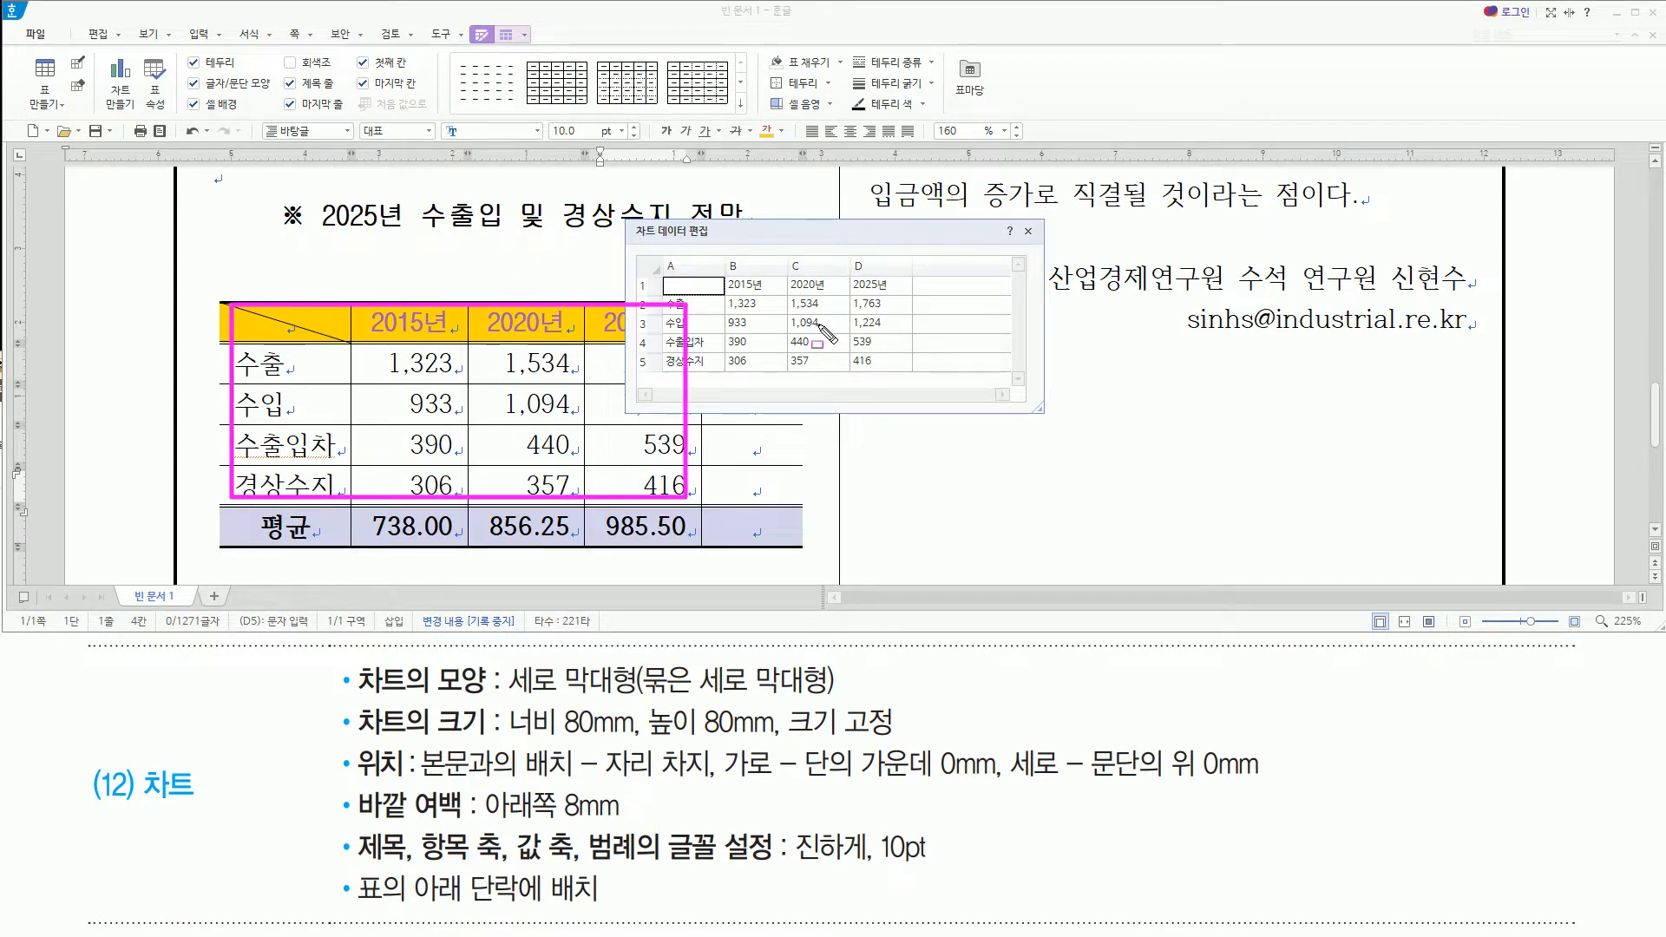
left_click(1028, 231)
left_click(1028, 232)
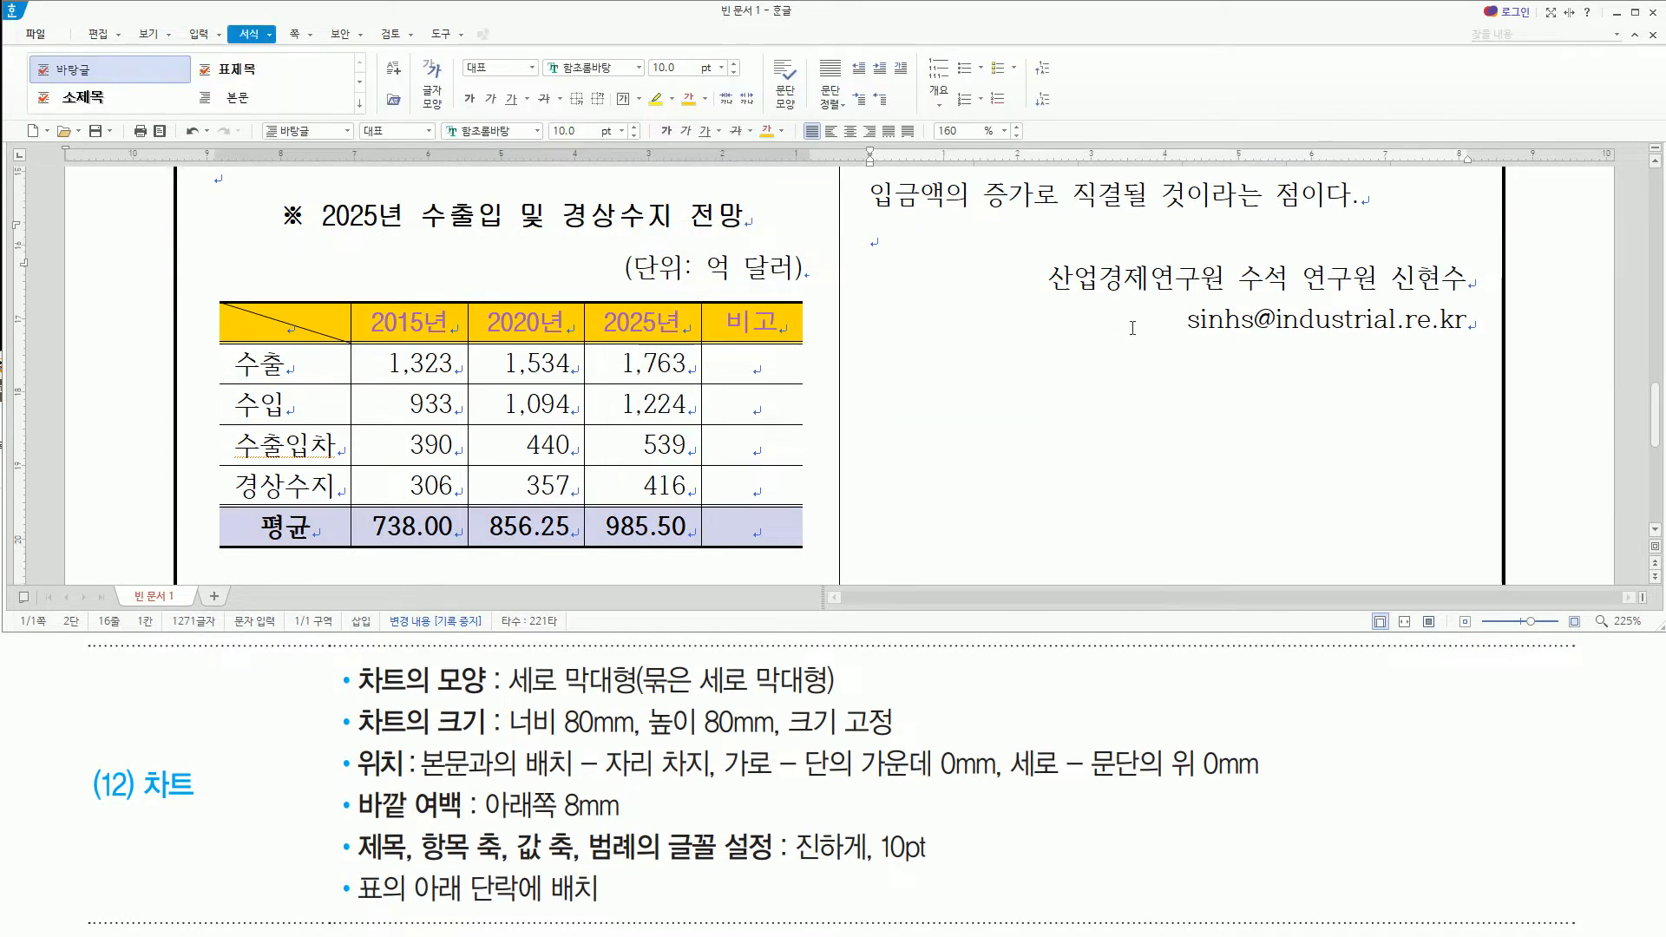
Set the new chart's width and height to 80 mm each in its object properties and enable 크기 고정
scroll(1132, 328, "up", 10)
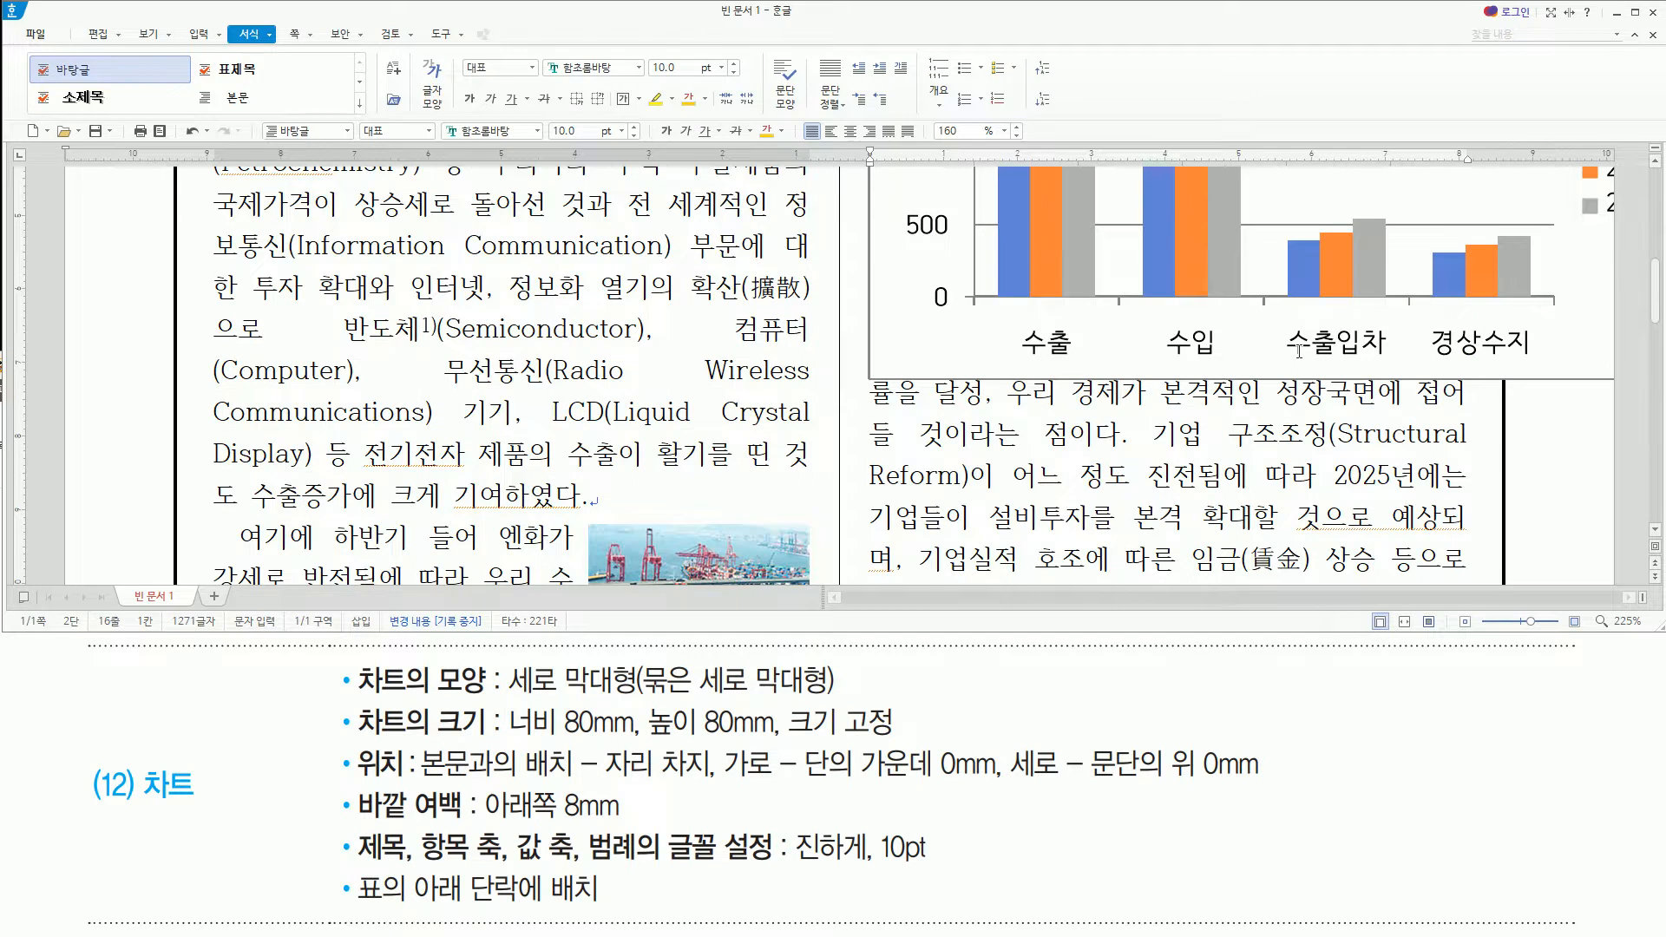
scroll(1299, 350, "up", 5)
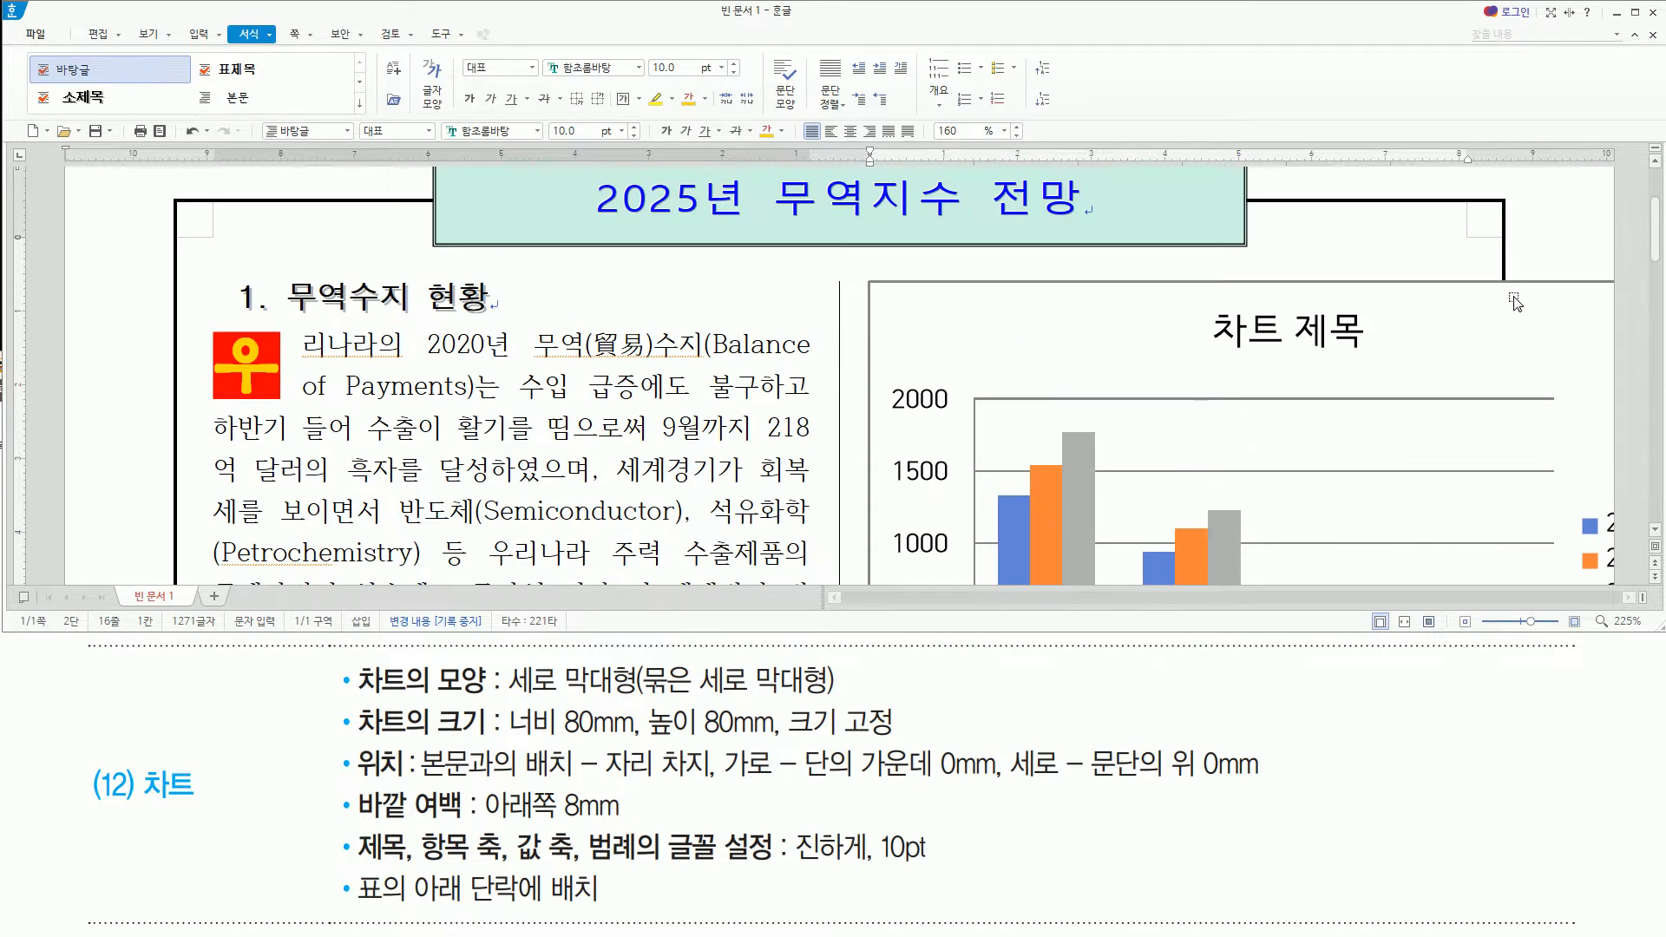
left_click_drag(1658, 262, 1660, 279)
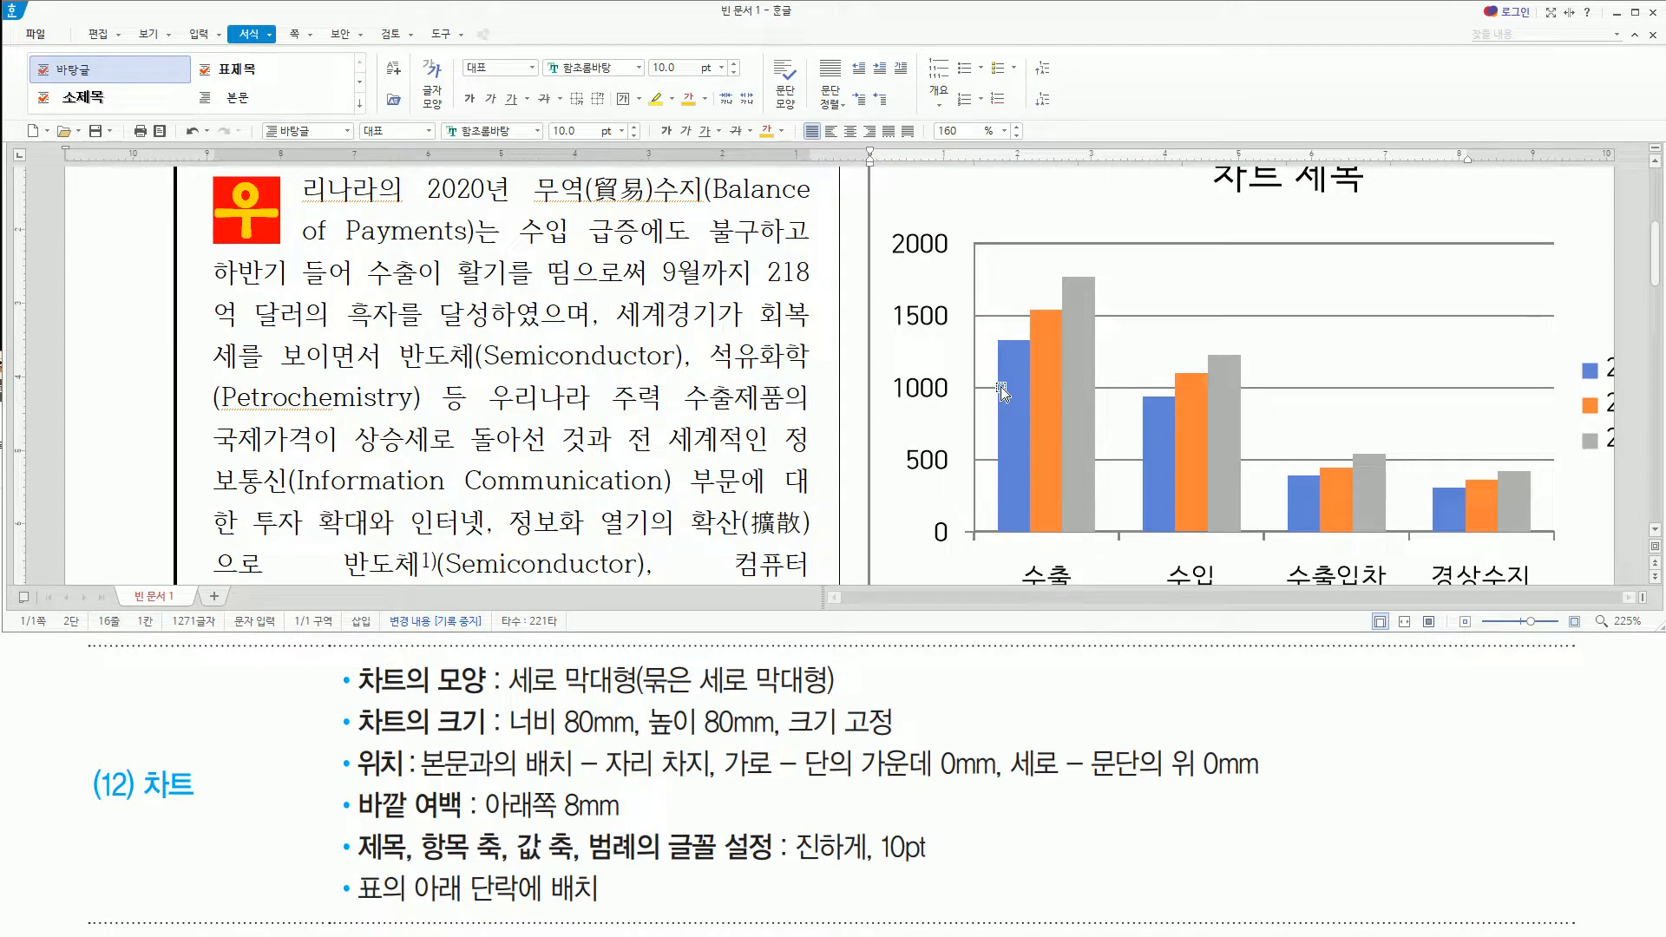
mouse_move(337, 699)
left_mouse_down()
mouse_move(346, 720)
mouse_move(489, 748)
mouse_move(499, 824)
mouse_move(1284, 825)
left_mouse_up()
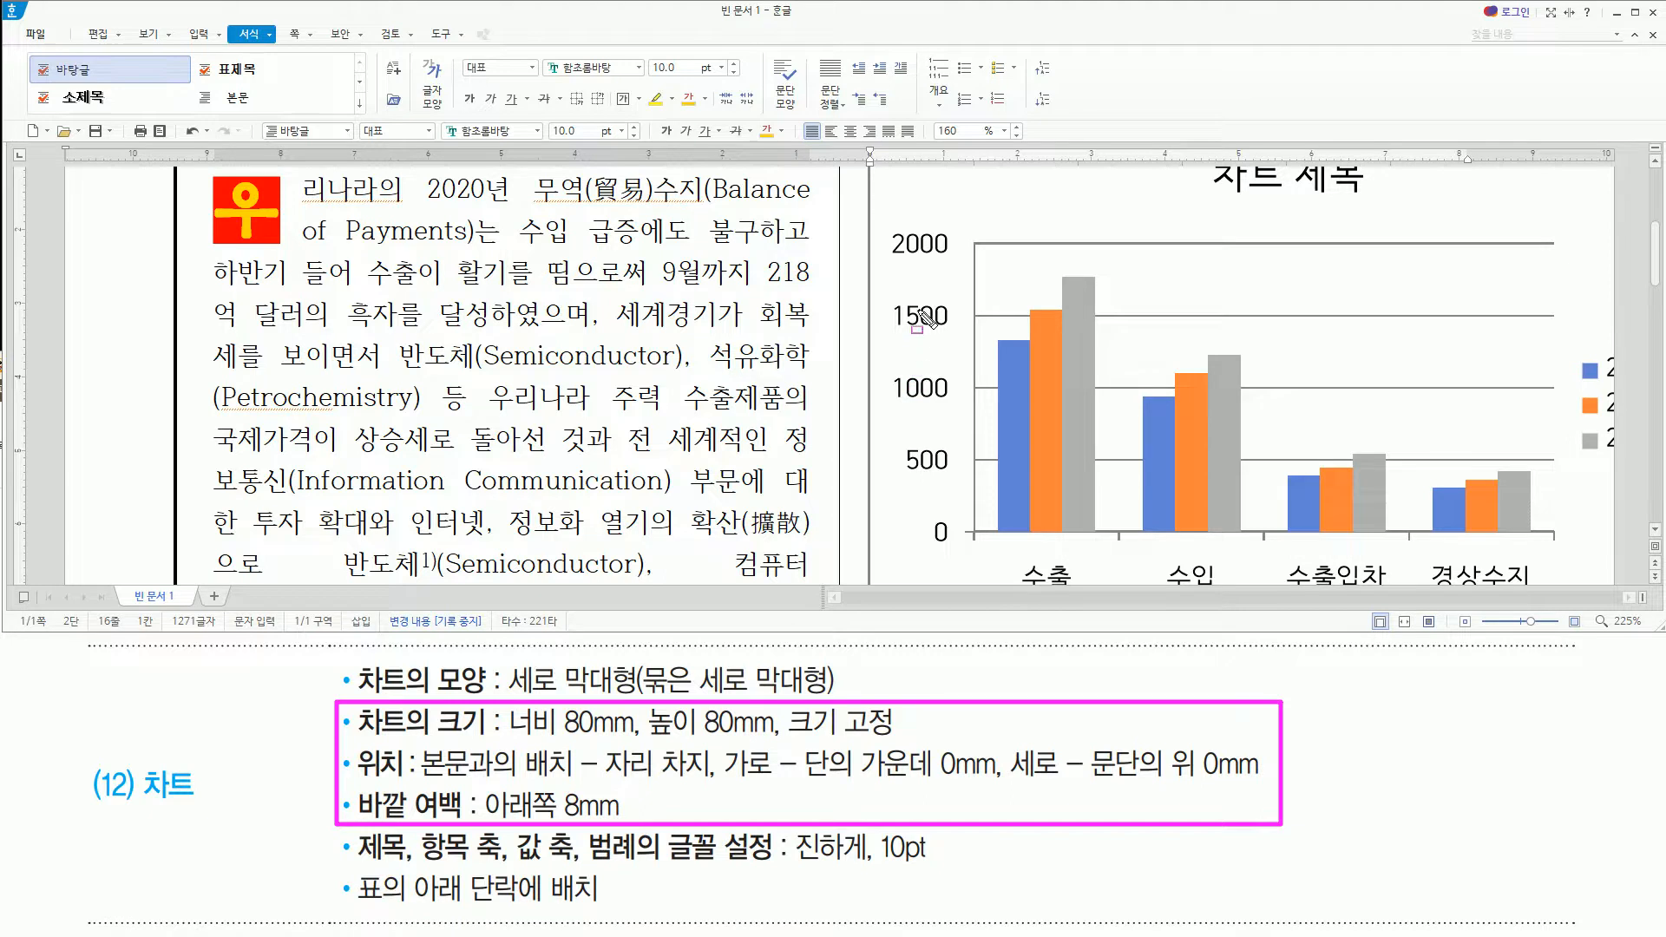
left_click(894, 208)
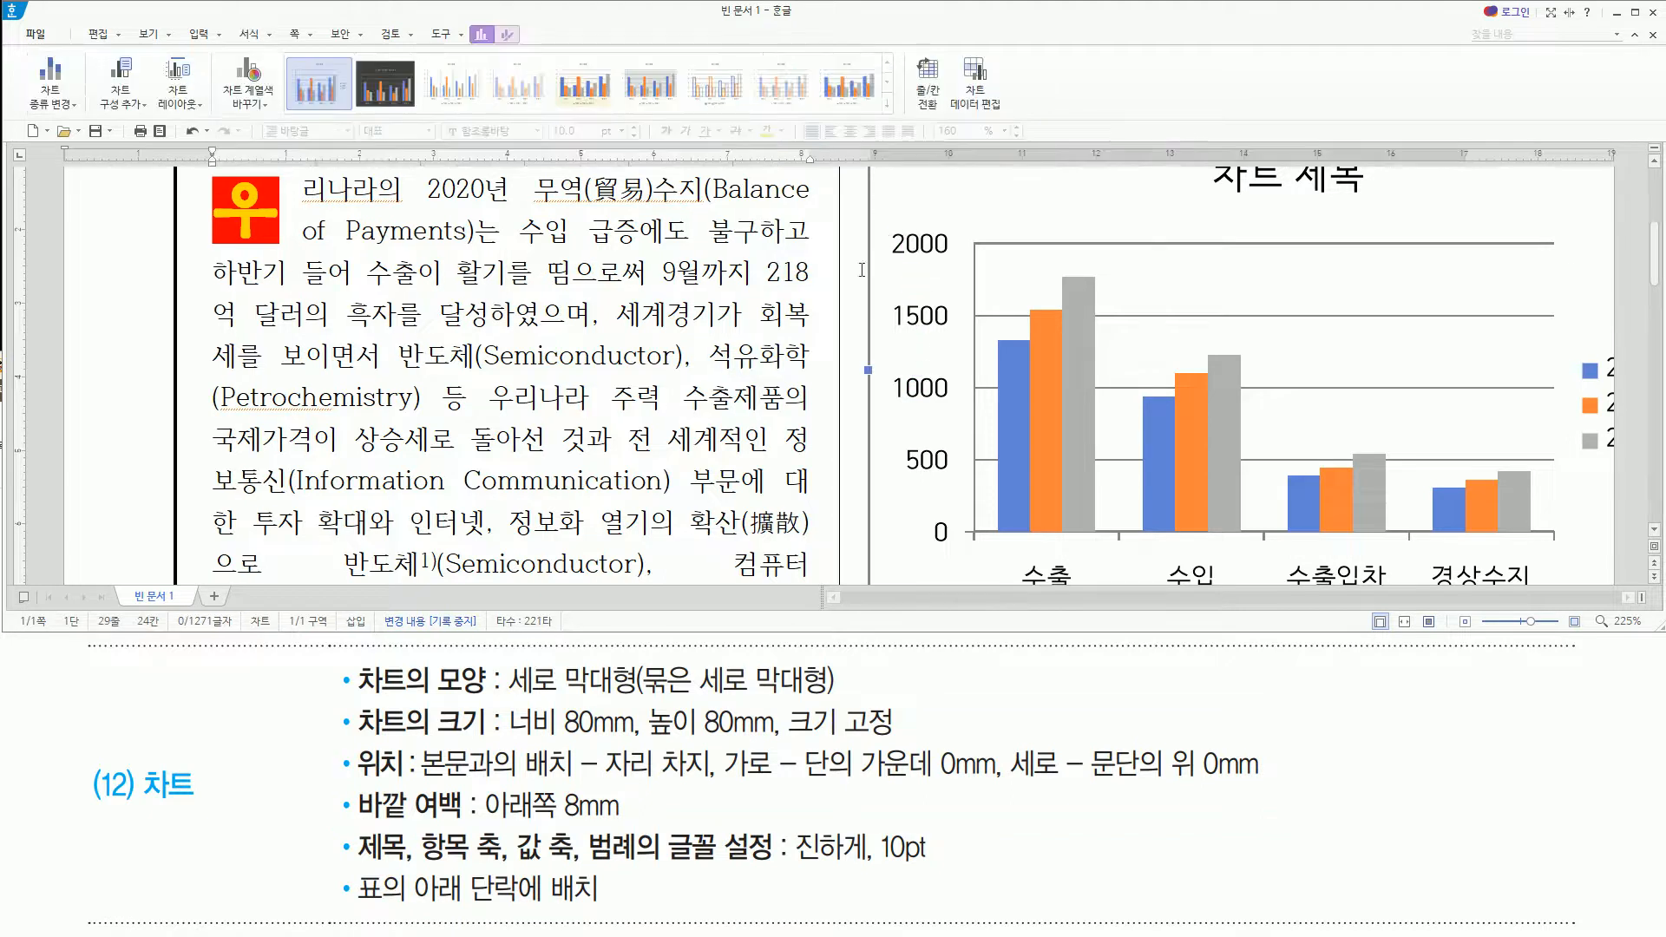
double_click(892, 304)
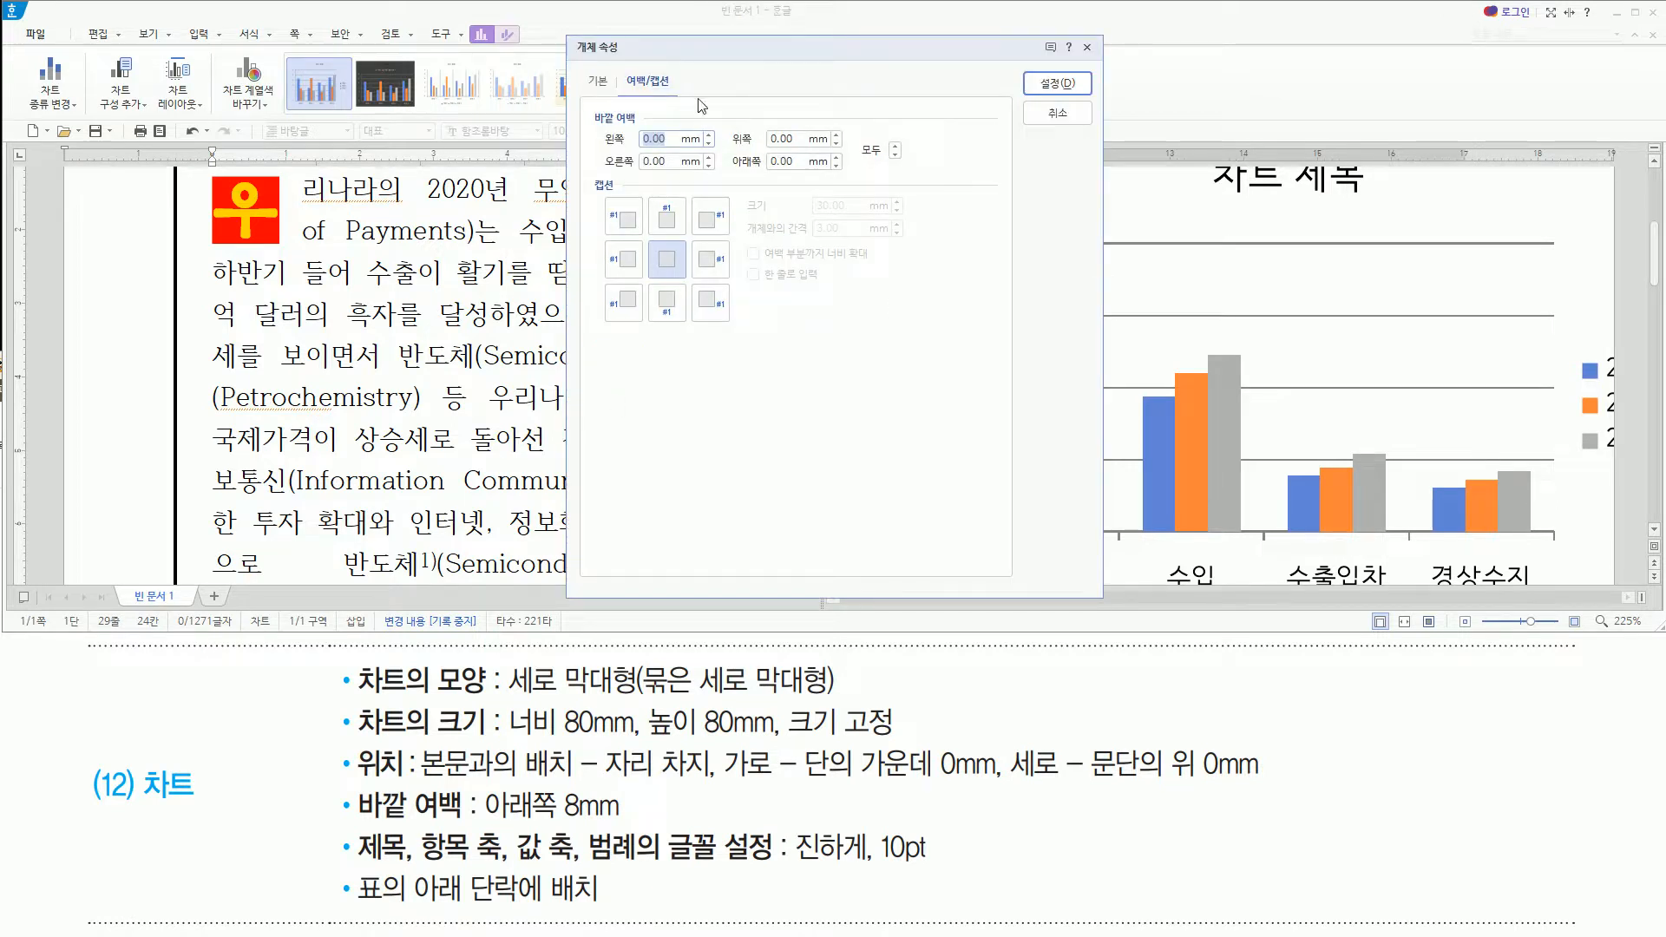
left_click(599, 82)
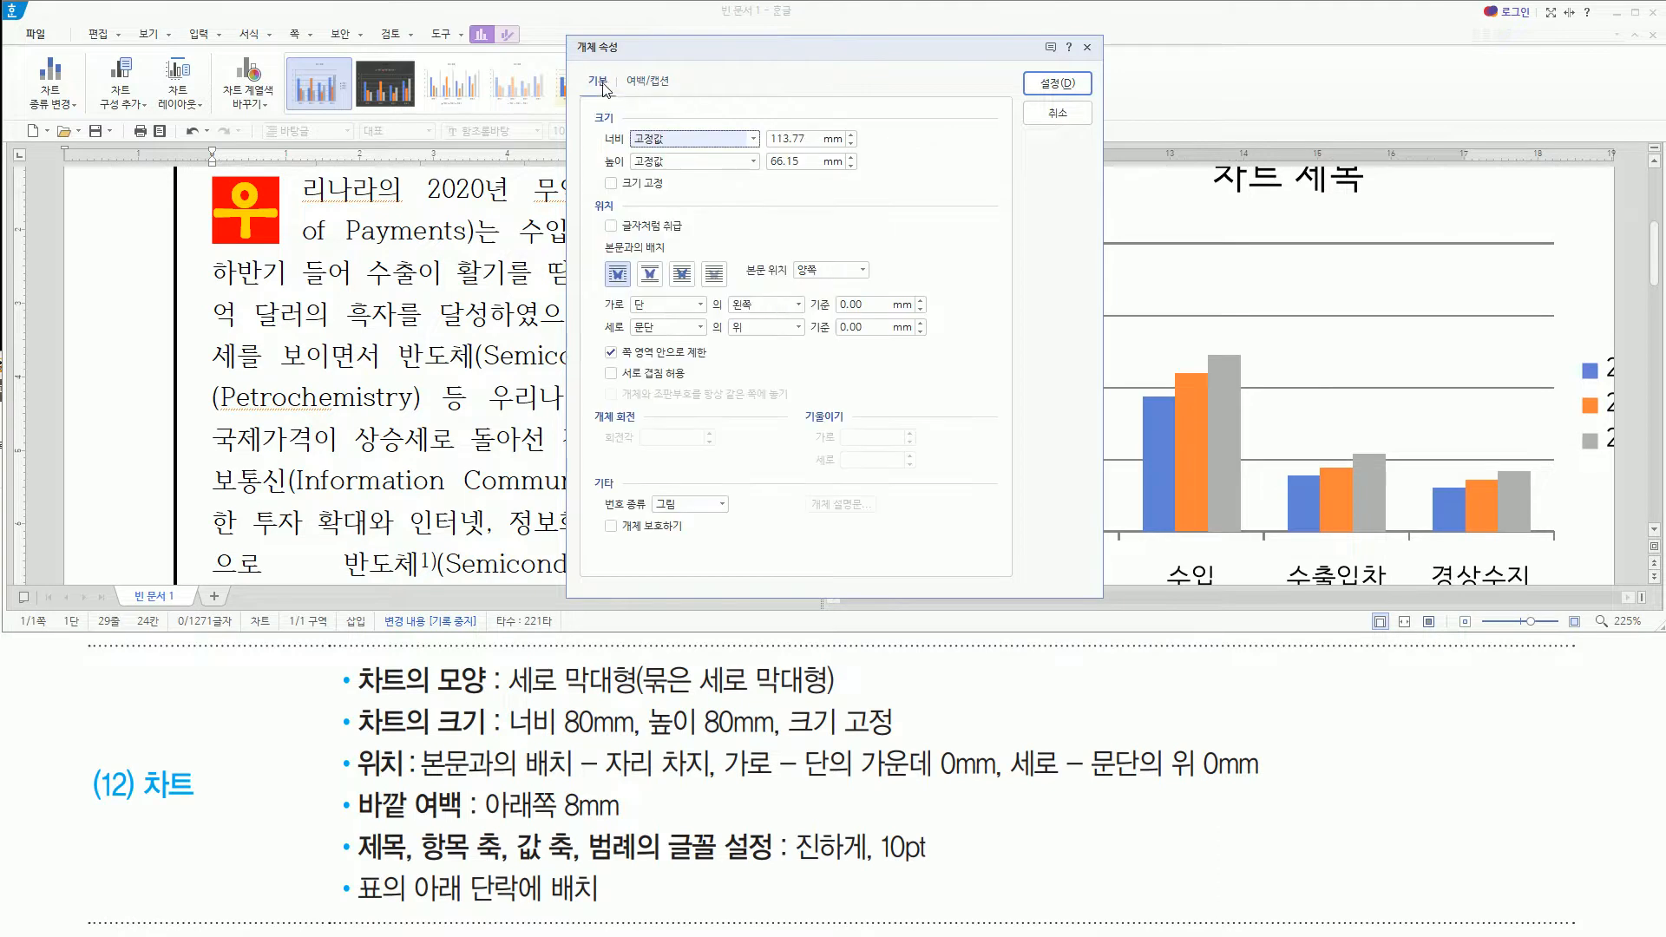
left_click_drag(502, 744, 881, 745)
key("Escape")
left_click(760, 95)
key("Tab")
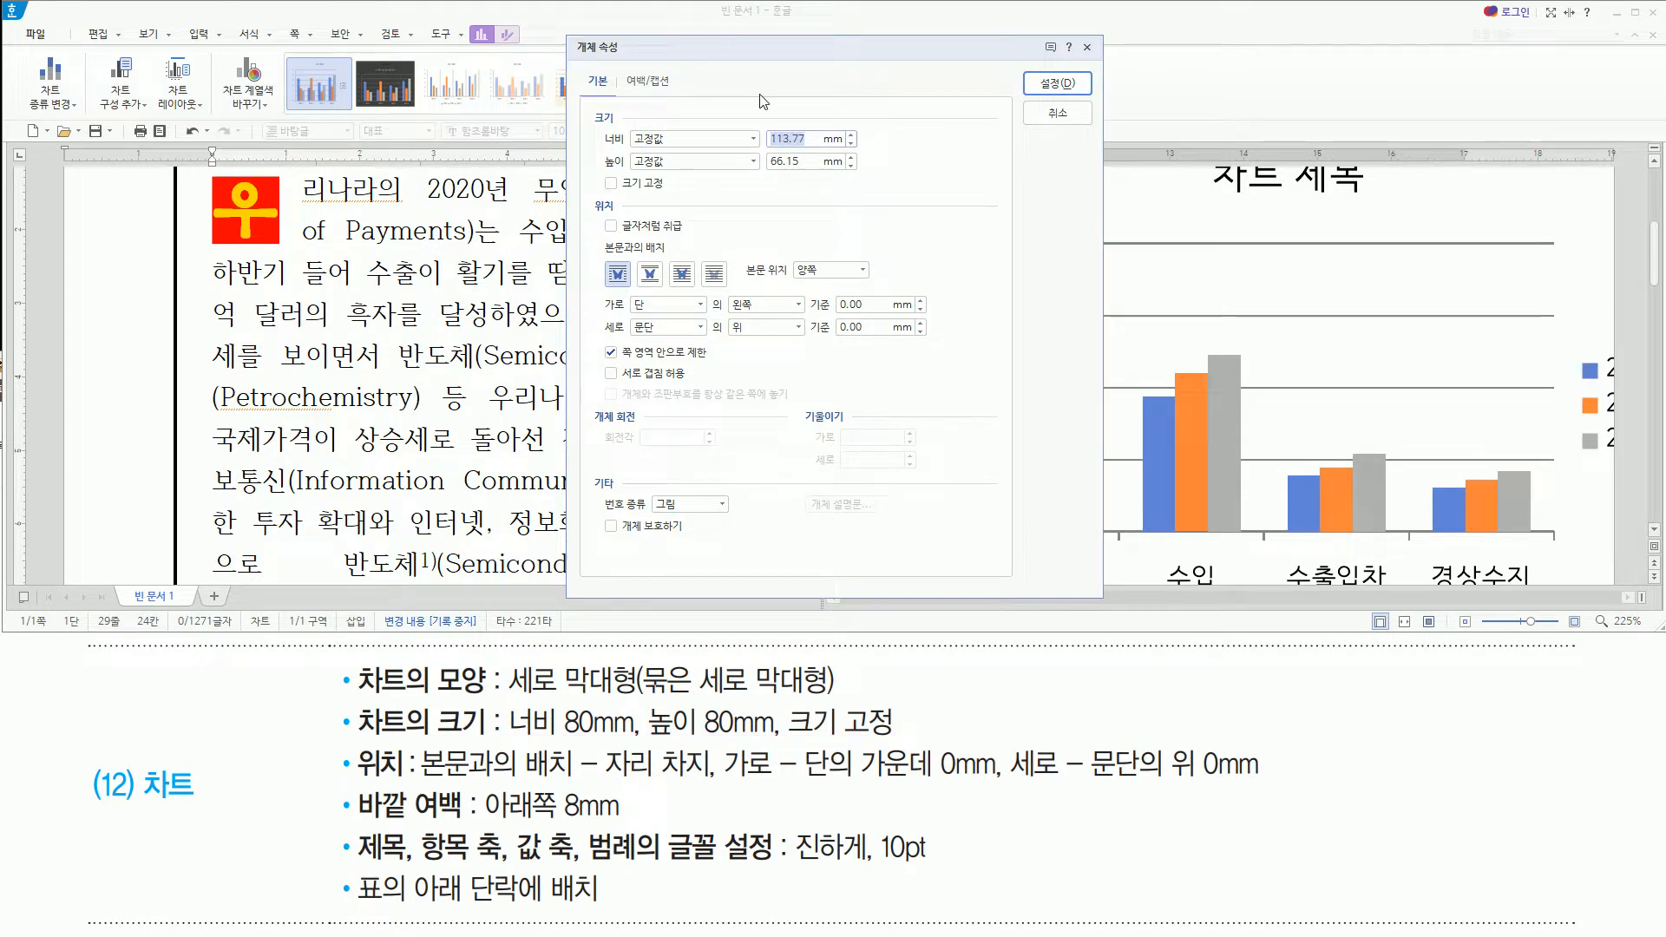
key("Tab")
type("80")
key("alt")
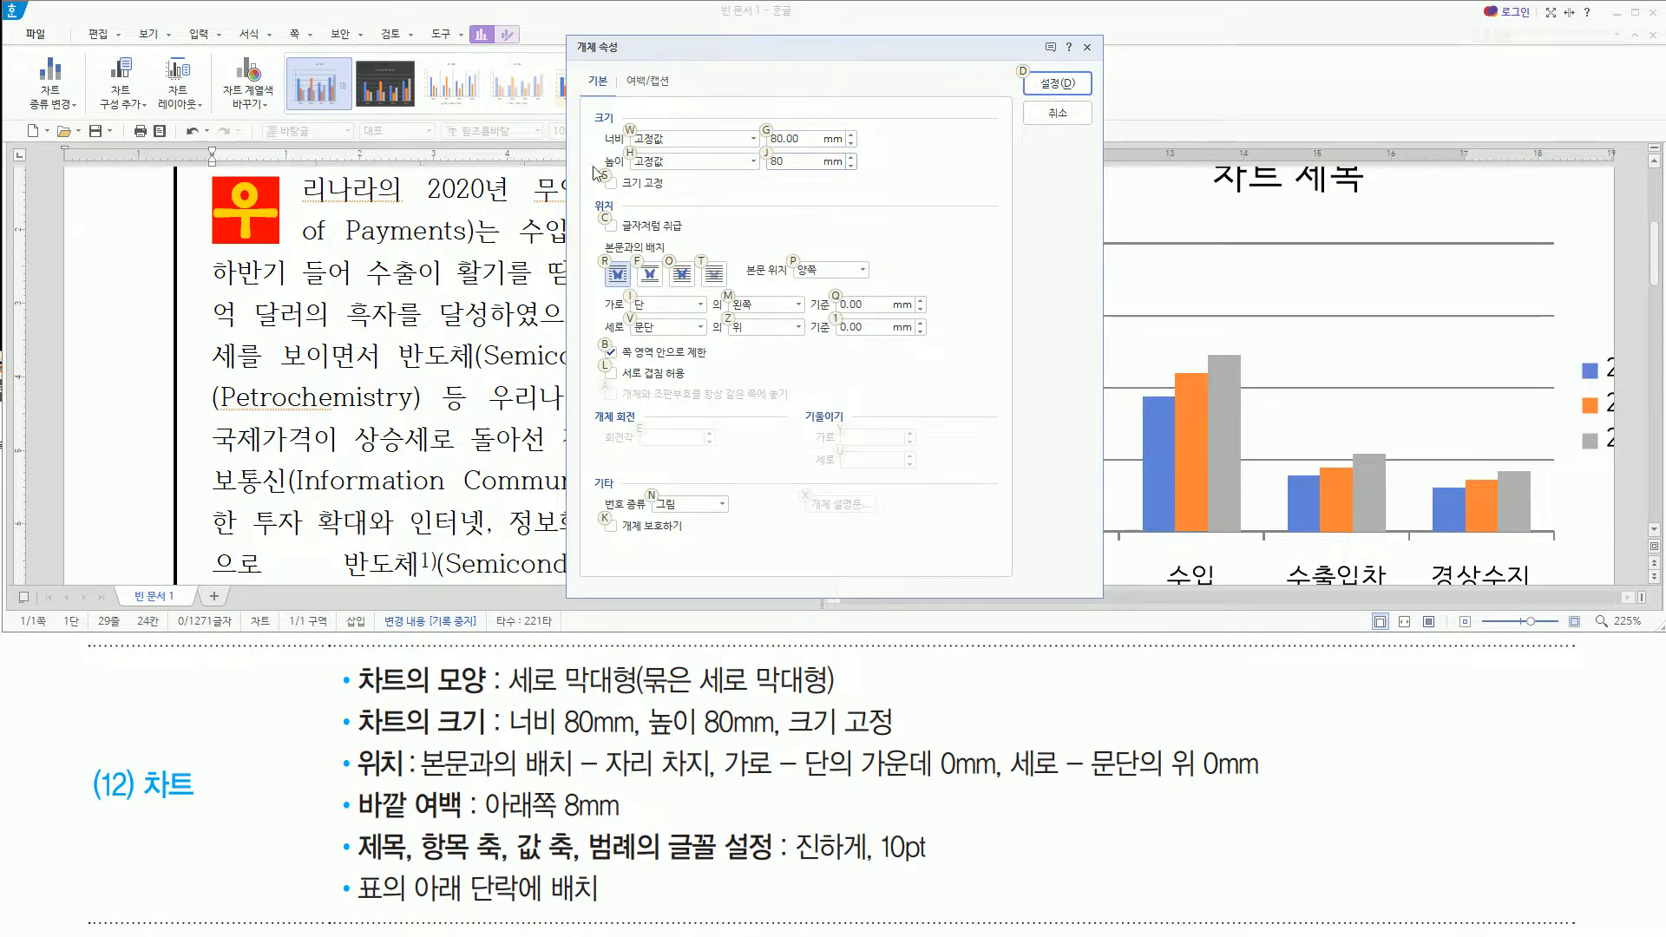
key("alt+s")
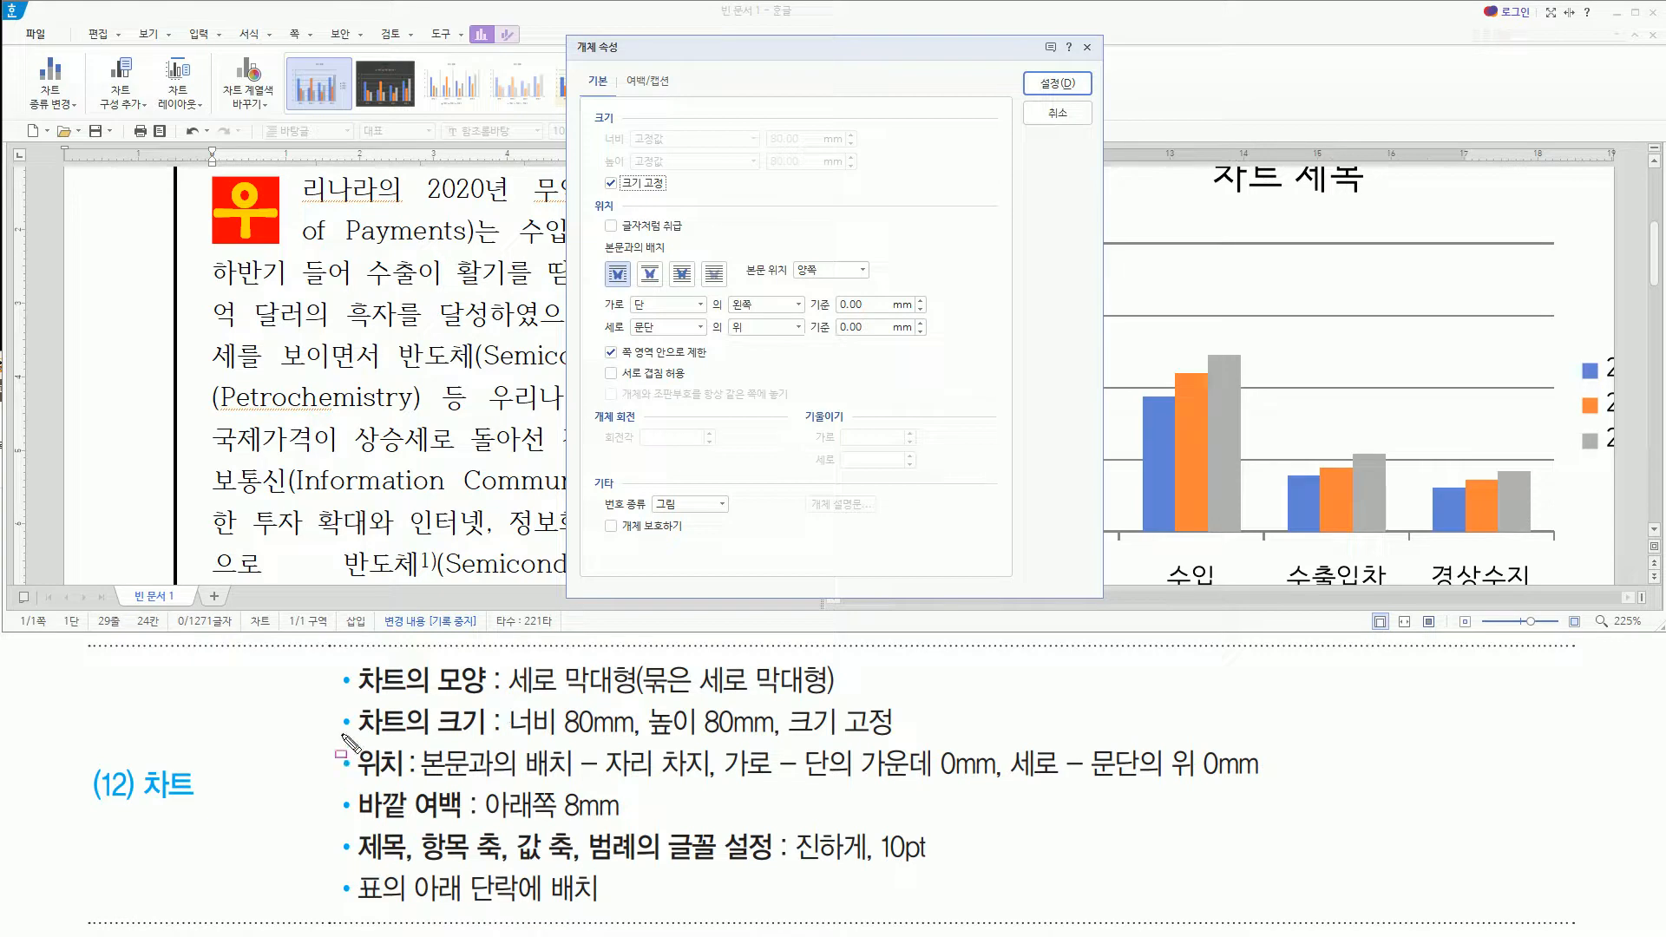
Set the chart's arrangement with the body text (본문과의 배치) to 자리 차지
mouse_move(337, 736)
left_mouse_down()
mouse_move(1024, 799)
mouse_move(1284, 798)
left_mouse_up()
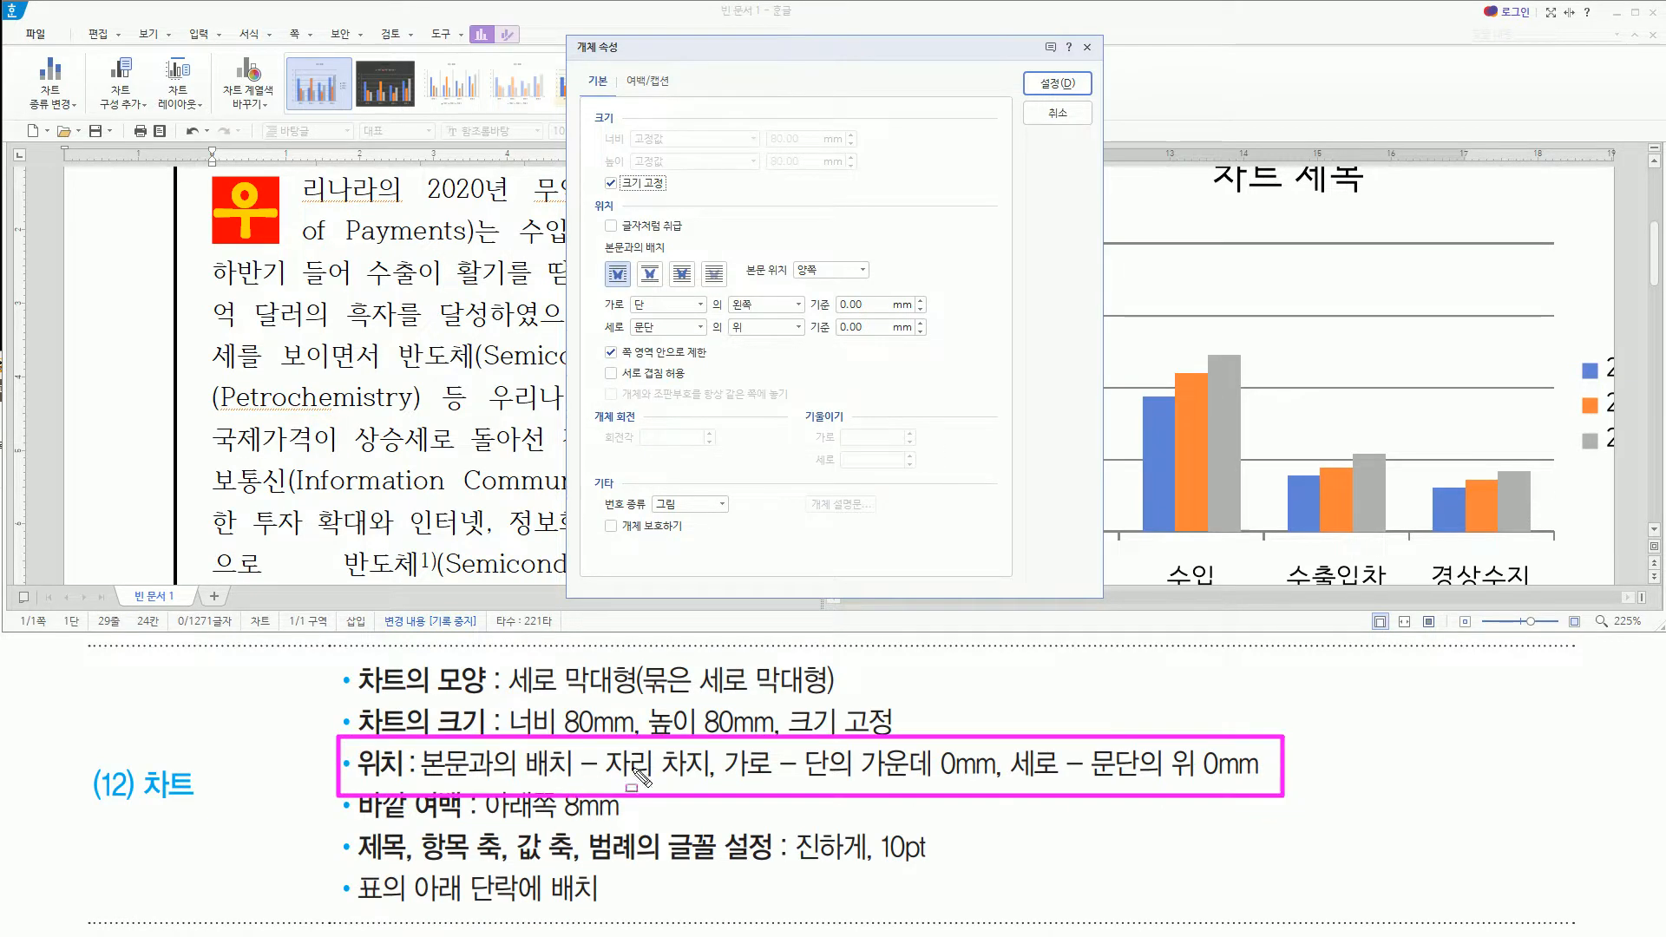
left_click_drag(607, 780, 717, 779)
left_click_drag(635, 253, 664, 290)
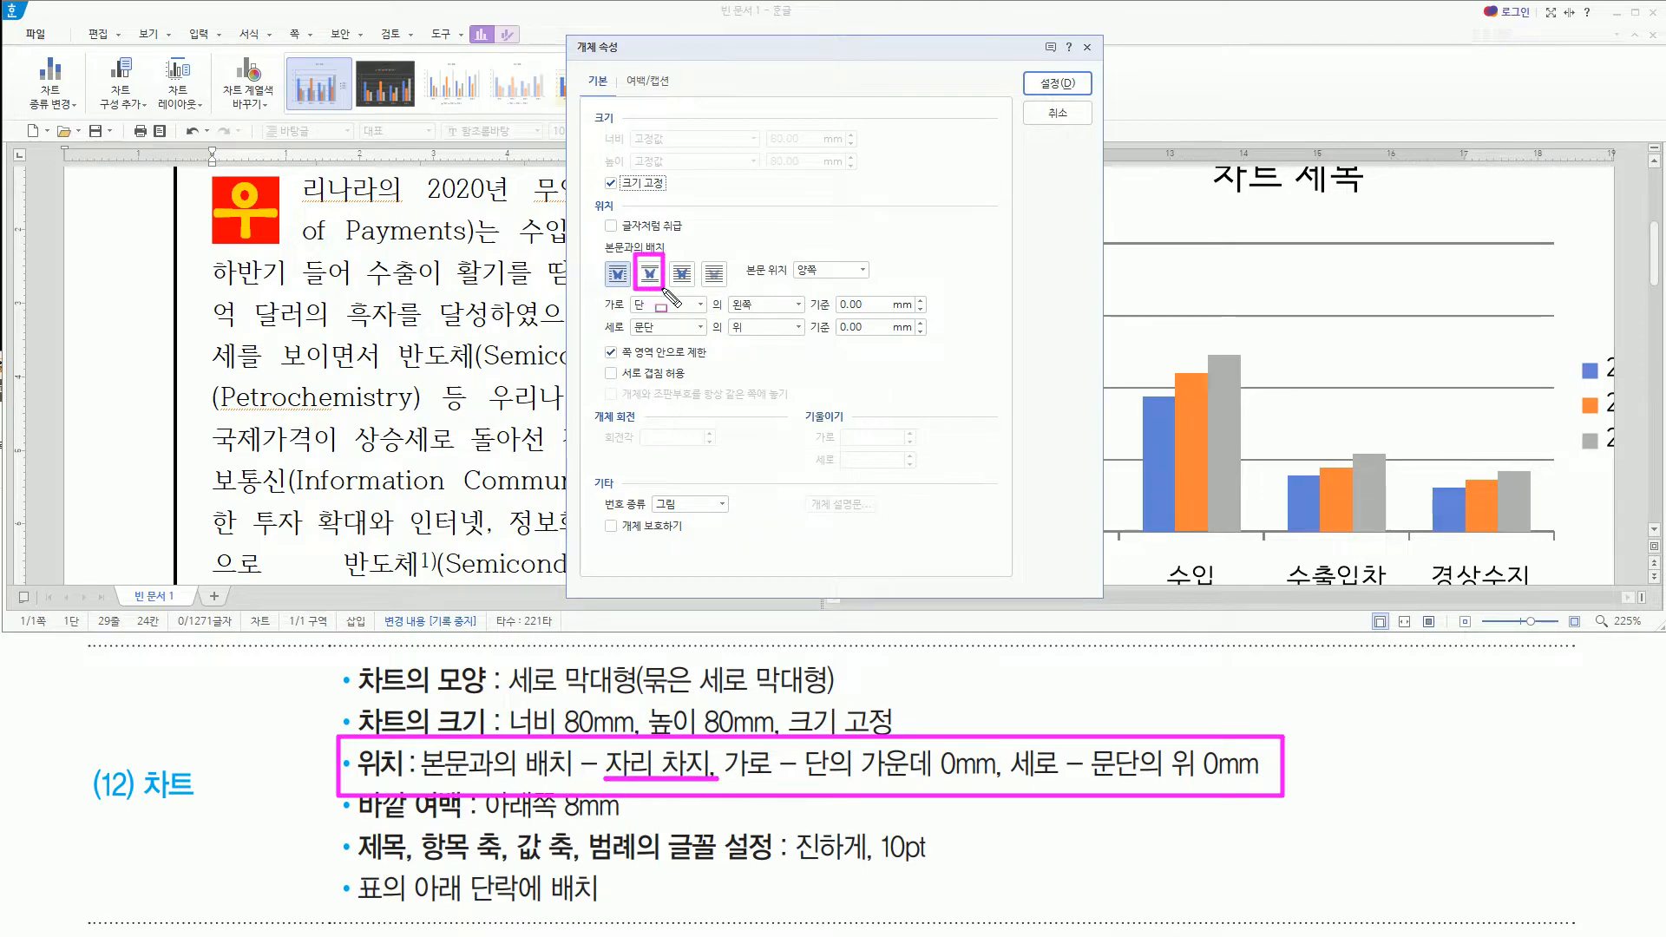
left_click(651, 274)
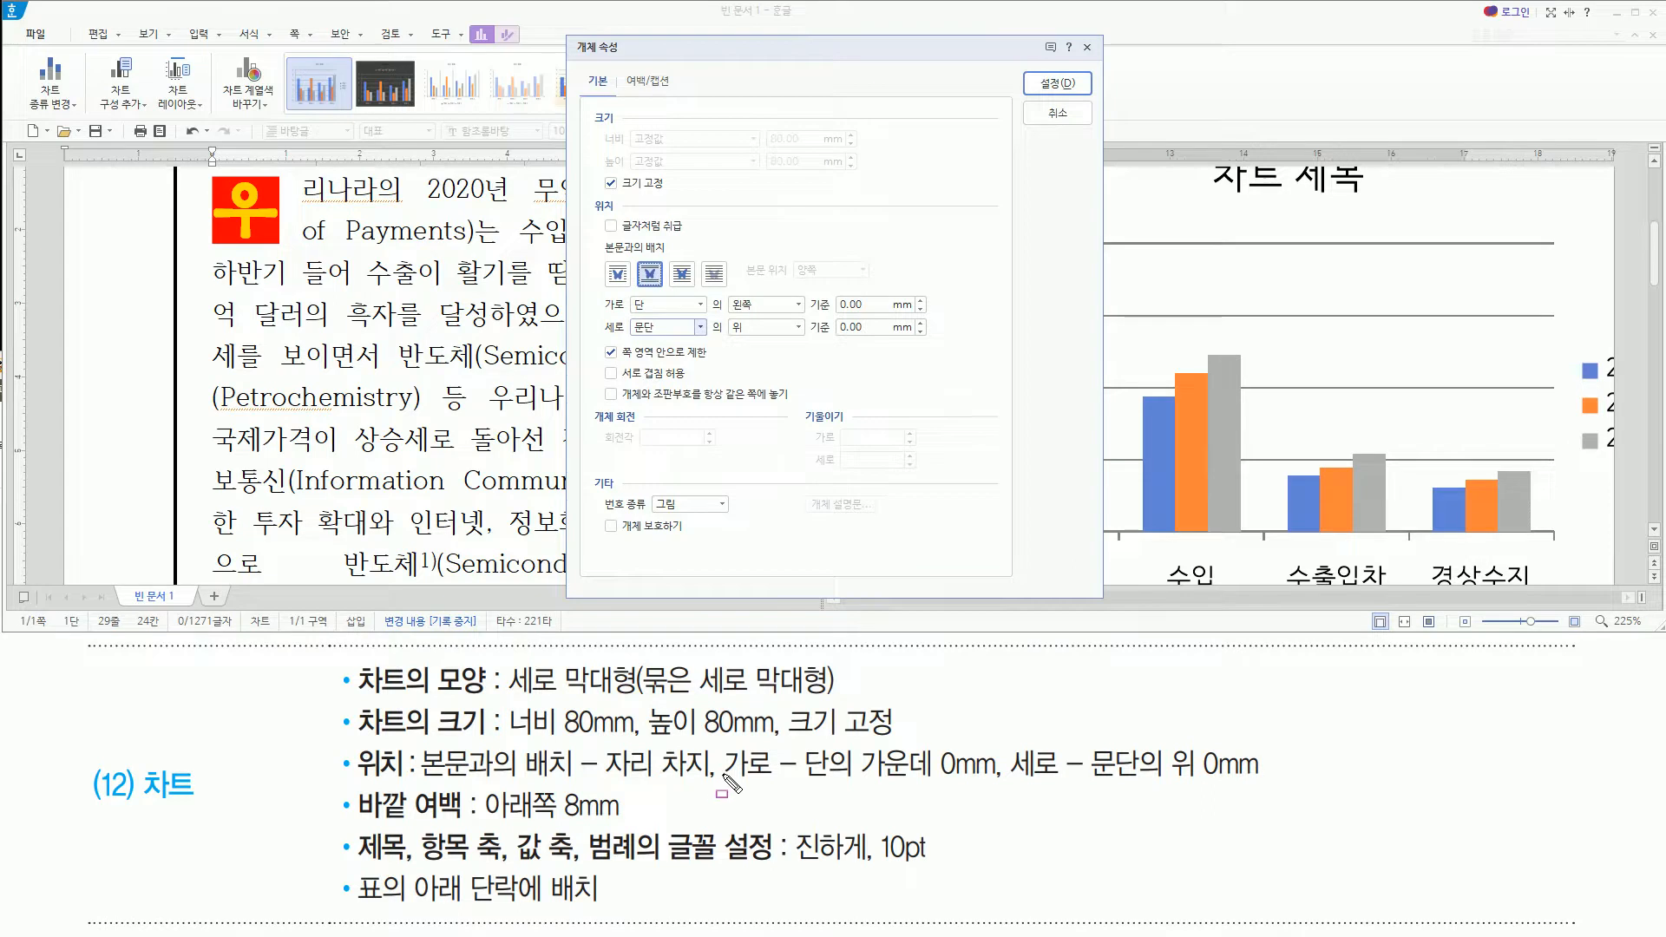
Set the chart's horizontal position (가로) to 가운데 relative to 단
left_click_drag(722, 784, 1249, 779)
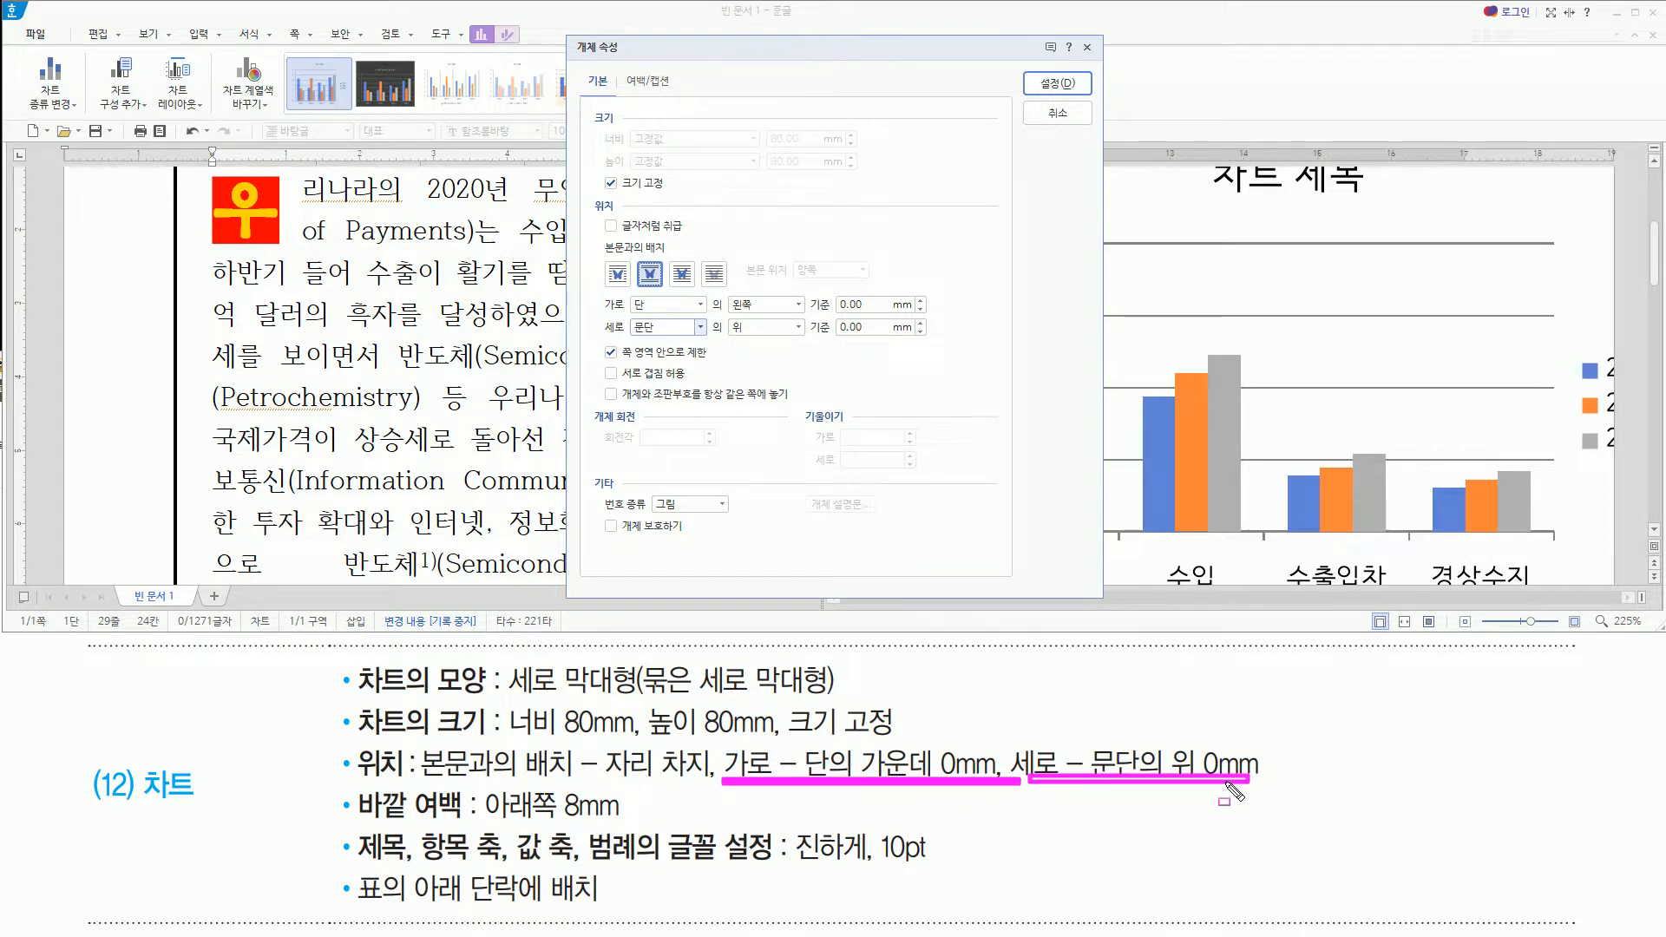
left_click_drag(595, 287, 630, 344)
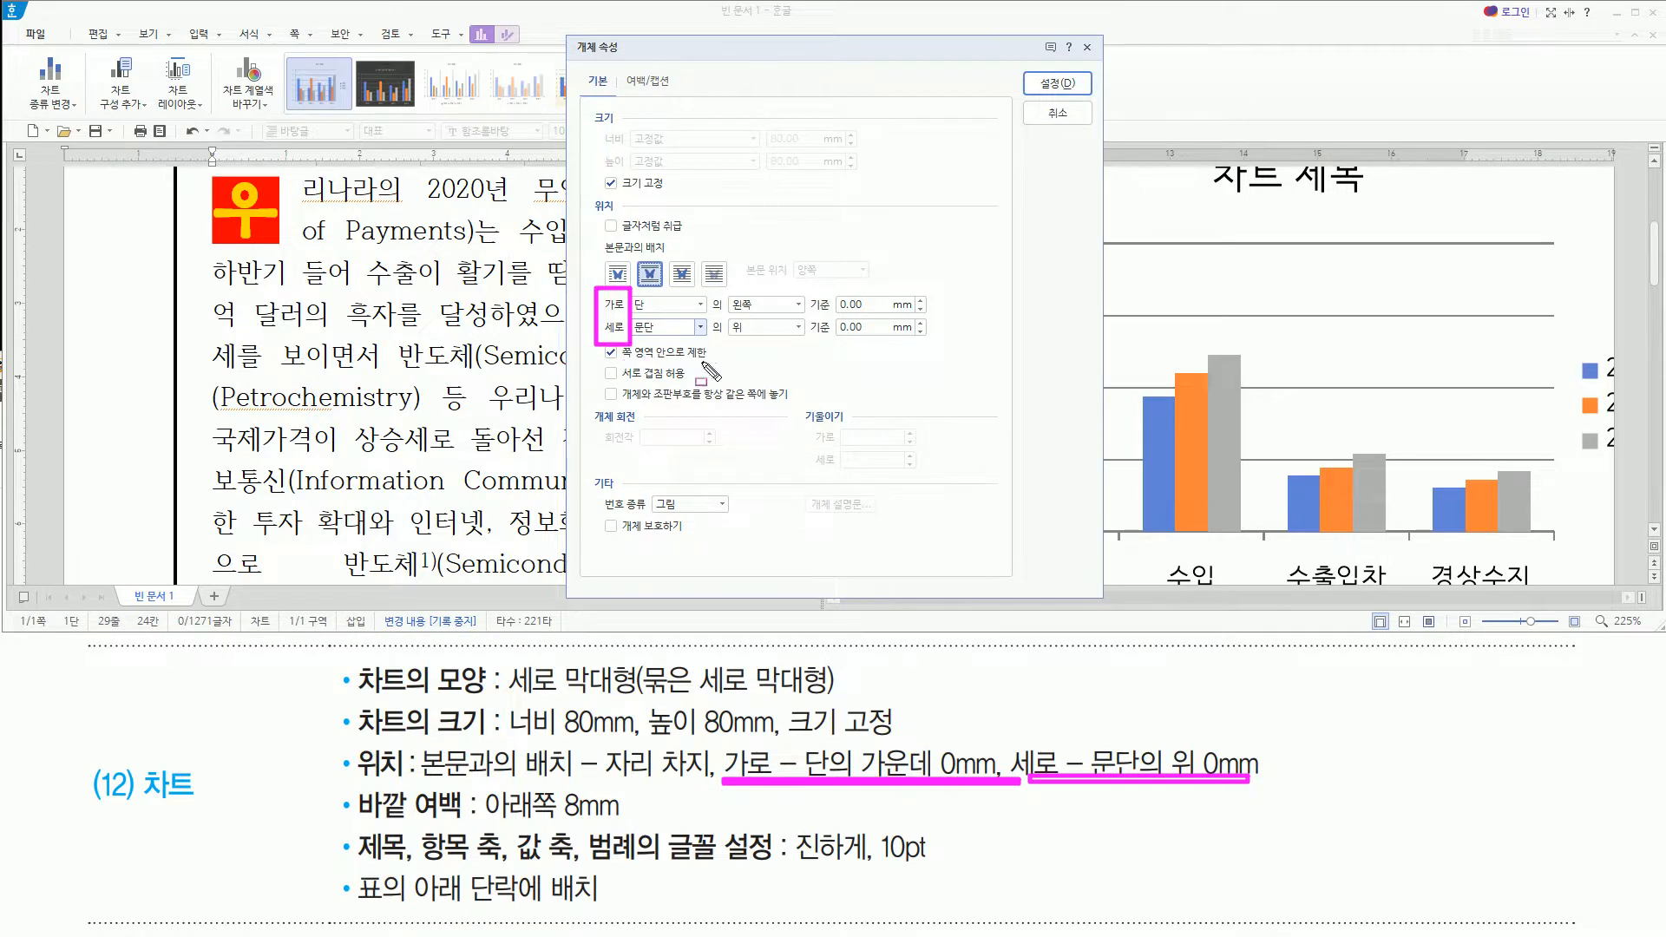
left_click_drag(625, 312, 772, 318)
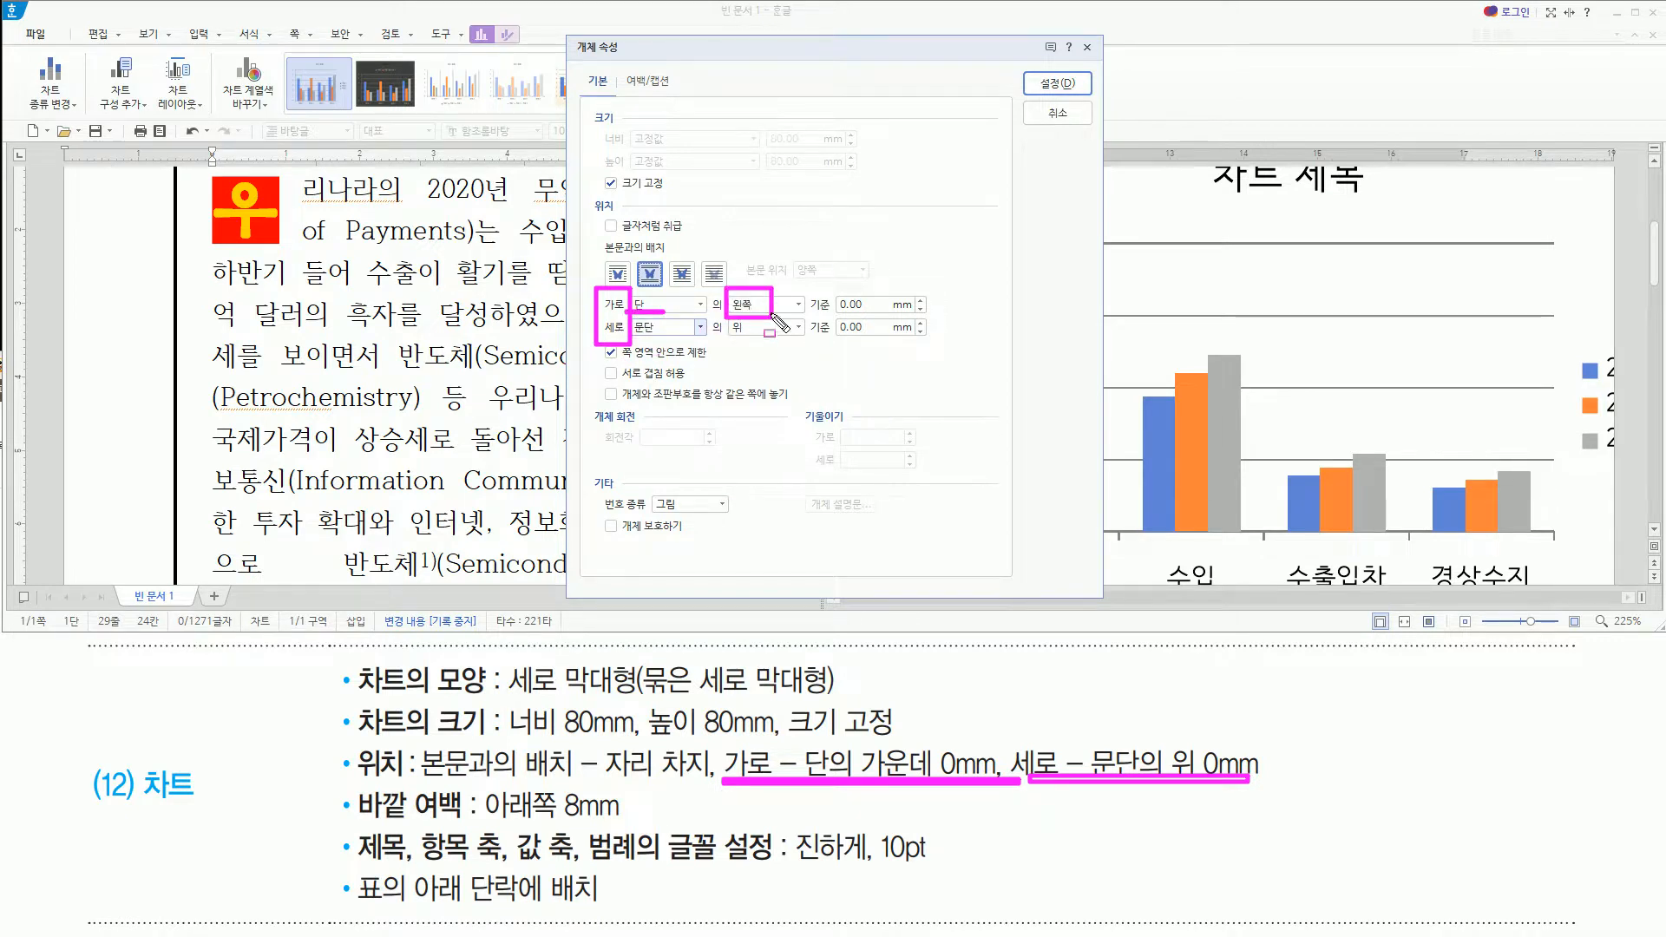
key("Escape")
left_click(764, 304)
left_click(767, 338)
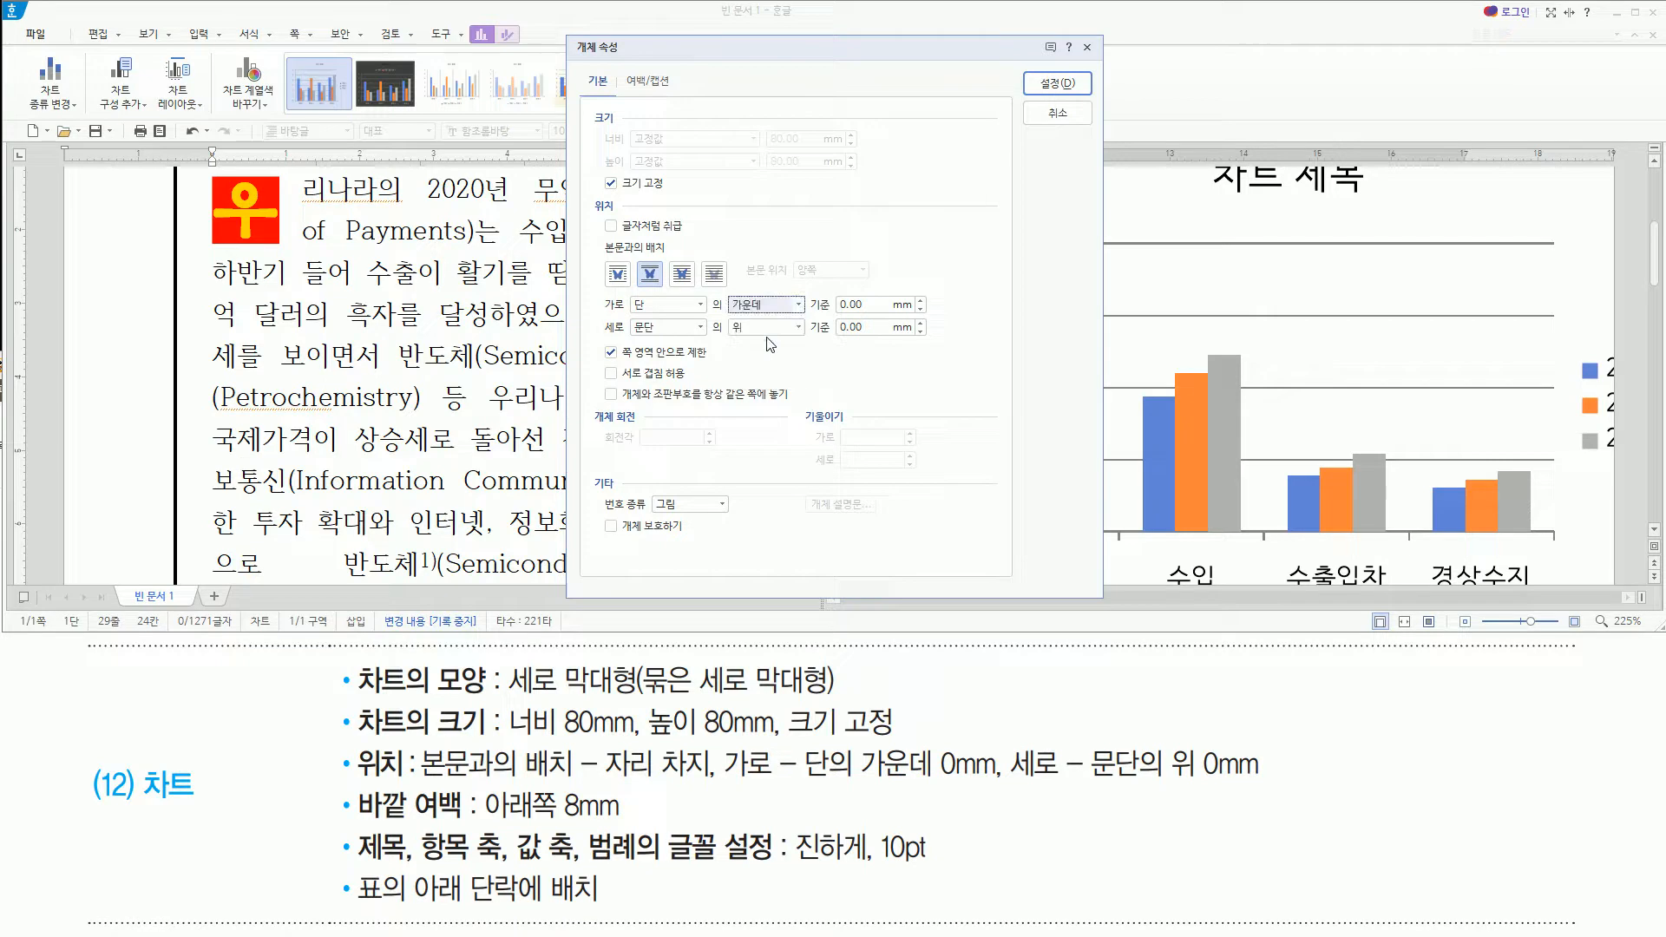
left_click_drag(628, 311, 938, 315)
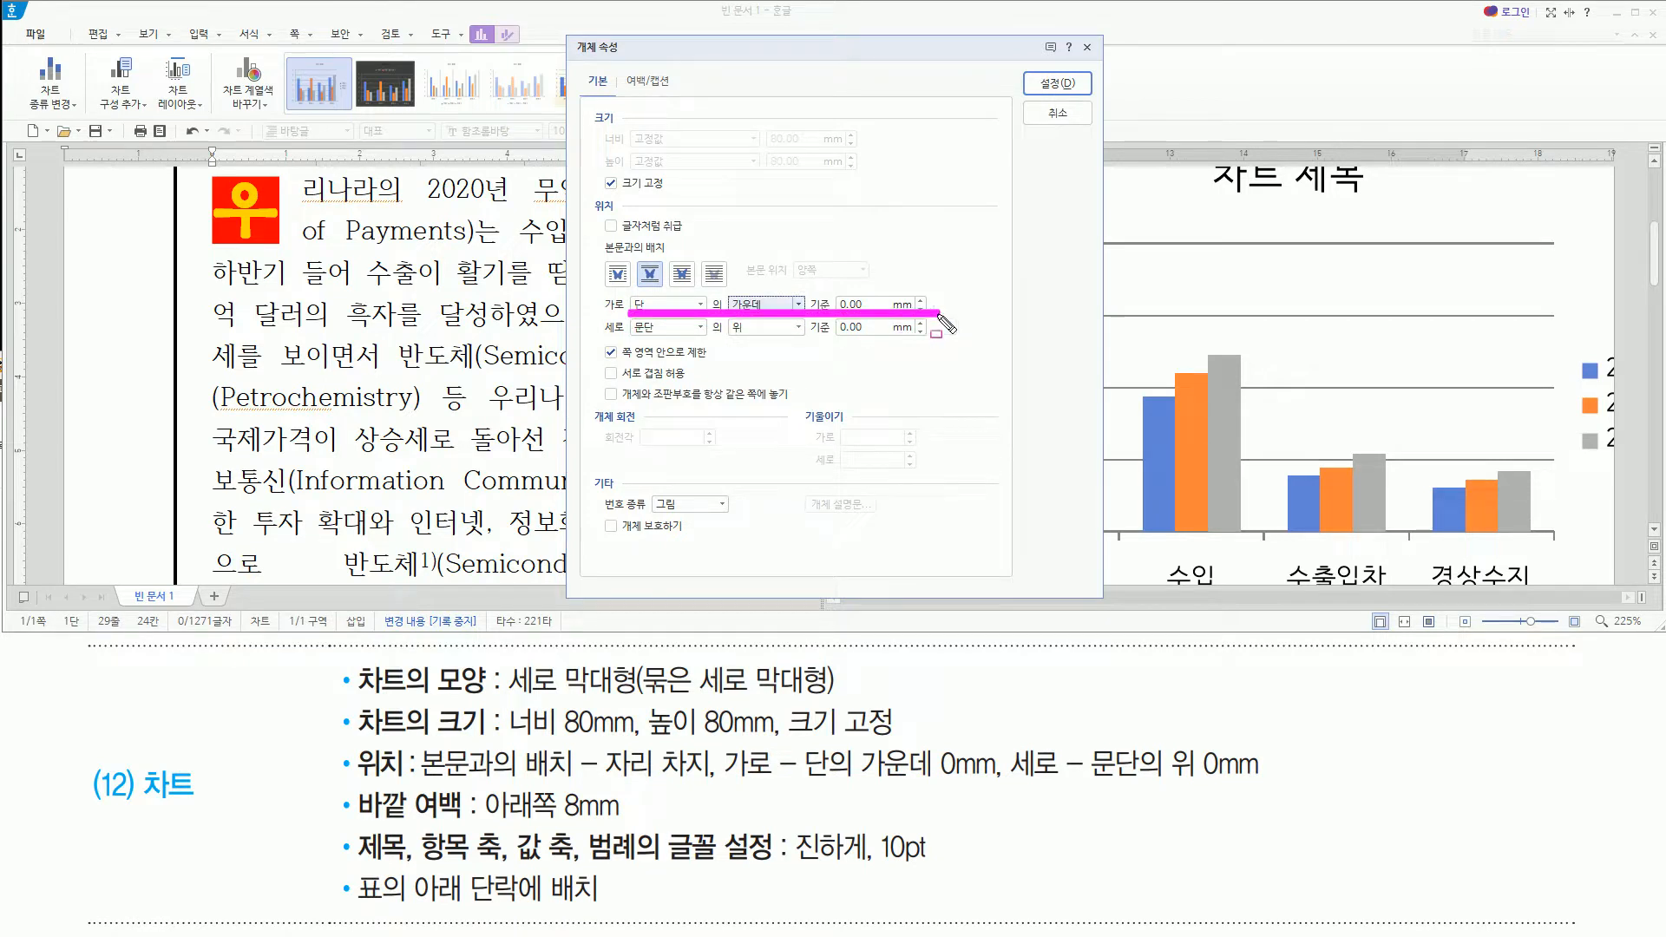
left_click_drag(1009, 785, 1285, 787)
left_click_drag(627, 343, 937, 343)
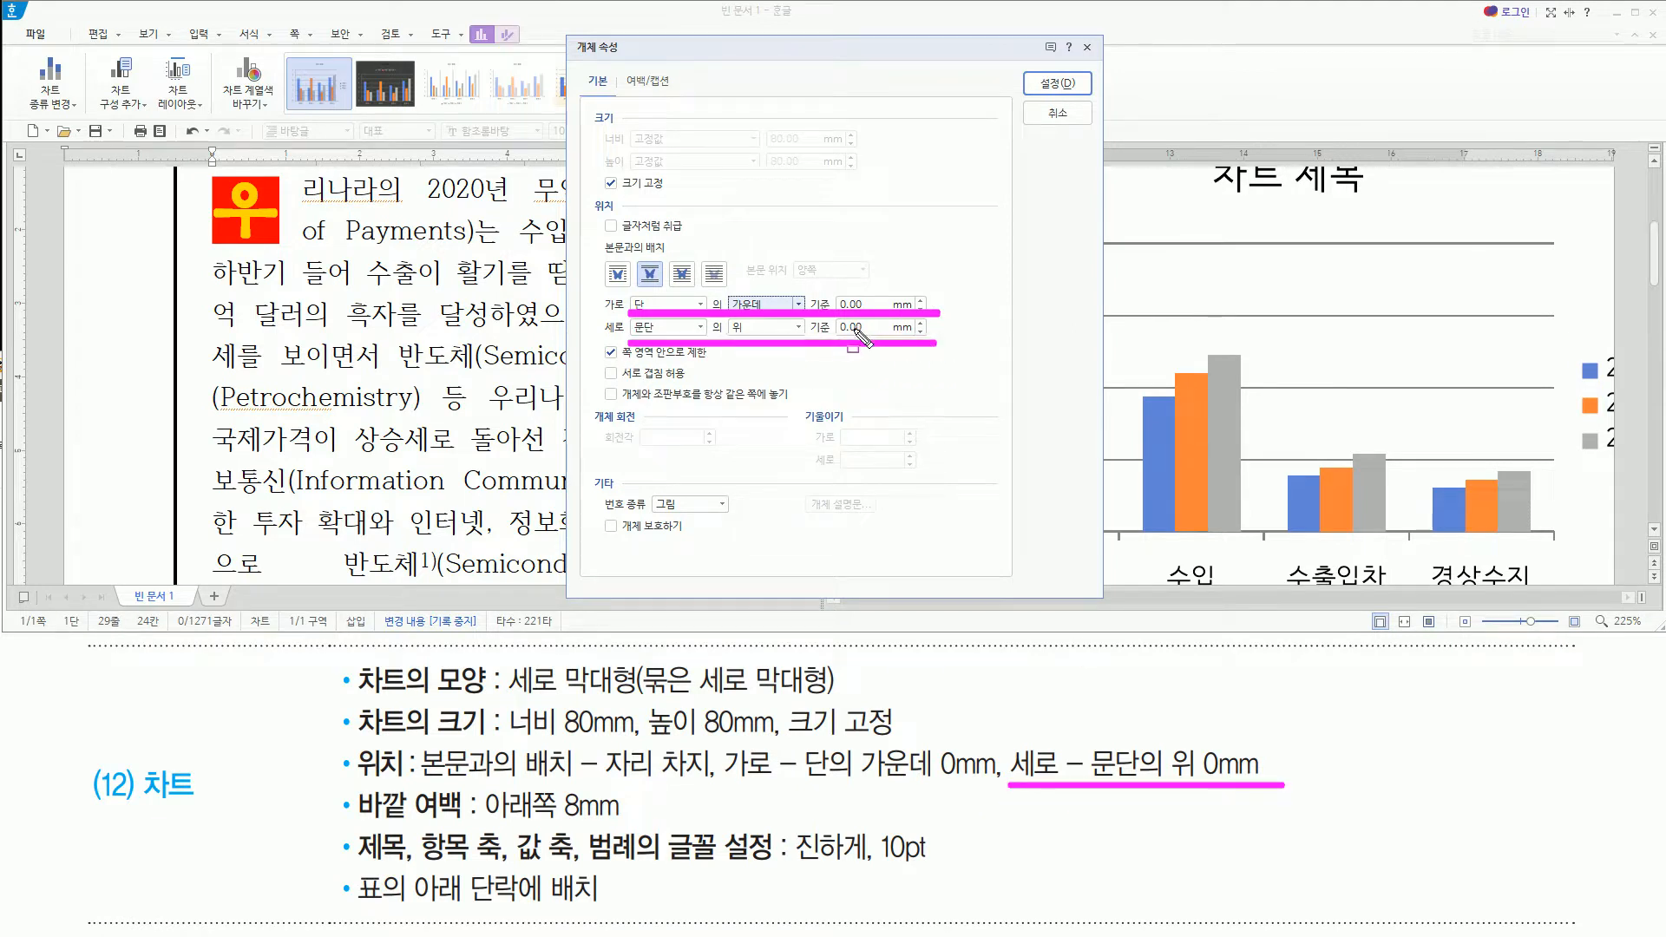
Set the chart's bottom outer margin (바깥 여백 아래쪽) to 8 mm and apply the object properties
left_click_drag(350, 784, 639, 828)
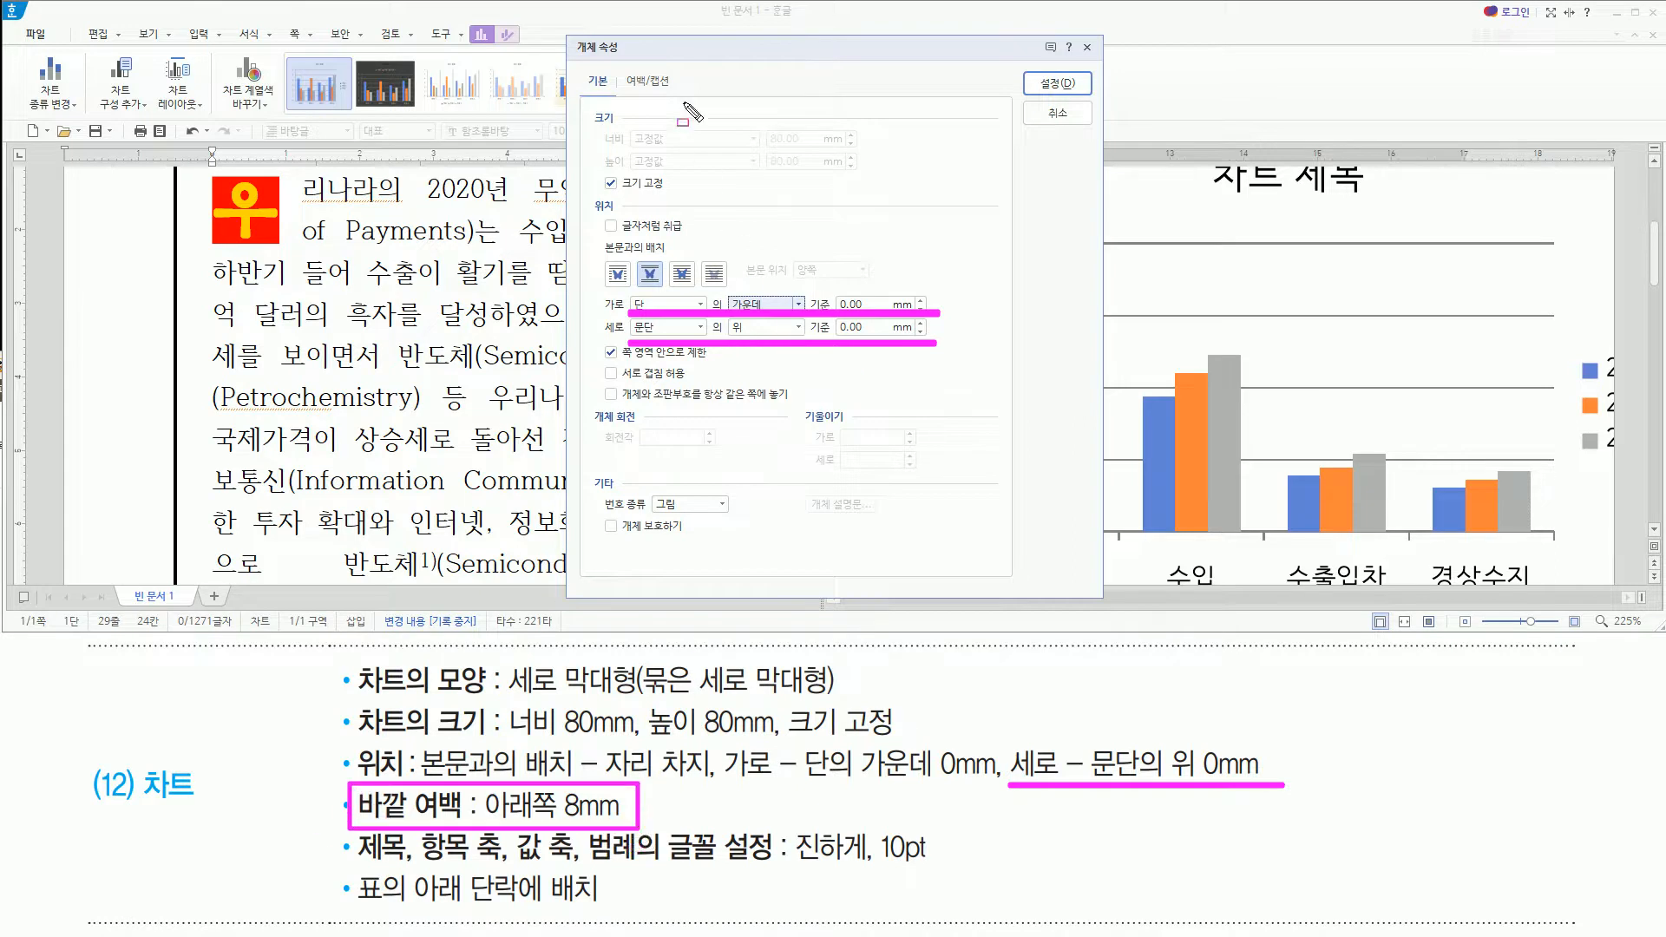
left_click_drag(619, 62, 687, 101)
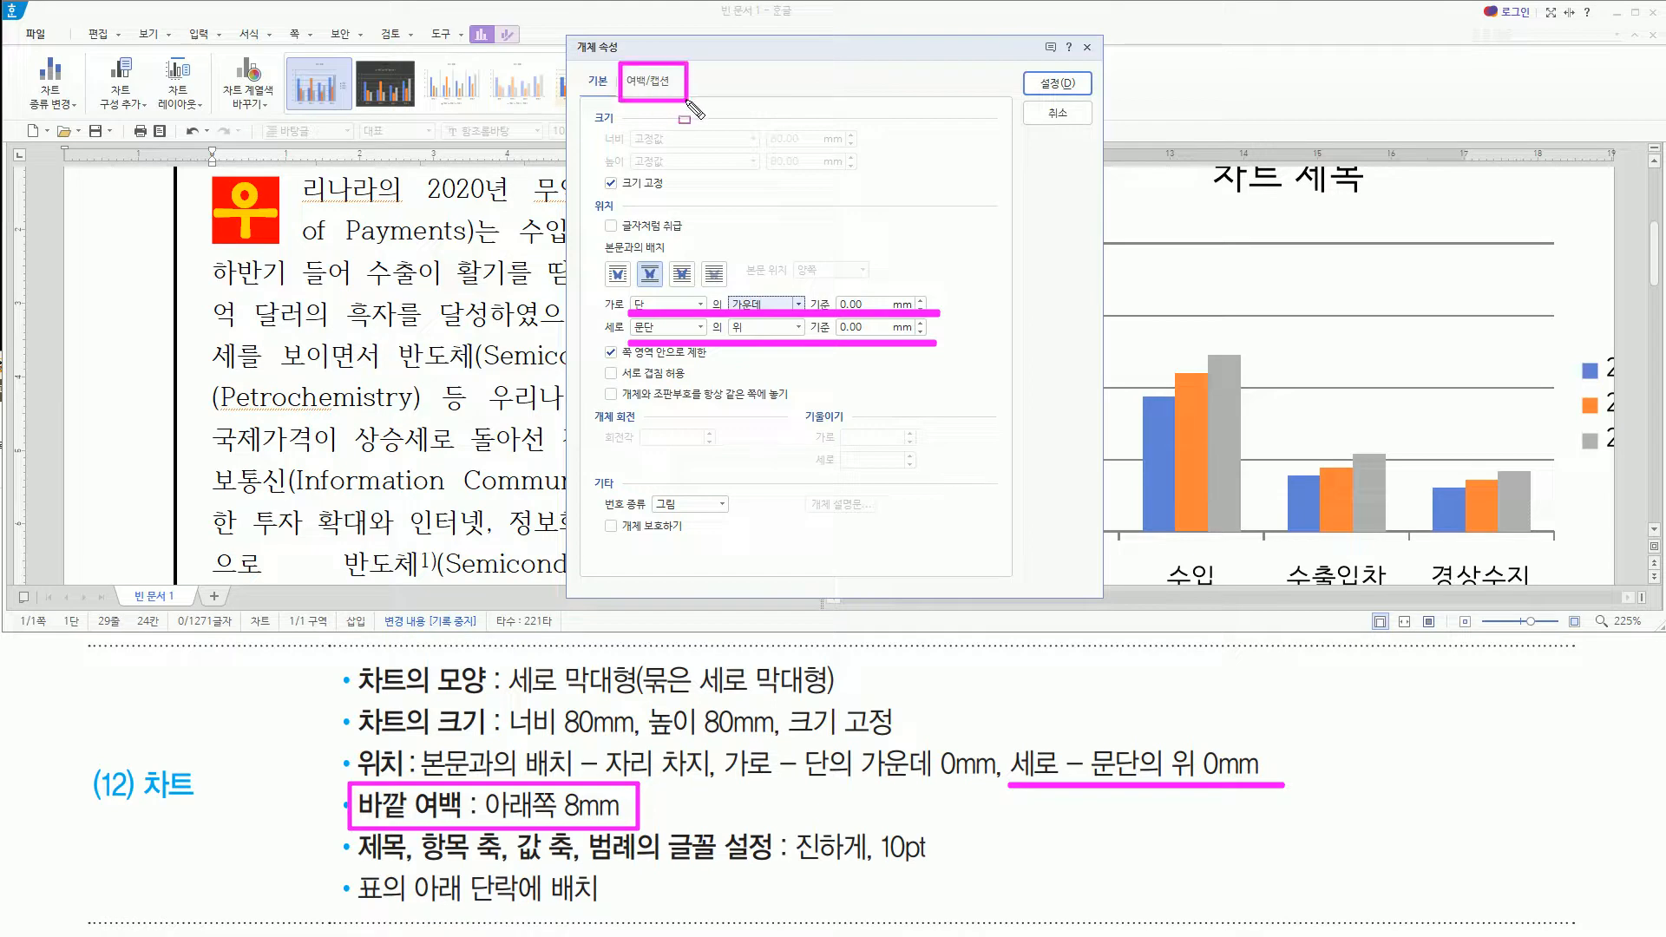
left_click(653, 82)
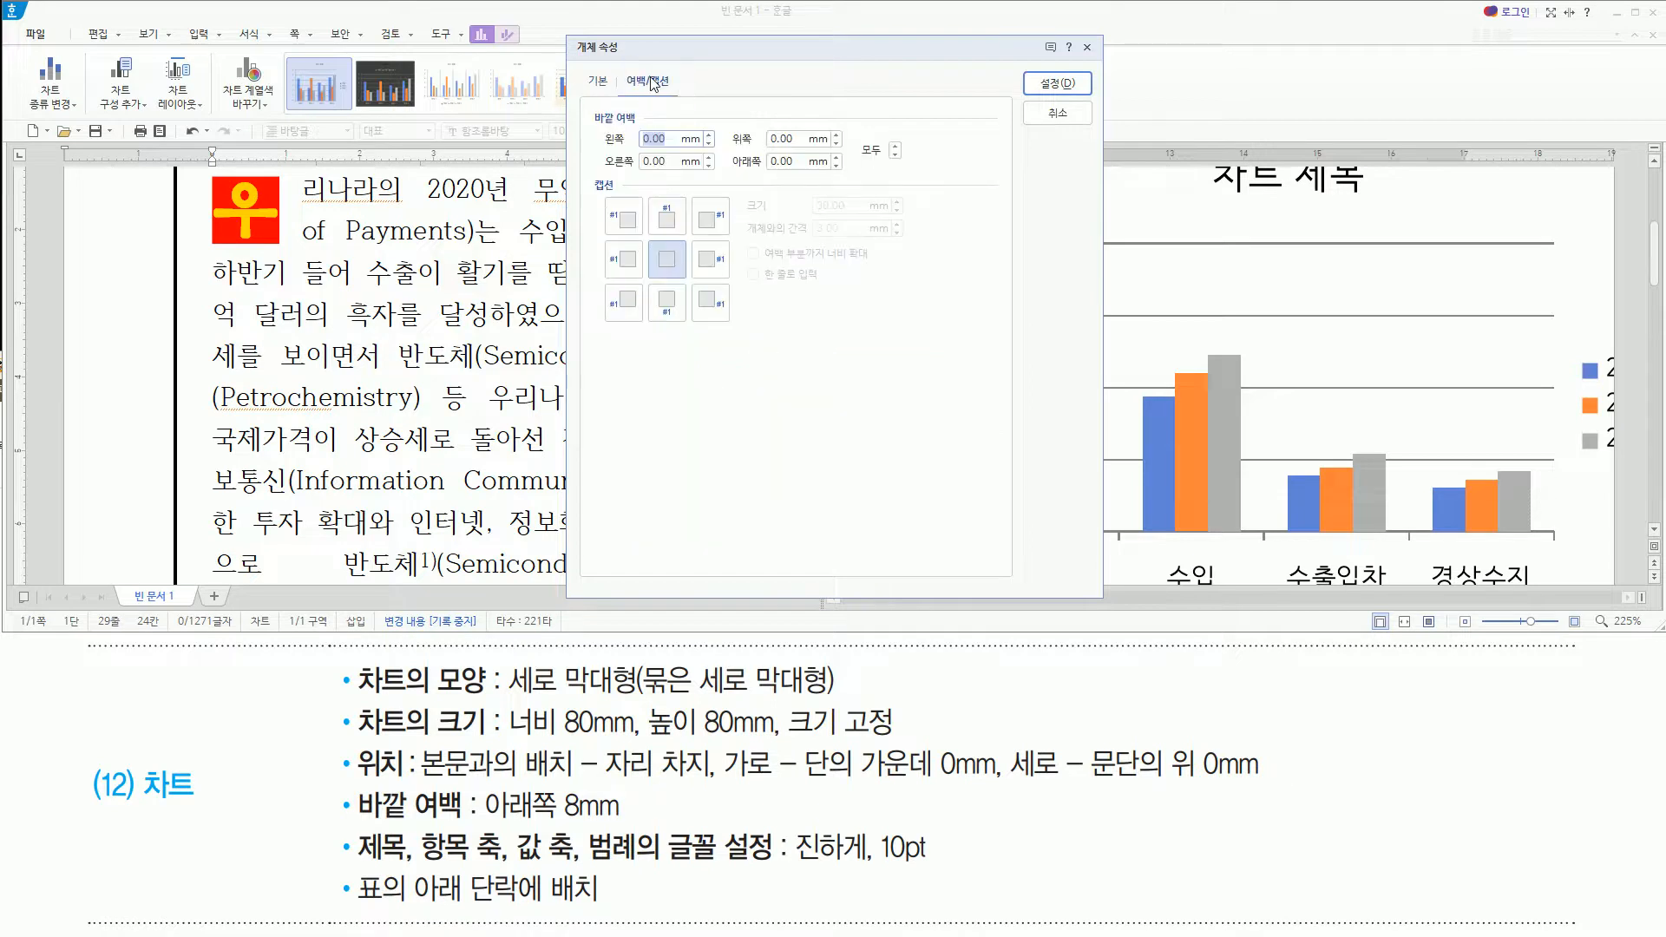
mouse_move(584, 101)
left_mouse_down()
mouse_move(653, 129)
mouse_move(673, 165)
mouse_move(918, 179)
left_mouse_up()
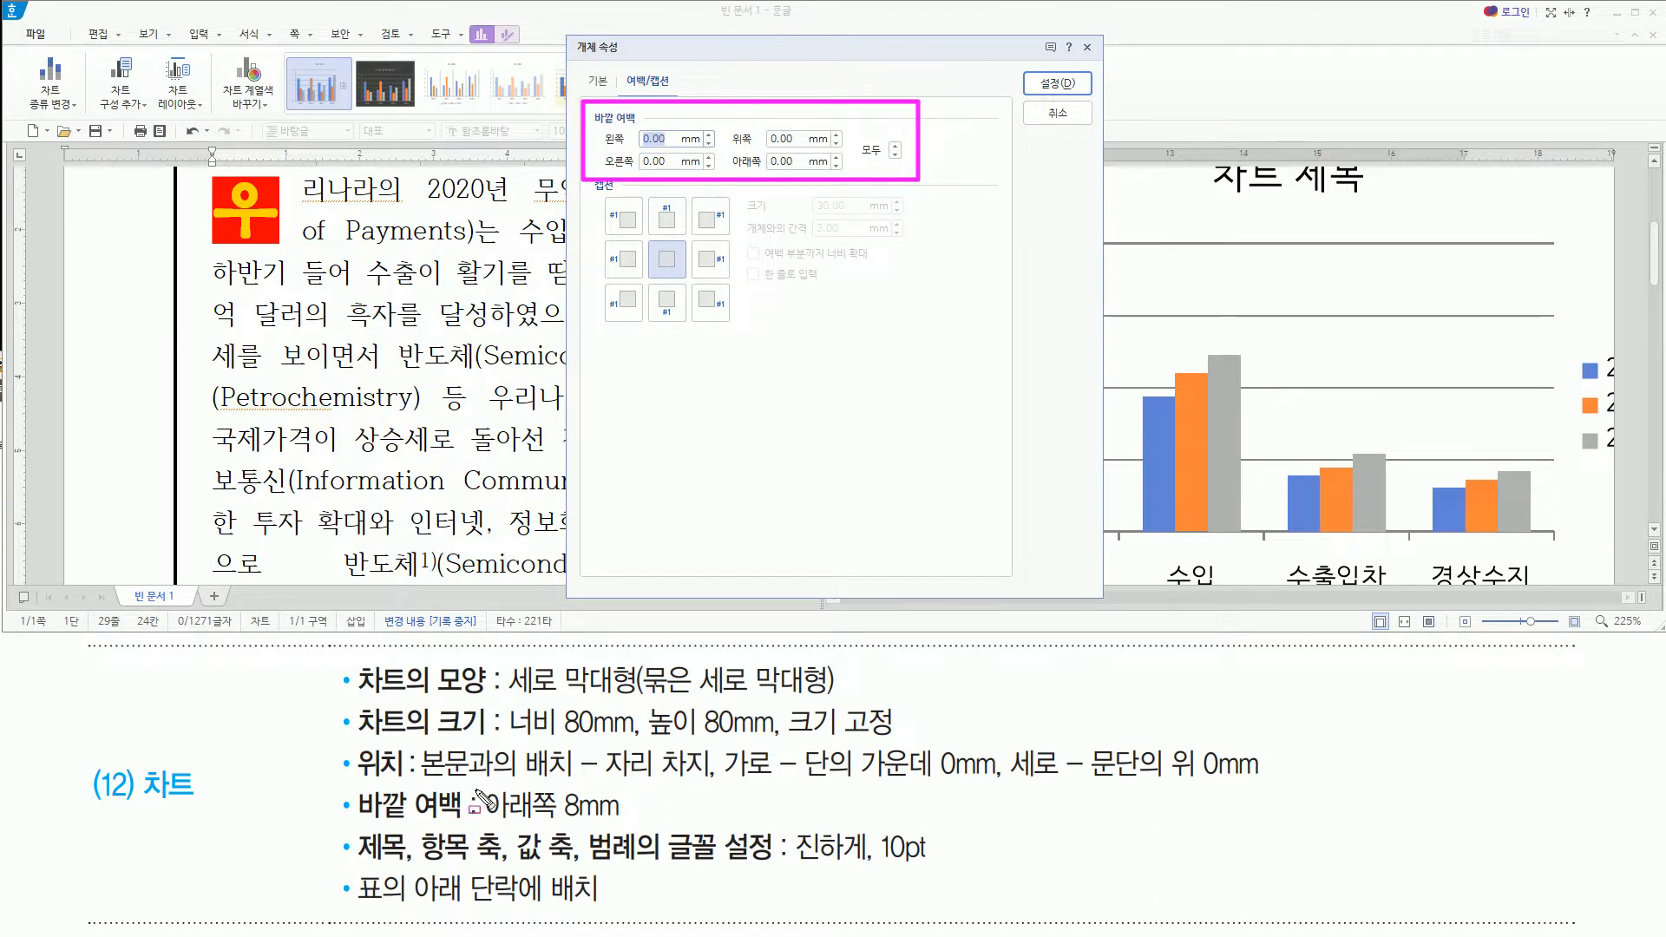
mouse_move(482, 780)
left_mouse_down()
mouse_move(489, 807)
mouse_move(643, 825)
left_mouse_up()
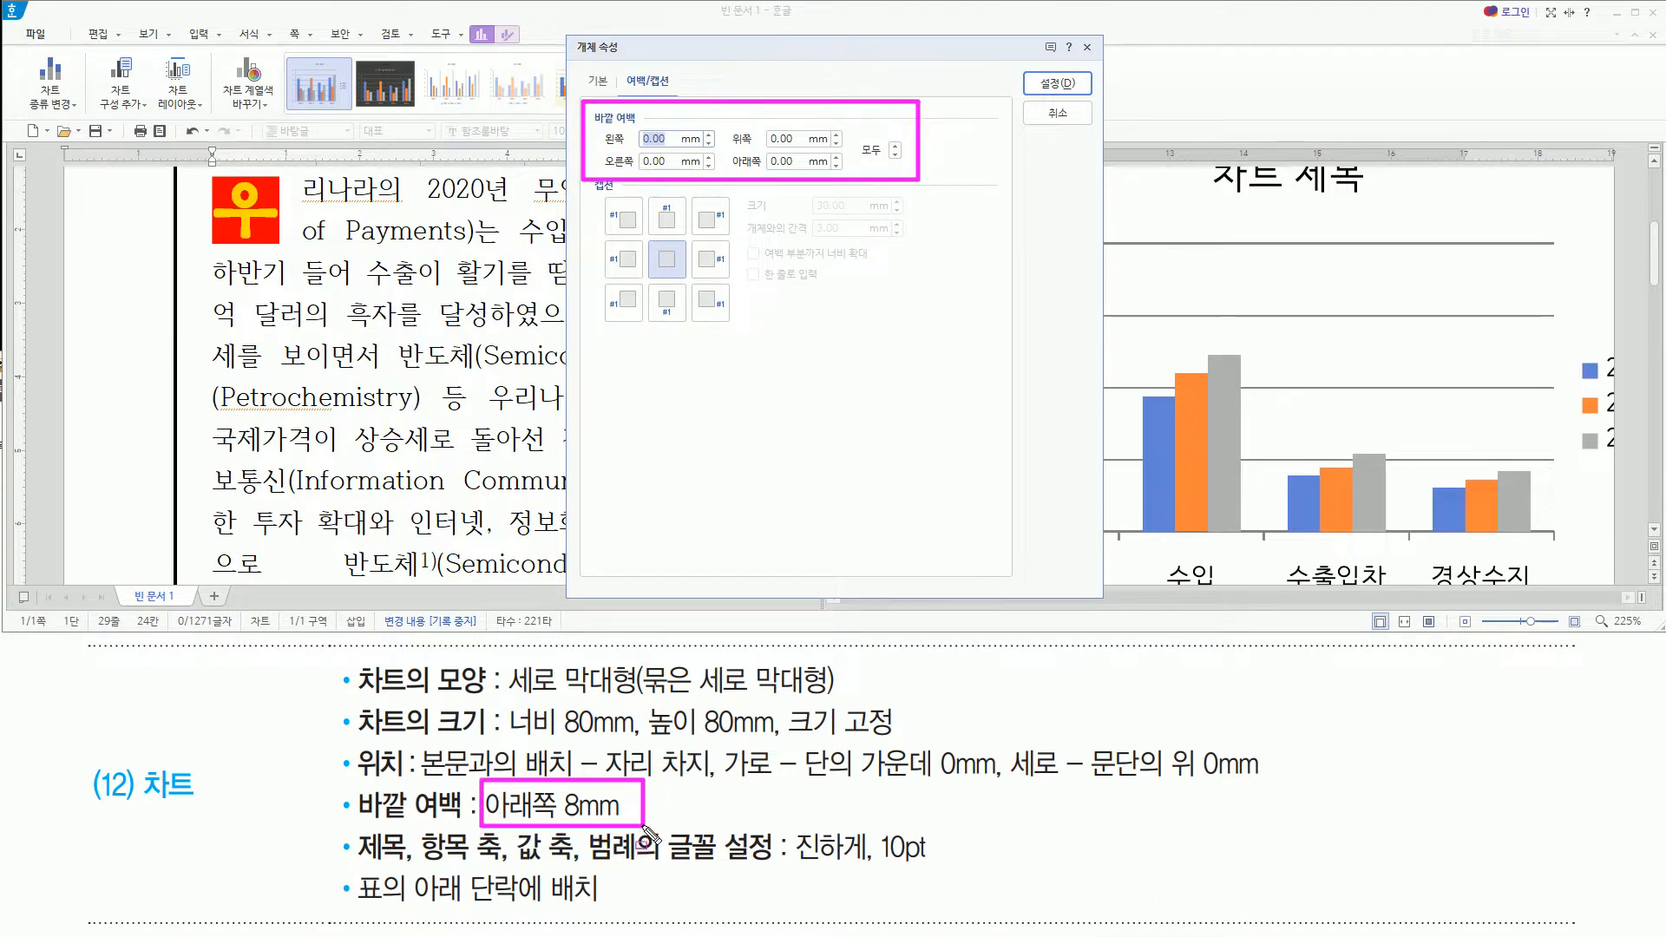
key("Escape")
left_click(795, 165)
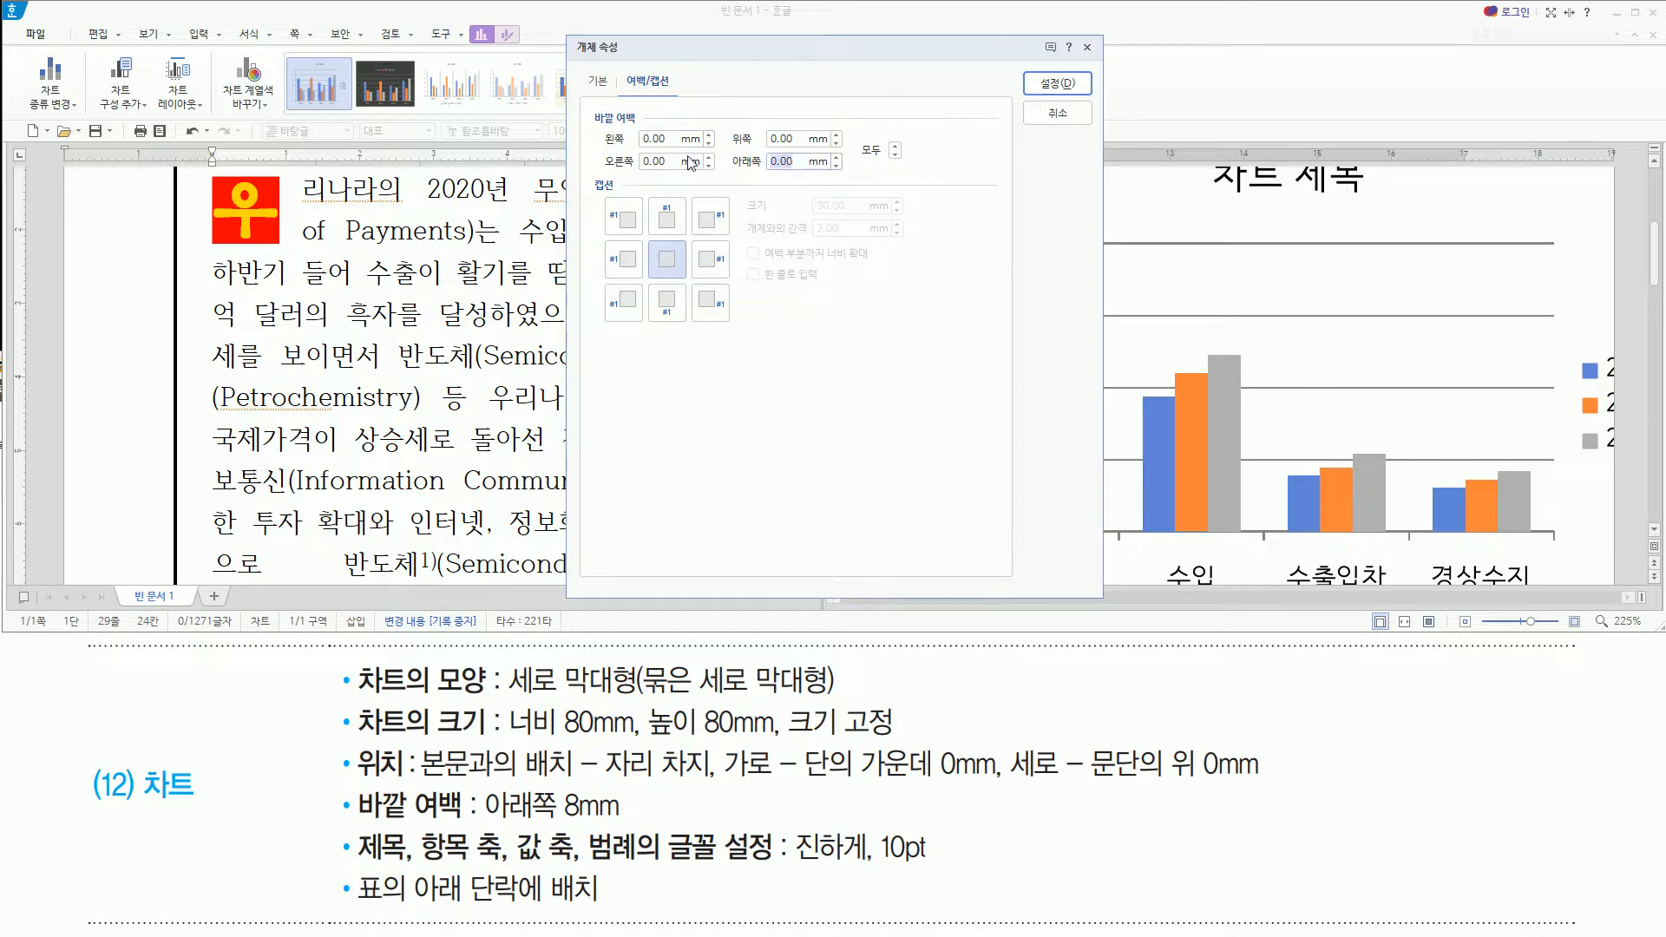
type("8")
left_click(1051, 87)
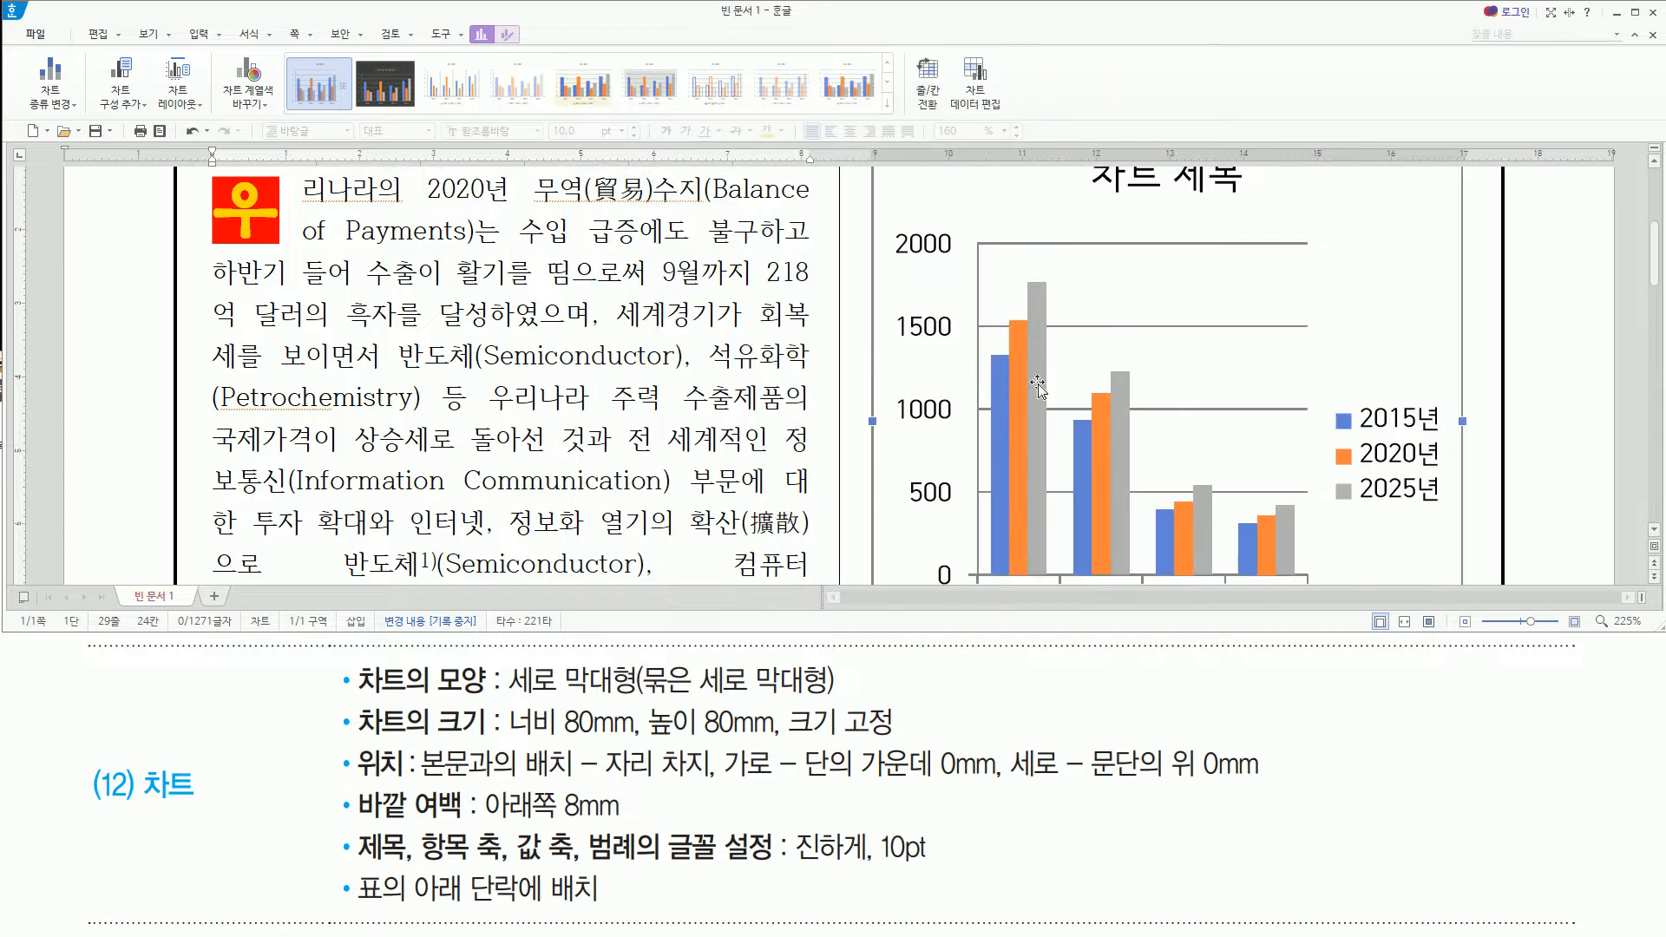
scroll(1237, 392, "up", 5)
scroll(1236, 392, "down", 5)
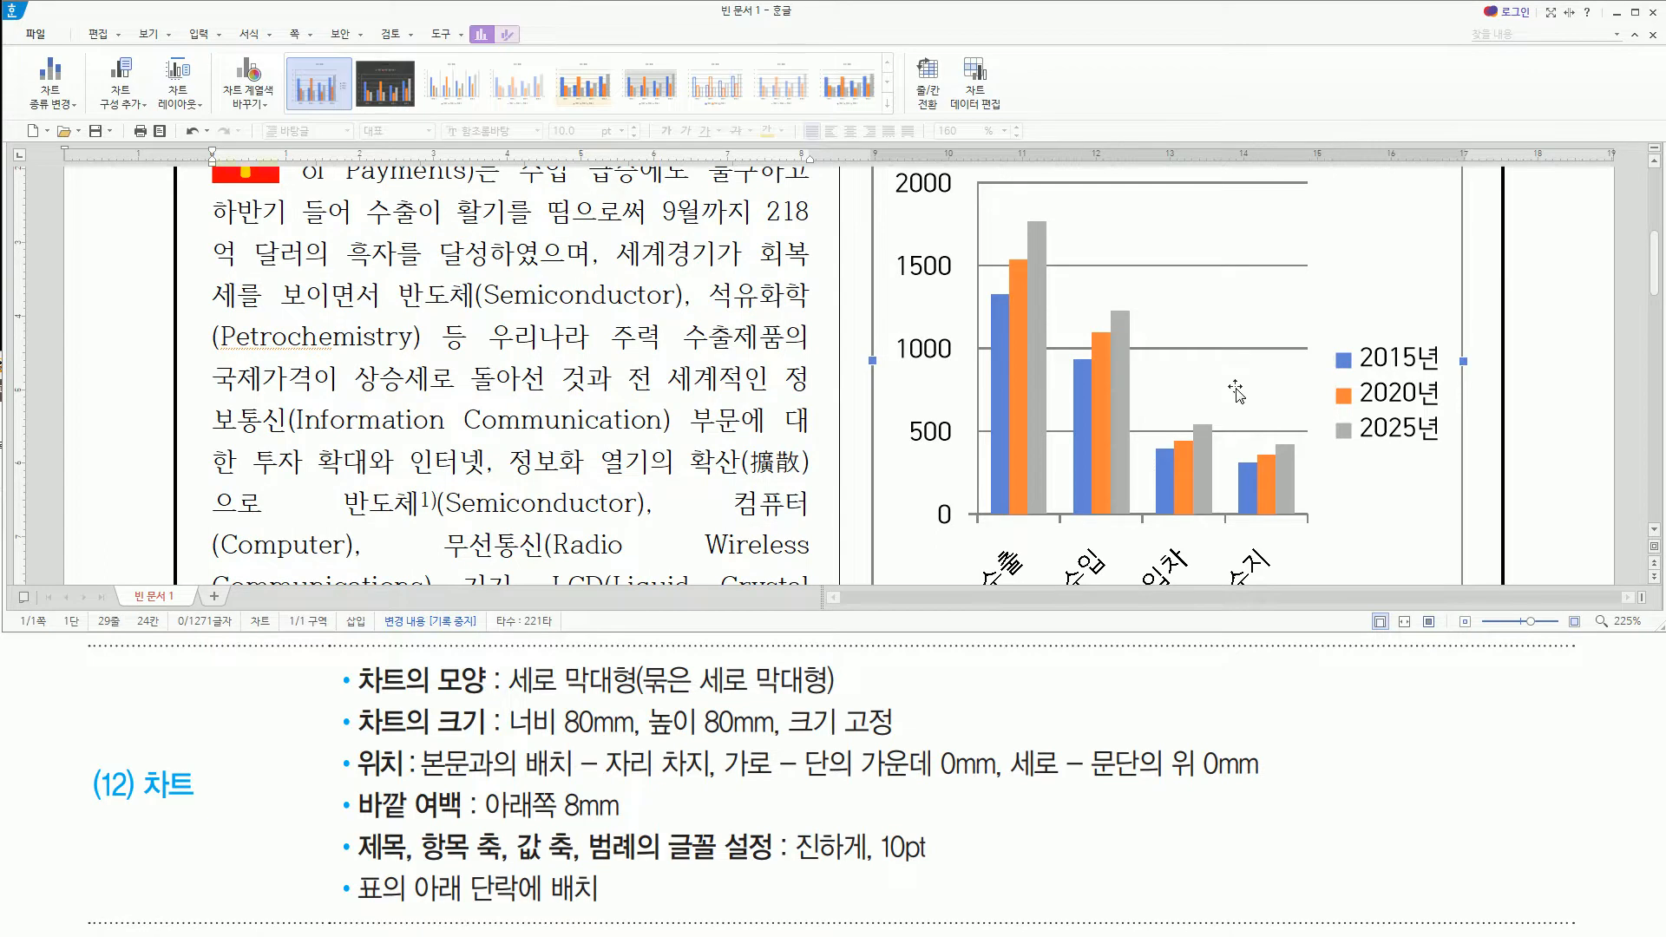
mouse_move(353, 821)
left_mouse_down()
mouse_move(371, 846)
mouse_move(549, 894)
mouse_move(572, 871)
mouse_move(936, 872)
left_mouse_up()
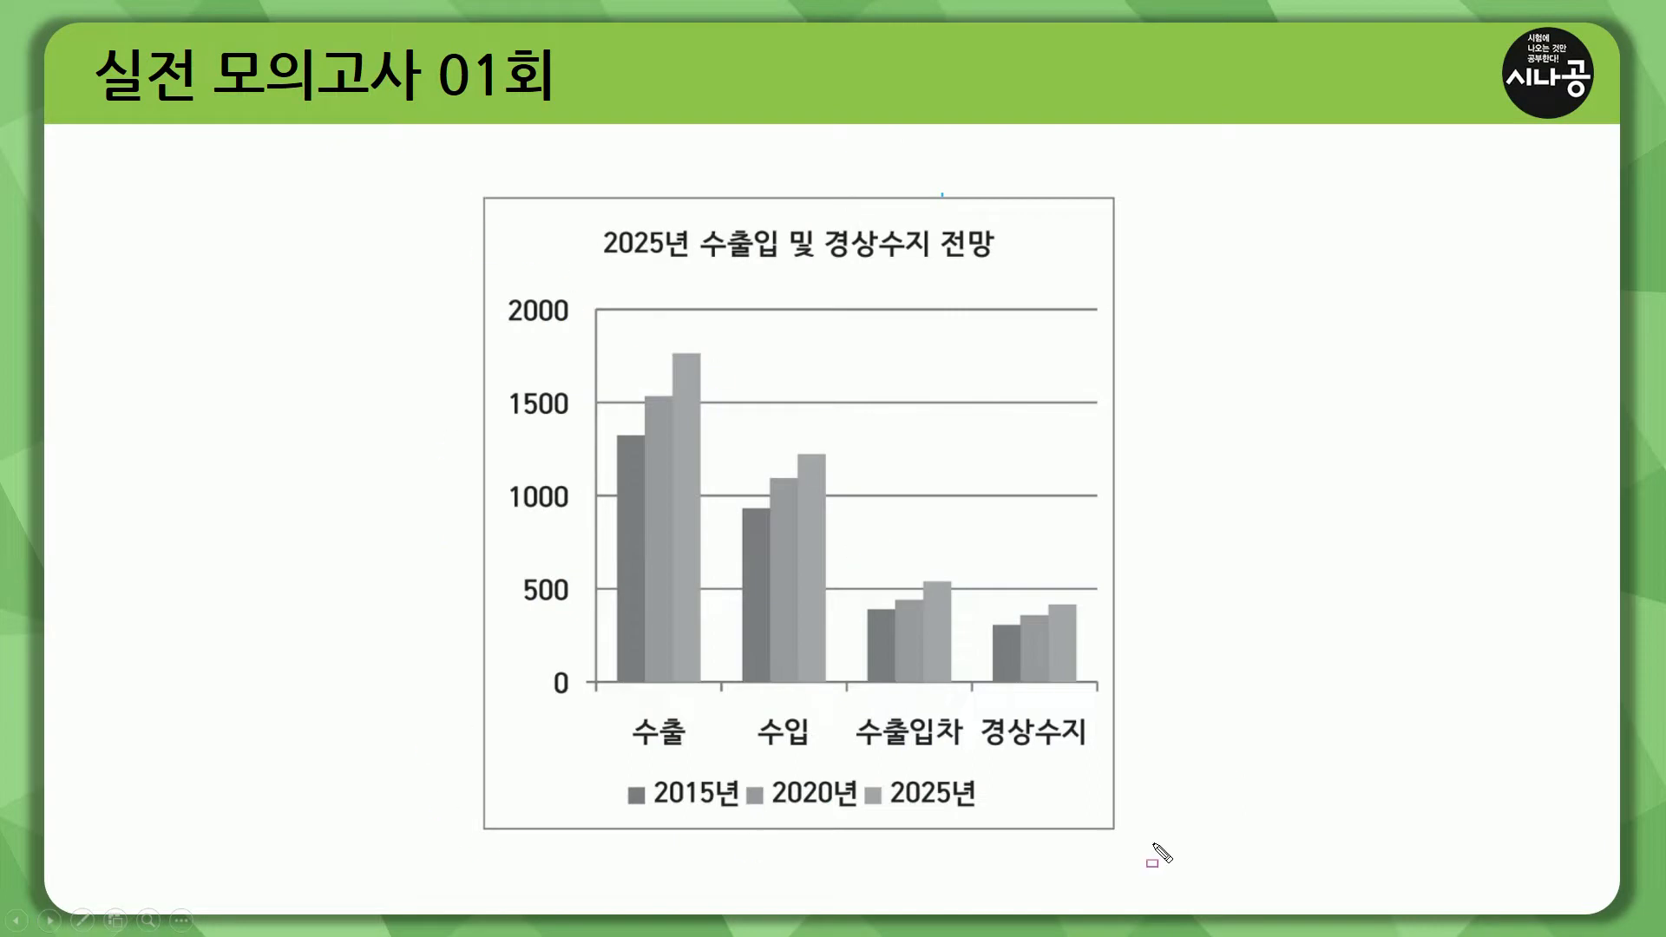
left_click_drag(593, 215, 1010, 267)
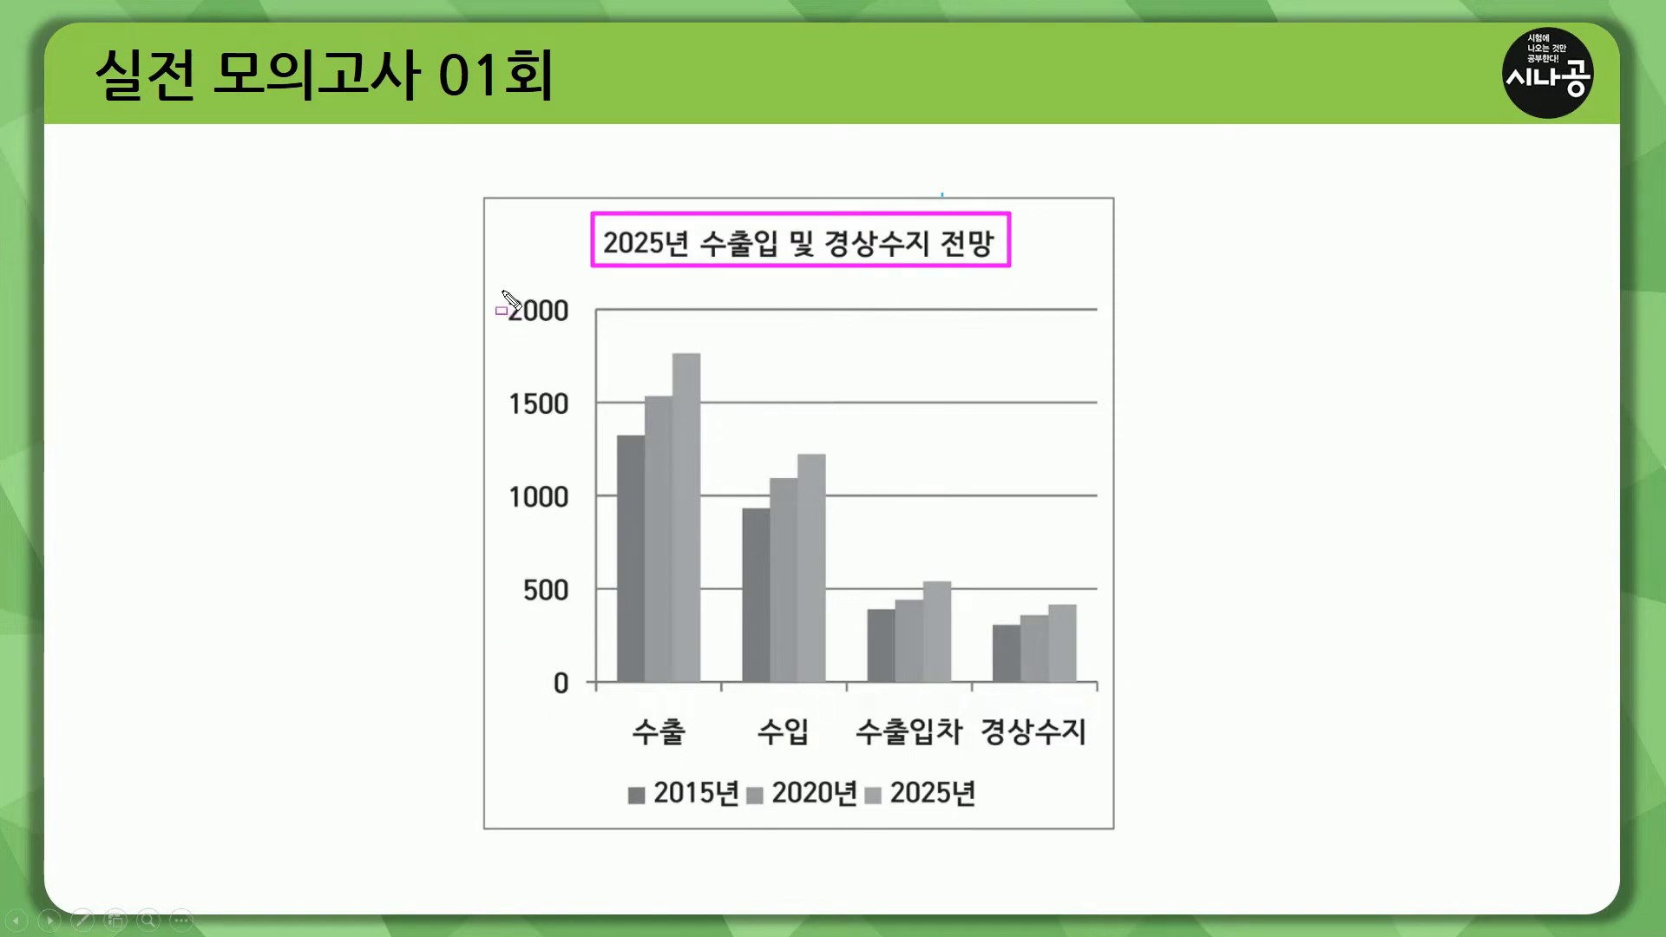
left_click_drag(499, 283, 583, 710)
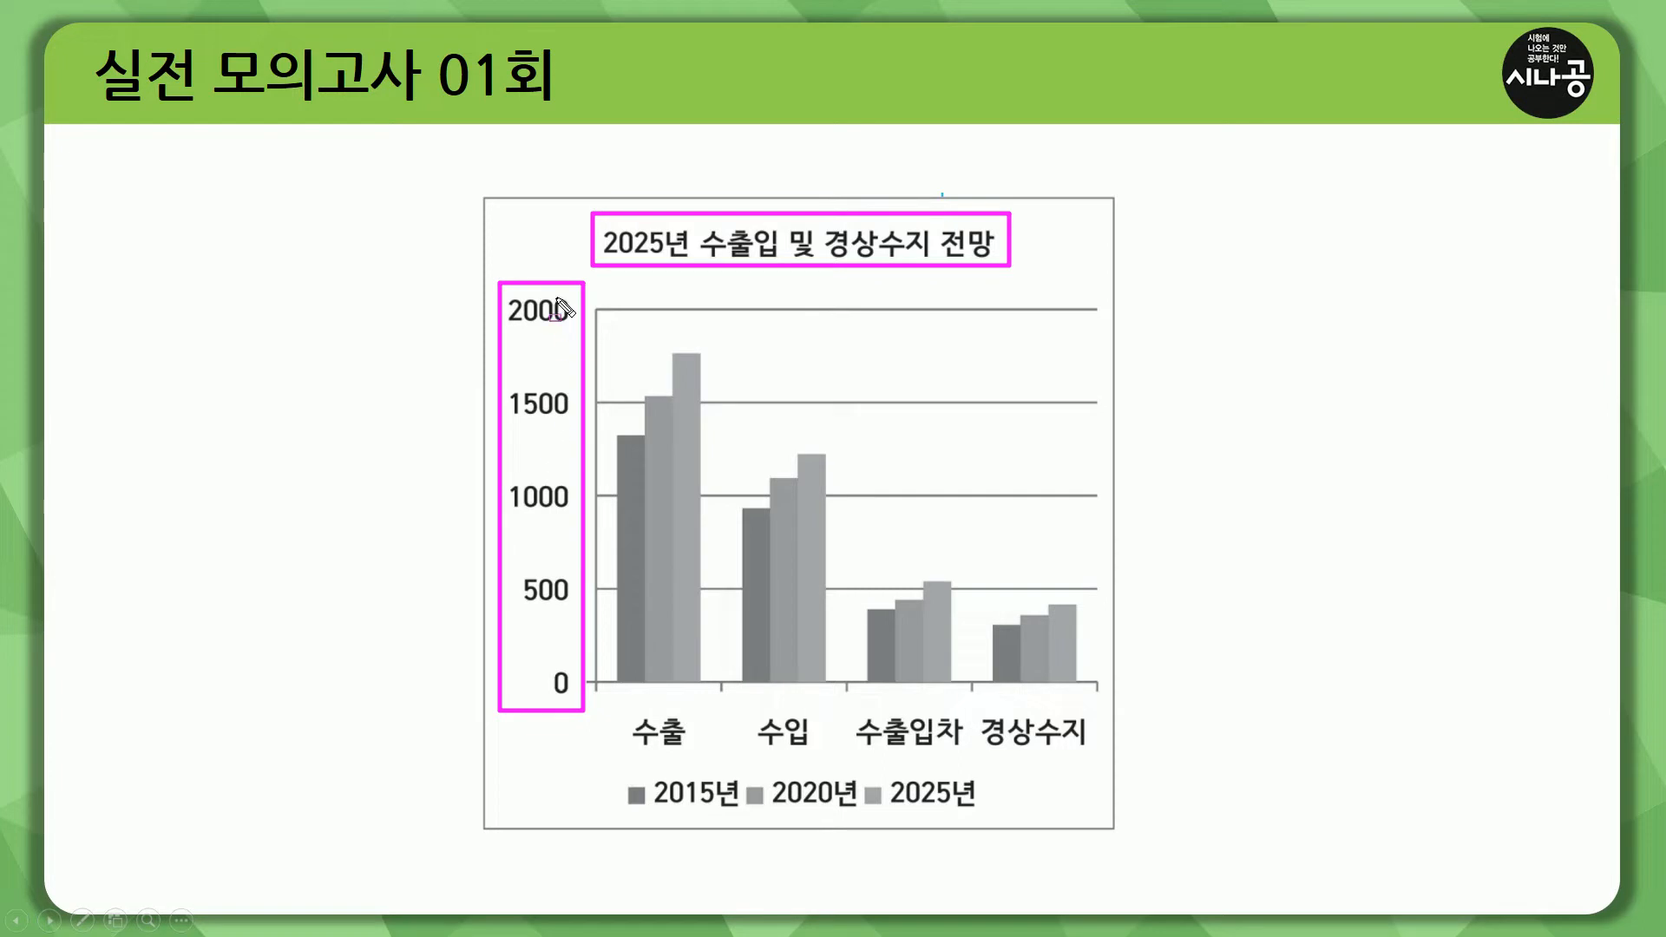
left_click_drag(603, 765, 995, 822)
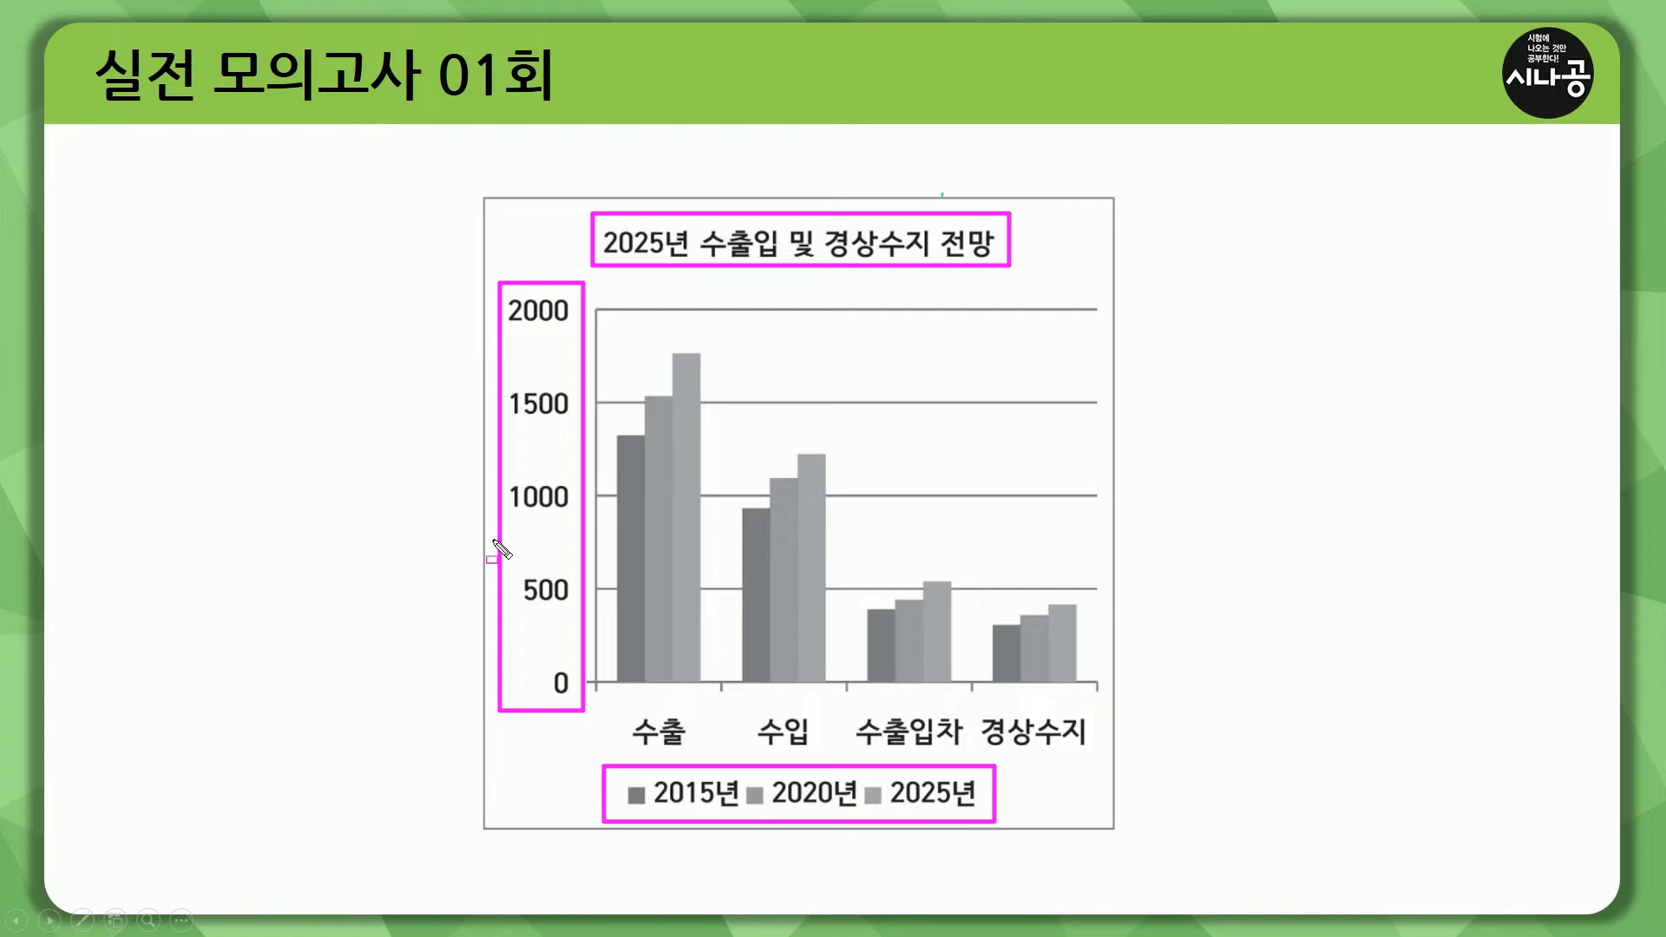
key("e")
key("Escape")
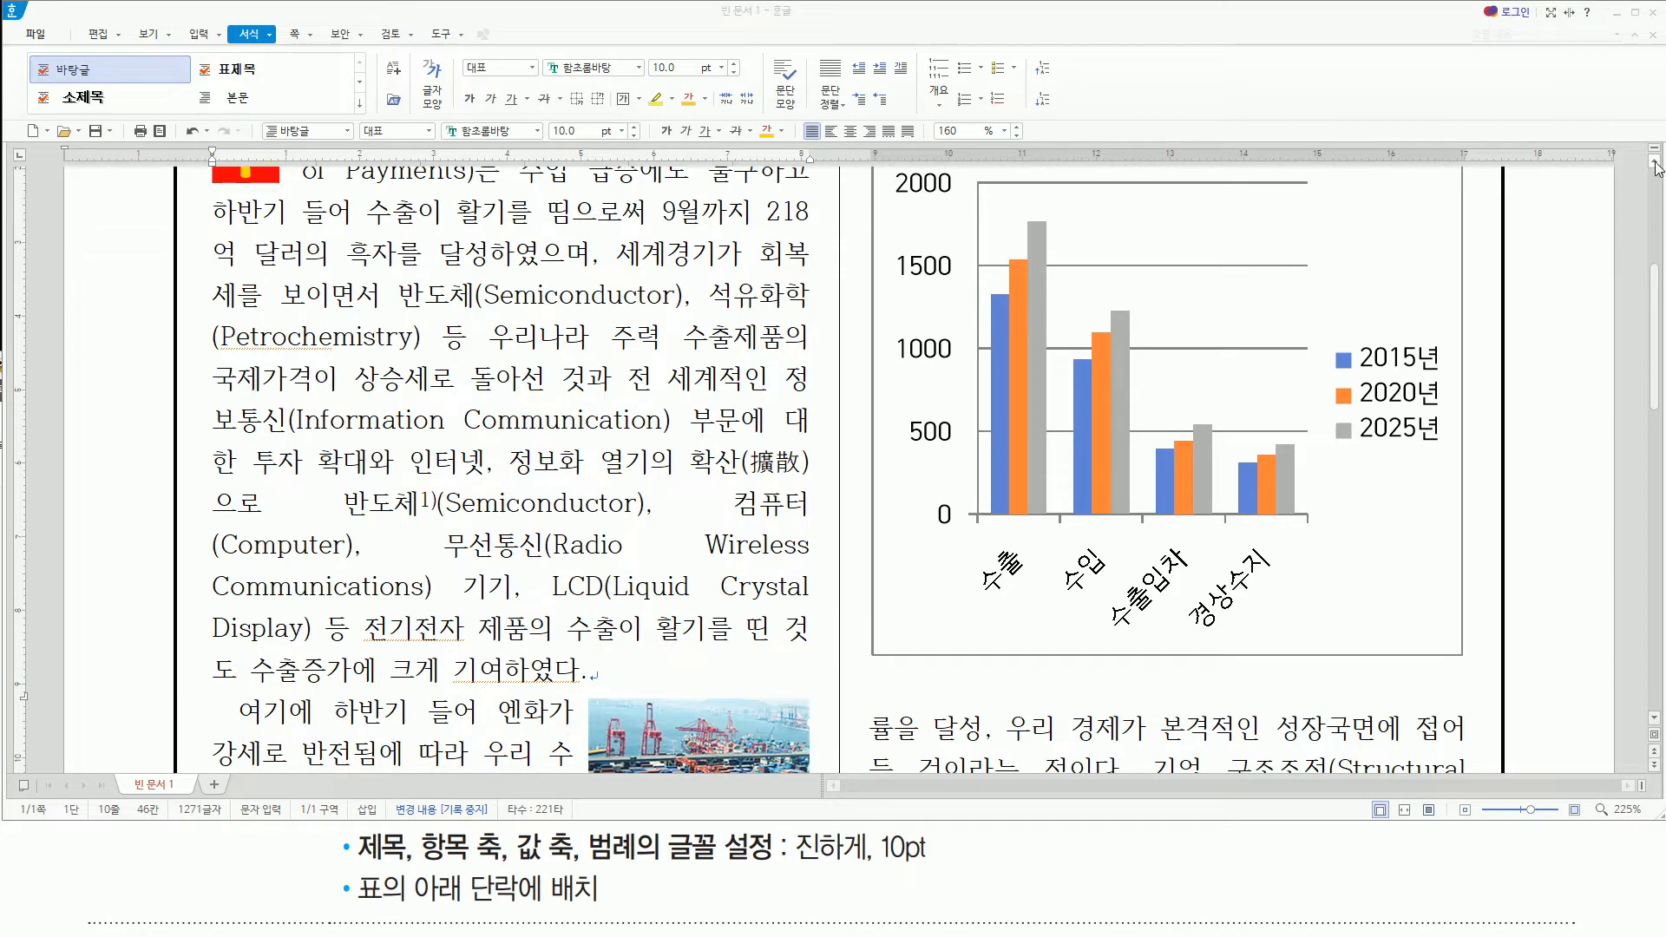
Replace the chart's placeholder title with "2025년 수출입 및 경상수지 전망"
left_click(1654, 162)
left_click(1654, 162)
left_click(1654, 162)
left_click(1144, 235)
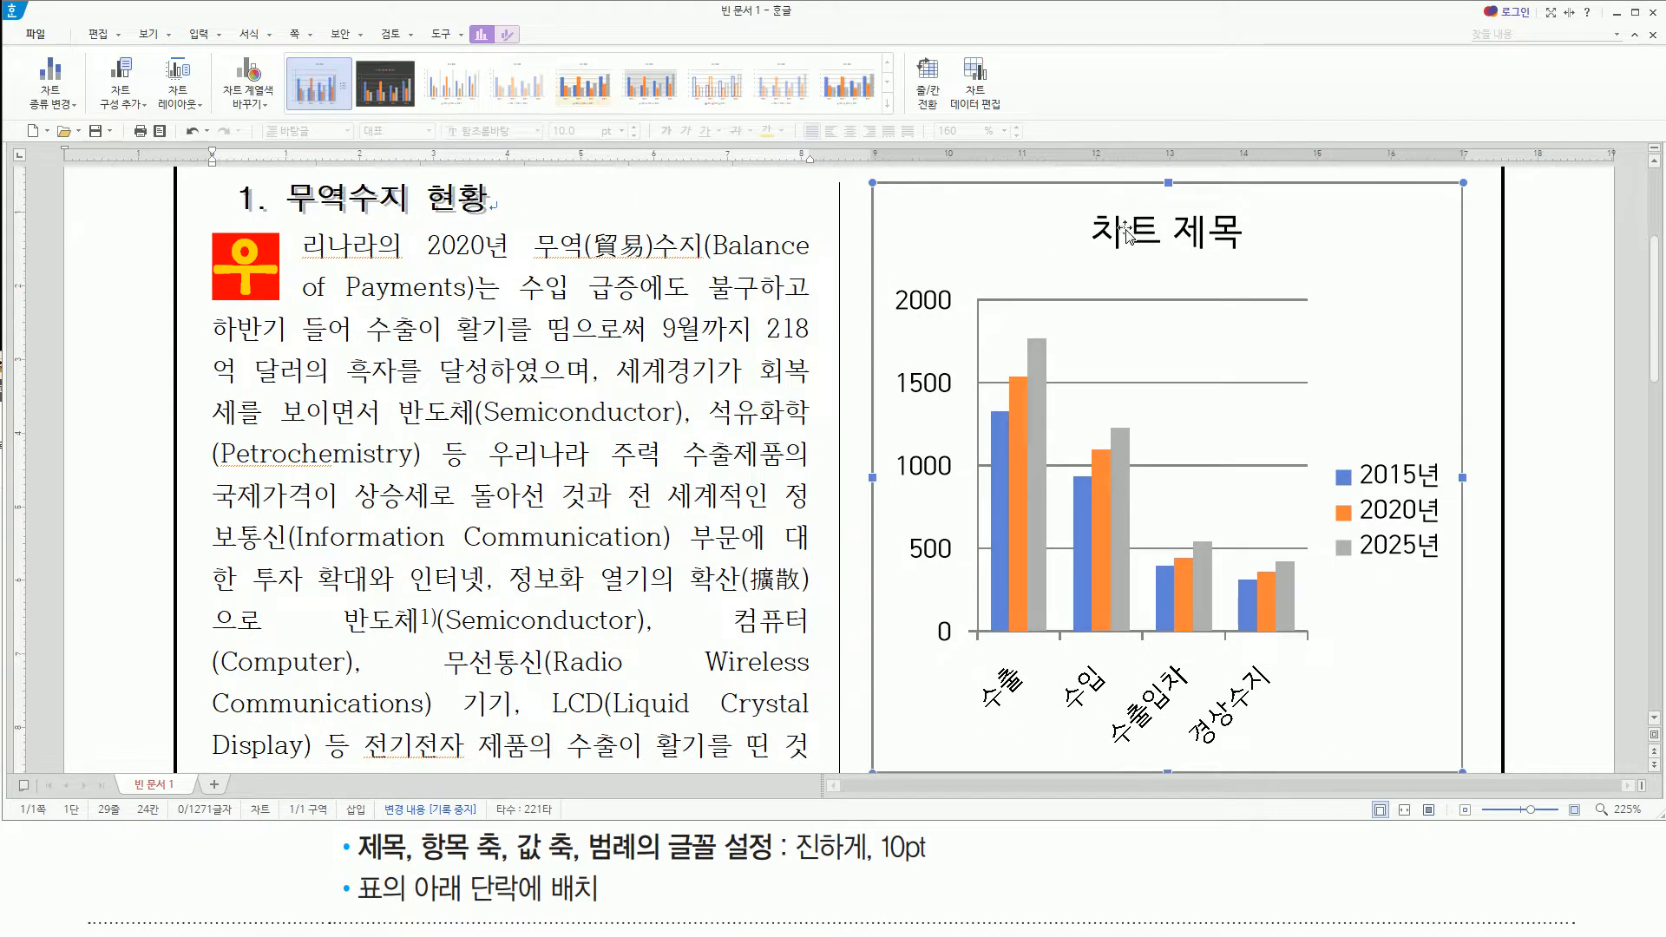
left_click(1125, 231)
right_click(1126, 233)
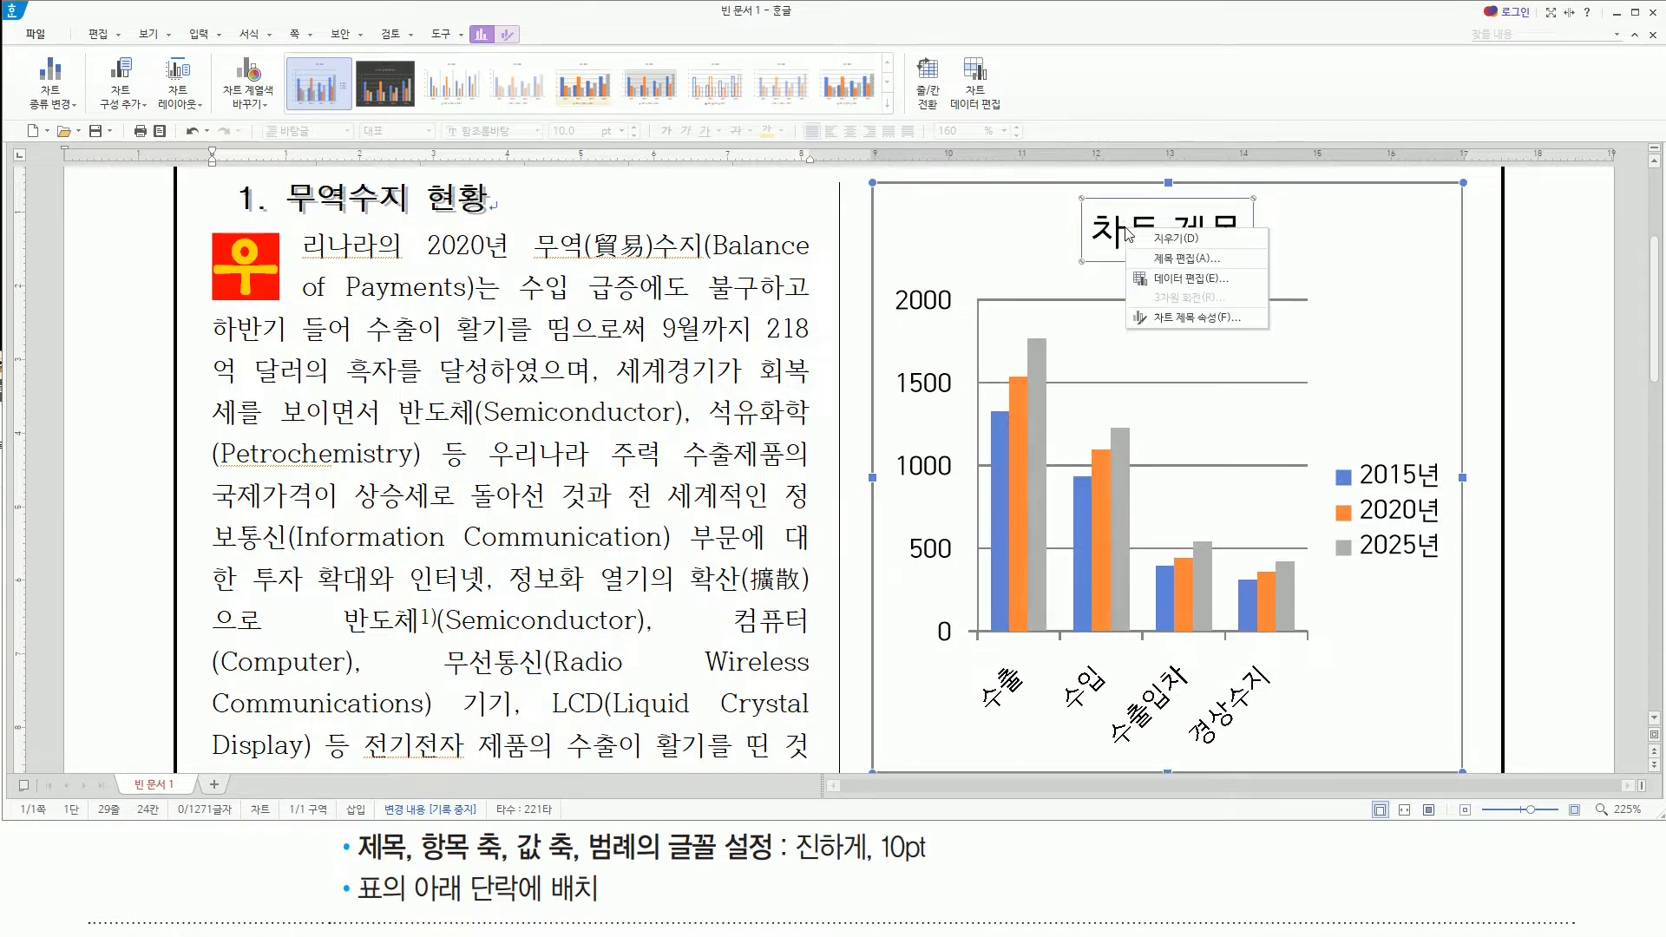
left_click(1212, 260)
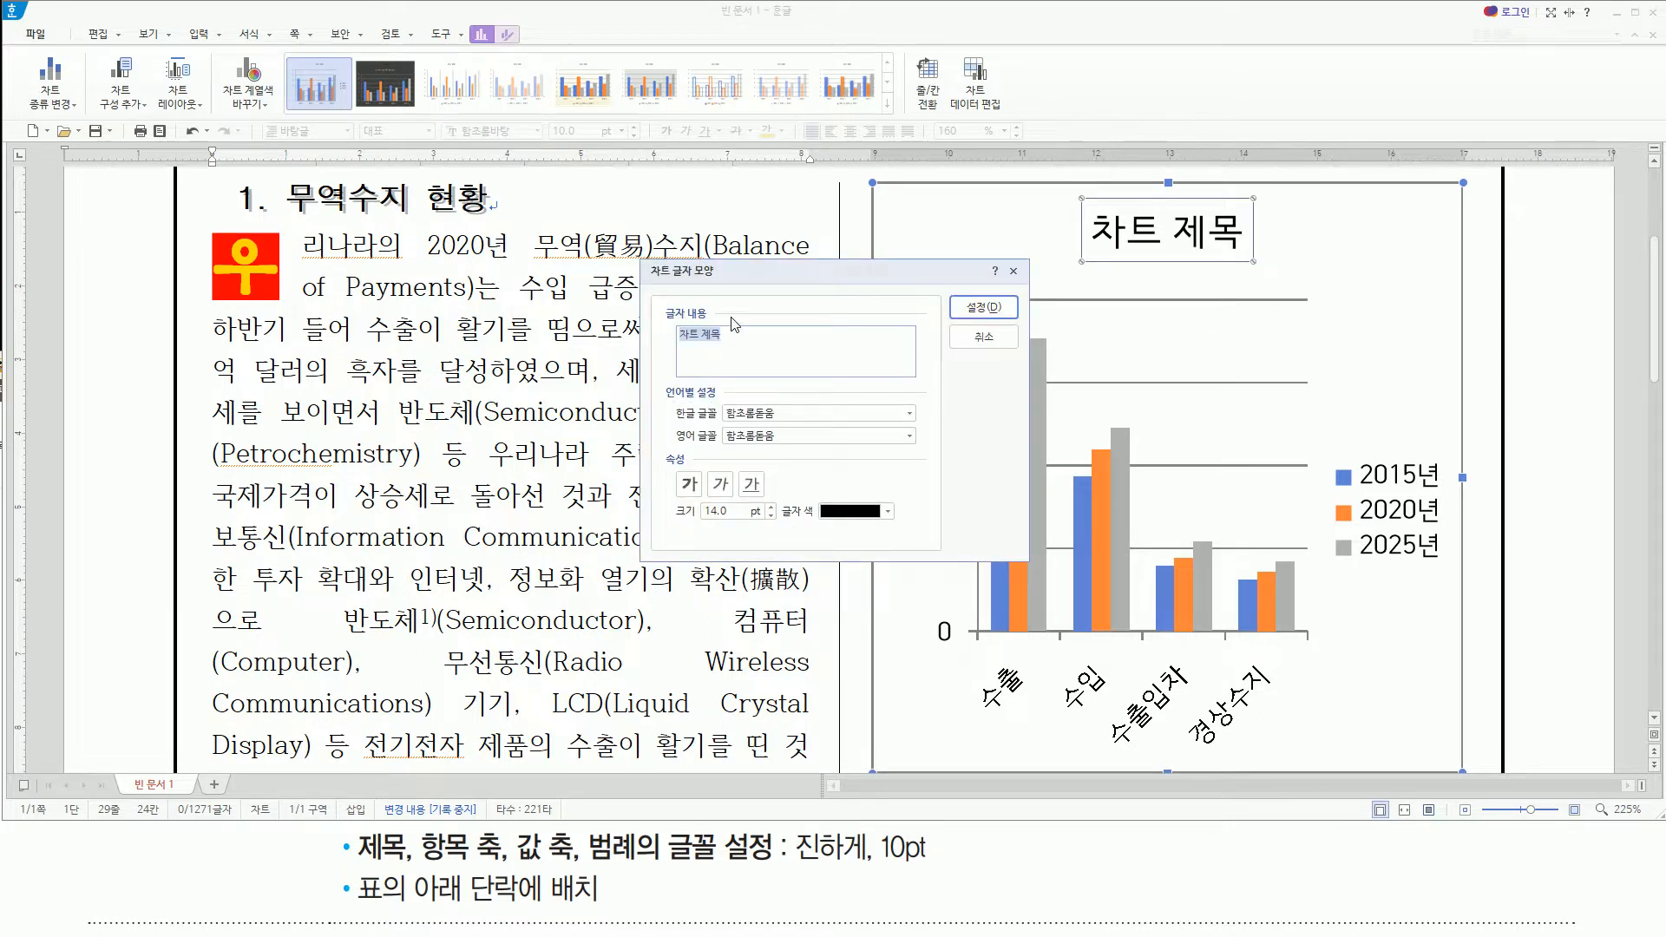
type("2")
type("ㅇ")
type("수지")
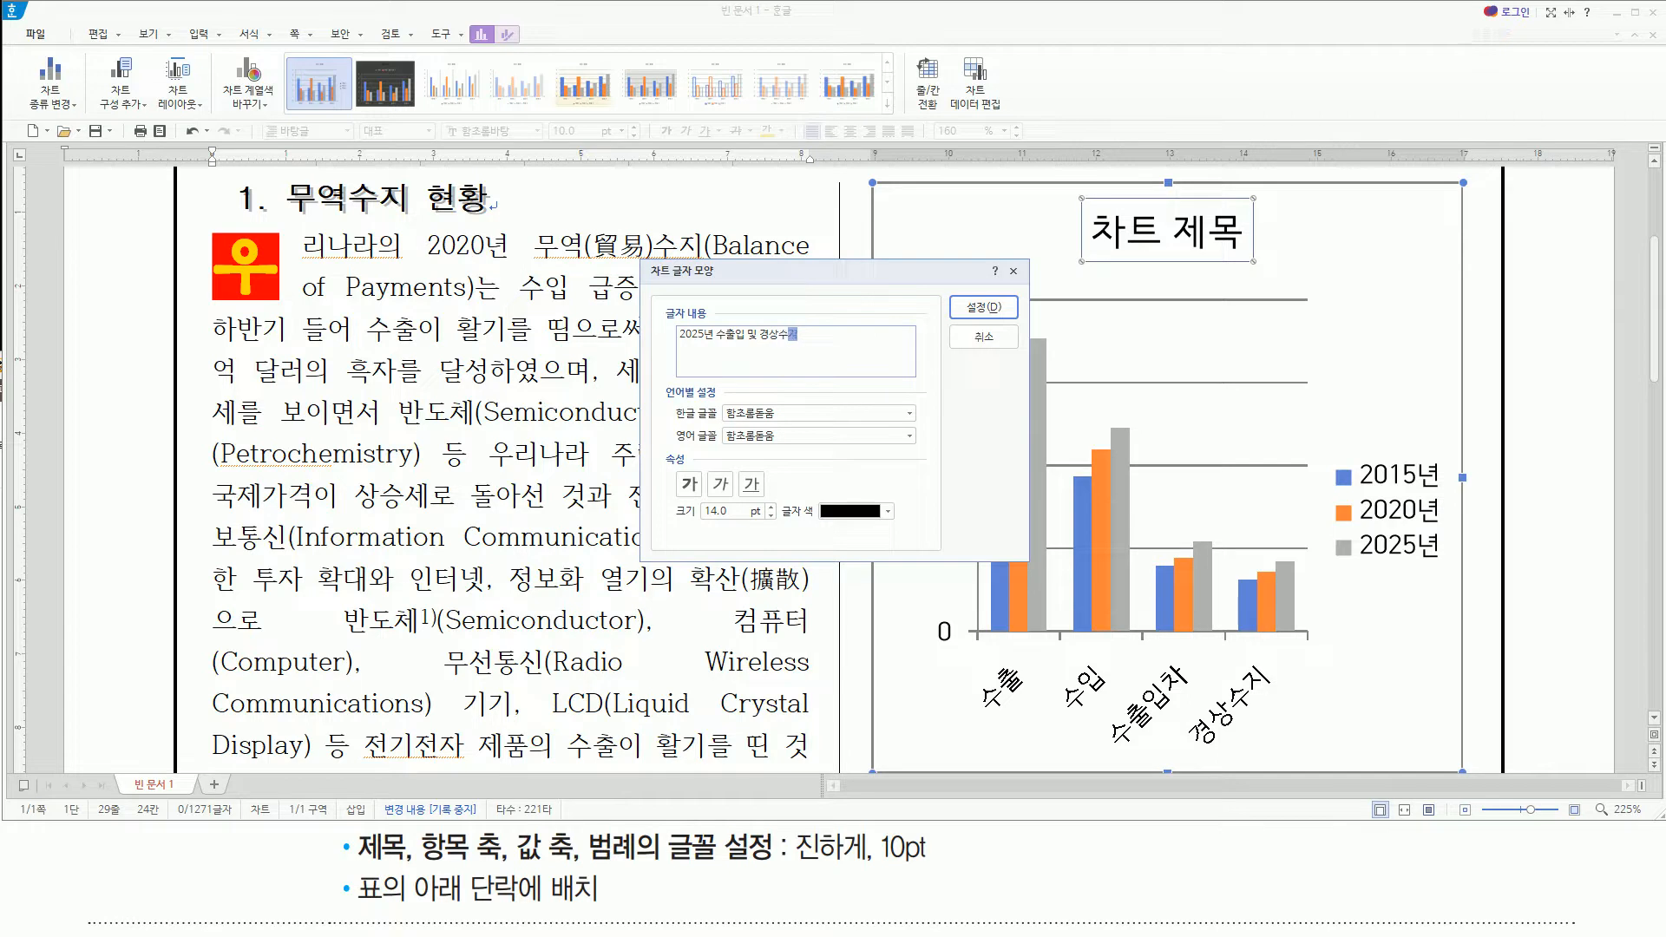
type(" 전마")
Make the chart title bold (진하게) at 10 pt and apply the title settings
left_click_drag(793, 869, 938, 872)
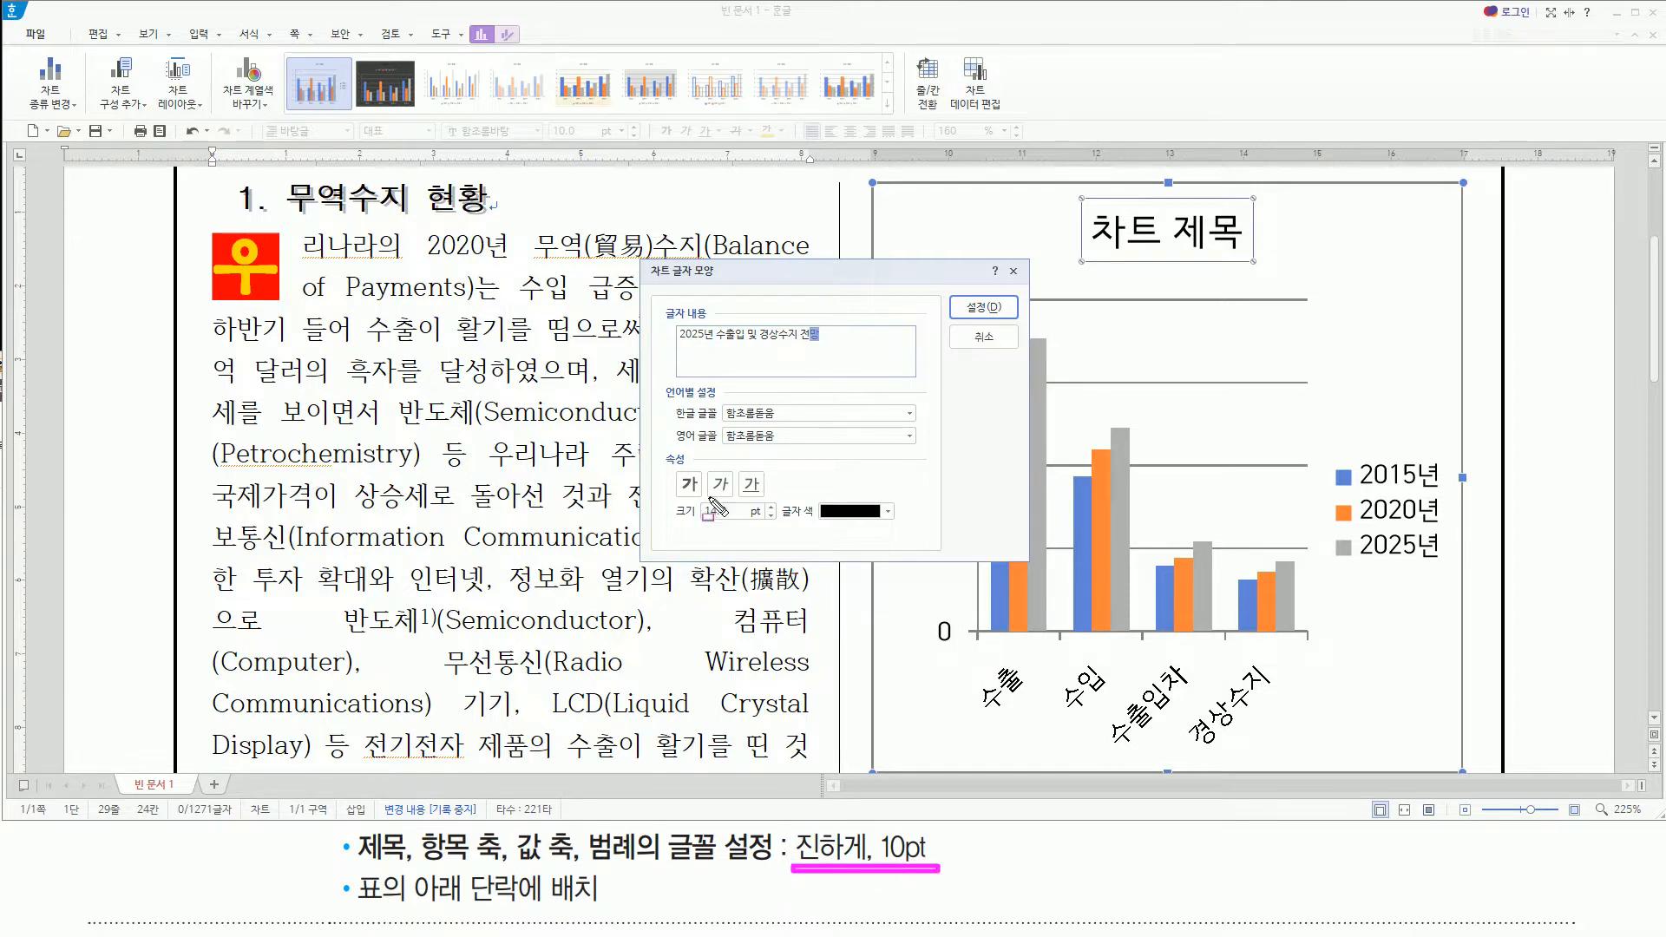
left_click_drag(673, 461, 701, 508)
key("Escape")
left_click(691, 484)
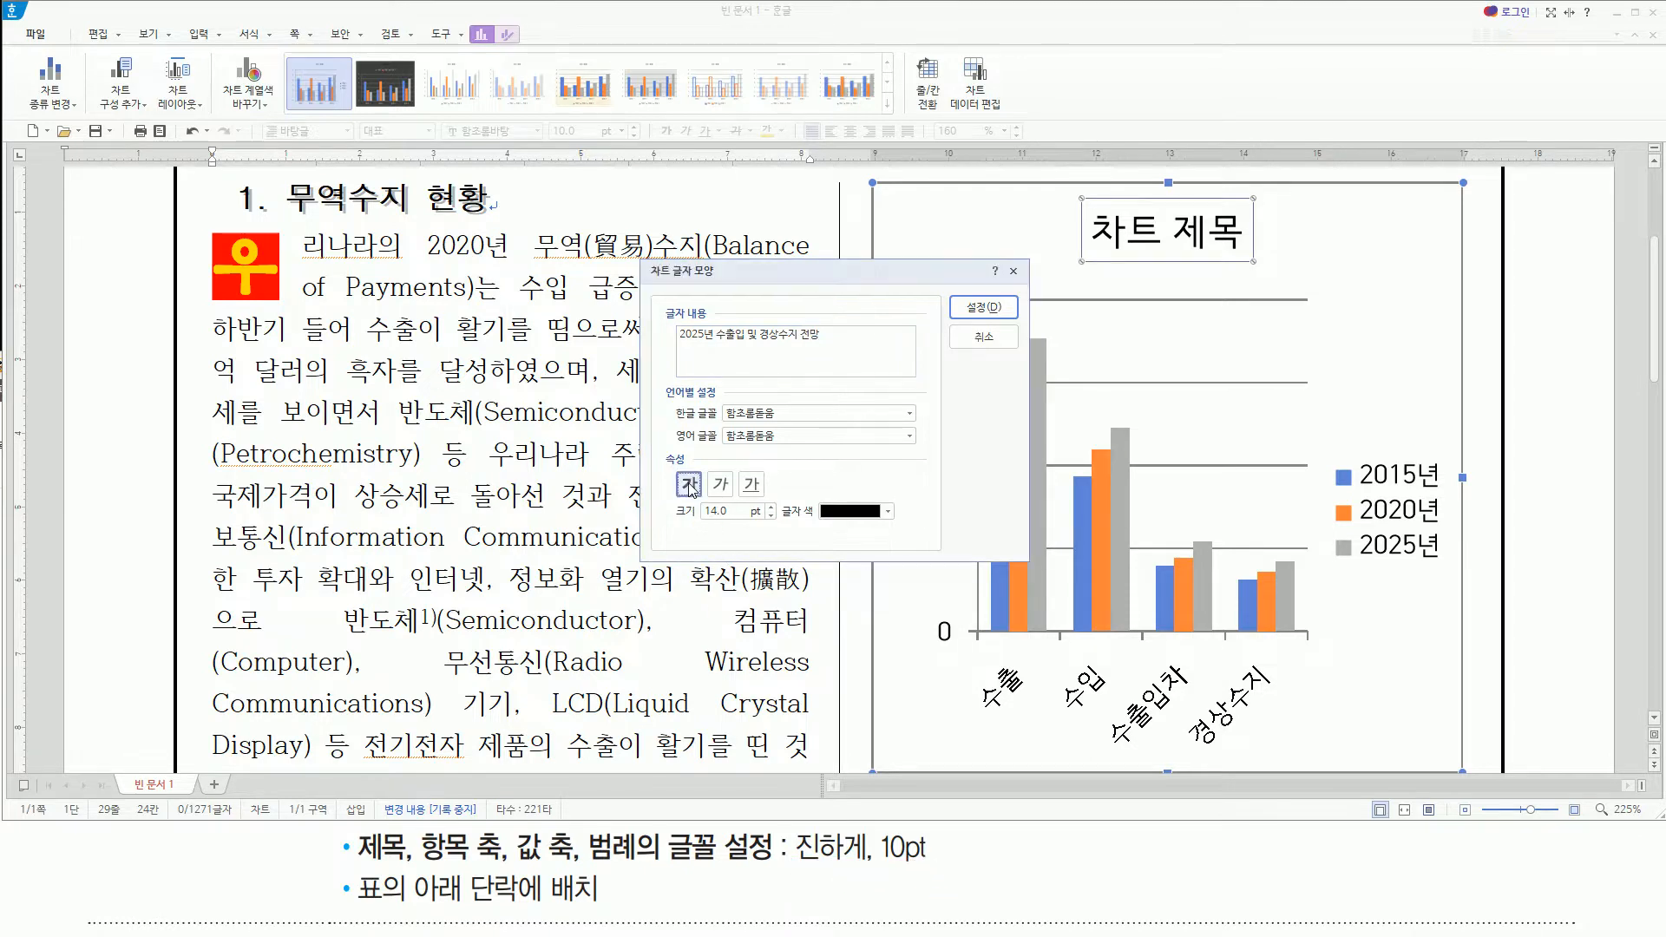
left_click(772, 516)
left_click(772, 516)
left_click(772, 516)
left_click_drag(673, 466, 736, 521)
mouse_move(675, 319)
left_mouse_down()
mouse_move(754, 357)
mouse_move(841, 355)
left_mouse_up()
key("Escape")
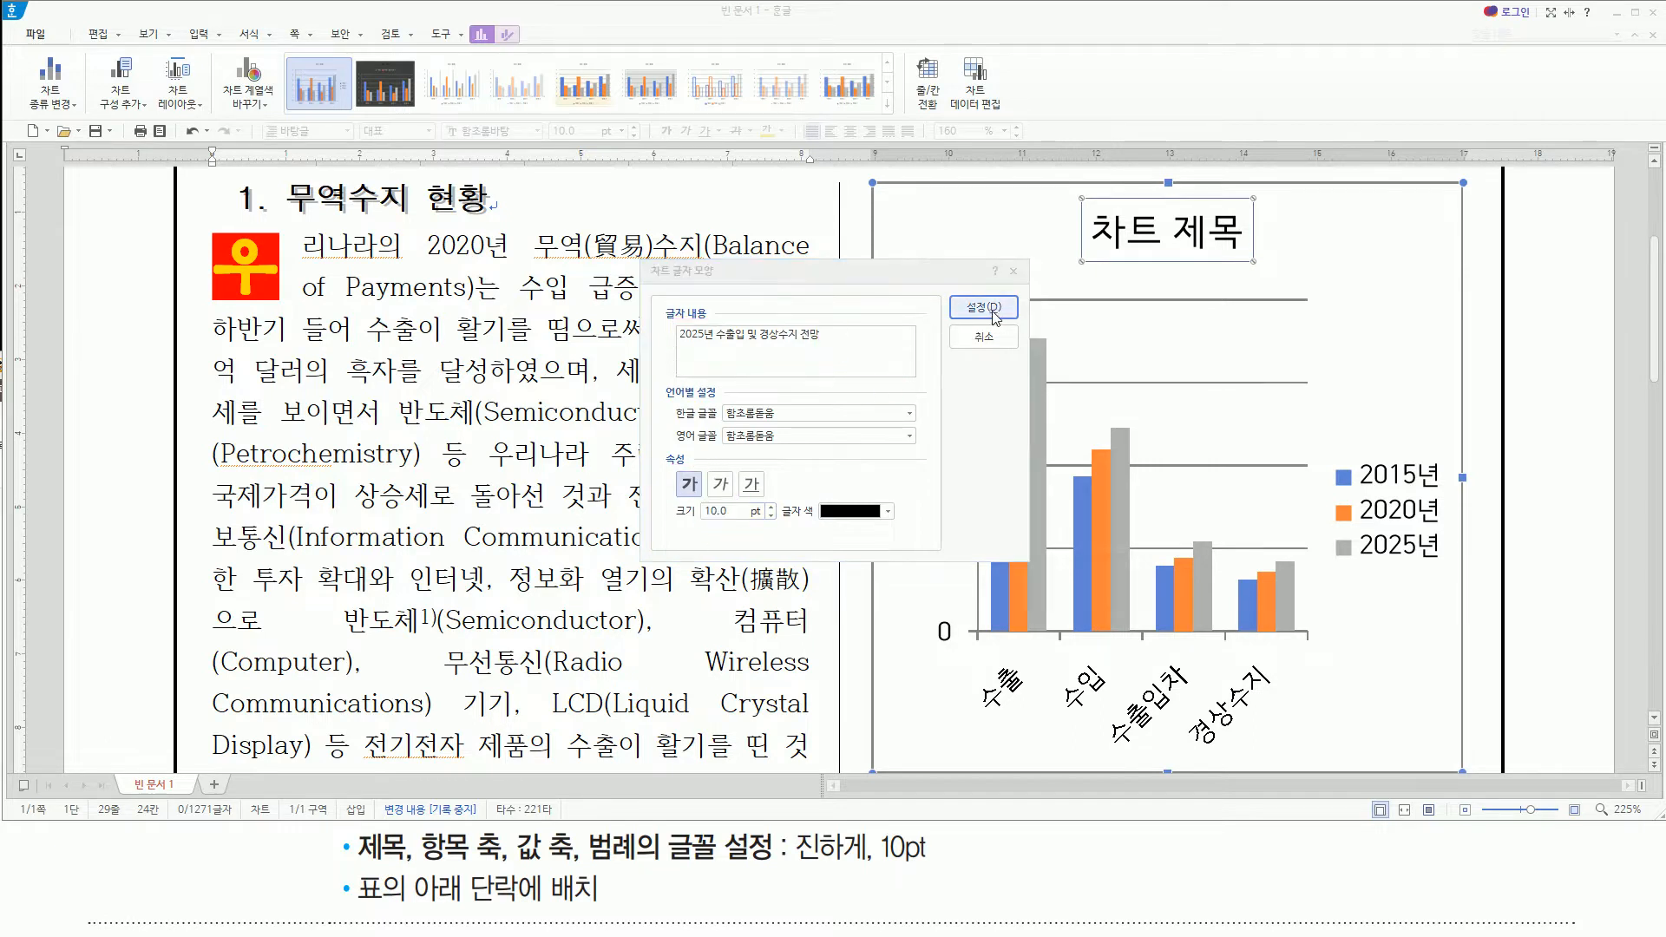
left_click(984, 309)
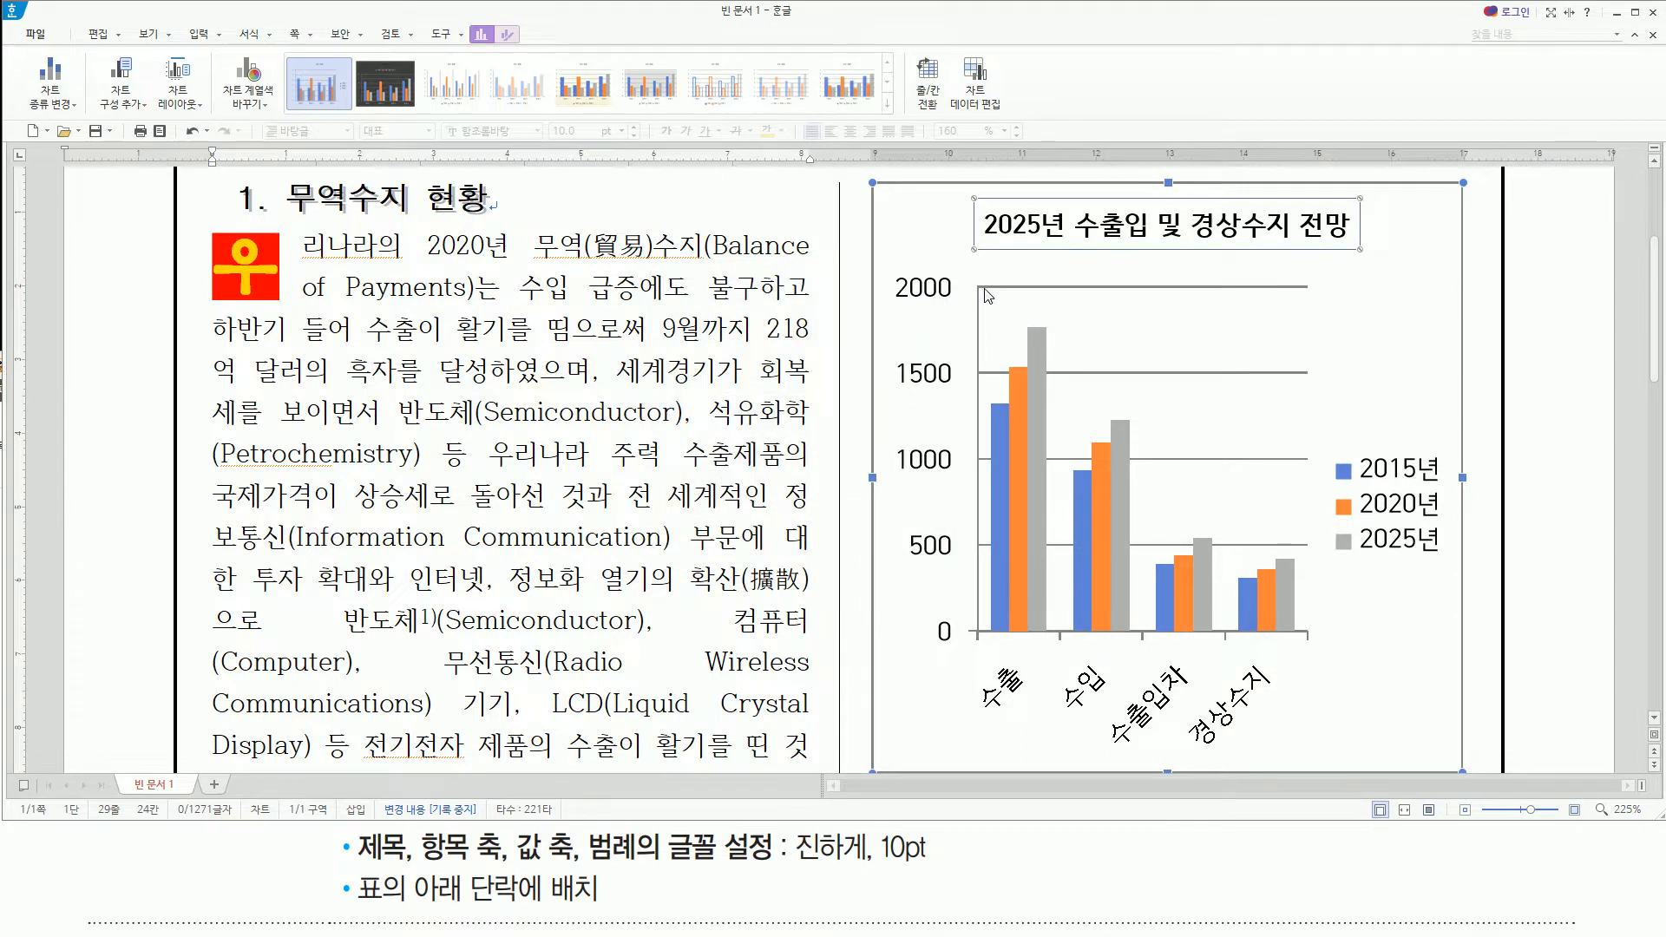
mouse_move(903, 267)
left_mouse_down()
mouse_move(963, 655)
mouse_move(1291, 715)
left_mouse_up()
left_click_drag(1355, 438, 1437, 562)
left_click_drag(797, 866, 935, 868)
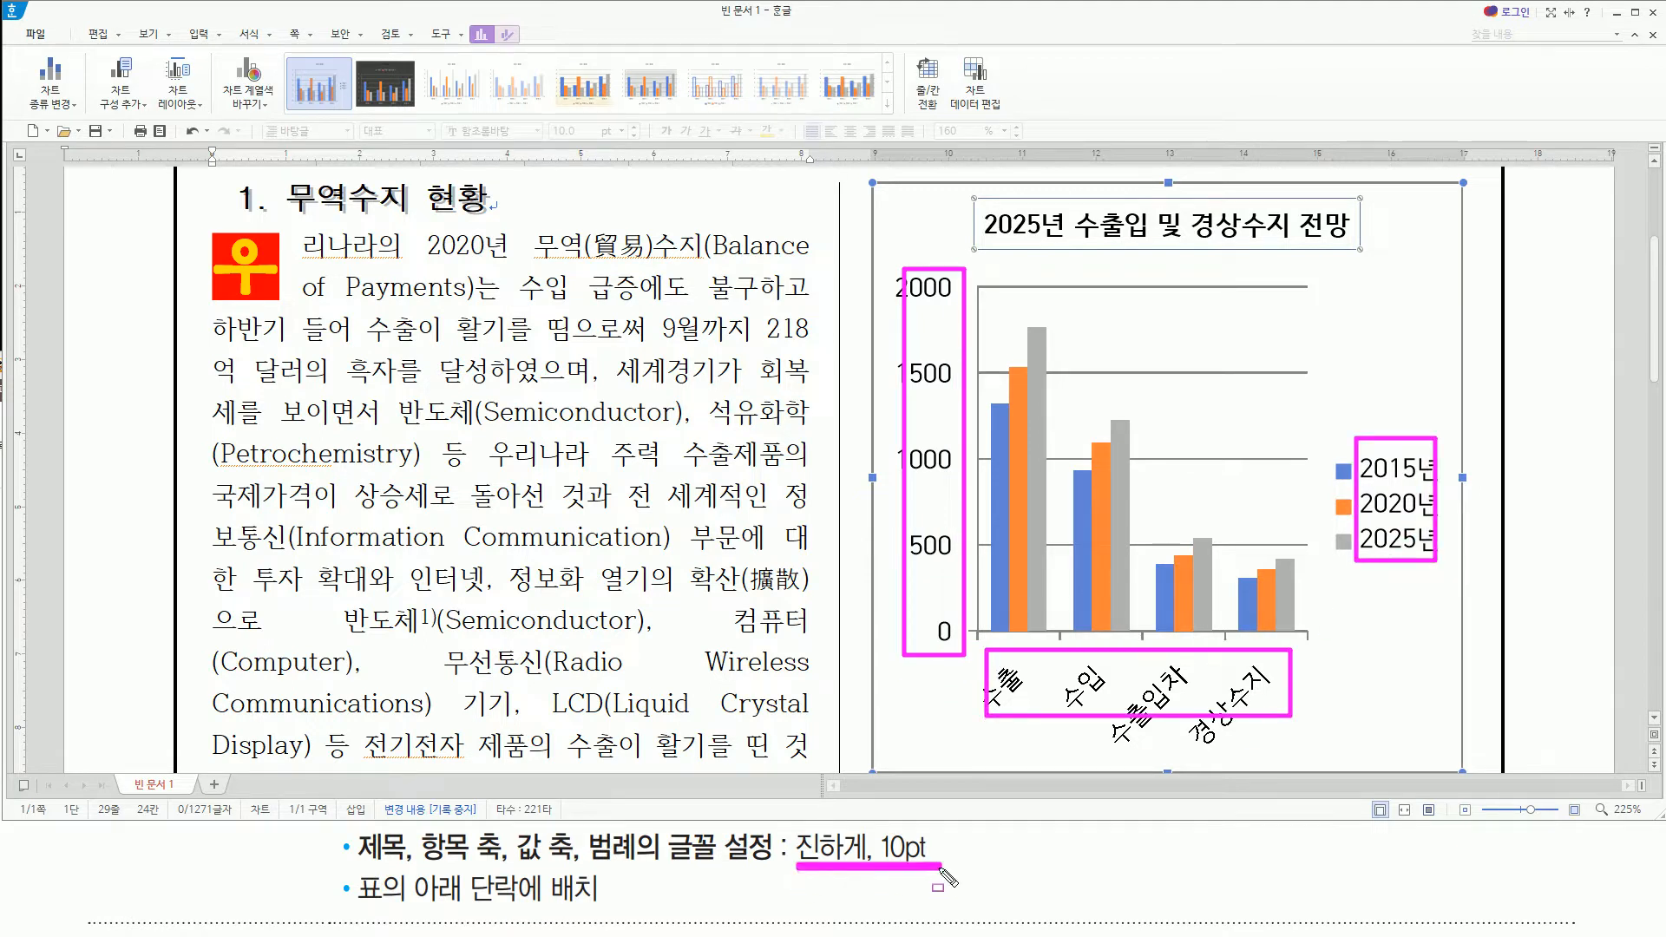
key("Escape")
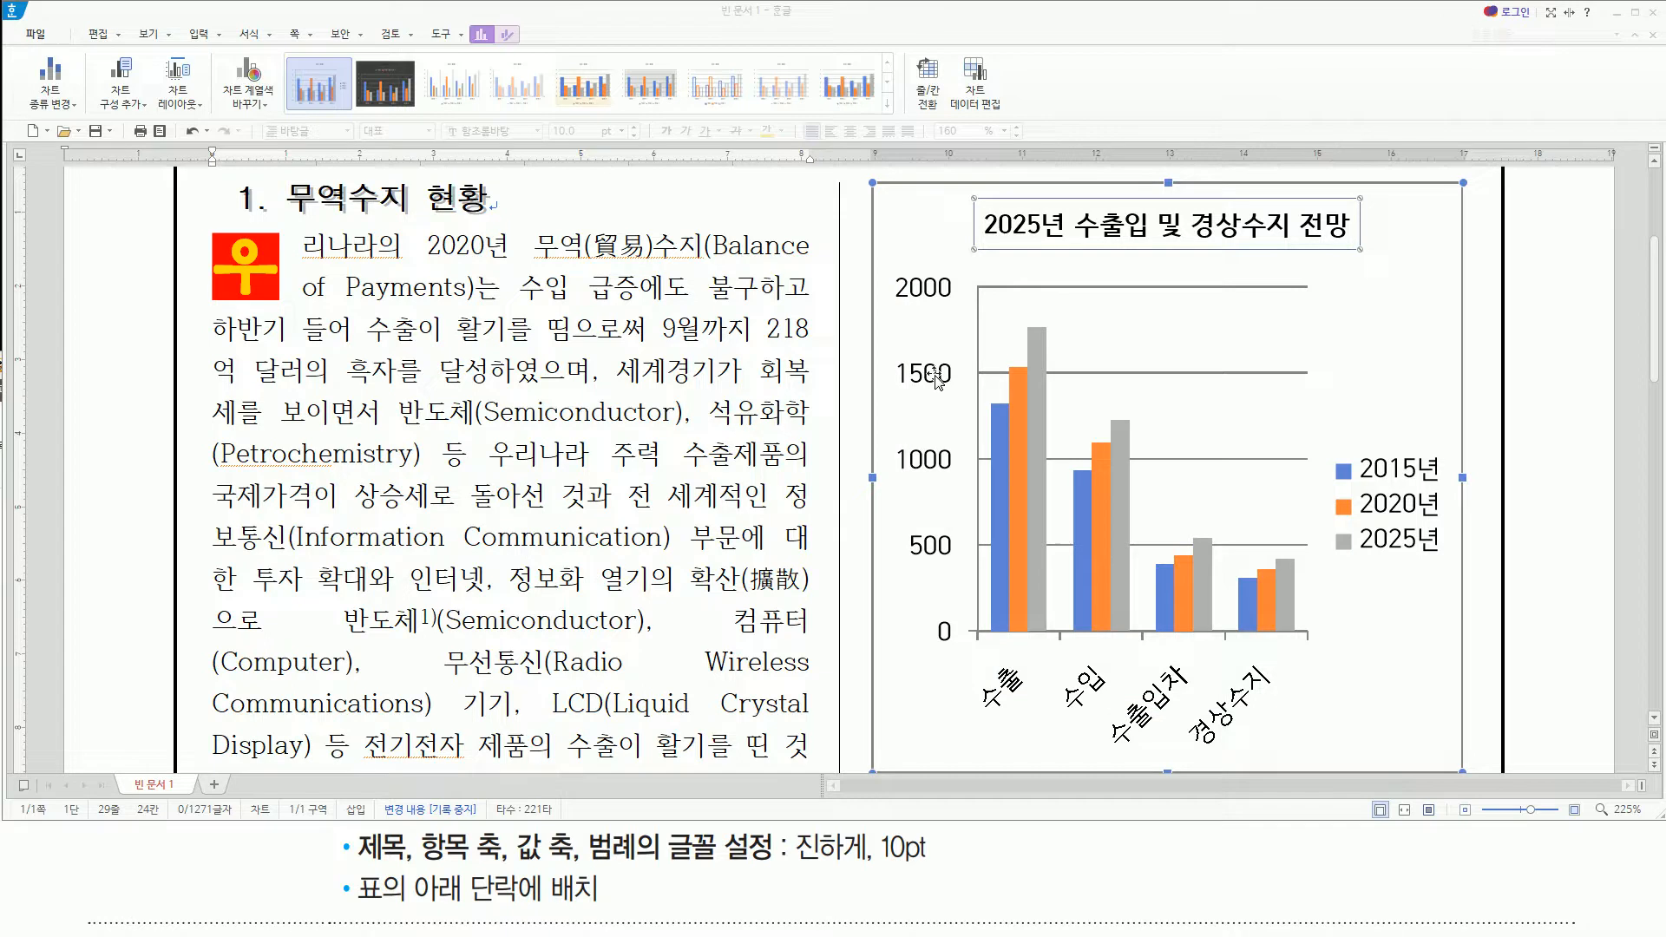
Make the labels of the chart's value axis (값 축) bold through its character shape settings
left_click(934, 378)
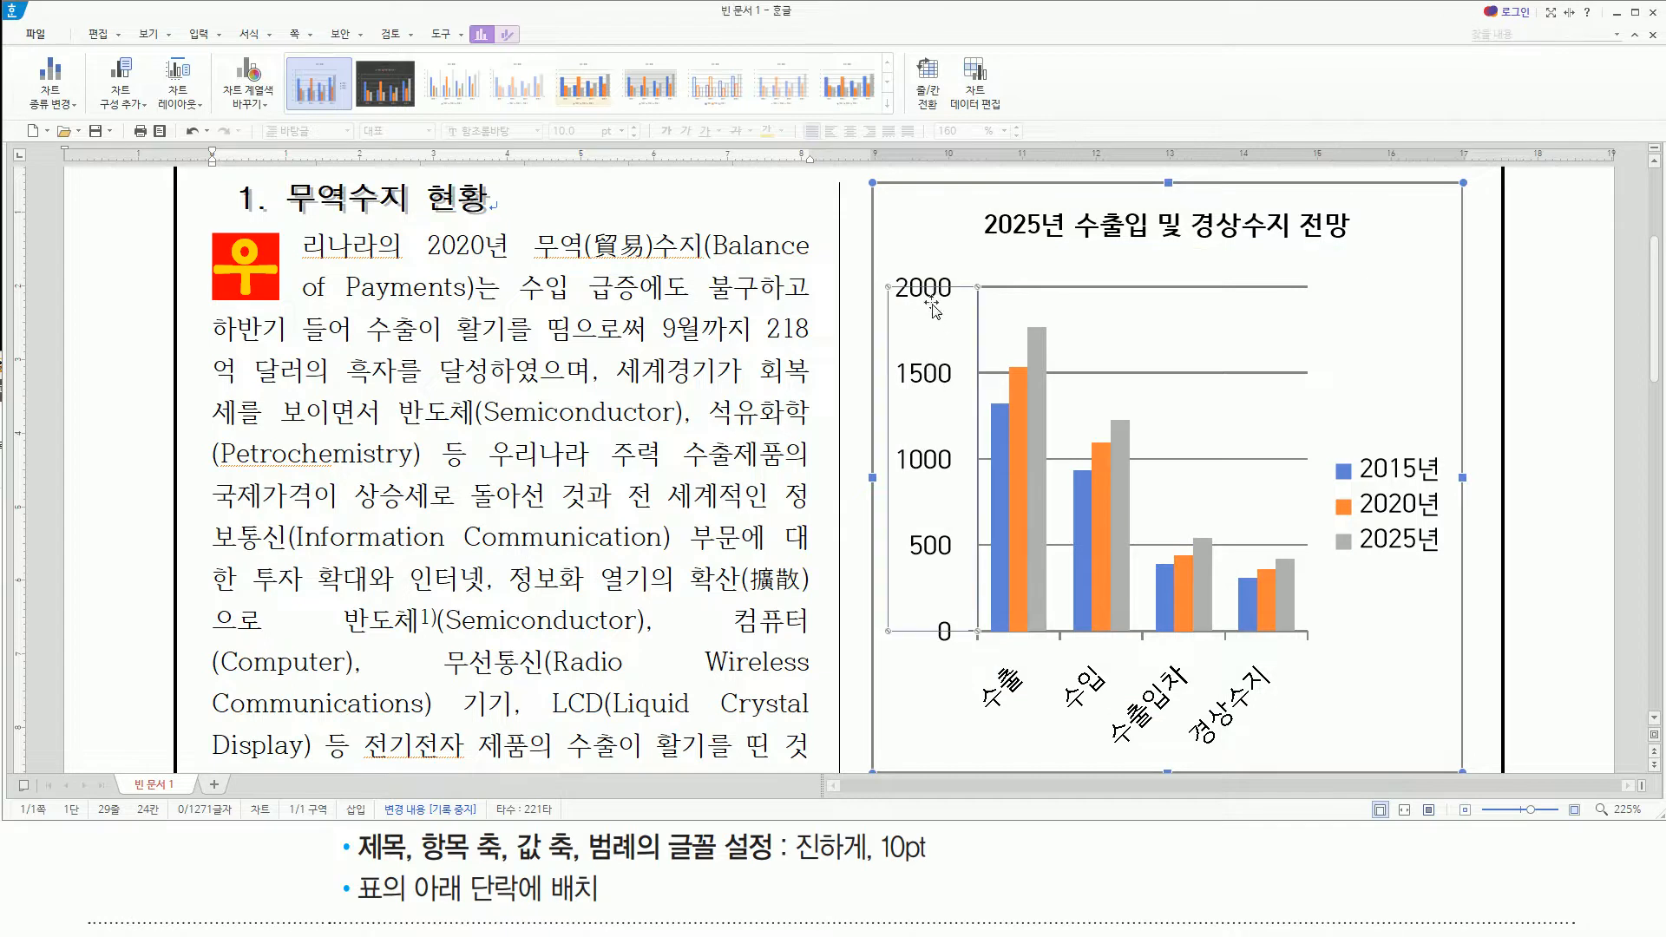
right_click(928, 373)
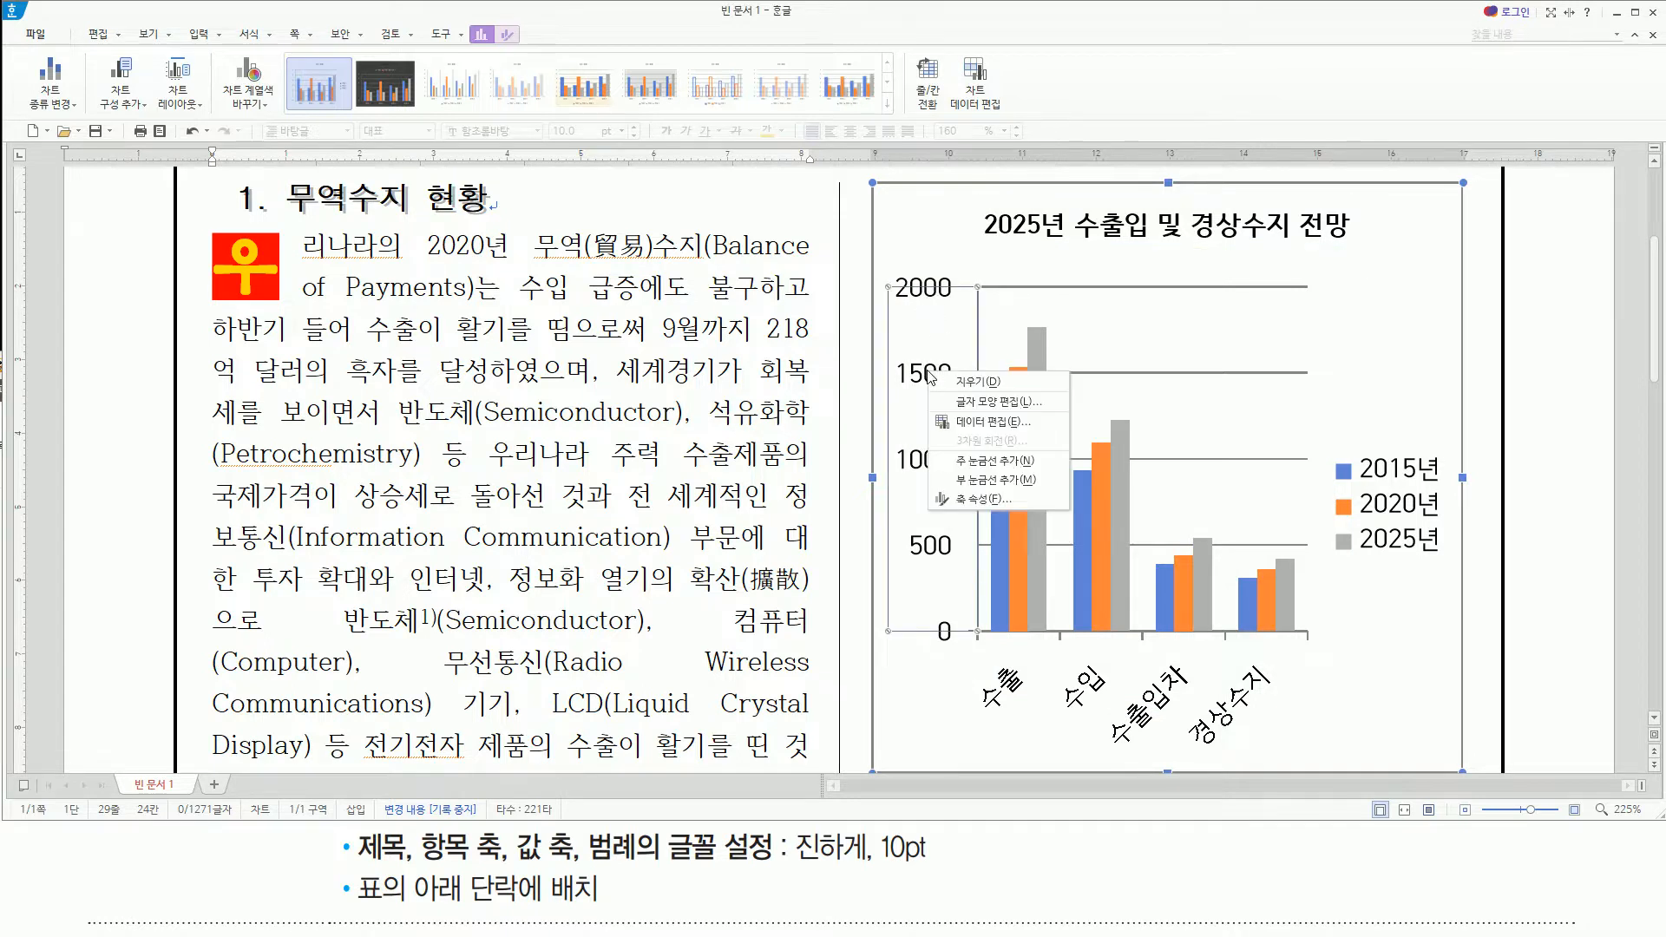
left_click(981, 402)
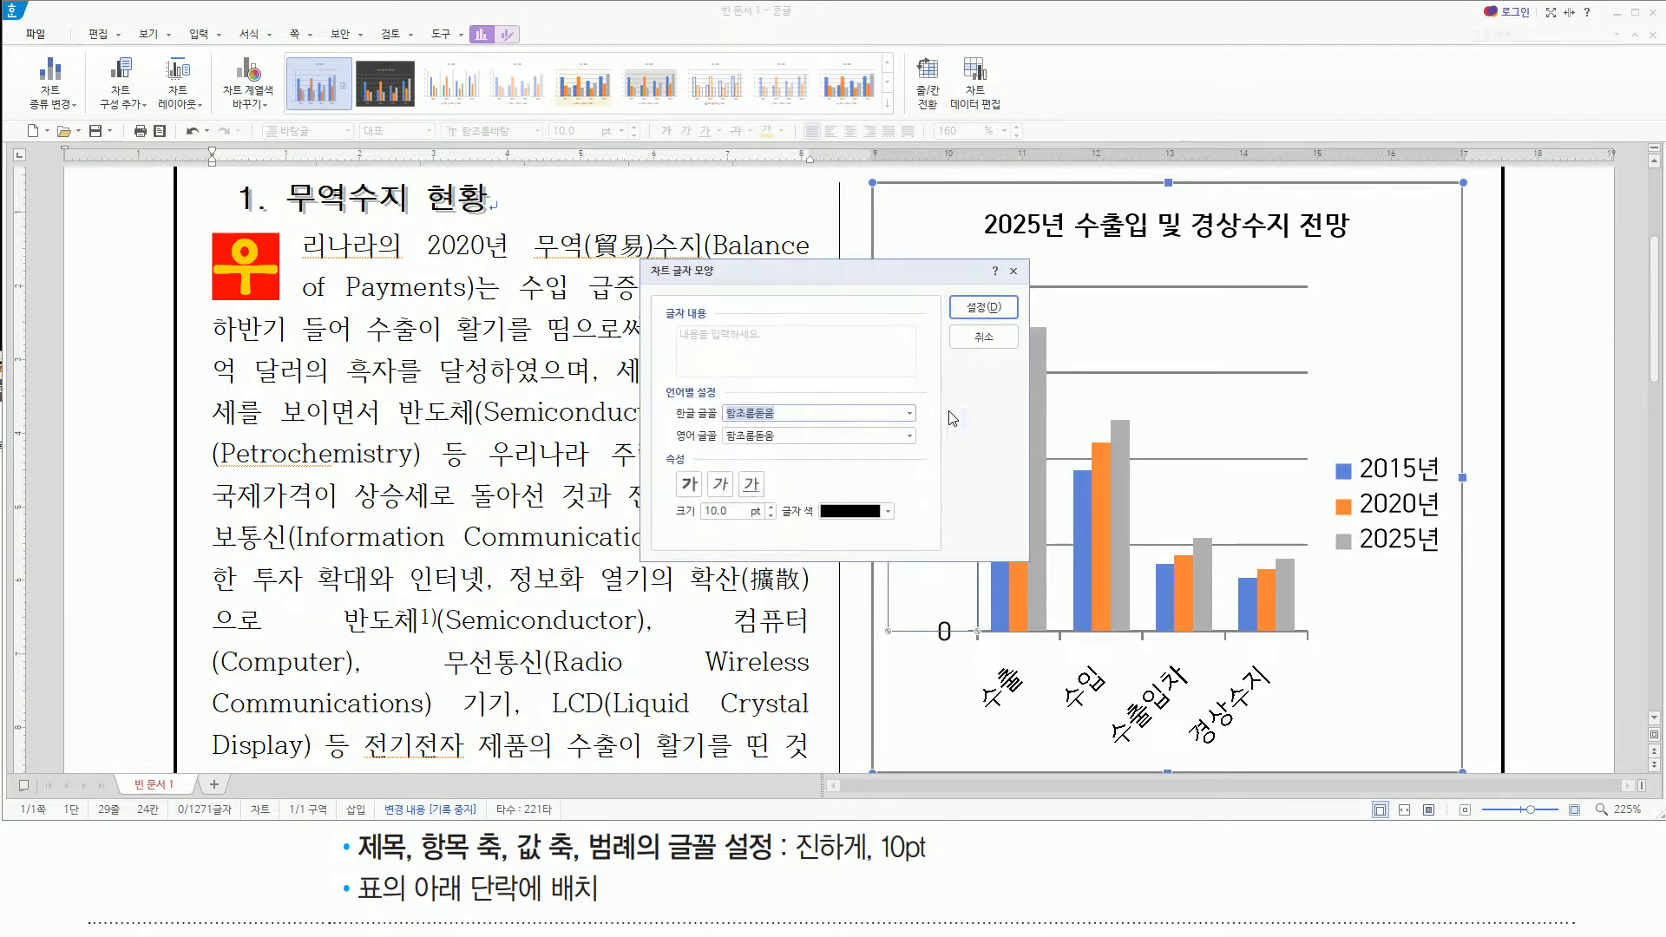
left_click(686, 485)
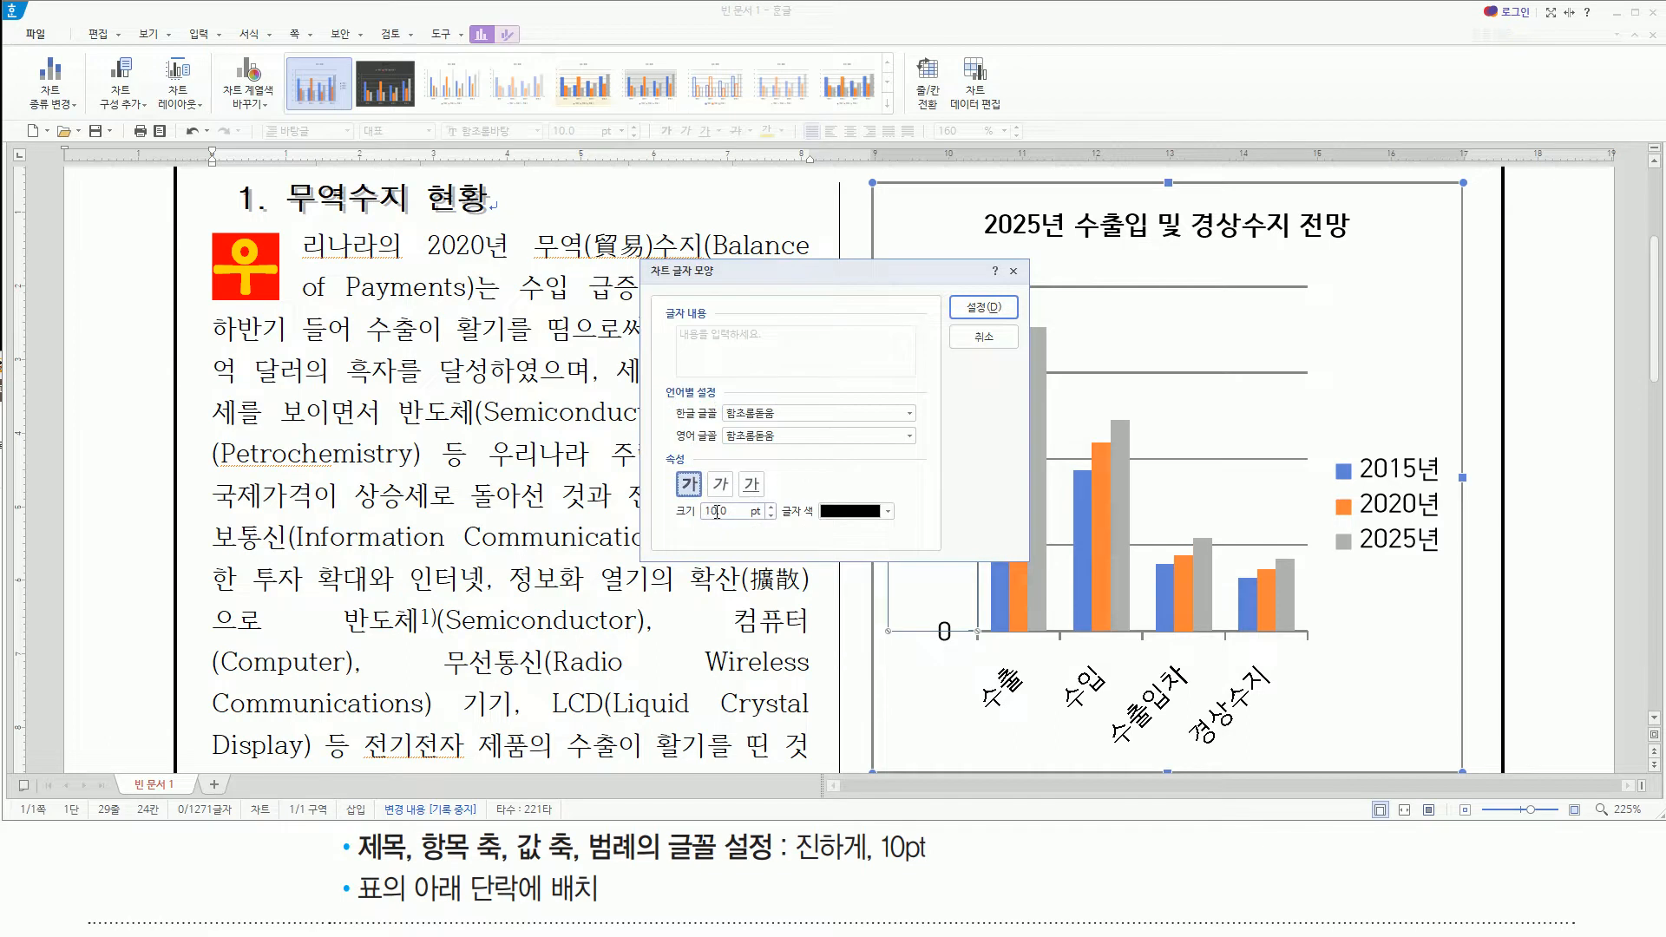
left_click(984, 310)
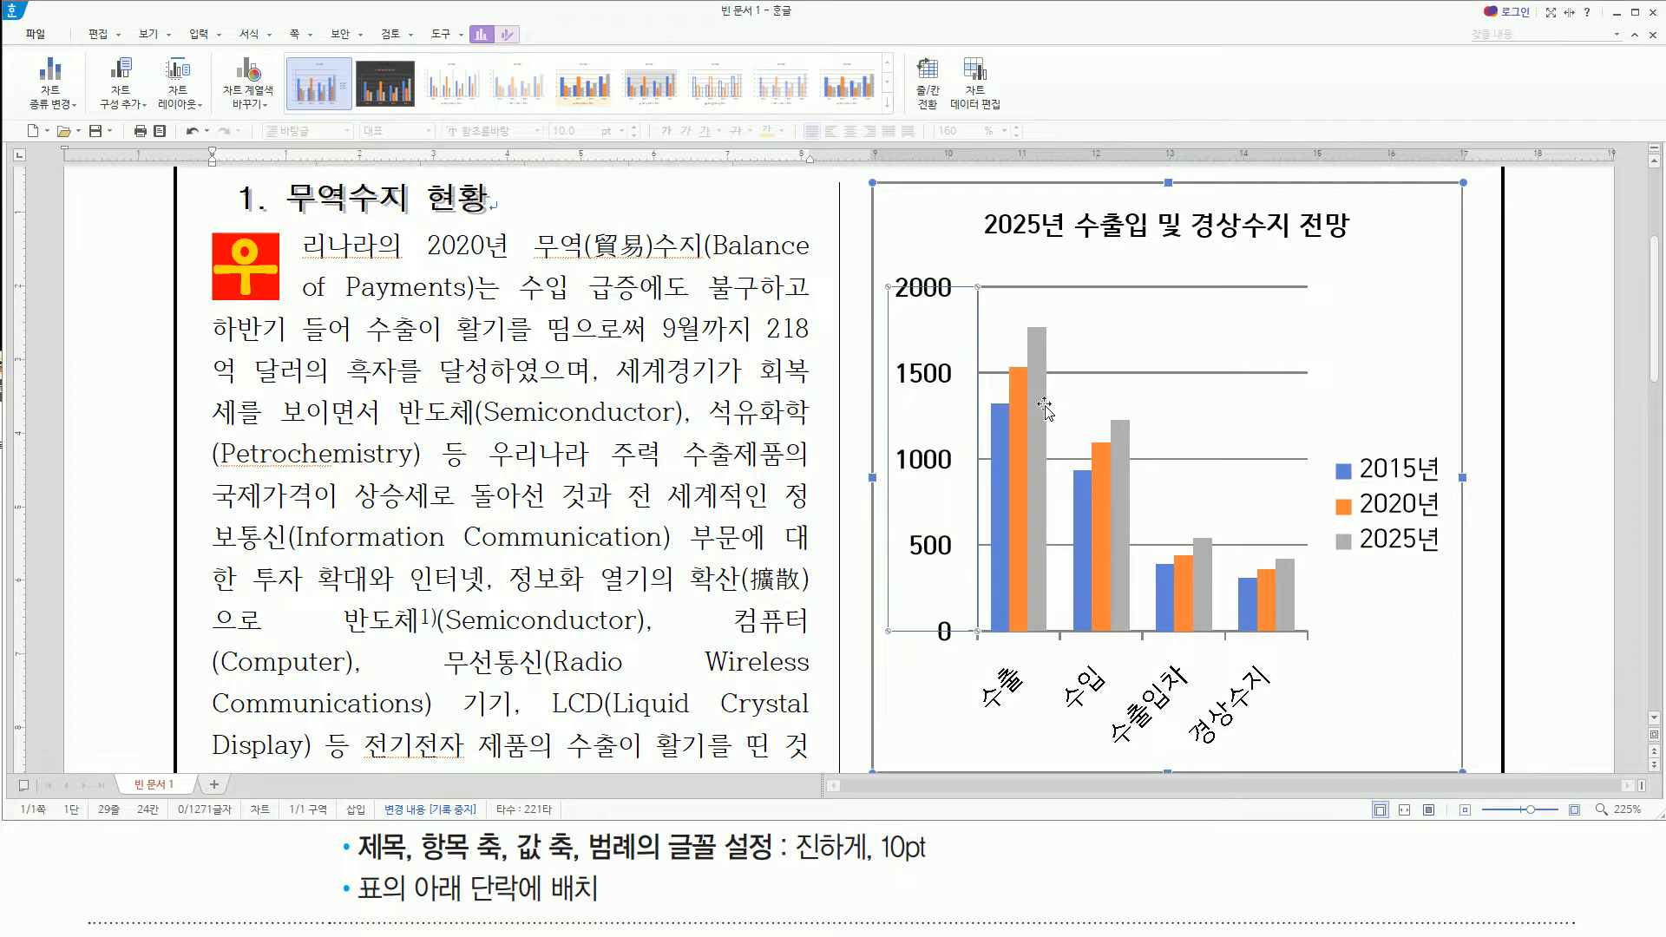
Make the labels of the chart's category axis (항목 축) bold through its character shape settings
left_click(1080, 694)
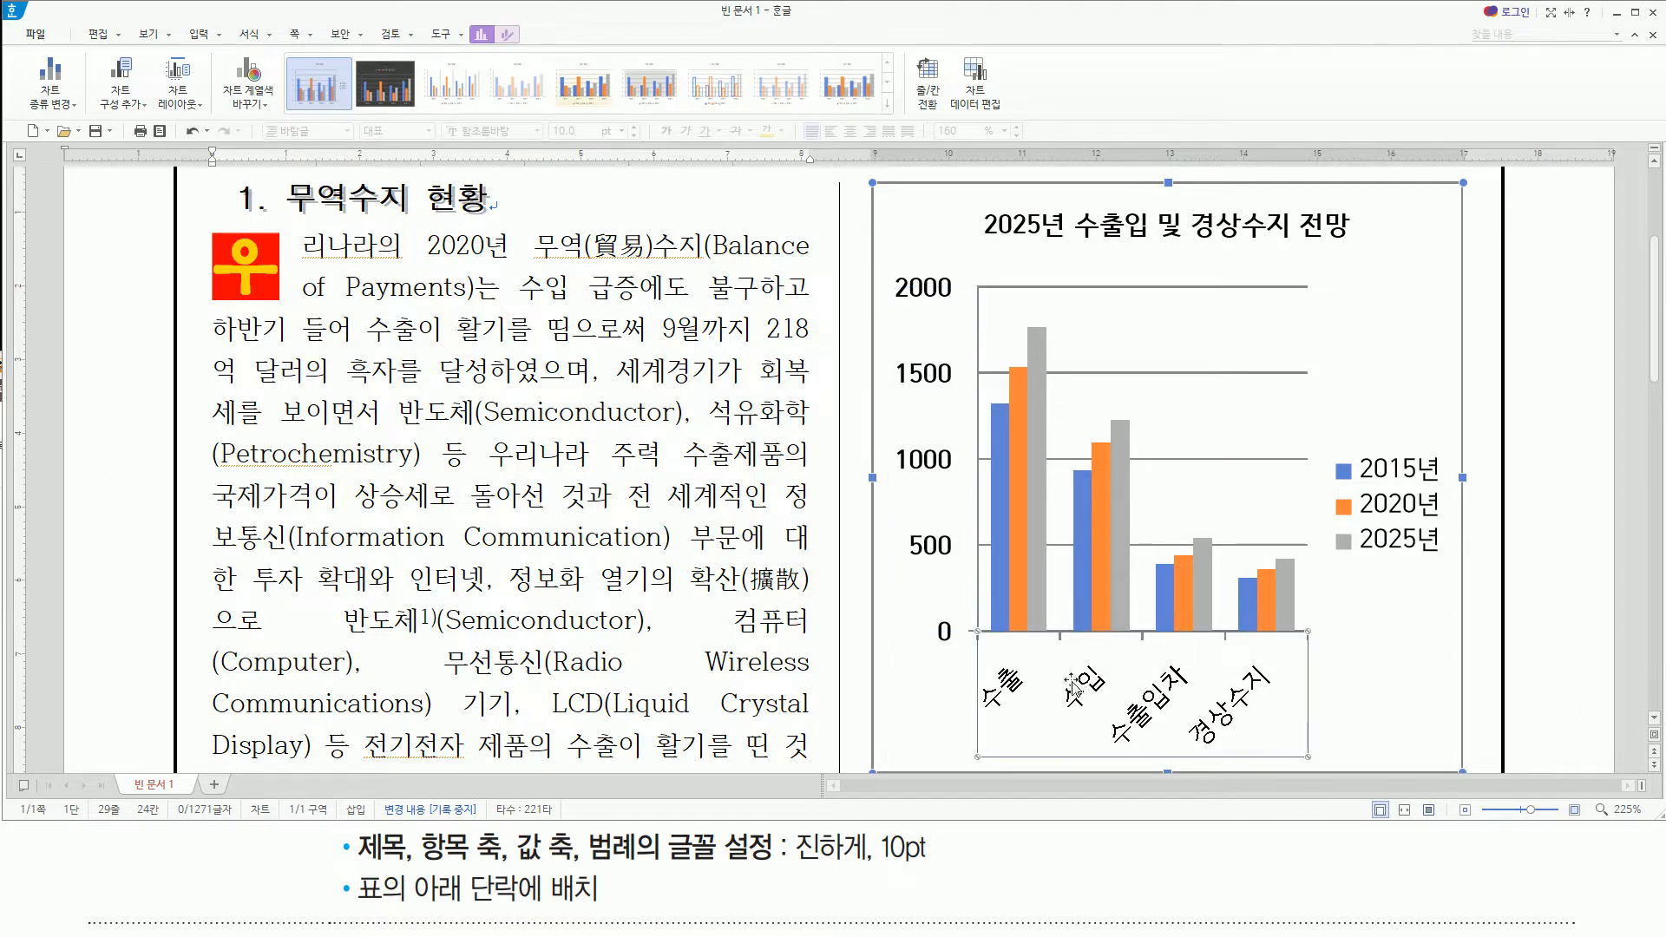
right_click(1088, 686)
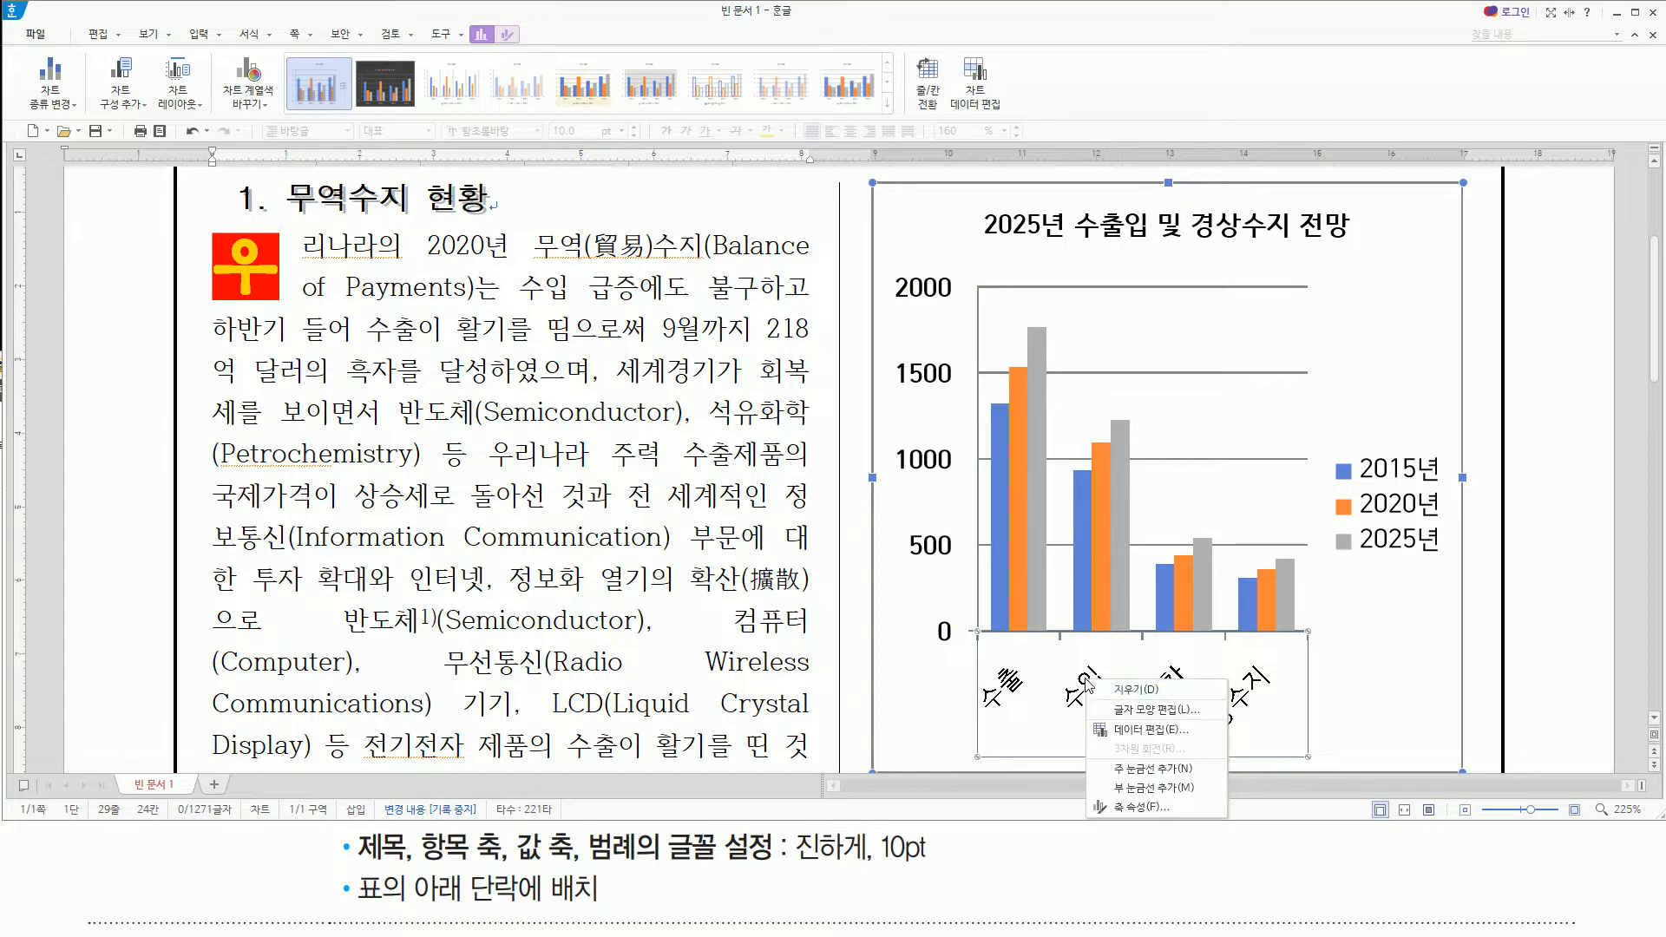
left_click(1130, 710)
left_click(688, 485)
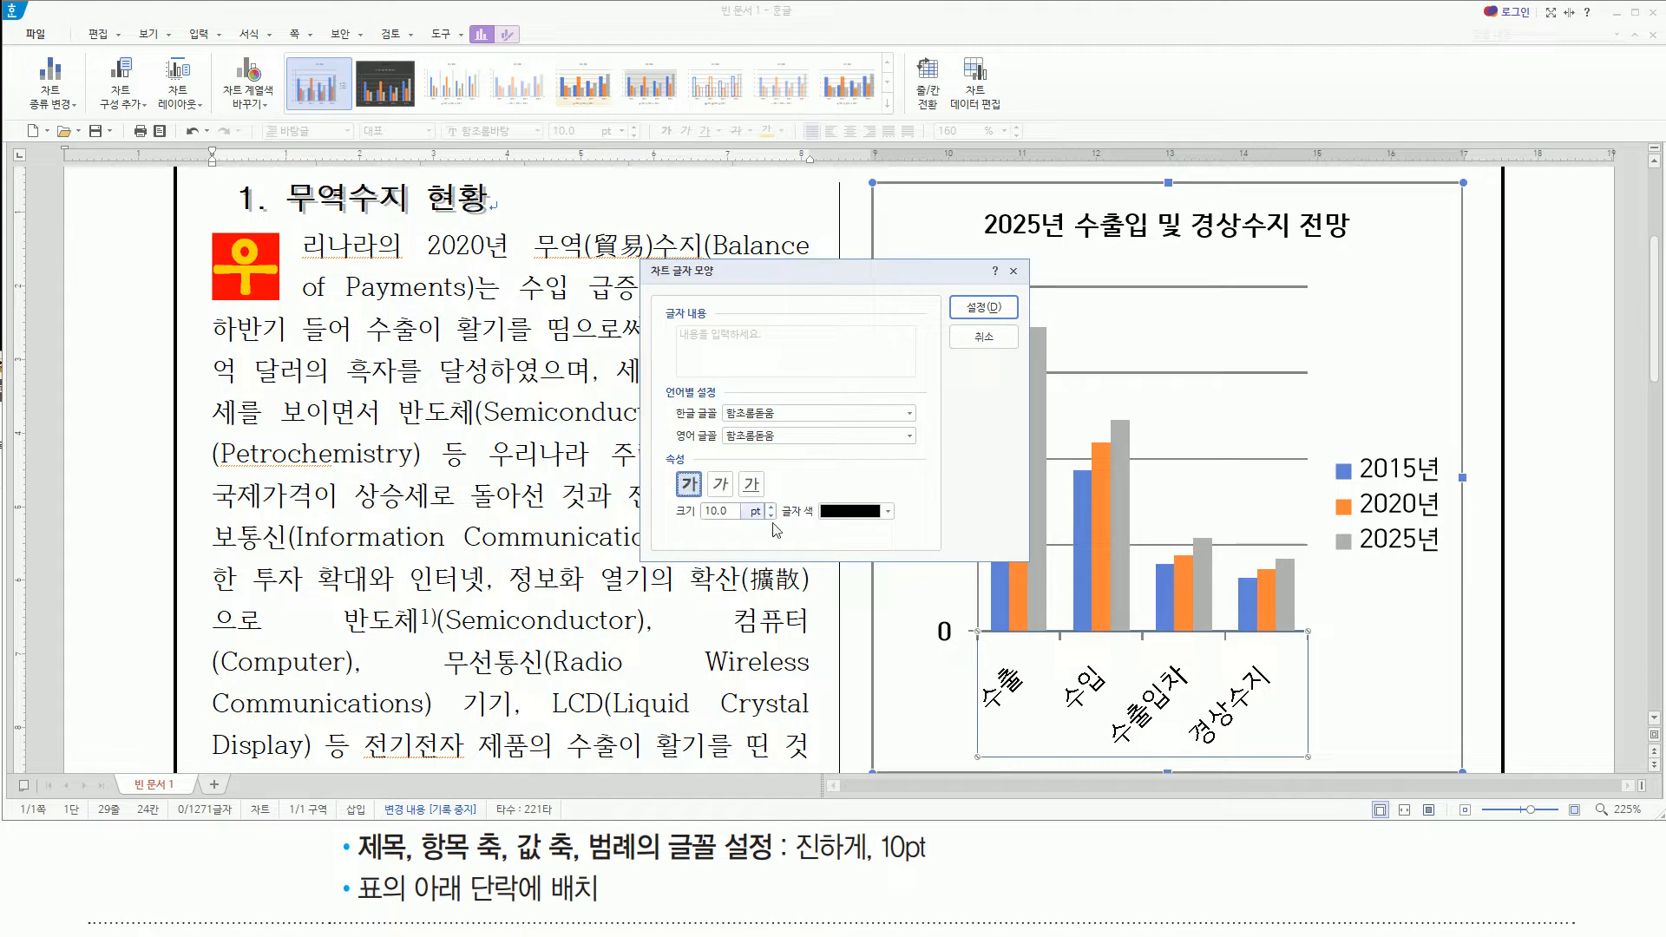
left_click(978, 321)
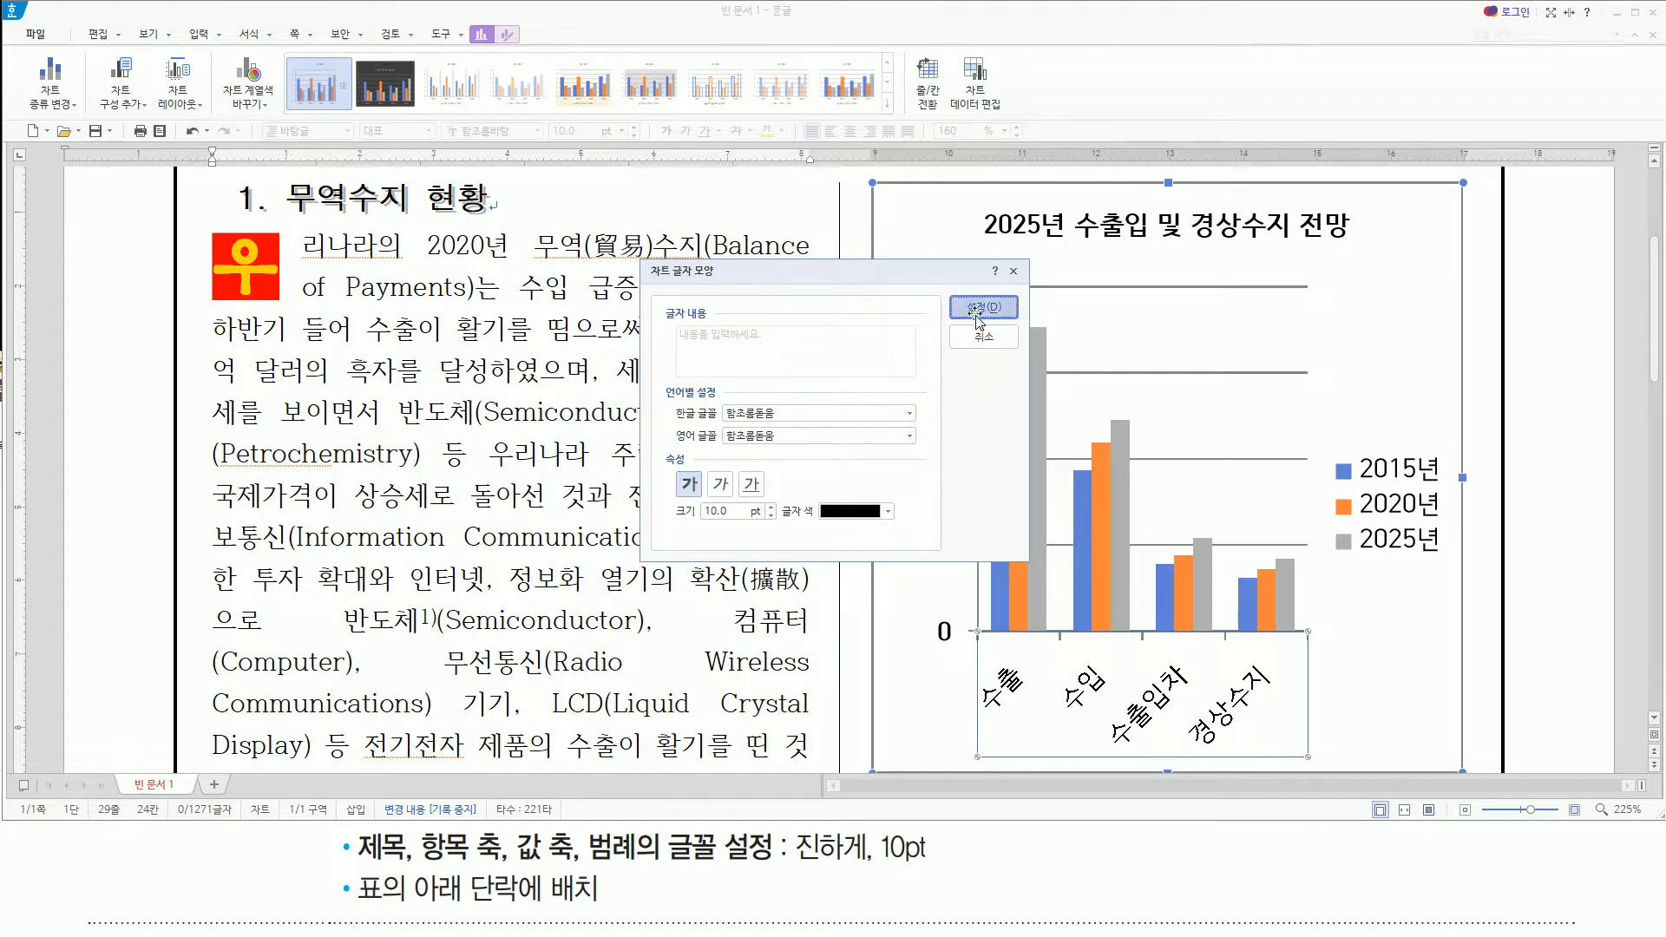
Make the chart legend's text (범례) bold through its character shape settings
left_click(1404, 476)
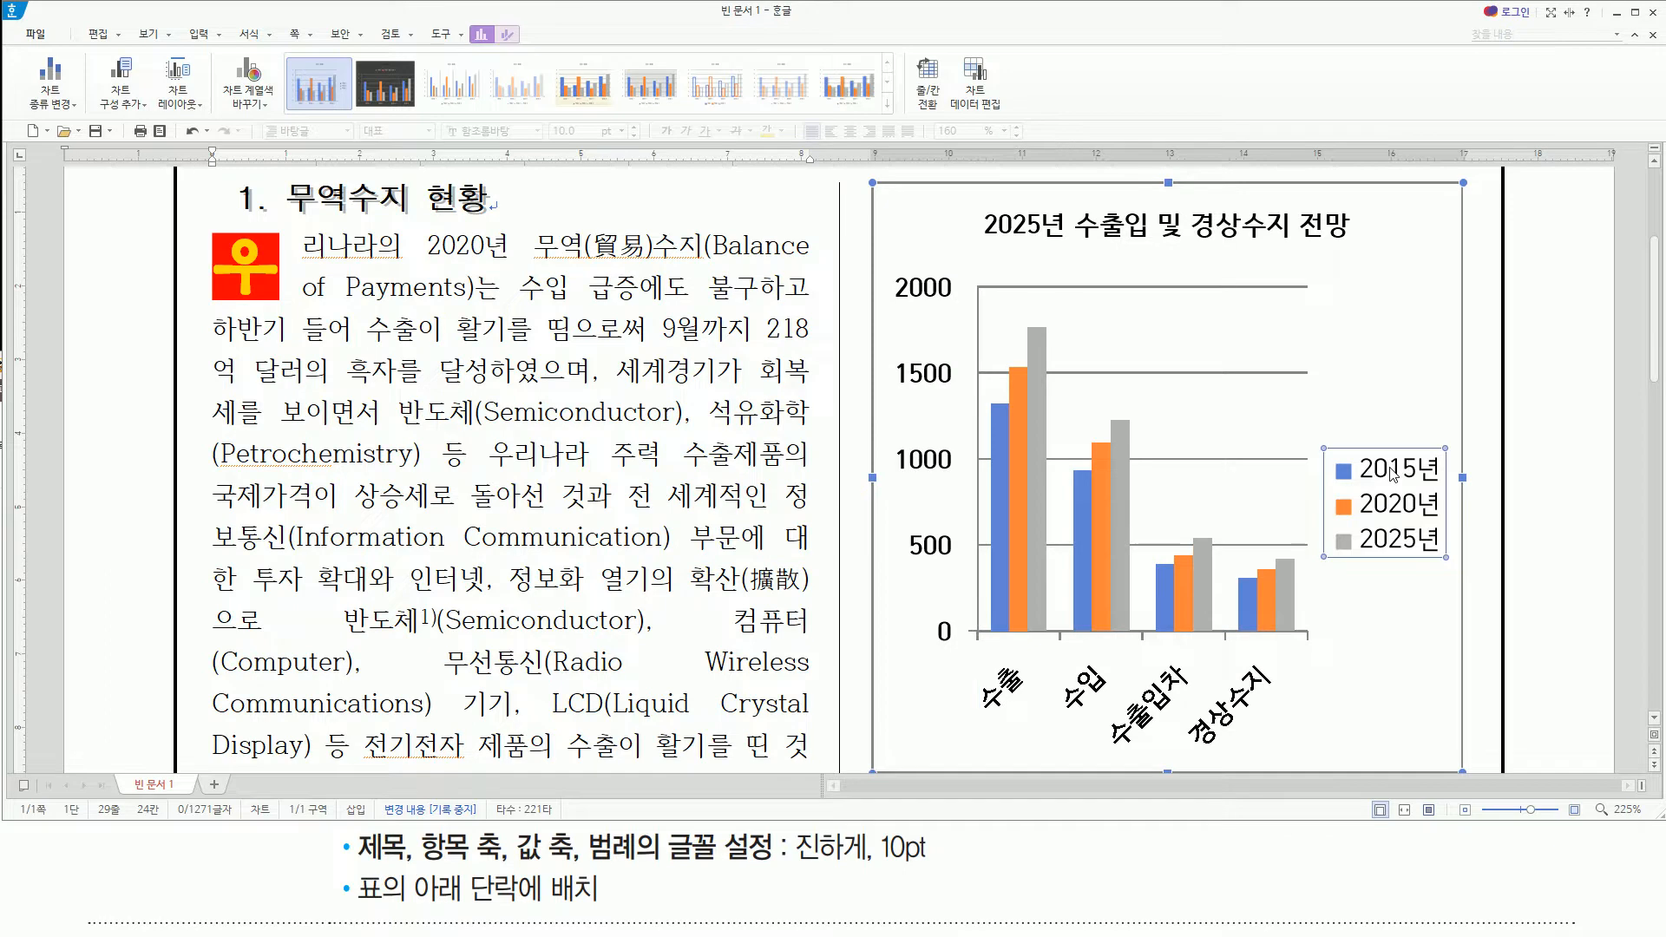
right_click(1391, 474)
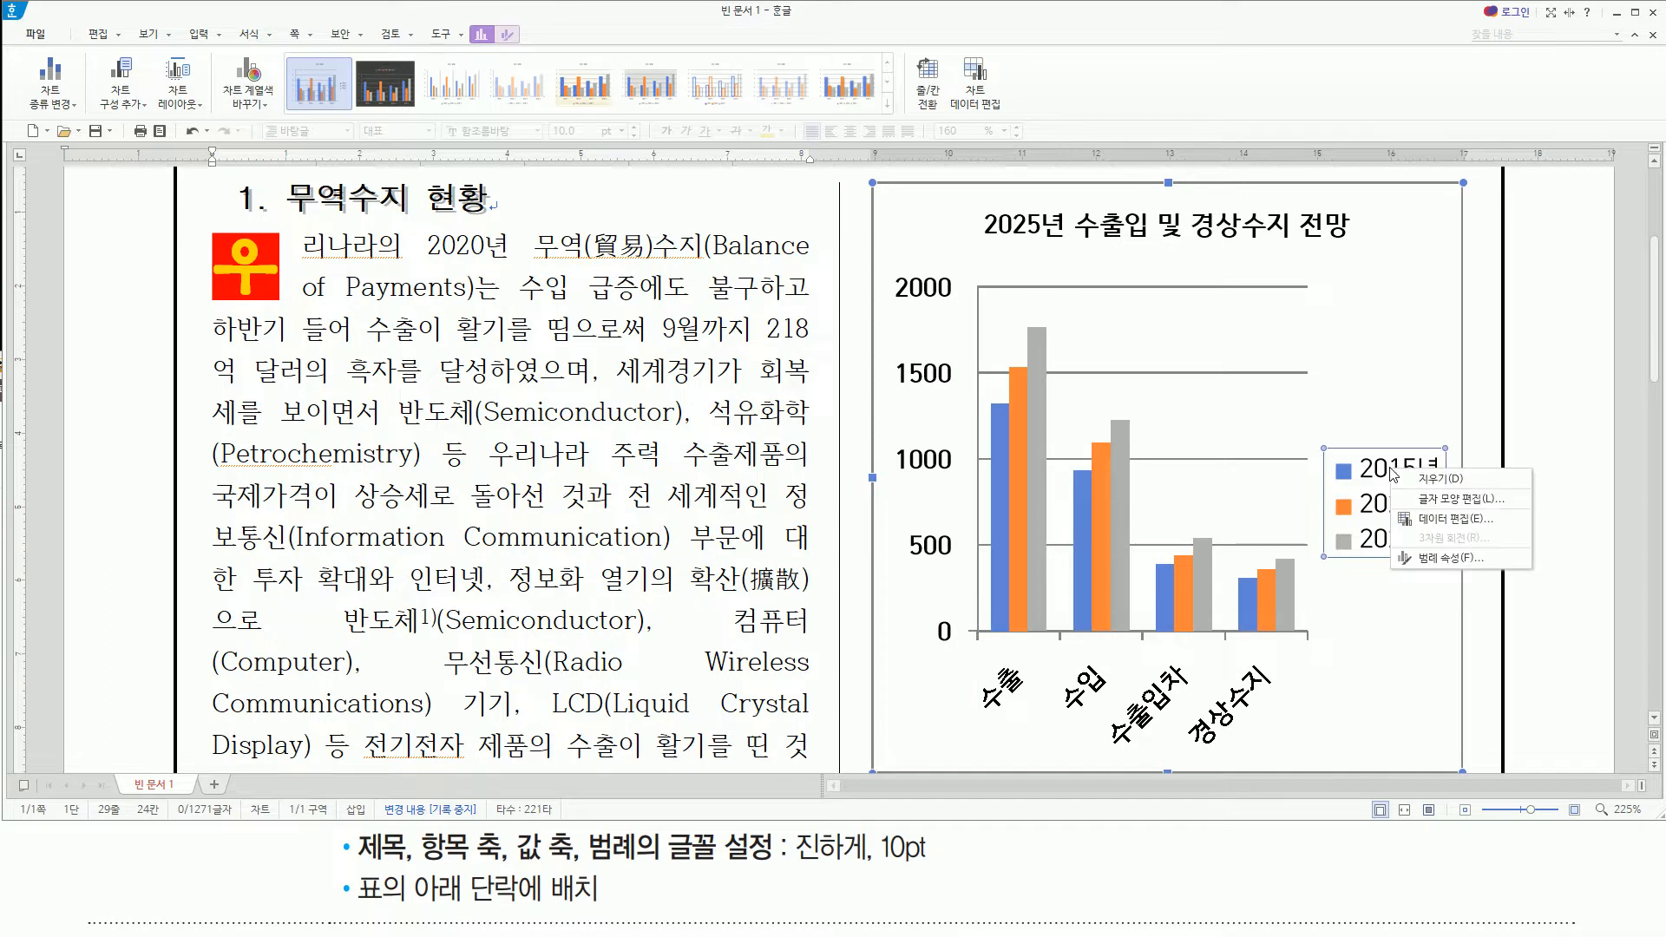
left_click(1434, 499)
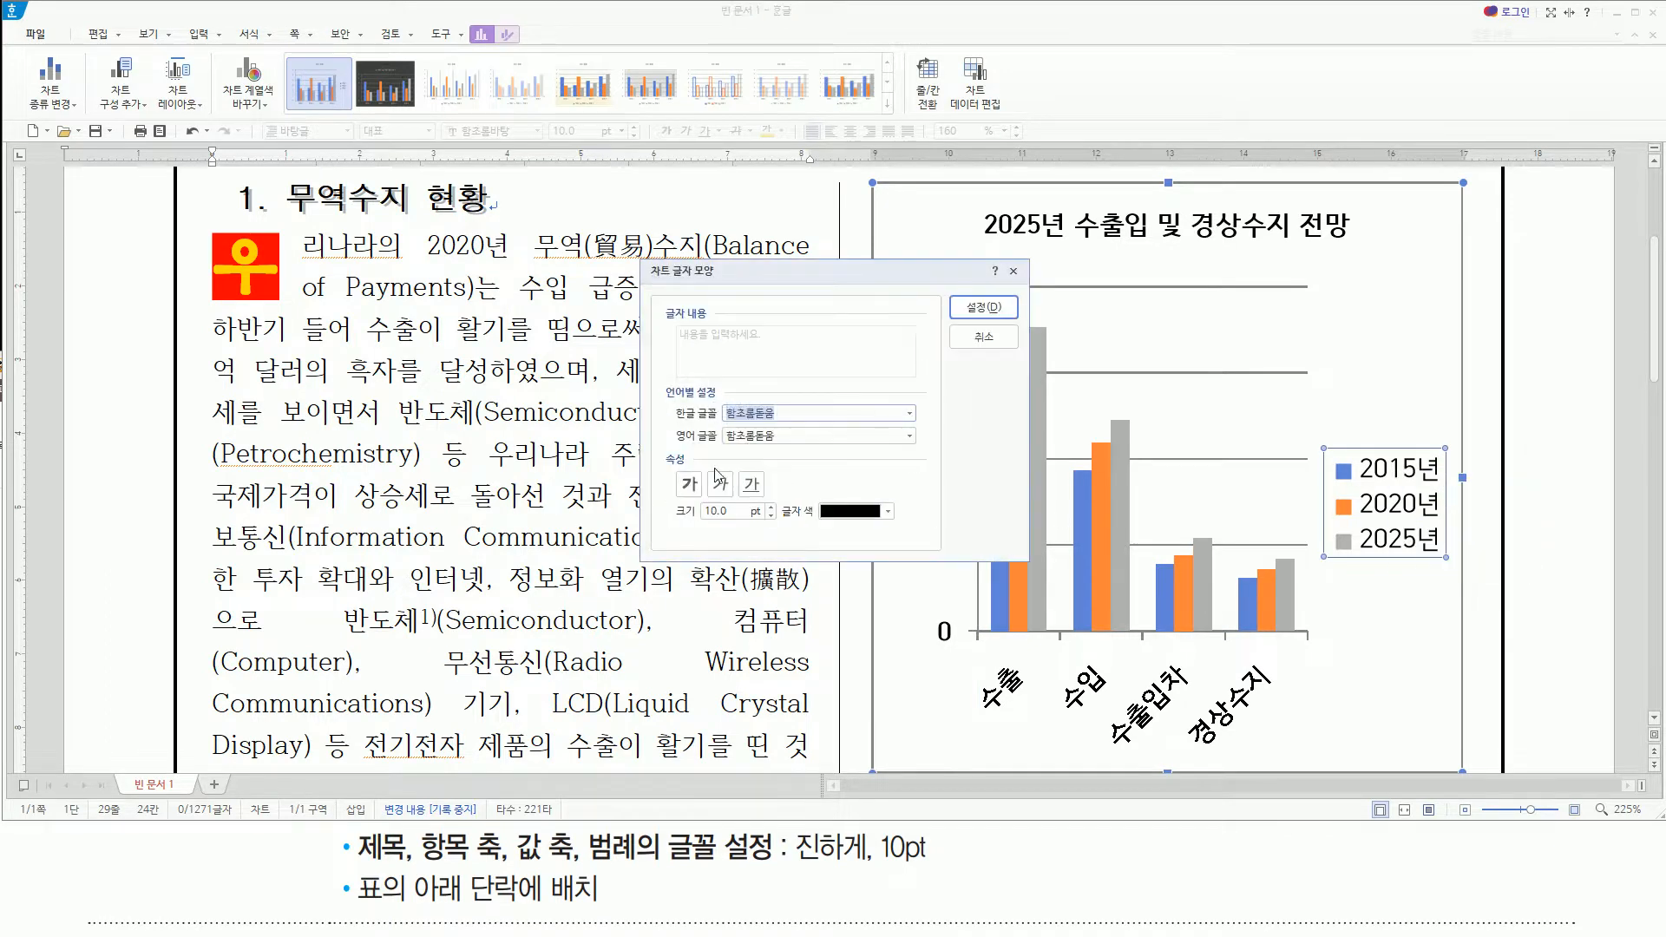
left_click(689, 483)
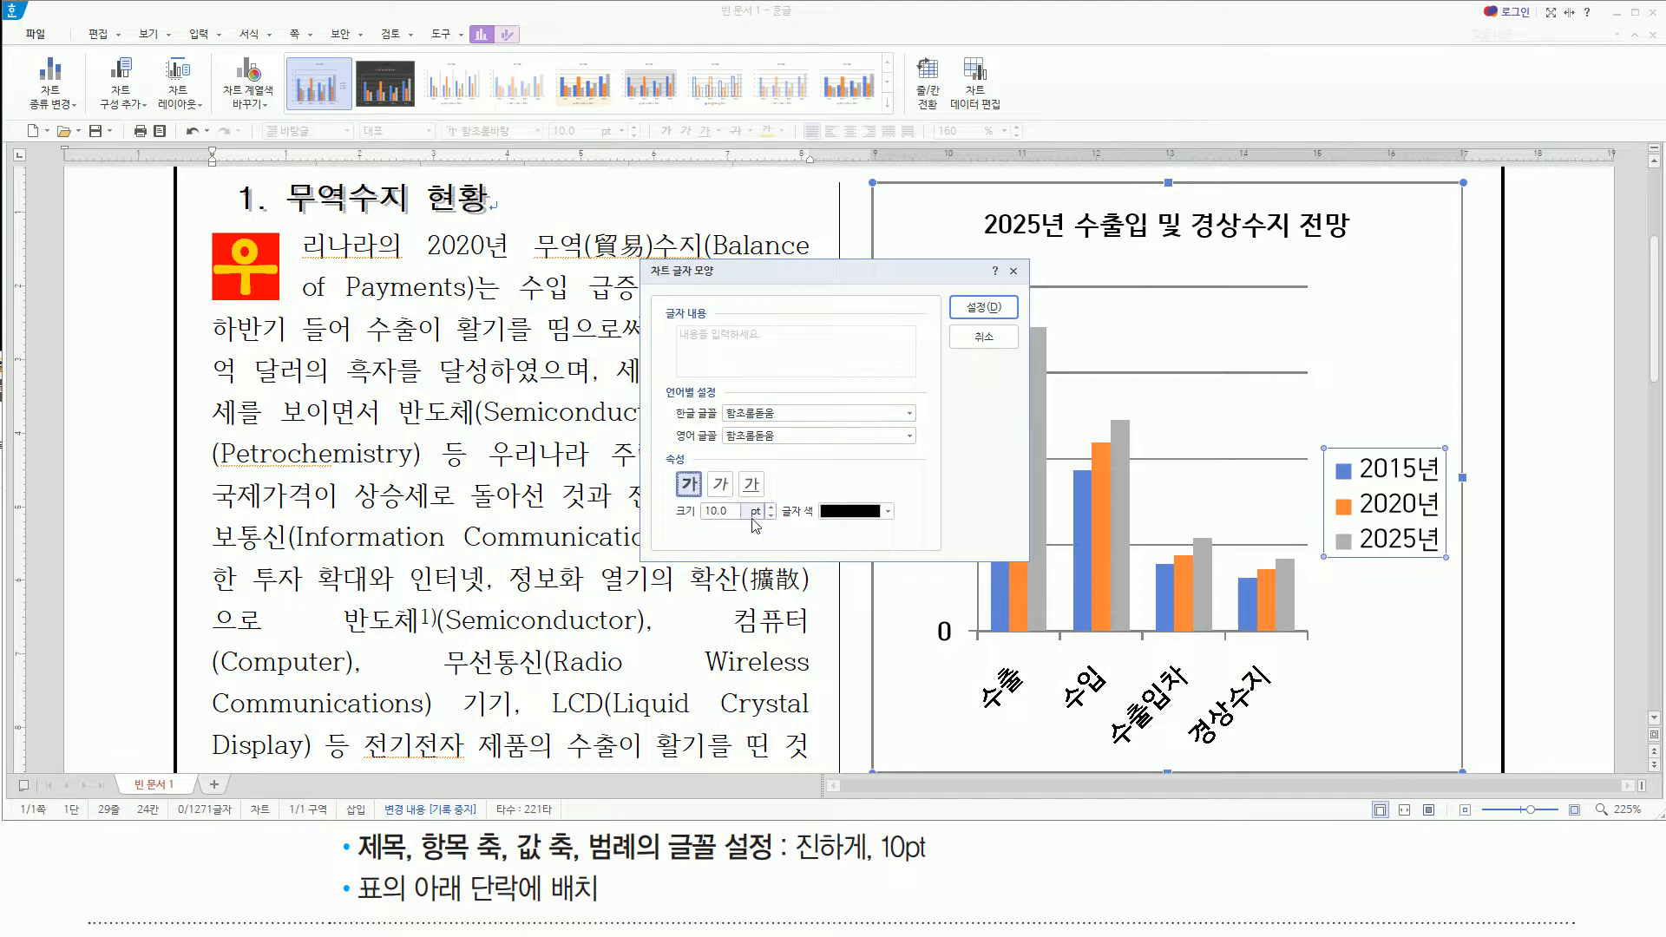
left_click(997, 311)
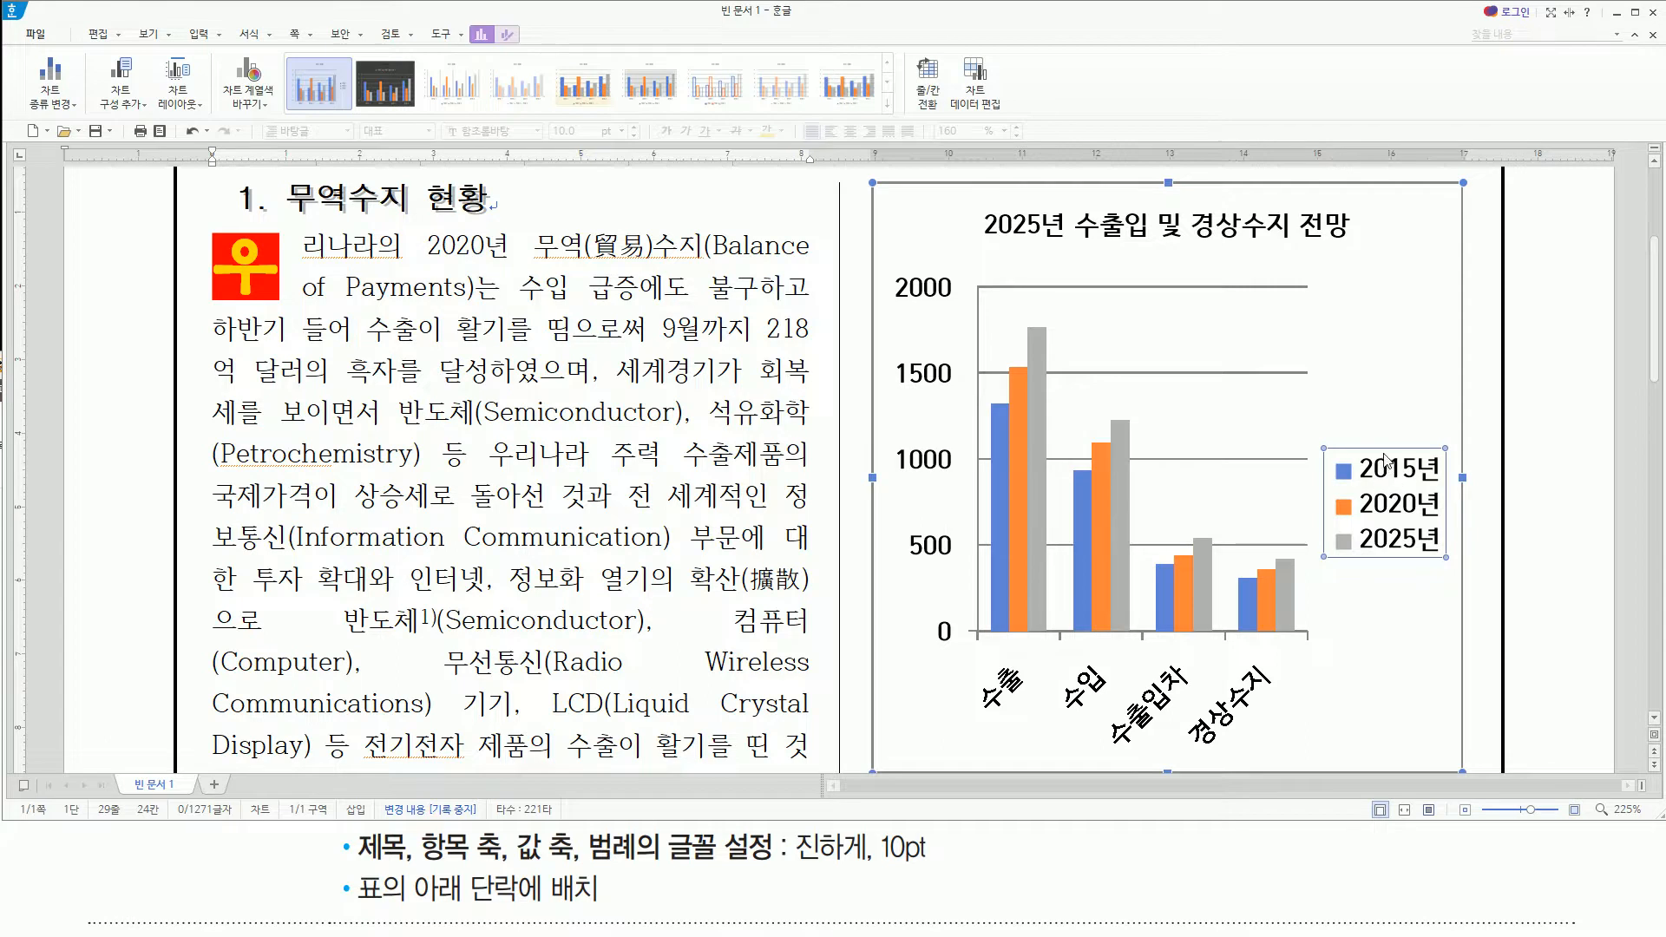
Set the legend position (범례 위치) to 아래쪽 in the legend's object properties and close the properties
double_click(1386, 460)
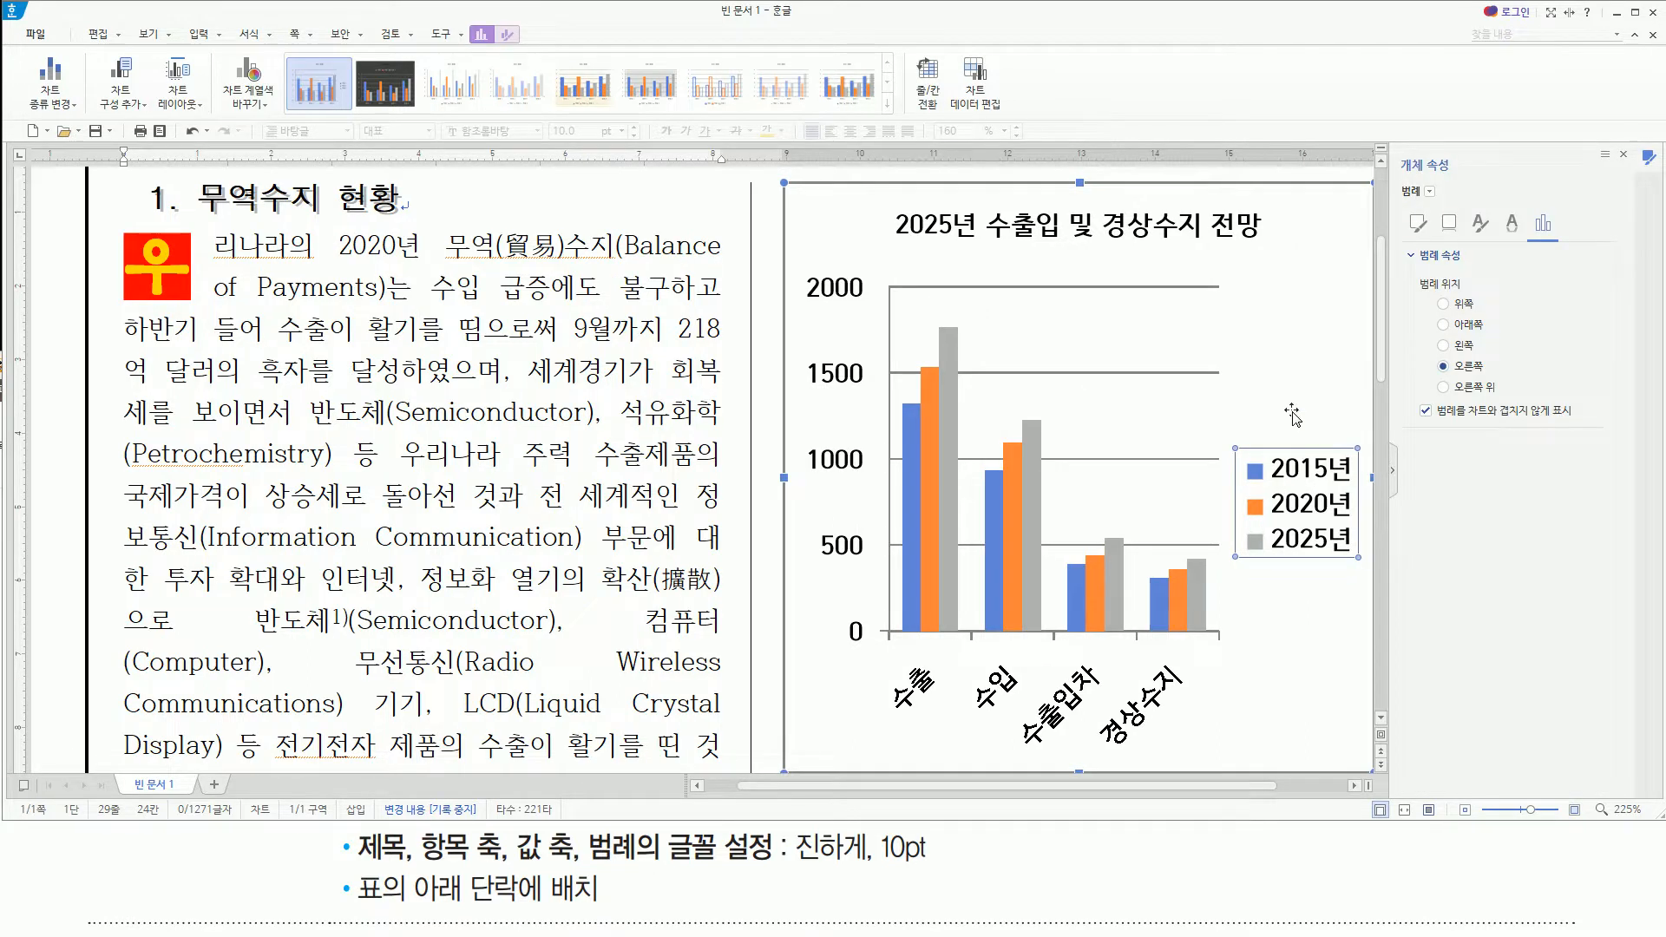
left_click_drag(1397, 148, 1463, 173)
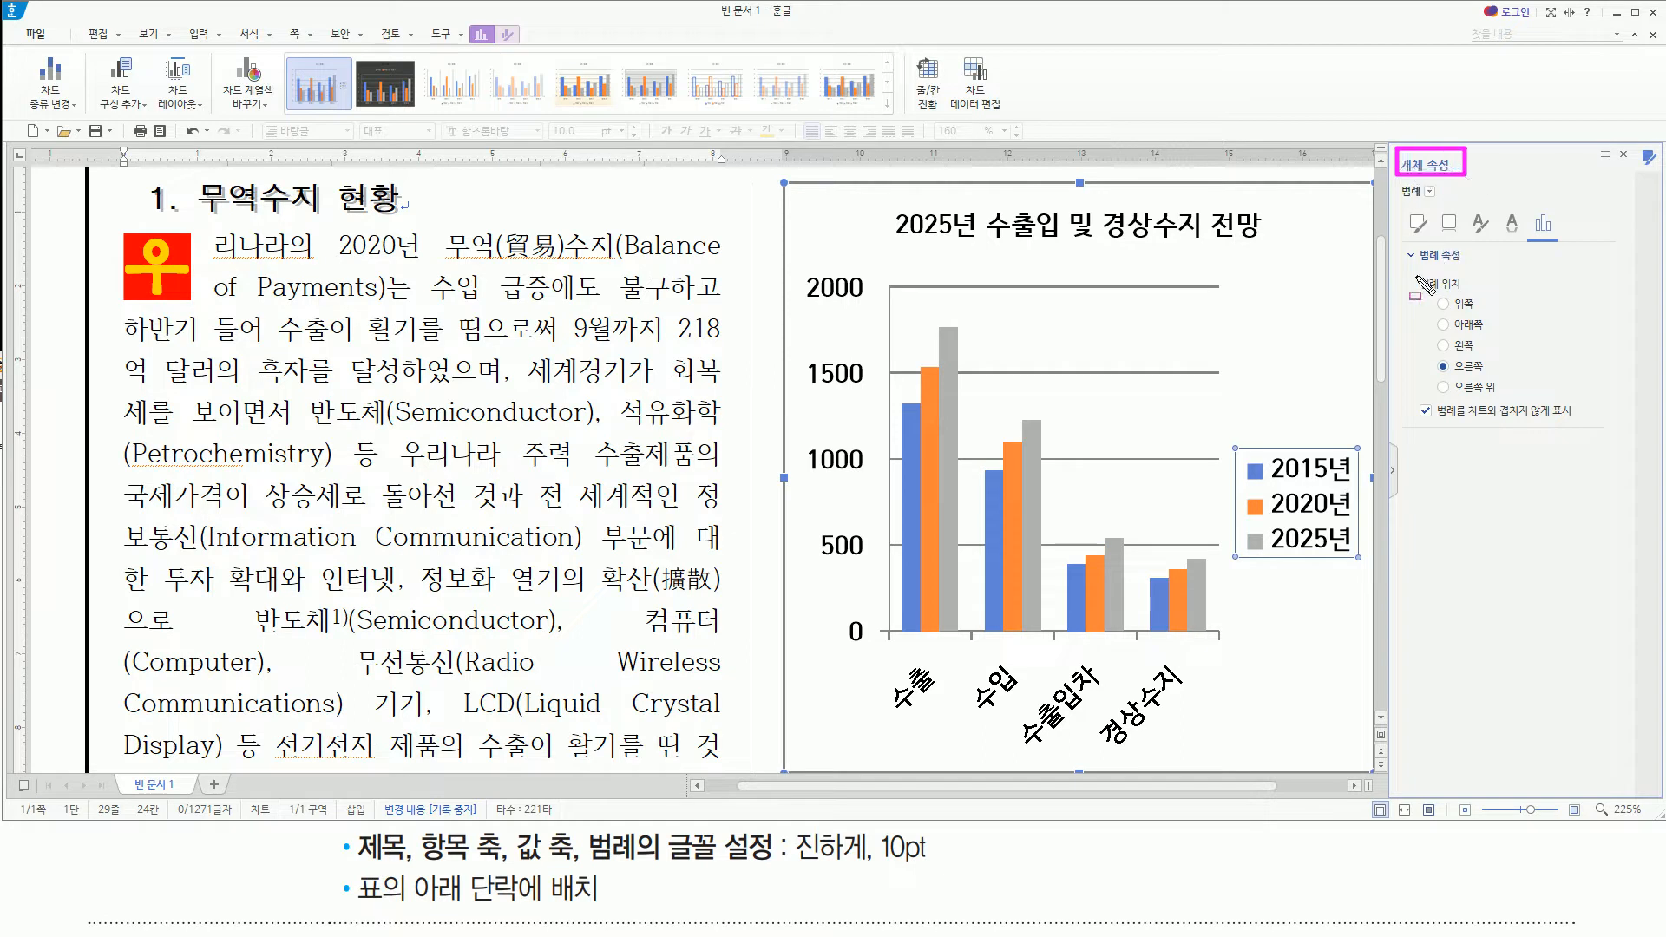
left_click_drag(1412, 269, 1520, 403)
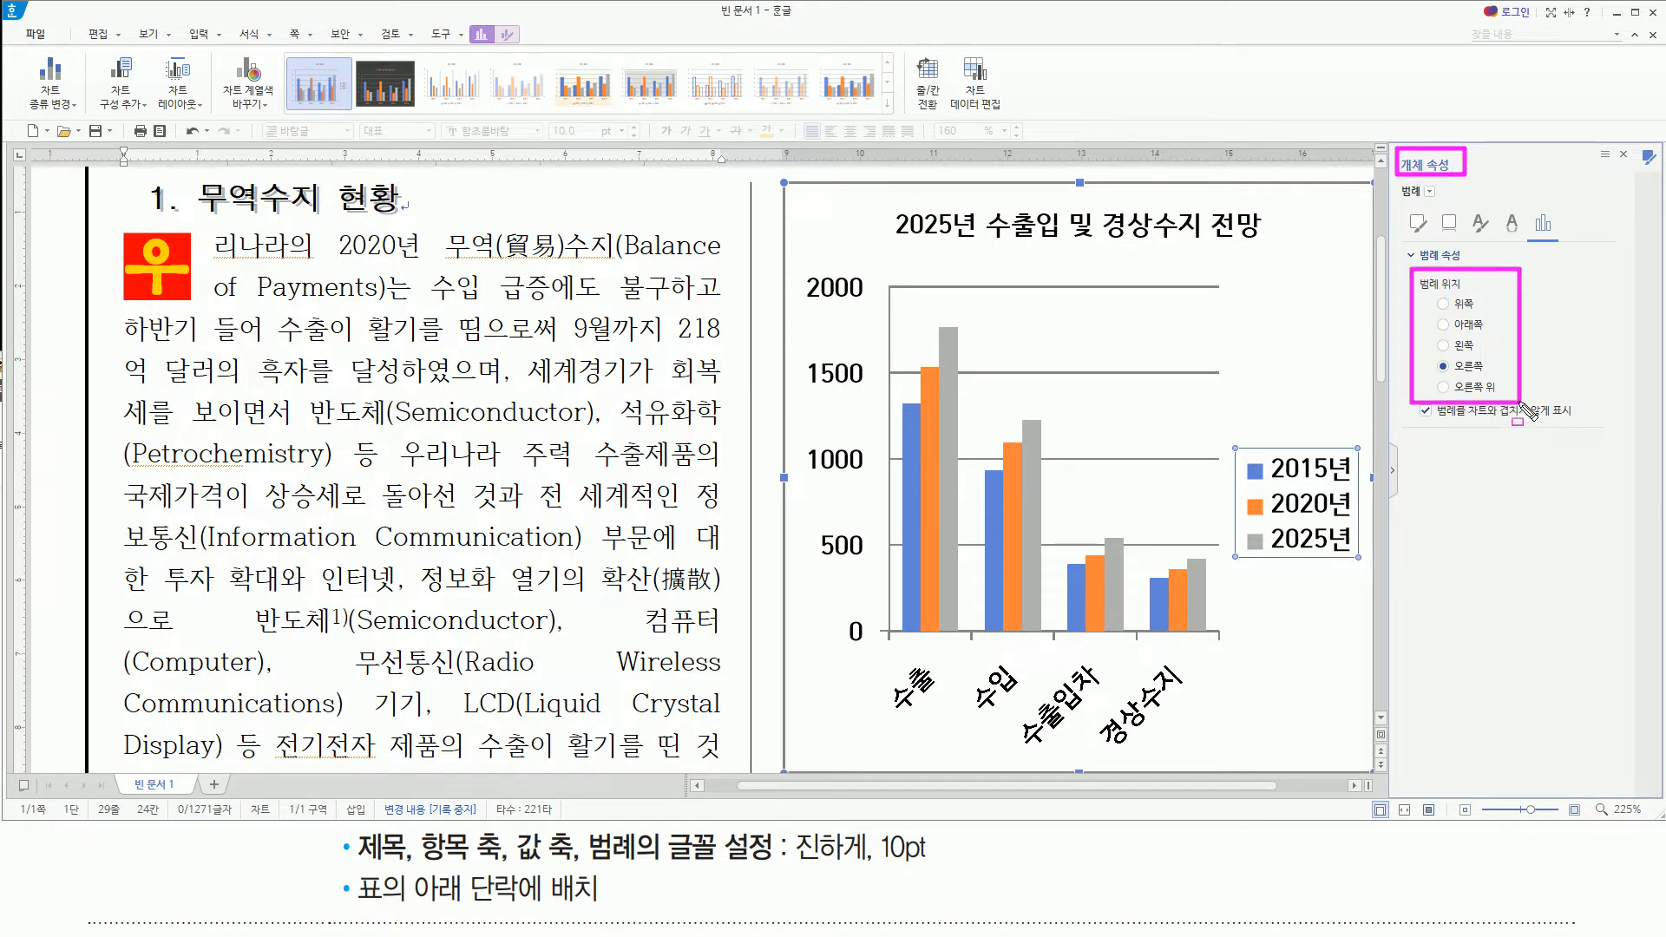
key("Escape")
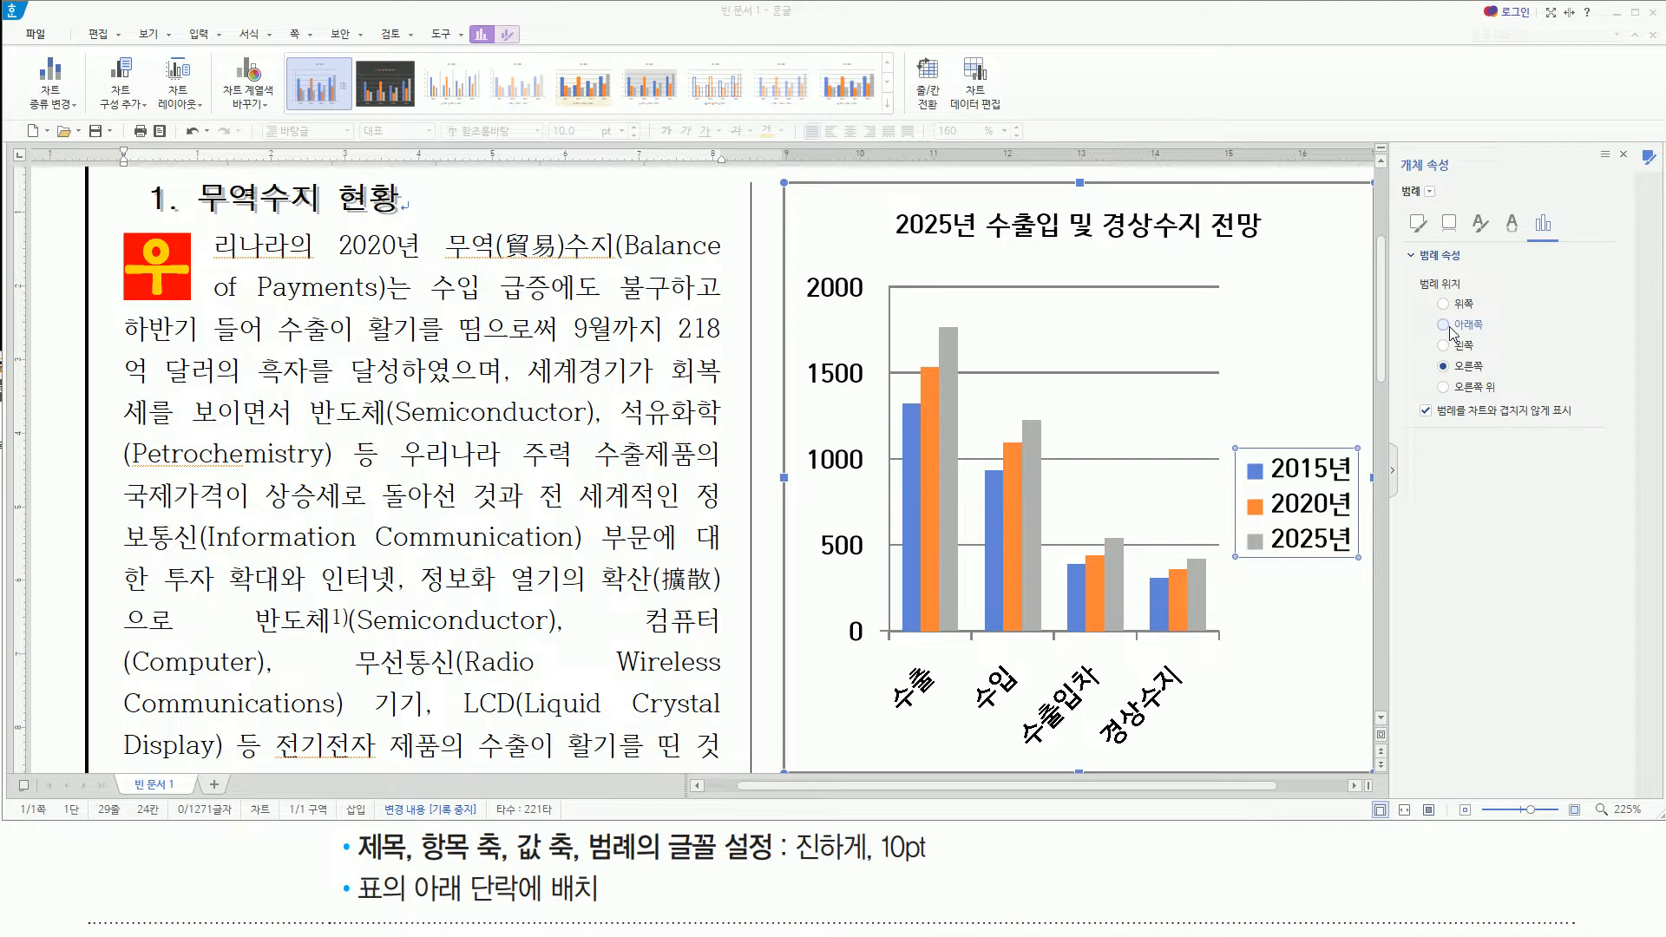
left_click(1444, 325)
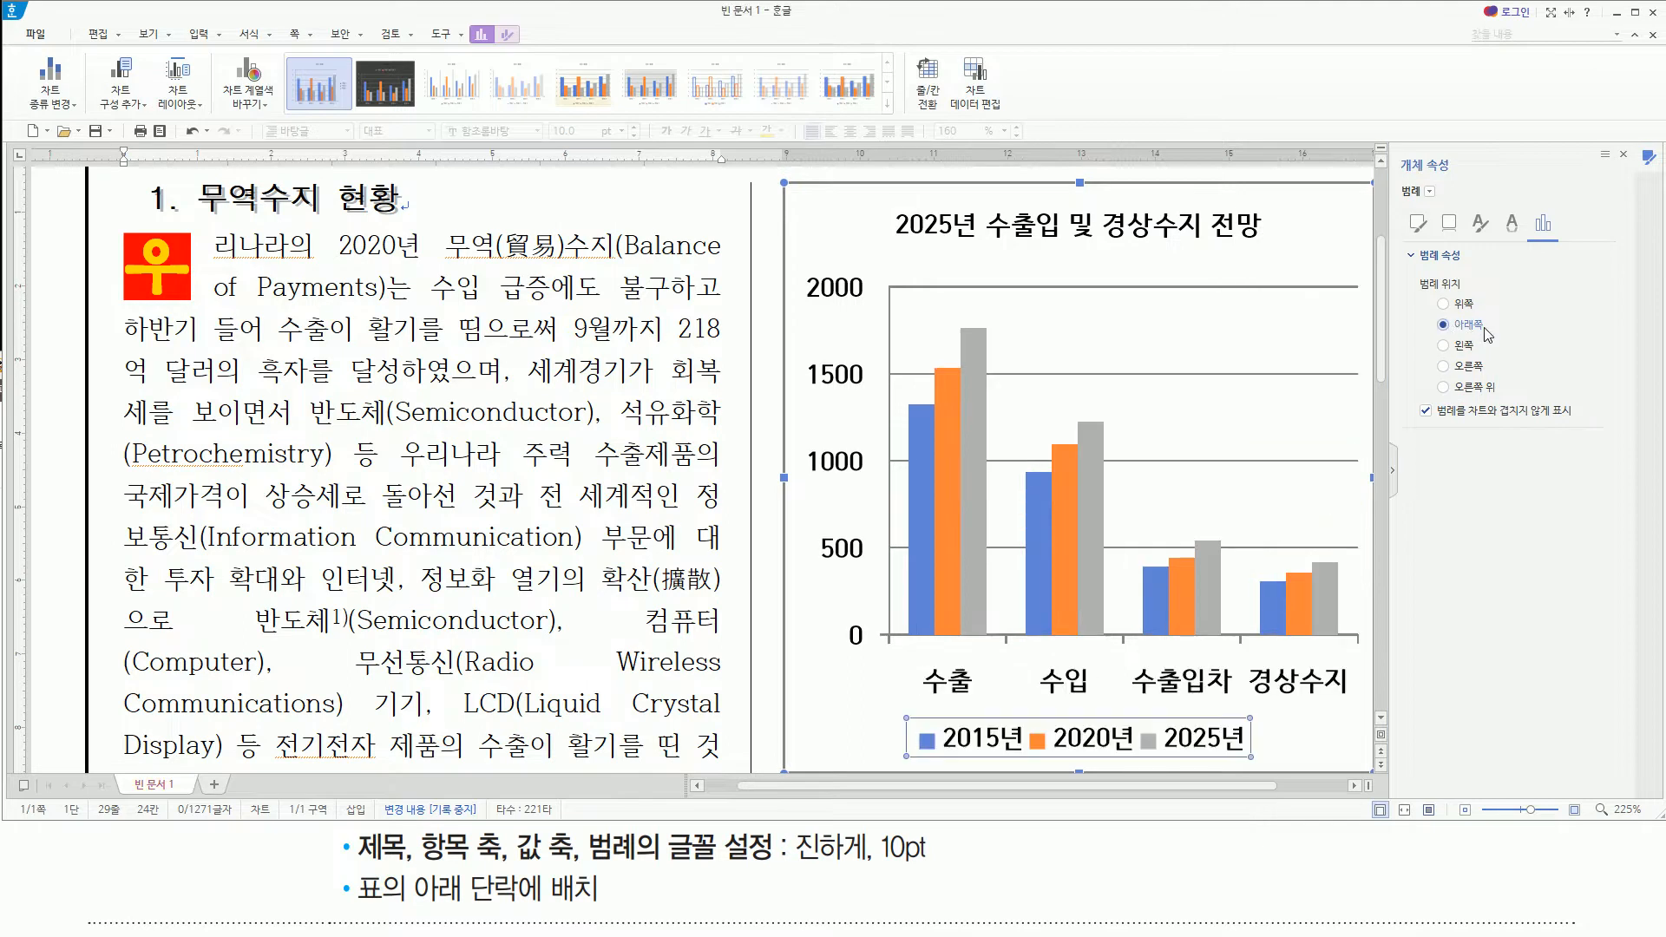
key("ctrl+2")
left_click_drag(1619, 139, 1645, 179)
key("Escape")
left_click(1623, 156)
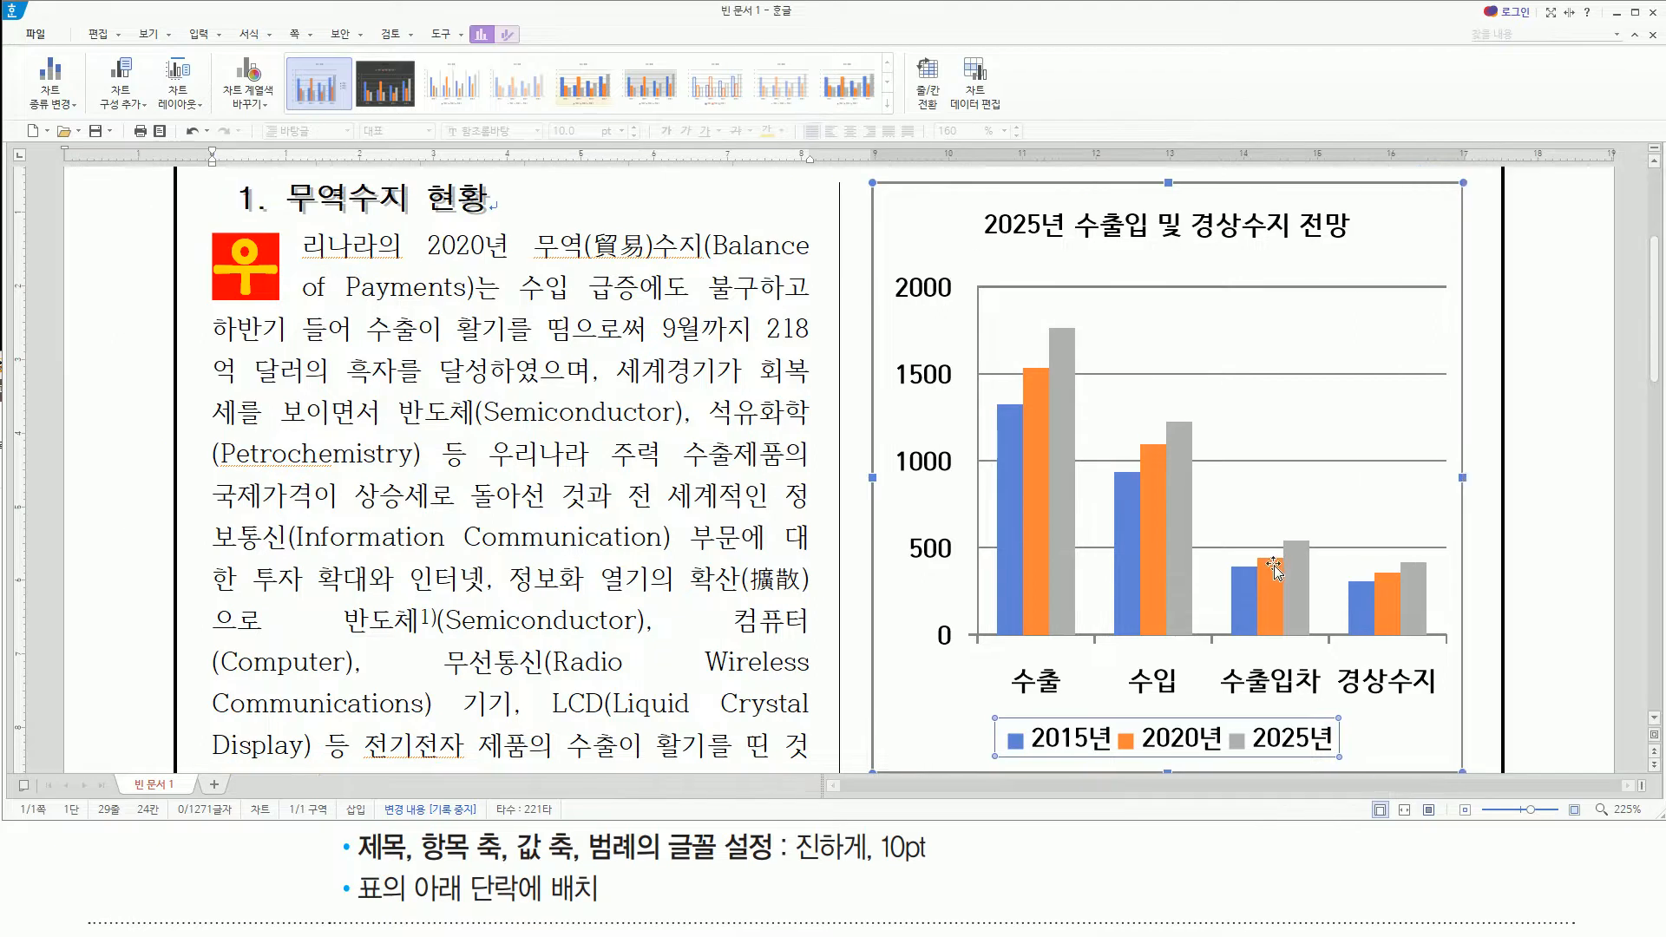
mouse_move(1003, 707)
left_mouse_down()
mouse_move(1028, 768)
mouse_move(1383, 788)
left_mouse_up()
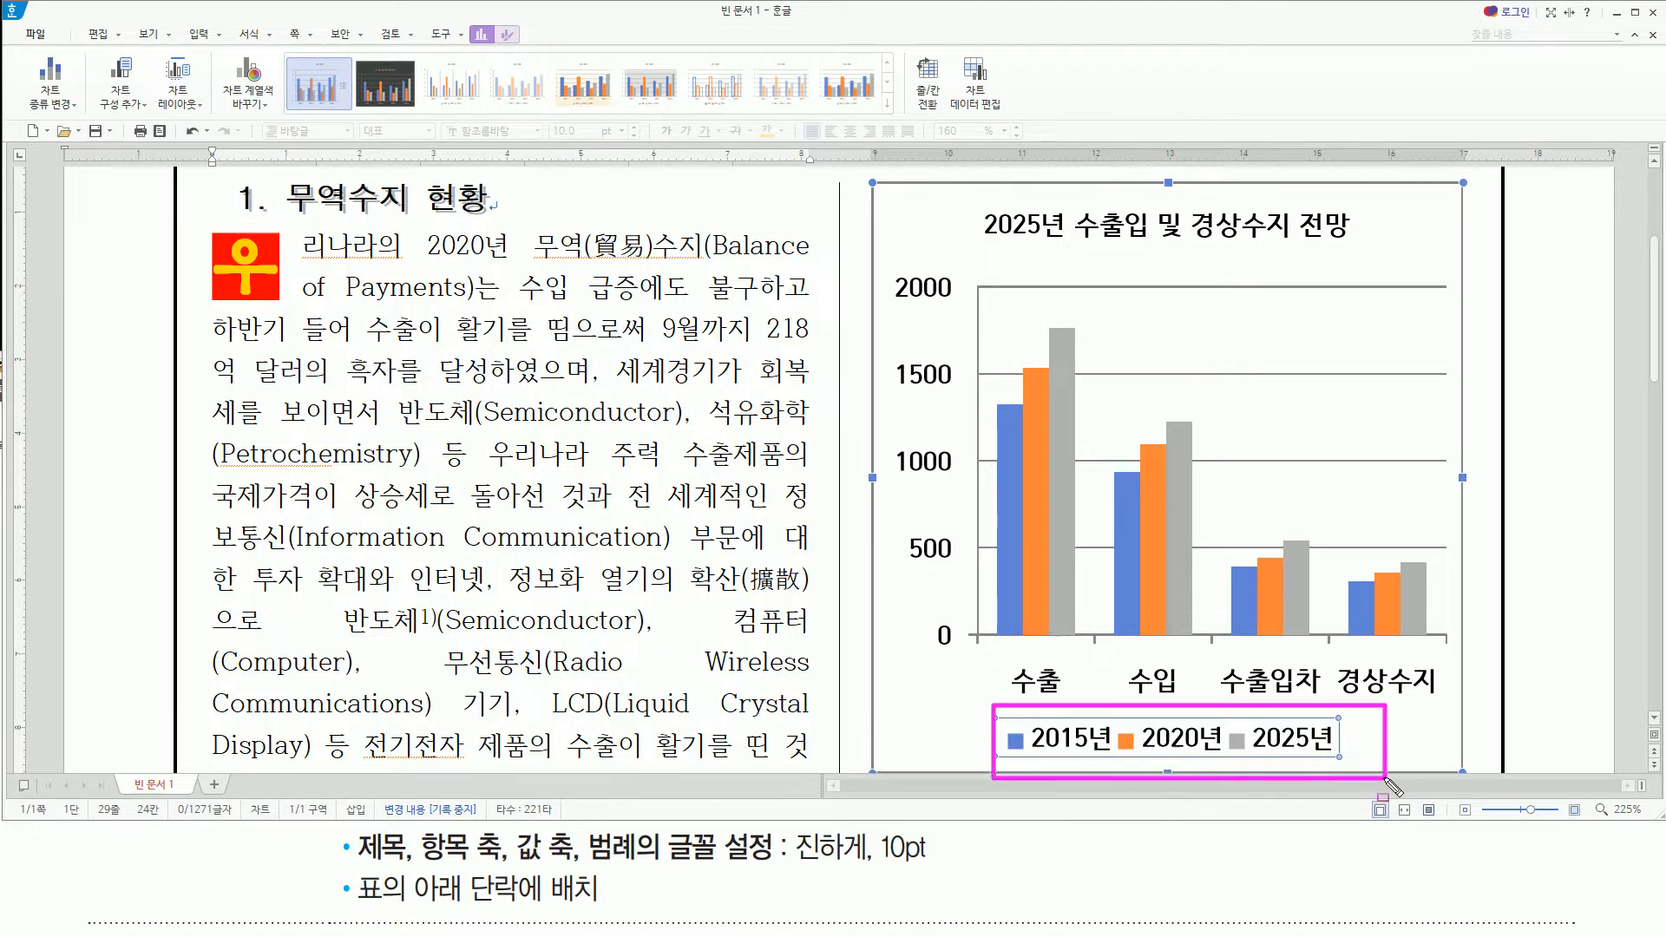
Deselect the chart's legend and leave chart editing to return to the document body
key("Escape")
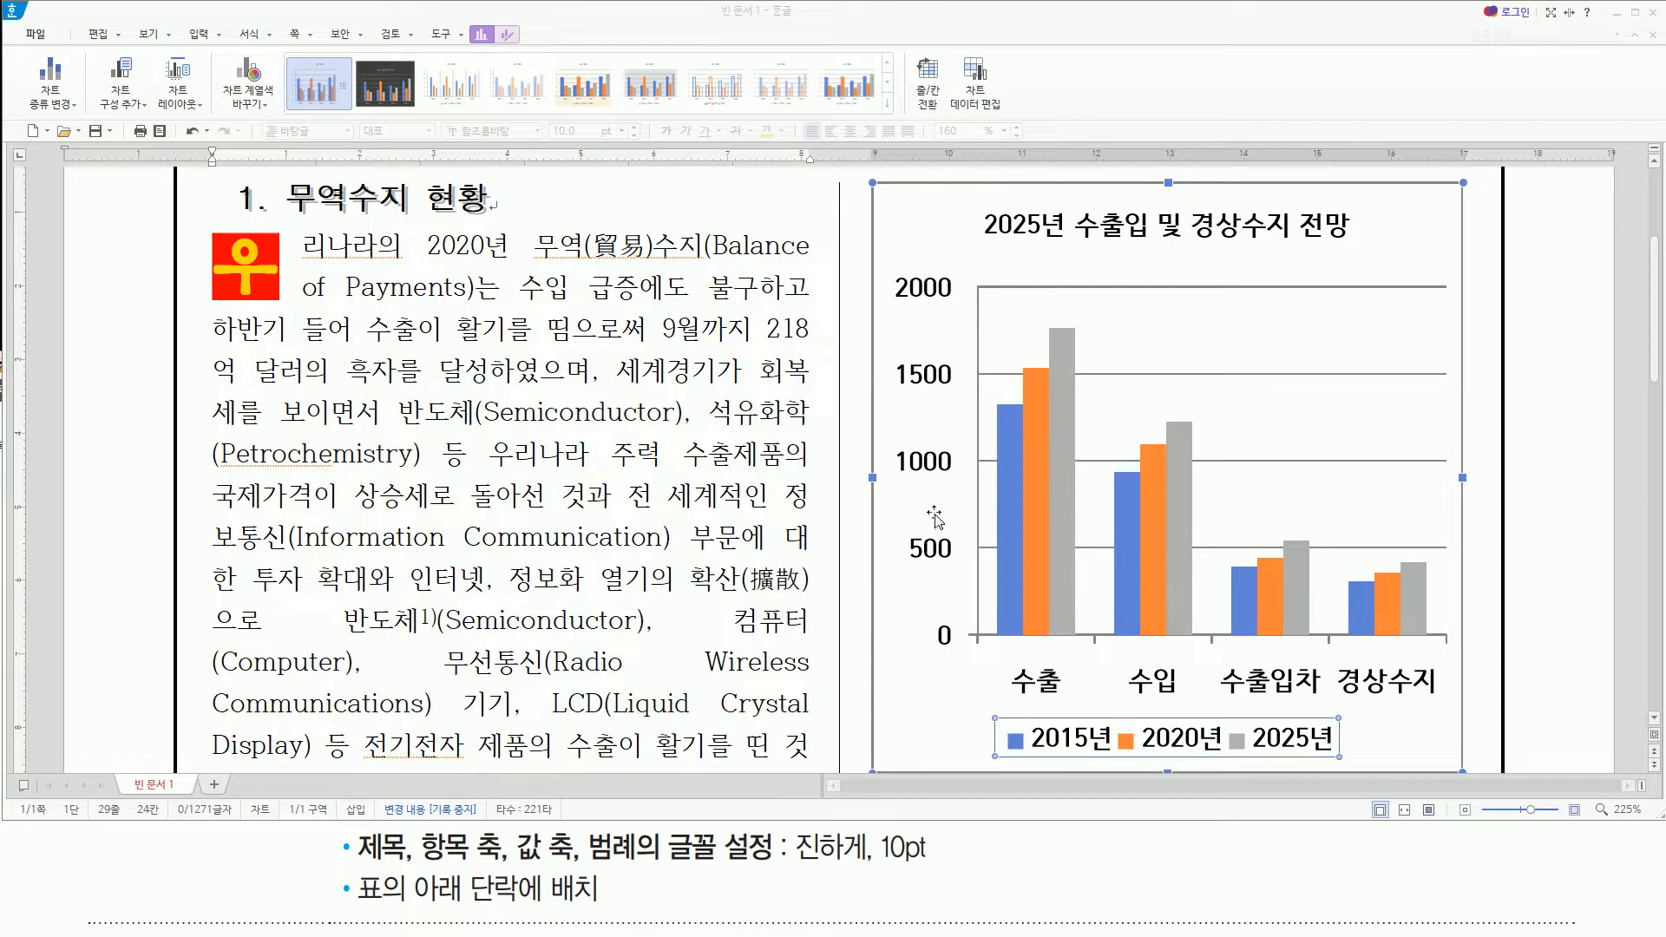
mouse_move(346, 882)
left_mouse_down()
mouse_move(498, 926)
mouse_move(616, 913)
left_mouse_up()
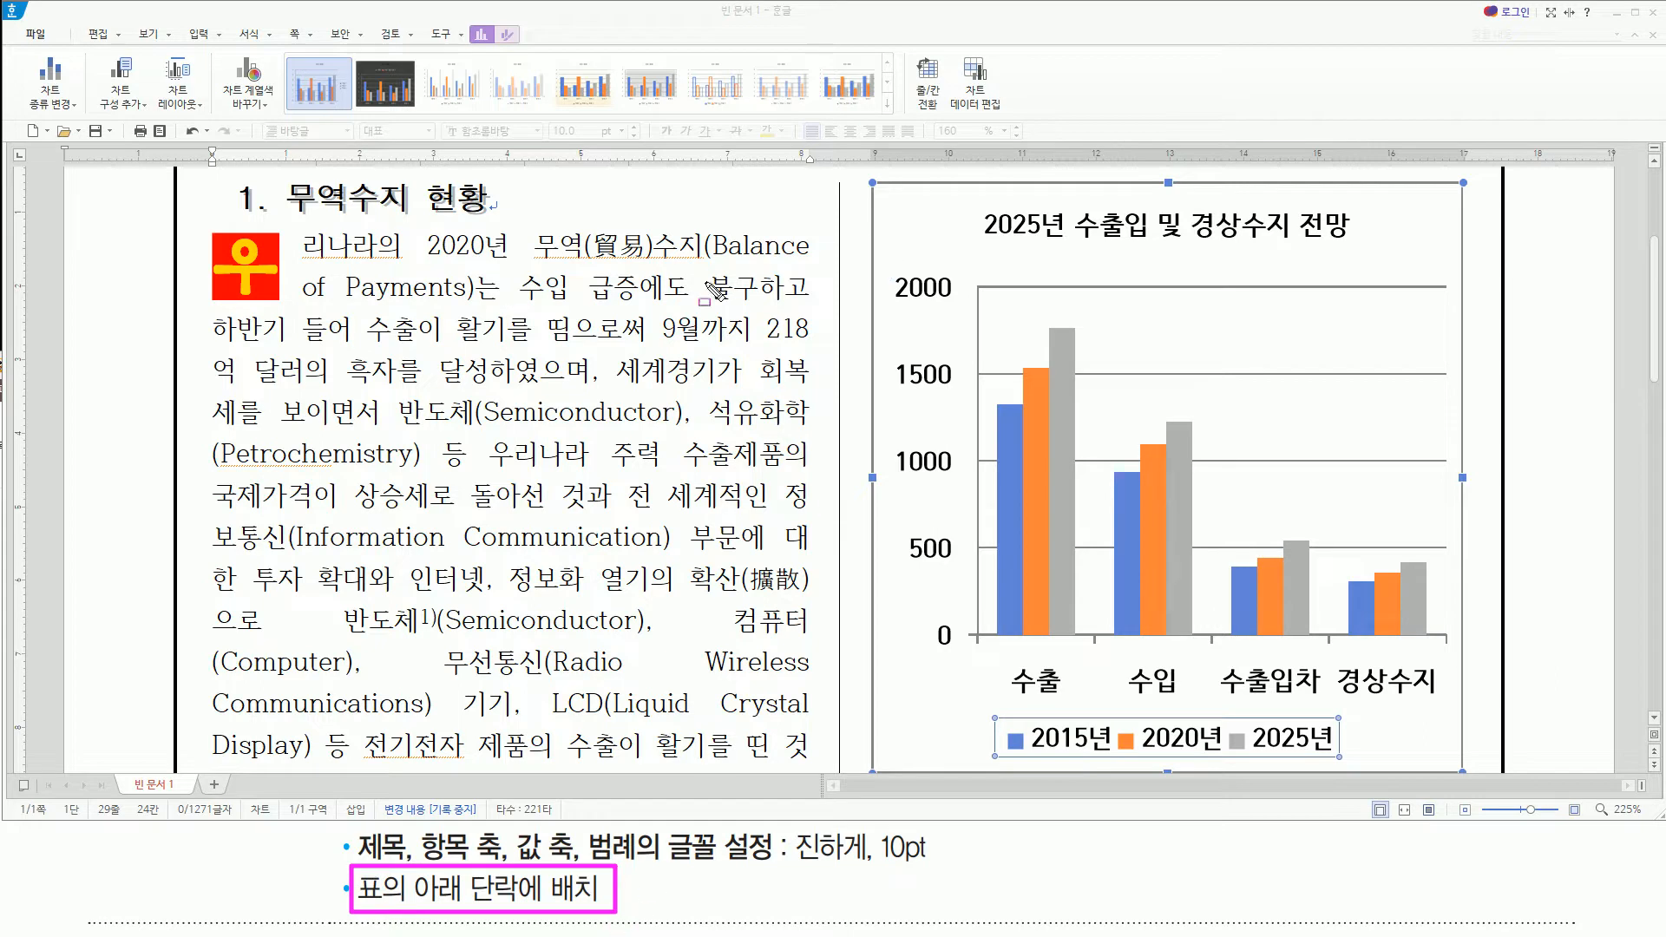
key("Escape")
left_click(887, 190)
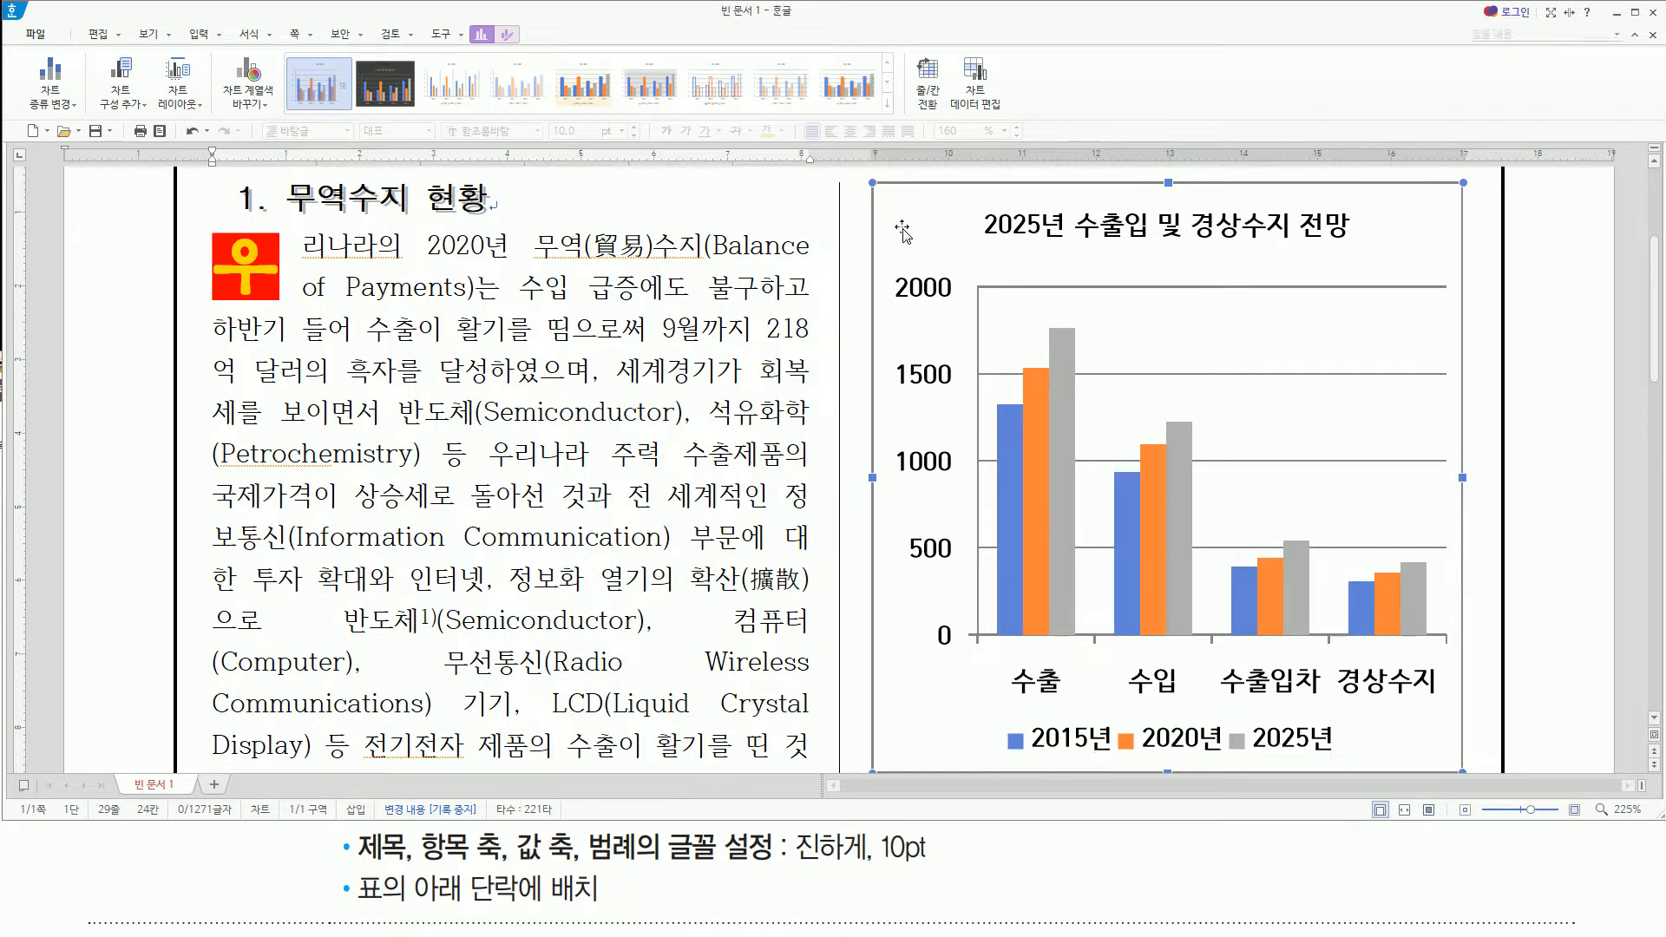
key("Escape")
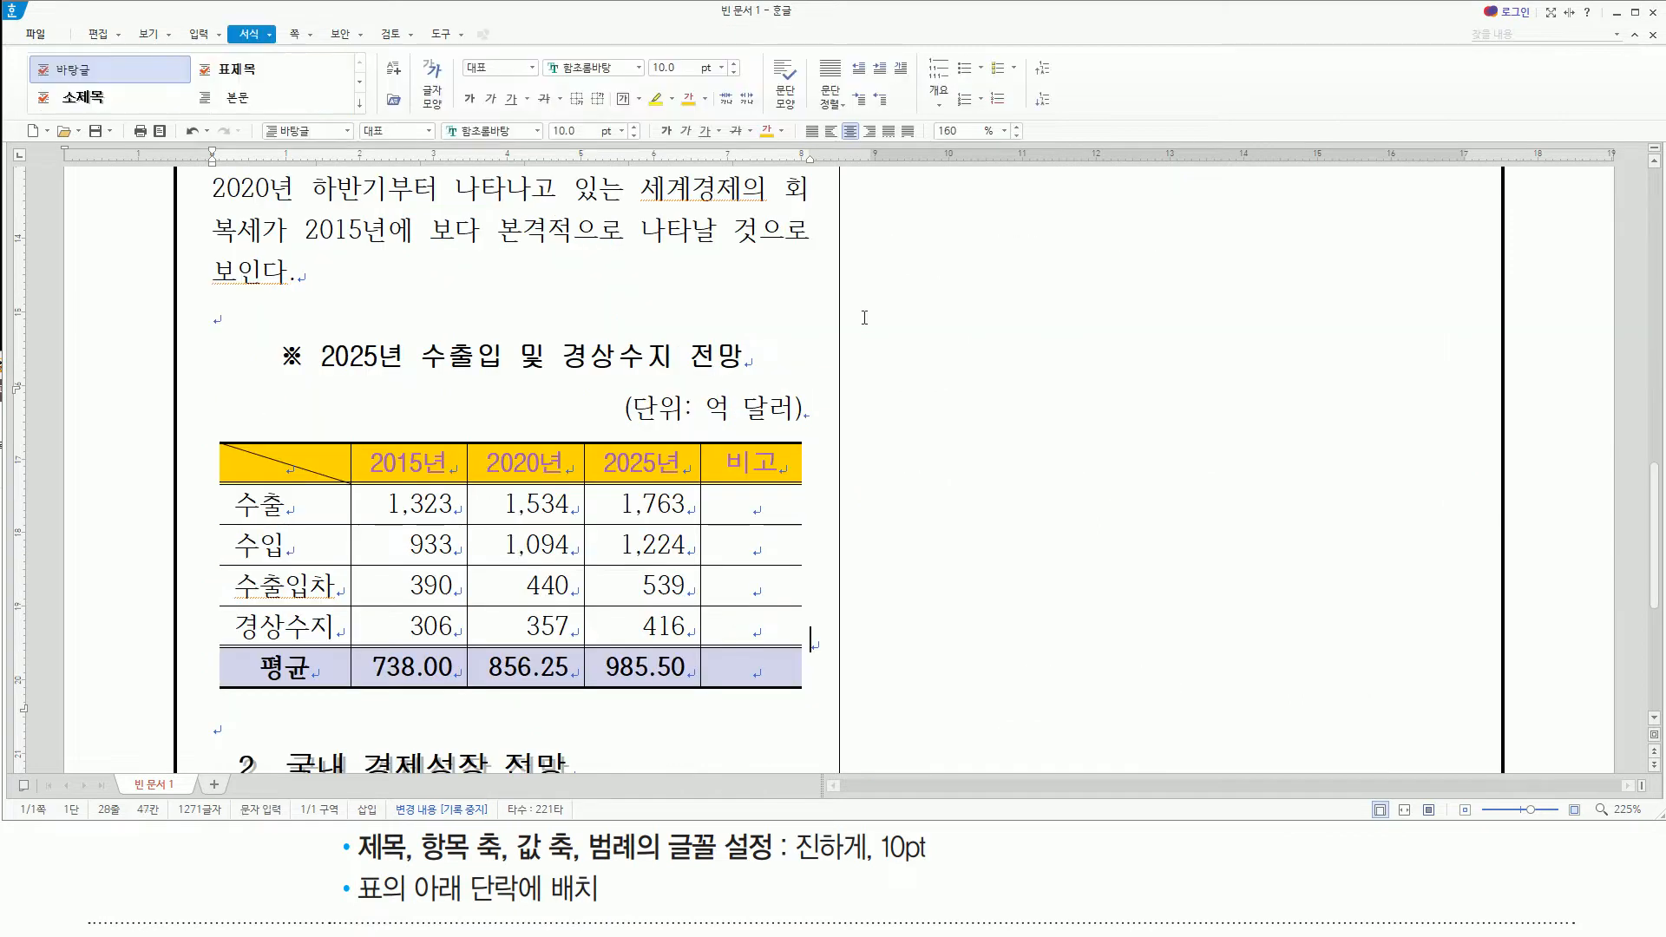
Examine the blank paragraph below the table and the placement of the chart in the document
scroll(949, 344, "up", 15)
scroll(949, 344, "down", 15)
left_click_drag(220, 725, 221, 740)
key("Escape")
left_click(240, 727)
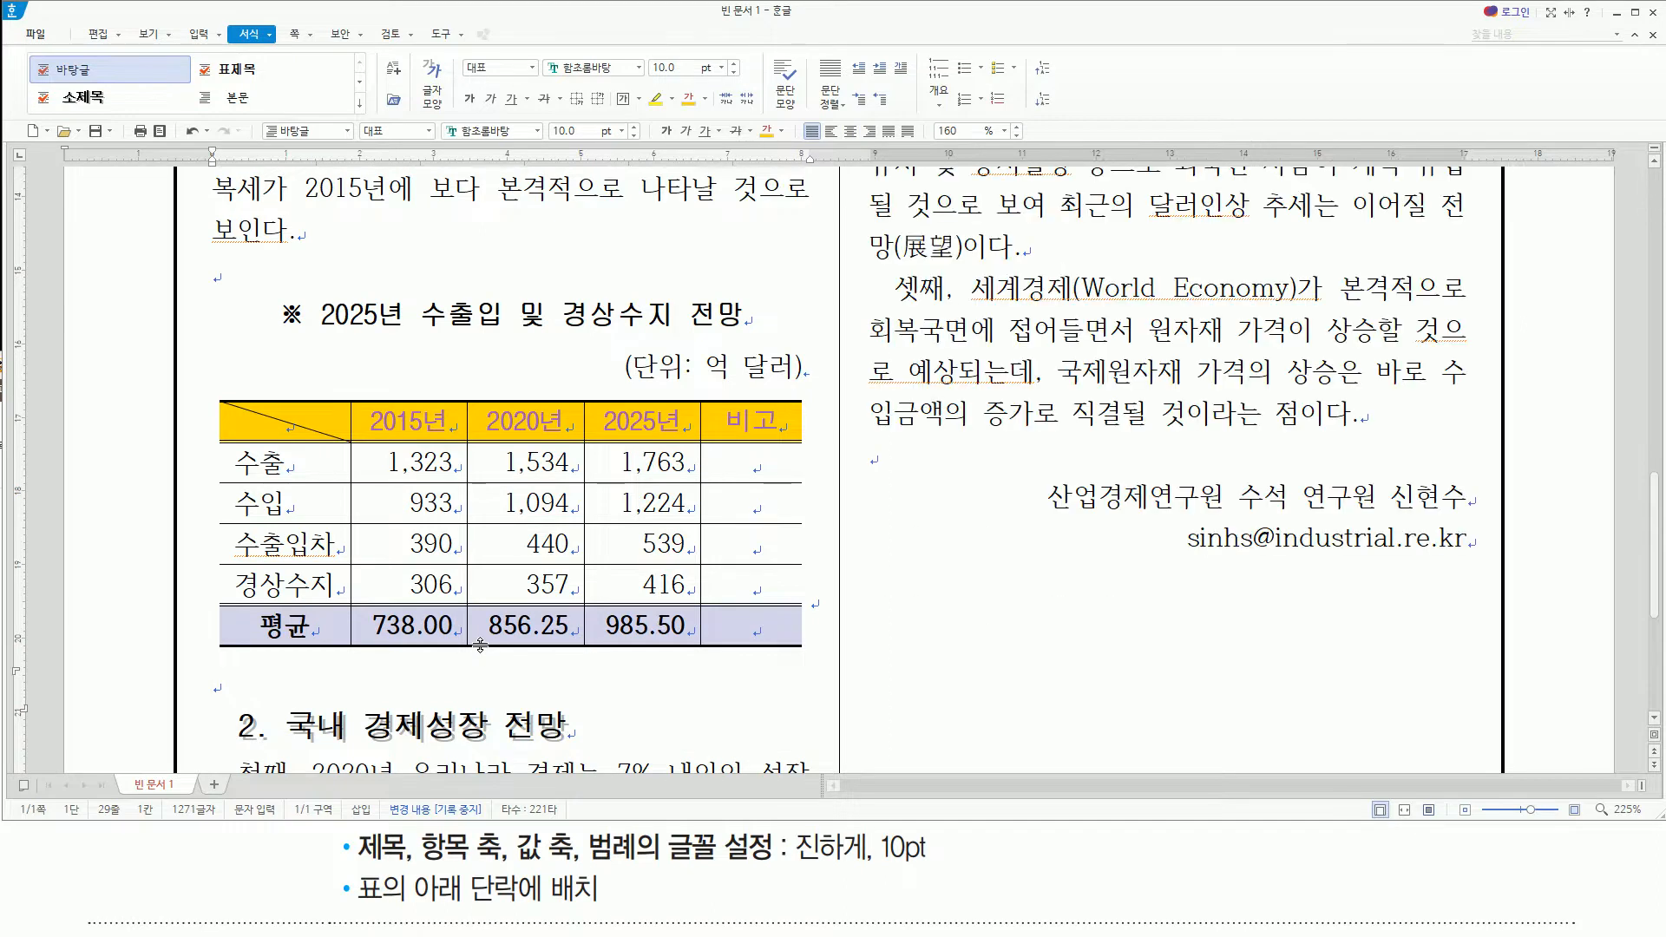
scroll(480, 645, "down", 5)
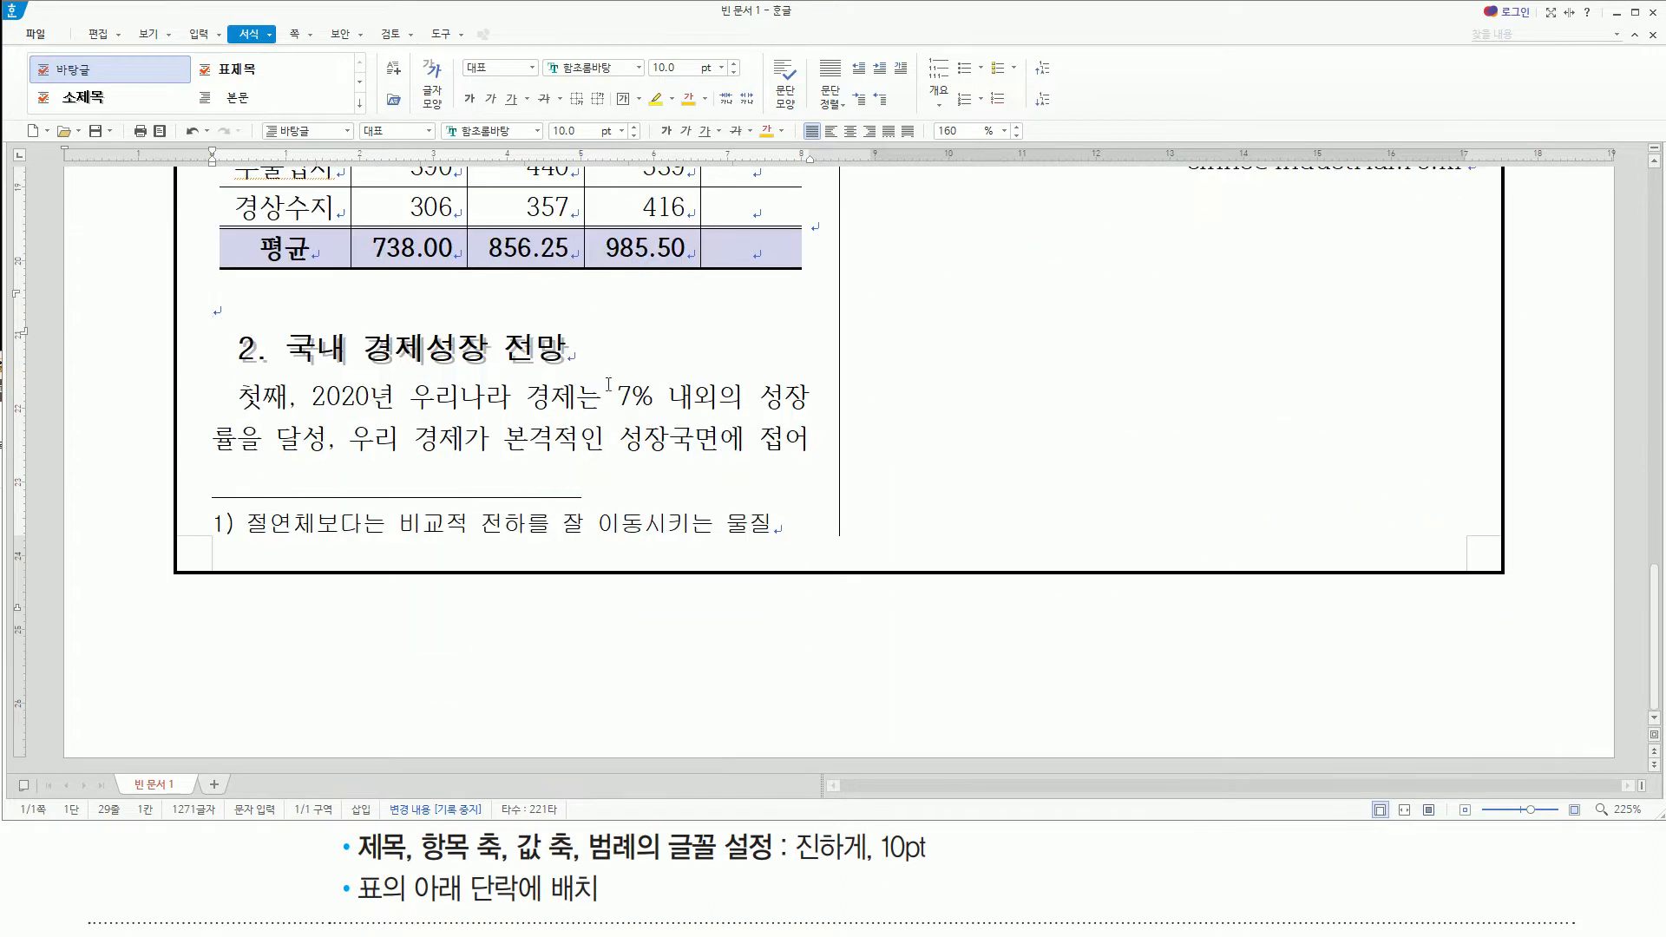
scroll(1272, 413, "up", 20)
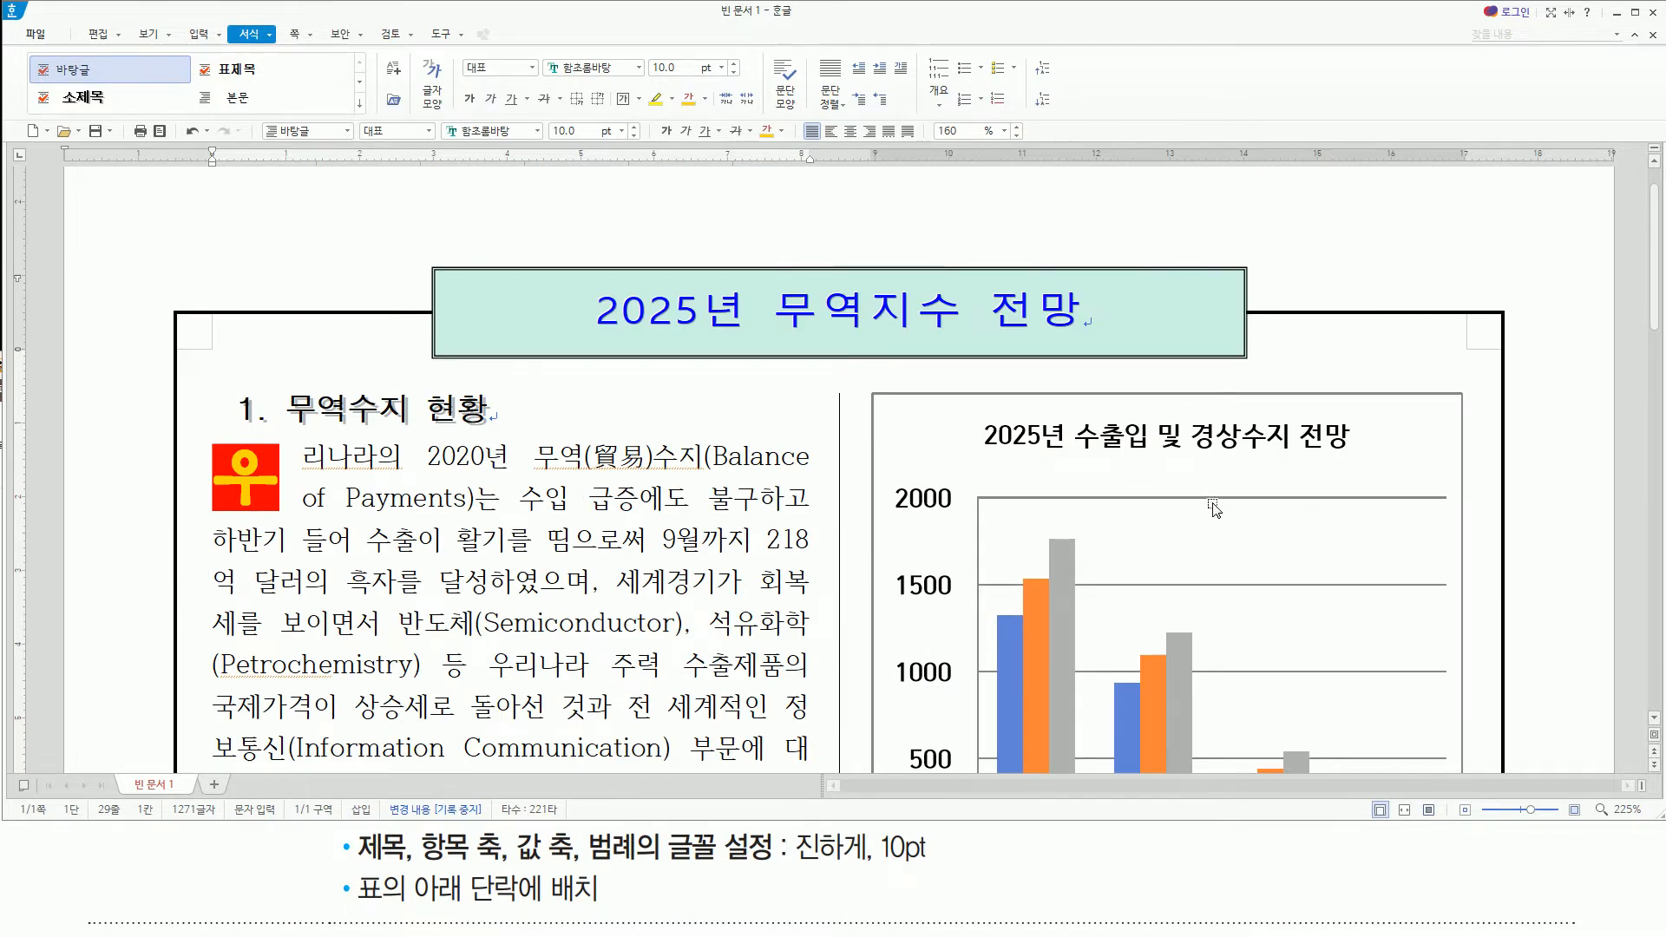
scroll(963, 466, "down", 5)
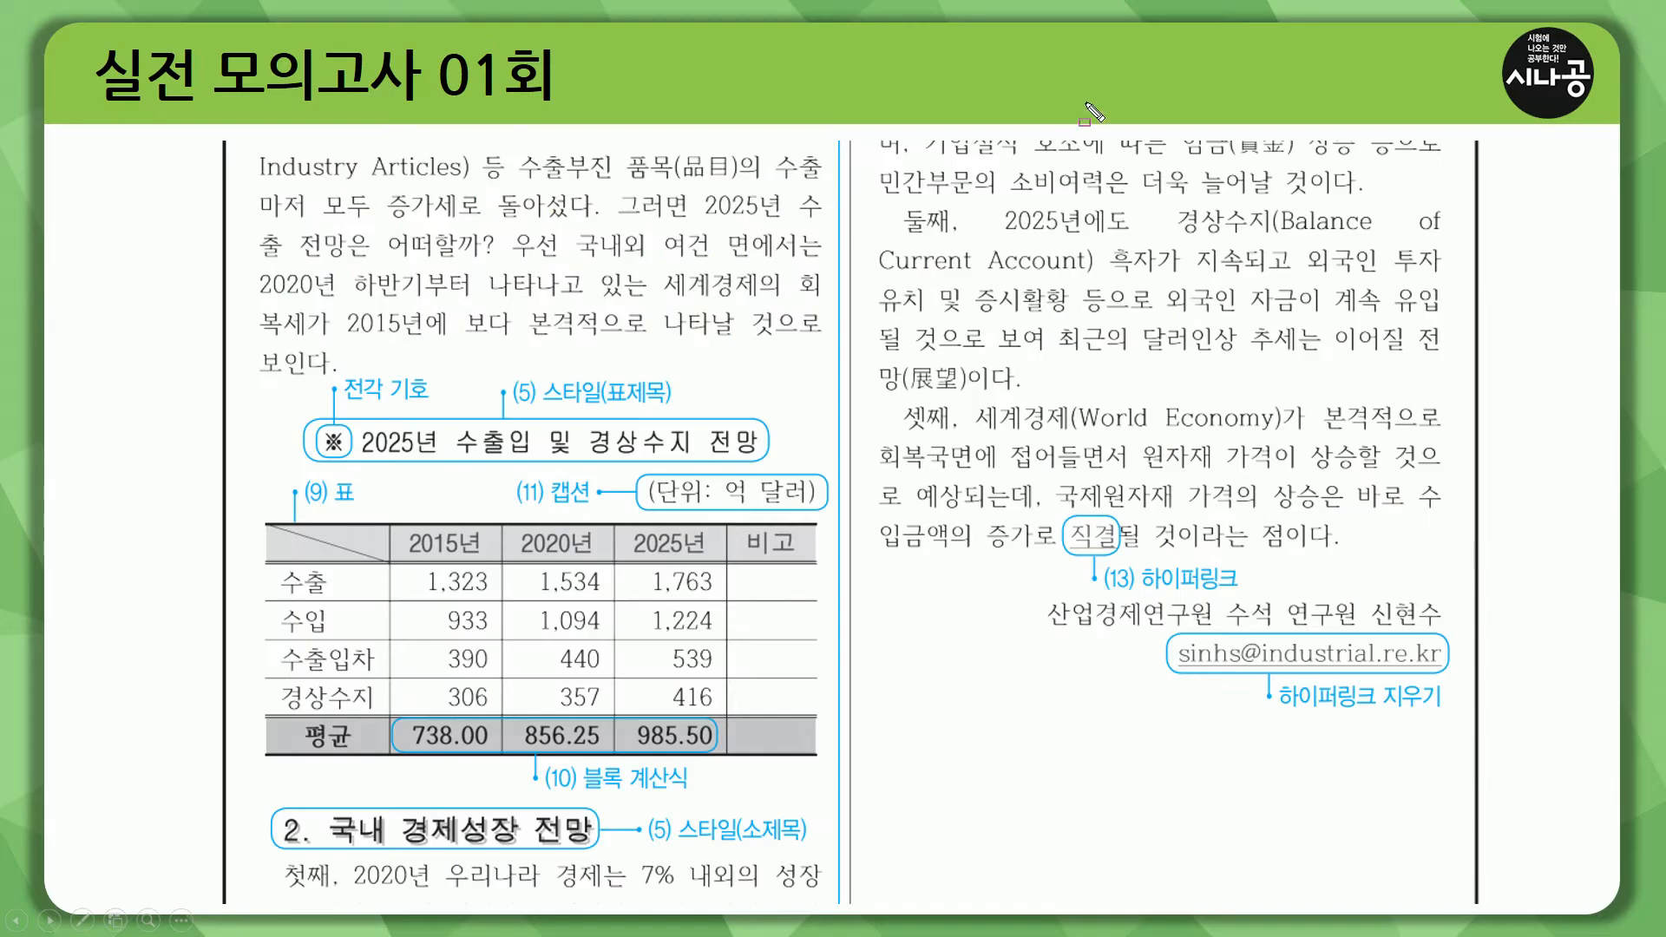
mouse_move(1059, 507)
left_mouse_down()
mouse_move(1200, 596)
mouse_move(1272, 597)
left_mouse_up()
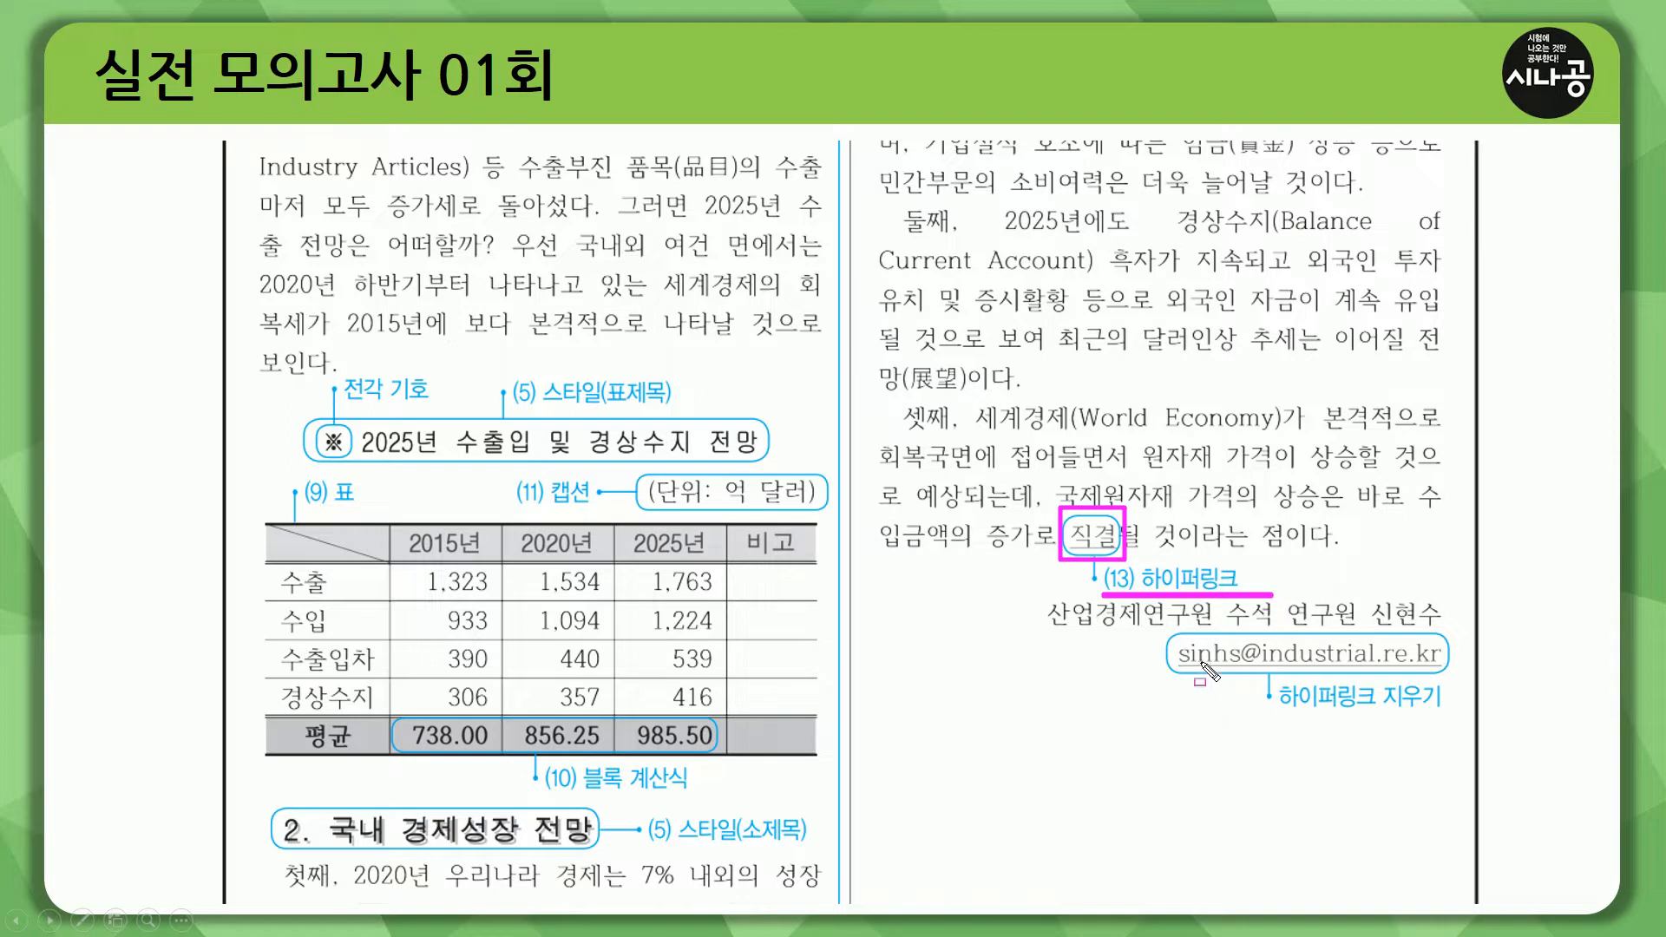
mouse_move(1168, 636)
left_mouse_down()
mouse_move(1471, 747)
mouse_move(1461, 713)
left_mouse_up()
left_click_drag(1150, 651, 1449, 651)
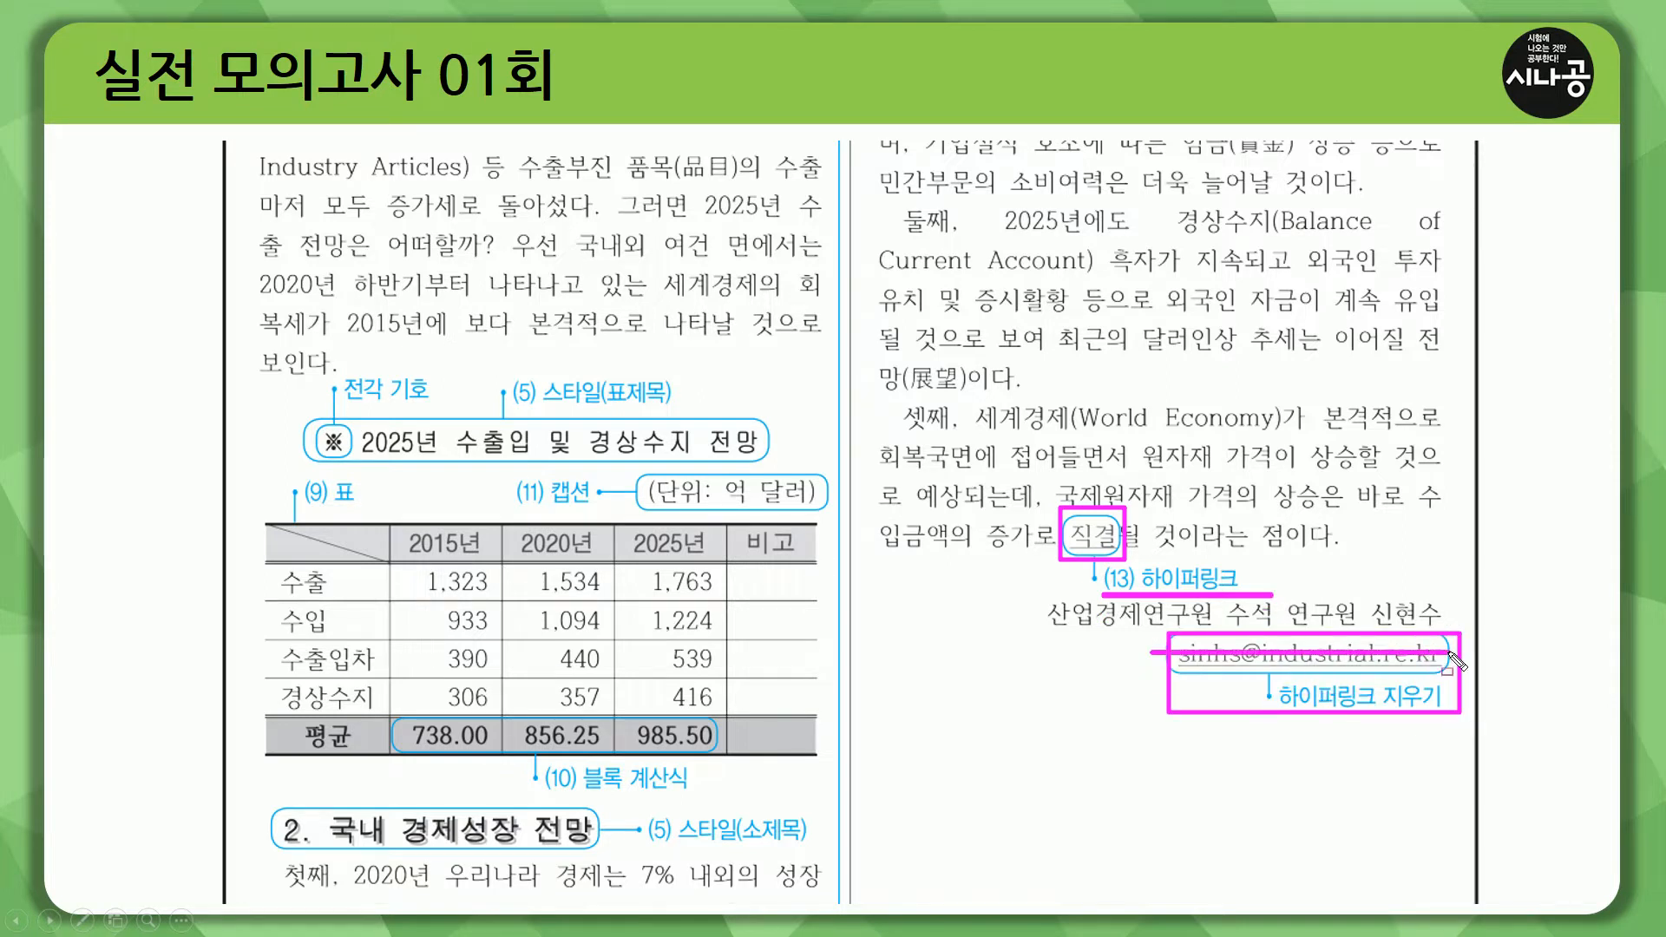
key("e")
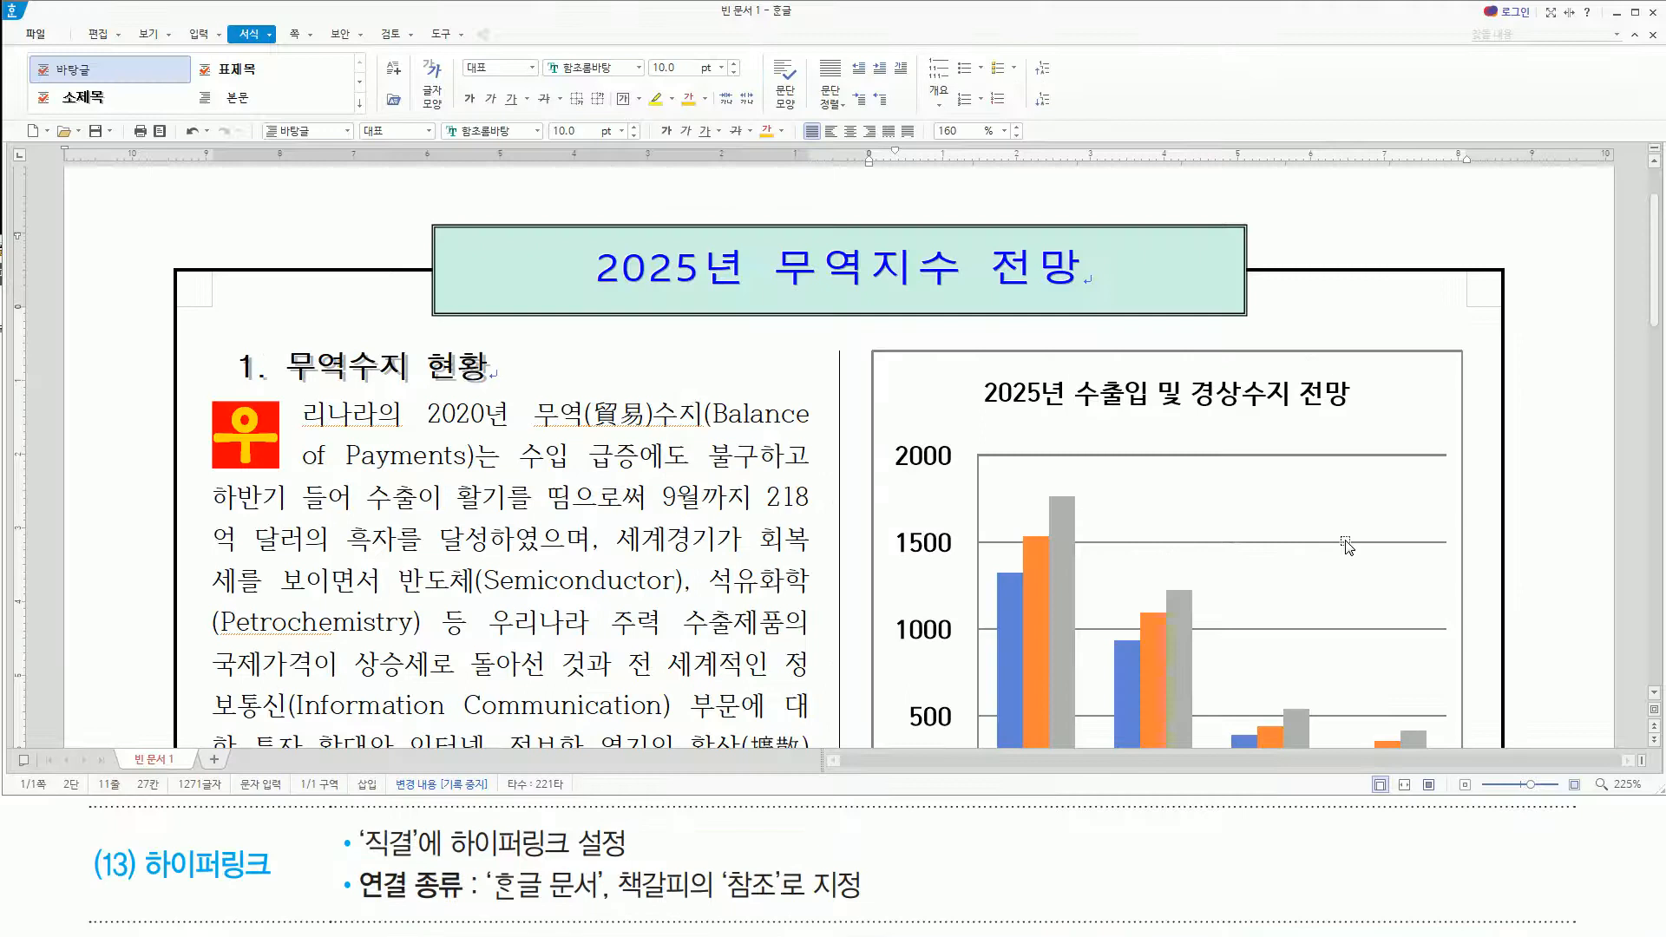
Add a hyperlink to the word '직결' in the last body paragraph, targeting the '참조' bookmark of the current 한글 문서
scroll(1316, 542, "down", 10)
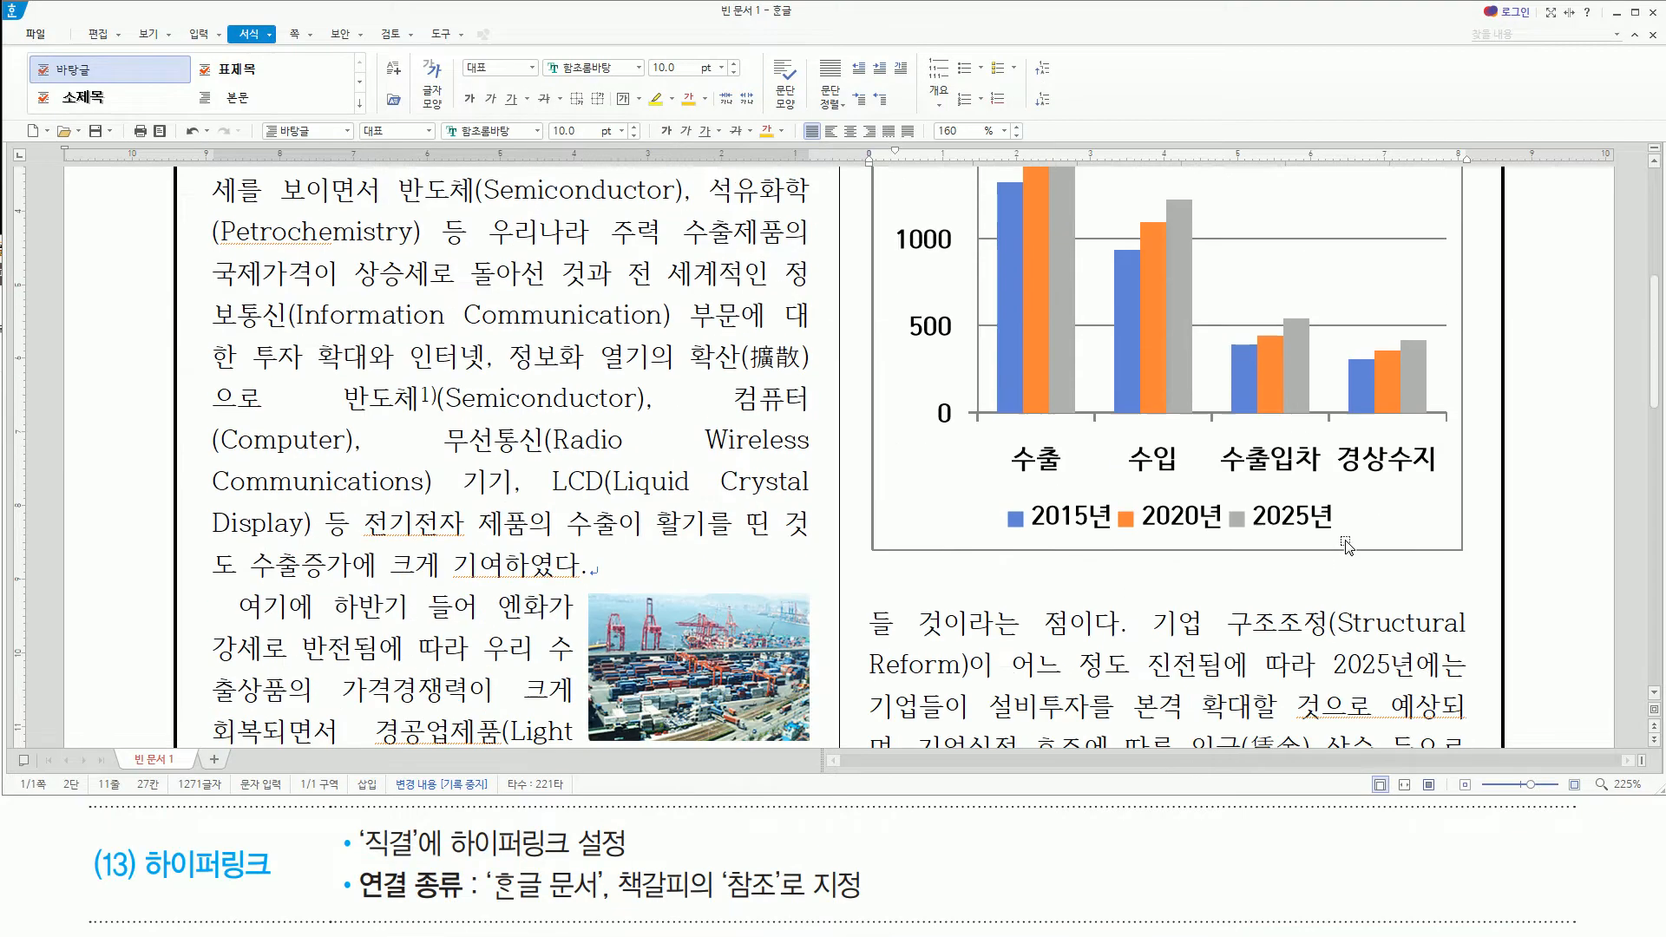
scroll(1316, 542, "down", 5)
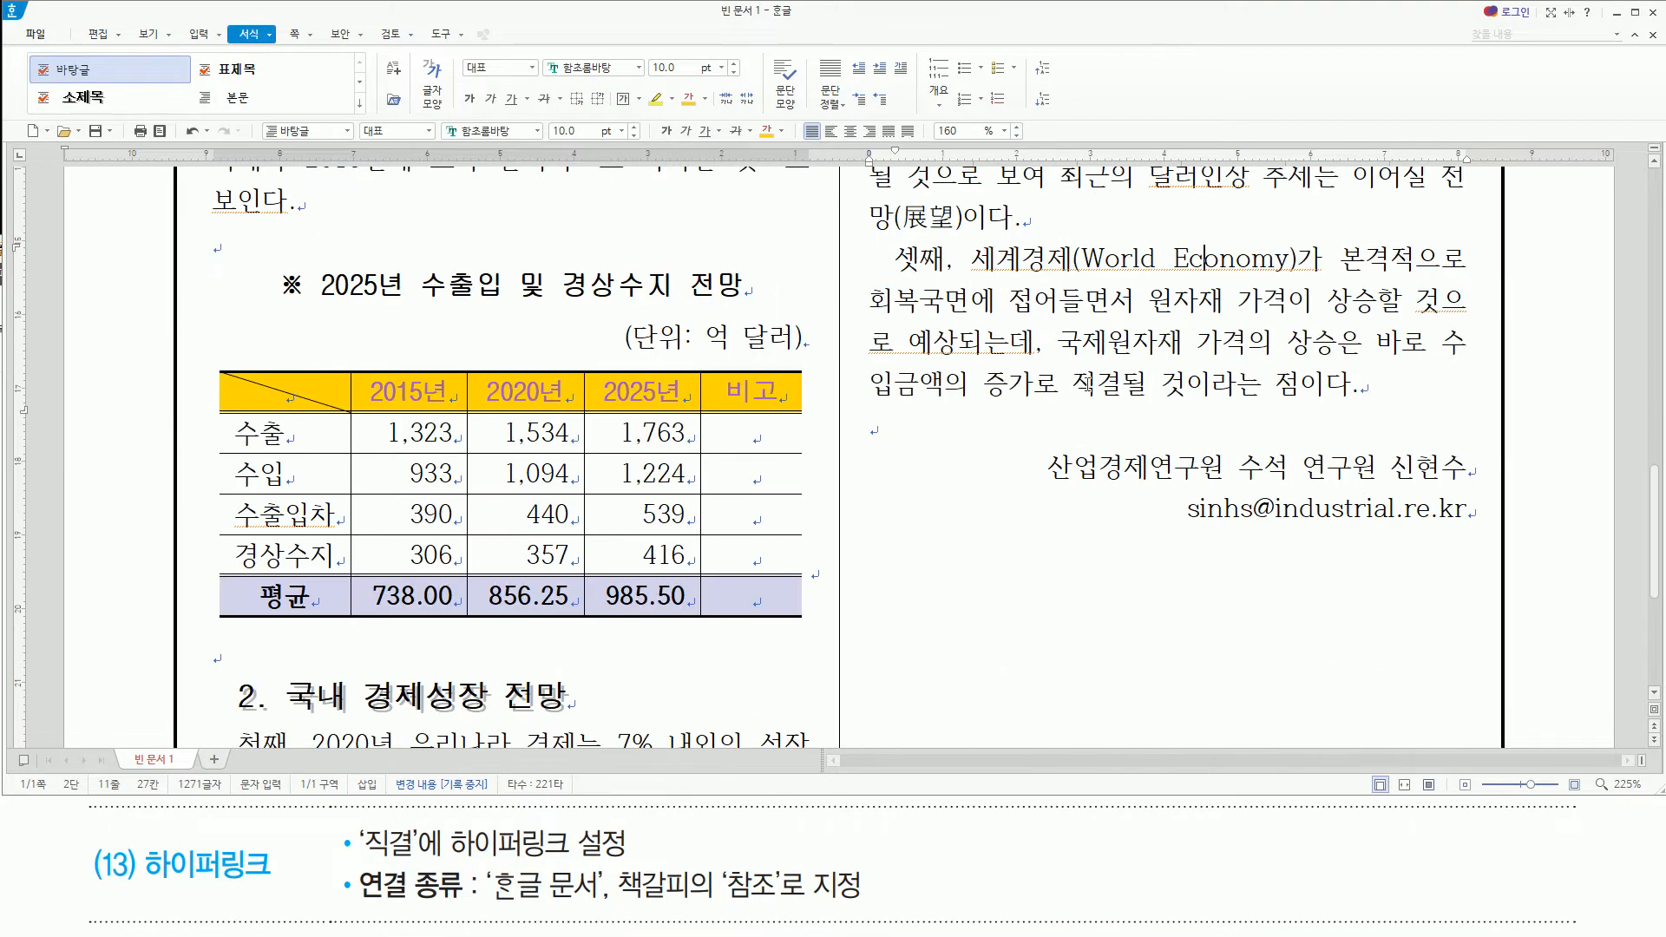
left_click_drag(1077, 383, 1115, 384)
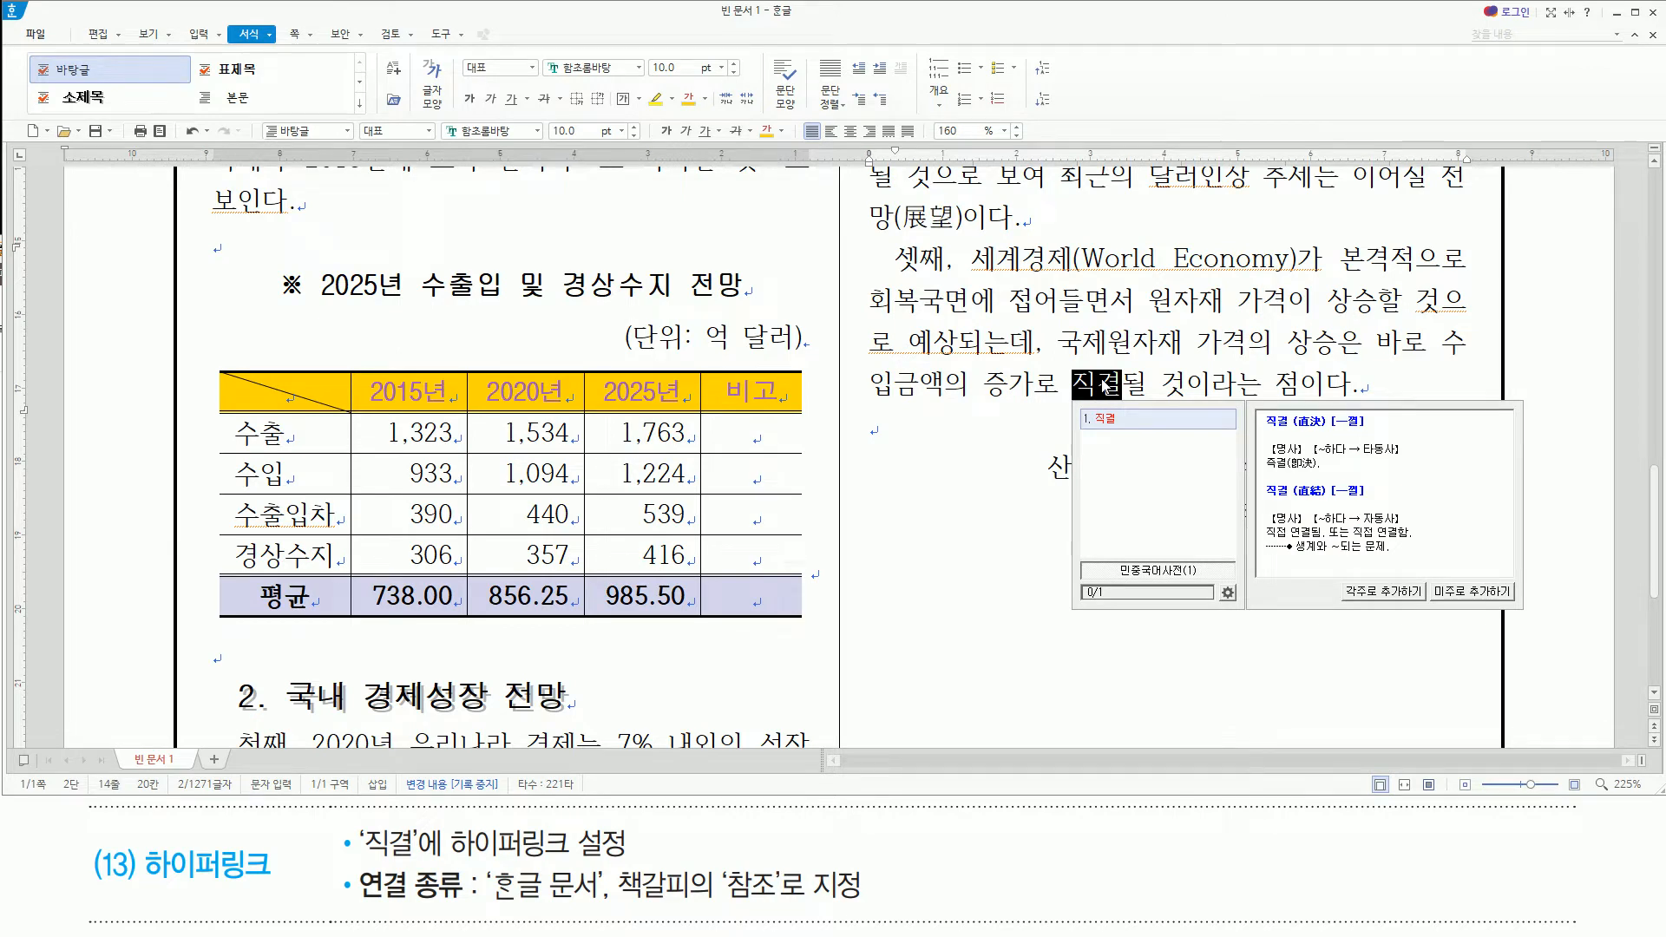
right_click(1106, 386)
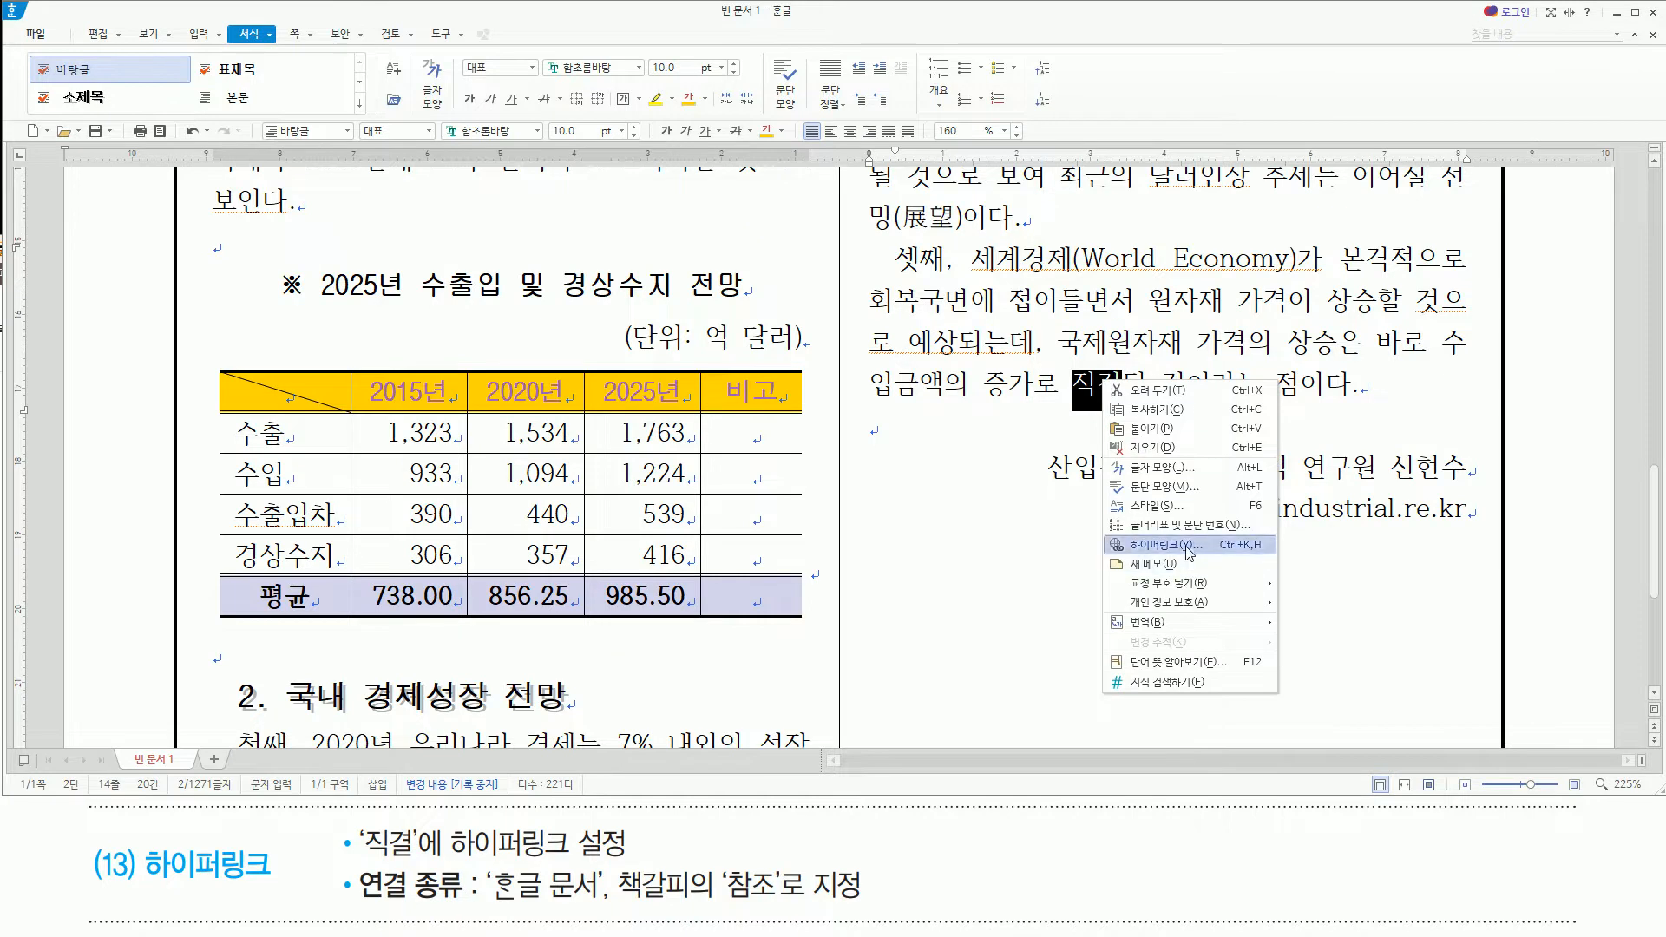
left_click(1154, 545)
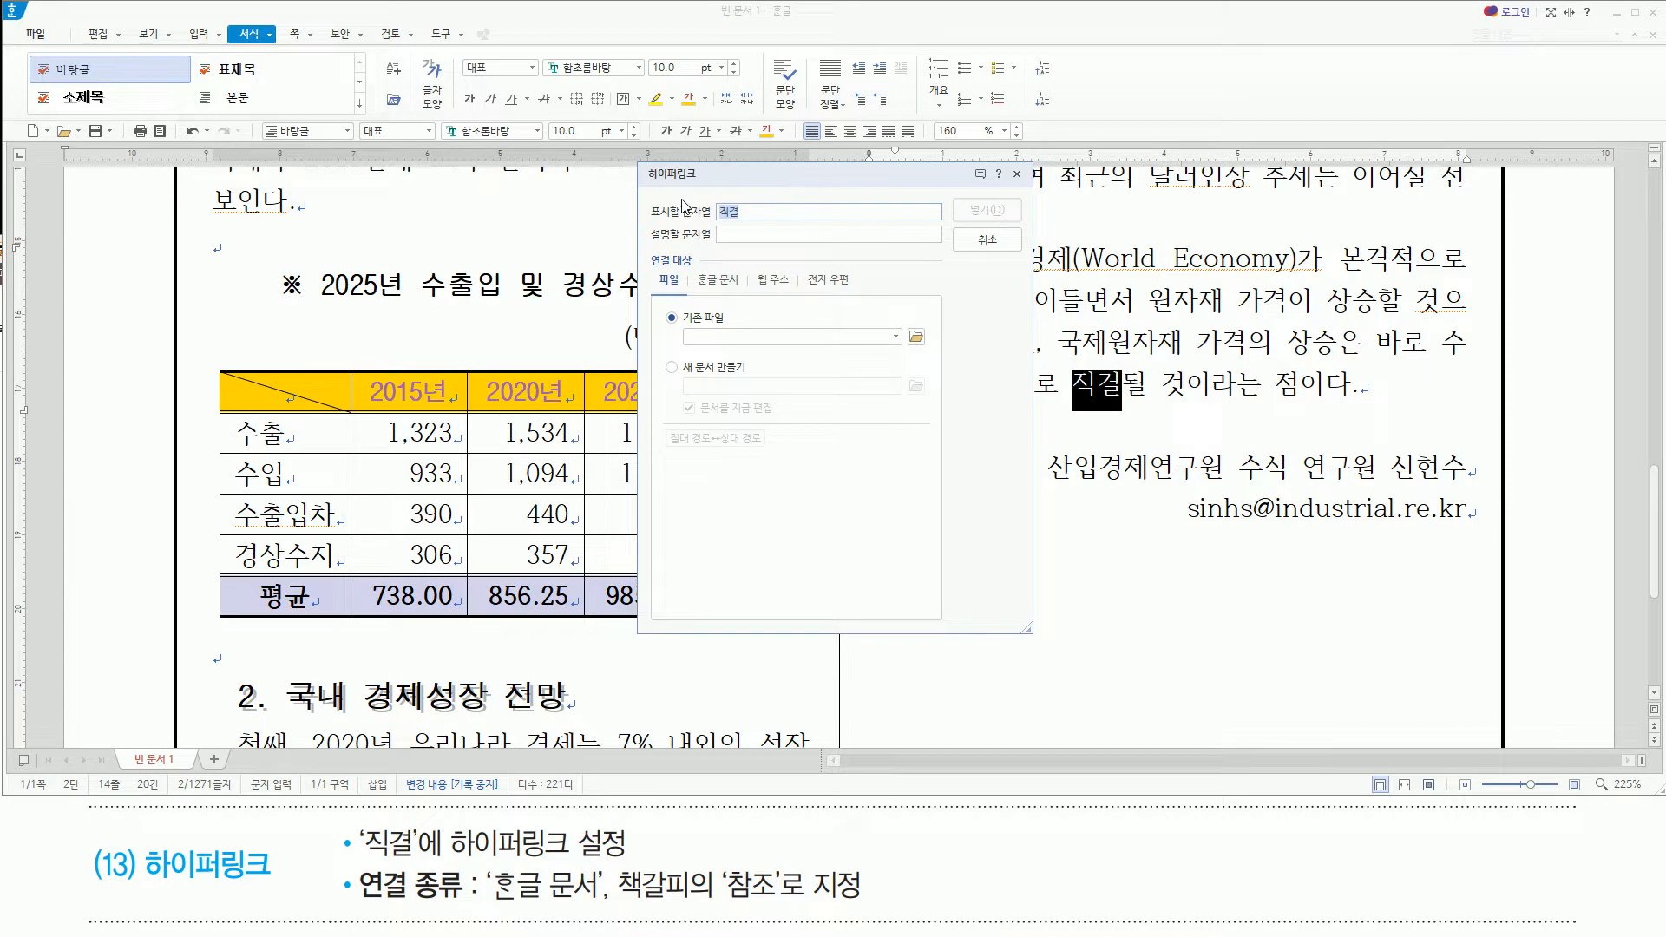
left_click_drag(359, 858, 619, 860)
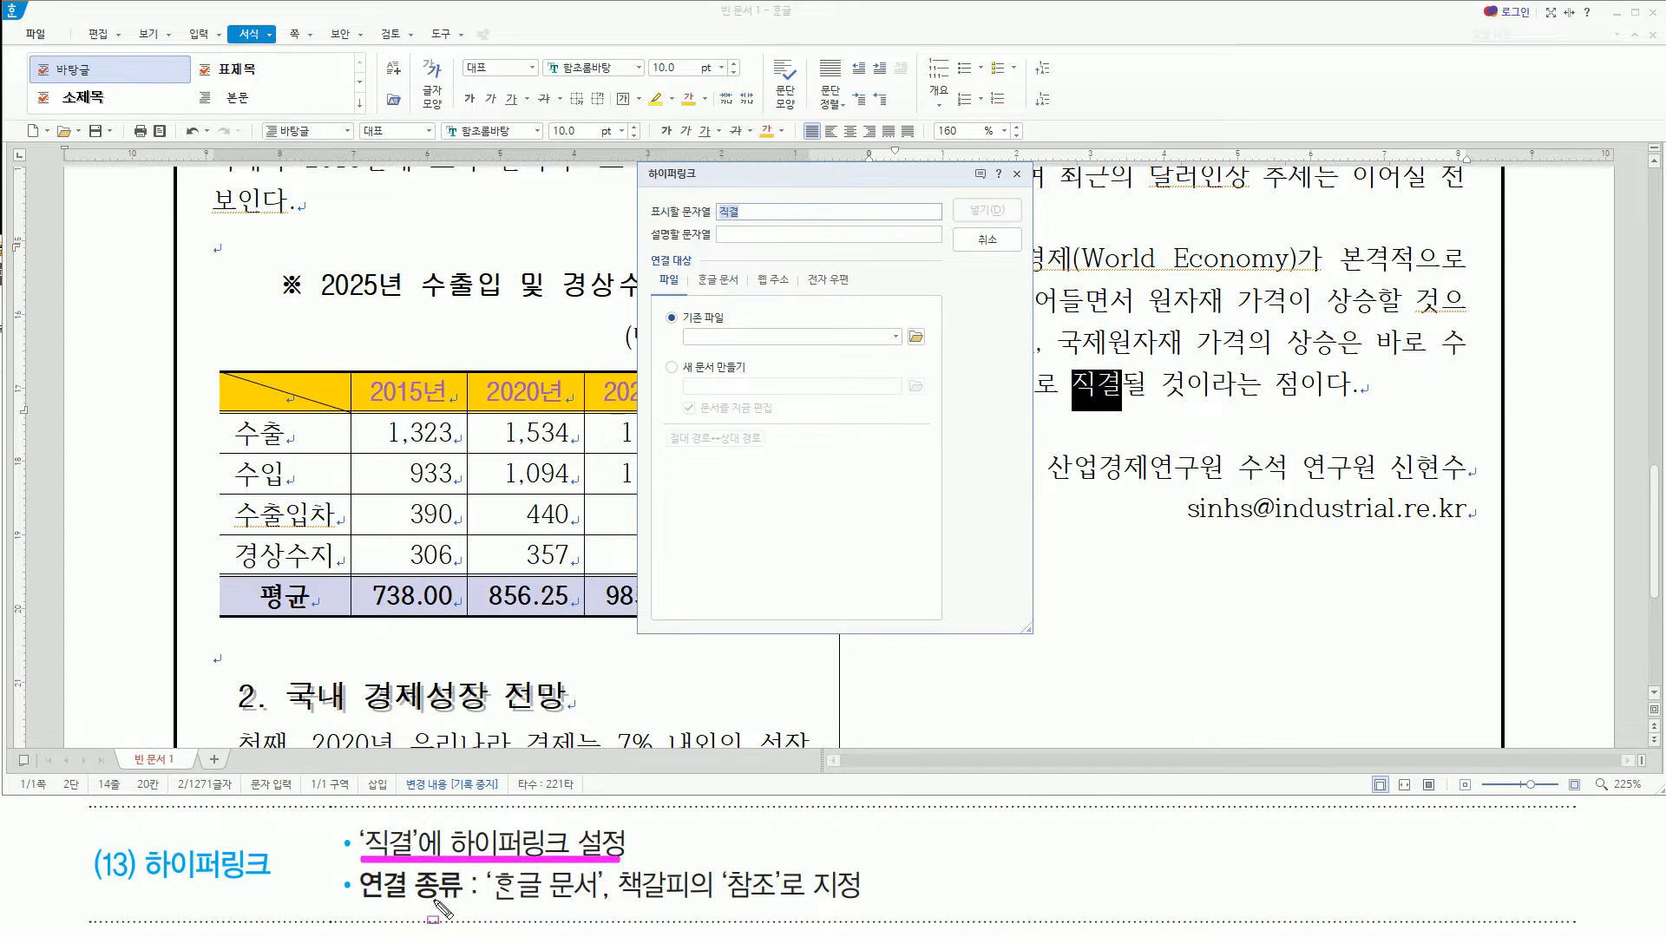
left_click_drag(494, 894, 607, 906)
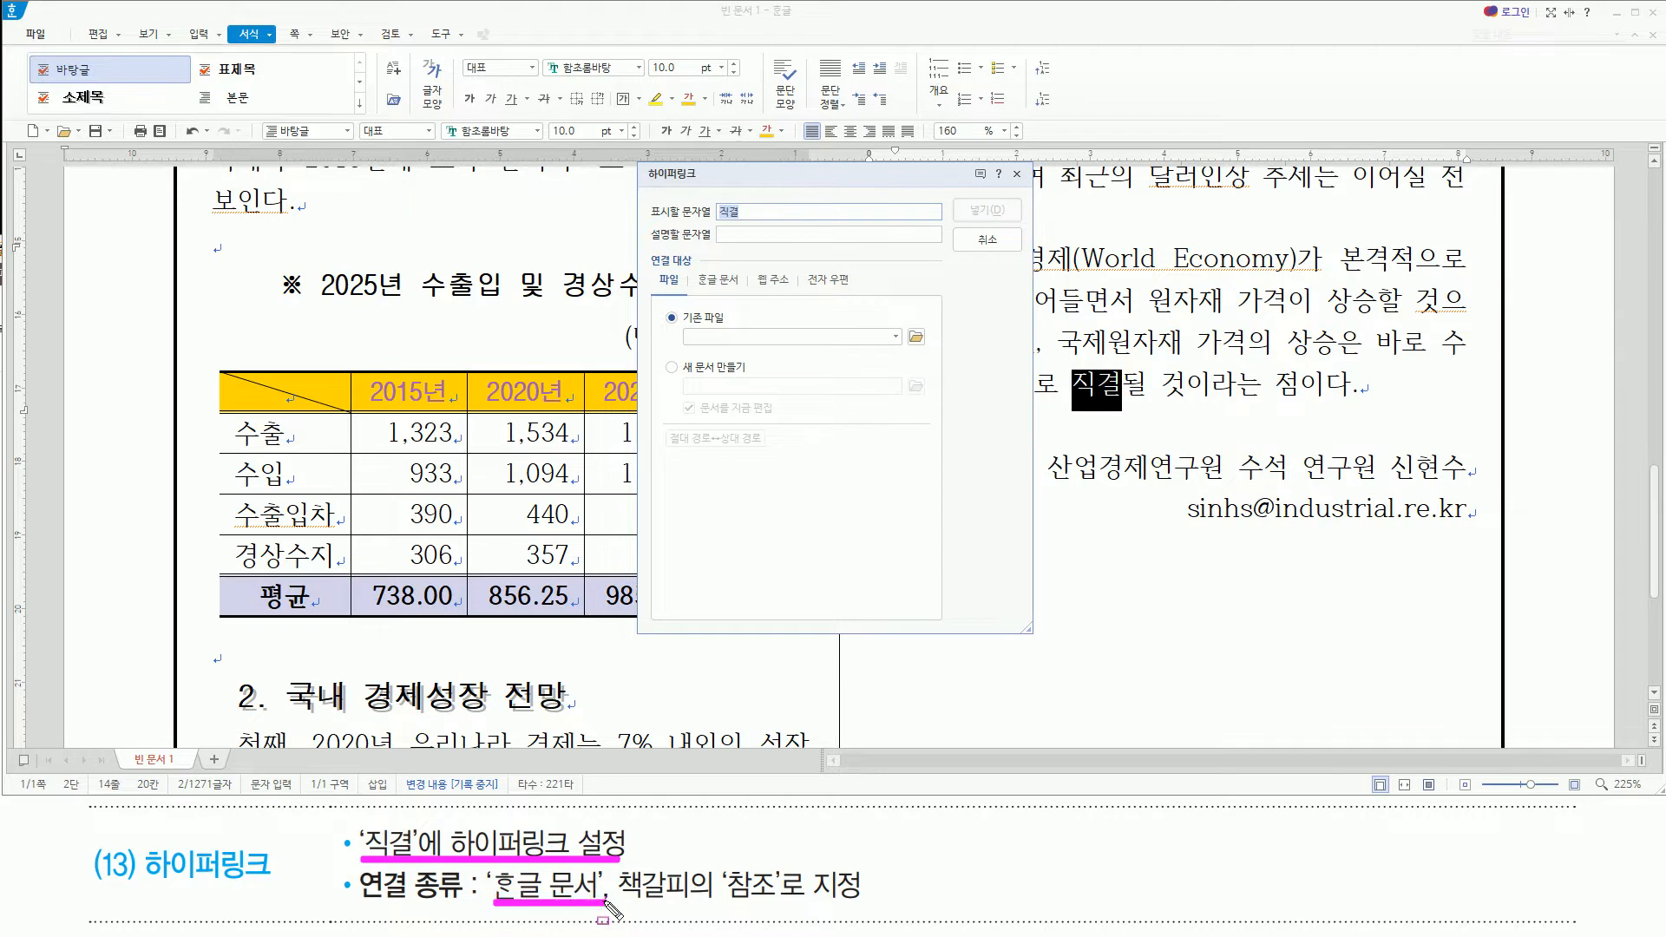
left_click_drag(723, 862, 781, 909)
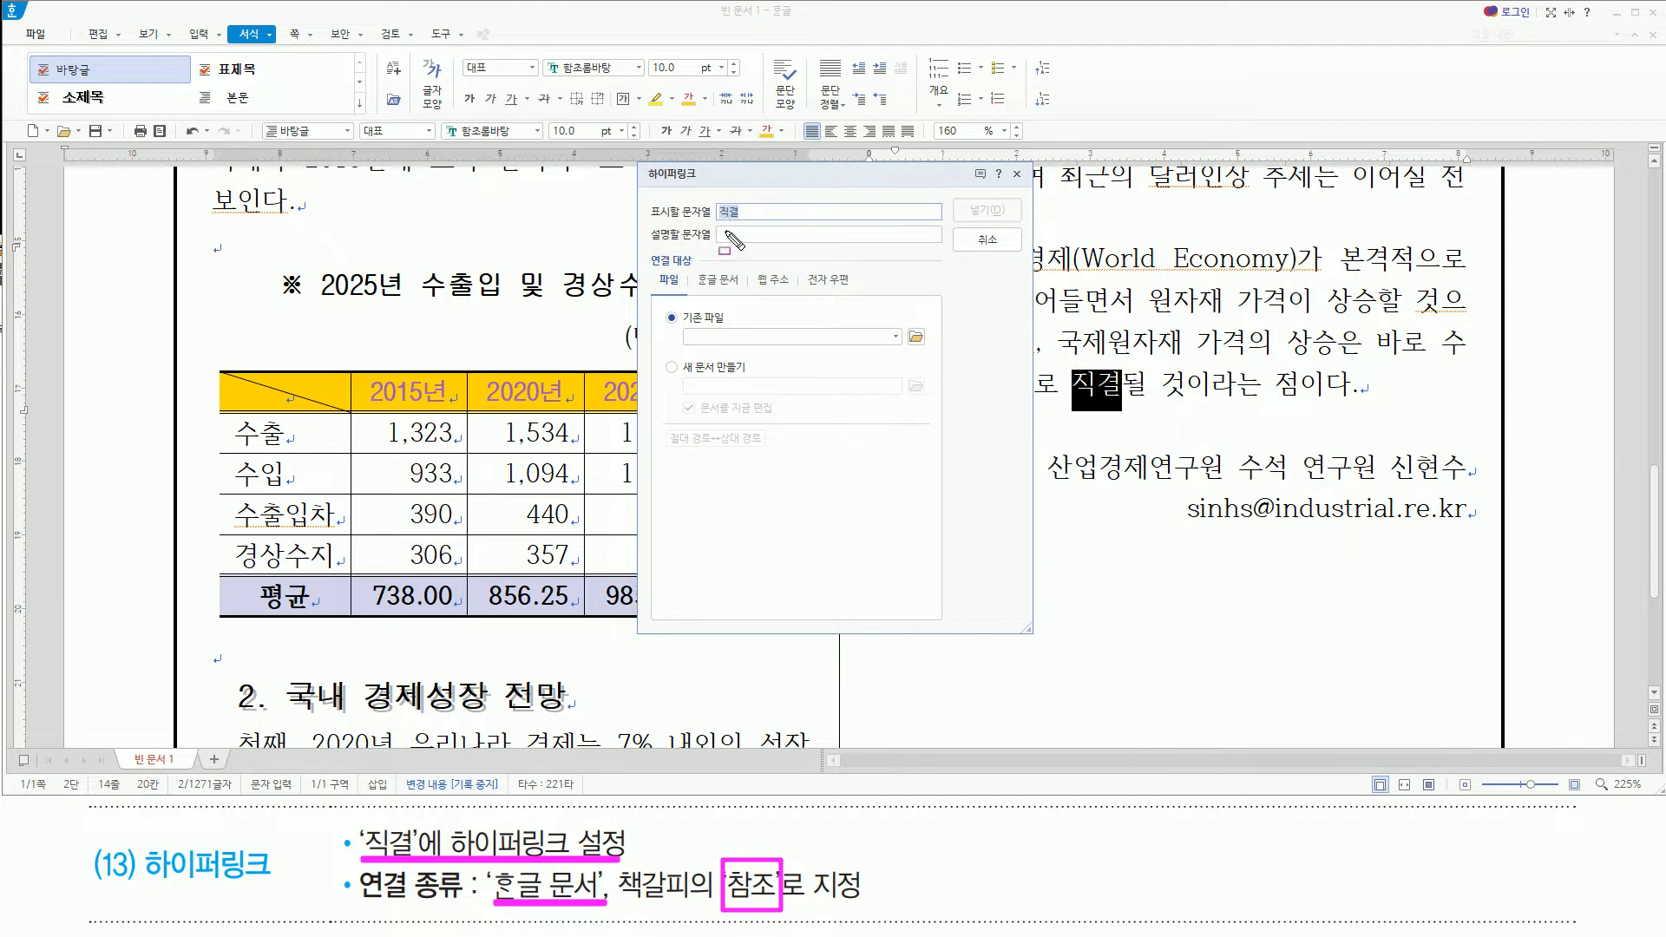
left_click_drag(647, 251, 706, 266)
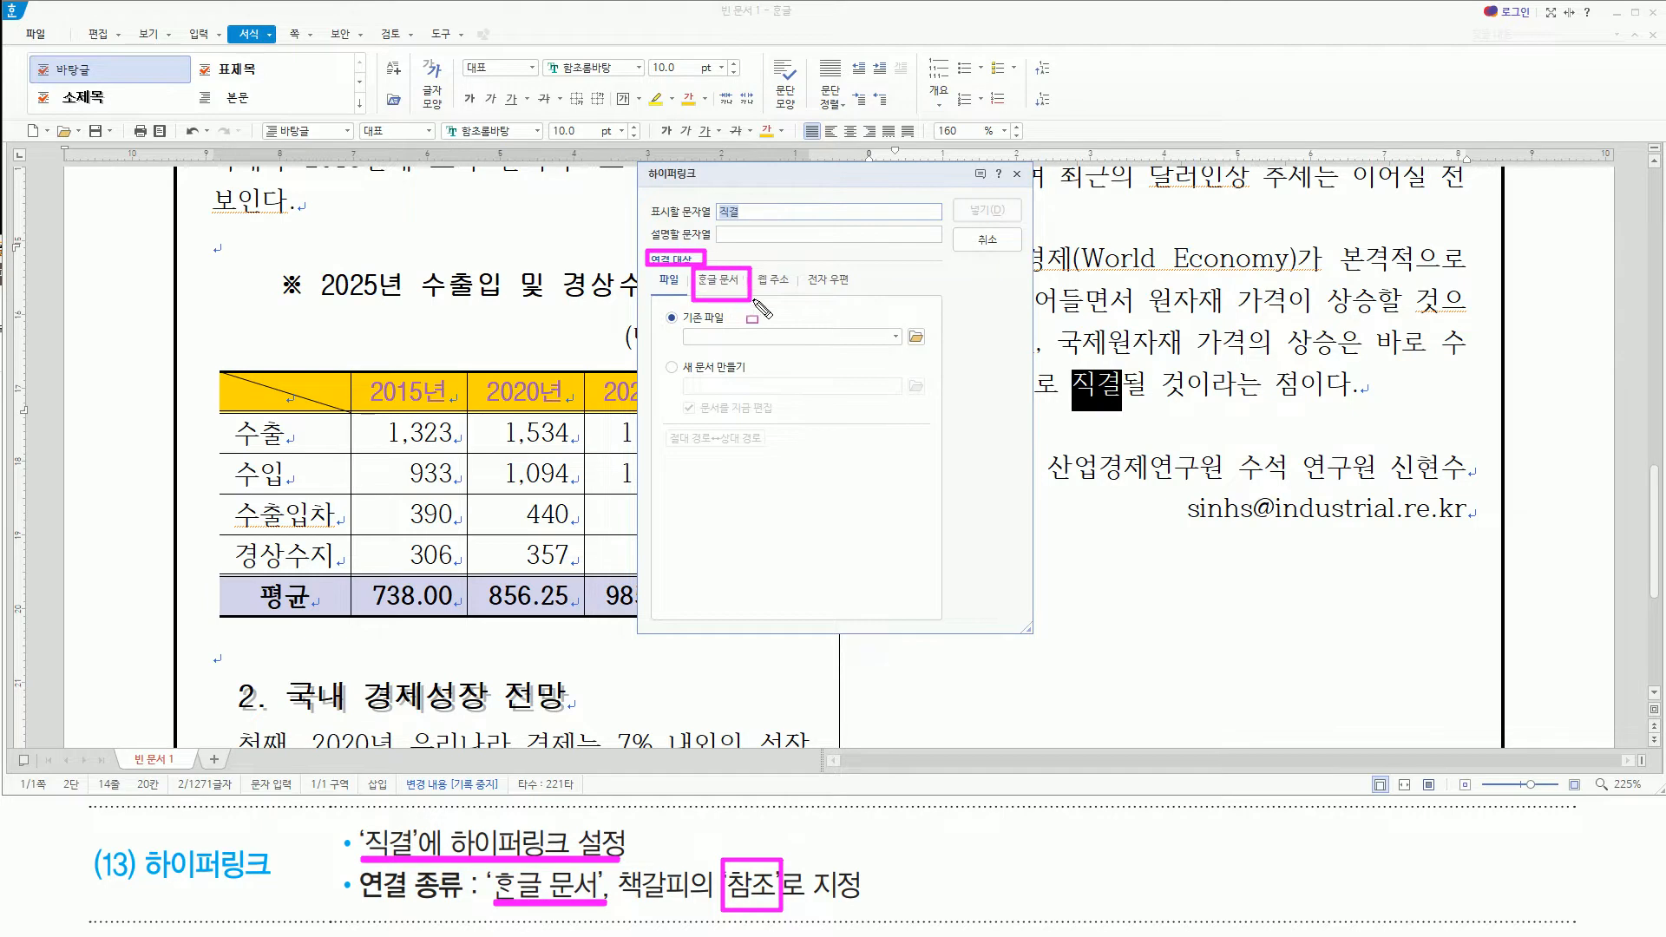
left_click(716, 281)
left_click(756, 419)
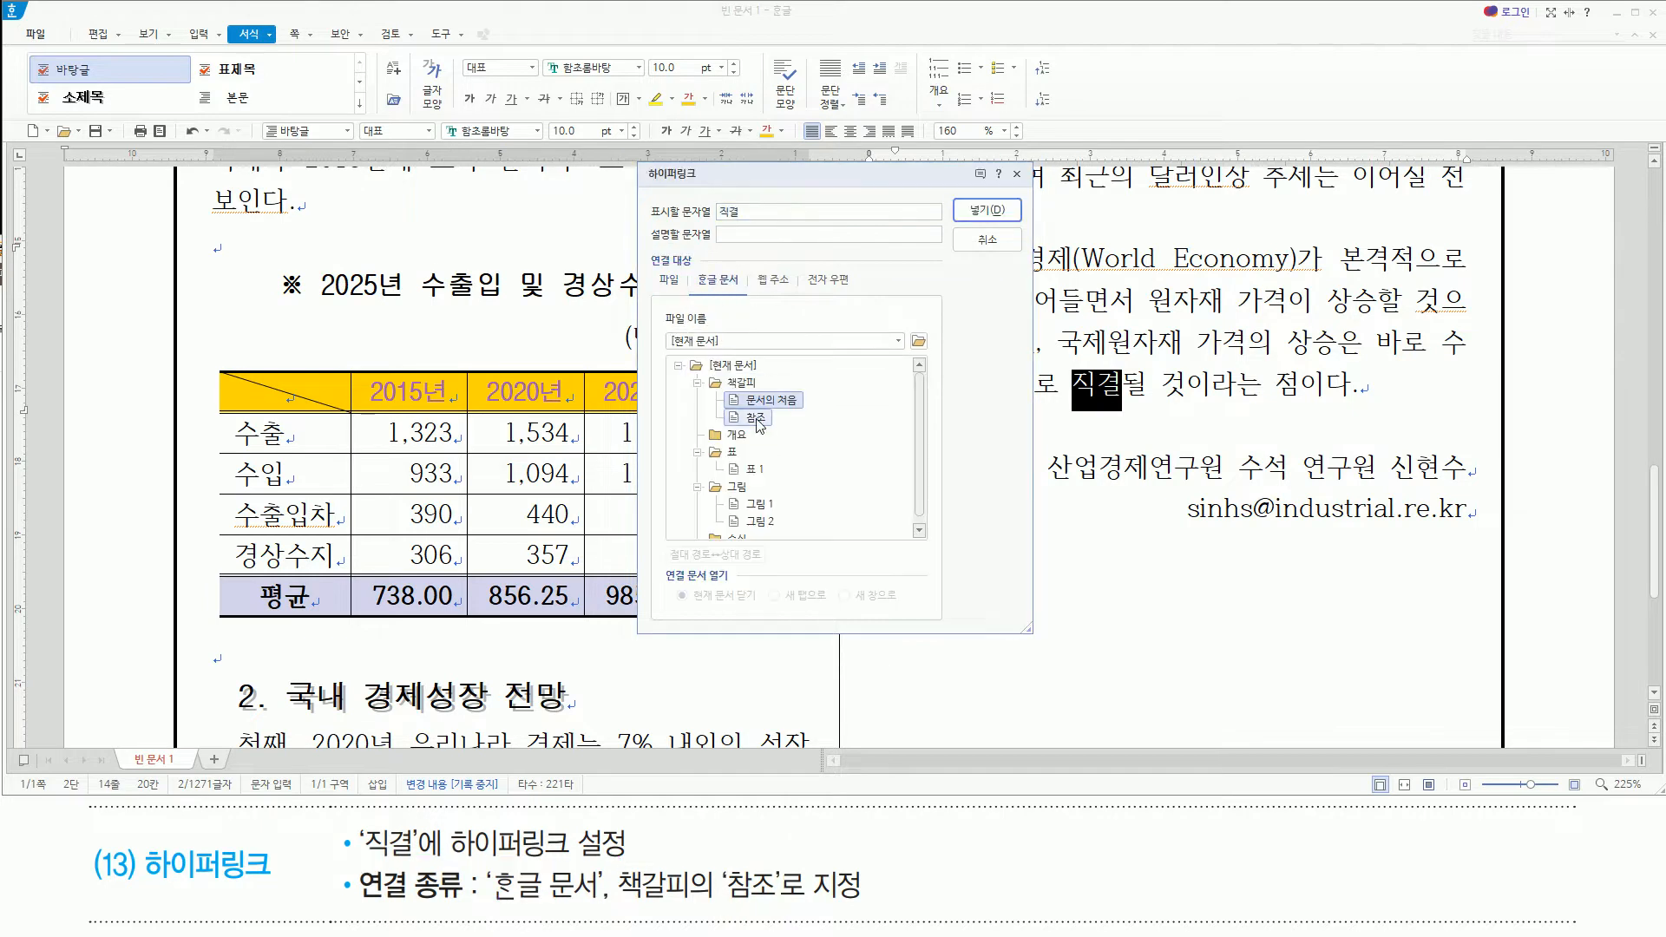
left_click(756, 419)
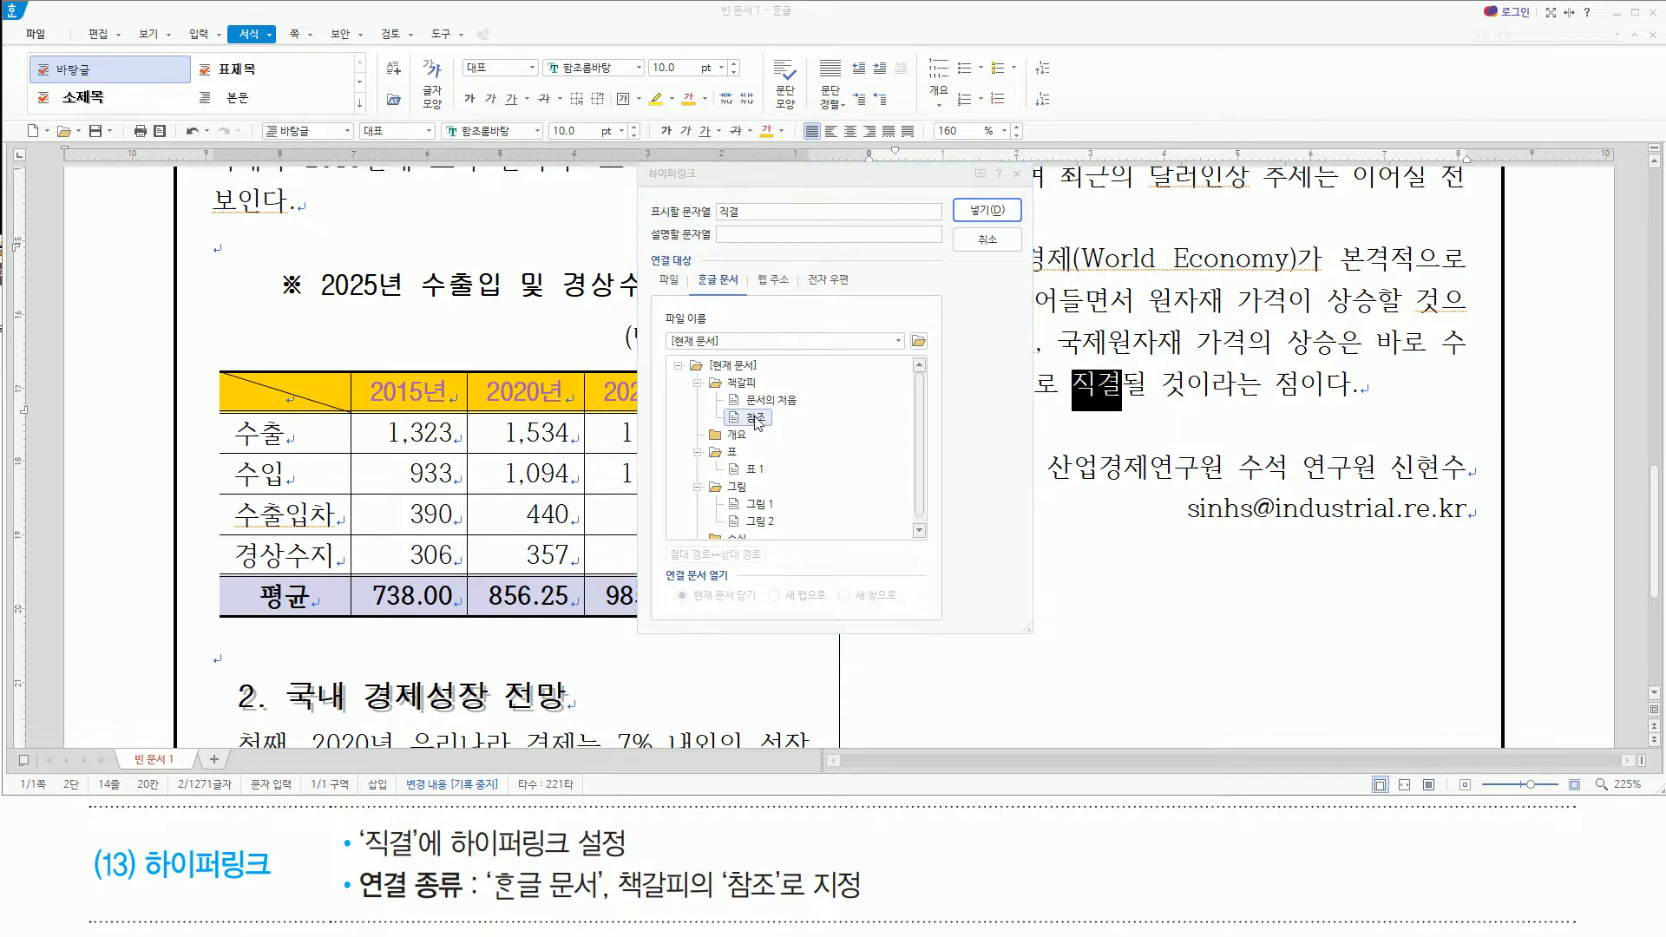
left_click(987, 210)
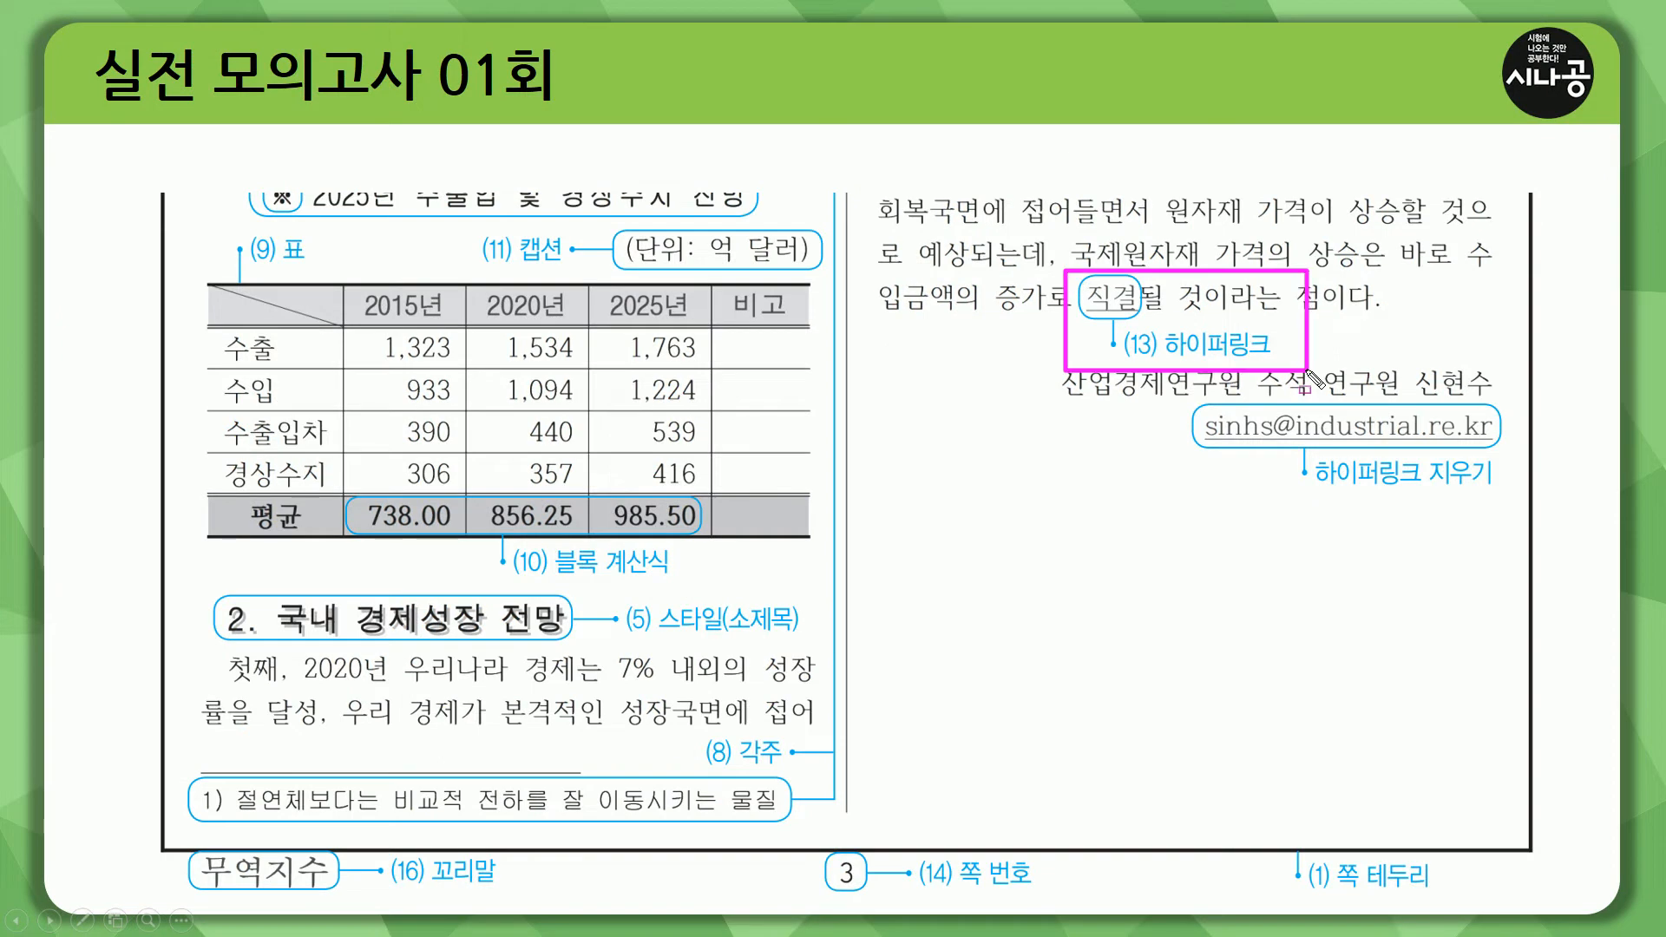
left_click_drag(1189, 397, 1520, 488)
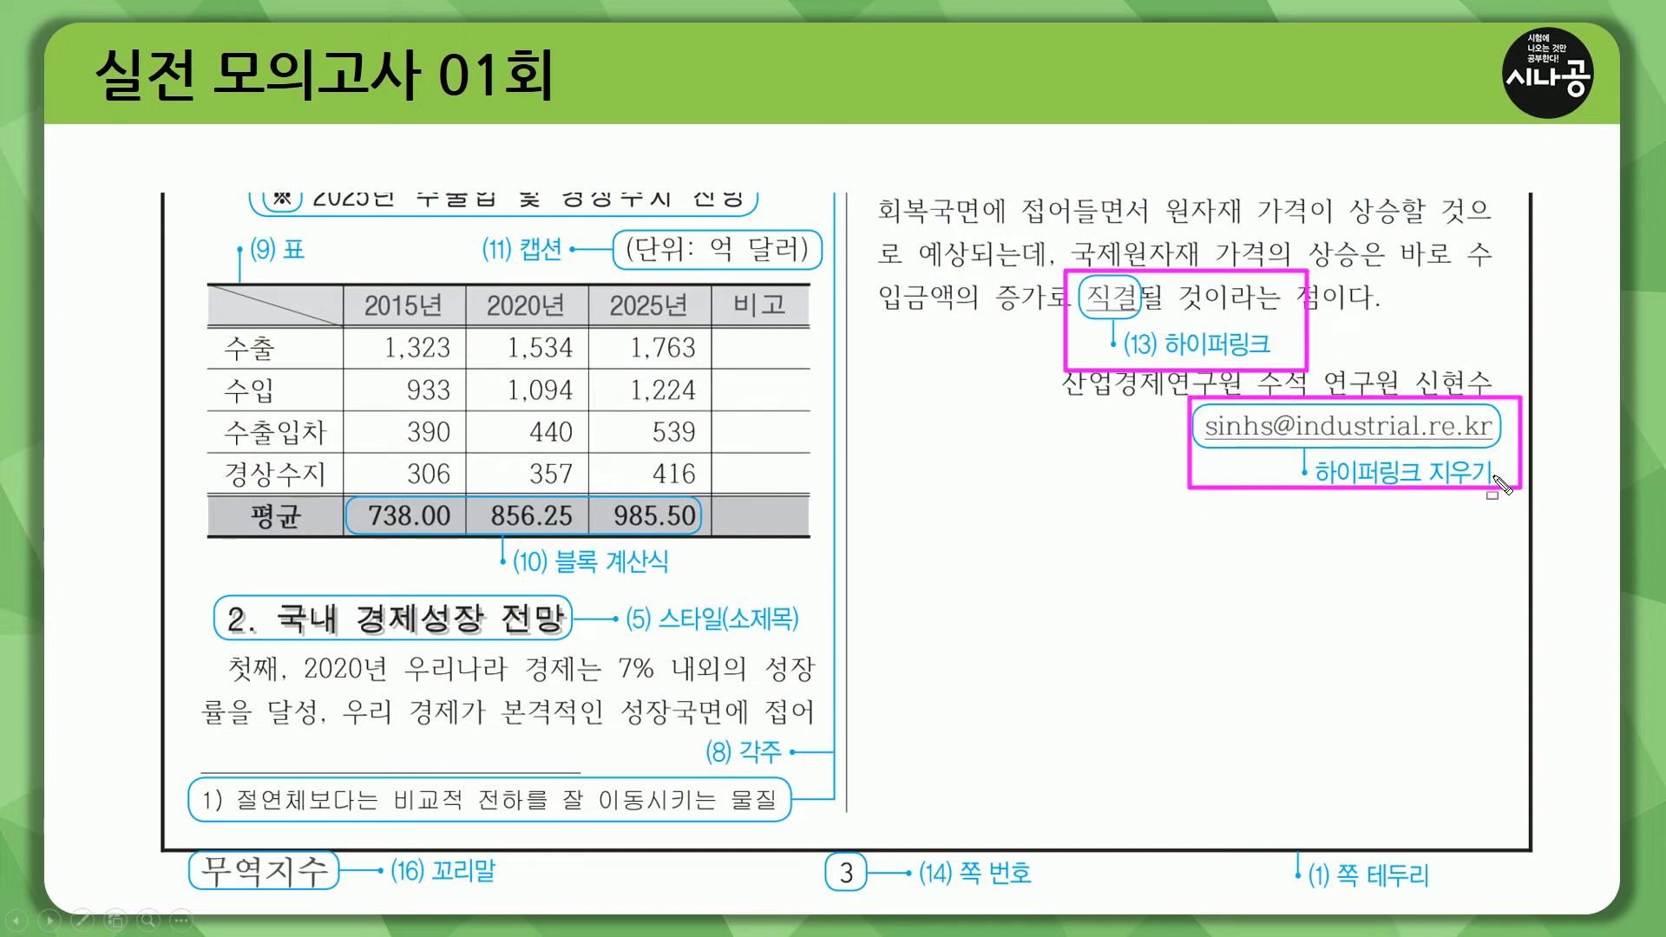
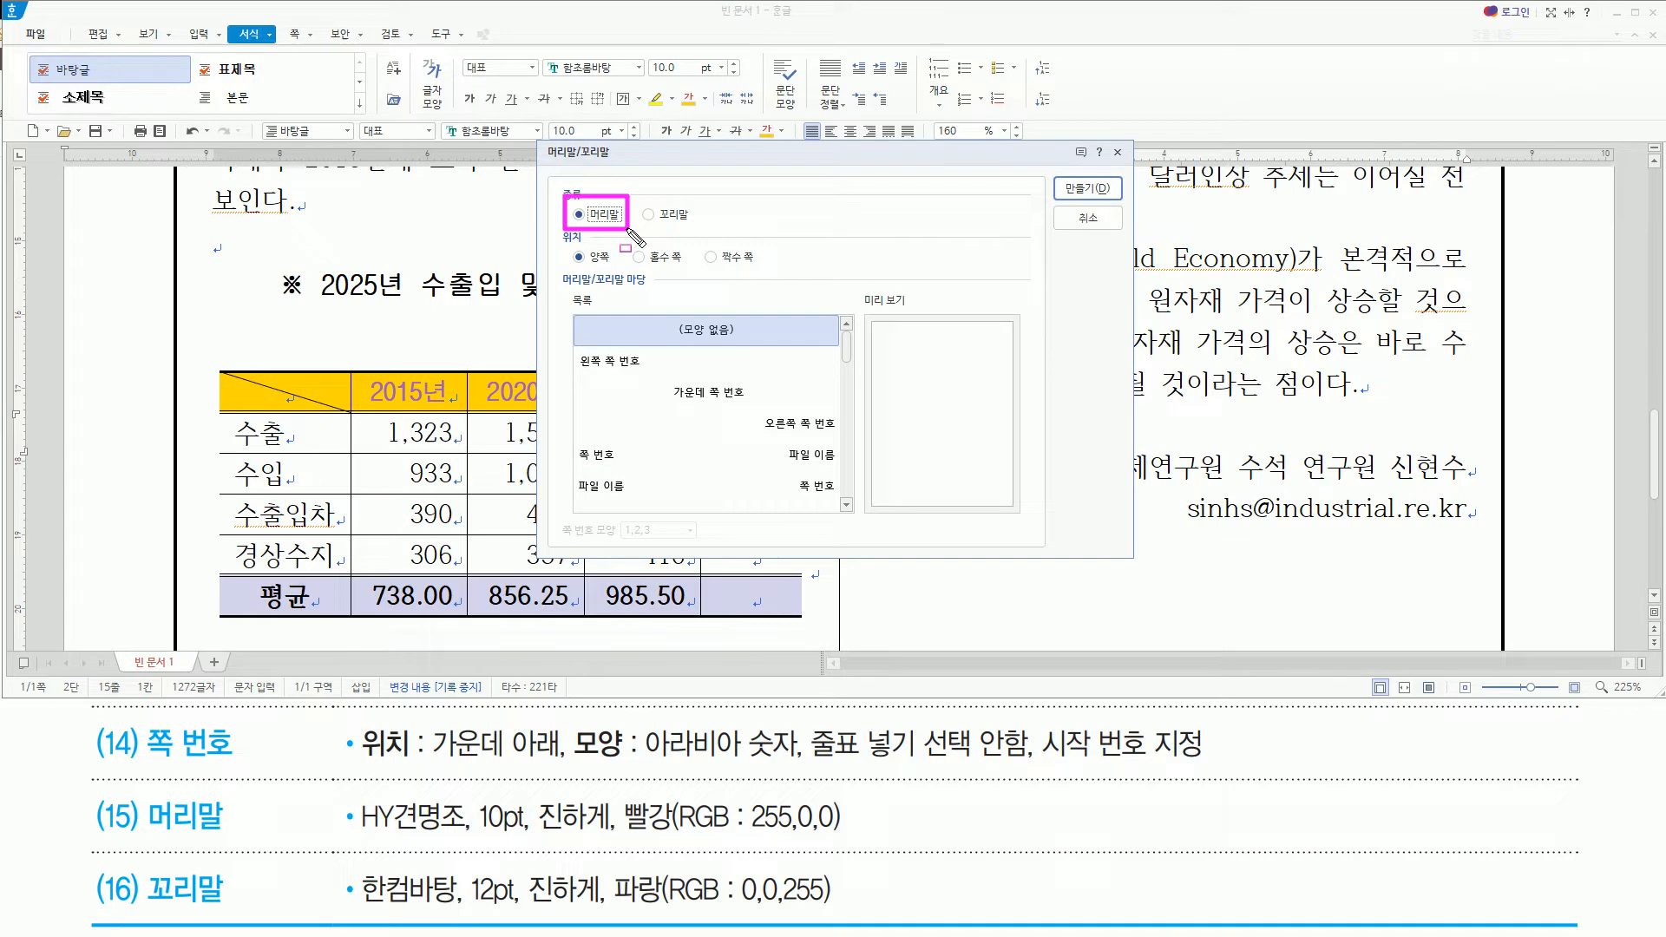
Create a header (머리말) for both pages (양쪽) without a preset layout and enter the text '주간상의 10월'
key("Escape")
left_click(772, 223)
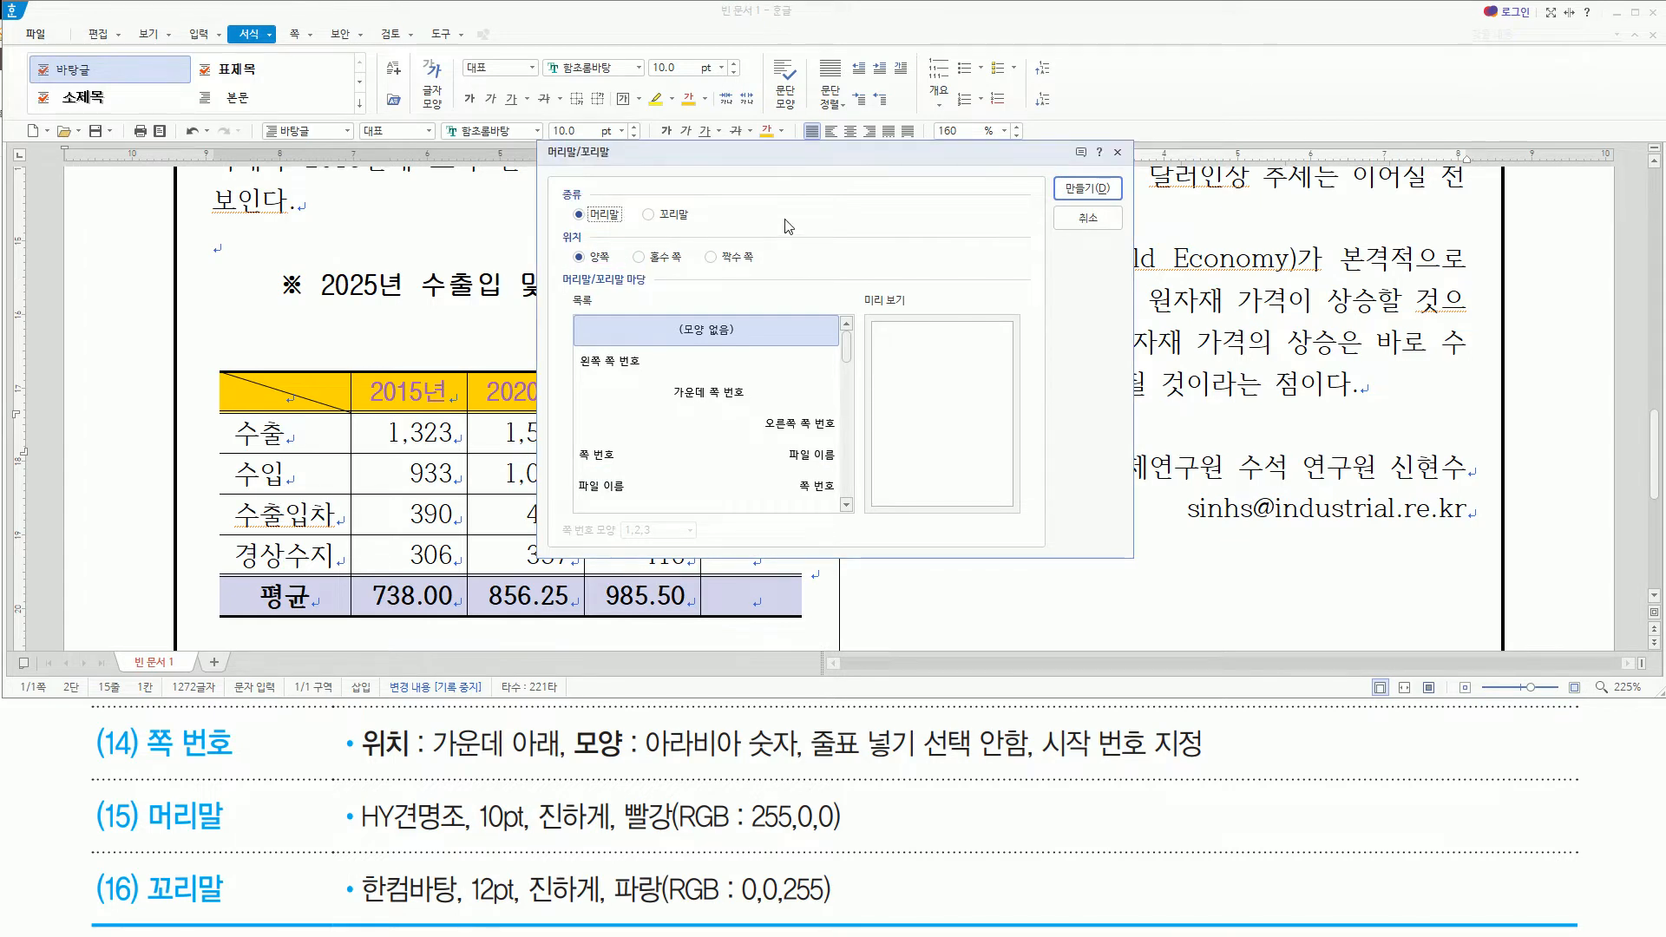
key("Return")
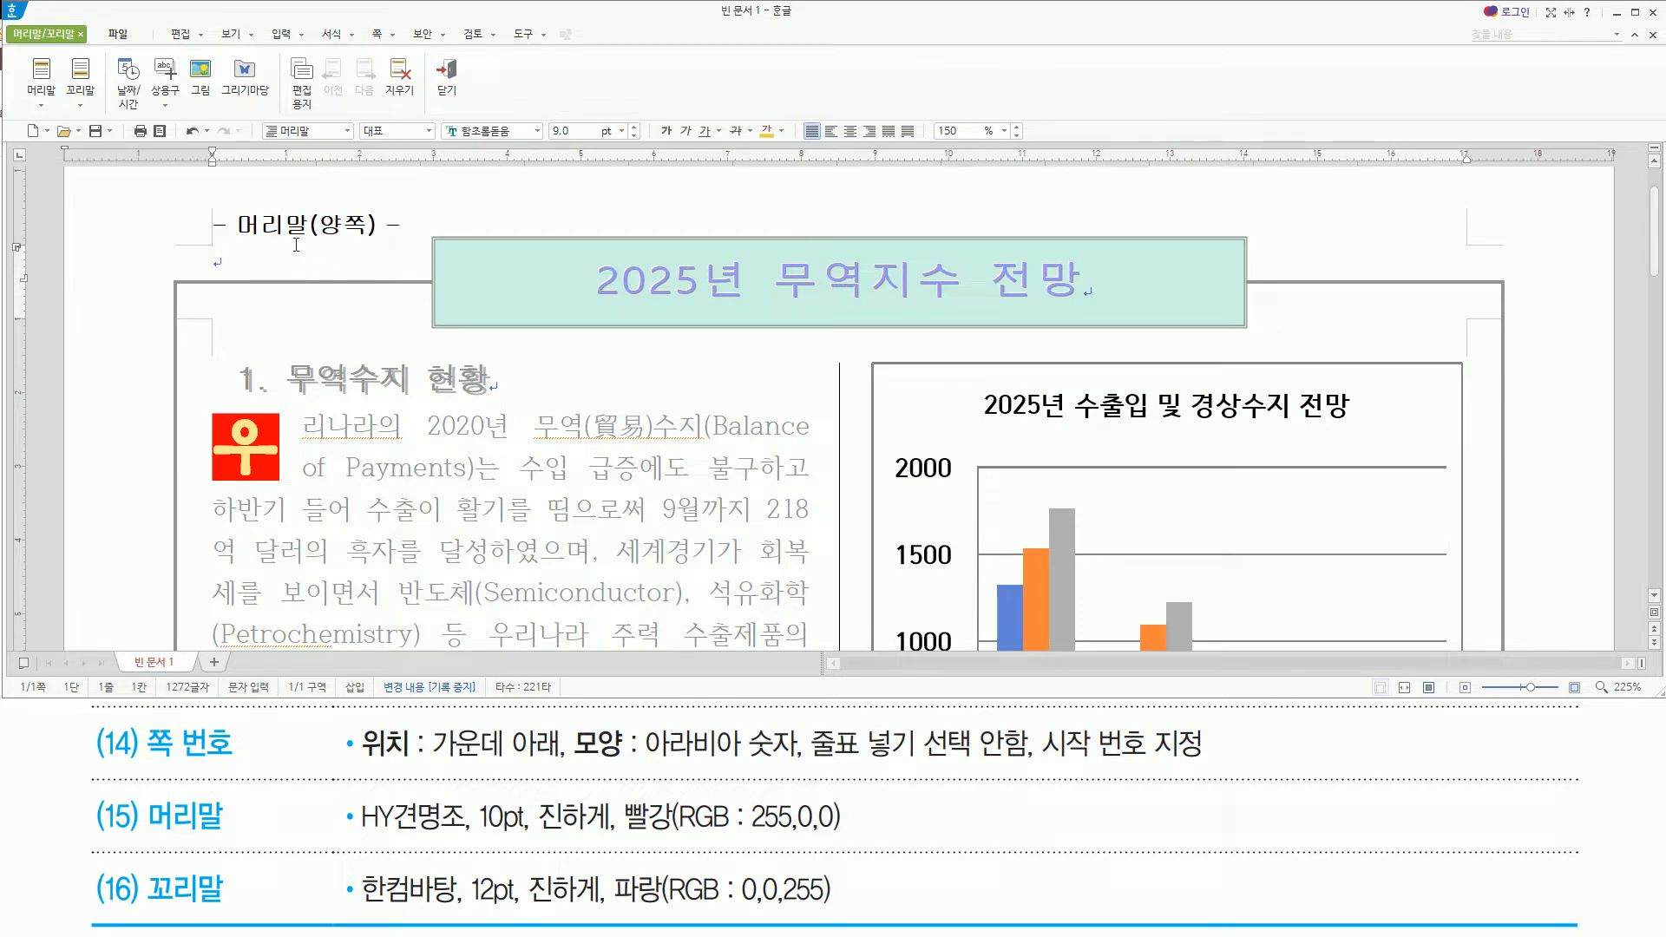
key("Hangul")
type("주간상의 10월")
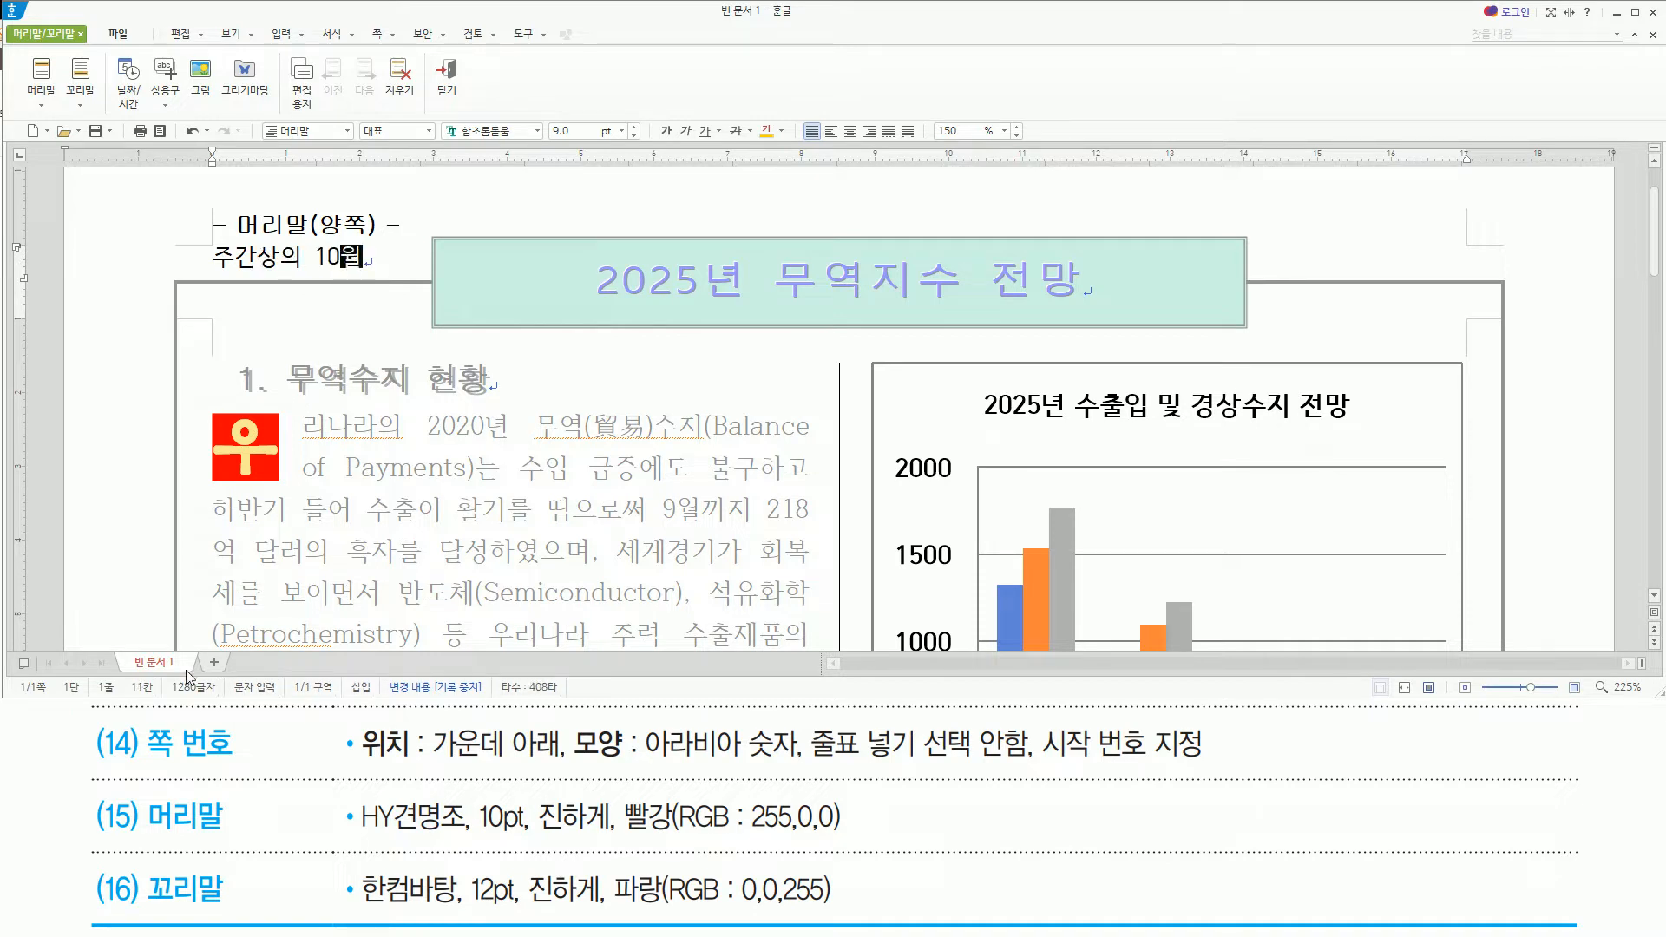
Set the header text '주간상의 10월' to the HY견명조 font at 10 pt
left_click_drag(359, 839, 846, 838)
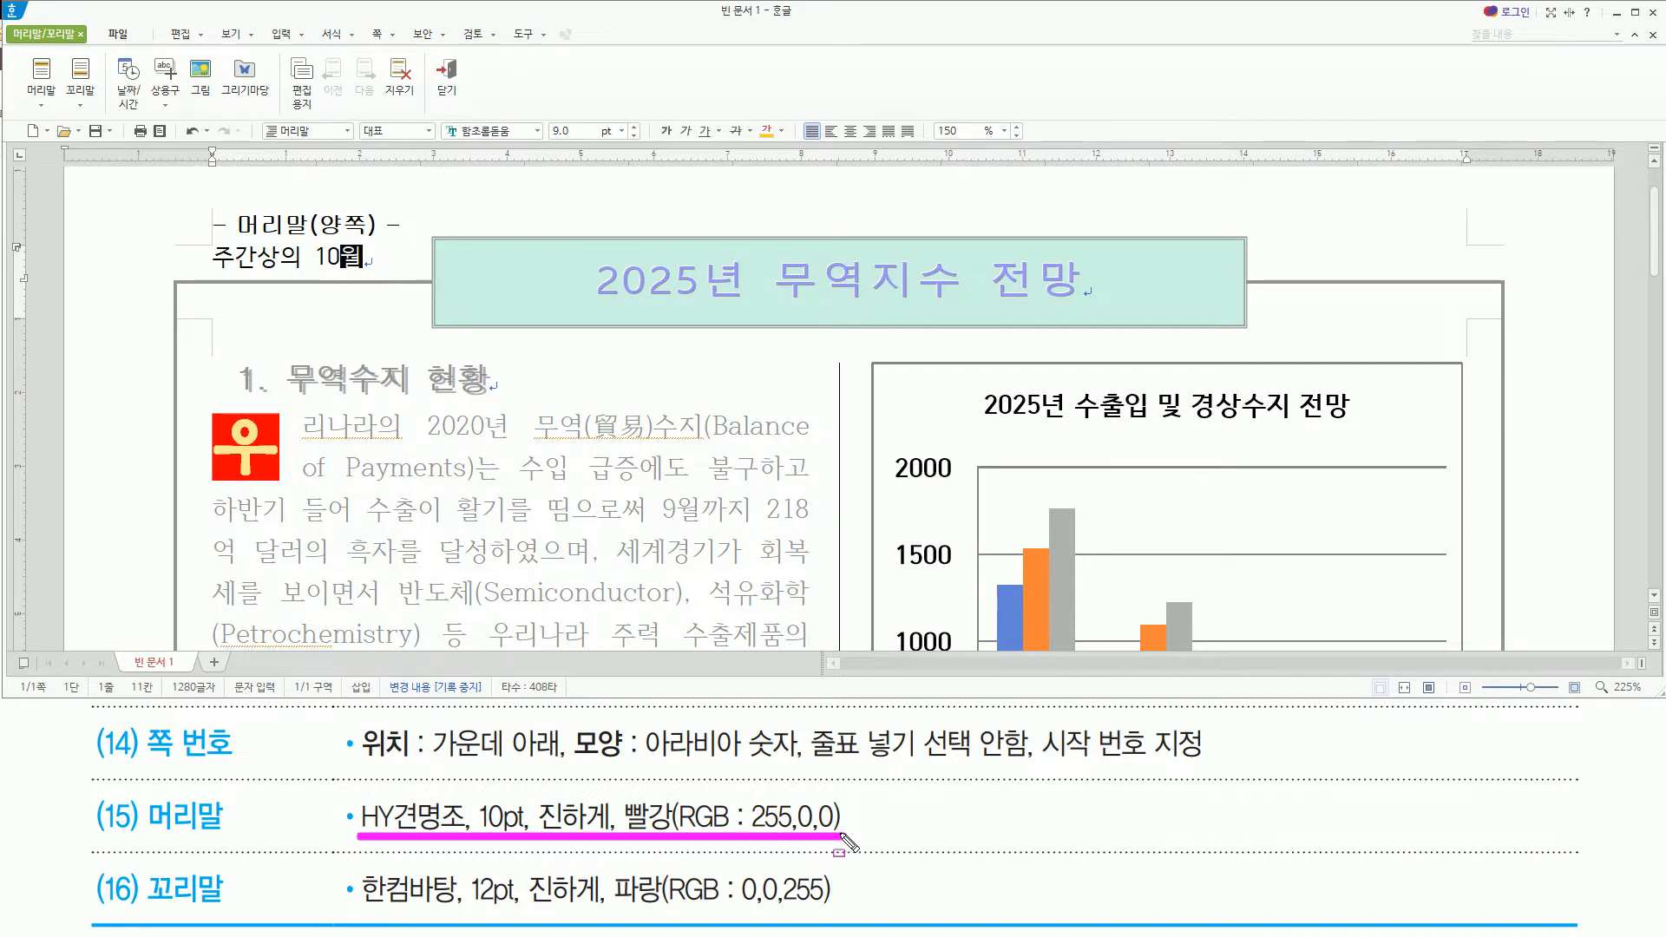
left_click(382, 251)
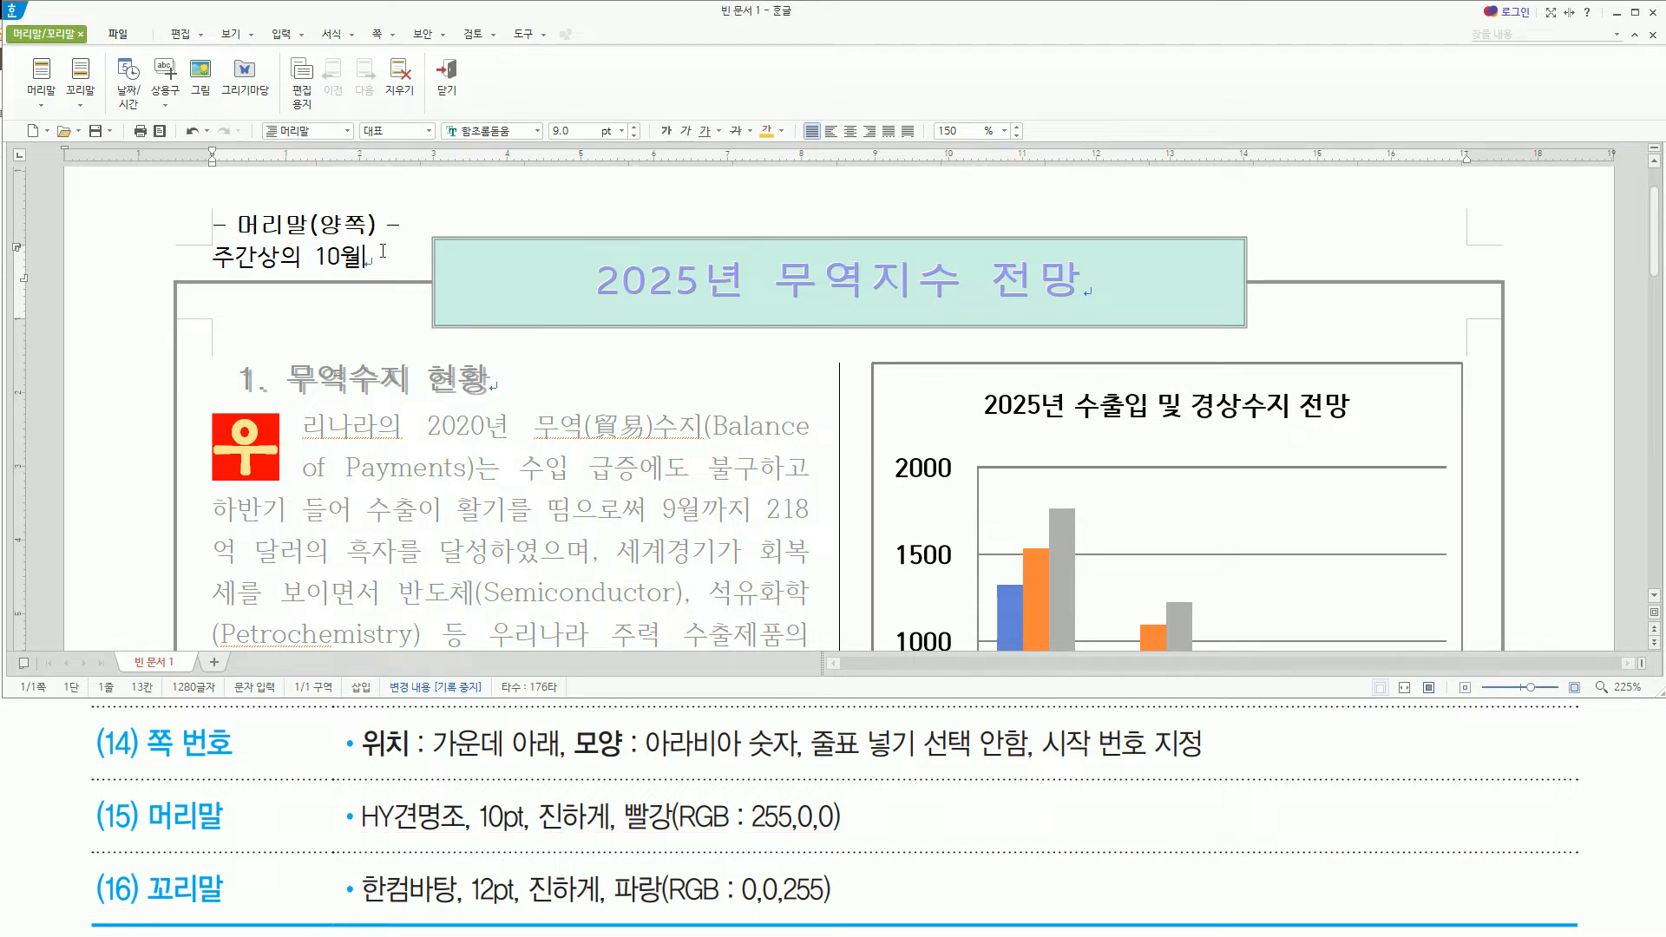
key("shift+Home")
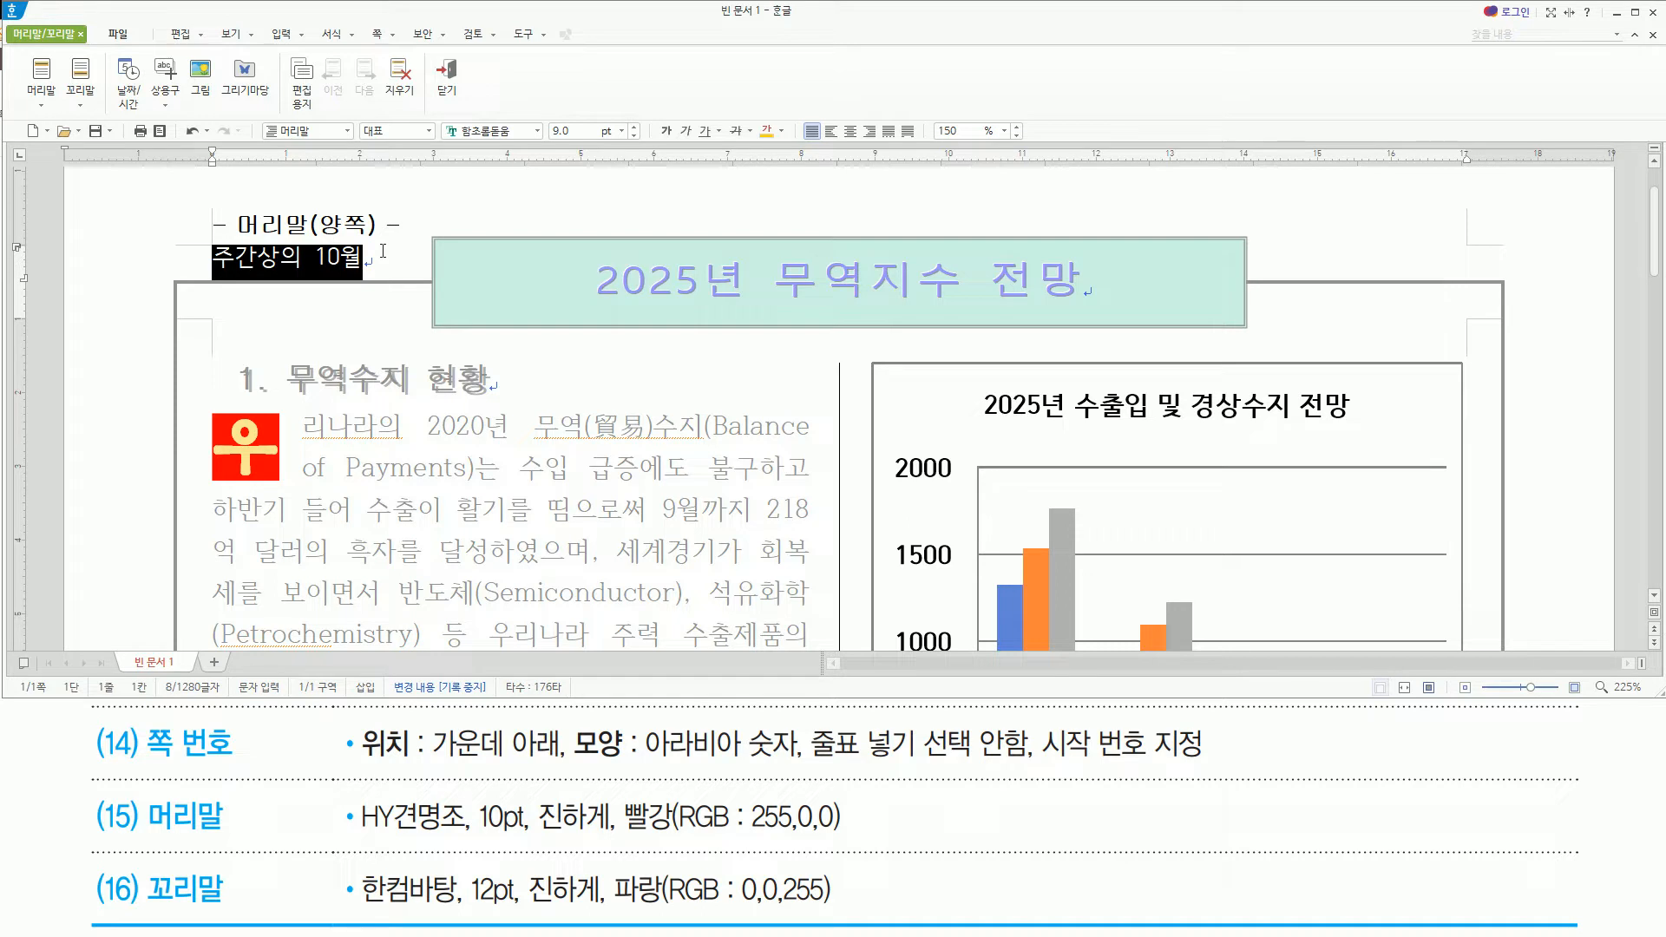
key("alt+l")
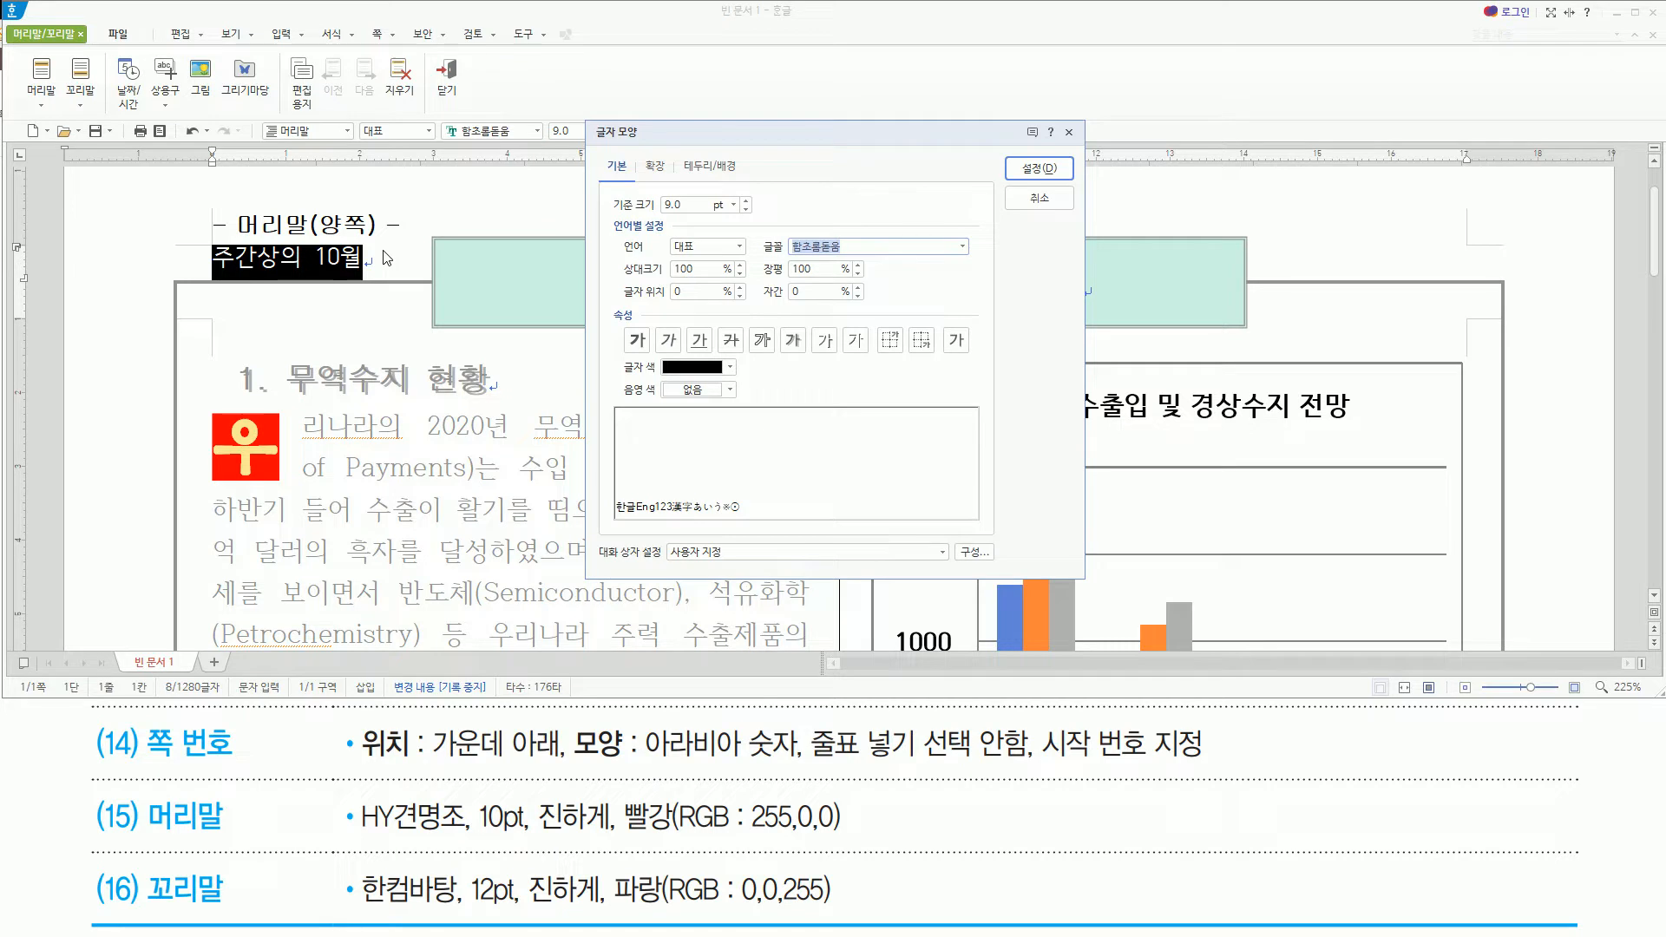
type("h")
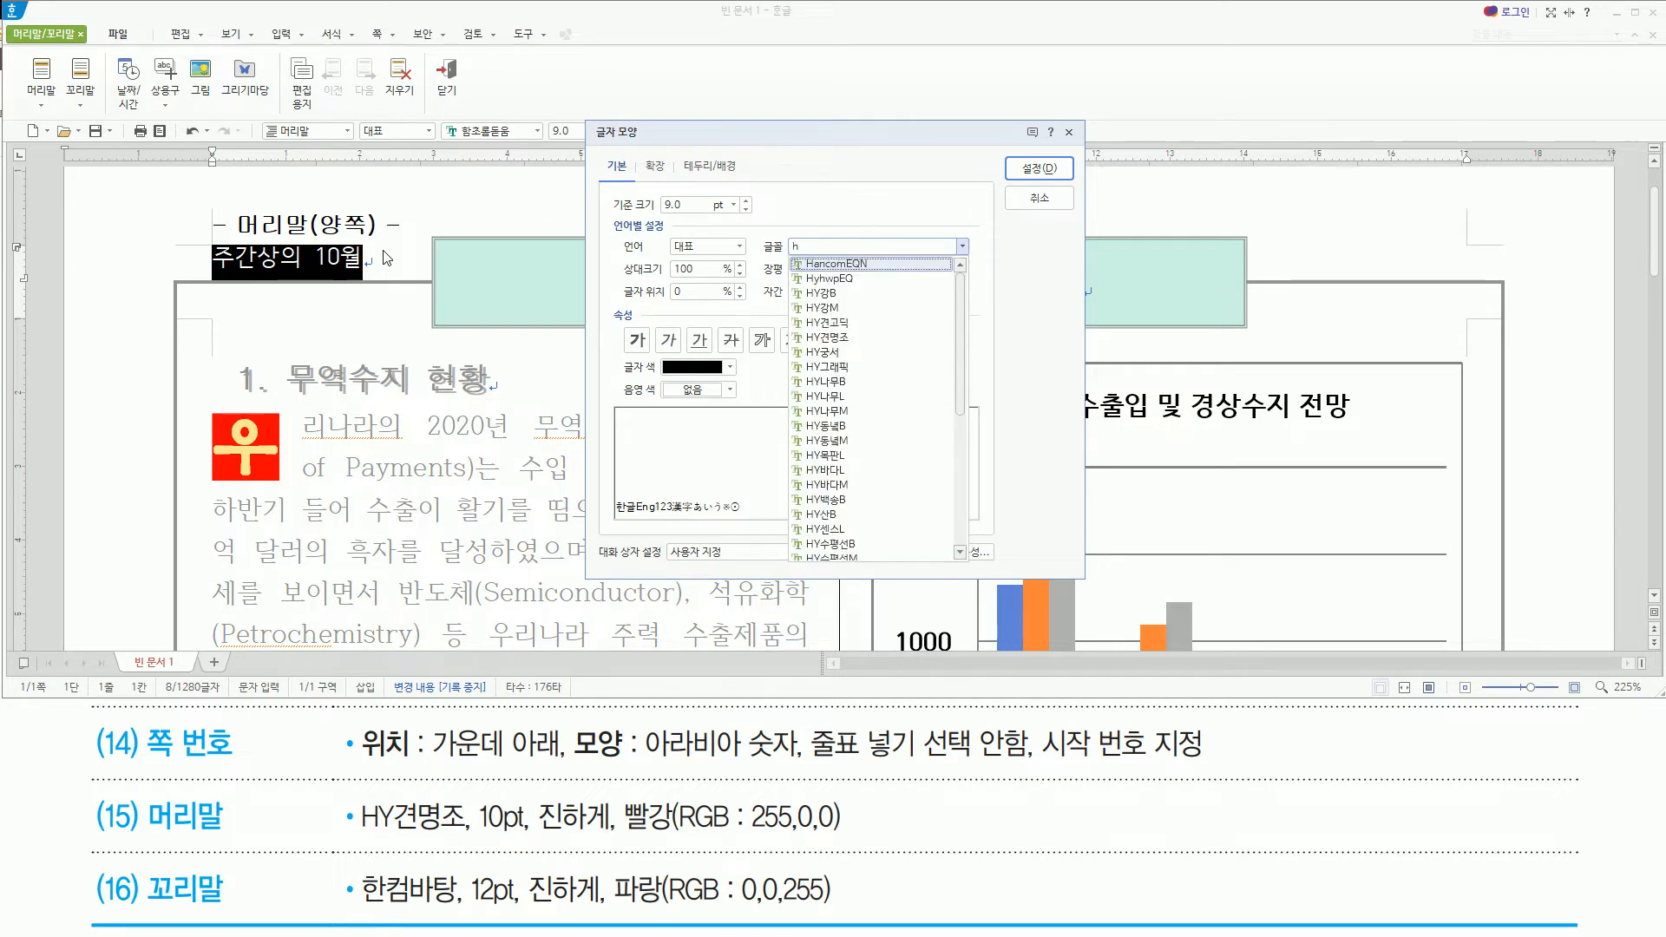
type("y견명")
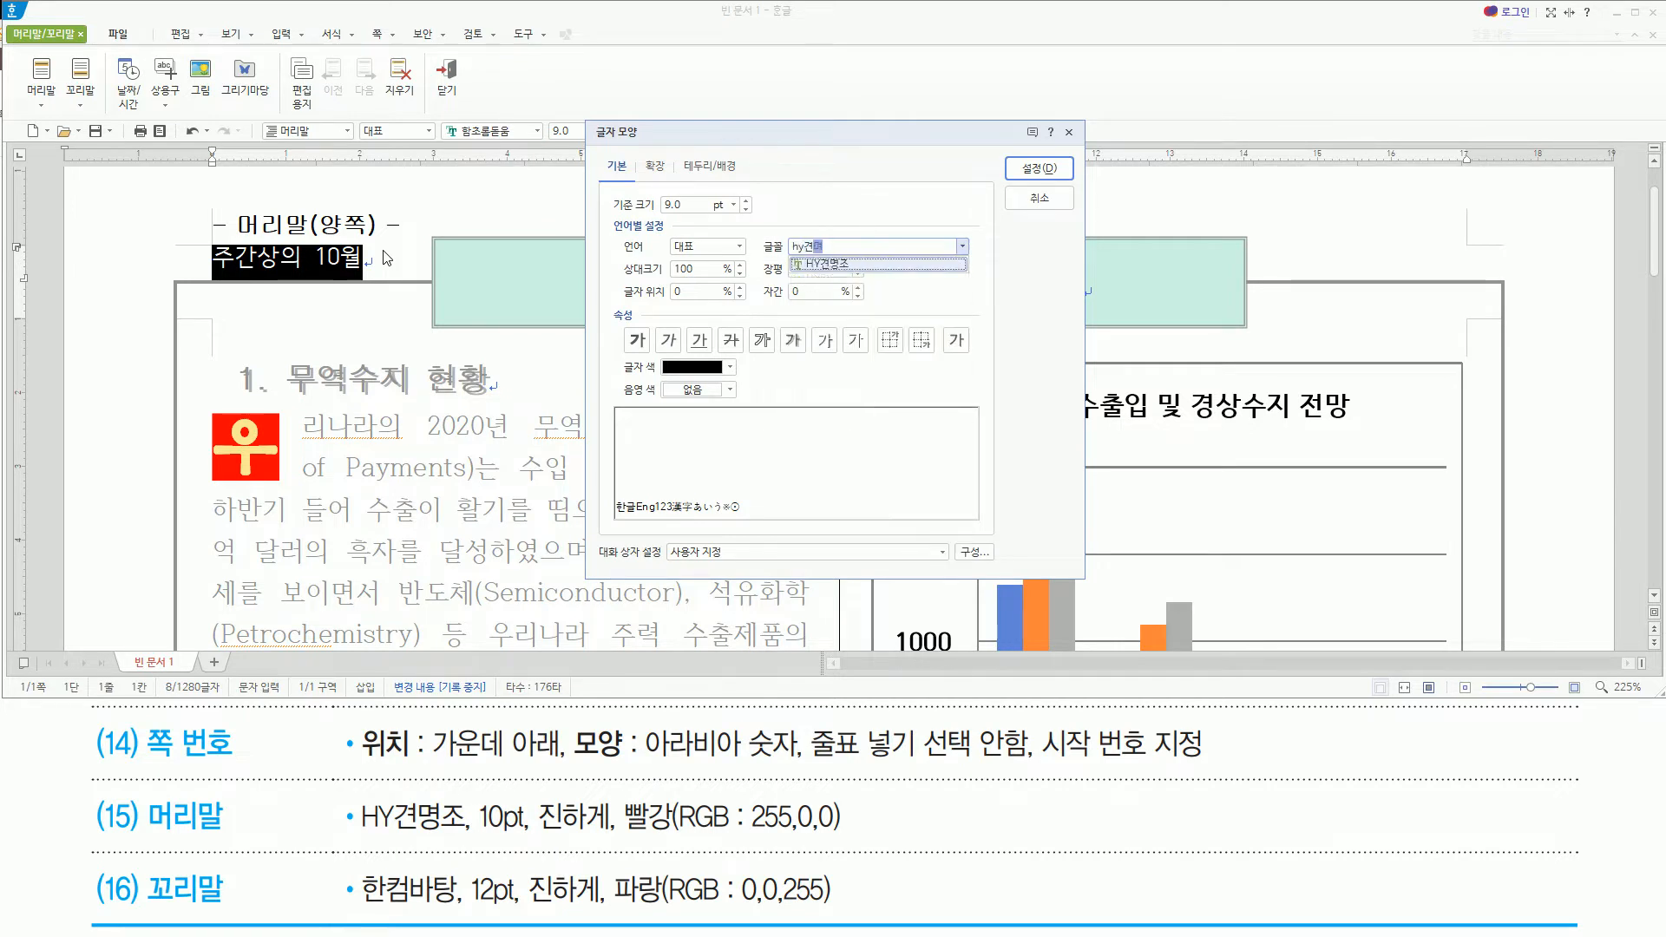
type("조")
key("Return")
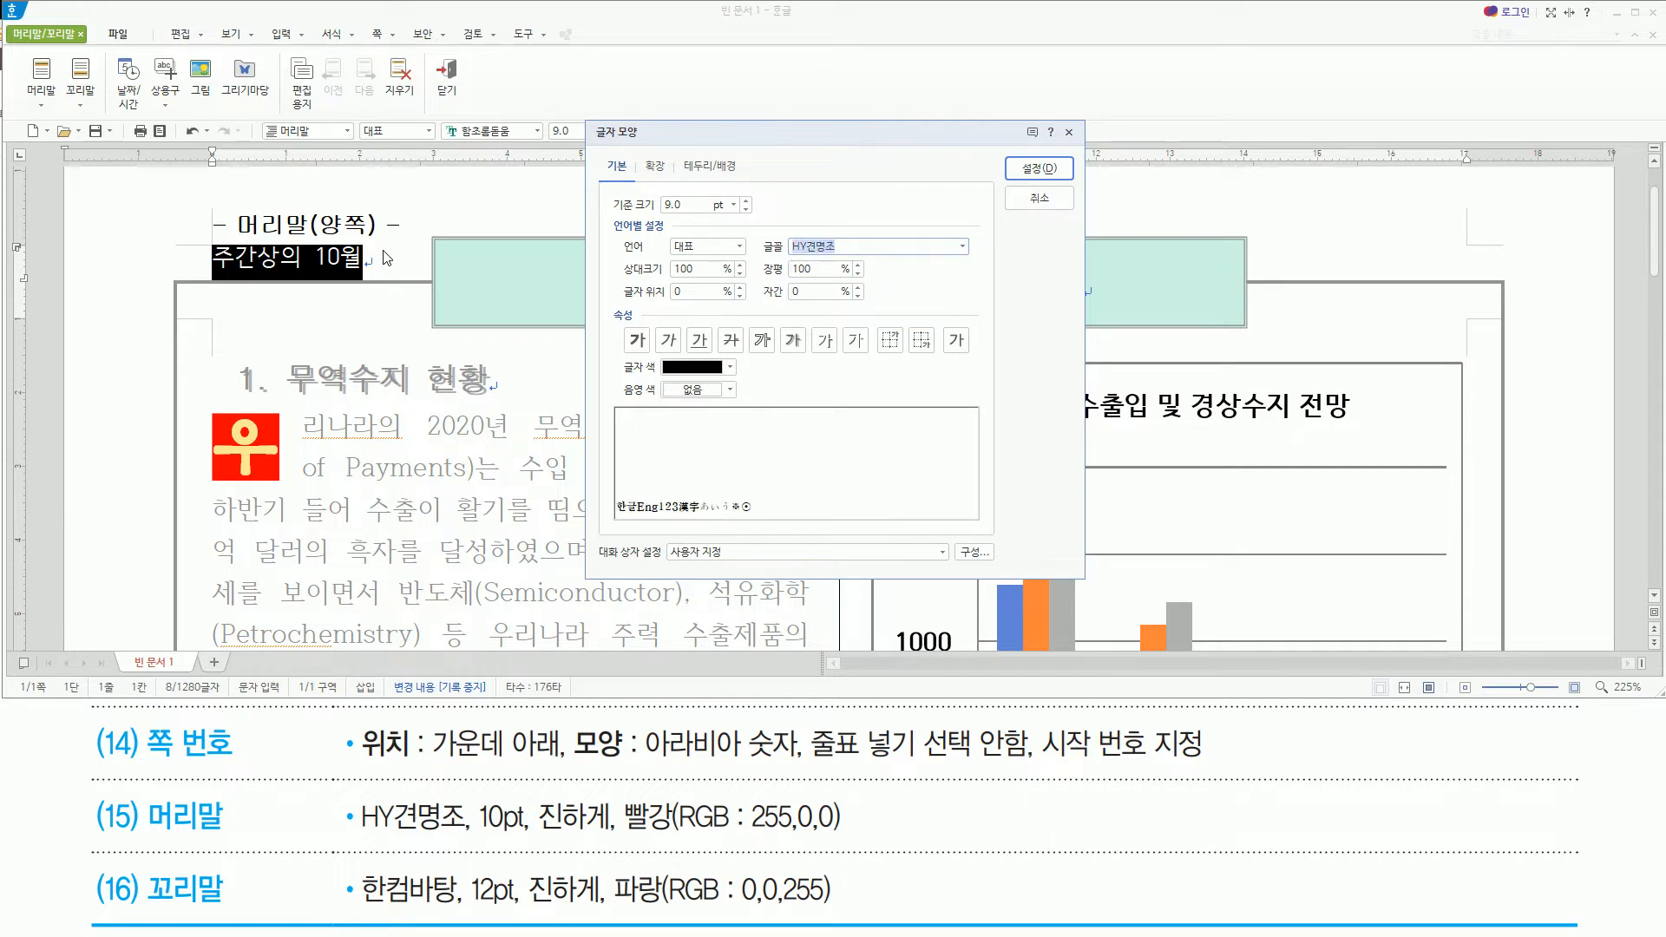
key("alt")
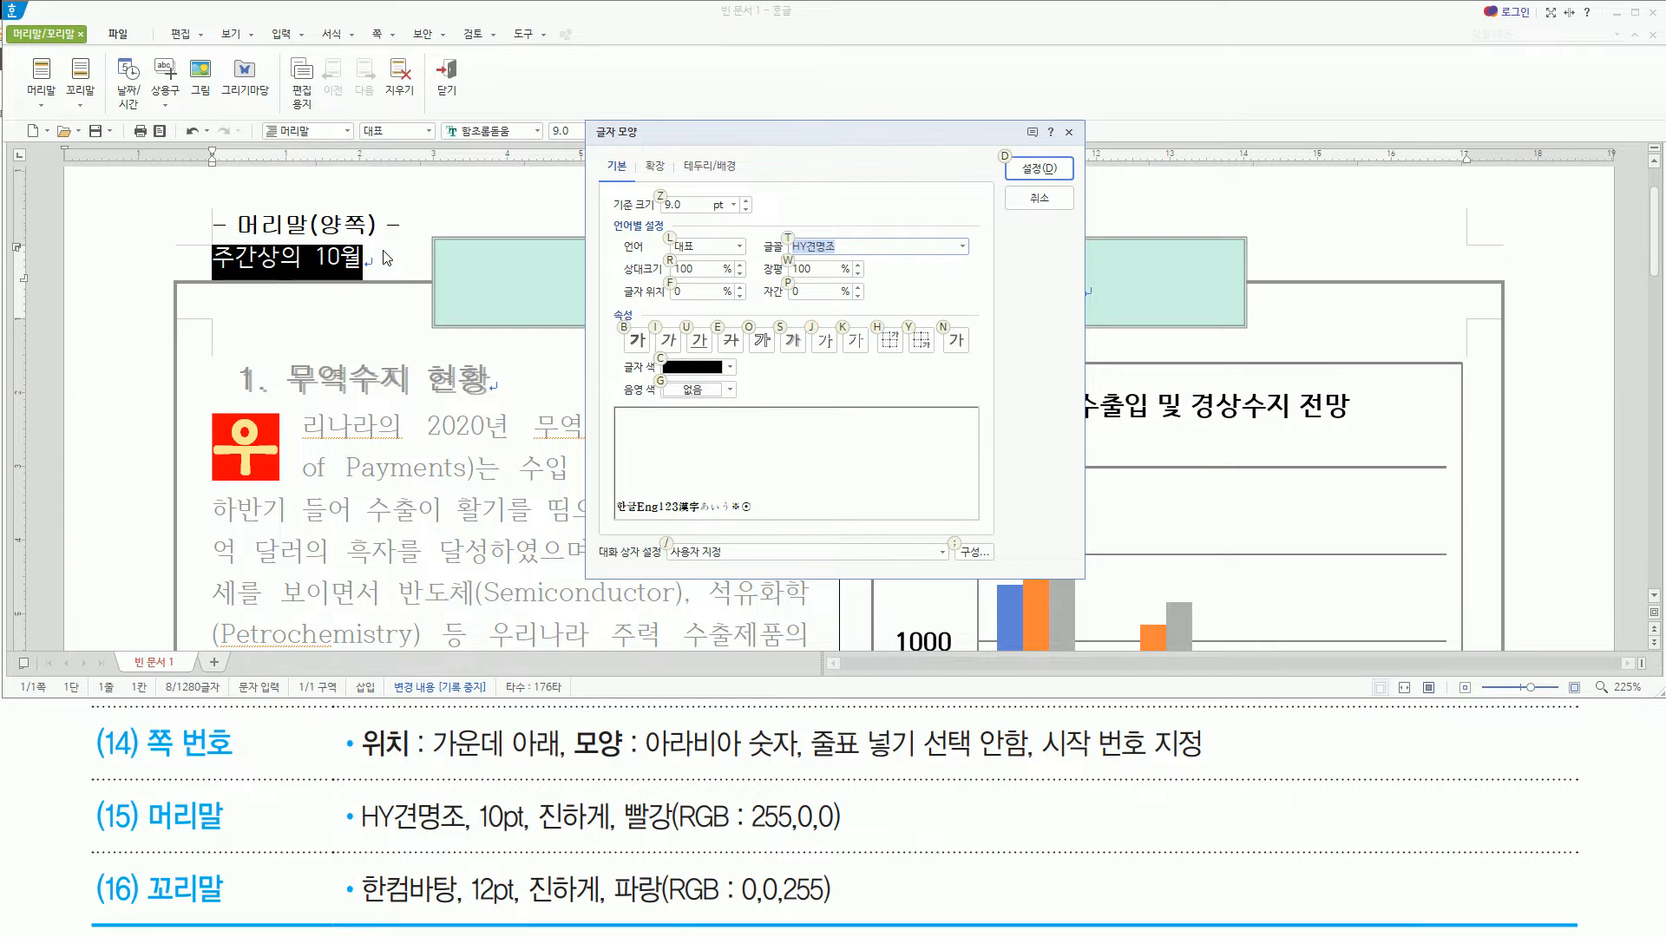
type("z10")
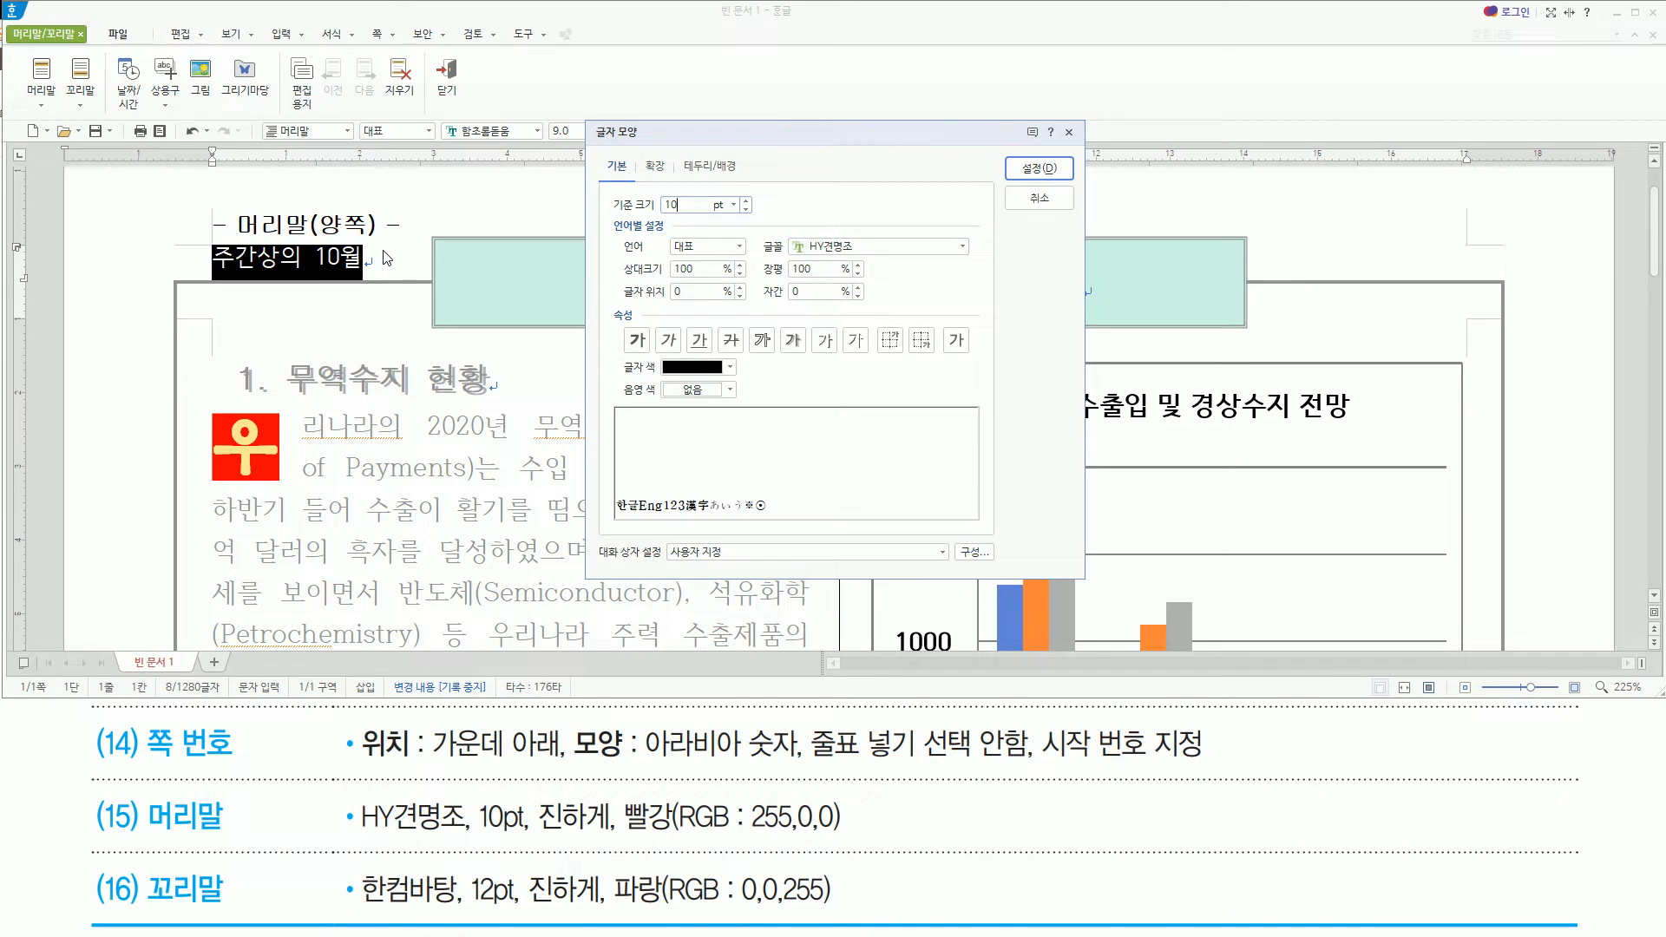
Make the header text bold and red, apply the character formatting, and return to the document body
key("alt+b")
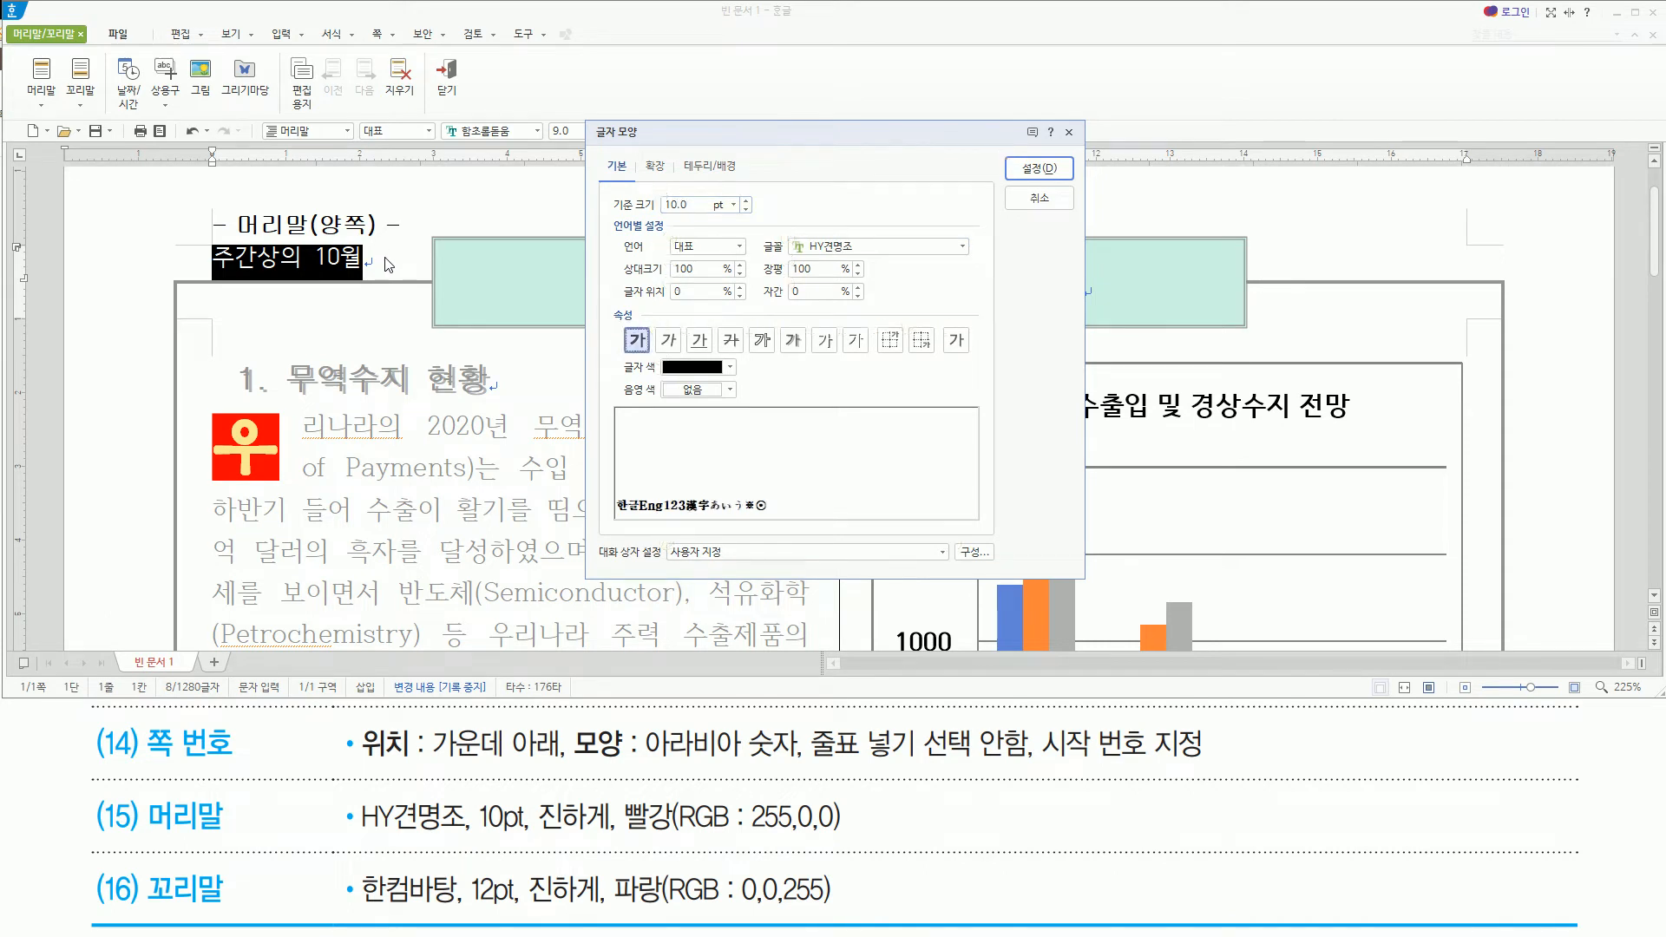
left_click(697, 373)
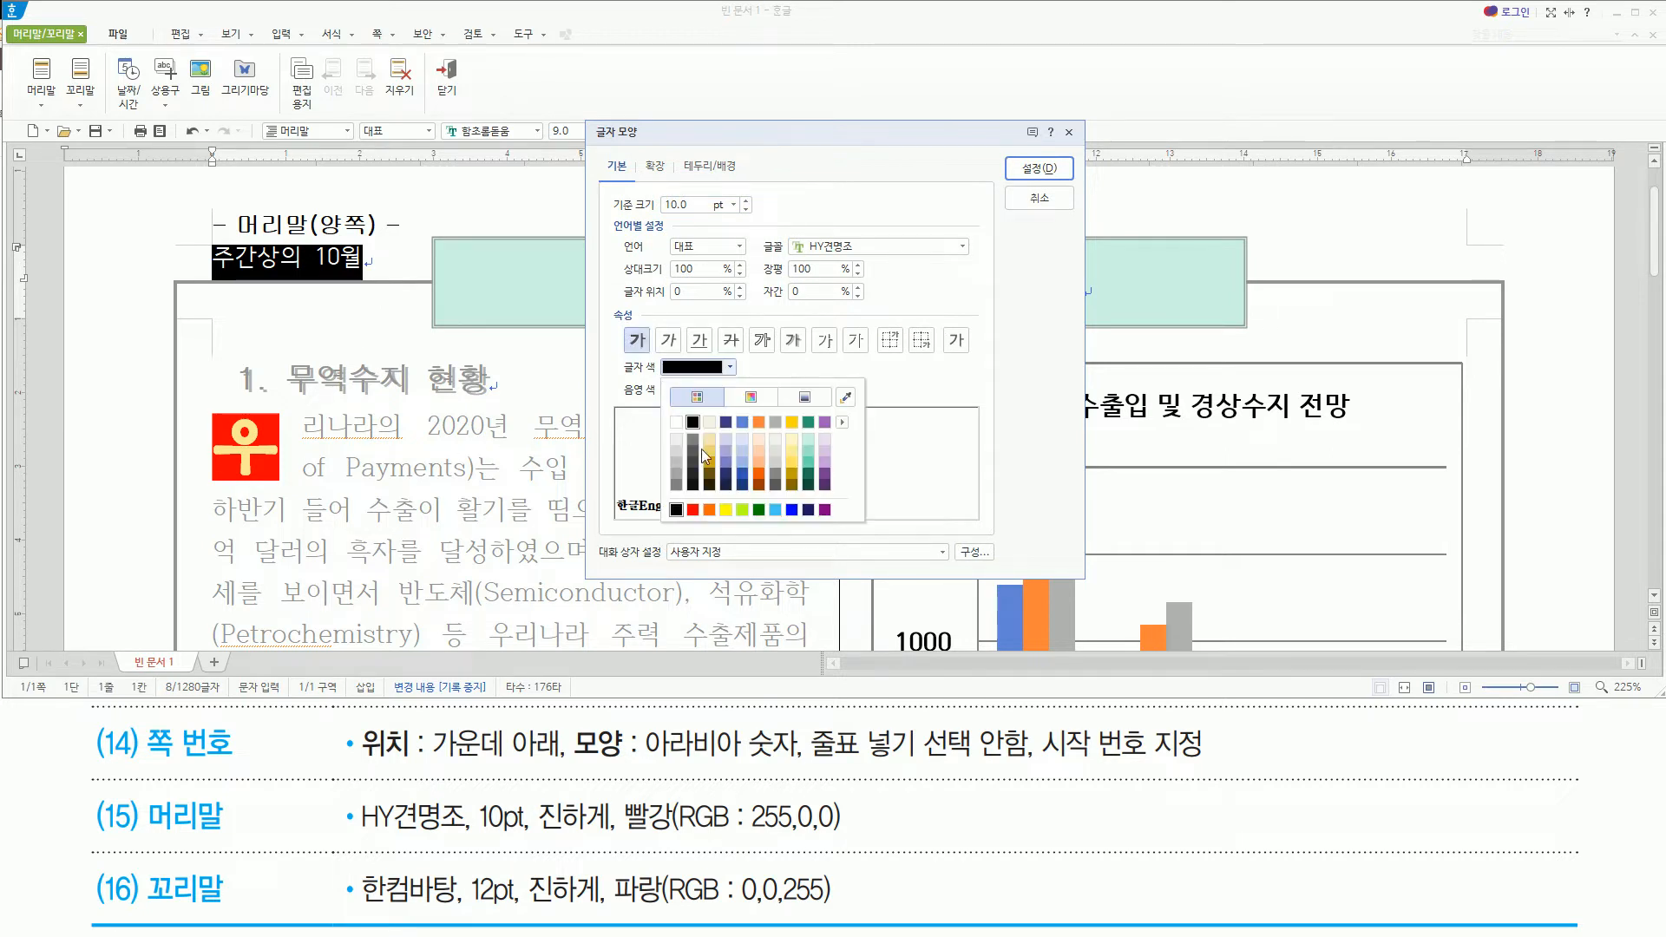
left_click(693, 510)
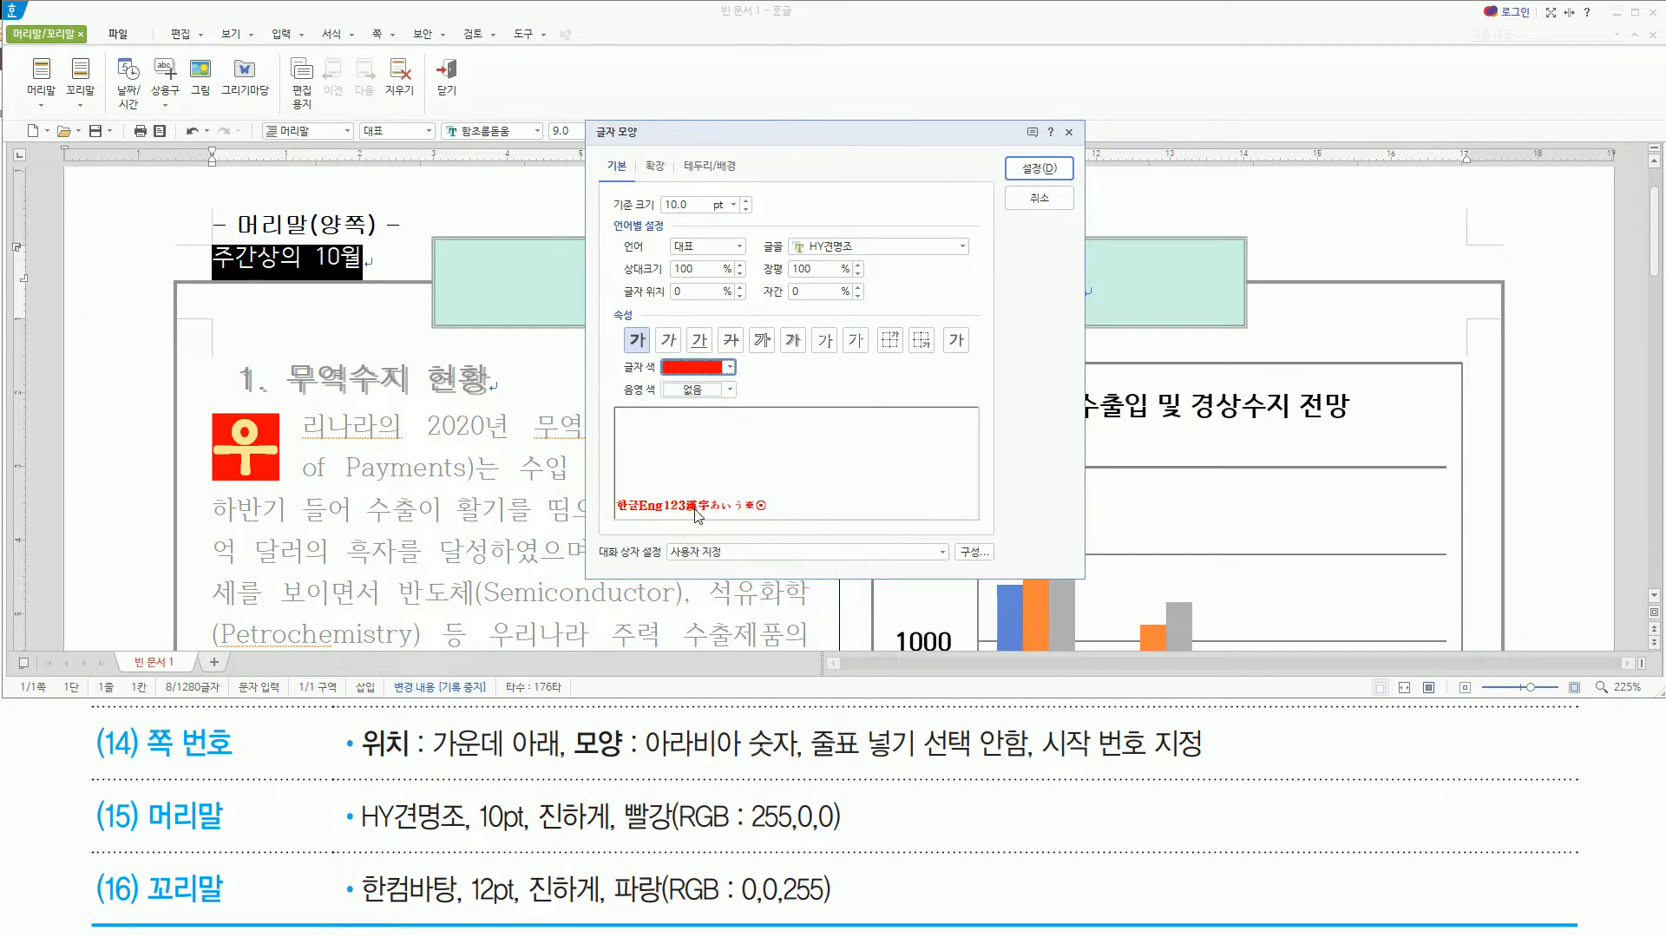
left_click(1038, 170)
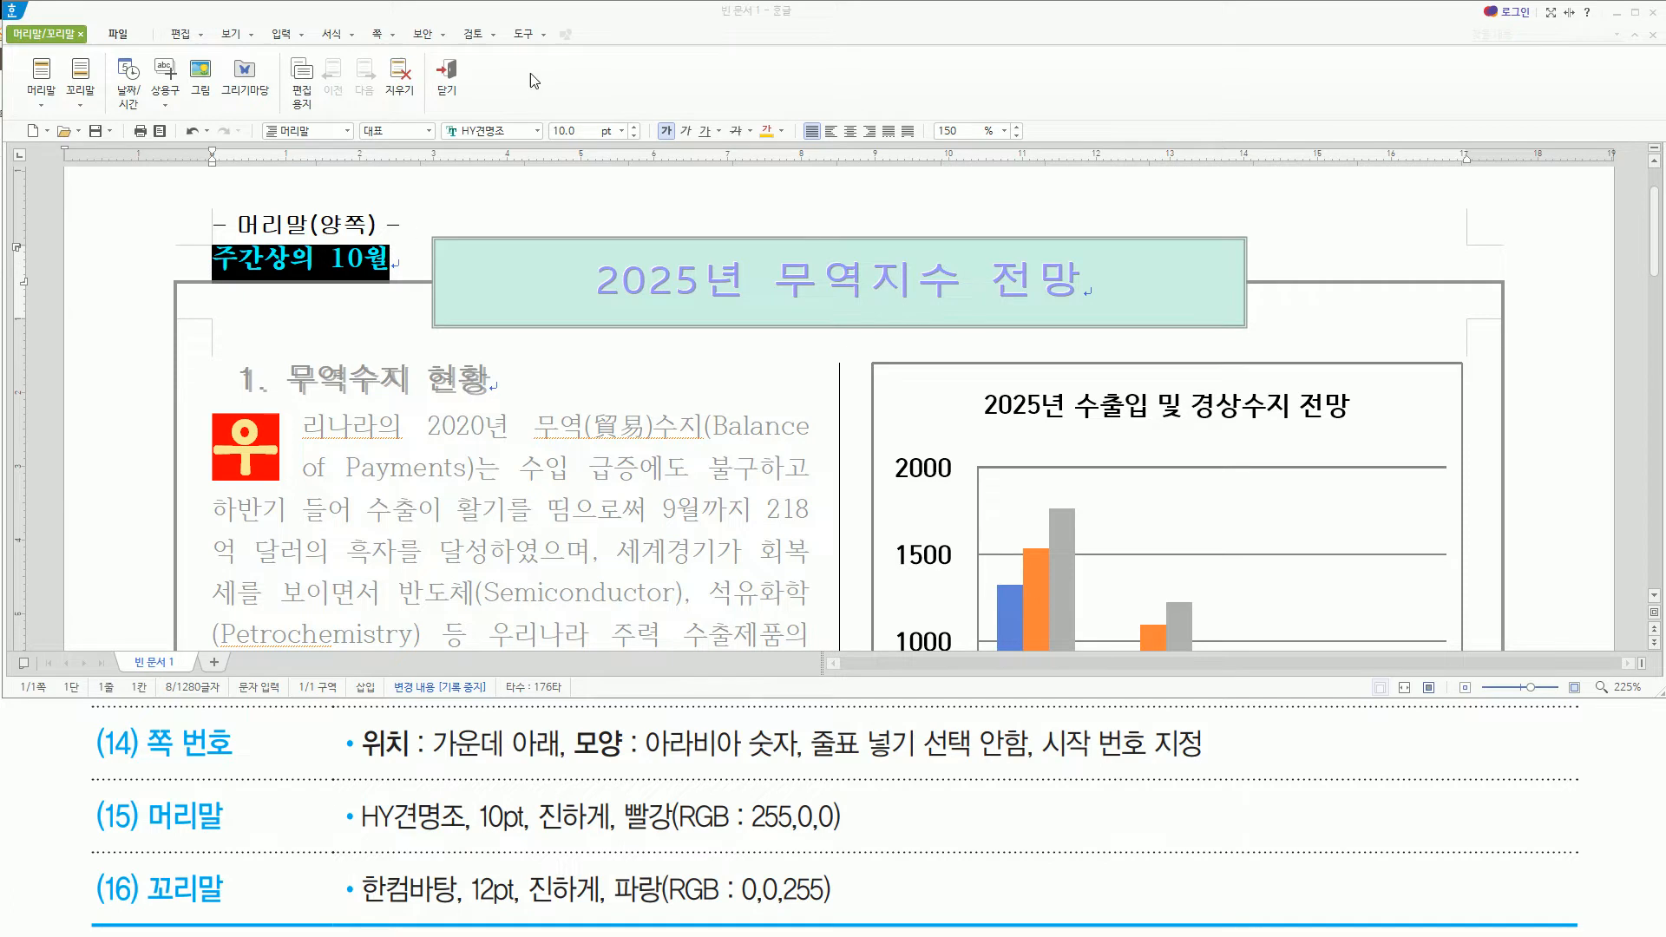
key("shift+Escape")
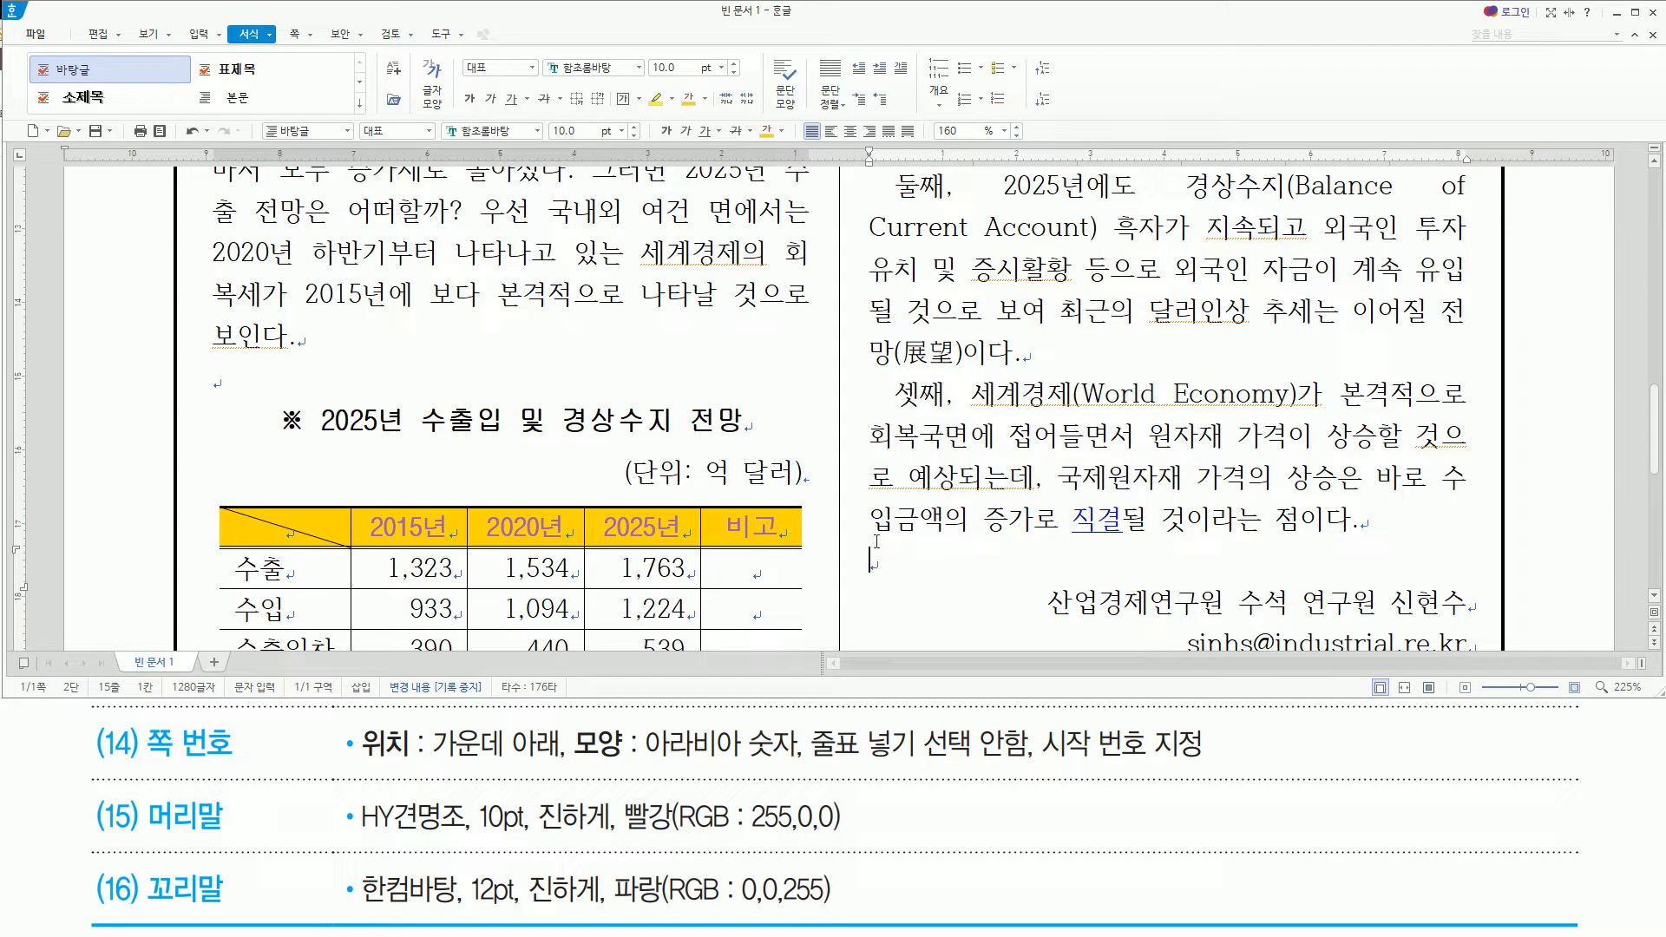
Create a footer (꼬리말) for both pages (양쪽) without a preset layout and enter the text '무역지수'
scroll(872, 569, "up", 10)
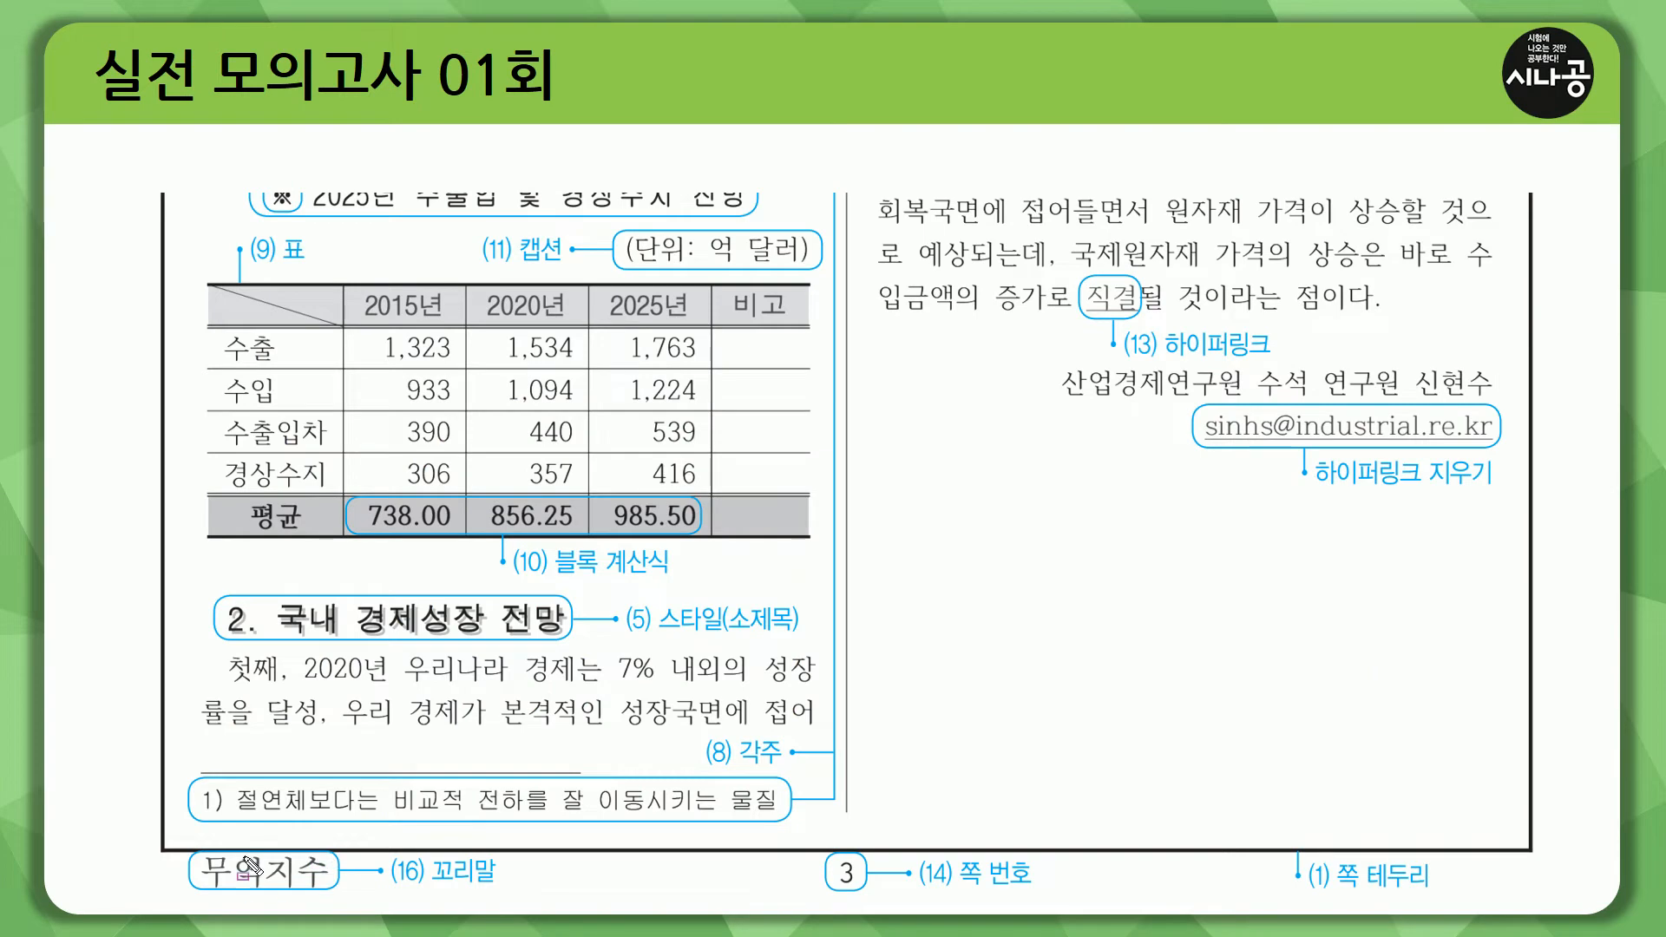
left_click_drag(188, 841, 333, 896)
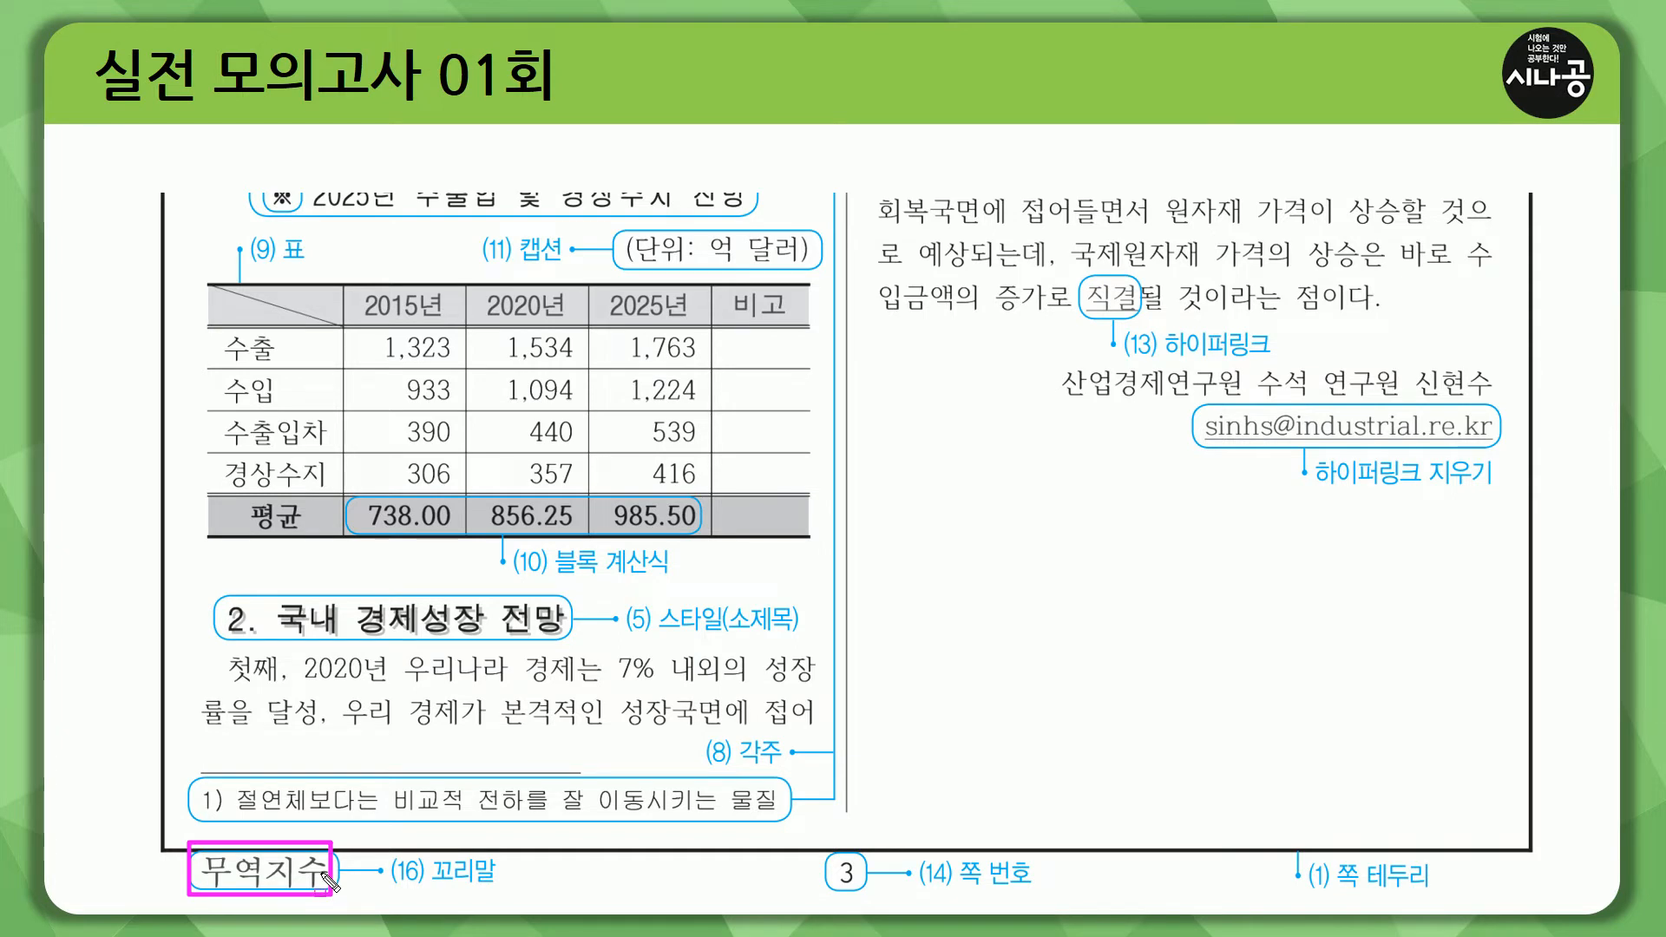
key("Escape")
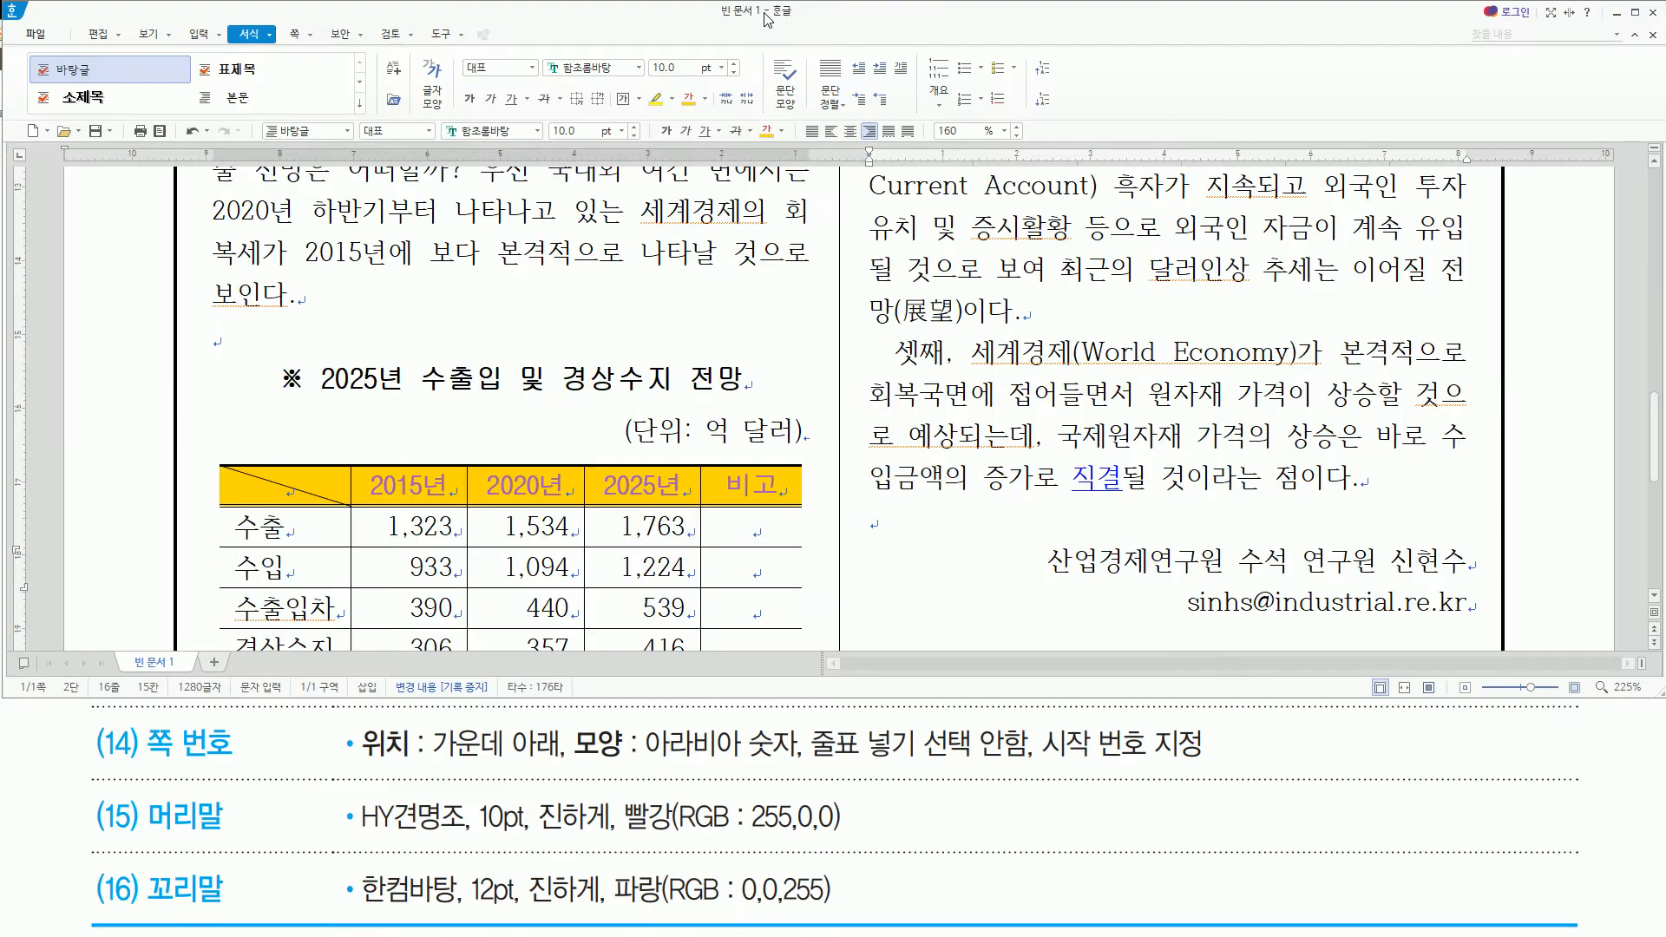
key("Up")
key("ctrl+n")
key("h")
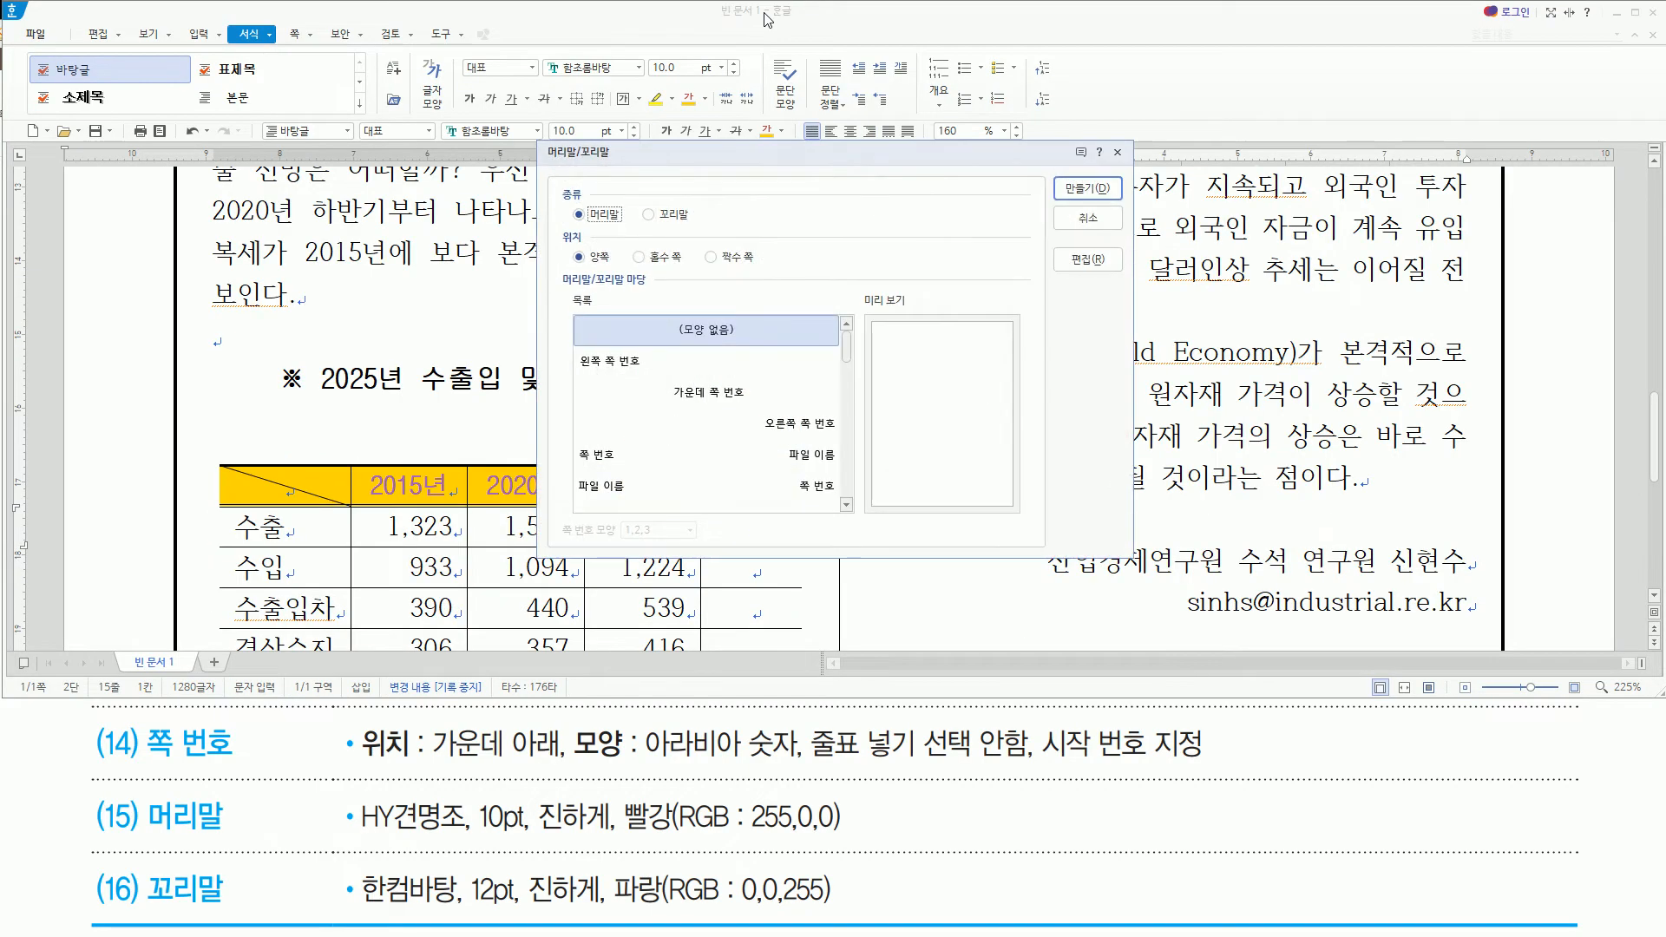
left_click(657, 219)
key("Return")
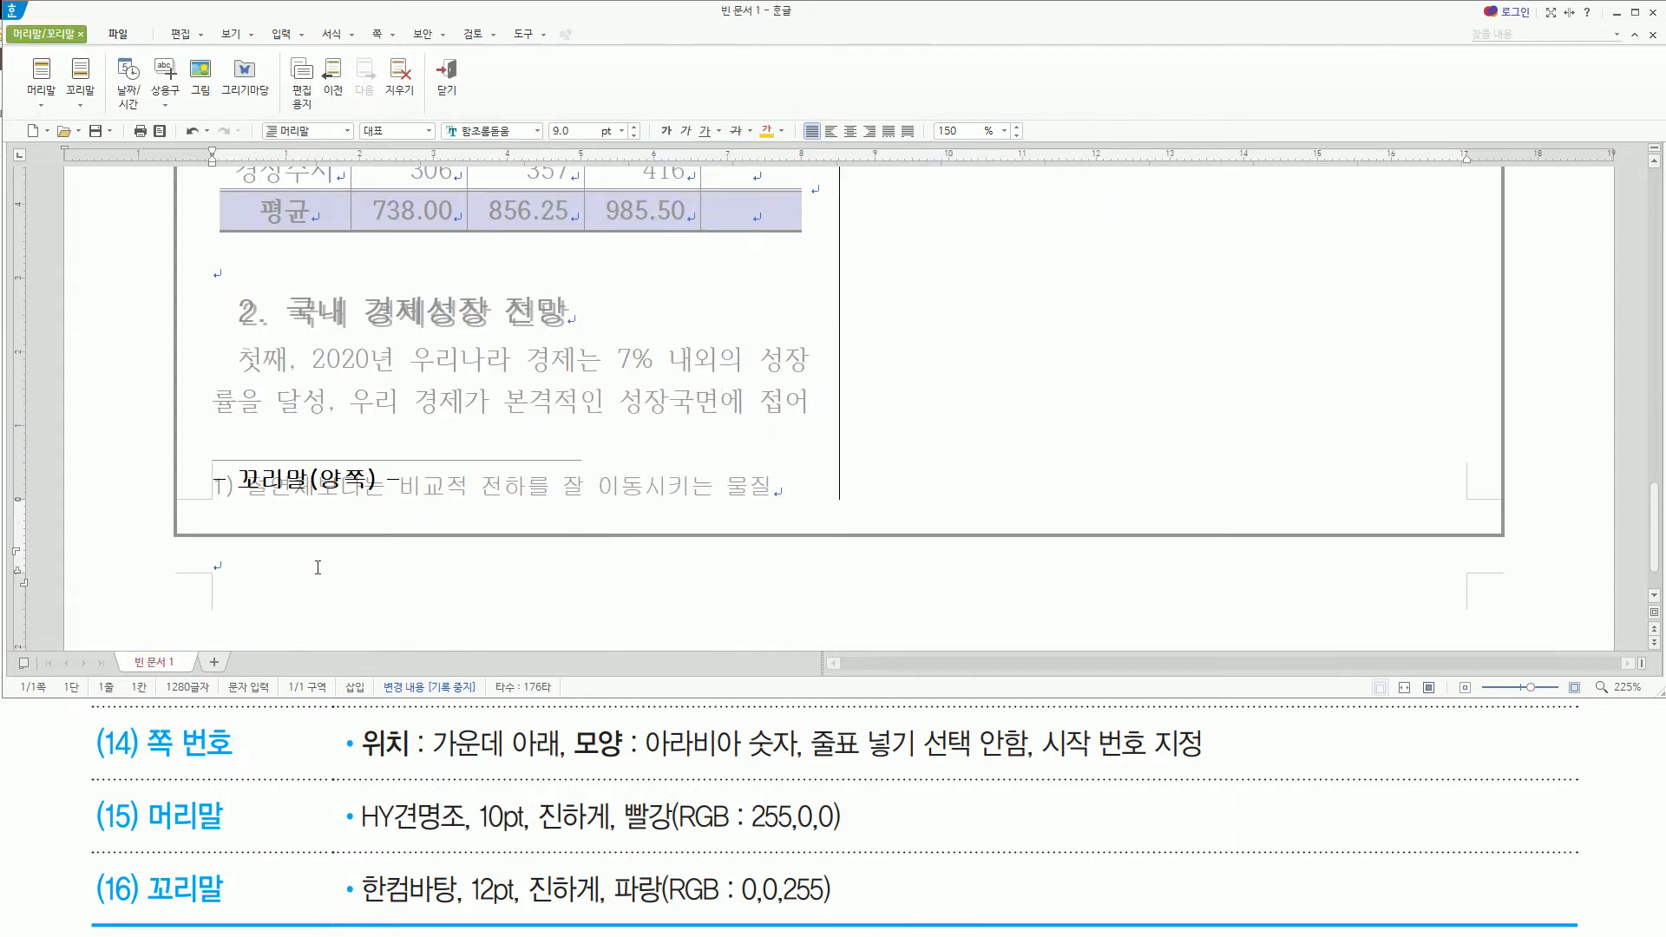
type("무역지수")
Set the footer text '무역지수' to the 한컴바탕 font at 12 pt
key("shift+Home")
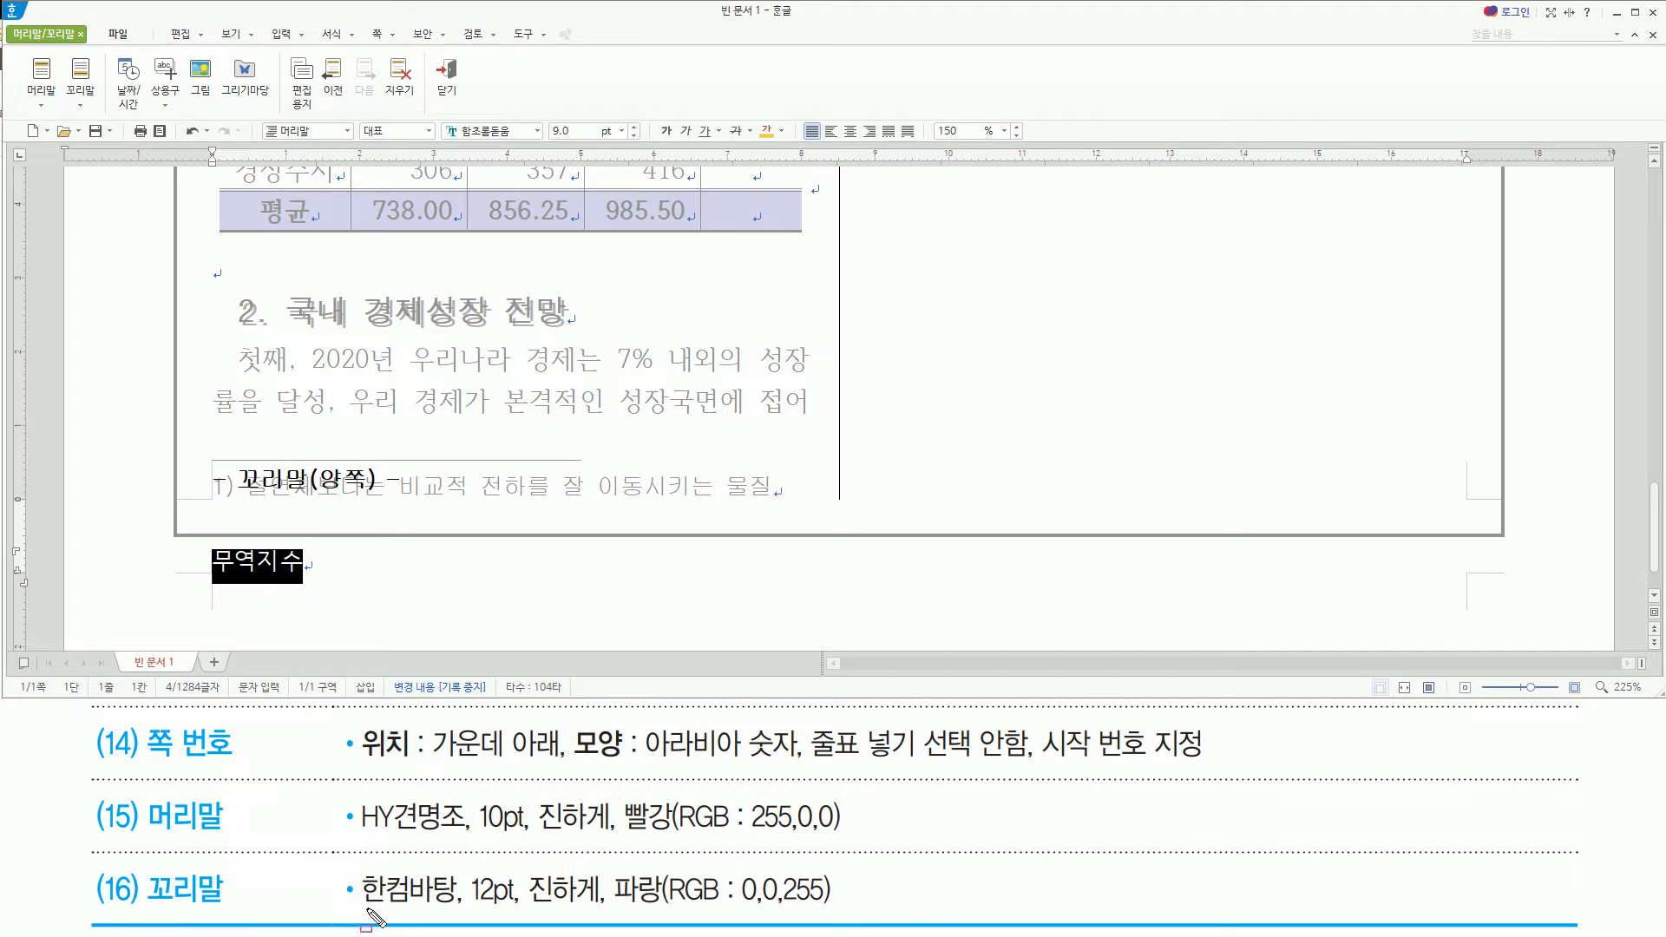
left_click_drag(361, 910, 833, 913)
key("Escape")
key("alt+l")
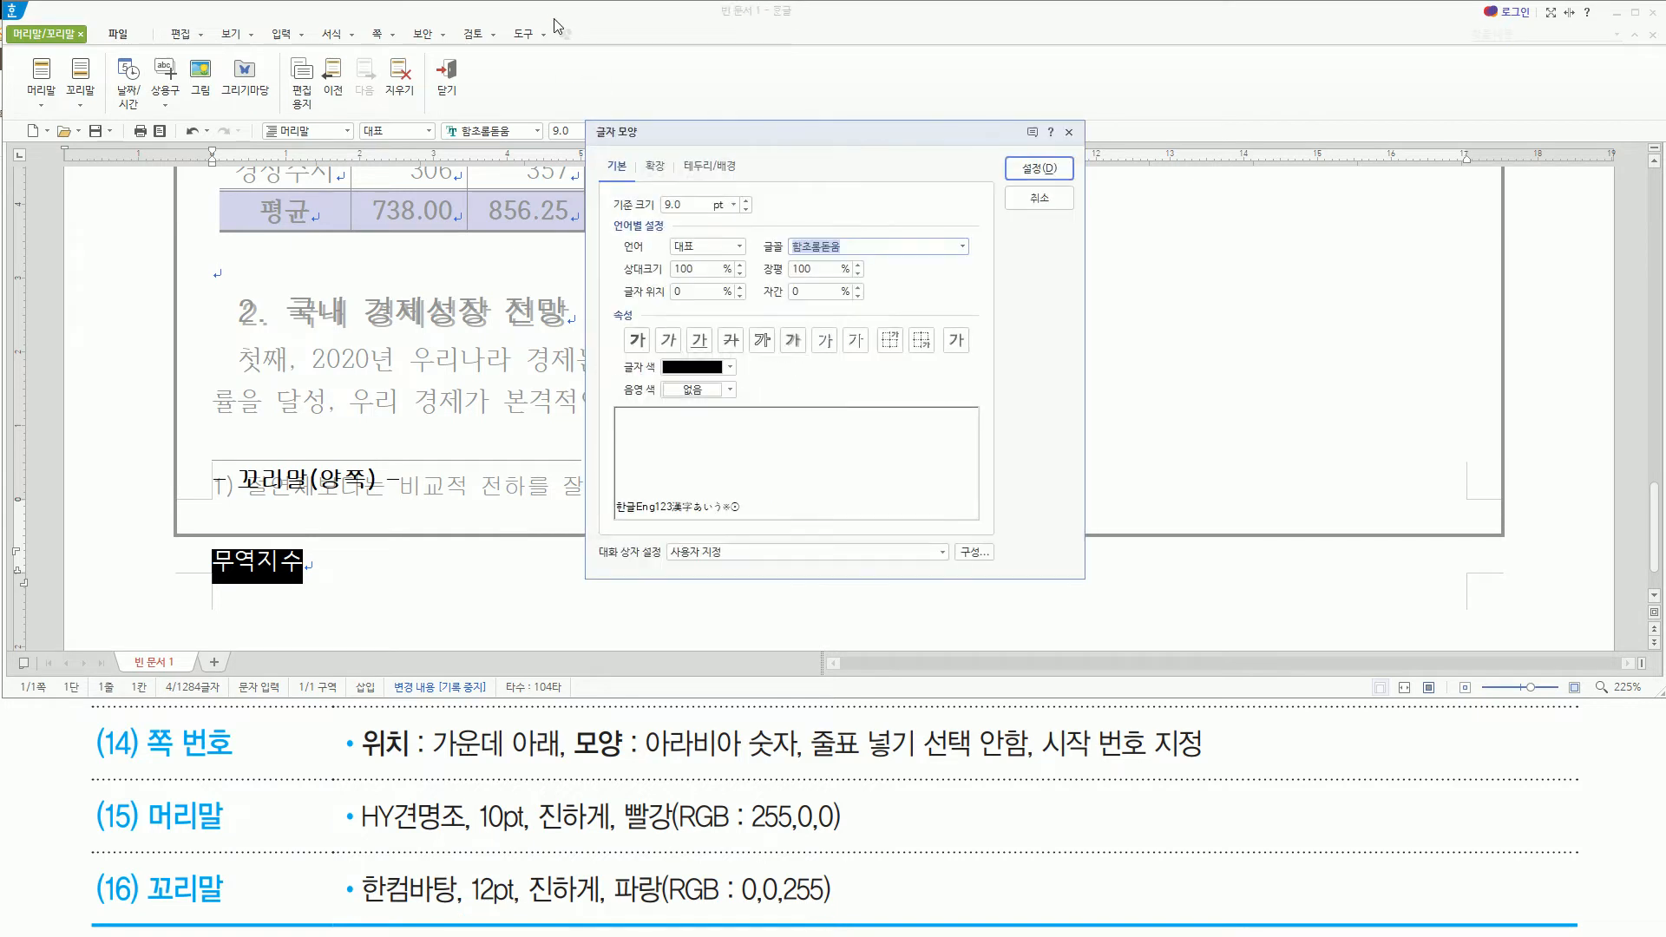
type("한컴")
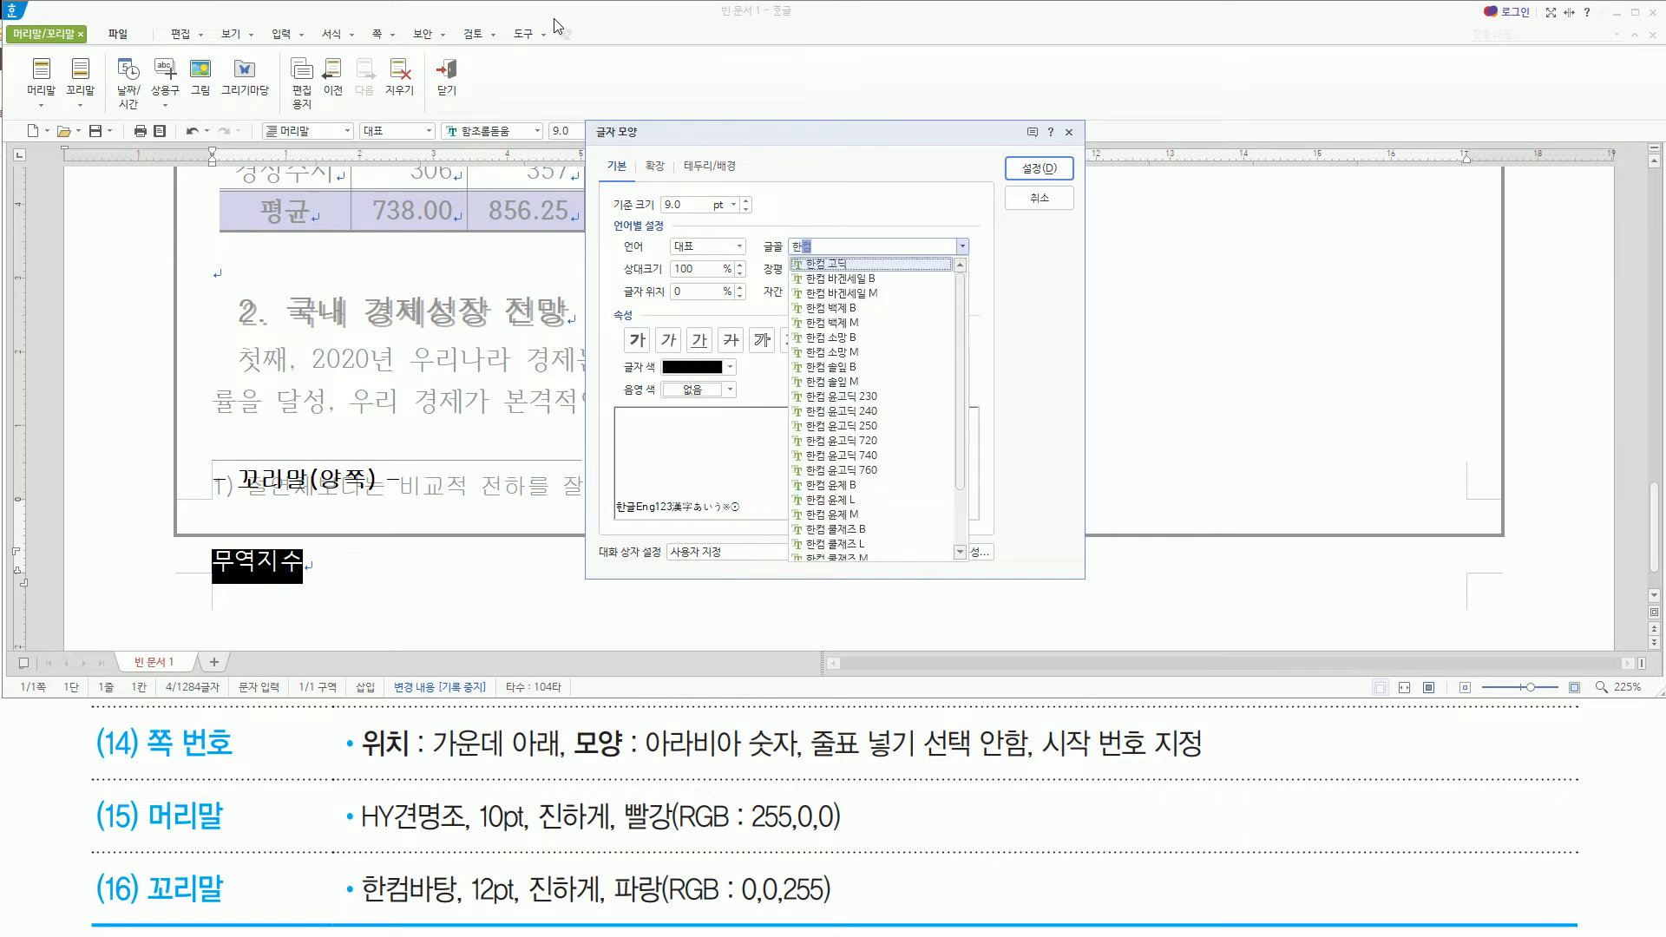
type("바탕")
key("Return")
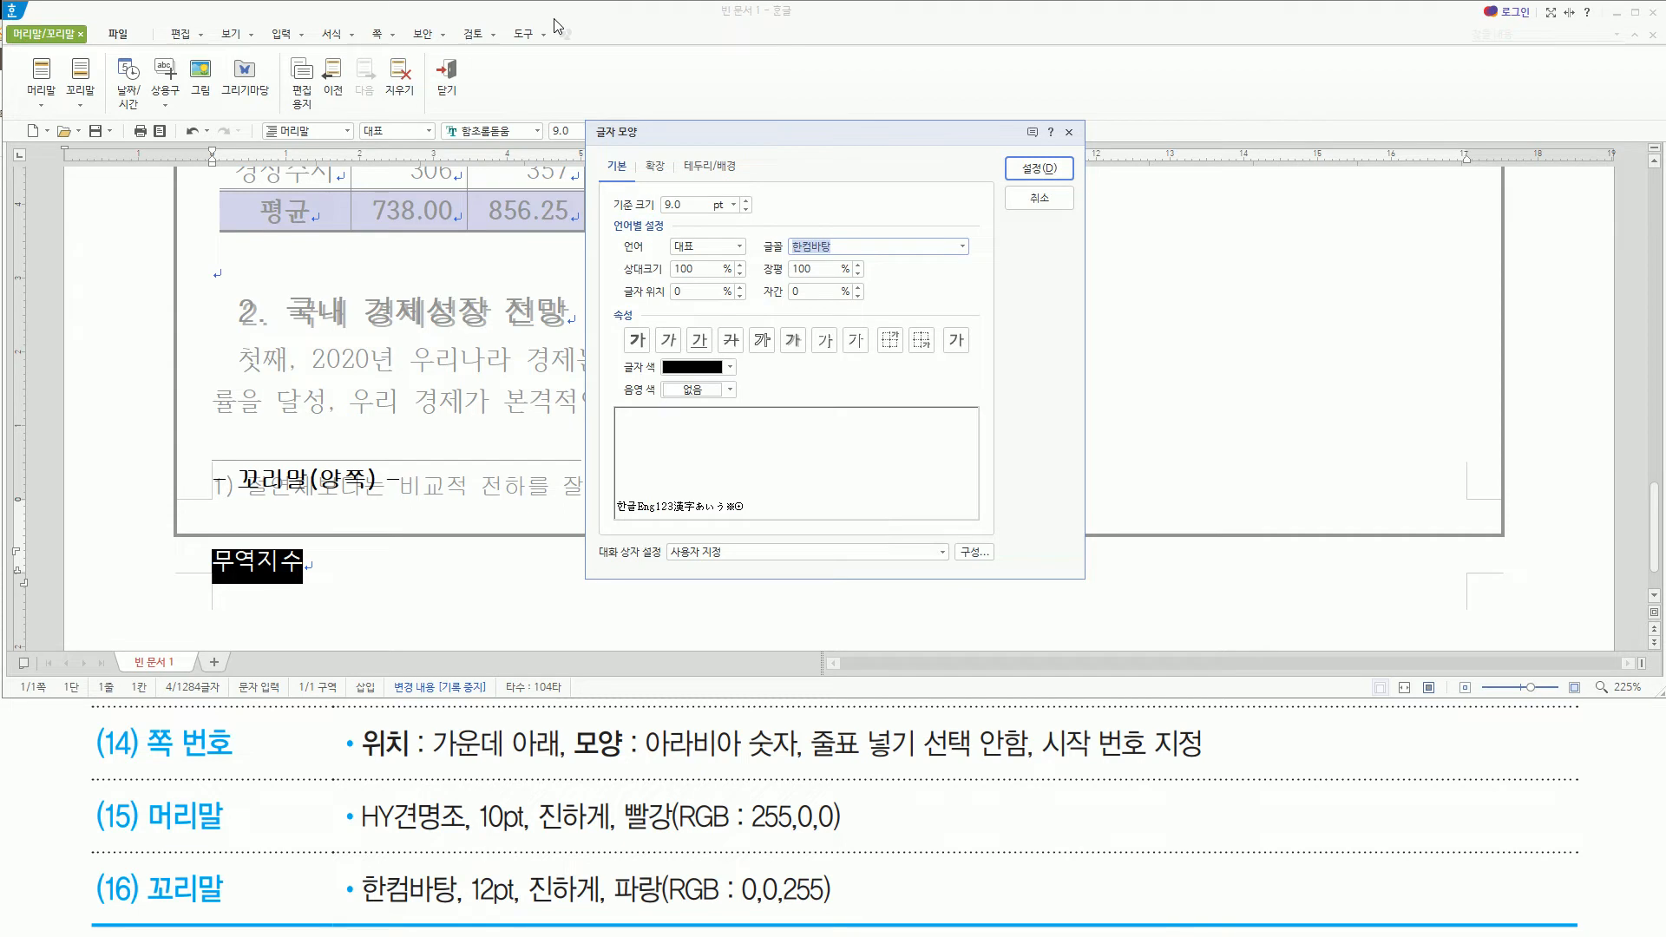
key("alt+z")
type("12")
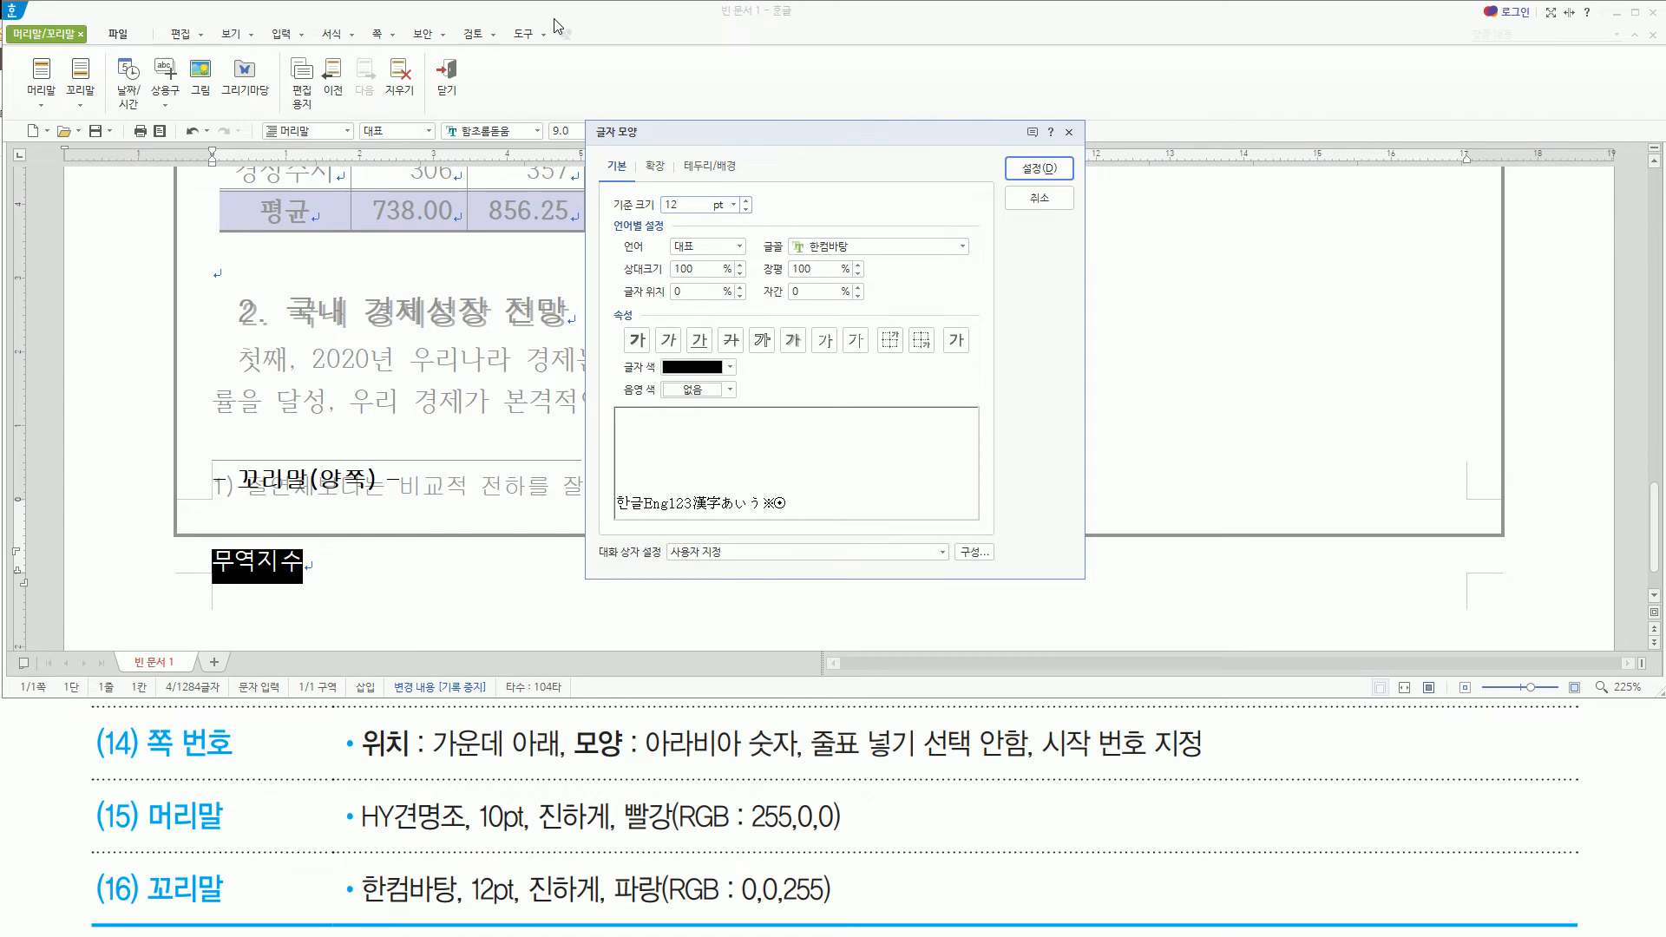
Make the footer text bold and blue, apply the character formatting, and leave footer editing
key("alt")
key("alt+b")
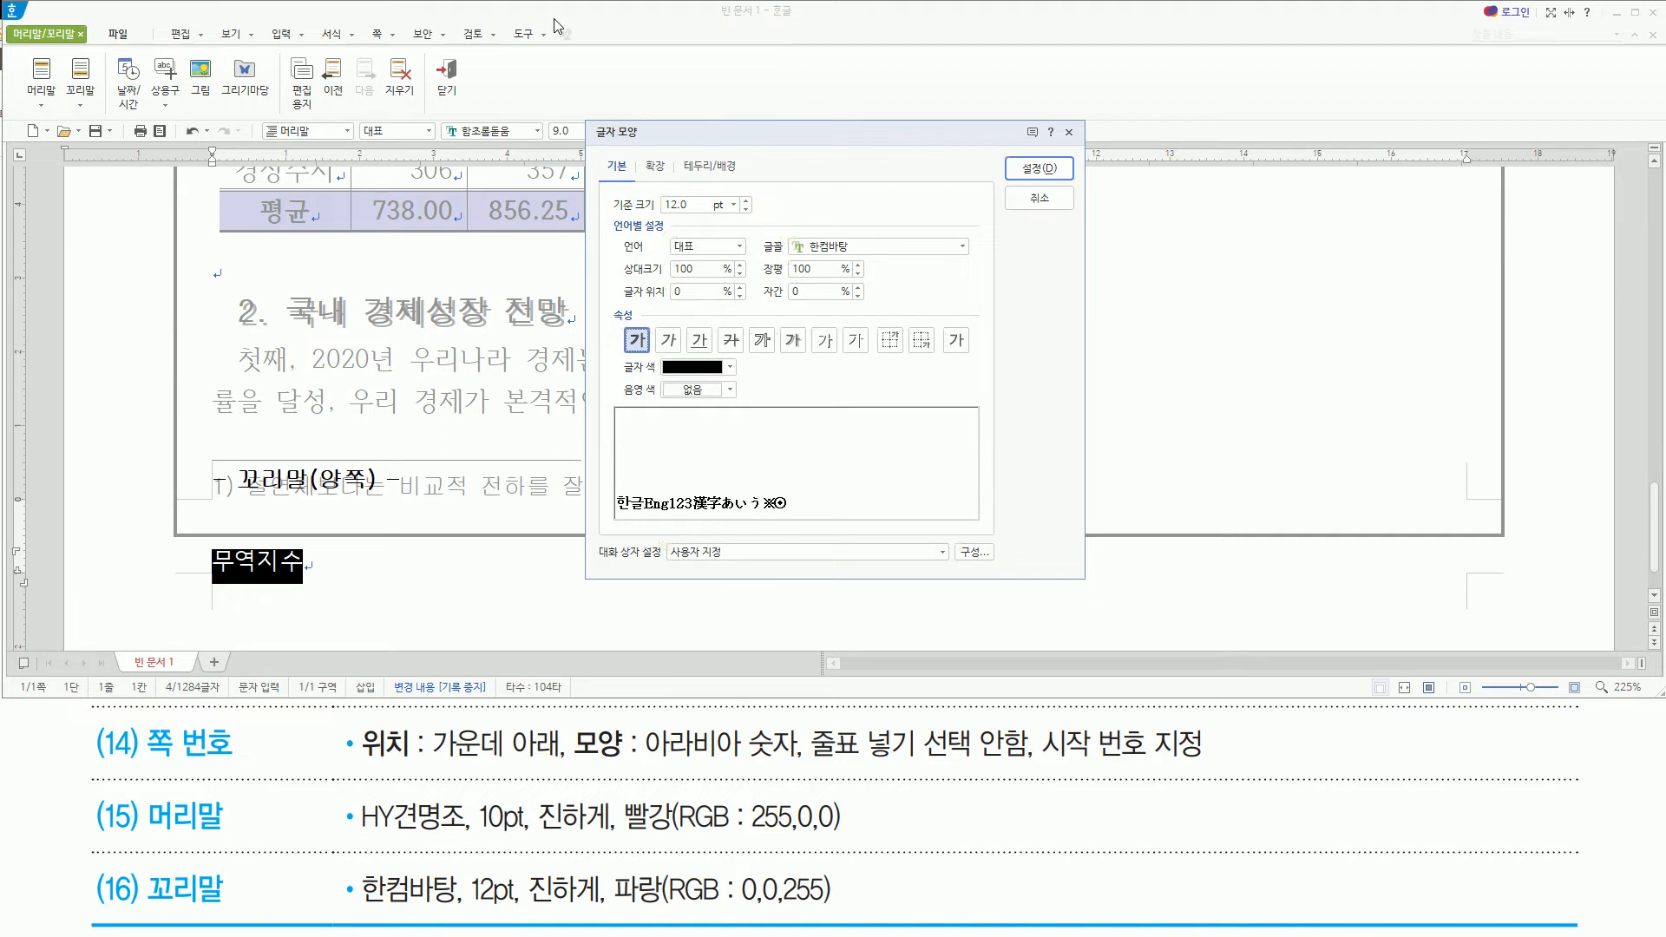
left_click(727, 367)
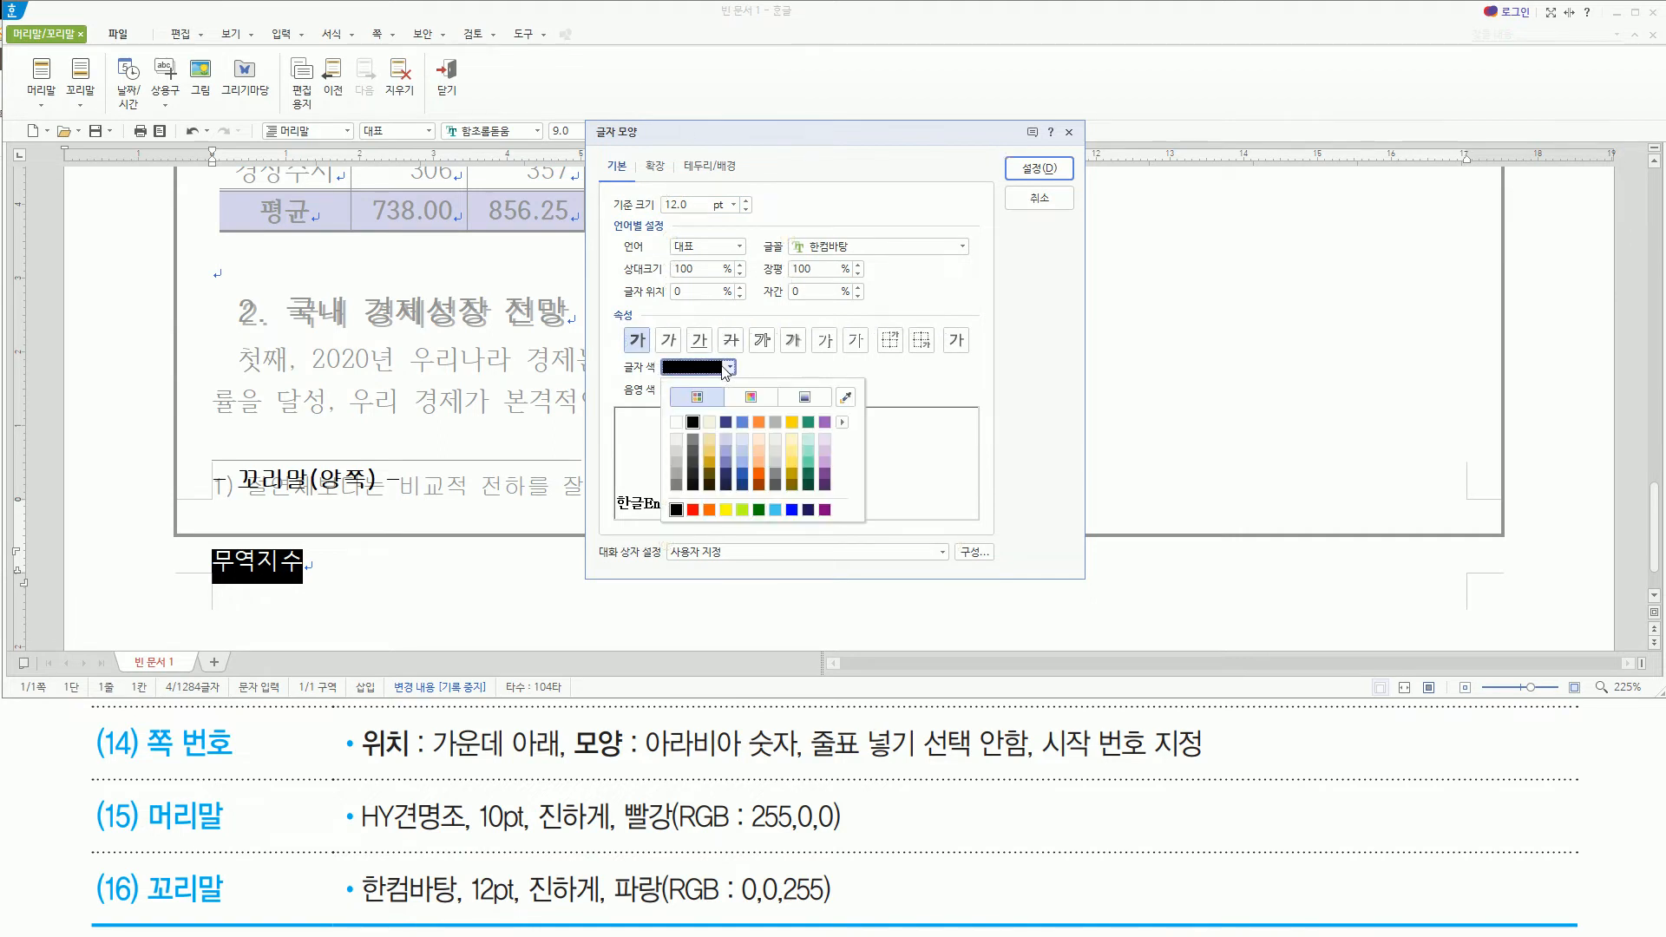
left_click(792, 510)
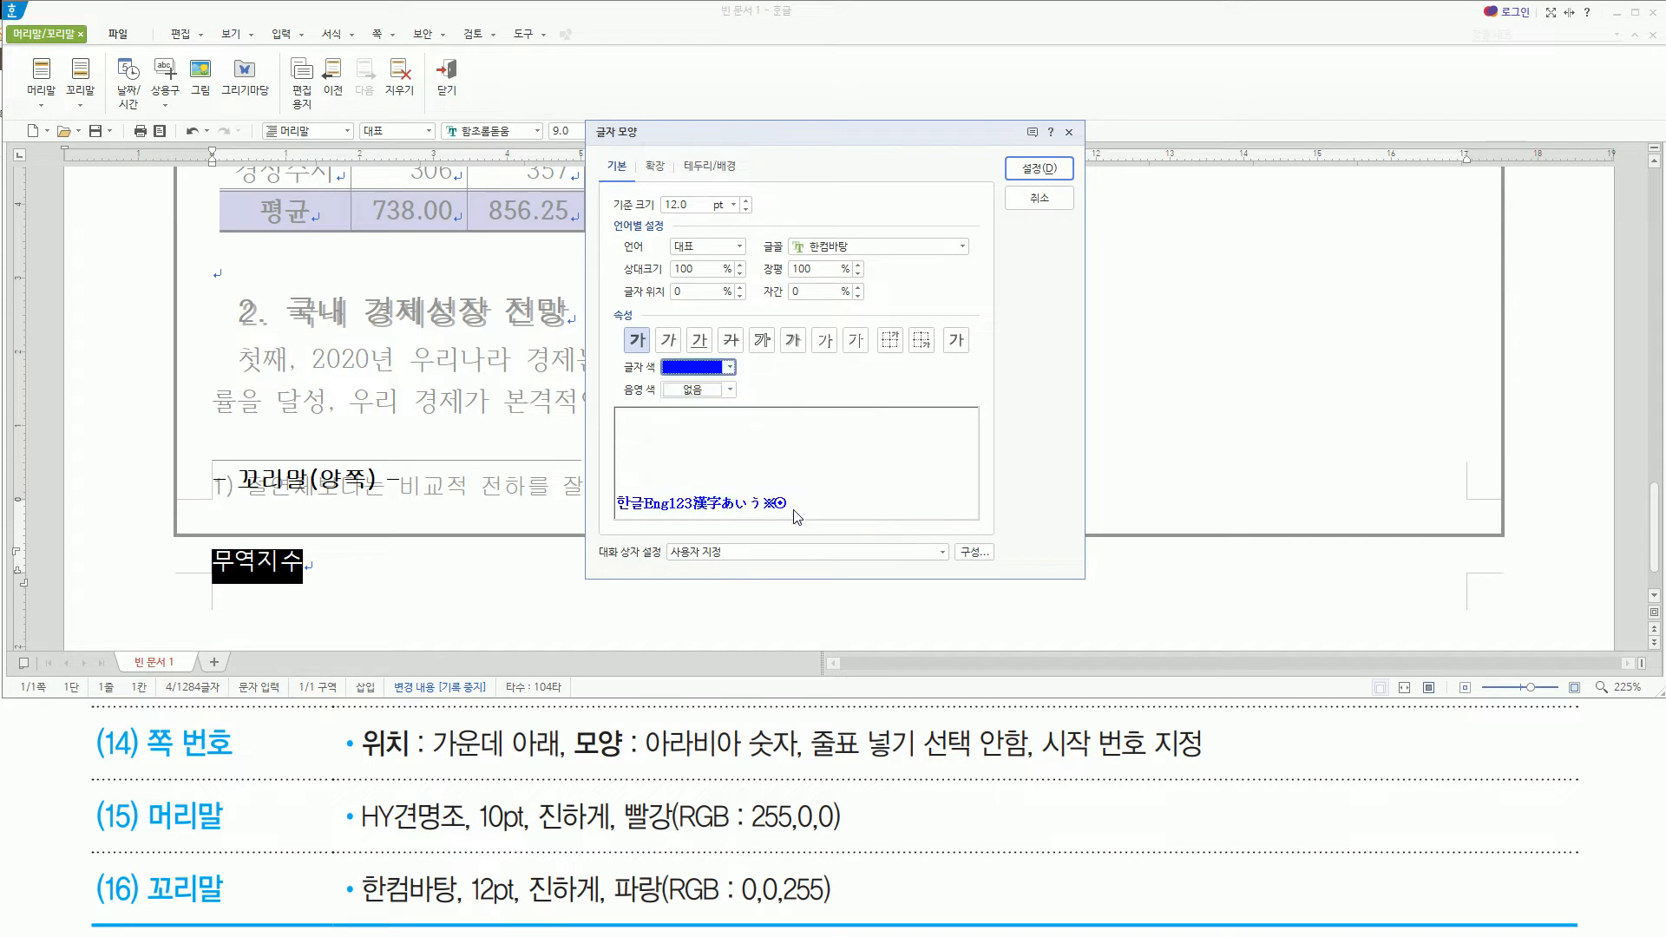
left_click(1031, 170)
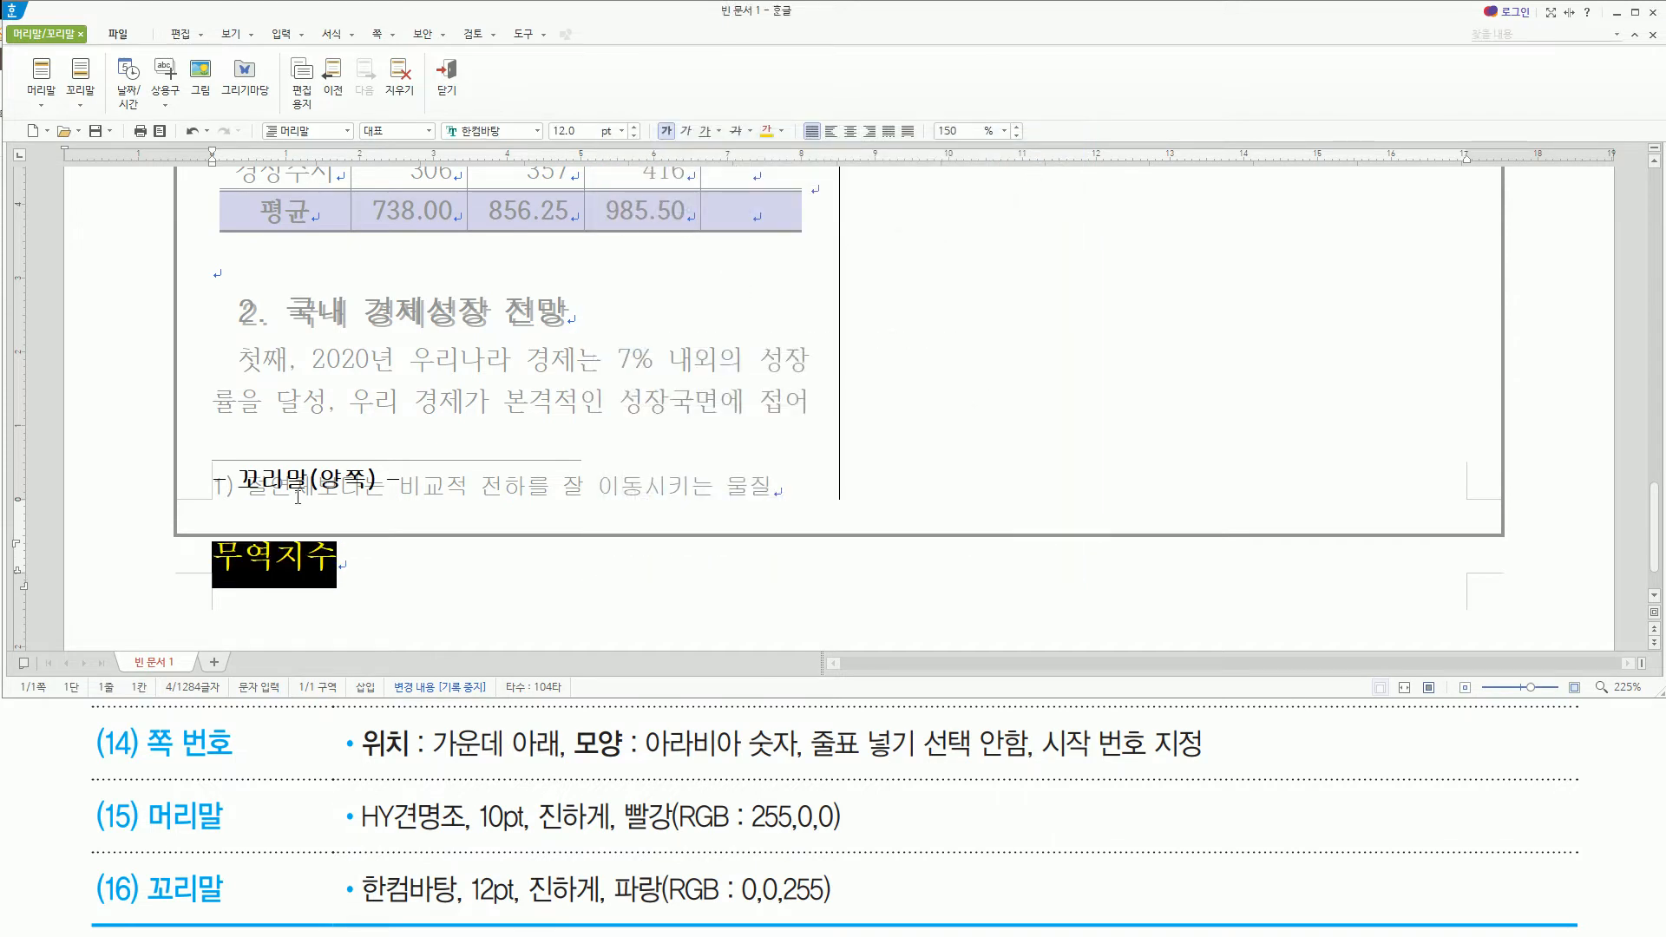
left_click(352, 563)
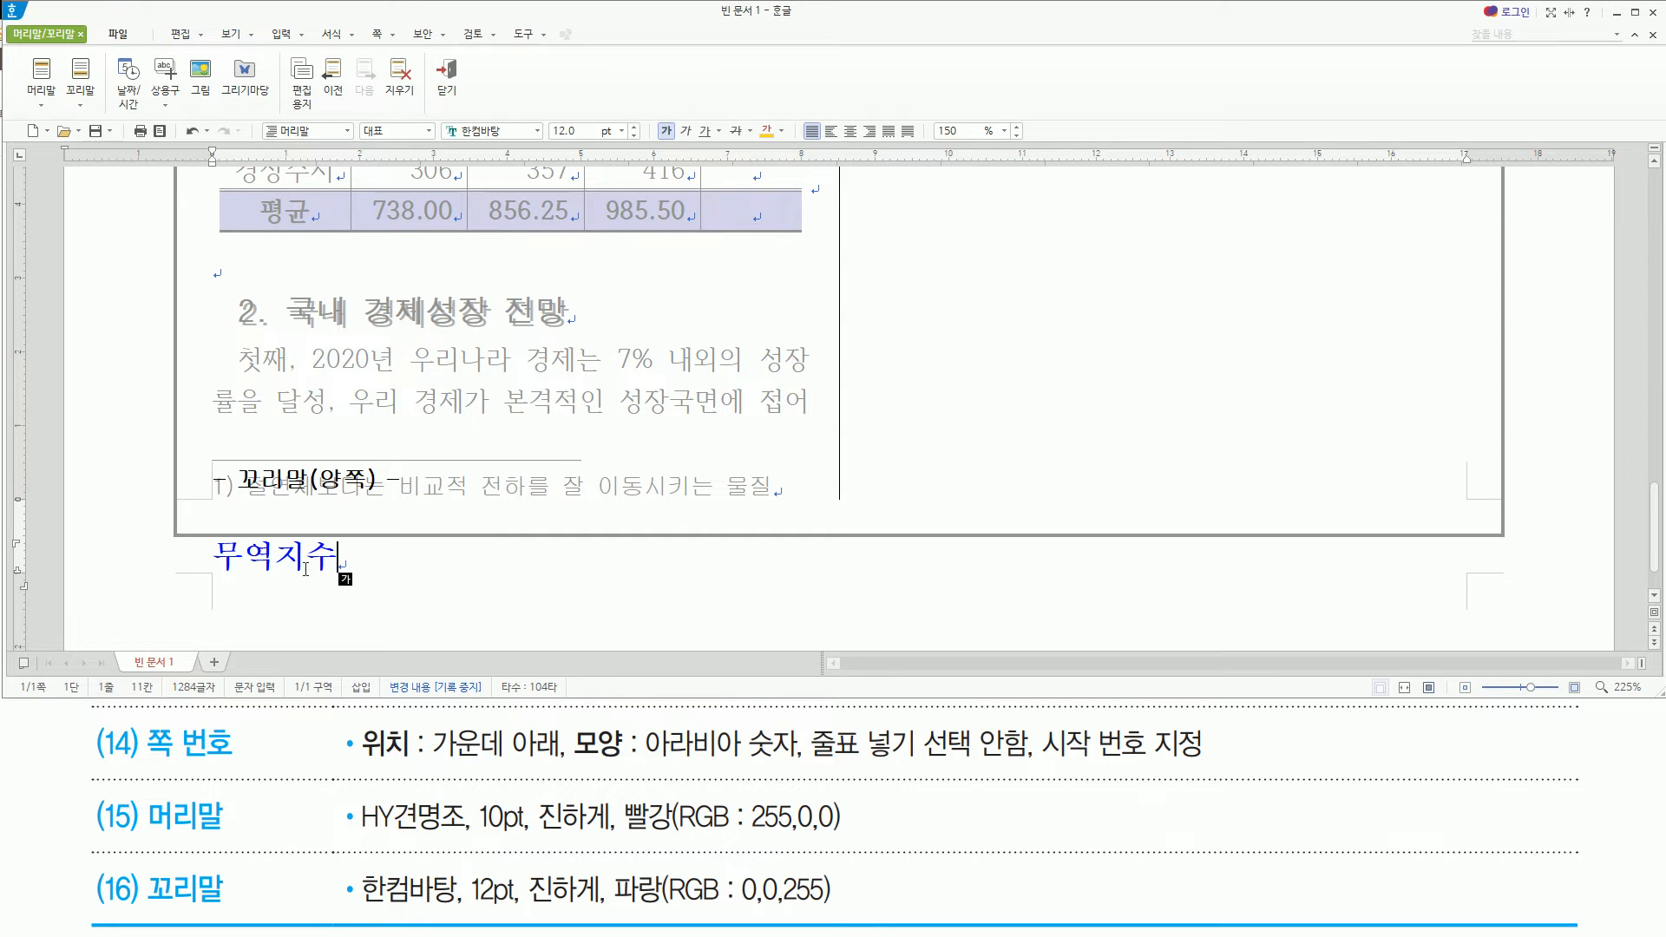
key("shift+Escape")
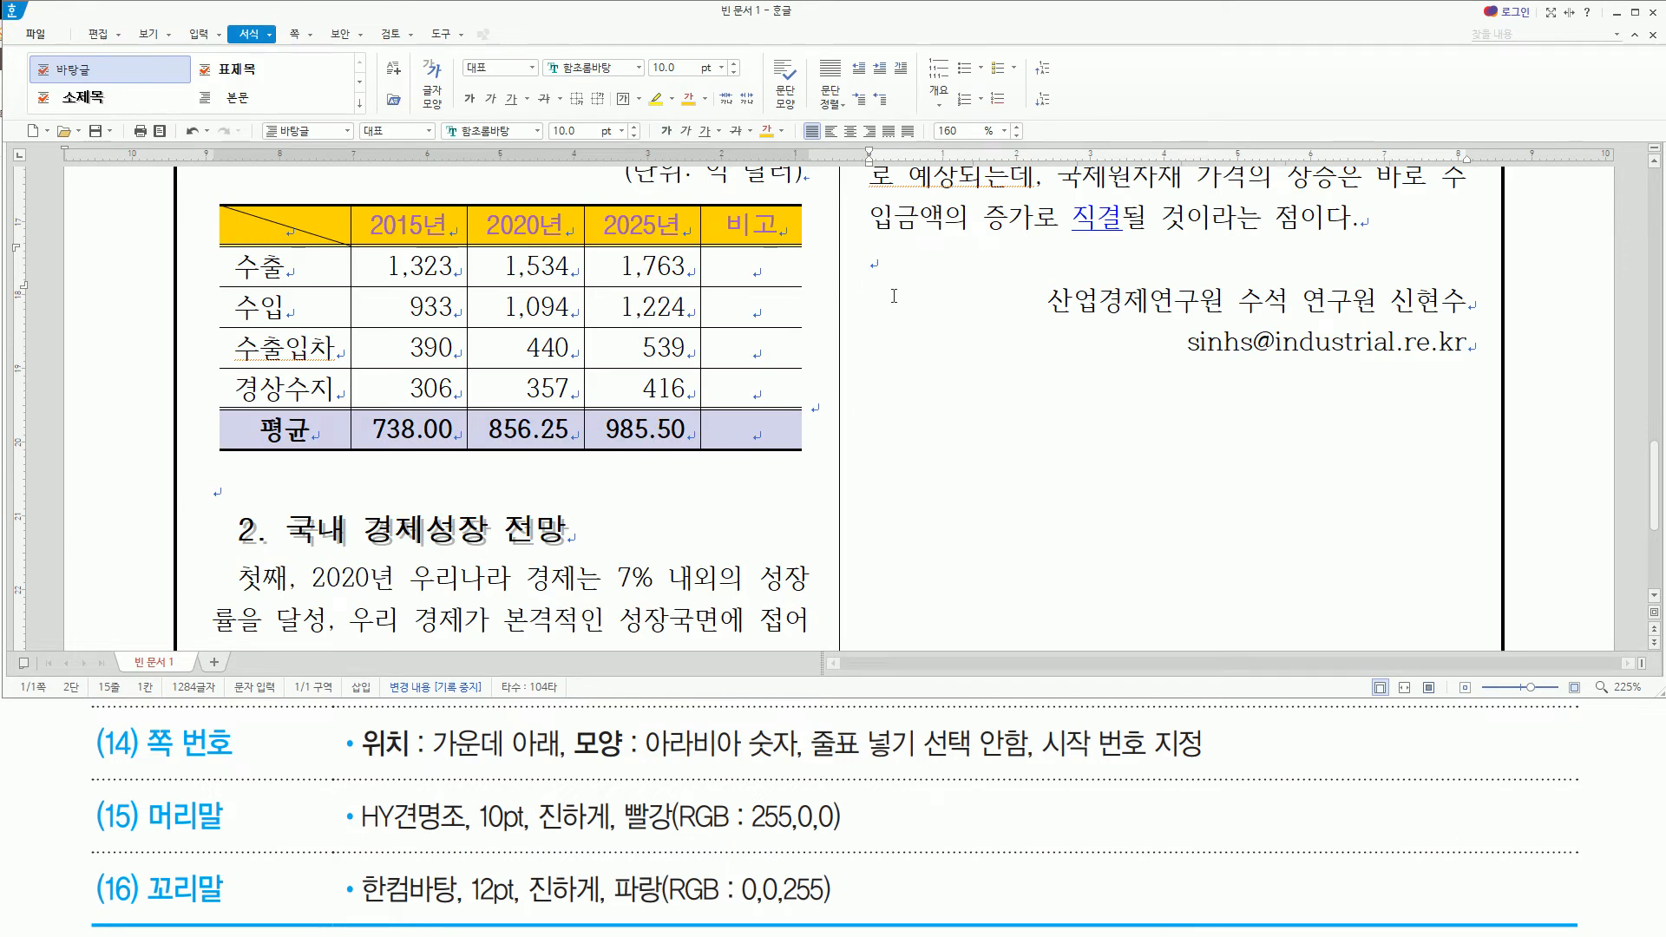
Set up page numbering at the bottom centre of the page with Arabic numerals (1,2,3) and without dashes (줄표 넣기)
scroll(894, 296, "down", 3)
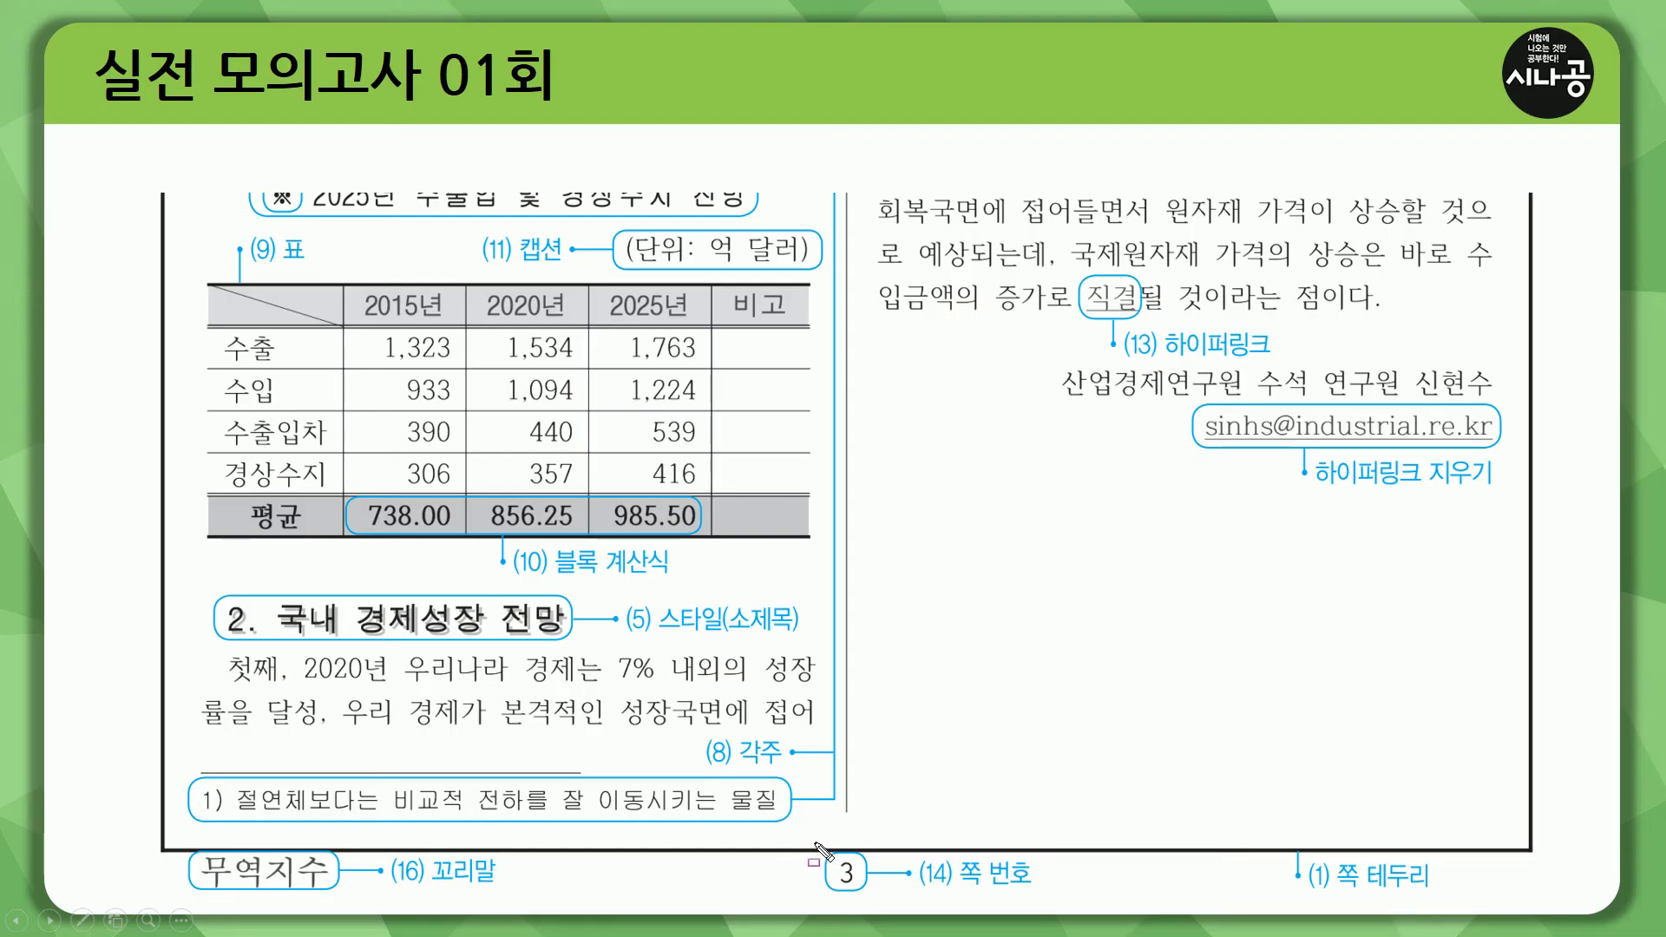
left_click_drag(819, 841, 873, 900)
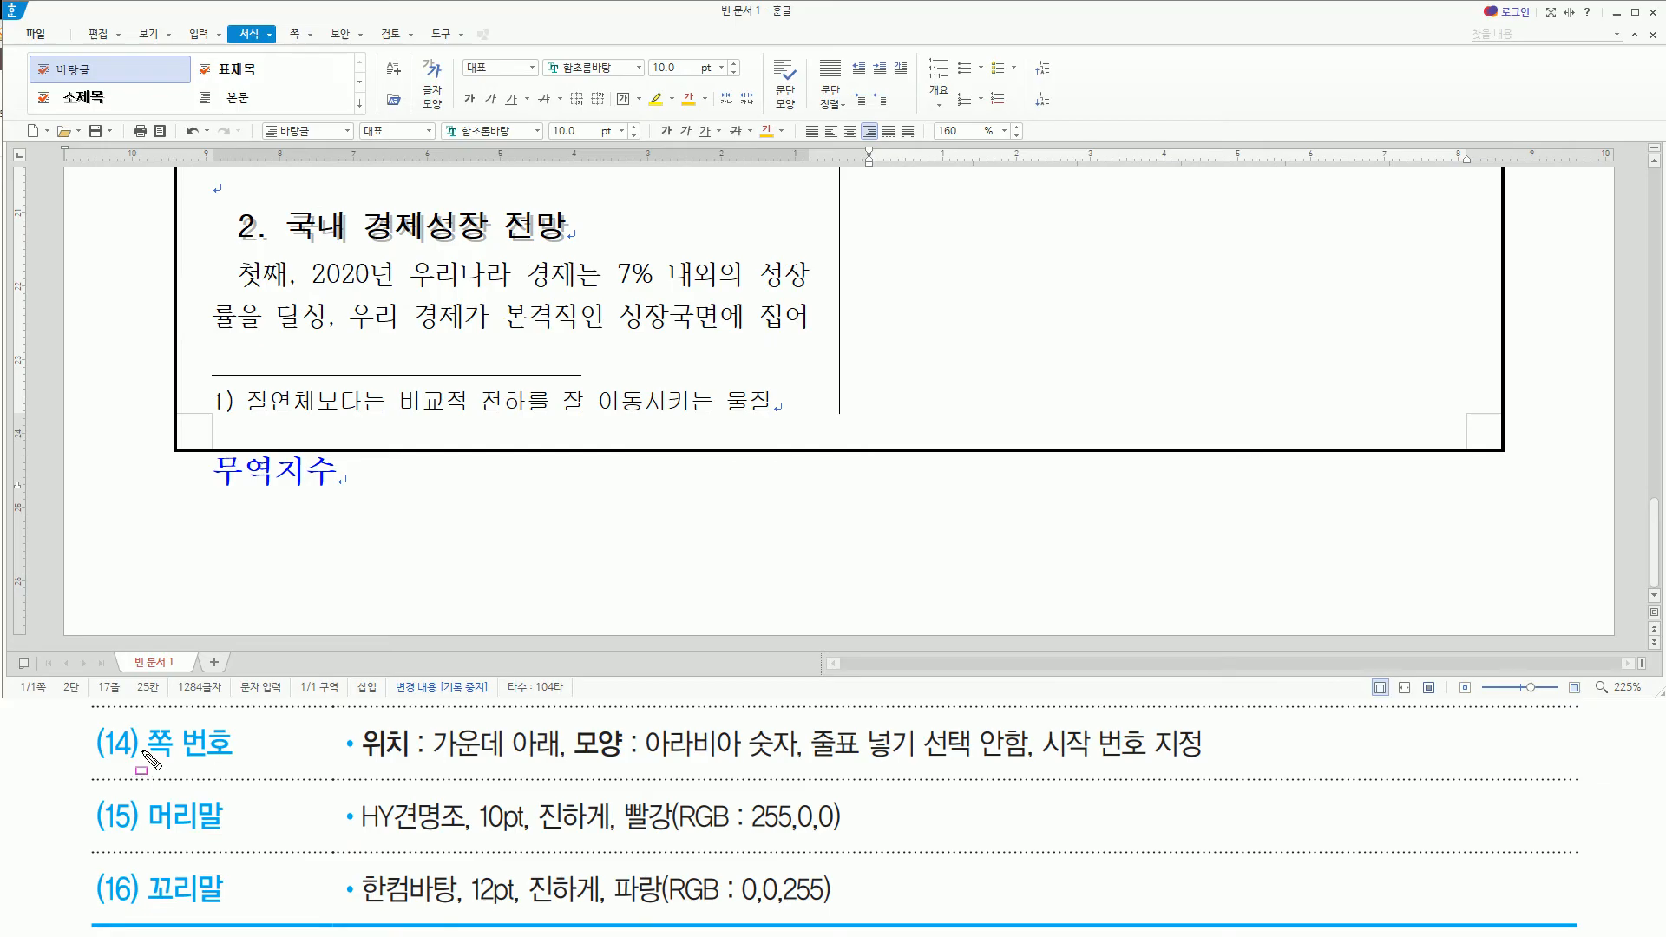
left_click_drag(433, 764, 1203, 764)
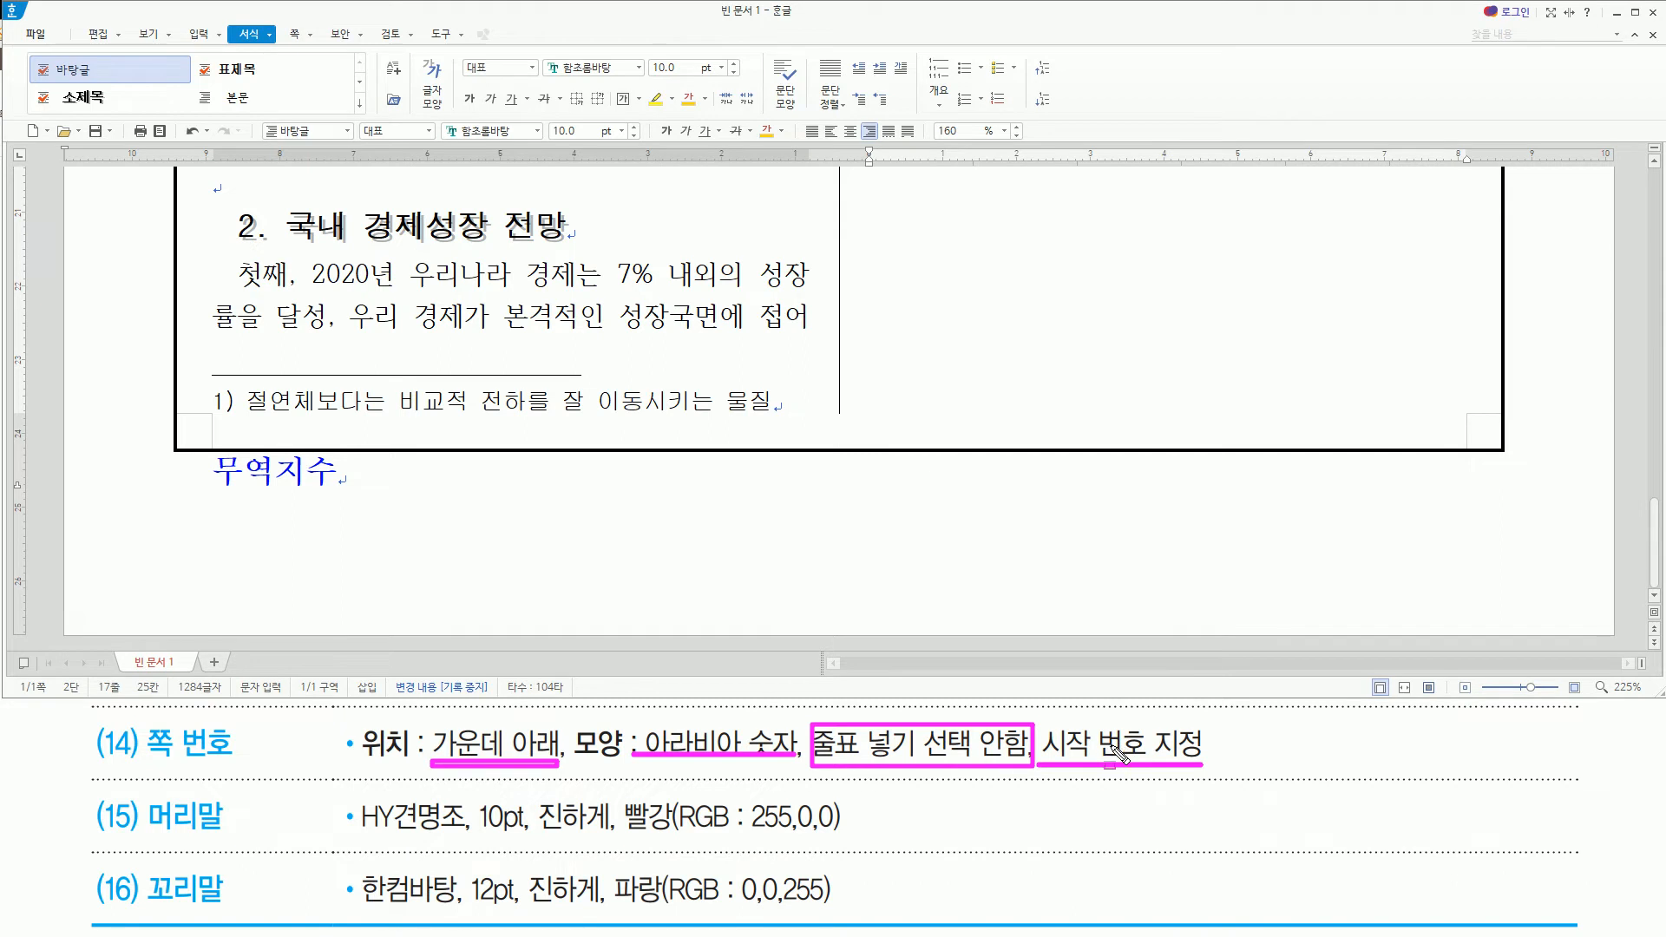
key("Escape")
scroll(914, 292, "up", 3)
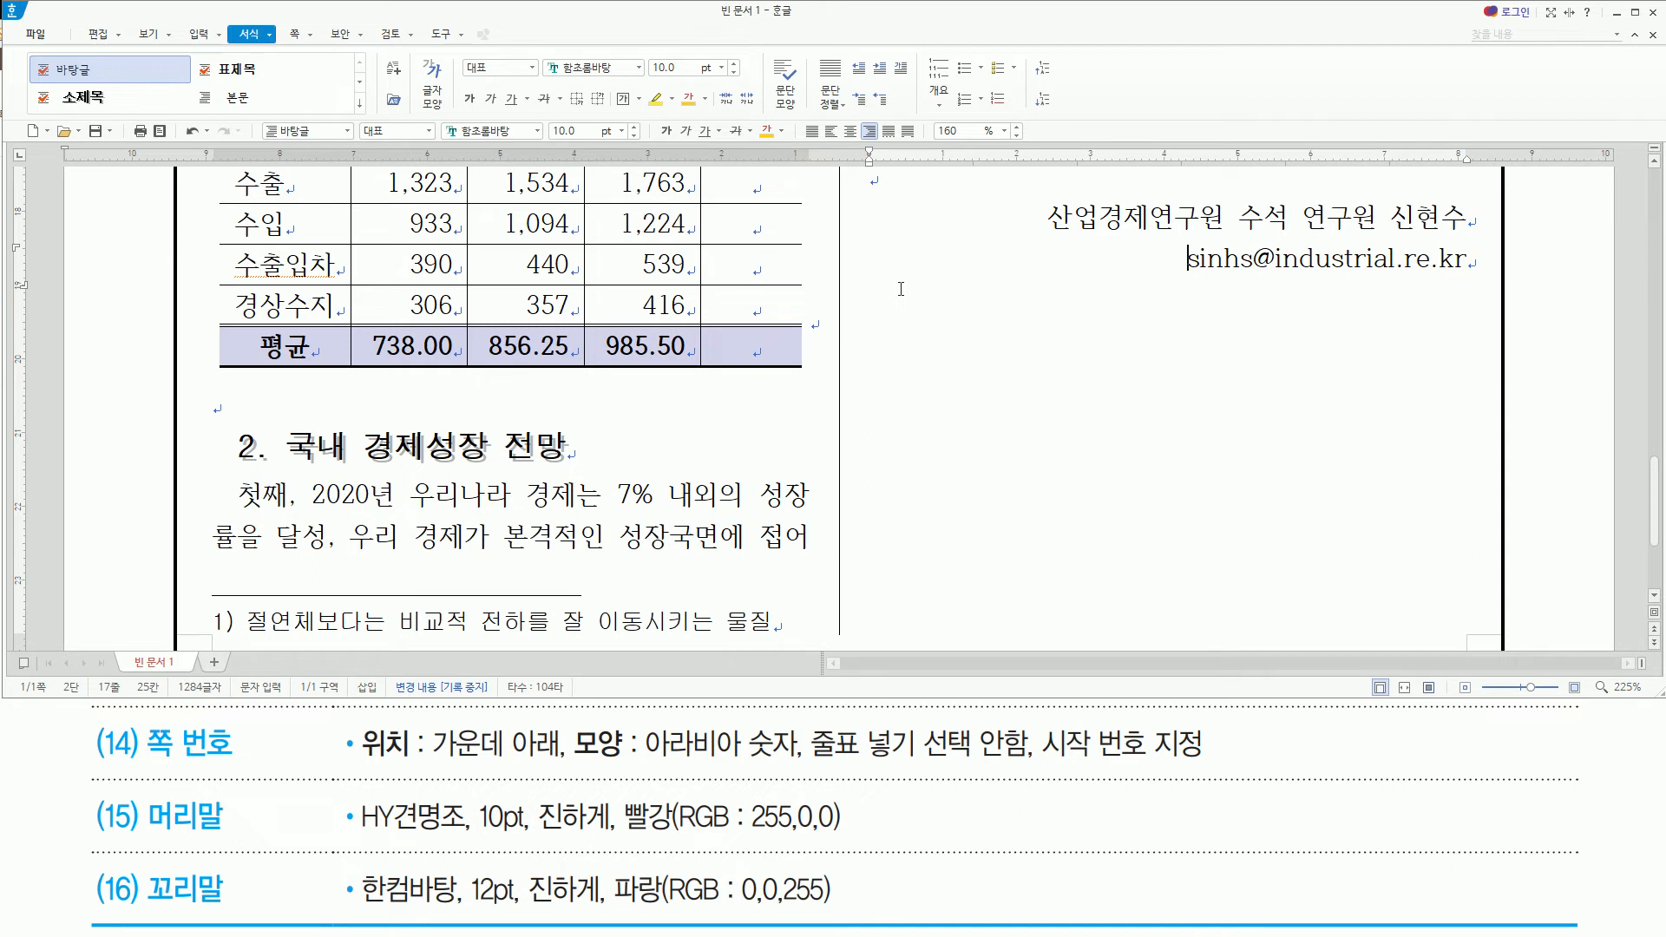
left_click(901, 289)
key("ctrl+n")
key("p")
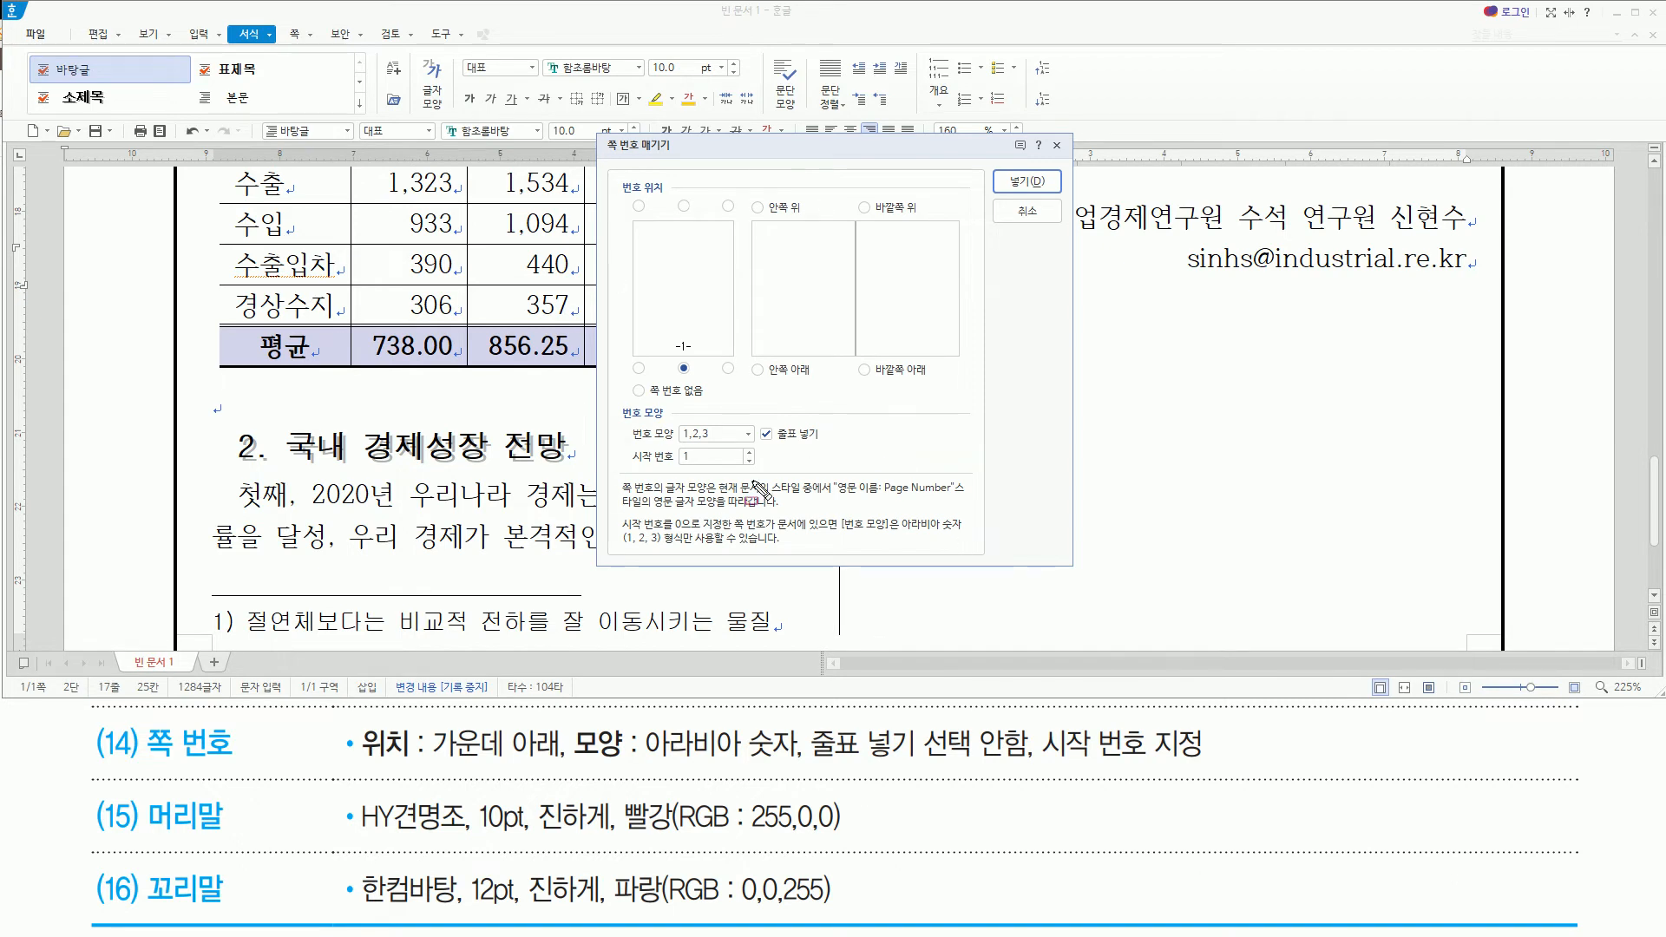
left_click(682, 368)
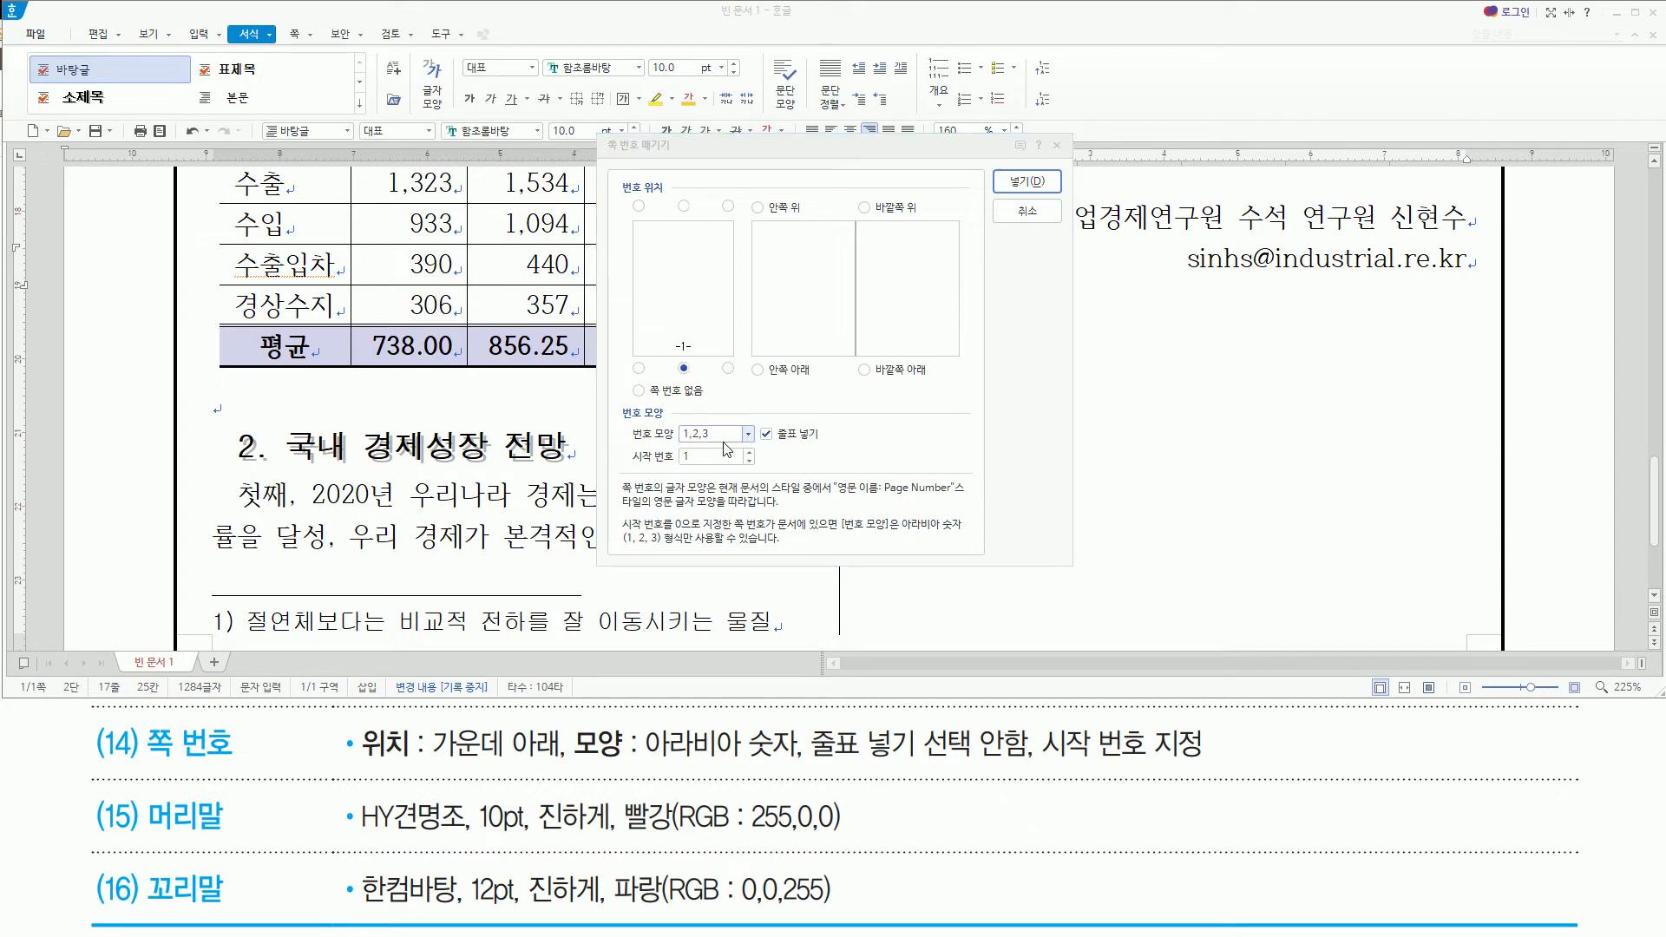
left_click_drag(759, 422, 840, 443)
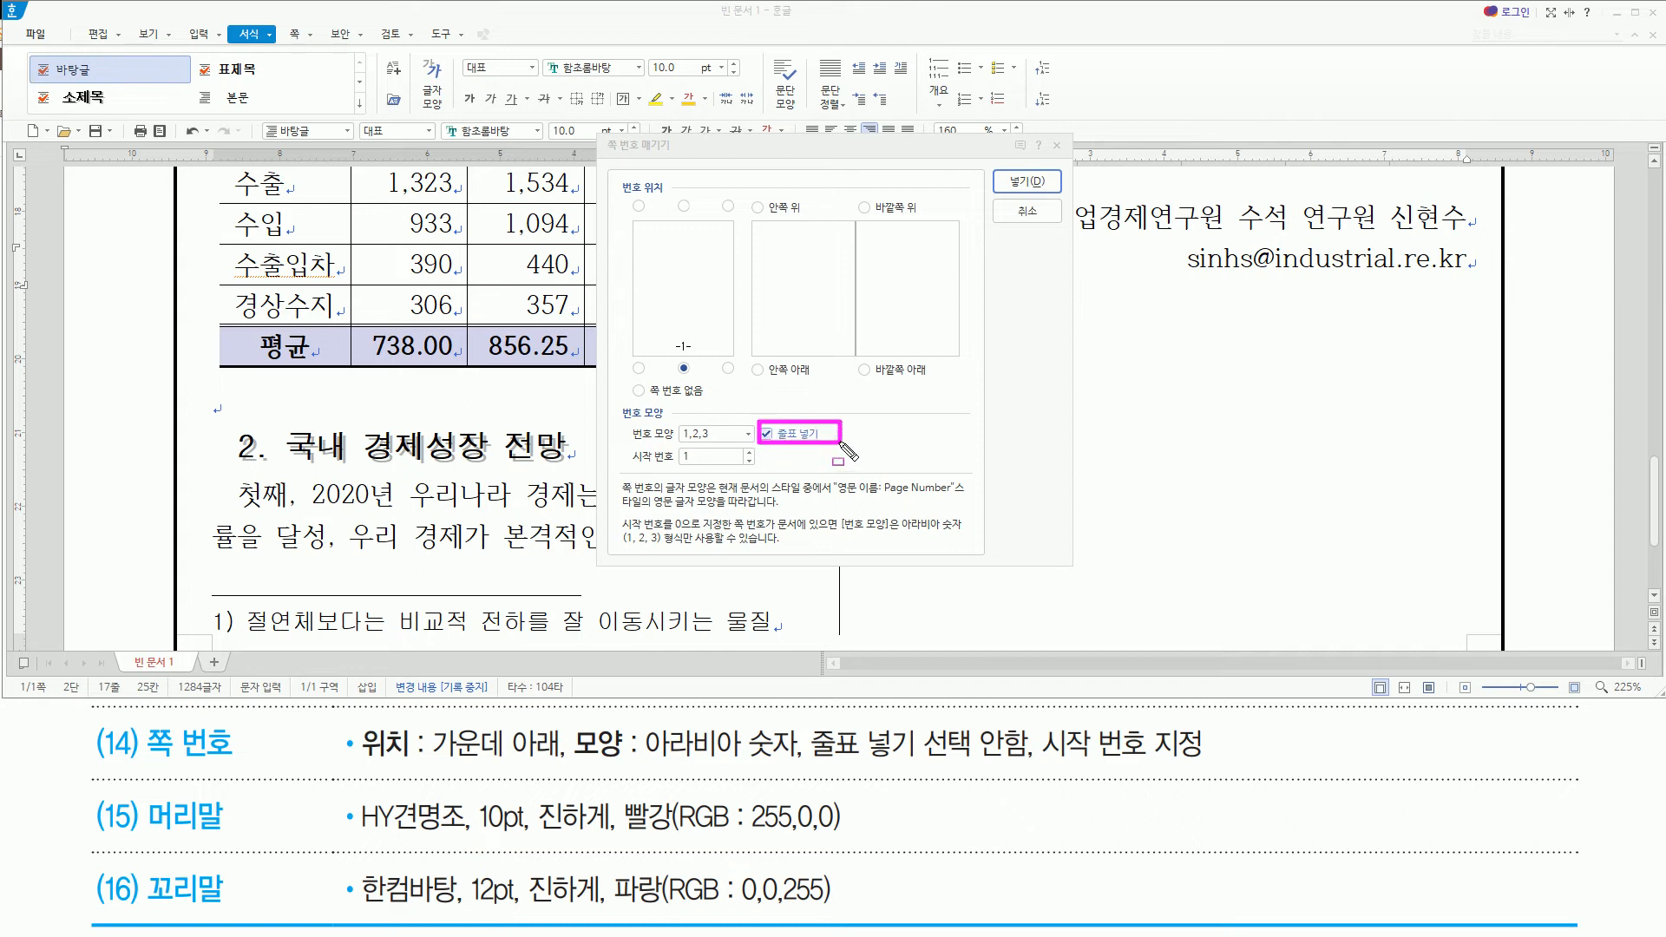
left_click(767, 434)
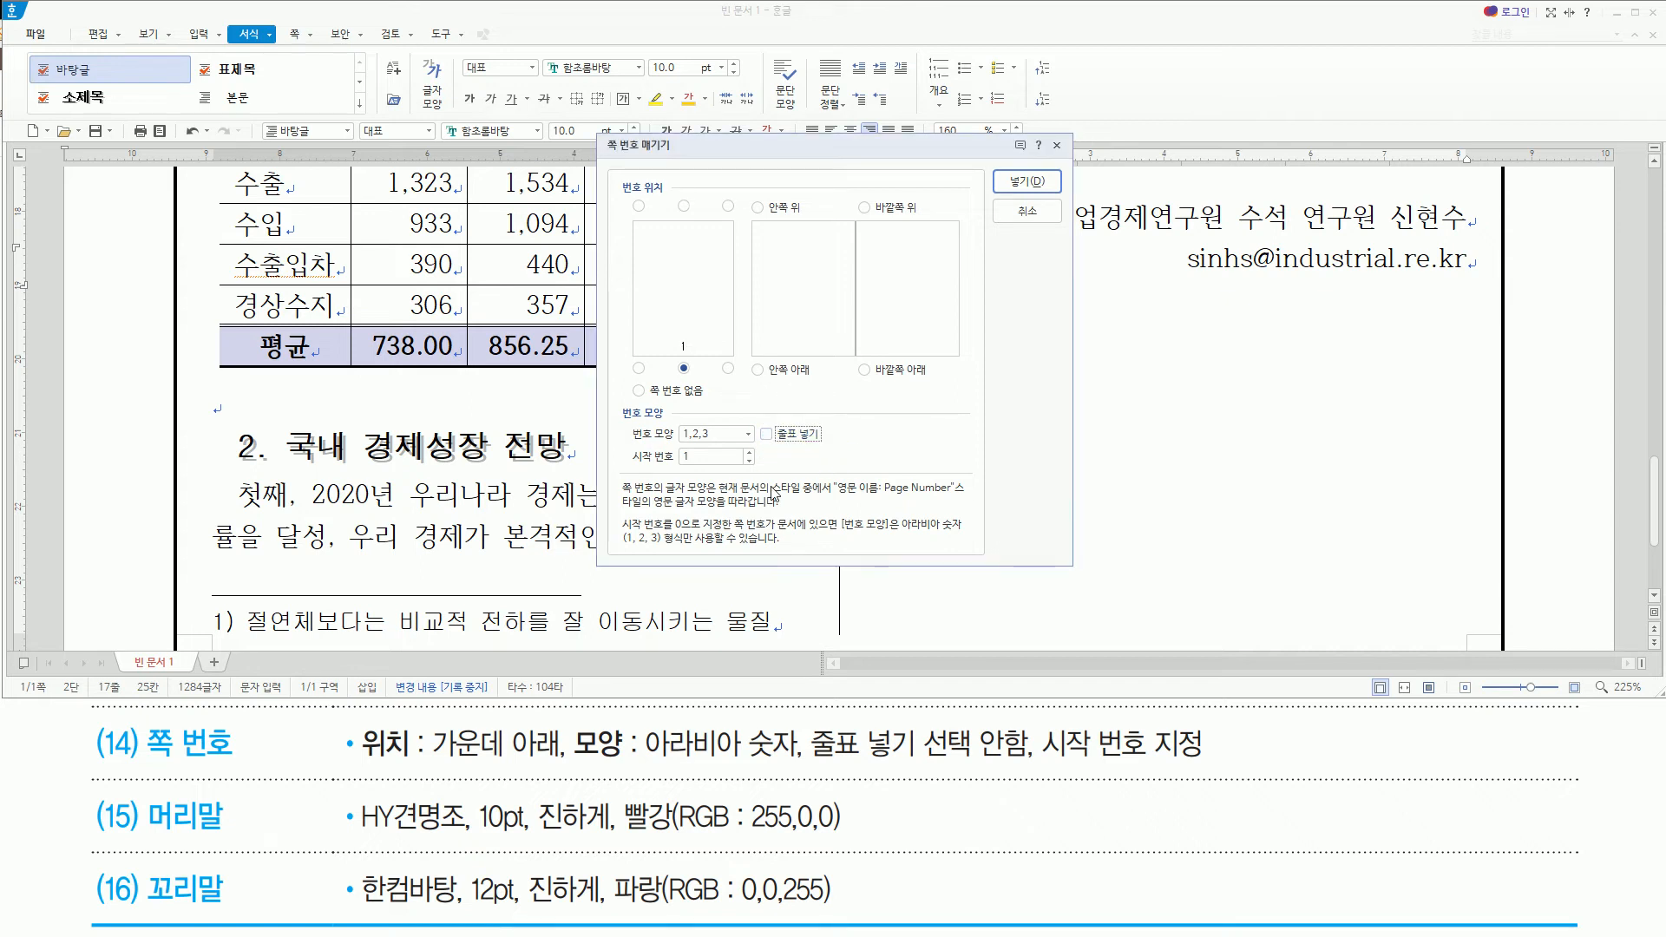
Set the starting page number (시작 번호) to 3 and insert the page numbering
left_click_drag(629, 444, 778, 478)
double_click(715, 456)
type("3")
left_click(1024, 180)
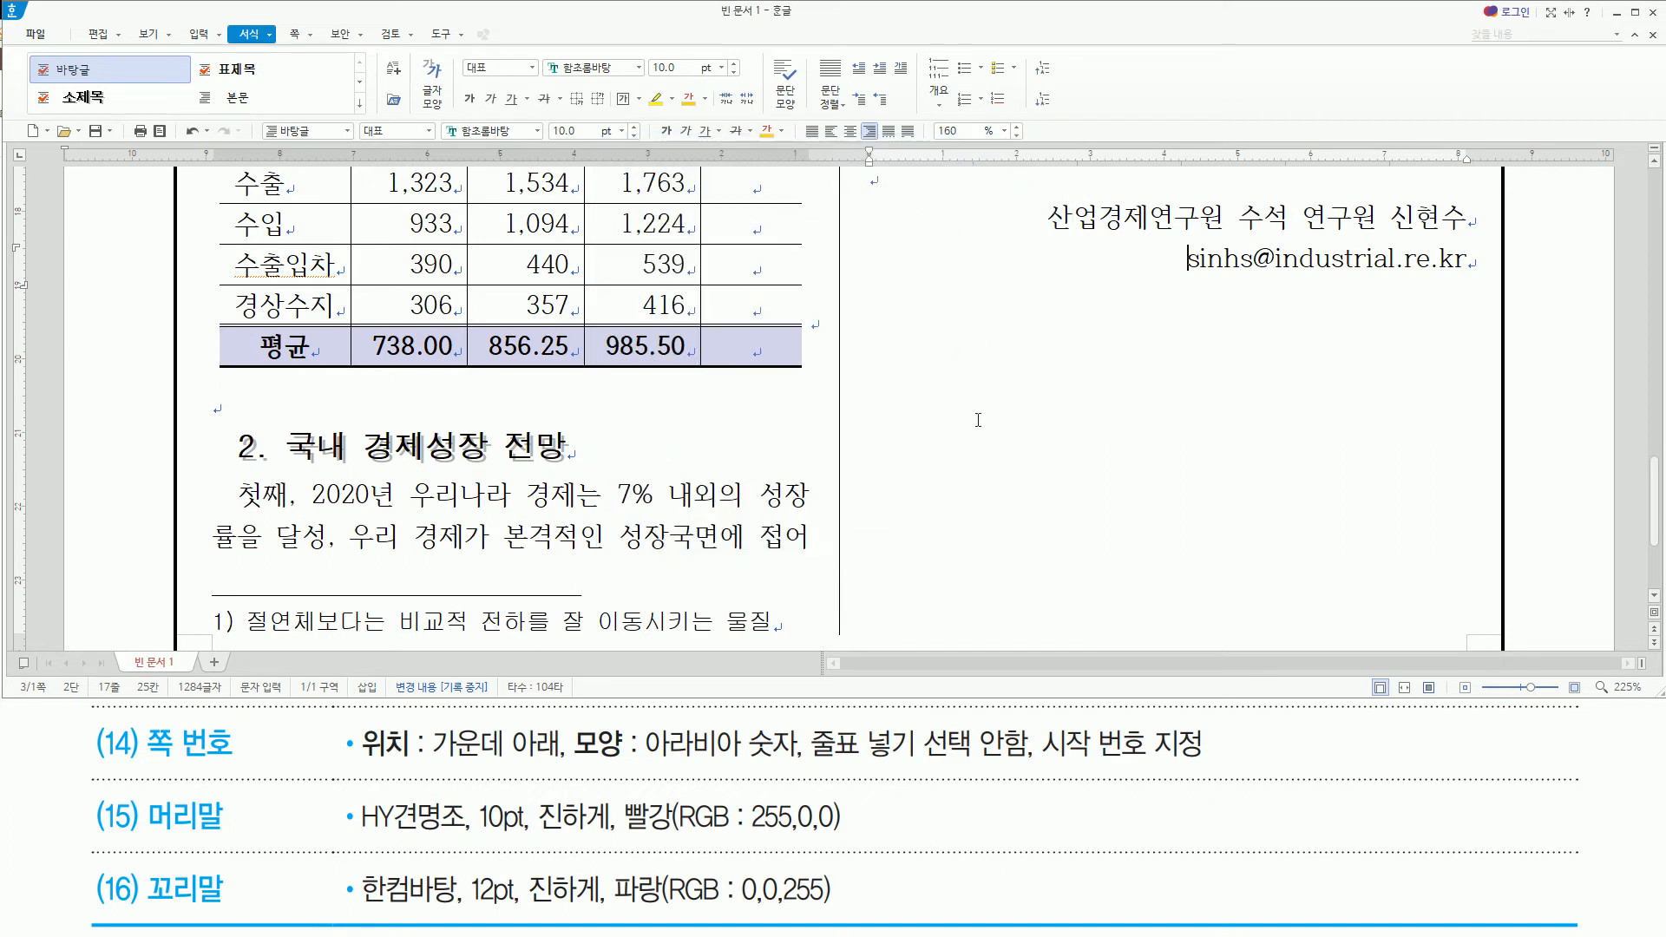
Review the whole page at a reduced zoom, examining the page number, footer, header, title box, body text, table and chart
scroll(978, 420, "down", 3)
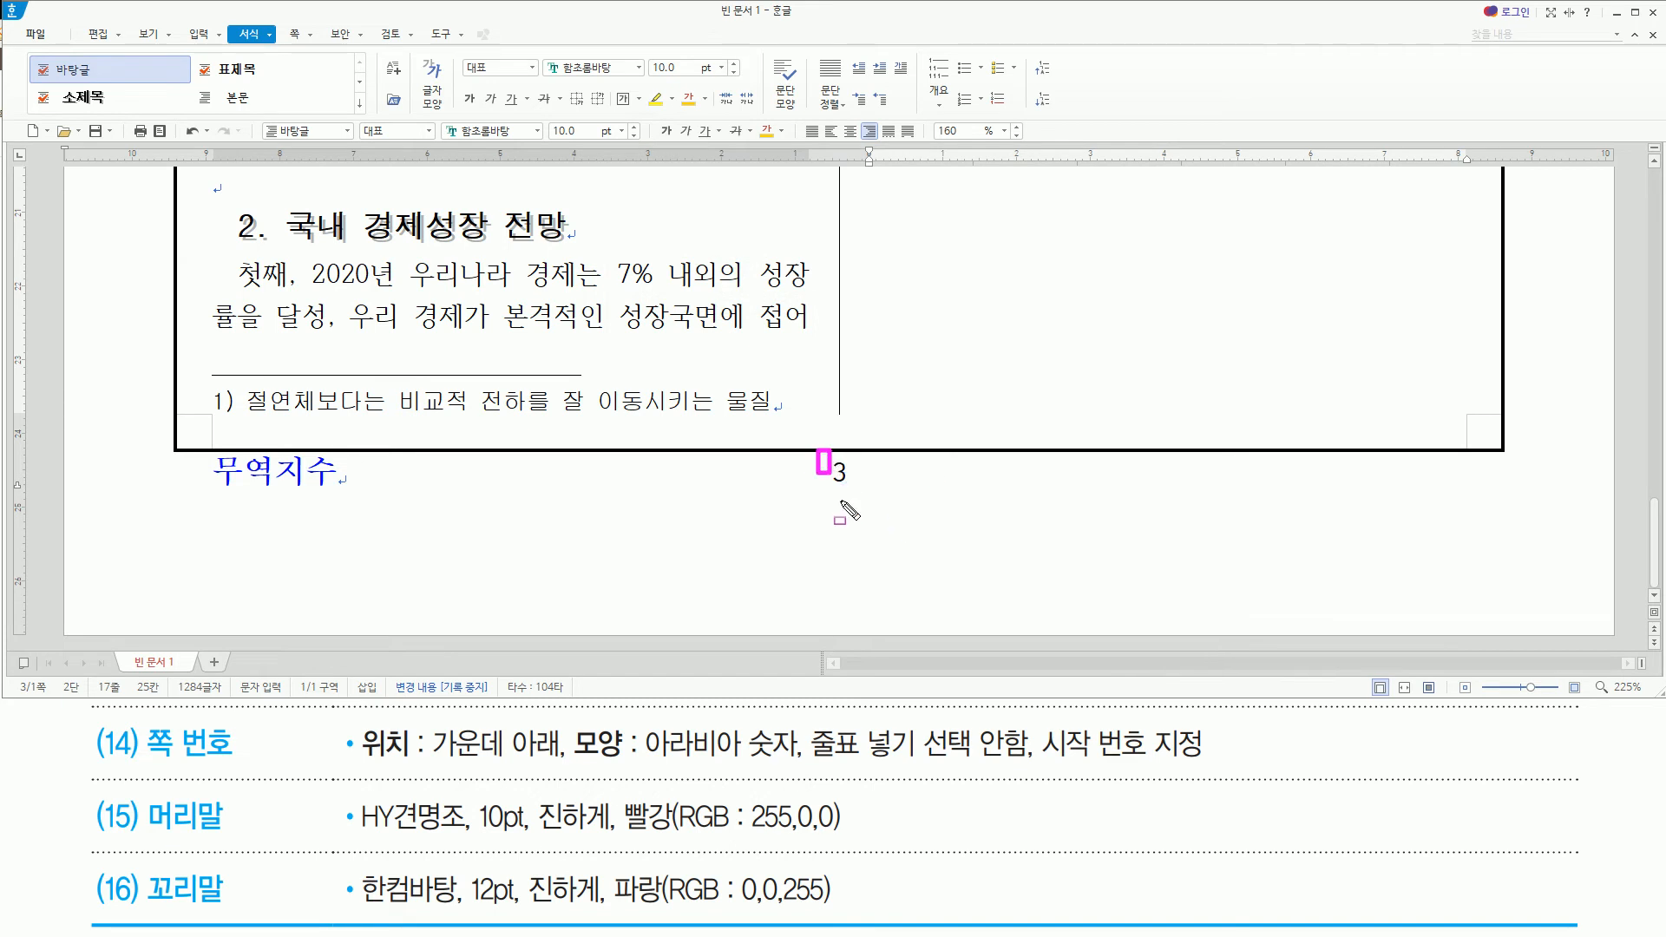
scroll(900, 300, "up", 3)
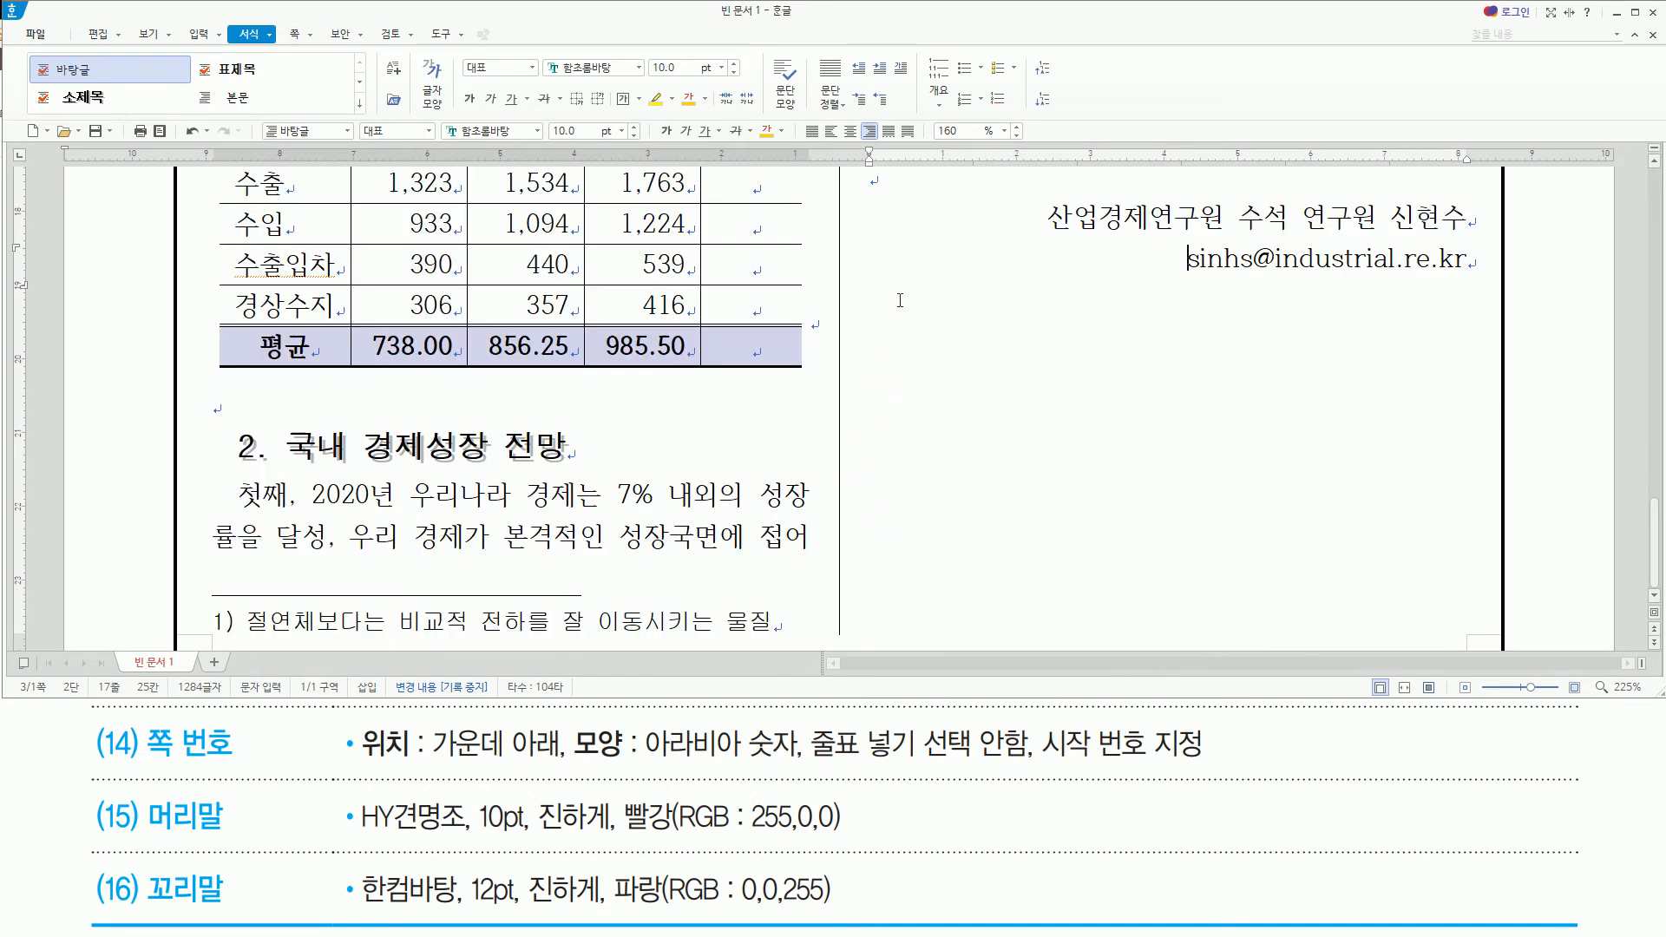
scroll(900, 313, "down", 3)
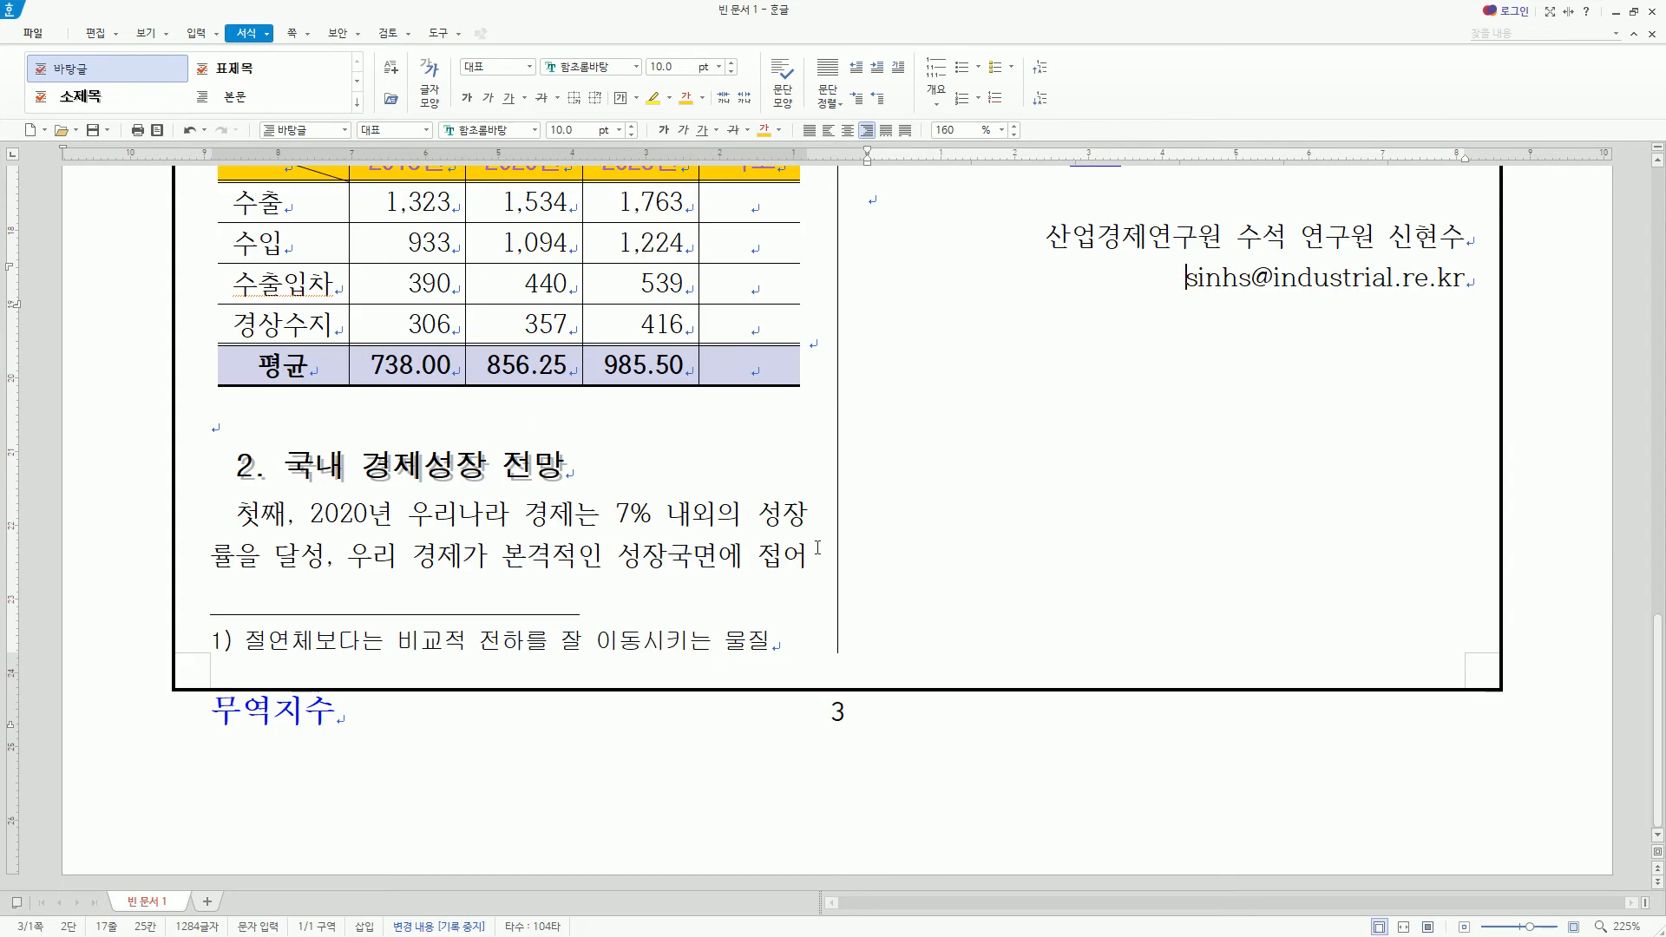
scroll(817, 547, "up", 7)
scroll(818, 548, "up", 12)
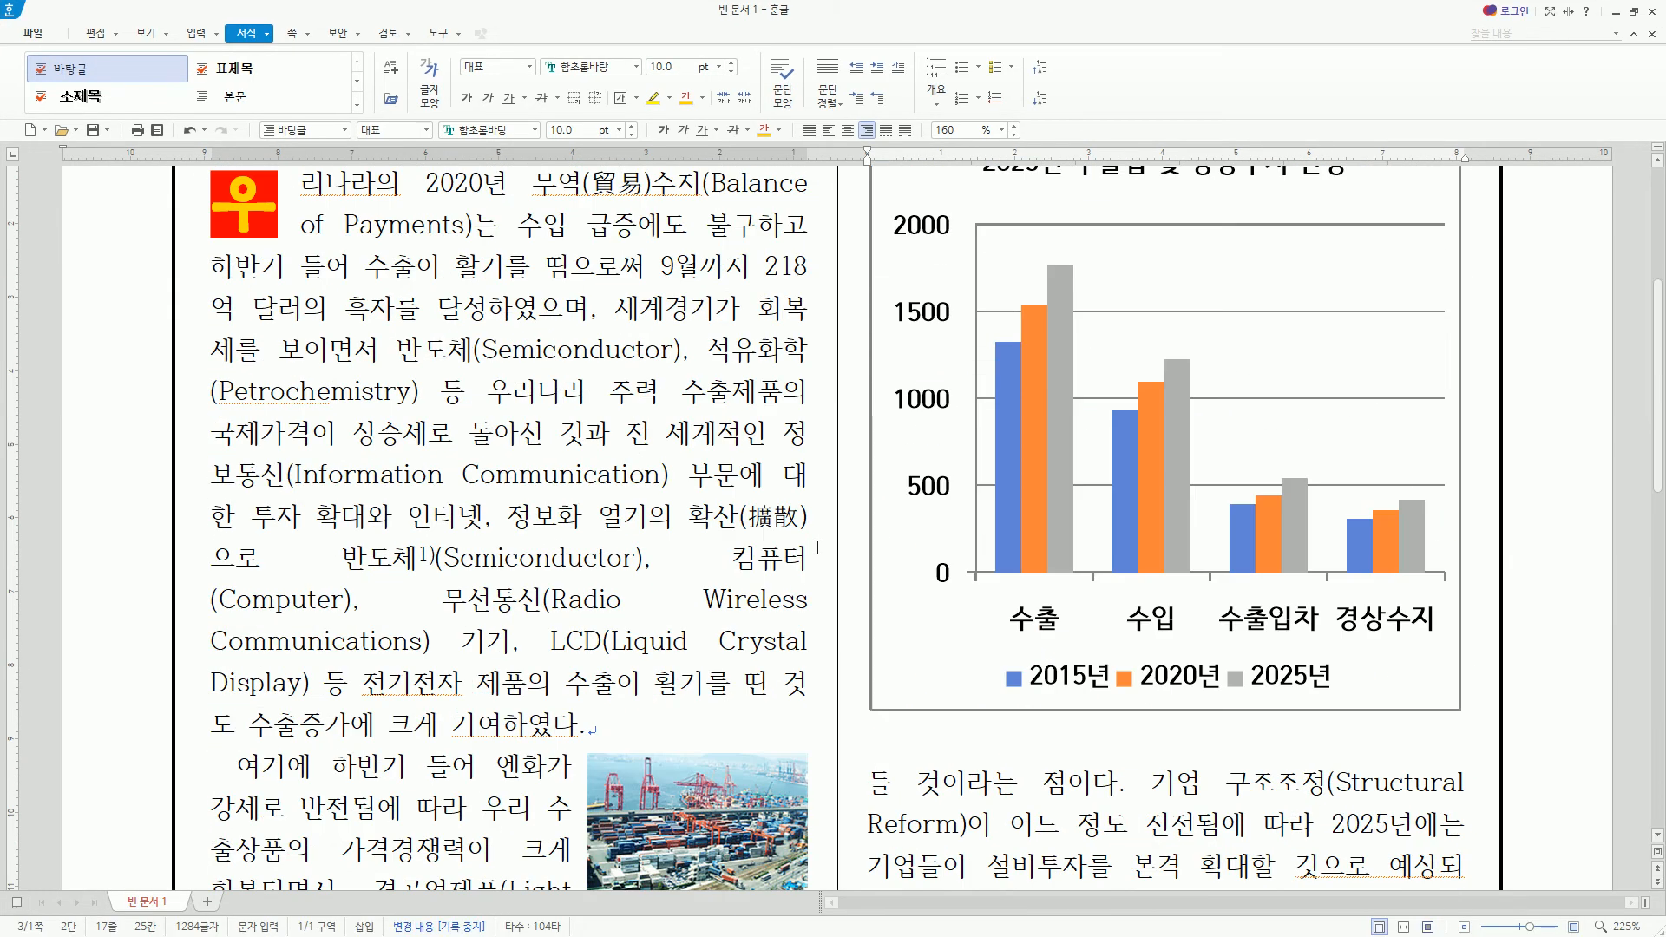
scroll(817, 548, "up", 5)
scroll(818, 548, "down", 6)
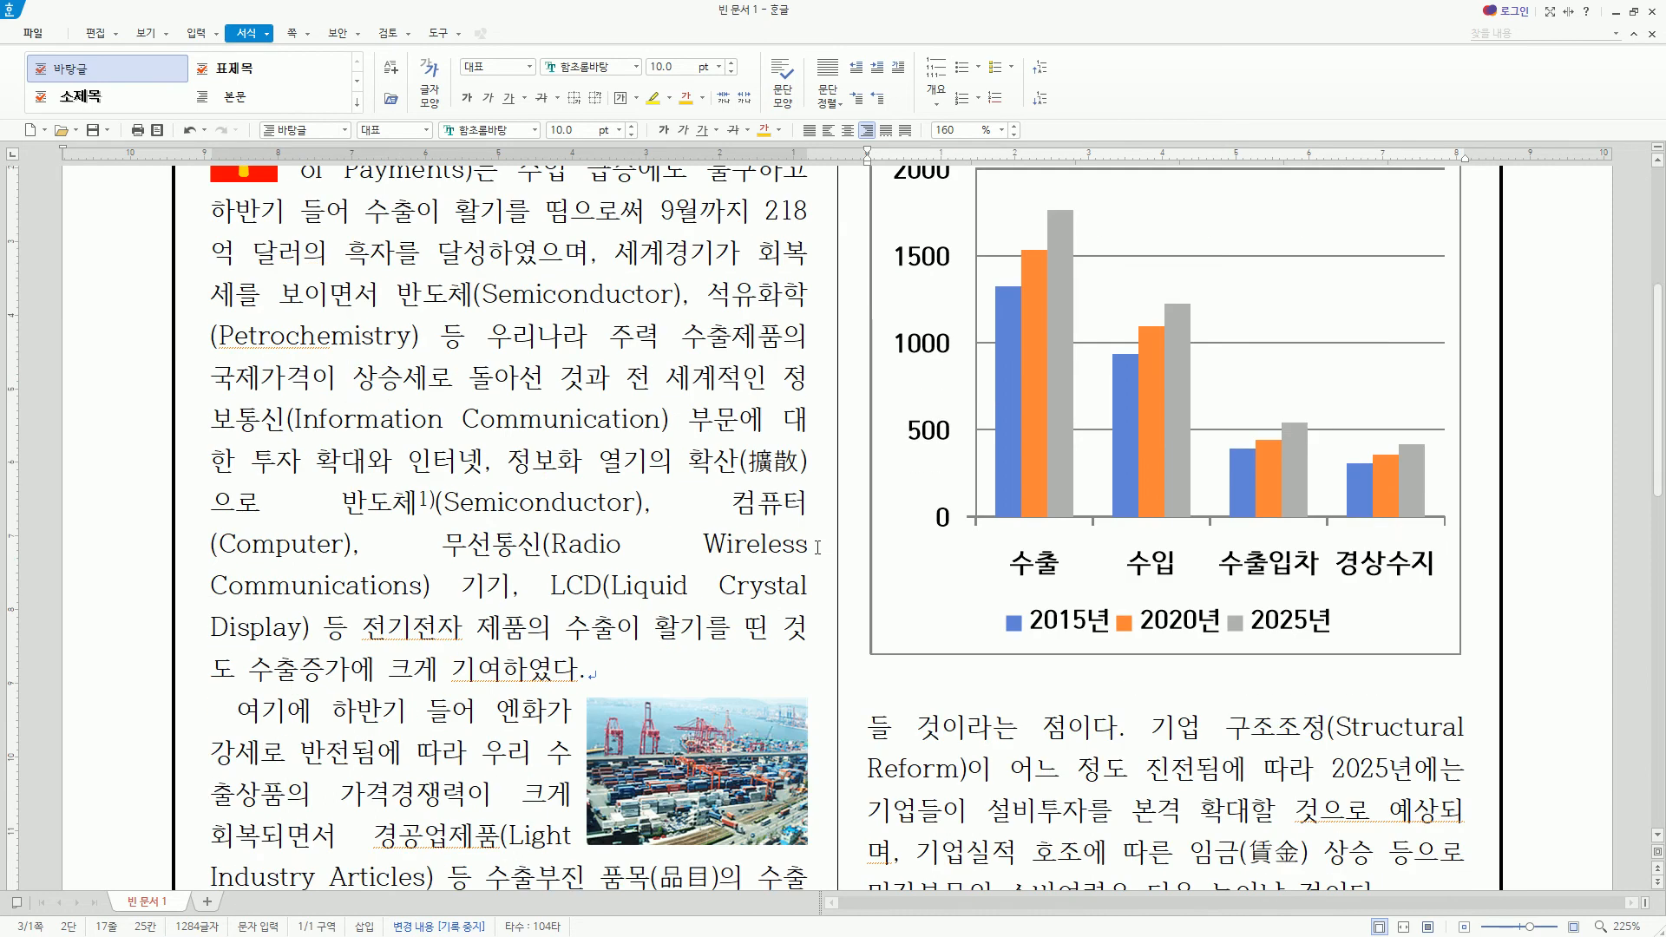
scroll(818, 547, "down", 10)
scroll(817, 548, "up", 12)
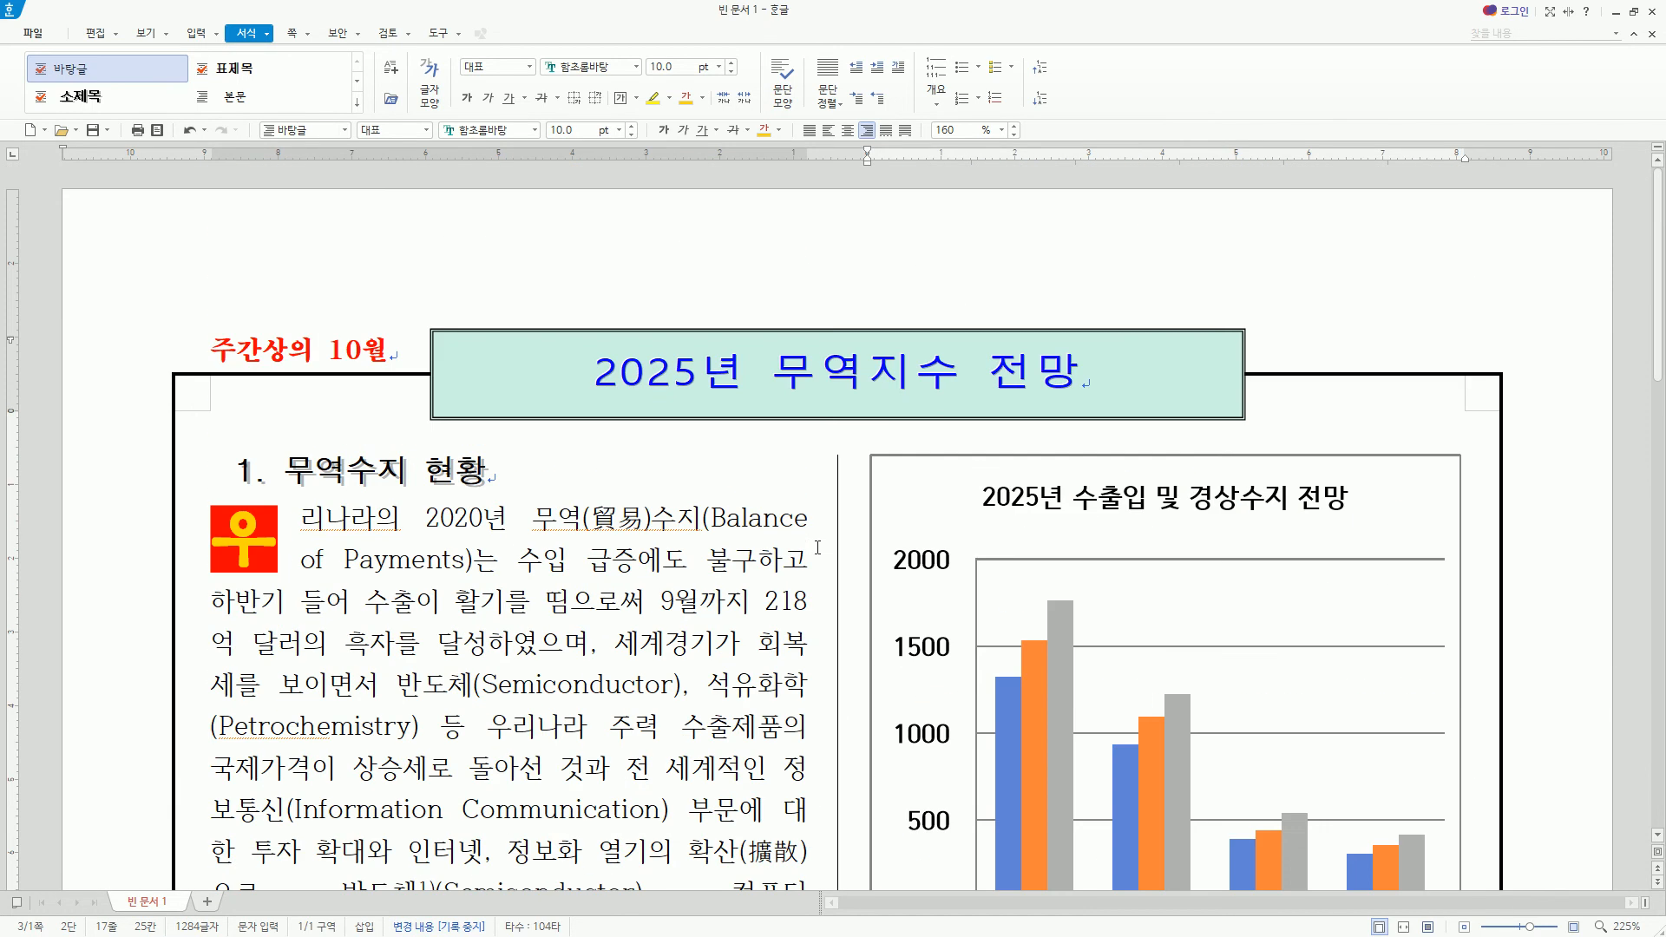
scroll(817, 548, "down", 3)
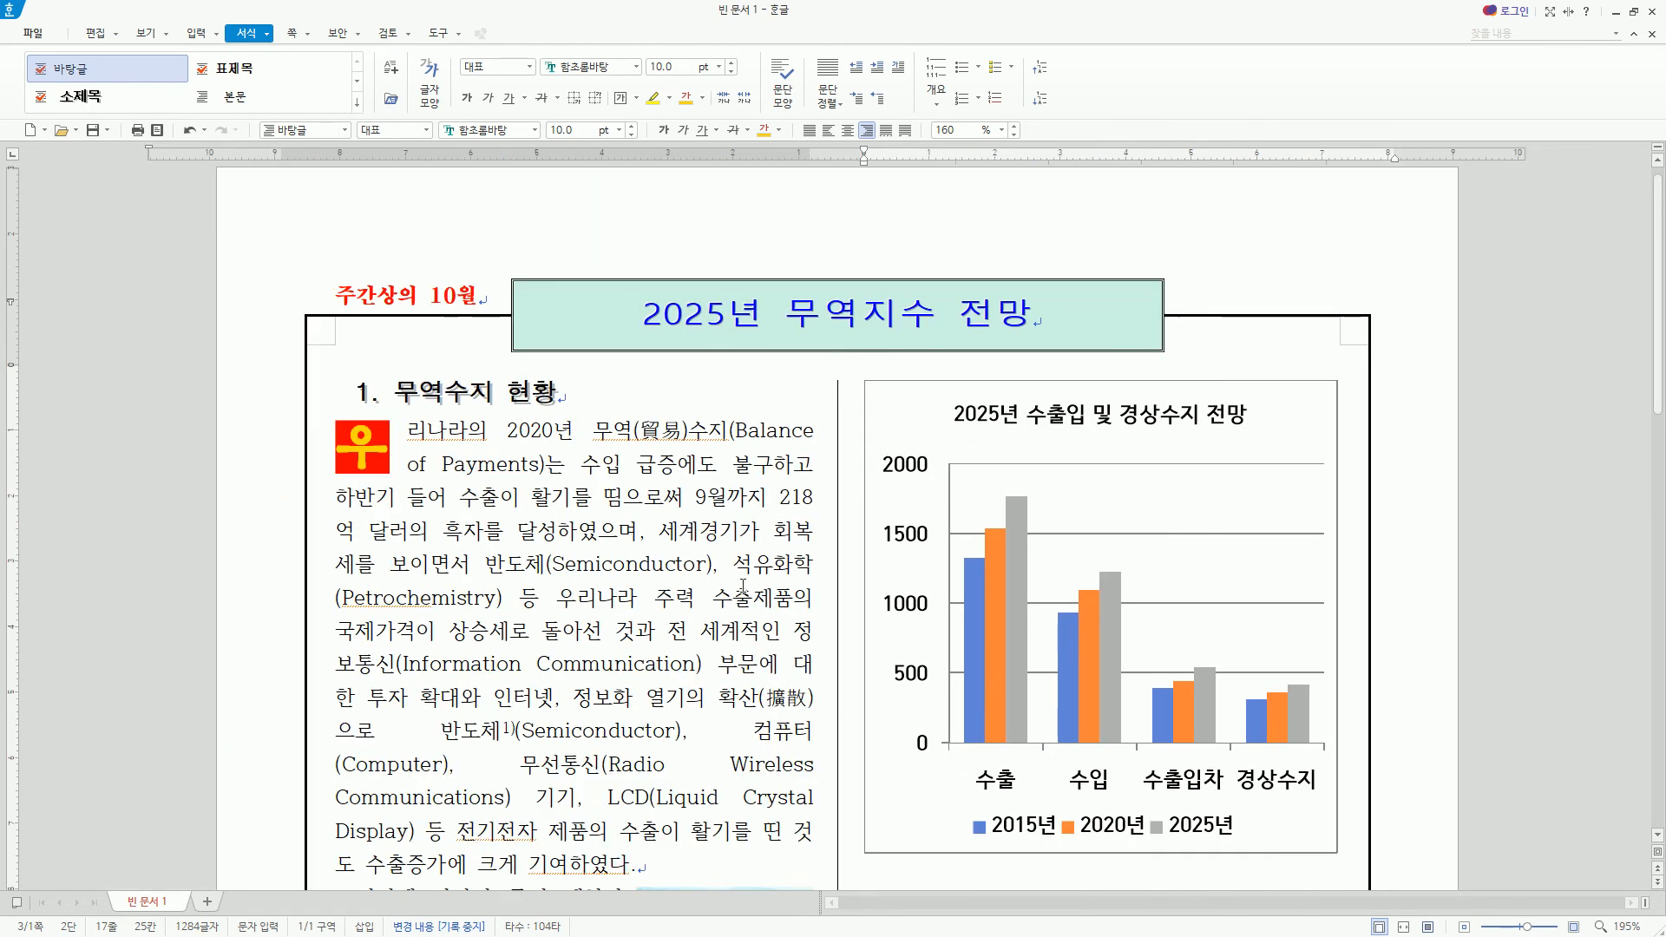
scroll(748, 582, "down", 3)
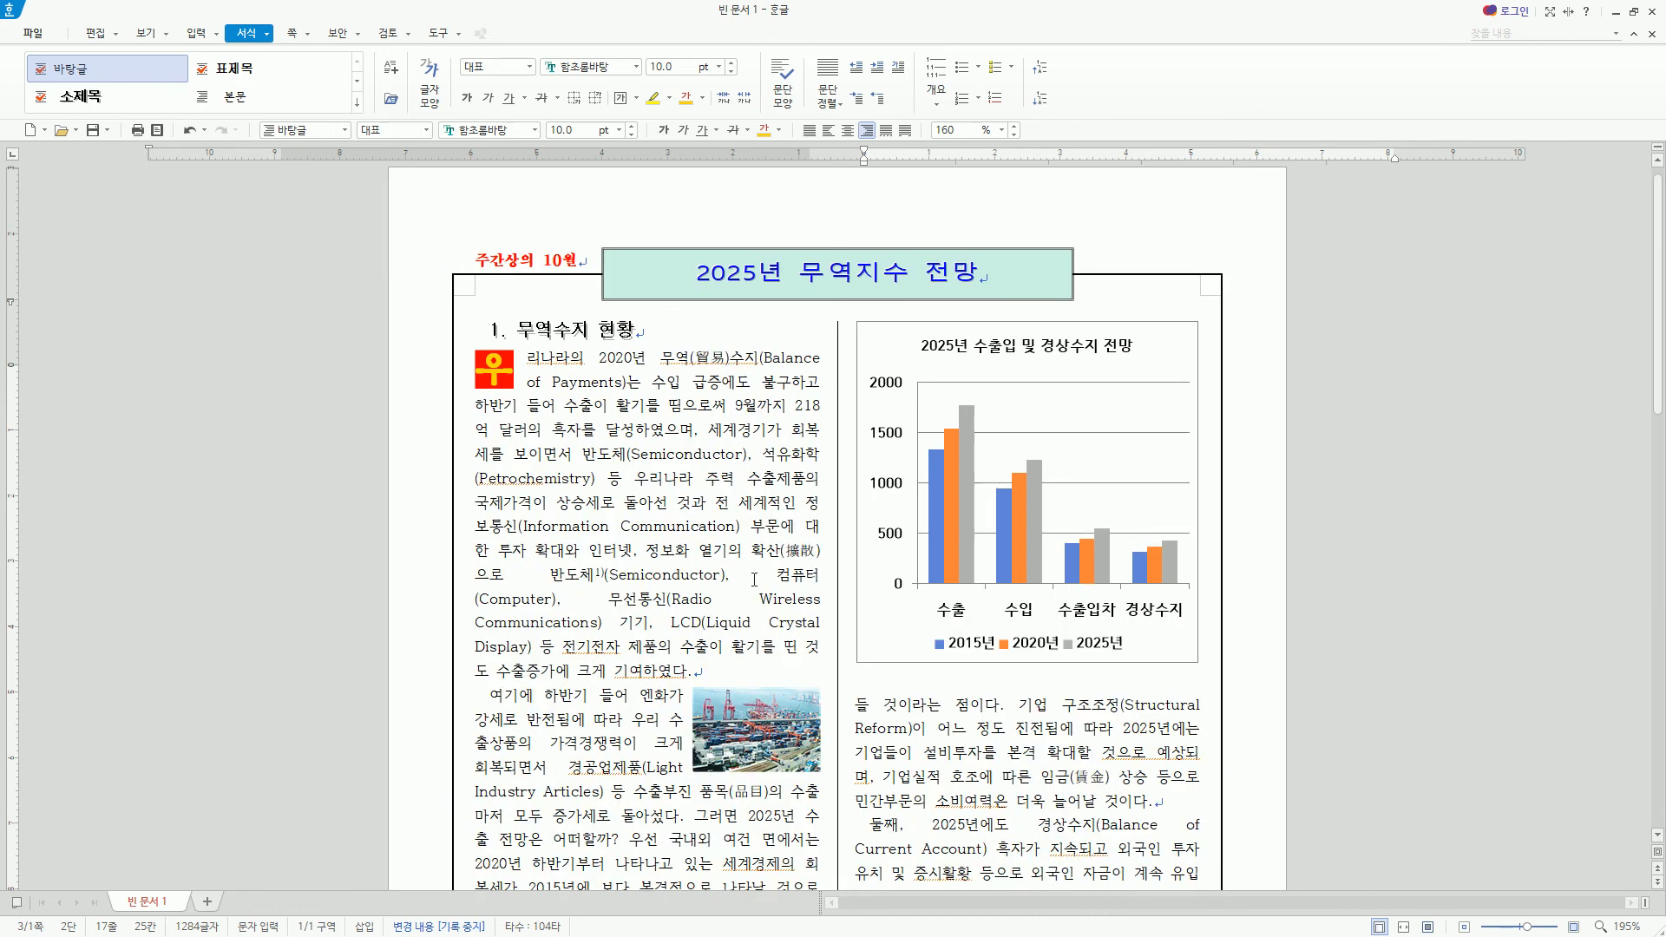
scroll(754, 579, "down", 3)
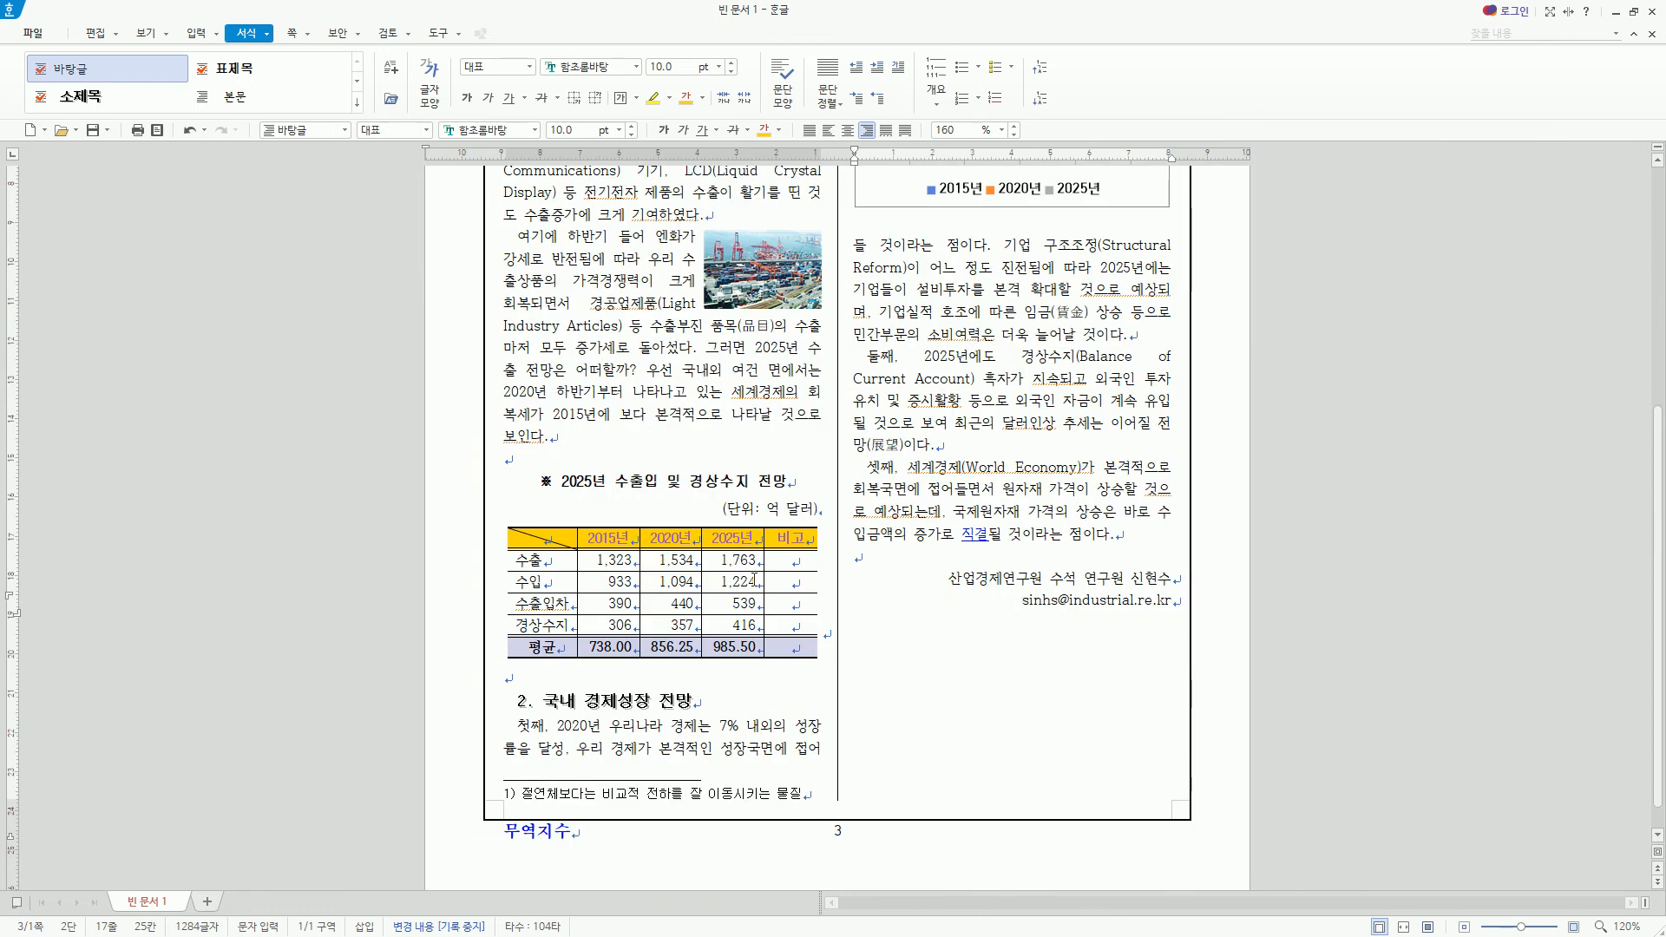
key("Hangul")
scroll(699, 524, "up", 5)
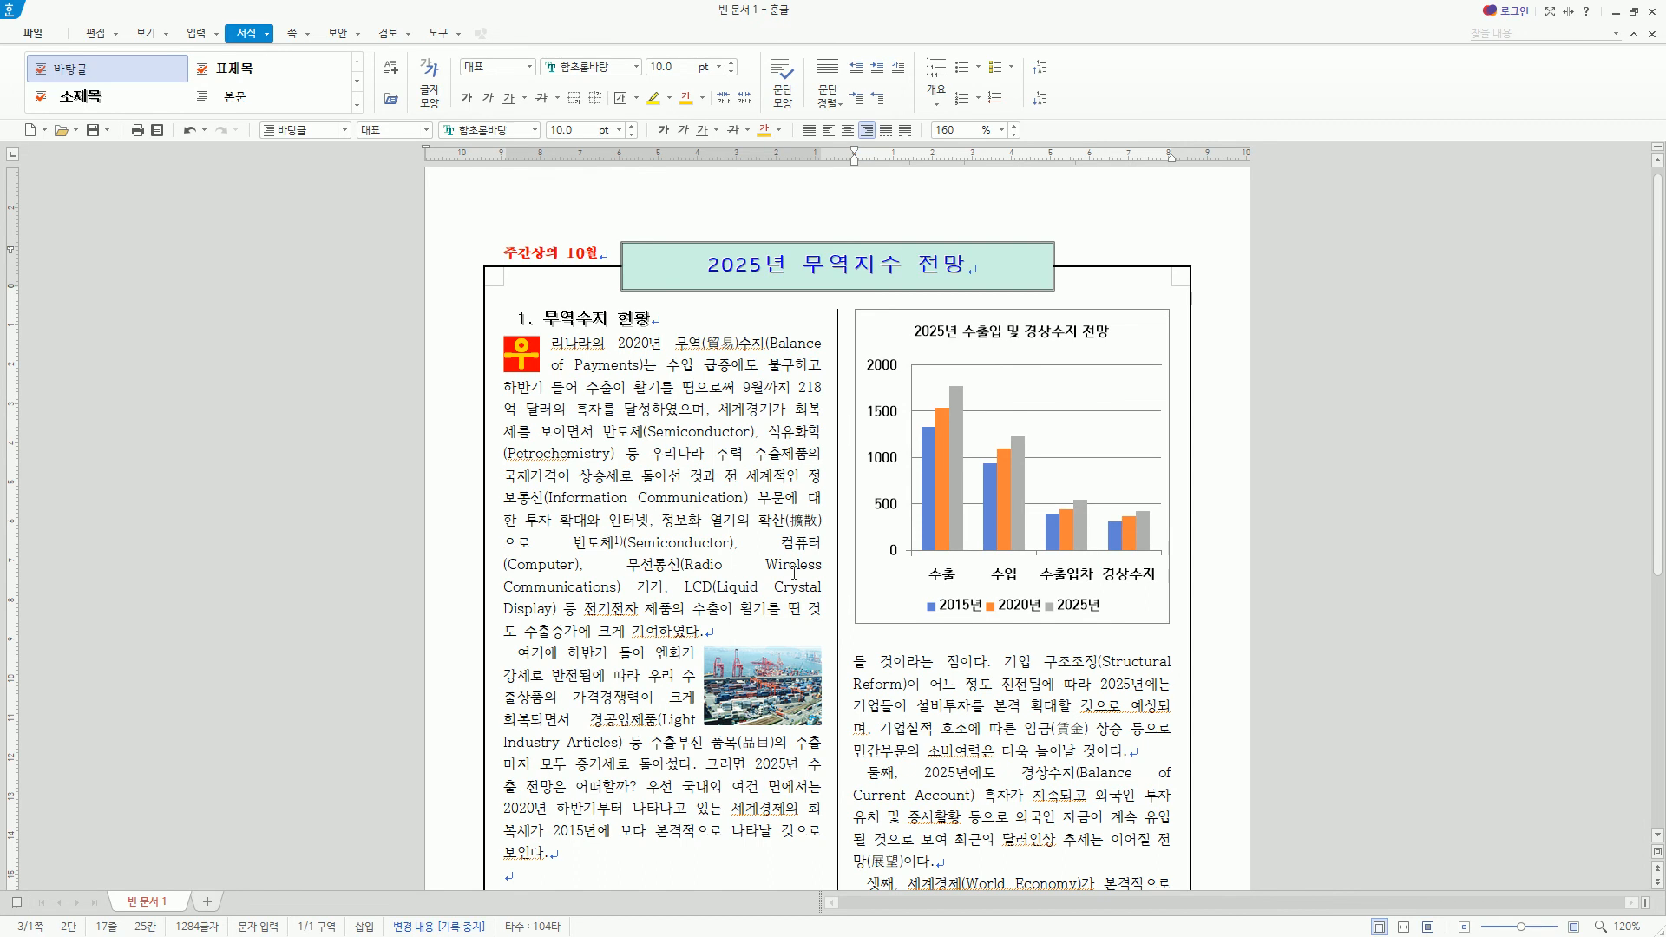
scroll(794, 573, "down", 4)
scroll(680, 572, "up", 4)
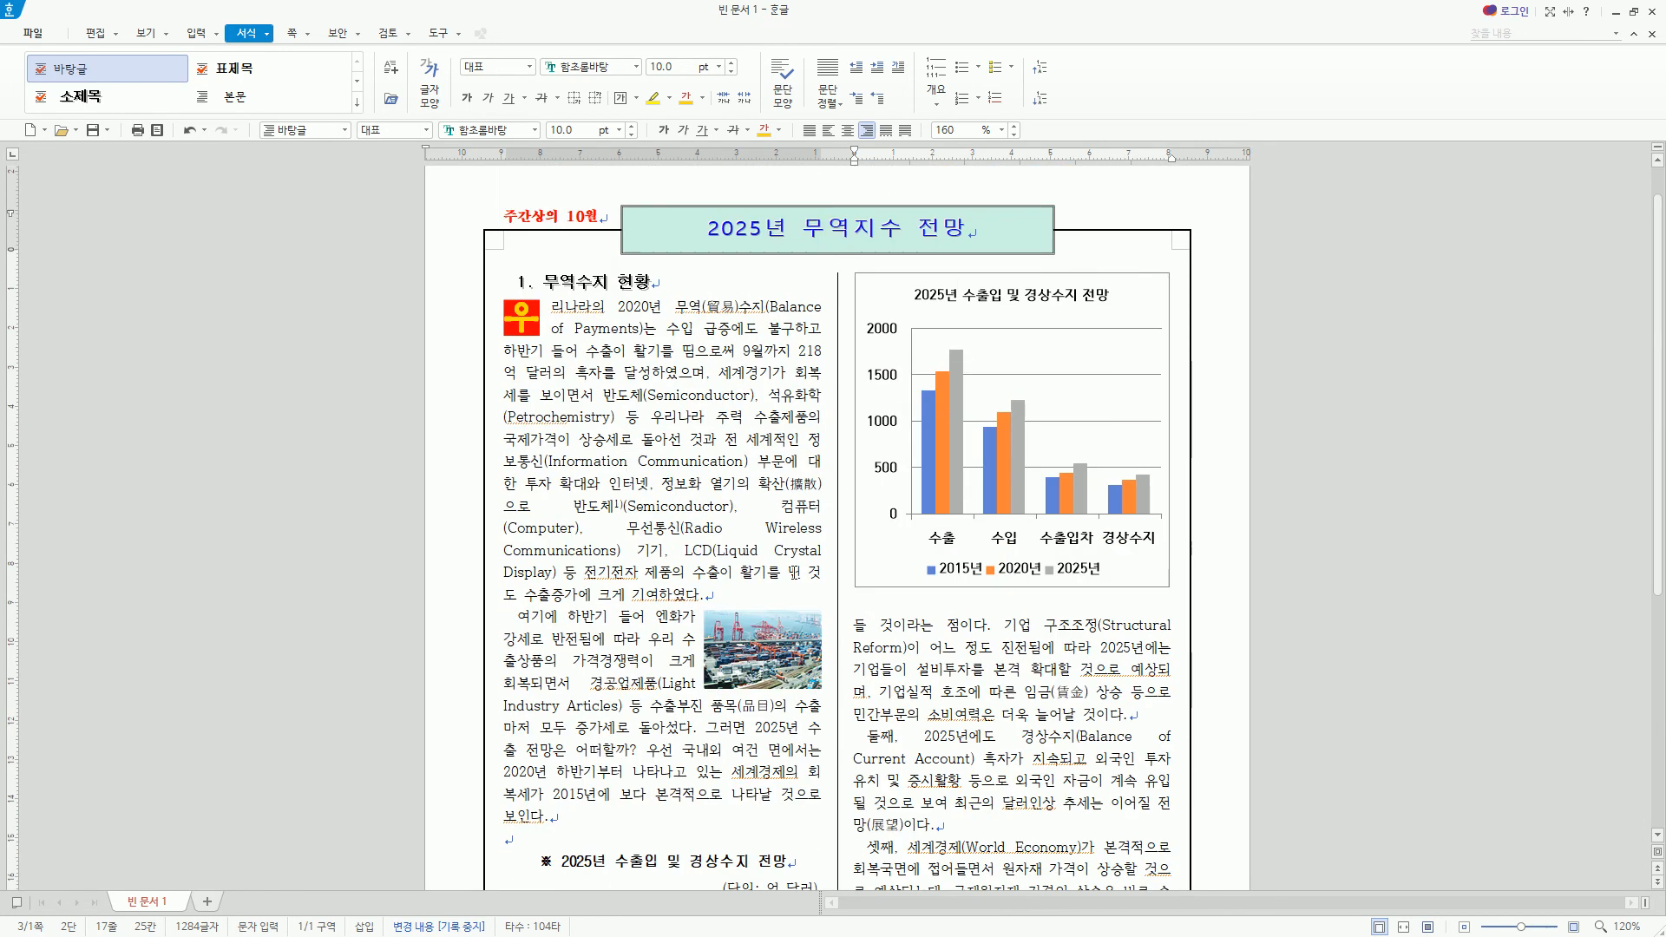
scroll(793, 564, "up", 1)
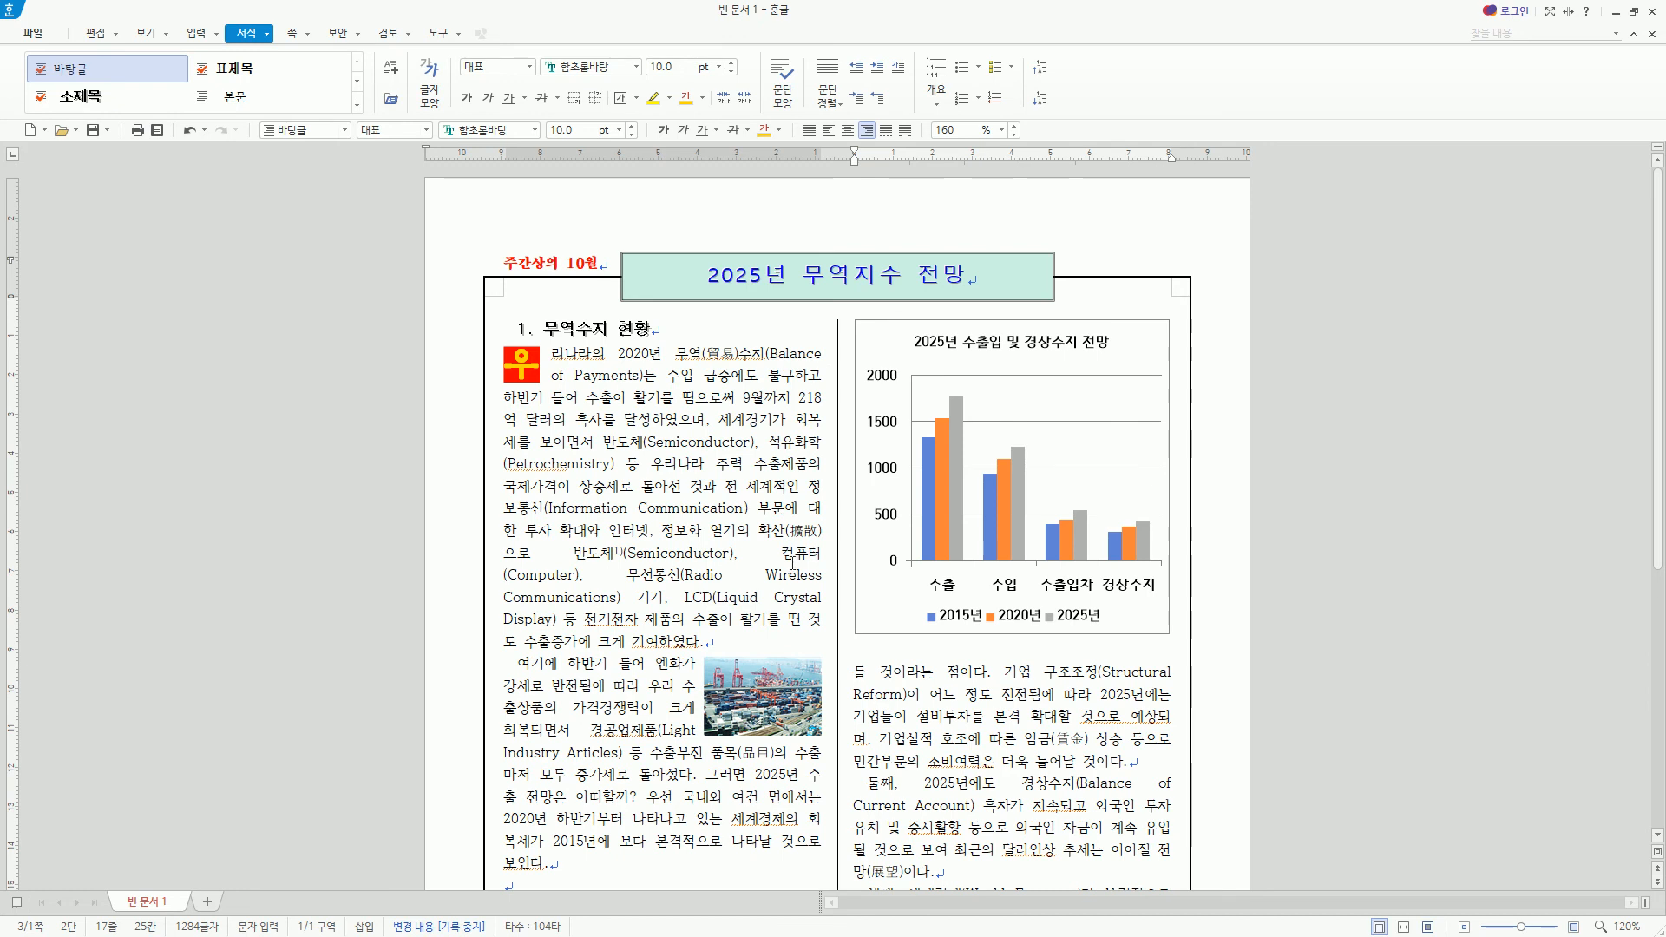